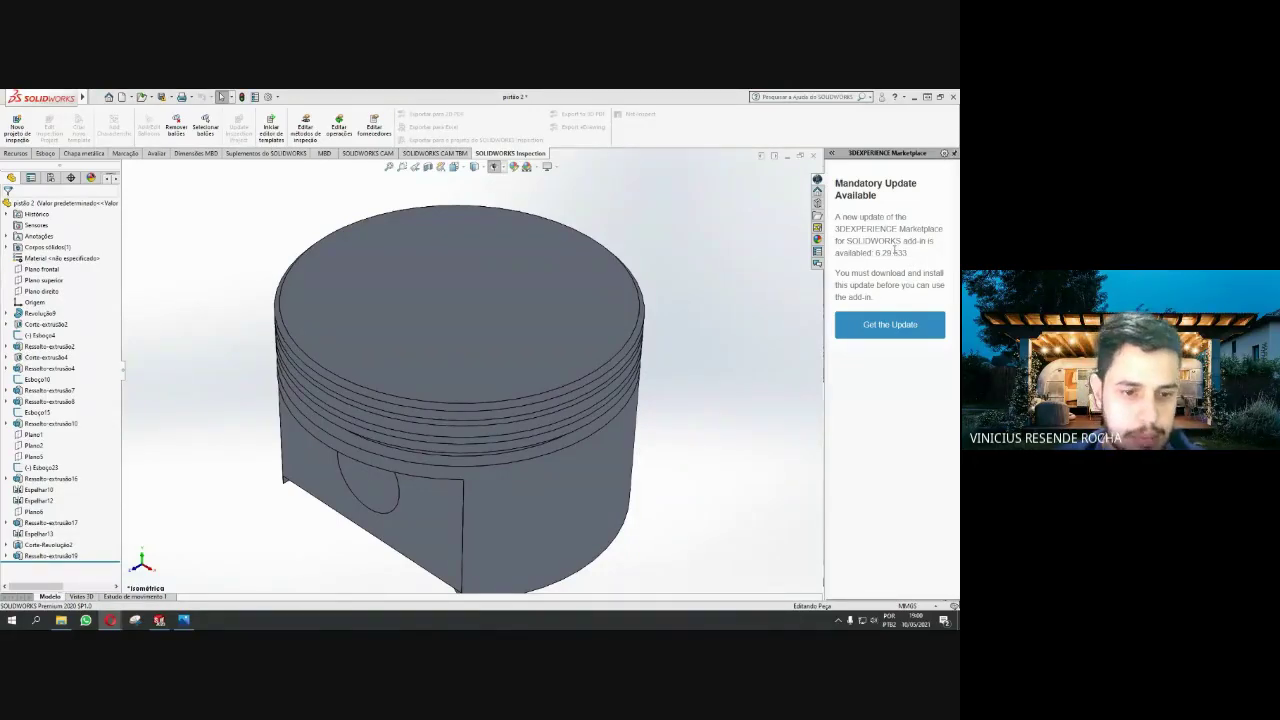
After orbiting the piston model, show the piston reference drawing 'Captura.JPG' in Windows Photos
scroll(537, 366, "up", 3)
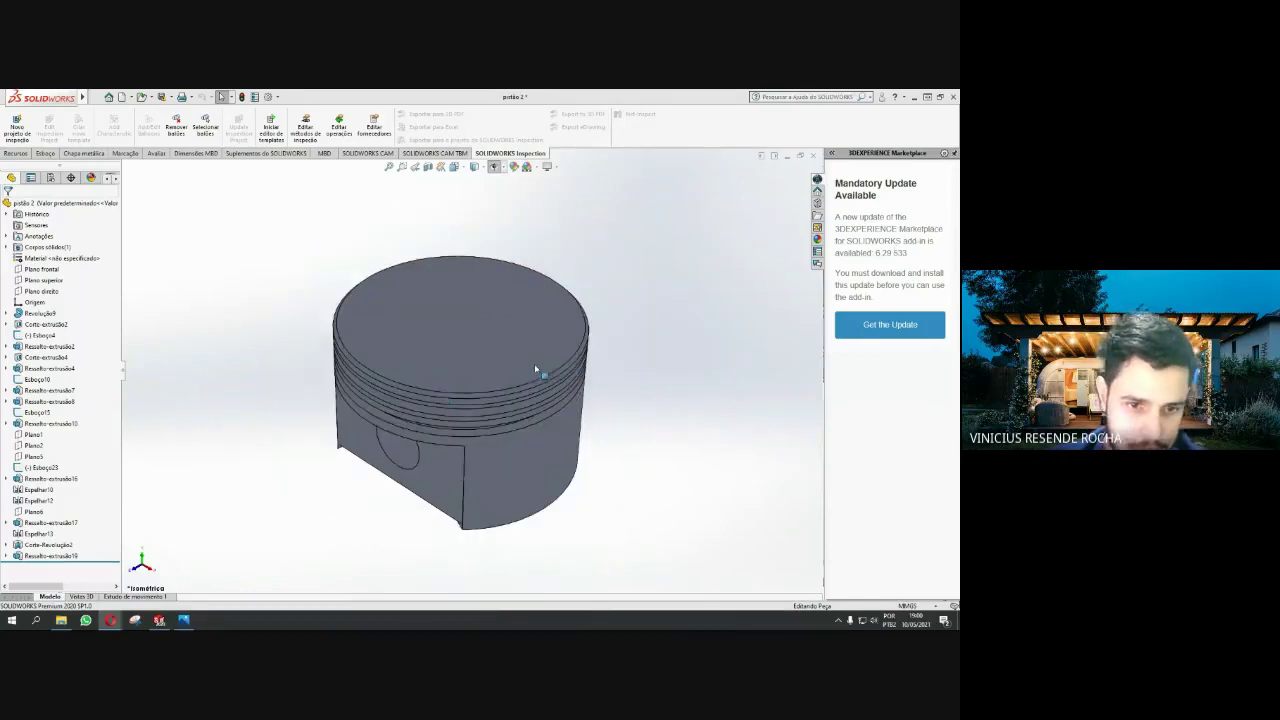
mouse_move(461, 441)
middle_mouse_down()
mouse_move(538, 393)
mouse_move(611, 289)
middle_mouse_up()
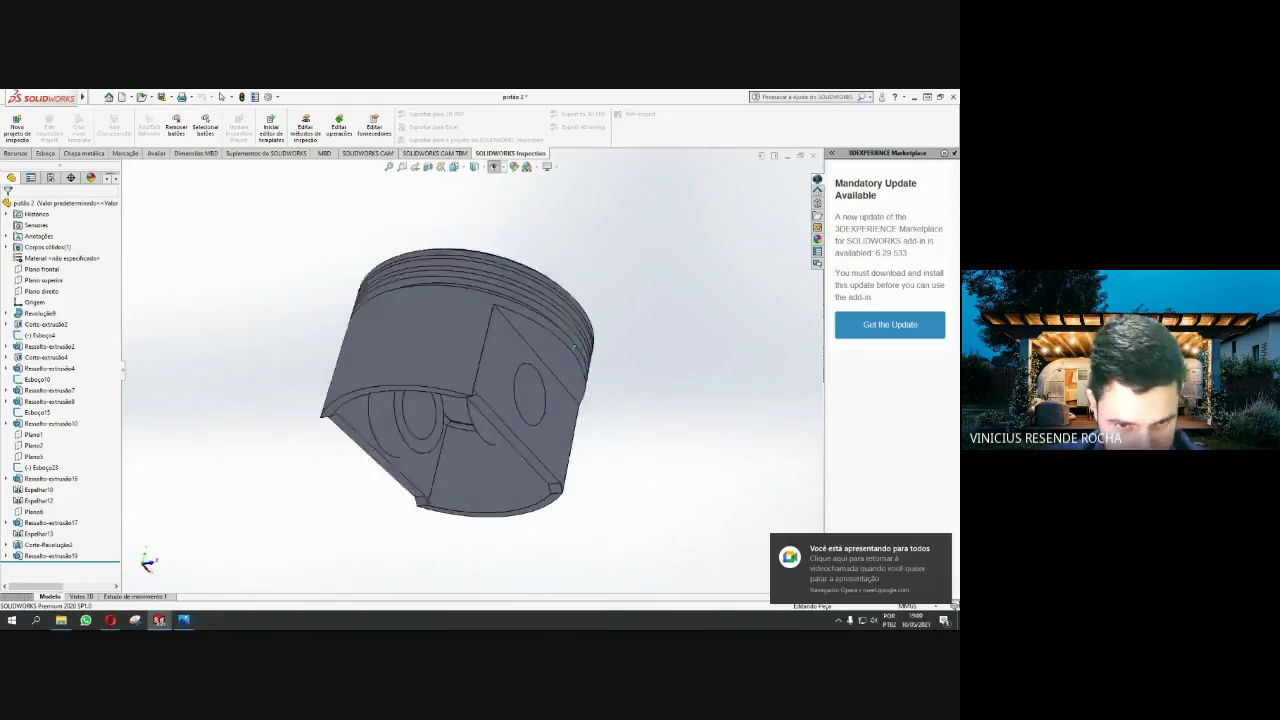
mouse_move(552, 370)
middle_mouse_down()
mouse_move(521, 481)
mouse_move(451, 543)
mouse_move(491, 583)
mouse_move(531, 457)
mouse_move(496, 436)
mouse_move(314, 440)
mouse_move(349, 229)
mouse_move(286, 277)
mouse_move(468, 304)
mouse_move(514, 229)
mouse_move(500, 262)
mouse_move(508, 358)
mouse_move(195, 452)
mouse_move(251, 474)
middle_mouse_up()
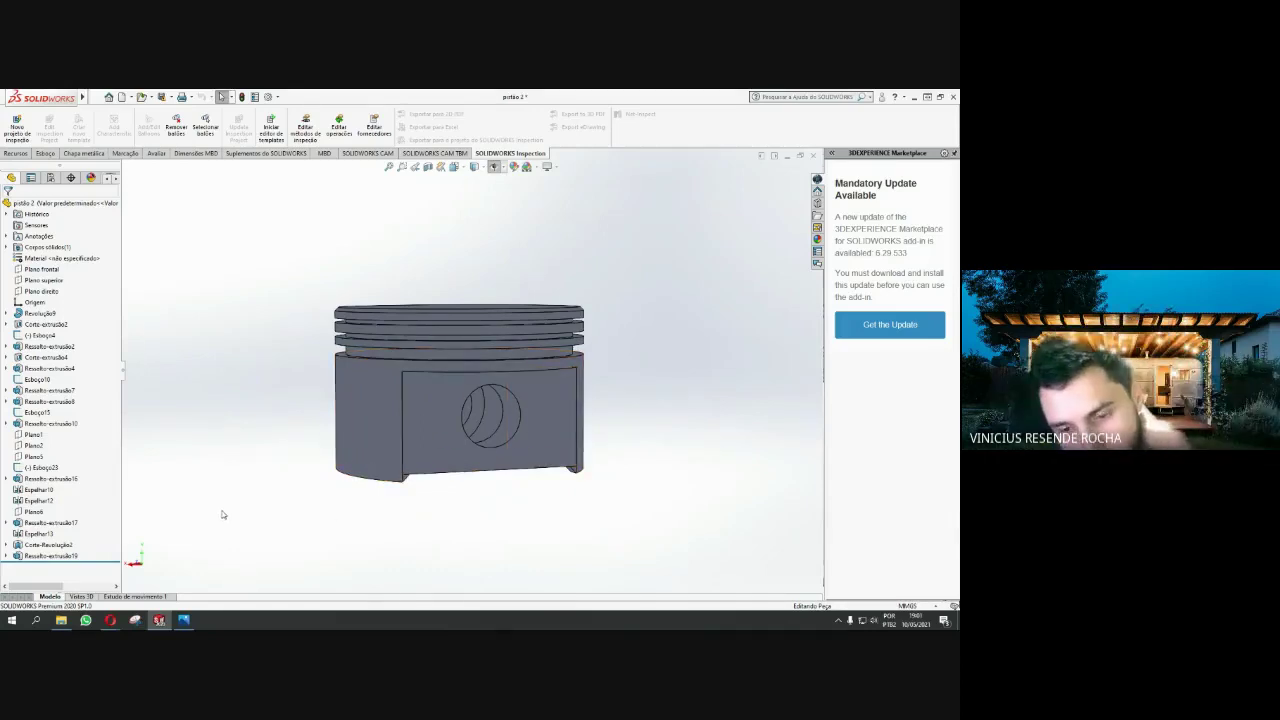
left_click(180, 622)
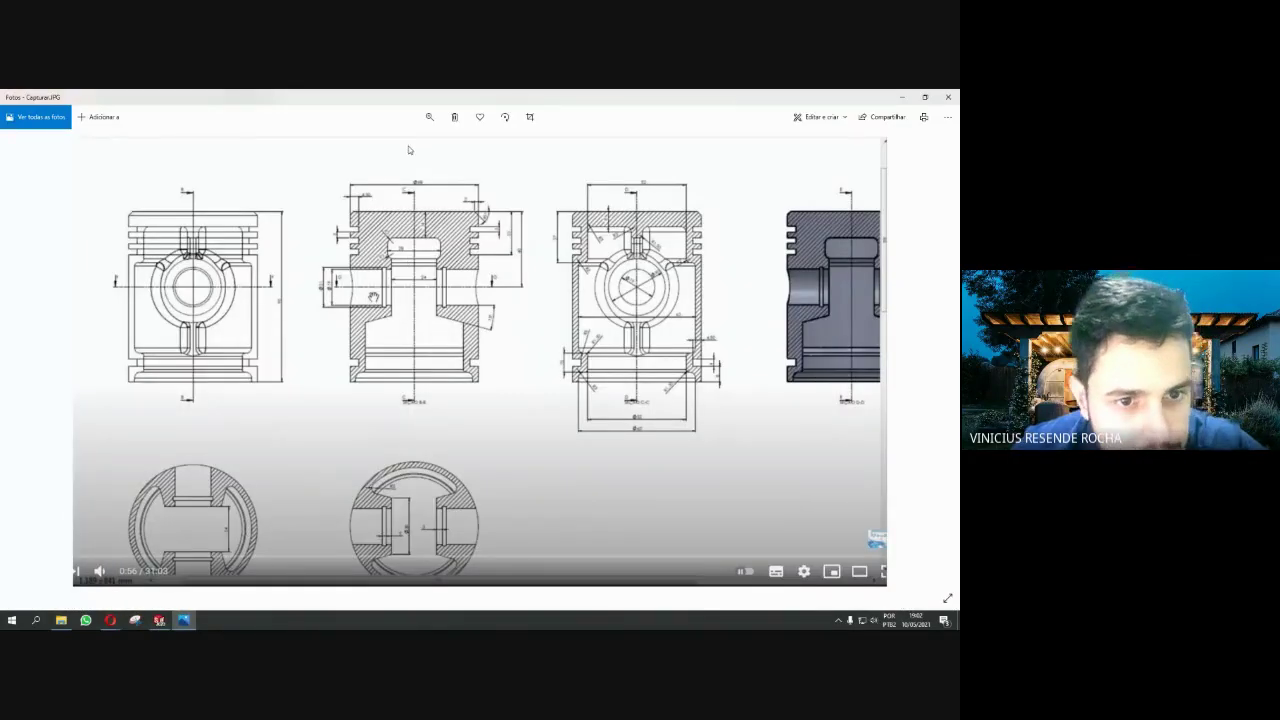
Launch Pointofix from Start search and start its screen drawing mode
left_click(11, 620)
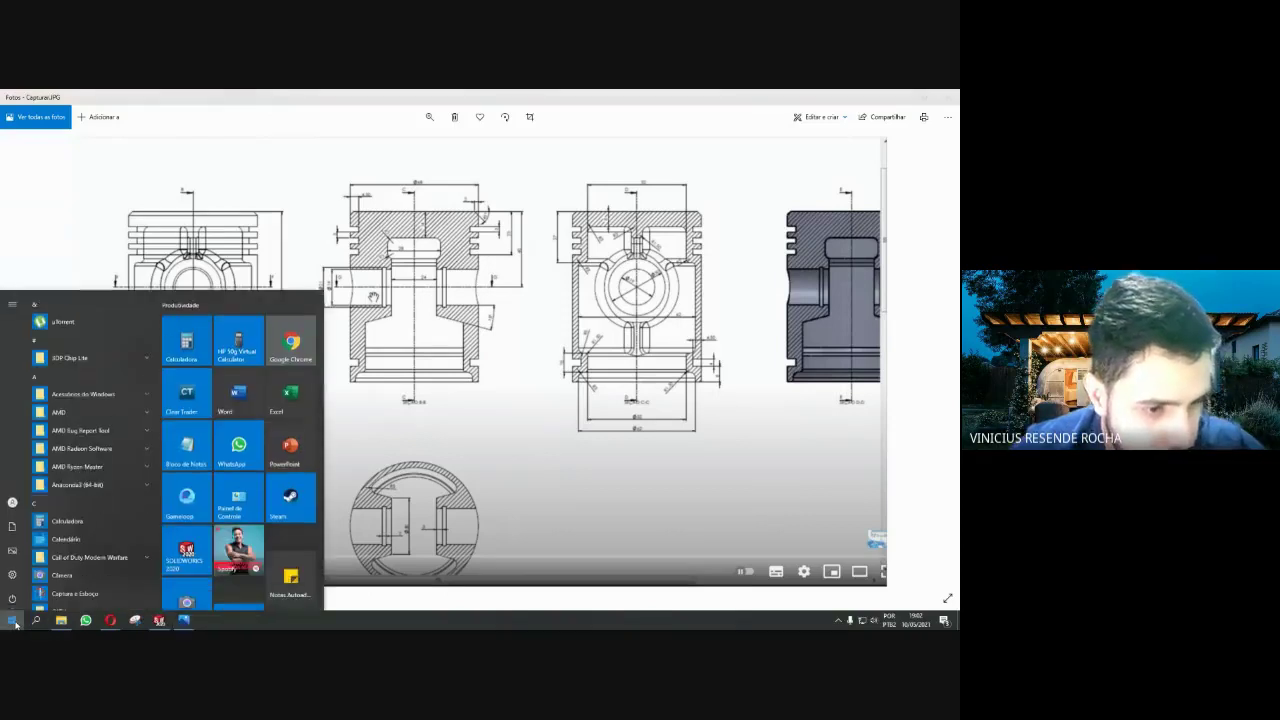
type("poin")
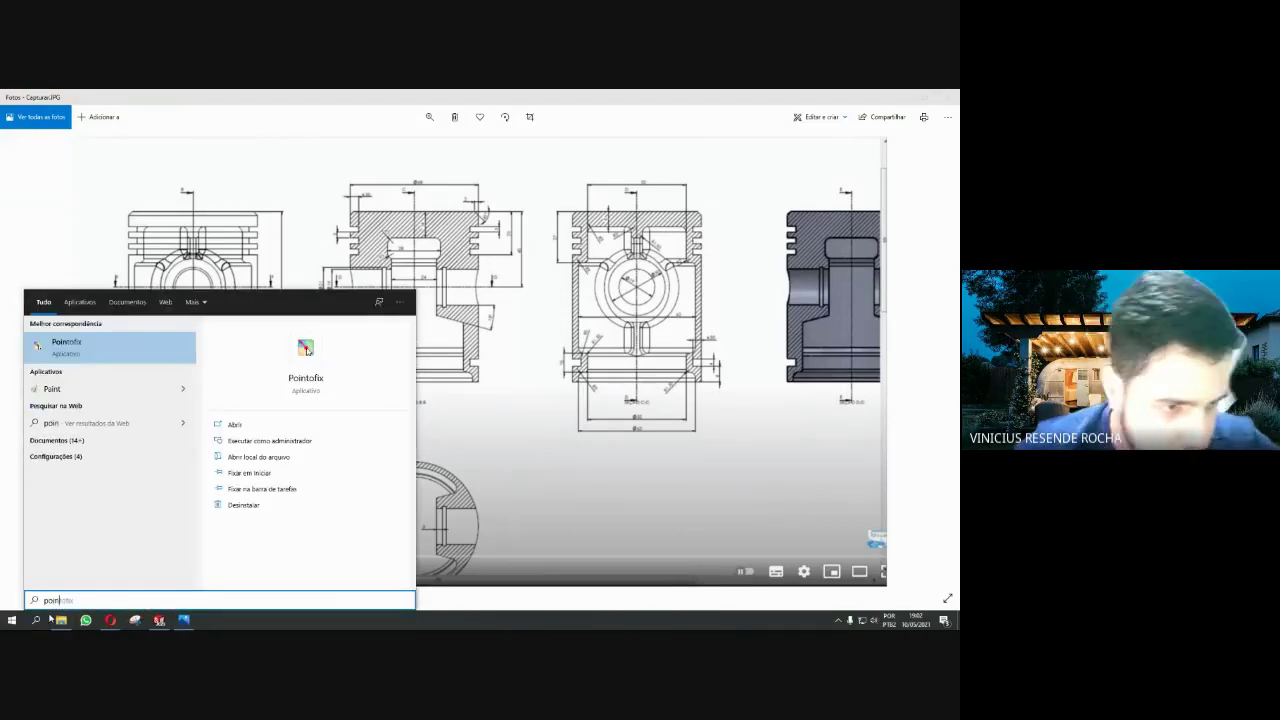
left_click(110, 347)
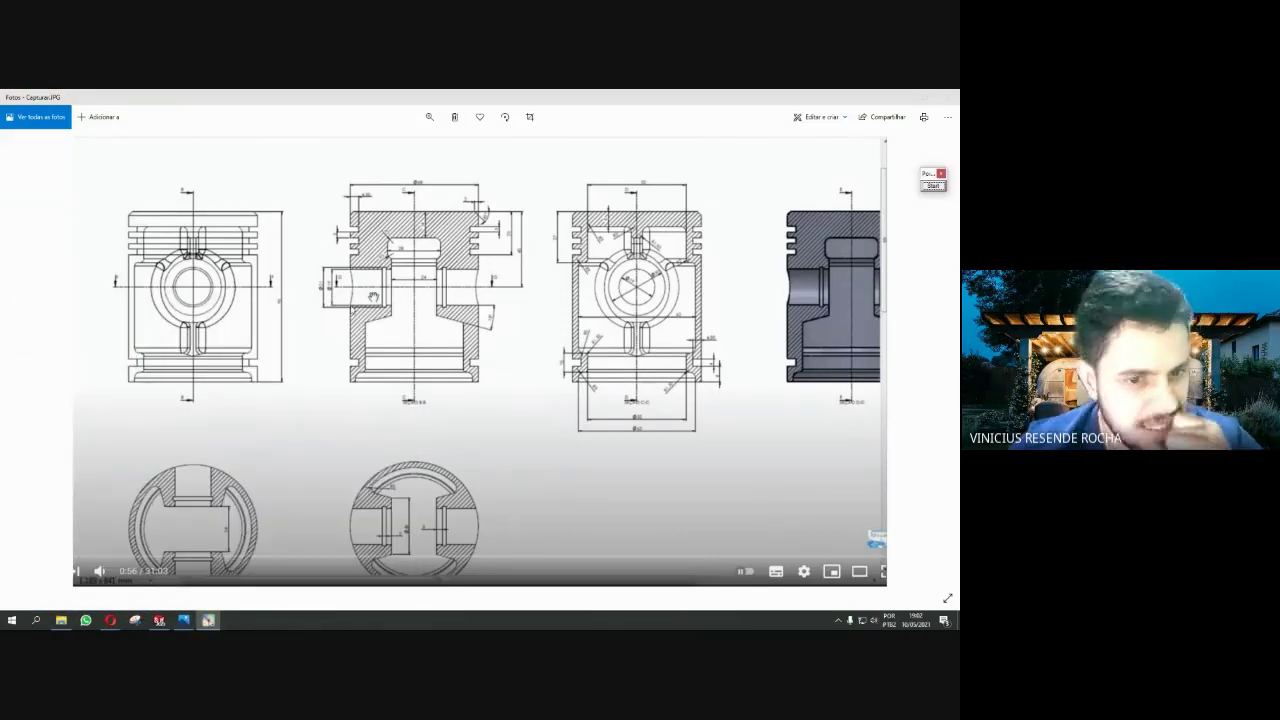
left_click(933, 185)
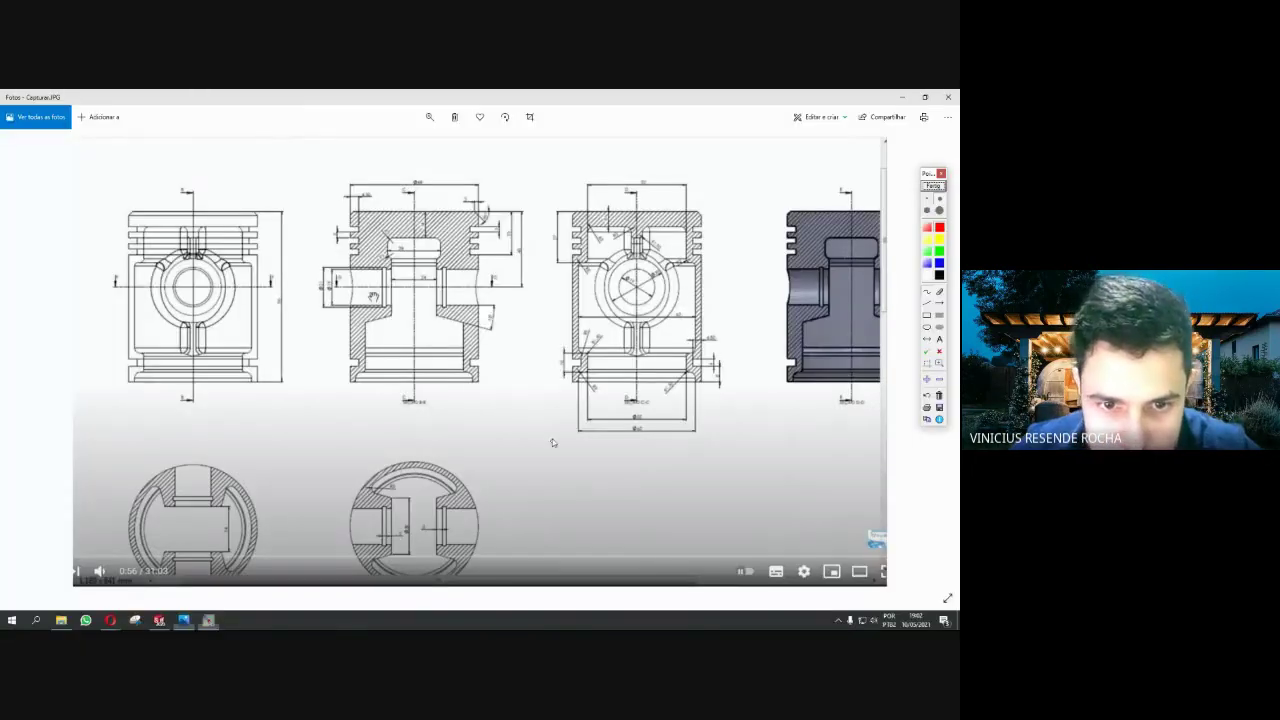
Mark an arrow, the half-profile outline and vertical centreline in red, then clear the markup
mouse_move(647, 438)
left_mouse_down()
mouse_move(650, 533)
mouse_move(650, 430)
mouse_move(663, 453)
left_mouse_up()
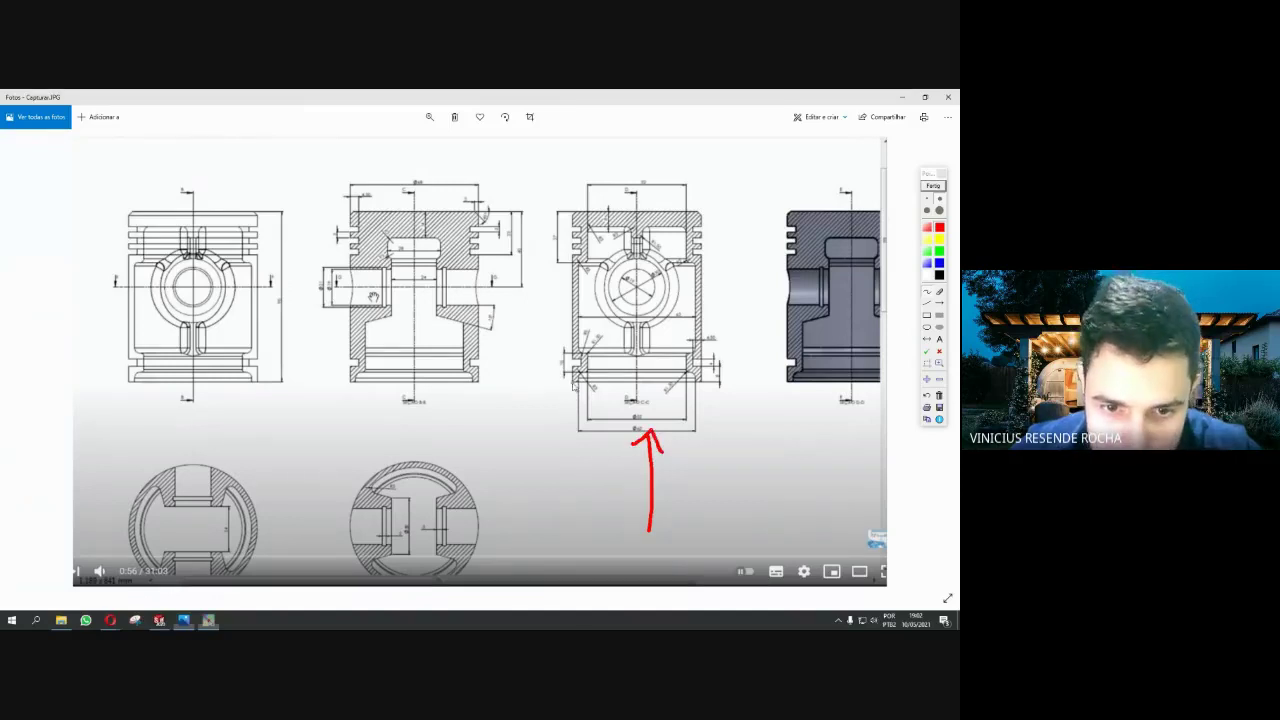
left_click_drag(576, 383, 594, 224)
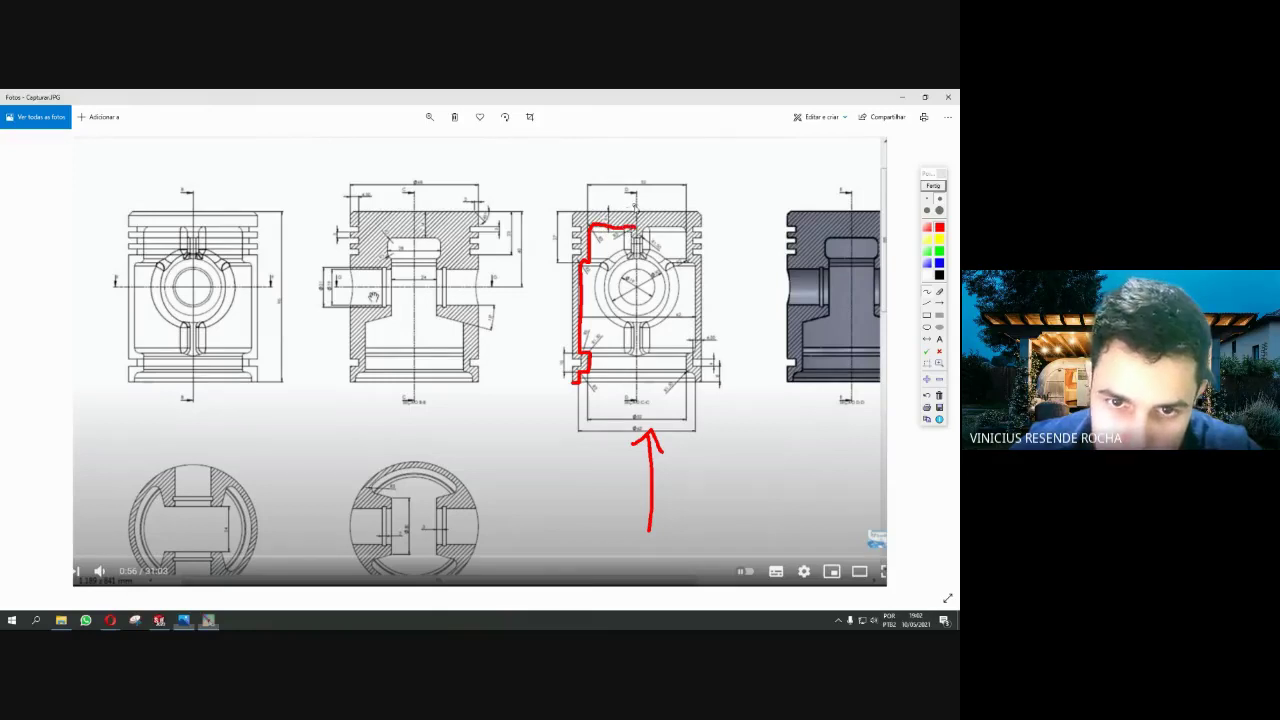
left_click_drag(636, 226, 576, 212)
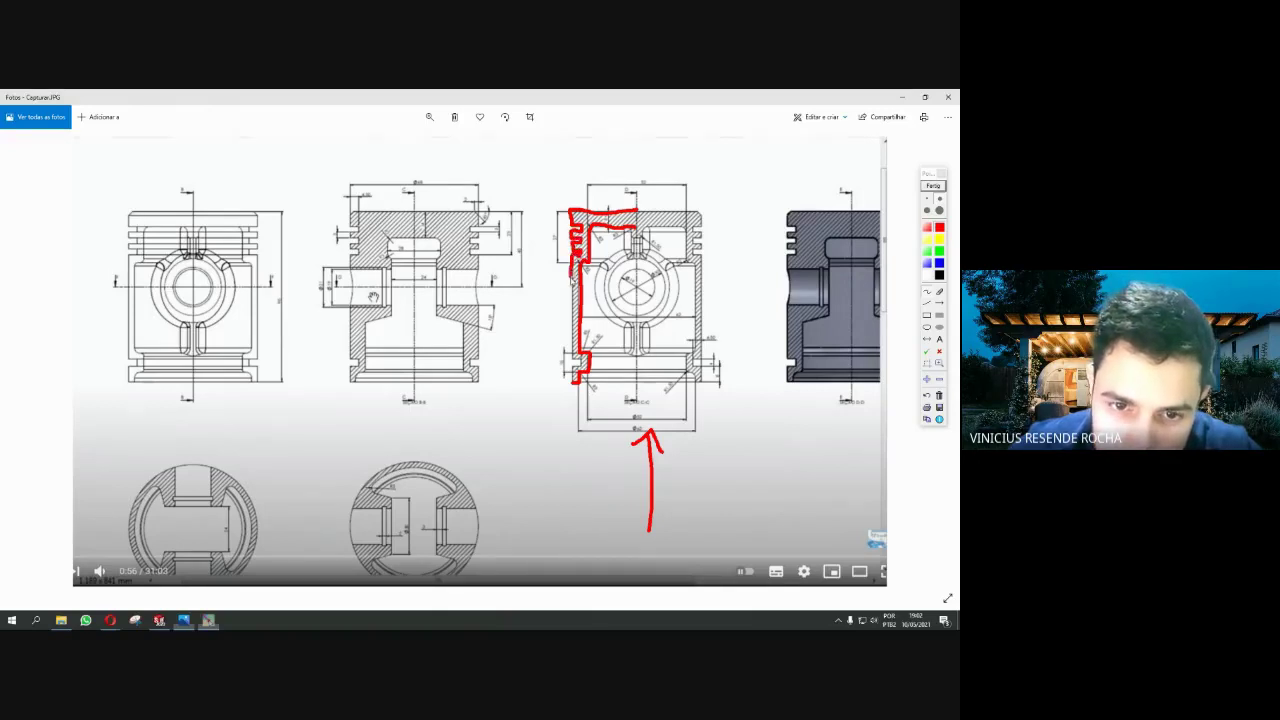
left_click_drag(572, 272, 571, 362)
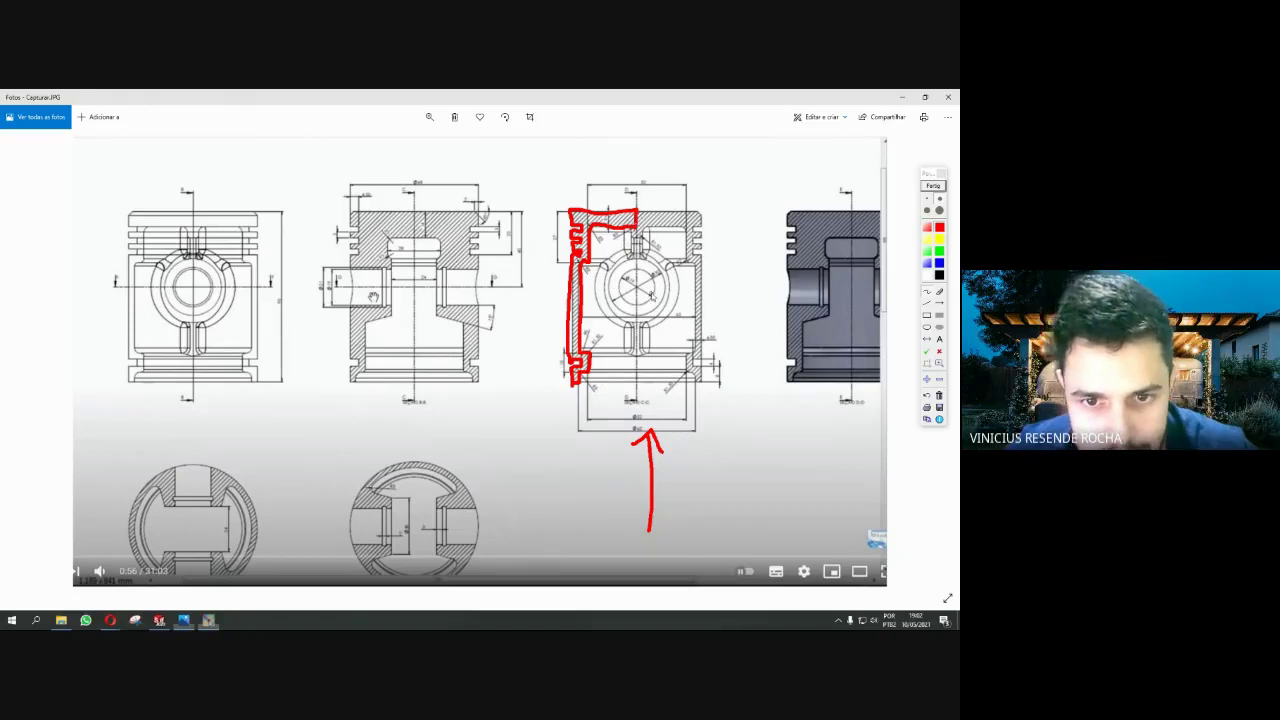
left_click(637, 268)
left_click(640, 290)
left_click(637, 325)
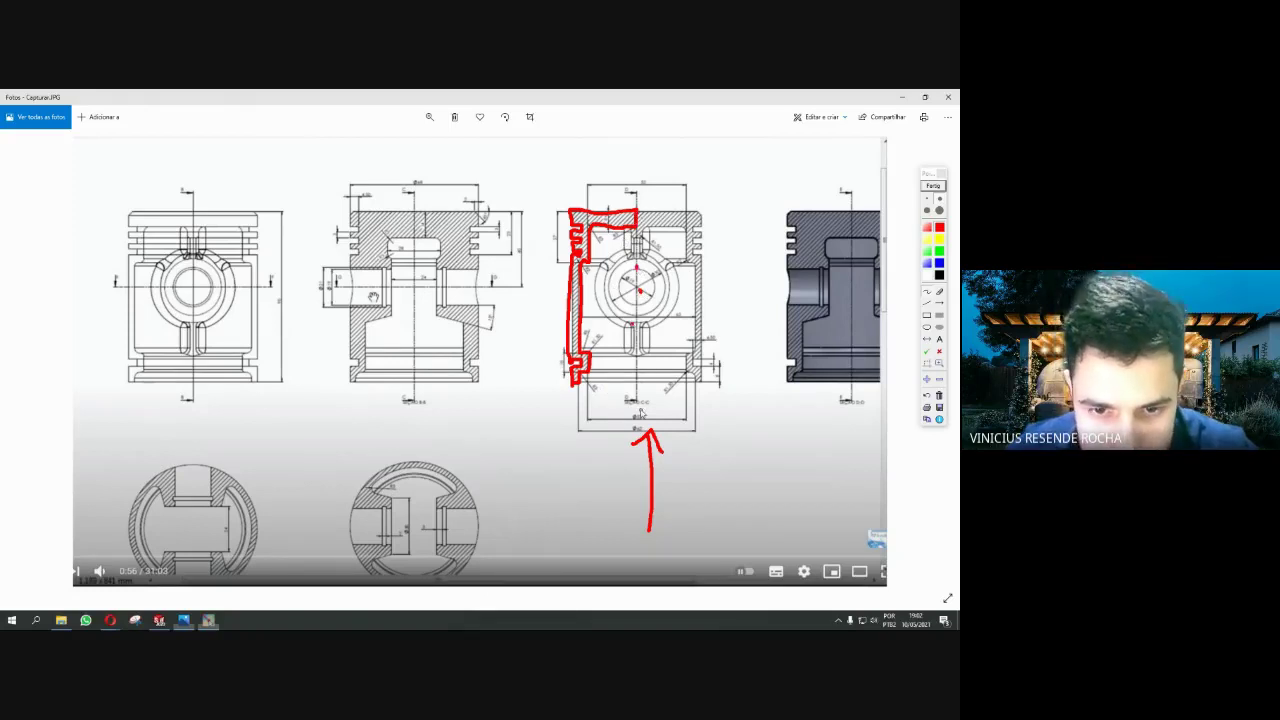
left_click_drag(639, 404, 641, 260)
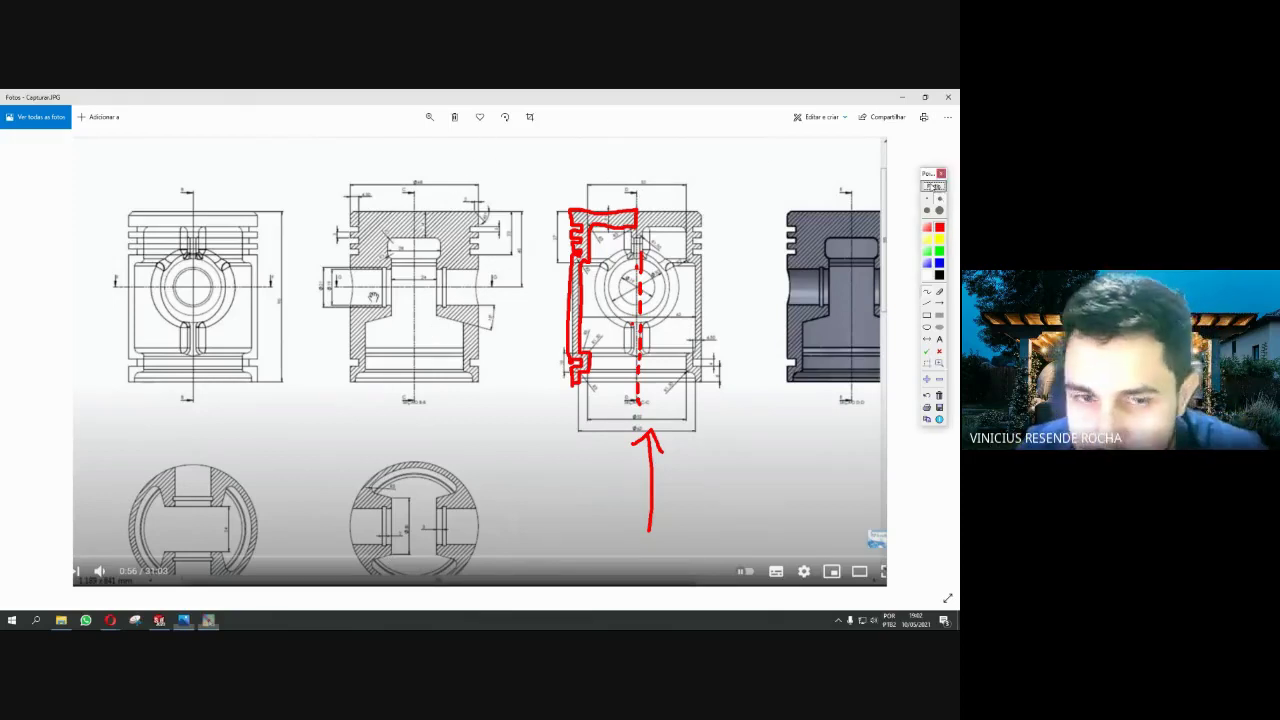
left_click(931, 185)
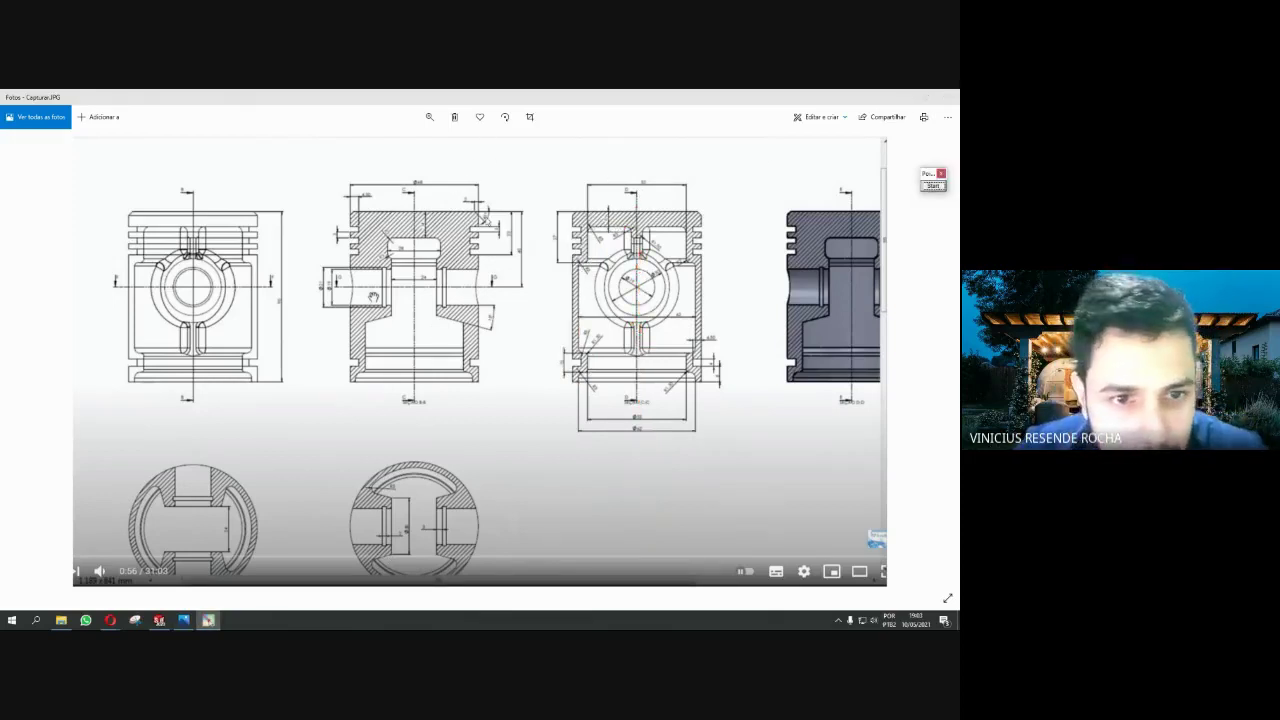
Zoom into the piston drawing to read its dimensions, then switch back to SOLIDWORKS
left_click(428, 117)
left_click_drag(382, 144, 414, 146)
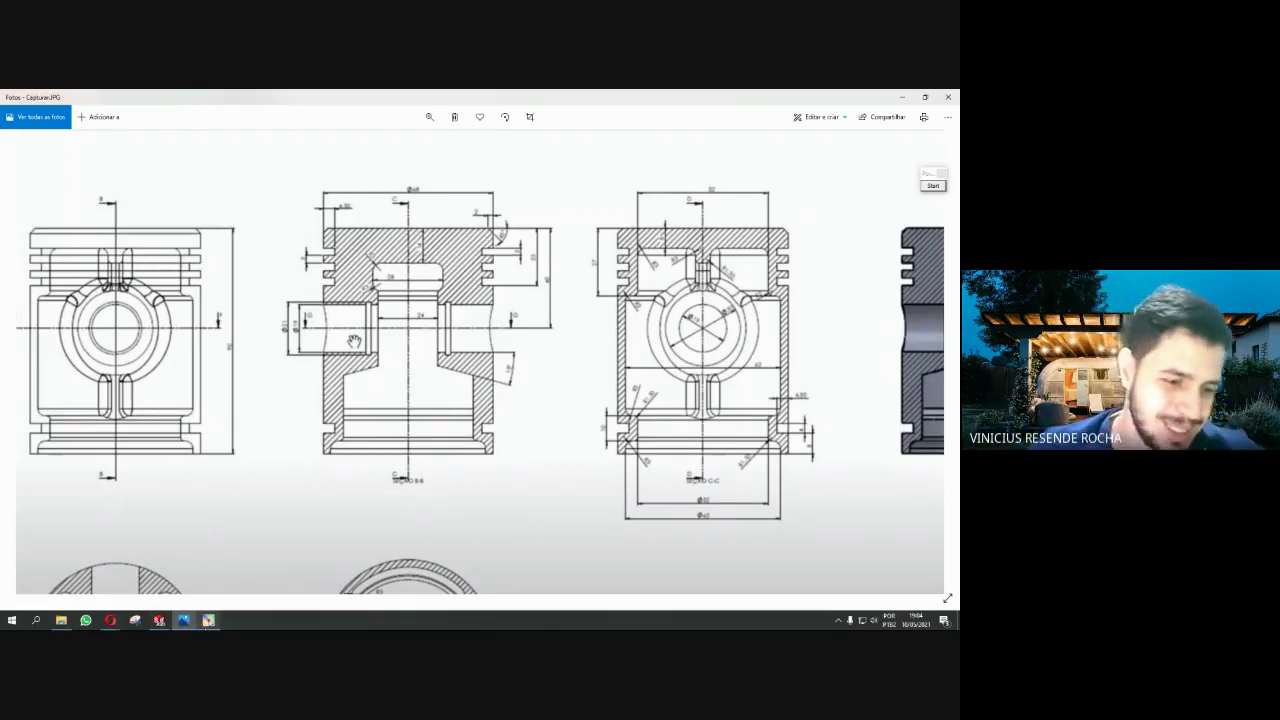
left_click(162, 621)
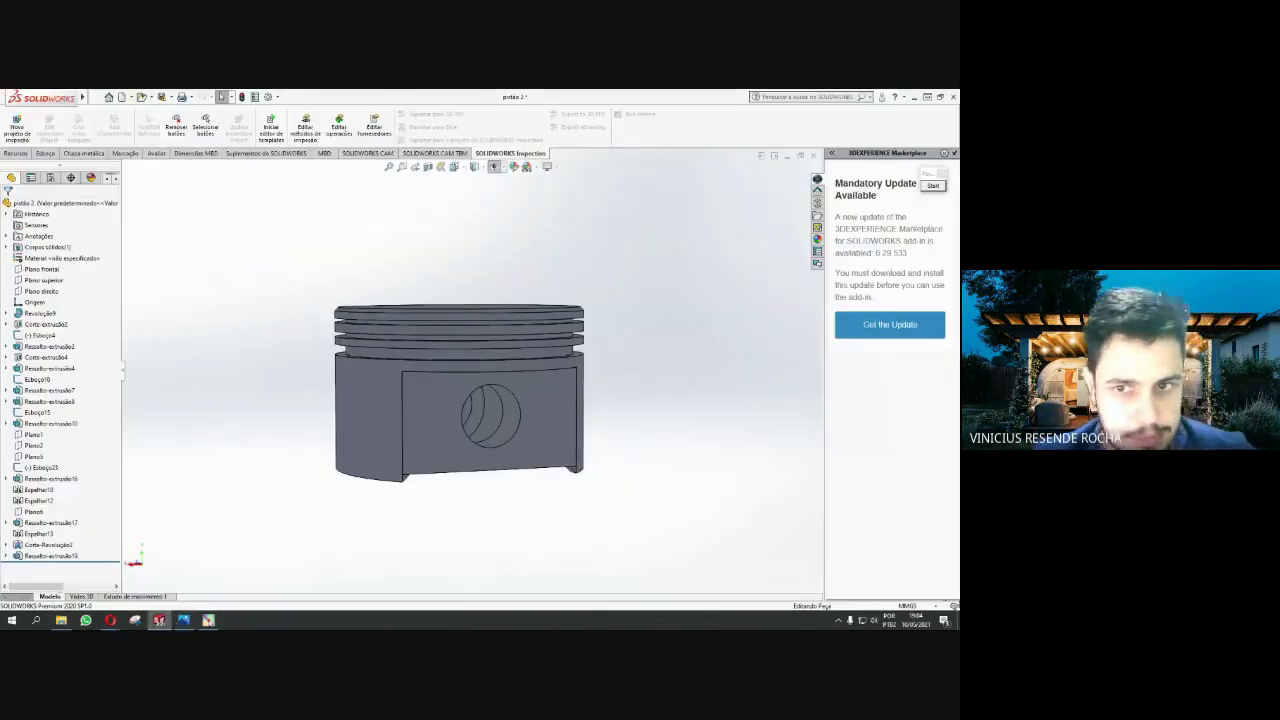
Close the piston part 'peça 2' without saving its changes
left_click(814, 157)
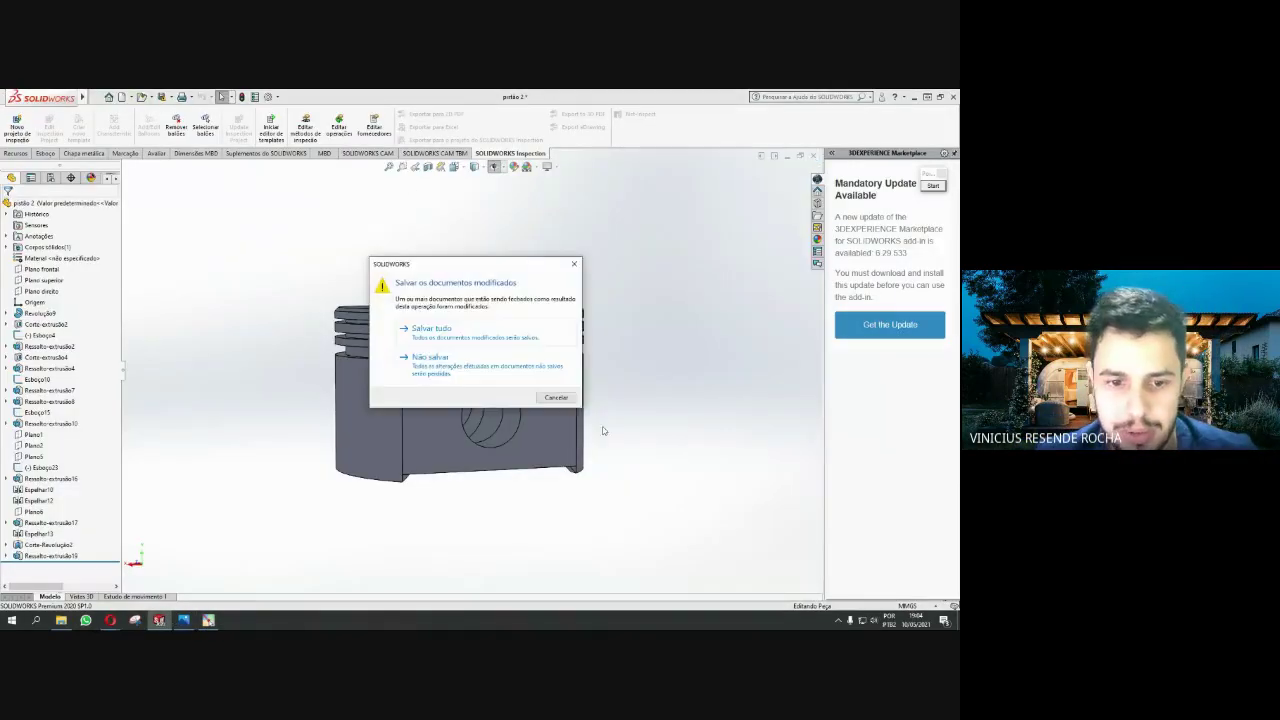
left_click(545, 376)
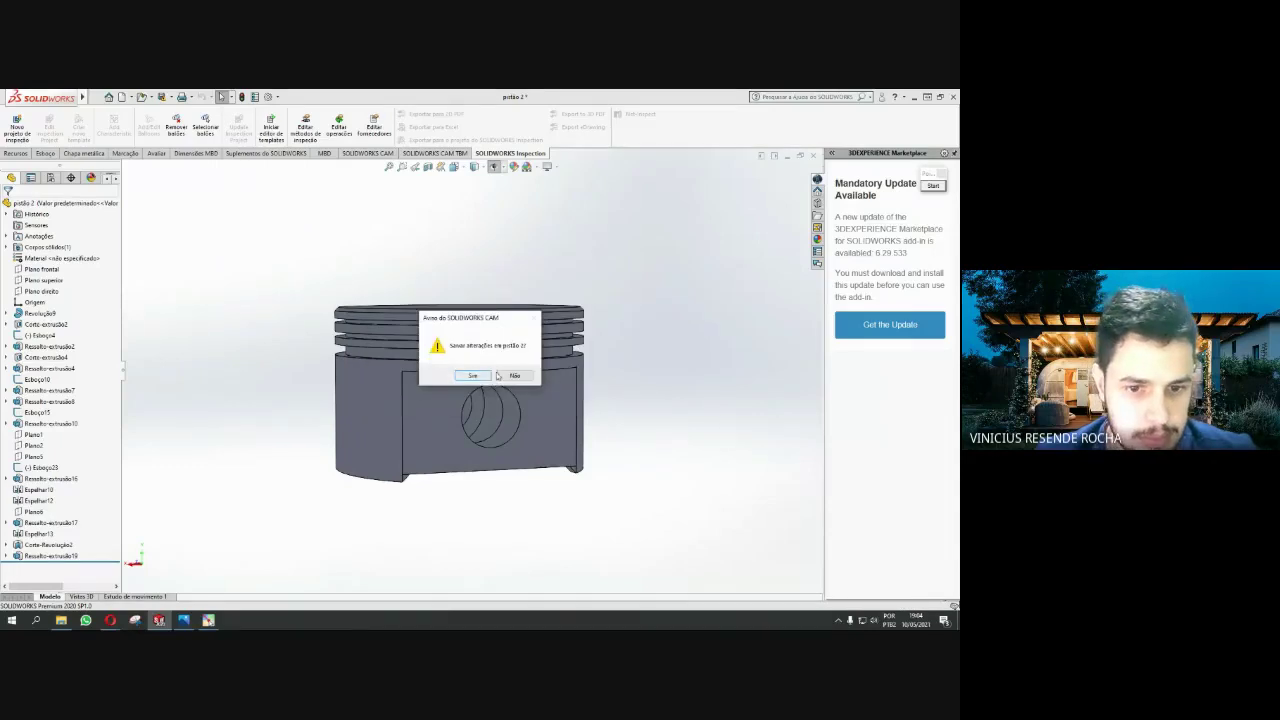
left_click(510, 375)
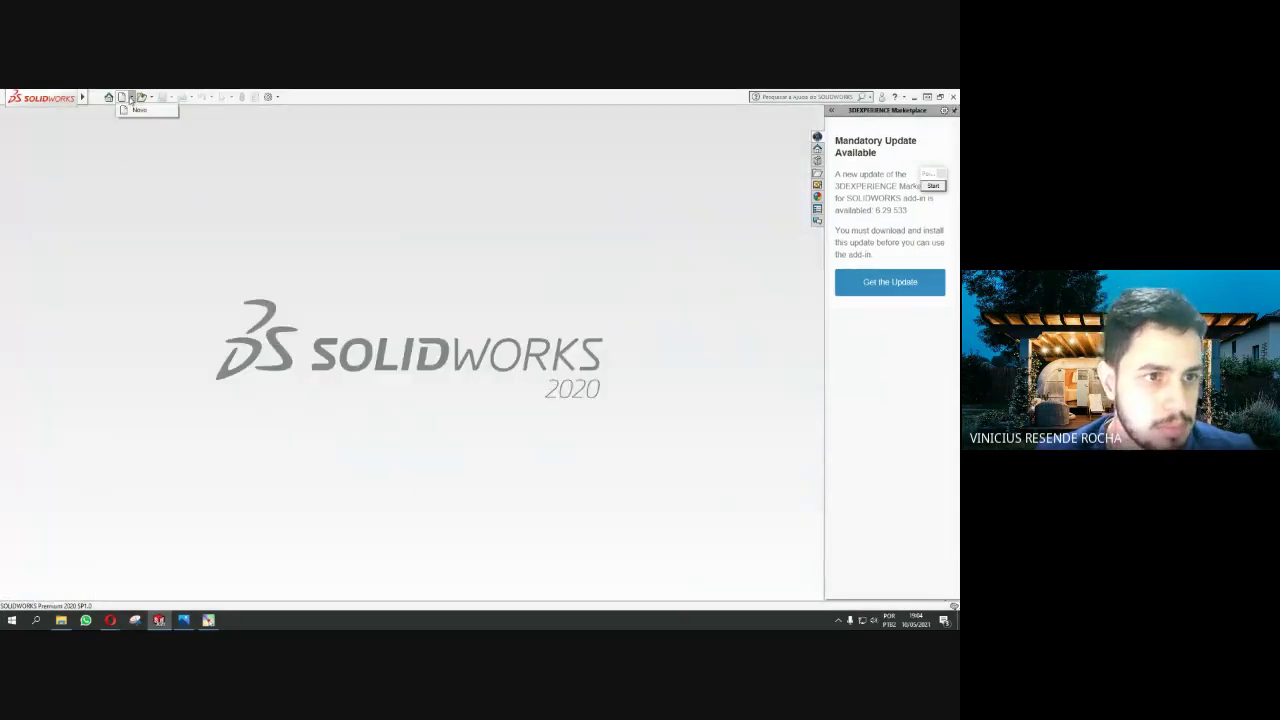
Create a new part and select Plano frontal as the sketch plane
left_click(143, 112)
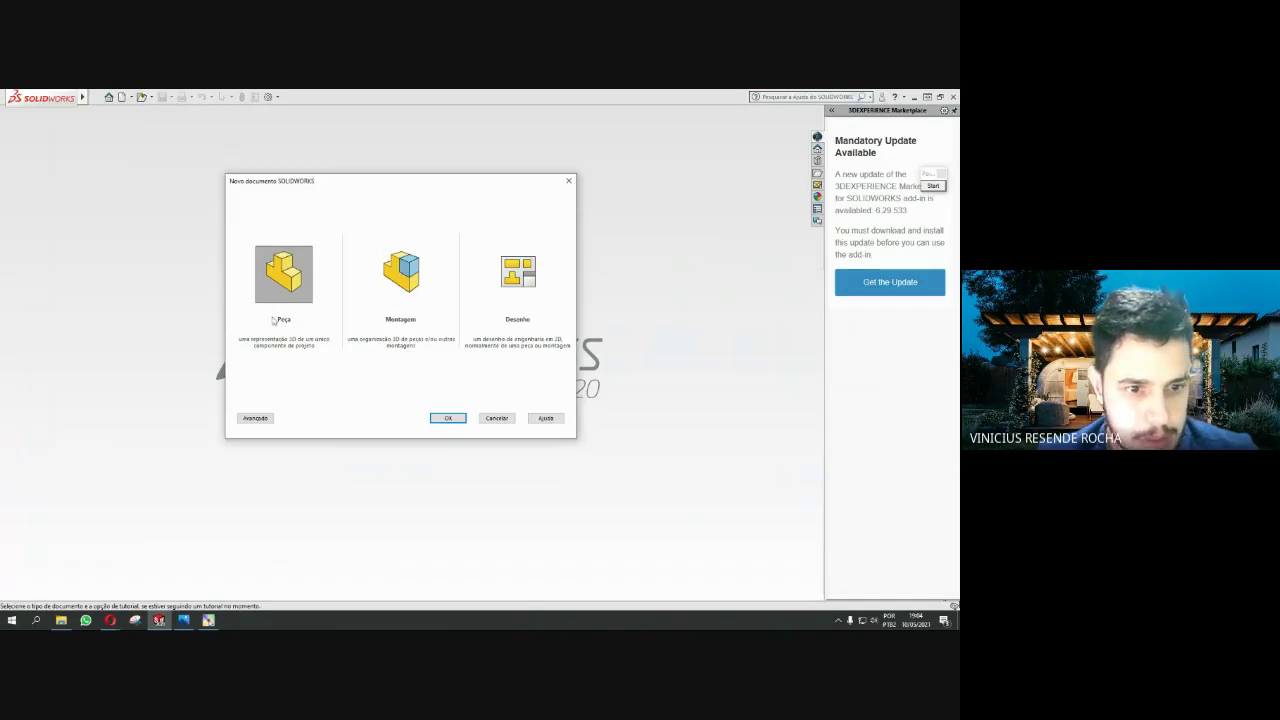
left_click(452, 419)
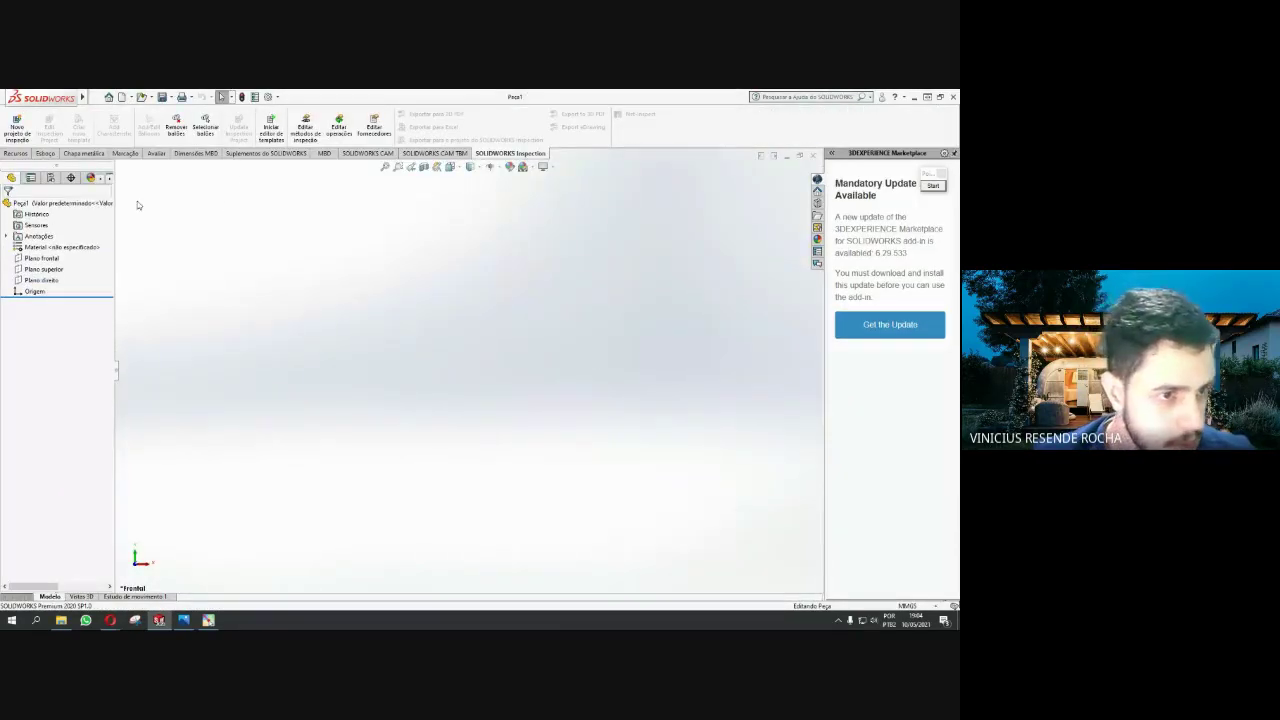
left_click(42, 258)
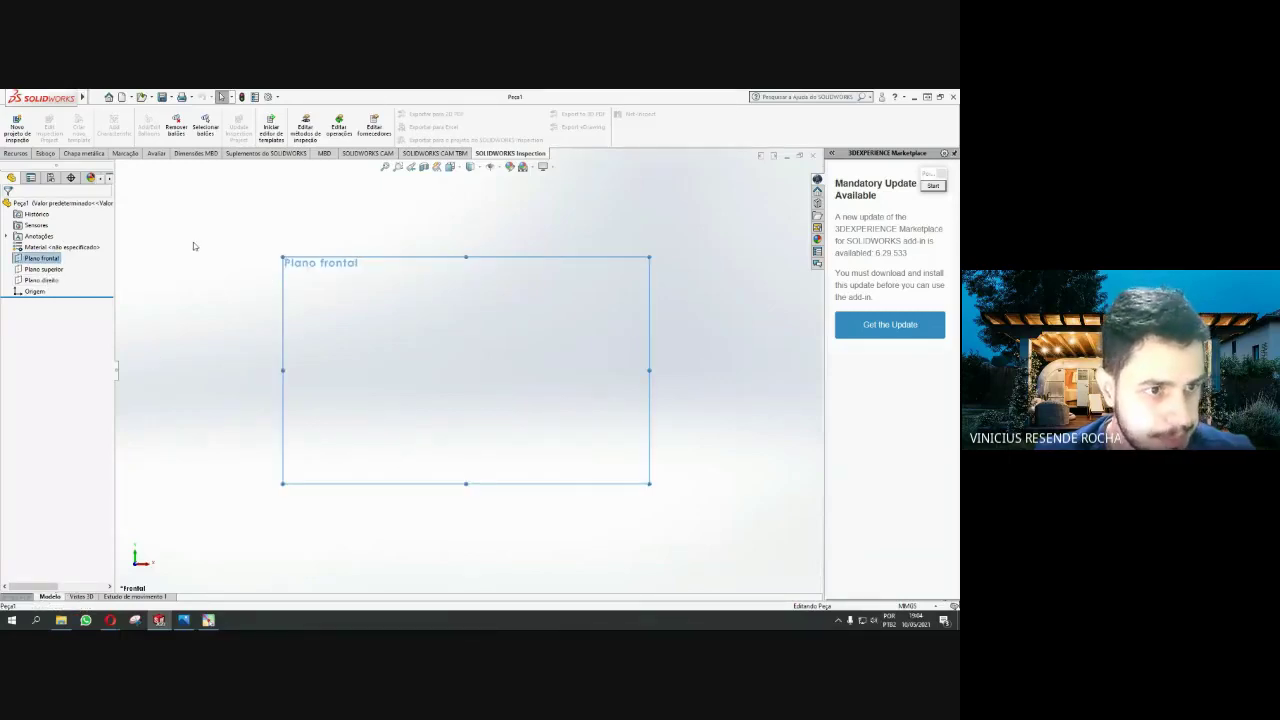
Open a sketch on Plano frontal and draw a vertical line up from the origin
left_click(45, 153)
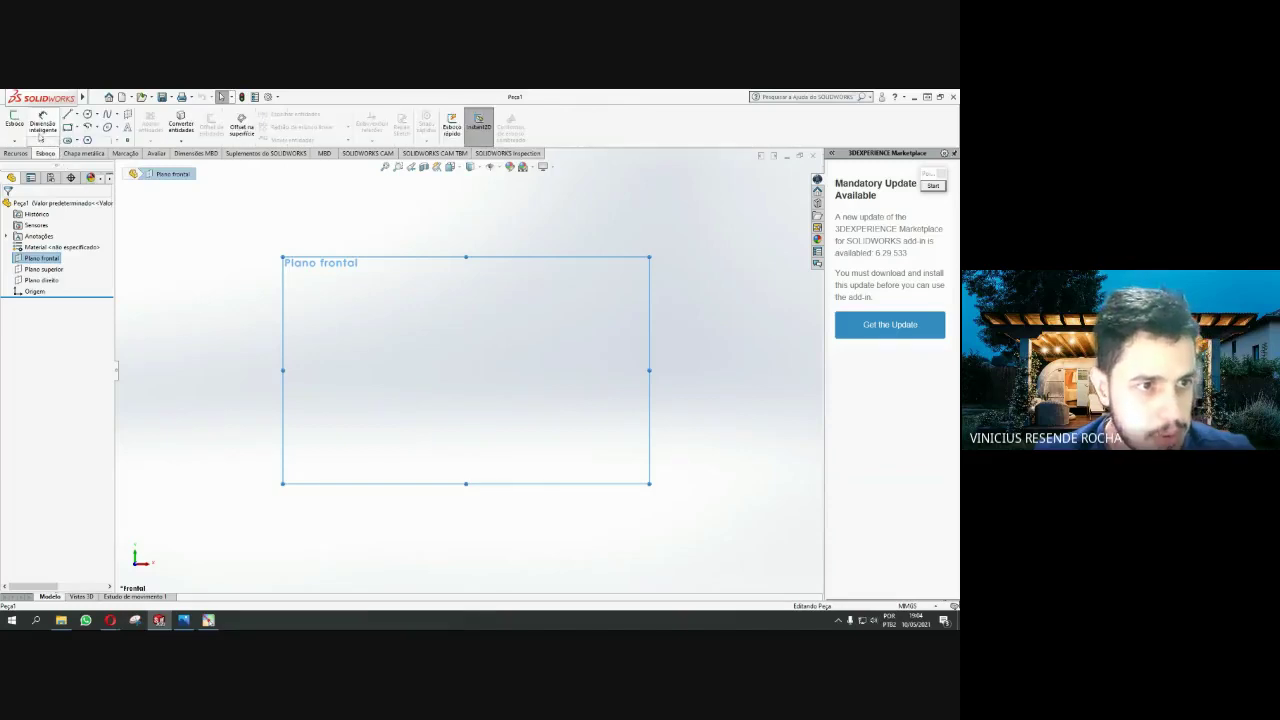
left_click(15, 125)
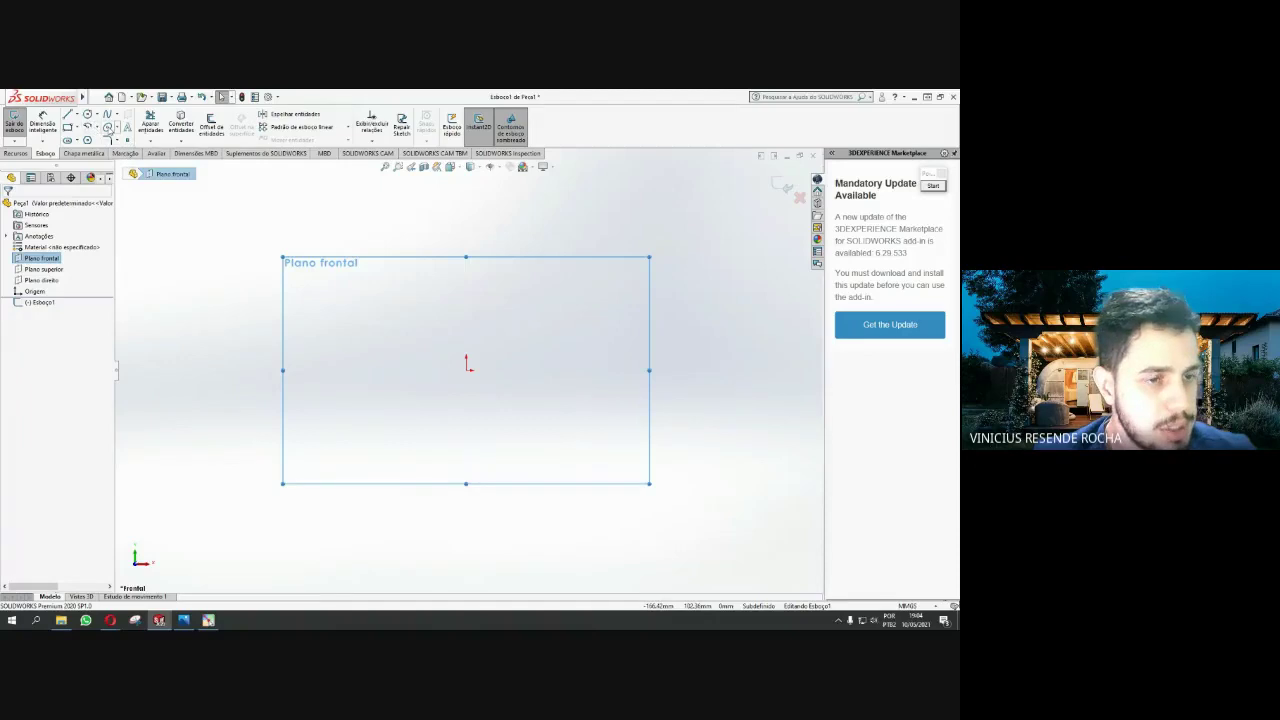
left_click(146, 186)
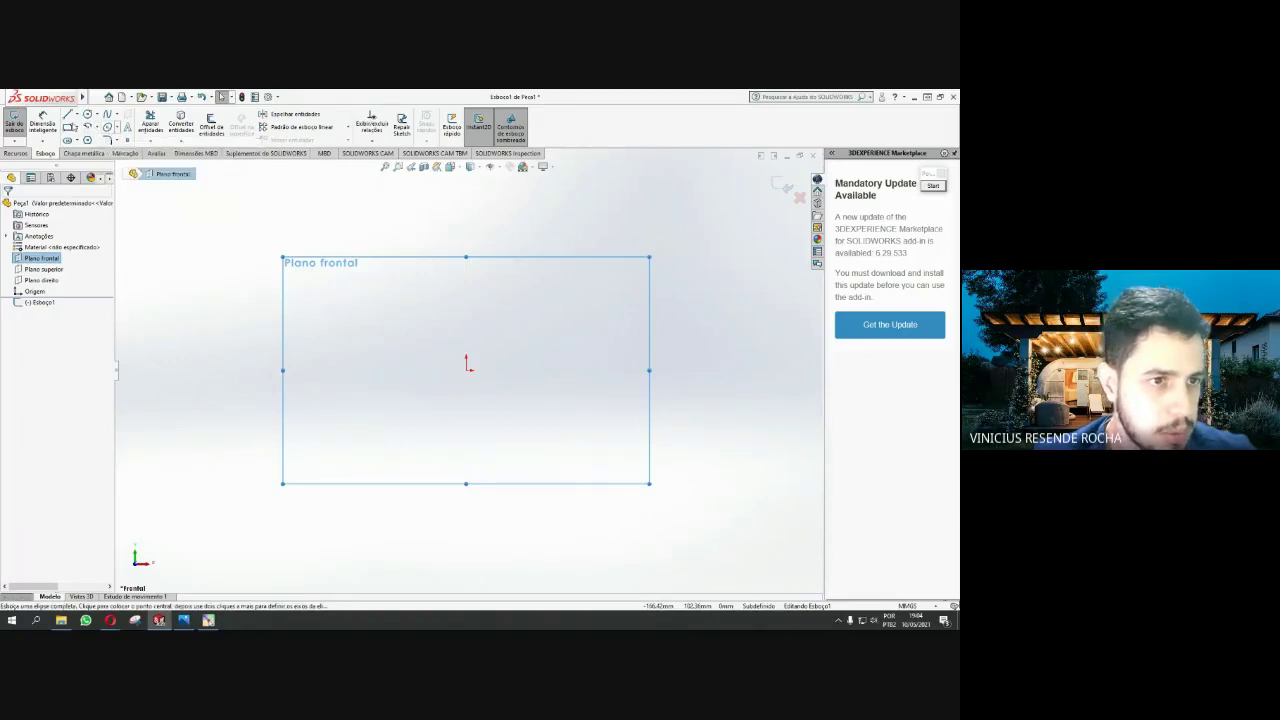
left_click(65, 123)
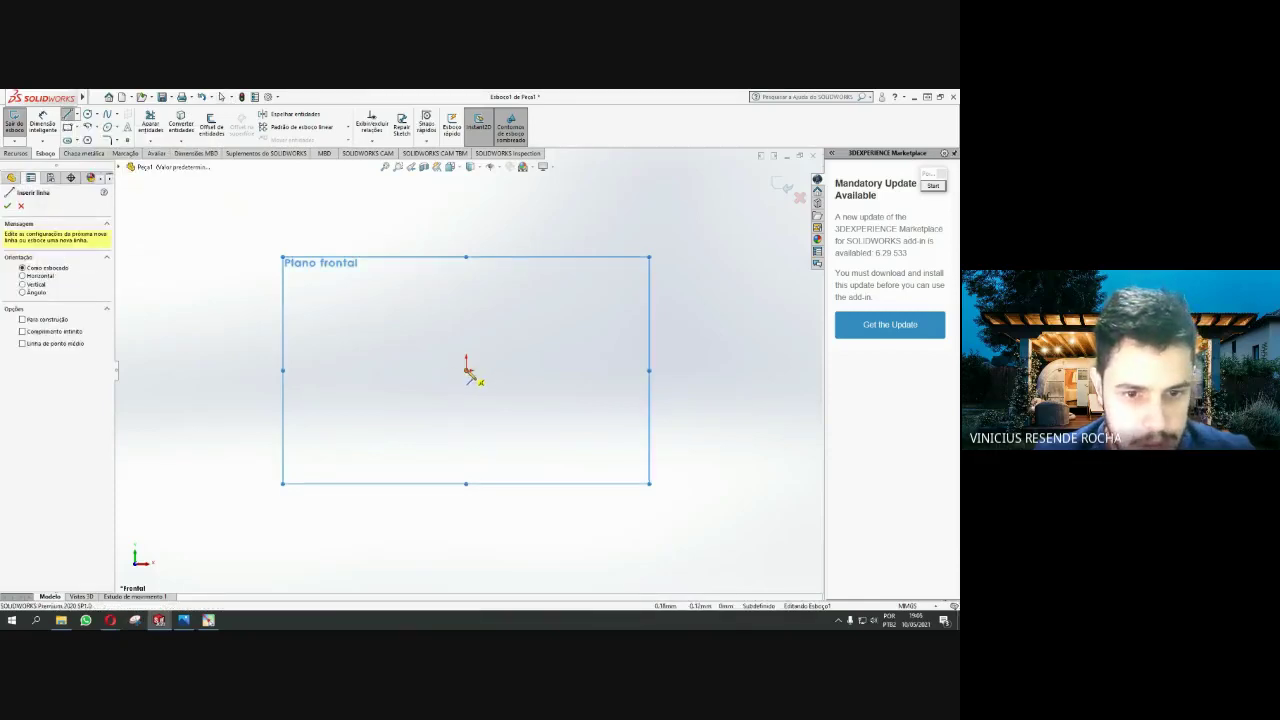
left_click(468, 370)
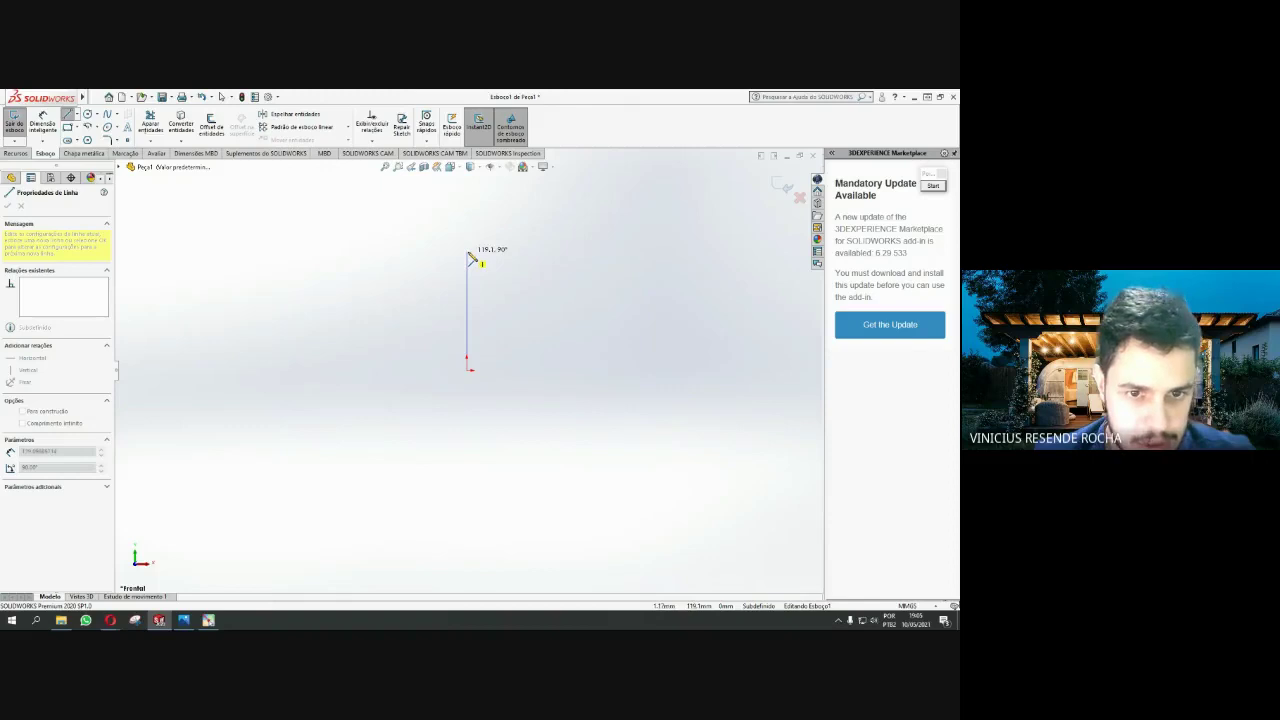
left_click(468, 253)
scroll(483, 266, "up", 3)
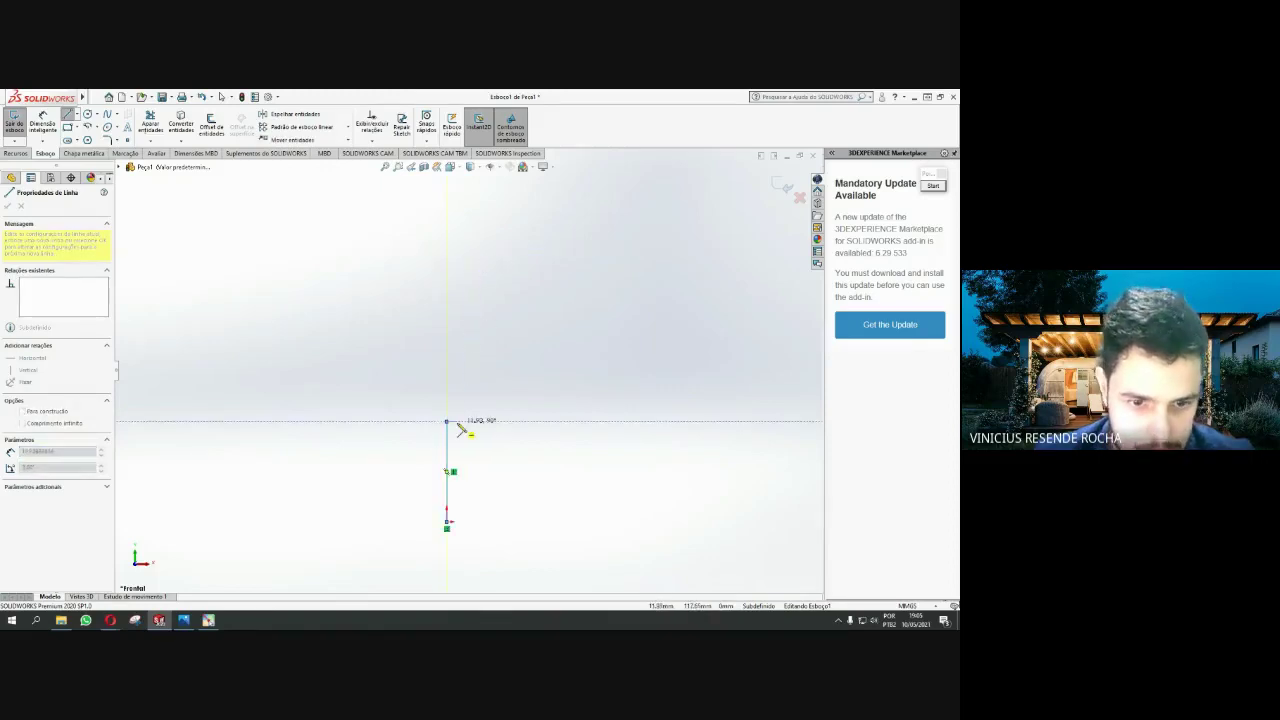
key("Escape")
Set the vertical line's length to 120 mm
left_click(447, 458)
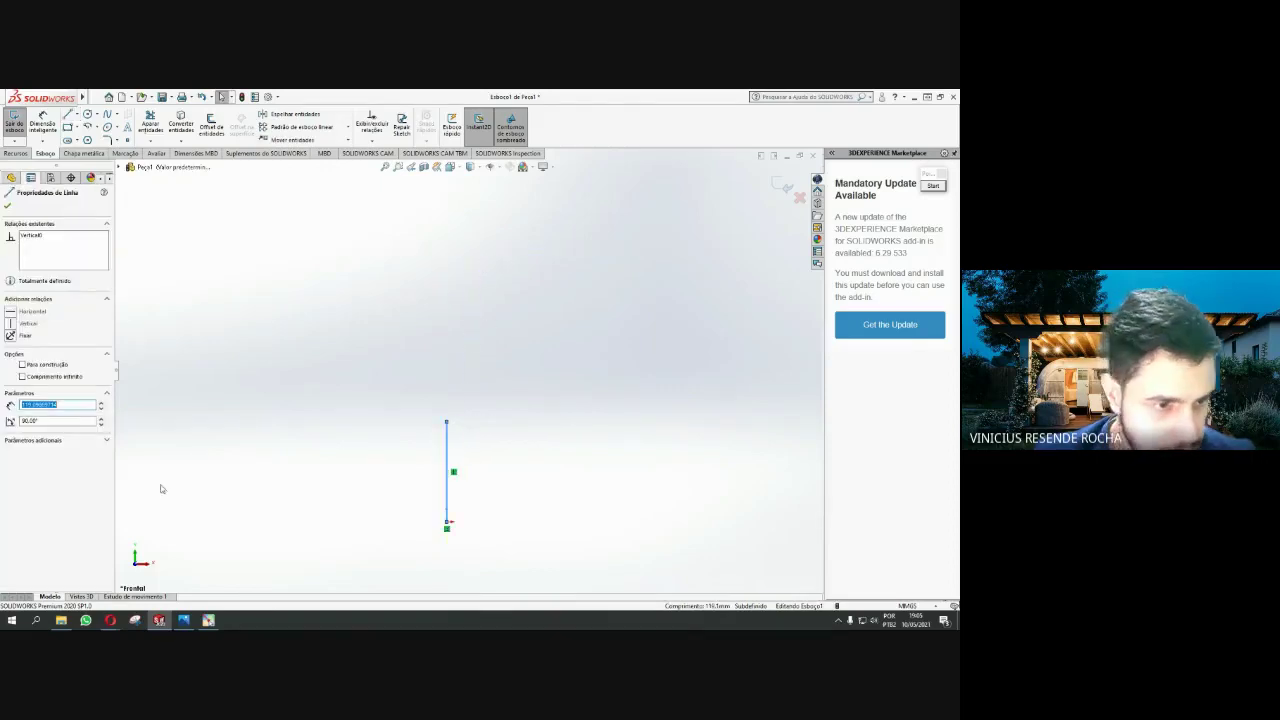
type("10")
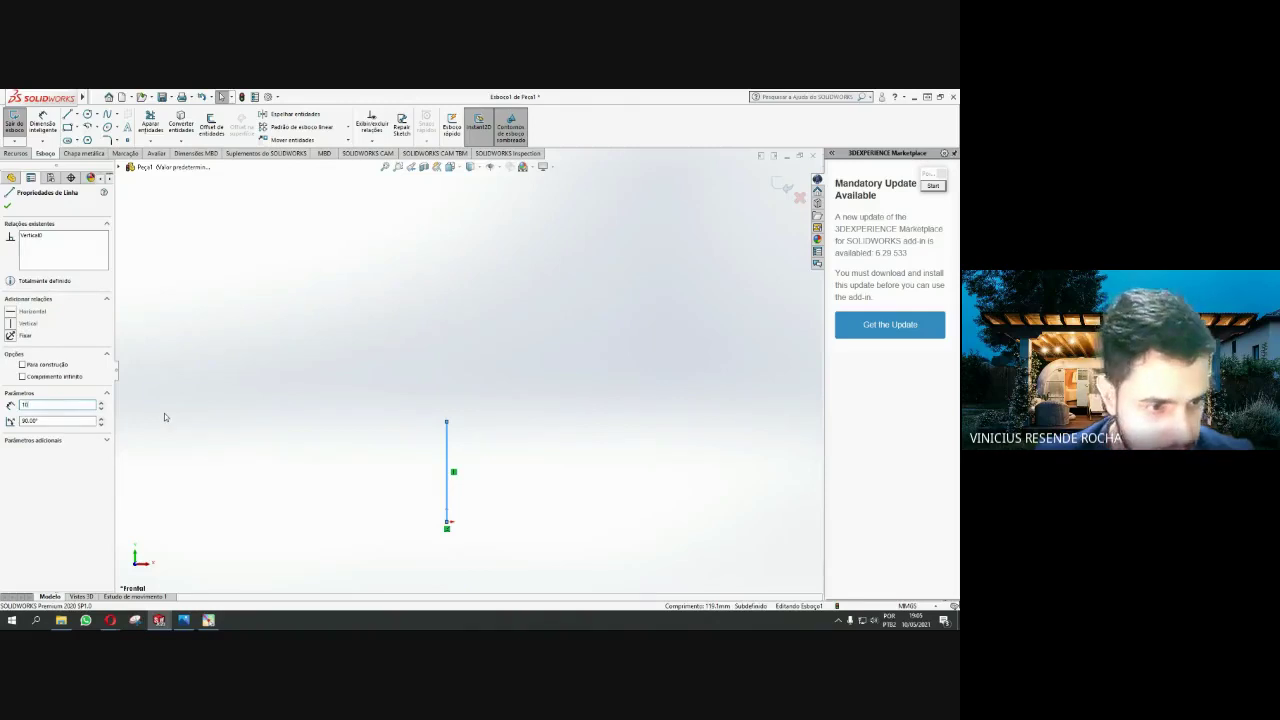
type("0")
key("Return")
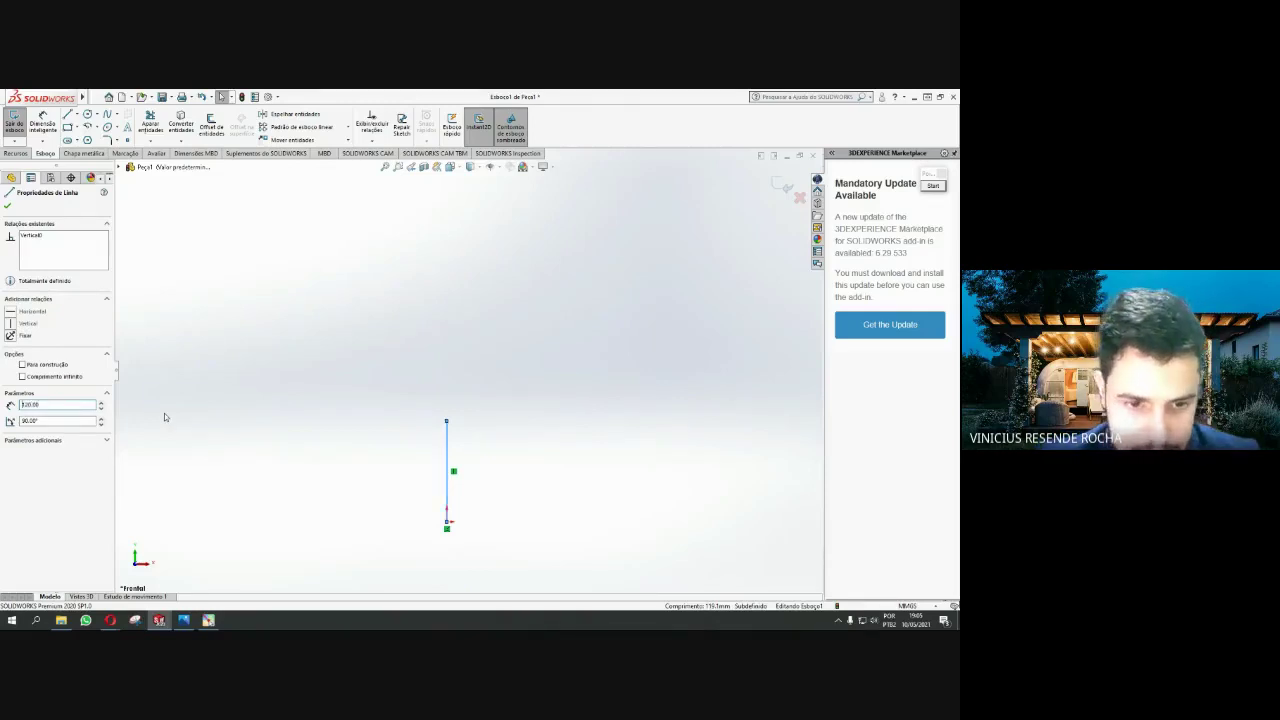
scroll(323, 474, "down", 4)
scroll(630, 363, "up", 1)
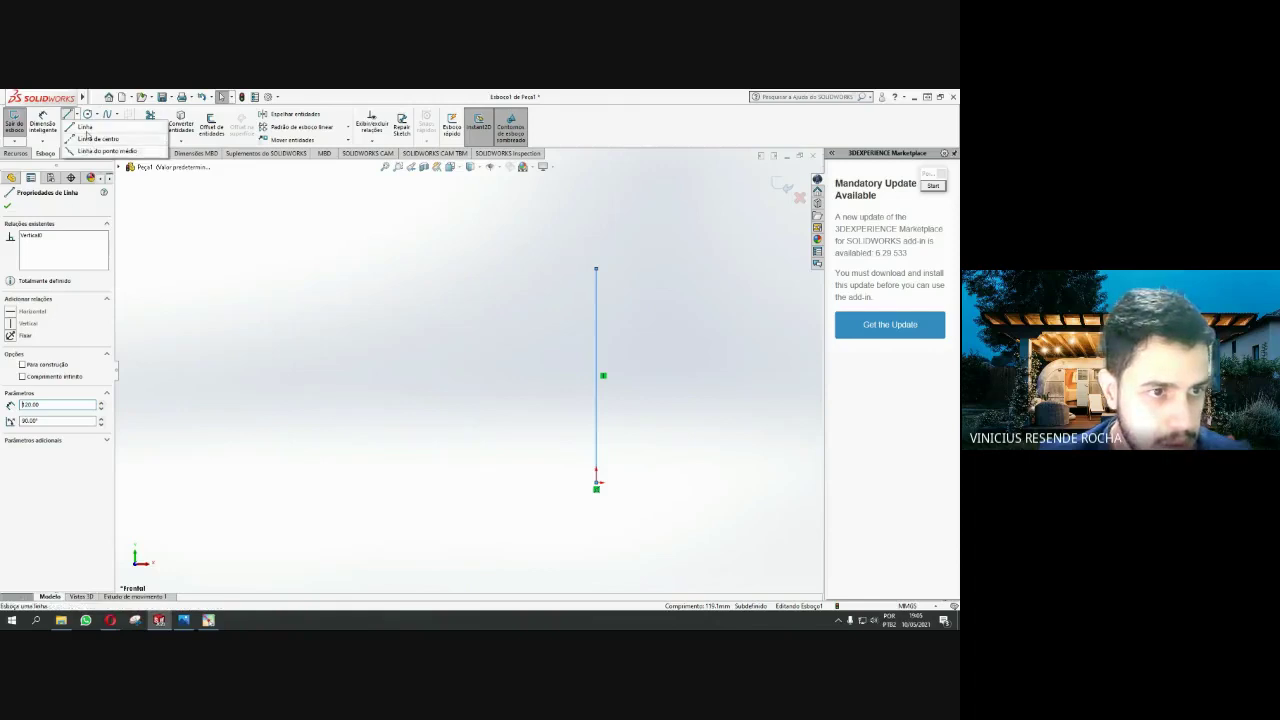
Draw a horizontal line leftward from the vertical line's top and give it length 80
left_click(68, 115)
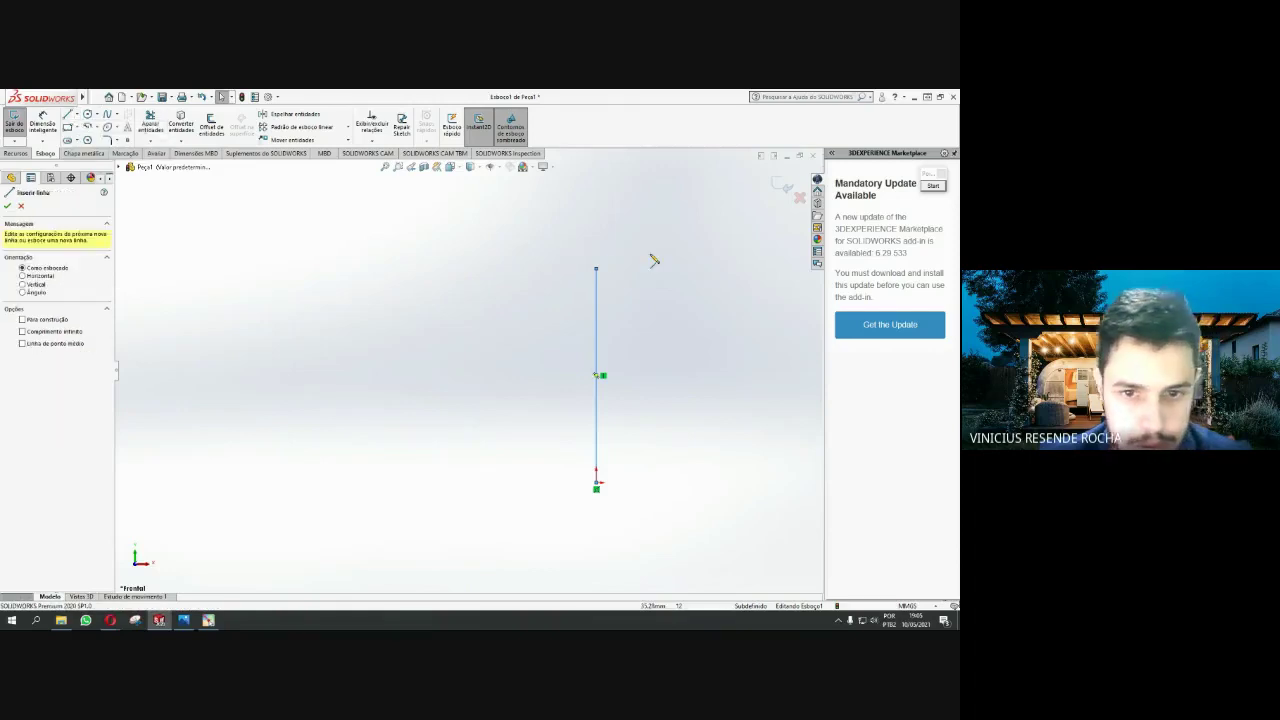
left_click(596, 270)
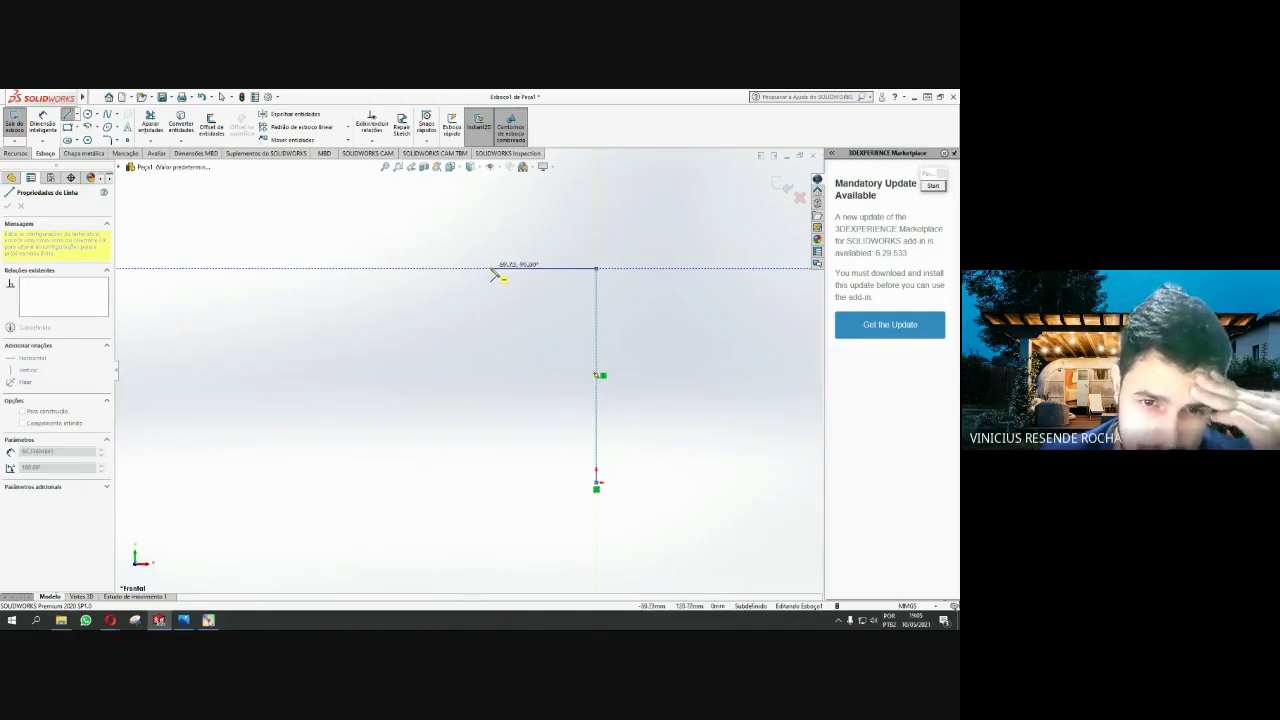
left_click(492, 269)
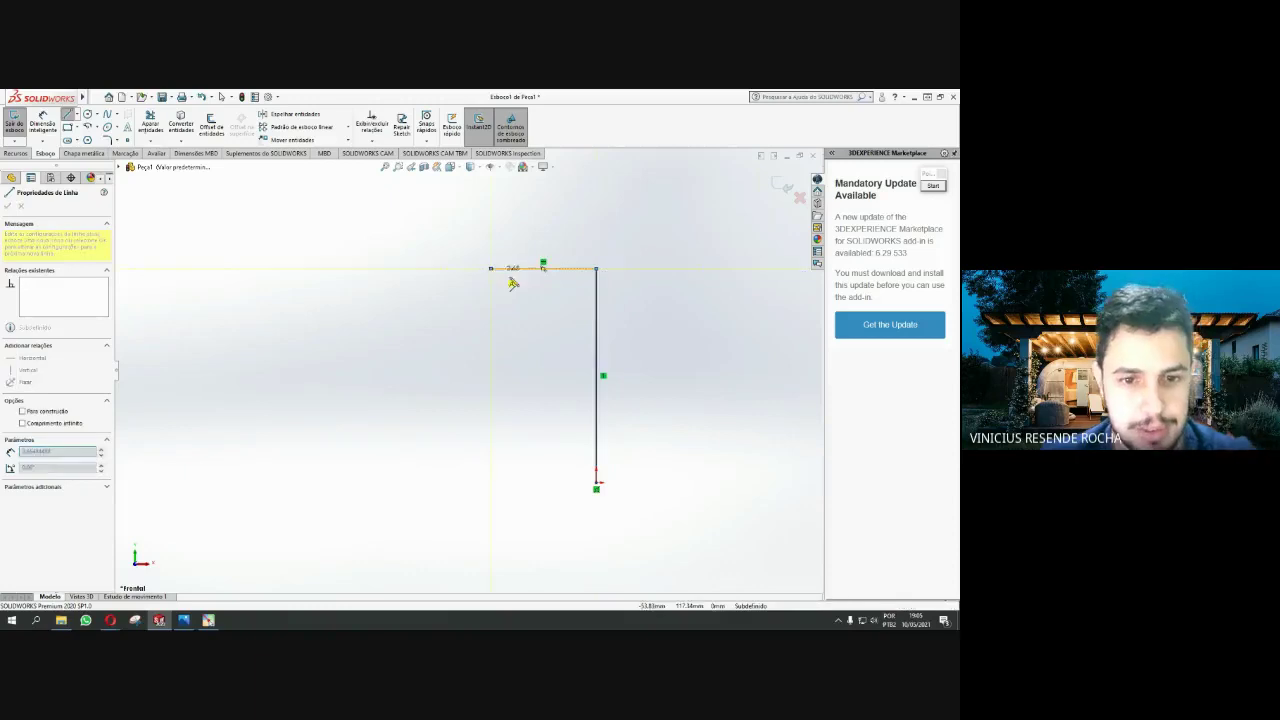
key("Escape")
left_click(525, 268)
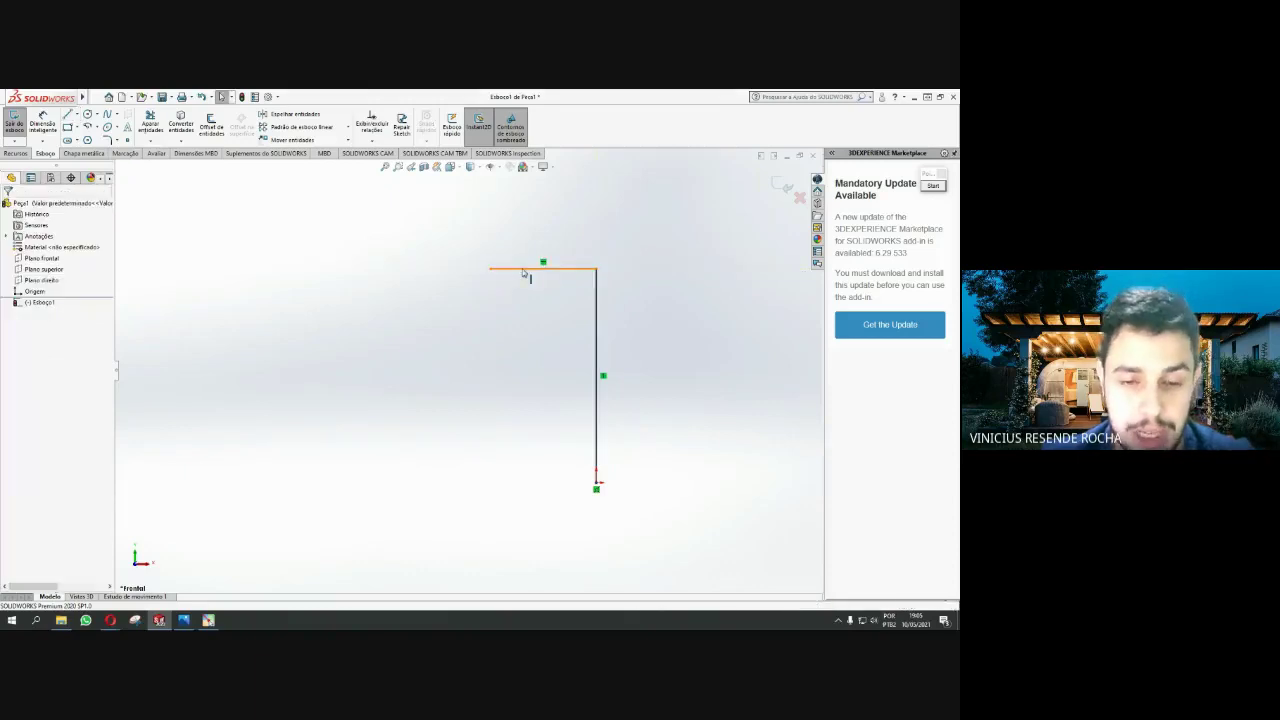
type("80")
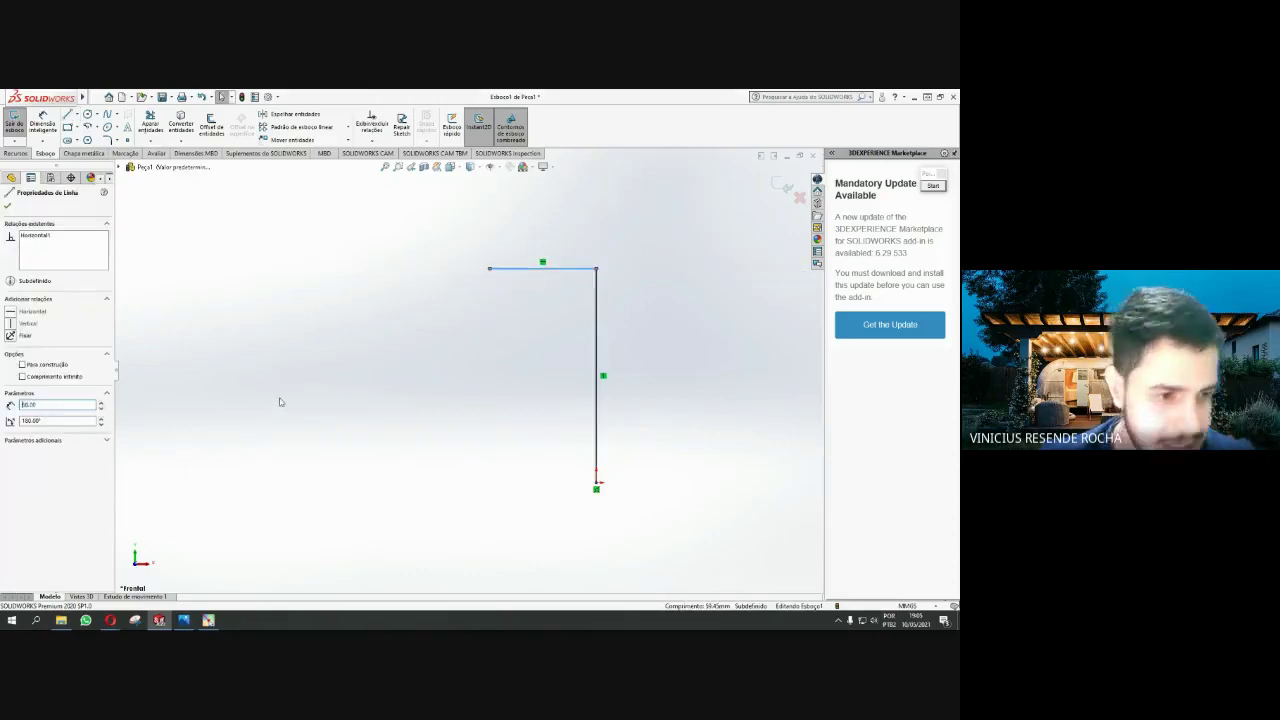
mouse_move(40, 97)
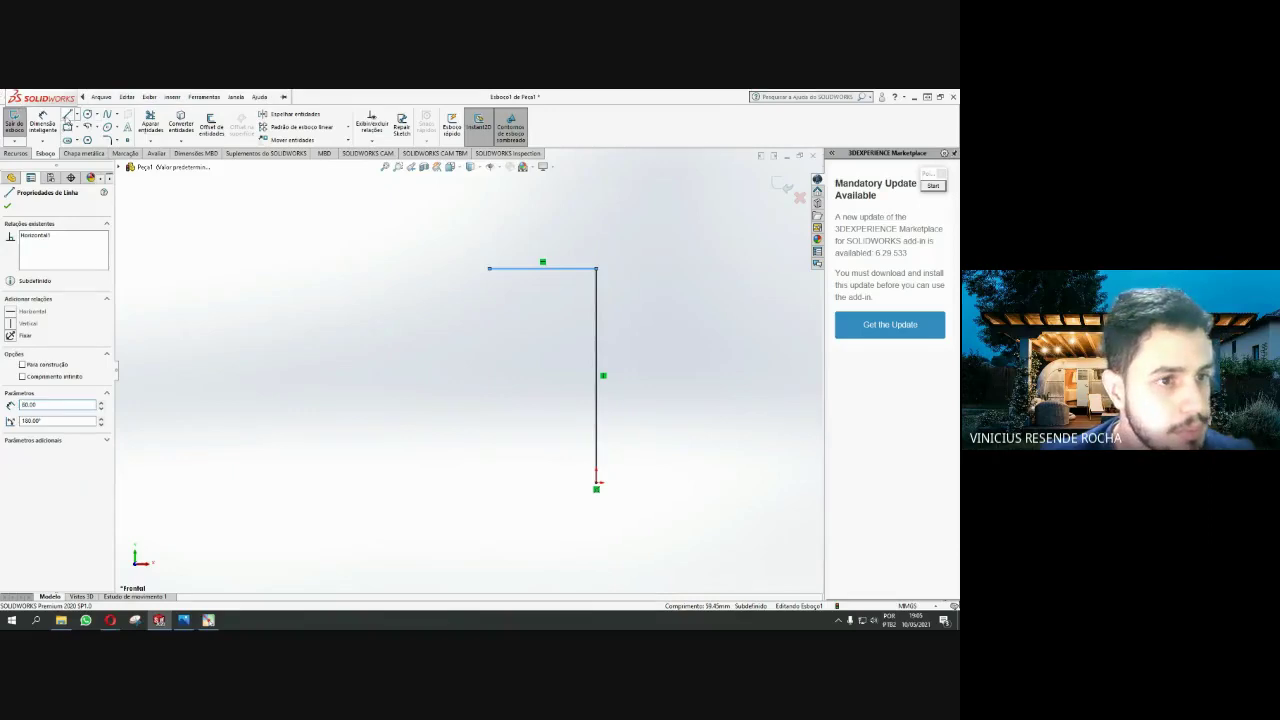
Draw a short vertical line down from the horizontal line's left end
left_click(67, 115)
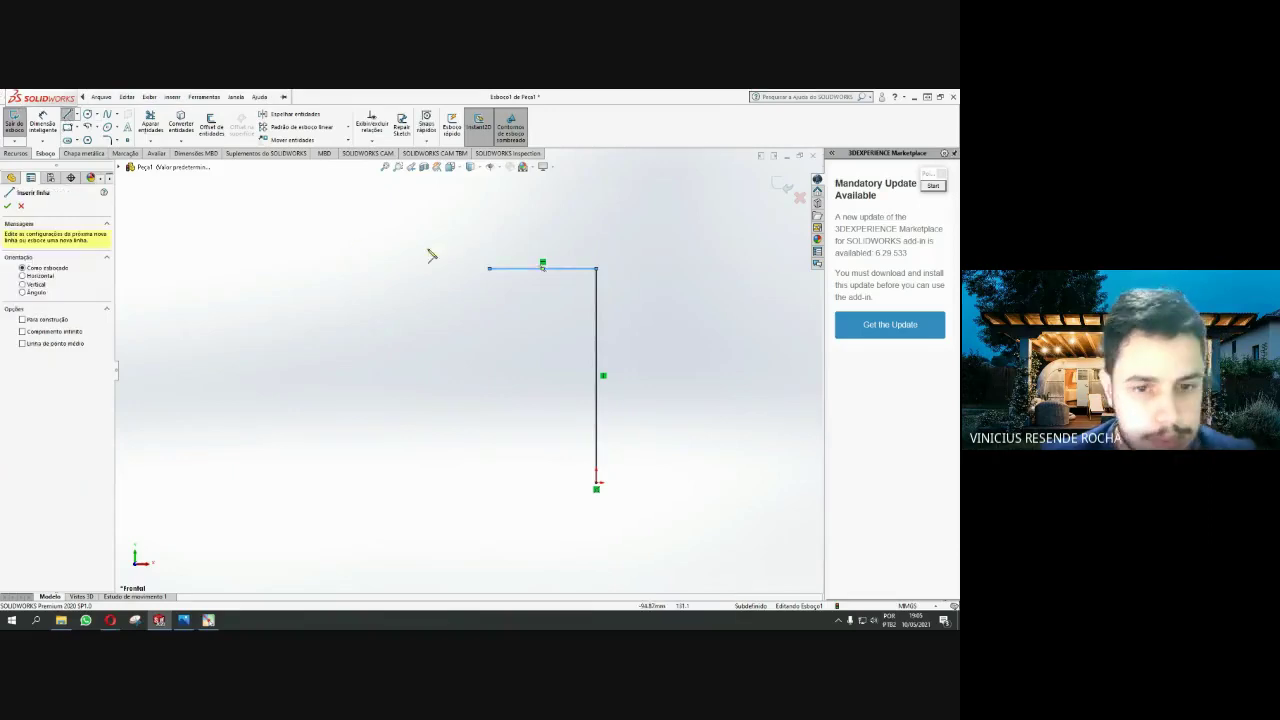
left_click(490, 269)
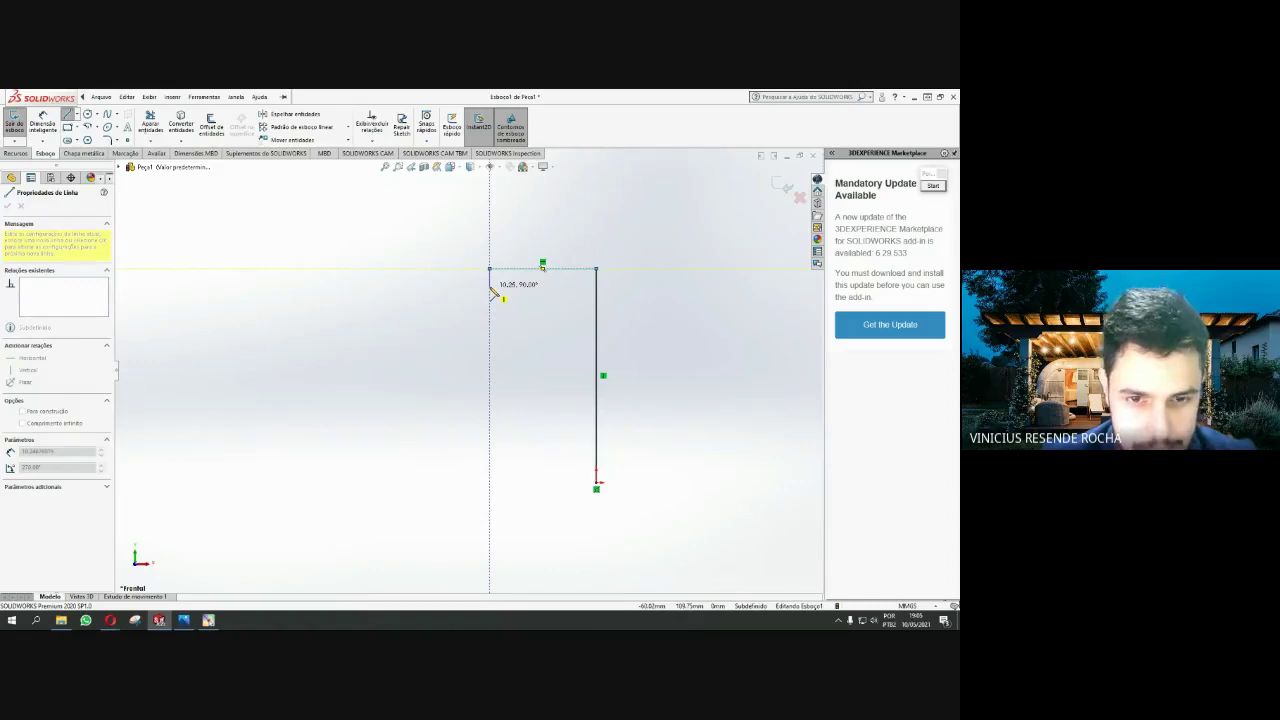
left_click(491, 287)
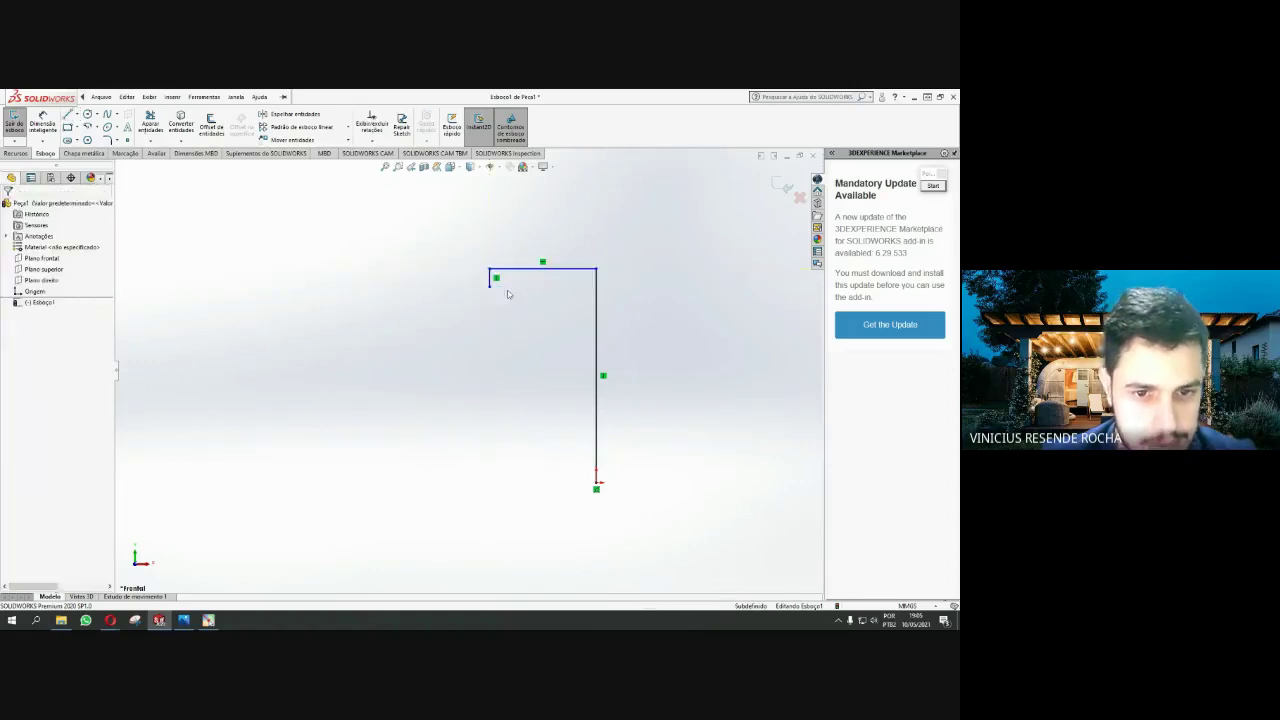
key("Escape")
scroll(492, 276, "down", 5)
left_click(466, 306)
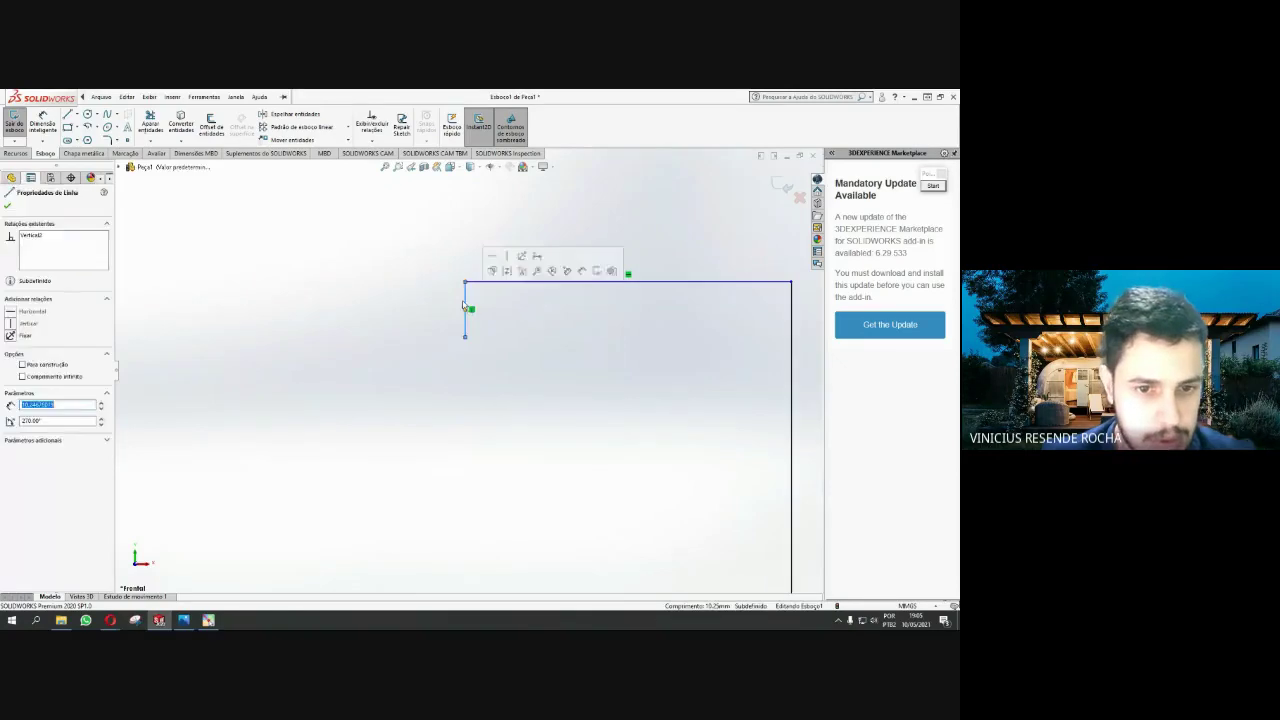
left_click(437, 292)
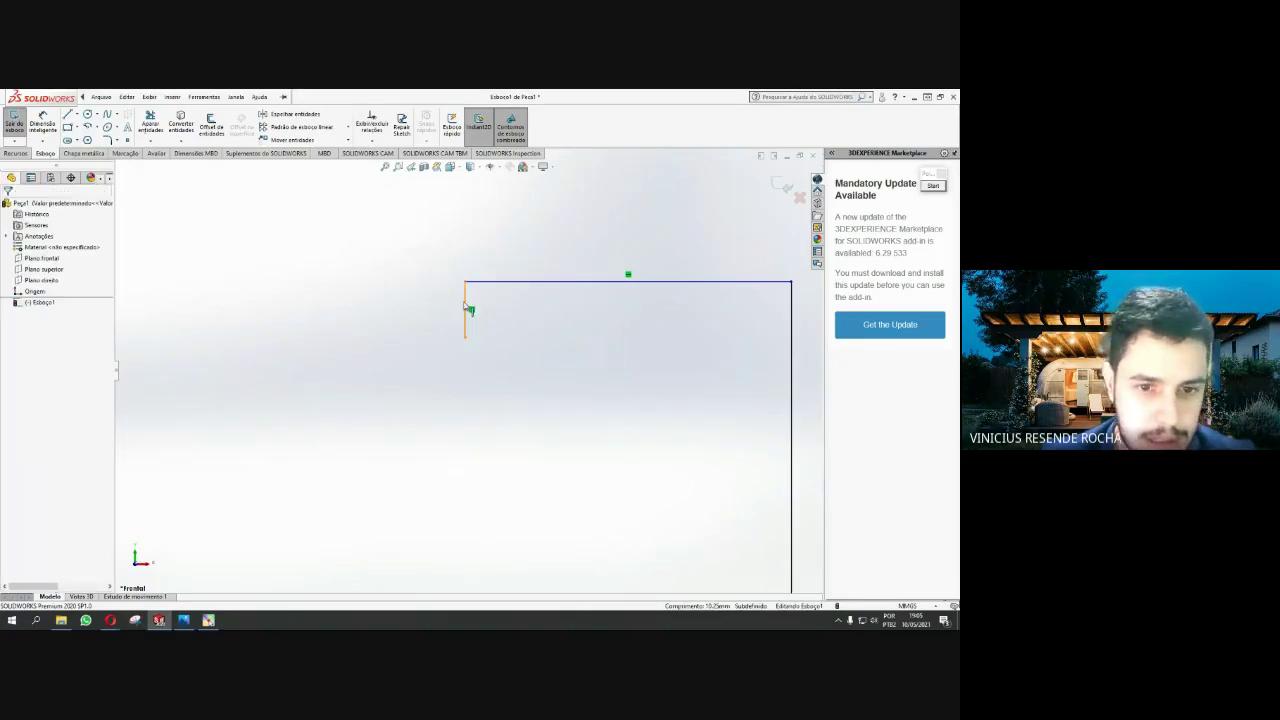
Smart-dimension the short left vertical line to 10 mm
left_click(469, 310)
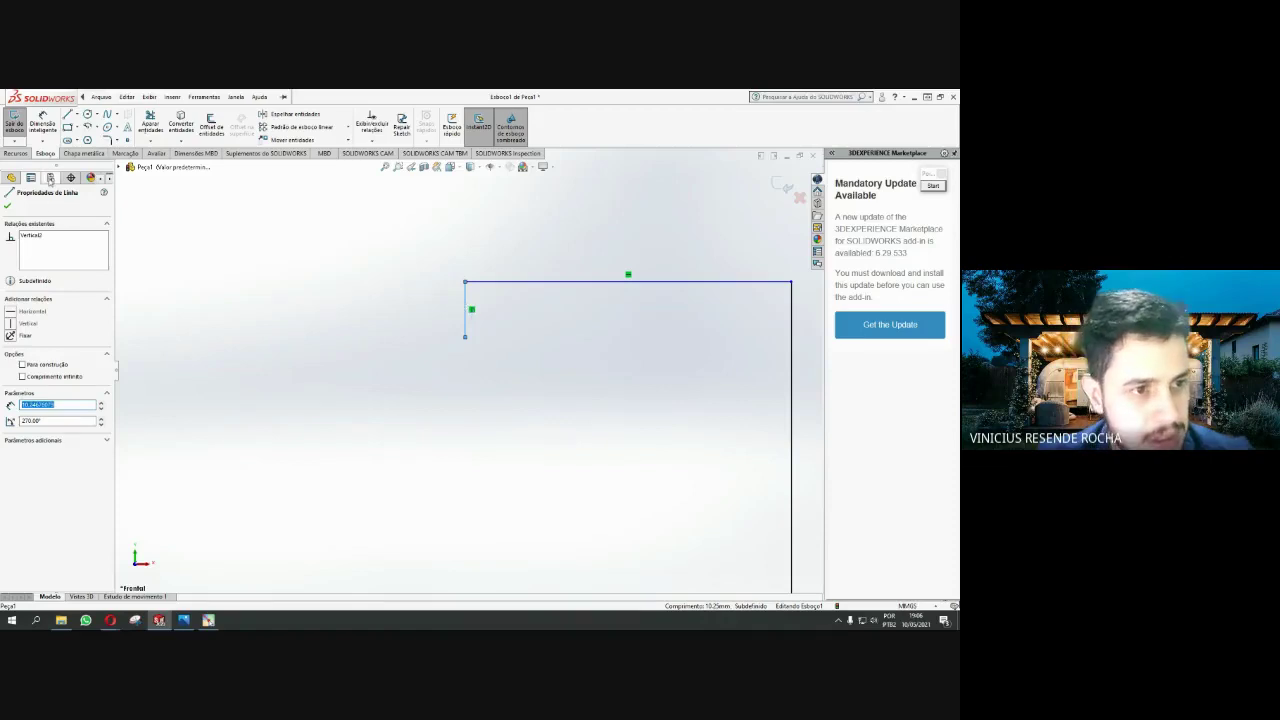
left_click(374, 323)
left_click(48, 128)
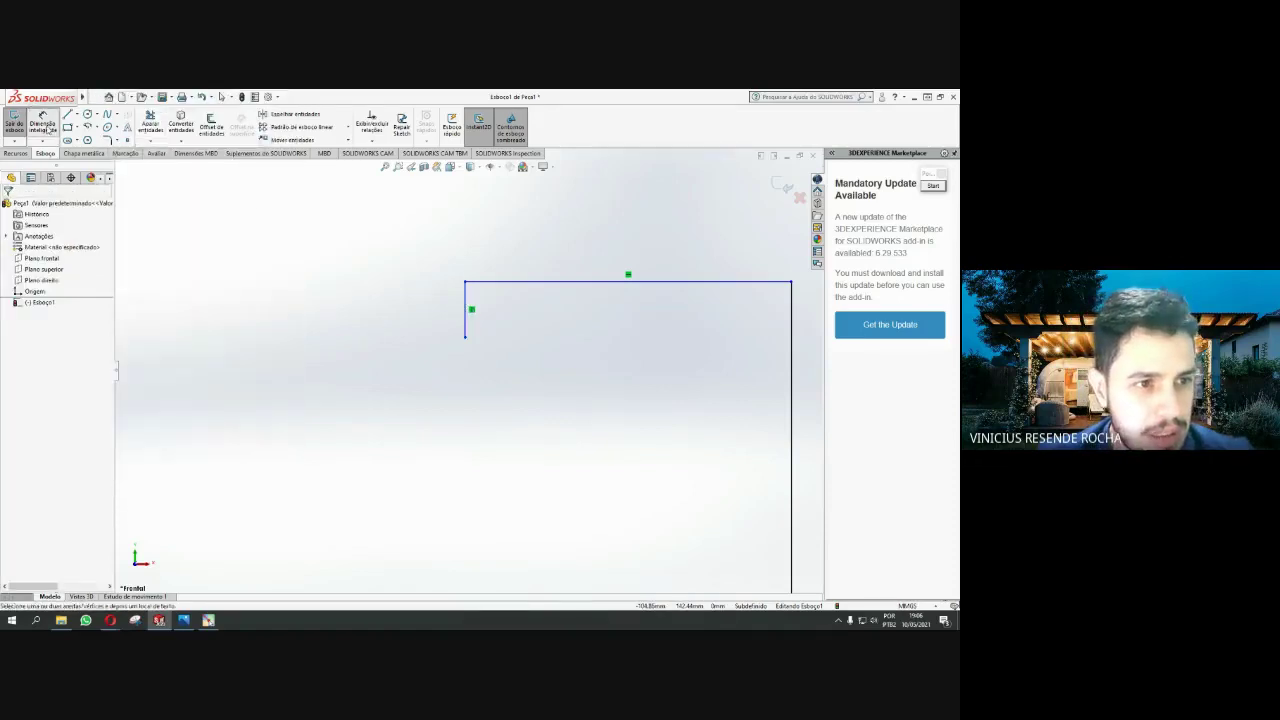
left_click(469, 309)
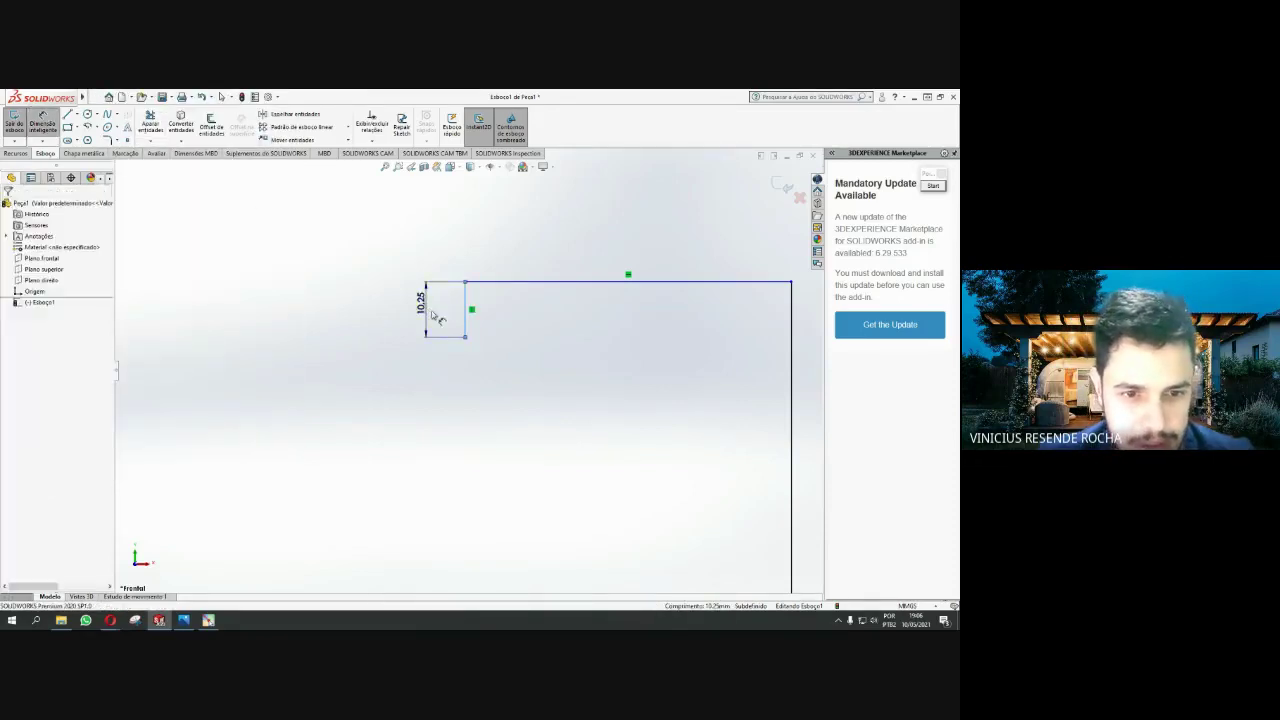
left_click(430, 318)
type("10")
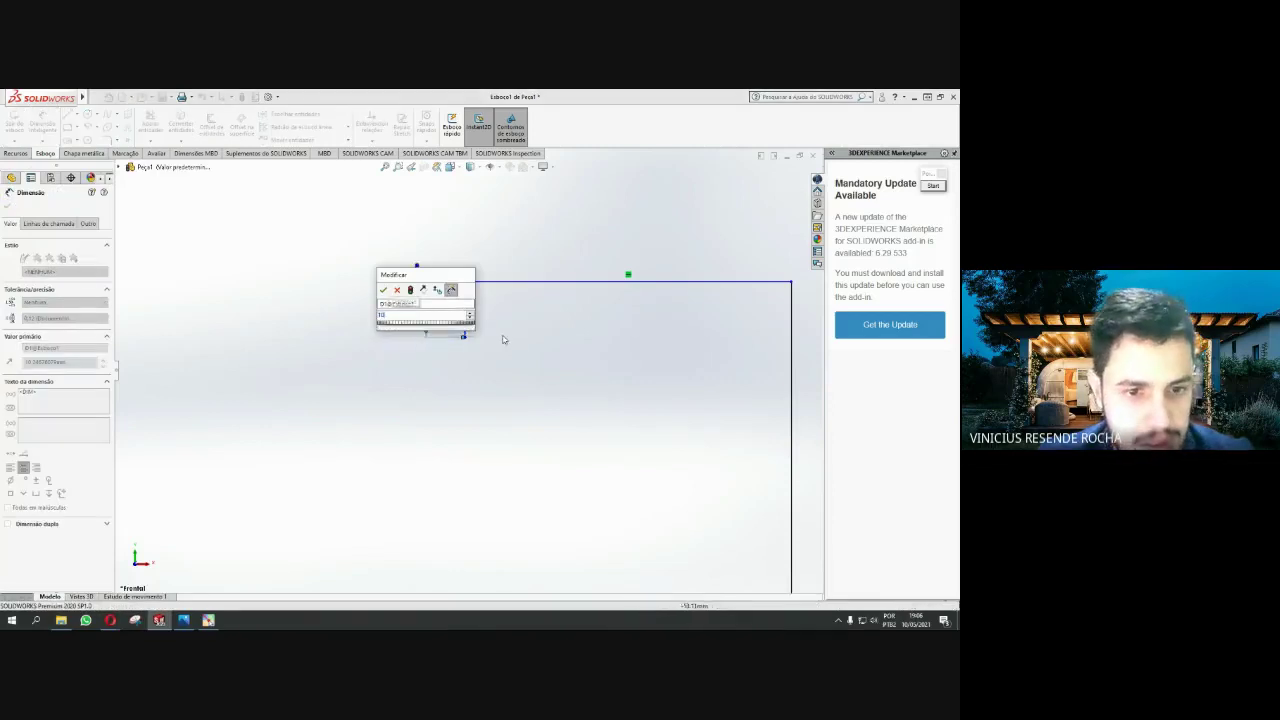
key("Return")
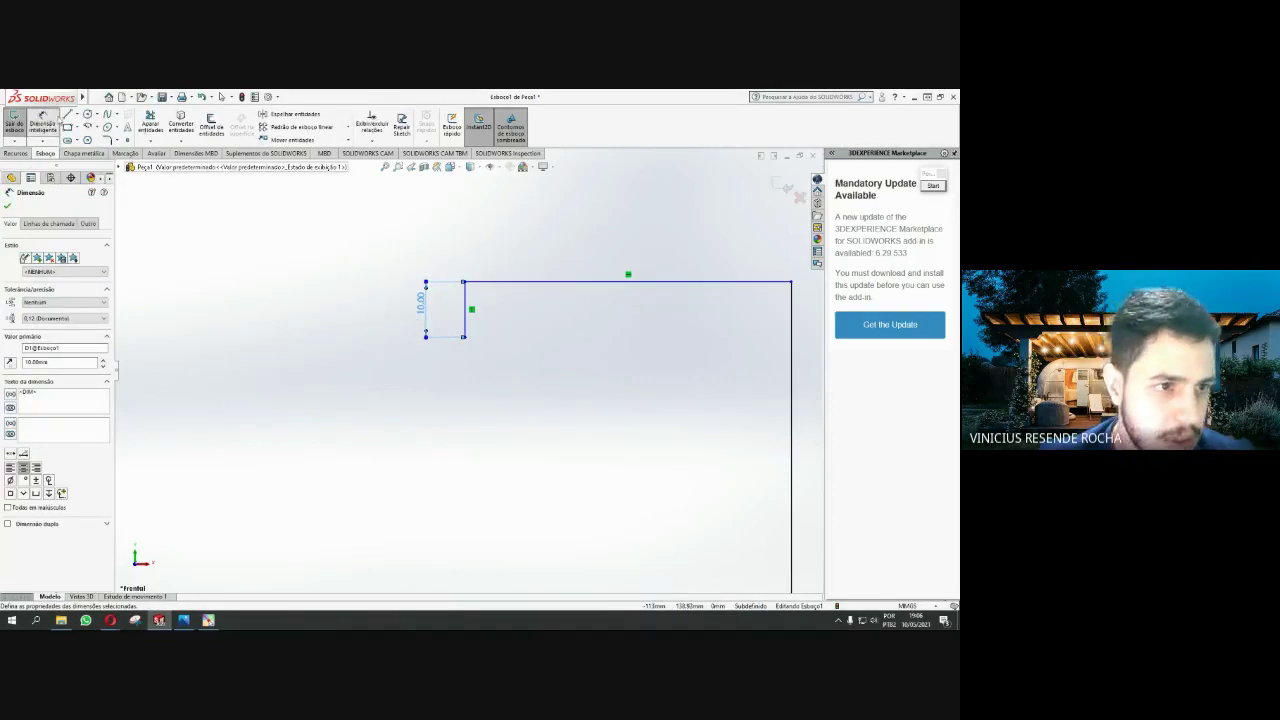
left_click(68, 115)
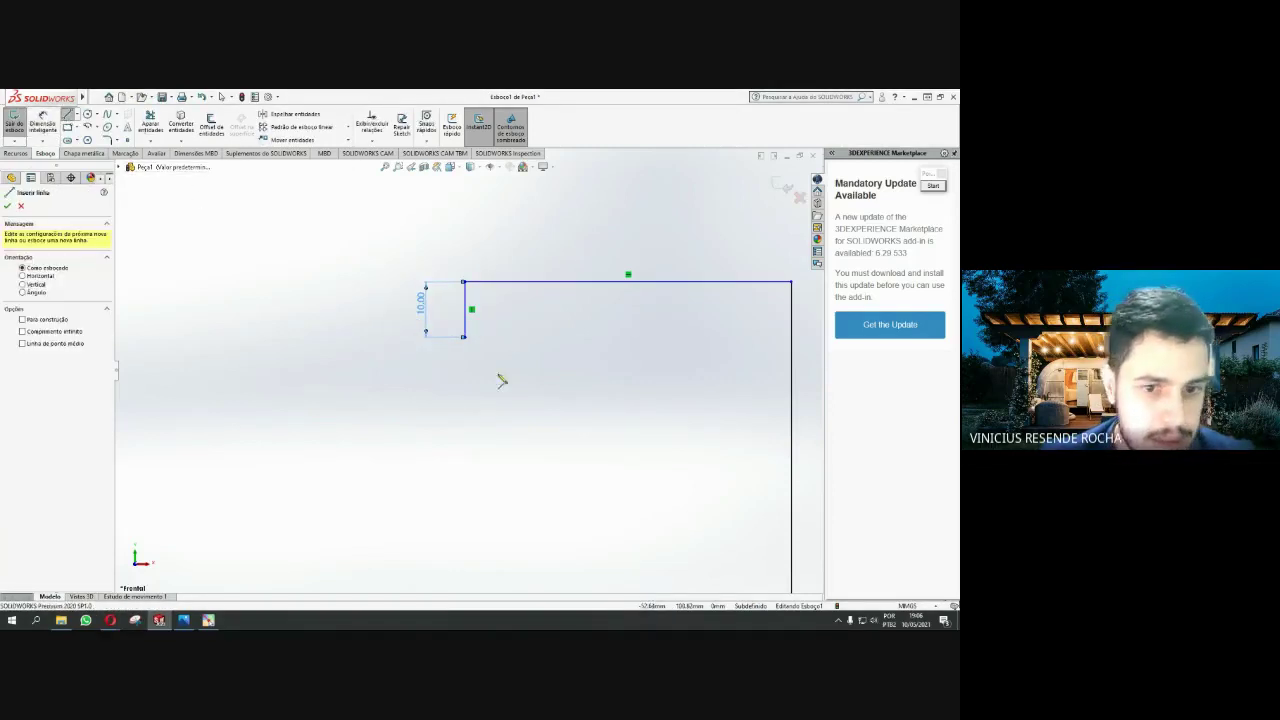
Draw the stepped groove profile downward from the short line's bottom end
left_click(464, 337)
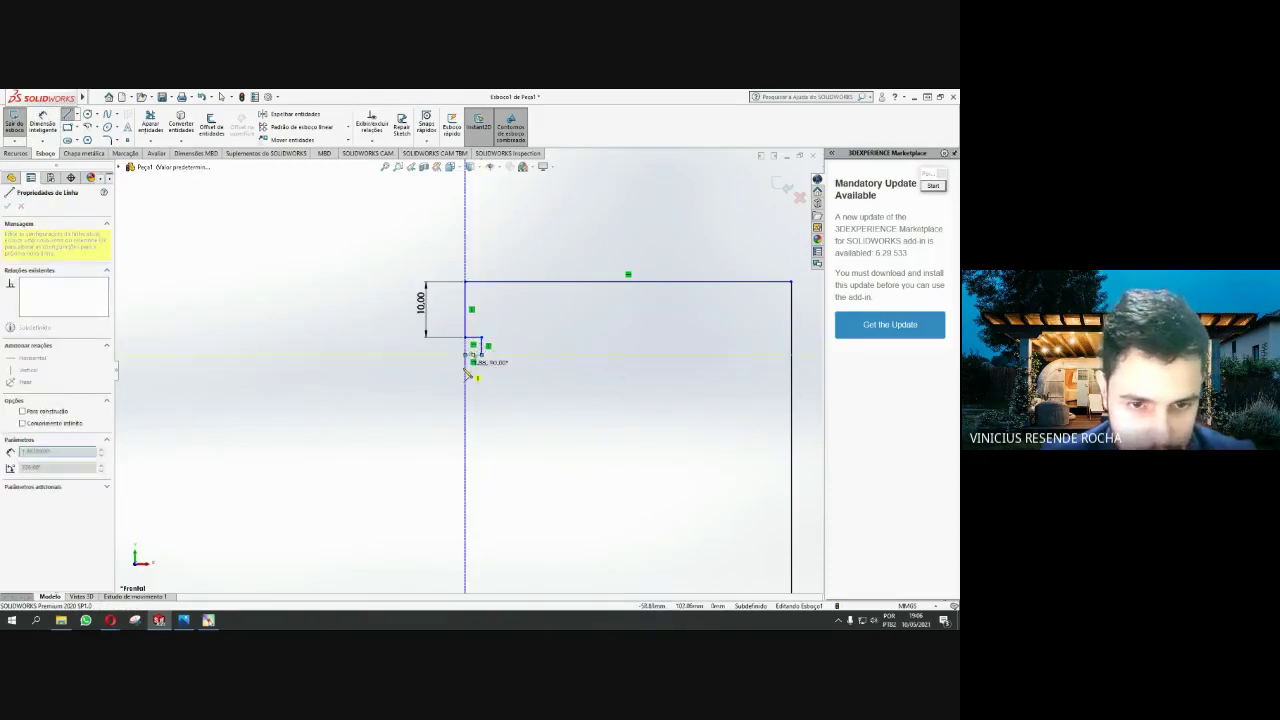
left_click(465, 373)
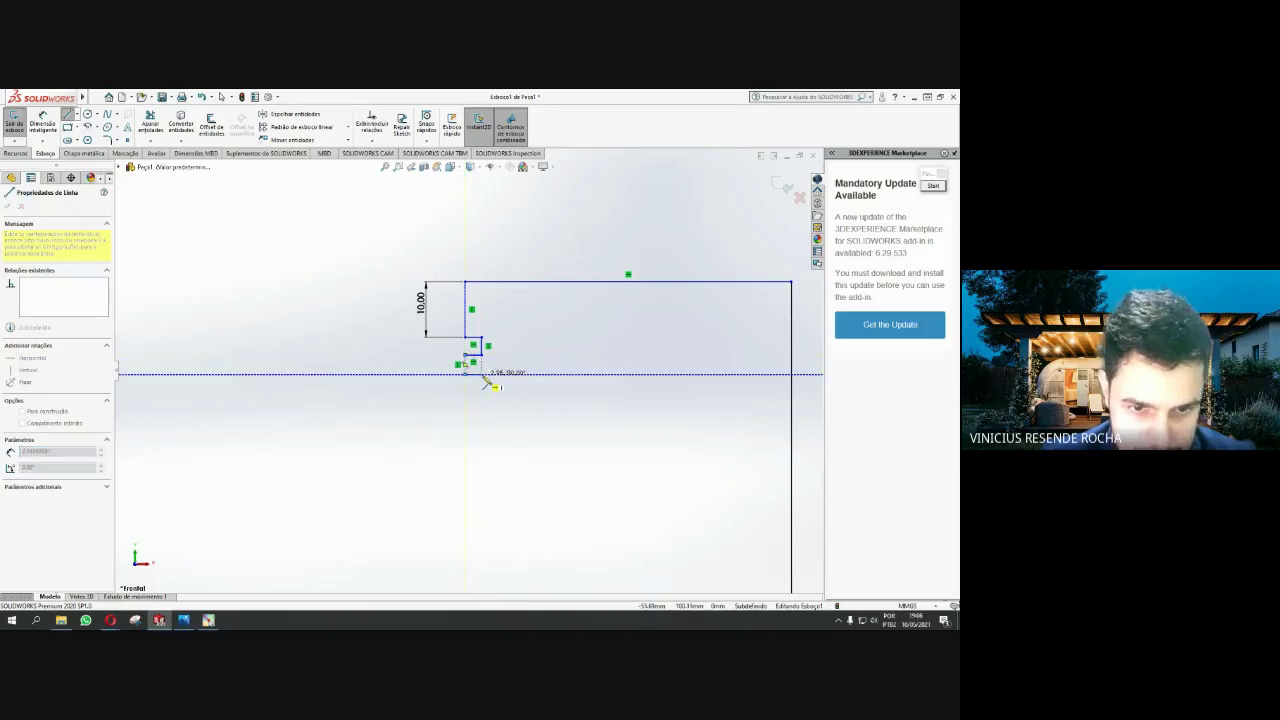
left_click(481, 373)
left_click(481, 390)
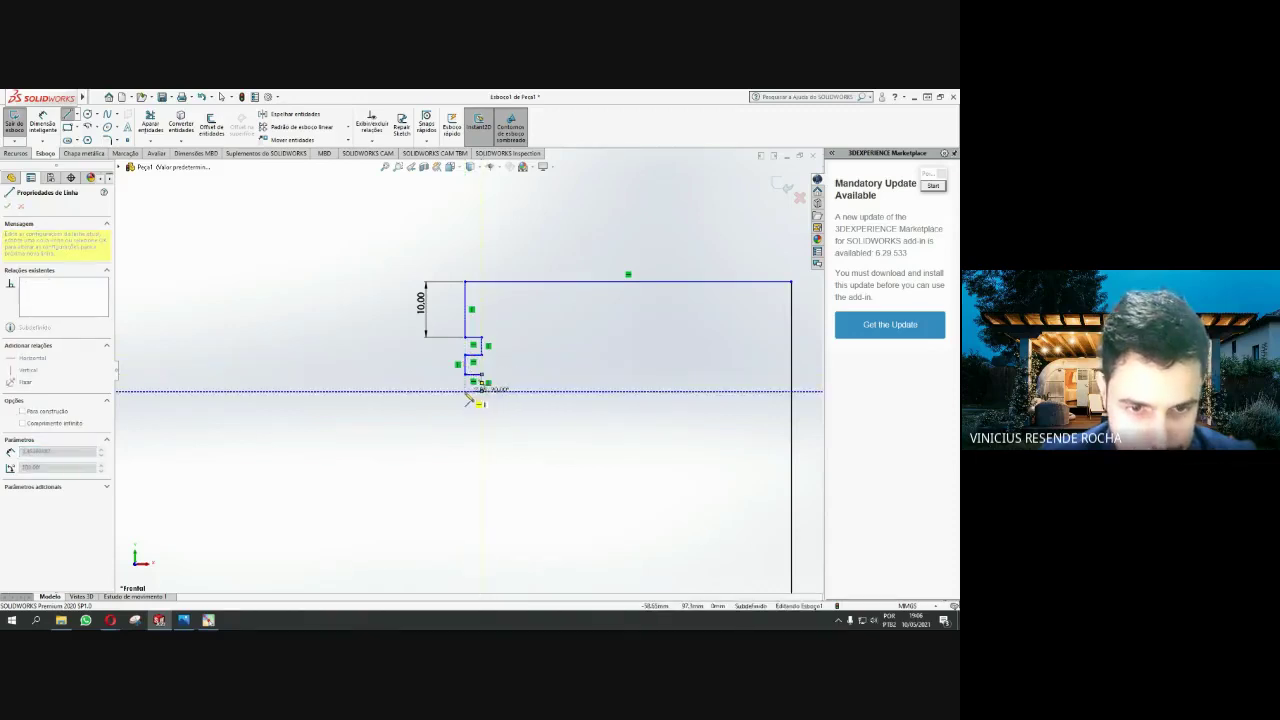
left_click(465, 390)
left_click(465, 409)
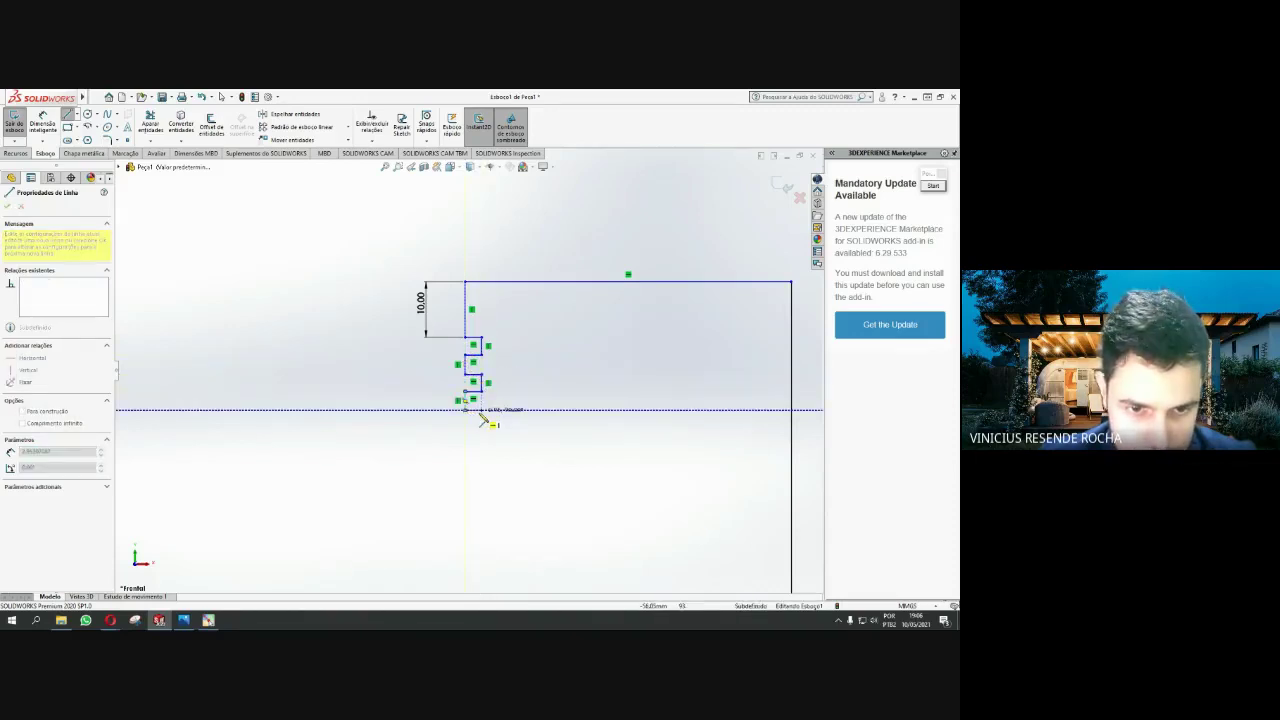
left_click(481, 409)
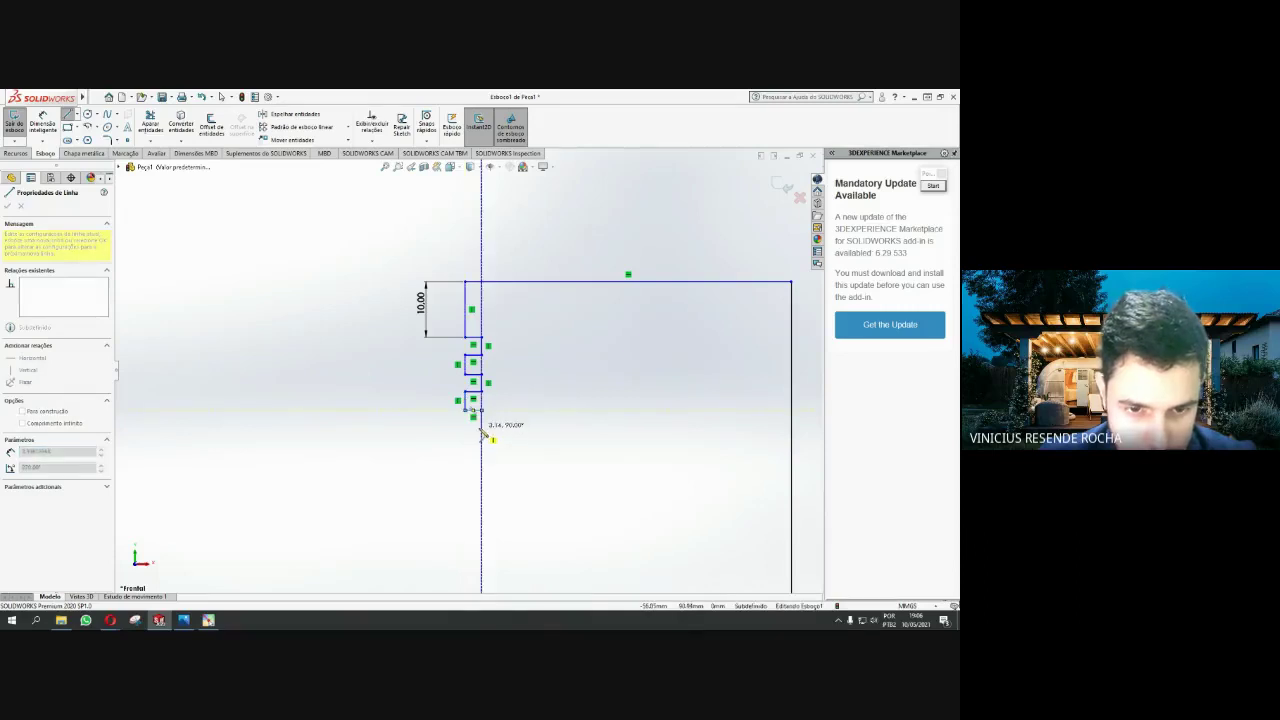
left_click(481, 428)
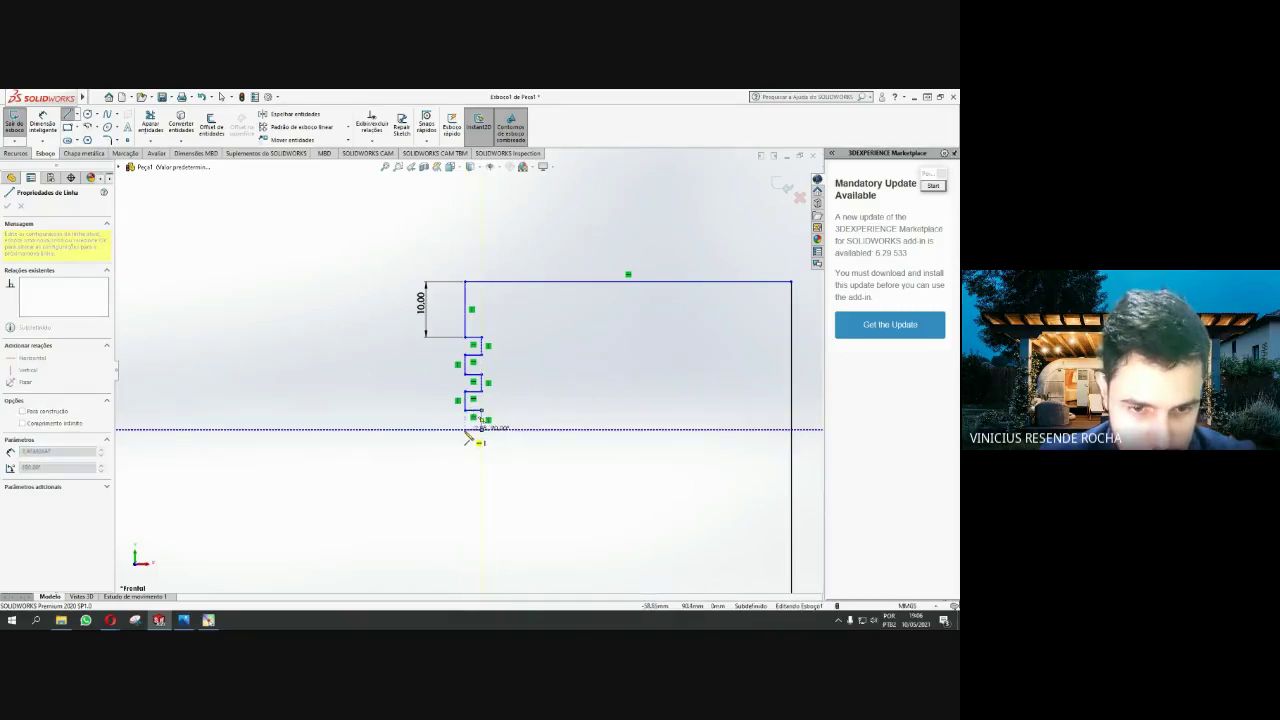
left_click(465, 428)
scroll(466, 500, "up", 2)
scroll(466, 500, "up", 2)
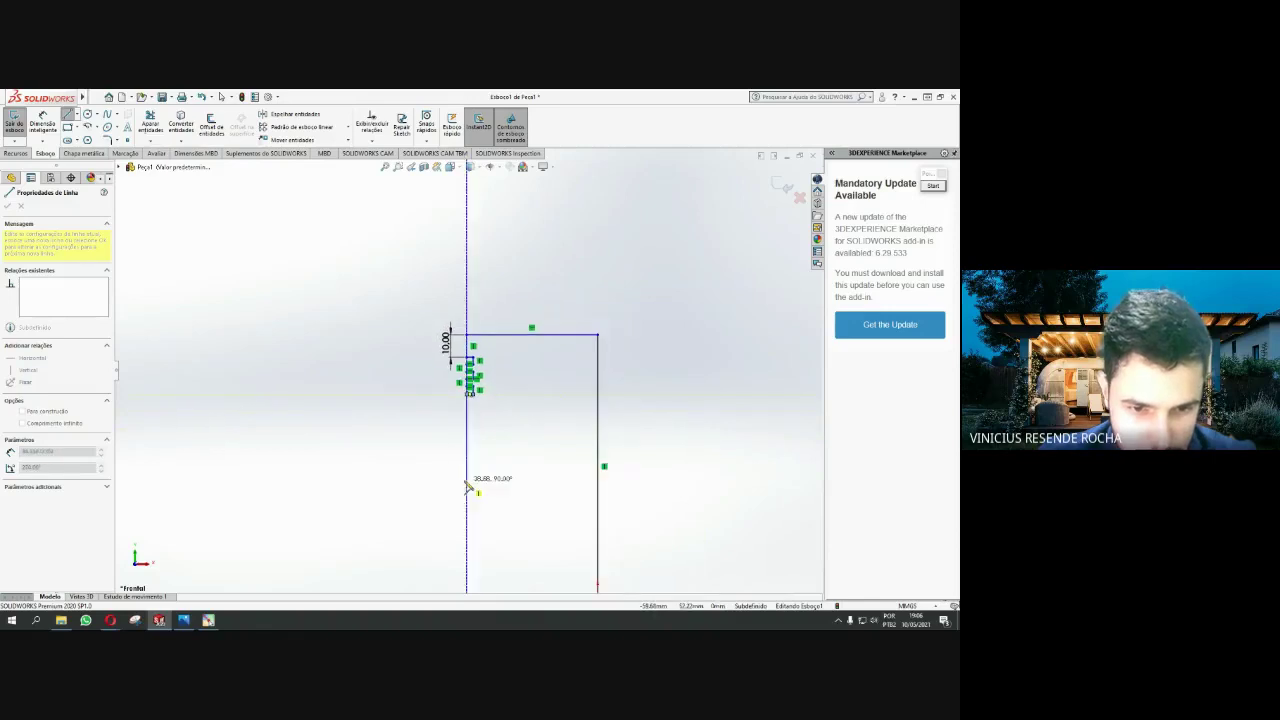
scroll(468, 515, "up", 2)
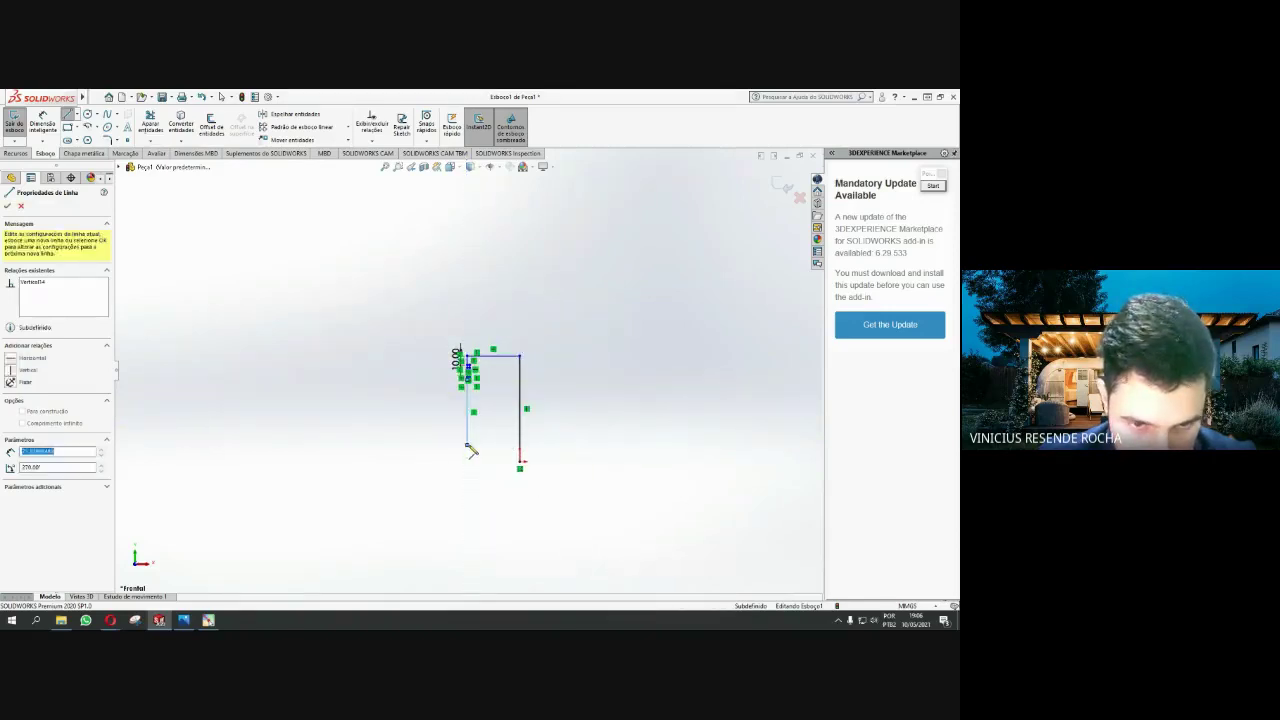
scroll(472, 455, "up", 2)
scroll(473, 452, "up", 2)
scroll(476, 400, "down", 3)
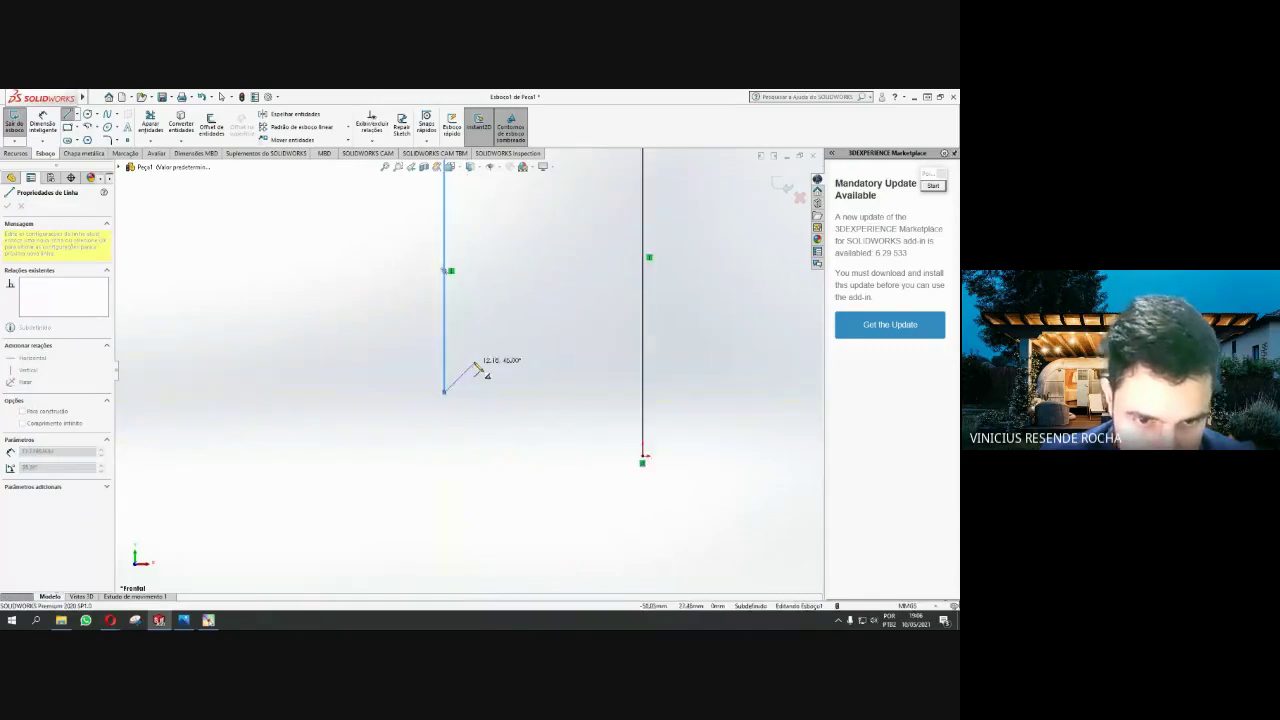
scroll(462, 400, "down", 2)
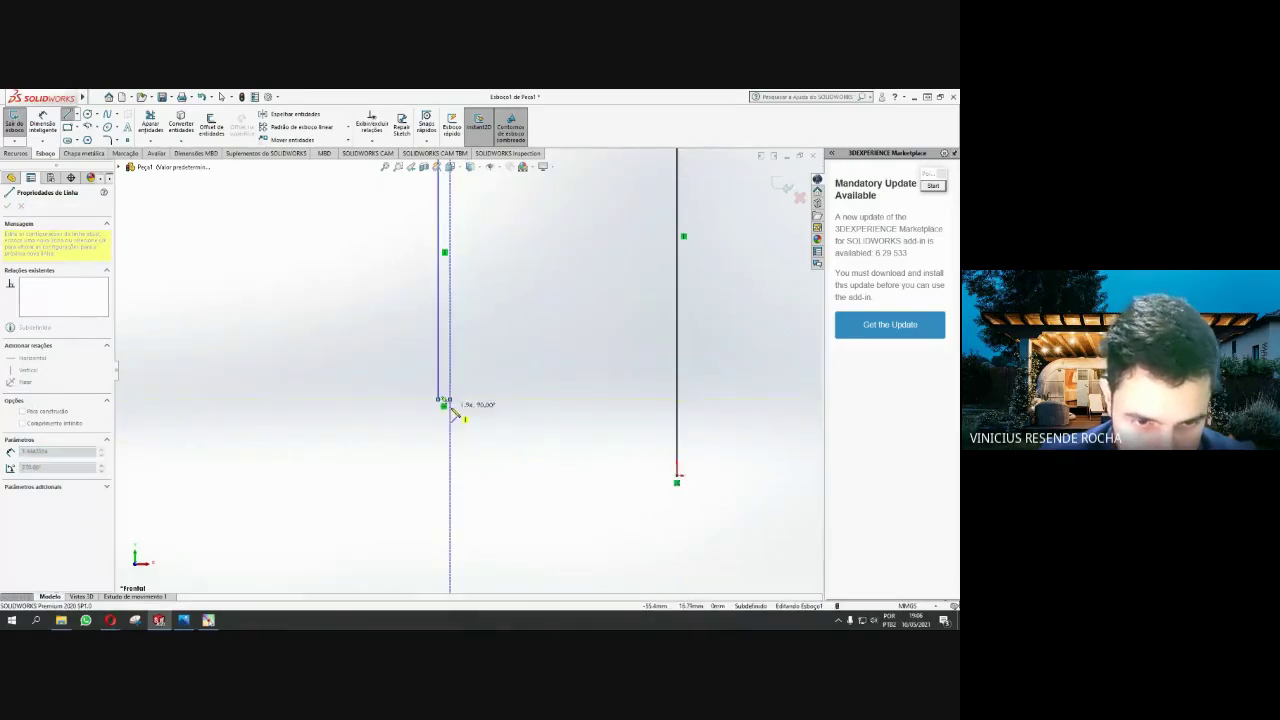
Add the long left edge and bottom line back to the start, then zoom to fit
left_click(448, 410)
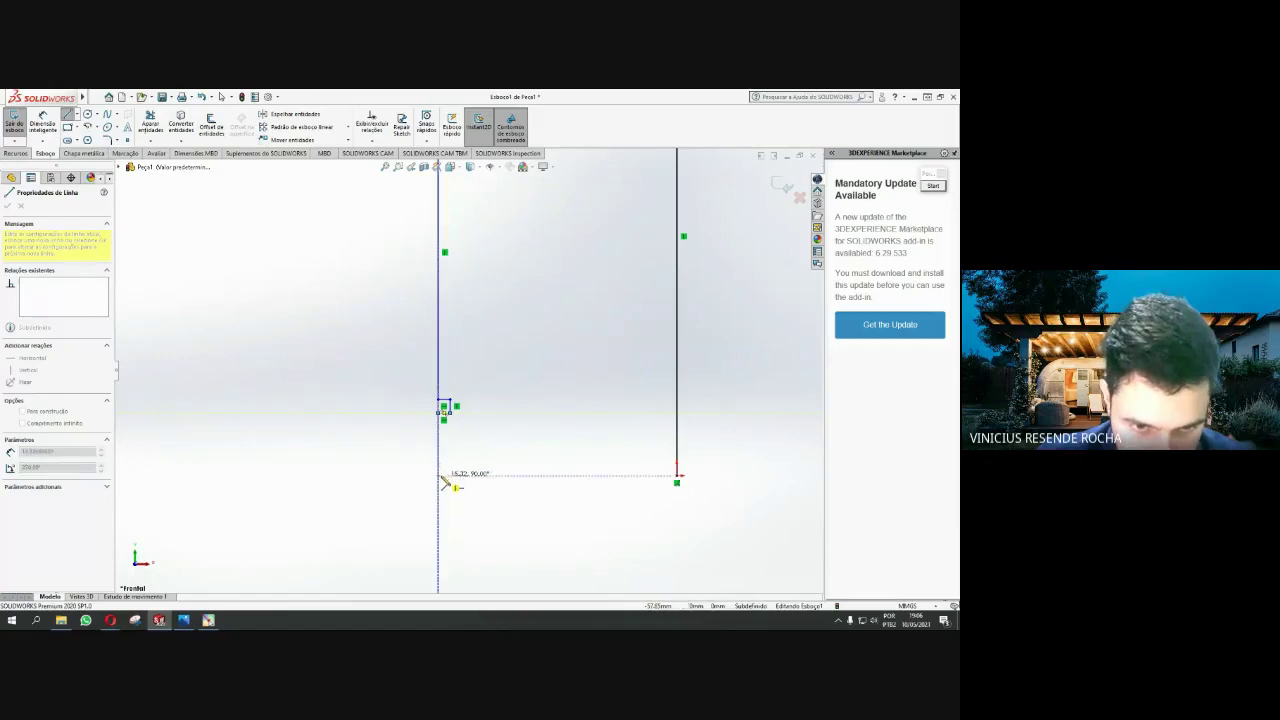
left_click(438, 476)
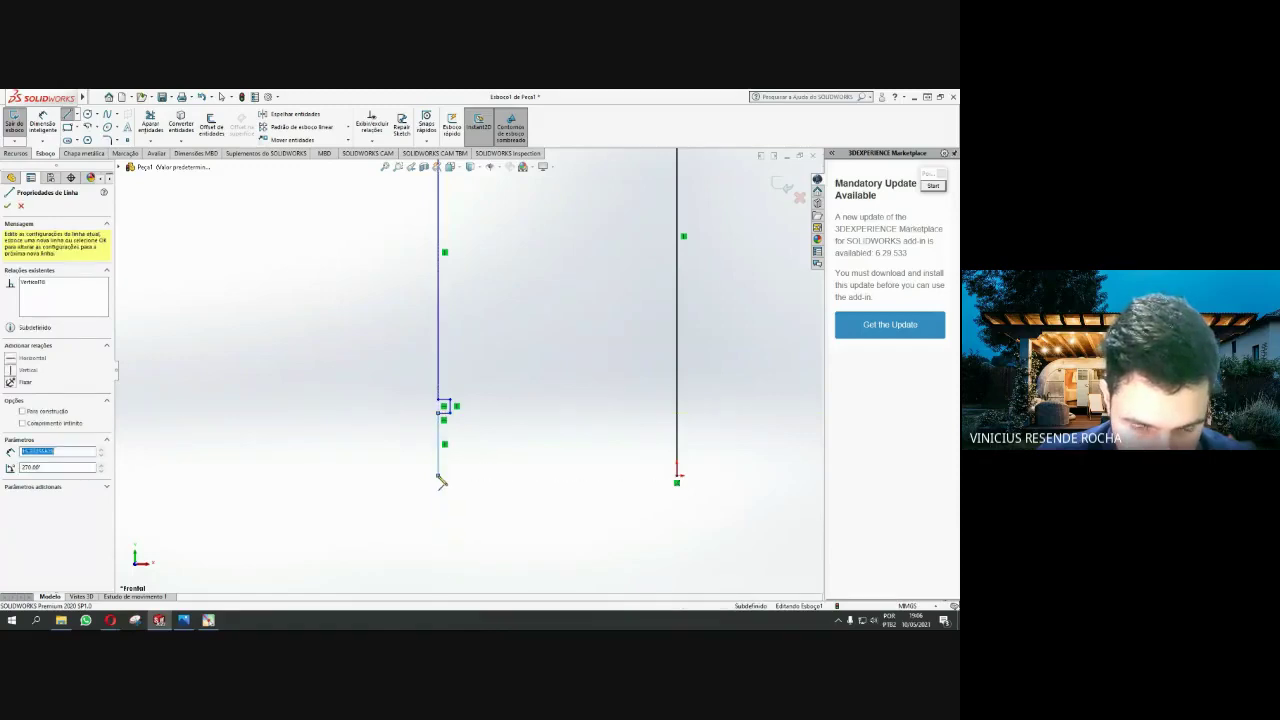
left_click(677, 476)
key("Escape")
key("f")
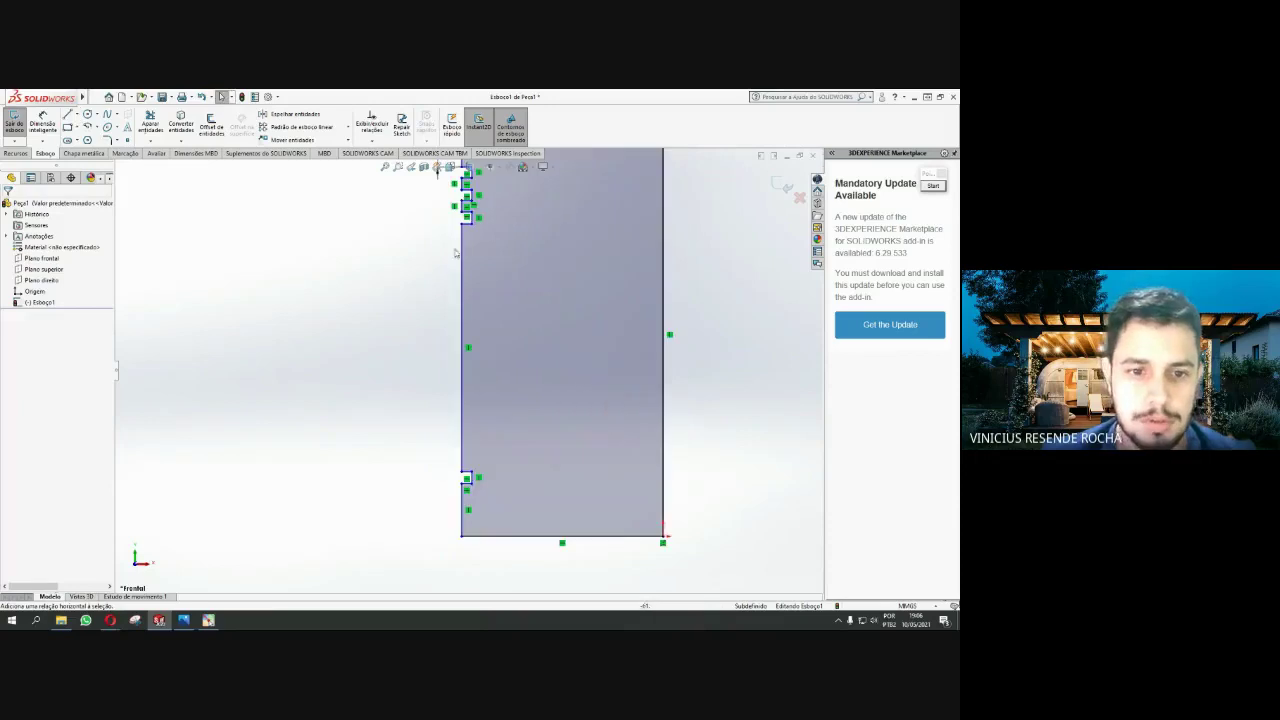
scroll(494, 256, "up", 2)
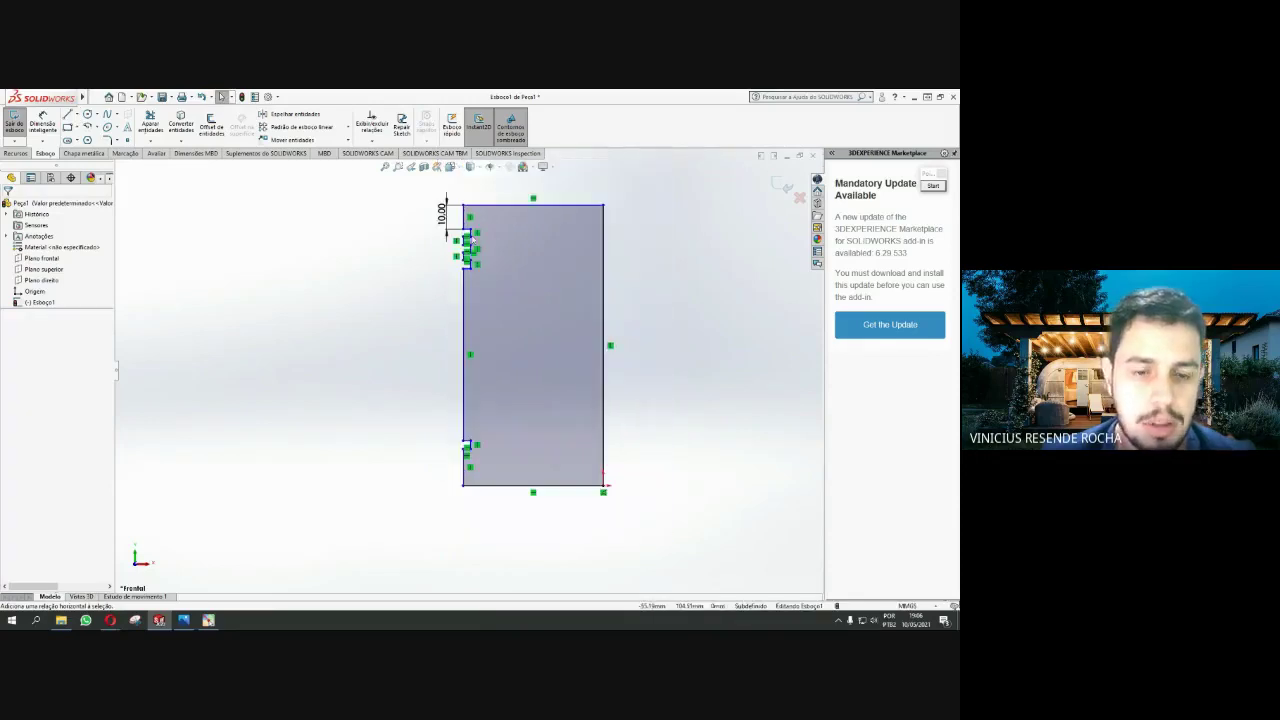
Switch to Windows Photos showing the dimensioned piston drawing 'Captura.JPG'
left_click(184, 621)
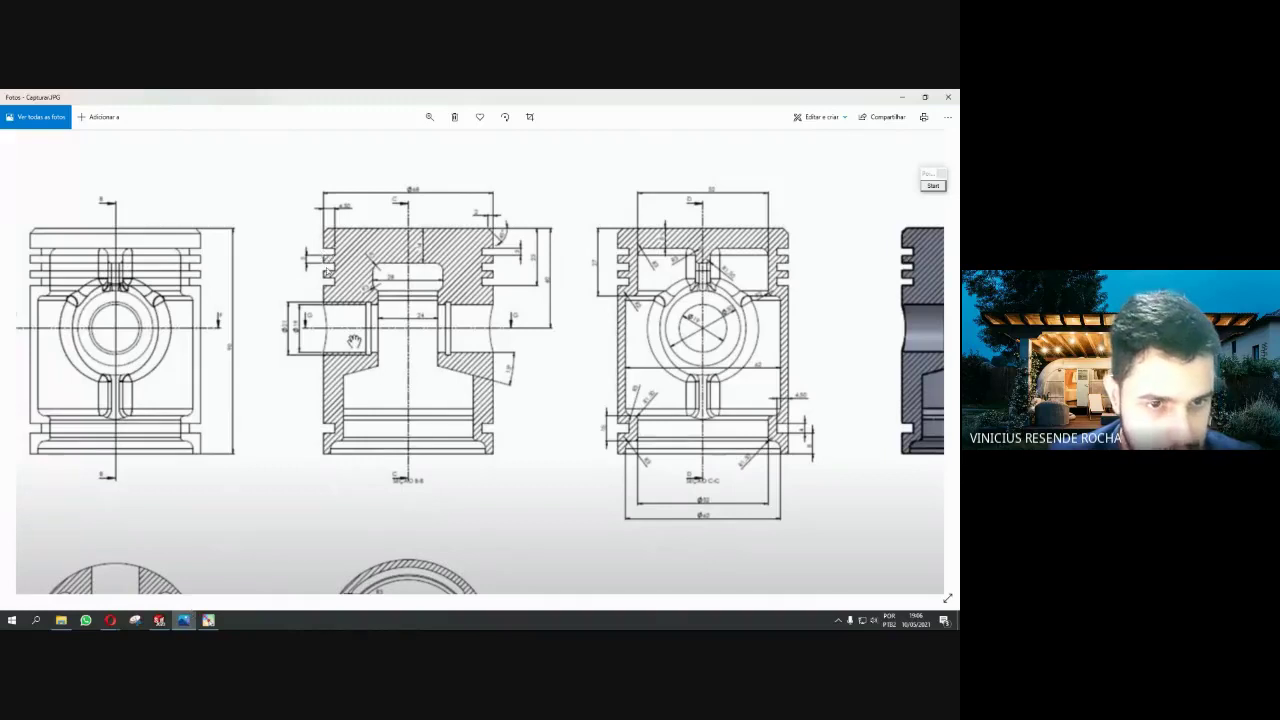
Back in SOLIDWORKS, dimension the top groove's horizontal edge at 4 mm, then undo it
left_click(160, 621)
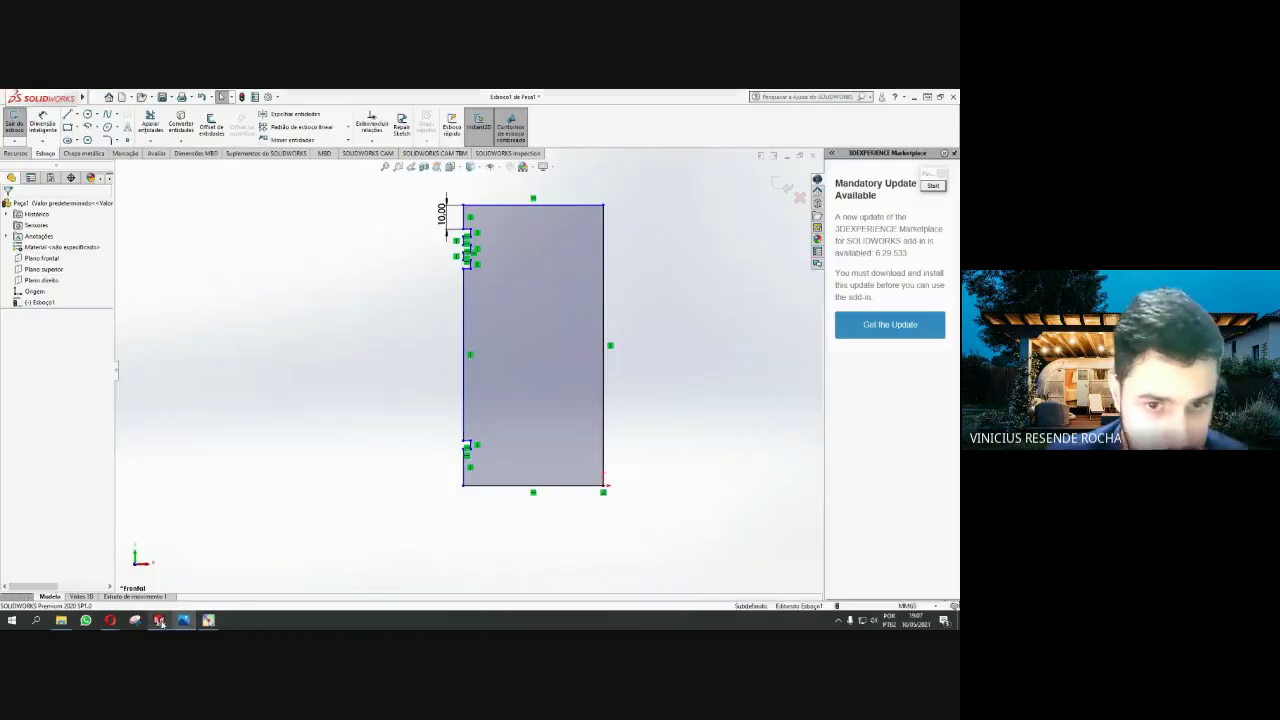
scroll(497, 243, "down", 5)
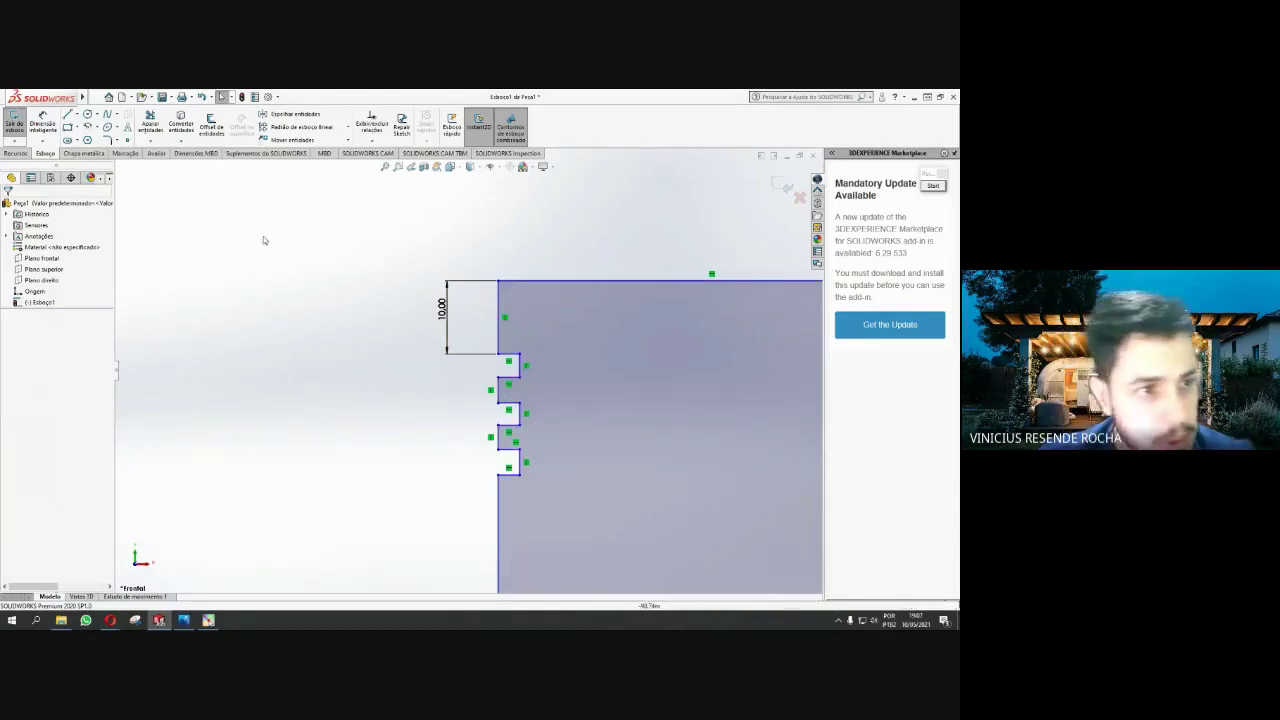
left_click(42, 125)
scroll(519, 367, "down", 3)
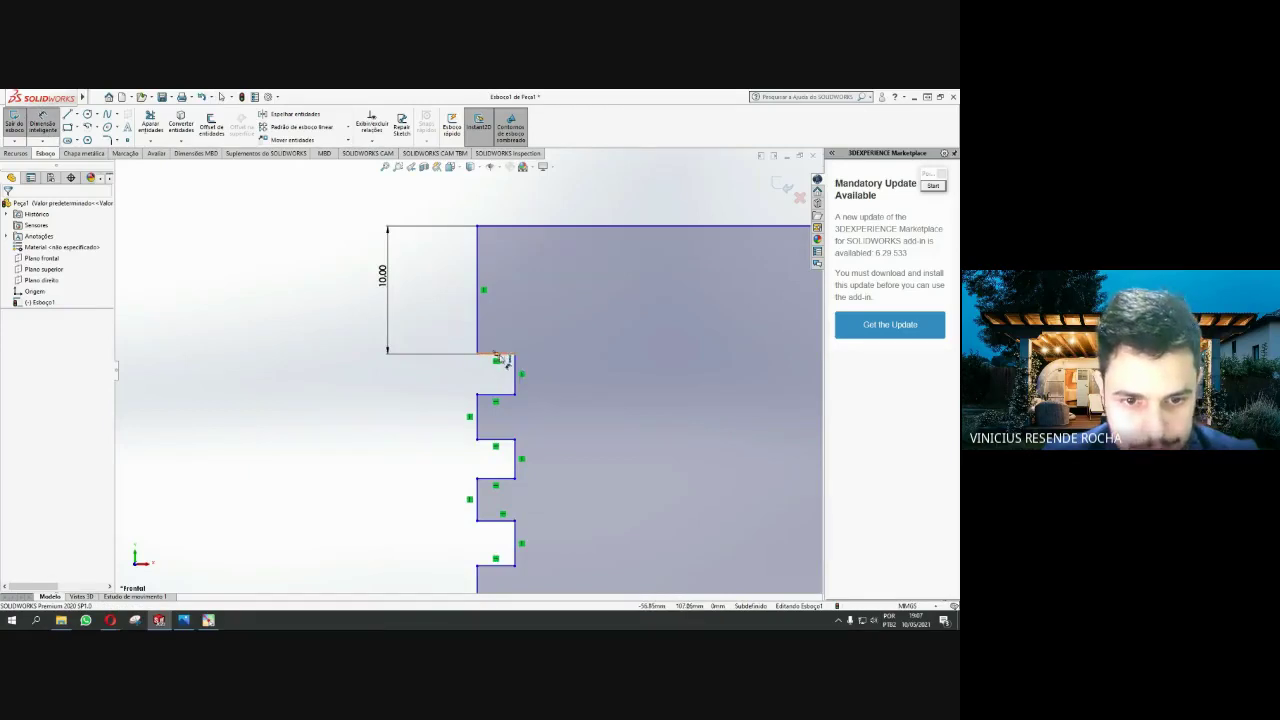
left_click(505, 356)
left_click(507, 343)
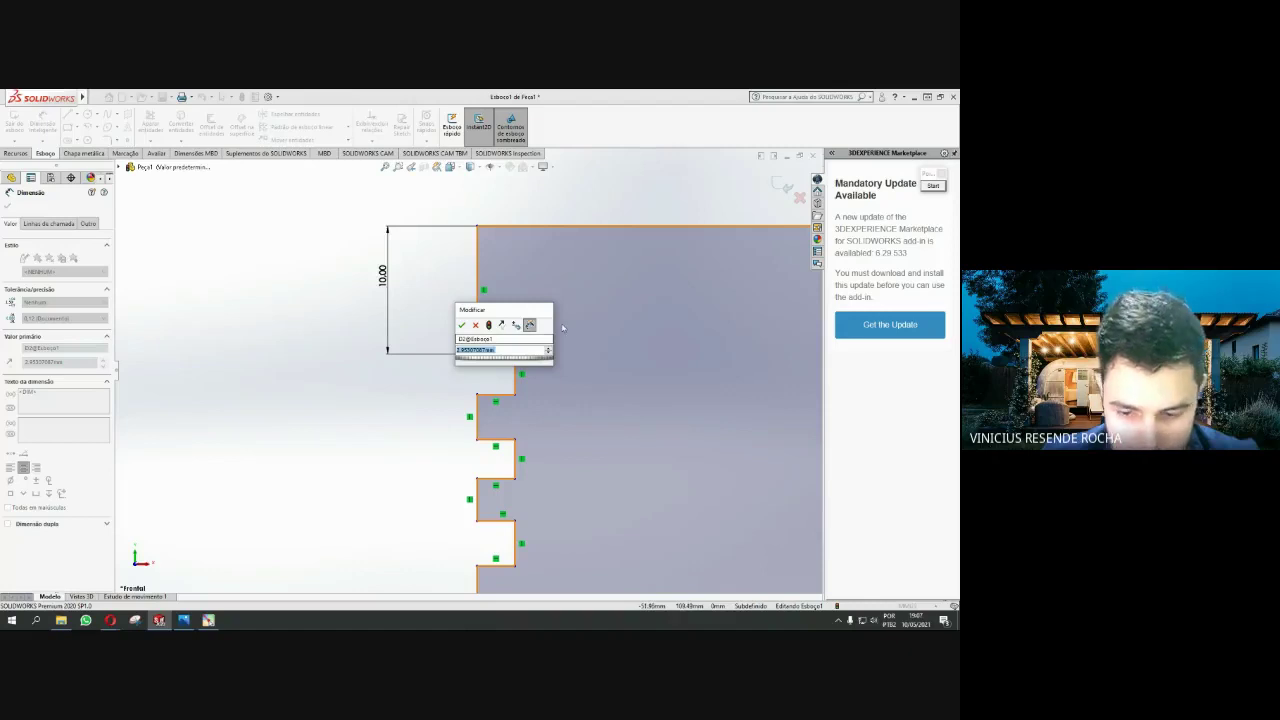
type("4")
key("Return")
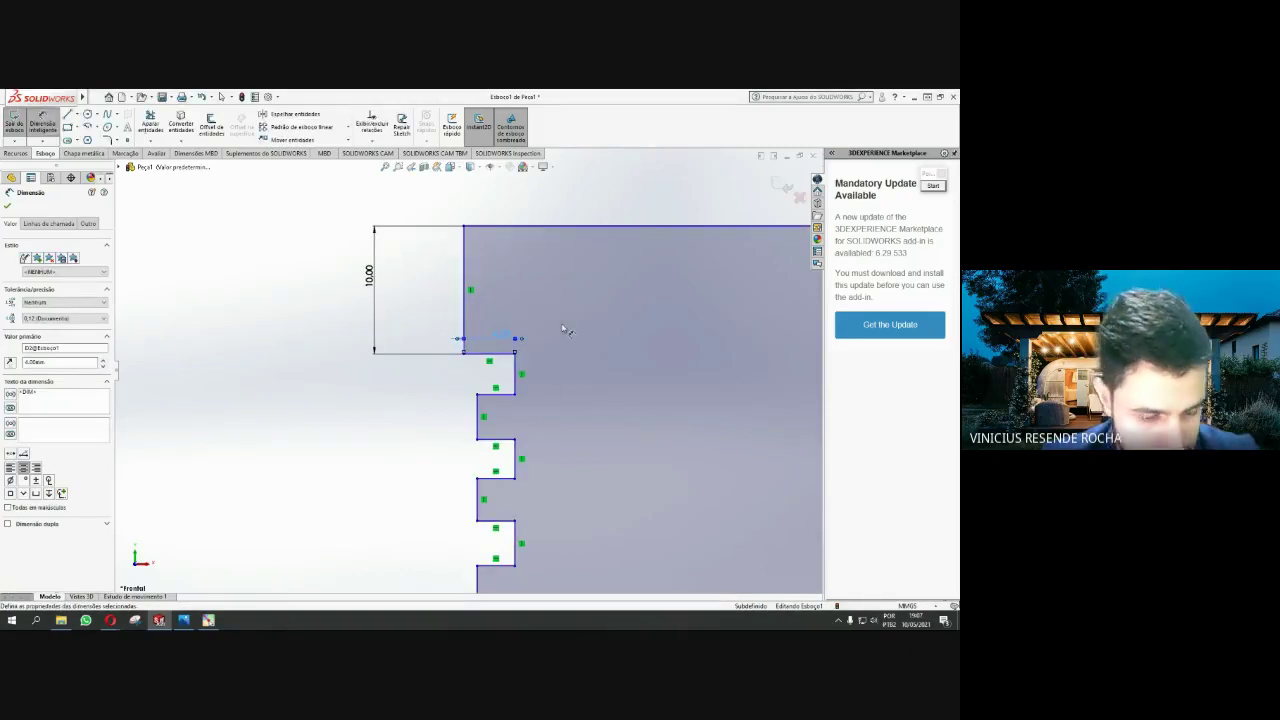
key("ctrl+z")
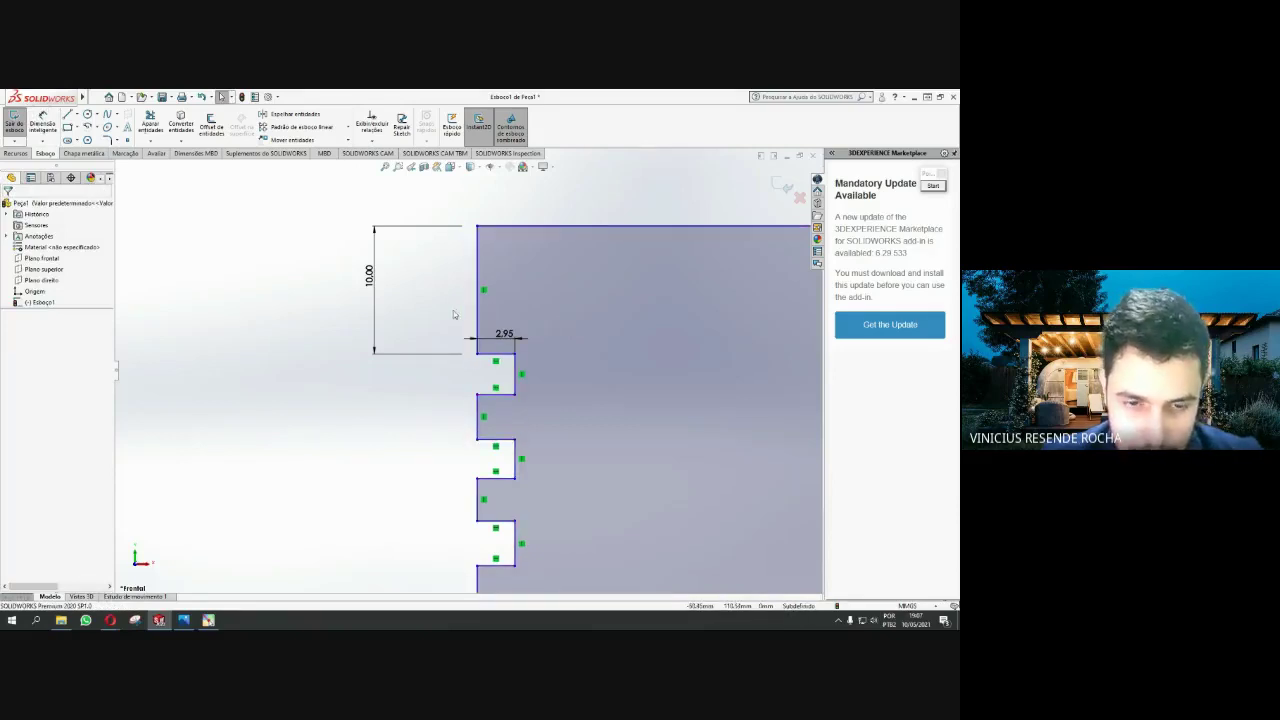
Add a Fix relation to the left vertical edge and set the groove dimension to 4.5 mm
left_click(477, 305)
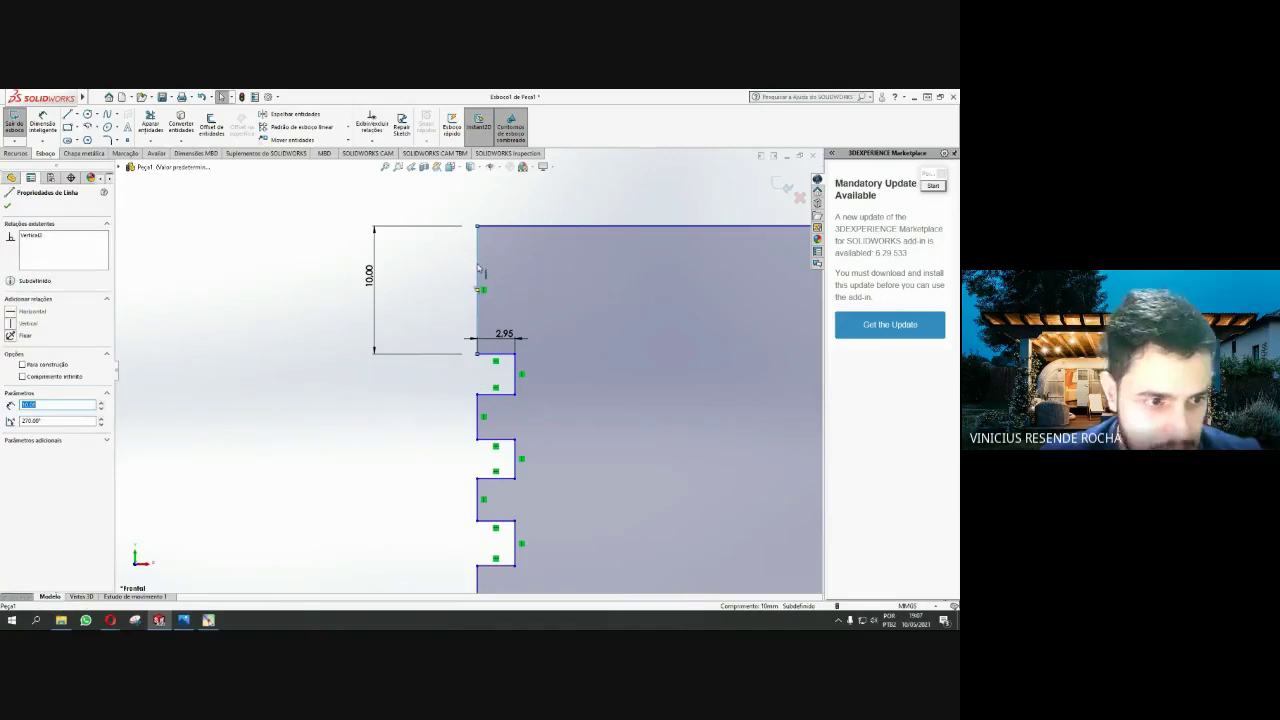
left_click(12, 336)
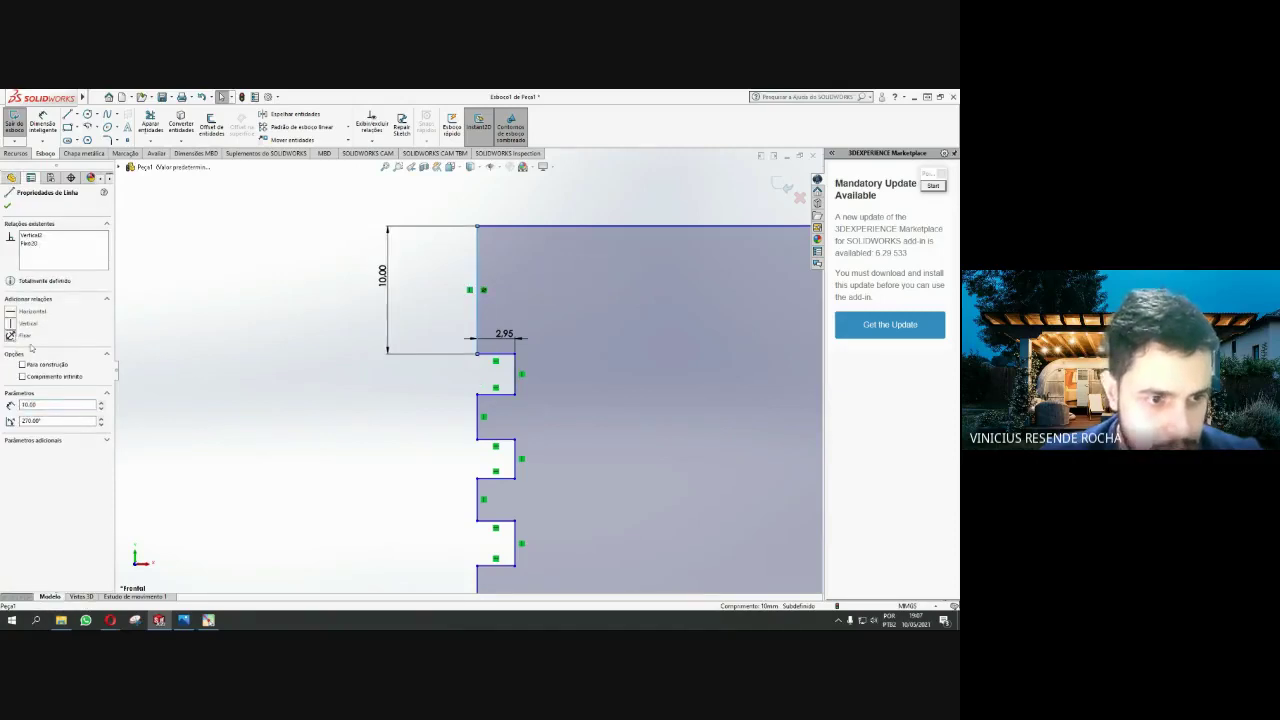
left_click(505, 338)
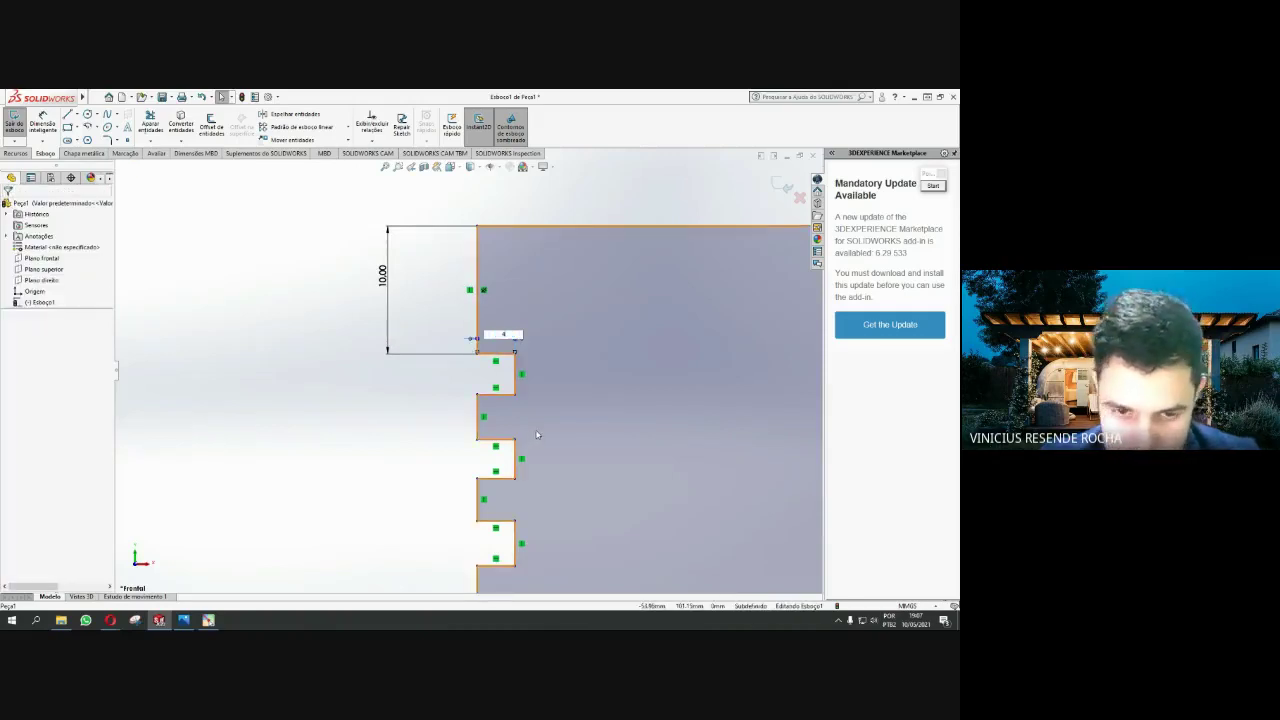
type(".5")
key("Return")
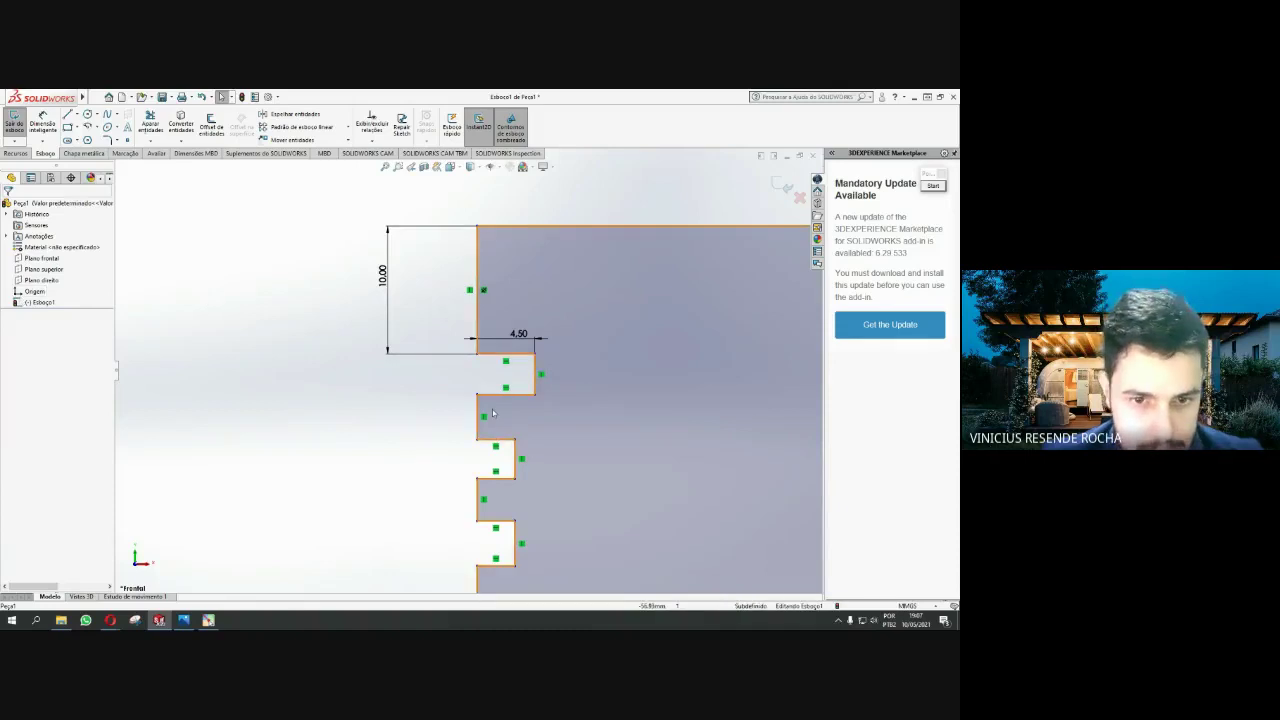
Dimension the top groove's height at 3 mm and the land below it at 3.00 mm
left_click(537, 376)
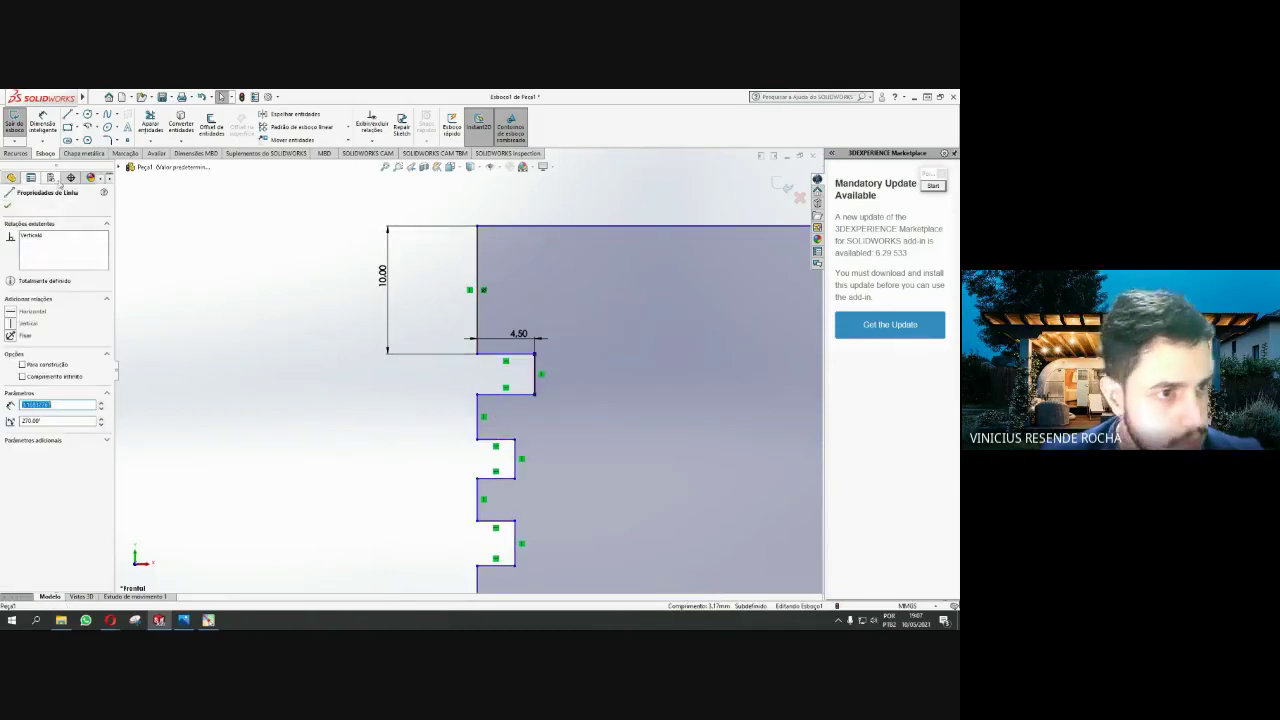
left_click(8, 205)
left_click(42, 124)
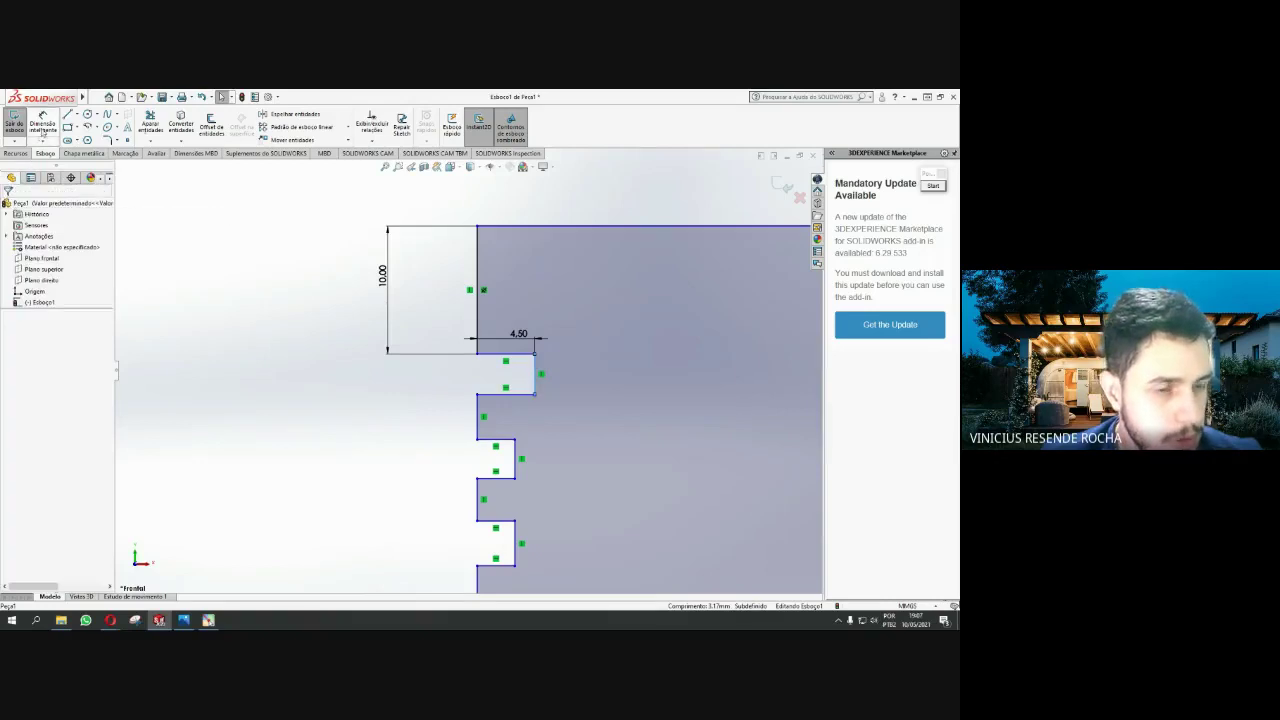
left_click(539, 375)
left_click(574, 385)
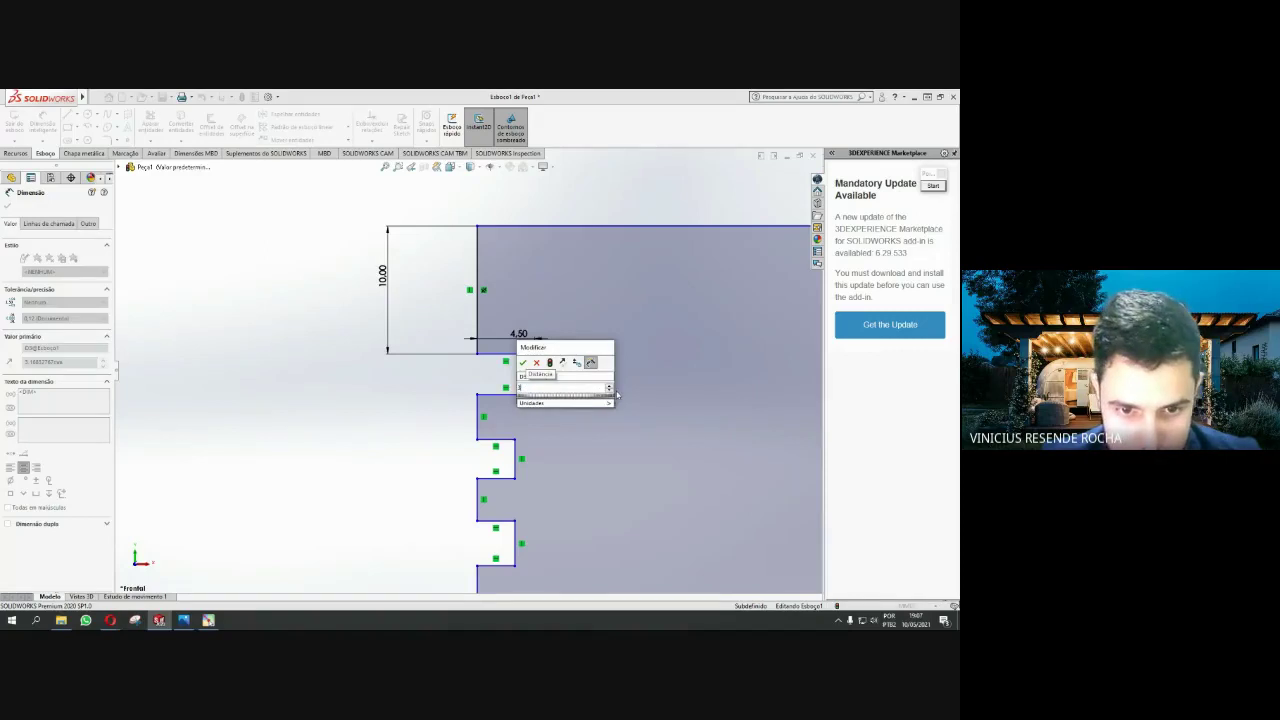
key("Return")
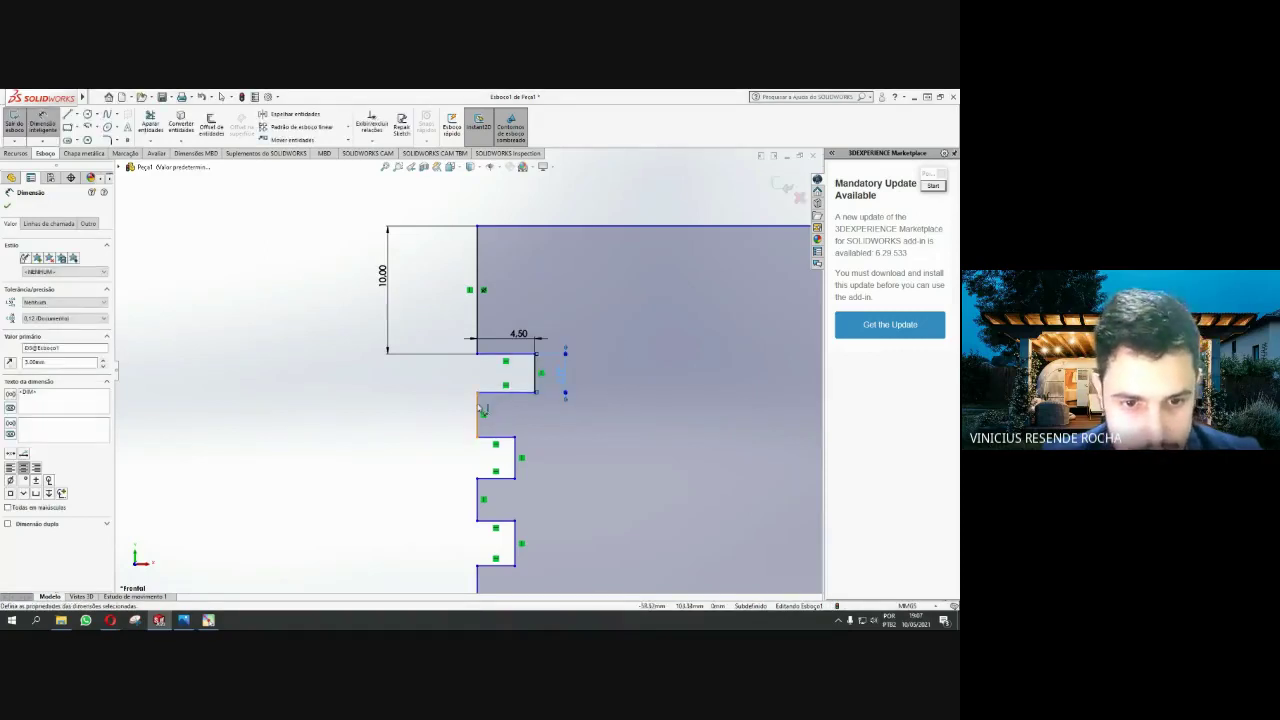
left_click(479, 410)
left_click(462, 421)
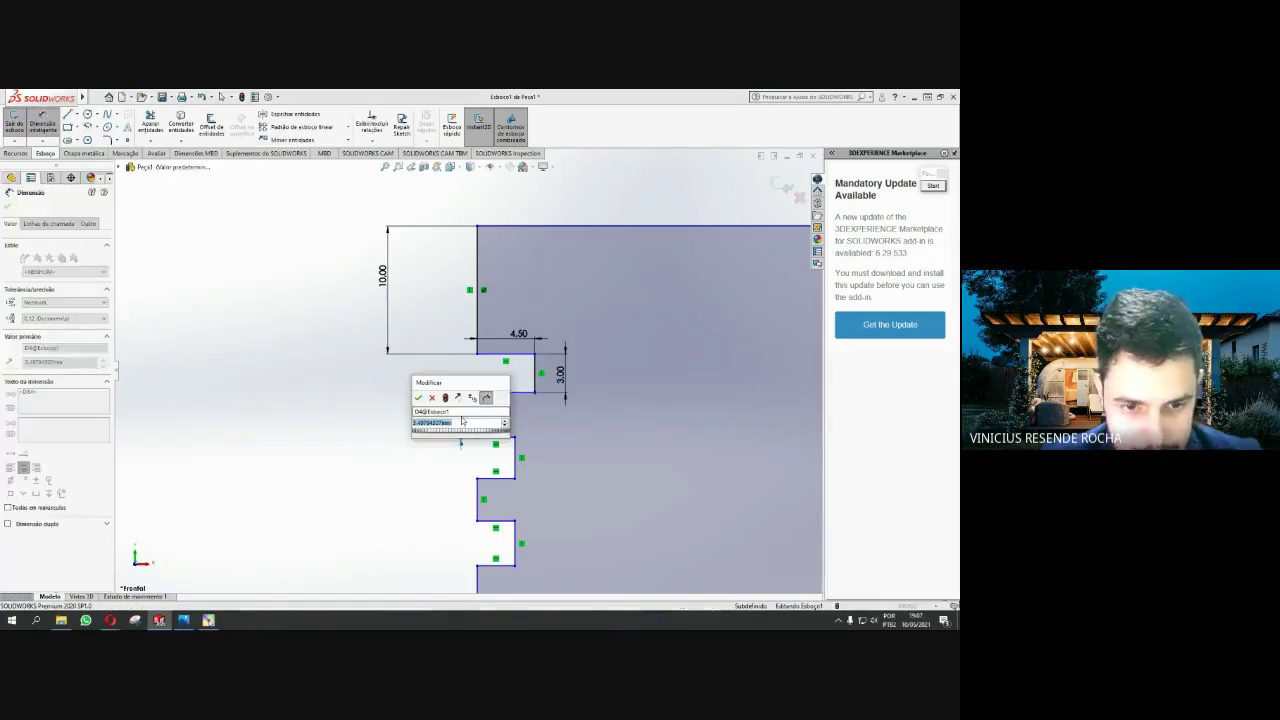
type("3")
key("Return")
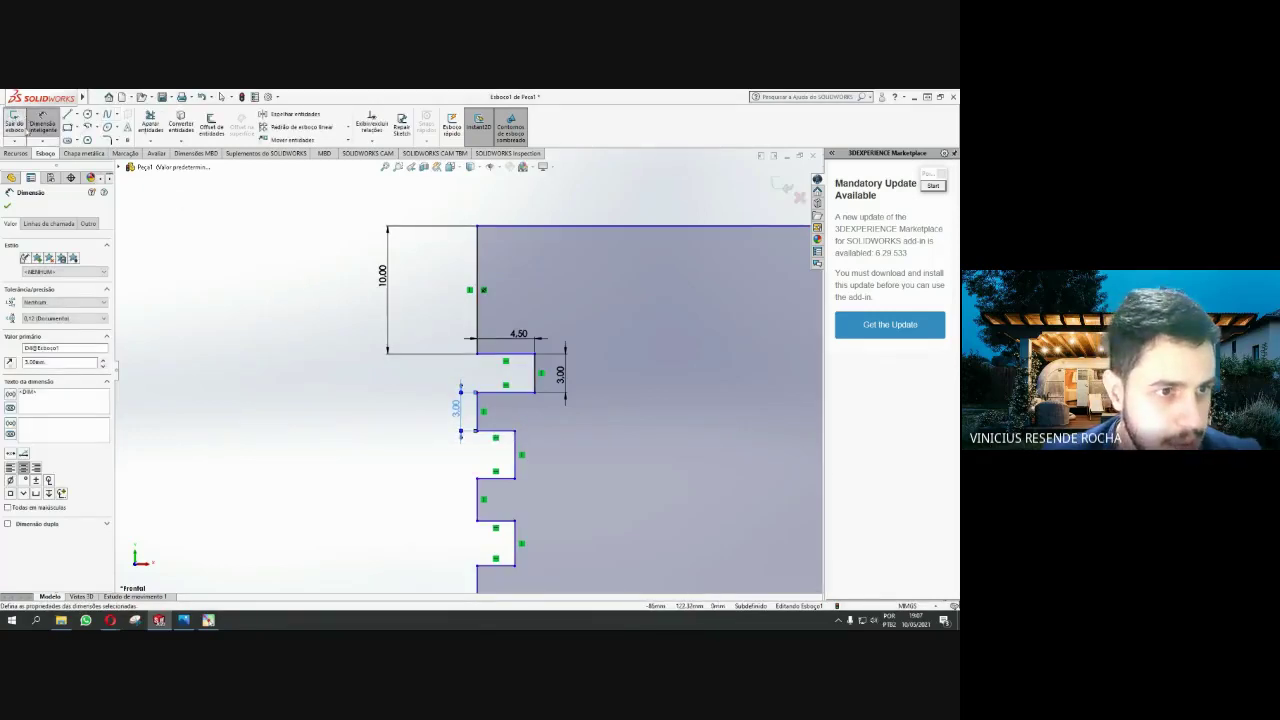
Dimension the second groove at 4.50 mm deep and 3 mm tall
left_click(481, 411)
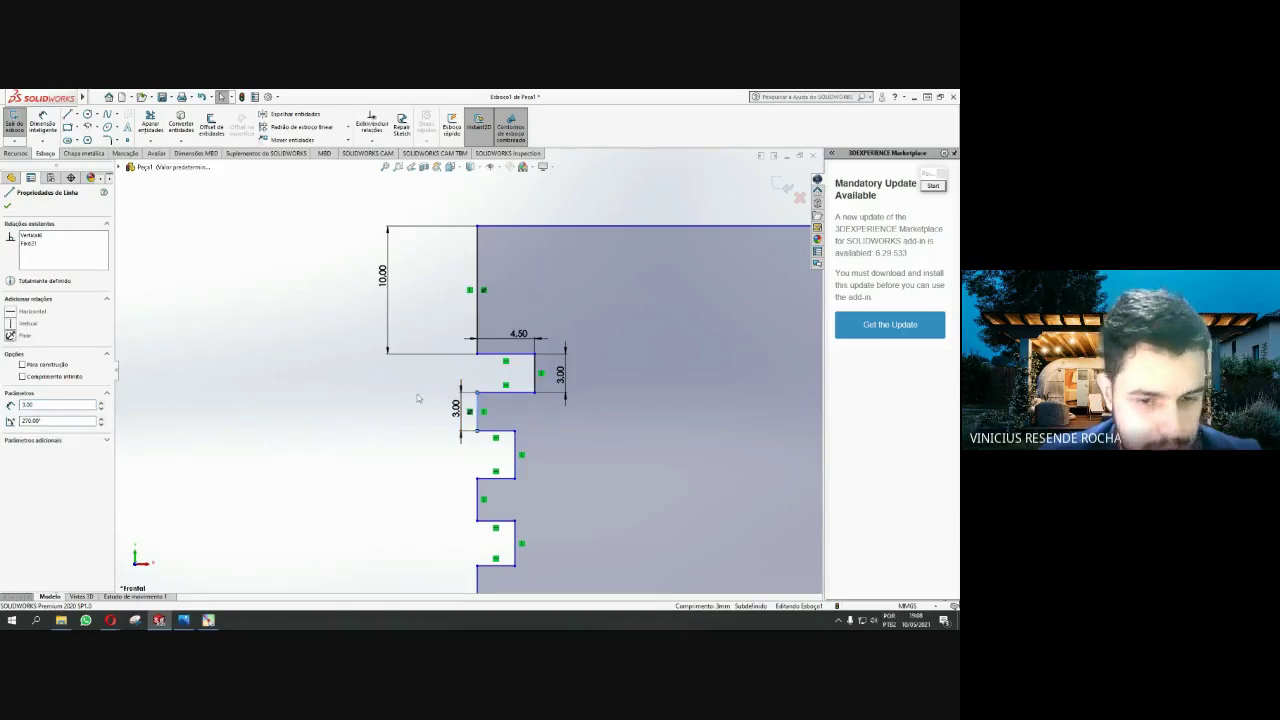
left_click(43, 122)
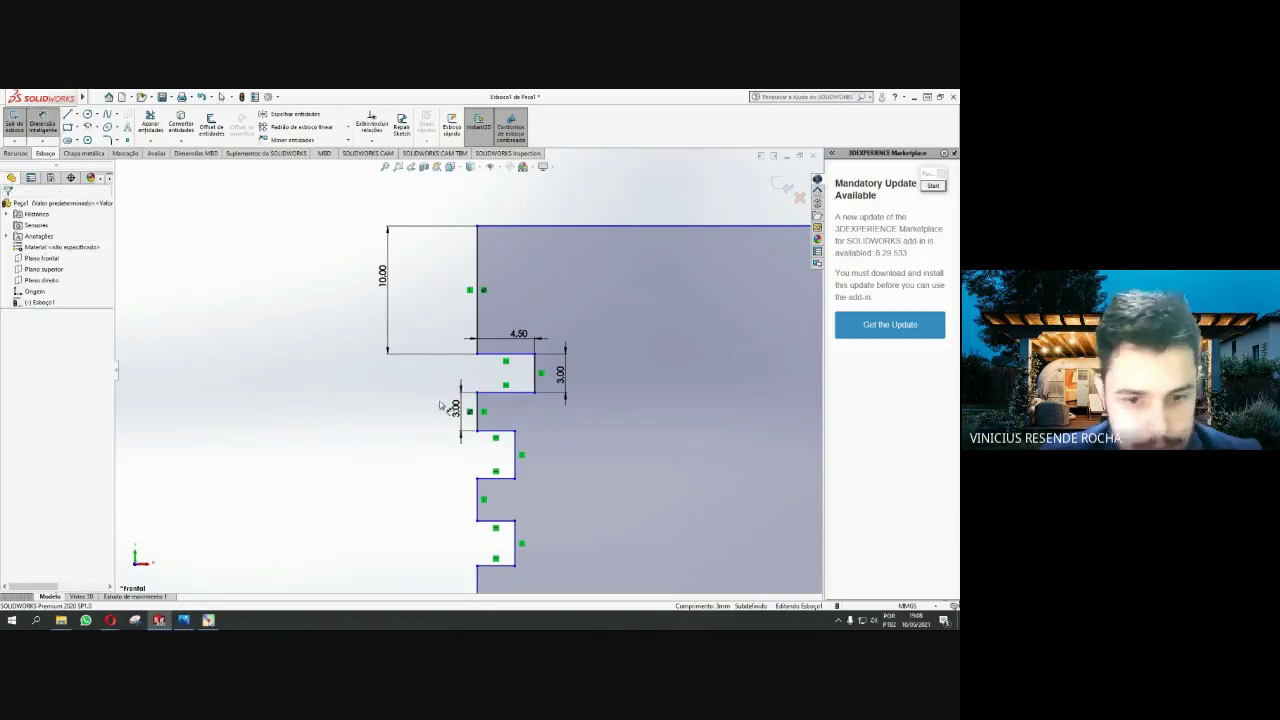
left_click(506, 434)
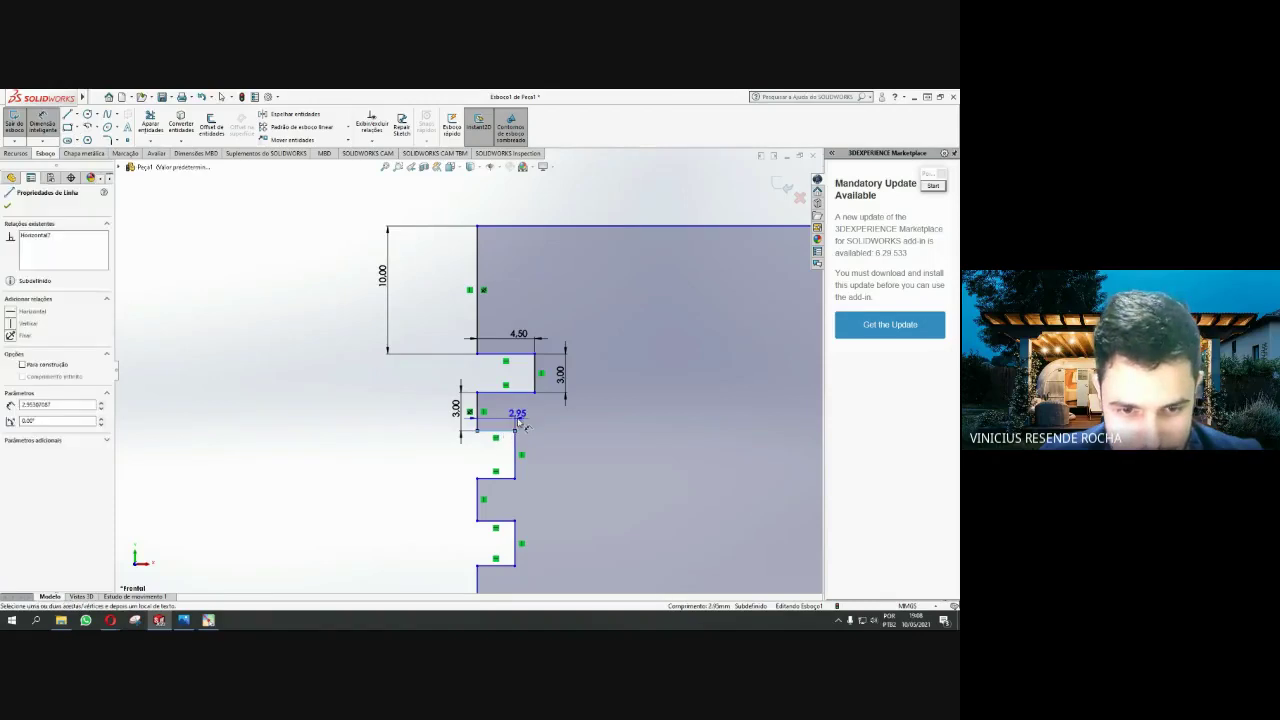
left_click(513, 421)
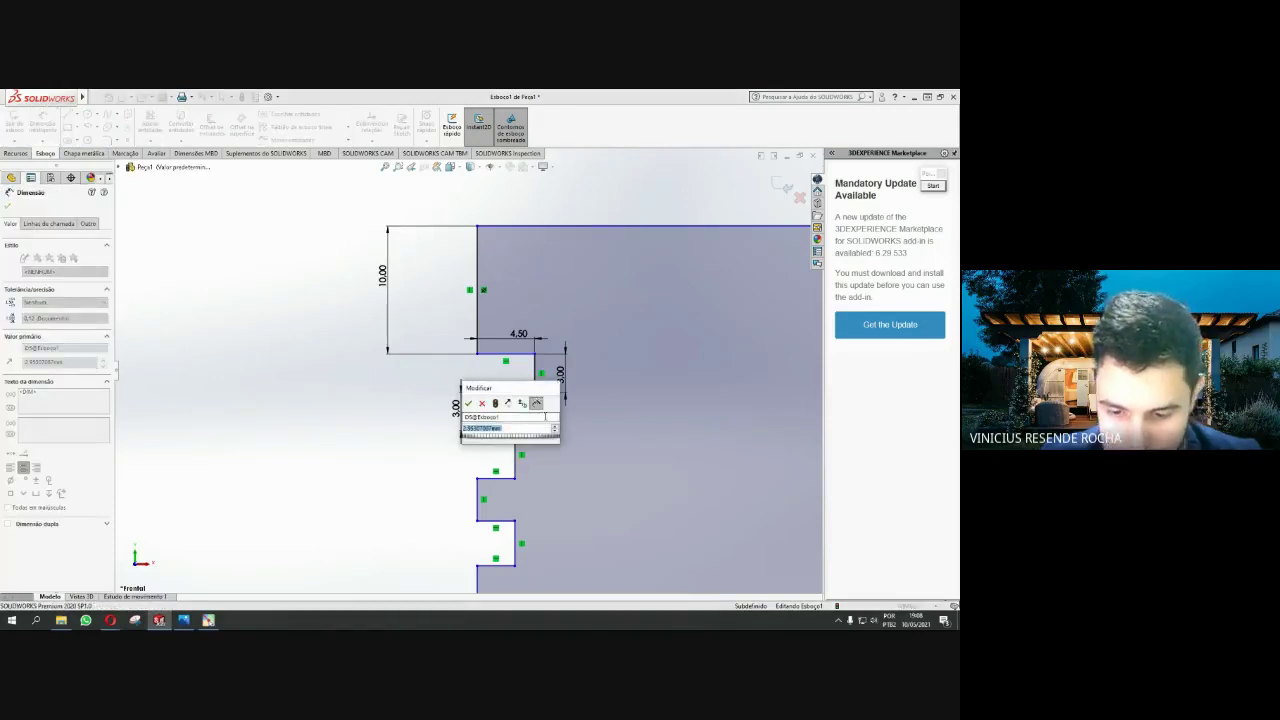
key("Return")
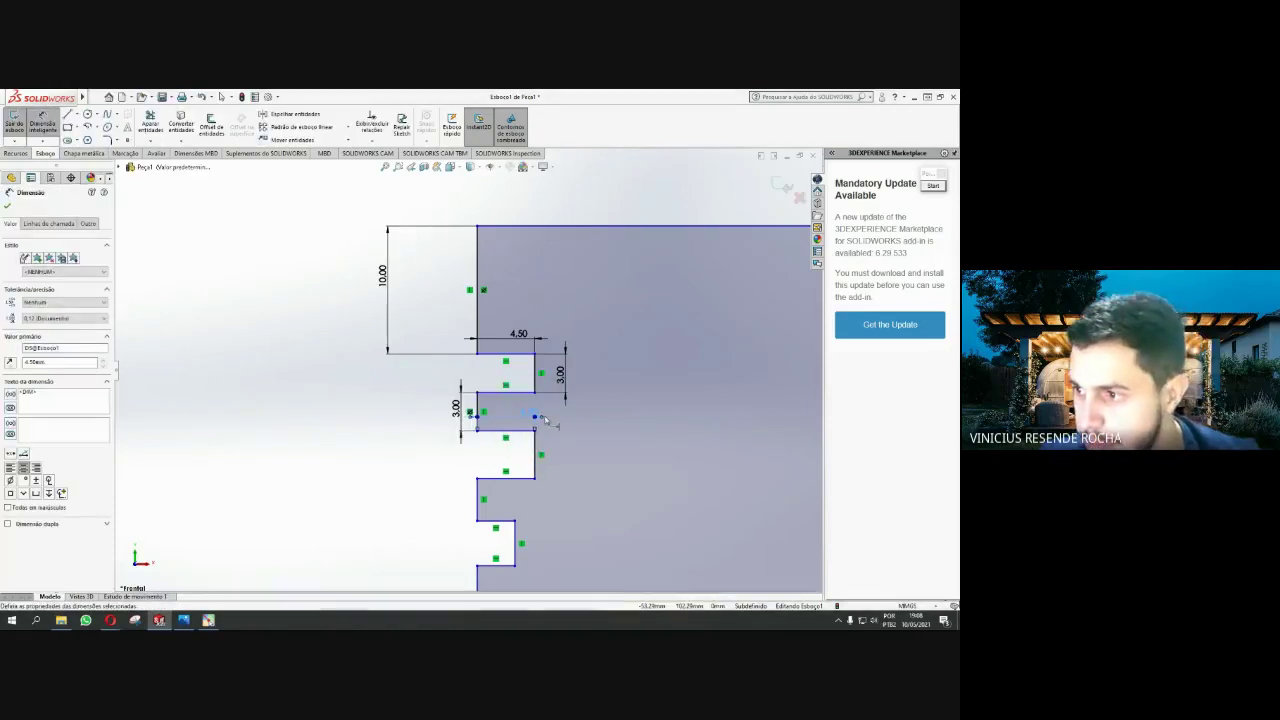
left_click(564, 395)
scroll(505, 450, "down", 2)
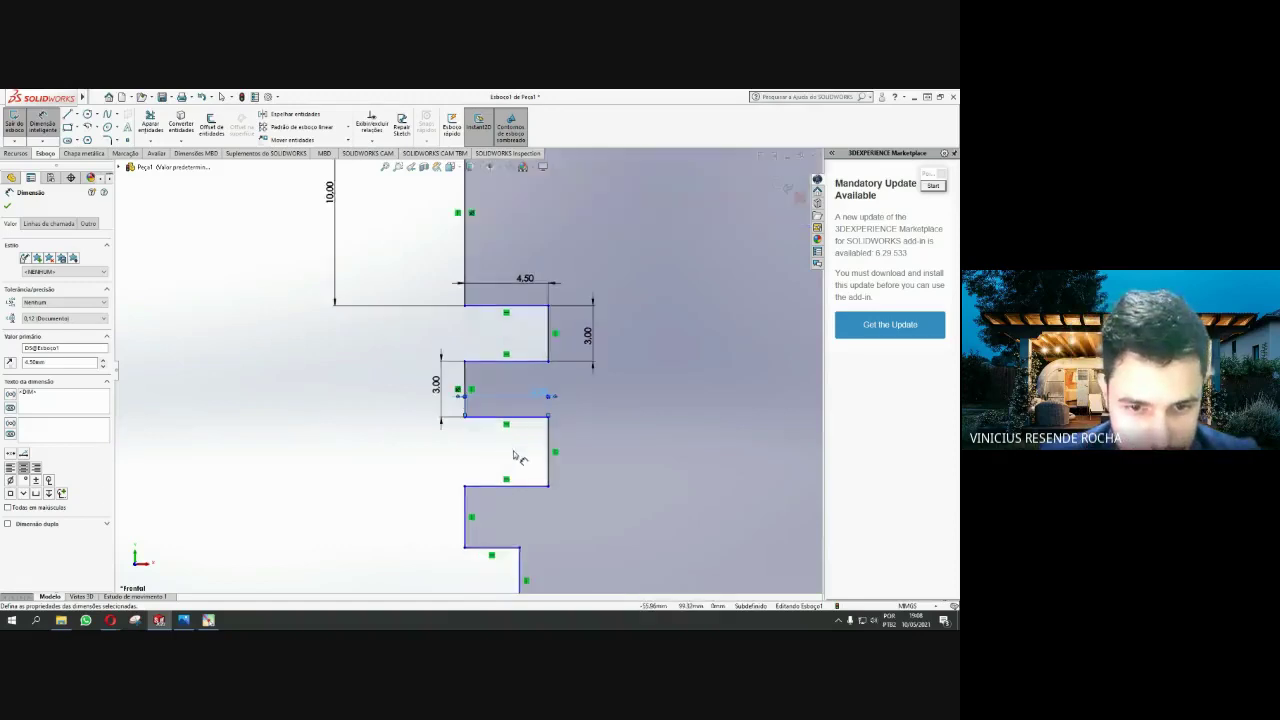
scroll(515, 457, "up", 2)
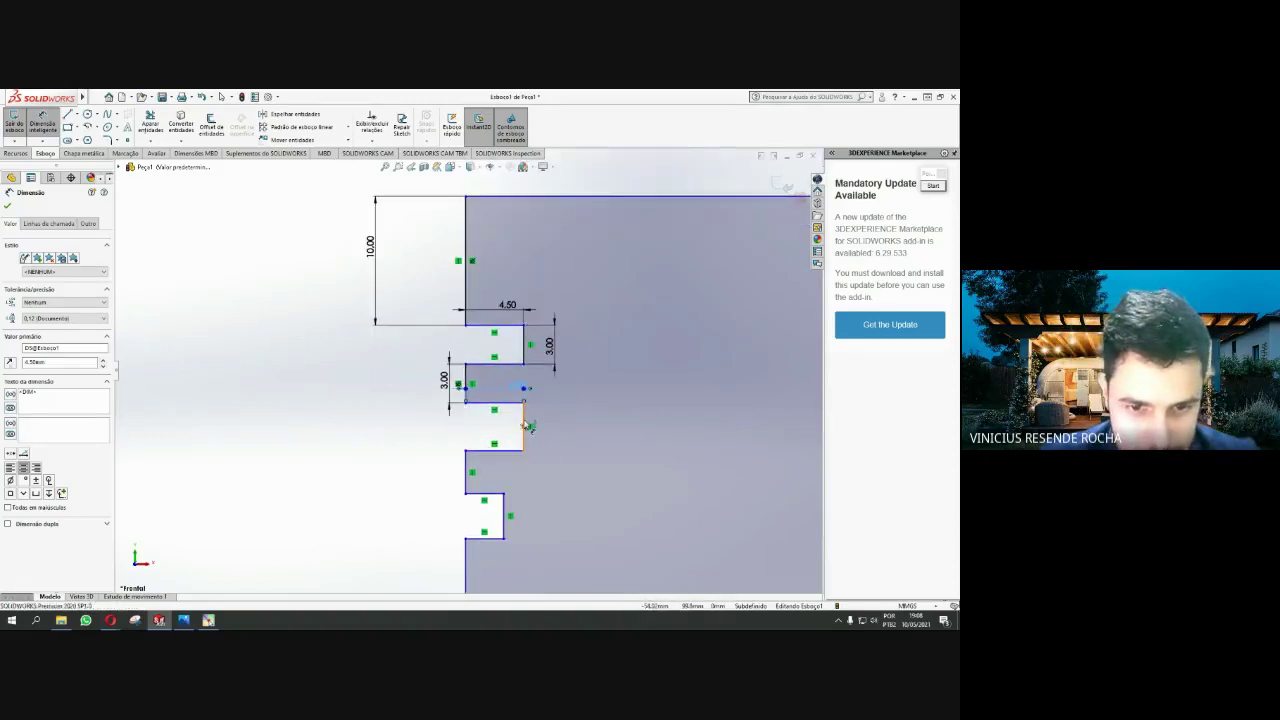
left_click(524, 426)
left_click(562, 437)
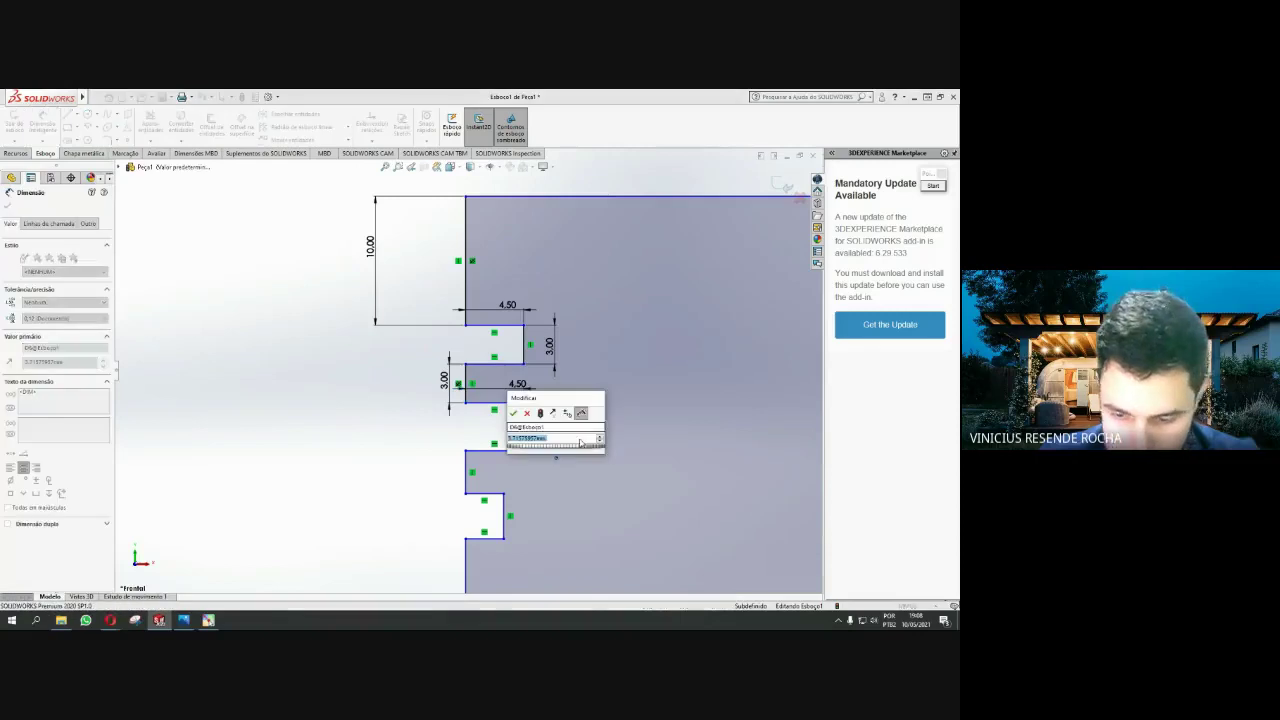
type("3")
key("Return")
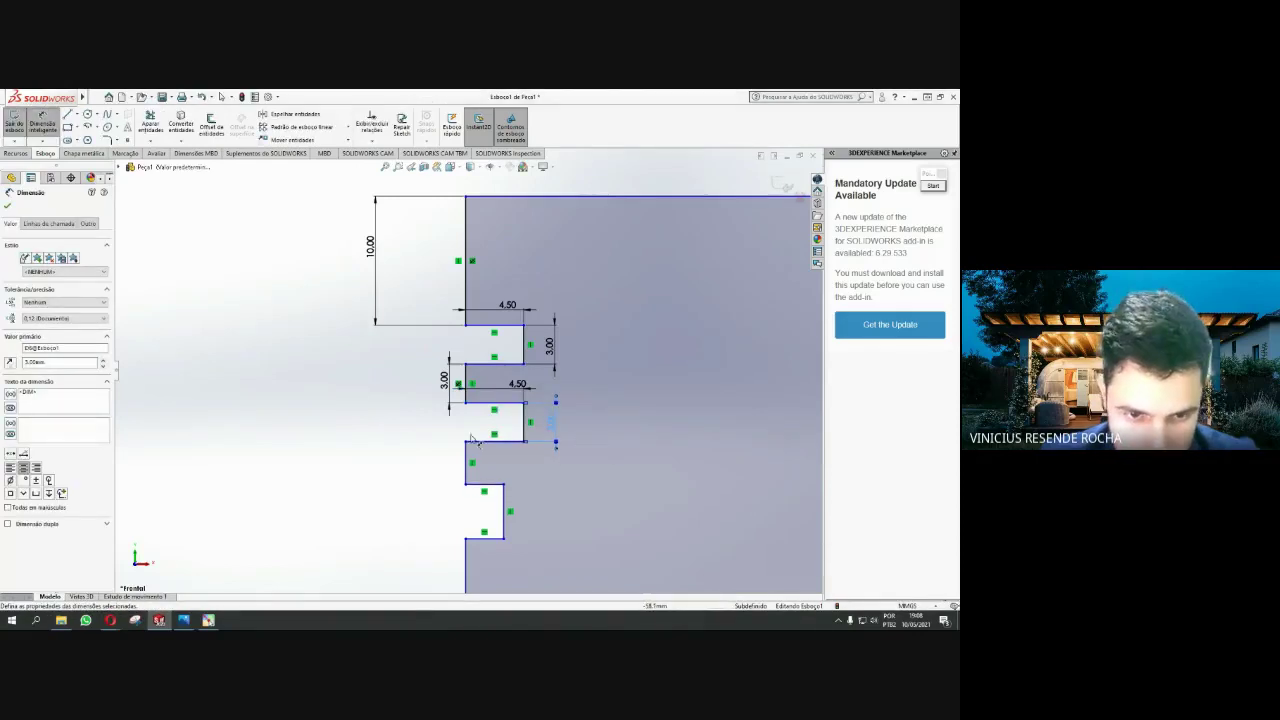
Add a 3.00 mm gap above the lowest groove and a 3.00 mm height for it
left_click(470, 455)
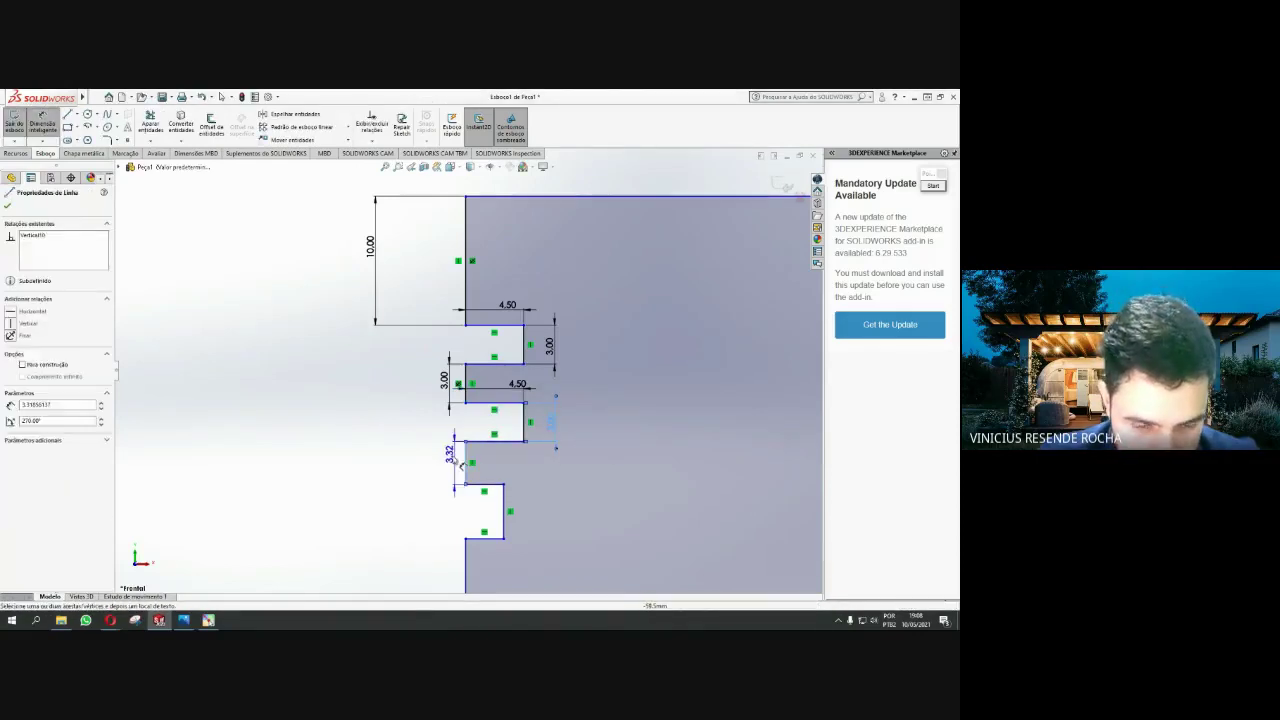
left_click(472, 457)
type("3.00mm")
key("Return")
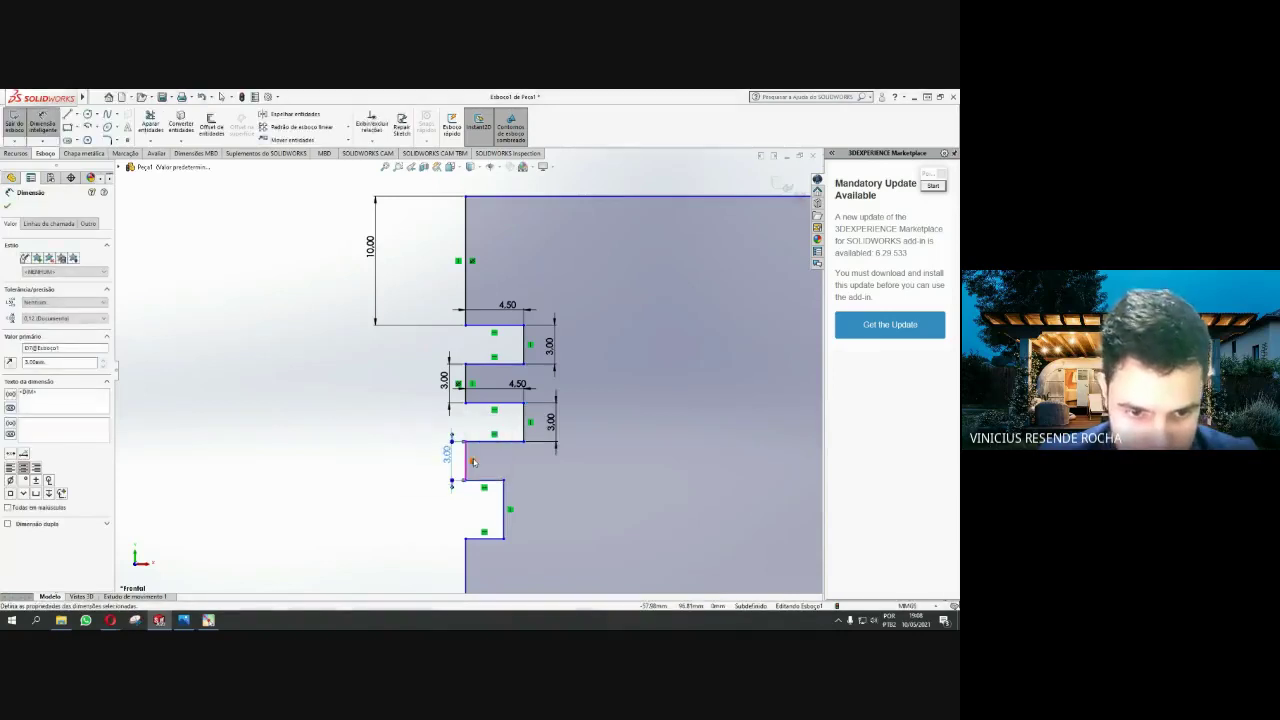
left_click(505, 499)
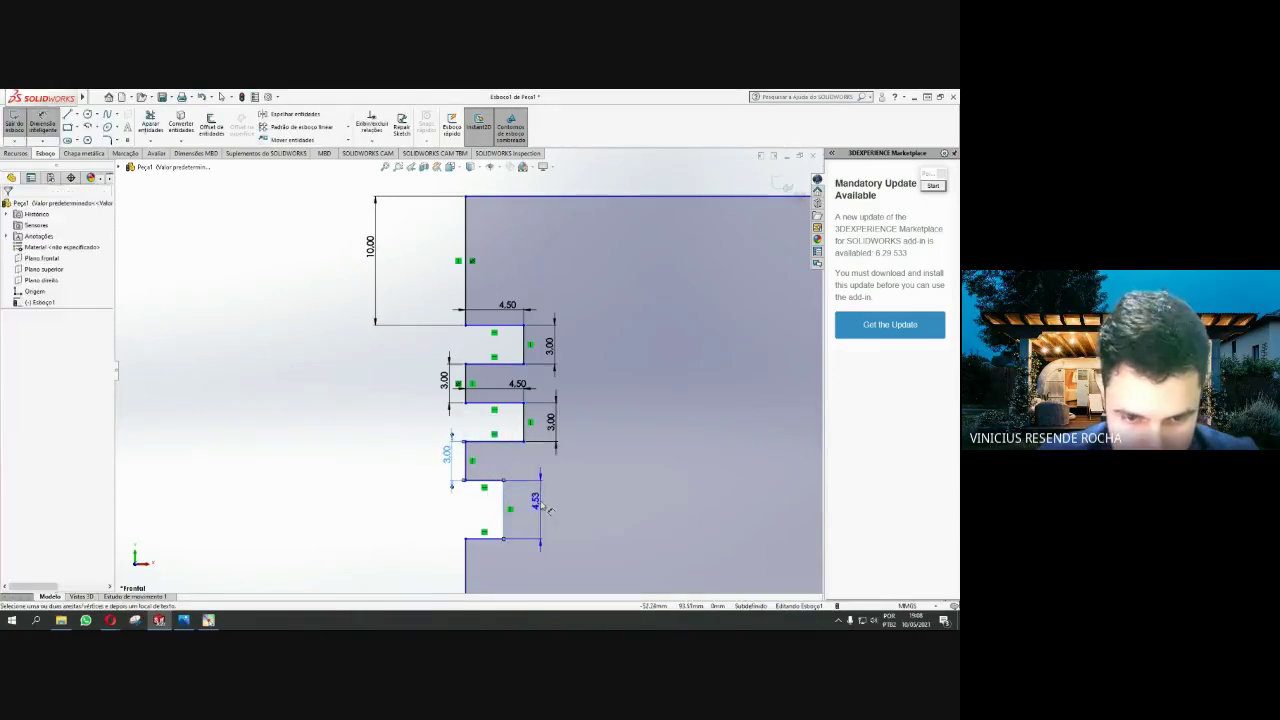
left_click(563, 518)
type("3")
key("Return")
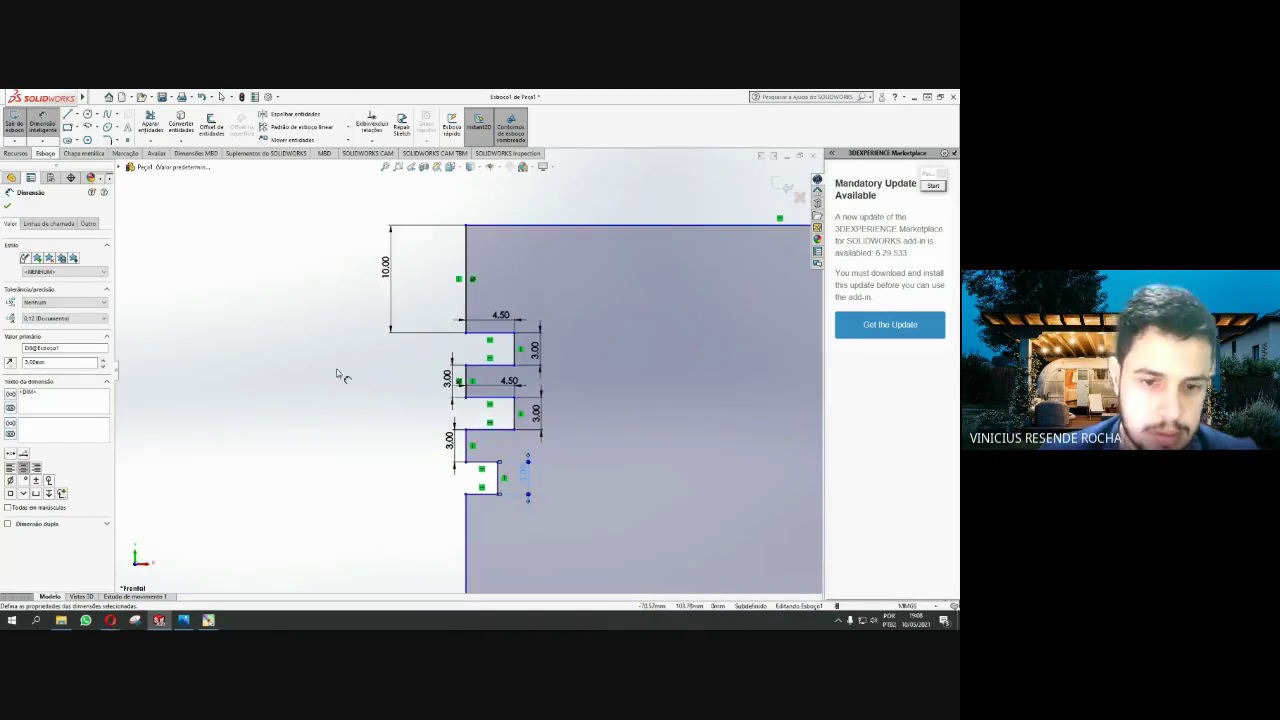
scroll(388, 433, "up", 2)
scroll(388, 433, "down", 1)
Apply a Fix relation to the long vertical outer edge
key("Escape")
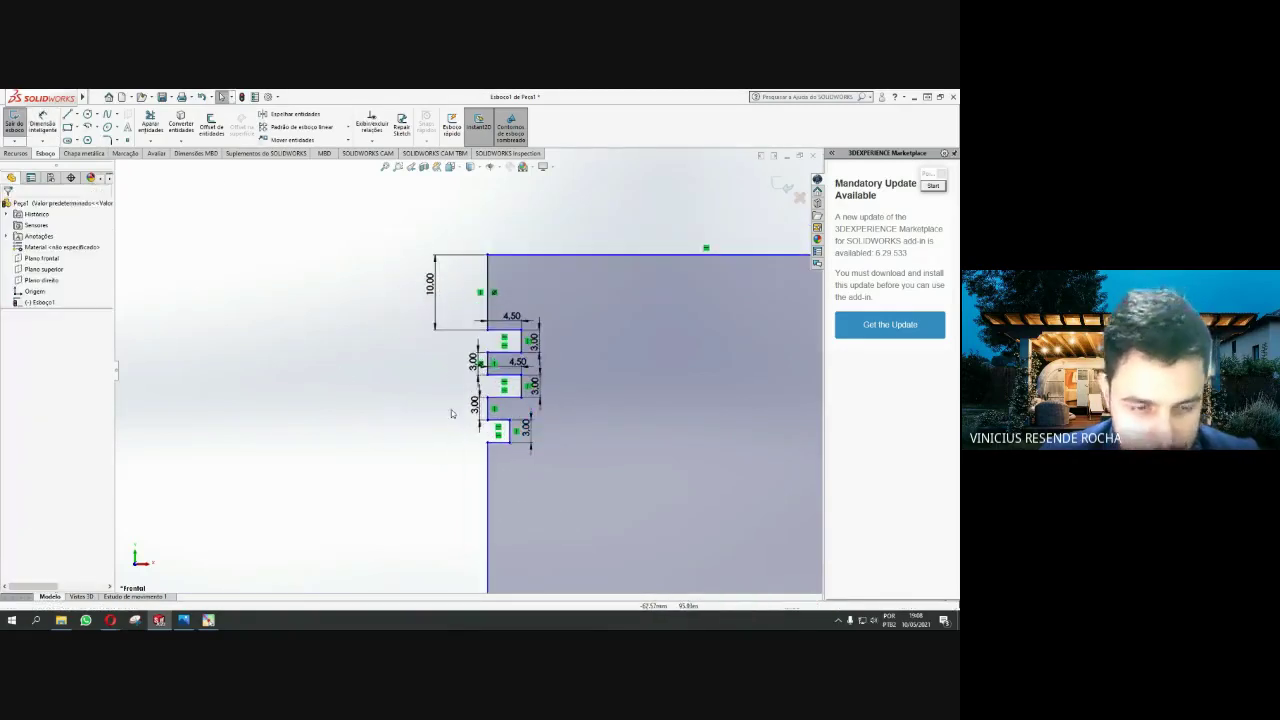
scroll(531, 415, "down", 3)
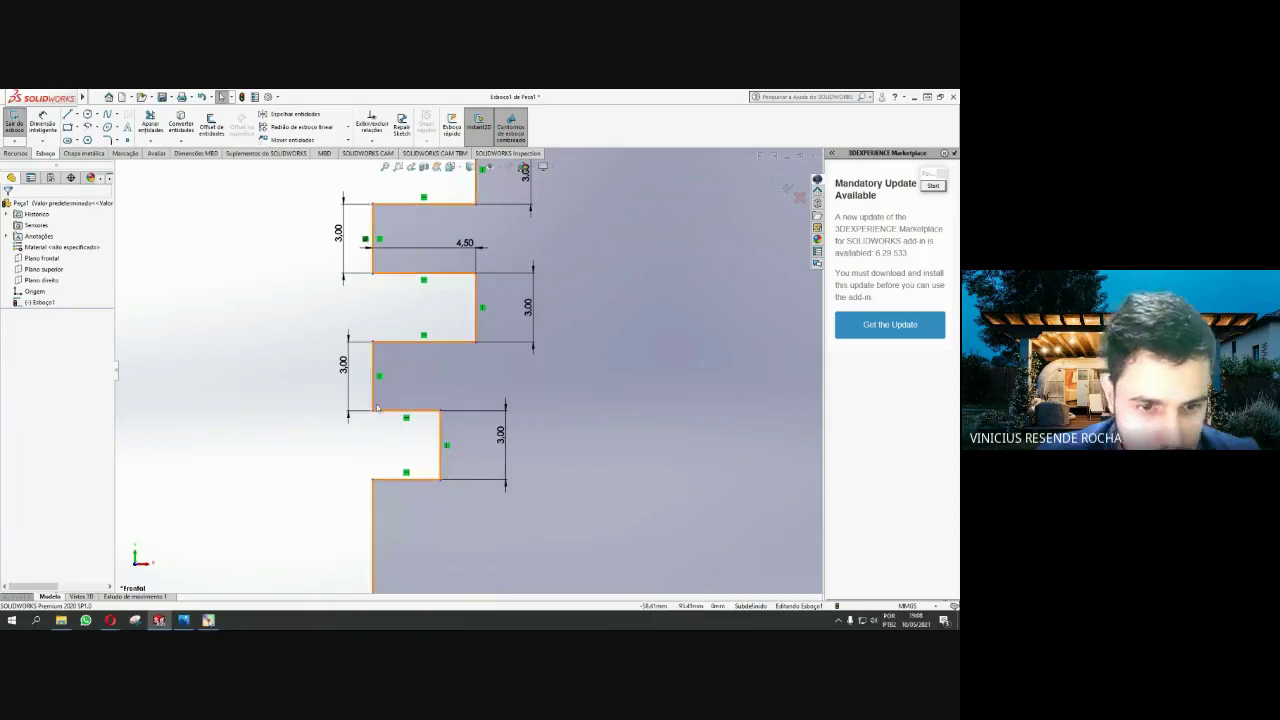
left_click(372, 383)
double_click(55, 404)
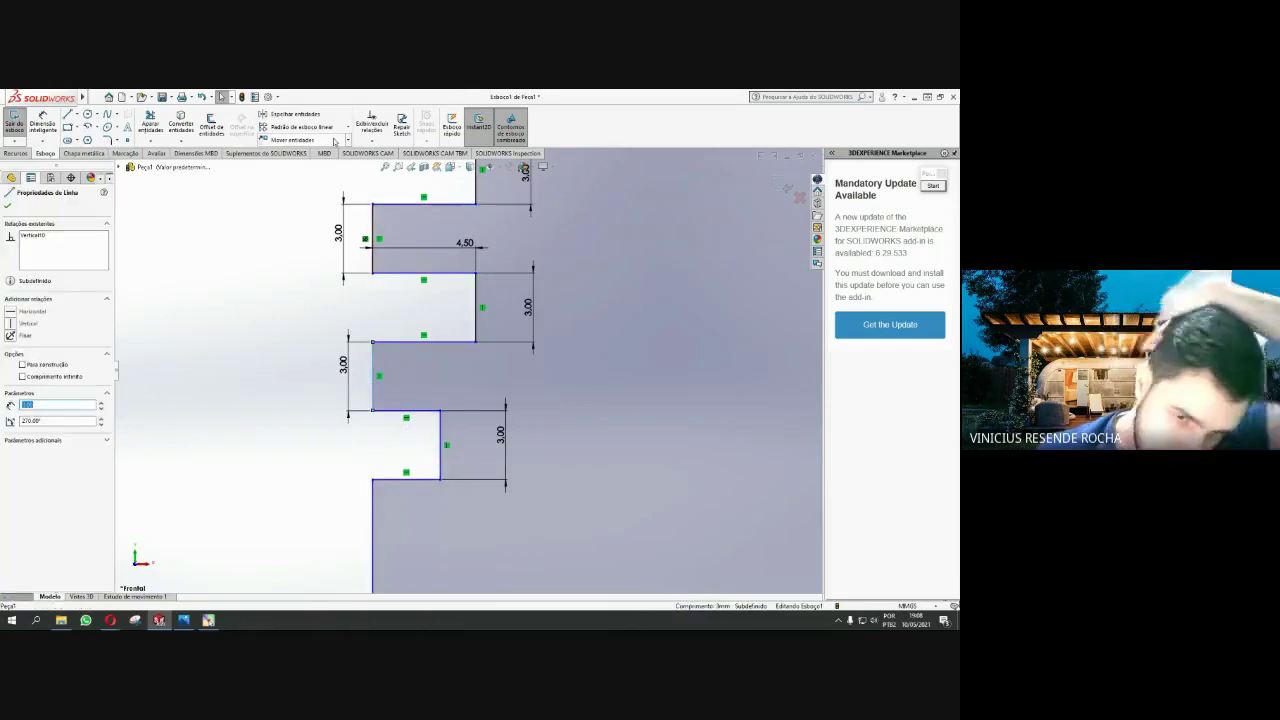
left_click(24, 335)
Dimension the lower groove's depth as 4,5, then undo that change
left_click(42, 120)
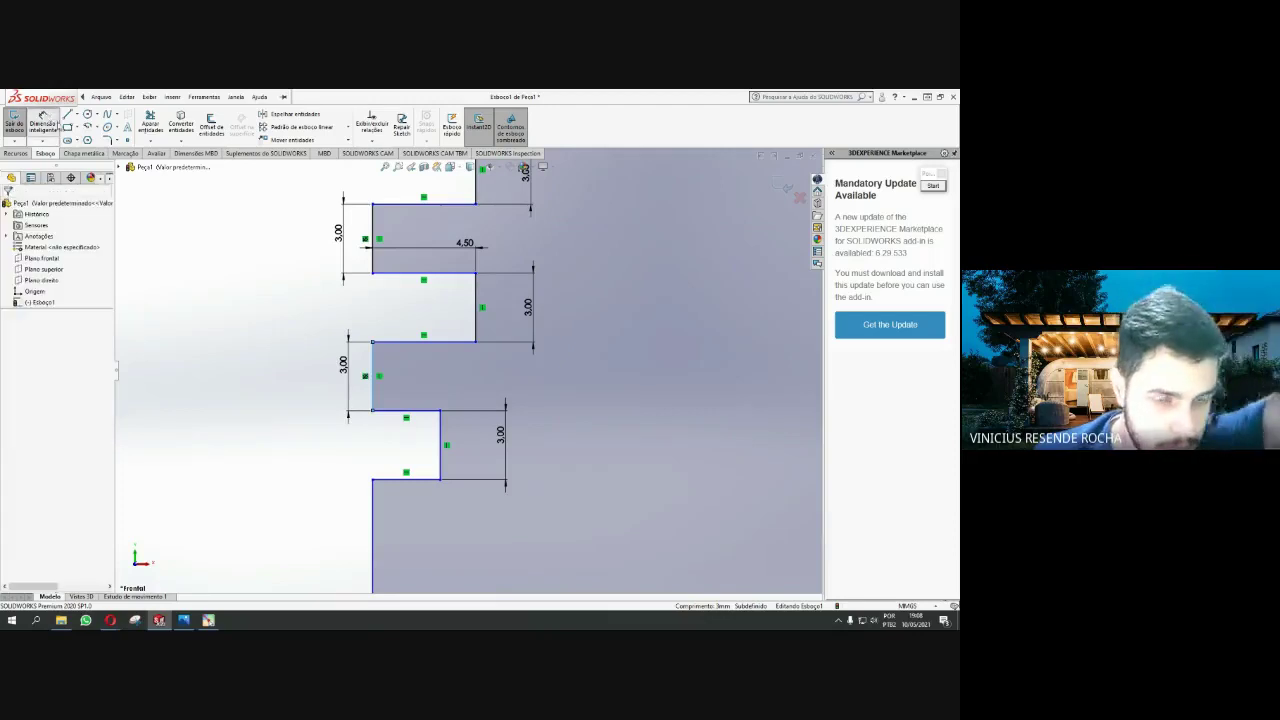
left_click(435, 415)
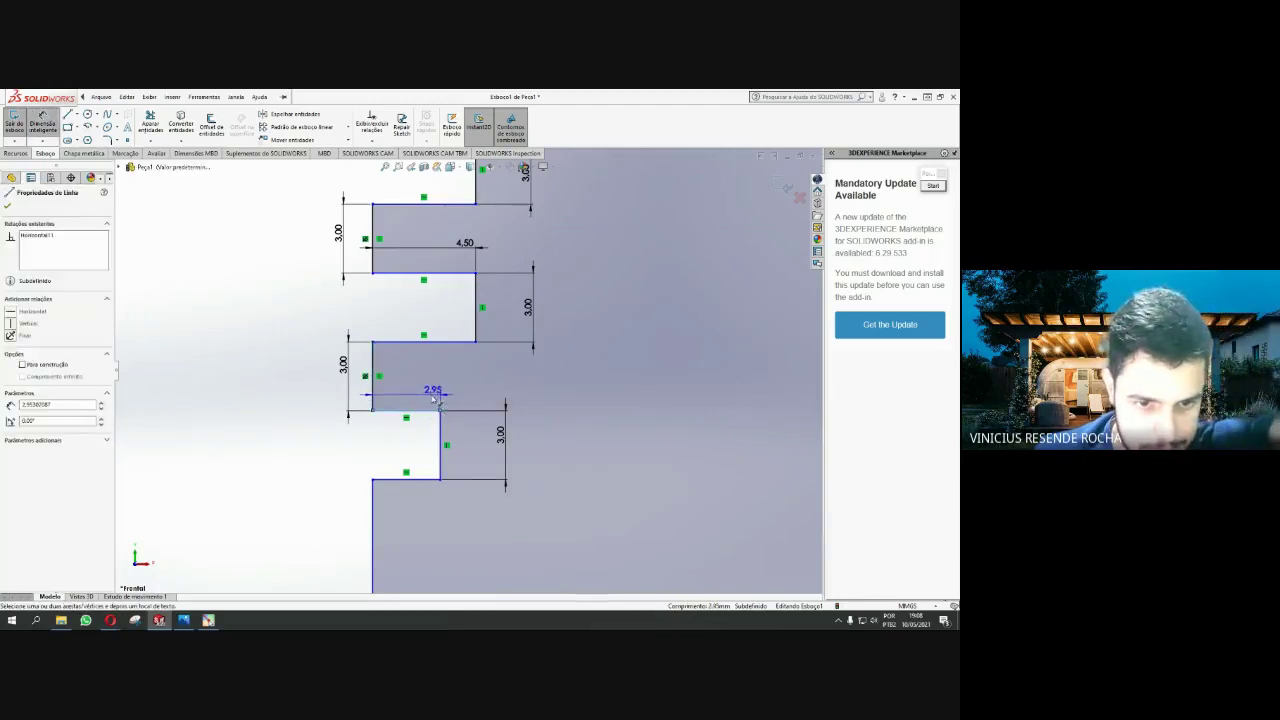
left_click(430, 390)
type("4,5")
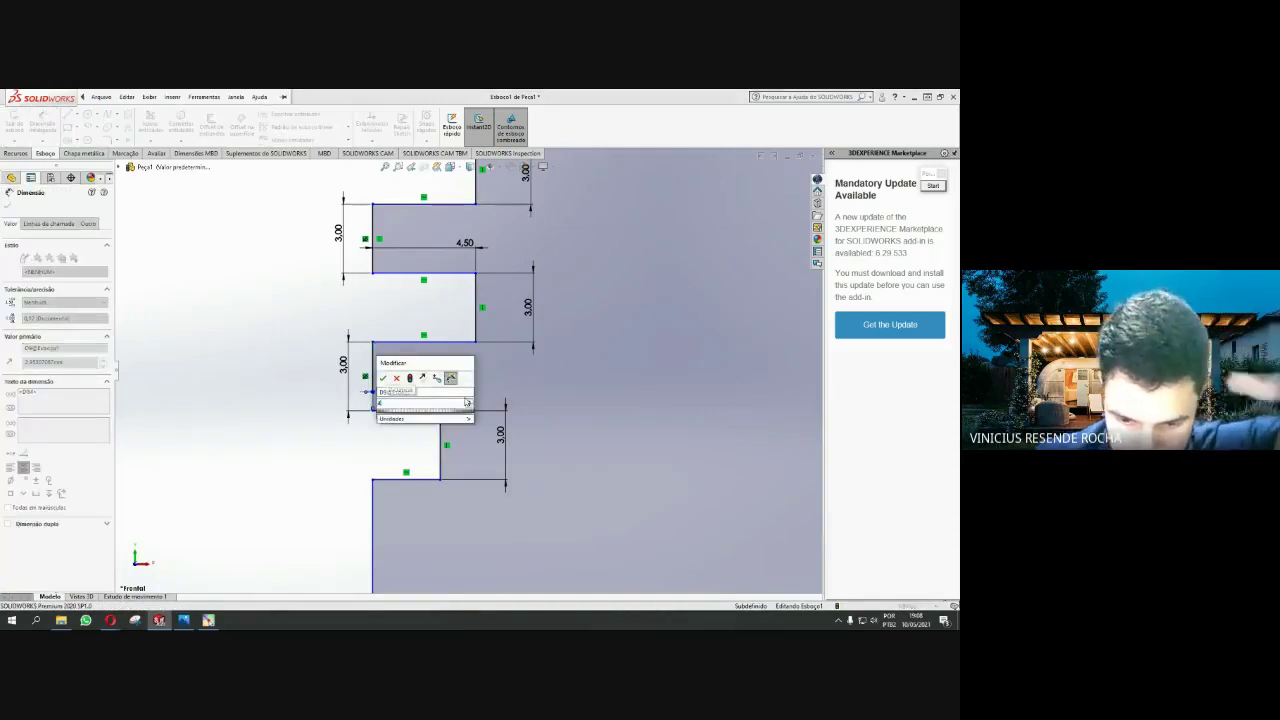
key("Return")
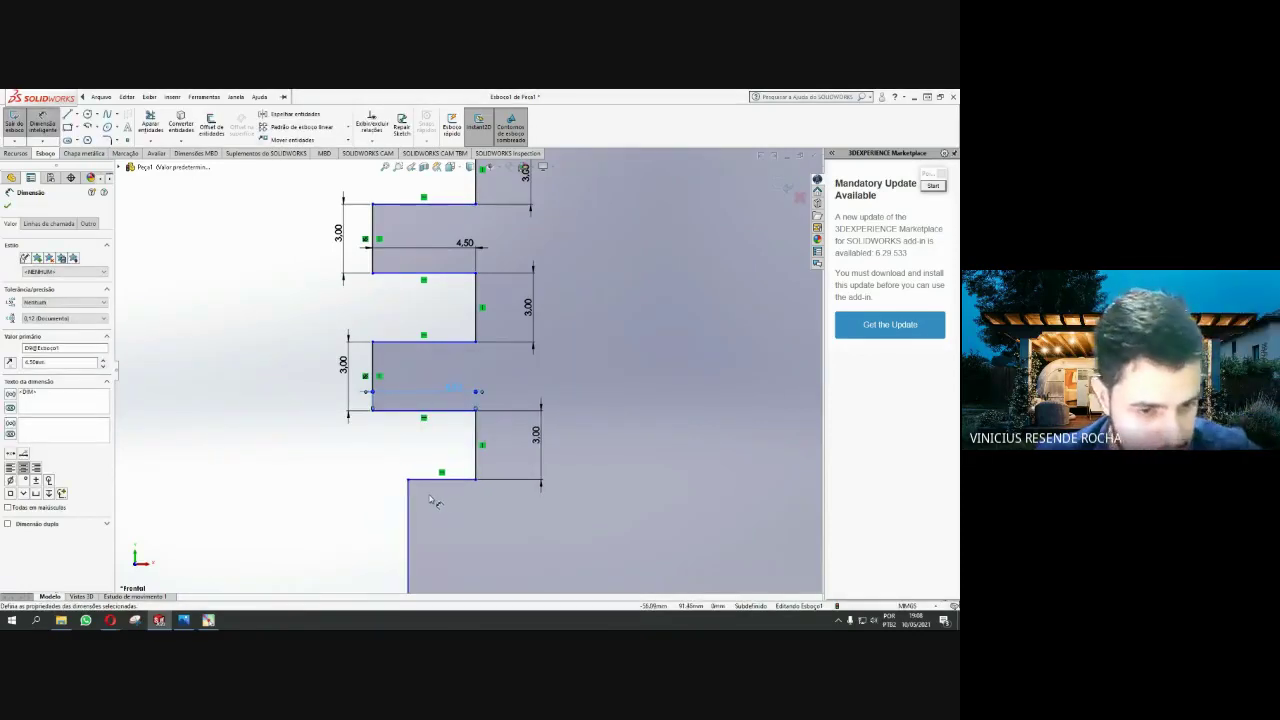
key("ctrl+z")
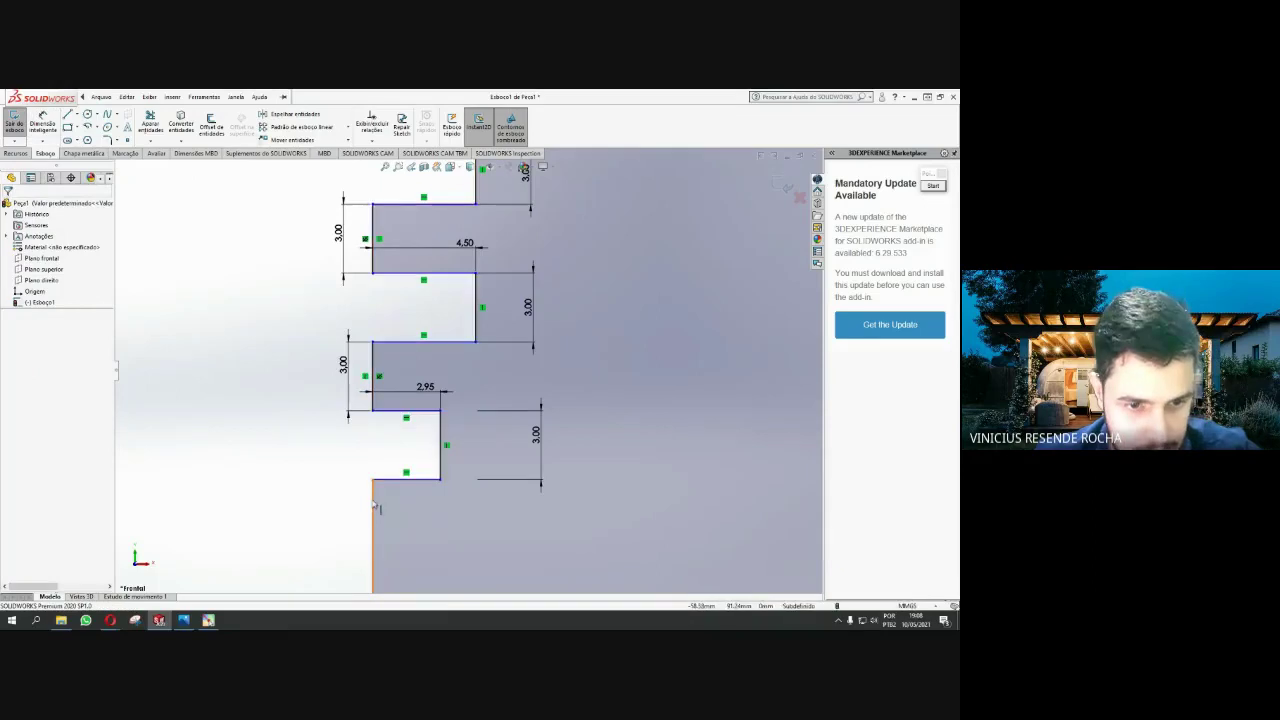
Fix the vertical outer edge again and change the 2.95 groove depth to 4.50
left_click(374, 513)
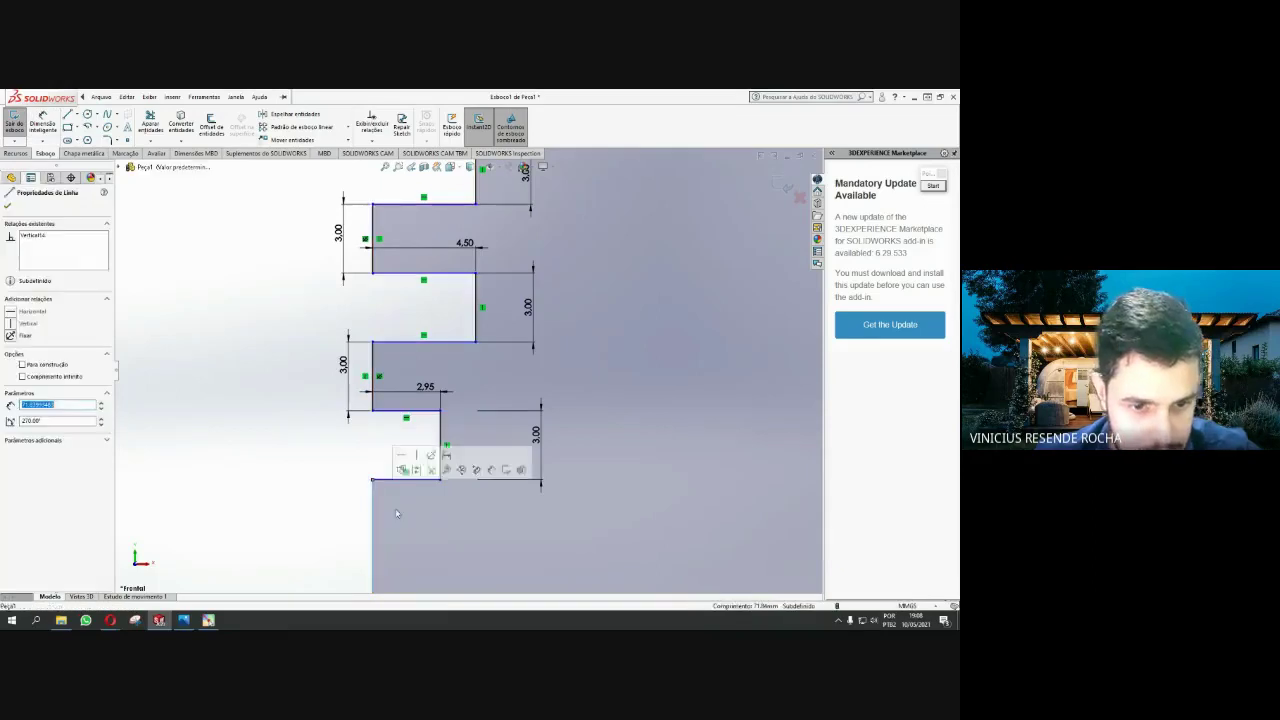
left_click(10, 337)
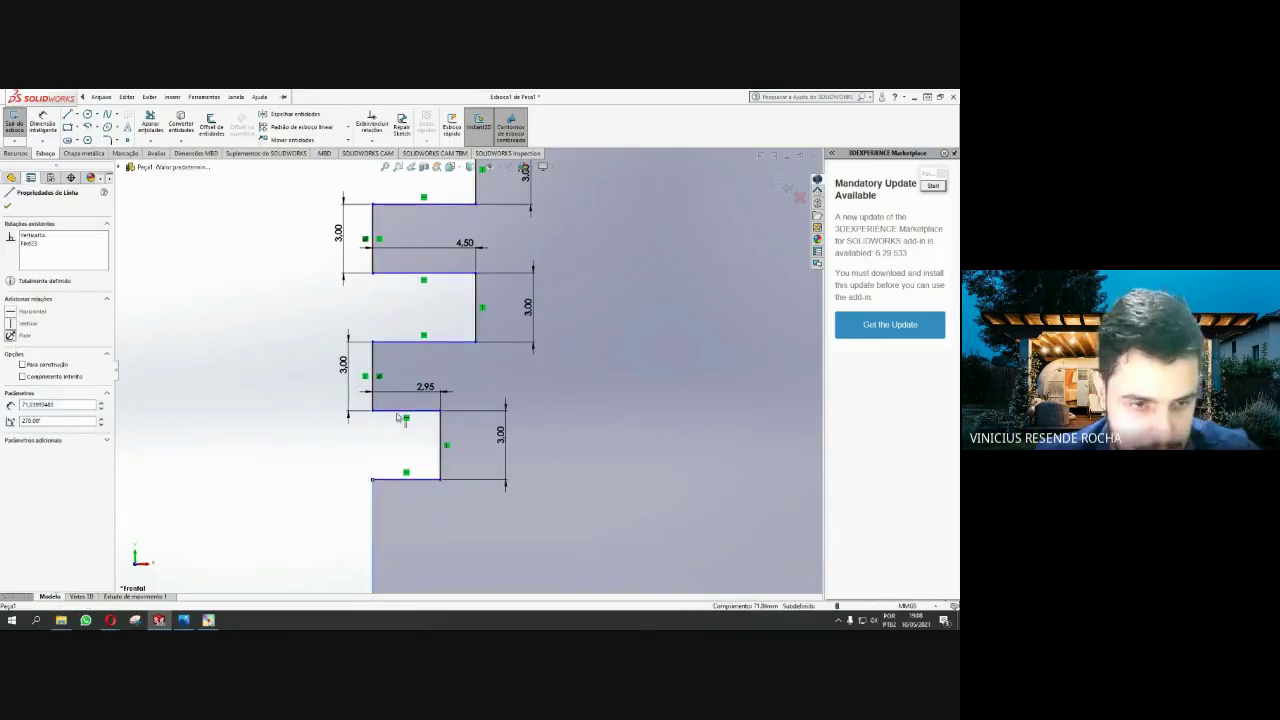
left_click(425, 386)
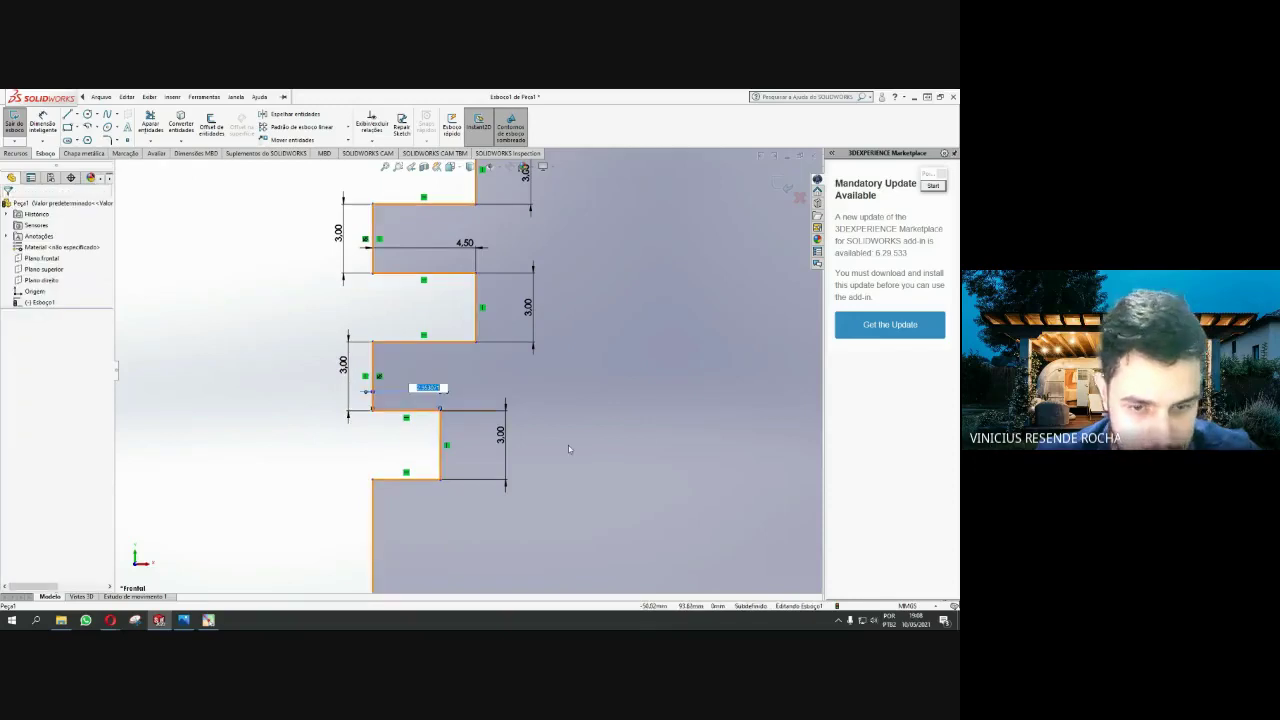
type("4.5")
key("Return")
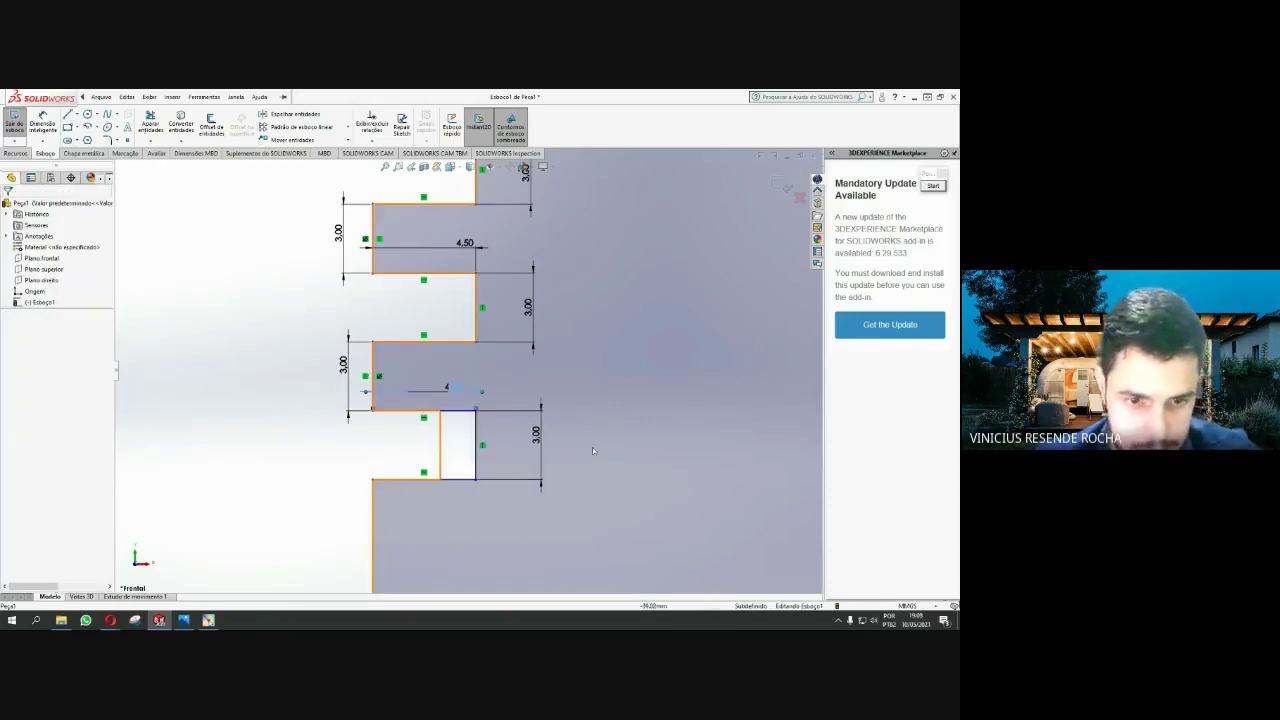
key("Escape")
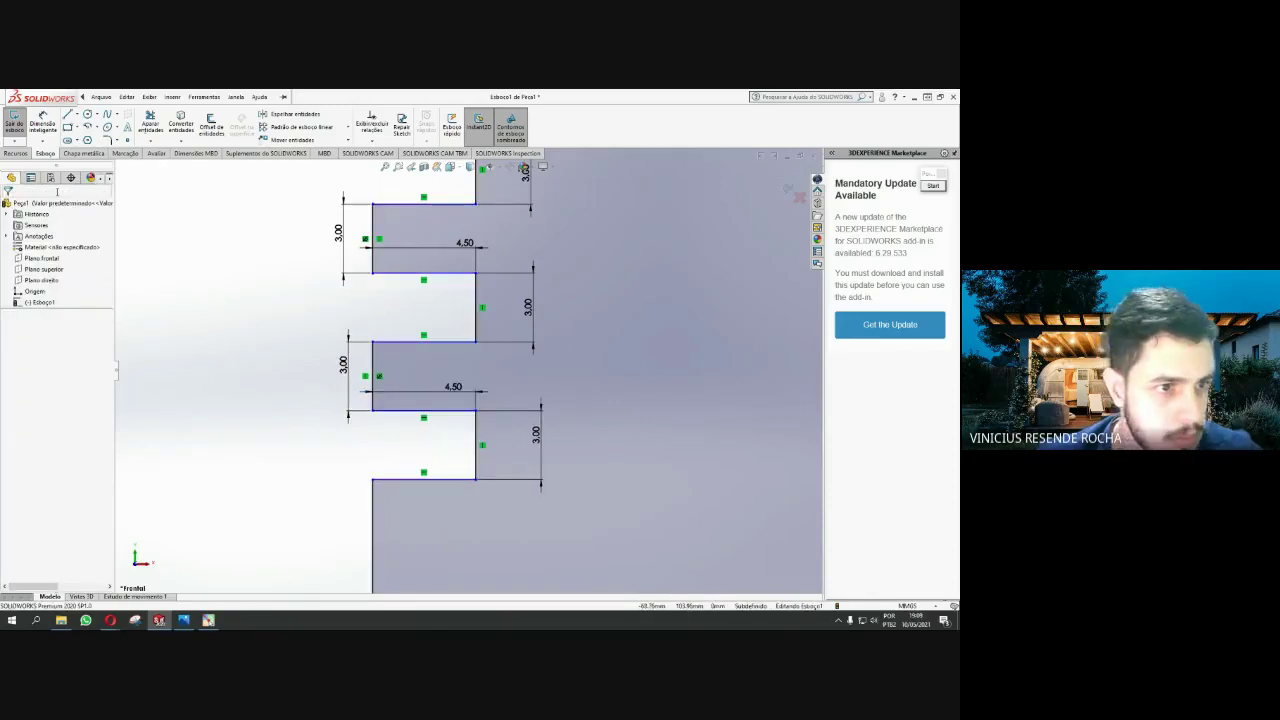
Fix the profile's bottom line in place
scroll(294, 360, "up", 2)
scroll(340, 375, "up", 2)
scroll(370, 390, "up", 2)
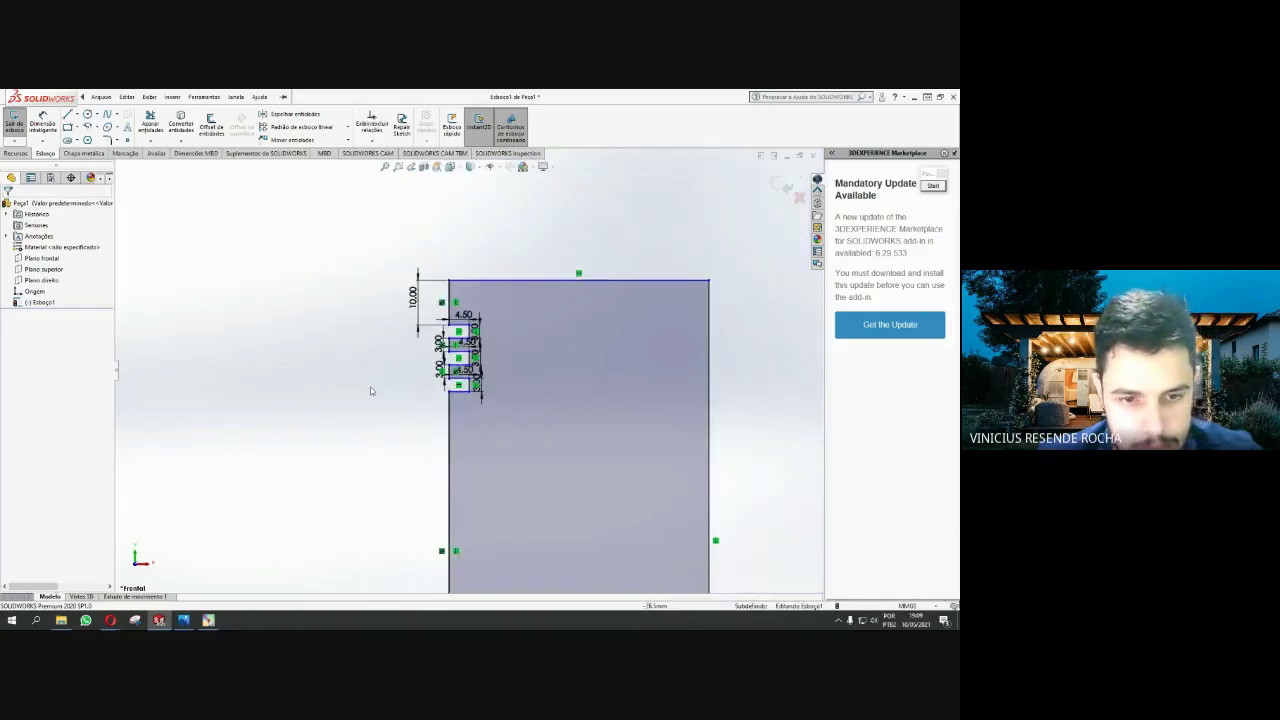
scroll(479, 406, "down", 1)
scroll(481, 406, "down", 2)
scroll(481, 399, "down", 1)
scroll(481, 398, "down", 1)
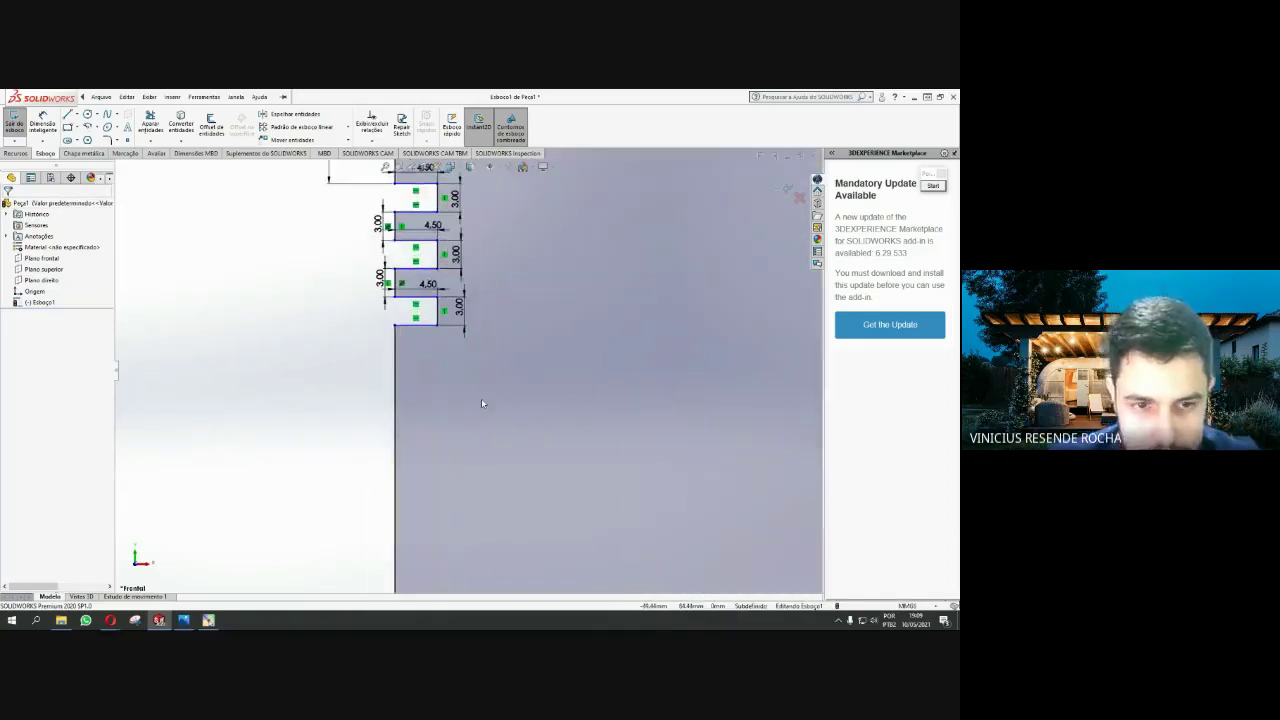
scroll(476, 405, "up", 2)
scroll(470, 420, "up", 1)
scroll(474, 460, "up", 1)
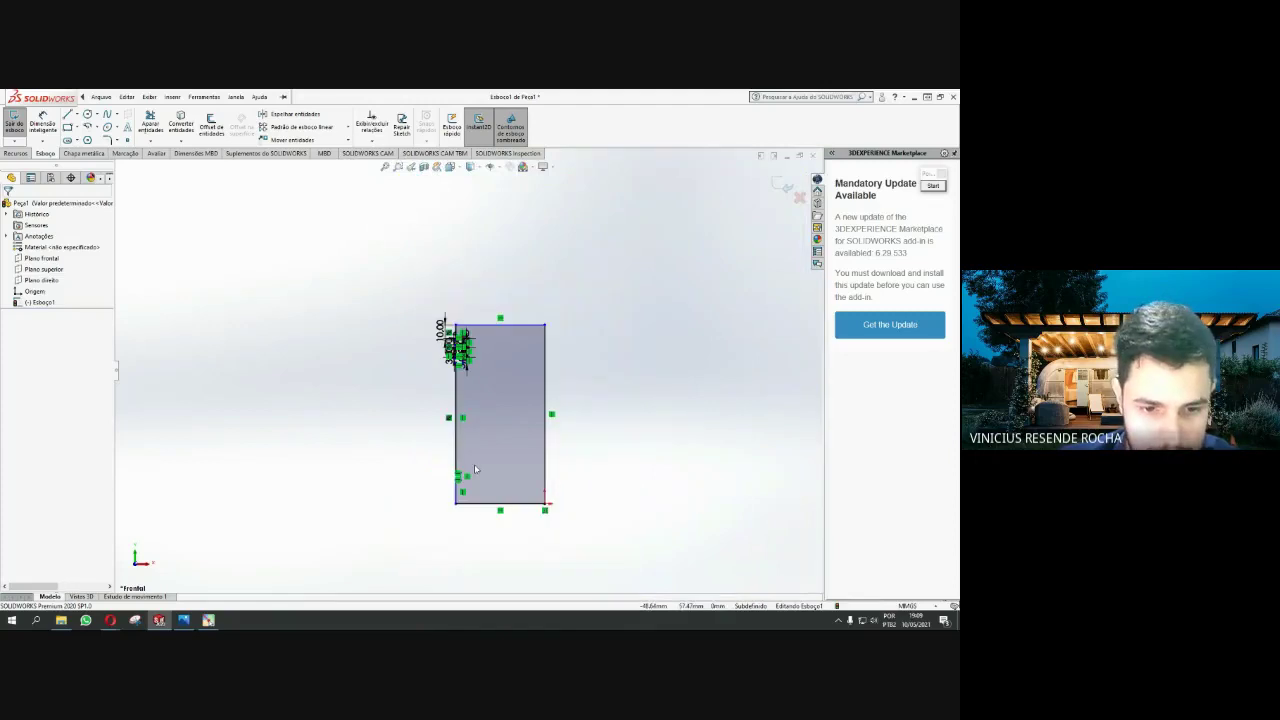
scroll(461, 502, "down", 2)
scroll(445, 368, "down", 2)
scroll(445, 368, "down", 1)
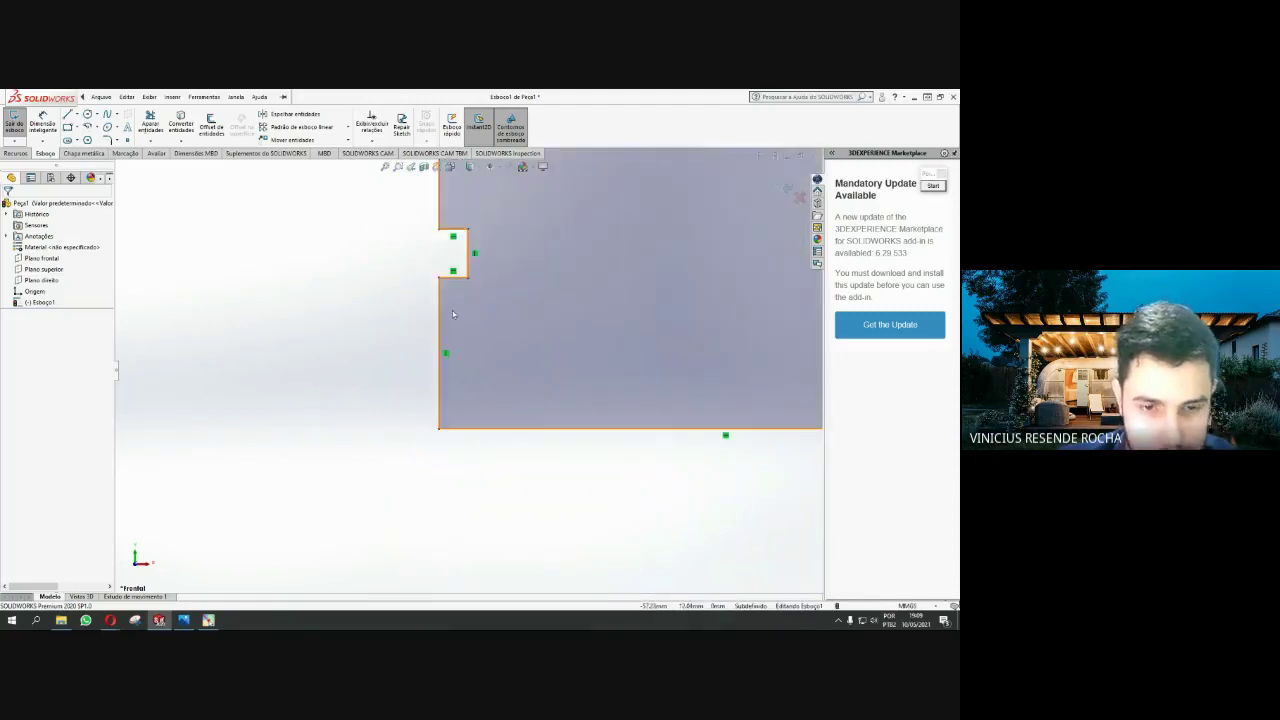
scroll(465, 370, "up", 1)
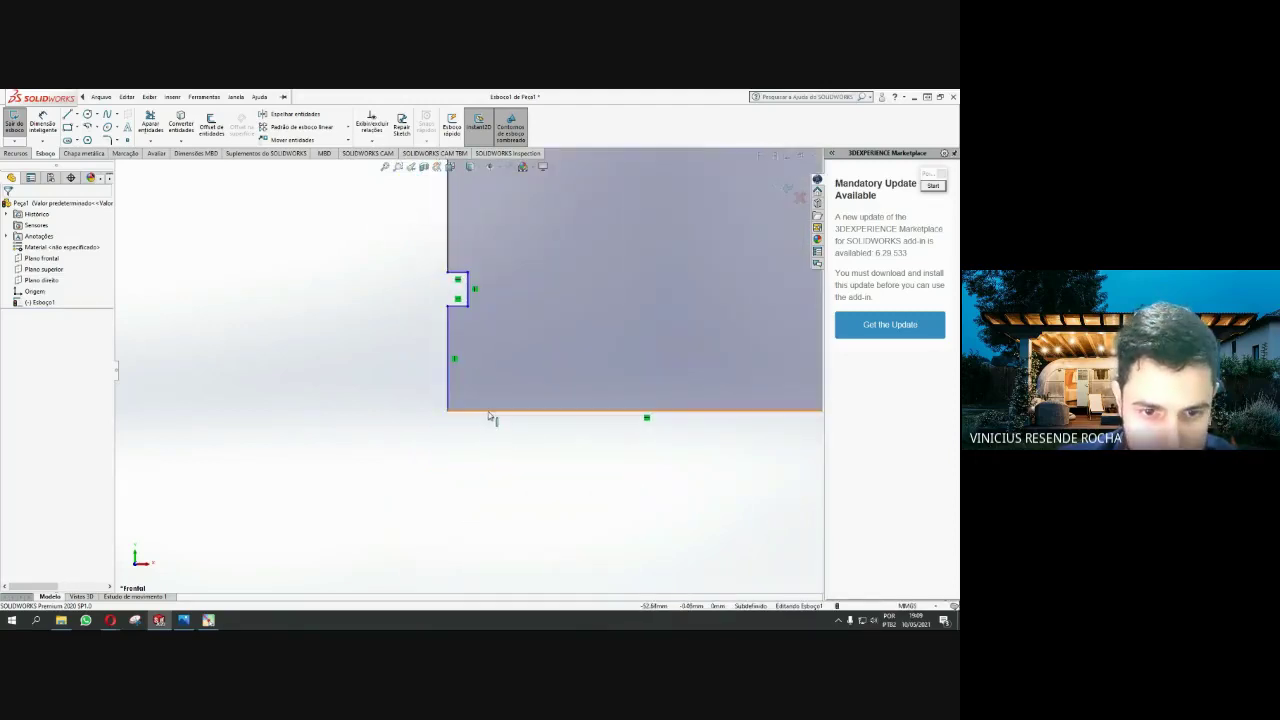
left_click(490, 416)
left_click(10, 335)
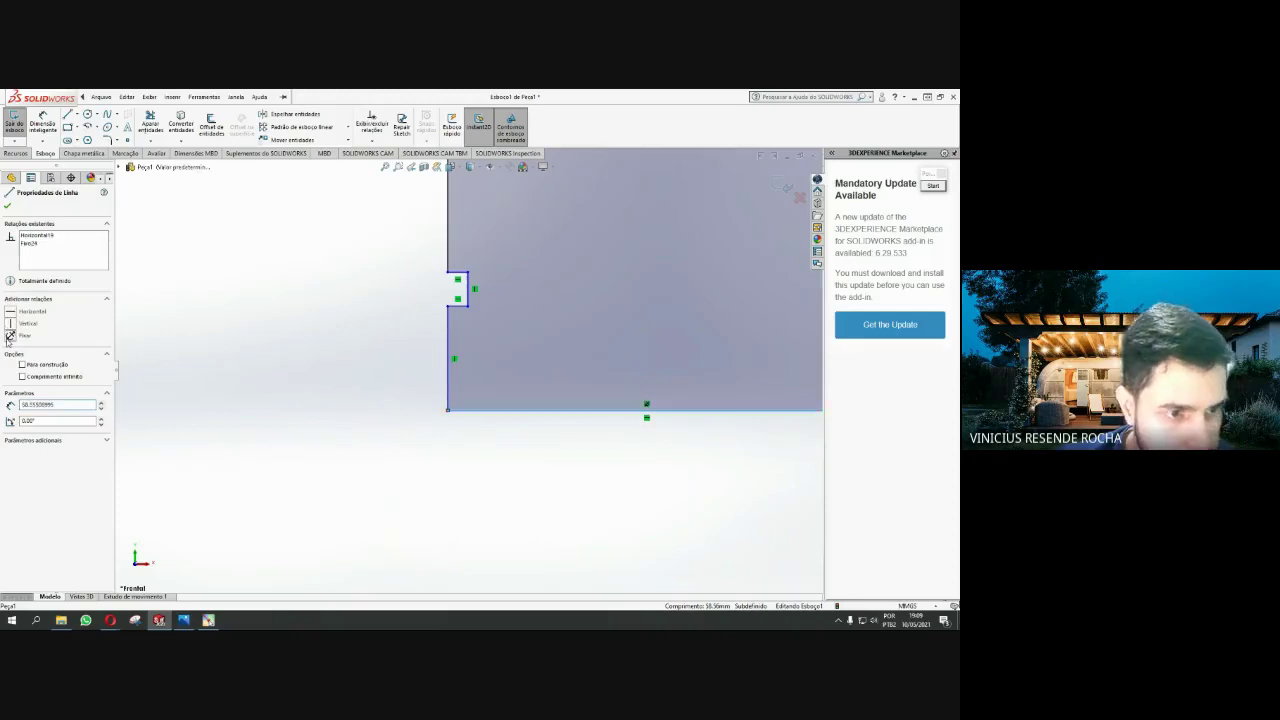
left_click(404, 332)
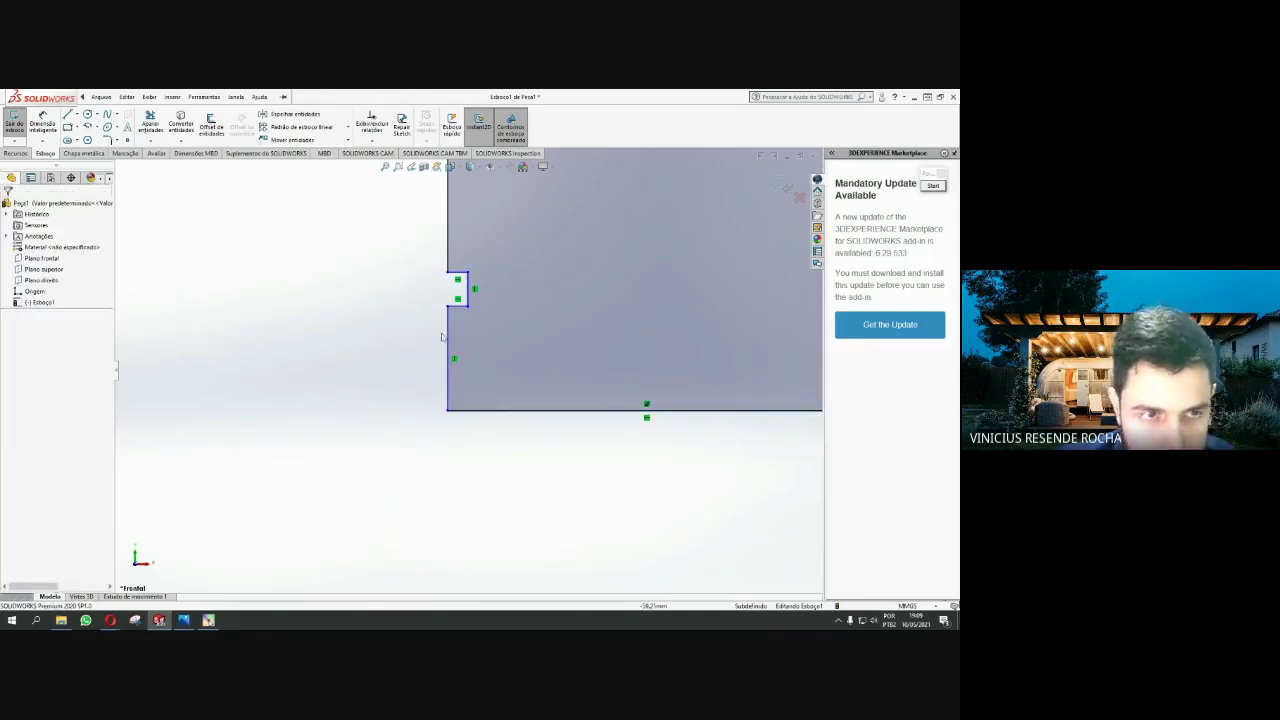
Dimension the distance from the groove's lower edge to the bottom line as 15 mm
left_click(42, 120)
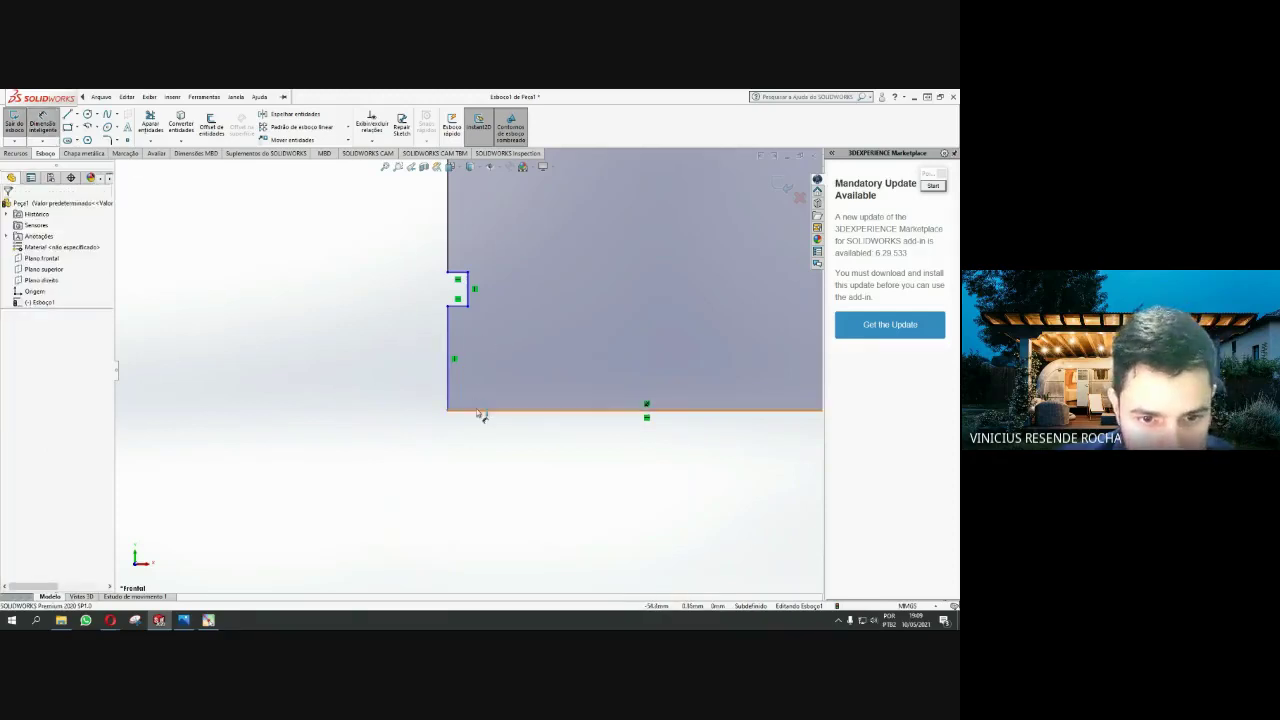
left_click(455, 304)
left_click(447, 408)
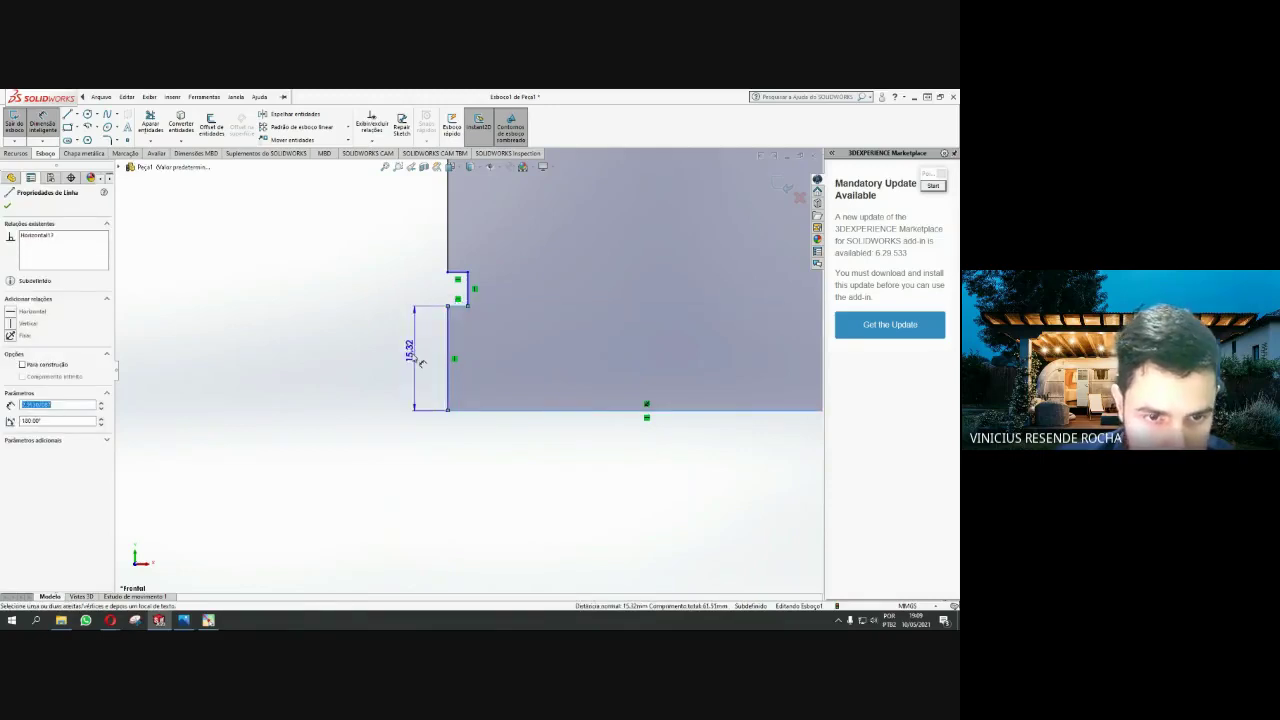
left_click(408, 355)
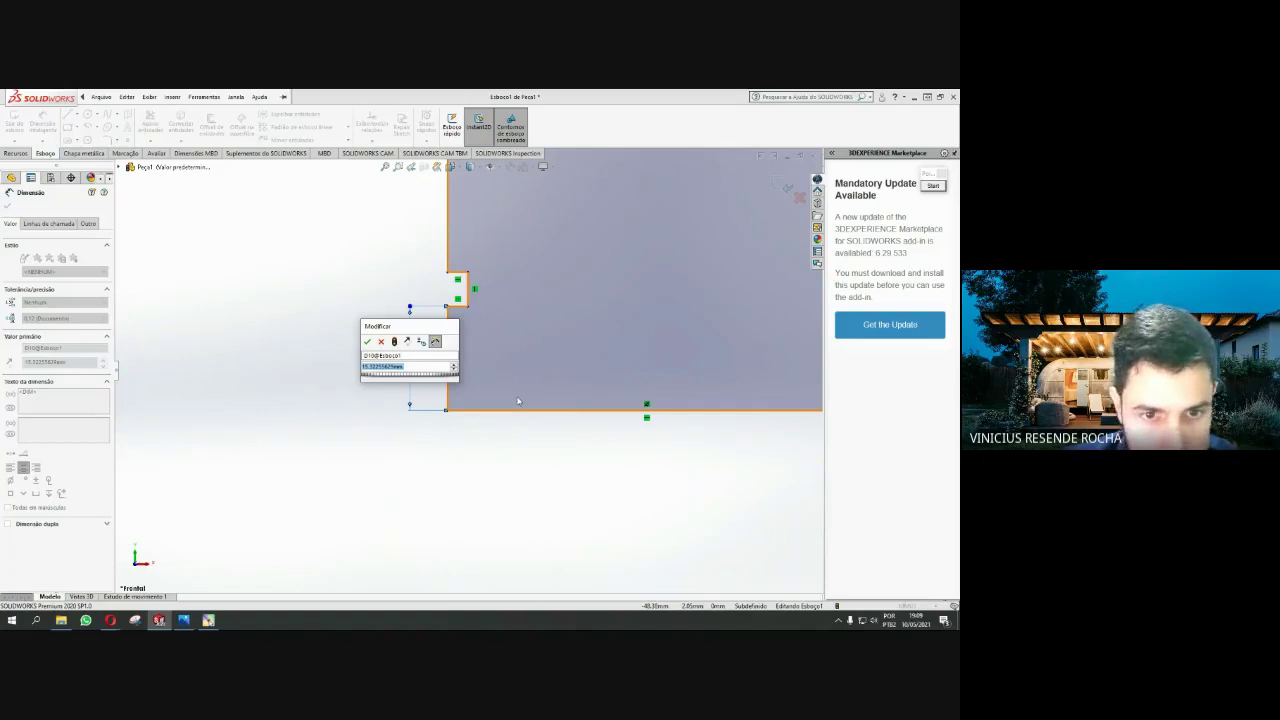
type("15")
key("Return")
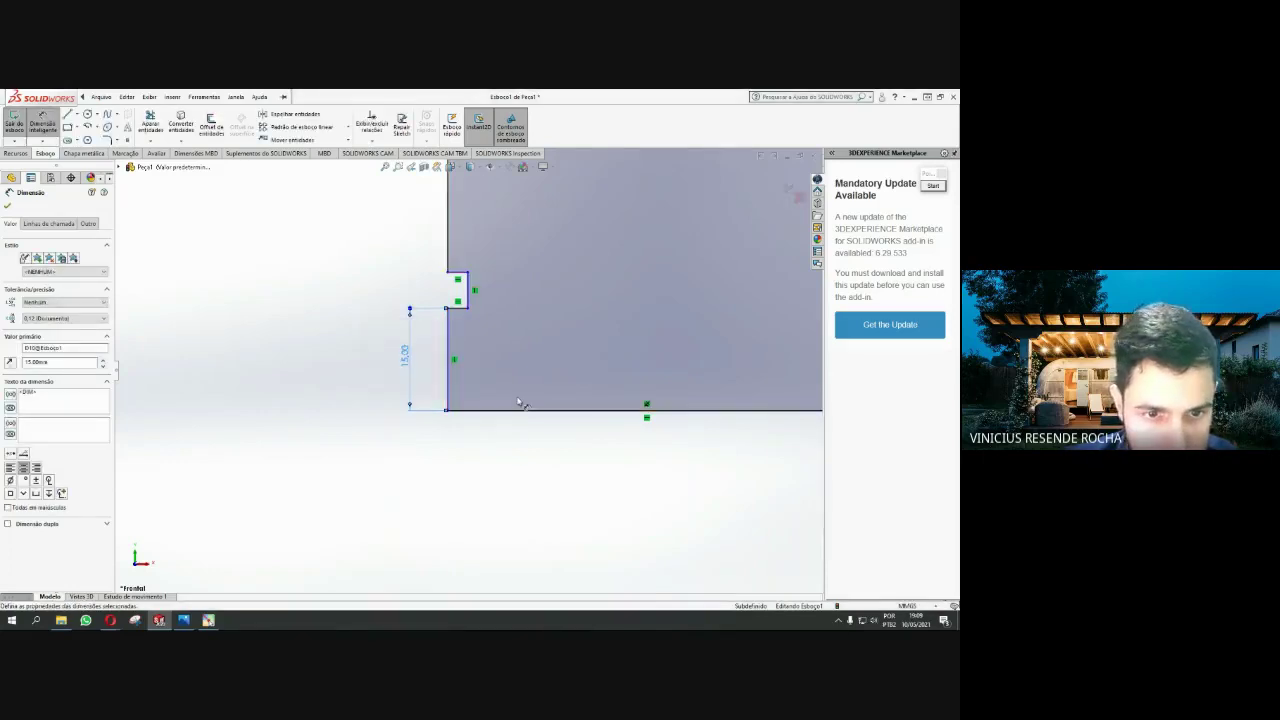
Dimension the left edge's height above the bottom line as 18 mm
left_click(447, 340)
left_click(462, 274)
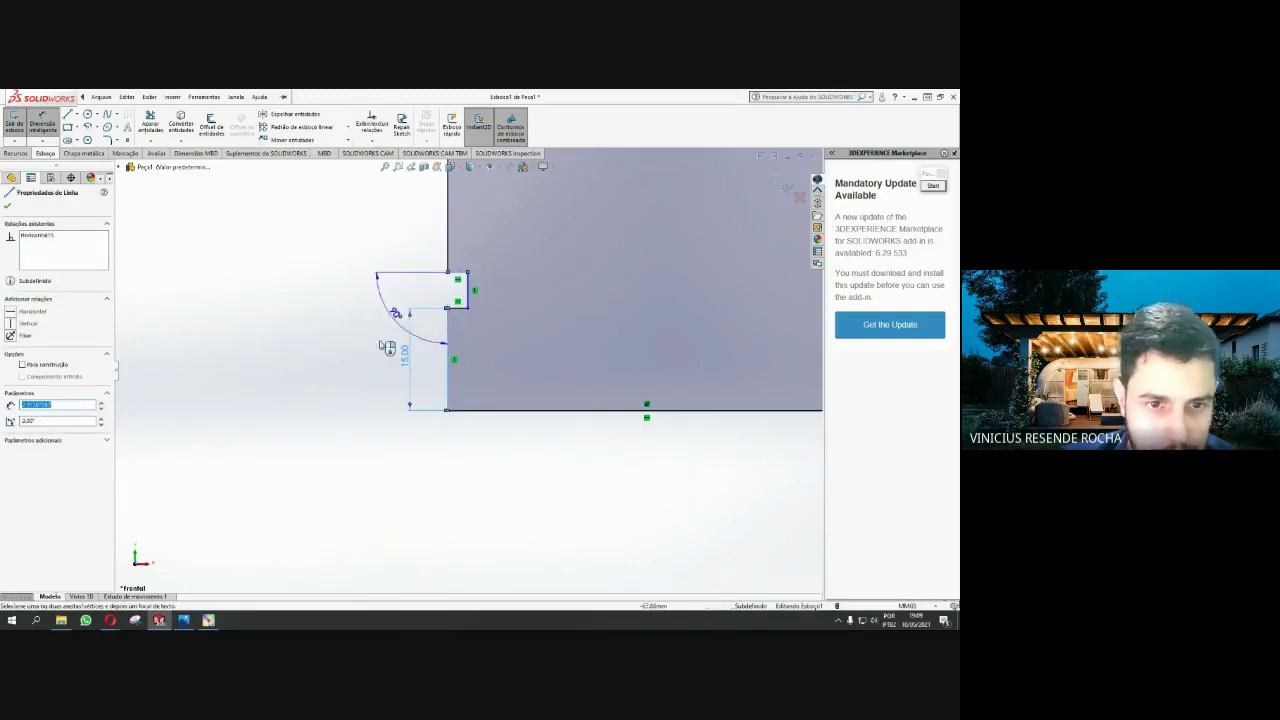
key("Escape")
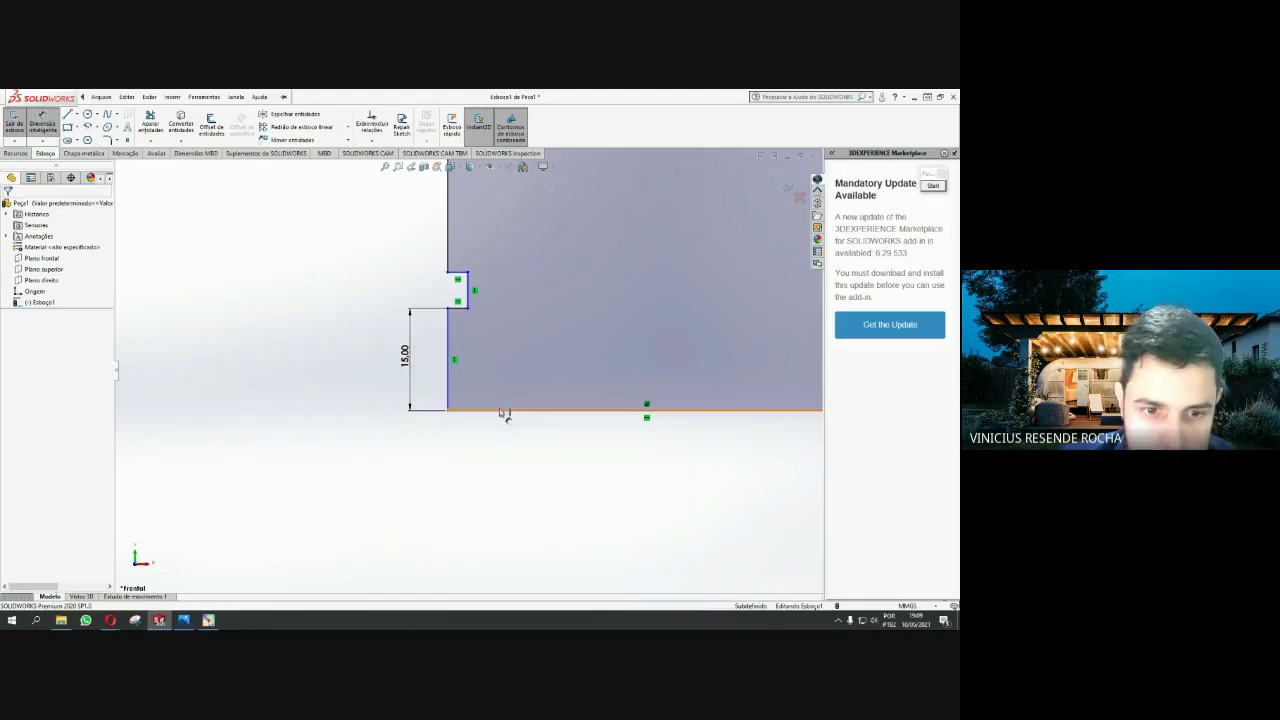
left_click(458, 271)
left_click(448, 290)
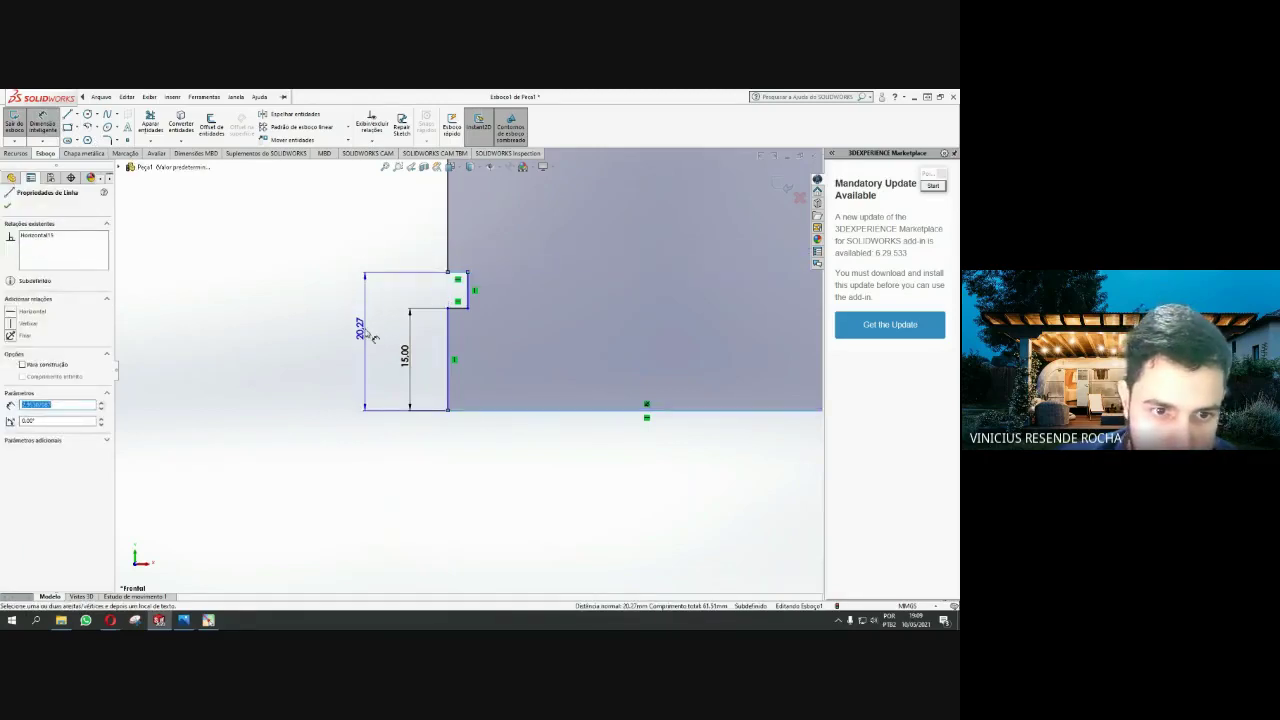
left_click(369, 340)
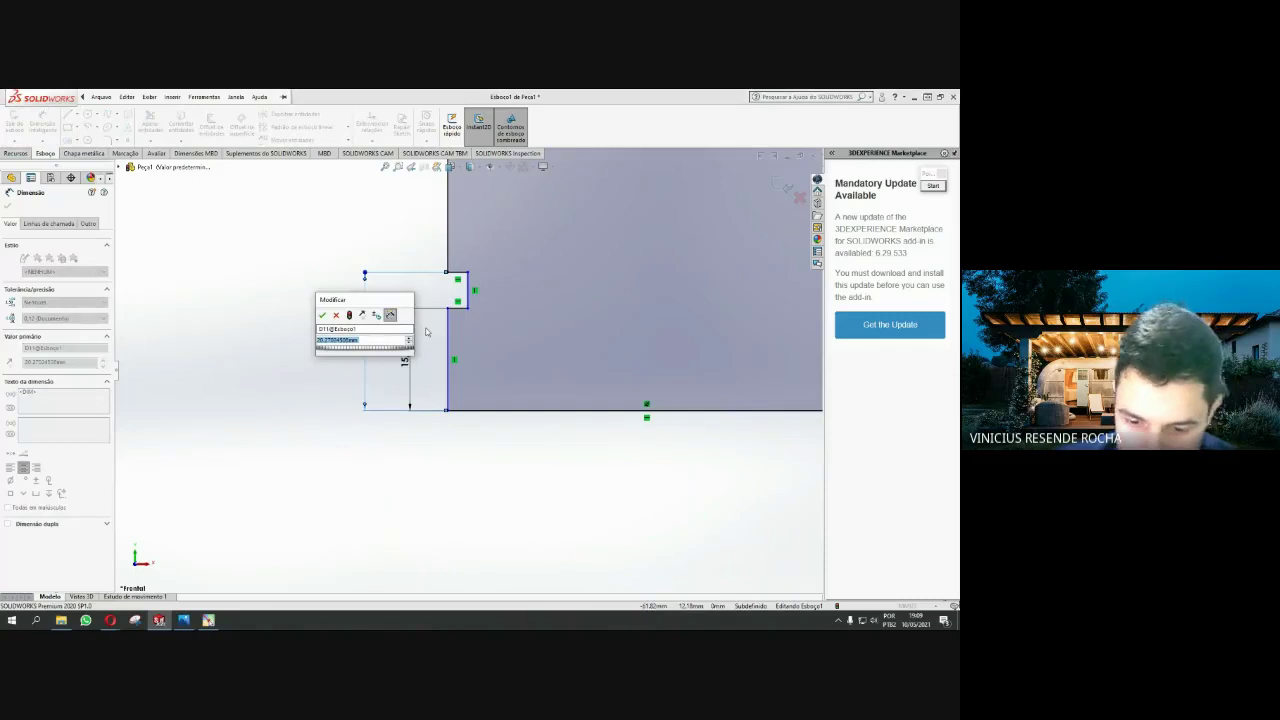
type("18")
key("Return")
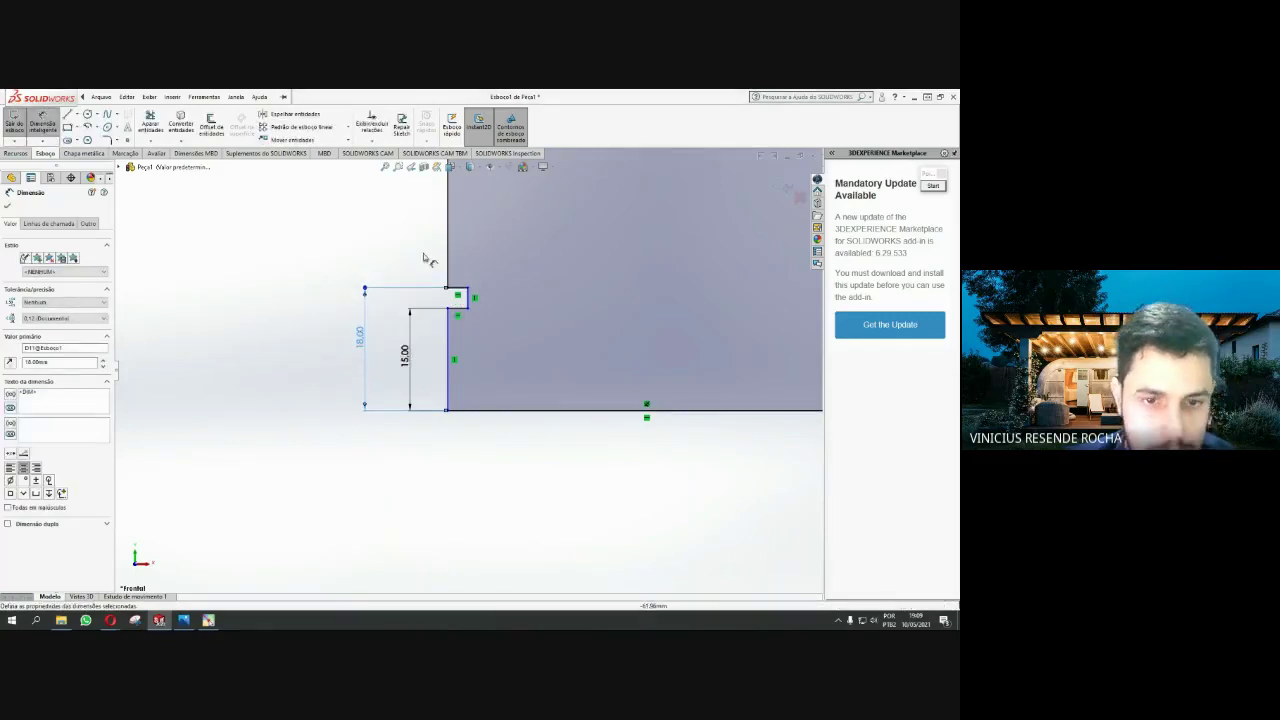
scroll(425, 260, "down", 1)
Dismiss the File menu and briefly check the piston reference drawing
key("alt+a")
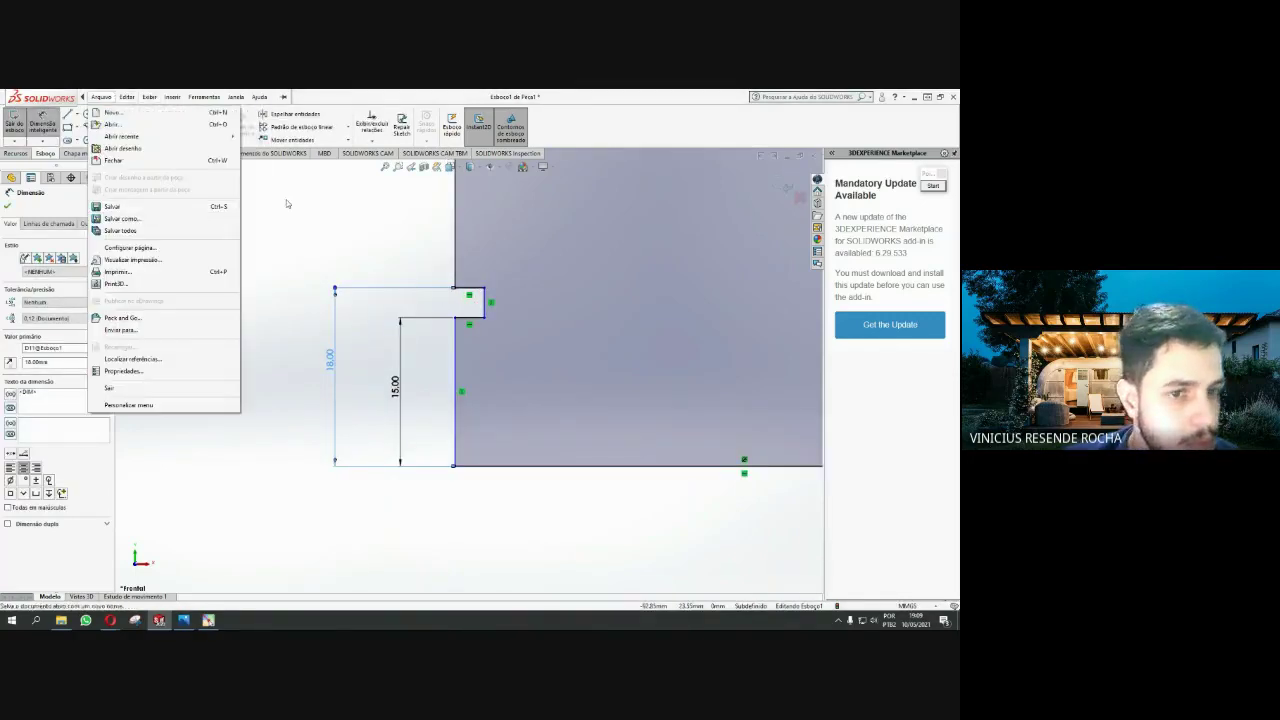
left_click(302, 191)
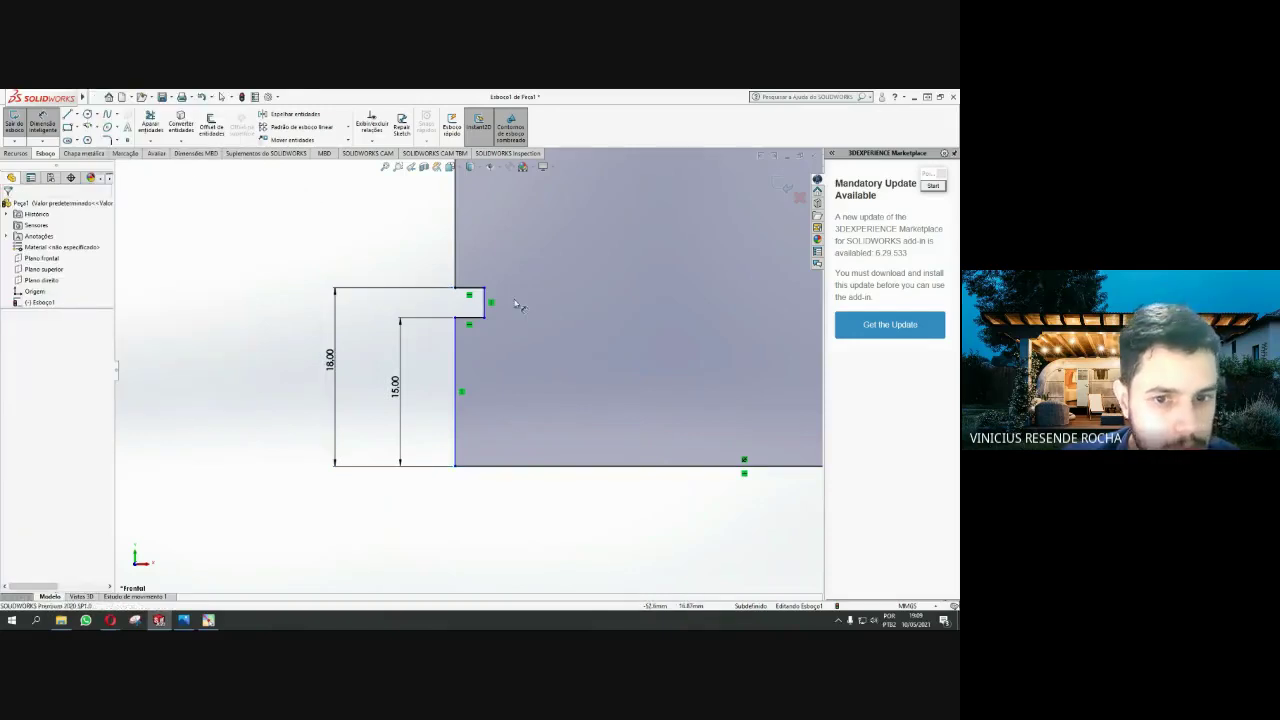
left_click(183, 621)
left_click(183, 621)
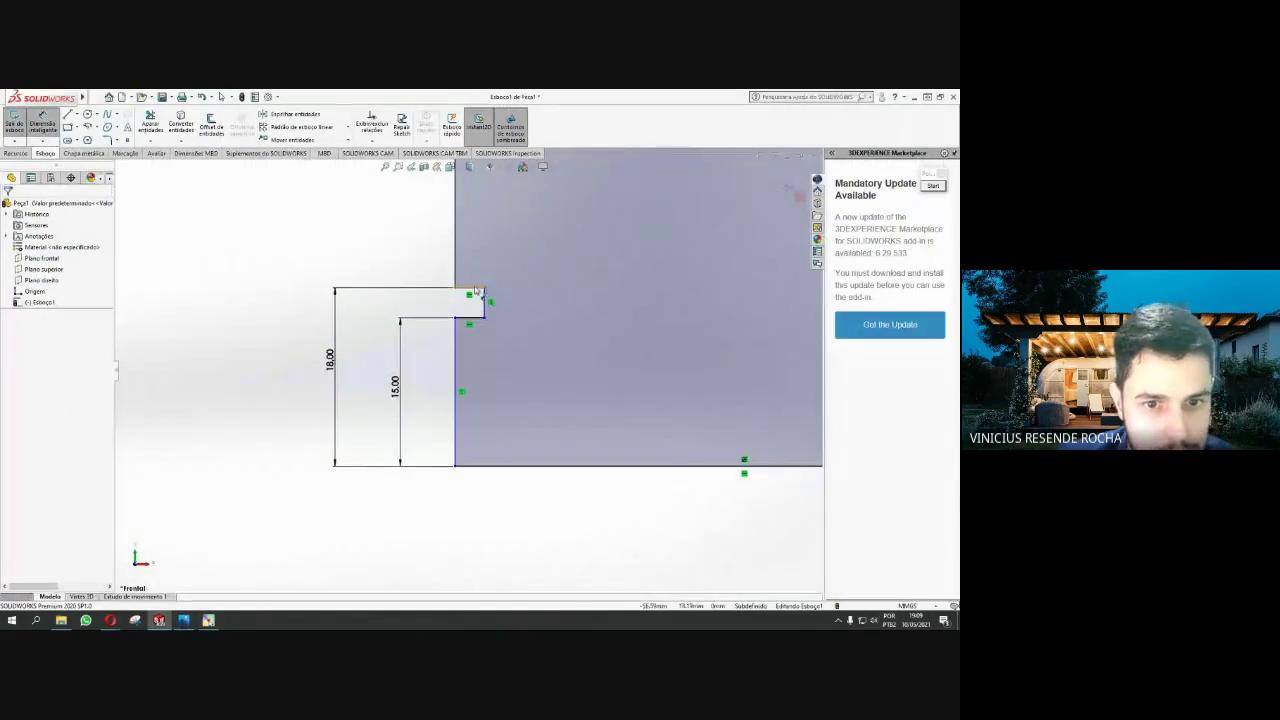
Dimension the top-right step's horizontal edge at 4.50 mm
left_click(478, 321)
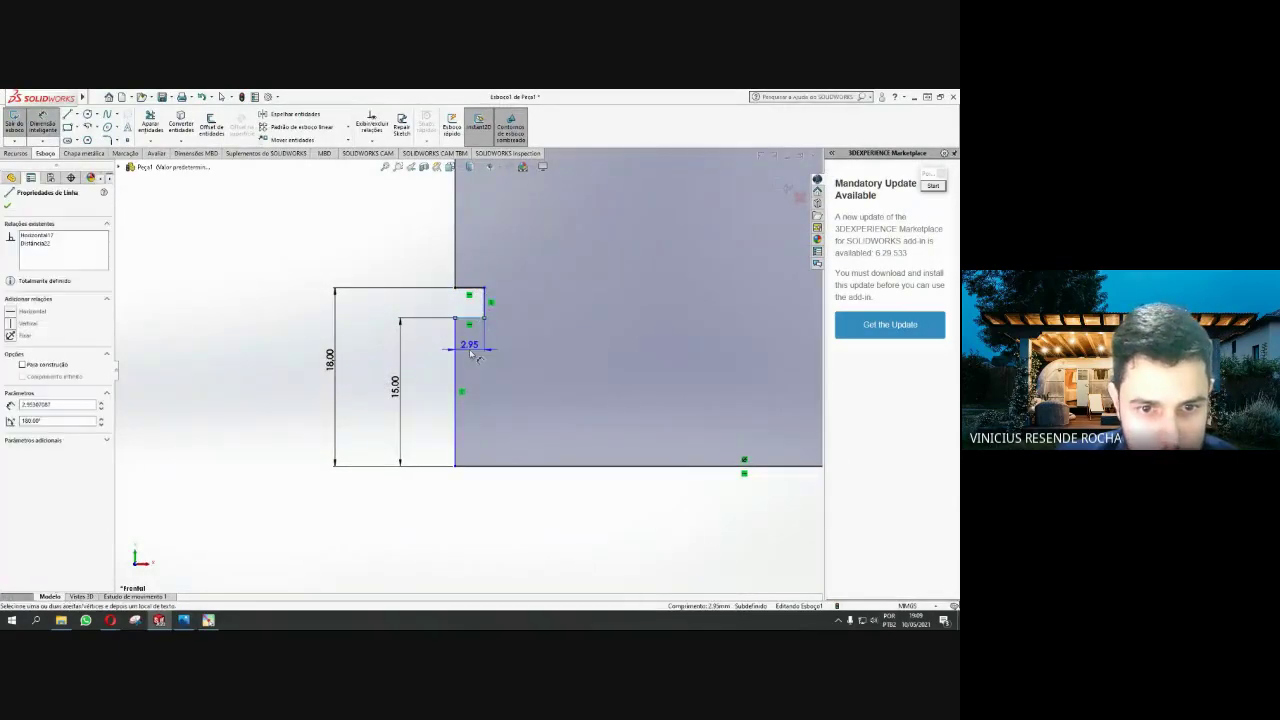
left_click(474, 352)
type("4,5")
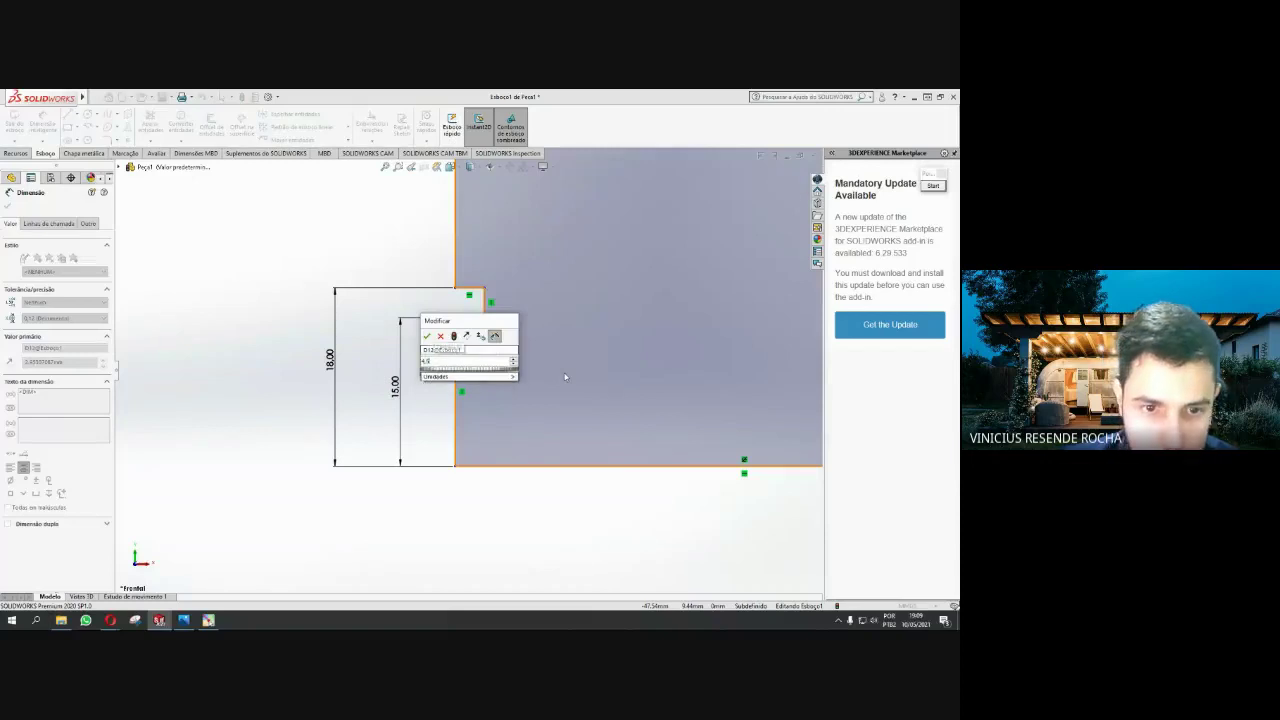
key("Return")
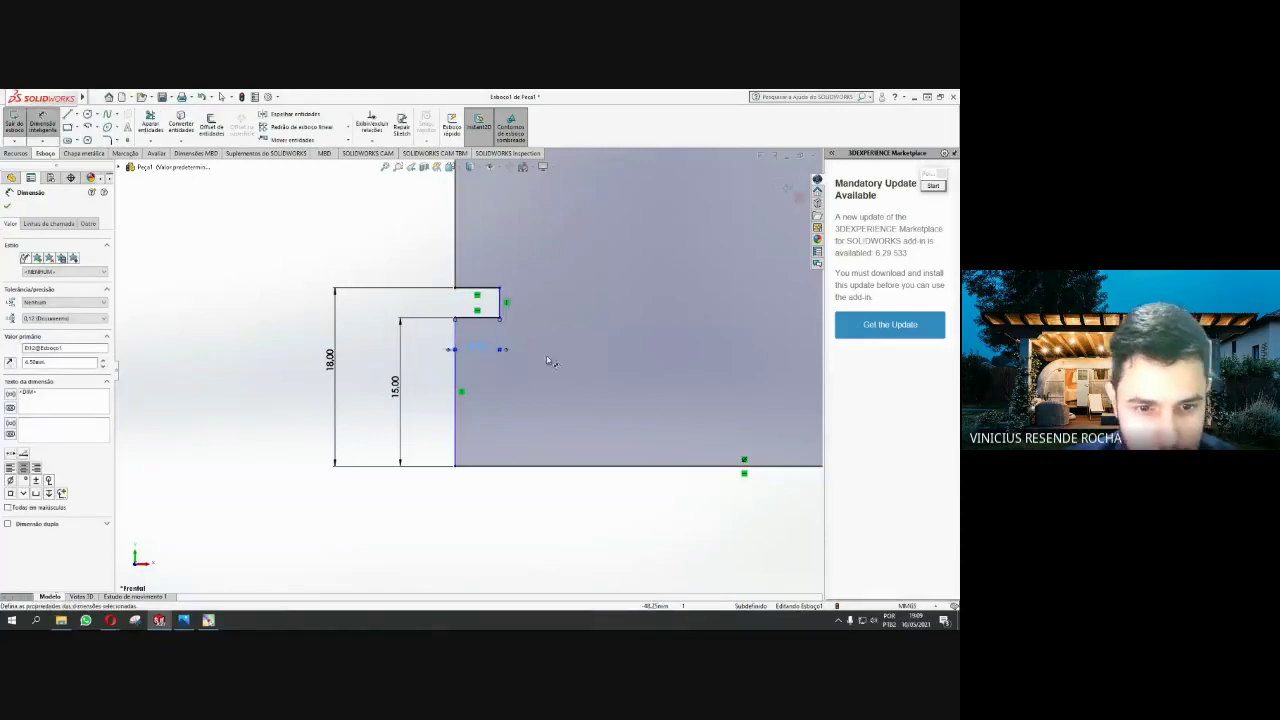
scroll(540, 356, "up", 3)
scroll(520, 300, "up", 2)
scroll(512, 285, "up", 1)
scroll(515, 292, "up", 1)
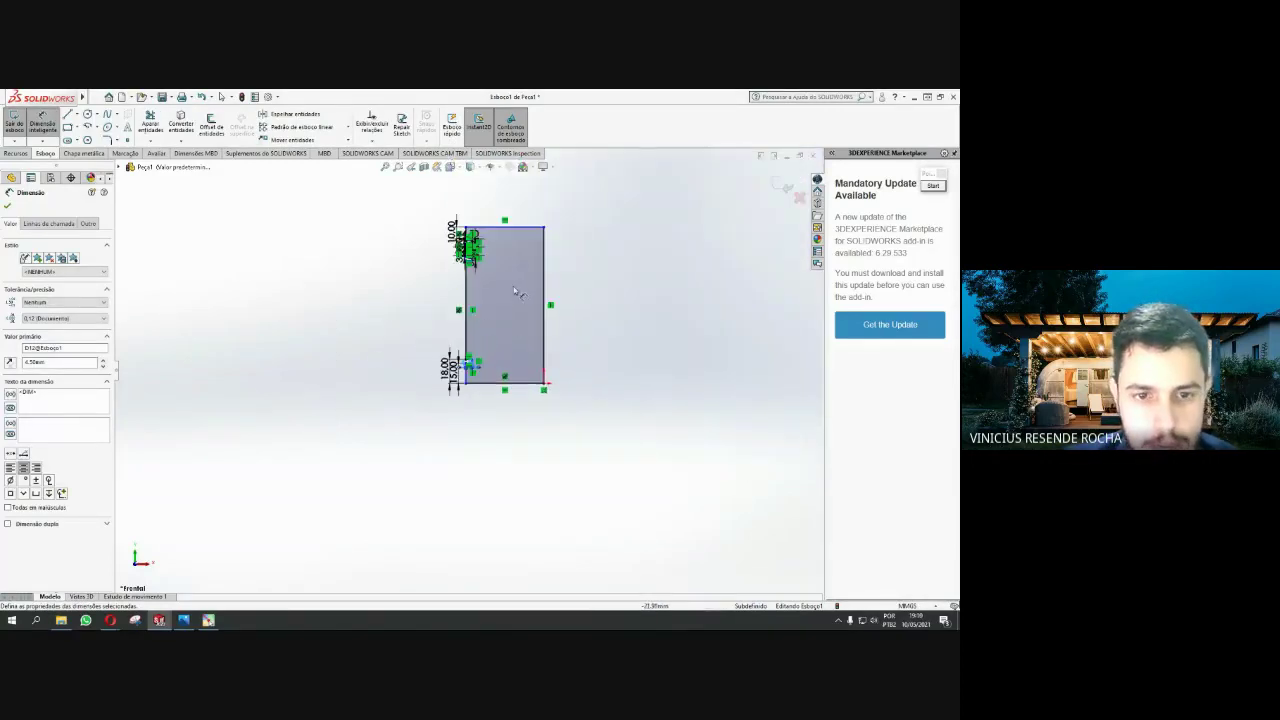
scroll(495, 282, "down", 3)
scroll(455, 279, "down", 1)
scroll(450, 282, "down", 1)
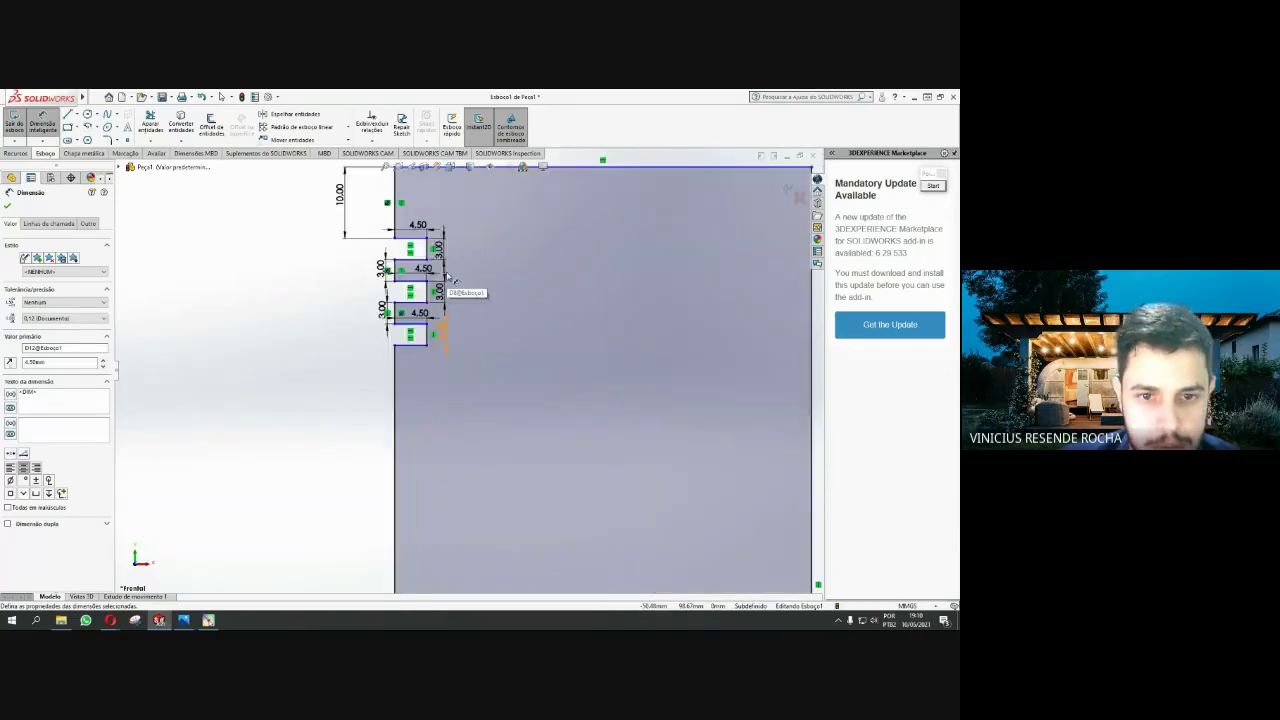
scroll(450, 286, "up", 3)
scroll(456, 325, "up", 1)
scroll(458, 355, "up", 2)
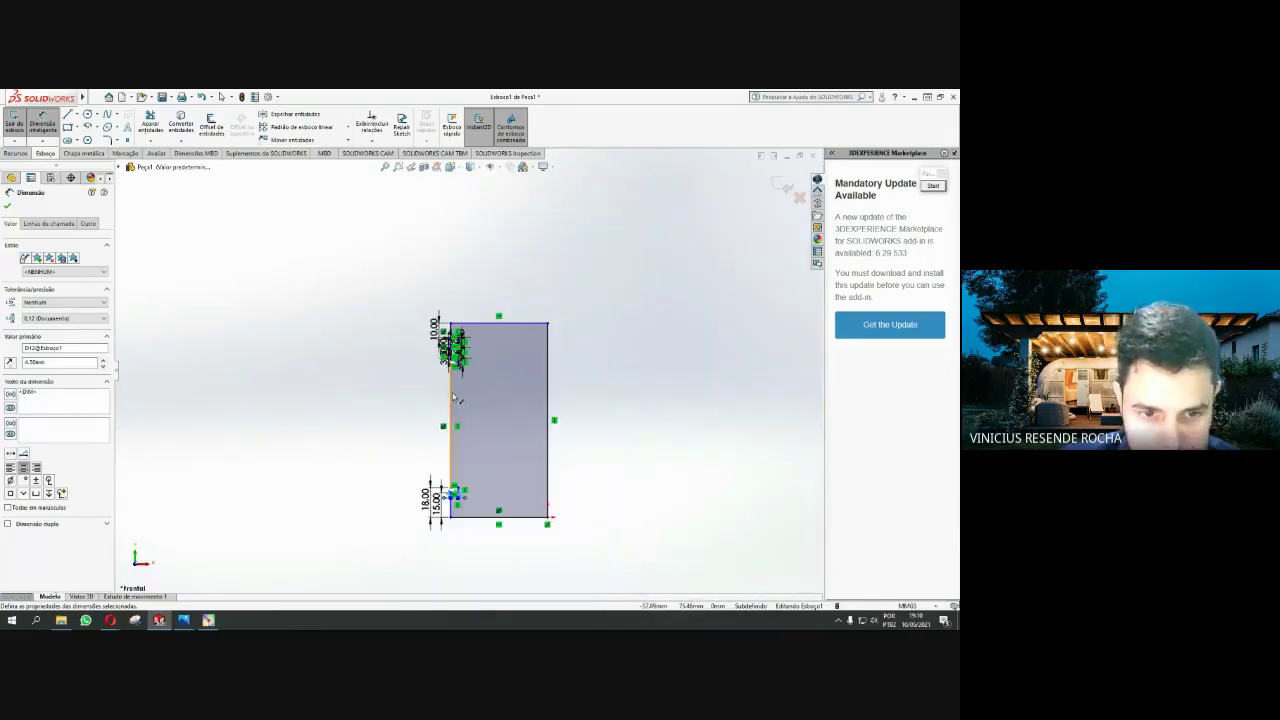
scroll(452, 390, "down", 1)
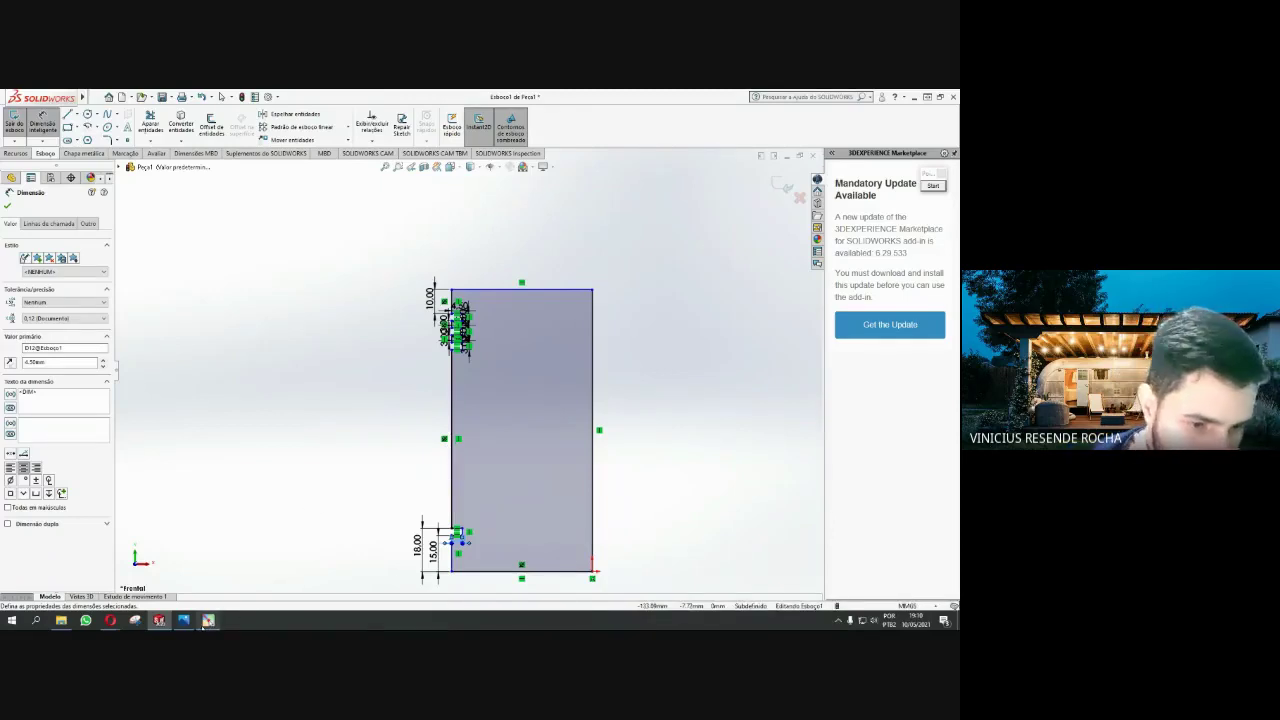
Zoom the Photos reference drawing into sections B-B and C-C, then return to SOLIDWORKS
left_click(184, 621)
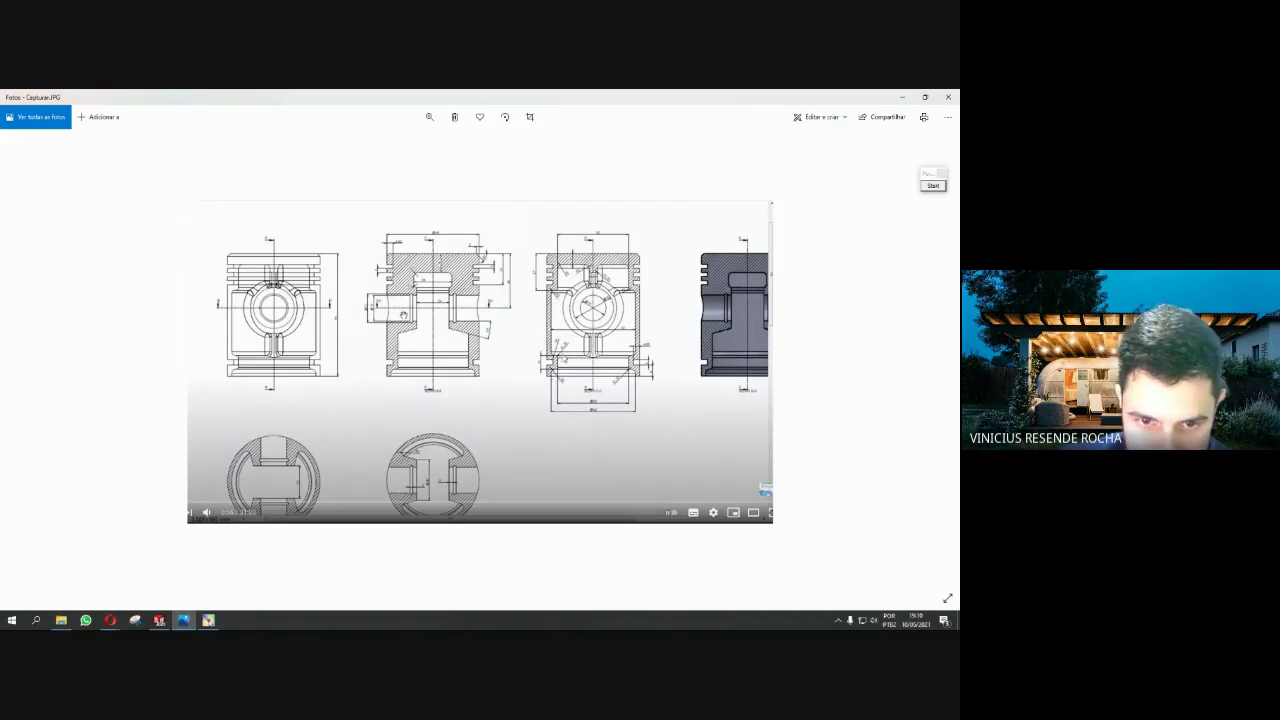
scroll(542, 313, "down", 1)
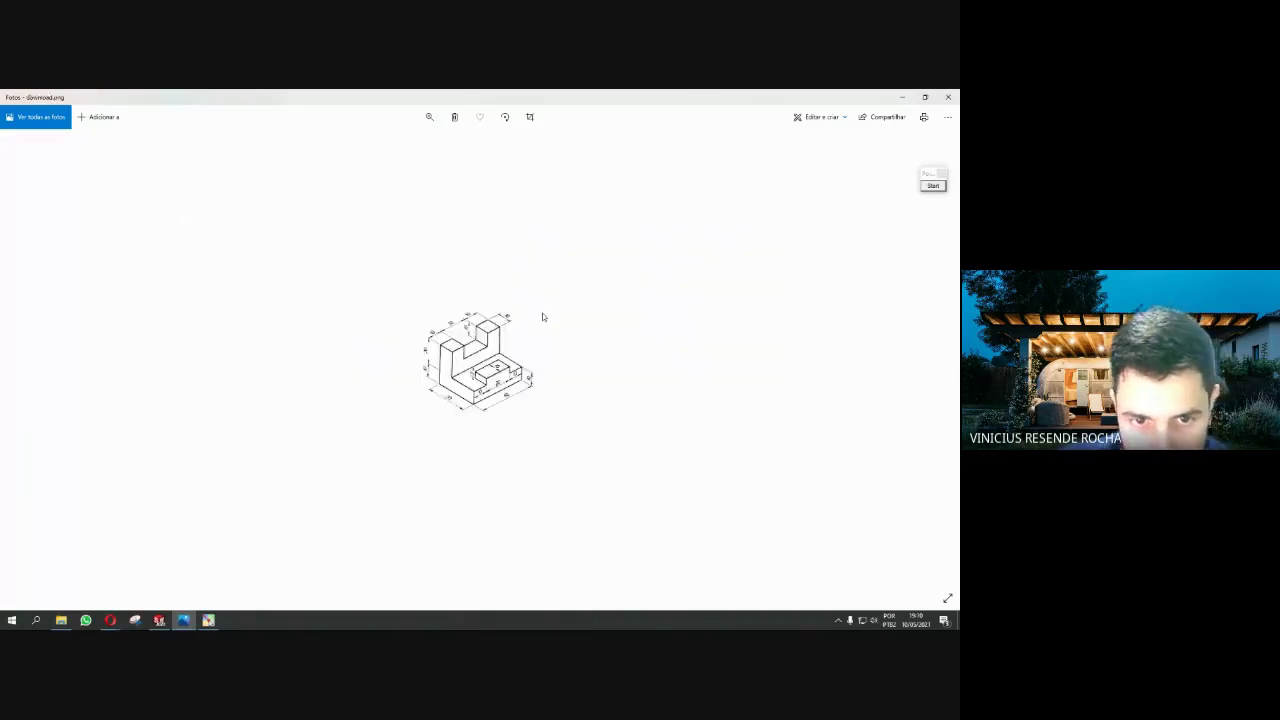
scroll(542, 313, "up", 1)
left_click(430, 118)
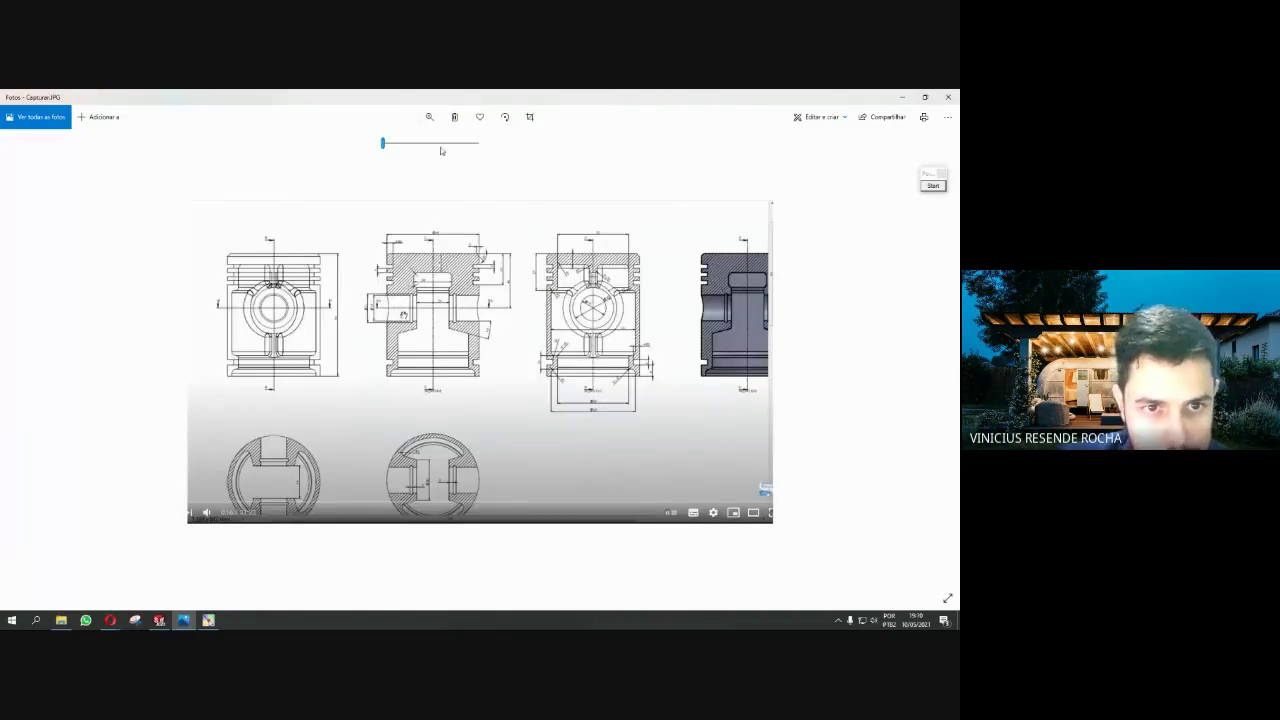
left_click_drag(383, 143, 433, 143)
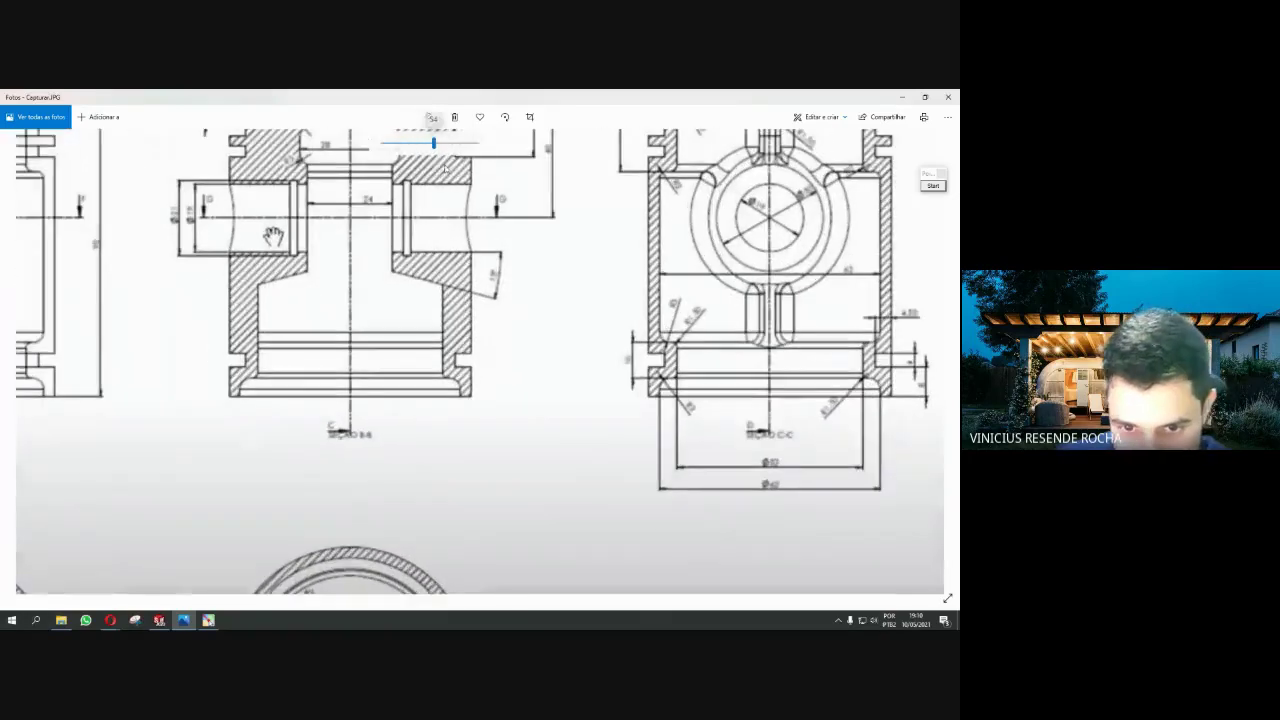
left_click_drag(273, 234, 237, 253)
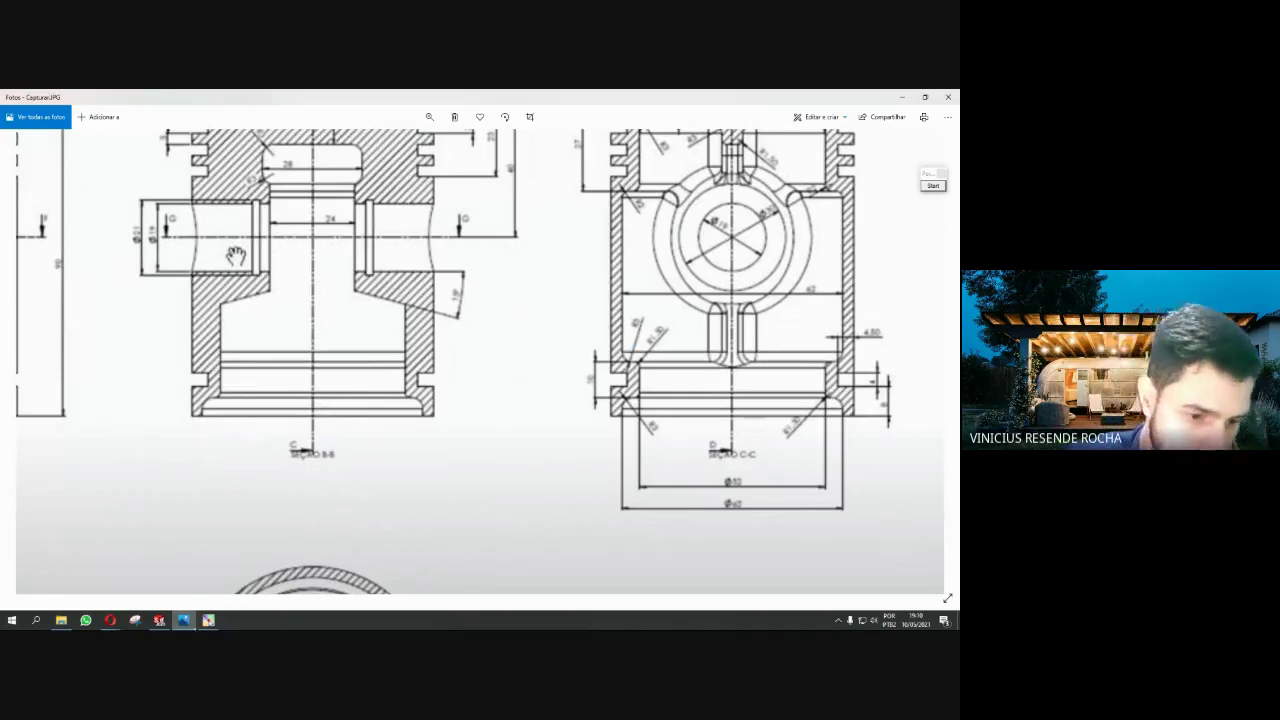
left_click(162, 618)
Draw a short horizontal line from the profile's bottom-left corner
scroll(494, 446, "down", 4)
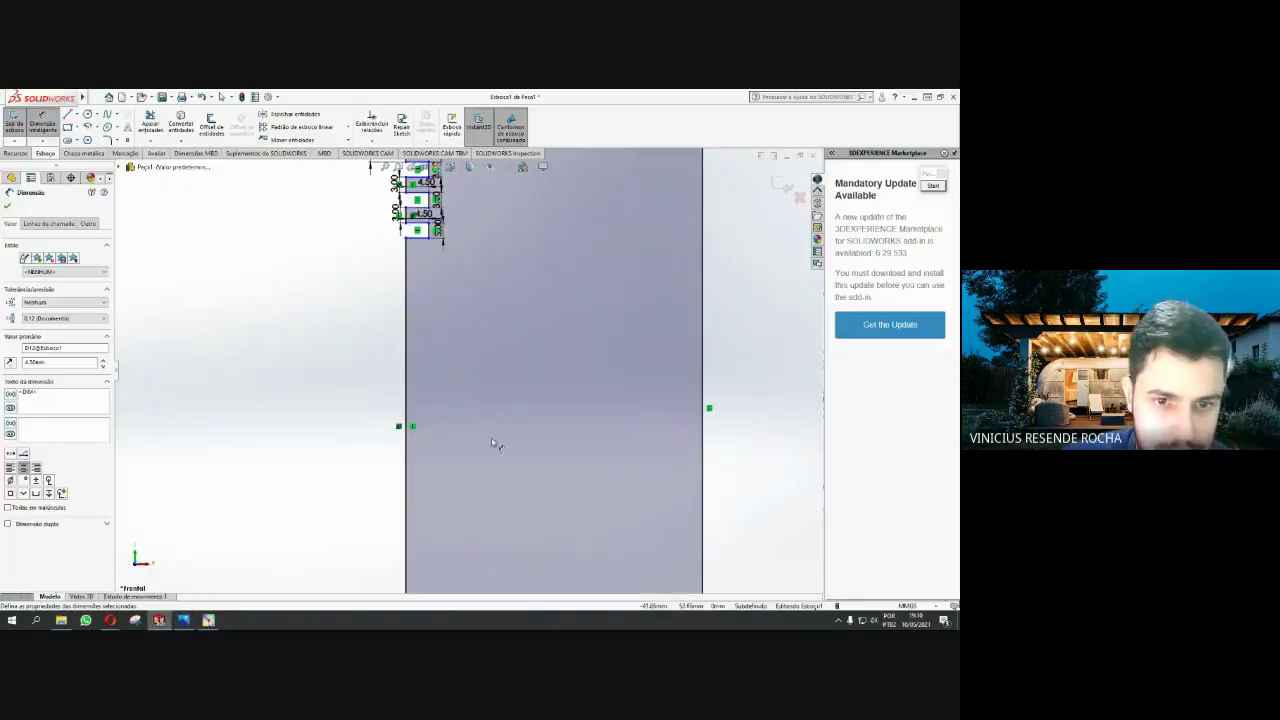
scroll(469, 474, "up", 3)
scroll(410, 523, "down", 2)
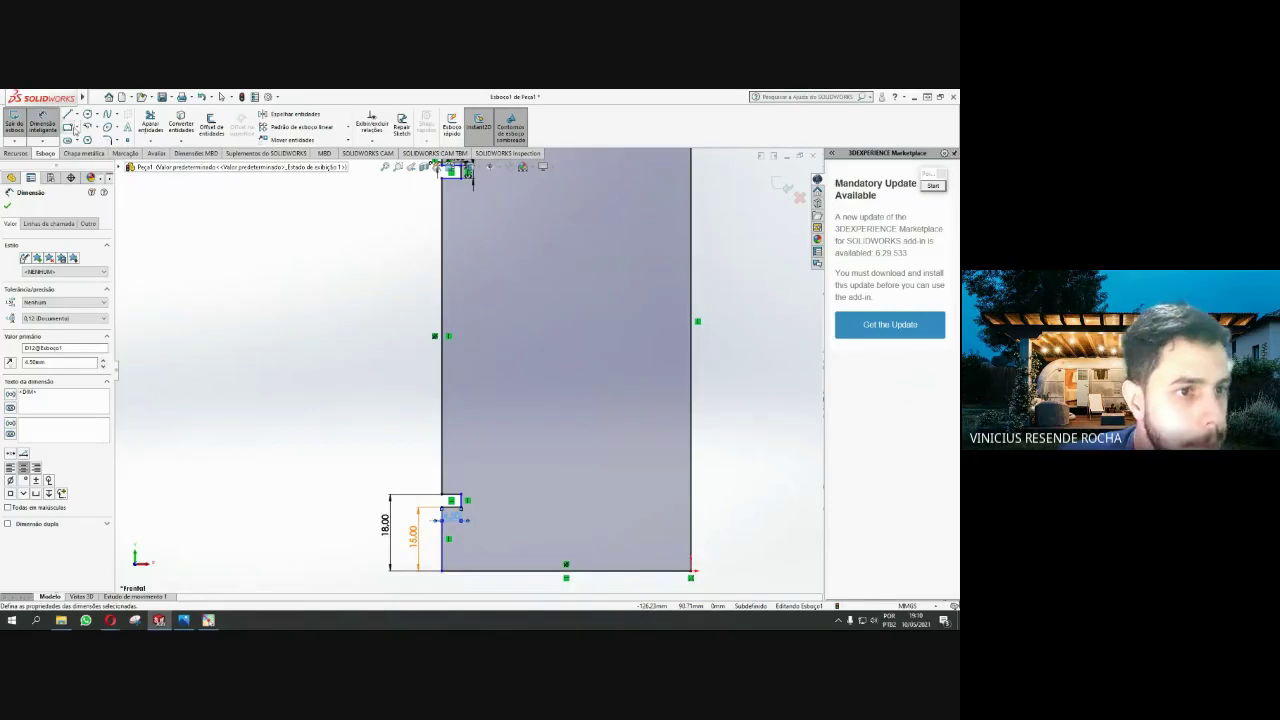
left_click(68, 116)
scroll(470, 560, "down", 2)
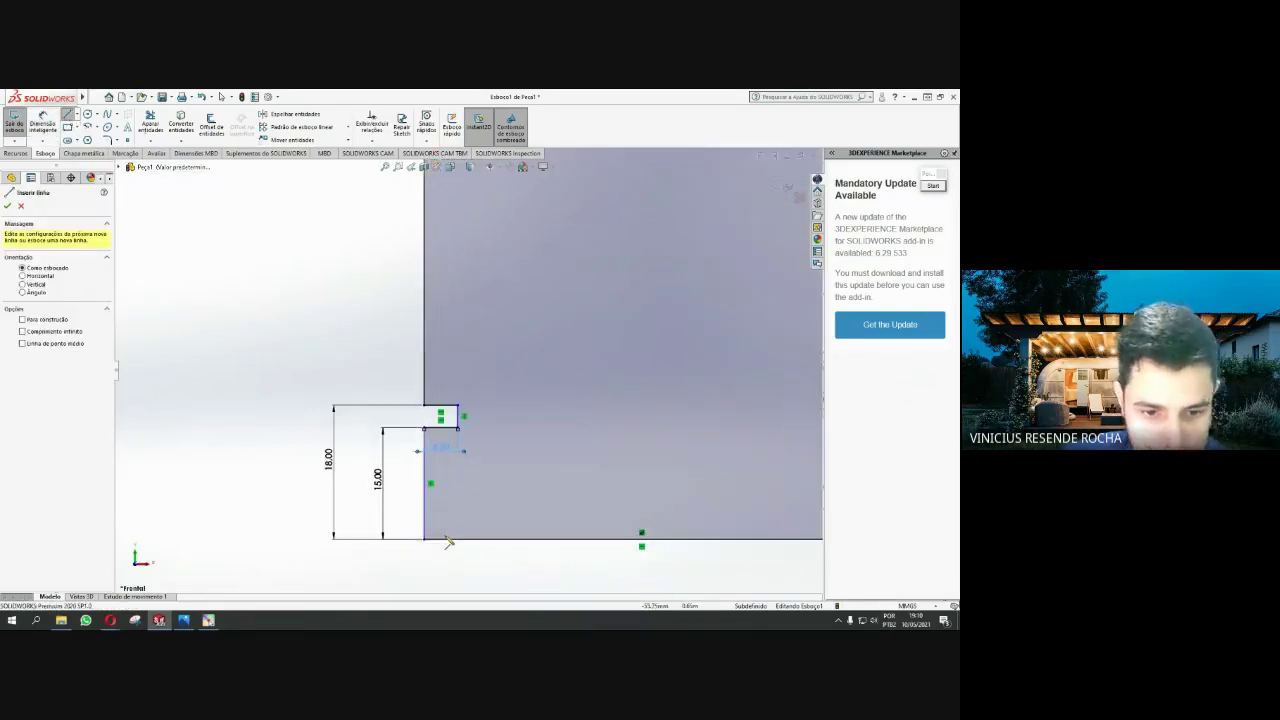
left_click(436, 549)
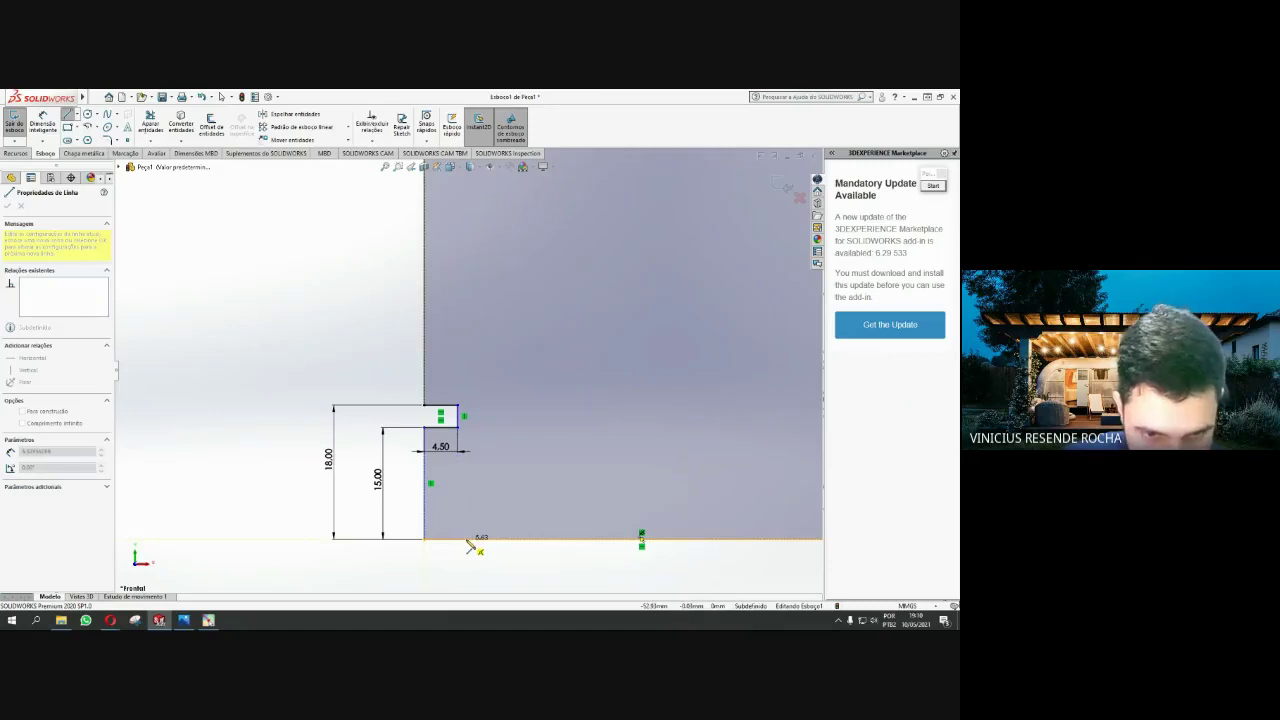
left_click(466, 546)
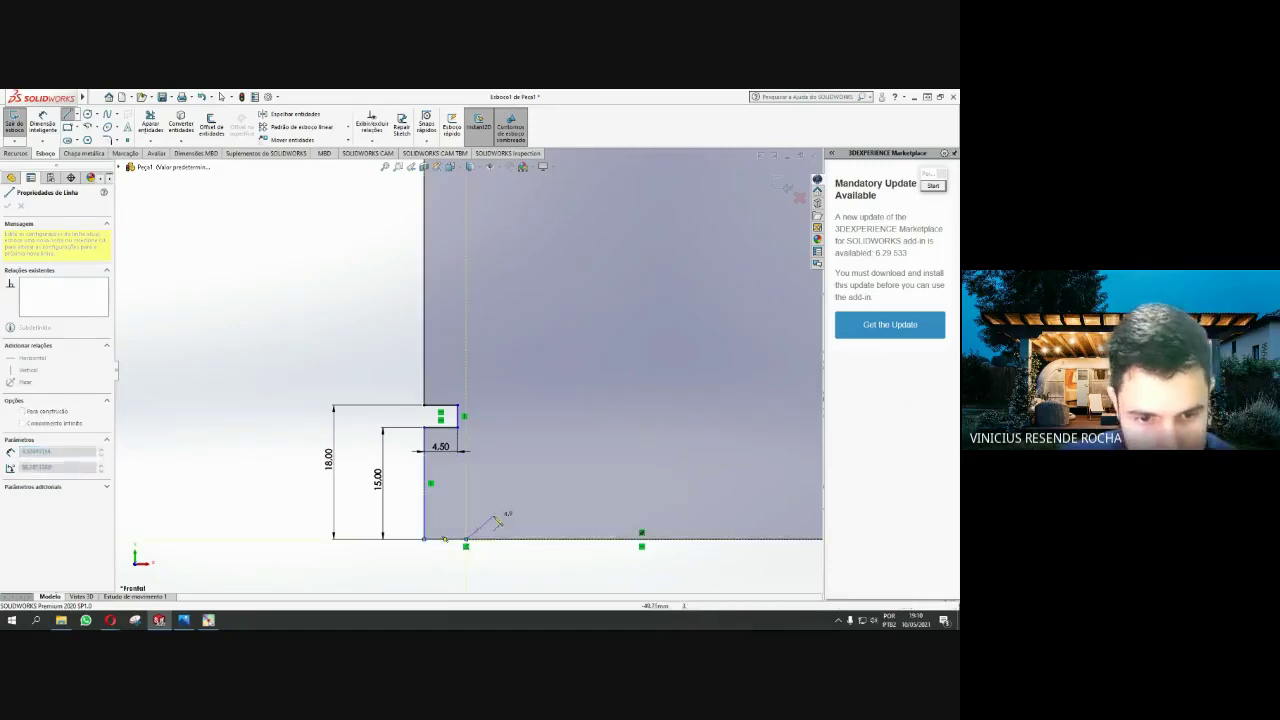
key("Escape")
Delete the long bottom line of the profile
left_click(503, 541)
key("Delete")
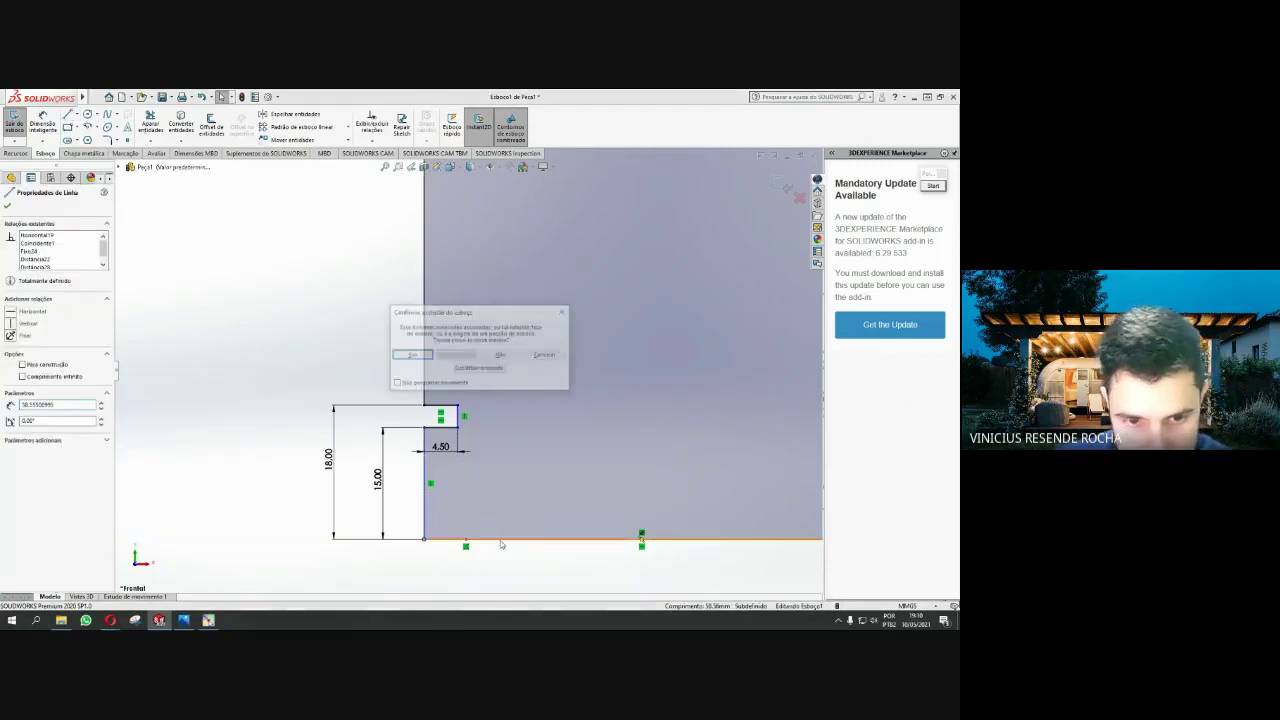
key("Return")
scroll(474, 489, "up", 2)
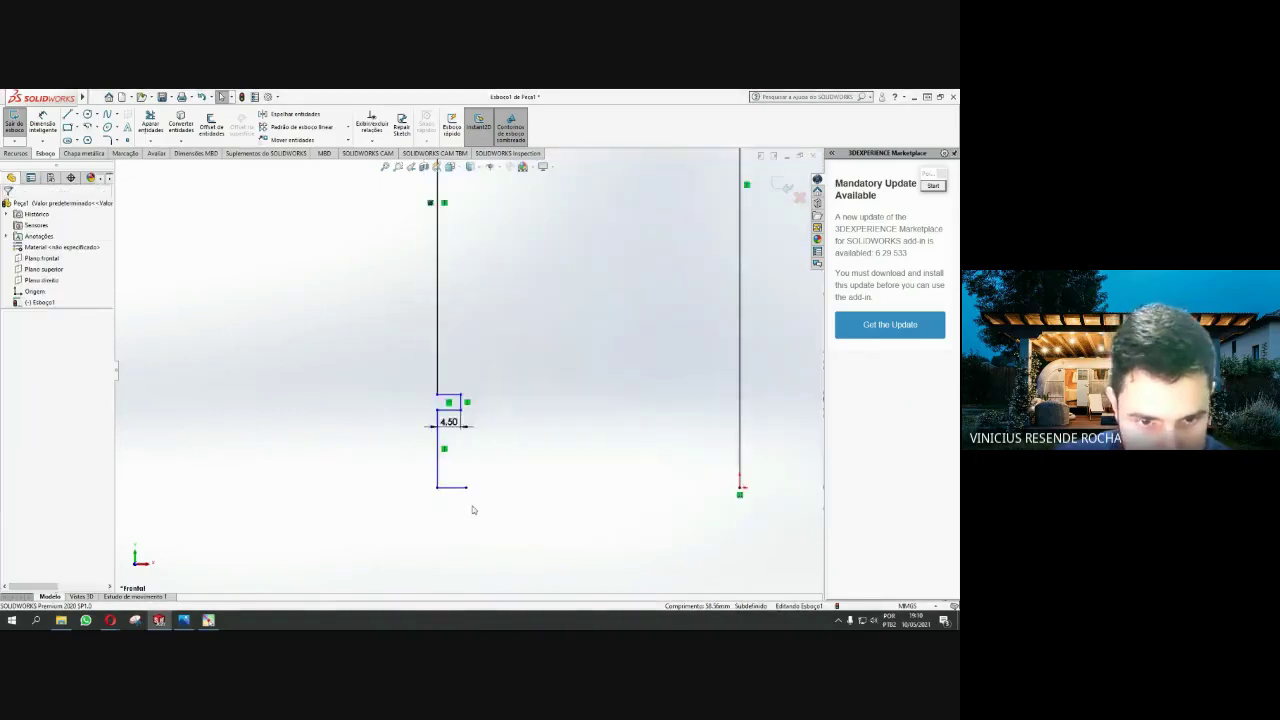
scroll(471, 507, "up", 2)
scroll(462, 450, "down", 1)
Start a line from the short bottom line's endpoint, then cancel it
left_click(456, 403)
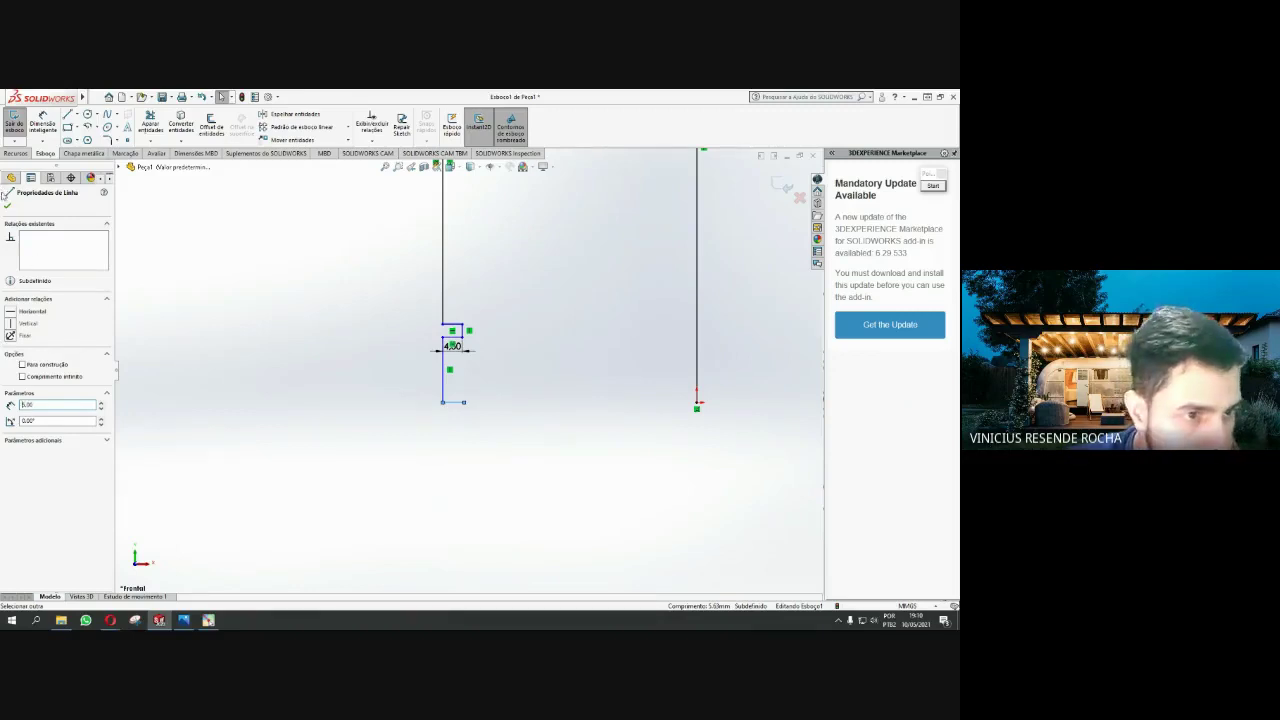
left_click(68, 114)
scroll(481, 382, "down", 2)
scroll(481, 382, "down", 2)
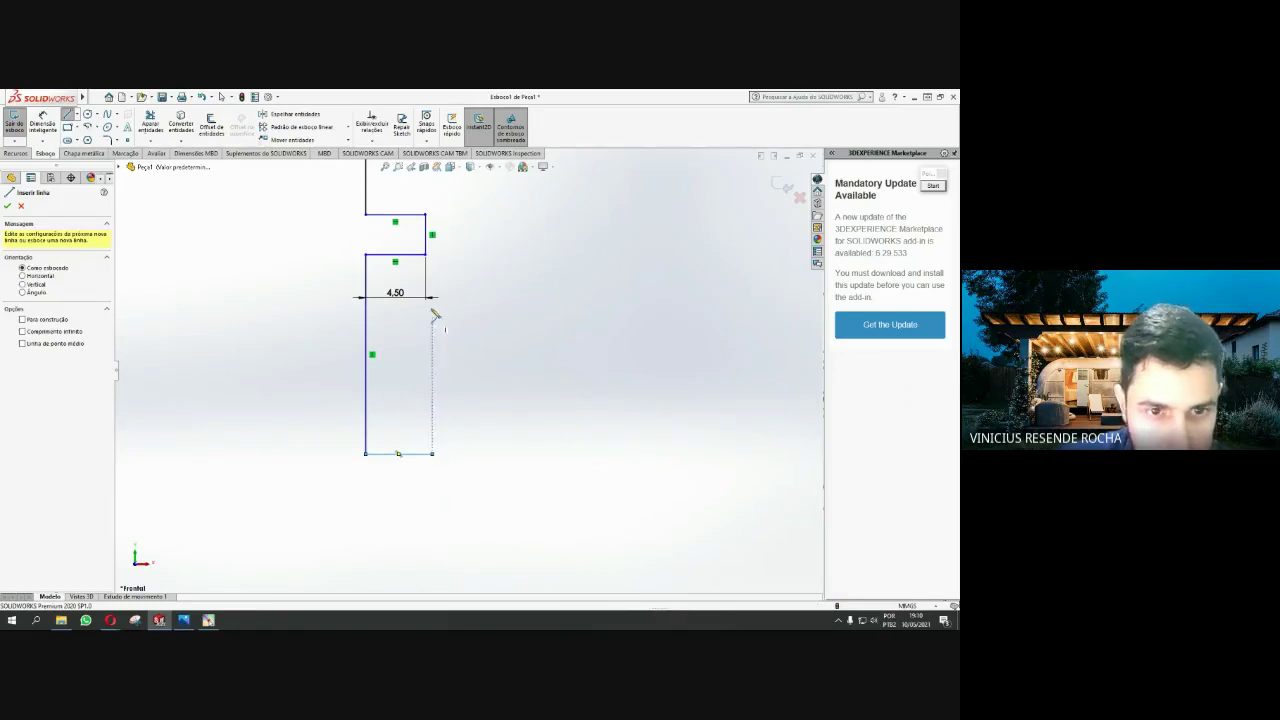
left_click(432, 454)
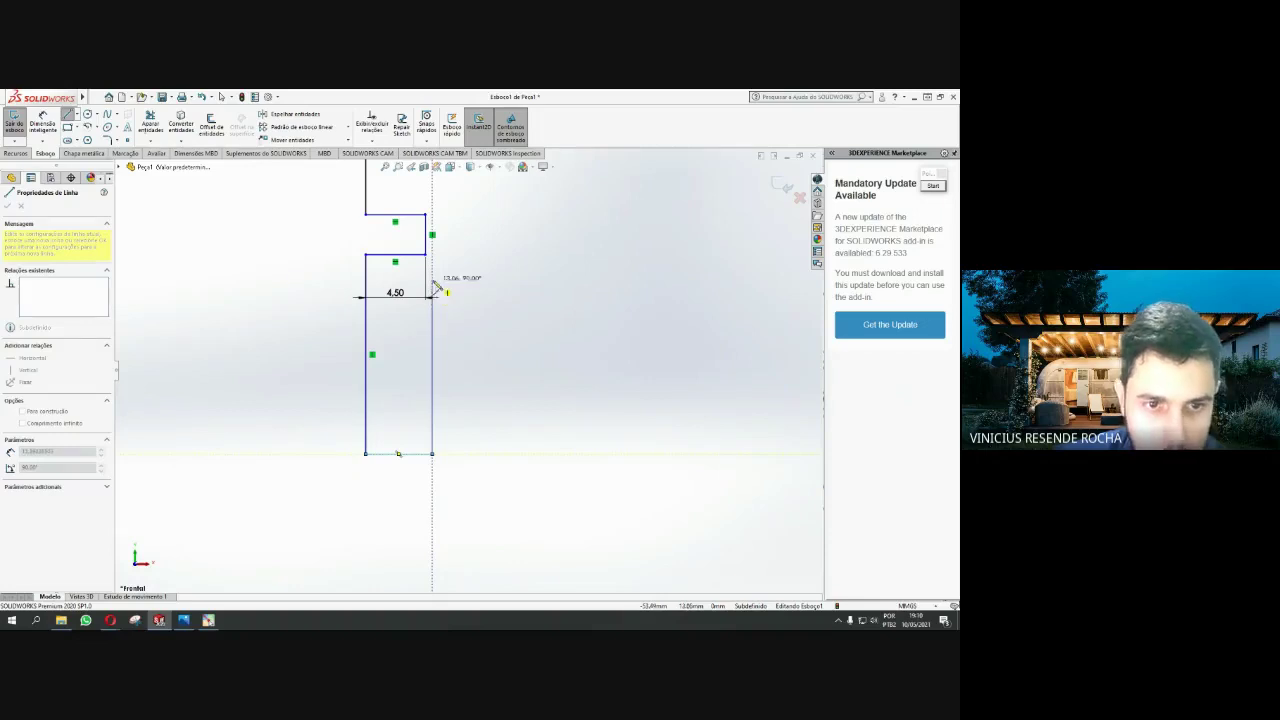
key("Escape")
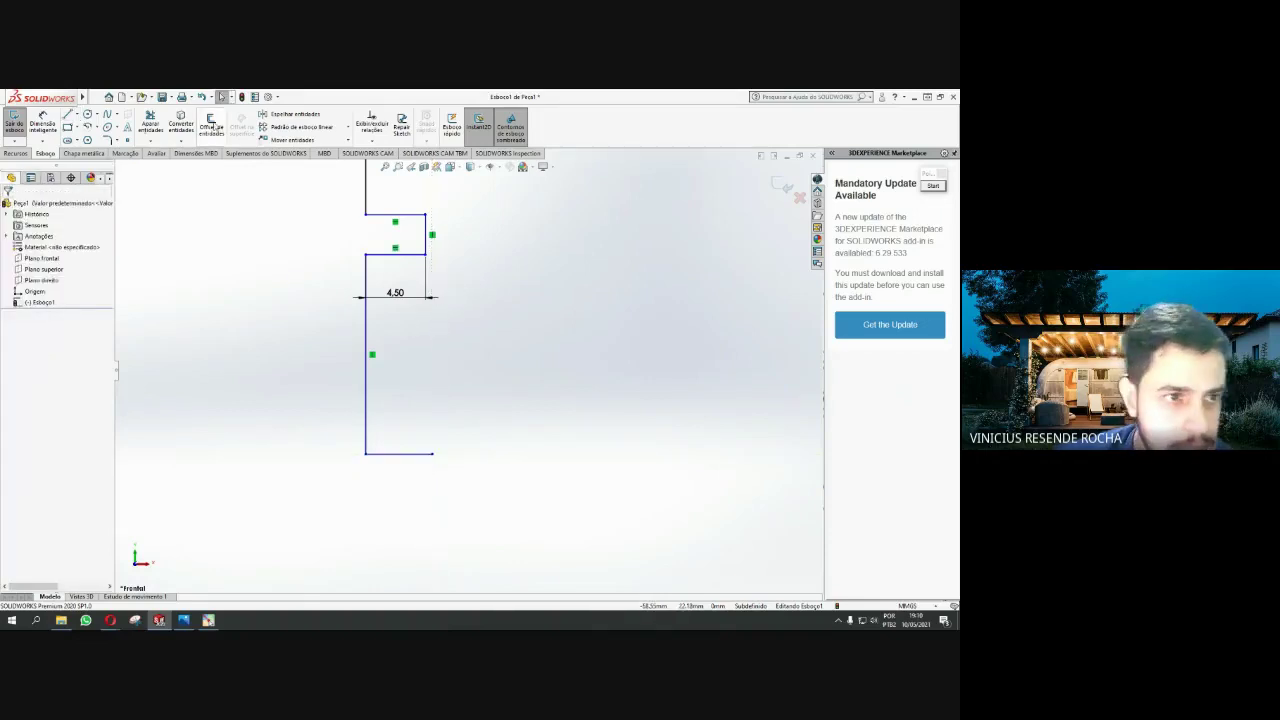
Draw a vertical line down from the groove's top-right corner and move the 4.50 dimension above it
left_click(67, 115)
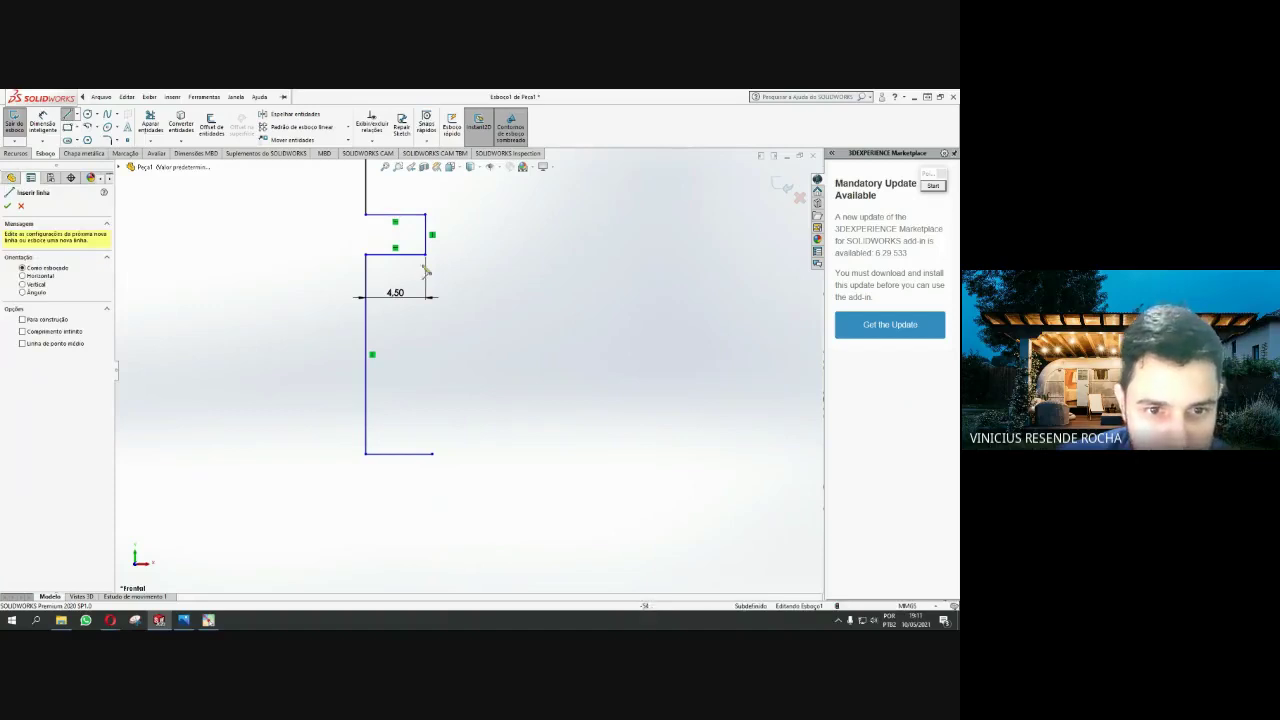
scroll(386, 286, "down", 3)
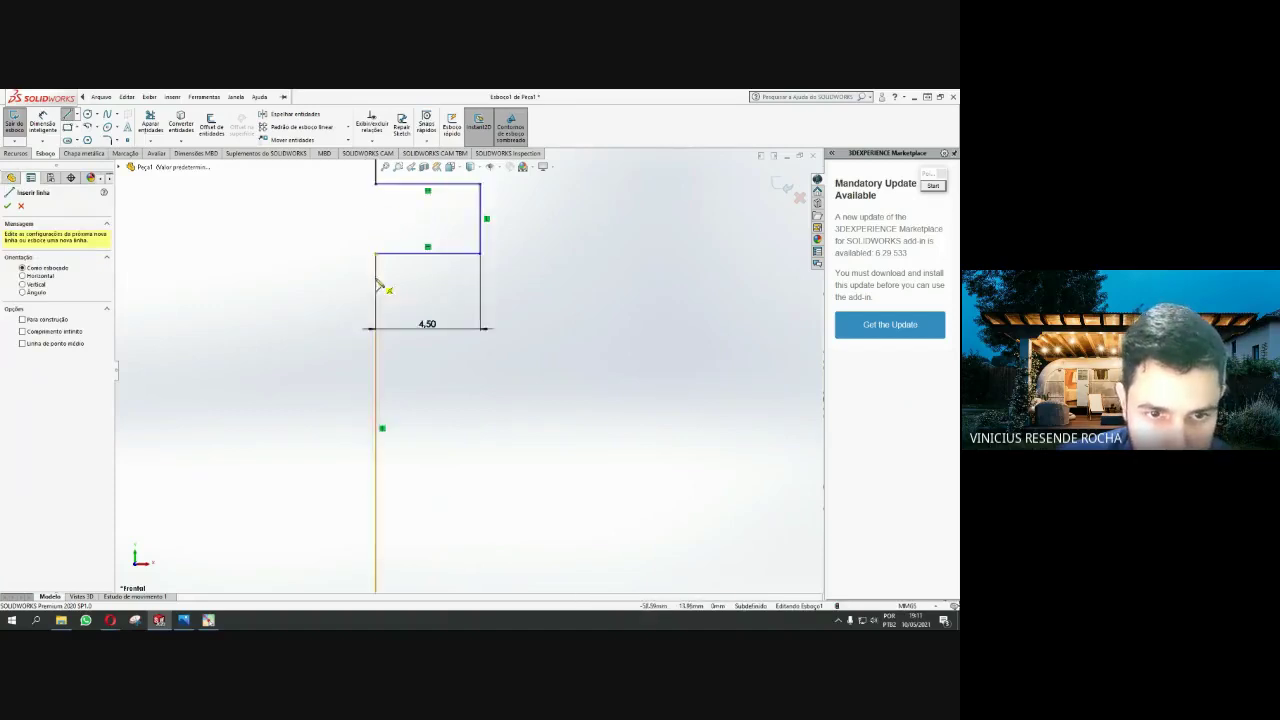
scroll(386, 286, "down", 1)
left_click(538, 254)
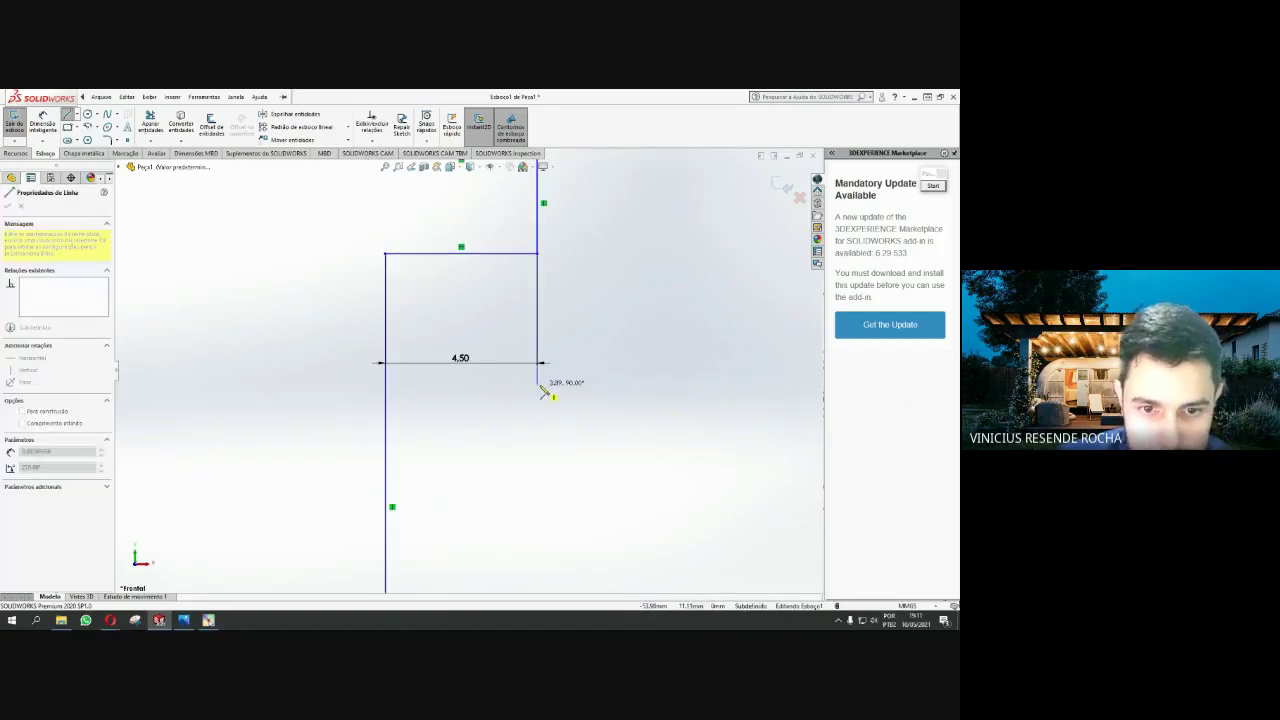
left_click(538, 419)
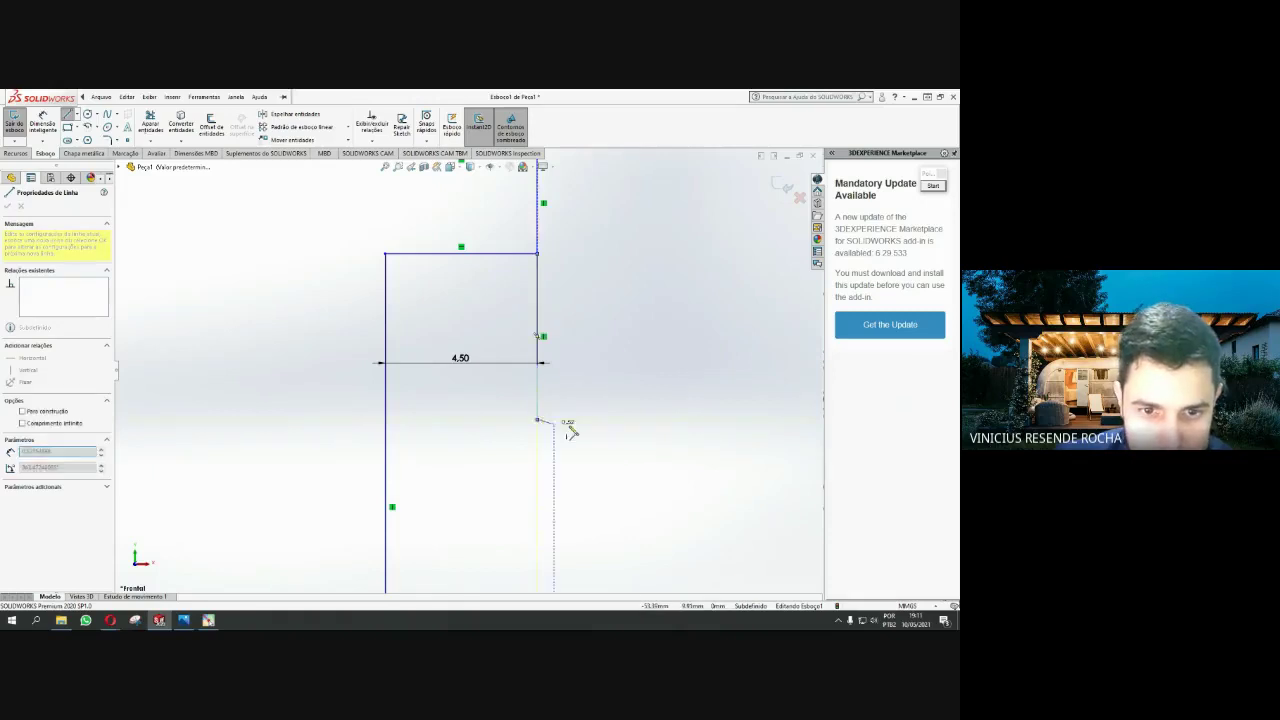
key("Escape")
key("Escape")
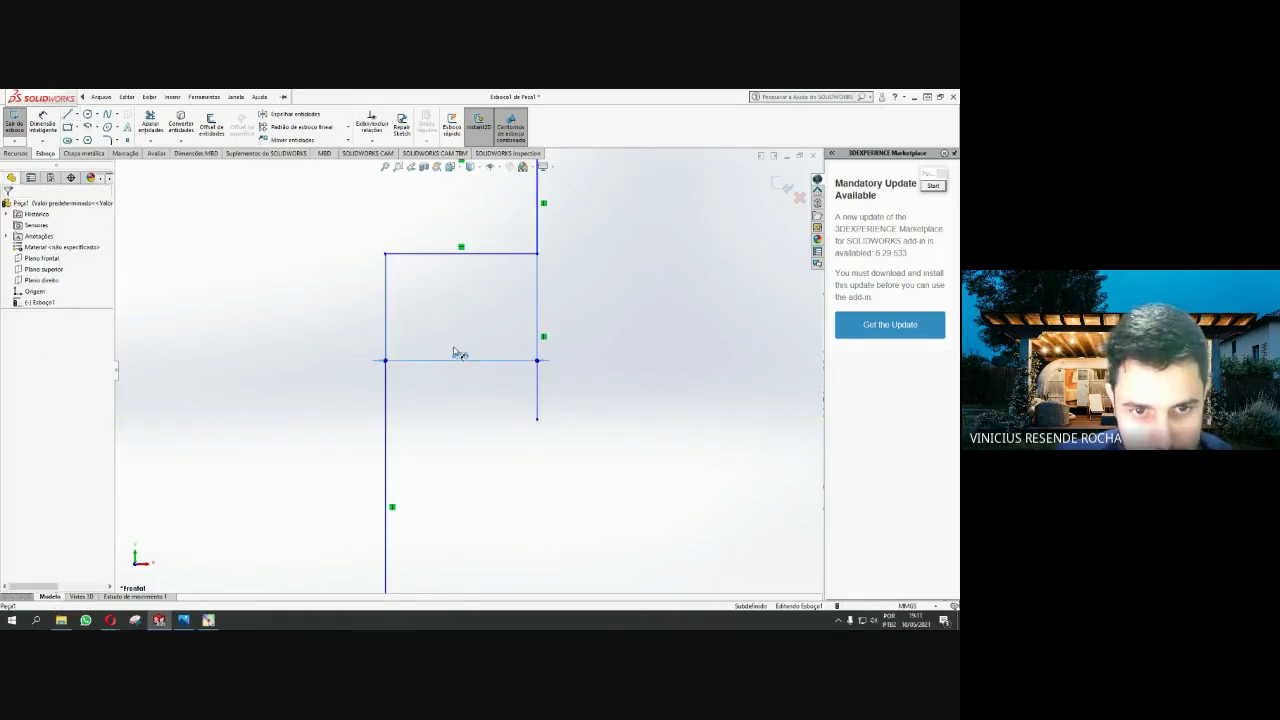
left_click(461, 228)
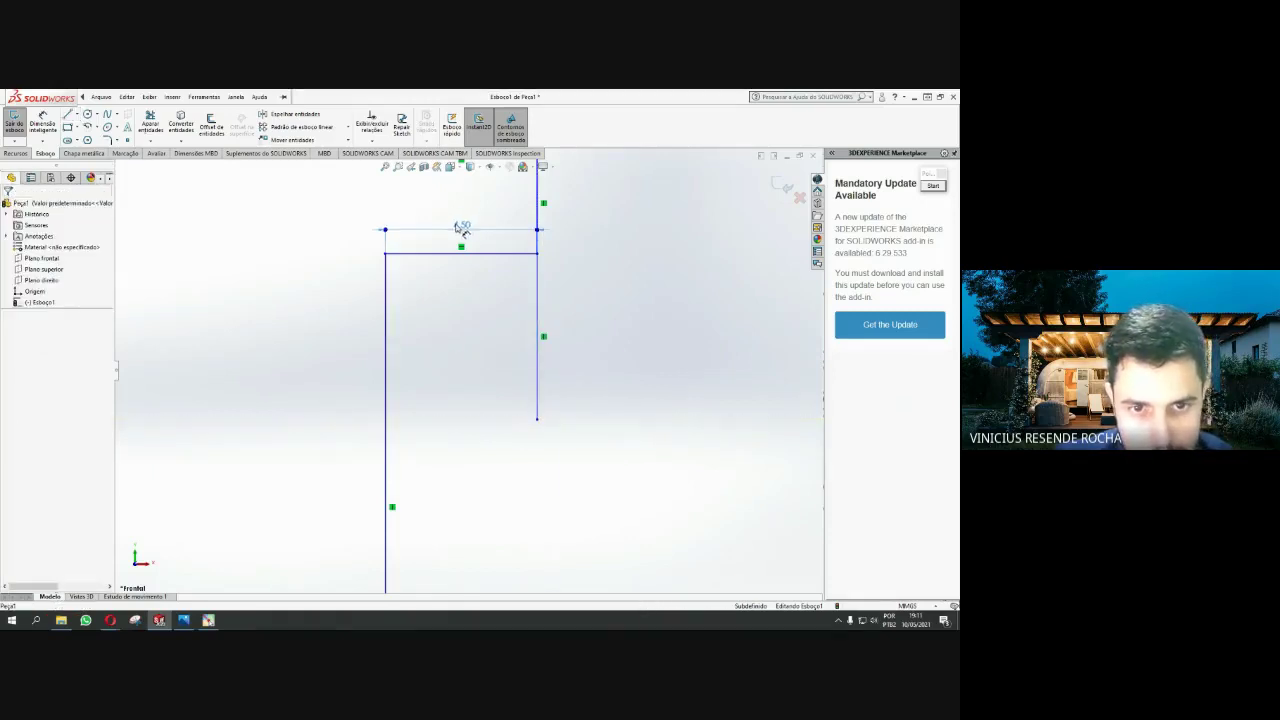
Select the new 5 mm vertical line, then start a sloped line at the profile's bottom-right corner
left_click(537, 327)
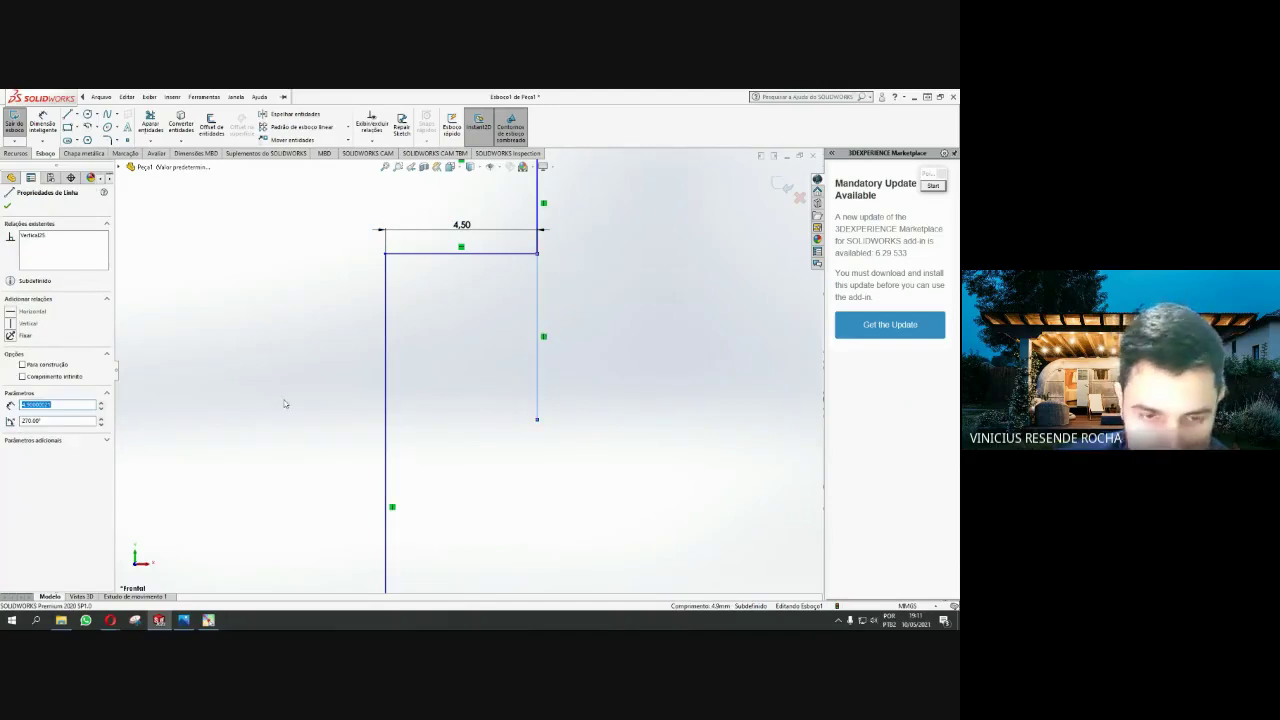
scroll(468, 370, "up", 3)
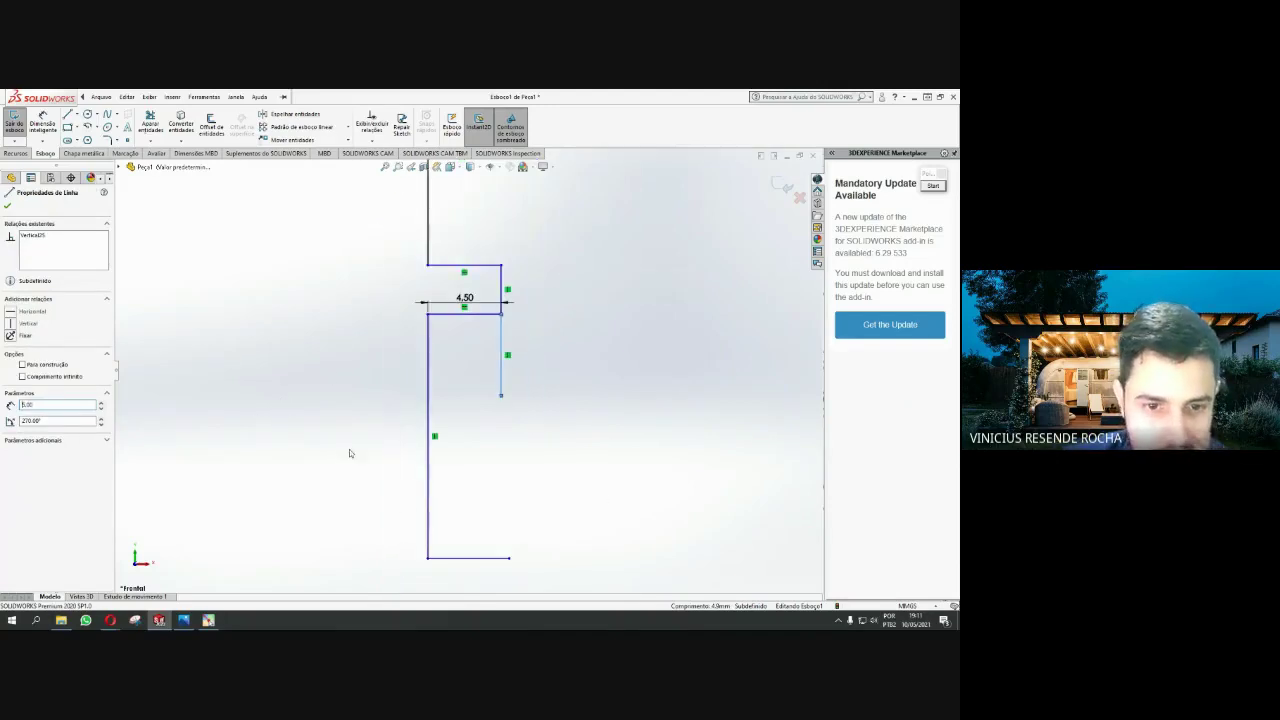
left_click(101, 97)
key("Escape")
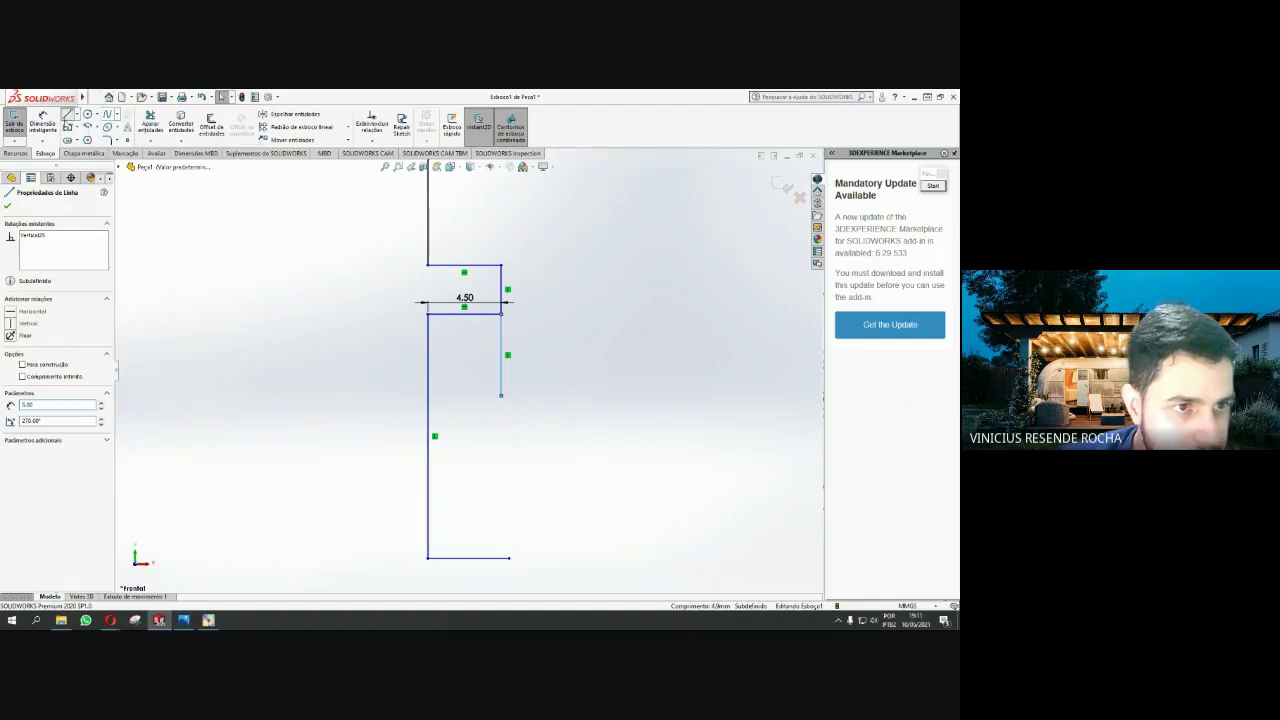
key("l")
left_click(508, 558)
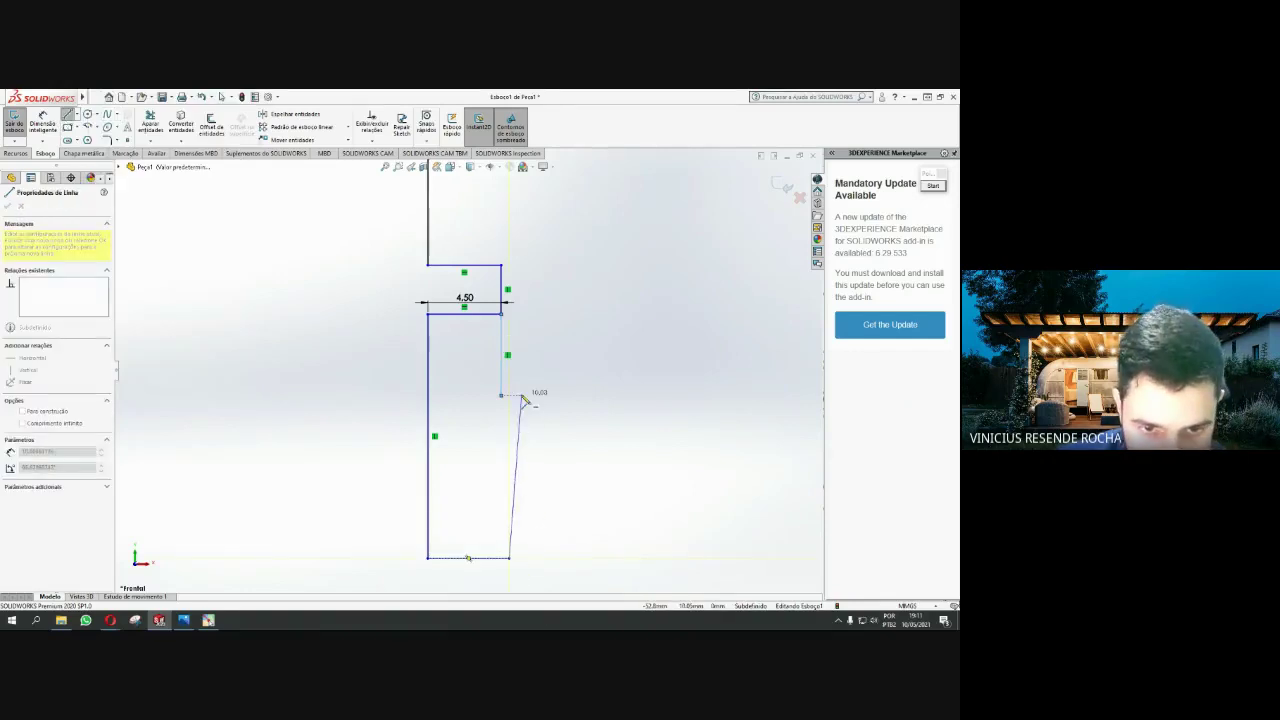
Draw a vertical line from the bottom-right corner and a 4 mm horizontal step, then start the outer wall
left_click(508, 396)
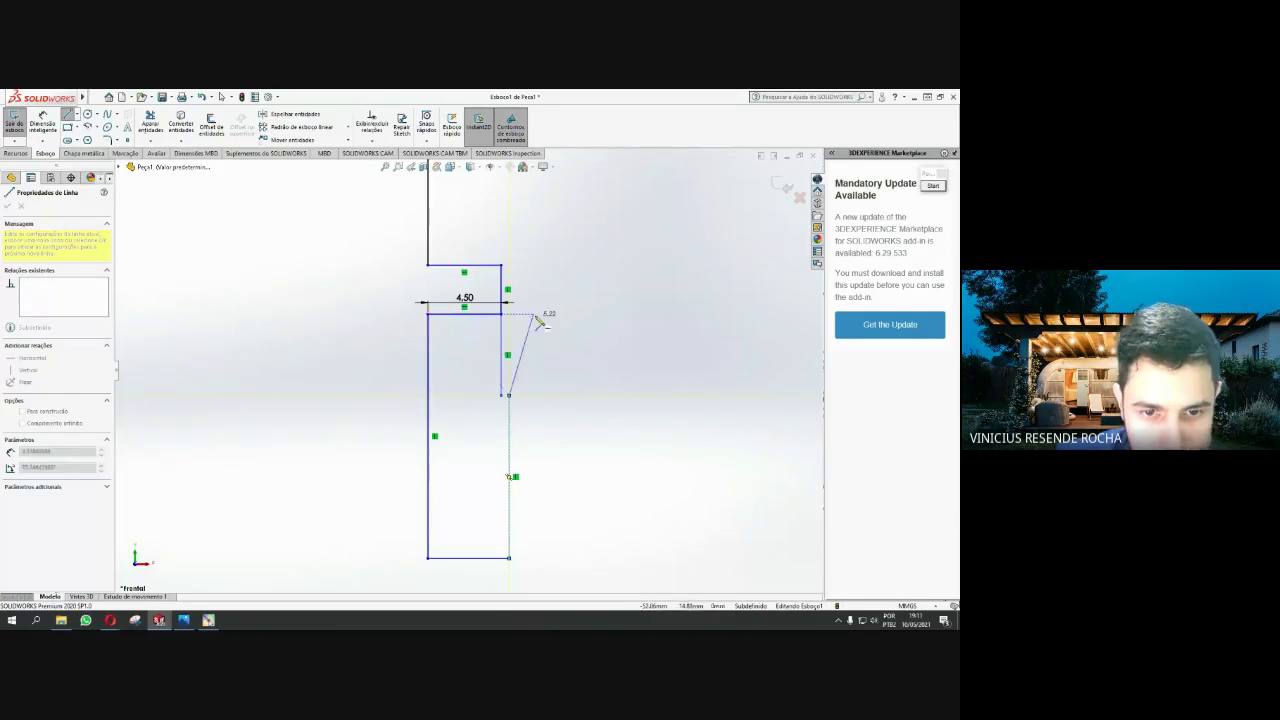
left_click(590, 396)
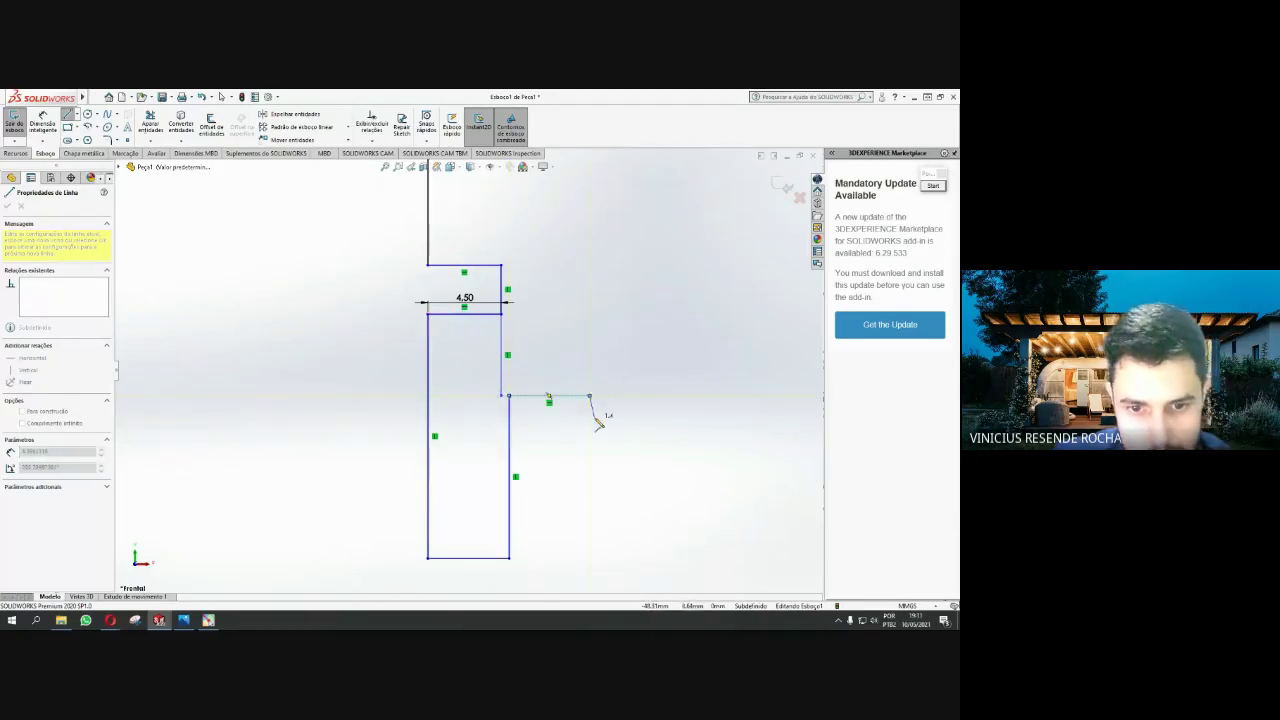
key("Escape")
left_click(569, 400)
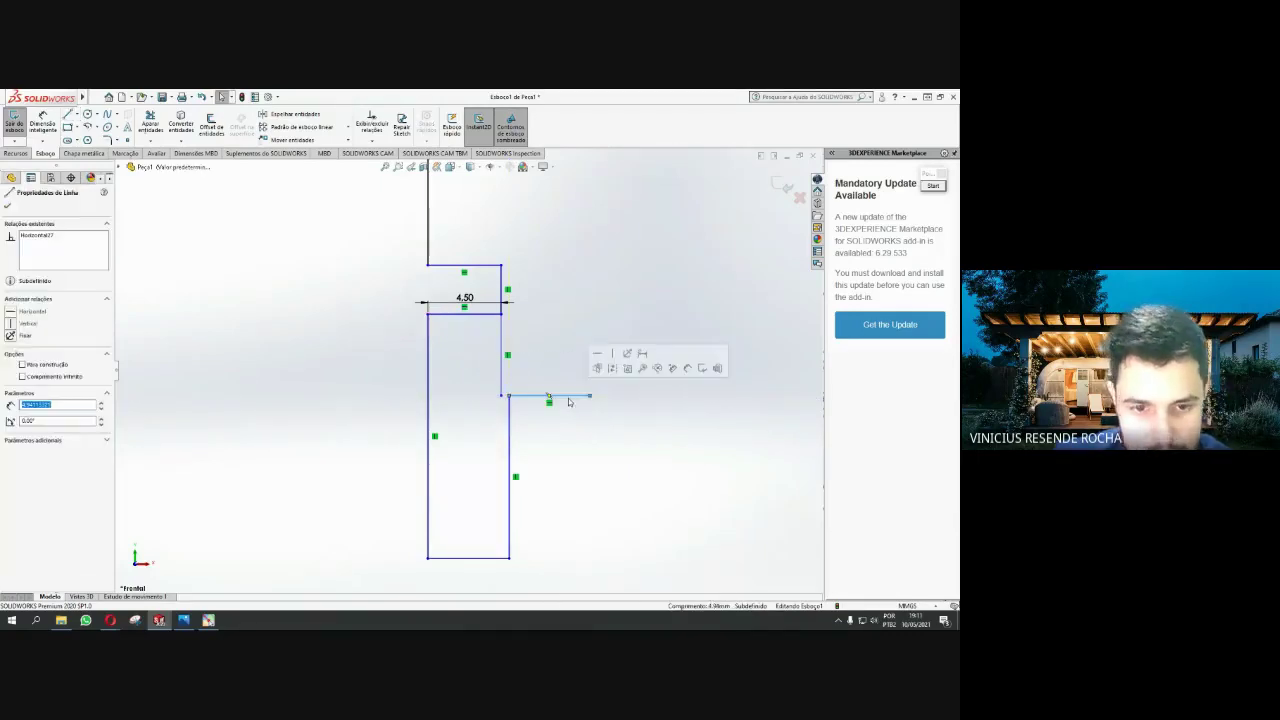
type("4")
key("Return")
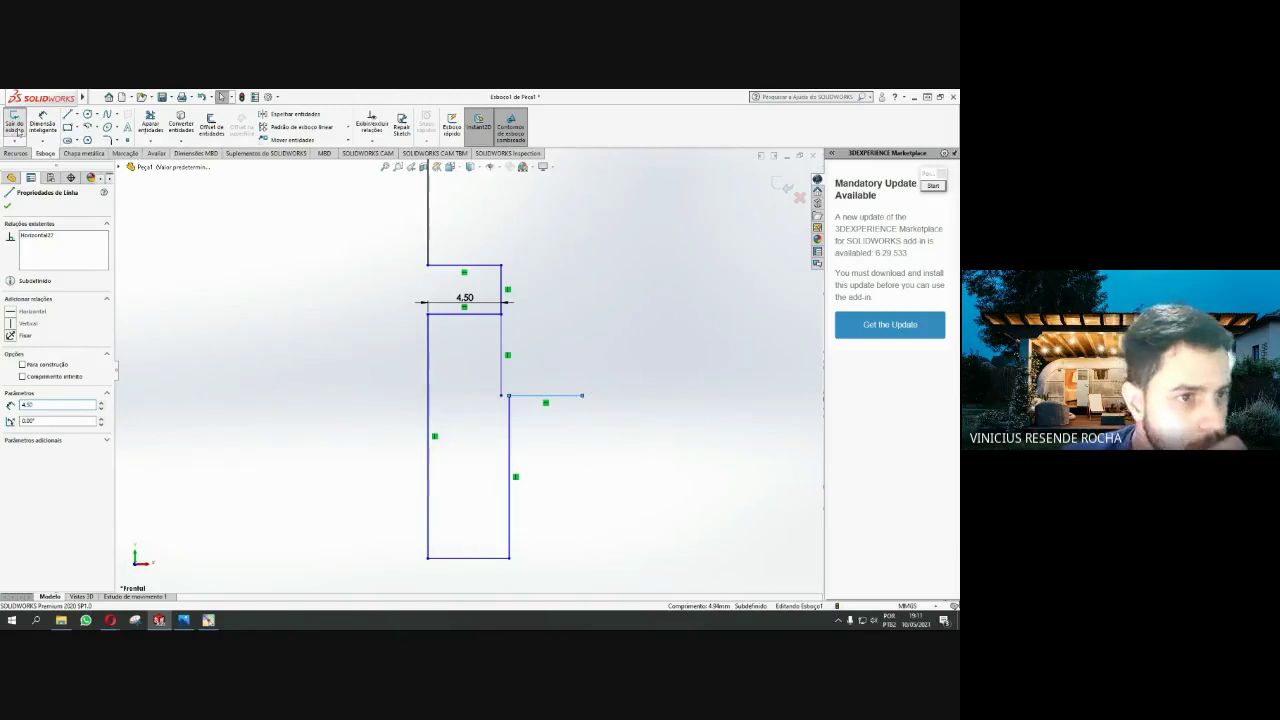
left_click(68, 114)
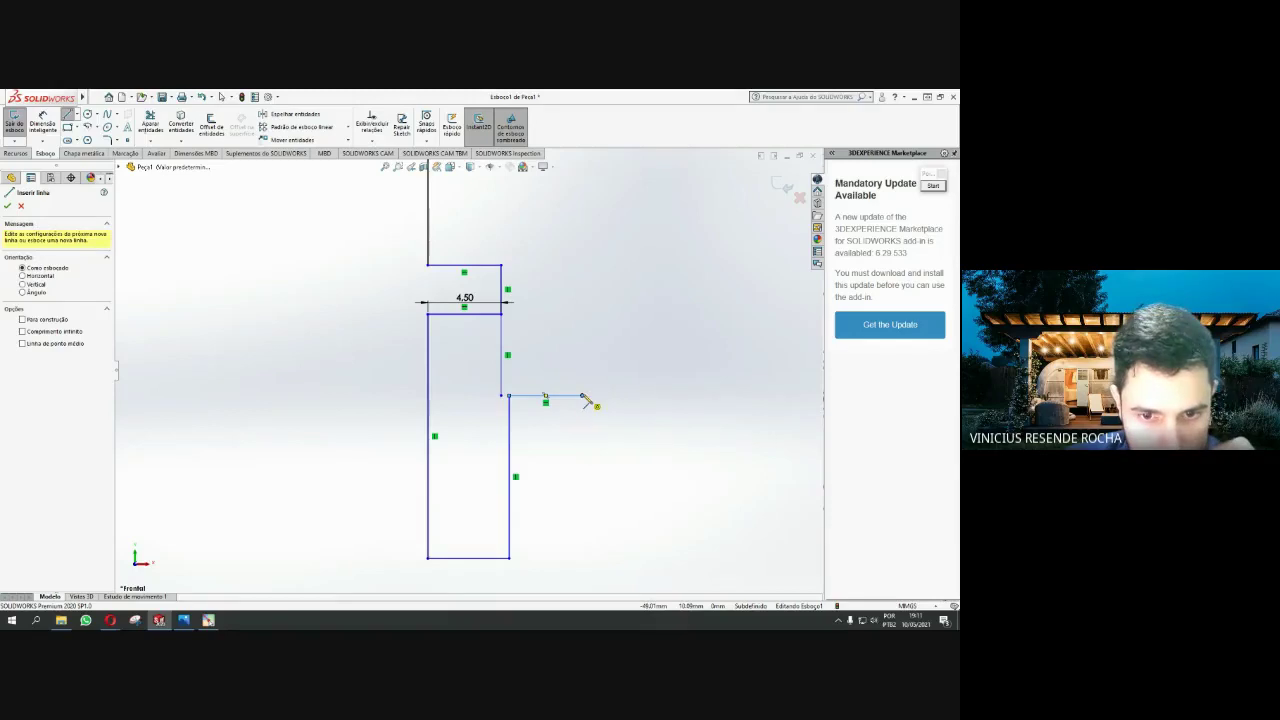
left_click(582, 396)
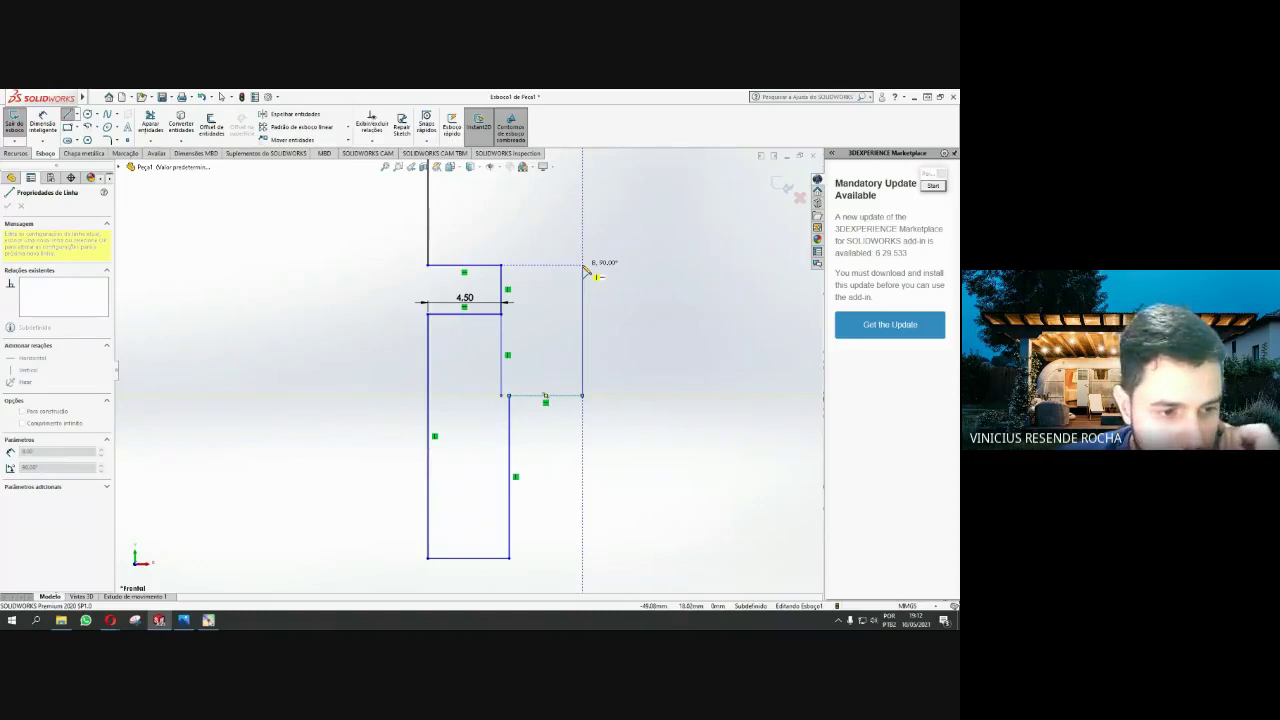
End the tall outer wall near the top and set its length to 13 mm
left_click(582, 176)
key("Escape")
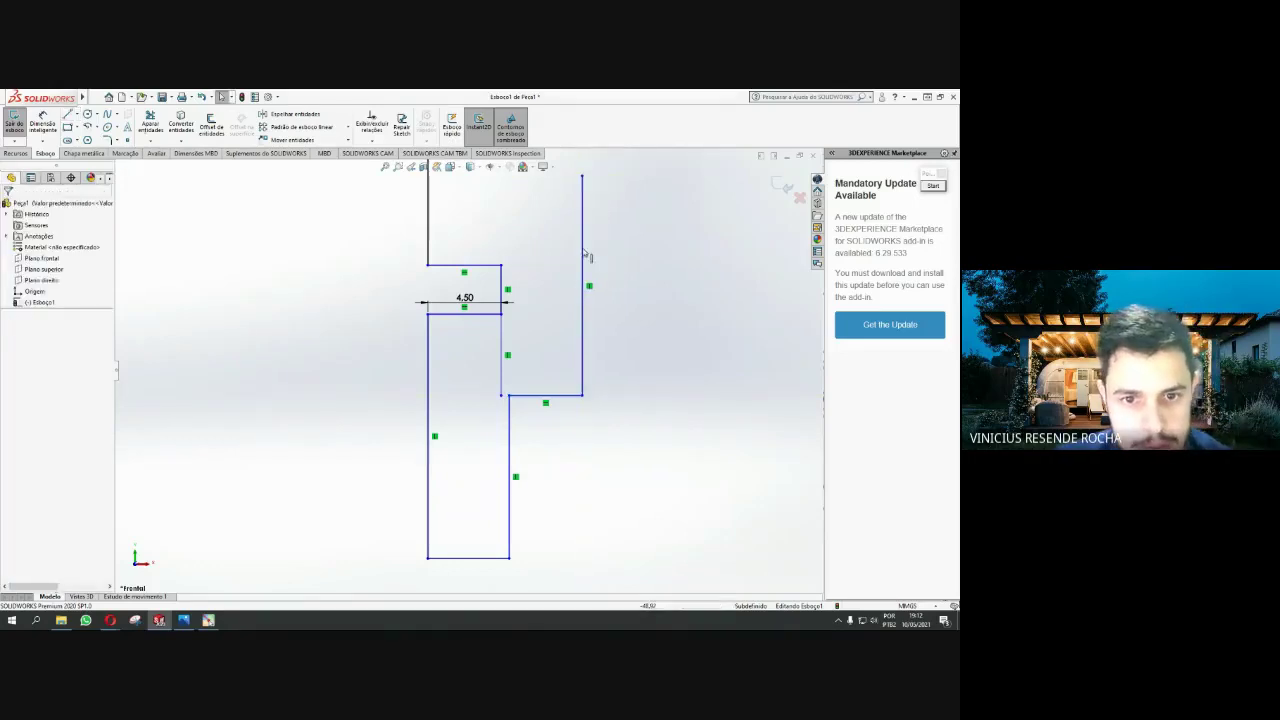
left_click(582, 257)
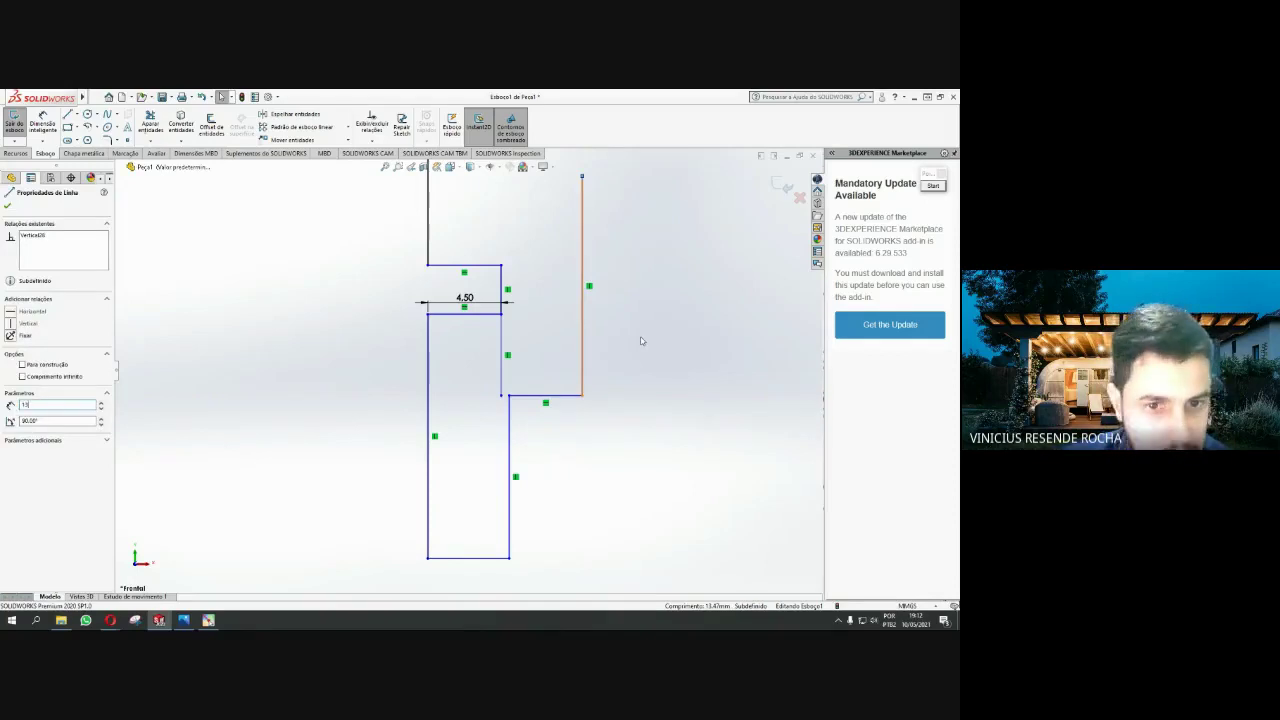
scroll(467, 370, "down", 2)
scroll(467, 370, "down", 3)
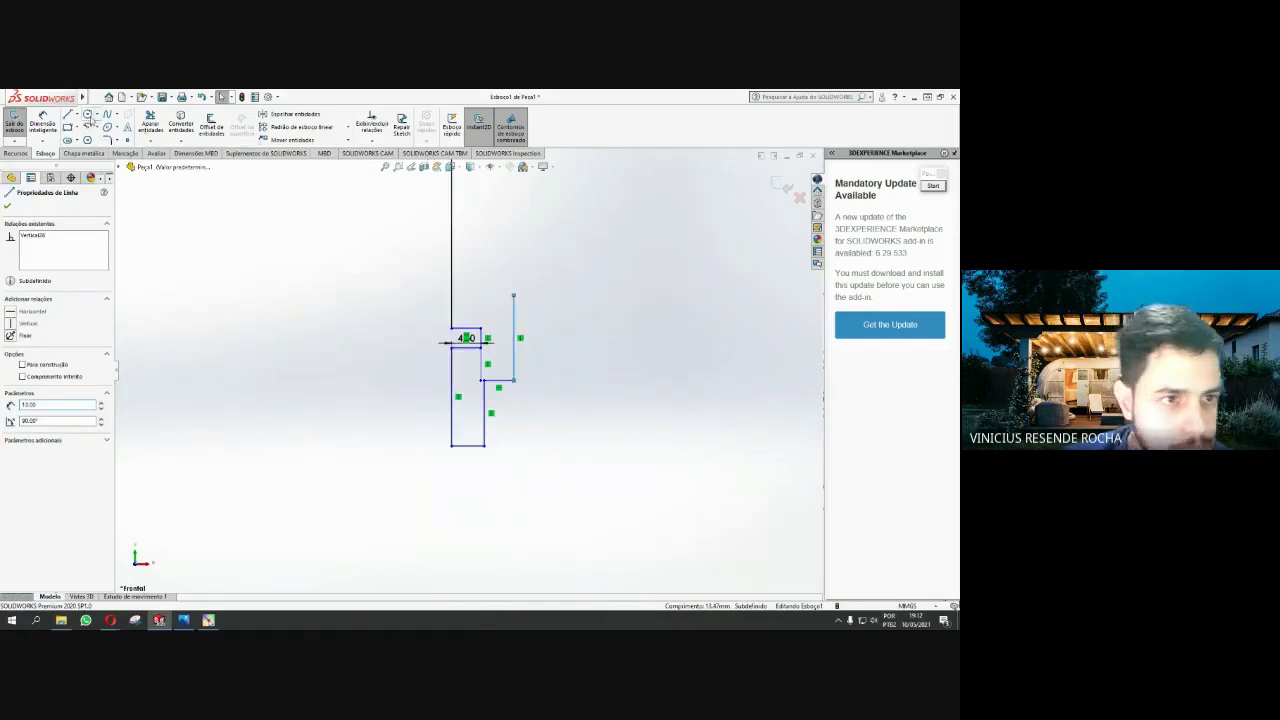
Start a new line from the wall's top end, checking the piston reference drawing
left_click(67, 115)
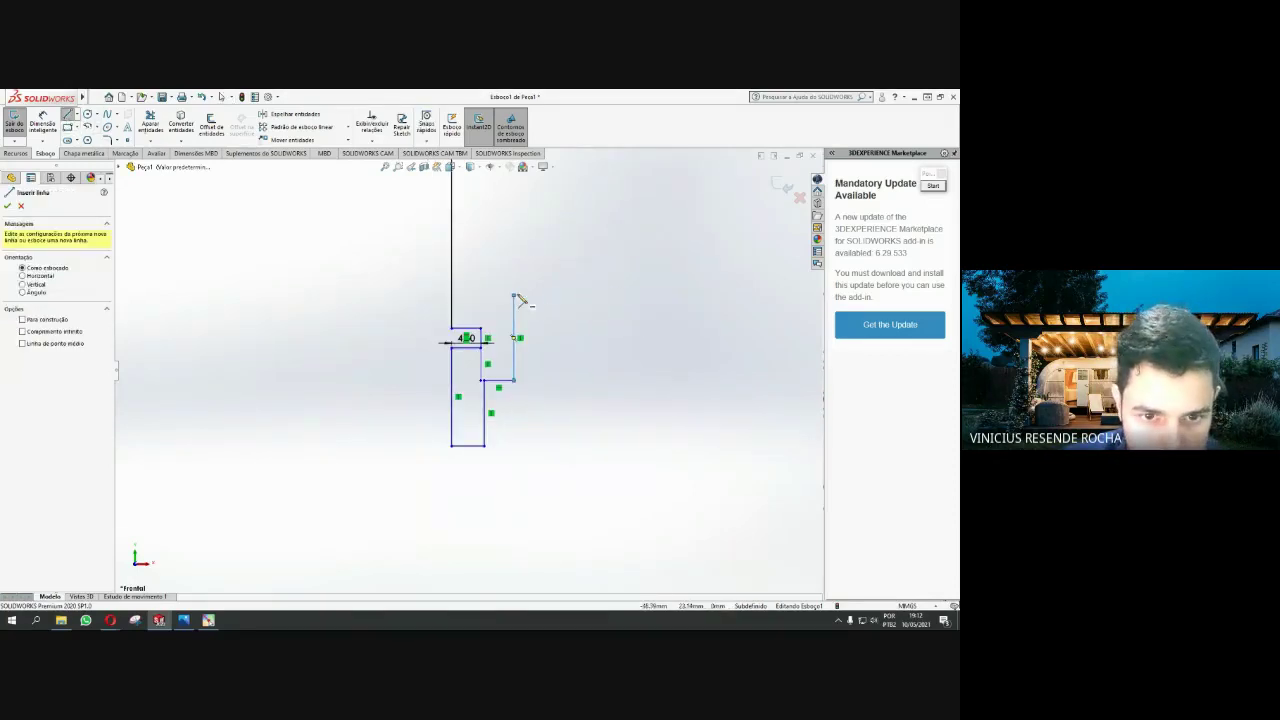
left_click(513, 296)
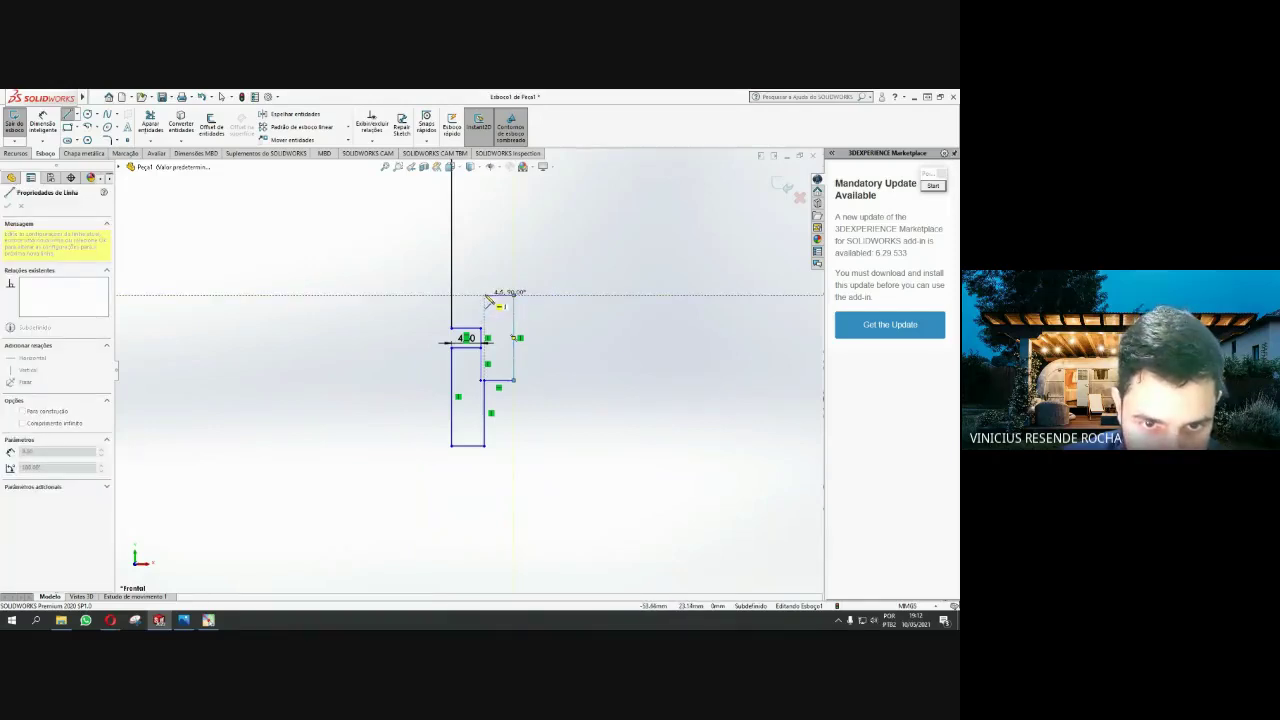
scroll(485, 243, "down", 1)
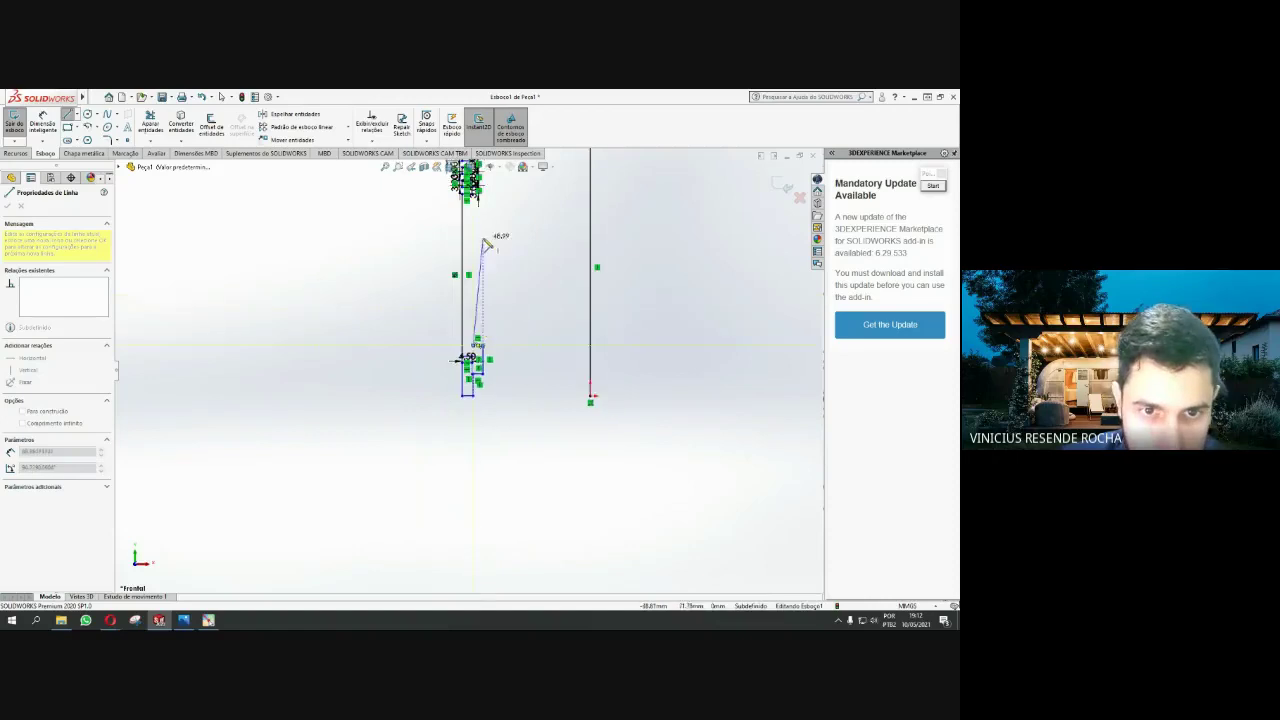
scroll(485, 243, "down", 1)
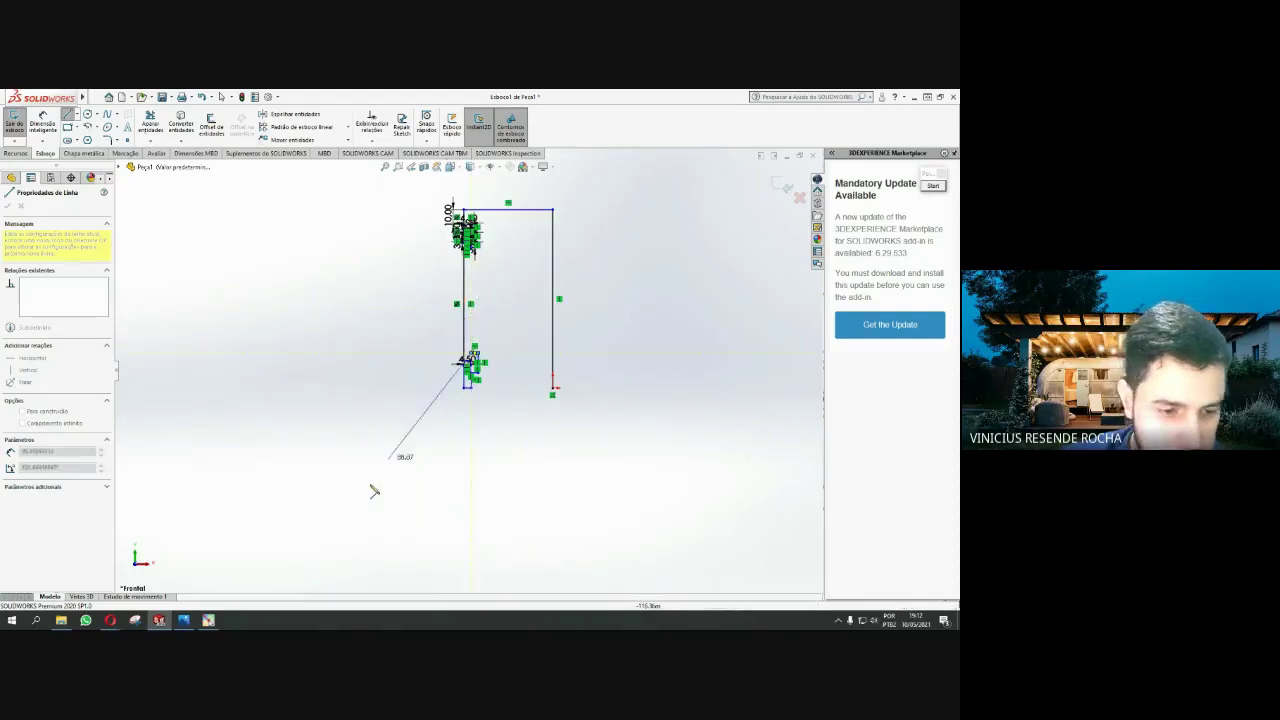
left_click(184, 620)
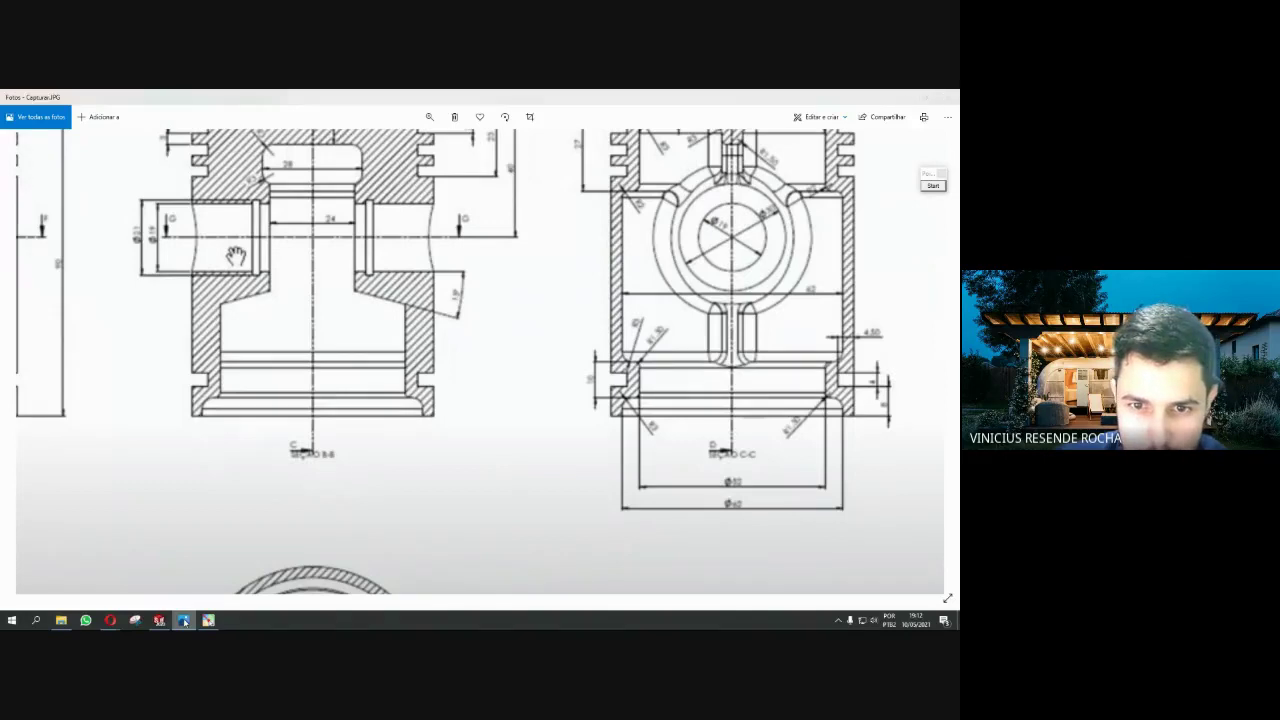
left_click(184, 621)
scroll(420, 323, "down", 3)
scroll(614, 220, "down", 2)
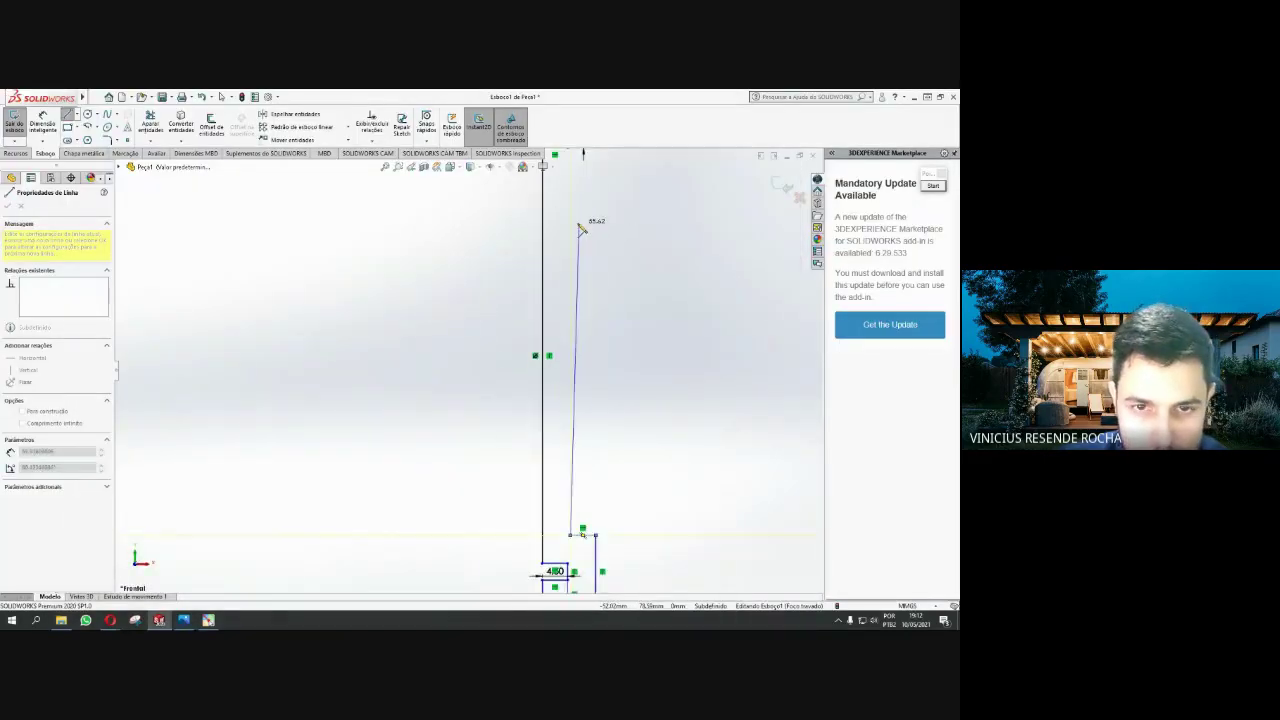
Cancel the unfinished line and draw a short vertical line down from the groove's lower-right corner
scroll(560, 223, "down", 2)
scroll(531, 251, "down", 2)
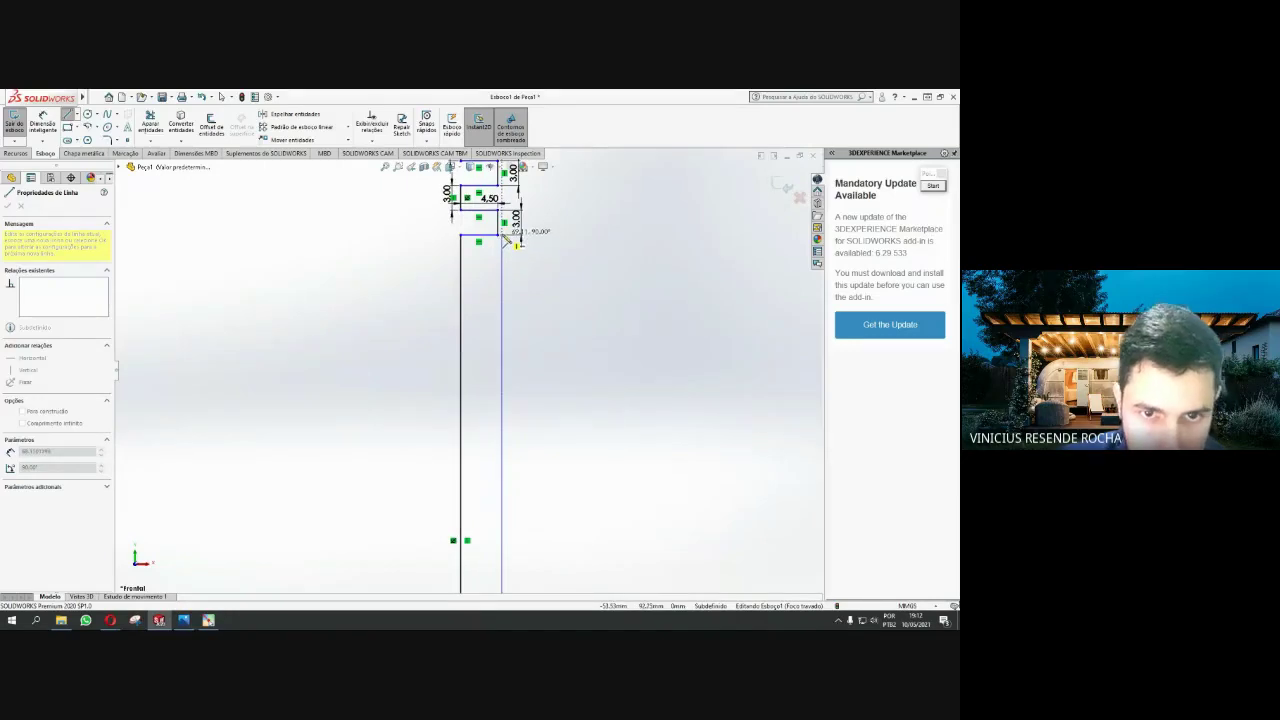
key("Escape")
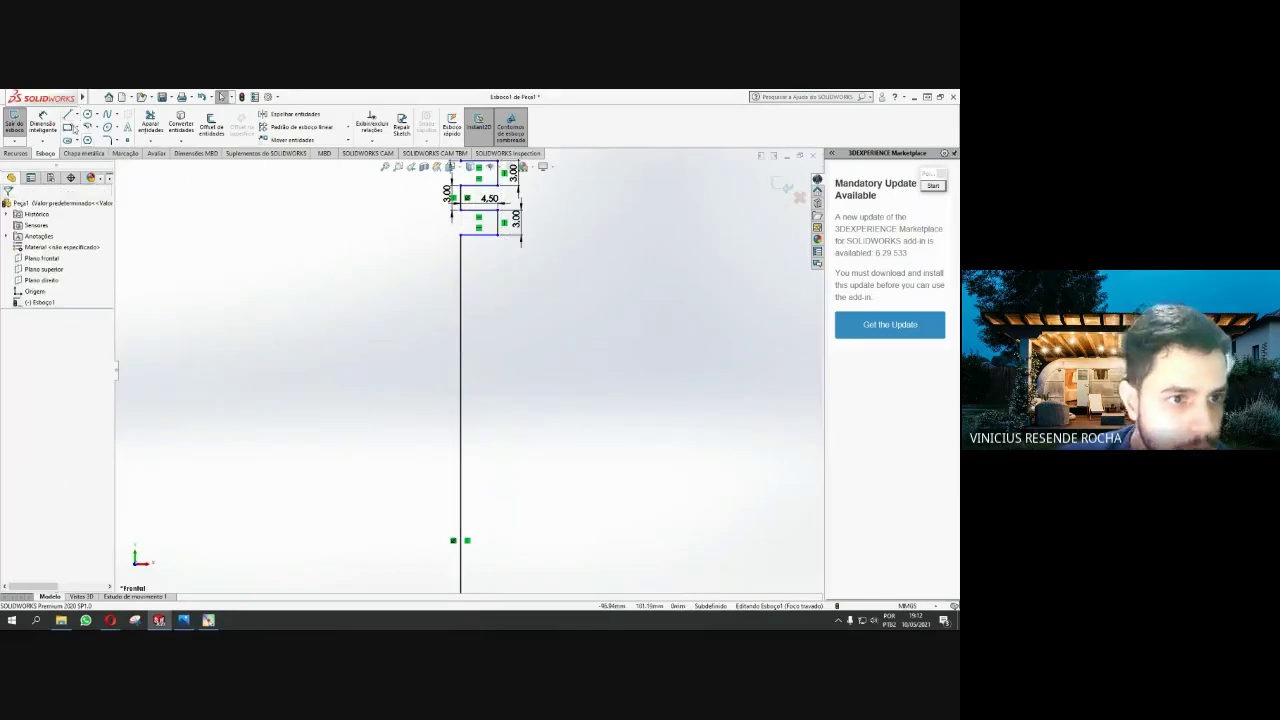
left_click(67, 115)
scroll(549, 296, "down", 1)
scroll(549, 296, "down", 1)
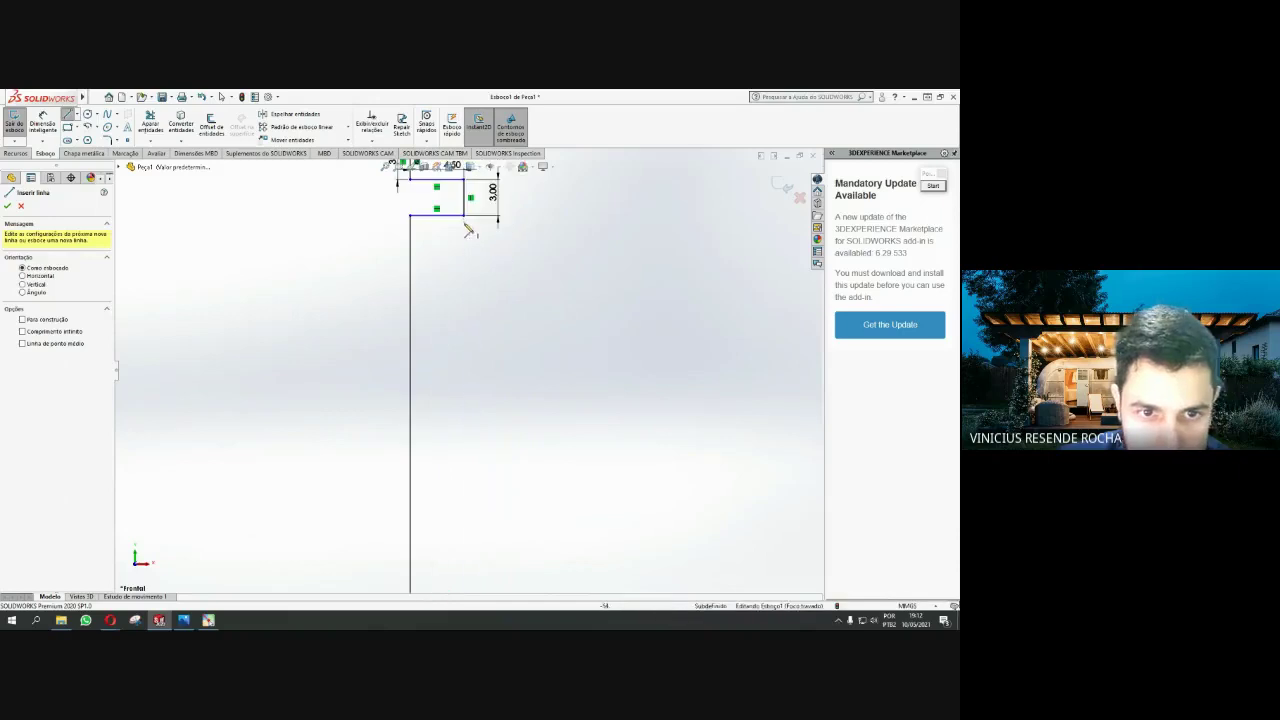
left_click(463, 216)
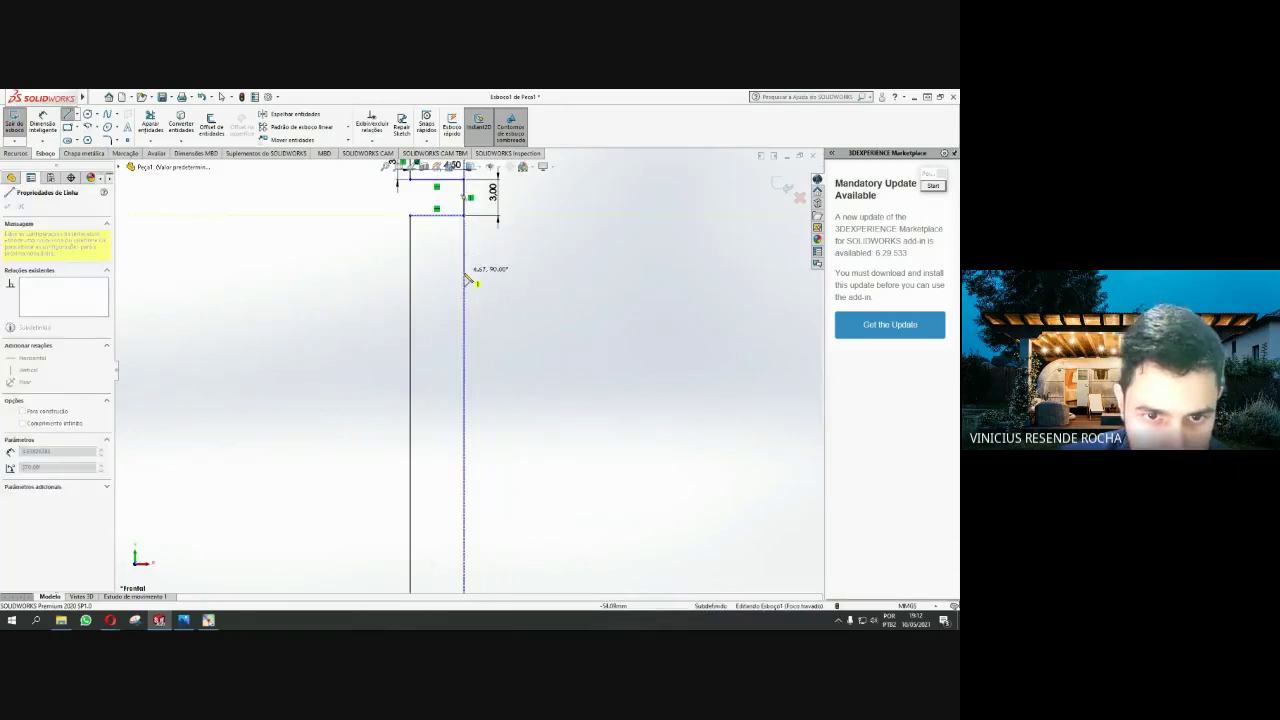
left_click(464, 272)
Set the short vertical line's length to 5 mm and close its properties
key("Escape")
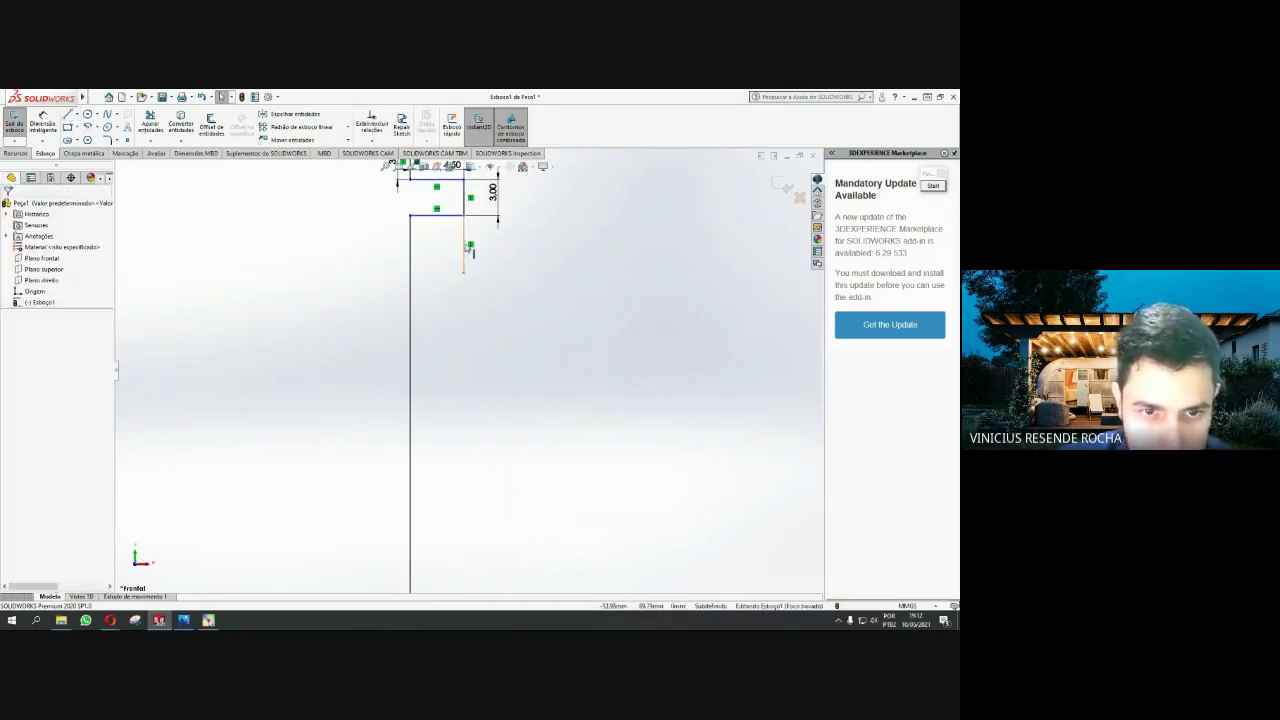
left_click(465, 250)
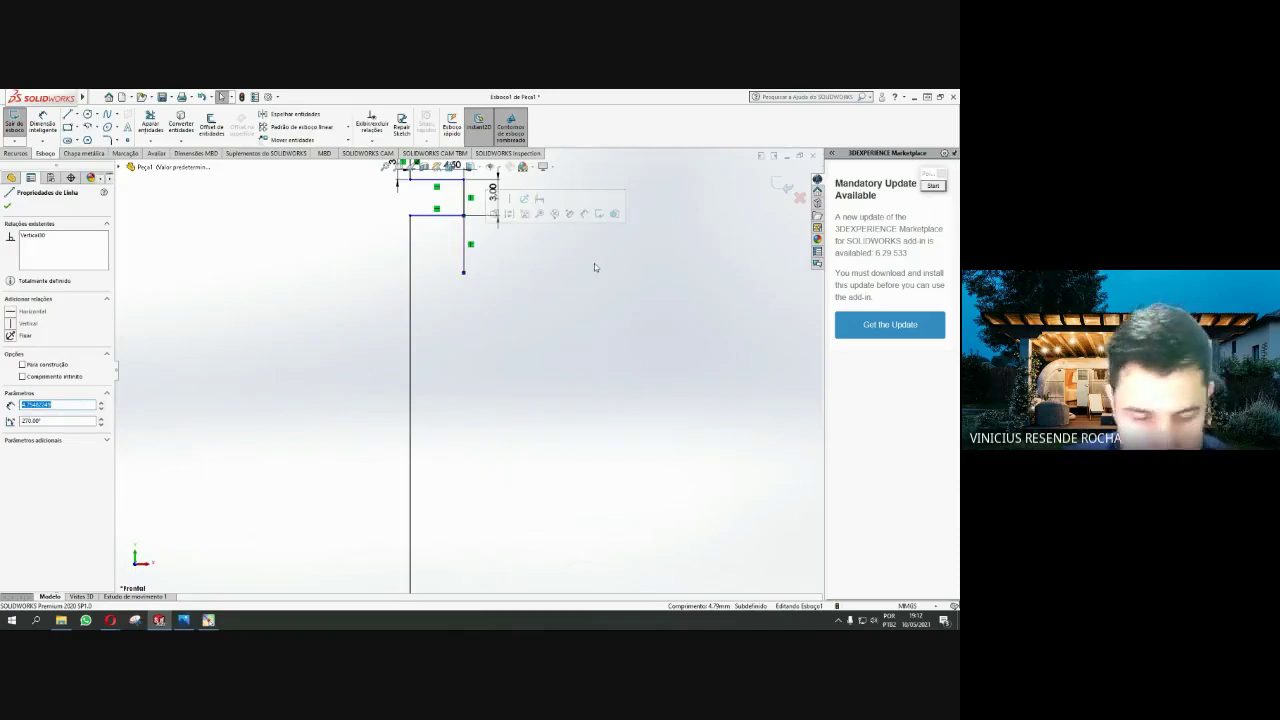
type("5")
key("Return")
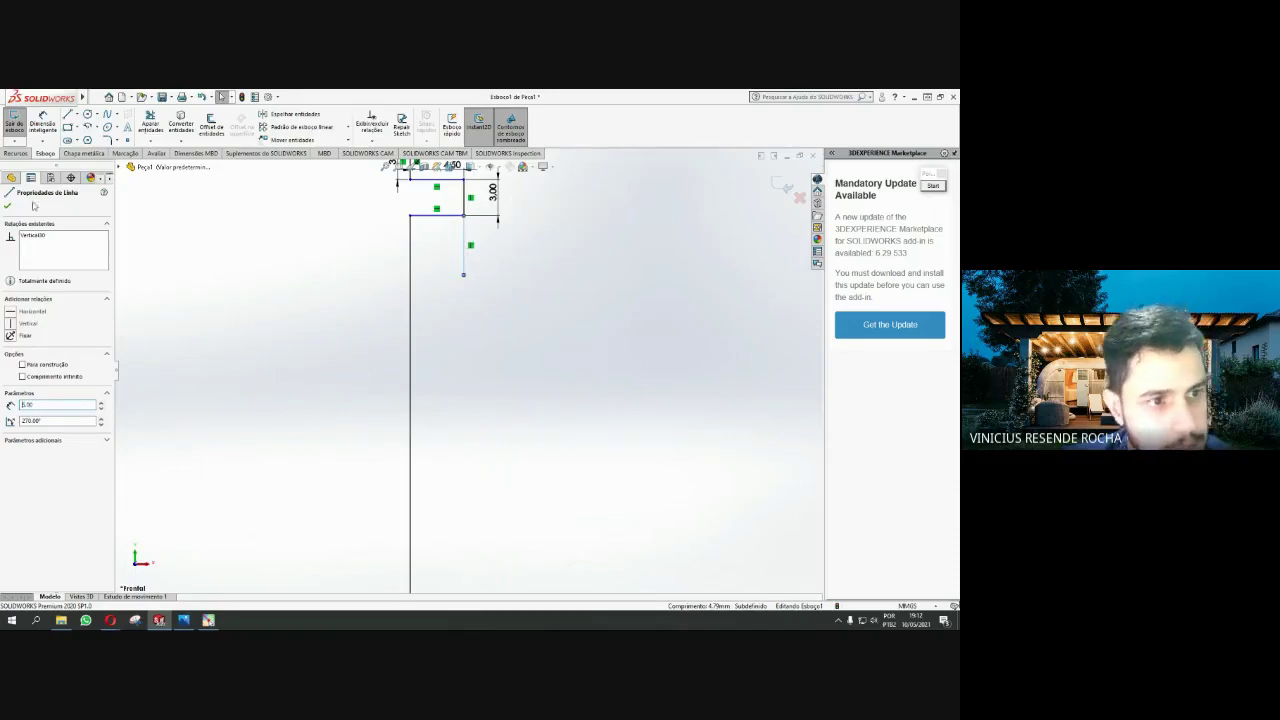
left_click(8, 207)
scroll(536, 292, "up", 3)
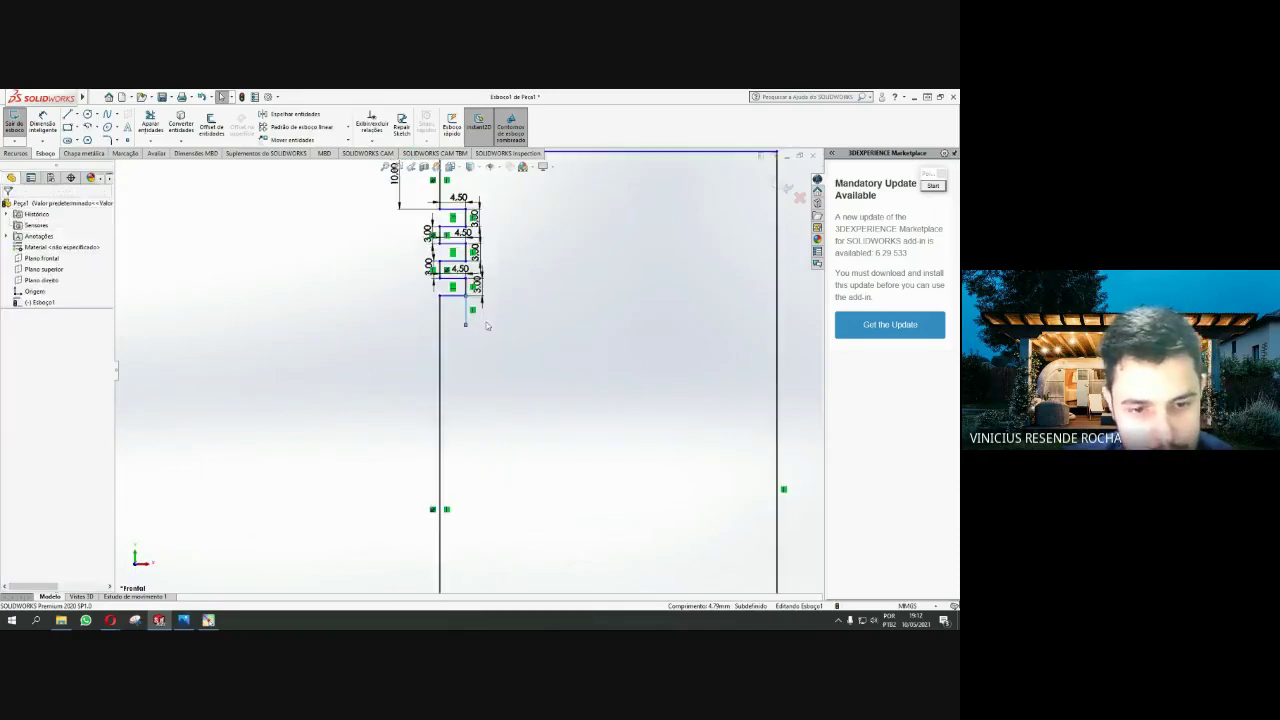
left_click(67, 114)
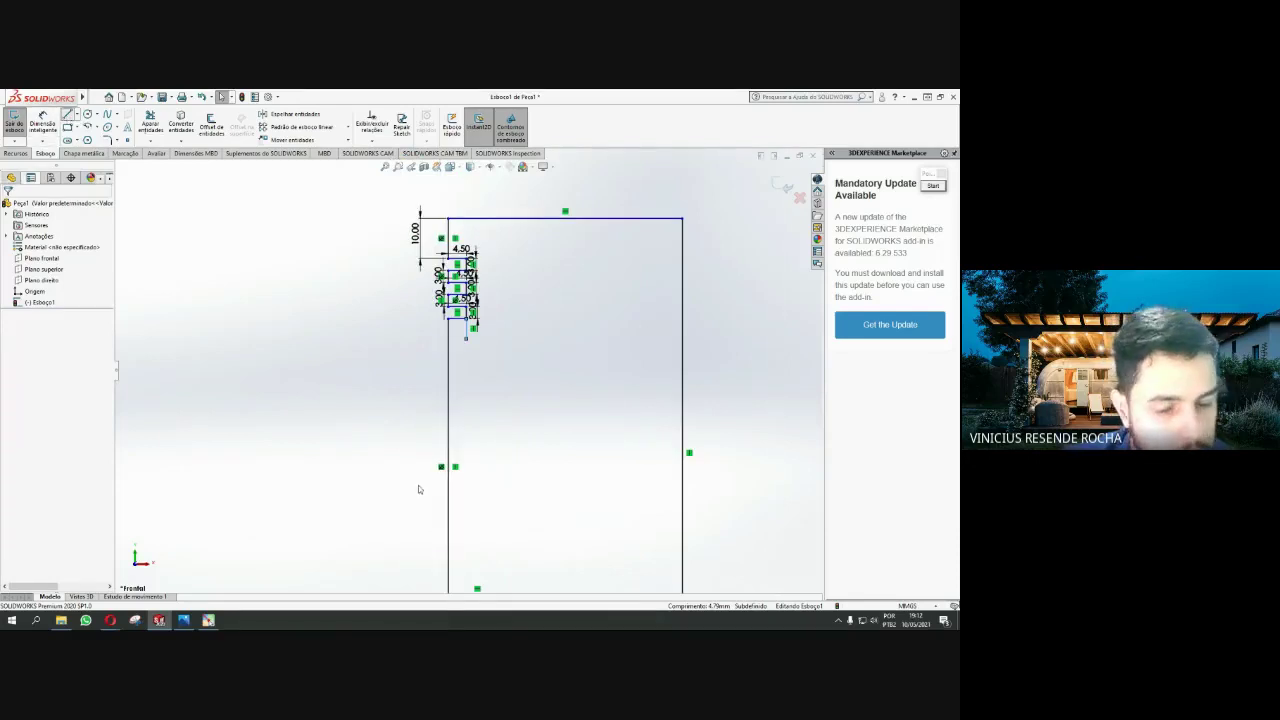
scroll(508, 481, "up", 1)
Draw a long vertical inner-wall line from the lower notch up toward the grooves
middle_click_drag(508, 481, 474, 488, "ctrl")
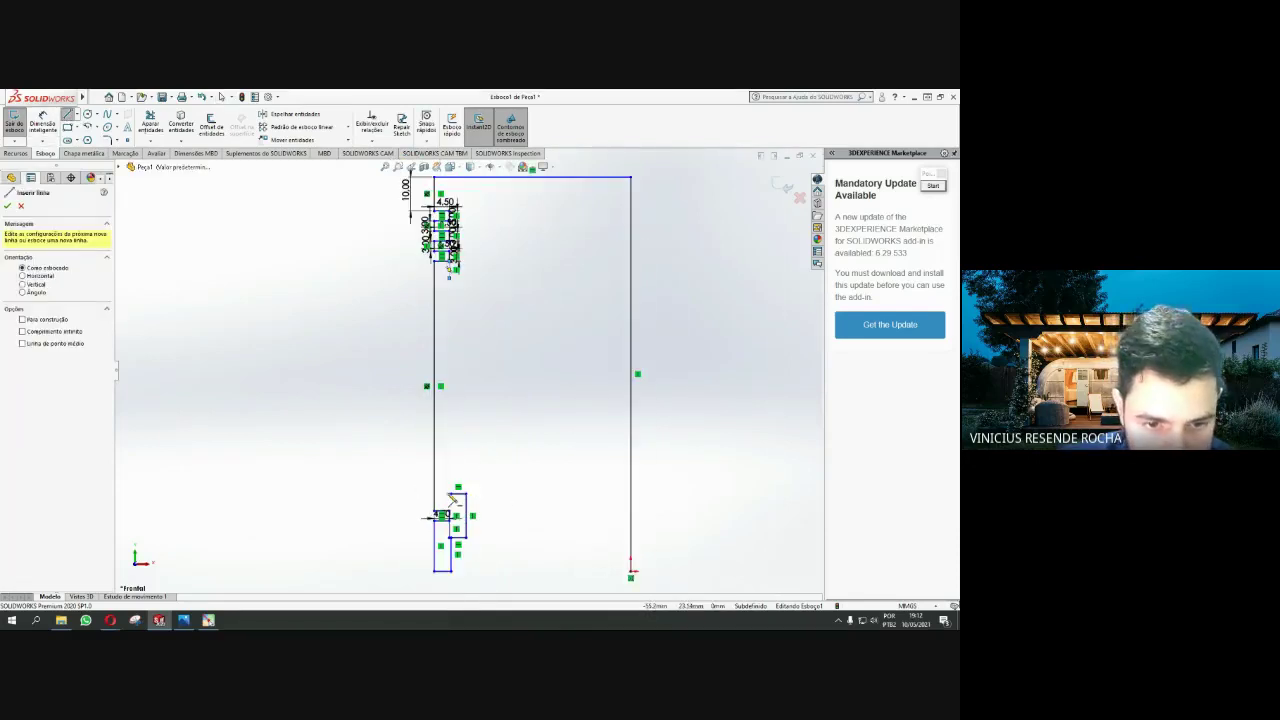
left_click(456, 497)
scroll(460, 350, "up", 1)
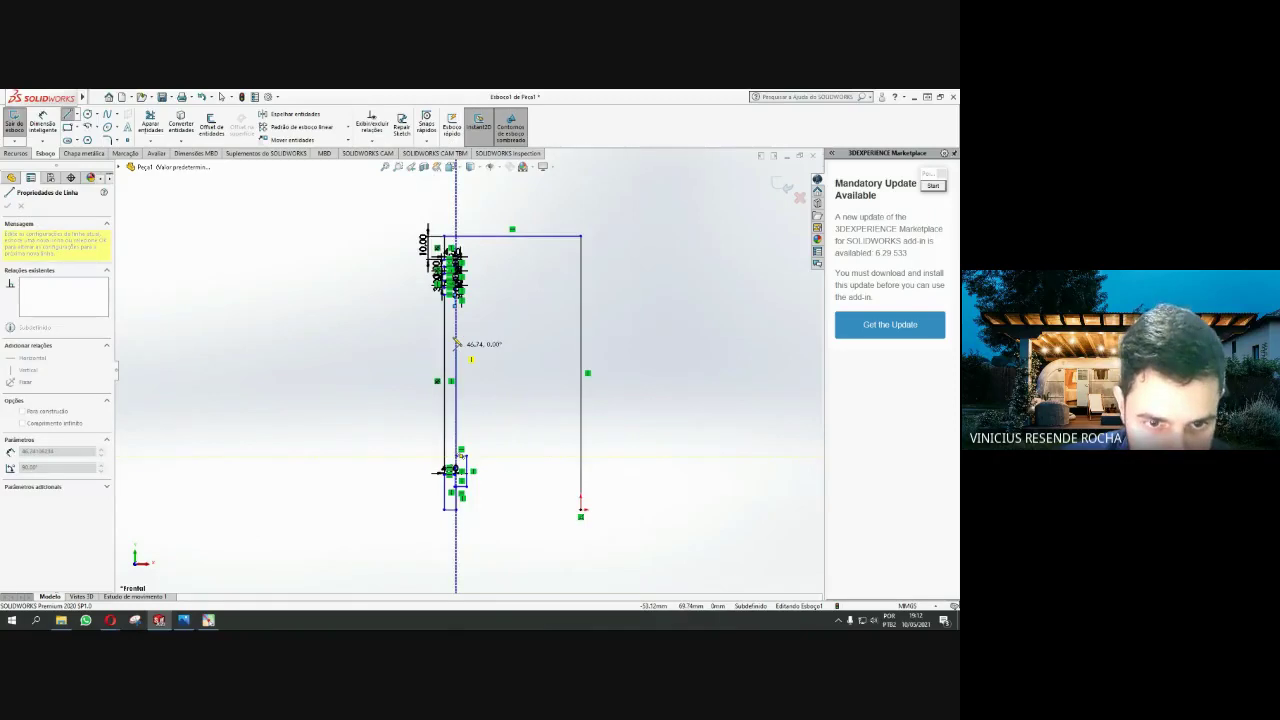
scroll(457, 340, "down", 3)
scroll(468, 326, "down", 3)
scroll(490, 270, "down", 3)
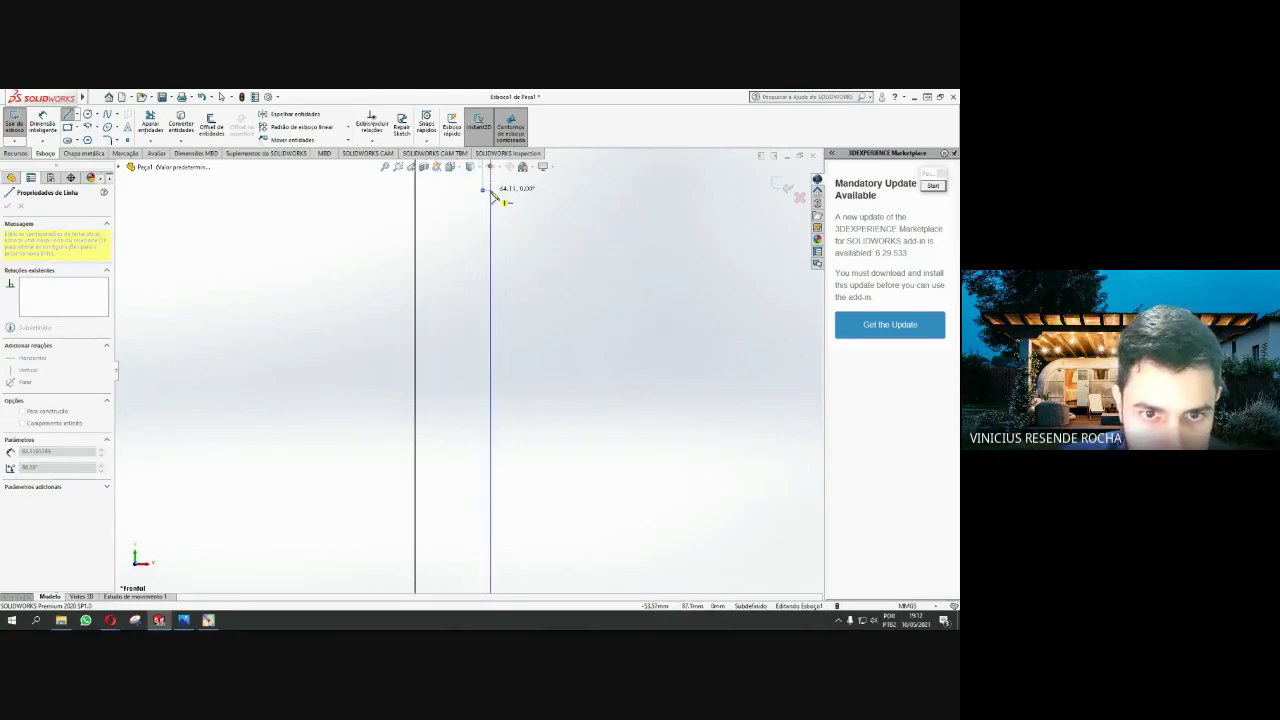
left_click(490, 195)
scroll(545, 210, "up", 2)
scroll(520, 260, "up", 2)
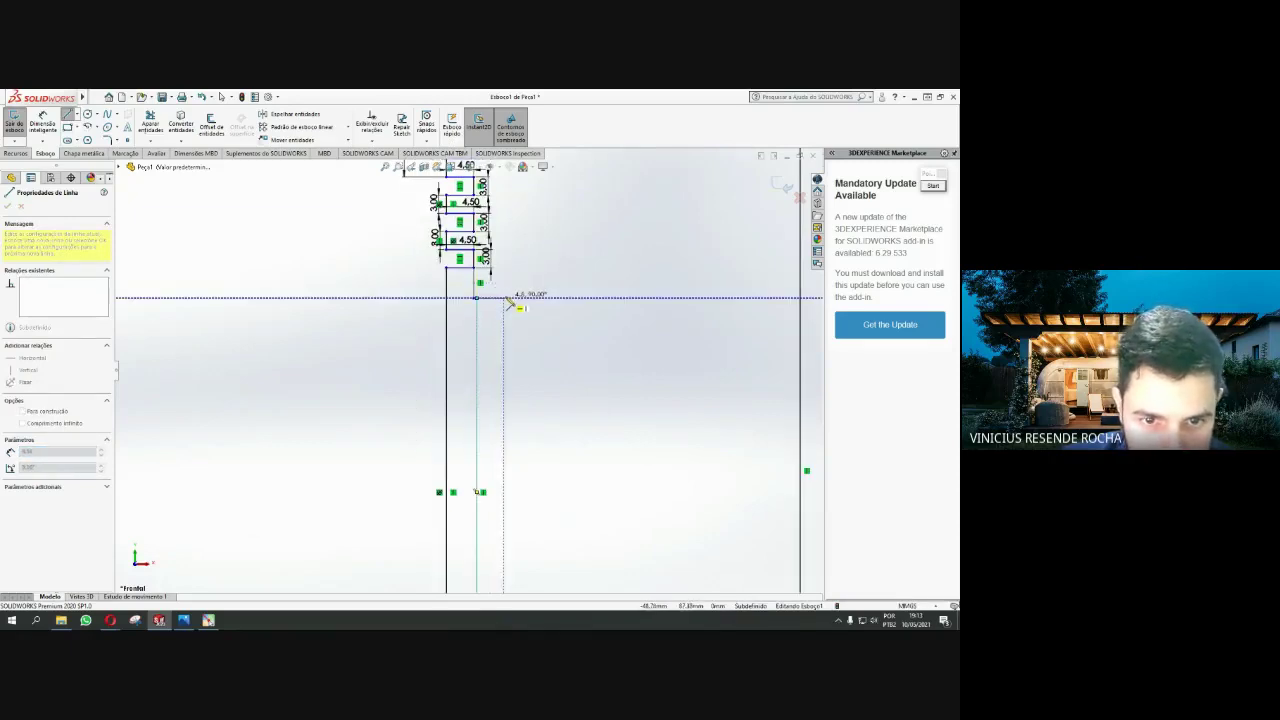
scroll(490, 290, "up", 2)
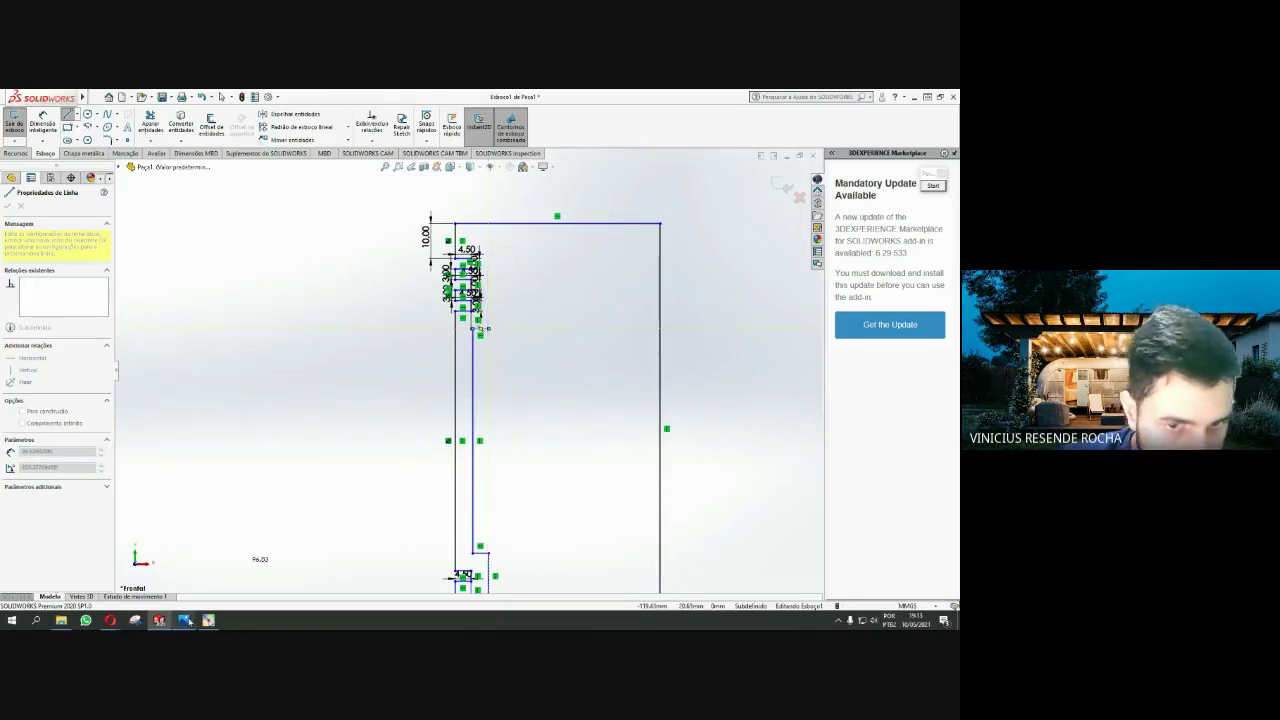
Compare the sketch against the piston reference drawing
left_click(184, 620)
left_click(184, 620)
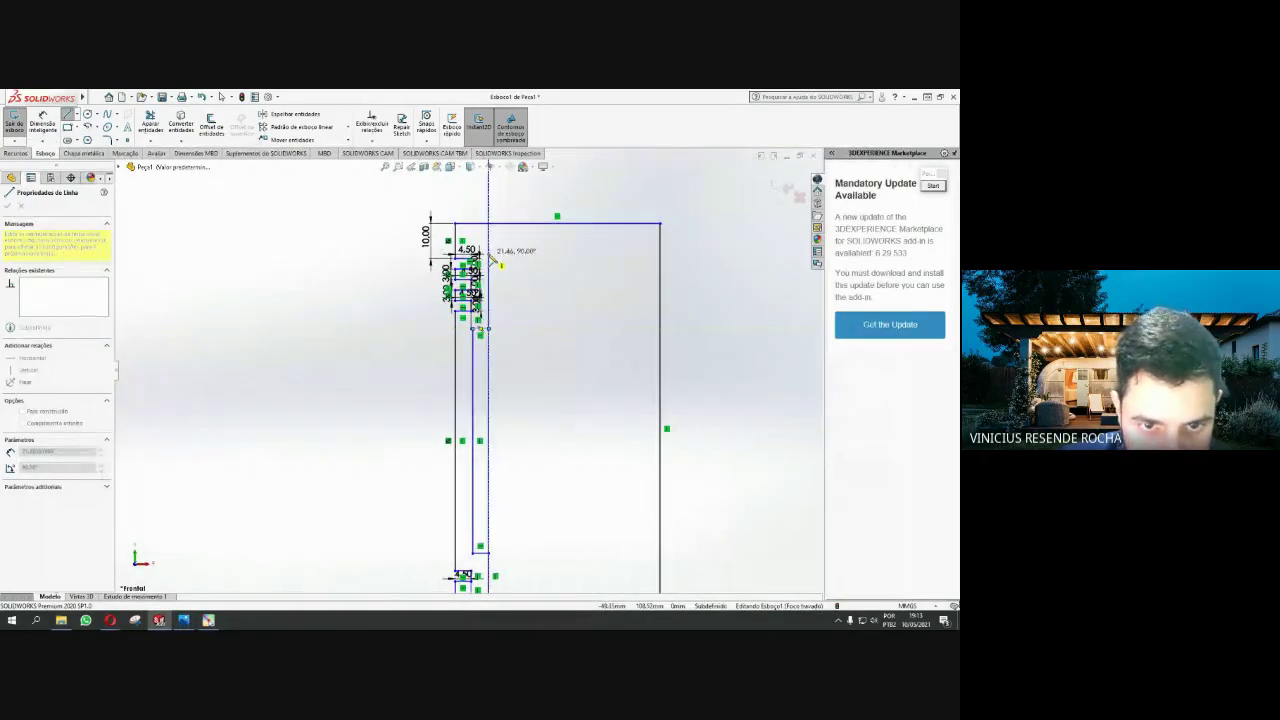
scroll(490, 258, "down", 3)
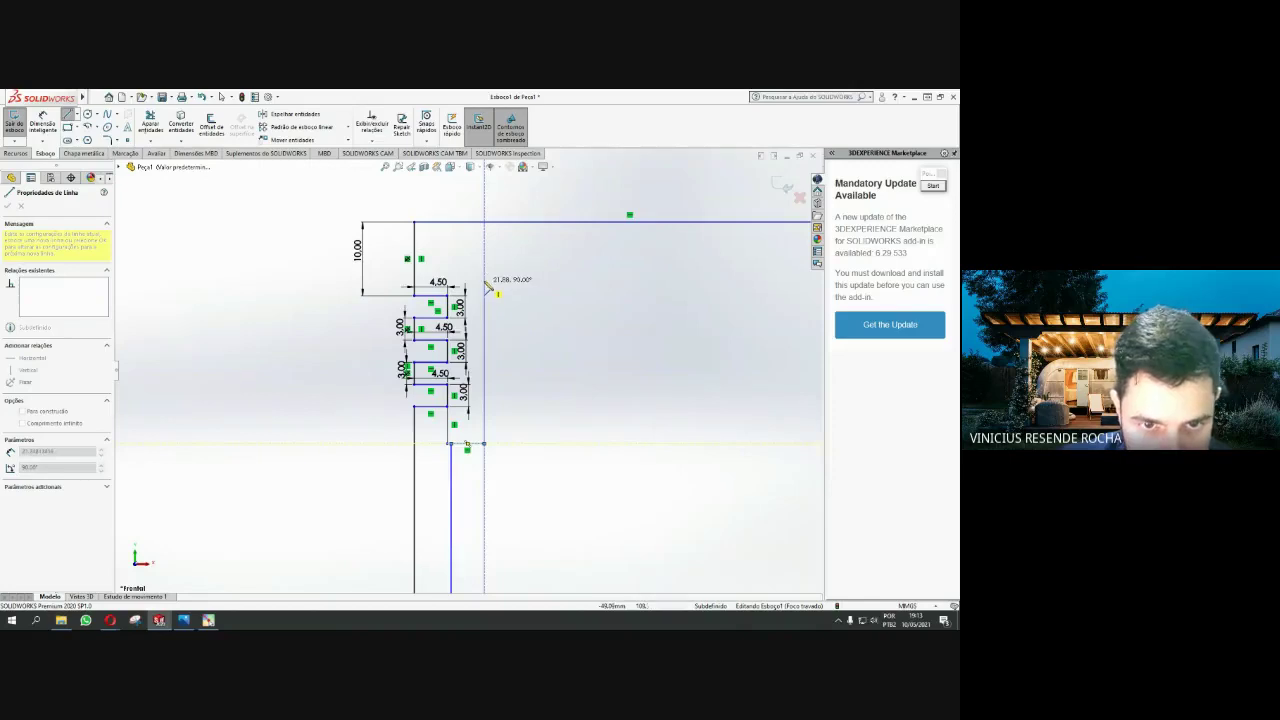
End the inner wall below the grooves and draw a horizontal line to the right wall
left_click(486, 284)
key("Escape")
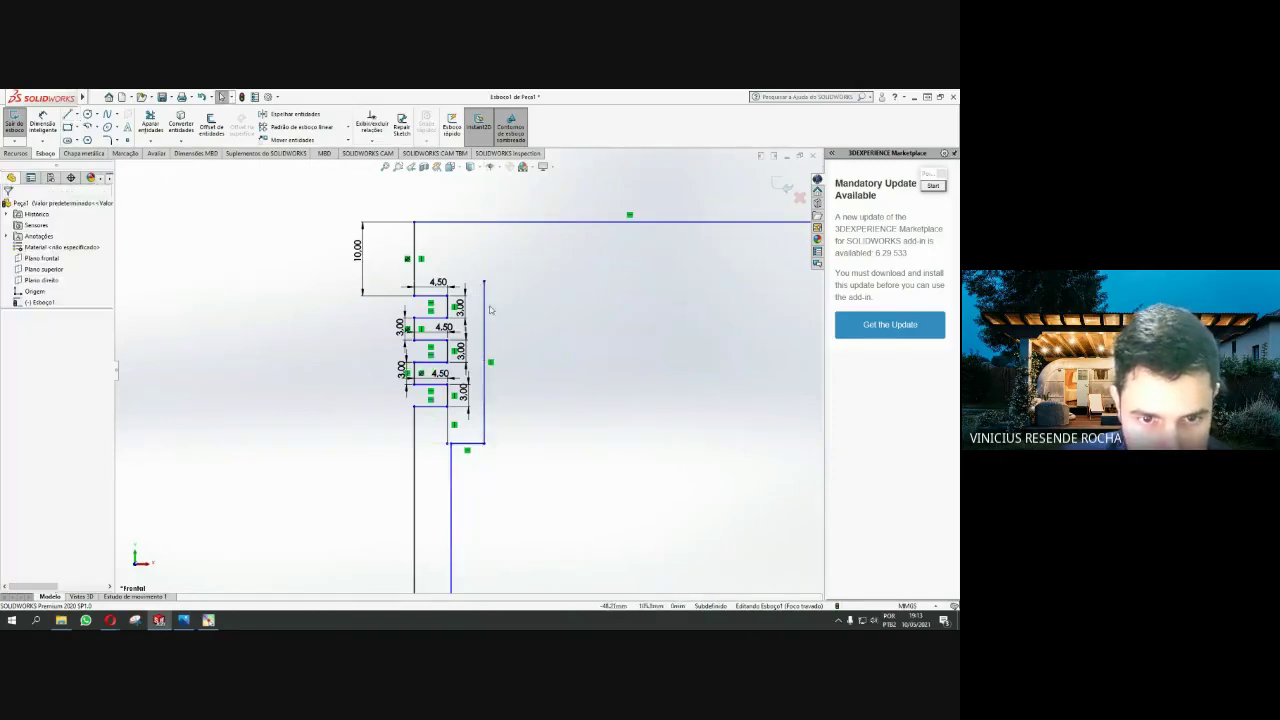
left_click(485, 310)
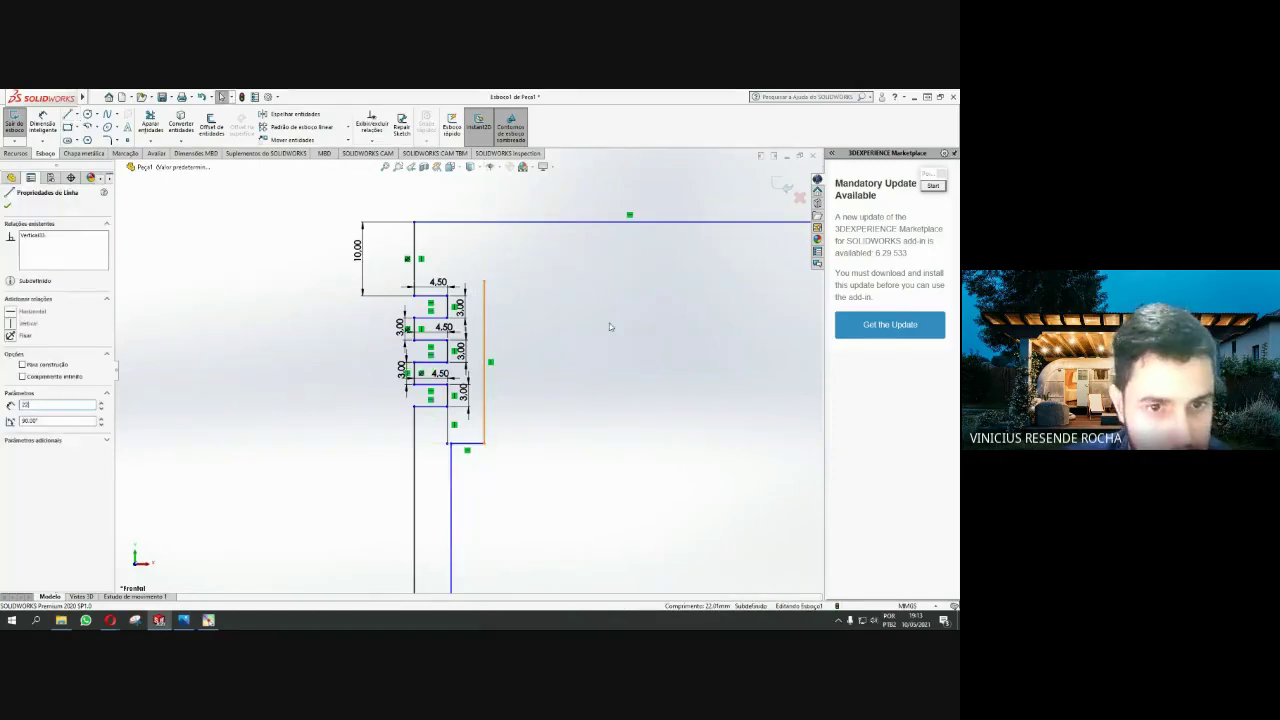
key("l")
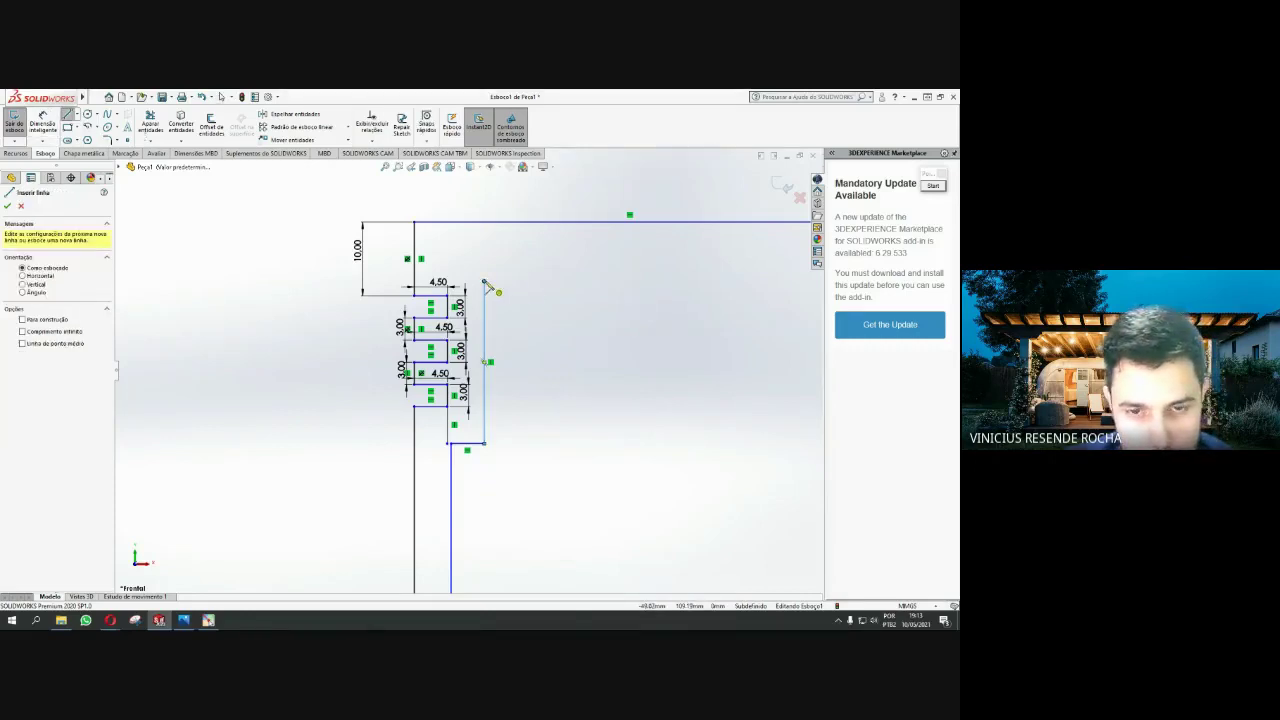
left_click(485, 284)
scroll(520, 300, "up", 3)
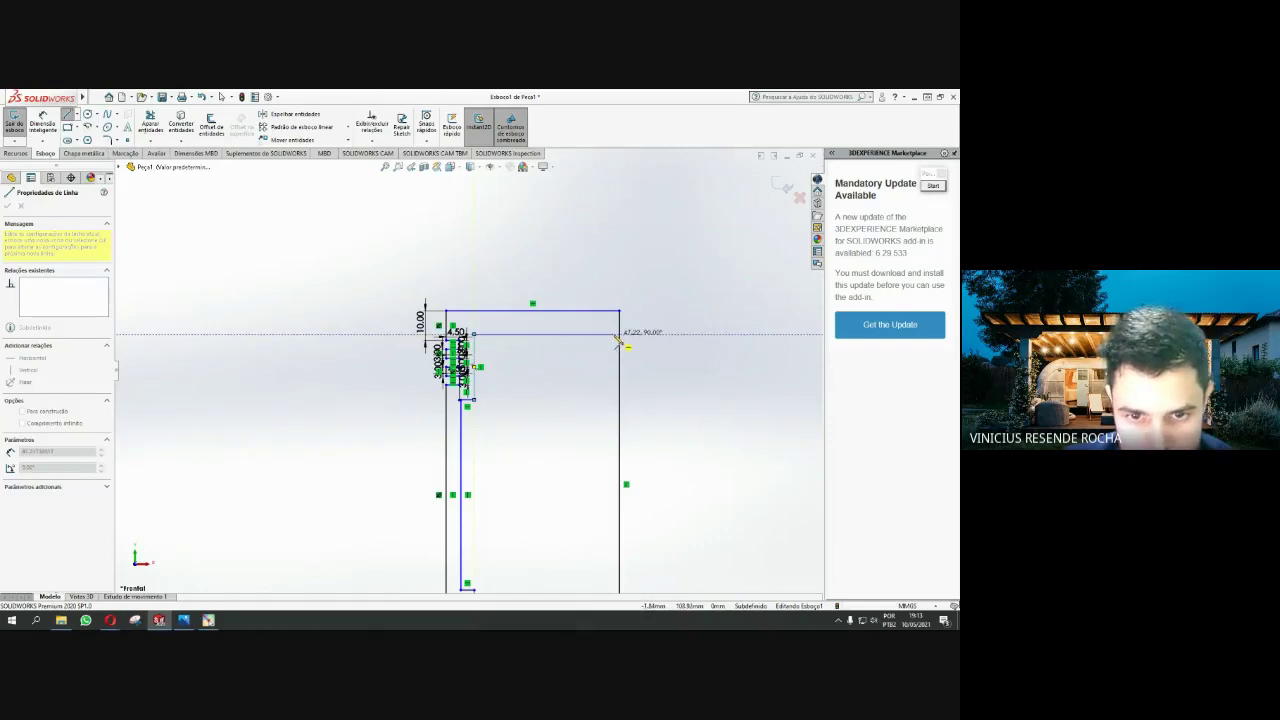
left_click(619, 334)
key("Escape")
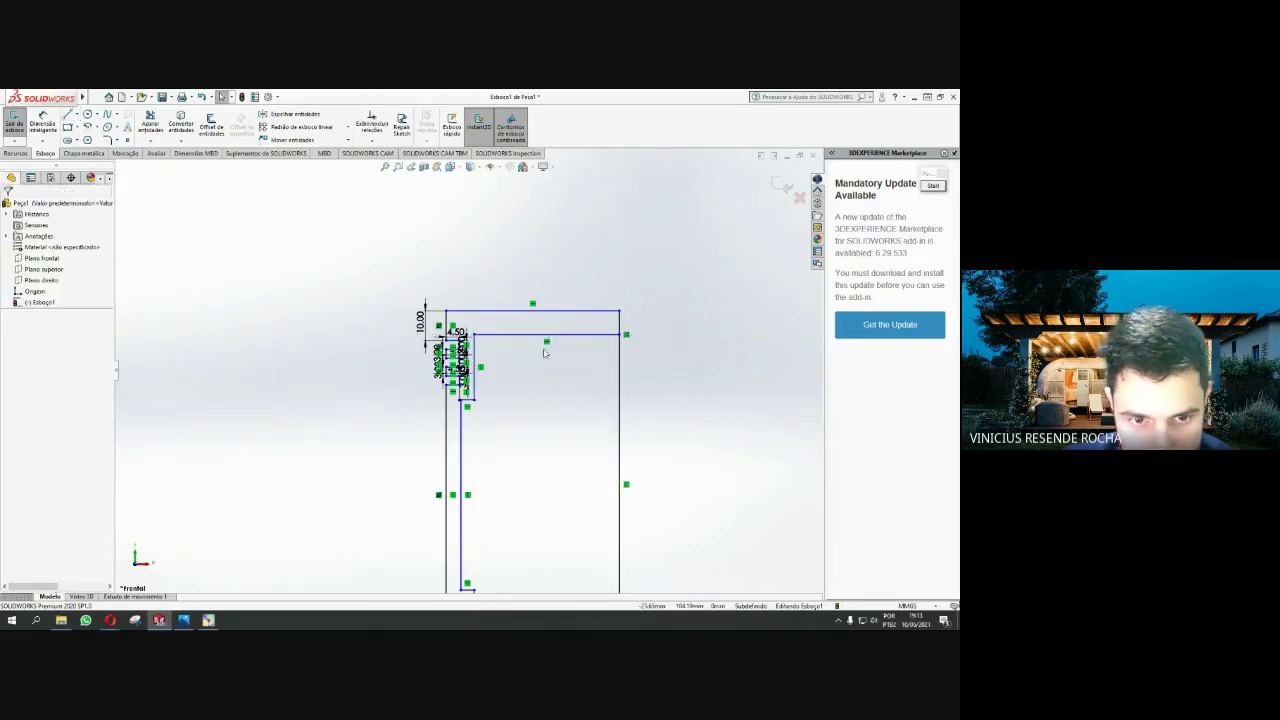
Delete the leftover short vertical segment and the outer rectangle's right side
scroll(484, 357, "down", 2)
scroll(484, 357, "down", 2)
scroll(484, 357, "down", 2)
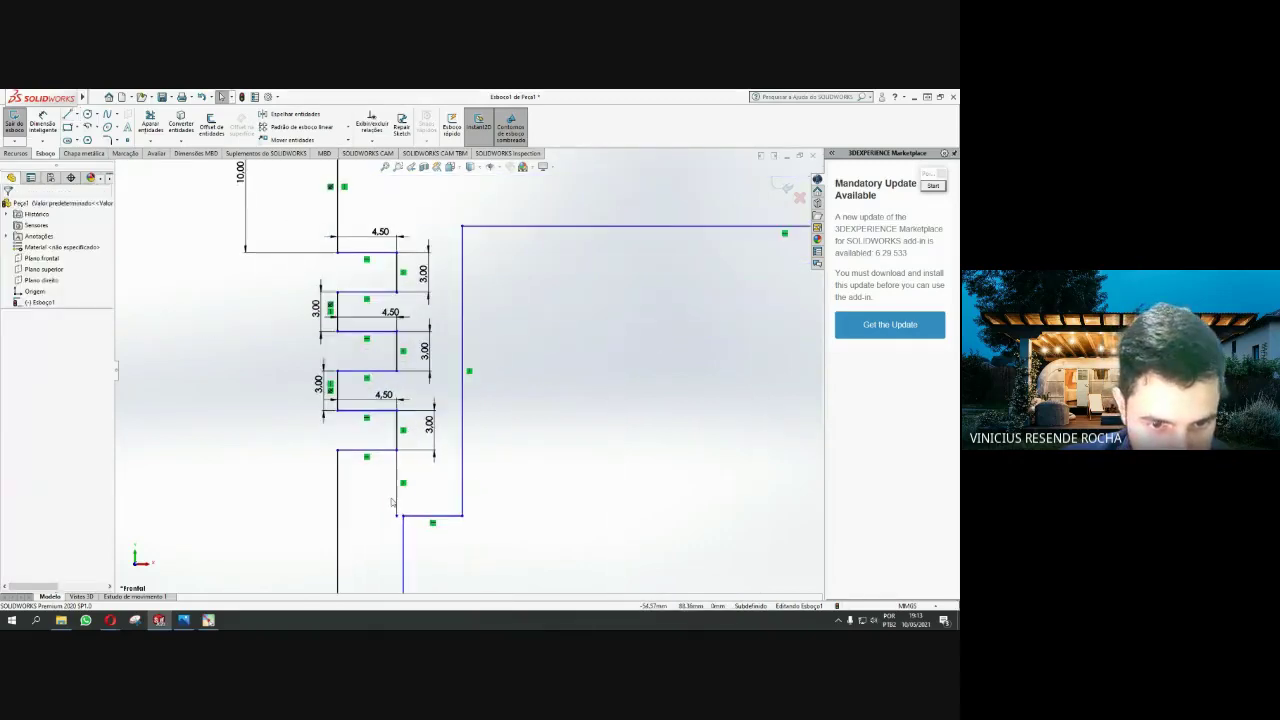
left_click(397, 483)
key("Delete")
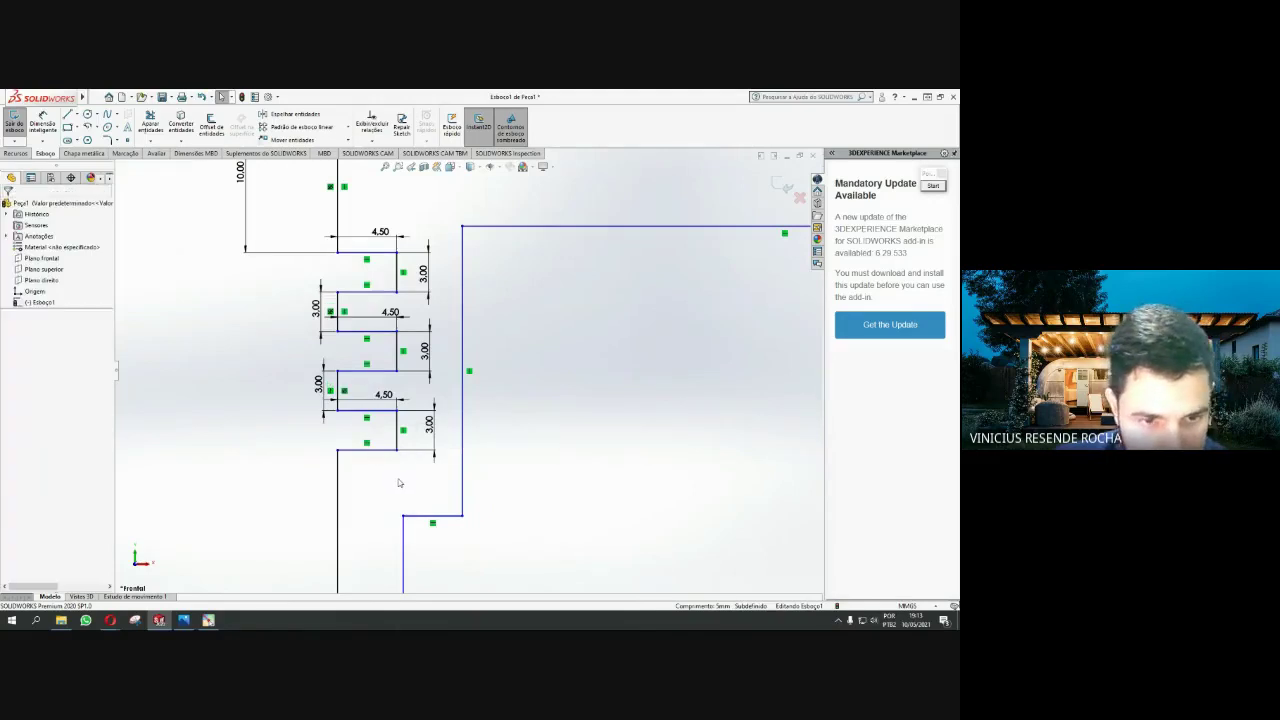
scroll(398, 483, "up", 2)
scroll(398, 483, "up", 2)
scroll(448, 488, "up", 3)
scroll(450, 535, "down", 5)
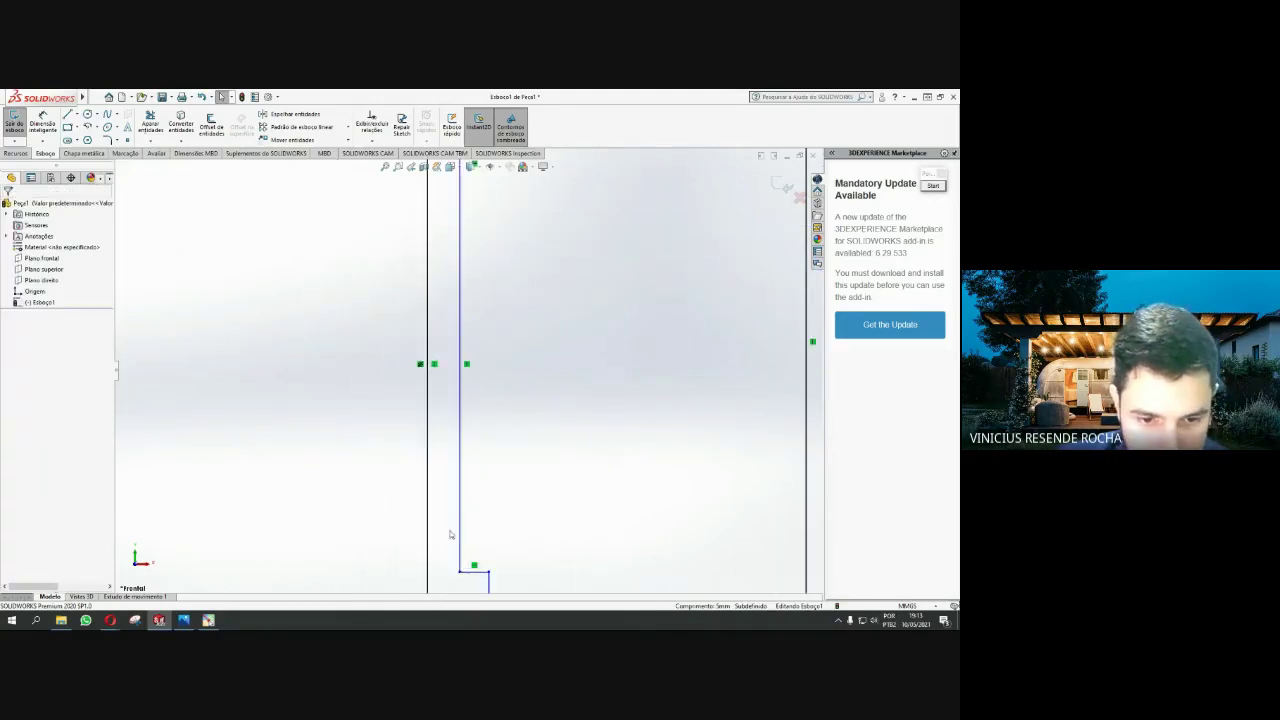
scroll(450, 535, "up", 4)
scroll(445, 565, "down", 2)
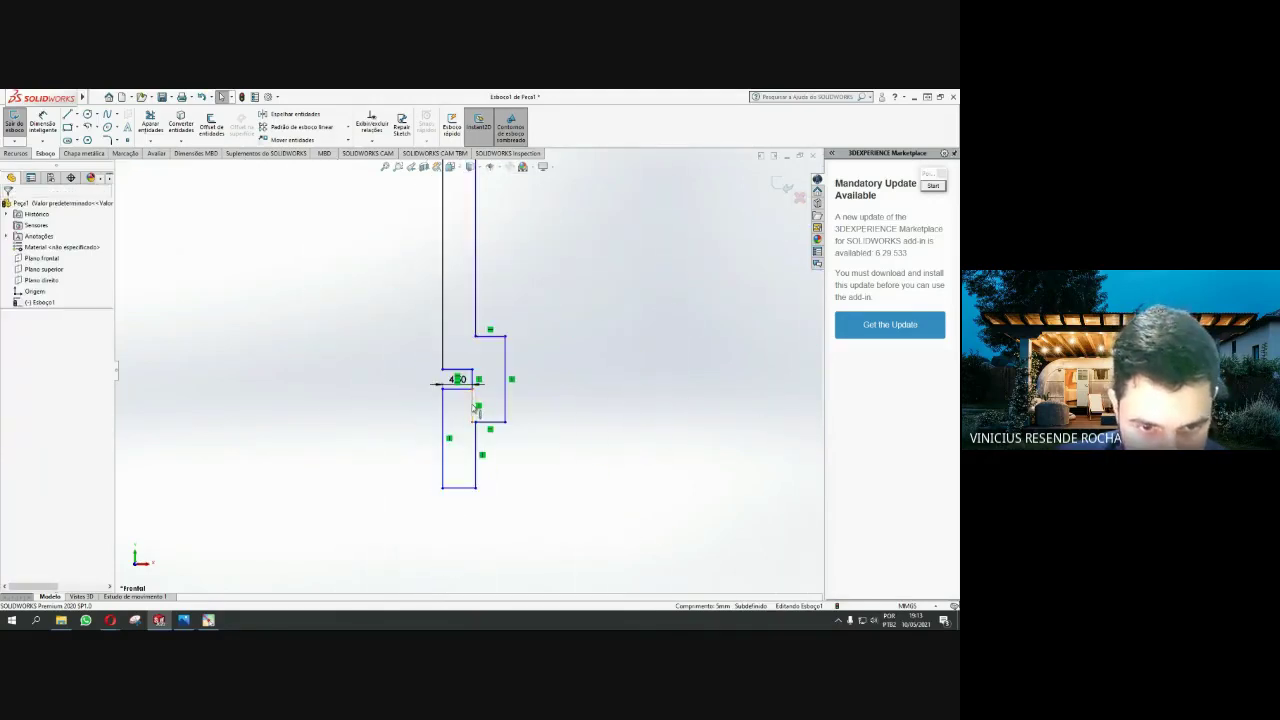
scroll(467, 372, "up", 2)
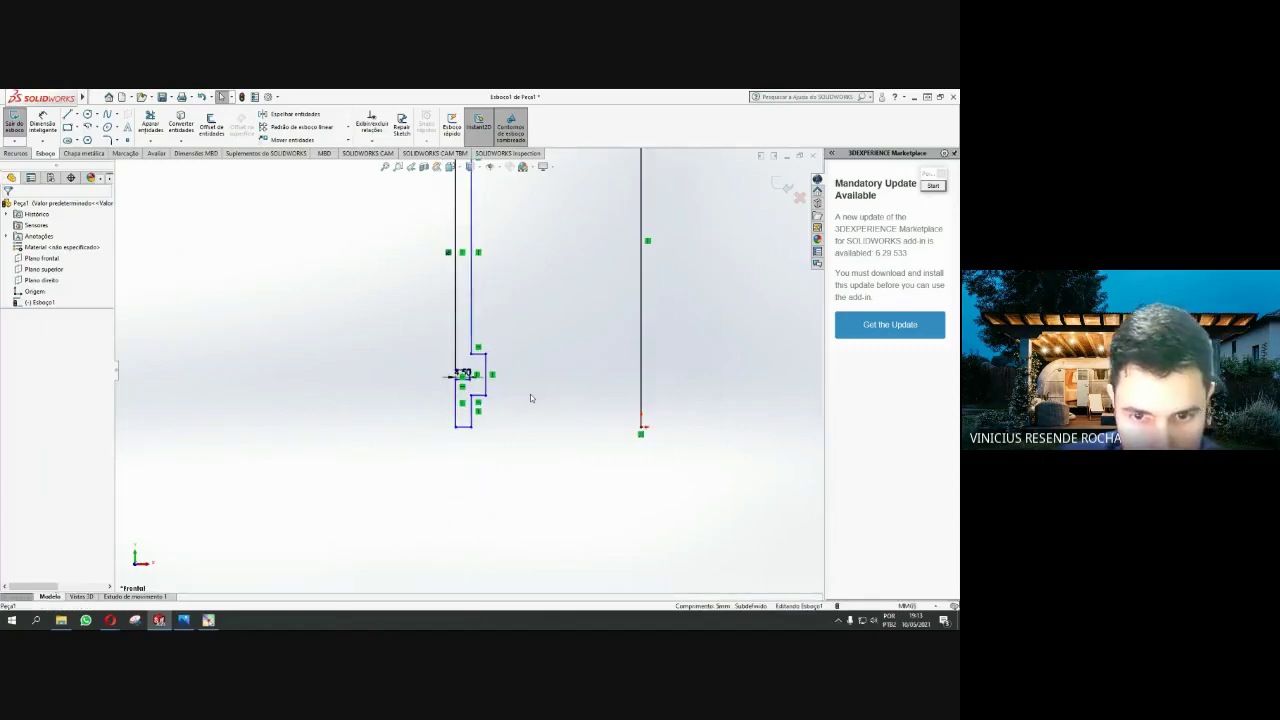
scroll(530, 398, "up", 2)
left_click(552, 331)
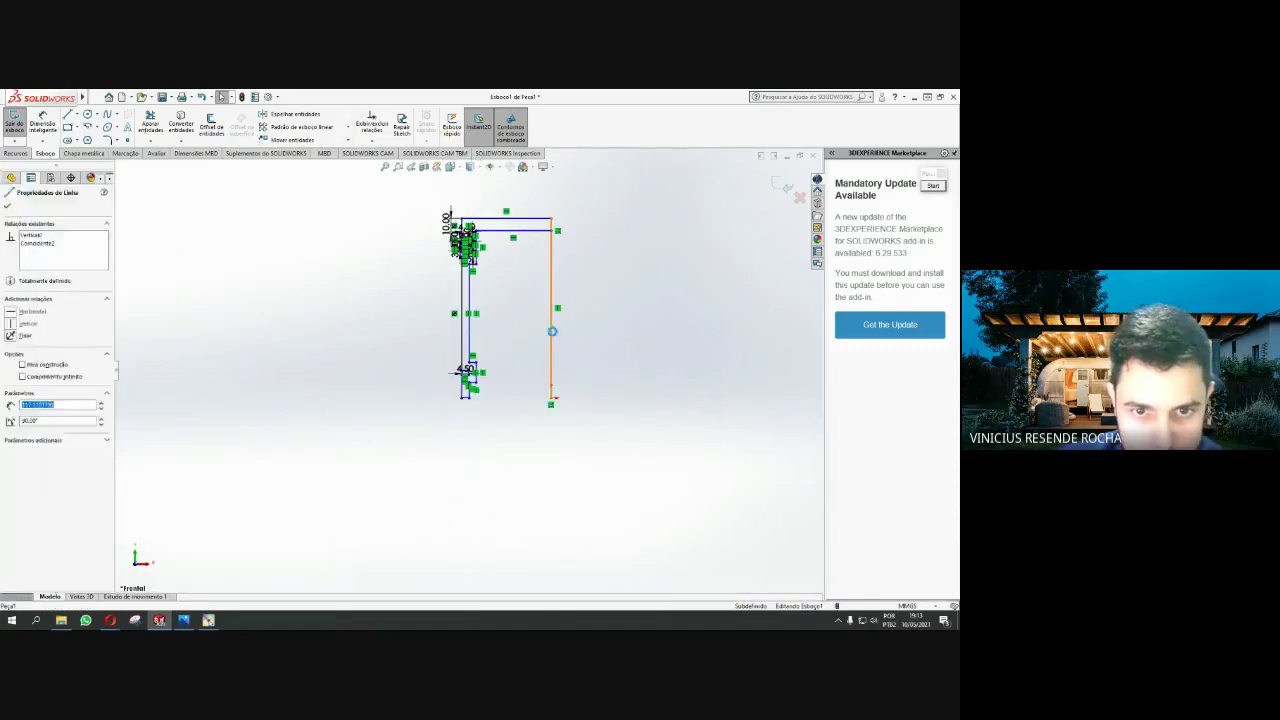
key("Delete")
Close the outline with a short line at the top edge's right end, then view the reference drawing
scroll(543, 332, "up", 1)
scroll(473, 254, "down", 2)
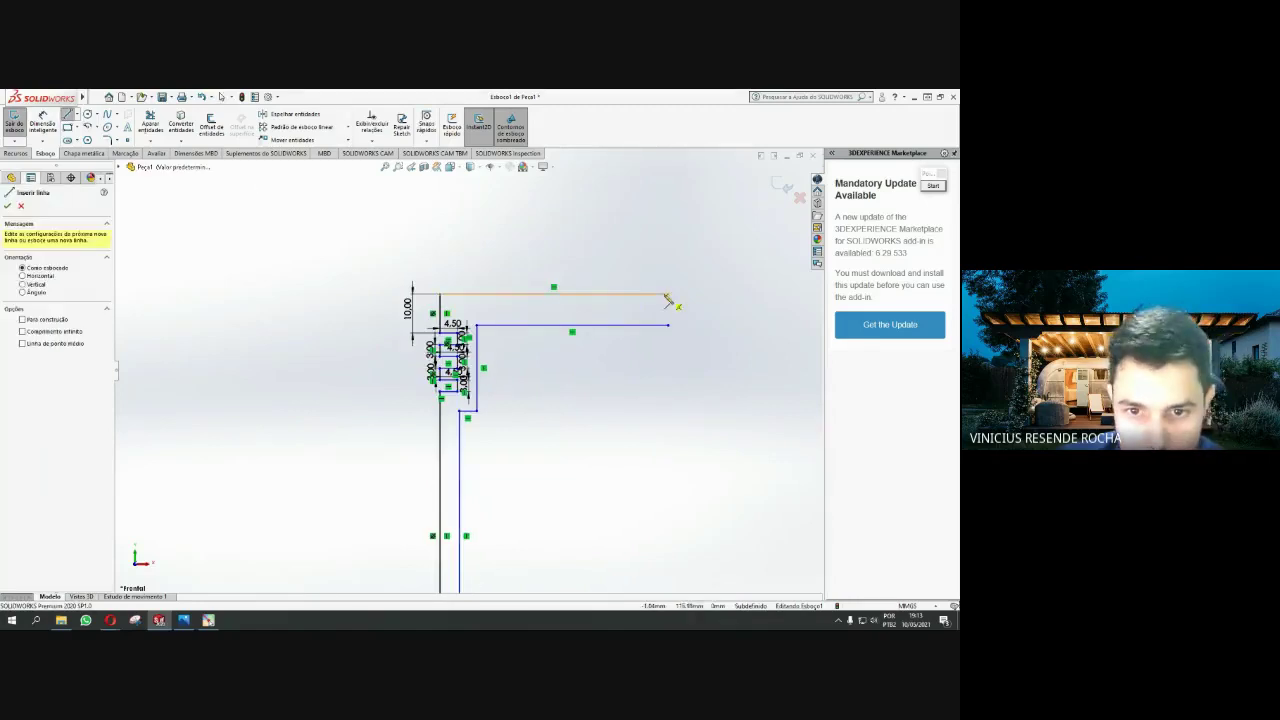
left_click(668, 294)
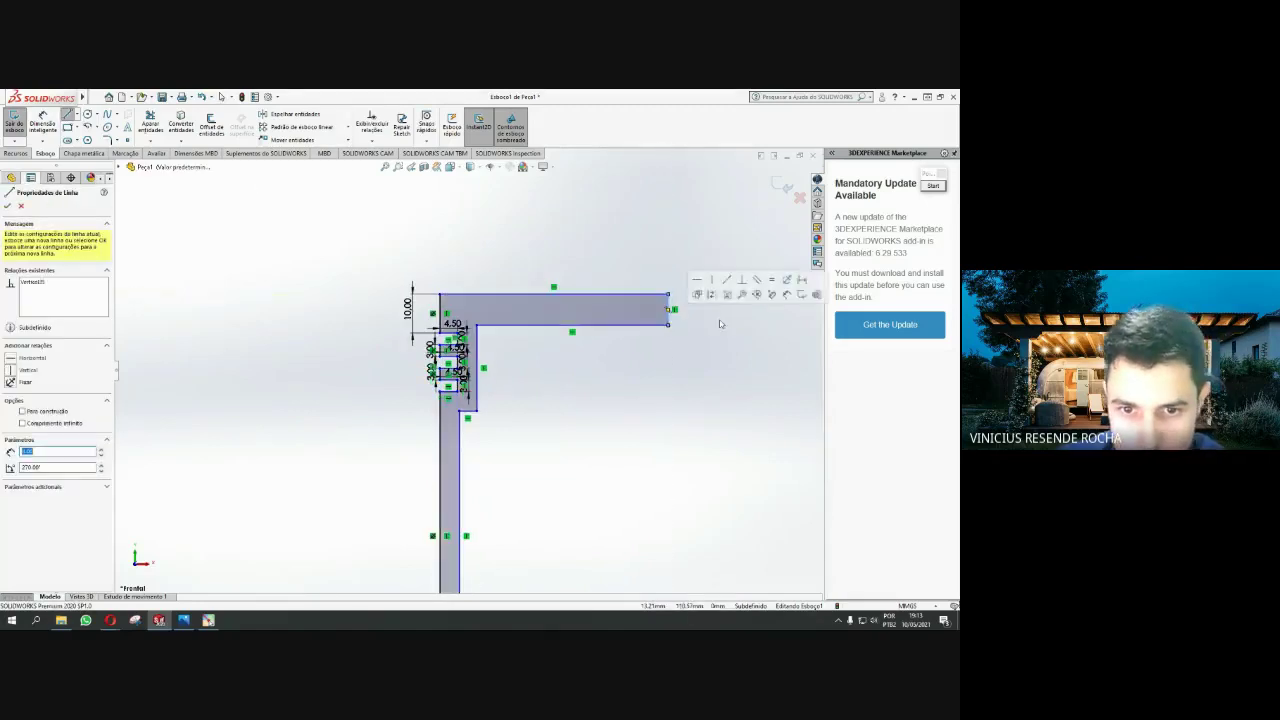
left_click(669, 326)
key("Escape")
scroll(508, 424, "up", 3)
scroll(505, 428, "down", 1)
scroll(505, 428, "down", 2)
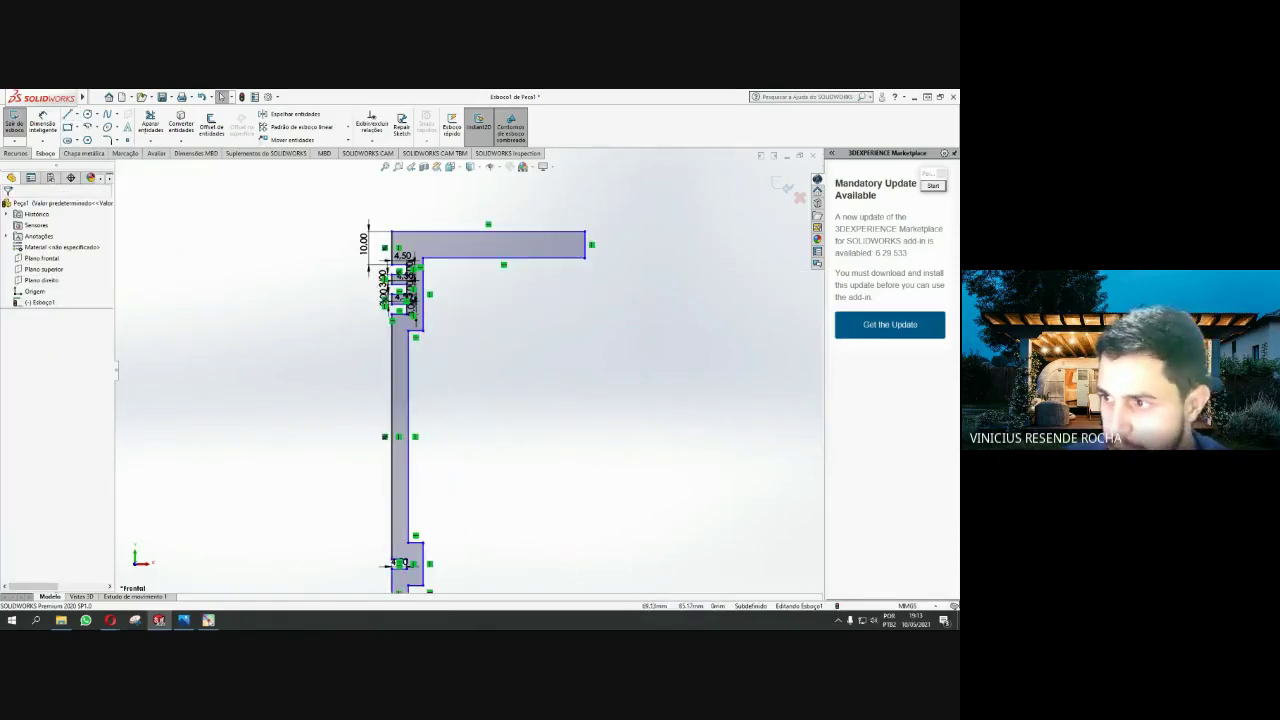
scroll(409, 449, "up", 1)
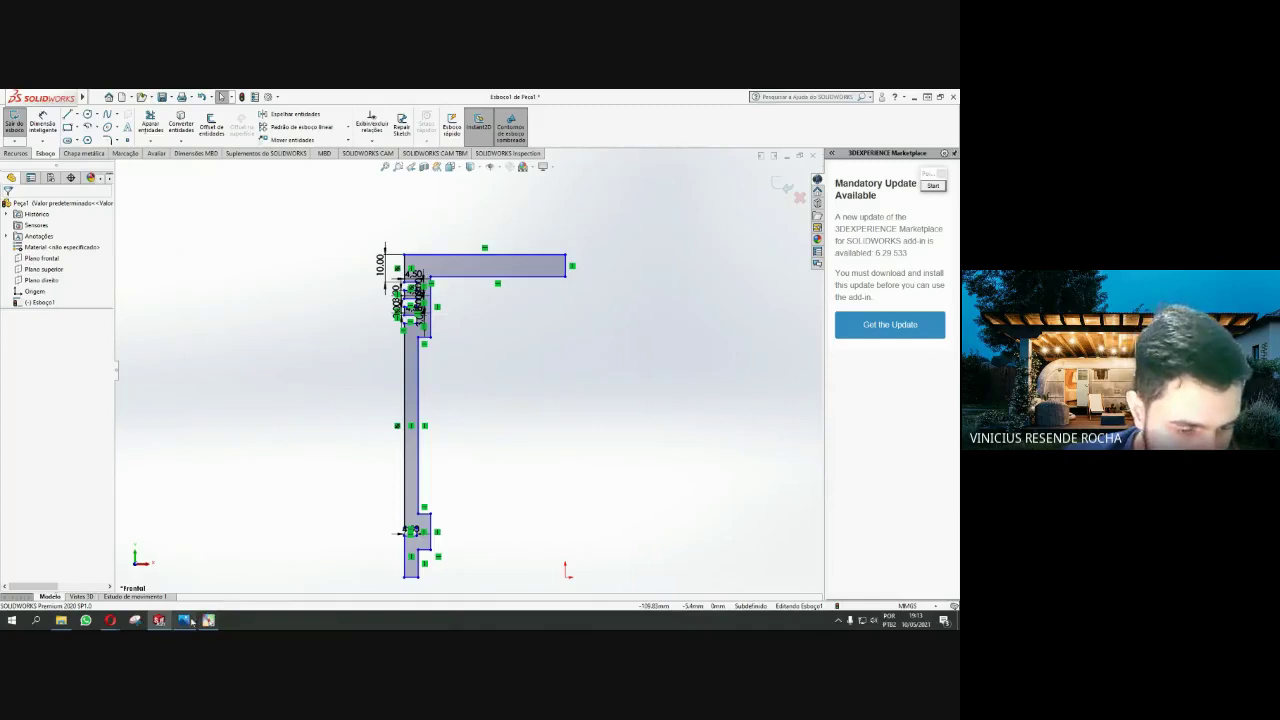
left_click(184, 620)
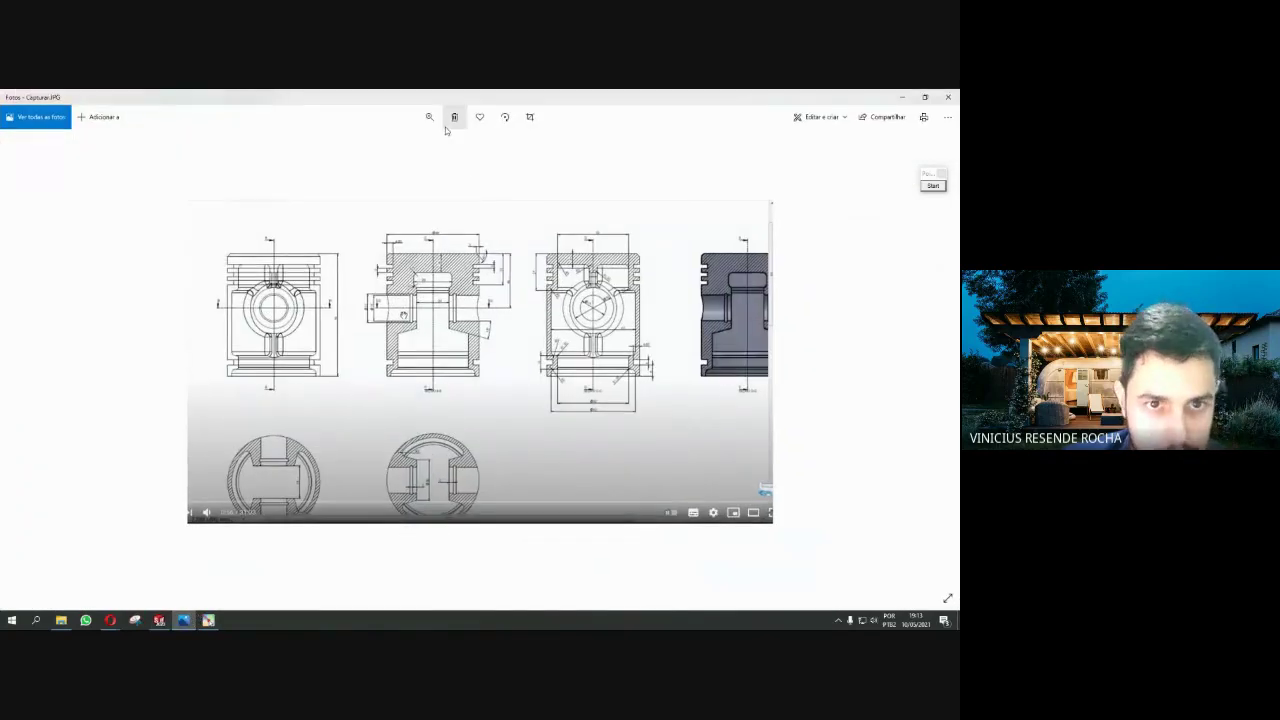
Zoom into the piston reference drawing 'Captura.JPG' using the Photos zoom slider
left_click(429, 117)
left_click(405, 146)
left_click_drag(405, 146, 413, 143)
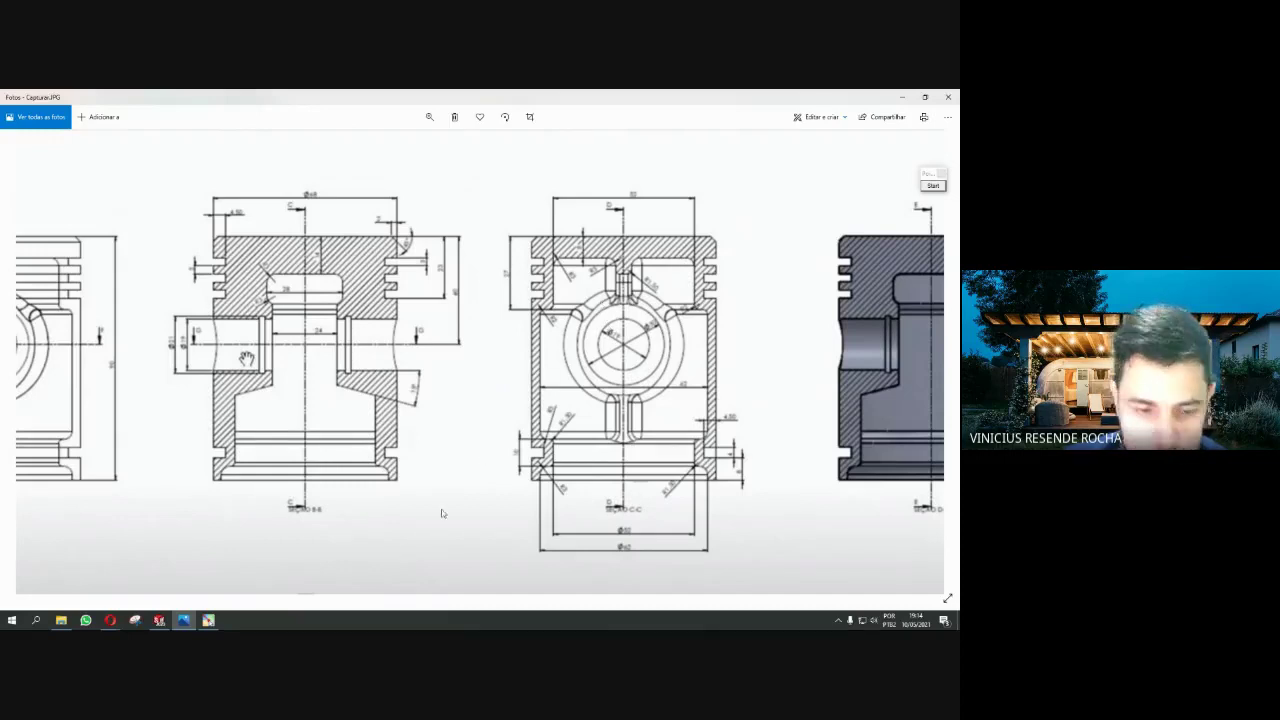
Back in the sketch, fillet the inner corner below the top flange at R3.50
left_click(165, 621)
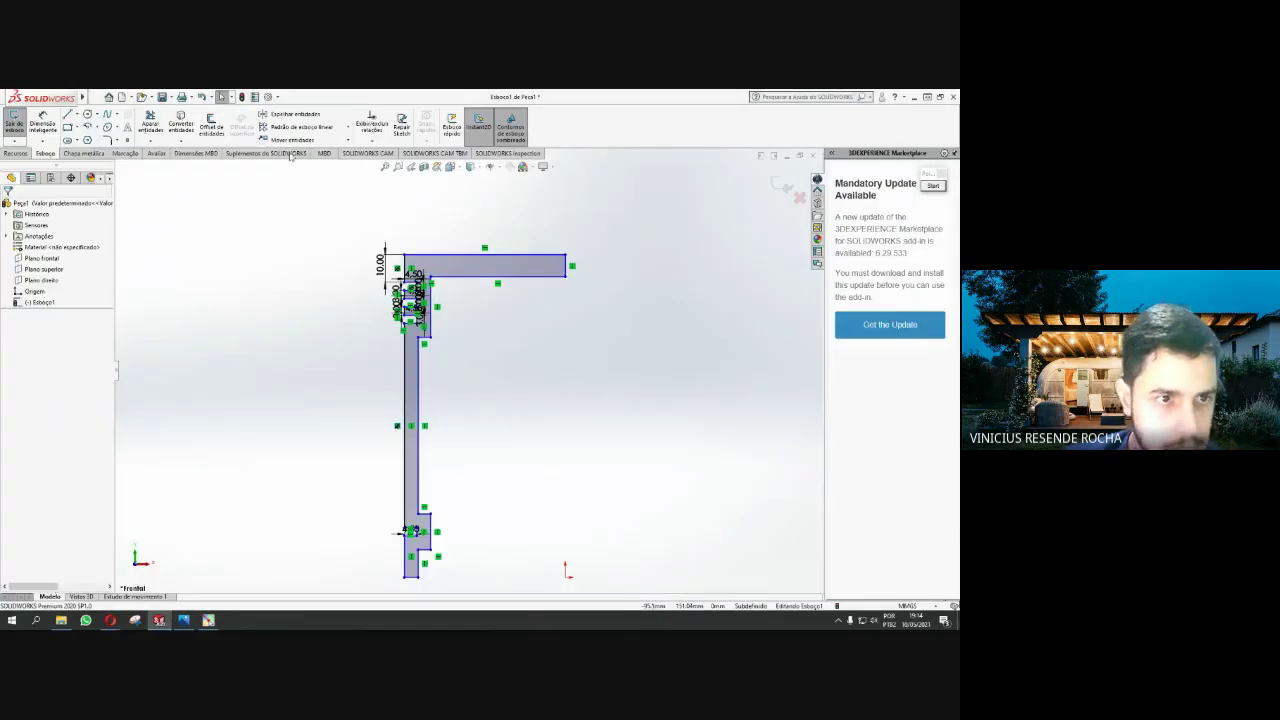
scroll(445, 372, "down", 1)
scroll(445, 372, "down", 2)
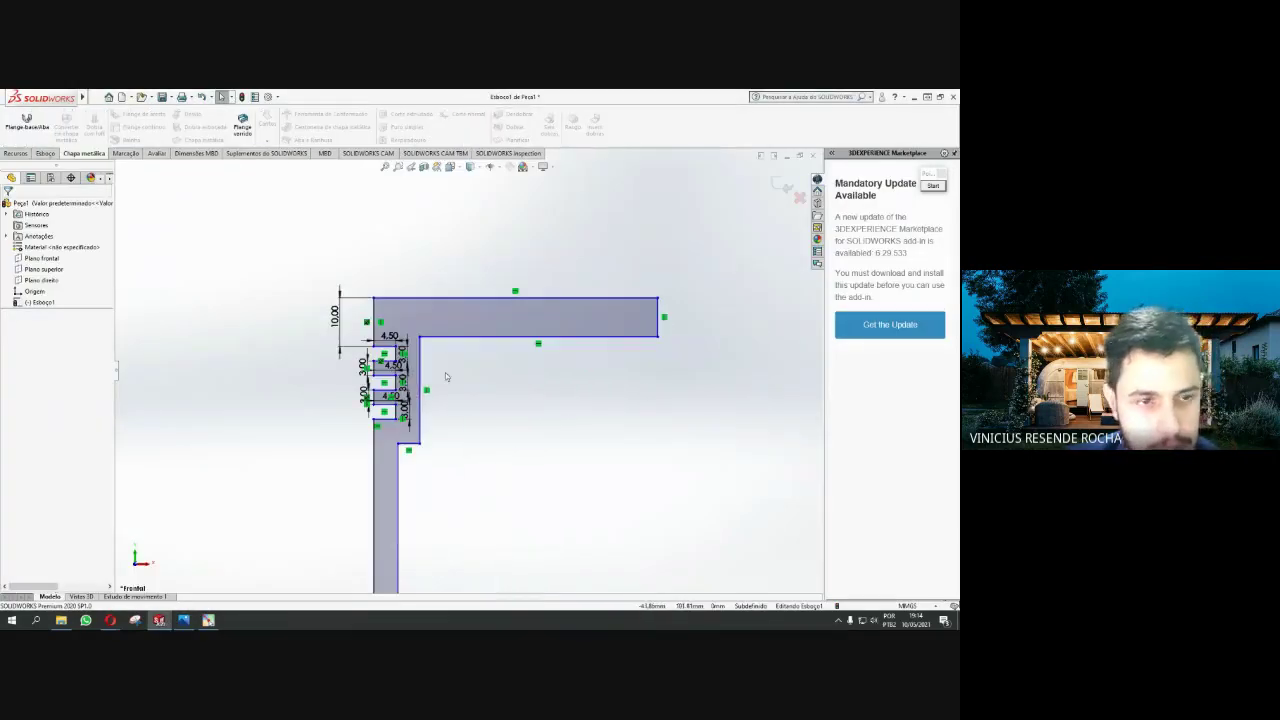
left_click(45, 153)
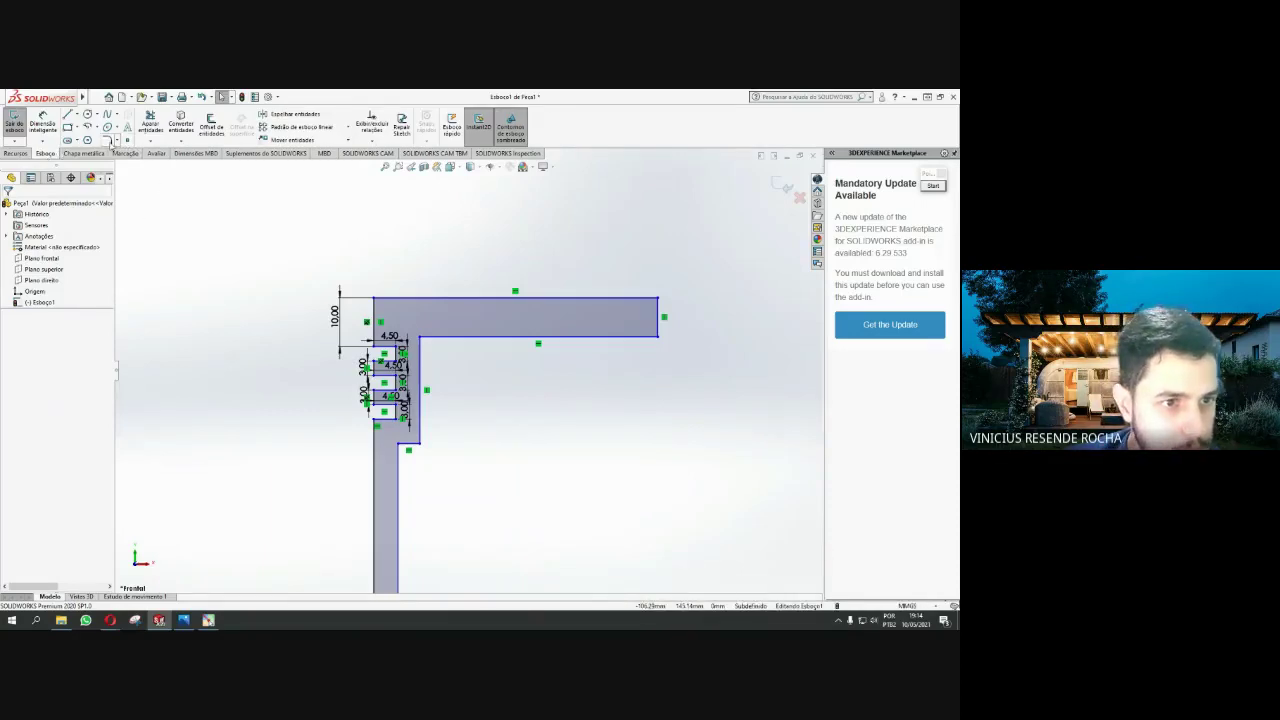
left_click(110, 141)
scroll(430, 355, "down", 2)
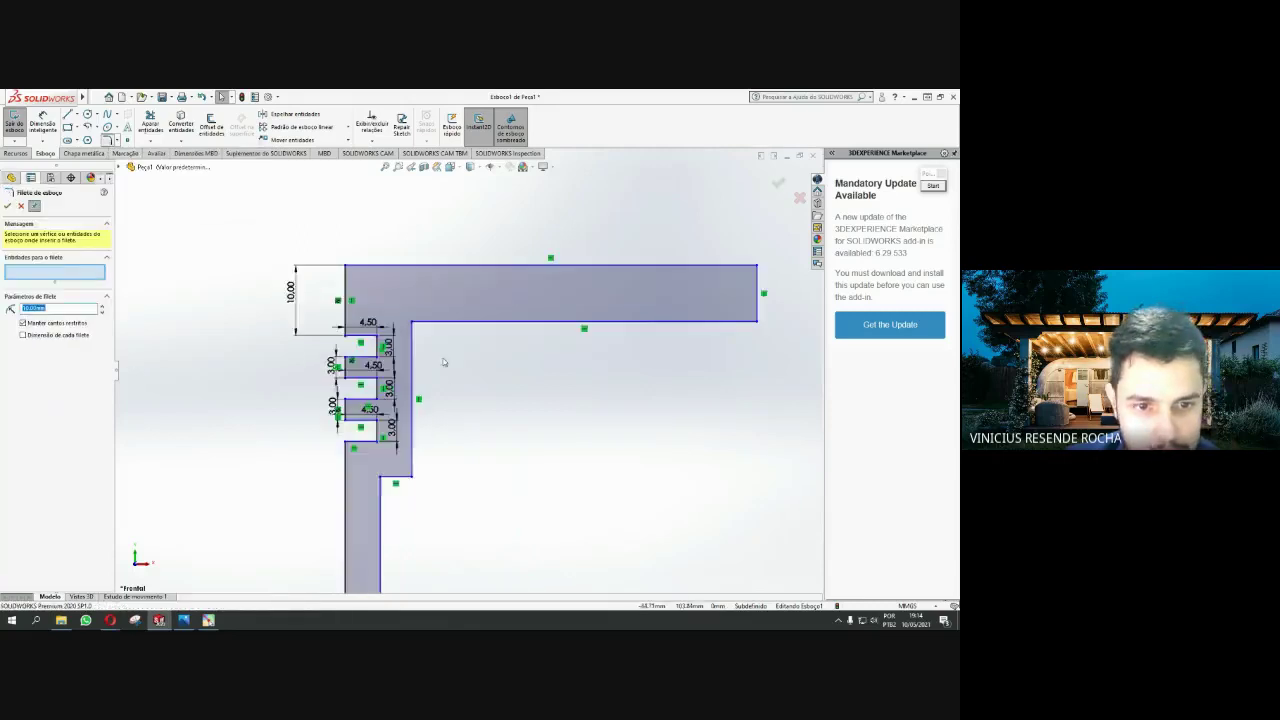
scroll(415, 330, "down", 2)
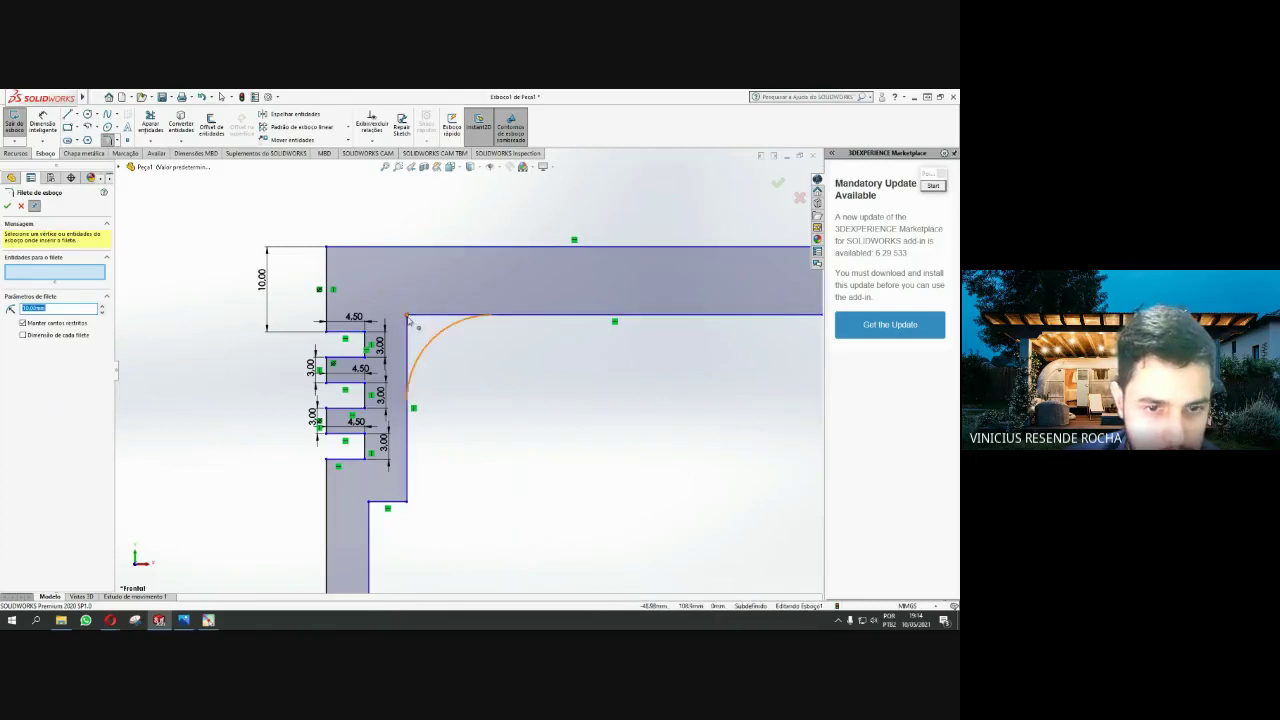
left_click(408, 319)
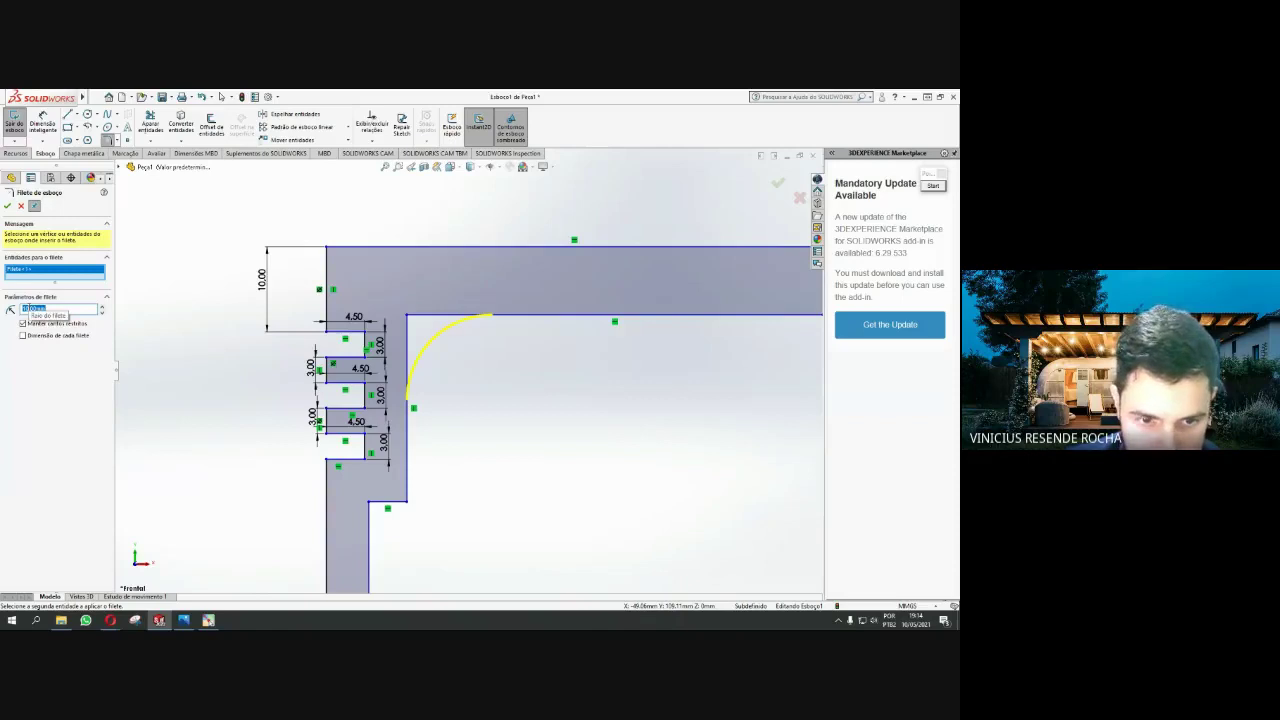
type("3")
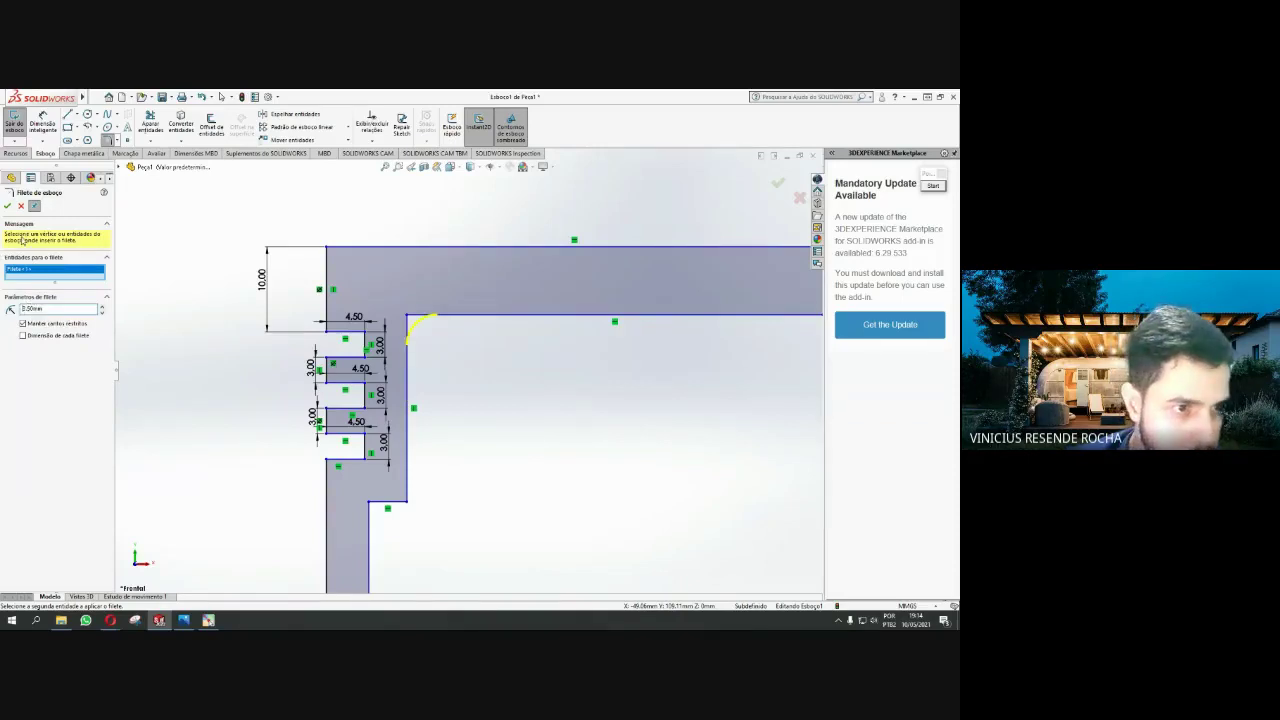
left_click(409, 317)
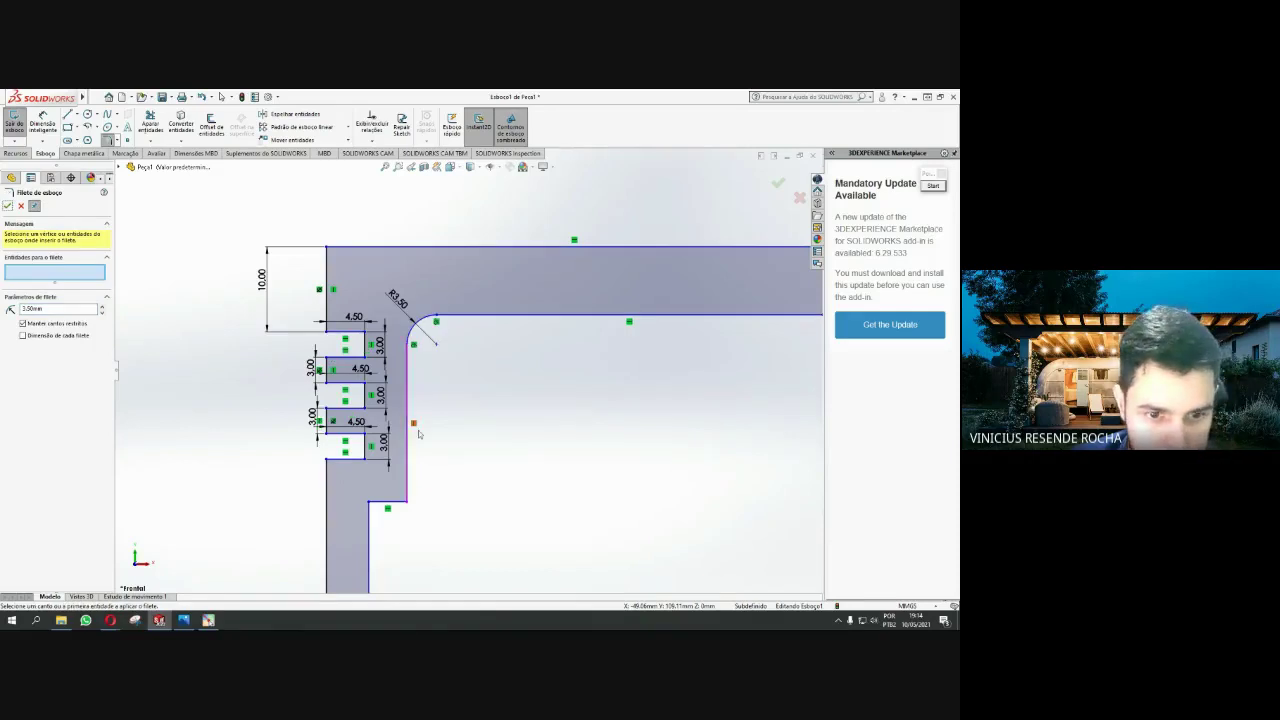
scroll(407, 460, "up", 1)
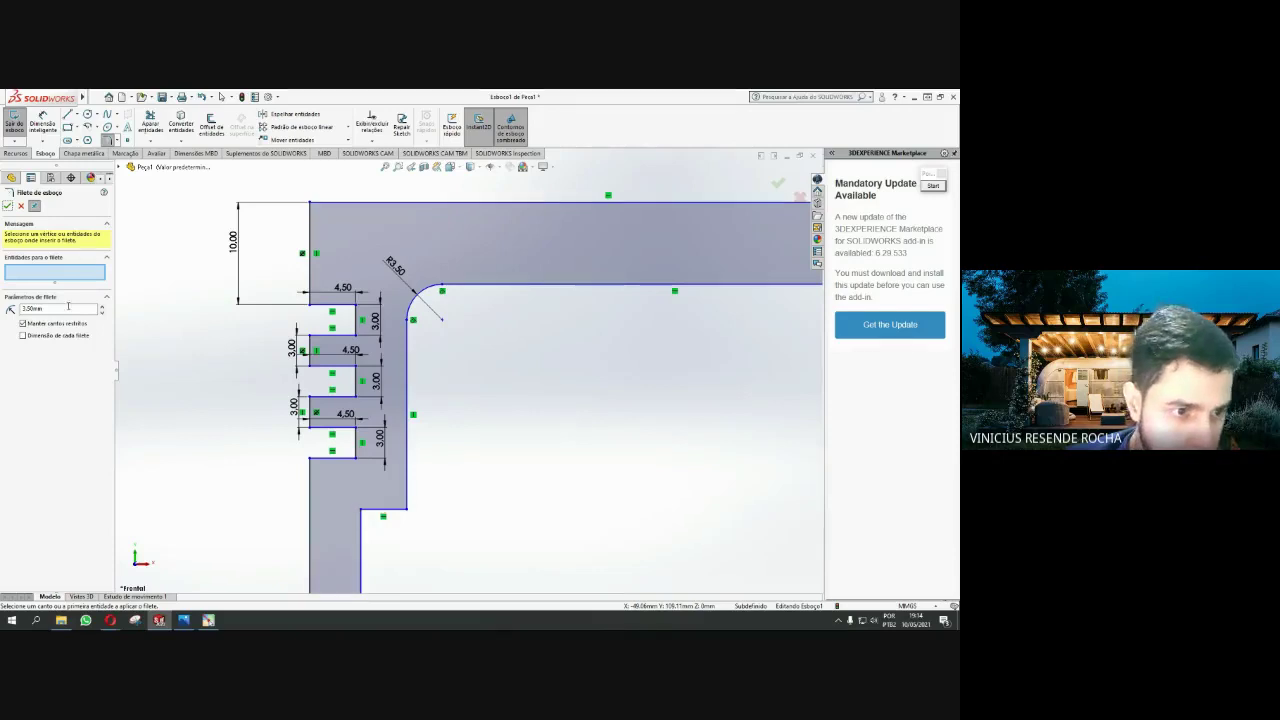
double_click(35, 308)
type("2.5")
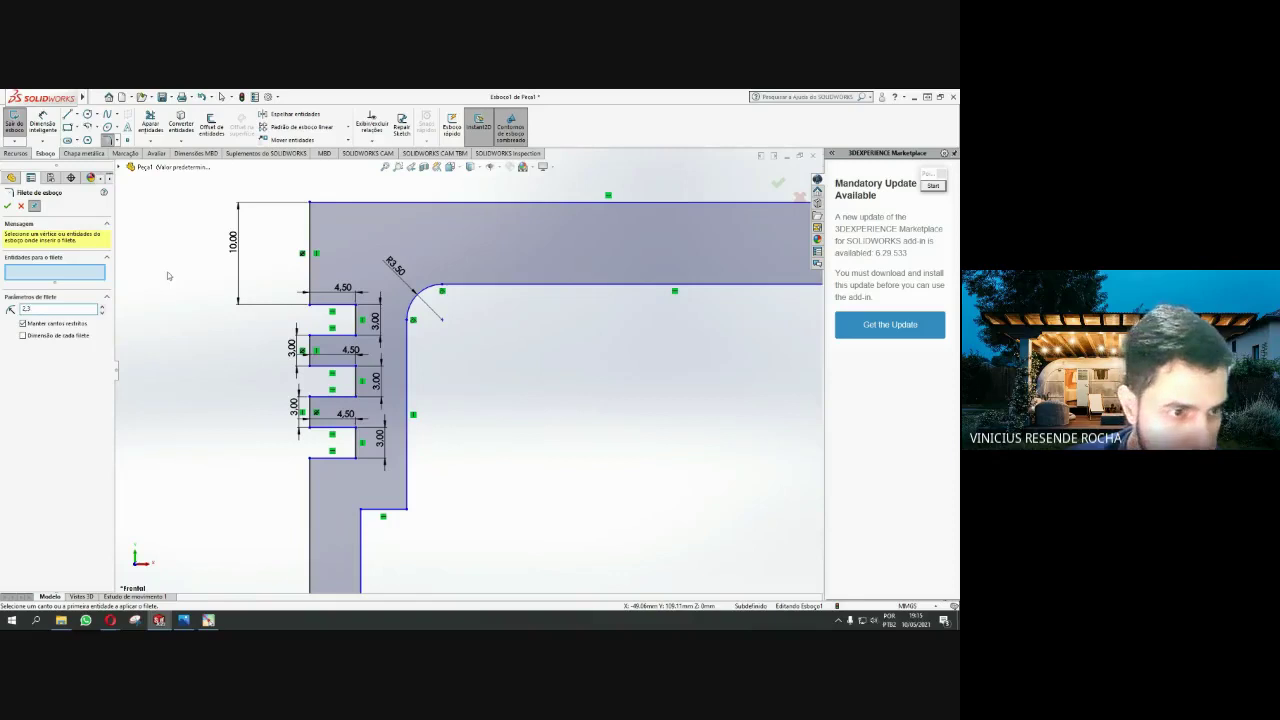
left_click(7, 206)
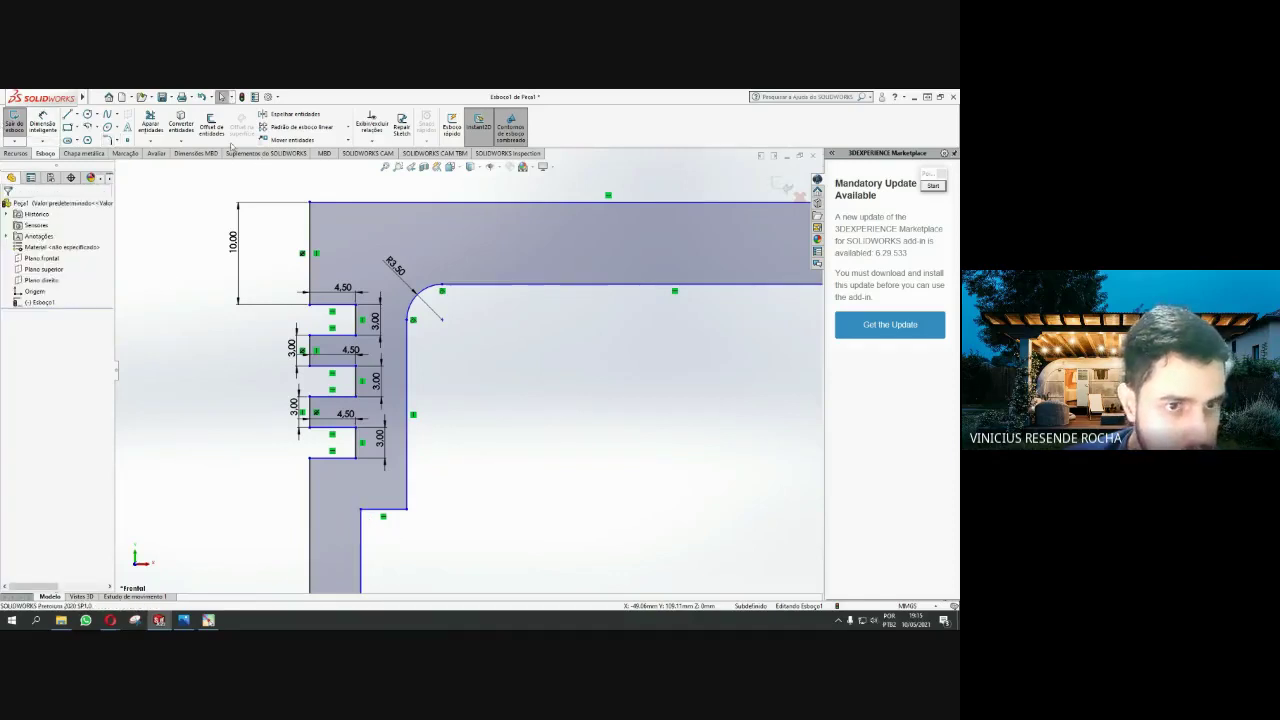
Fillet the lower step's inner corner at 2.30 mm
left_click(107, 140)
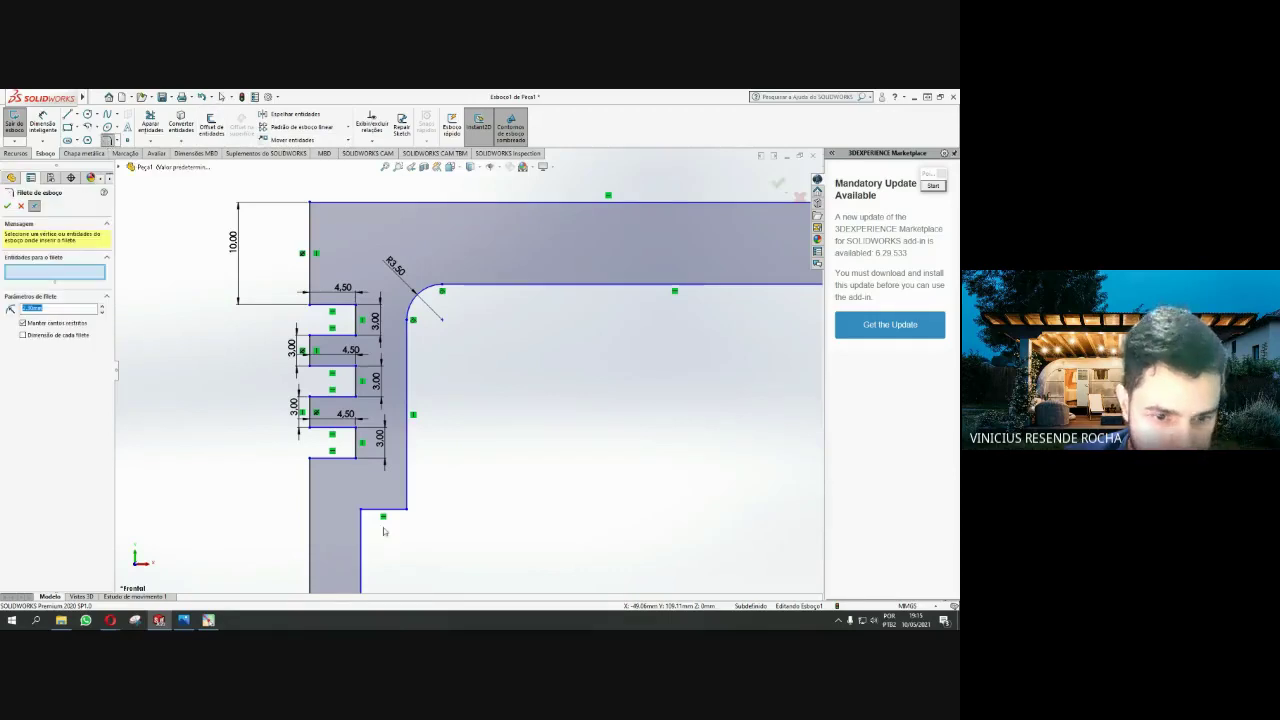
left_click(366, 511)
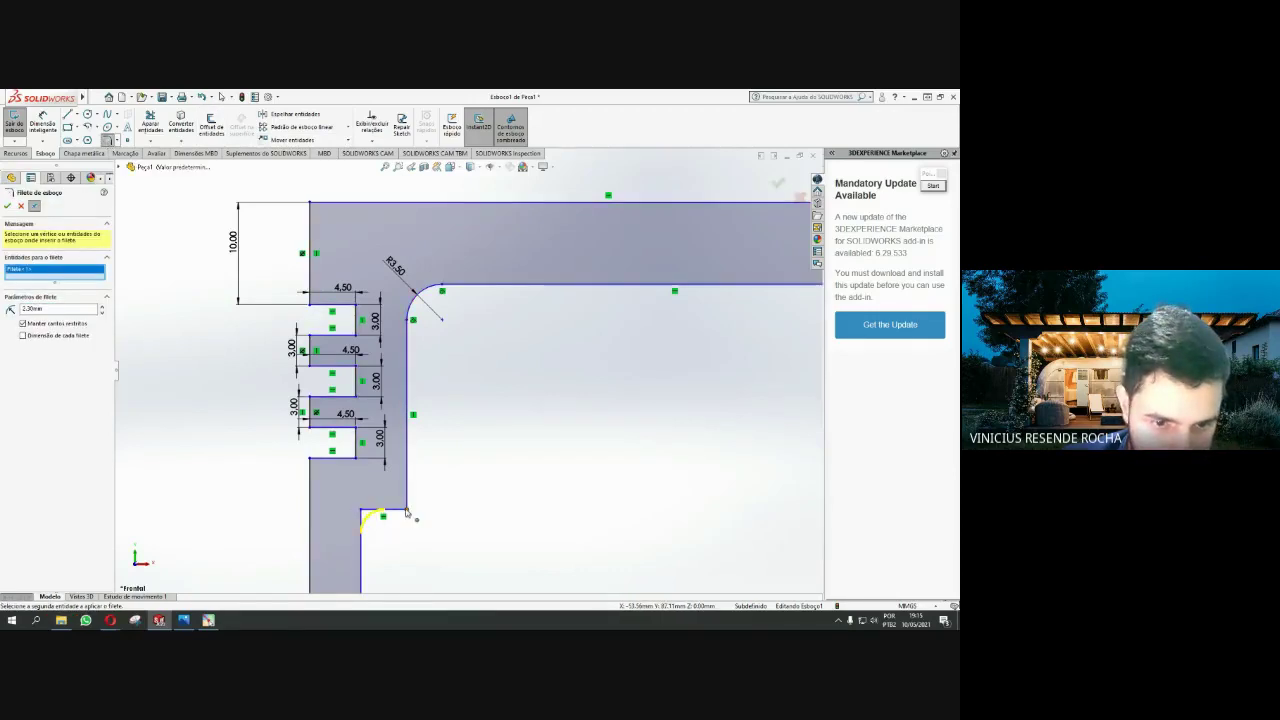
left_click(405, 512)
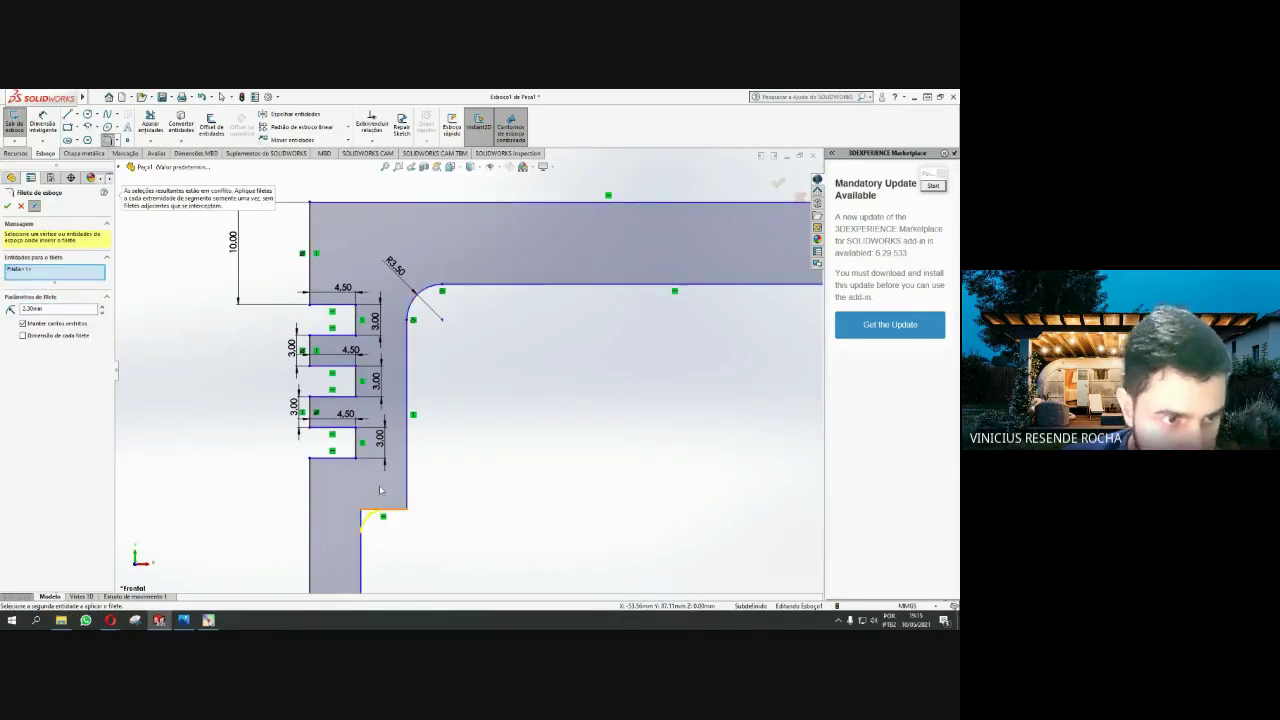
left_click(7, 206)
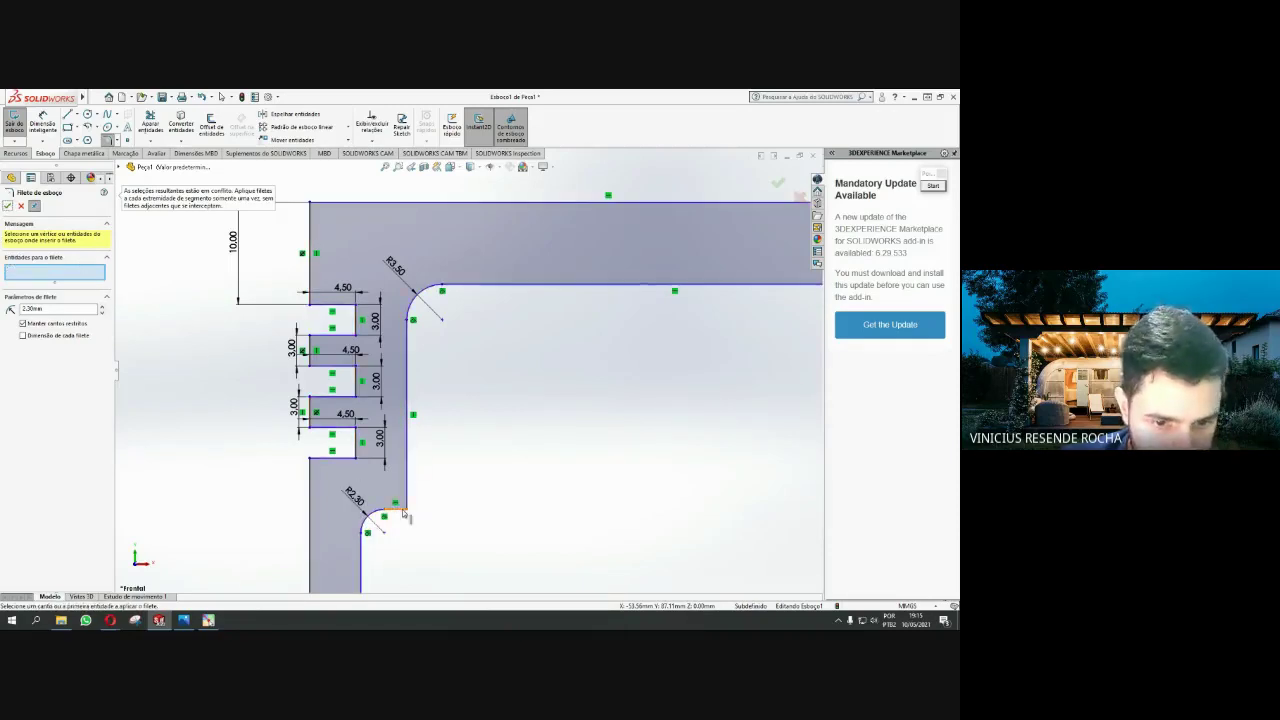
Change the fillet radius to 2.00 mm and round the lower step's outer corner
left_click(406, 506)
left_click(408, 505)
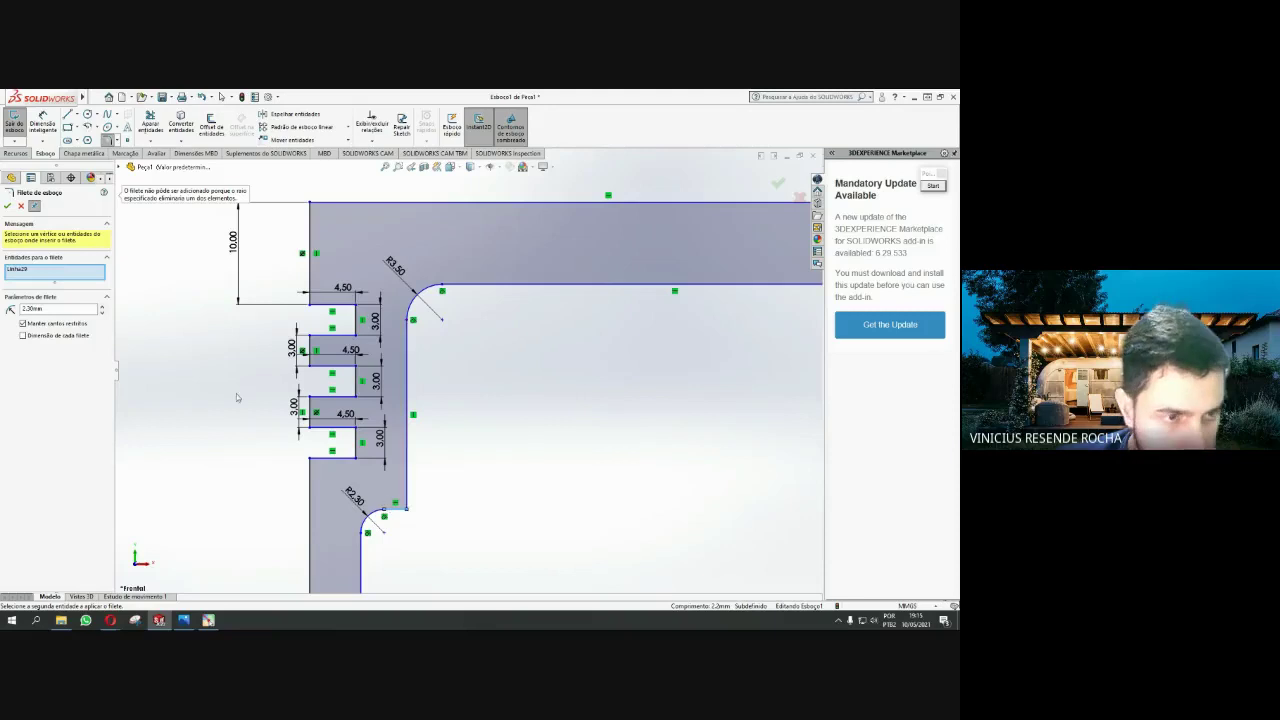
left_click(7, 206)
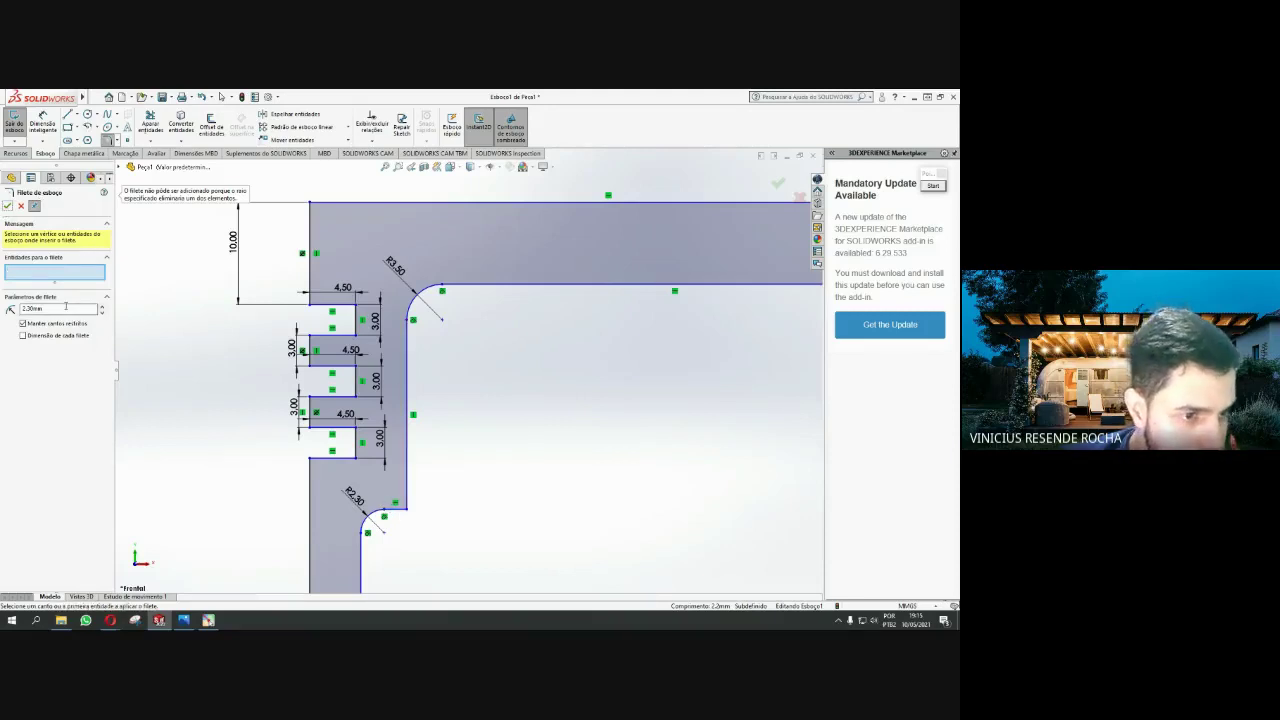
left_click(66, 308)
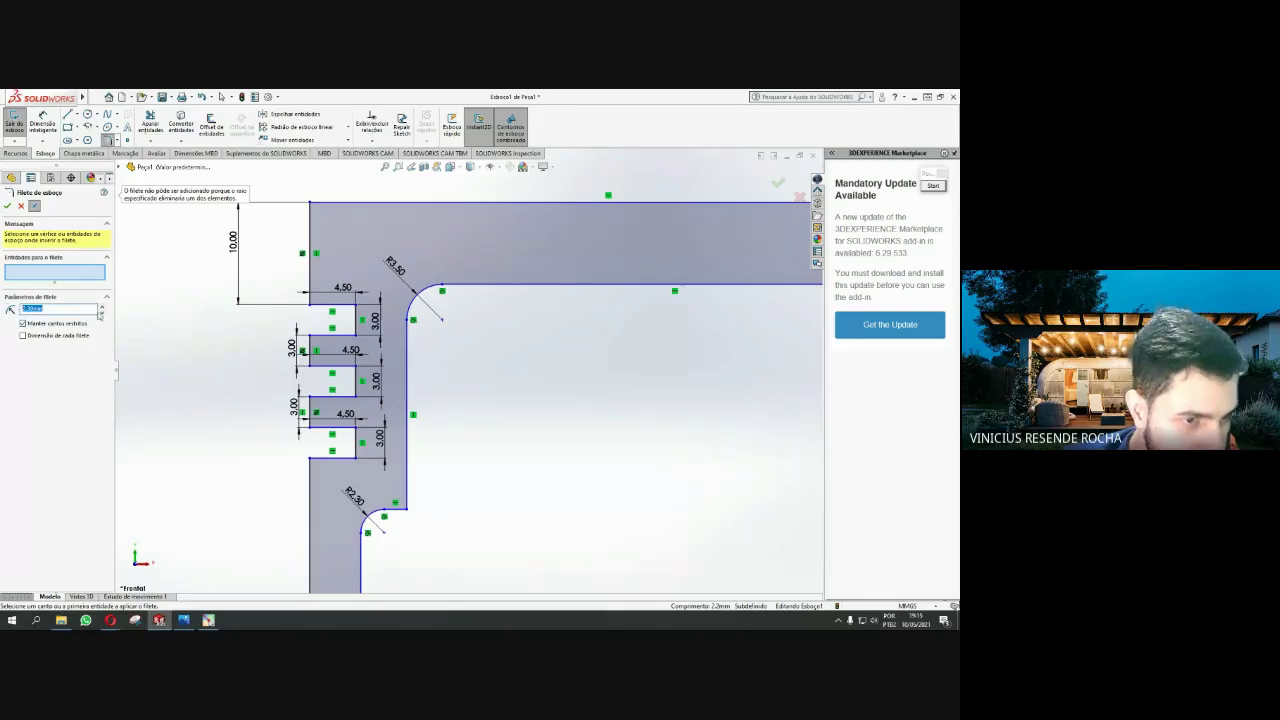
key("ctrl+a")
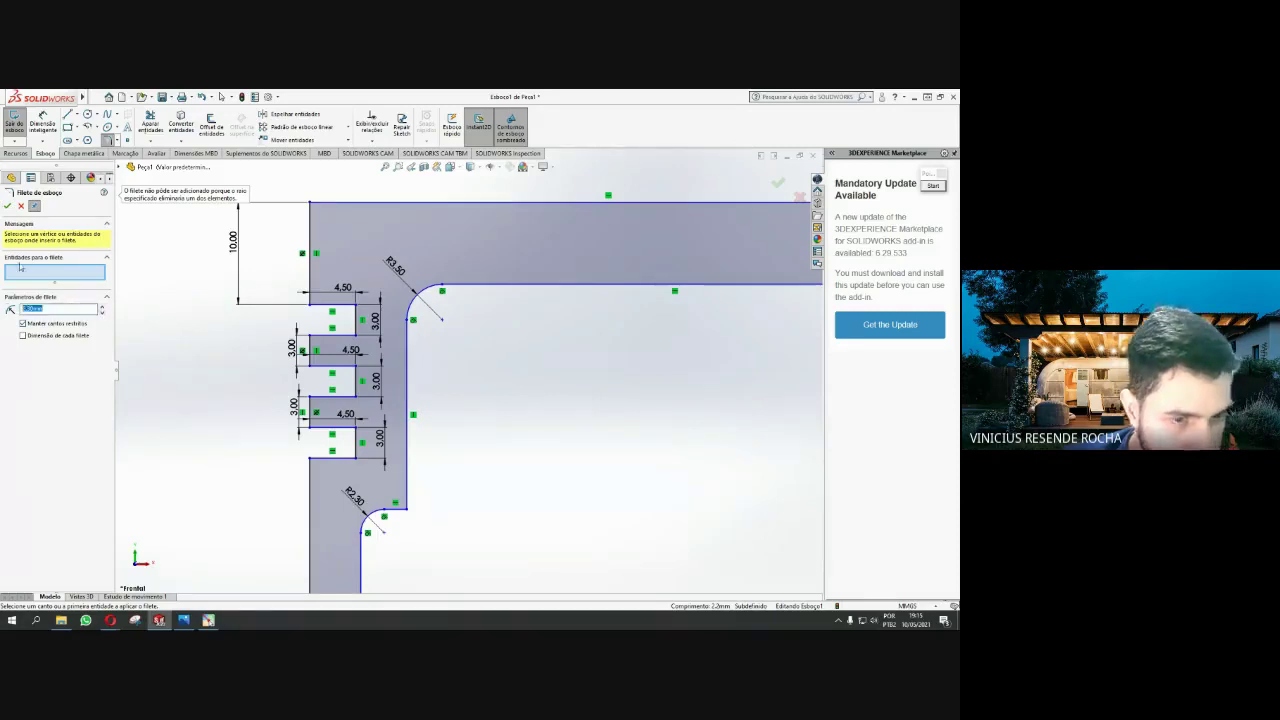
type("3")
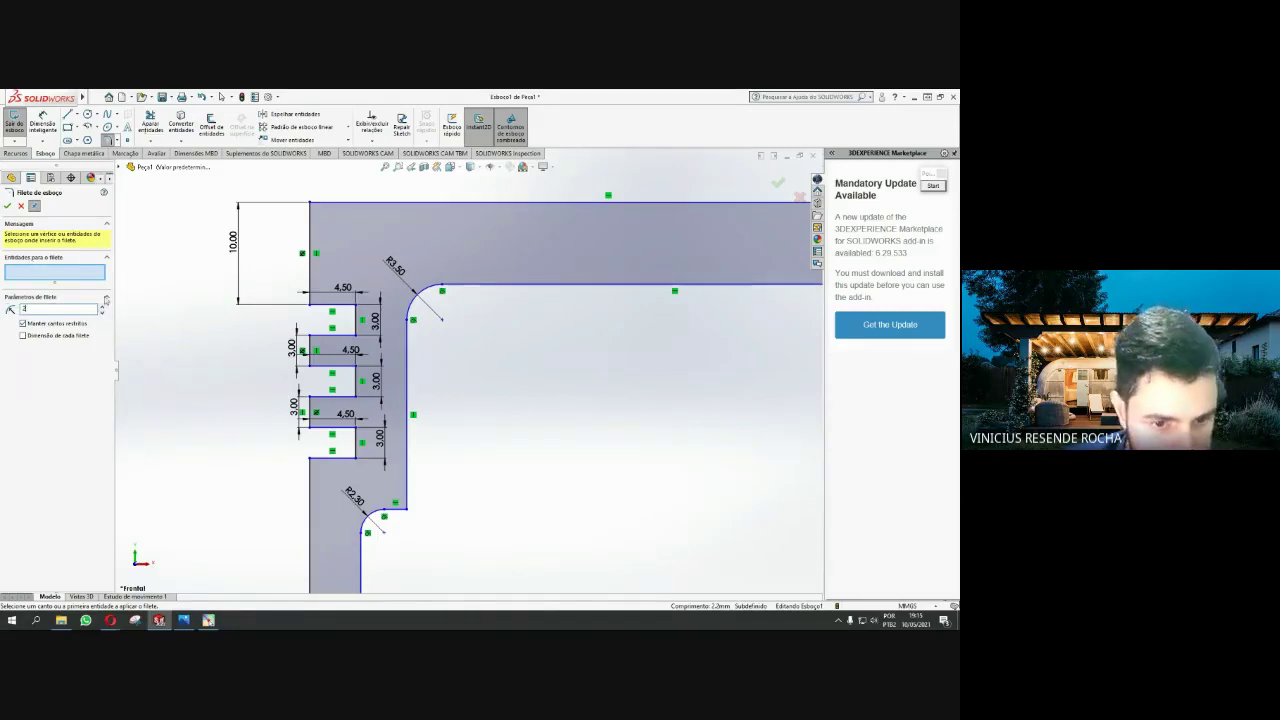
left_click(101, 97)
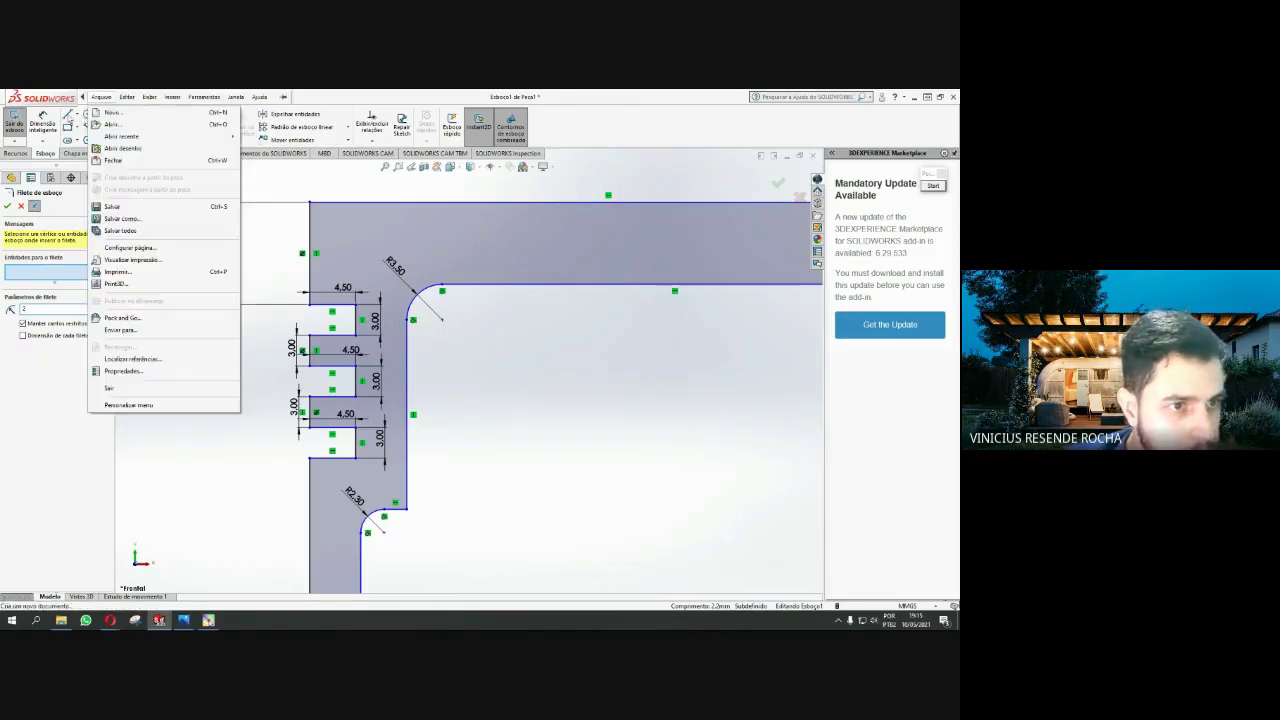
left_click(490, 337)
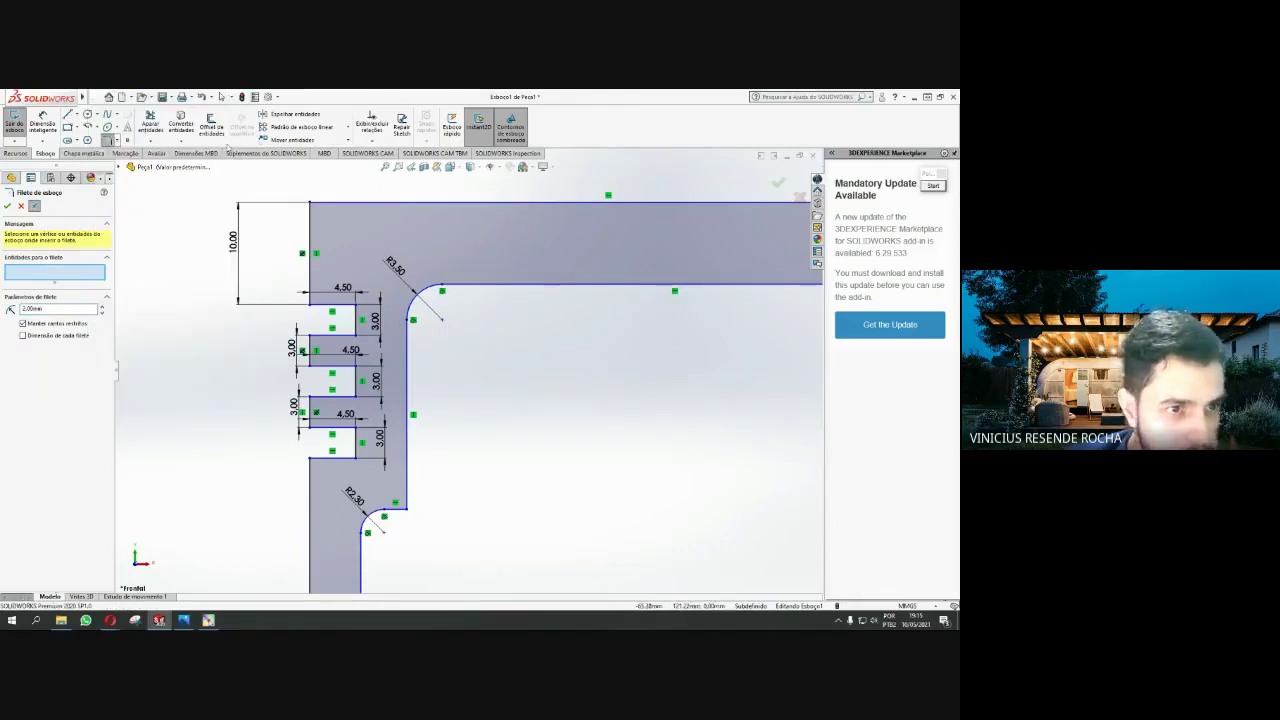
scroll(490, 337, "down", 3)
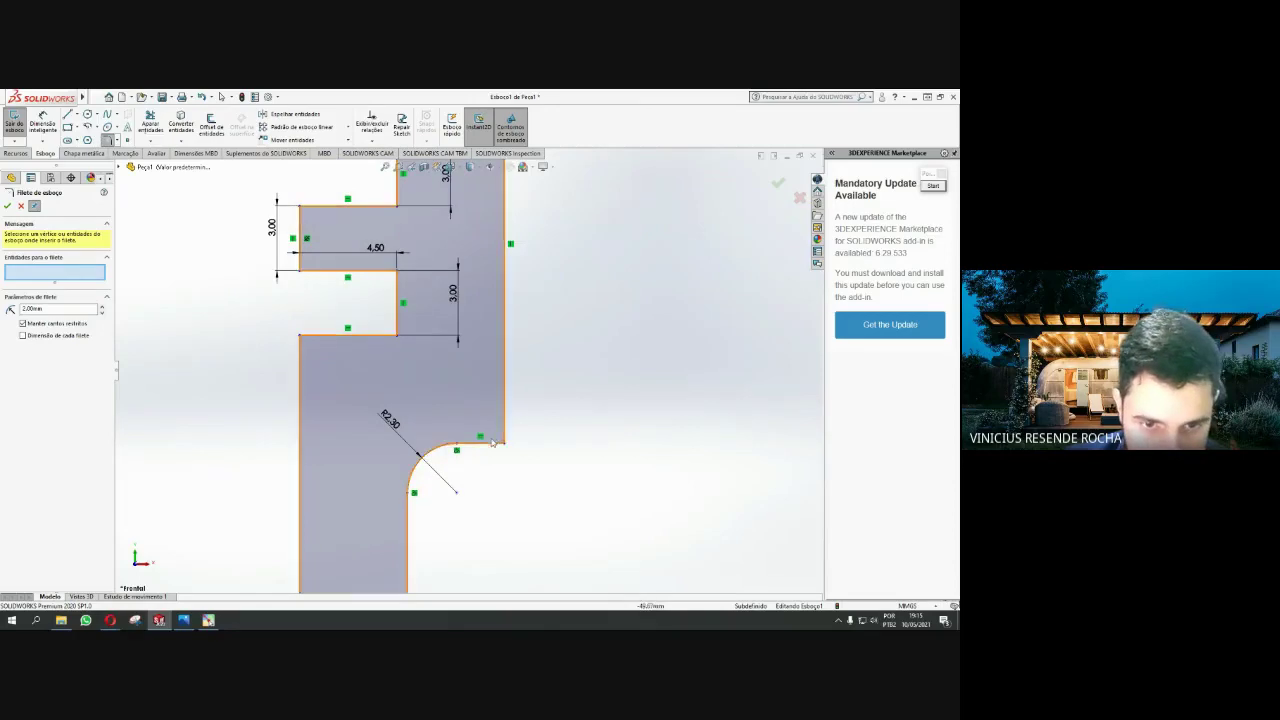
left_click(491, 444)
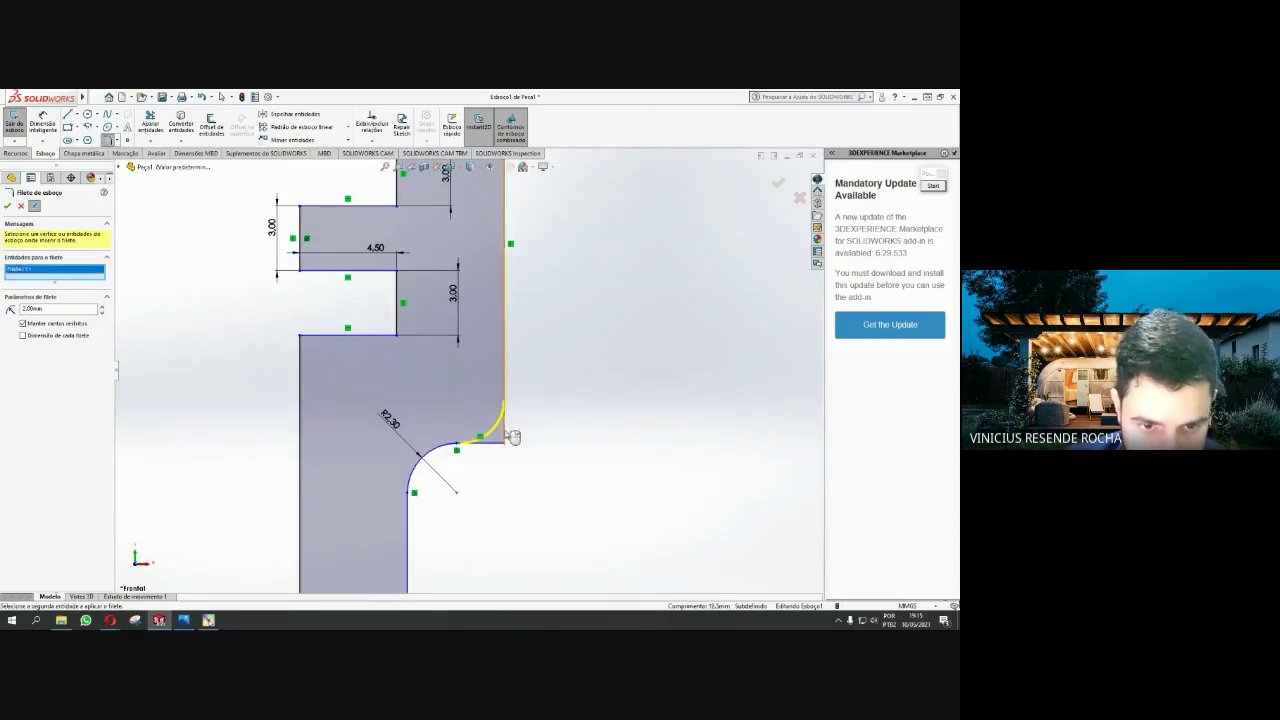
scroll(504, 440, "up", 1)
left_click(10, 204)
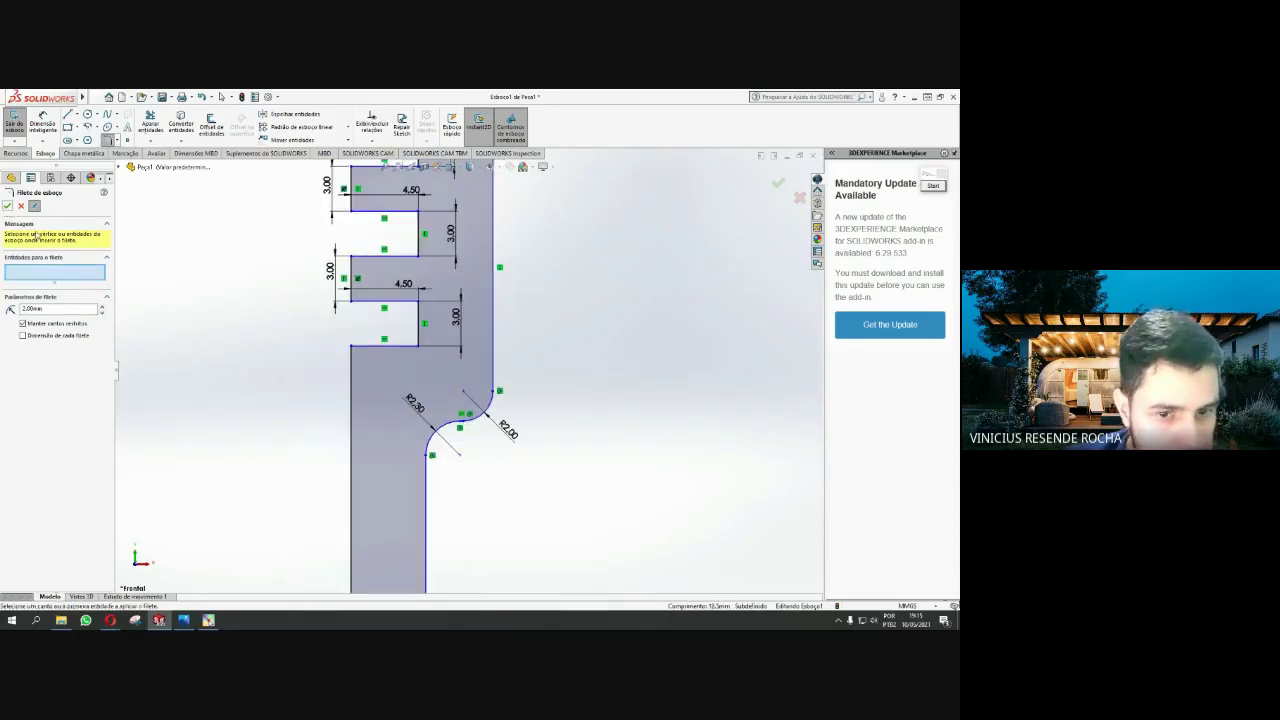
Inspect the new fillets and compare them with the piston reference drawing
scroll(487, 415, "down", 1)
scroll(487, 415, "down", 2)
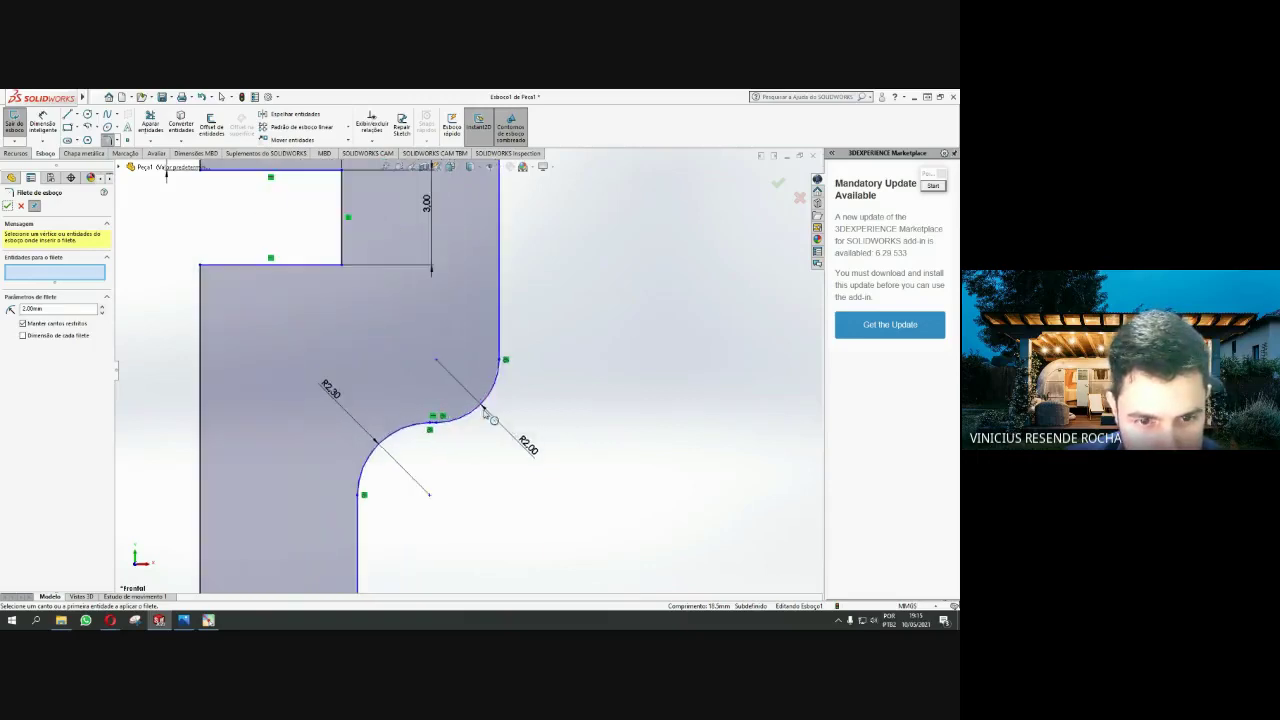
scroll(483, 412, "up", 3)
scroll(471, 400, "up", 1)
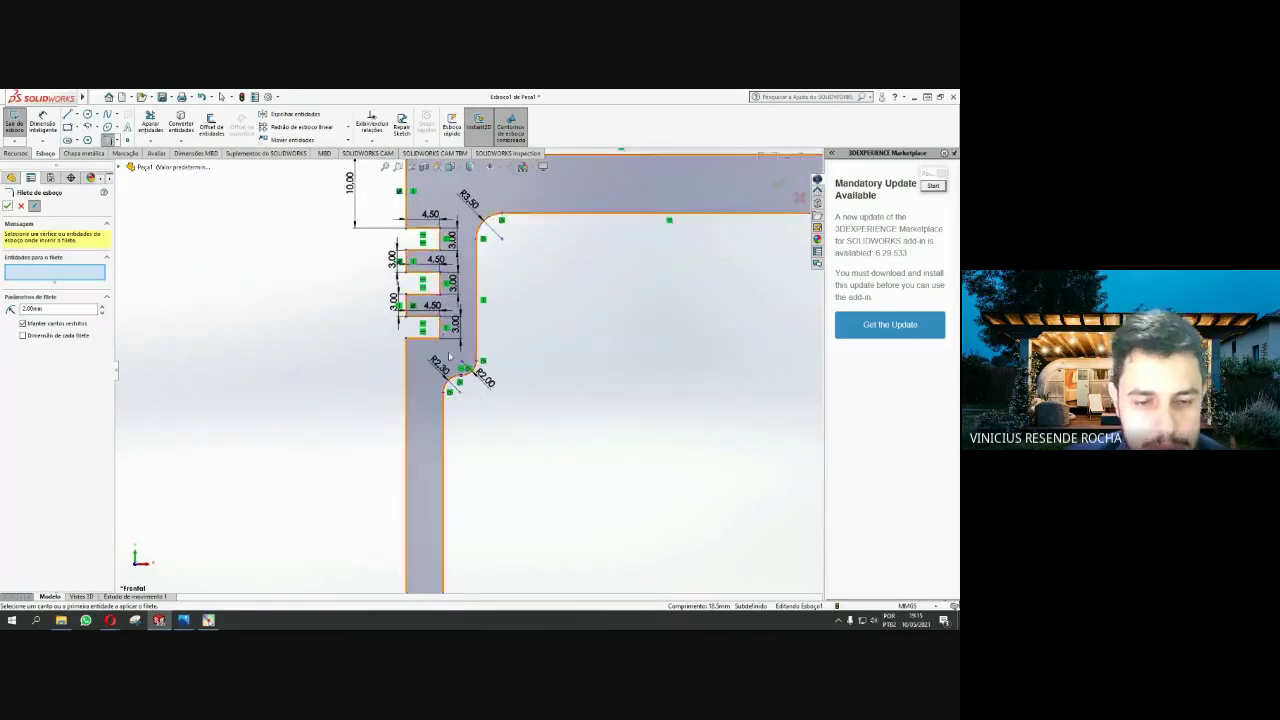
scroll(444, 377, "down", 5)
scroll(460, 497, "up", 4)
scroll(460, 497, "up", 2)
scroll(475, 565, "down", 4)
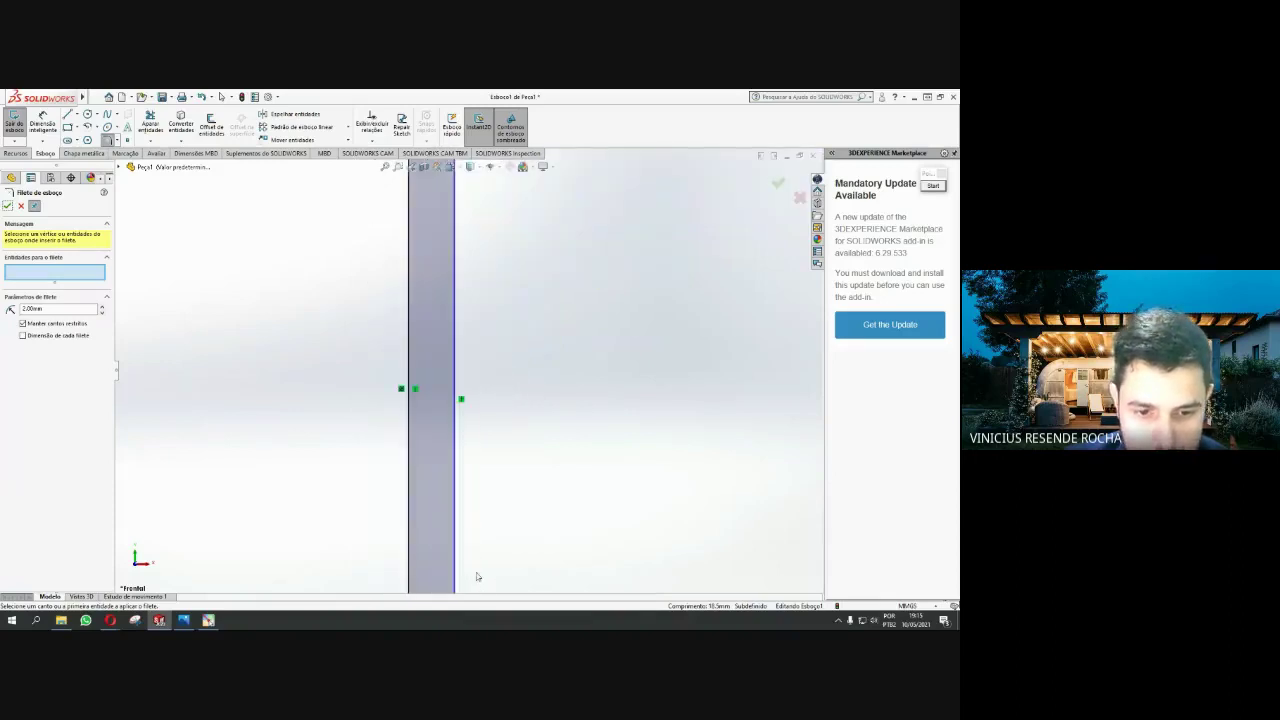
scroll(660, 572, "up", 3)
scroll(466, 522, "down", 3)
scroll(466, 522, "down", 1)
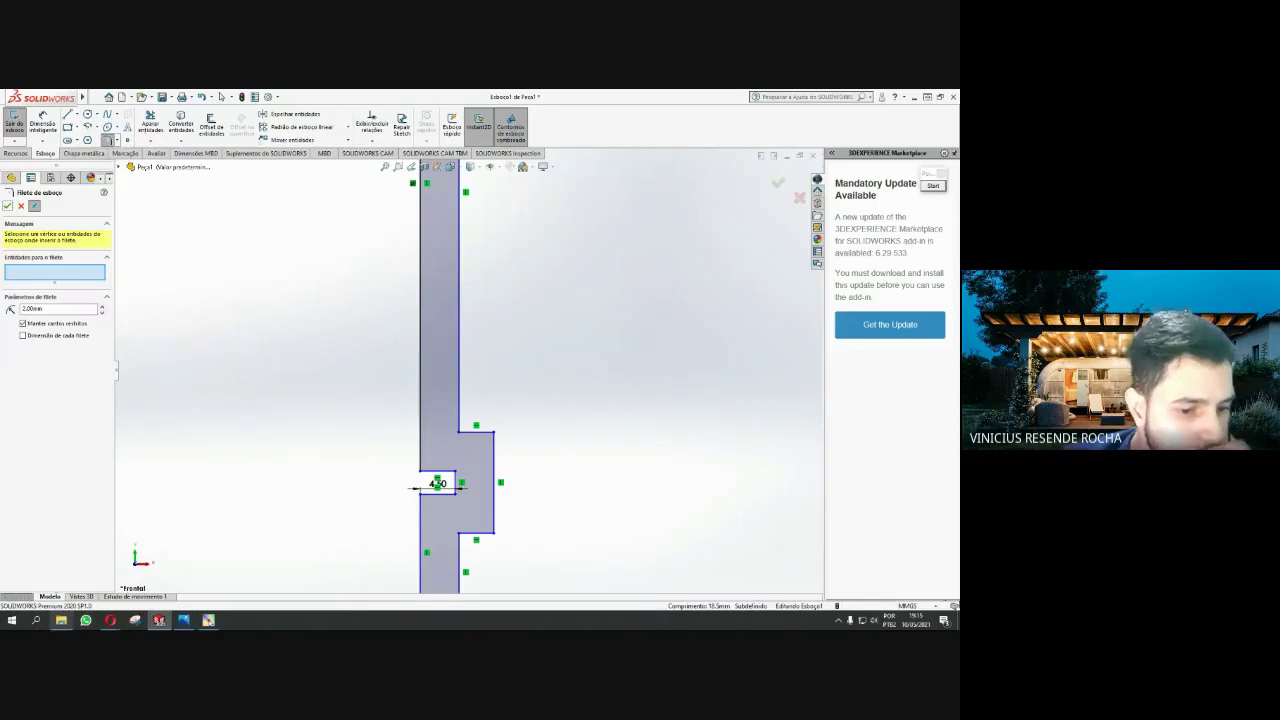
left_click(182, 622)
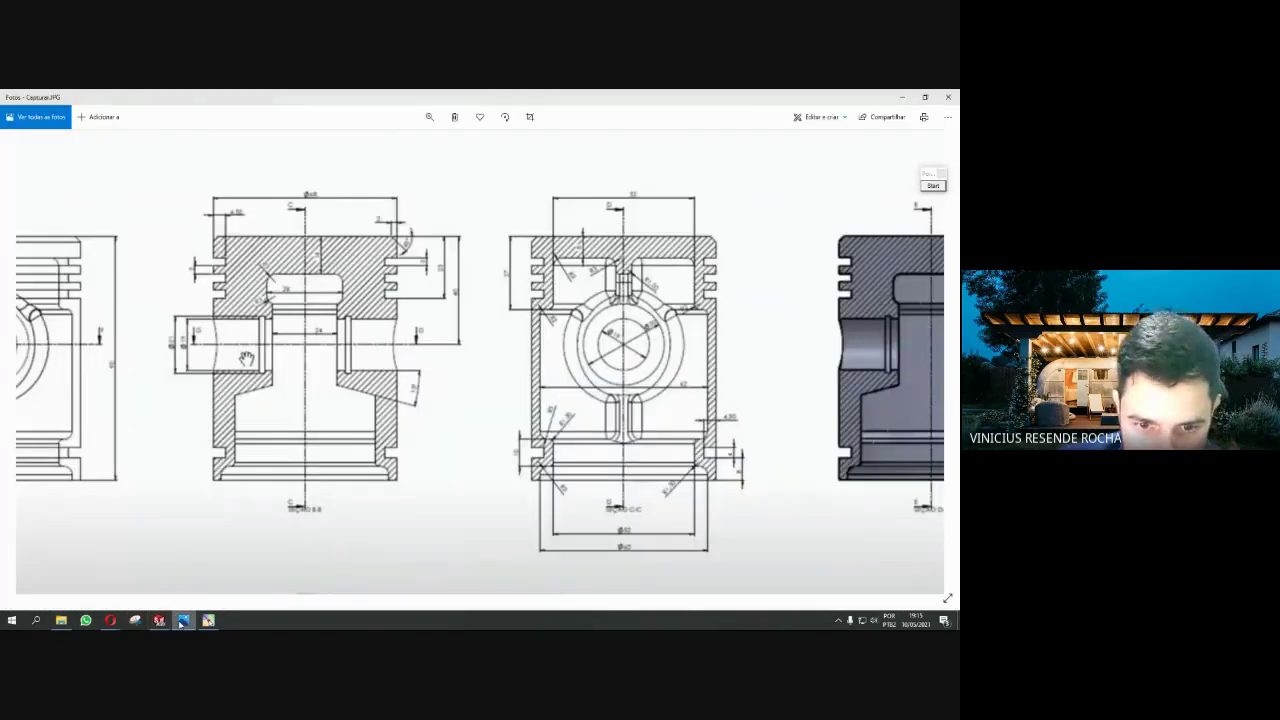
left_click(182, 622)
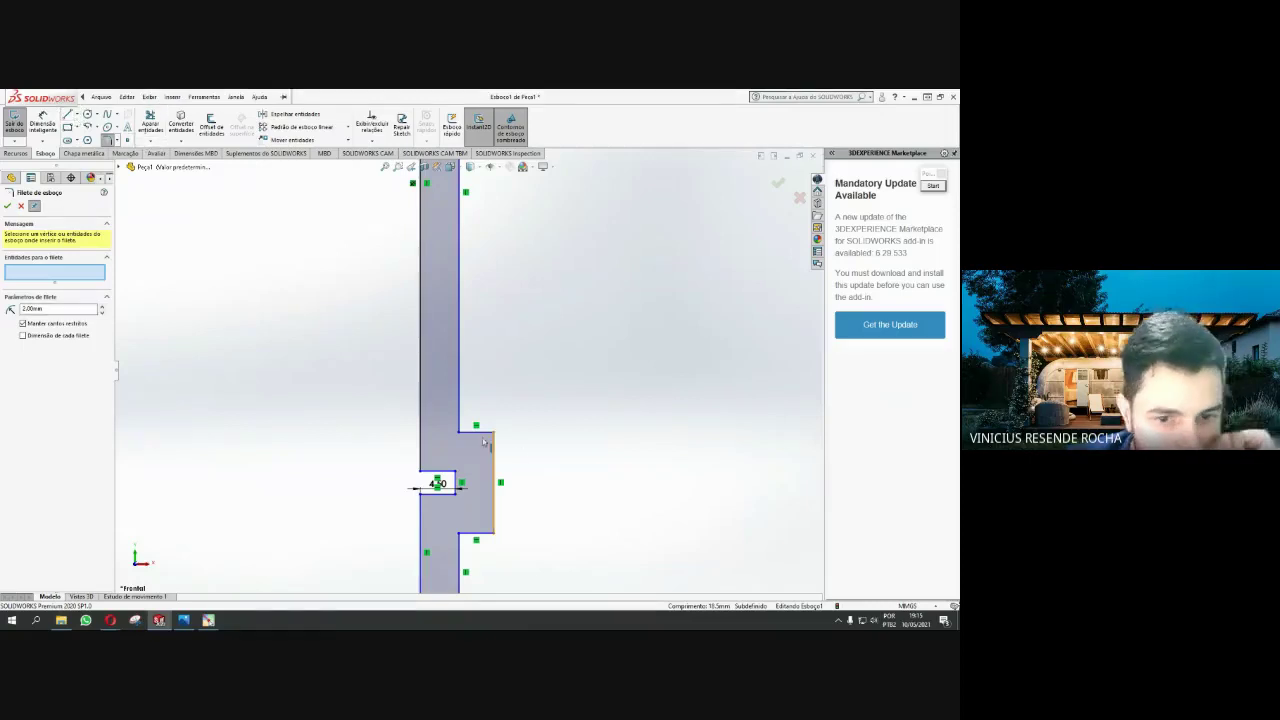
Round the four step corners beside the 4.50 notch with 2 mm sketch fillets
left_click(472, 432)
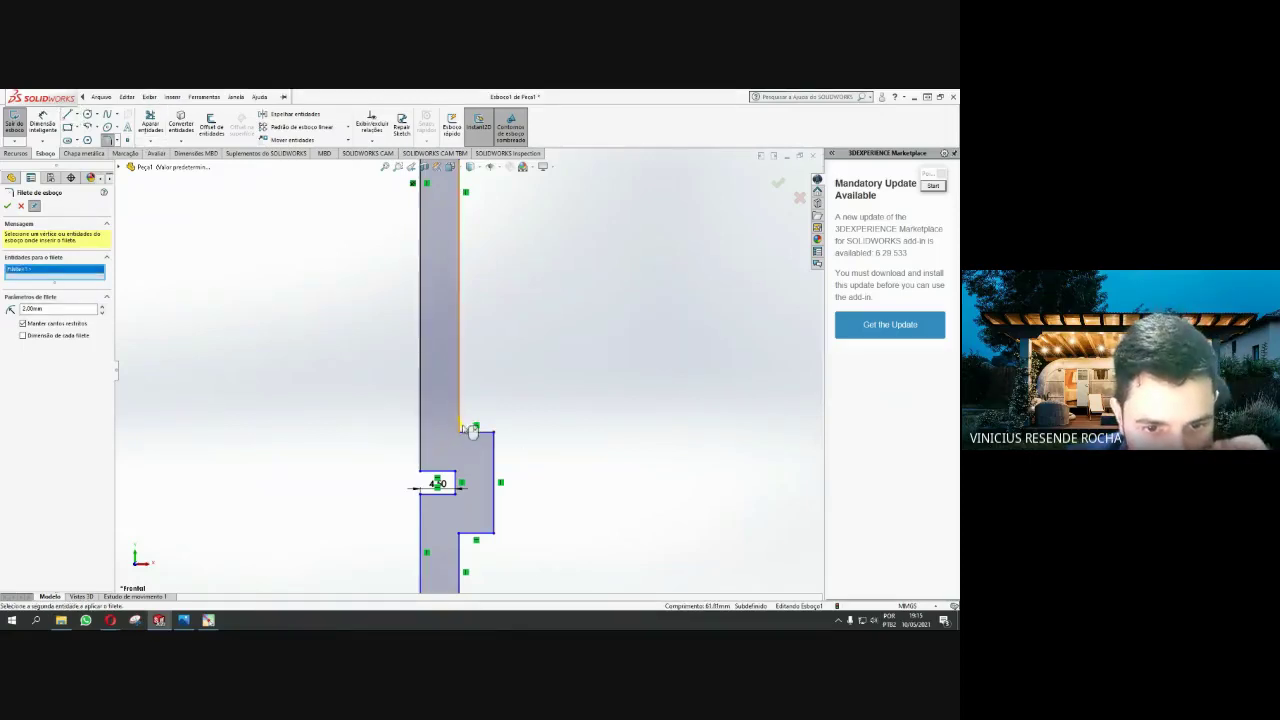
left_click(492, 440)
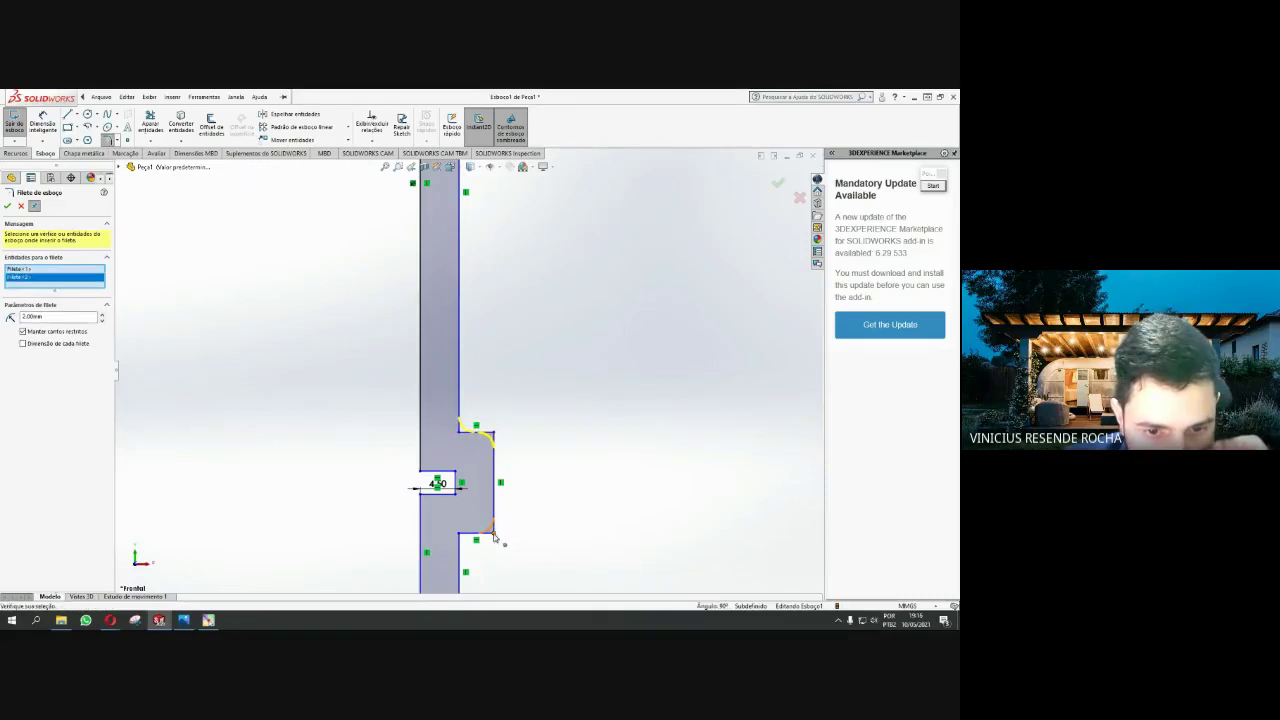
left_click(492, 532)
left_click(474, 533)
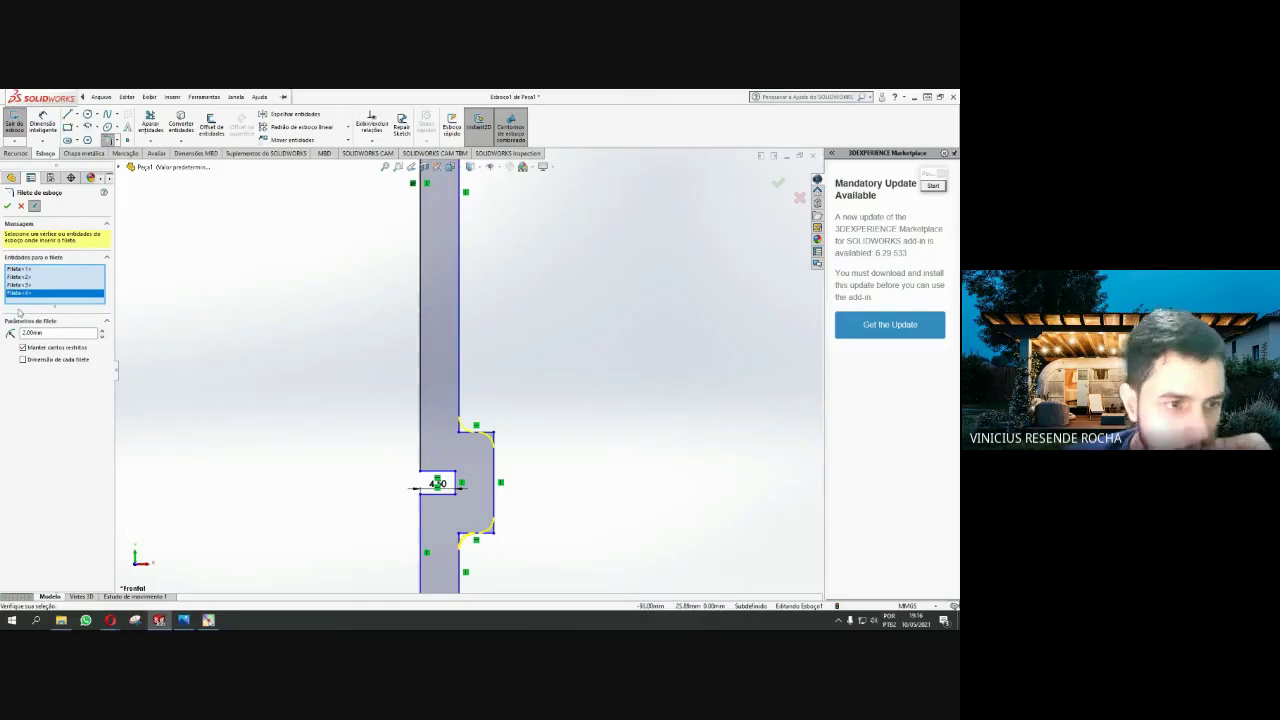
left_click(7, 205)
Zoom around the filleted profile, then bring up the piston reference drawing in Photos
scroll(508, 422, "up", 2)
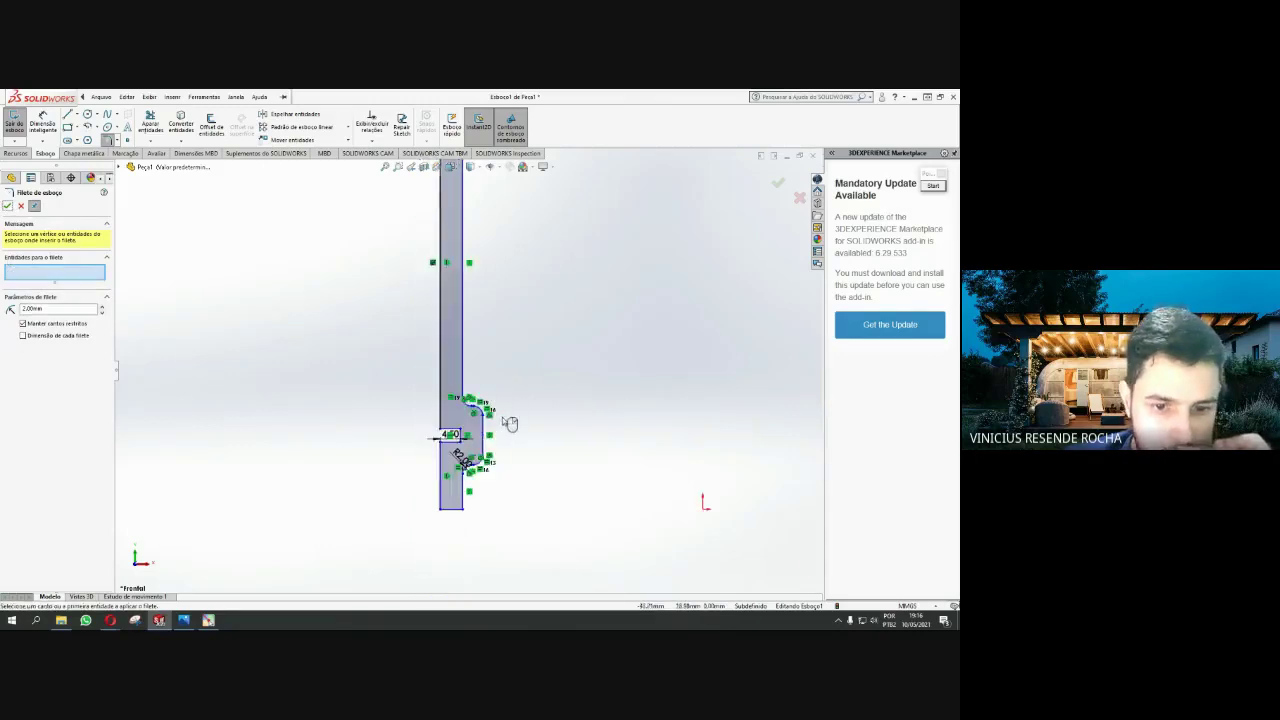
scroll(478, 432, "down", 2)
scroll(450, 420, "down", 1)
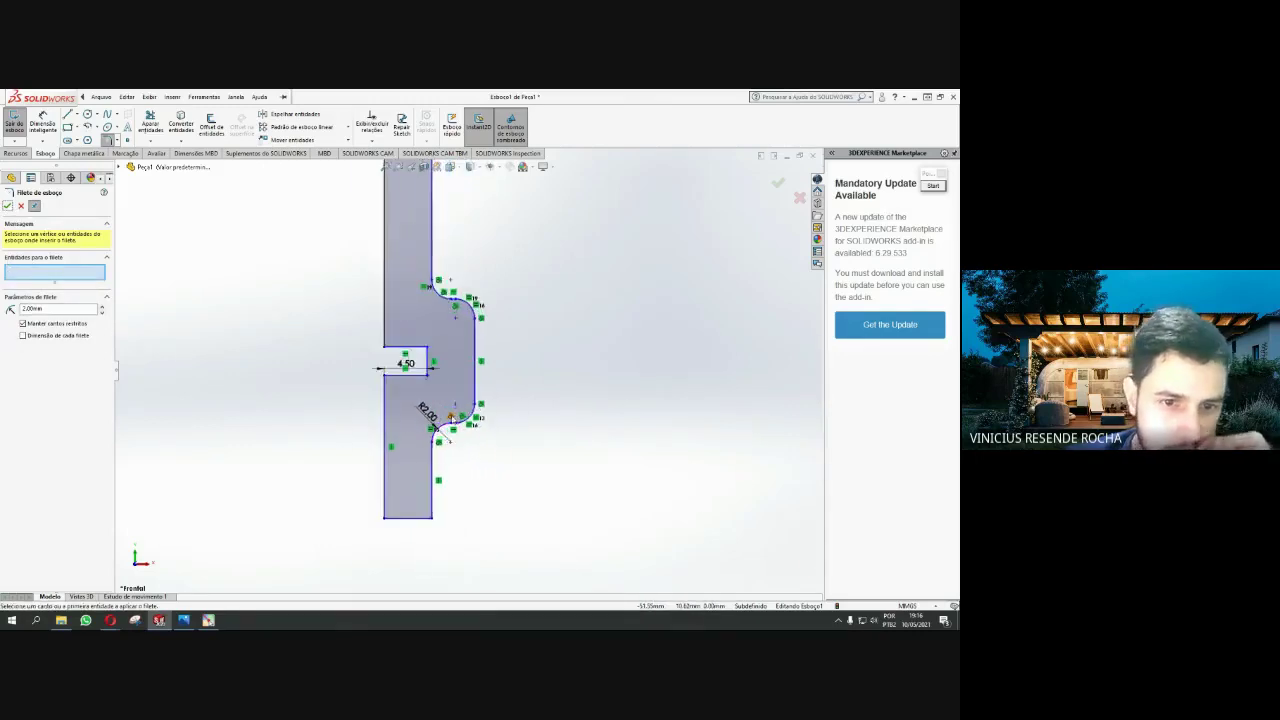
scroll(445, 412, "down", 1)
scroll(442, 405, "up", 2)
scroll(660, 417, "up", 2)
scroll(443, 208, "up", 1)
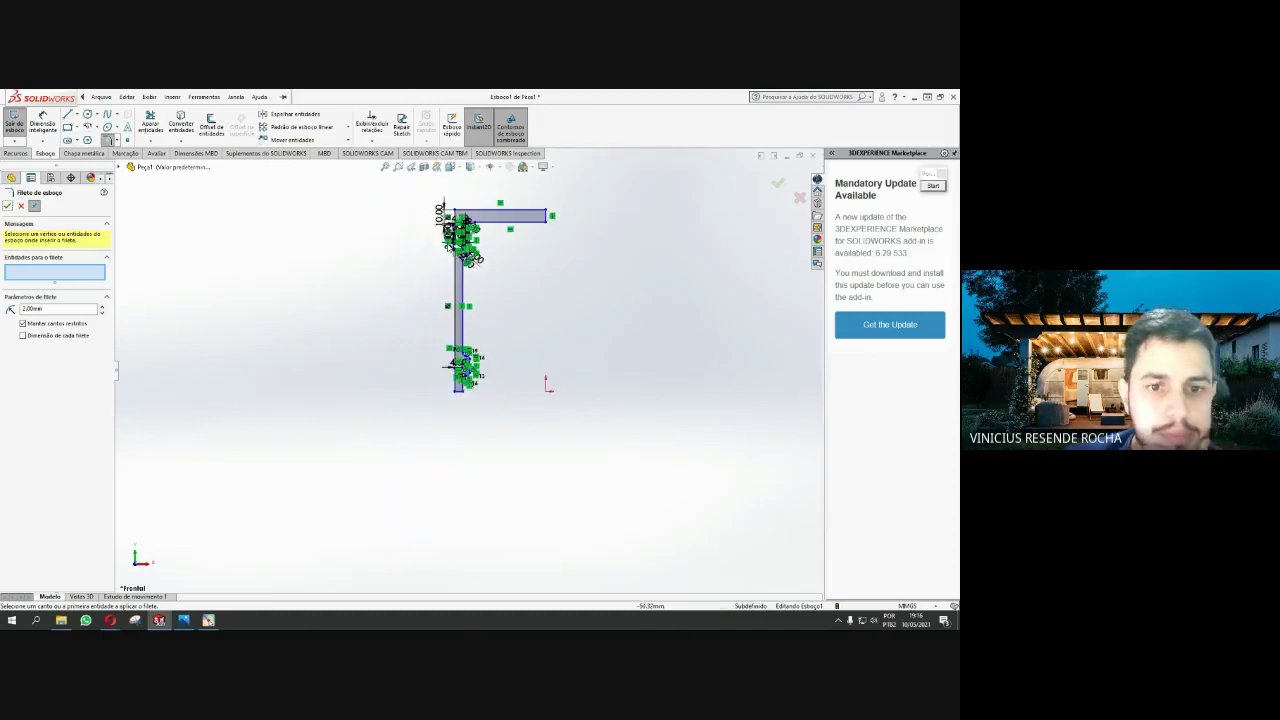
scroll(474, 243, "down", 3)
scroll(514, 337, "down", 2)
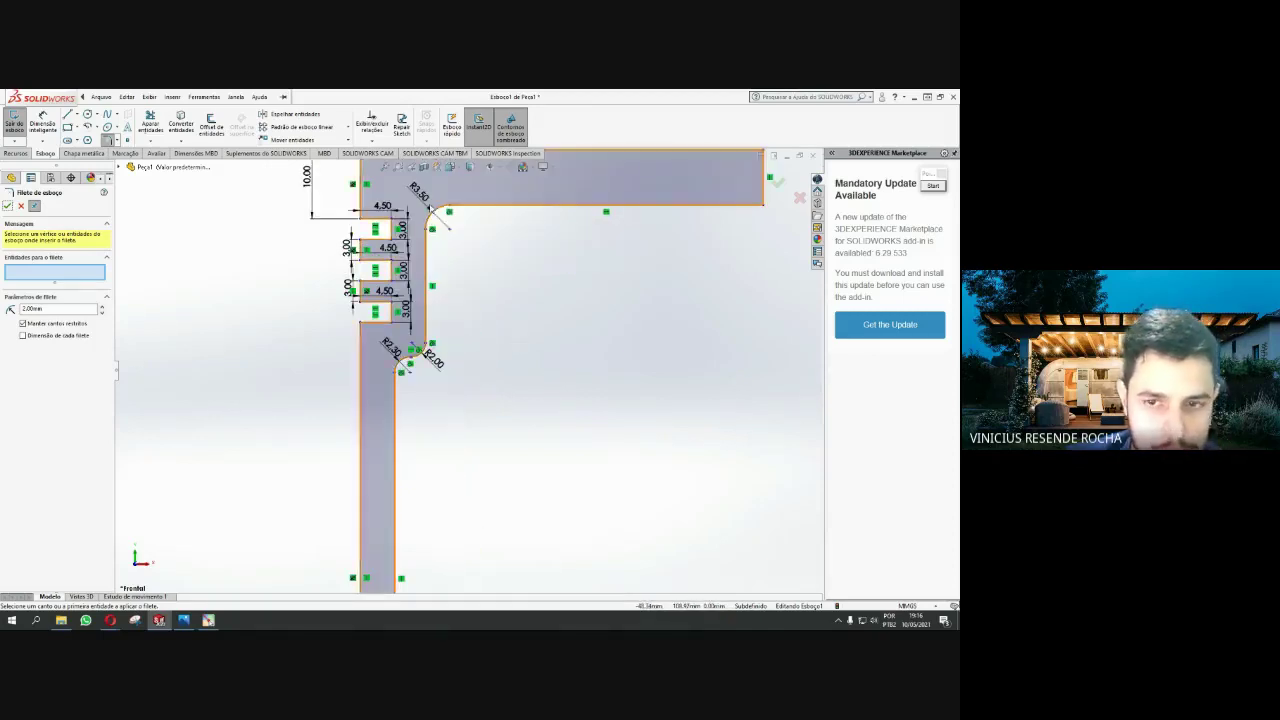
scroll(447, 280, "down", 1)
scroll(490, 360, "up", 2)
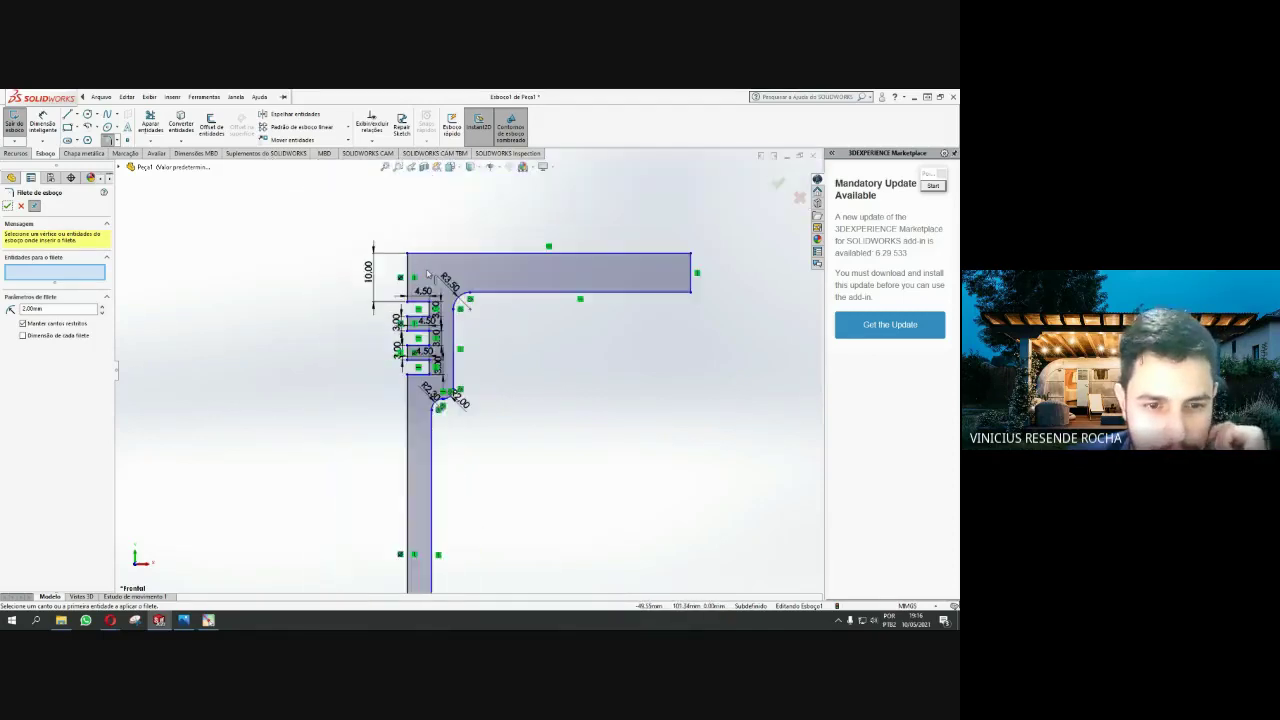
scroll(474, 369, "up", 1)
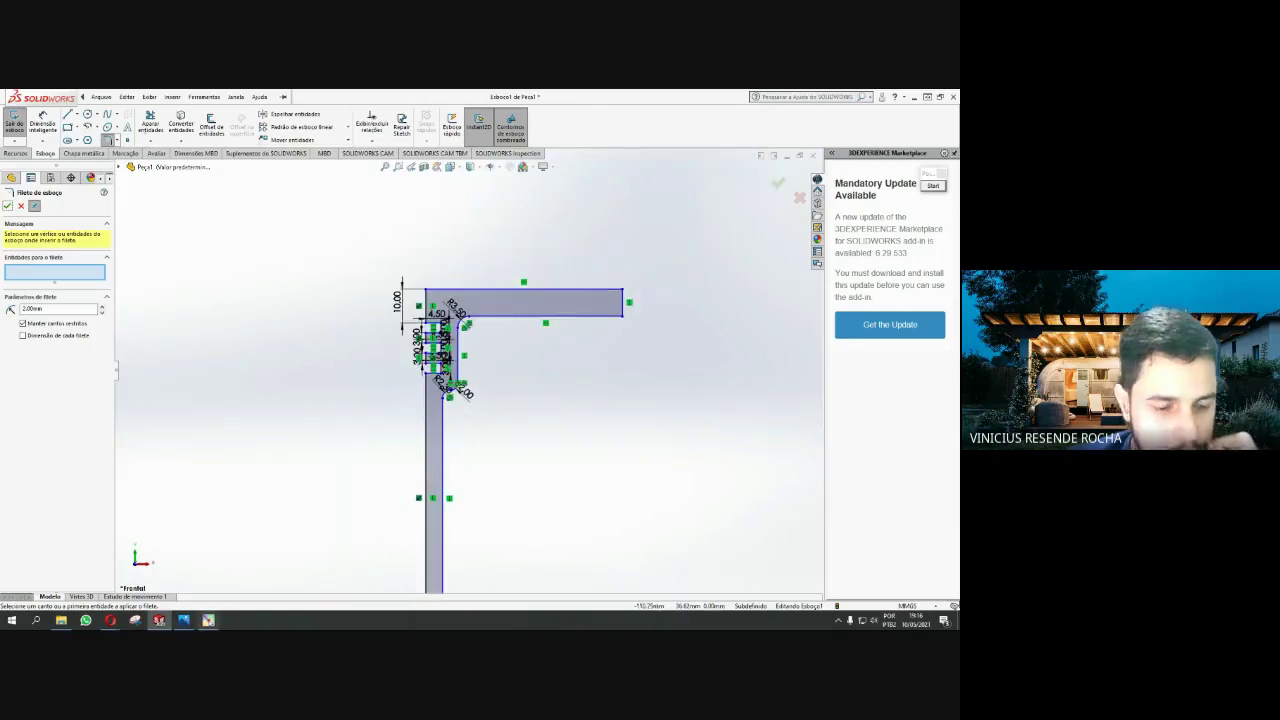
left_click(184, 620)
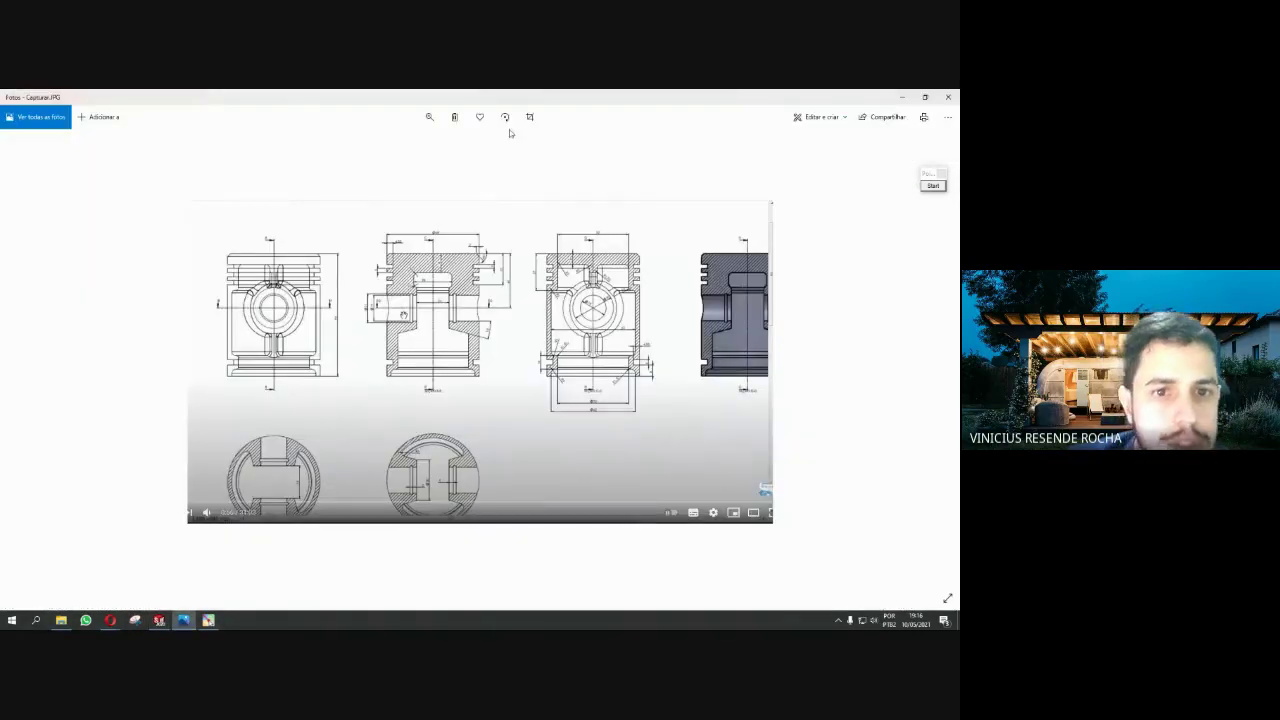
Magnify the Captura.JPG piston section views, then return to the SOLIDWORKS sketch
left_click(429, 117)
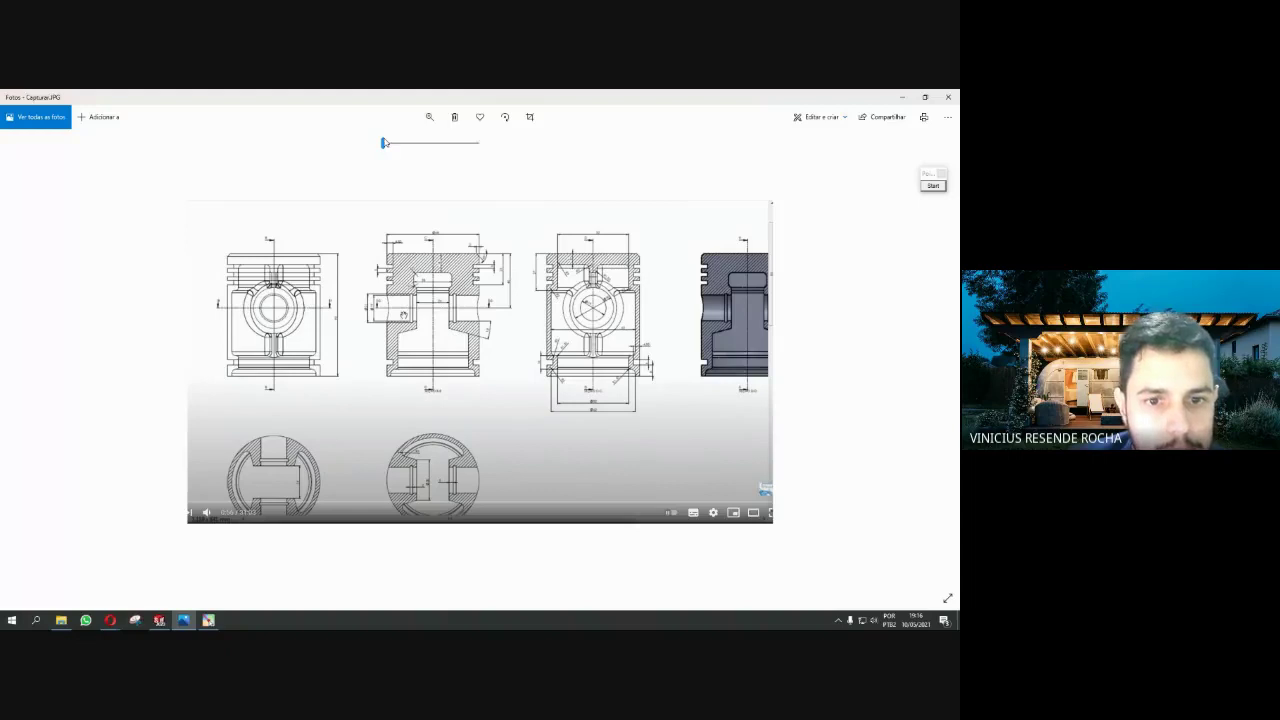
left_click_drag(383, 142, 428, 142)
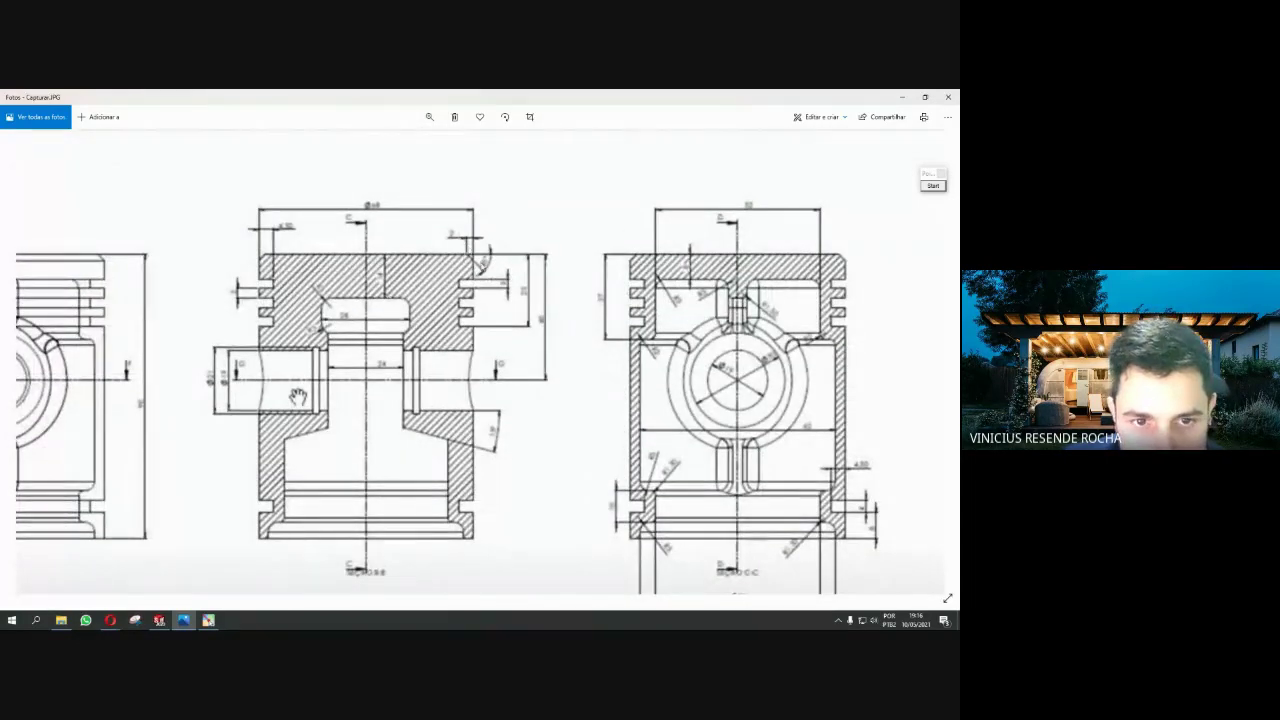
left_click(157, 621)
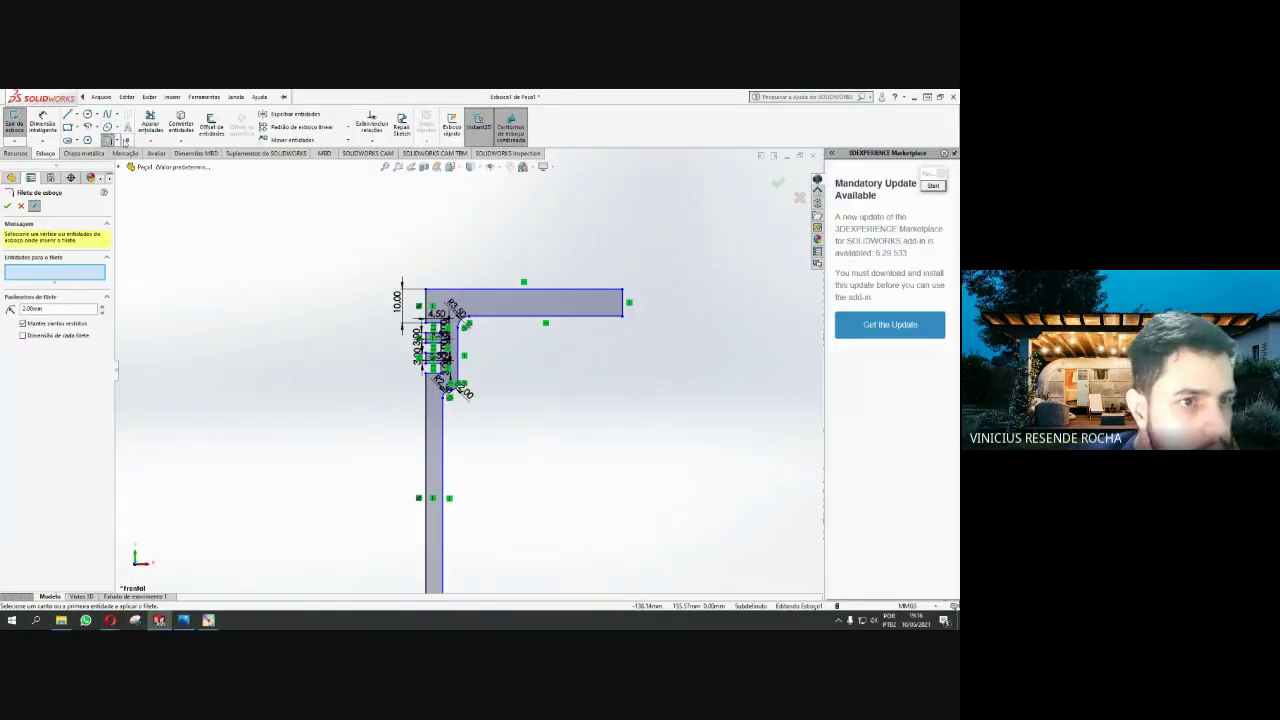
Configure an angle-distance sketch chamfer of 3.5 mm at 45° and confirm it
left_click(118, 141)
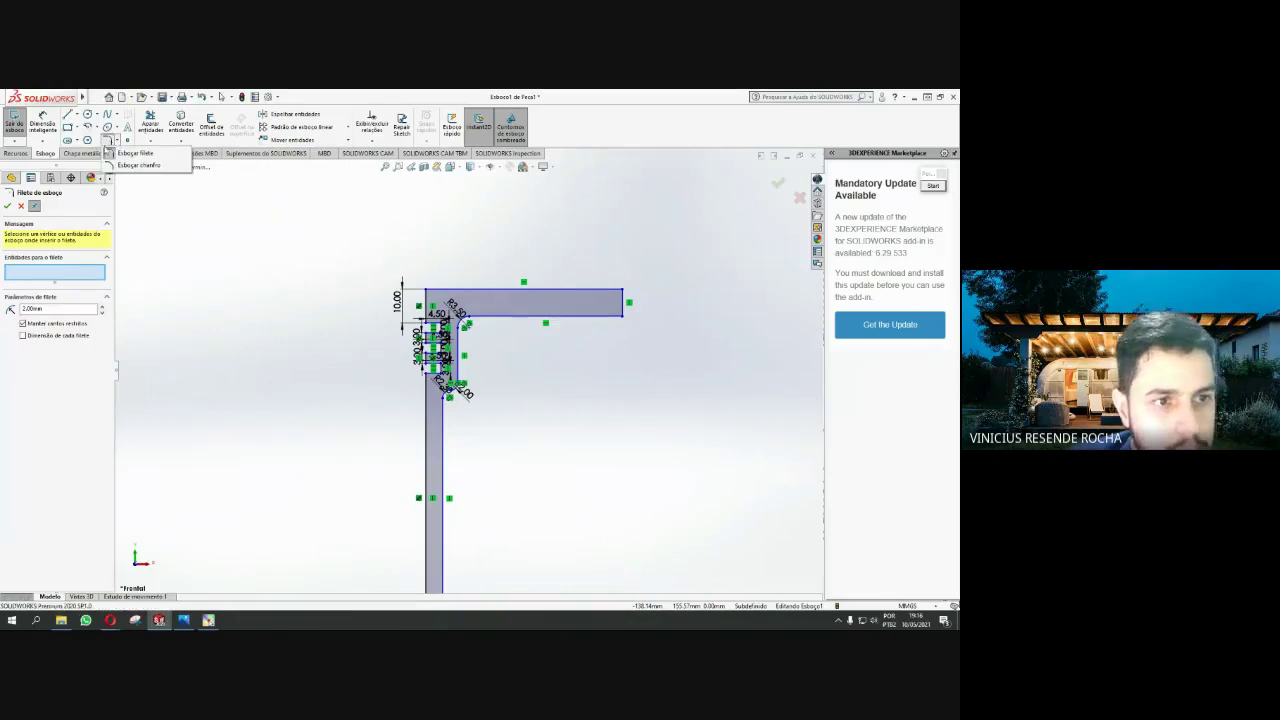
left_click(139, 166)
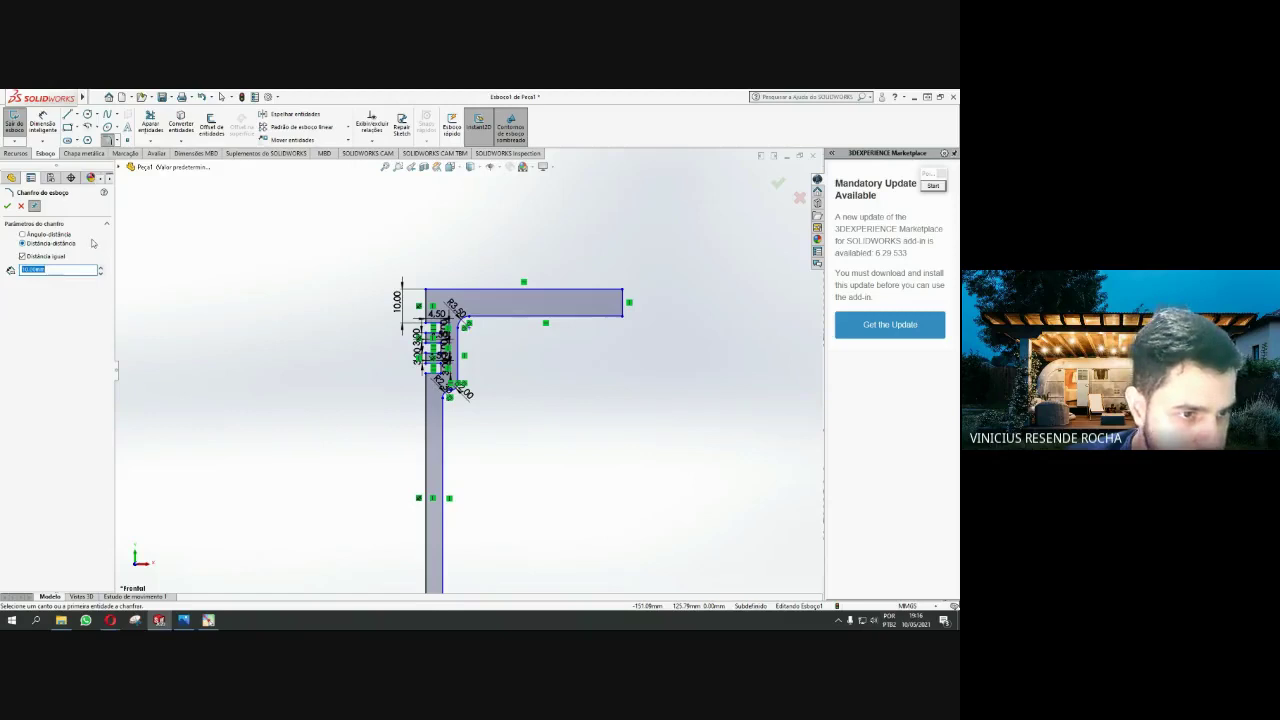
left_click(58, 235)
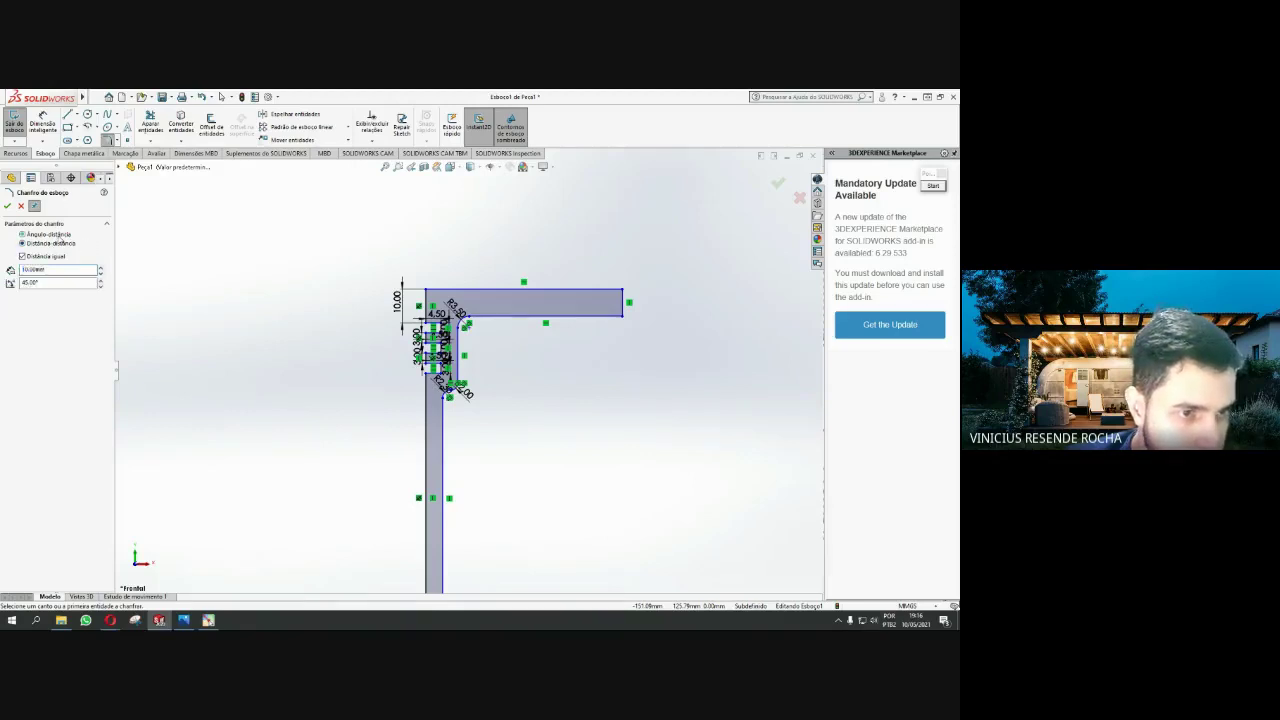
left_click(53, 283)
double_click(63, 270)
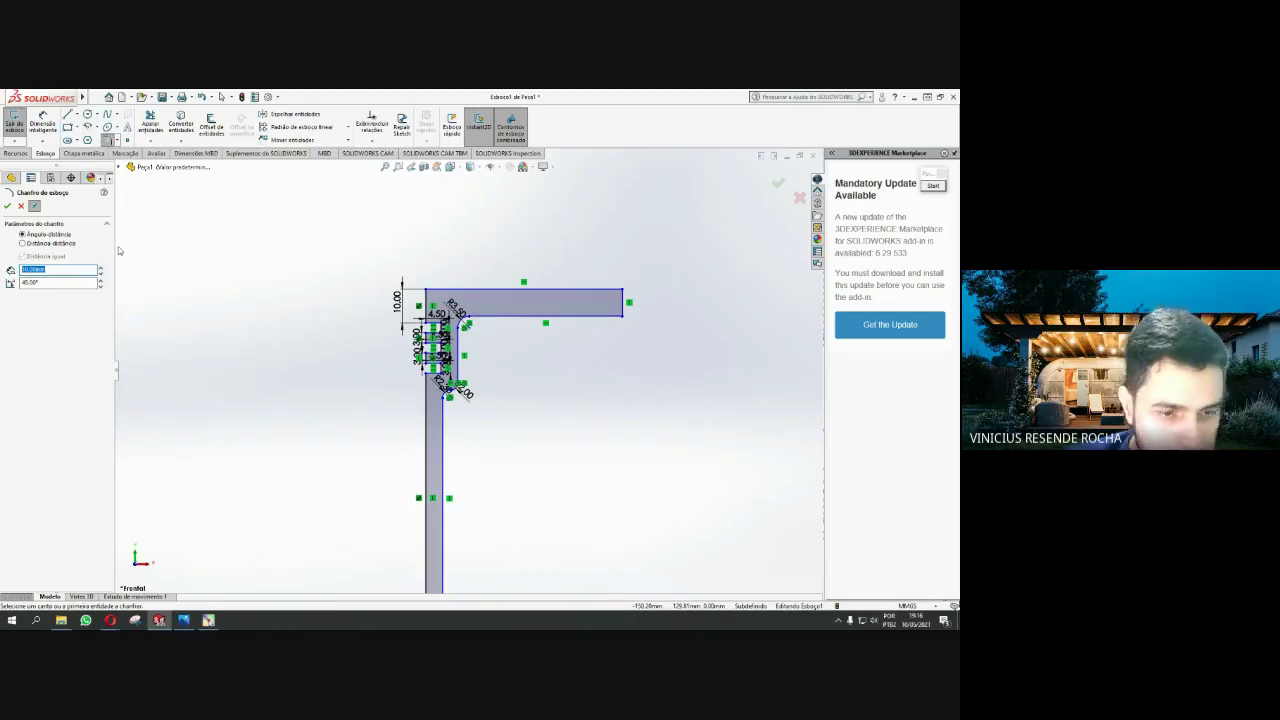
type("4.5")
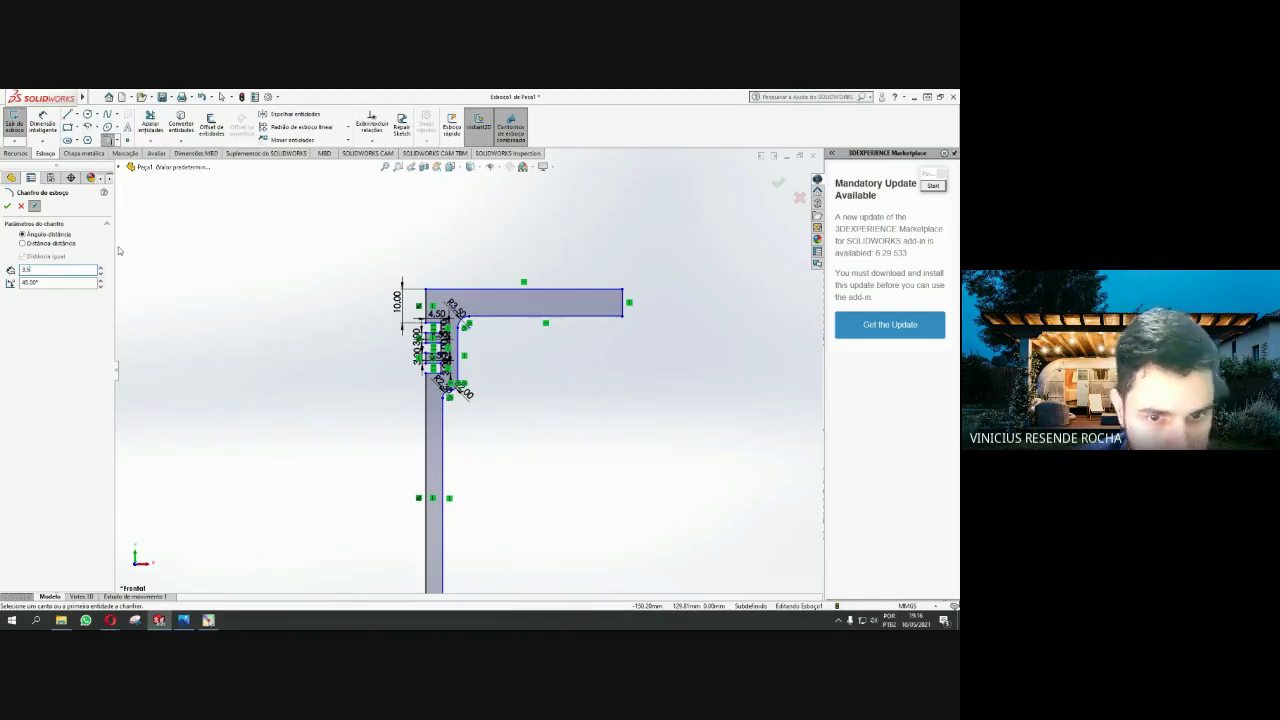
key("Tab")
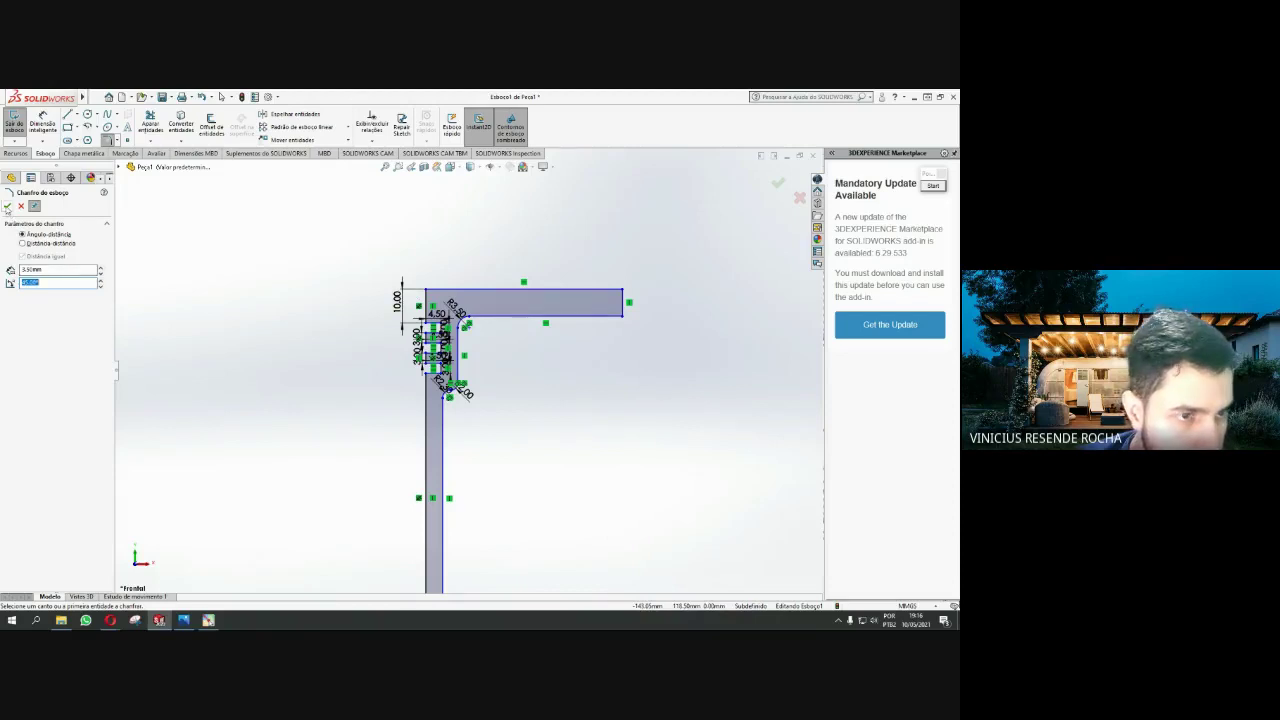
left_click(7, 207)
scroll(425, 300, "down", 2)
scroll(425, 300, "down", 3)
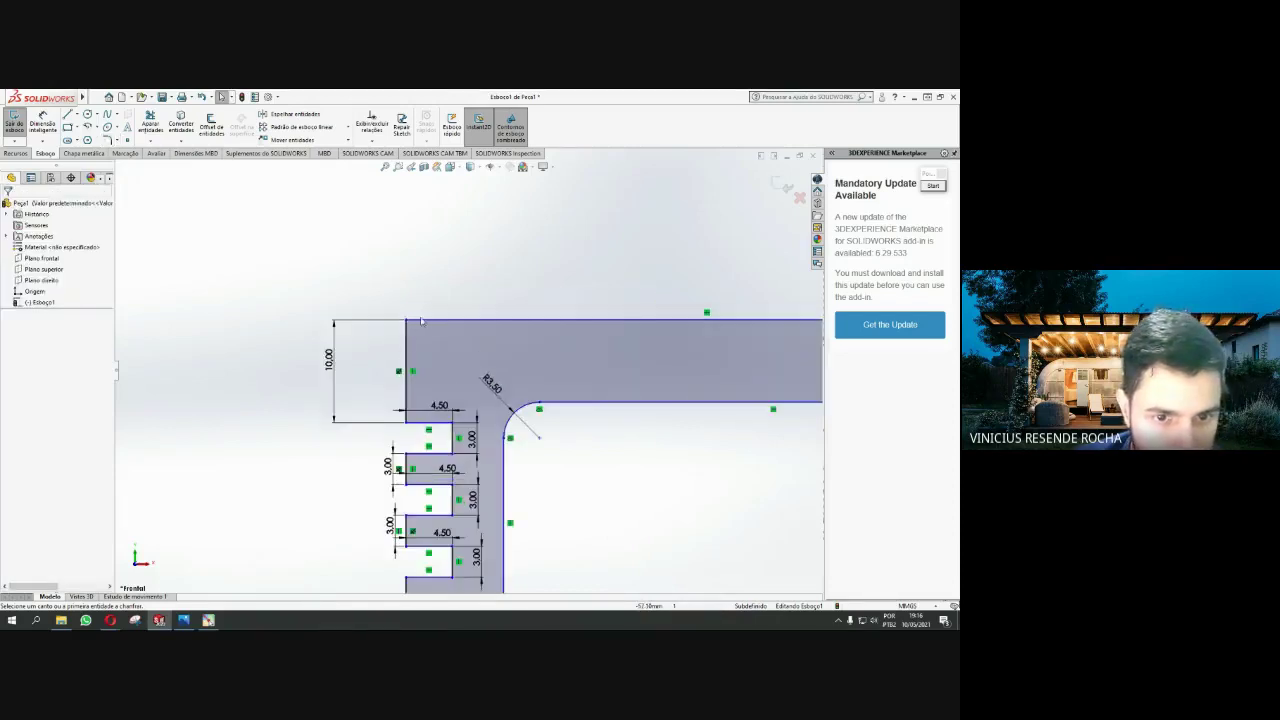
scroll(421, 330, "up", 3)
scroll(450, 450, "up", 2)
Undo the 2 mm step fillets with Ctrl+Z, cancelling the exit prompt to keep the sketch open
scroll(451, 480, "up", 1)
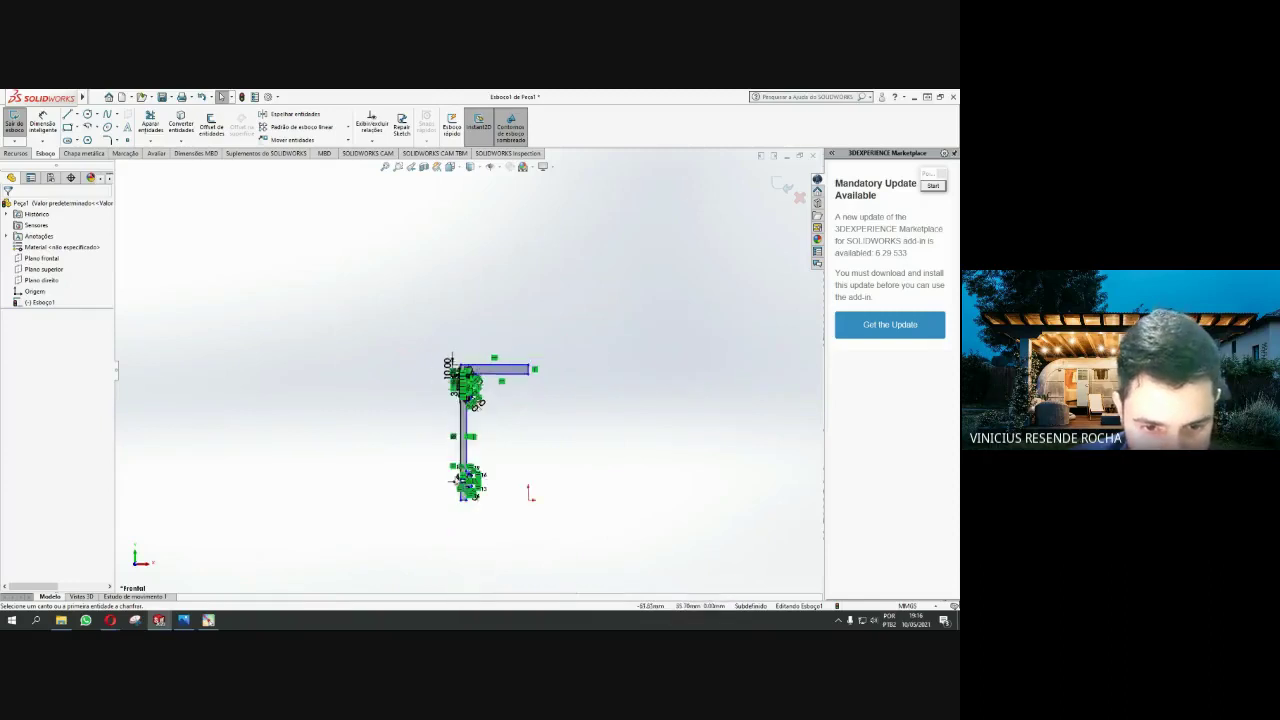
scroll(457, 495, "down", 2)
scroll(500, 315, "down", 1)
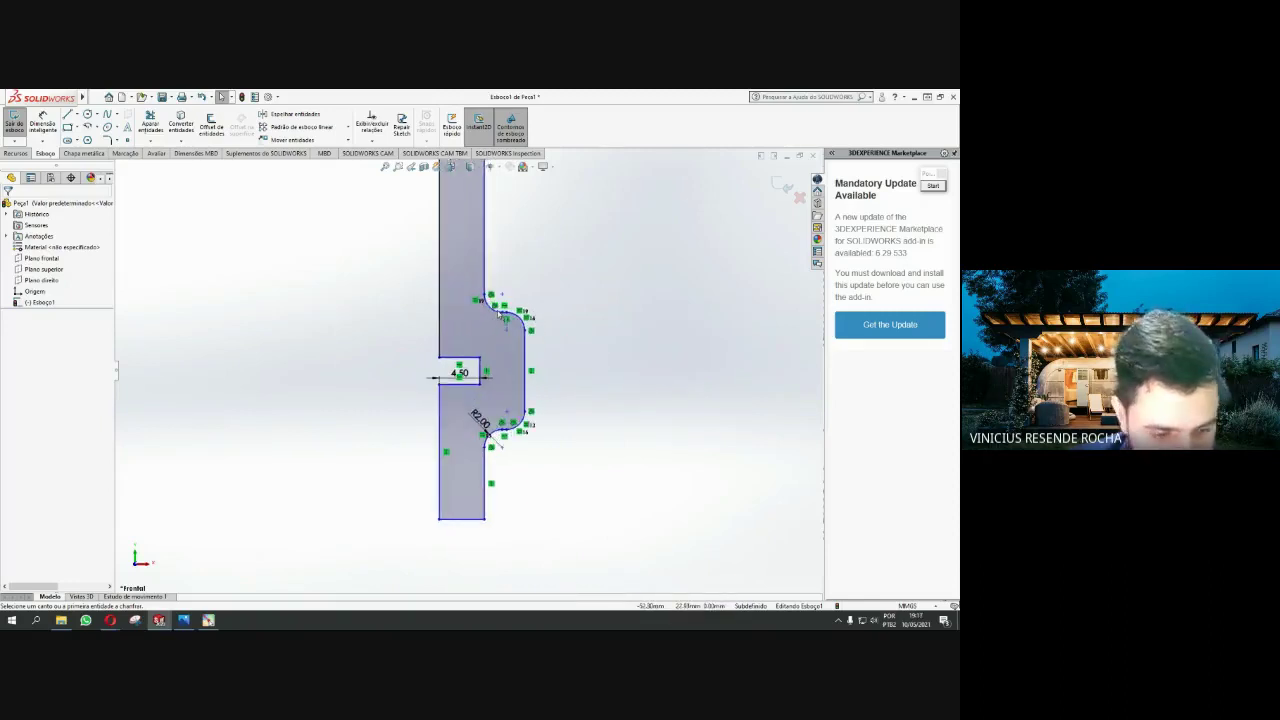
key("ctrl+z")
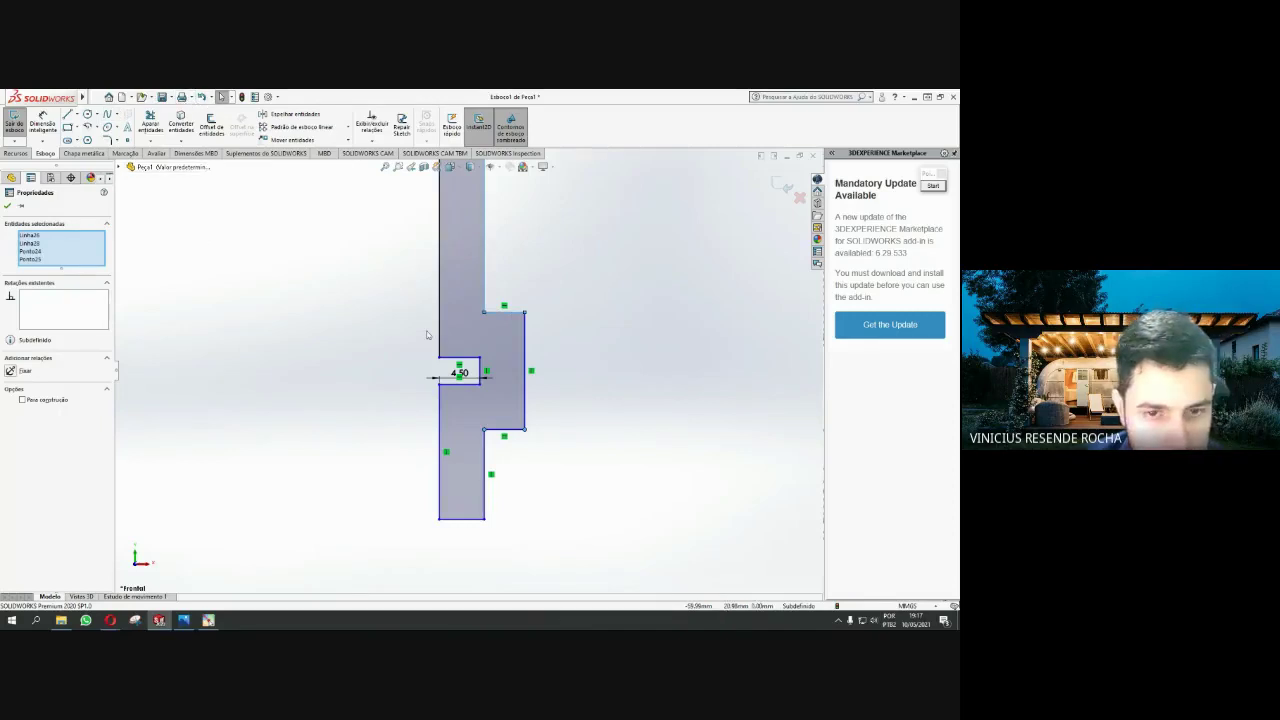
key("ctrl+z")
key("ctrl+z")
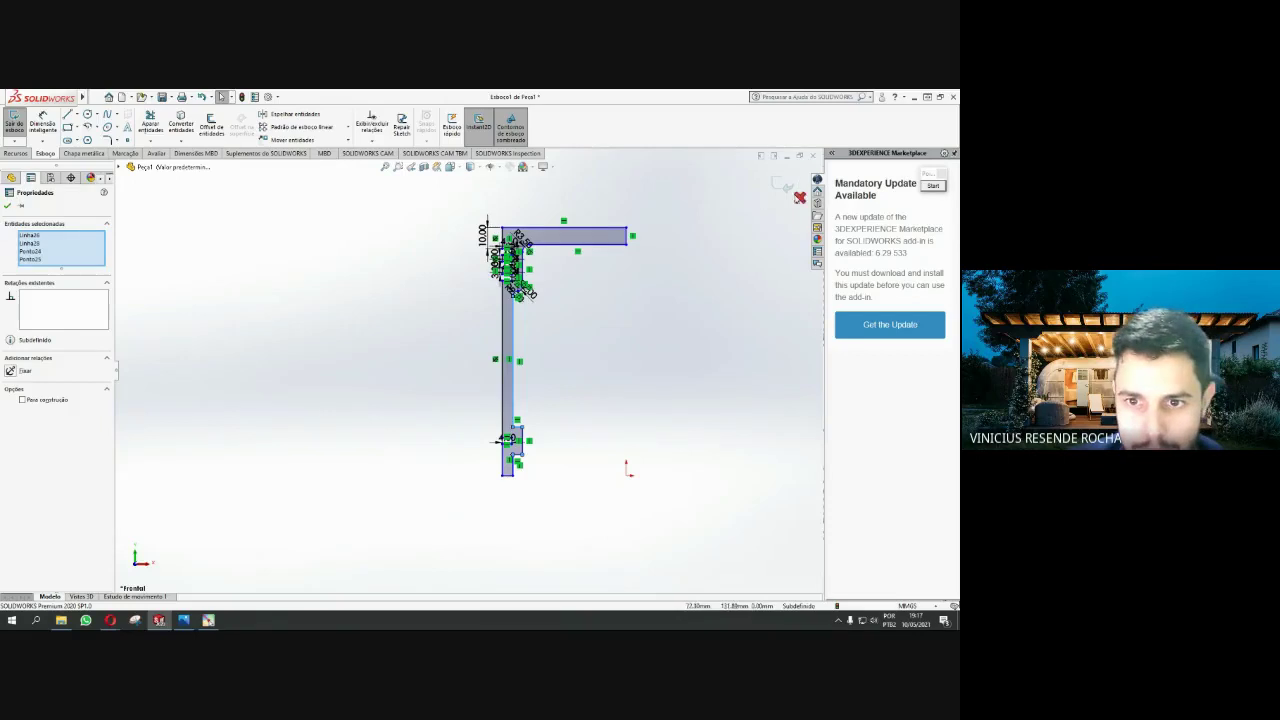
left_click(800, 197)
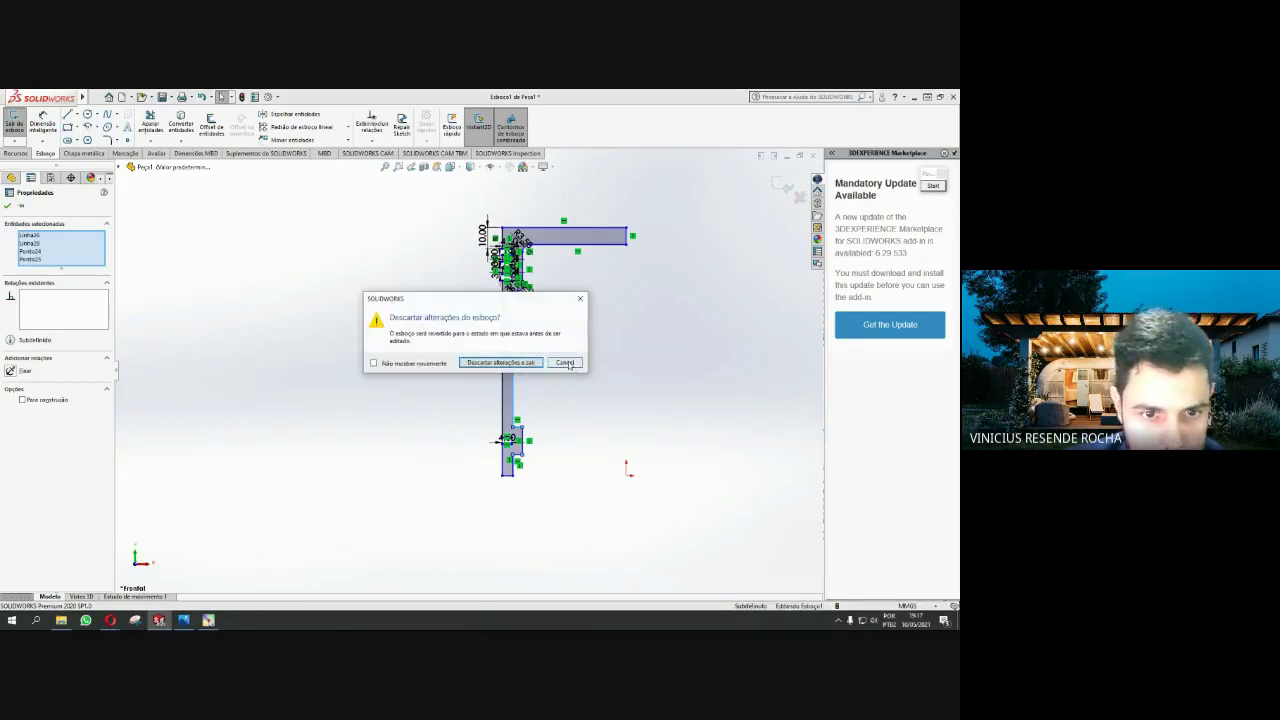
left_click(566, 363)
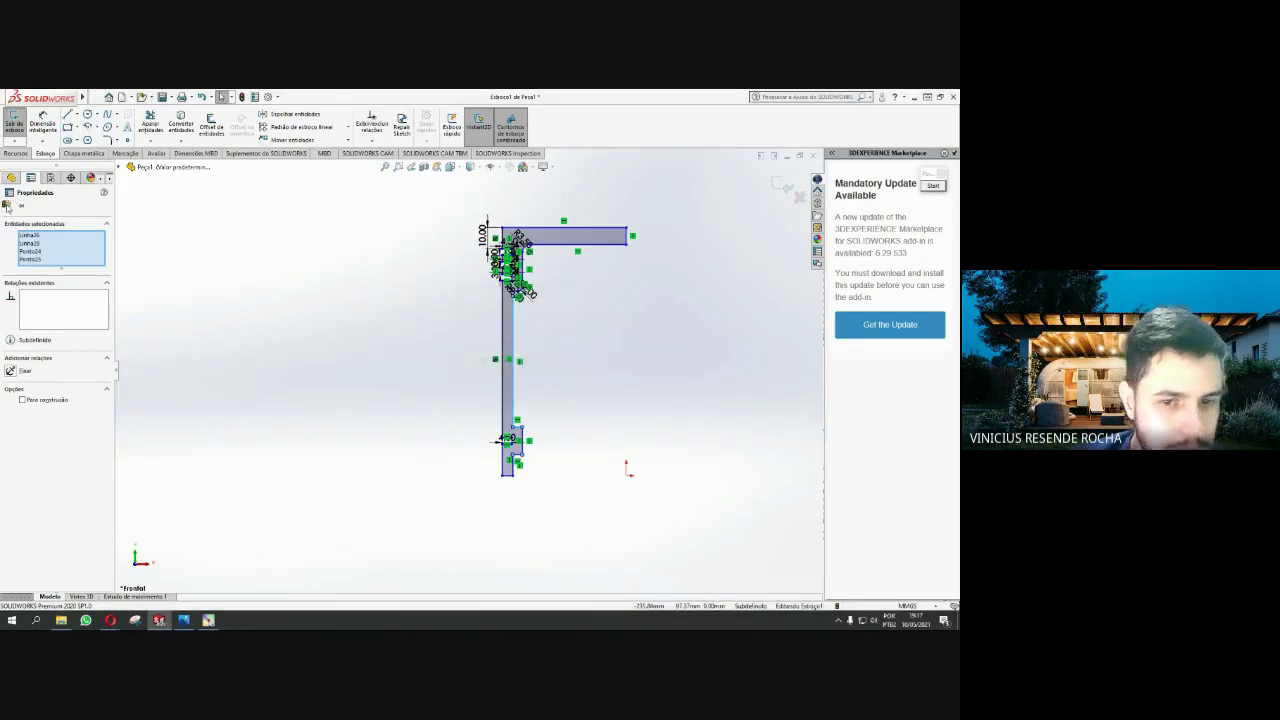
left_click(7, 205)
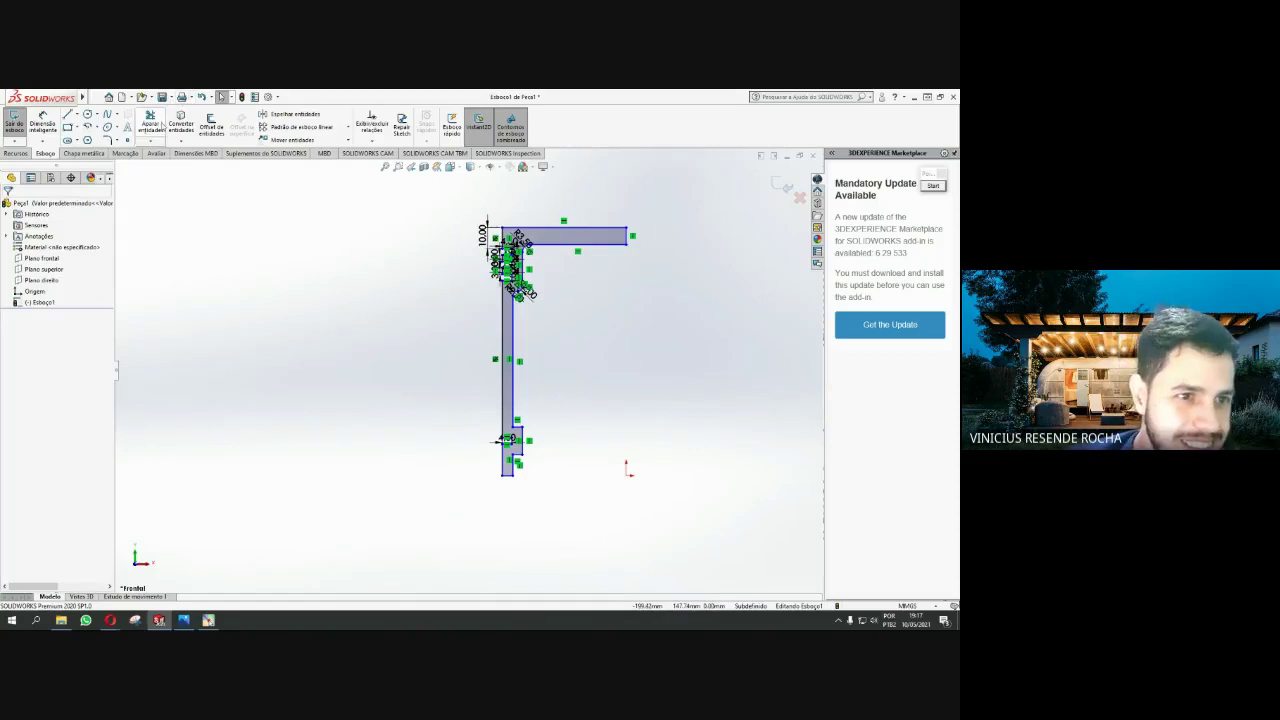
Fillet the two lower and two upper step corners of the piston profile
left_click(117, 141)
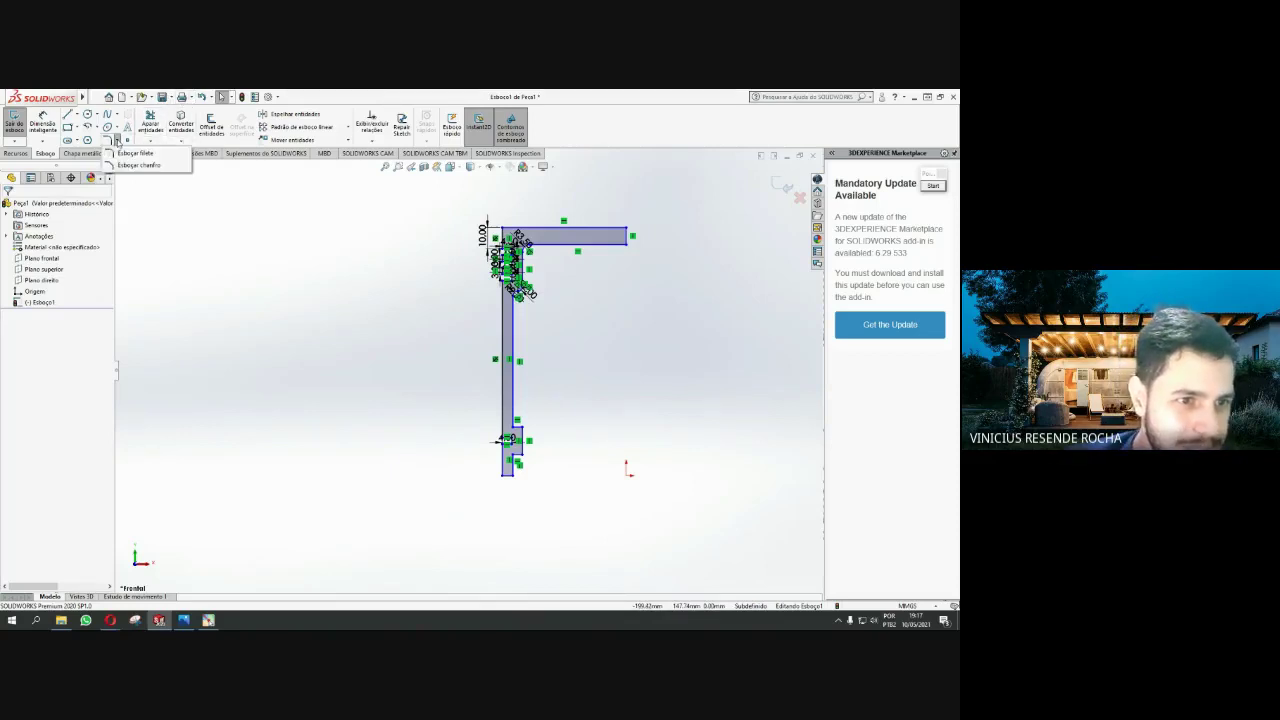
left_click(135, 153)
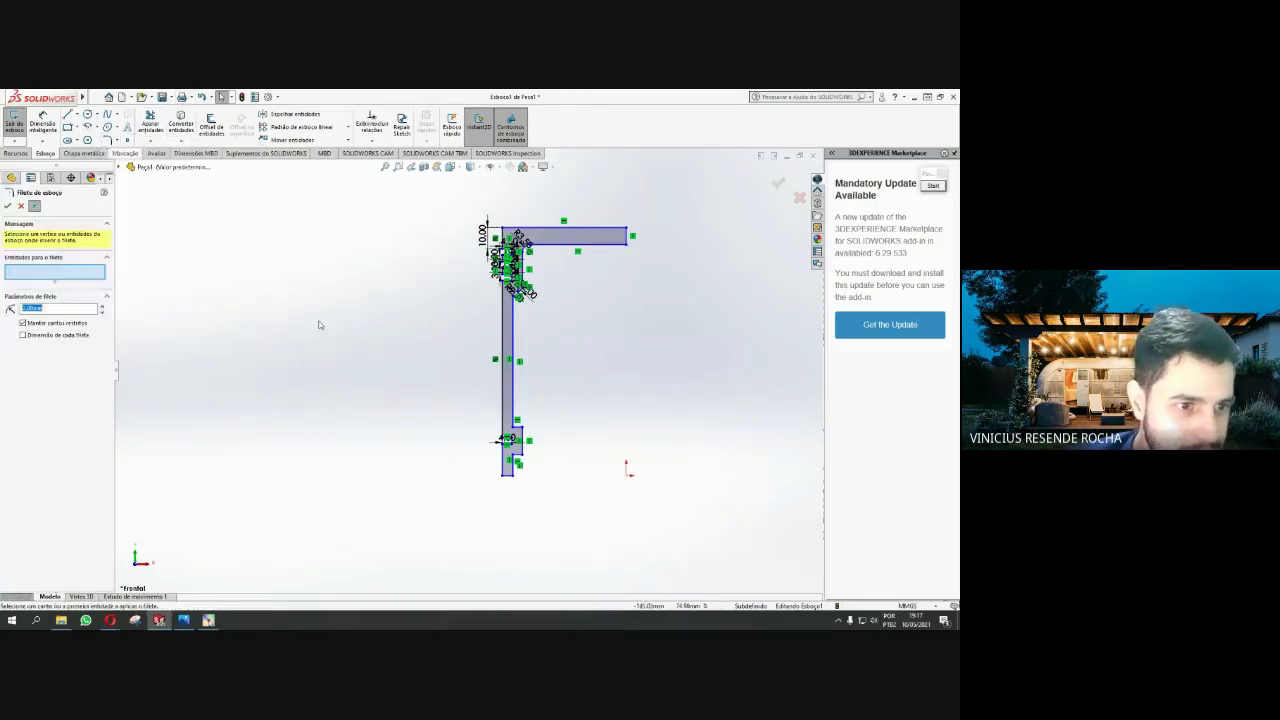
scroll(509, 457, "down", 2)
scroll(515, 430, "down", 2)
scroll(510, 393, "down", 2)
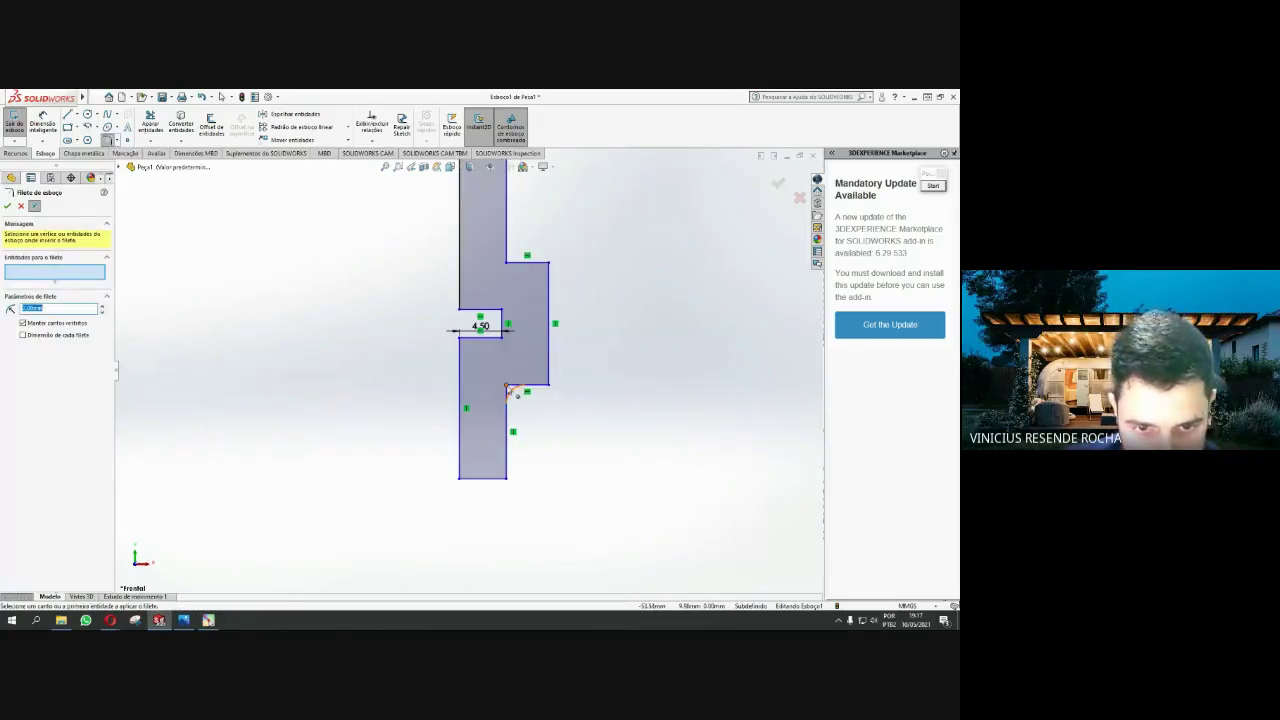
left_click(508, 388)
left_click(549, 384)
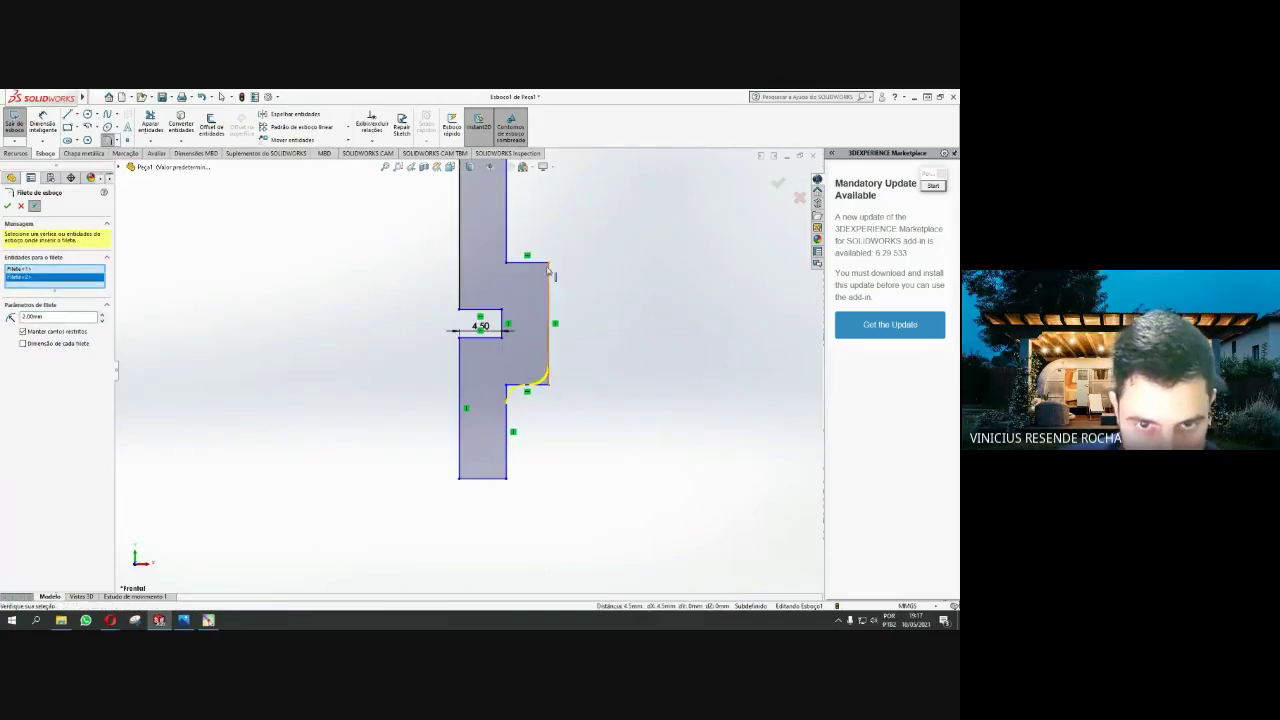
left_click(548, 264)
left_click(506, 262)
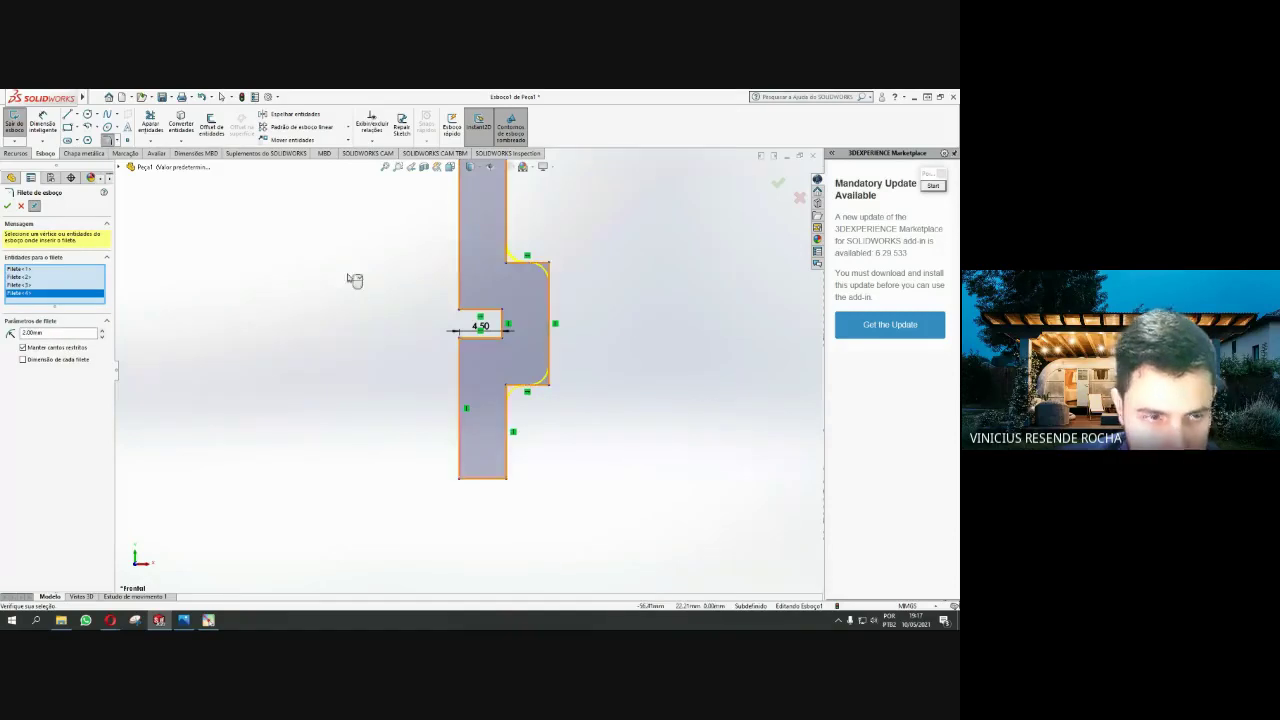
left_click(7, 206)
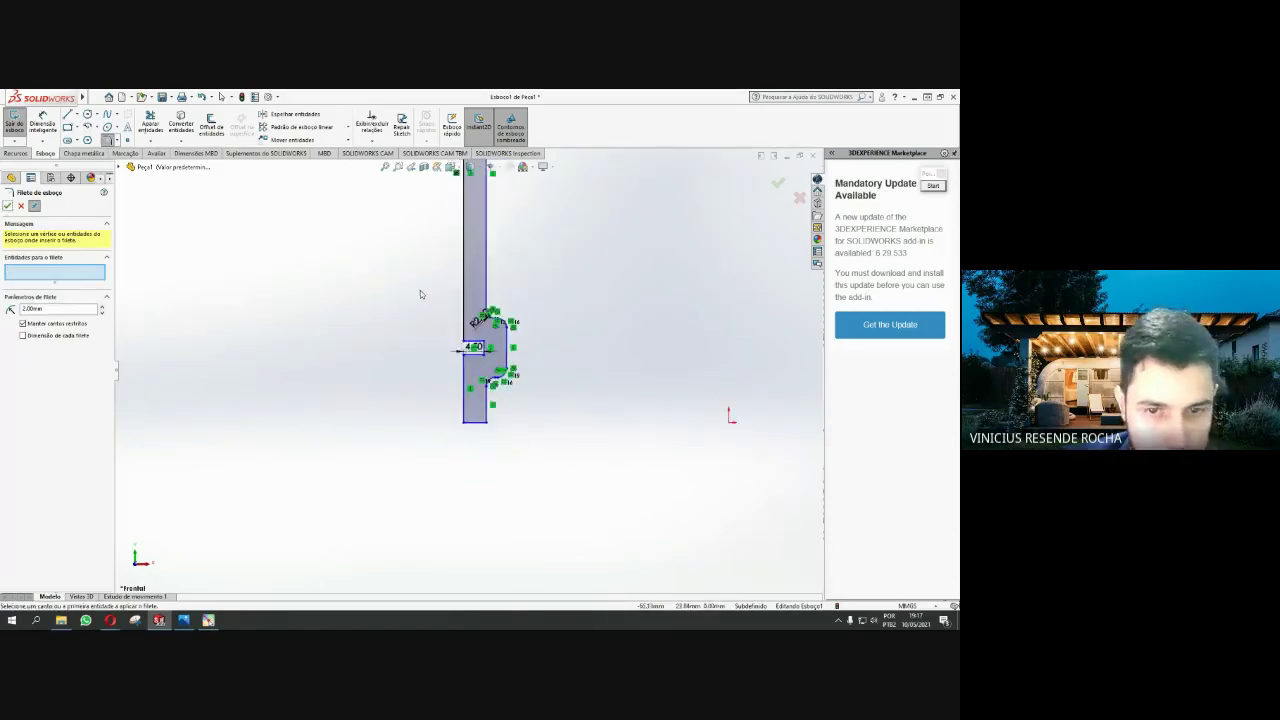
Check the R3.50, R2.50 and R2.00 roundings and close the fillet command
scroll(450, 235, "down", 2)
scroll(465, 205, "down", 2)
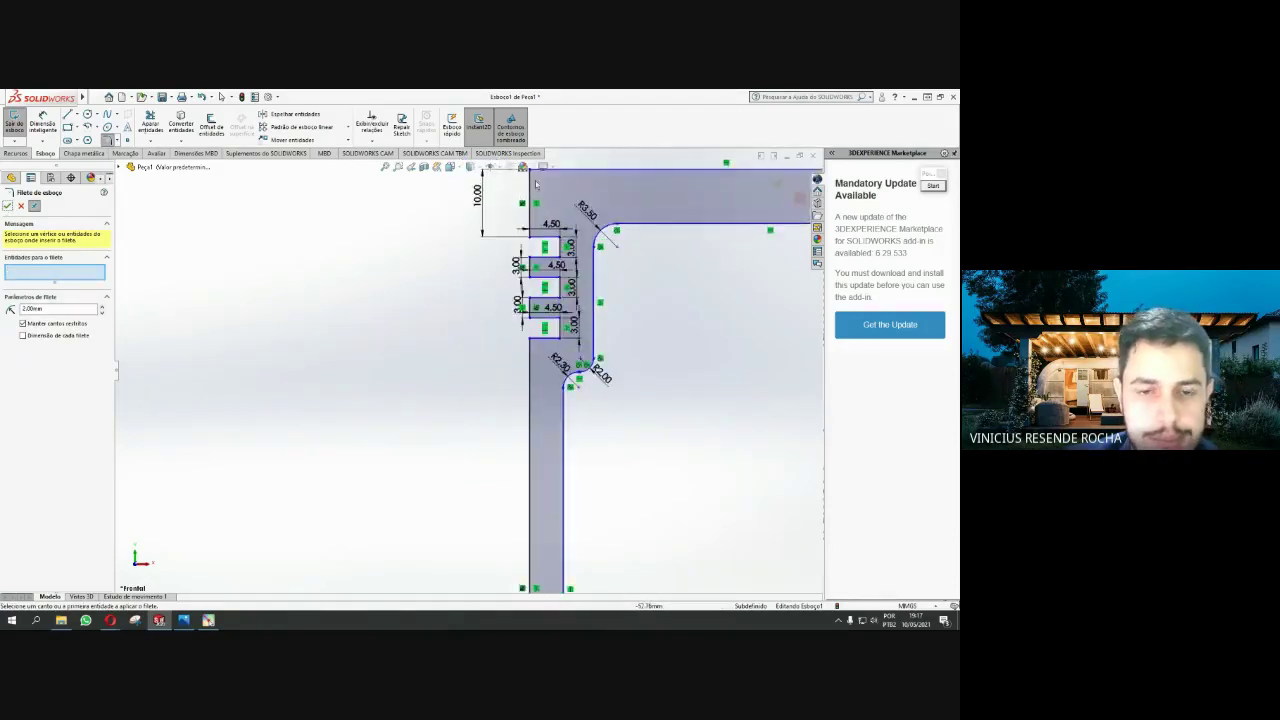
scroll(480, 190, "down", 2)
scroll(443, 349, "down", 3)
scroll(389, 405, "up", 2)
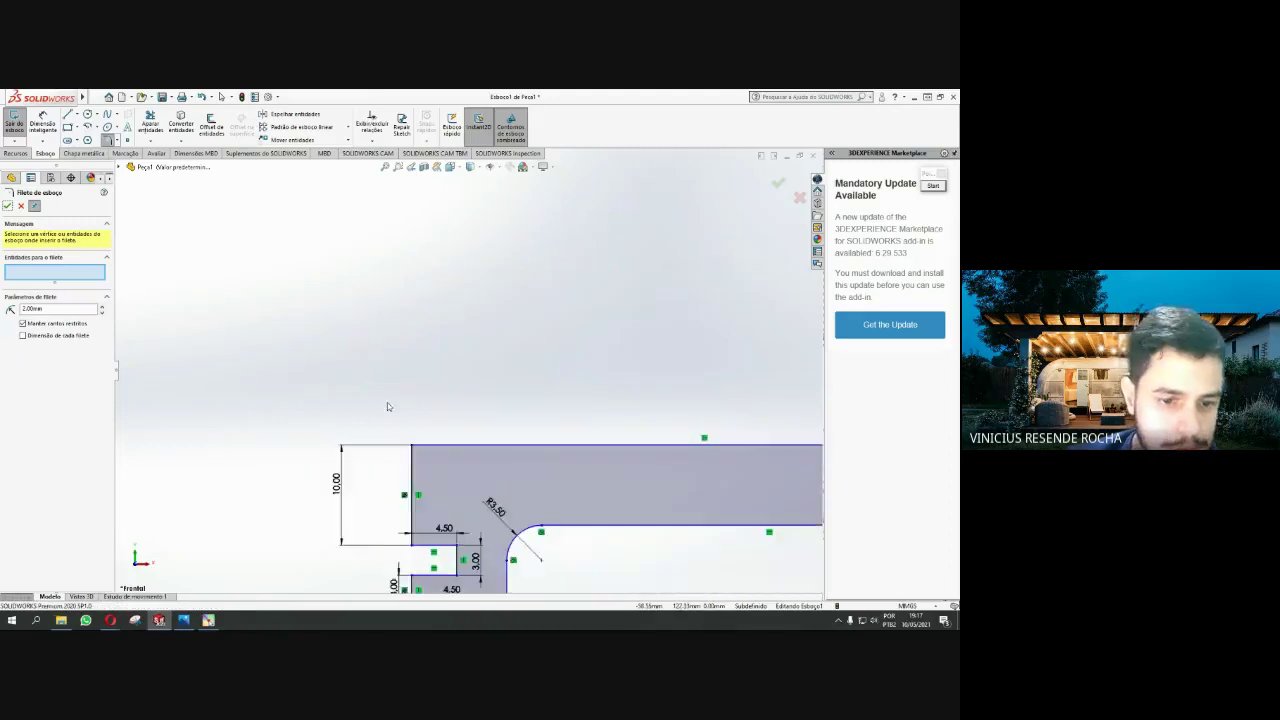
scroll(387, 402, "up", 1)
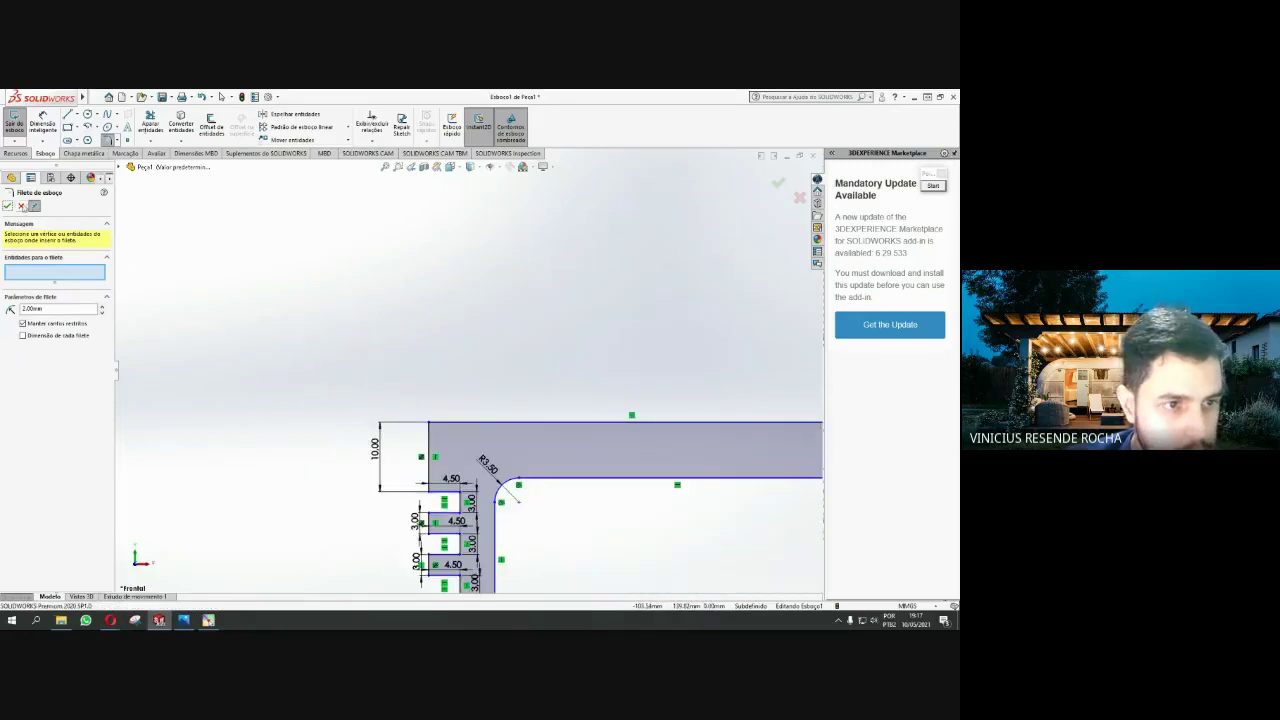
left_click(21, 205)
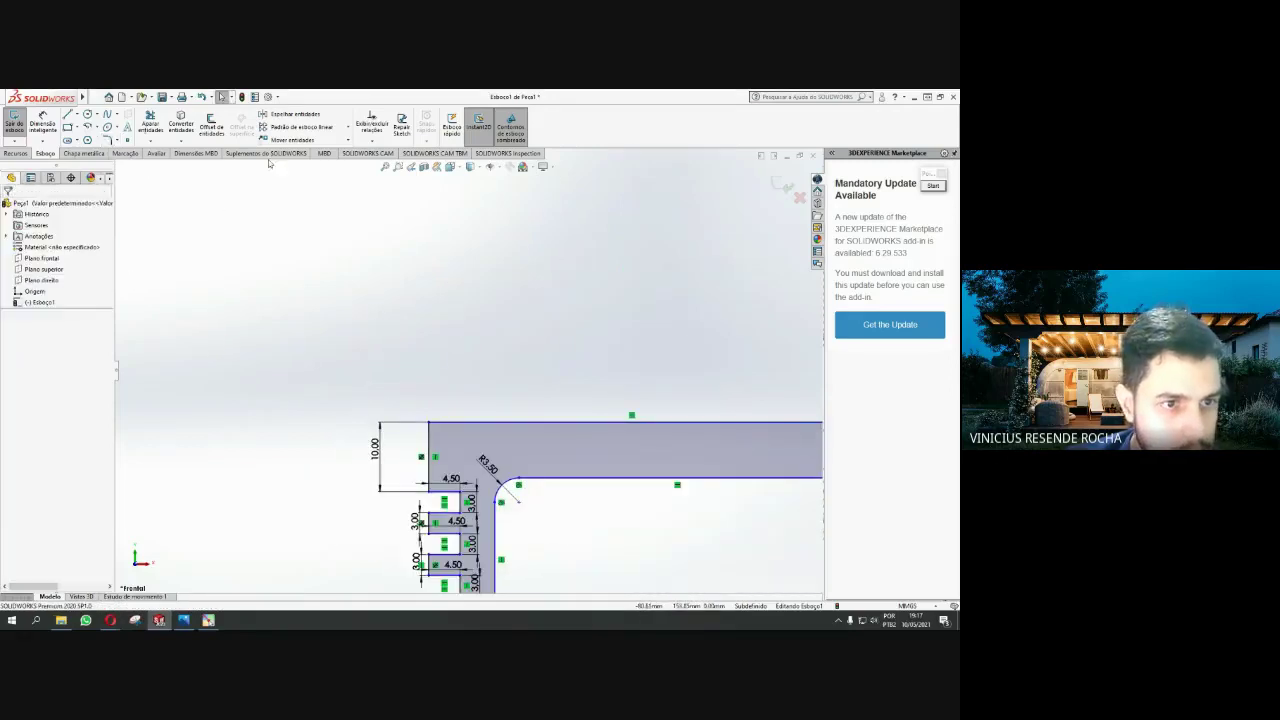
left_click(116, 143)
Chamfer the top-left profile corner at 3 mm, 45°, dismissing the initial failure warning
left_click(145, 170)
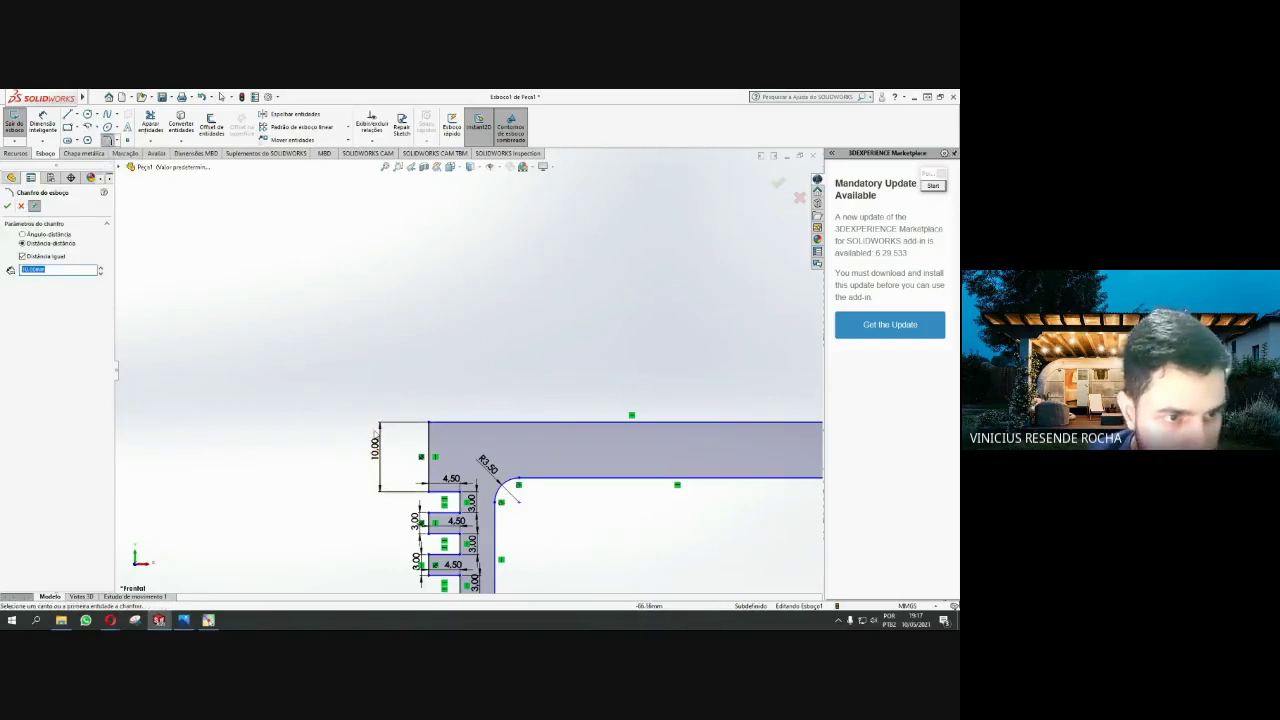
left_click(428, 440)
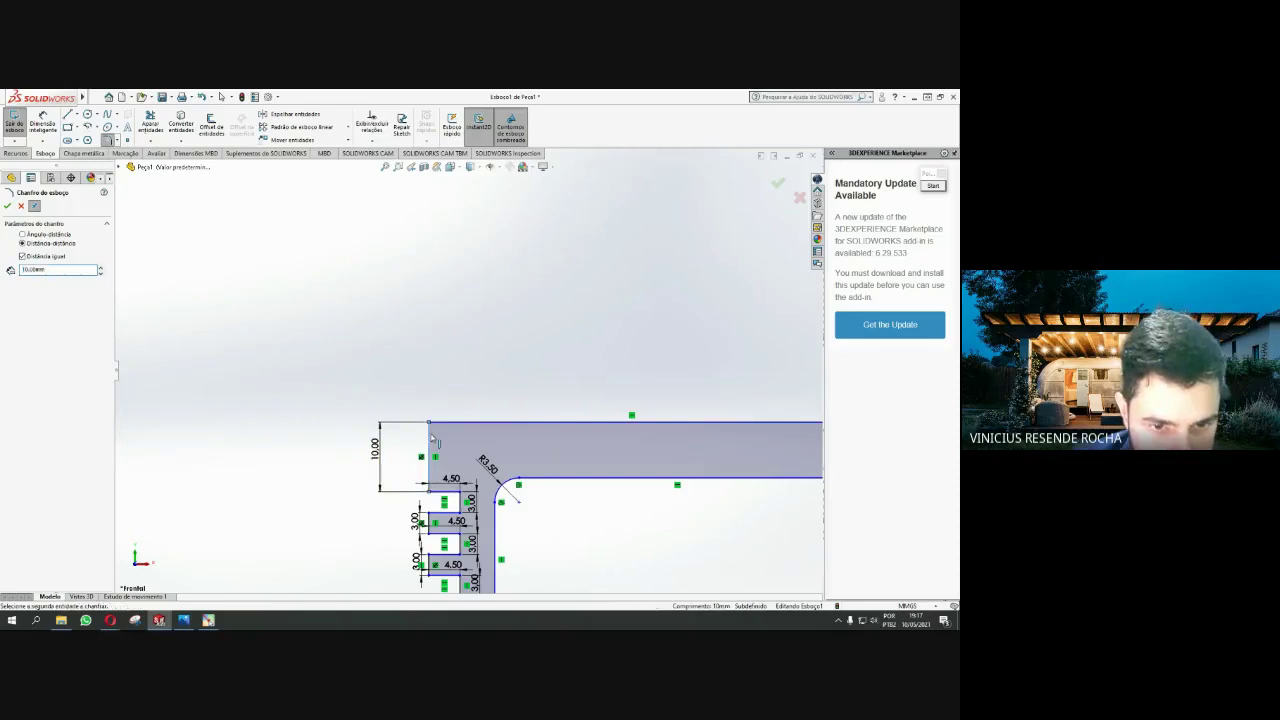
left_click(442, 423)
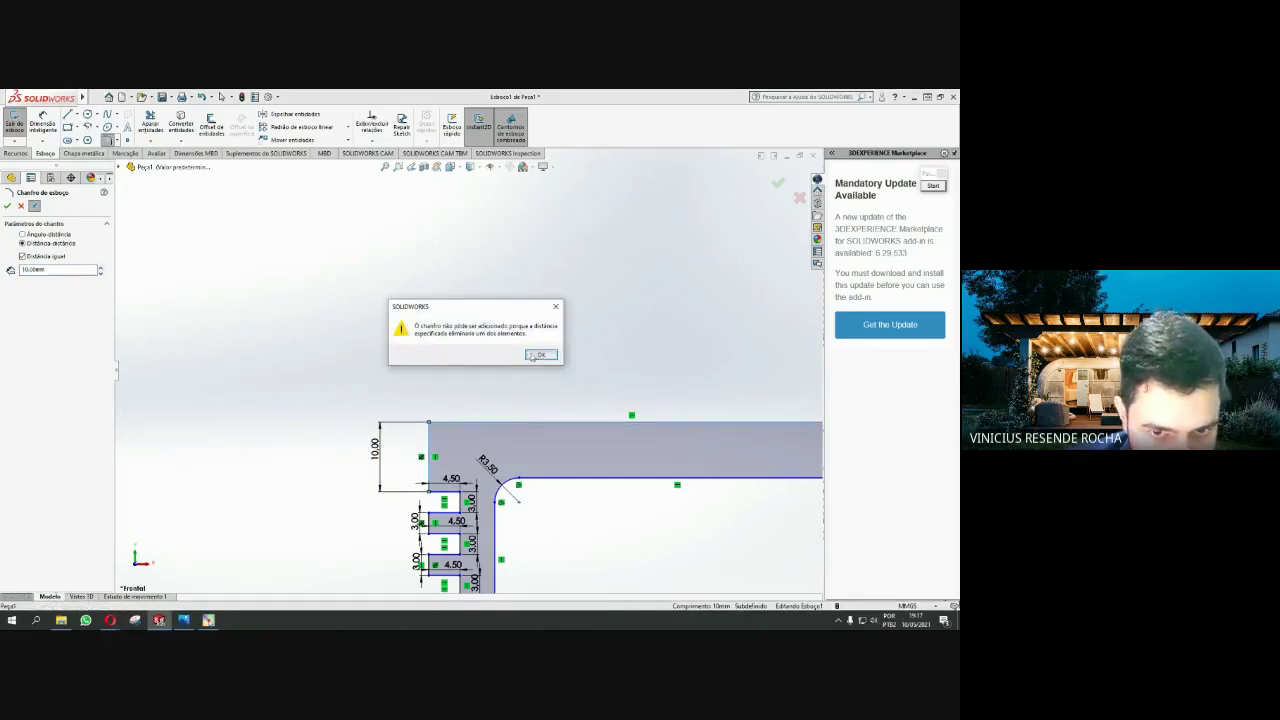
left_click(540, 356)
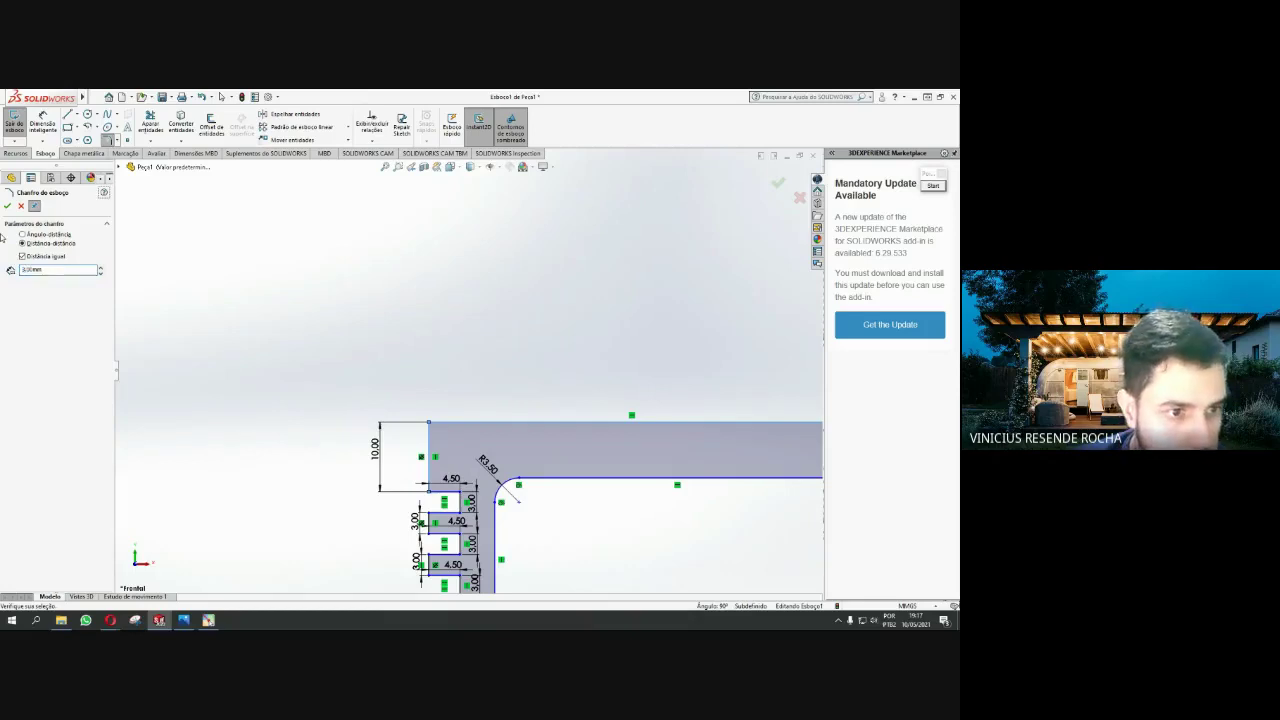
left_click(23, 234)
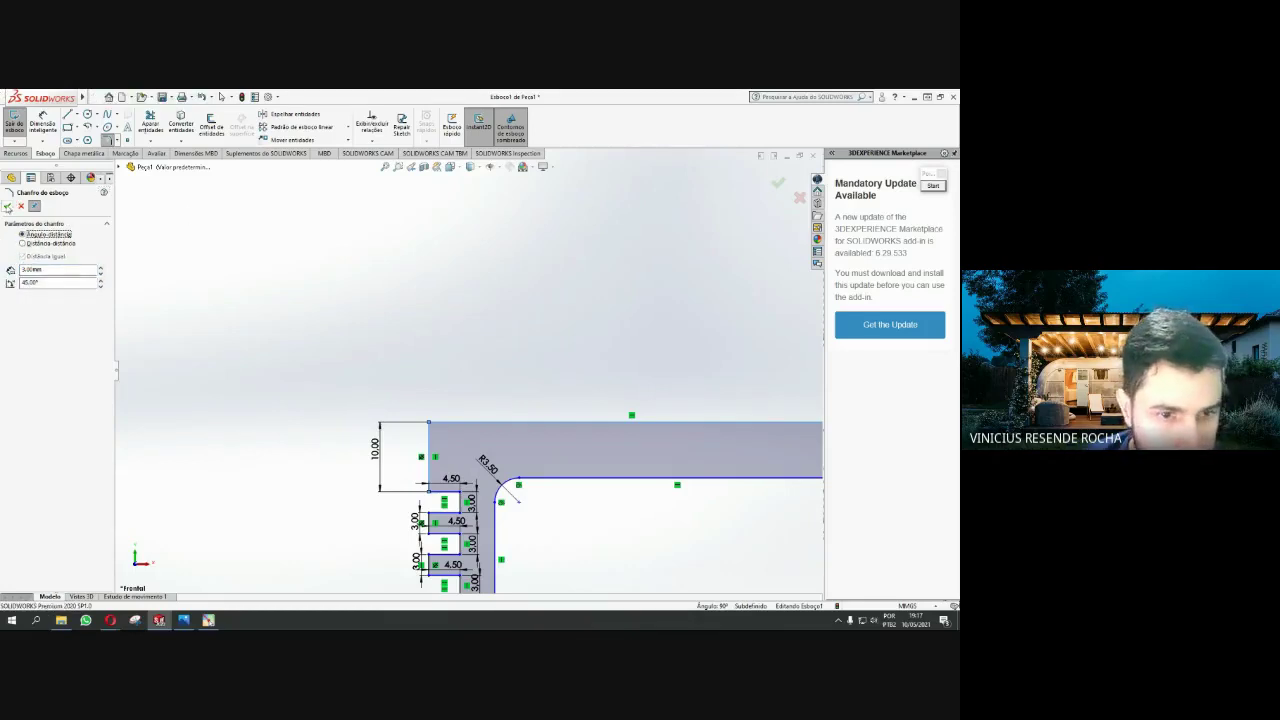
left_click(8, 206)
Zoom in and out over the profile to inspect the new 45° chamfer
scroll(433, 388, "up", 1)
scroll(440, 390, "down", 2)
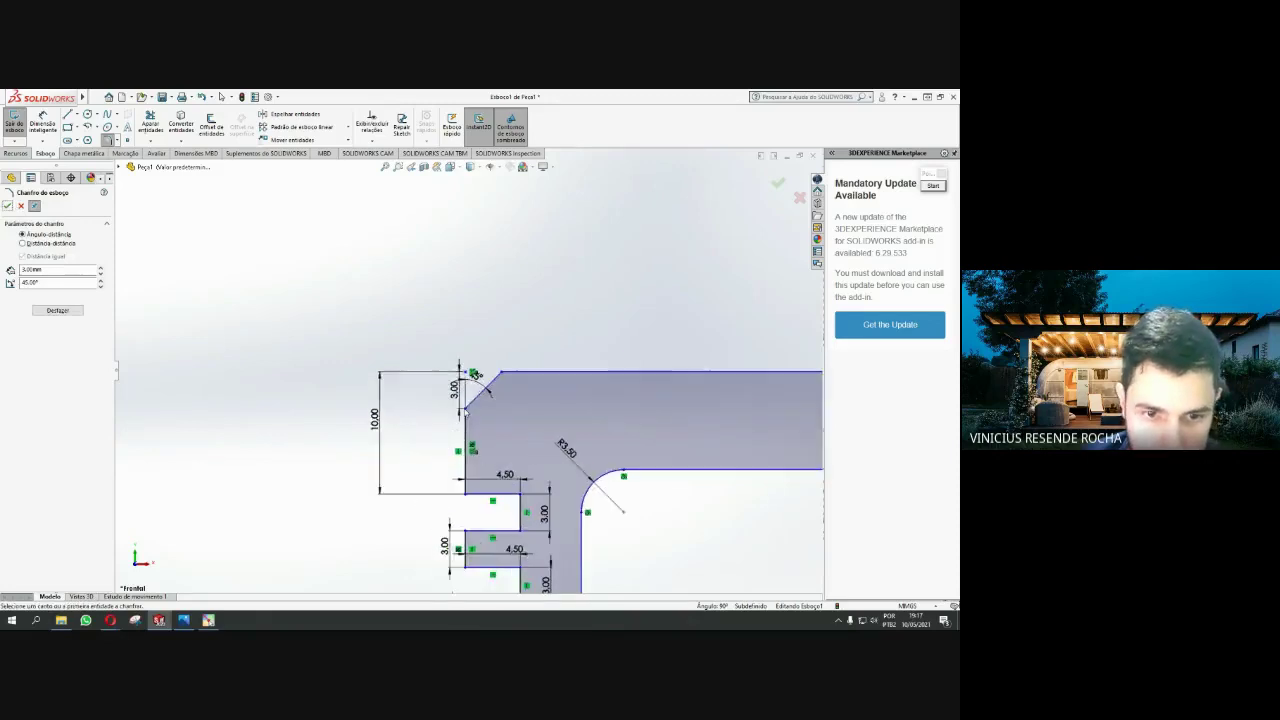
scroll(470, 385, "down", 2)
scroll(470, 383, "down", 1)
scroll(470, 383, "up", 1)
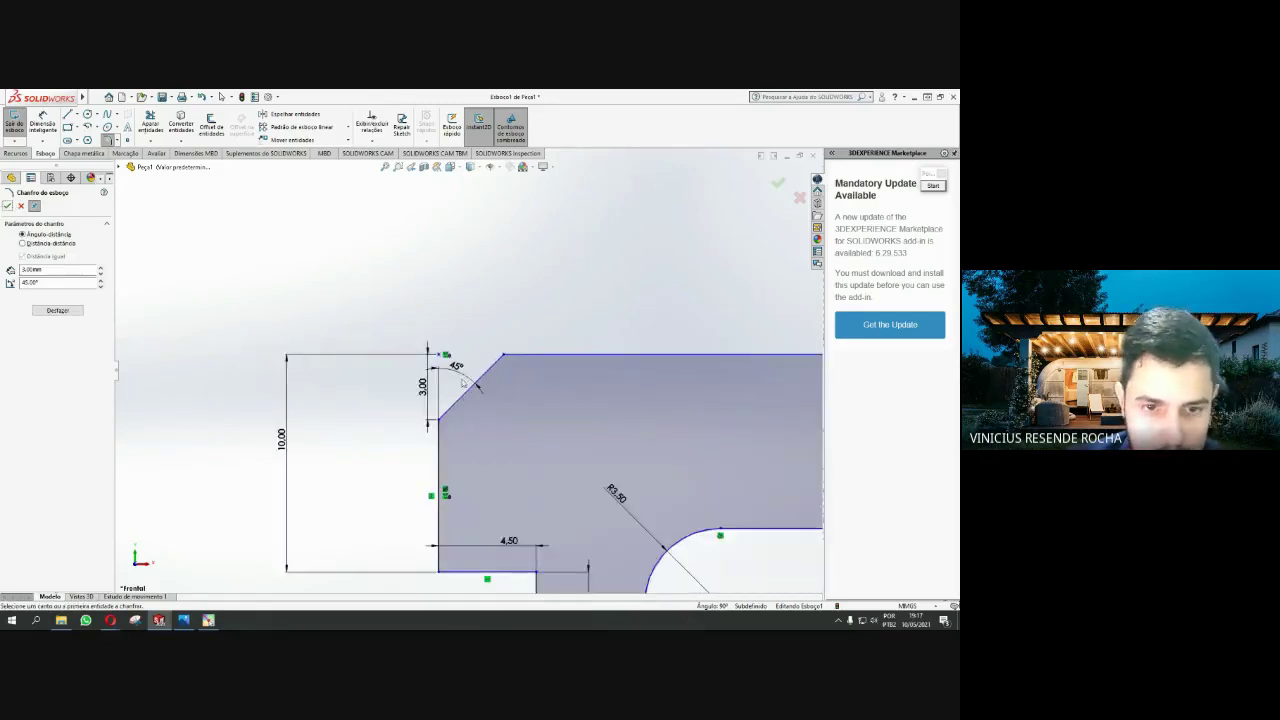
scroll(471, 386, "up", 2)
scroll(472, 391, "up", 1)
scroll(471, 390, "down", 1)
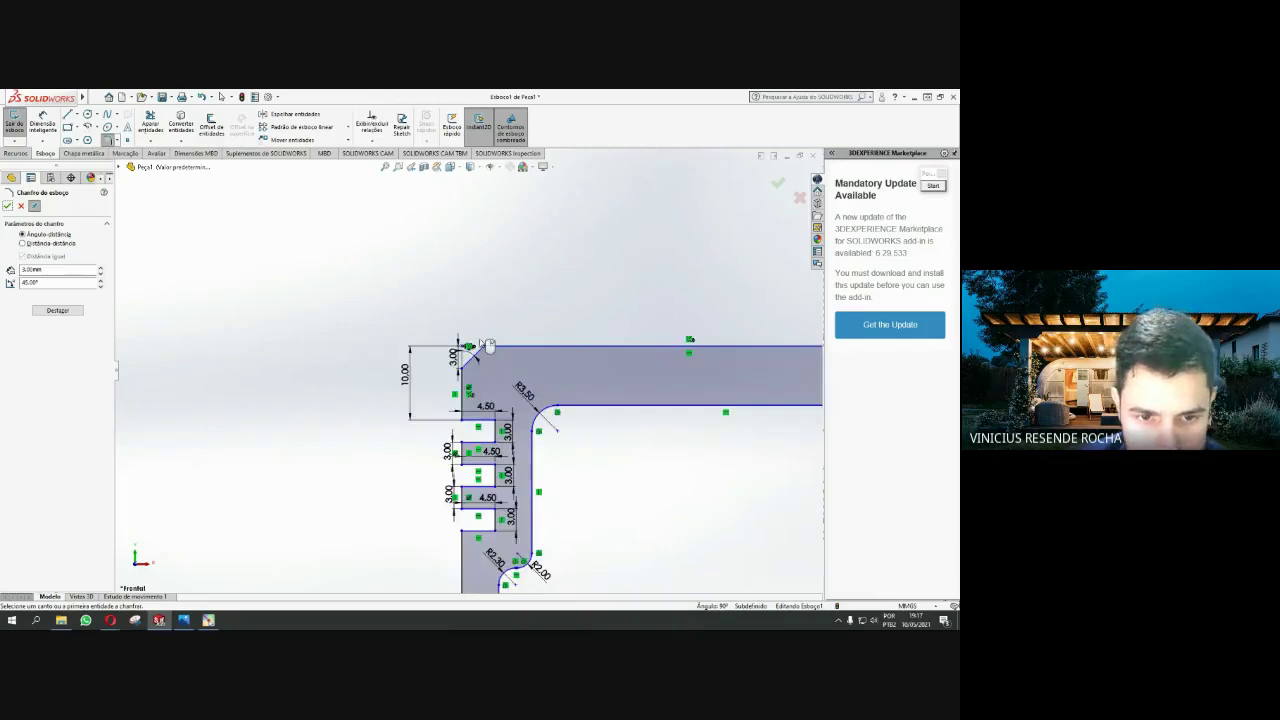
scroll(471, 386, "down", 1)
scroll(468, 390, "down", 1)
scroll(448, 440, "down", 1)
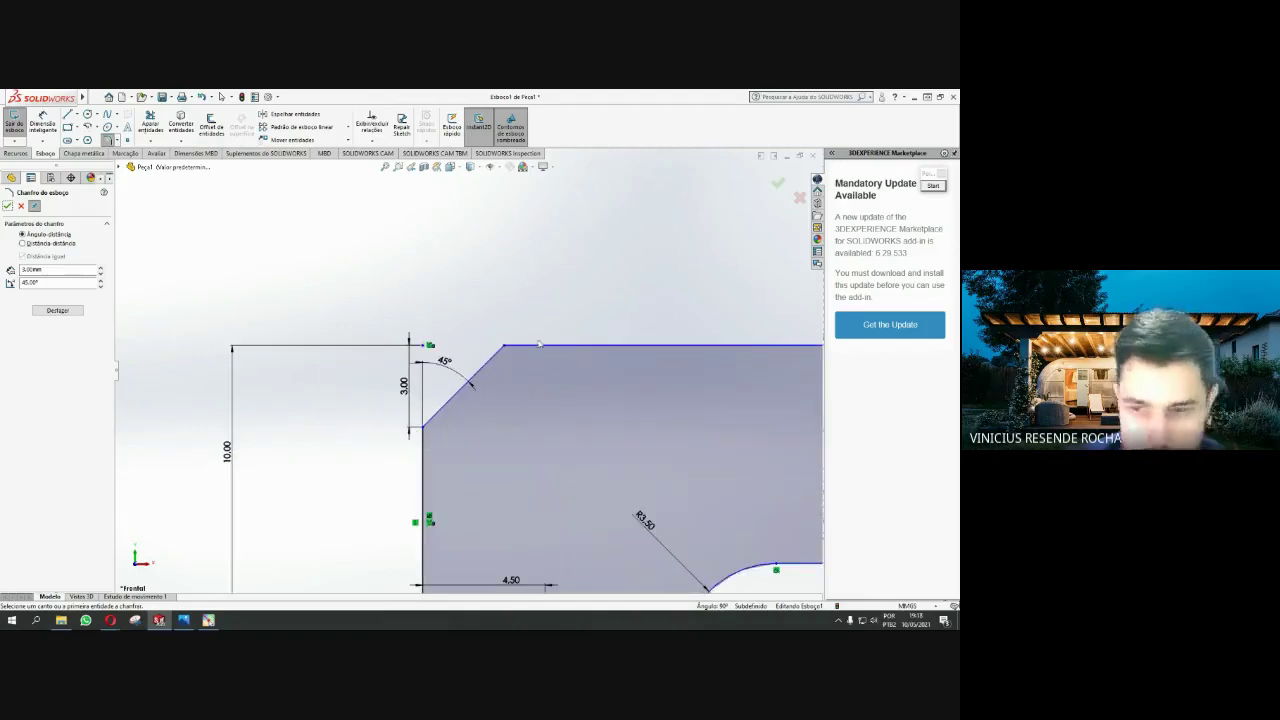
scroll(503, 371, "up", 1)
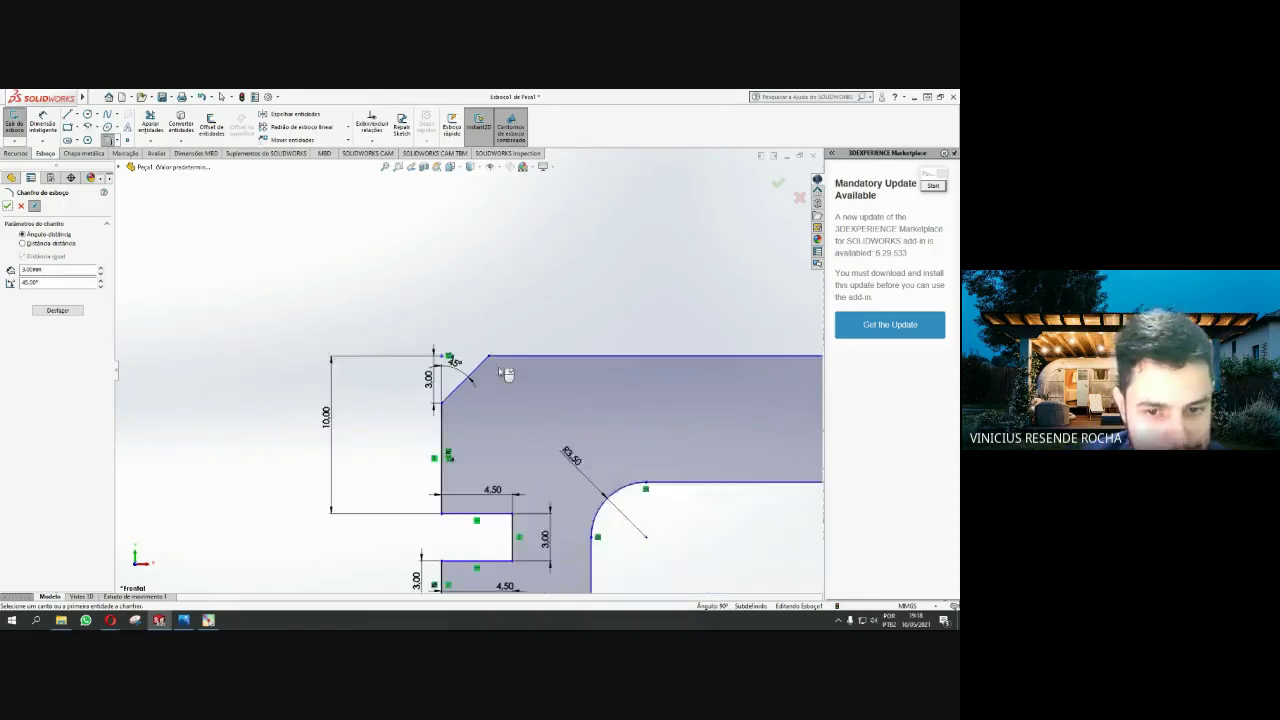
scroll(506, 374, "up", 2)
scroll(506, 376, "up", 2)
scroll(508, 382, "up", 1)
scroll(507, 390, "up", 1)
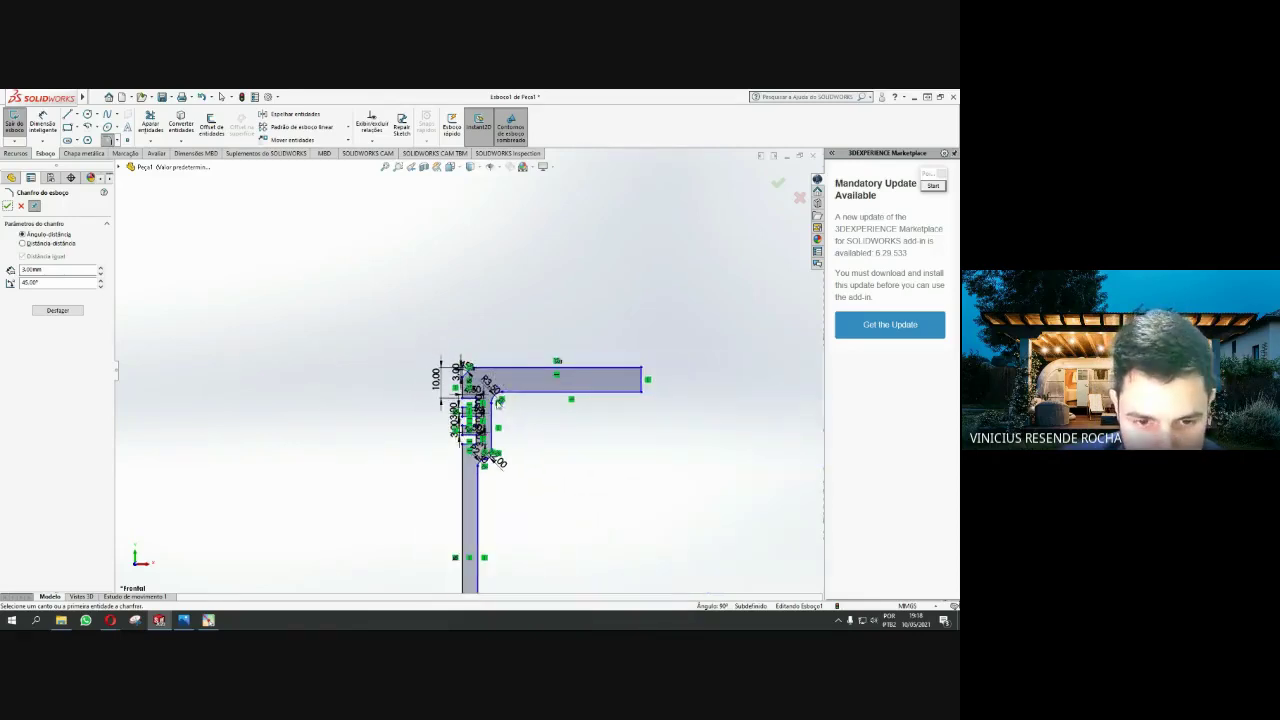
scroll(502, 420, "up", 2)
scroll(500, 443, "up", 1)
scroll(524, 562, "down", 1)
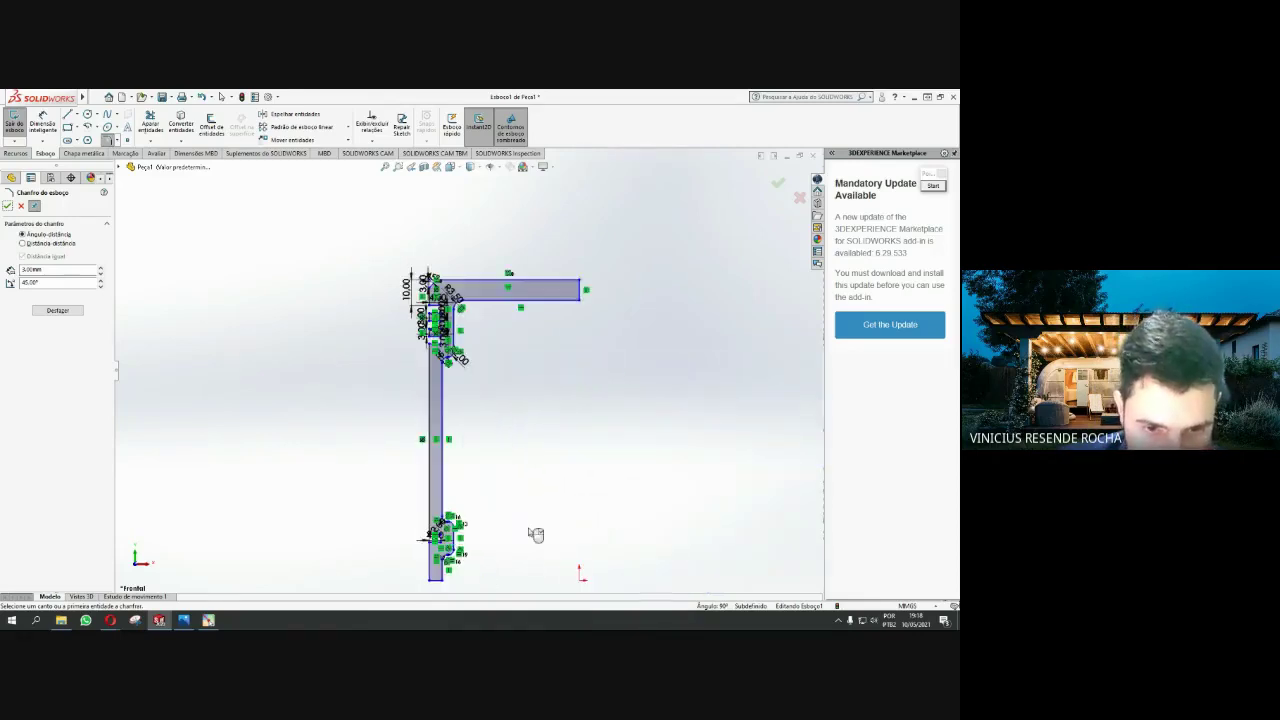
scroll(534, 531, "down", 1)
scroll(533, 528, "down", 1)
scroll(531, 525, "up", 1)
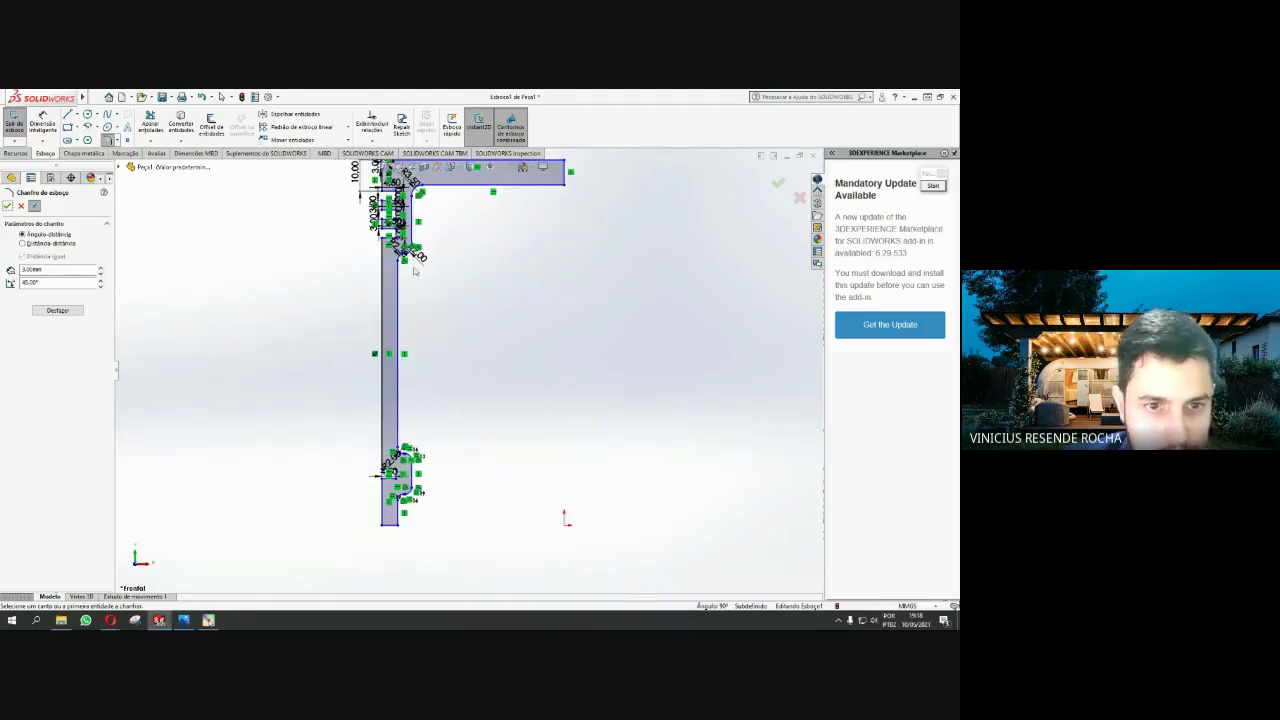
scroll(470, 354, "up", 2)
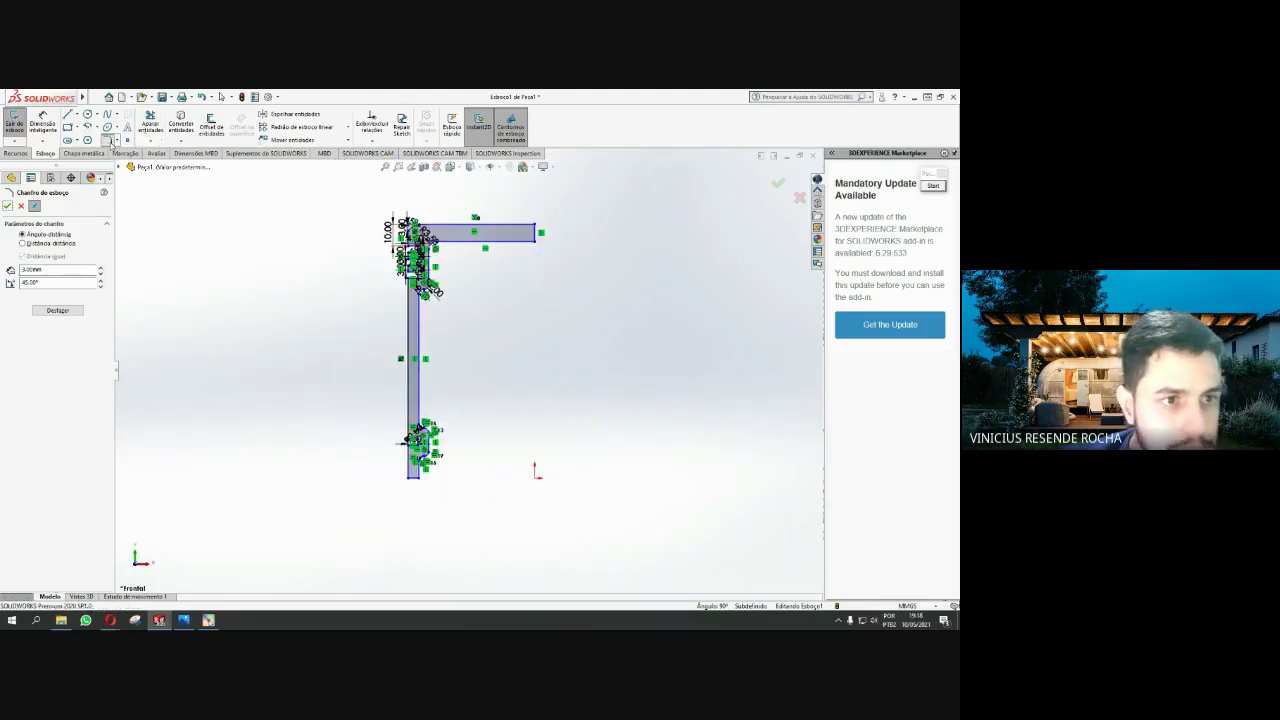
Draw a vertical construction centerline at the profile's right end as the revolve axis
left_click(77, 115)
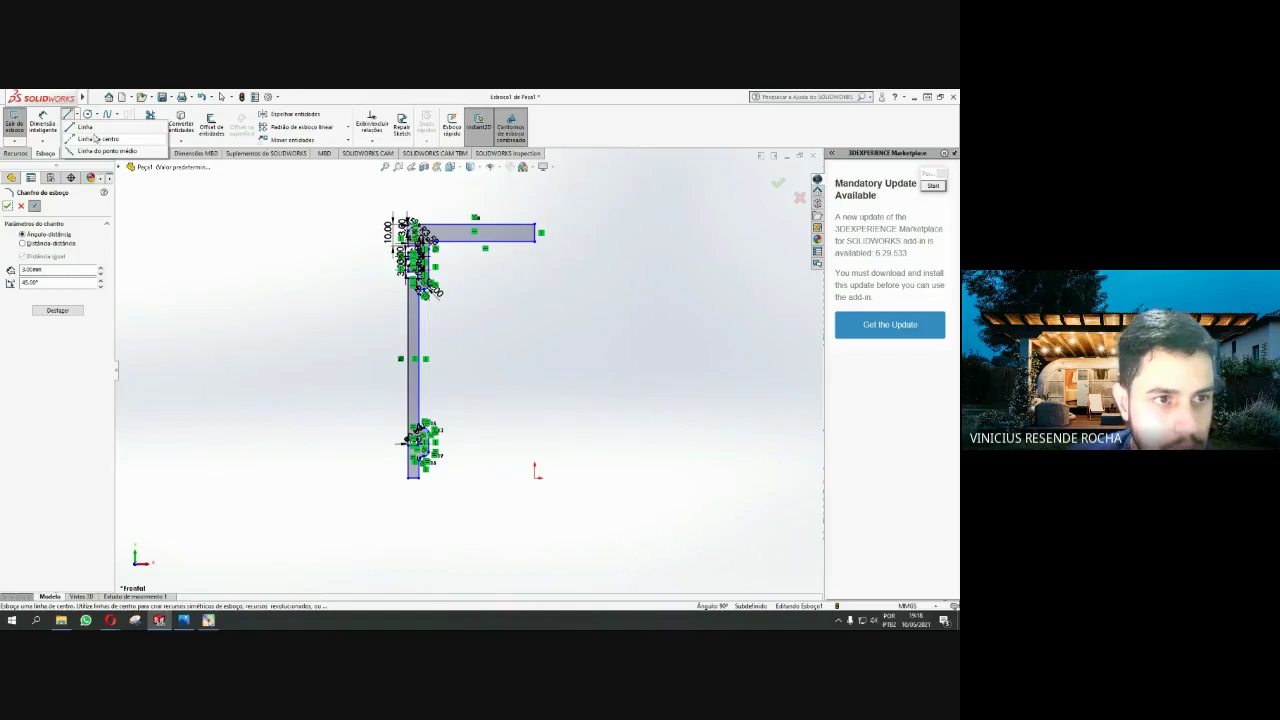
left_click(93, 139)
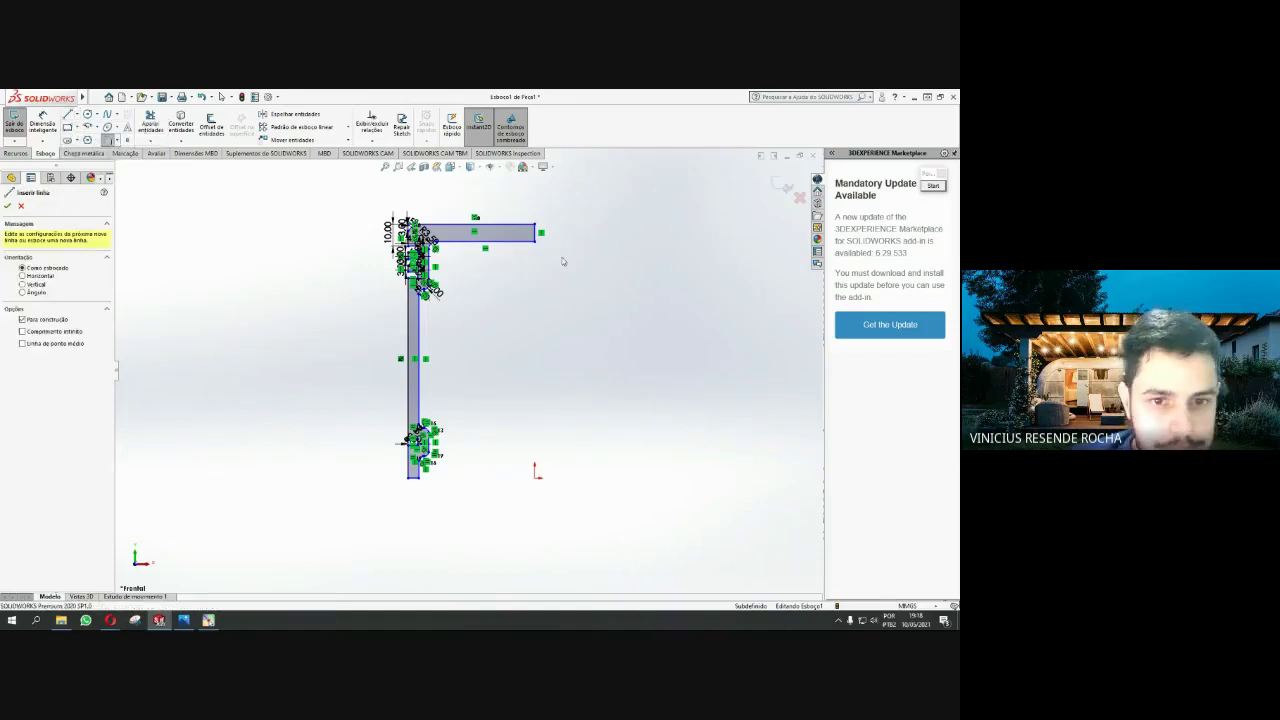
left_click(535, 259)
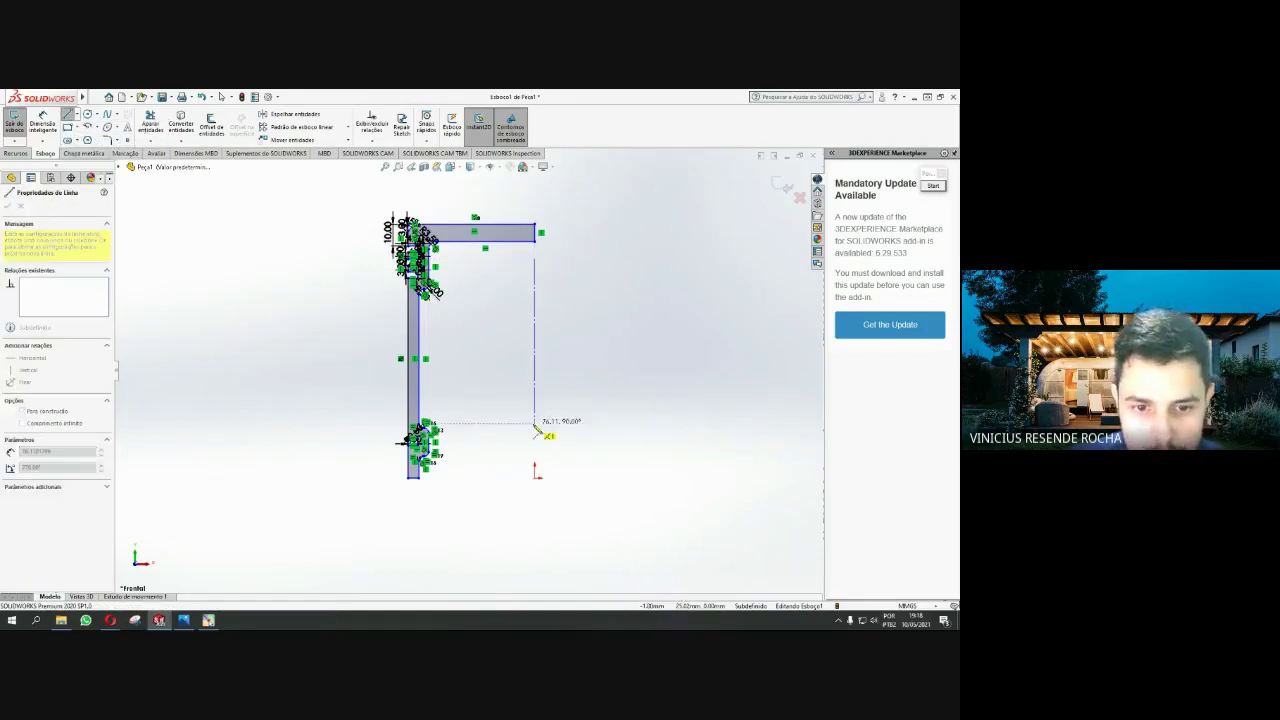
left_click(534, 452)
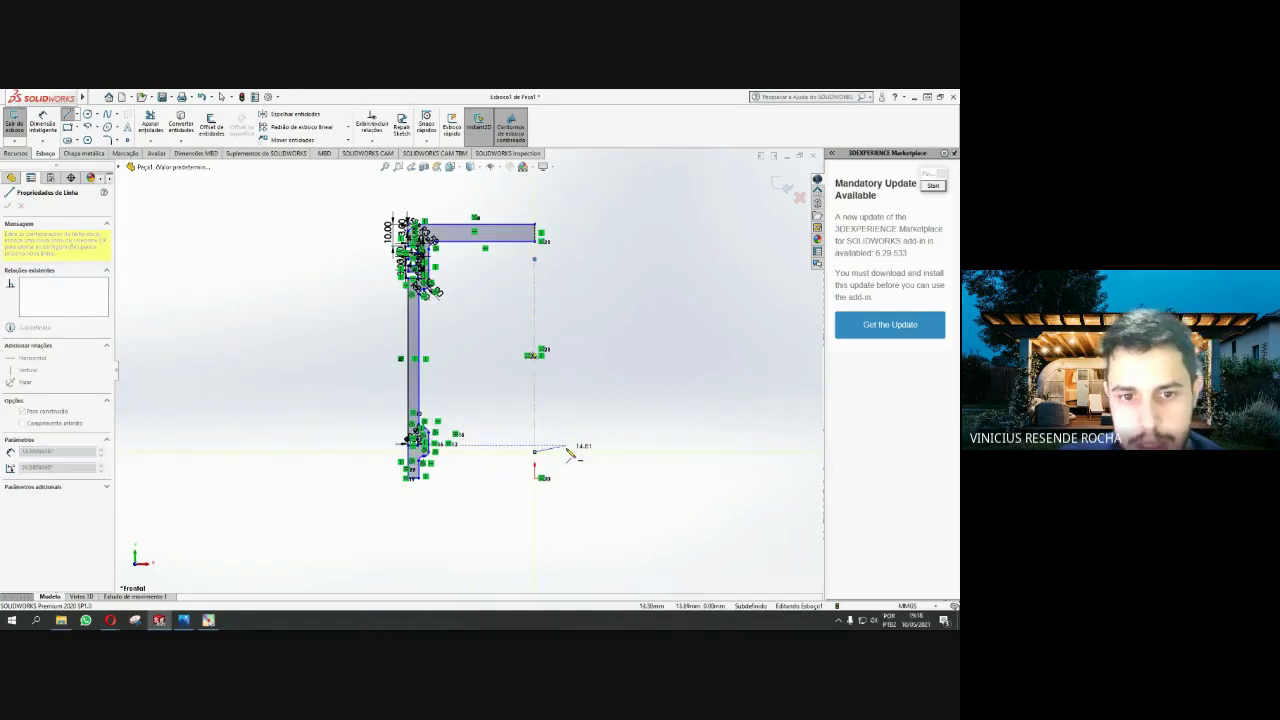
key("Escape")
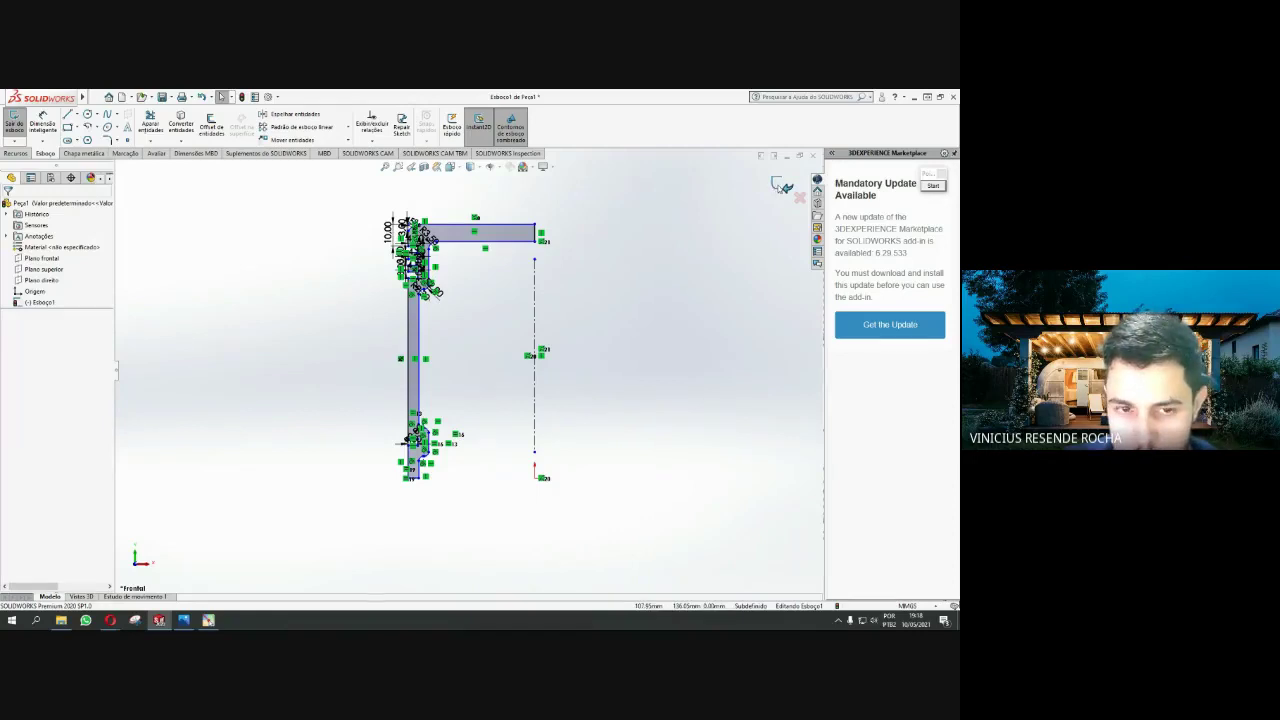
Exit the sketch, then reopen Esboço1 for editing
left_click(781, 186)
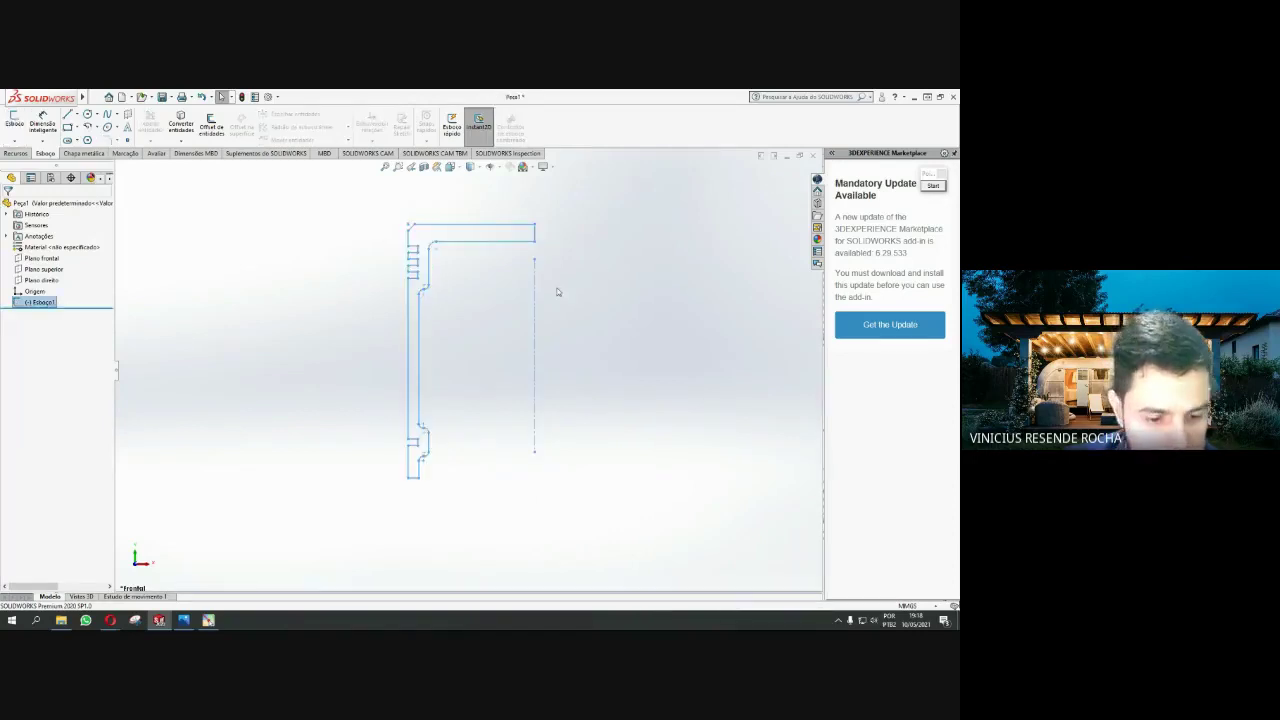
left_click(40, 302)
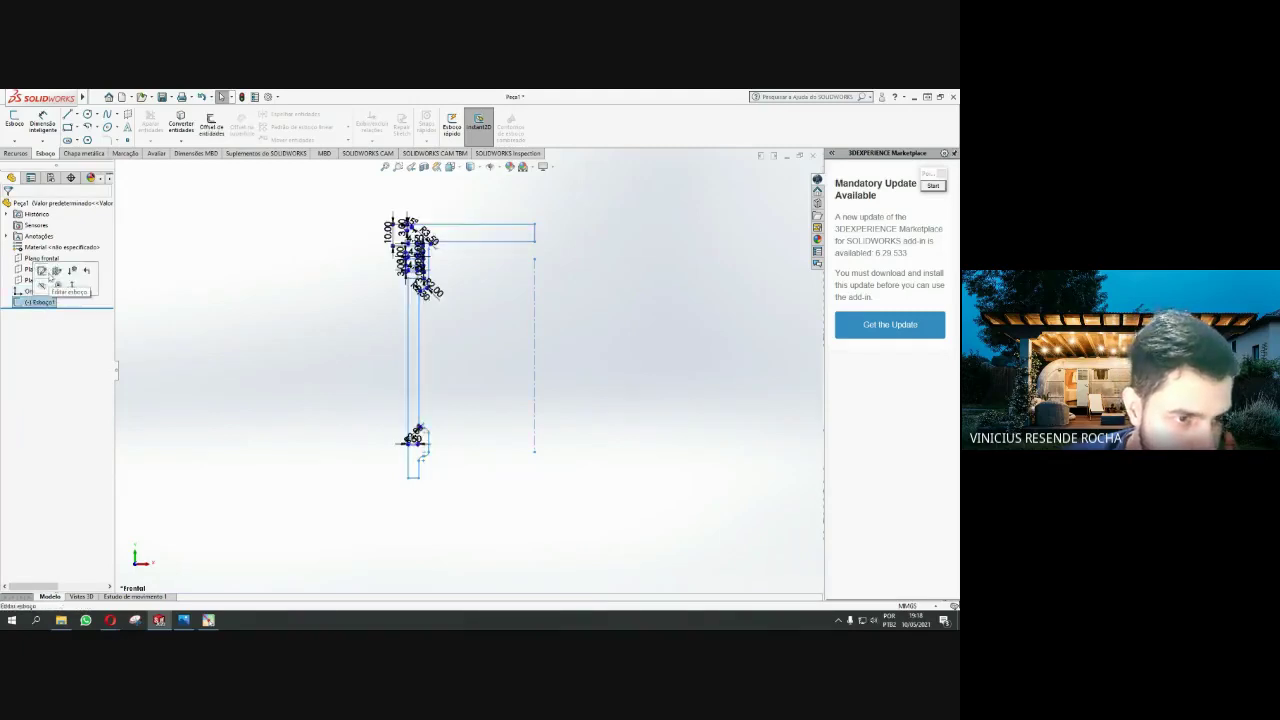
left_click(42, 271)
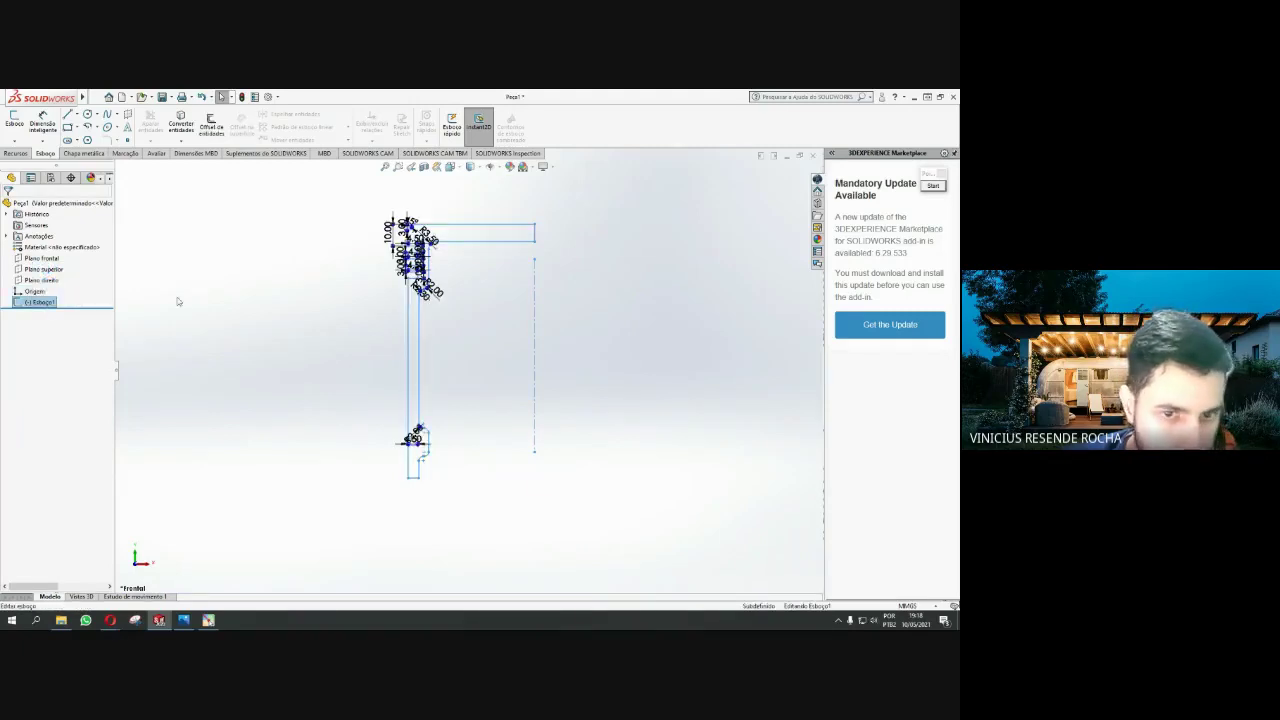
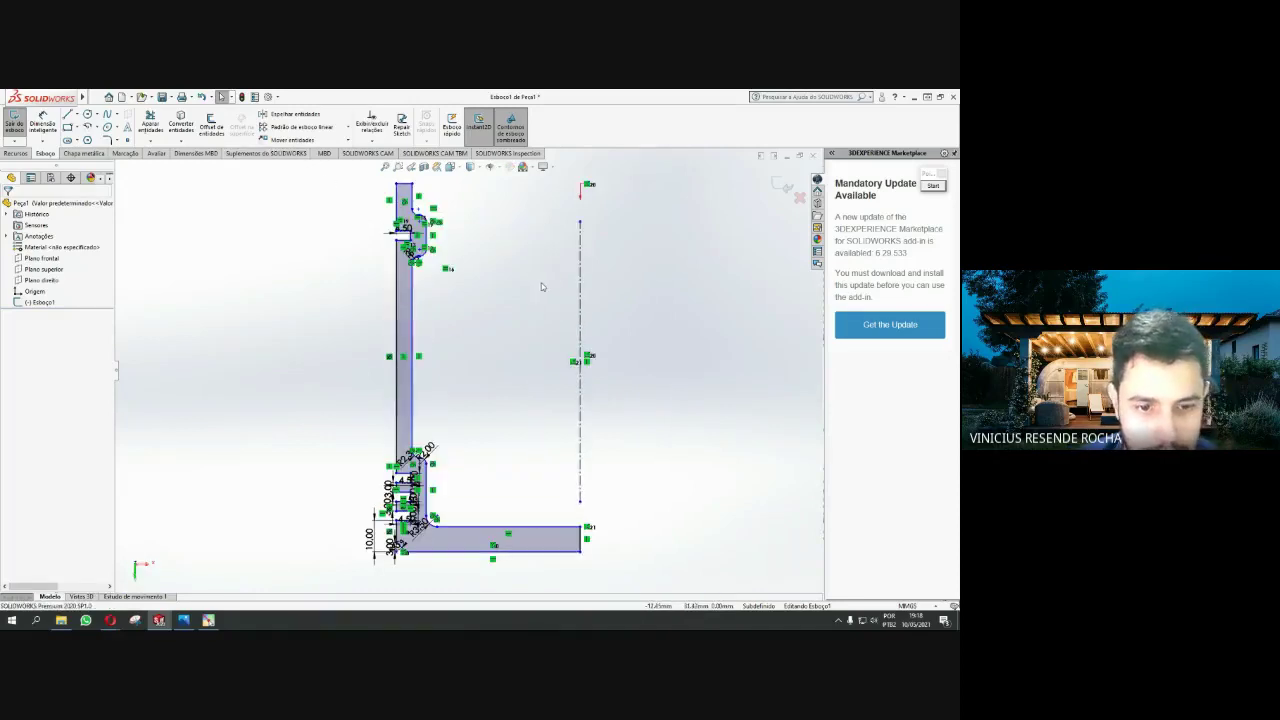
Discard the unsaved sketch edits, then start and exit an empty Plano frontal sketch
left_click(799, 197)
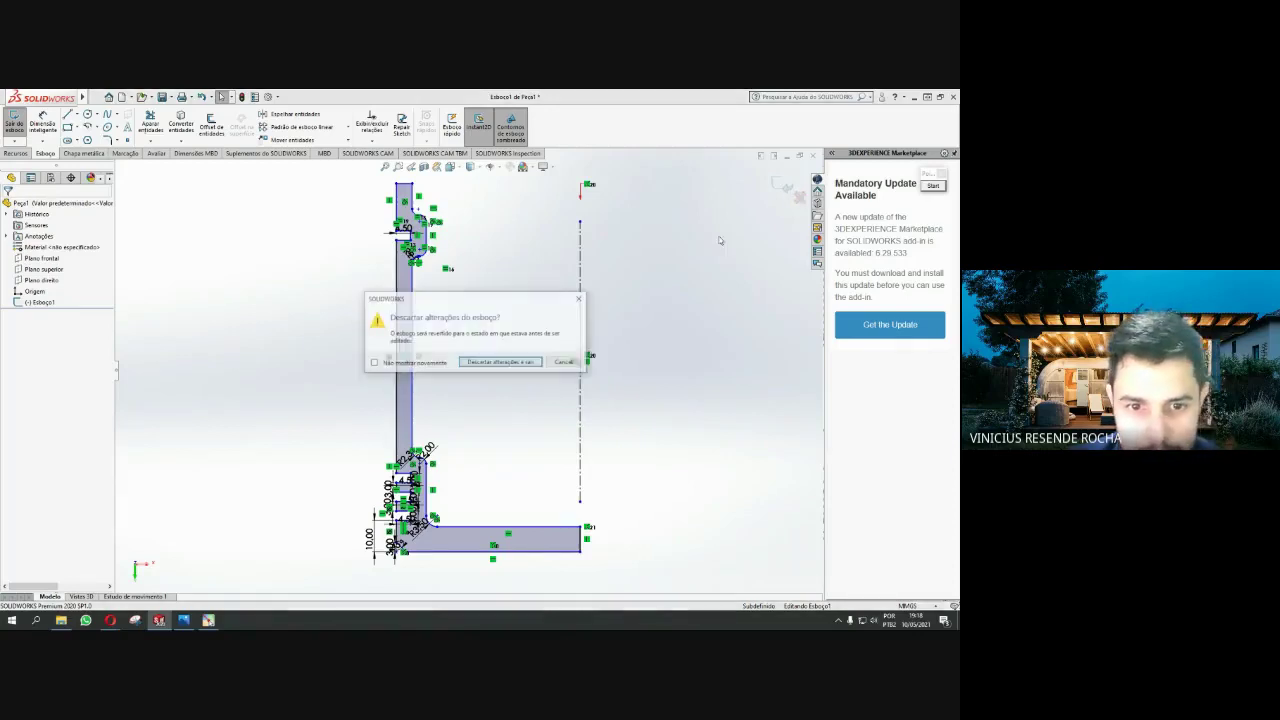
left_click(473, 364)
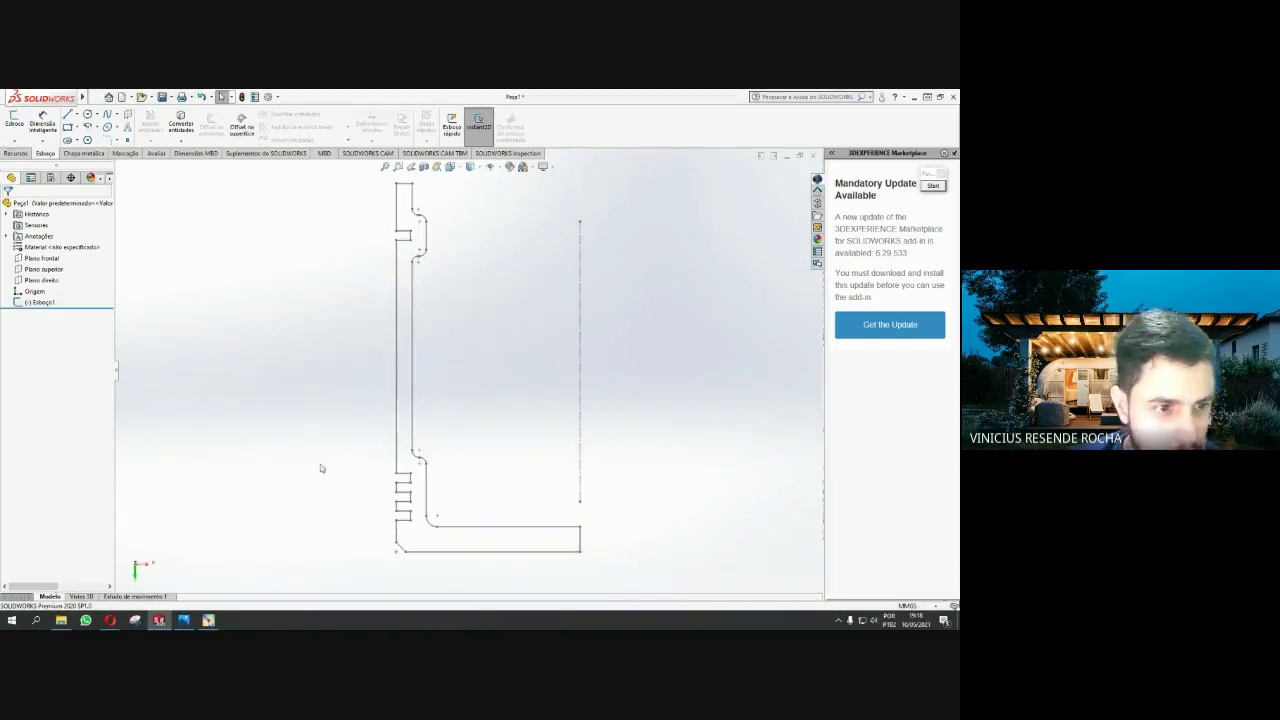
left_click(42, 258)
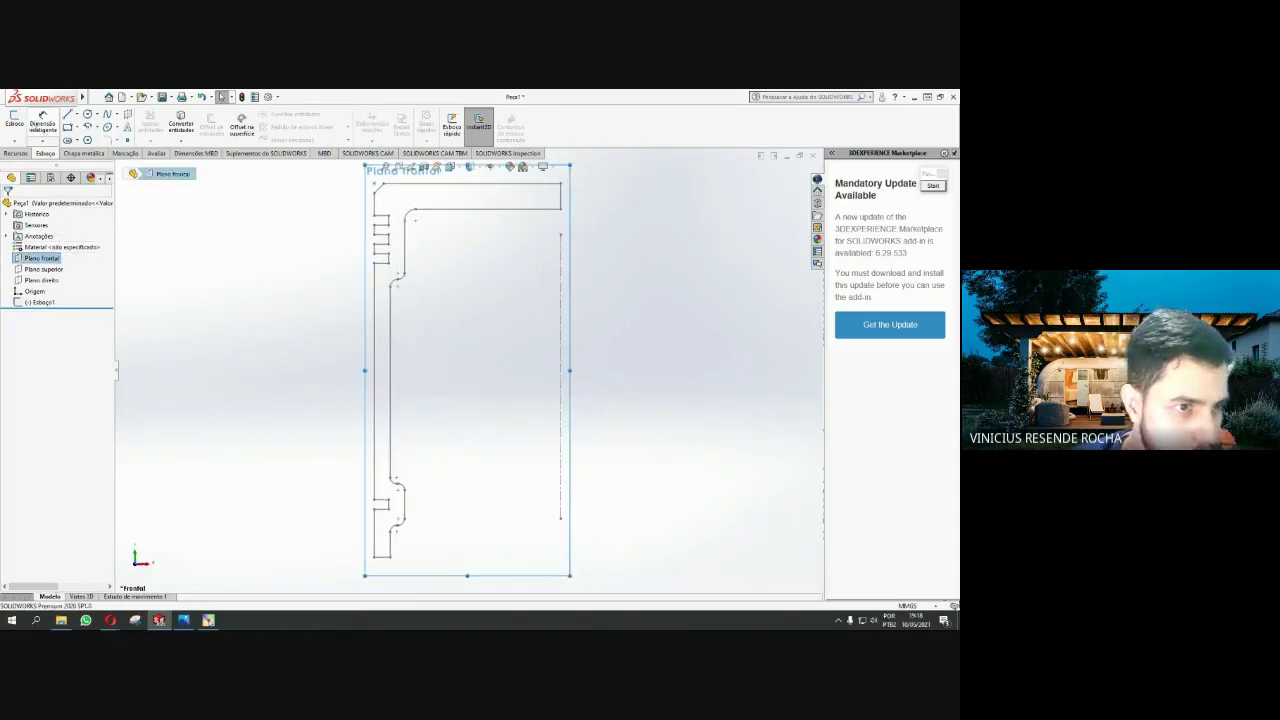
left_click(43, 126)
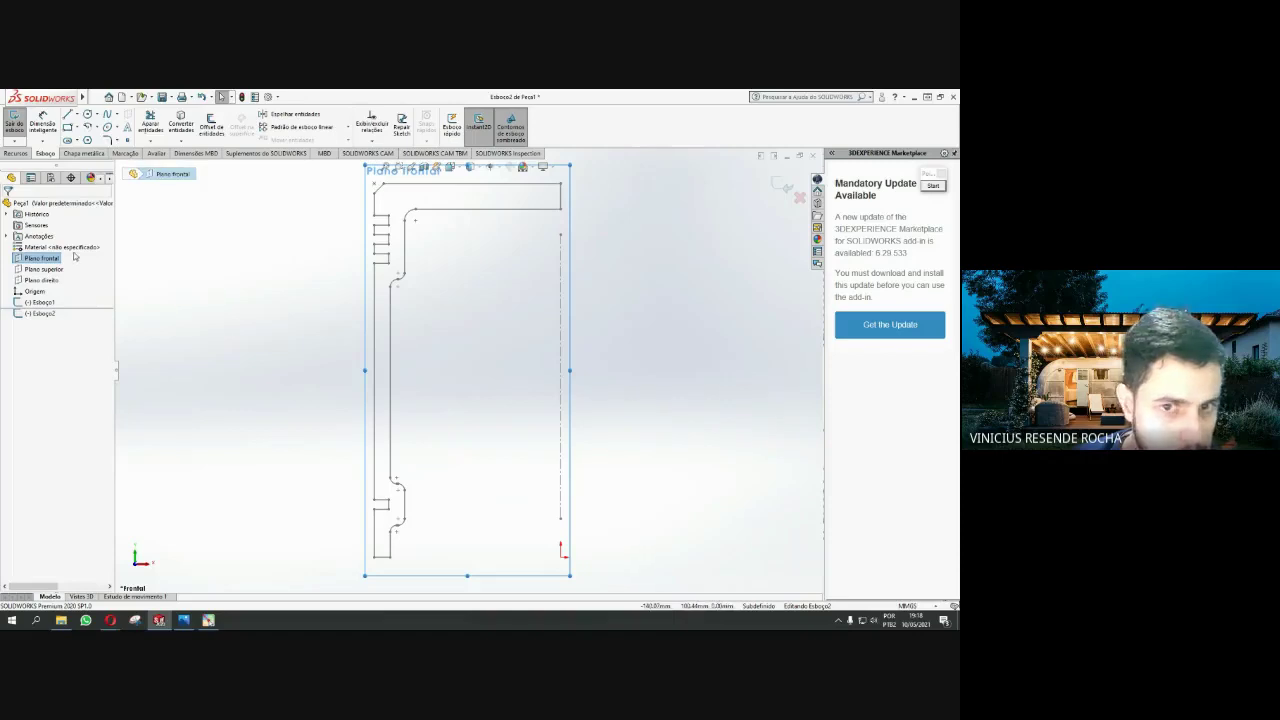
left_click(14, 120)
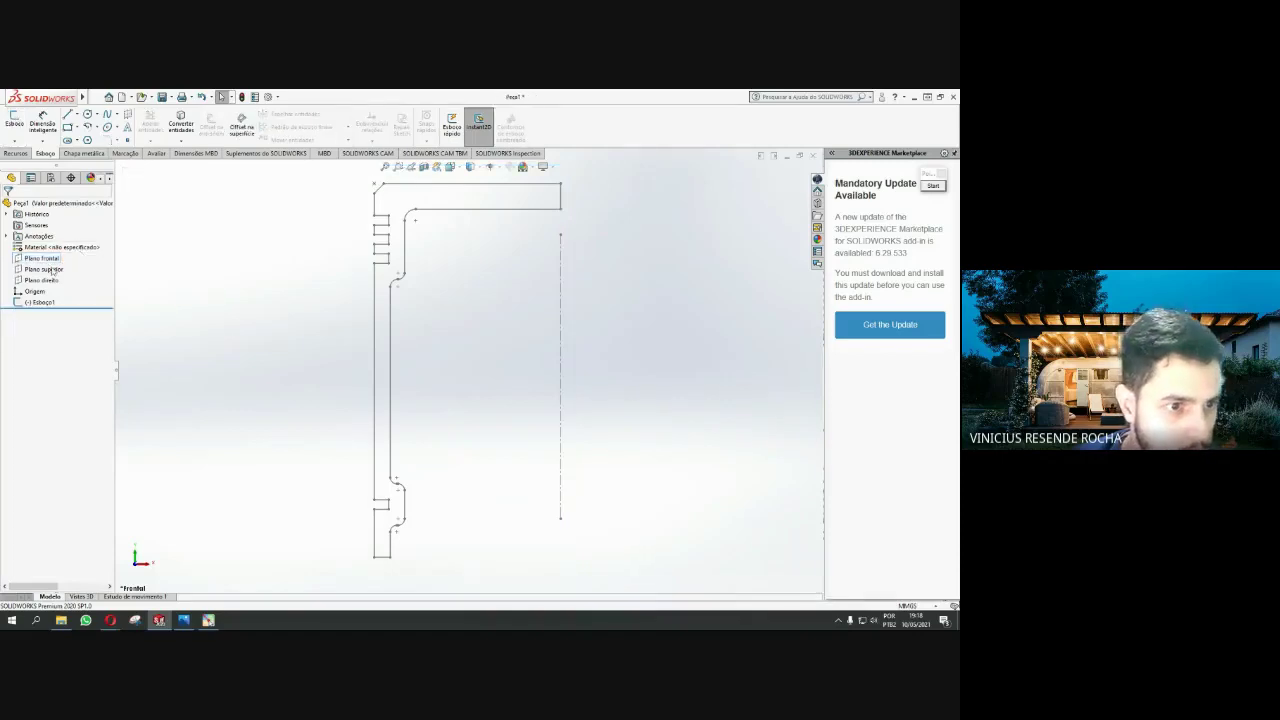
Reopen Esboço1 for editing and bring up the piston reference drawing in Photos
left_click(40, 302)
left_click(45, 272)
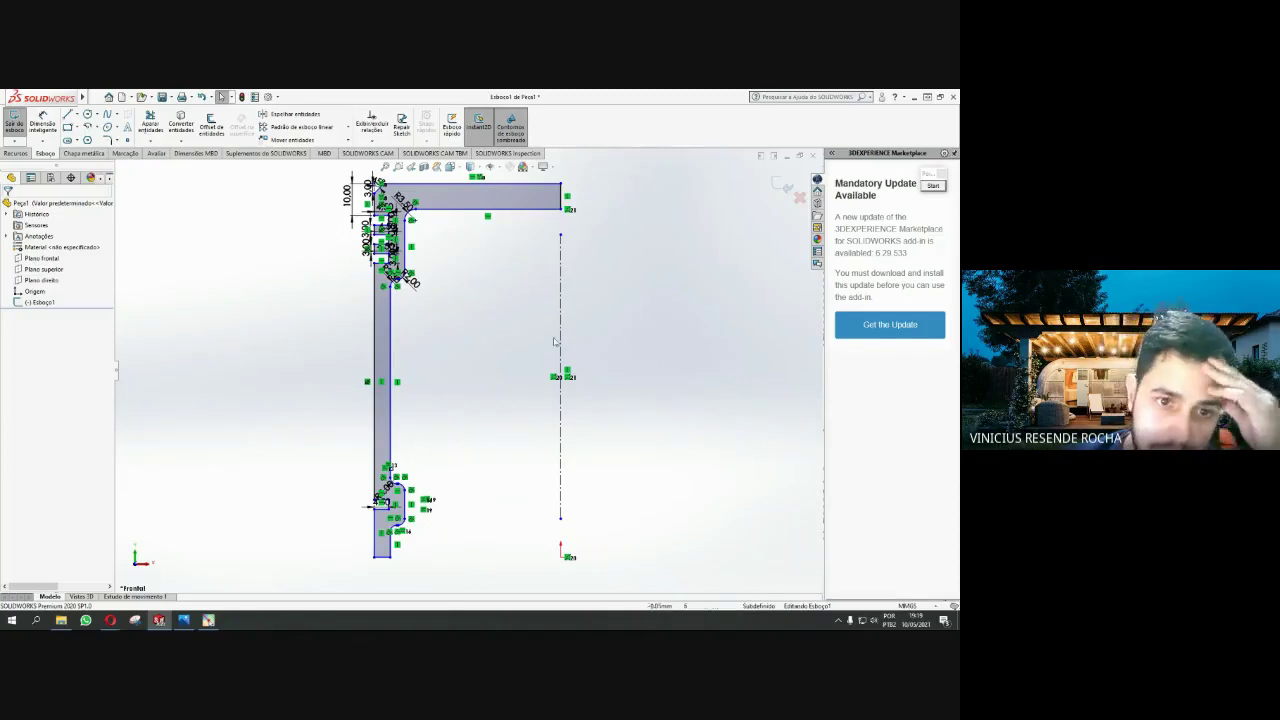
scroll(517, 309, "down", 2)
scroll(517, 309, "up", 2)
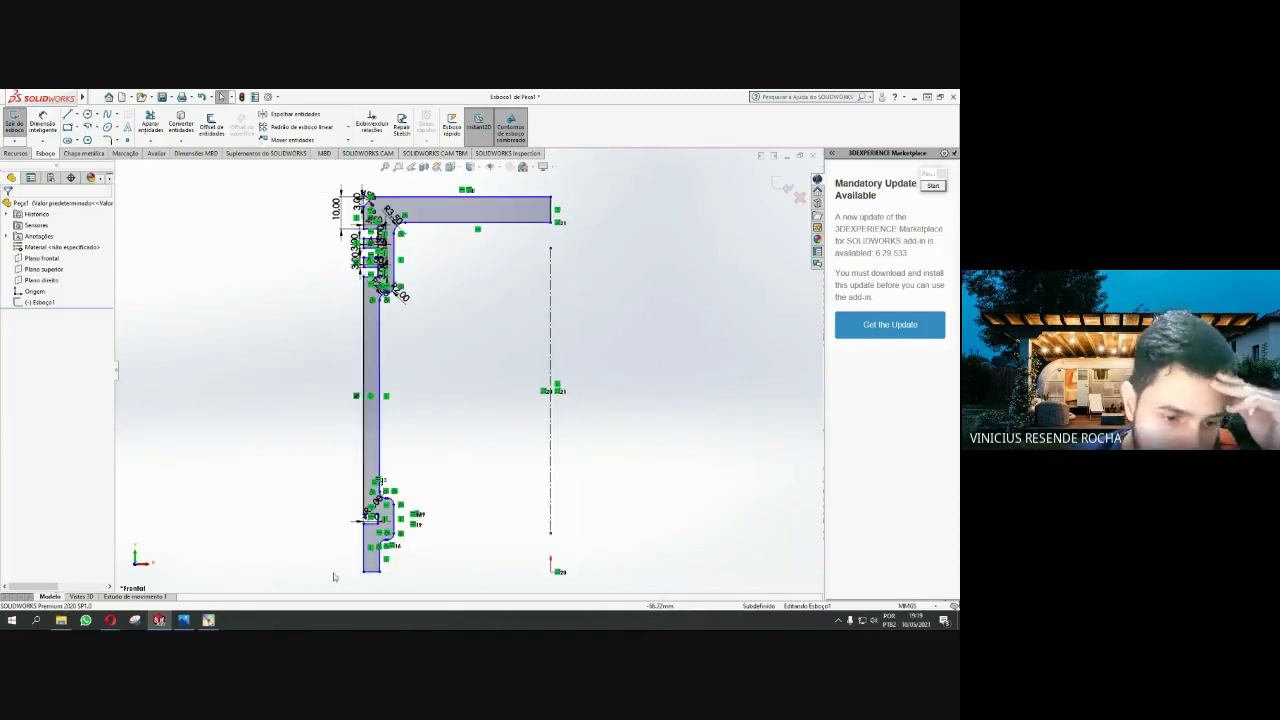
left_click(192, 621)
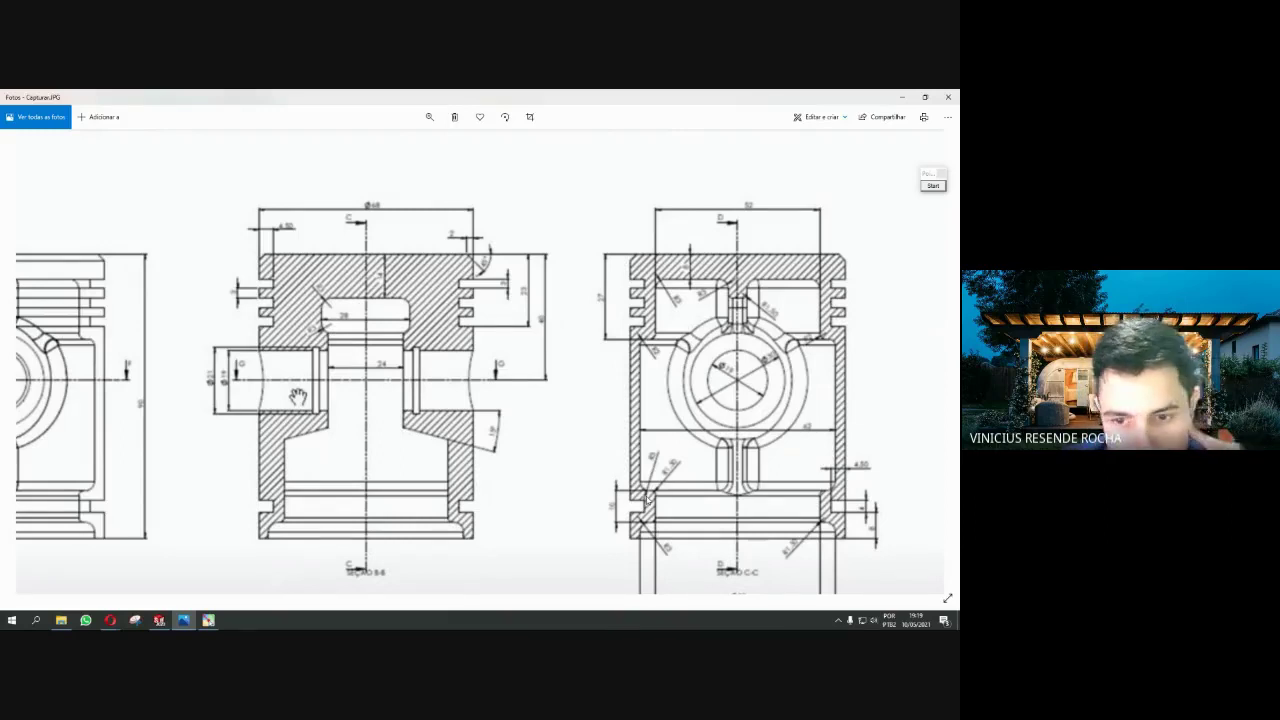
Go back from the Photos drawing to the Esboço1 sketch in SOLIDWORKS
left_click(166, 620)
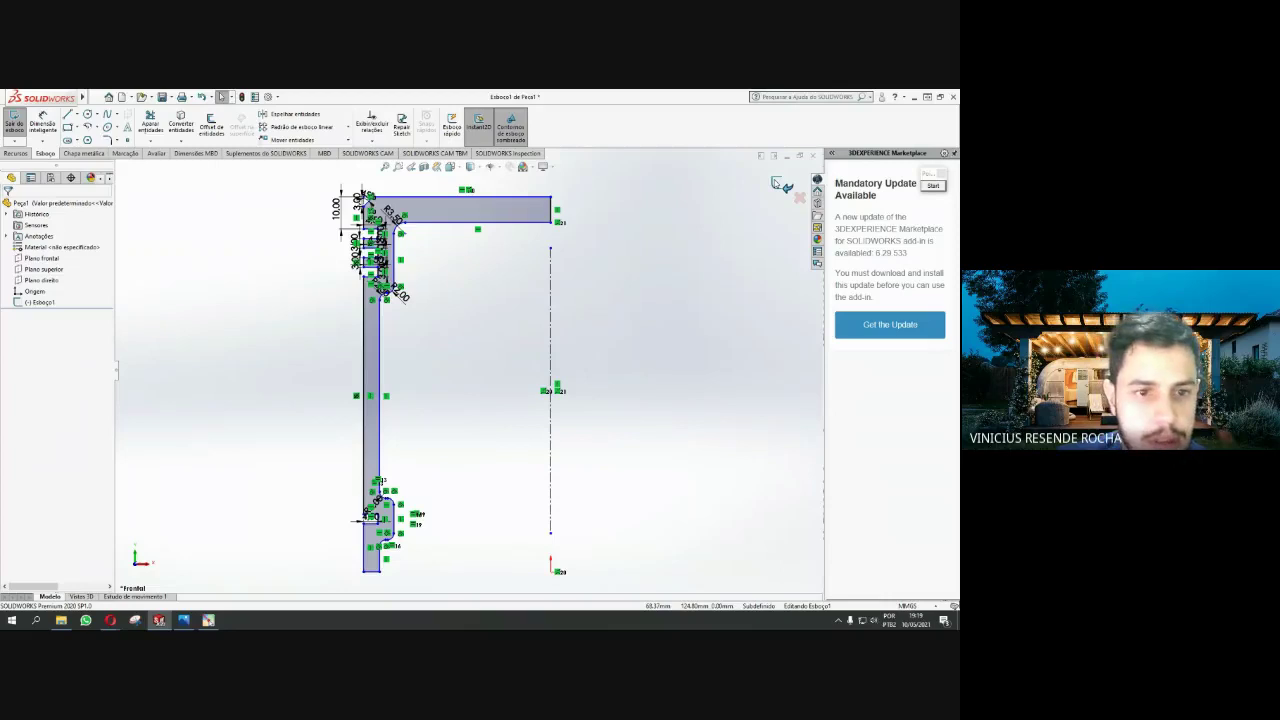
Revolve Esboço1 through 360° into the grooved piston body Revolução1
left_click(14, 120)
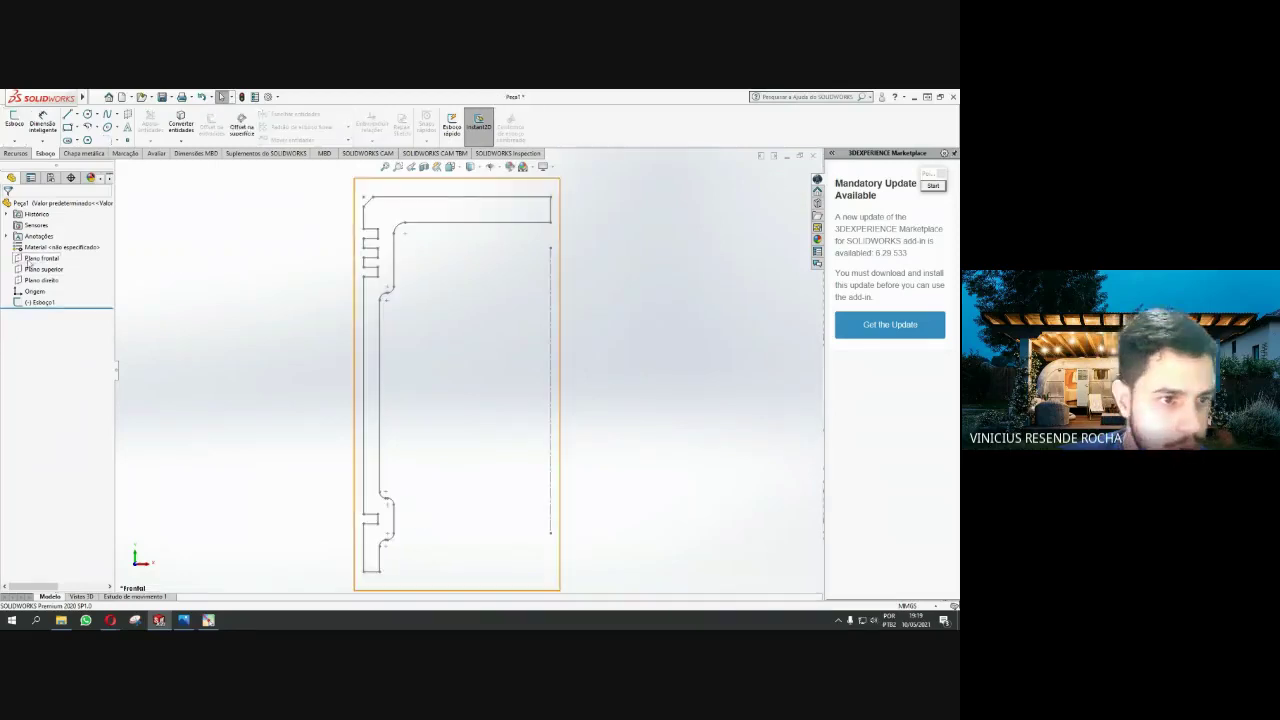
left_click(40, 302)
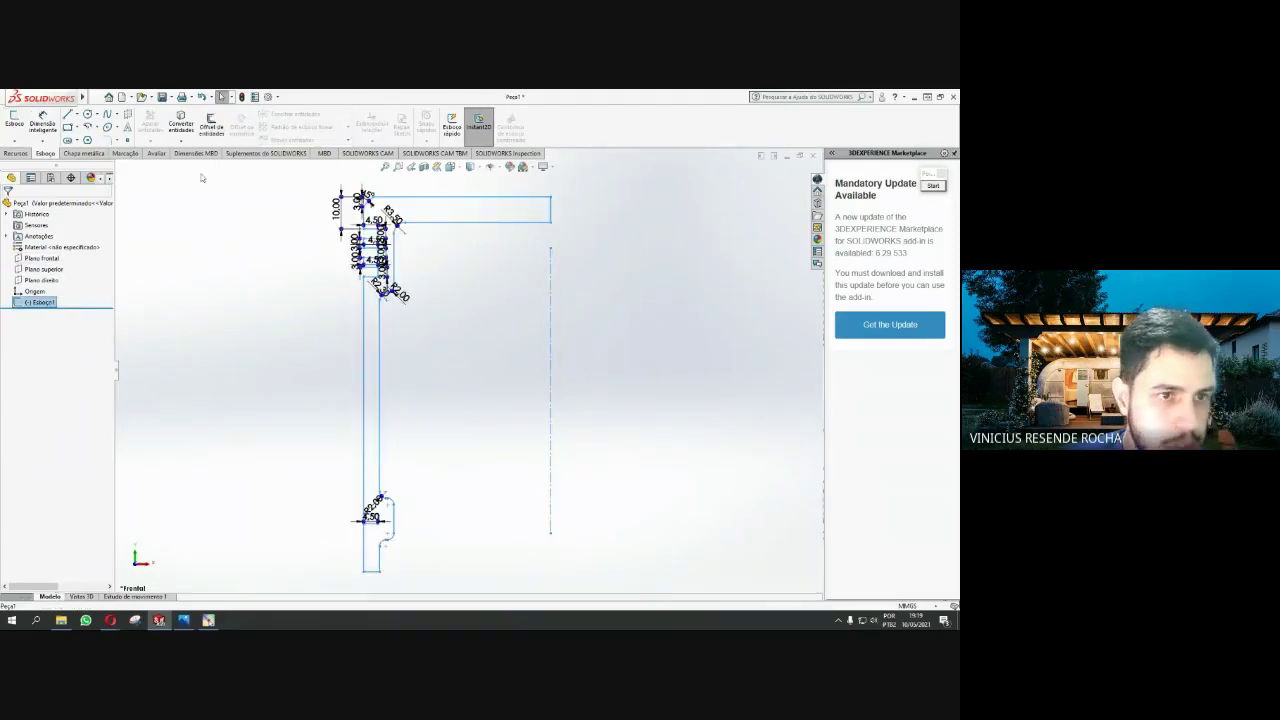
left_click(14, 154)
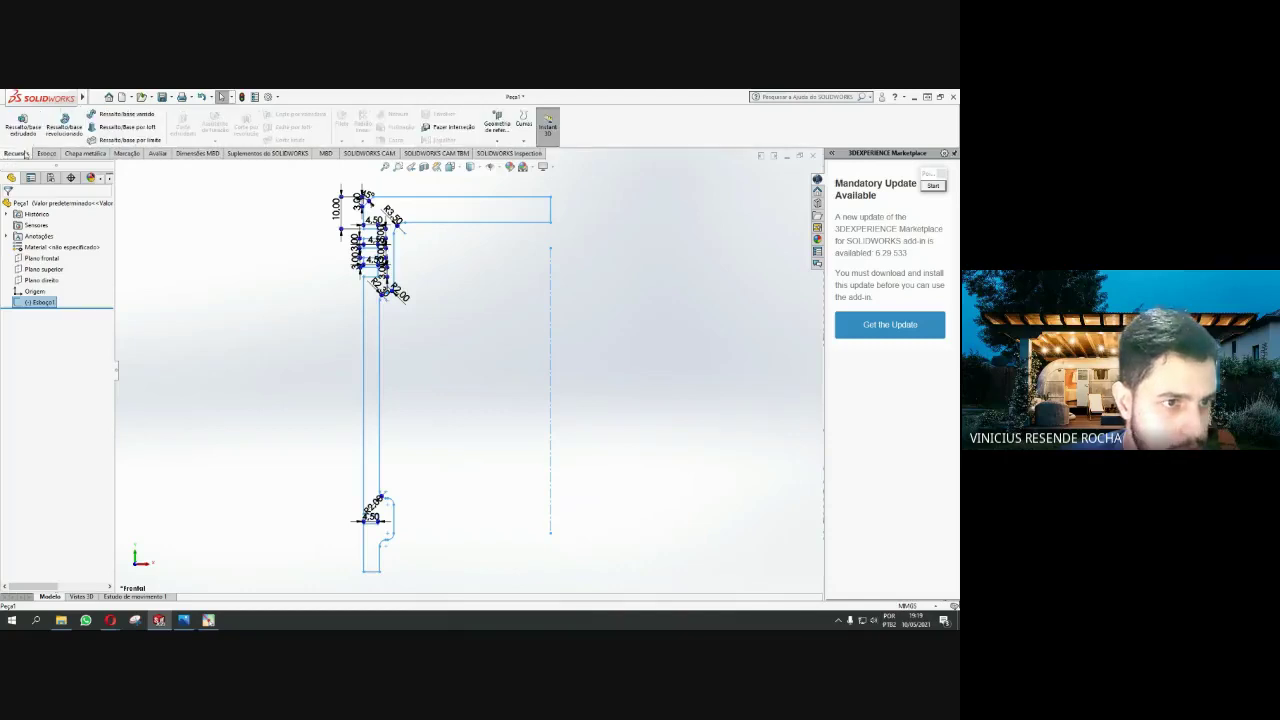
left_click(62, 128)
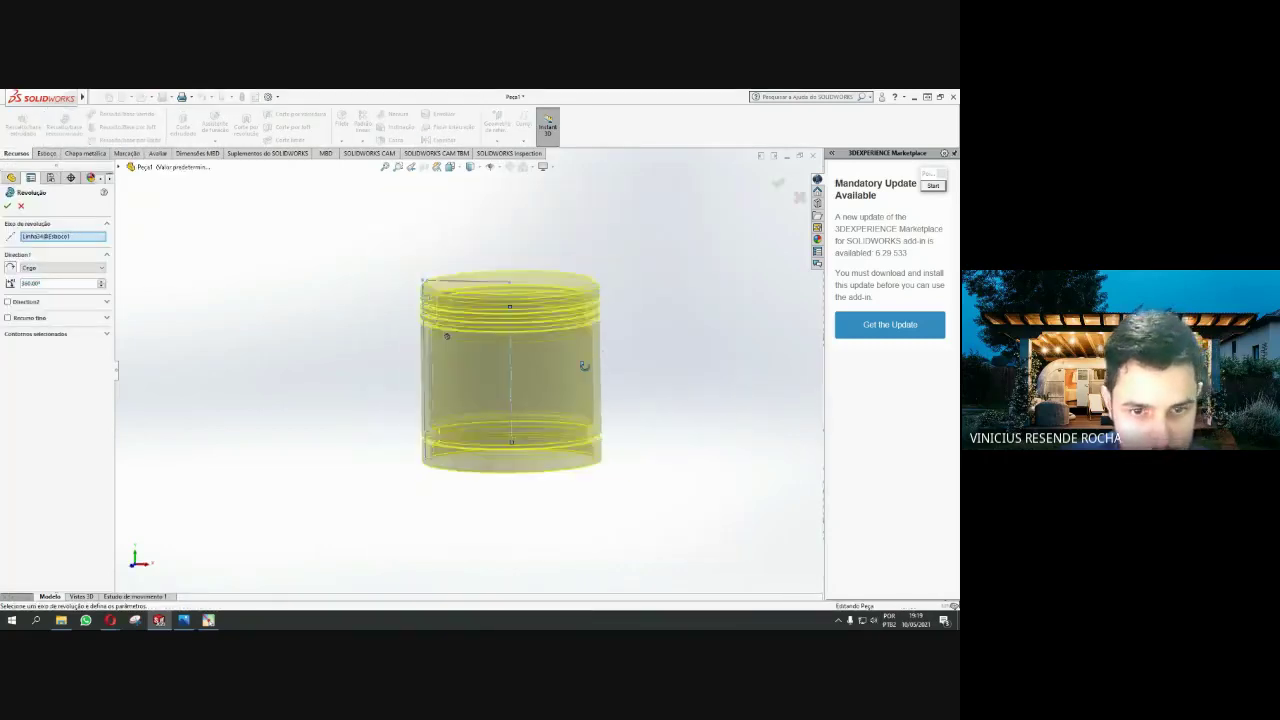
middle_click_drag(550, 375, 614, 353)
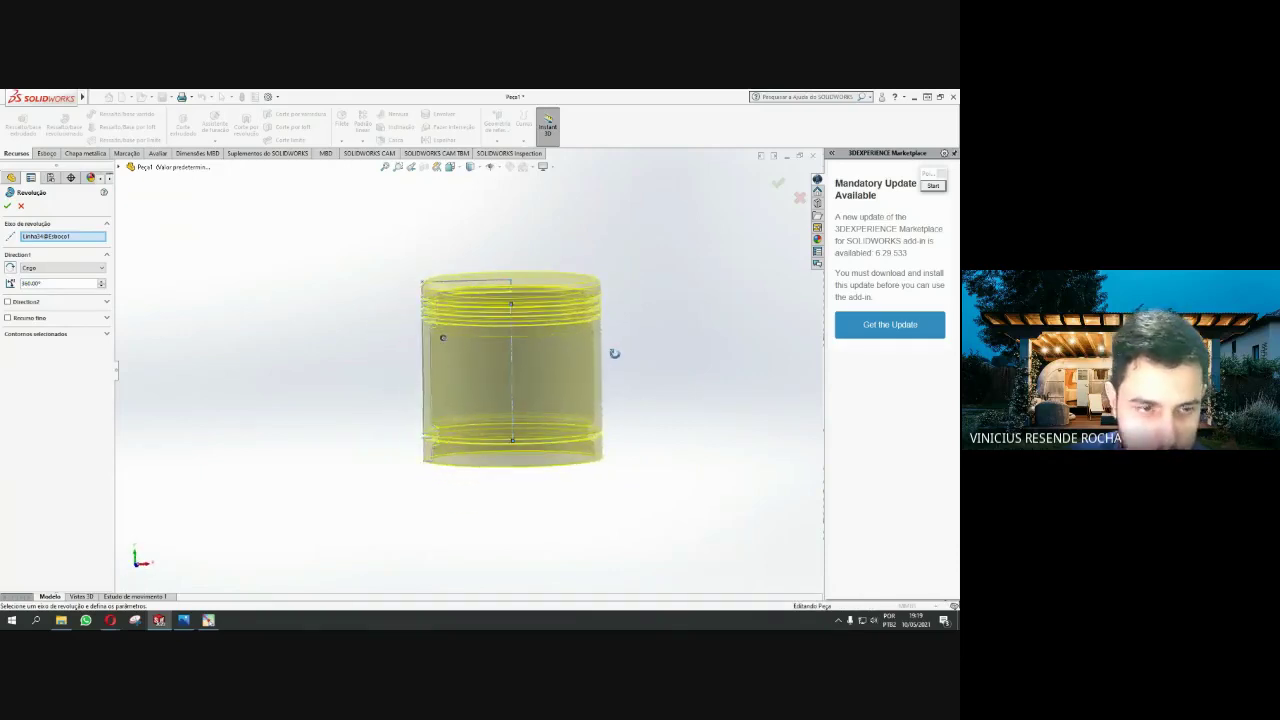
left_click(7, 206)
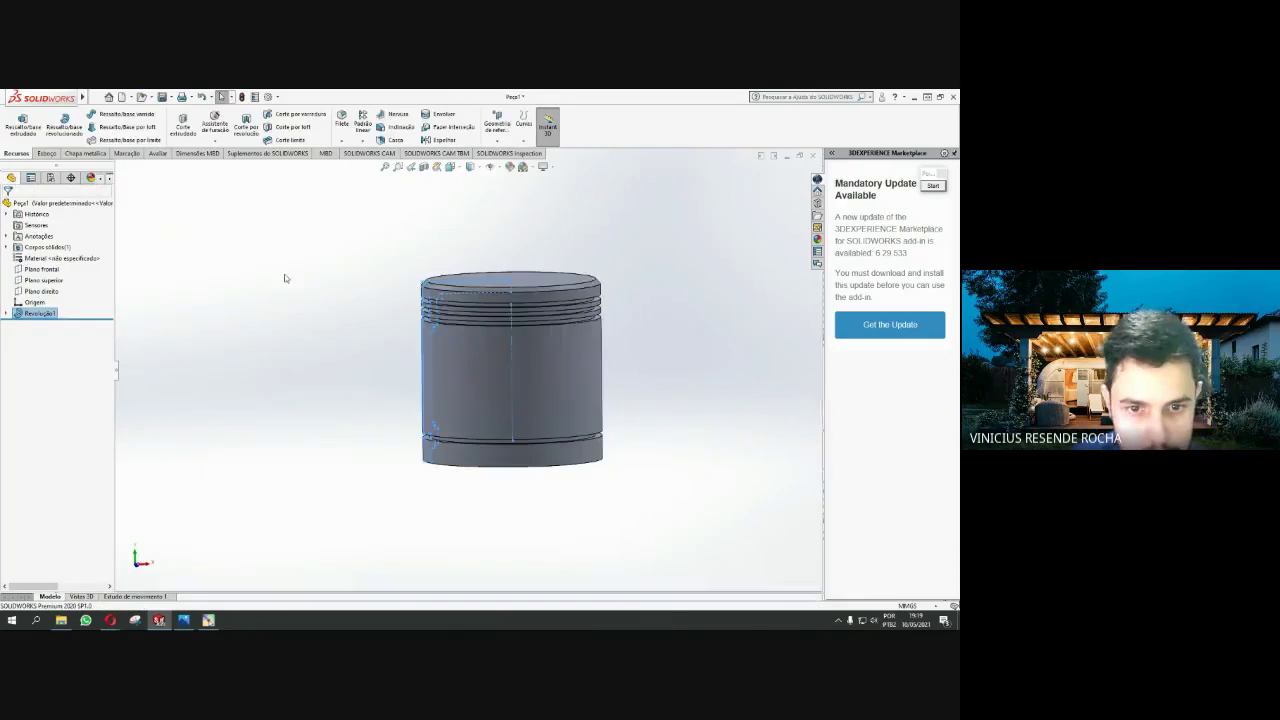
mouse_move(287, 291)
middle_mouse_down()
mouse_move(443, 380)
mouse_move(369, 307)
mouse_move(320, 331)
mouse_move(297, 266)
mouse_move(309, 263)
middle_mouse_up()
mouse_move(491, 423)
middle_mouse_down()
mouse_move(521, 301)
mouse_move(510, 315)
mouse_move(548, 320)
mouse_move(518, 425)
middle_mouse_up()
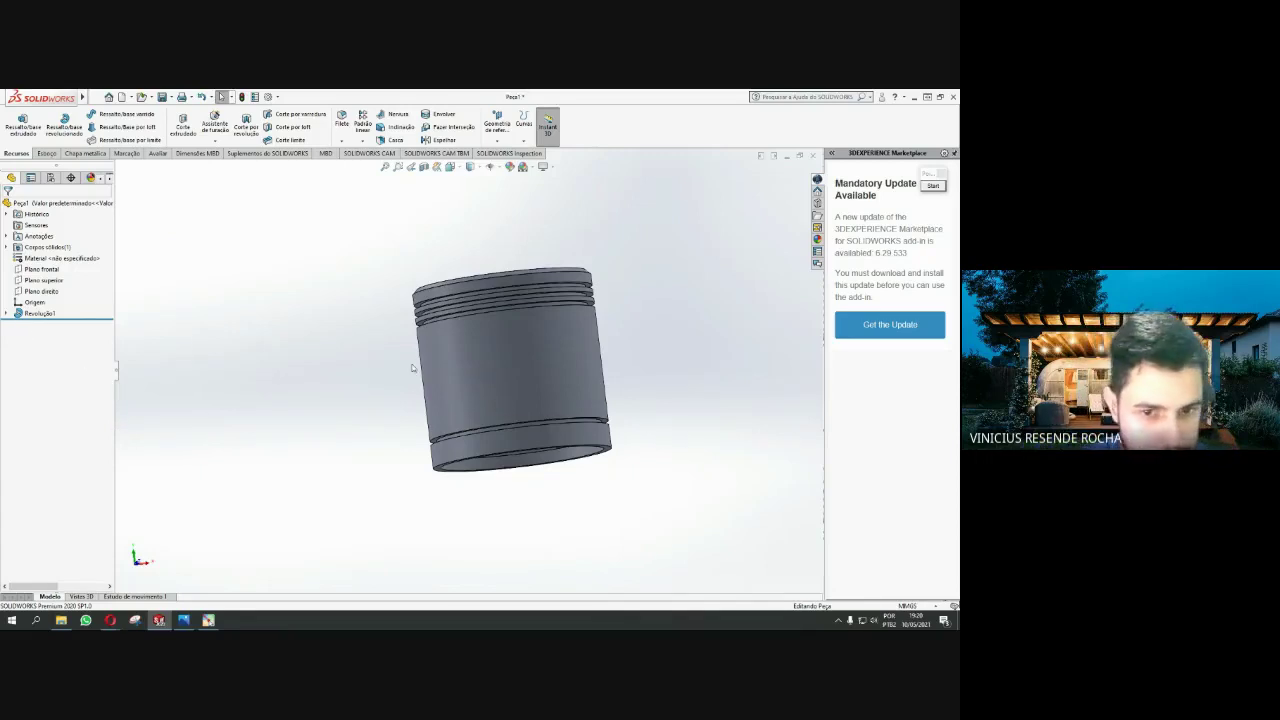
mouse_move(411, 368)
middle_mouse_down()
mouse_move(479, 375)
mouse_move(449, 417)
mouse_move(474, 477)
middle_mouse_up()
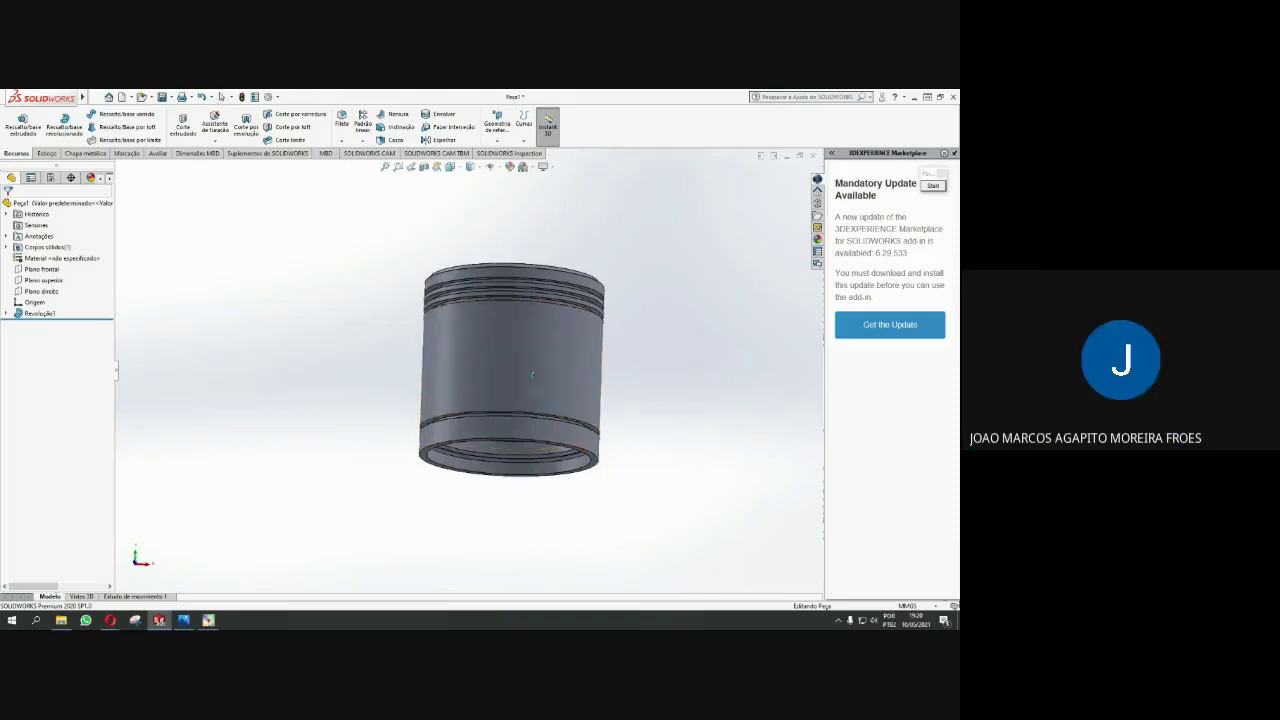
middle_click_drag(532, 374, 532, 416)
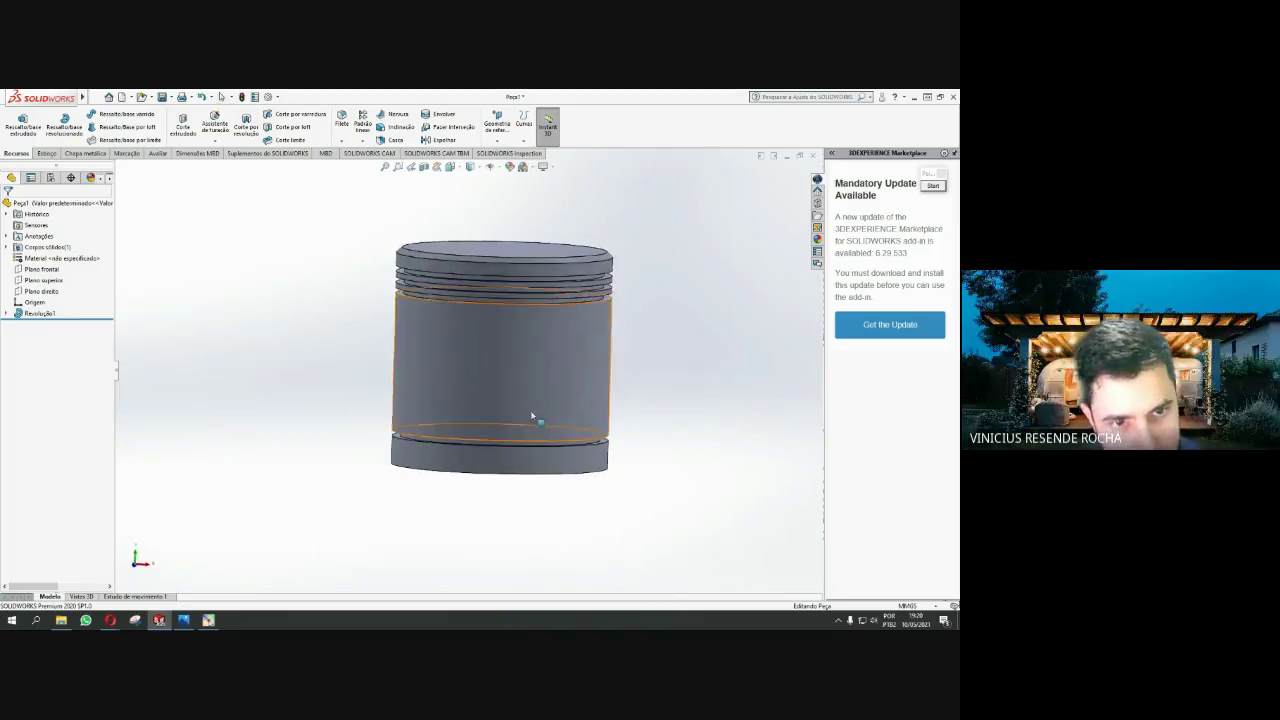
scroll(416, 254, "down", 3)
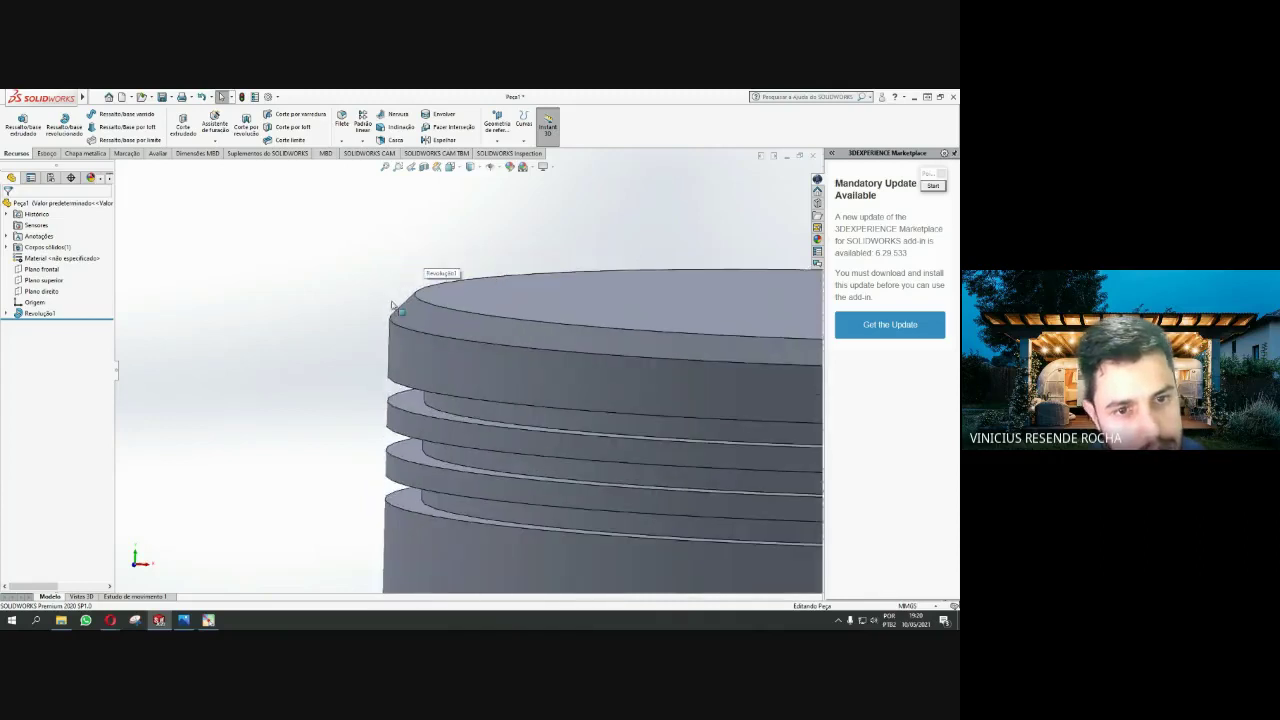
left_click(406, 314)
scroll(406, 314, "up", 3)
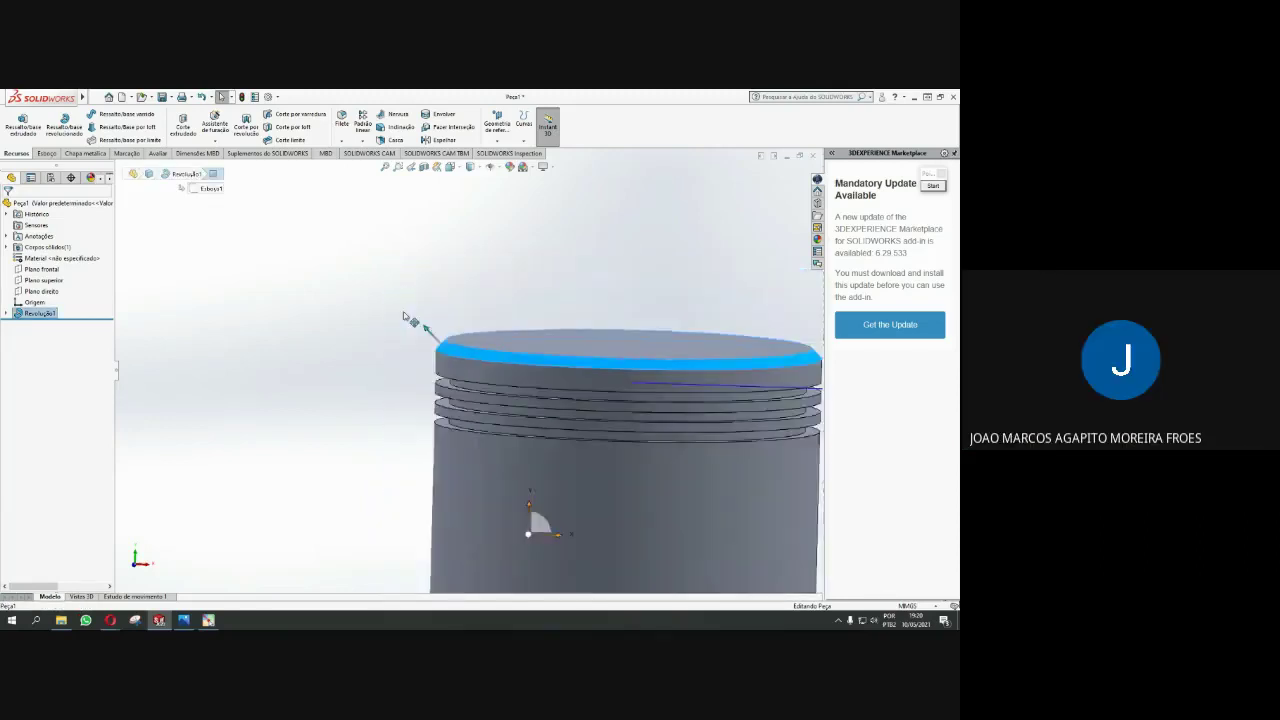
scroll(500, 423, "up", 3)
key("Escape")
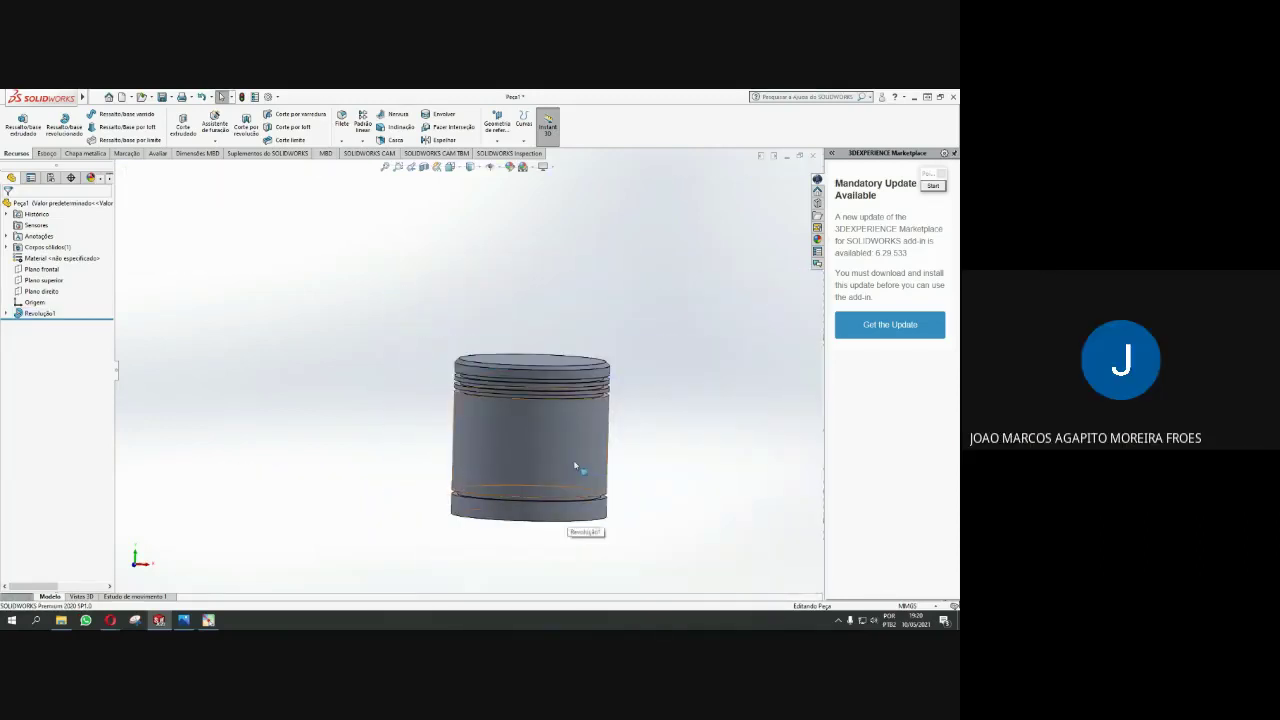
mouse_move(580, 466)
middle_mouse_down()
mouse_move(577, 431)
mouse_move(537, 543)
middle_mouse_up()
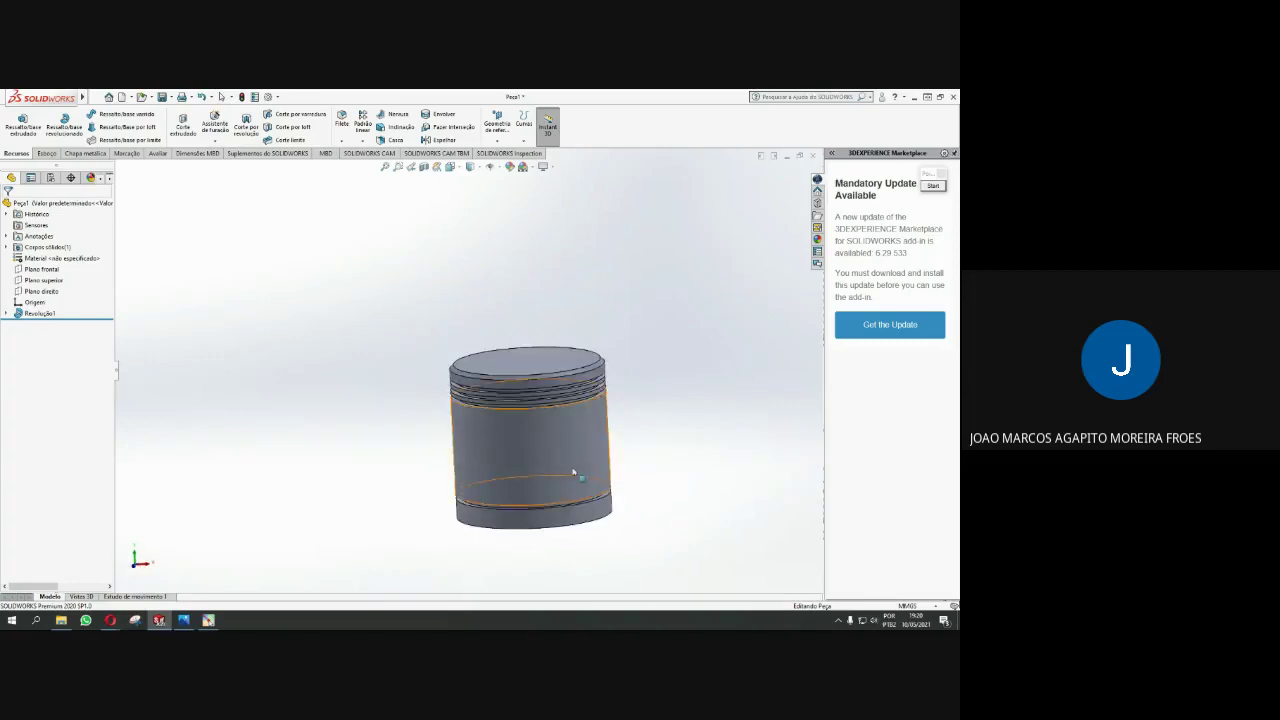
scroll(520, 458, "down", 3)
key("Up")
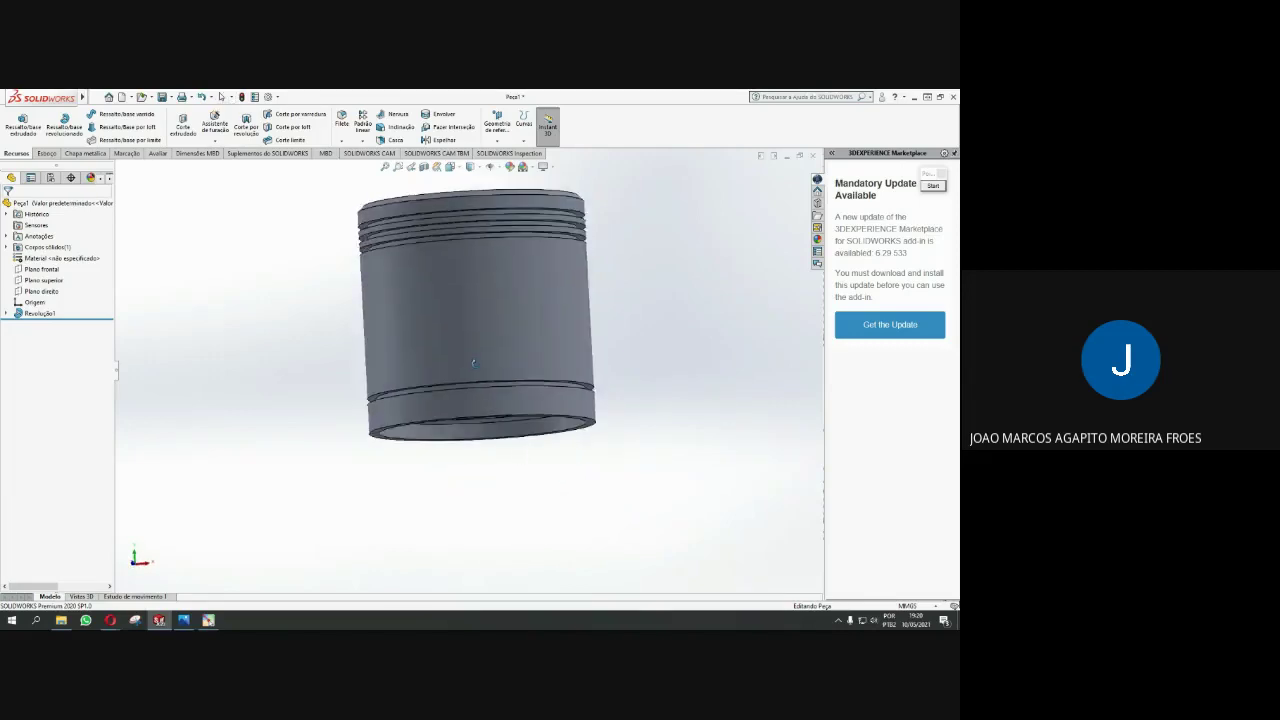
key("Up")
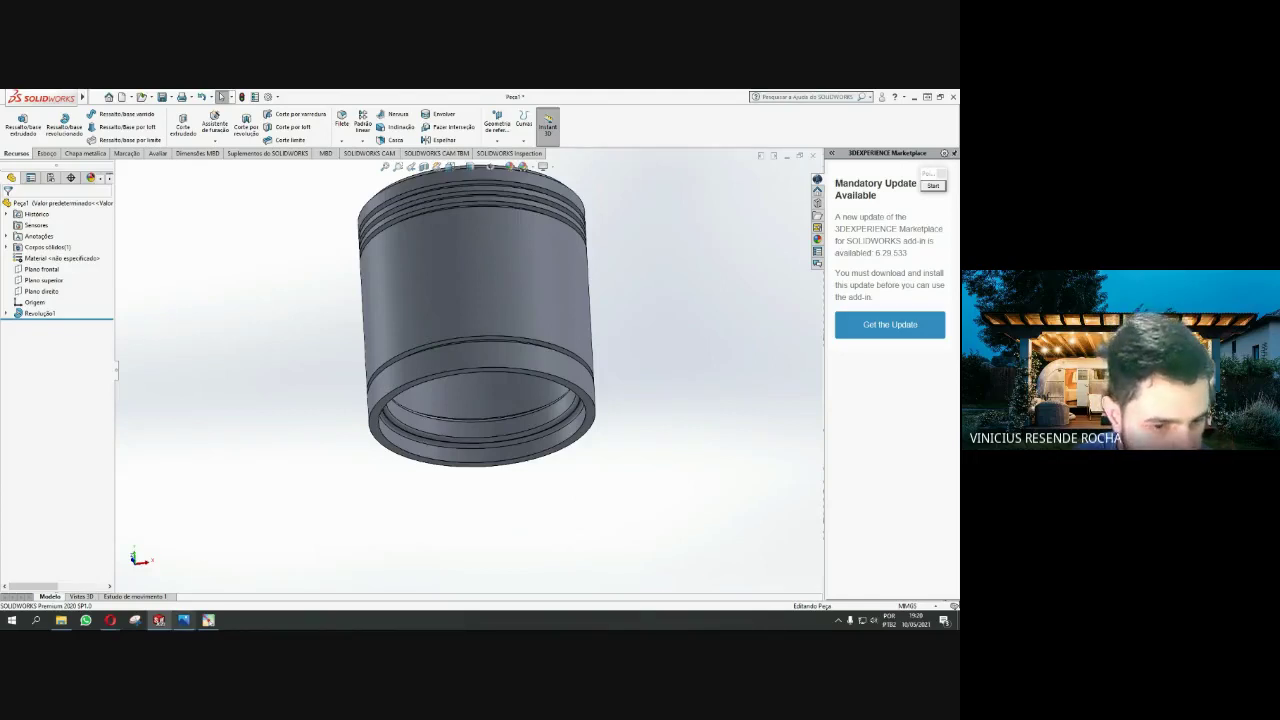
key("alt+Tab")
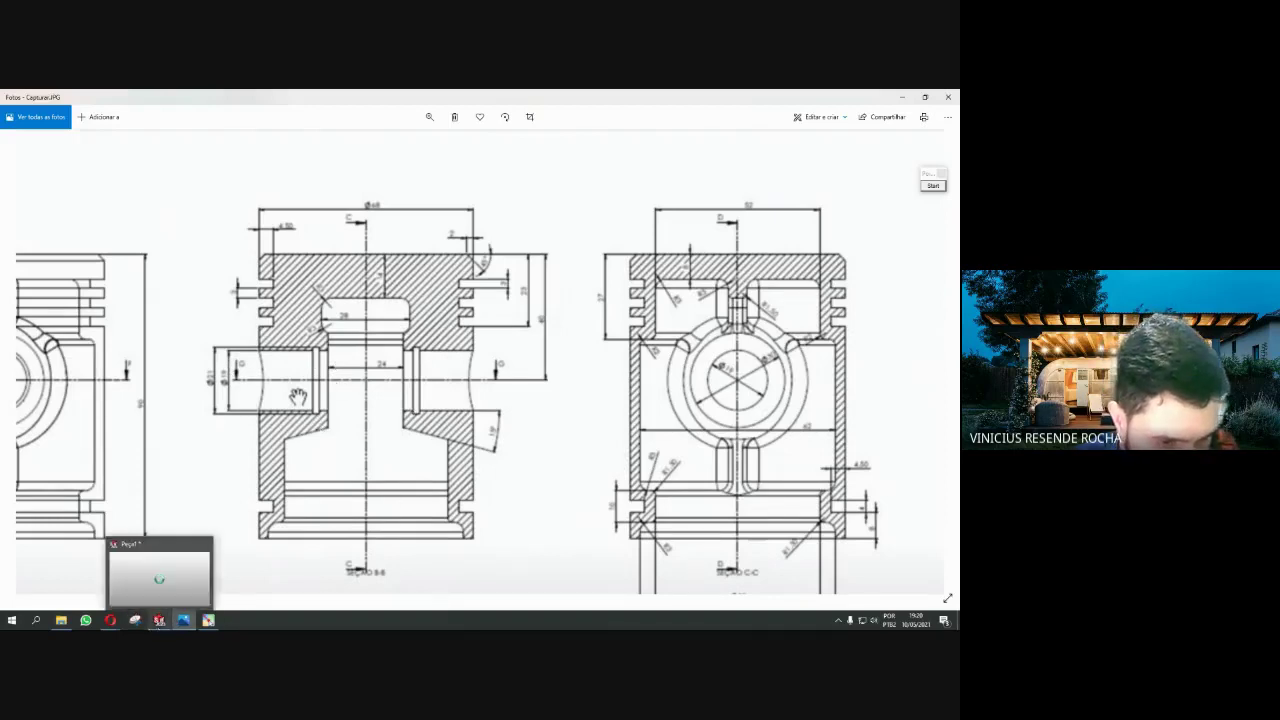
mouse_move(158, 621)
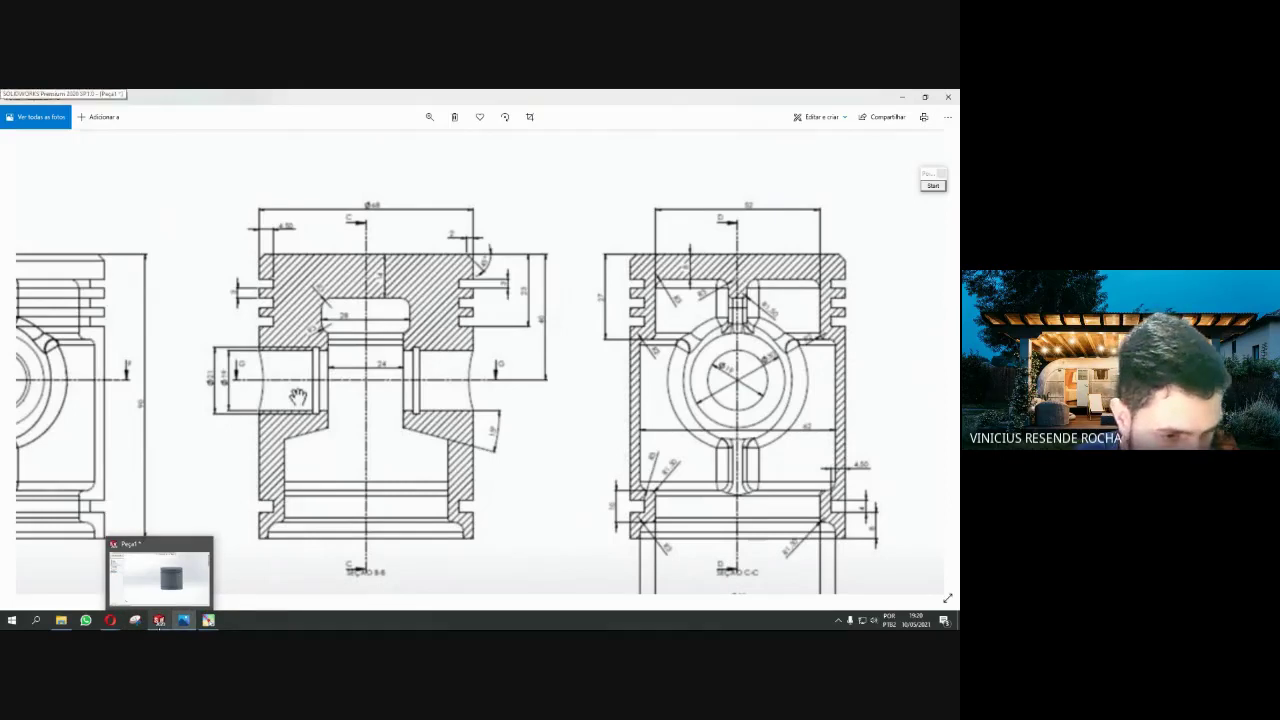
left_click(160, 575)
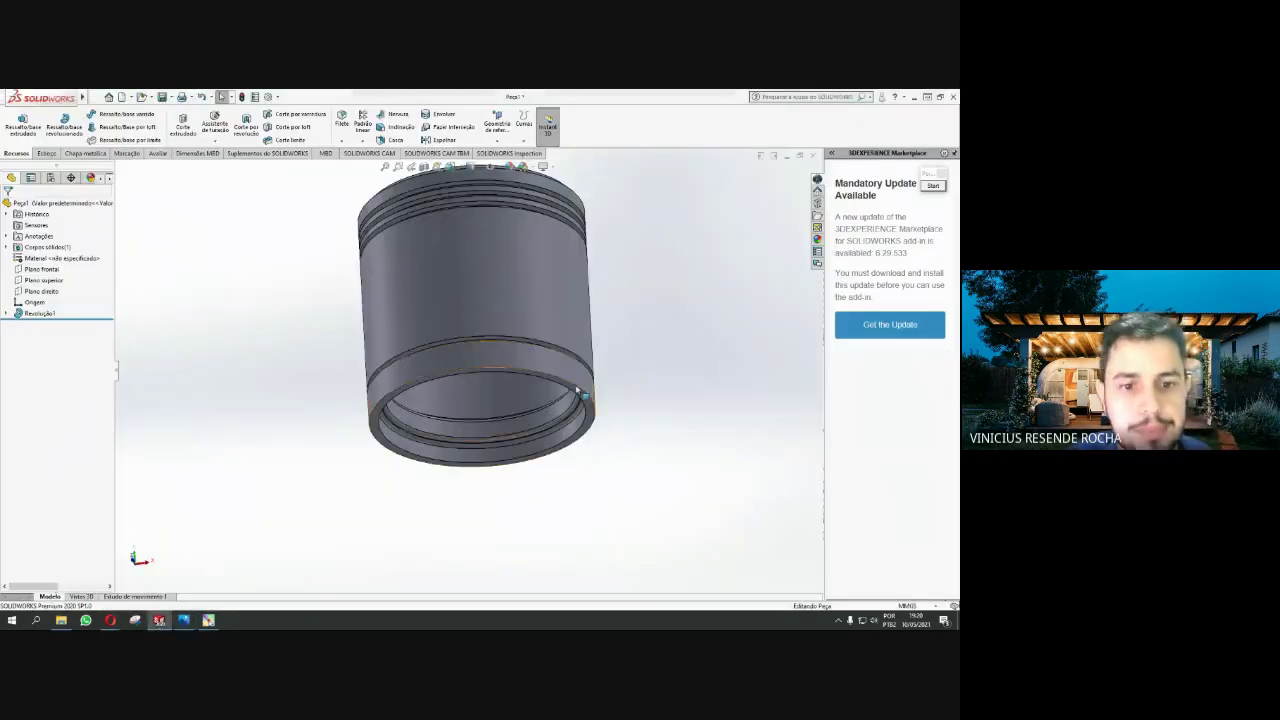
mouse_move(470, 300)
middle_mouse_down()
mouse_move(520, 298)
mouse_move(500, 300)
middle_mouse_up()
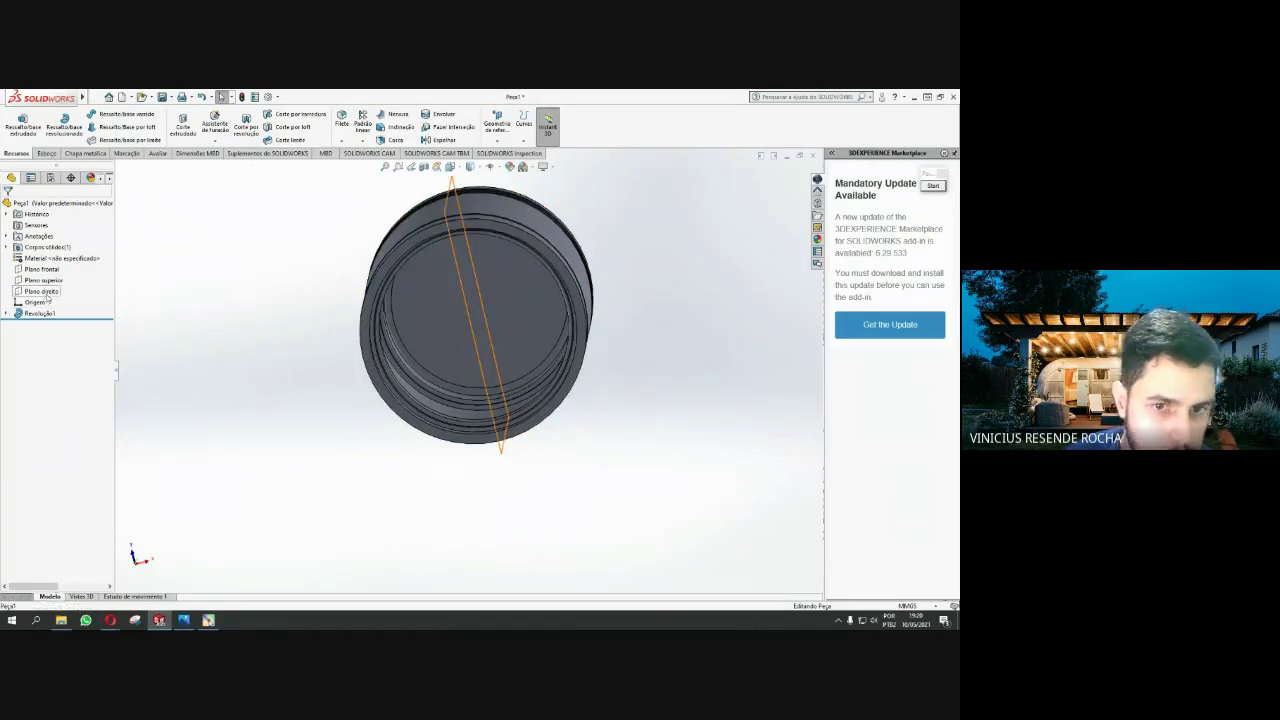
Create reference plane Plano1 offset 30.00 mm from Plano direito
left_click(40, 291)
mouse_move(491, 266)
middle_mouse_down()
mouse_move(505, 378)
mouse_move(491, 407)
mouse_move(466, 305)
middle_mouse_up()
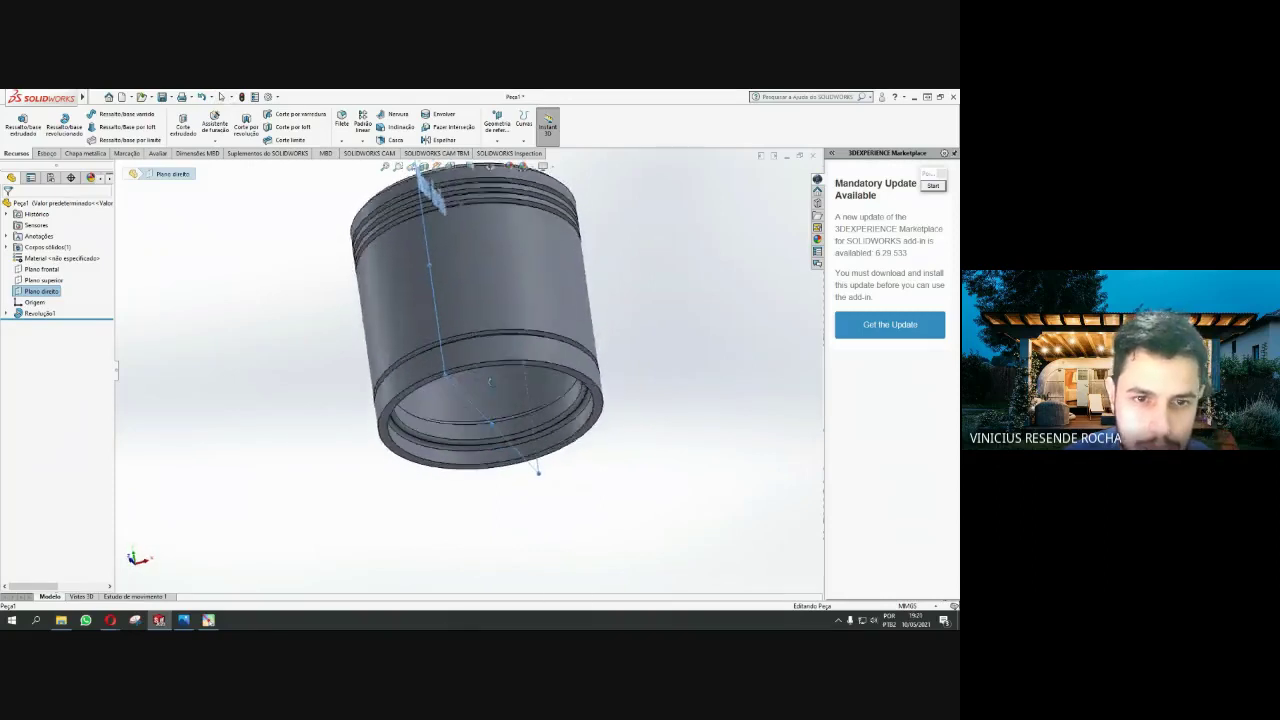
scroll(466, 305, "up", 2)
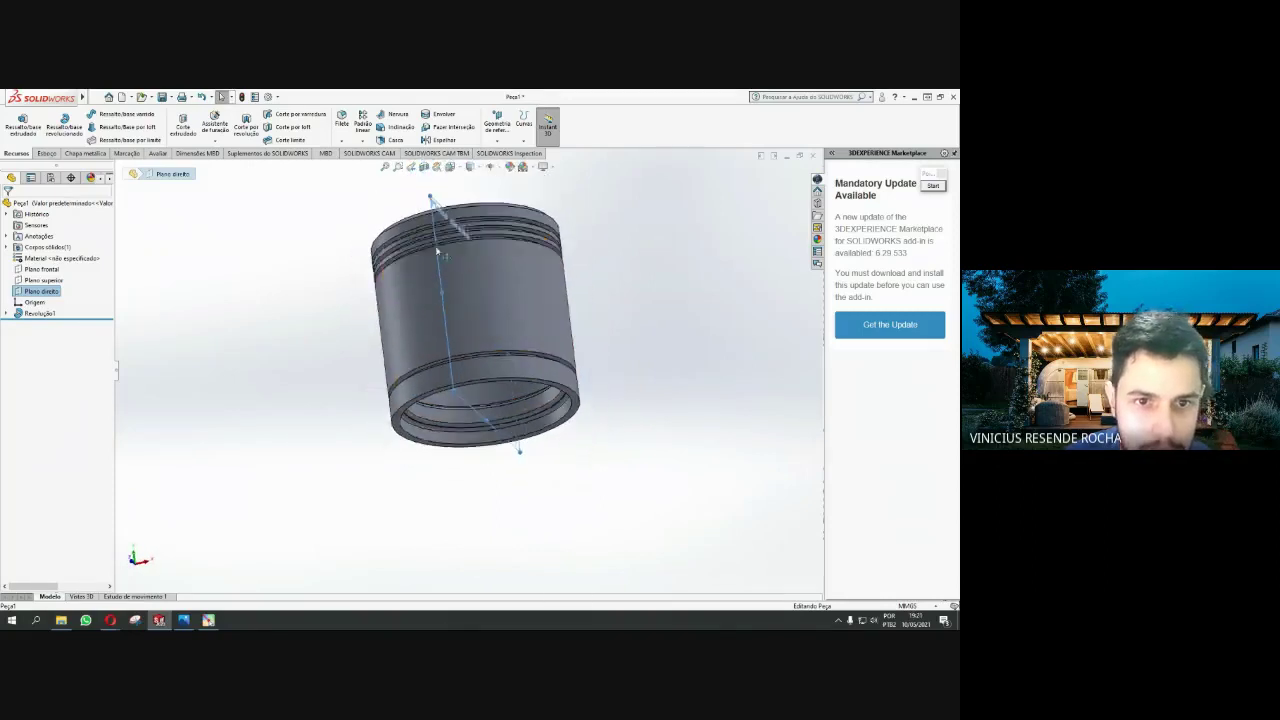
scroll(466, 305, "up", 2)
scroll(462, 293, "down", 2)
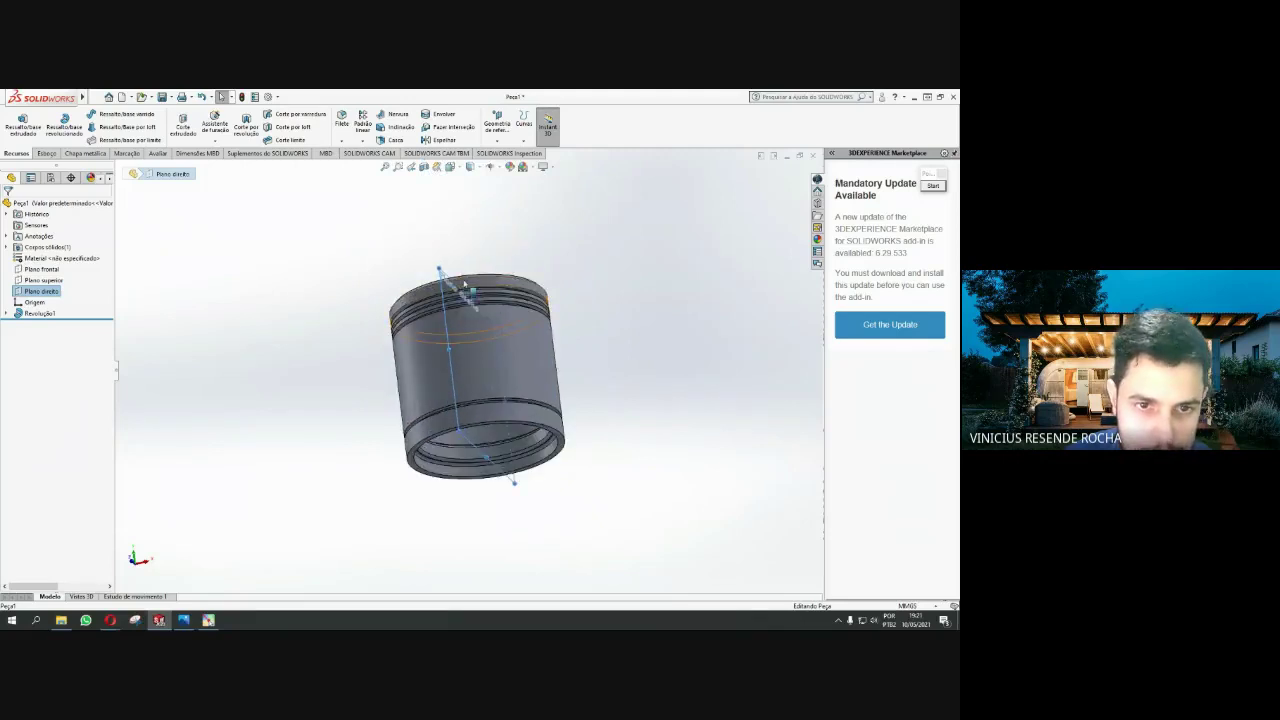
left_click(499, 145)
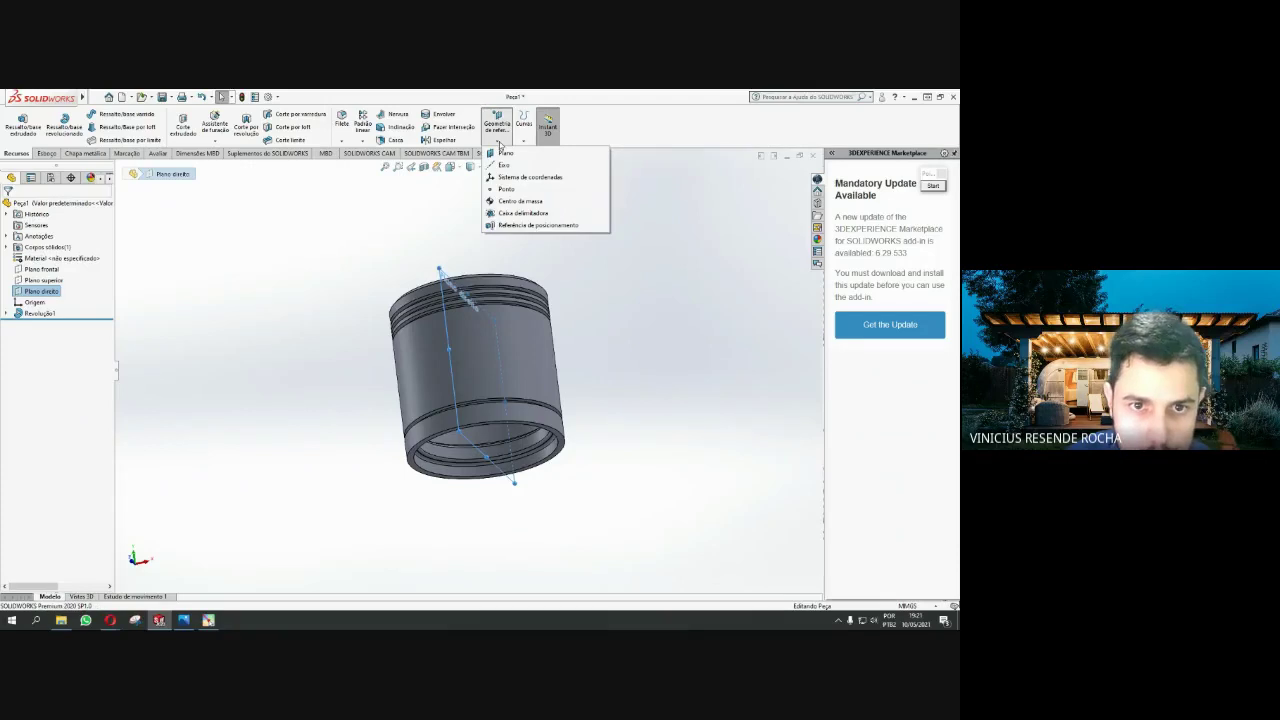
left_click(505, 155)
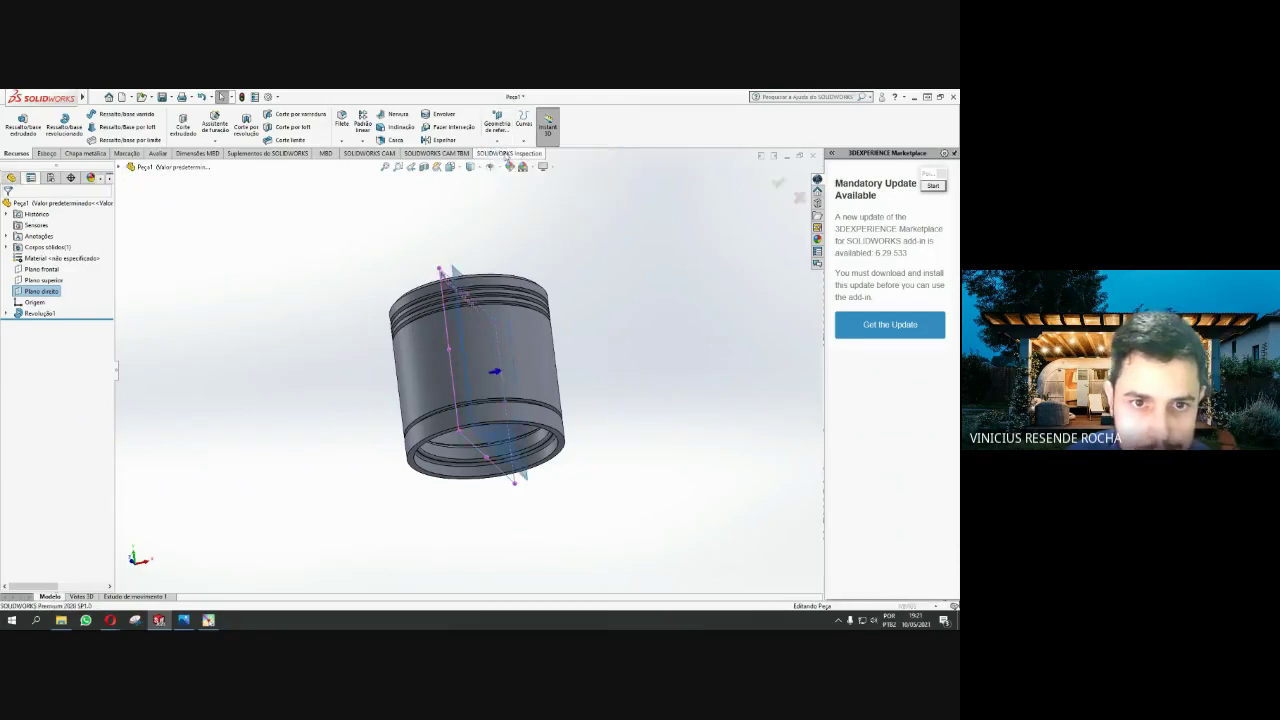
middle_click_drag(480, 330, 480, 400)
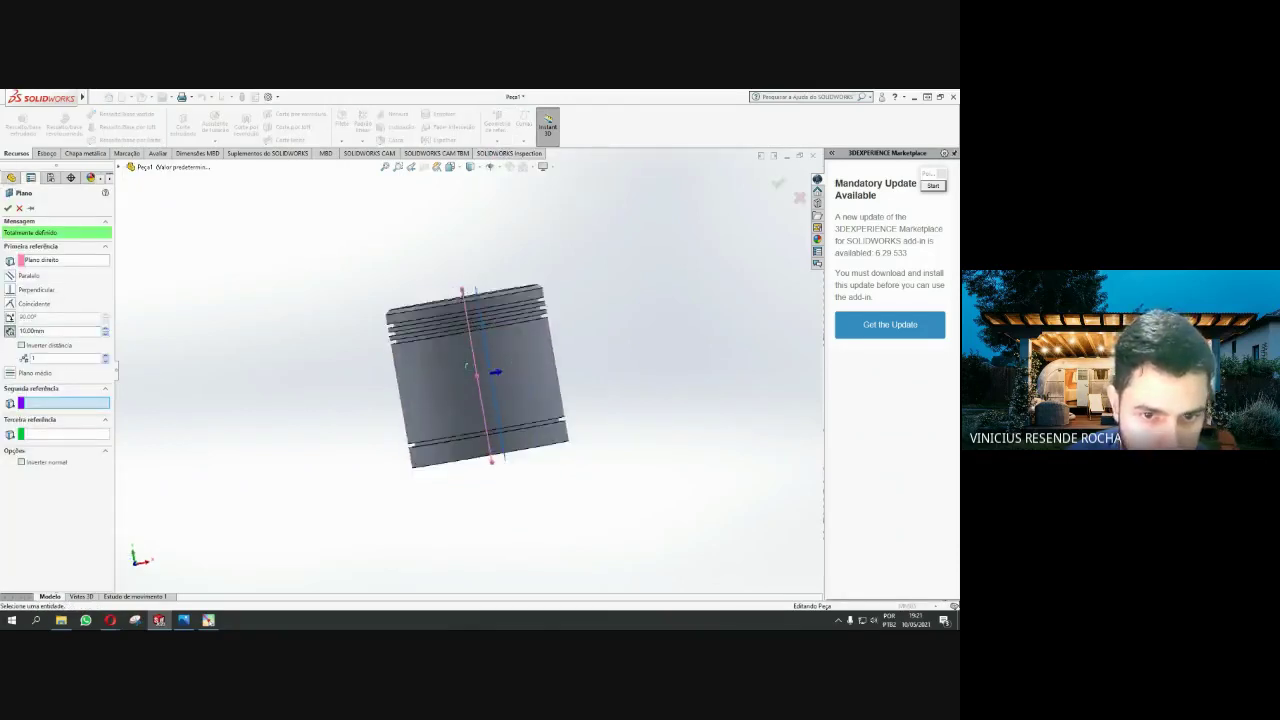
left_click(105, 329)
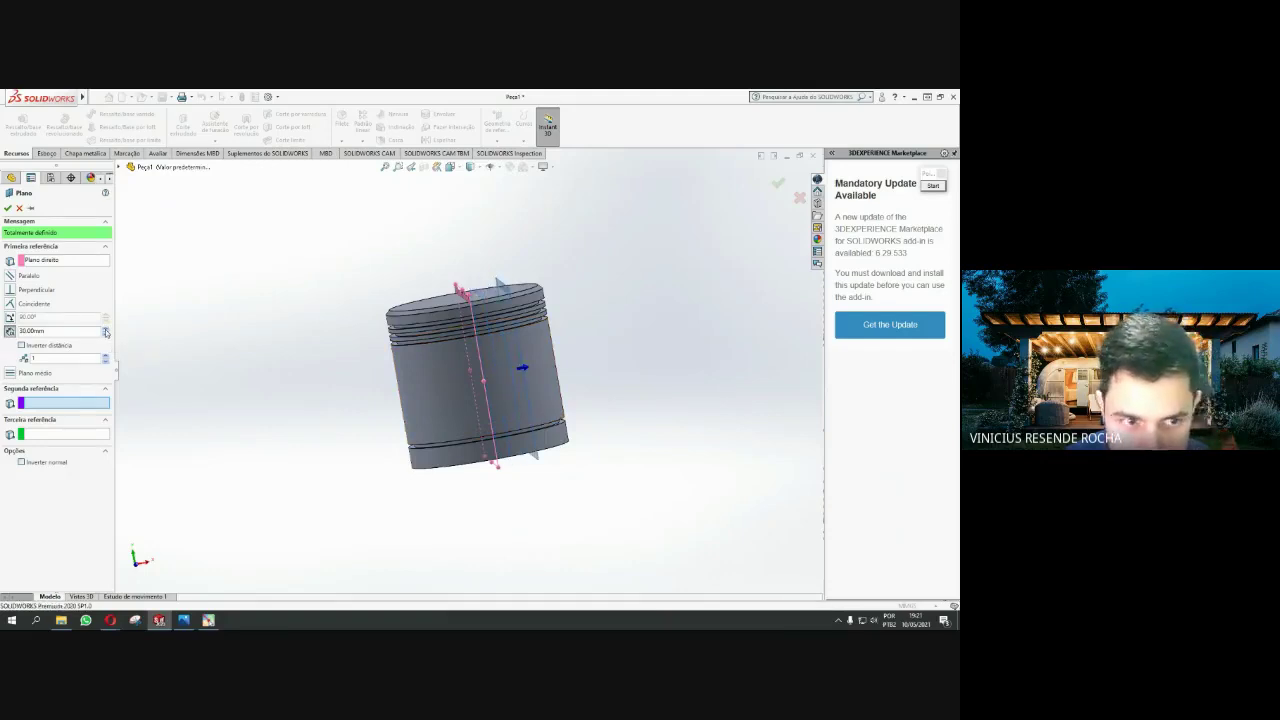
middle_click_drag(480, 400, 480, 360)
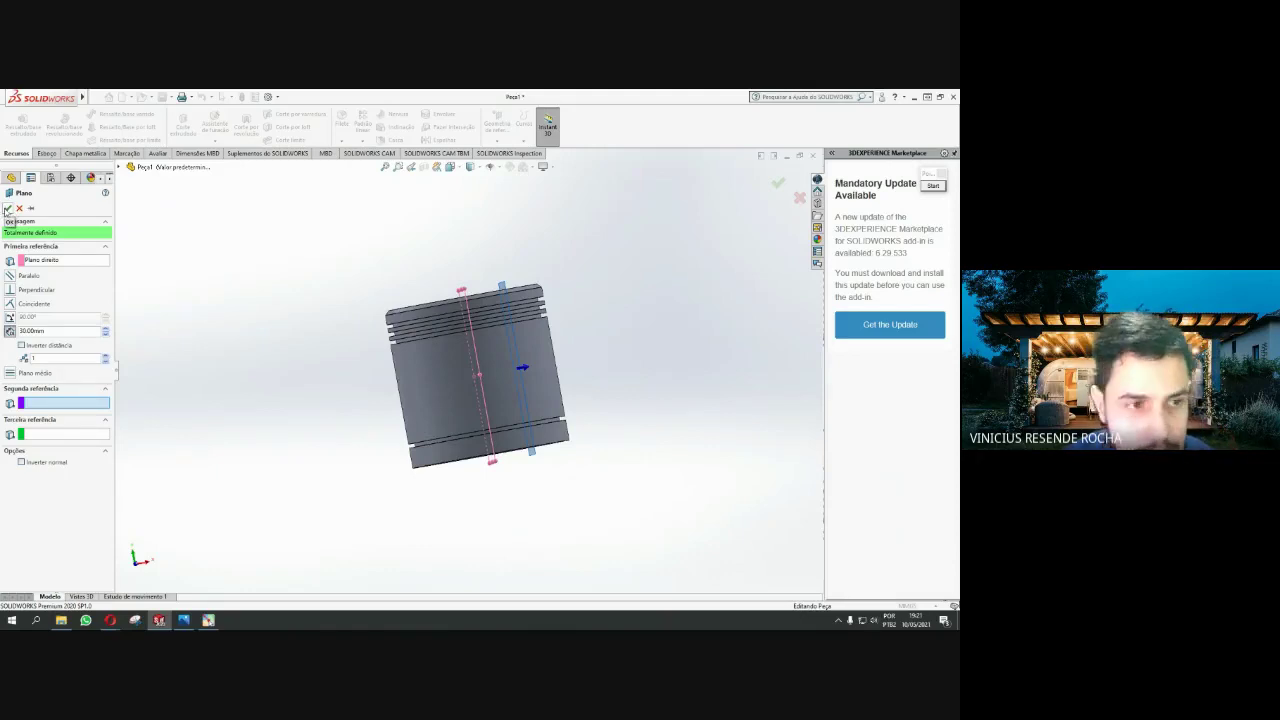
left_click(8, 208)
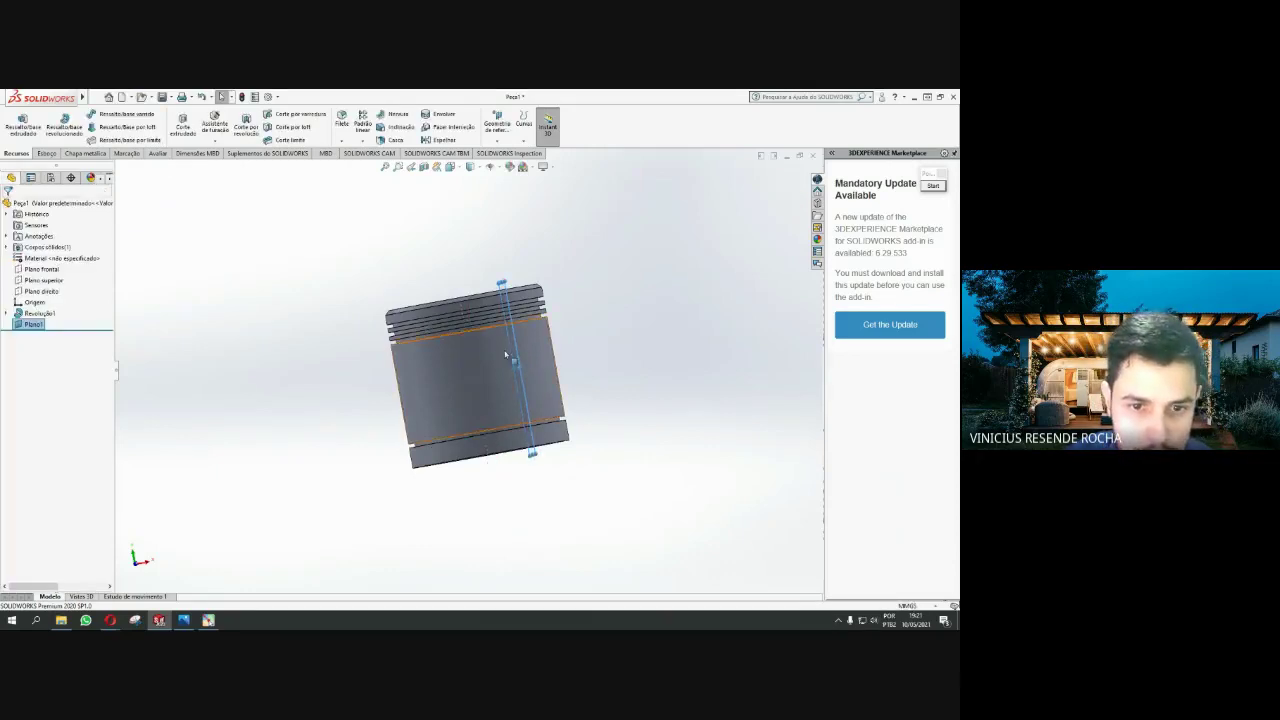
View Plano1 normal-to and open the new sketch Esboço2 on it
scroll(470, 455, "down", 2)
mouse_move(470, 455)
middle_mouse_down()
mouse_move(327, 415)
mouse_move(354, 361)
middle_mouse_up()
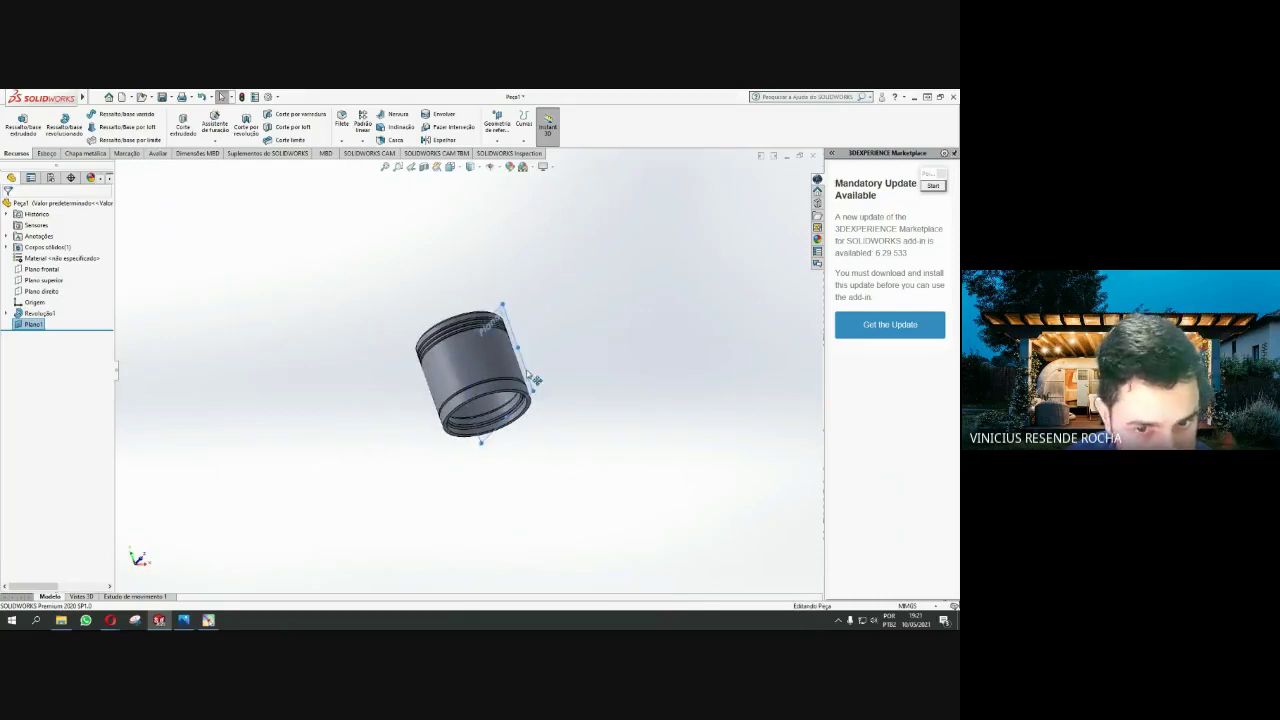
left_click(528, 416)
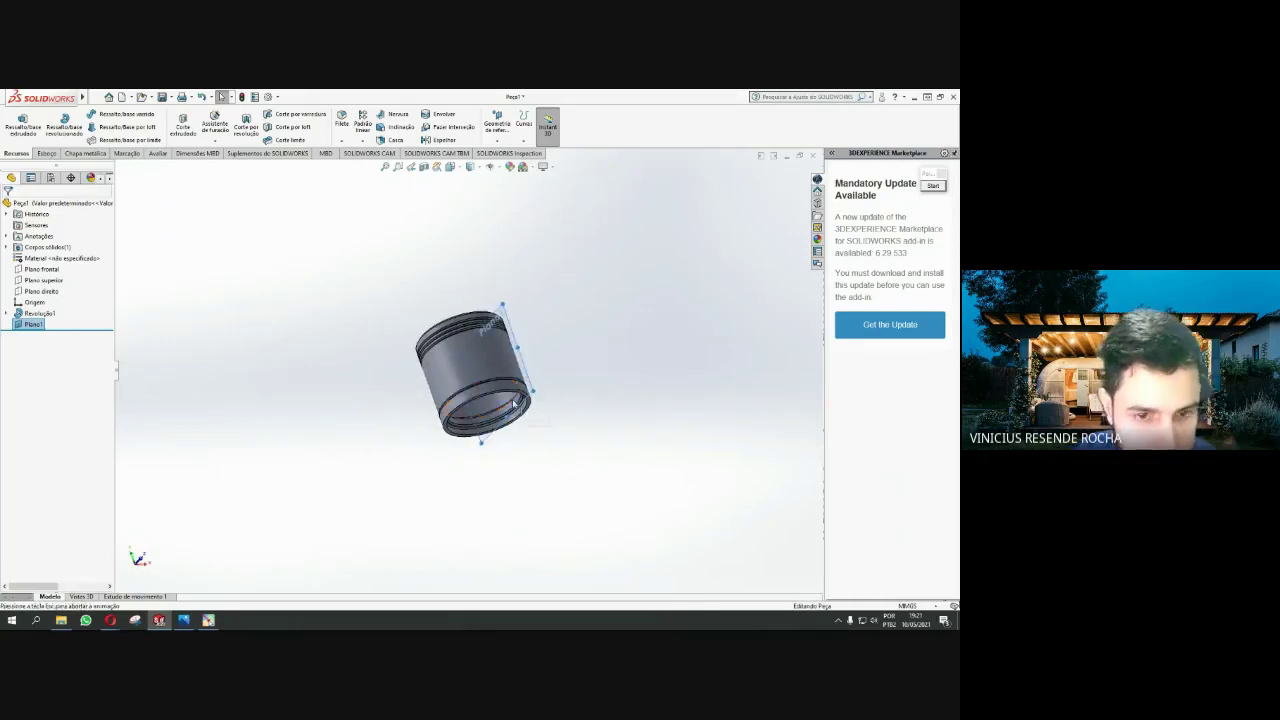
left_click(512, 399)
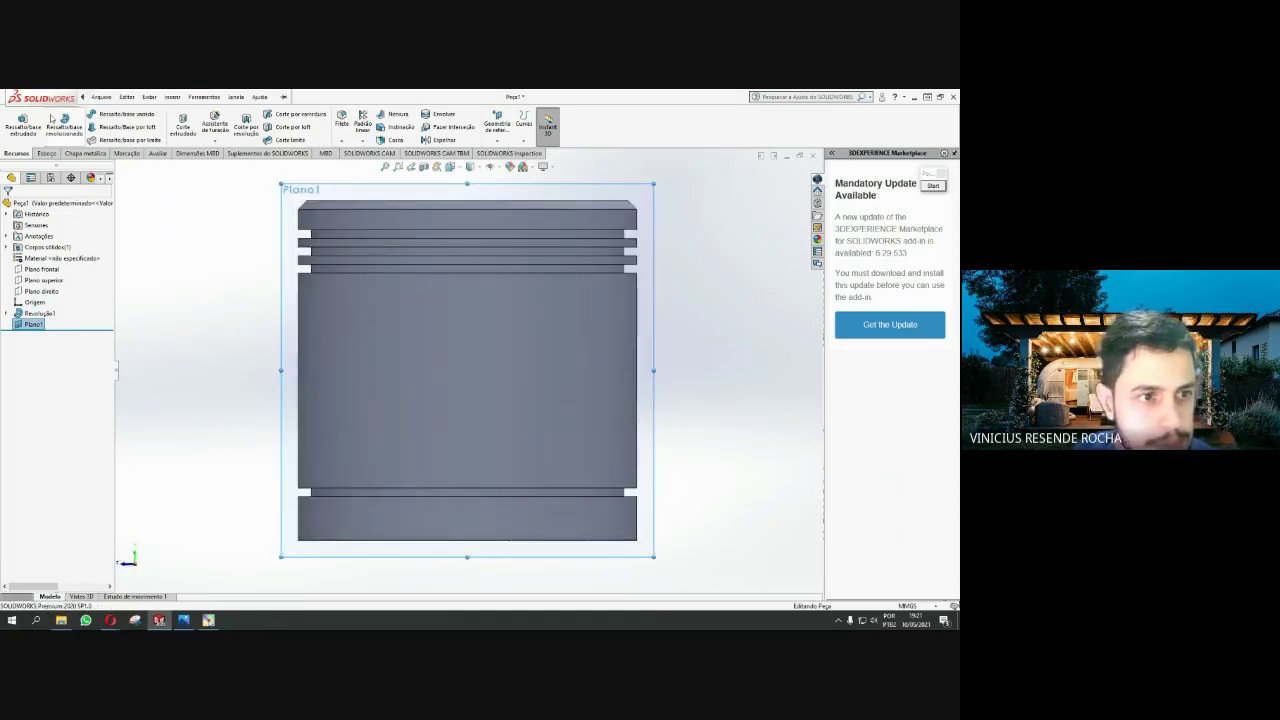
mouse_move(42, 97)
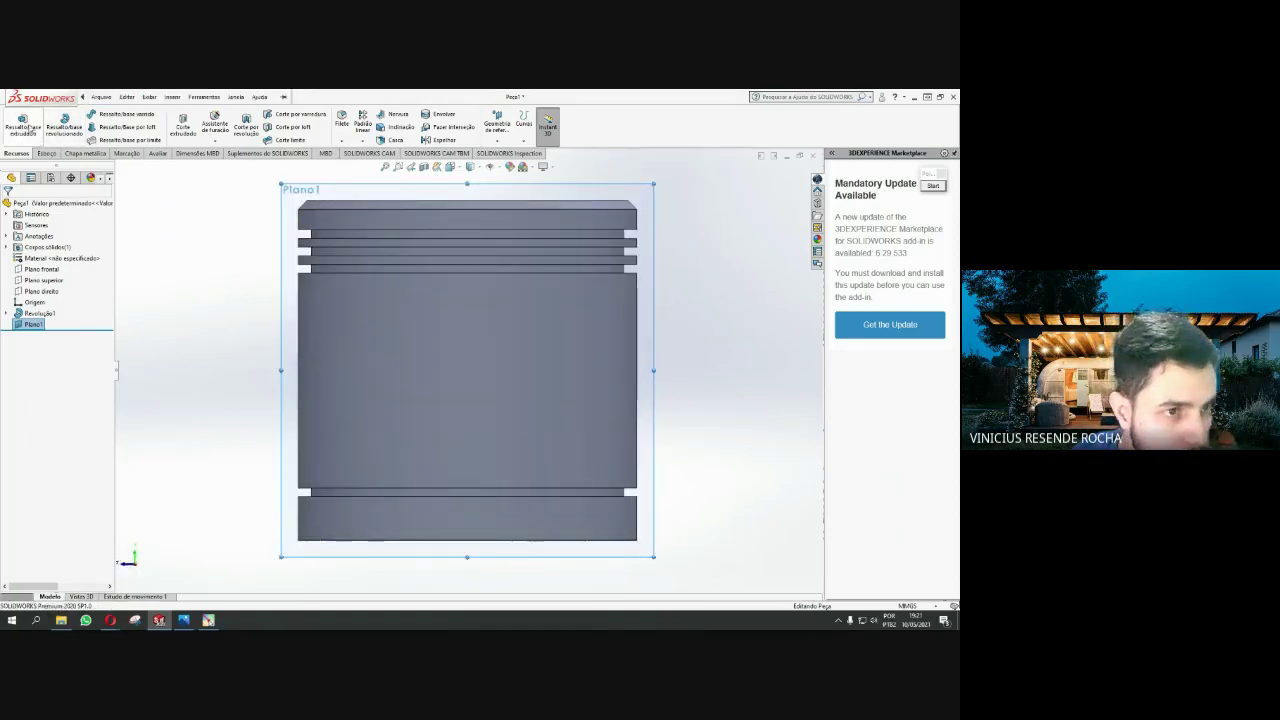
left_click(47, 153)
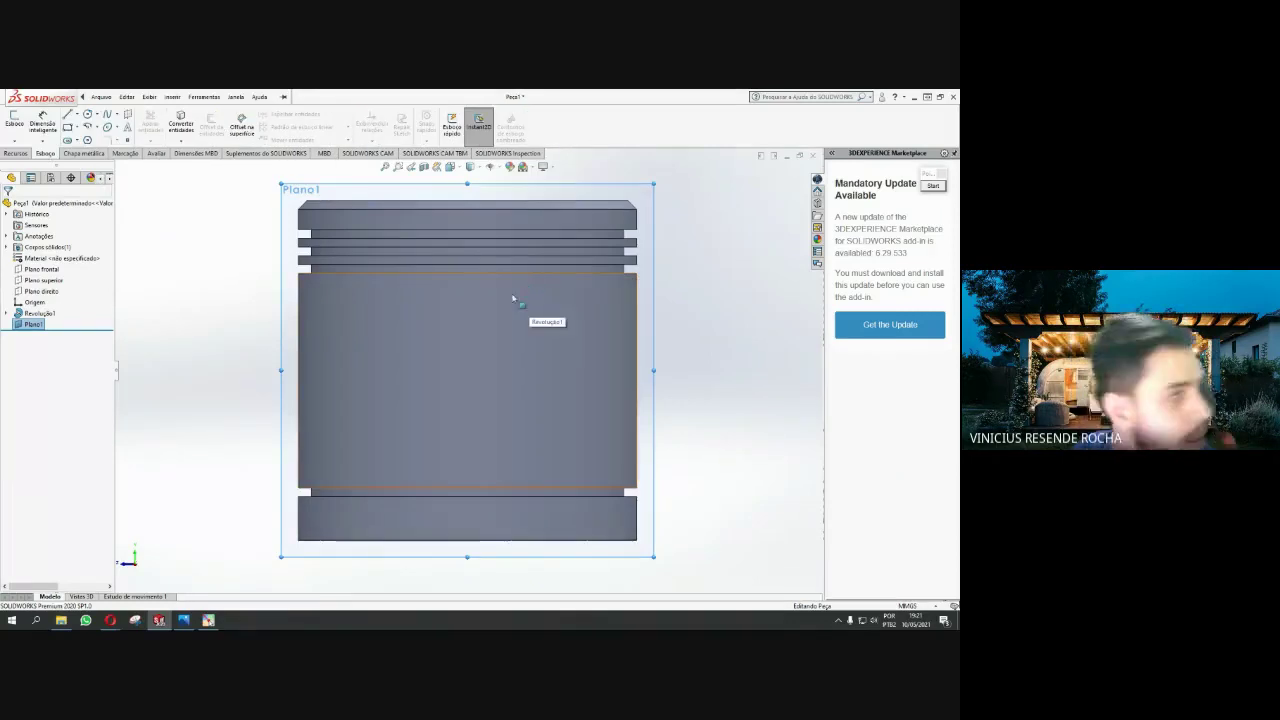
left_click(14, 120)
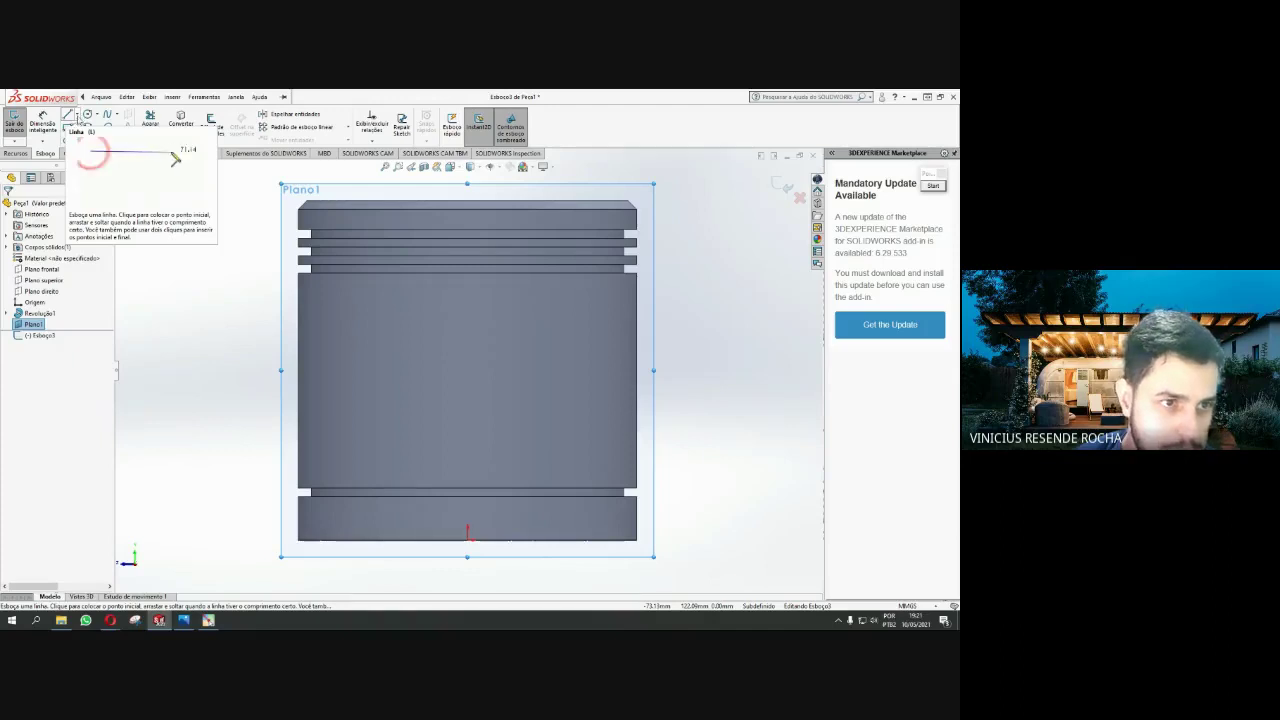
Draw a circle centred on the piston's vertical axis in its upper body
left_click(68, 115)
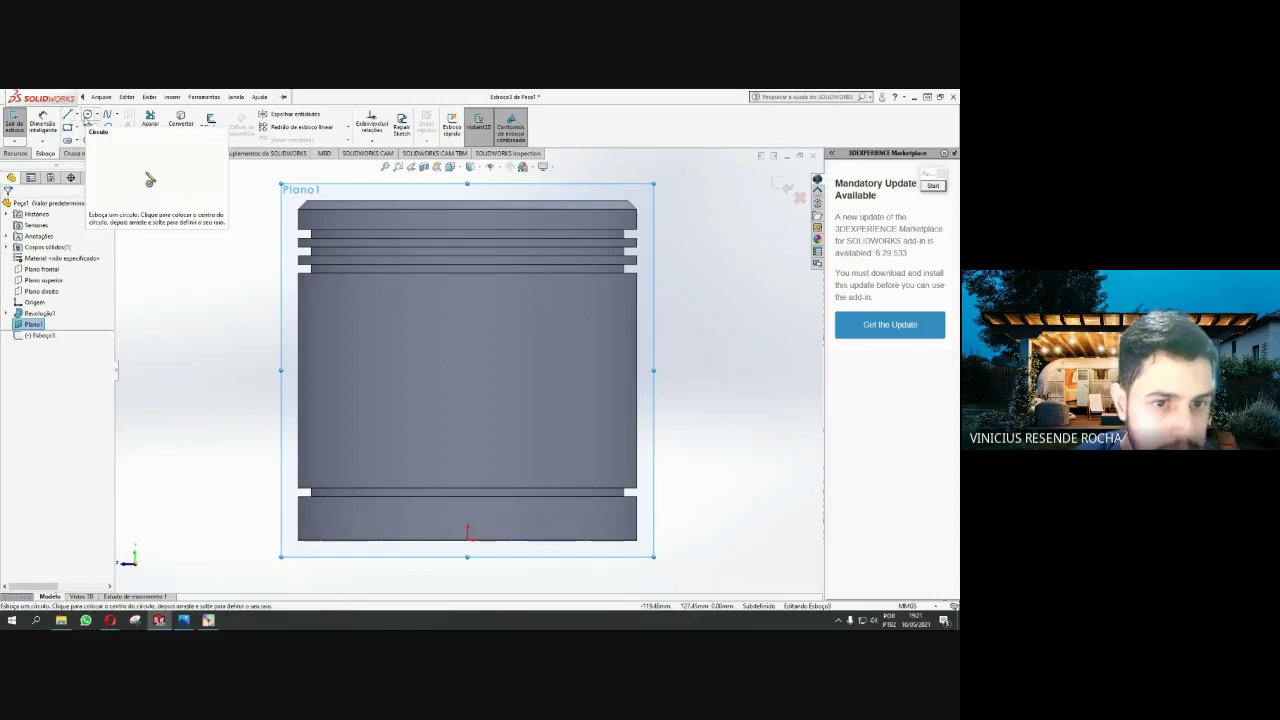
left_click(88, 115)
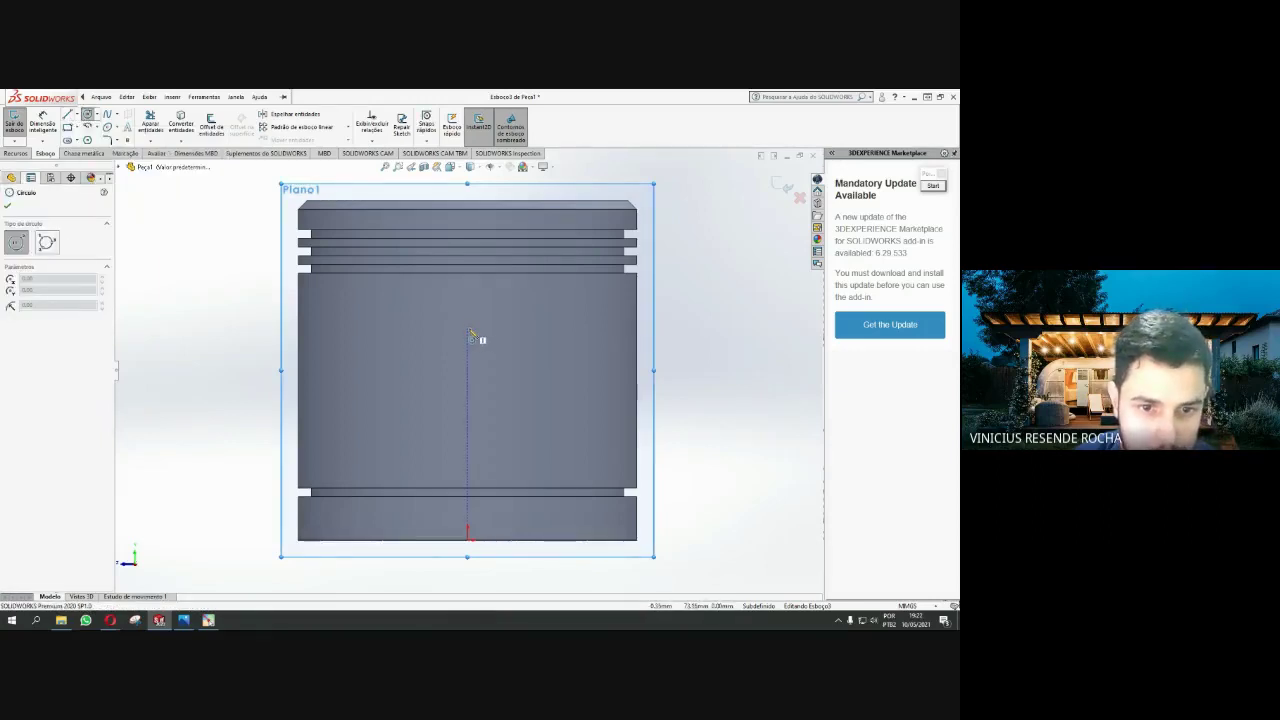
left_click(467, 330)
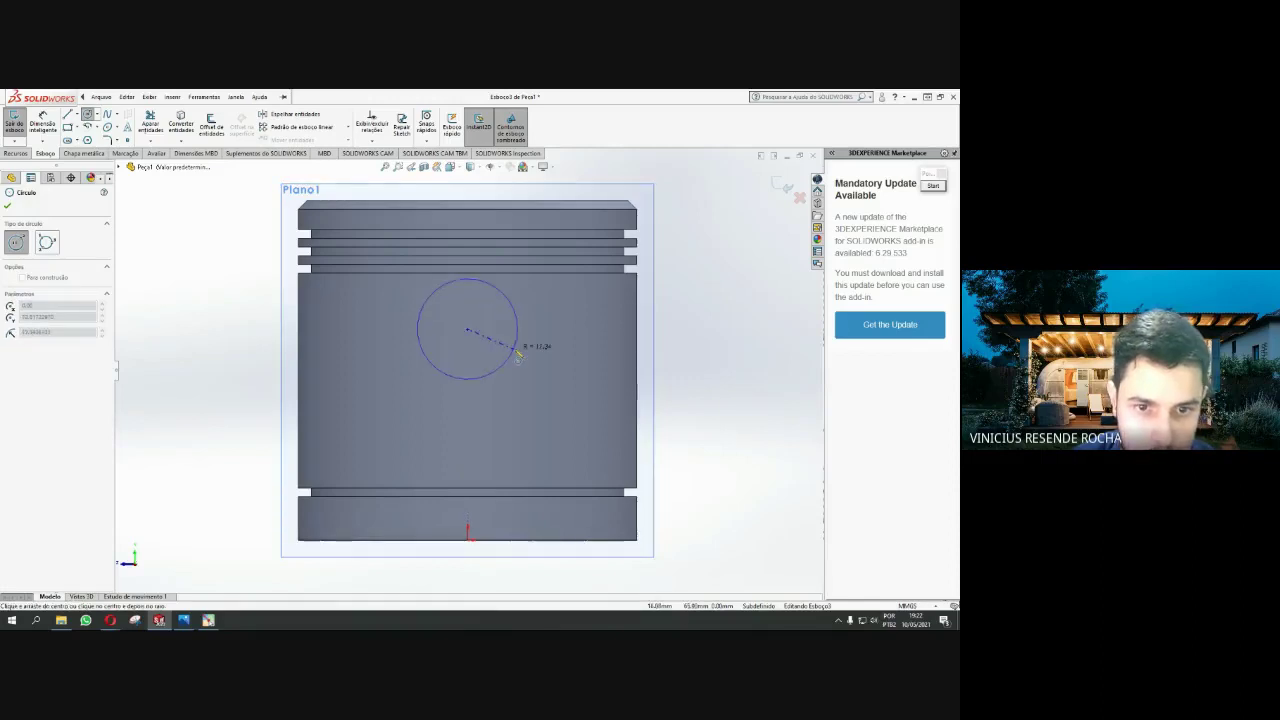
left_click(519, 352)
scroll(520, 440, "up", 2)
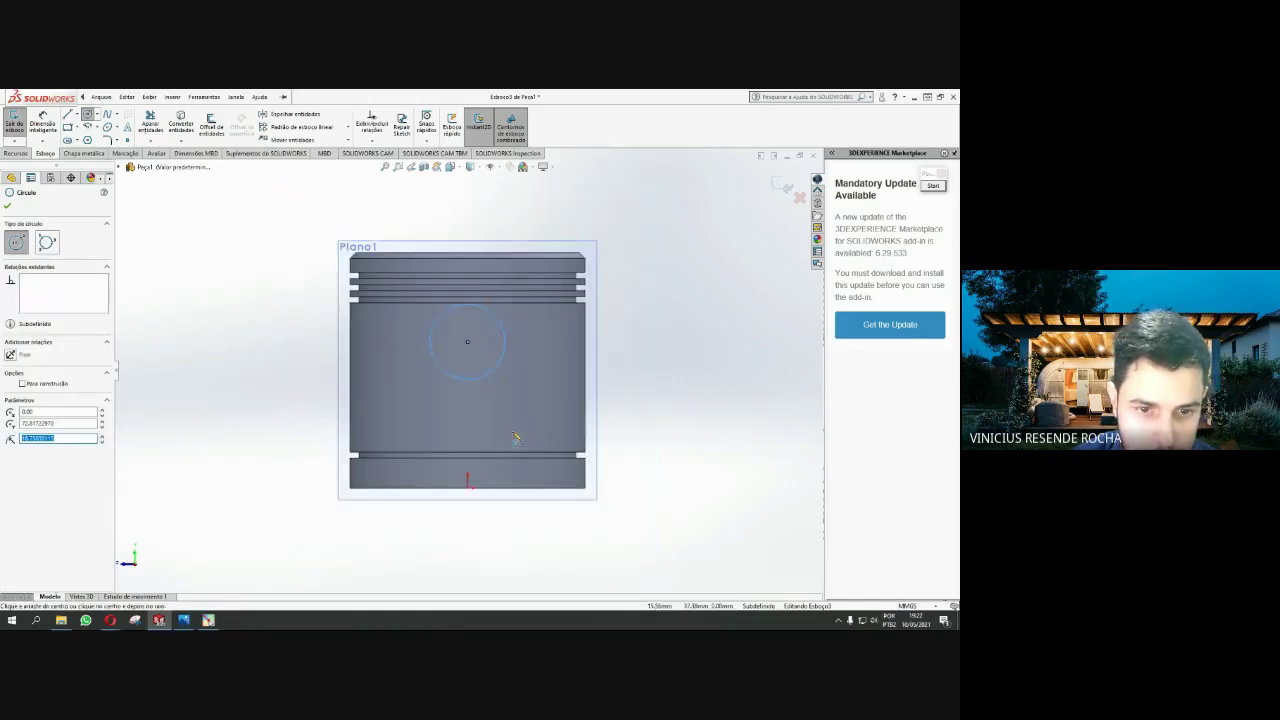
scroll(513, 436, "down", 2)
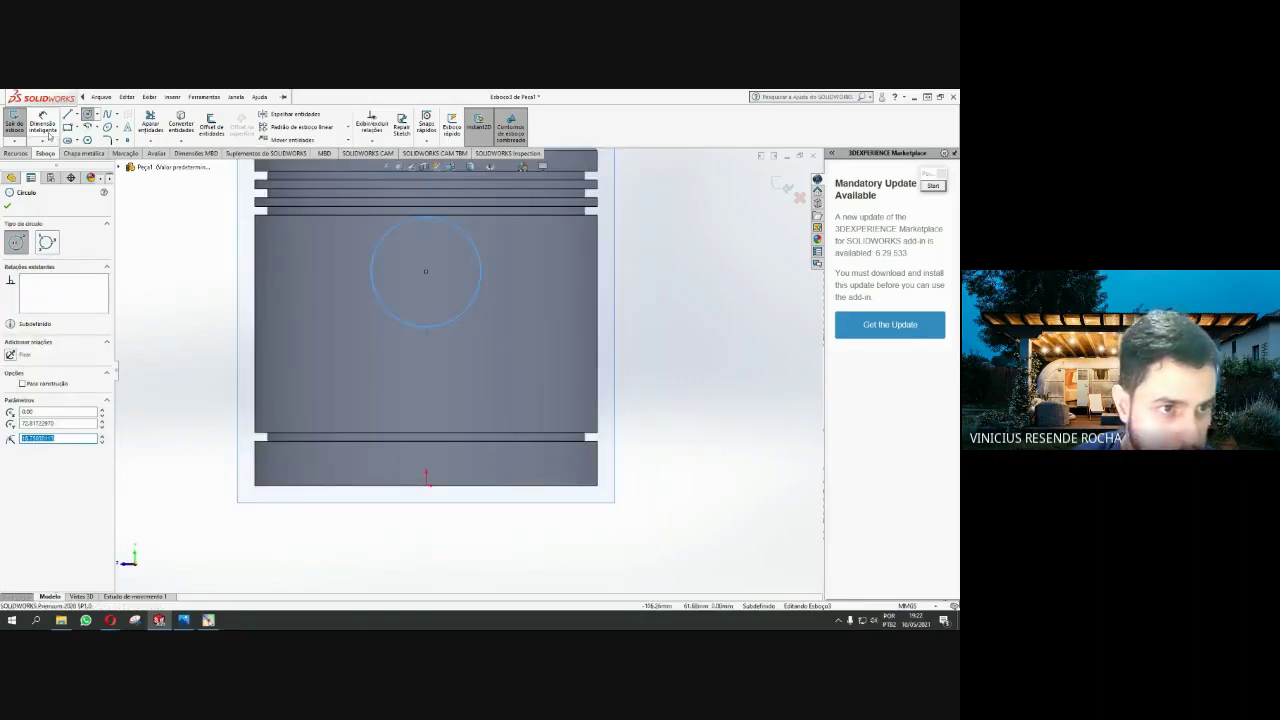
Dimension the circle centre's height above the sketch origin, entering 75
left_click(46, 132)
left_click(426, 476)
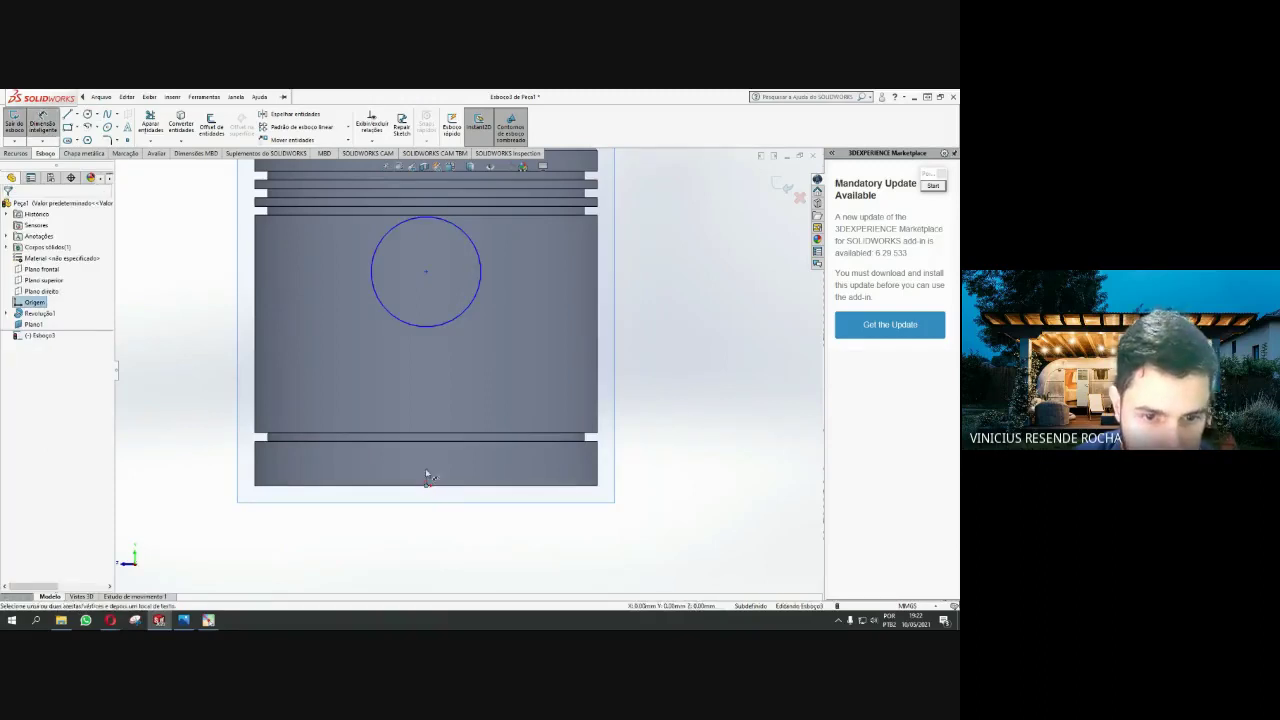
left_click(425, 273)
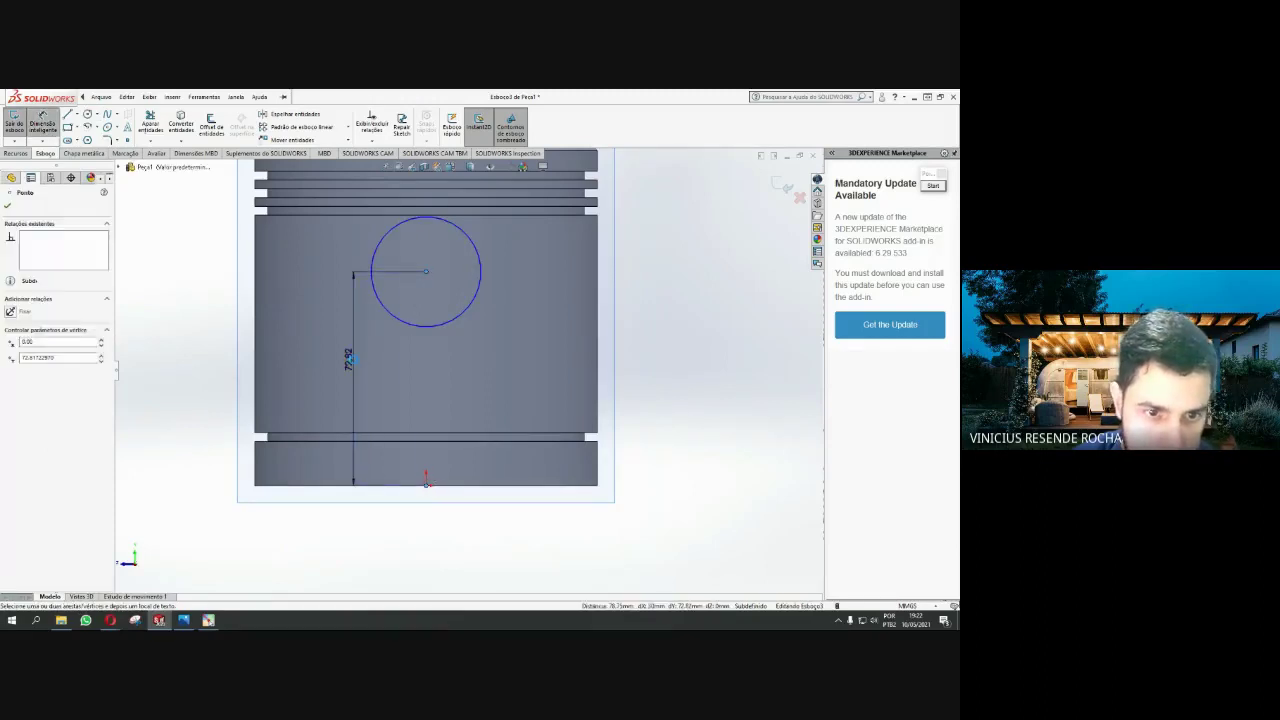
left_click(350, 358)
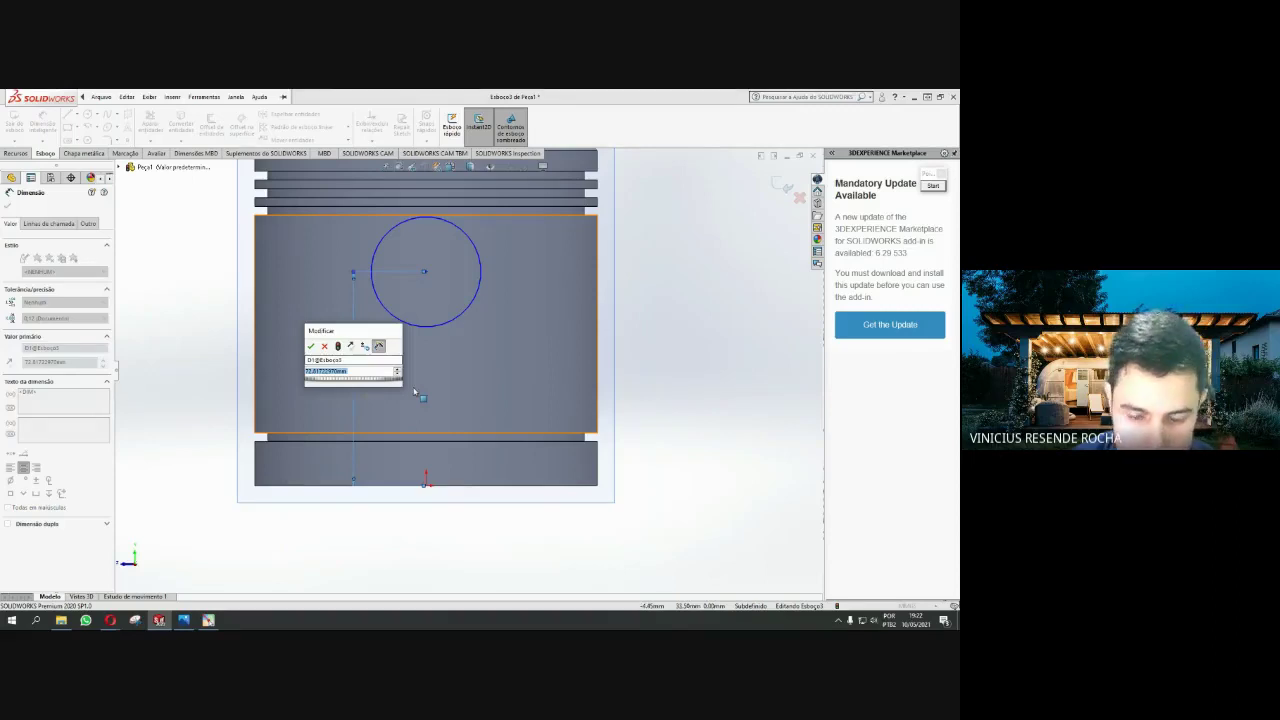
type("75")
key("Return")
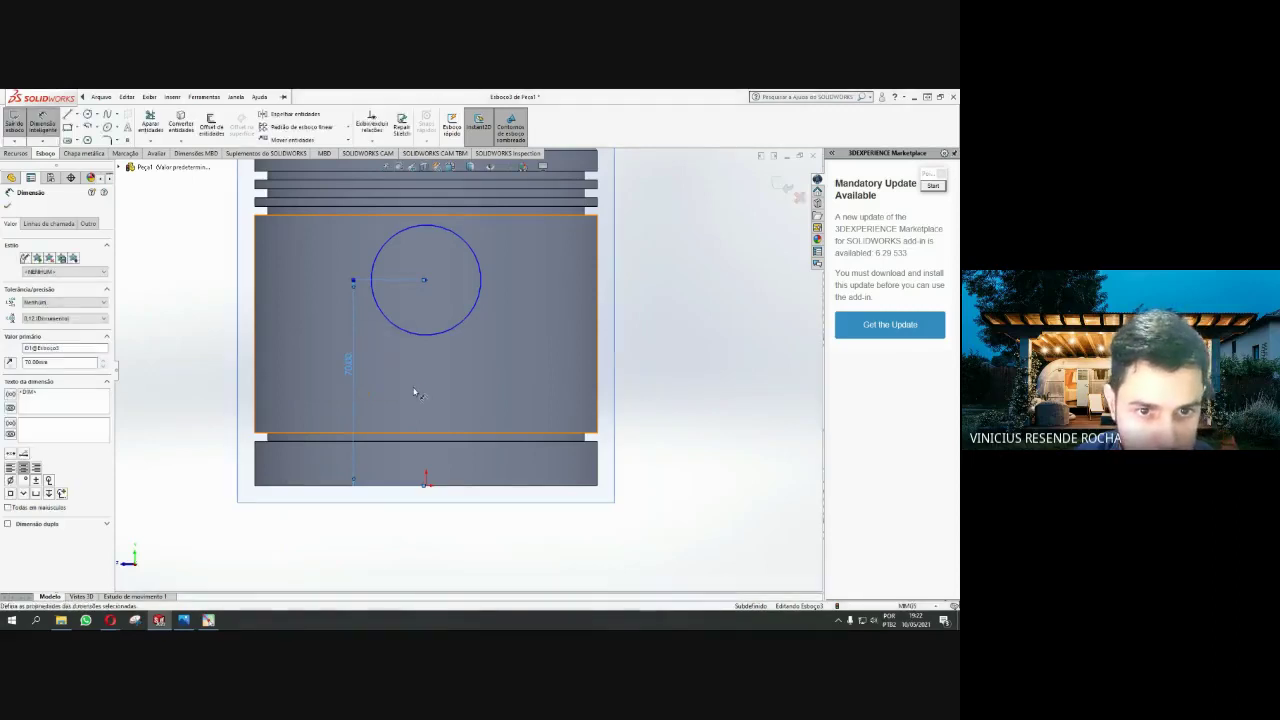
Add a diameter dimension to the circle, then undo back to the height dimension
left_click(387, 255)
left_click(443, 274)
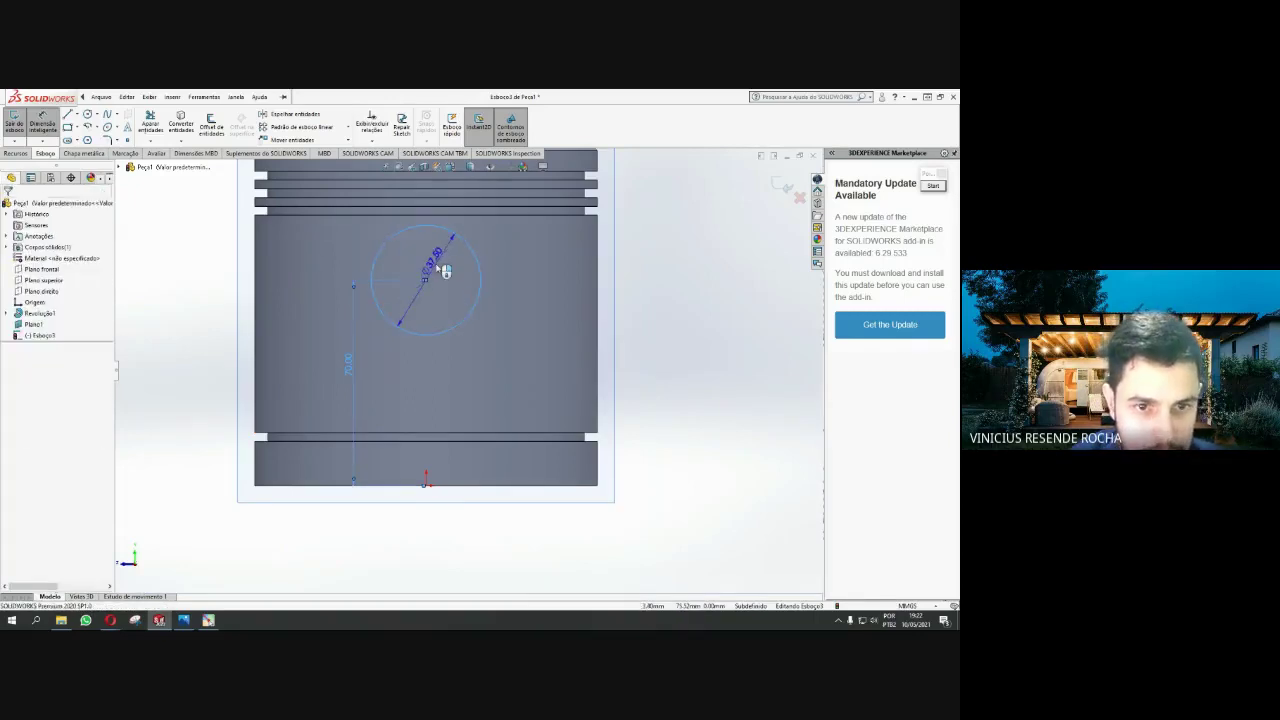
left_click(457, 288)
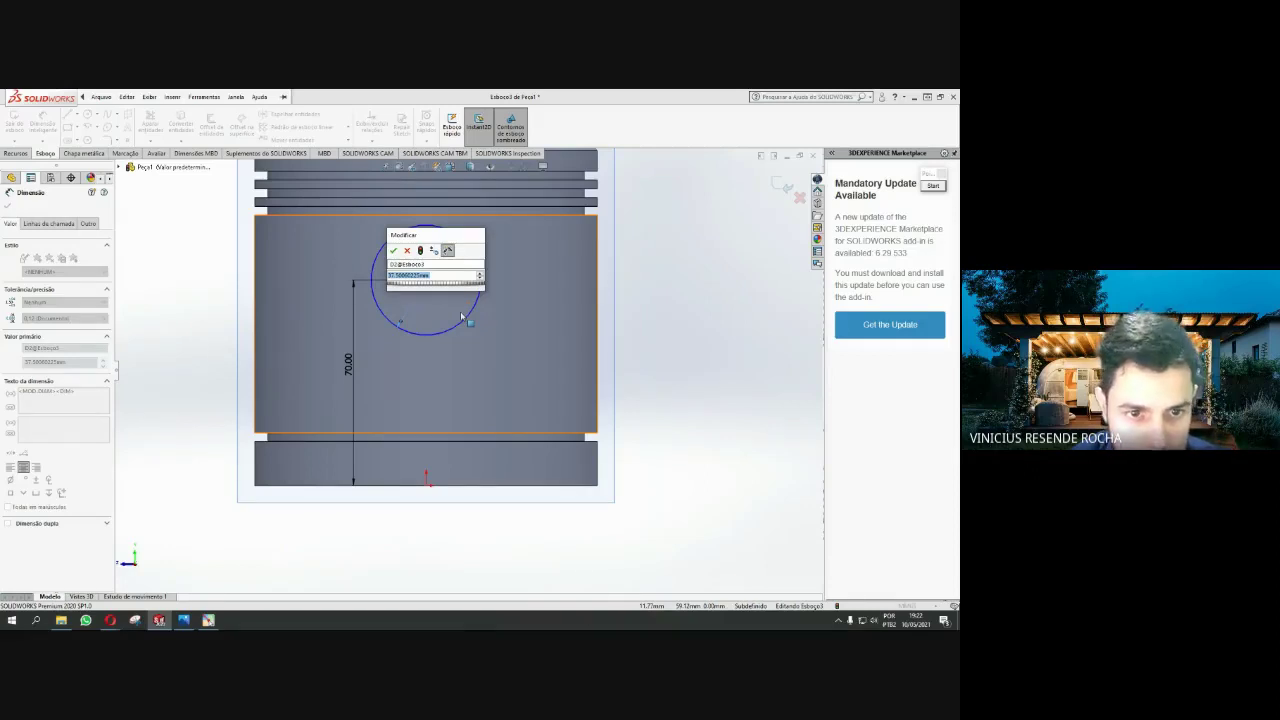
type("5")
key("Return")
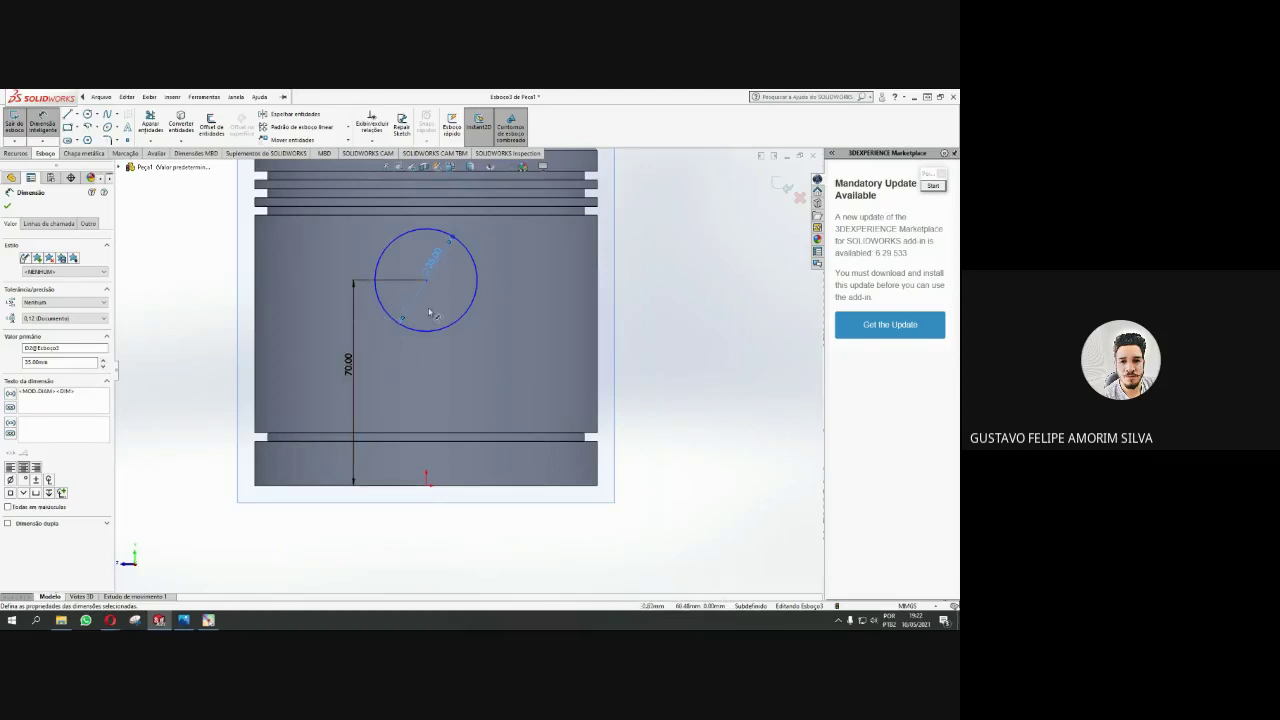
key("Escape")
key("ctrl+z")
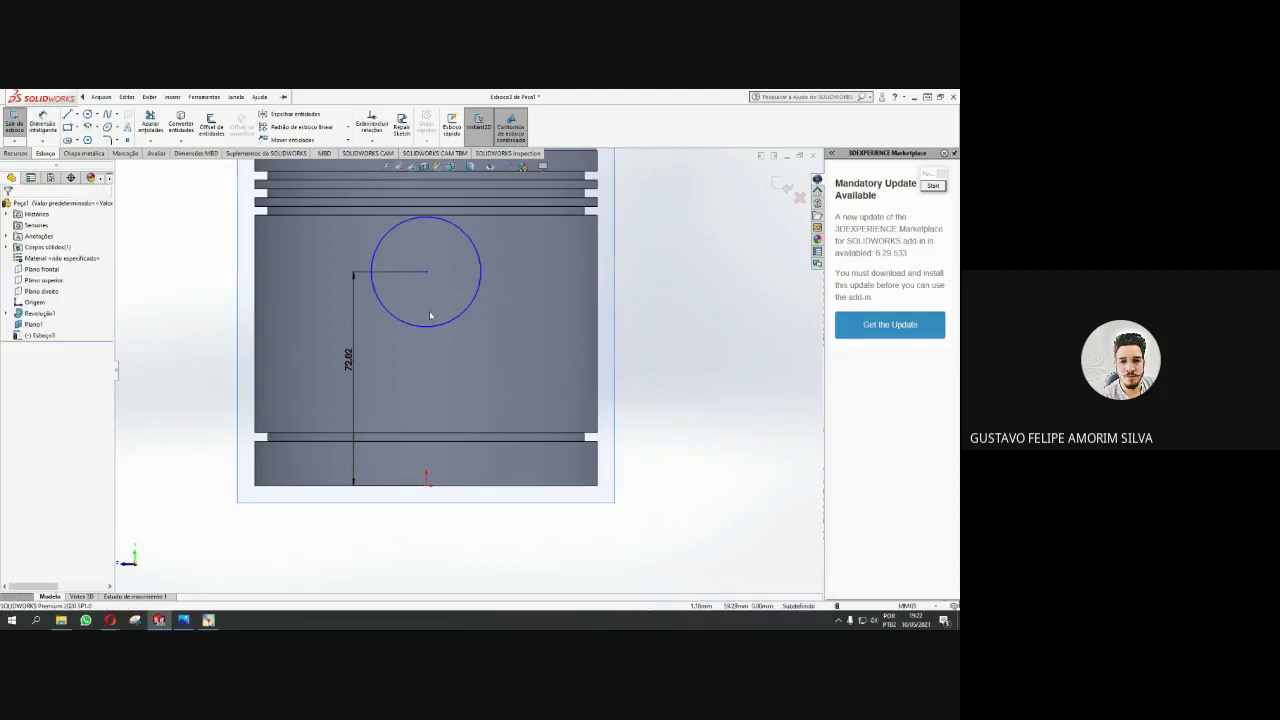
Dimension the circle centre 70 mm above the piston's base
left_click(430, 316)
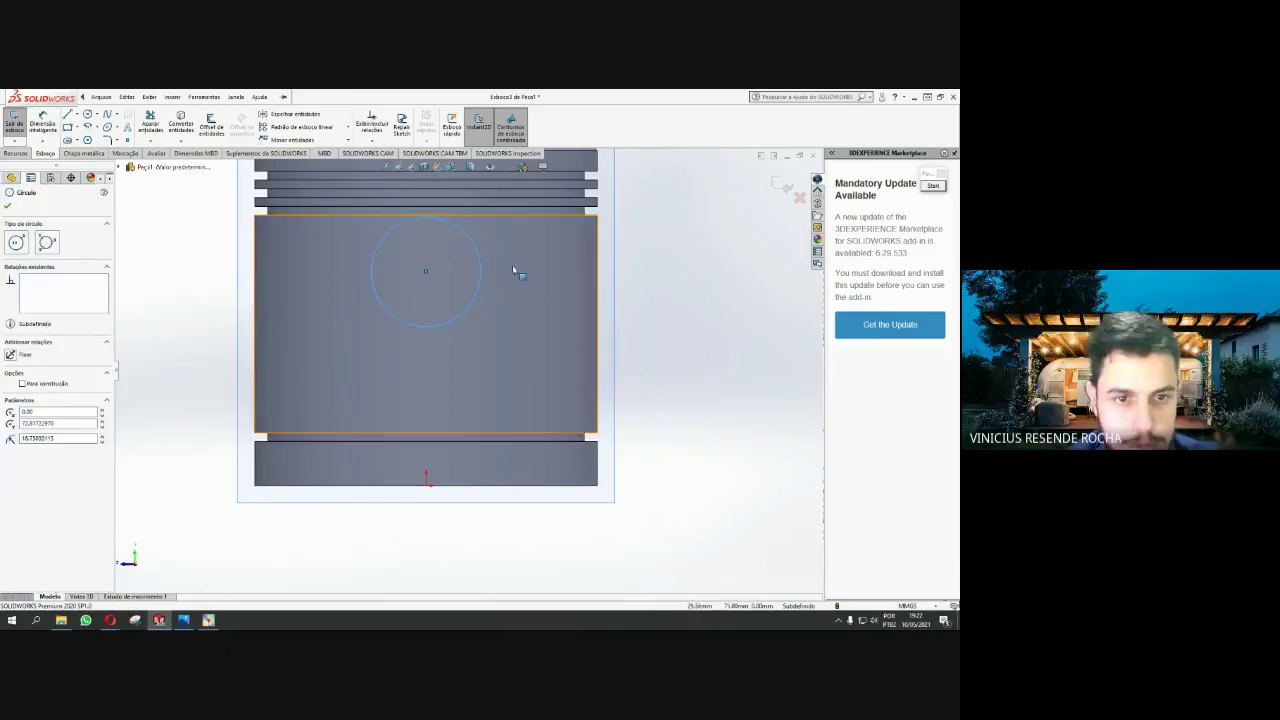
key("z")
scroll(379, 263, "down", 2)
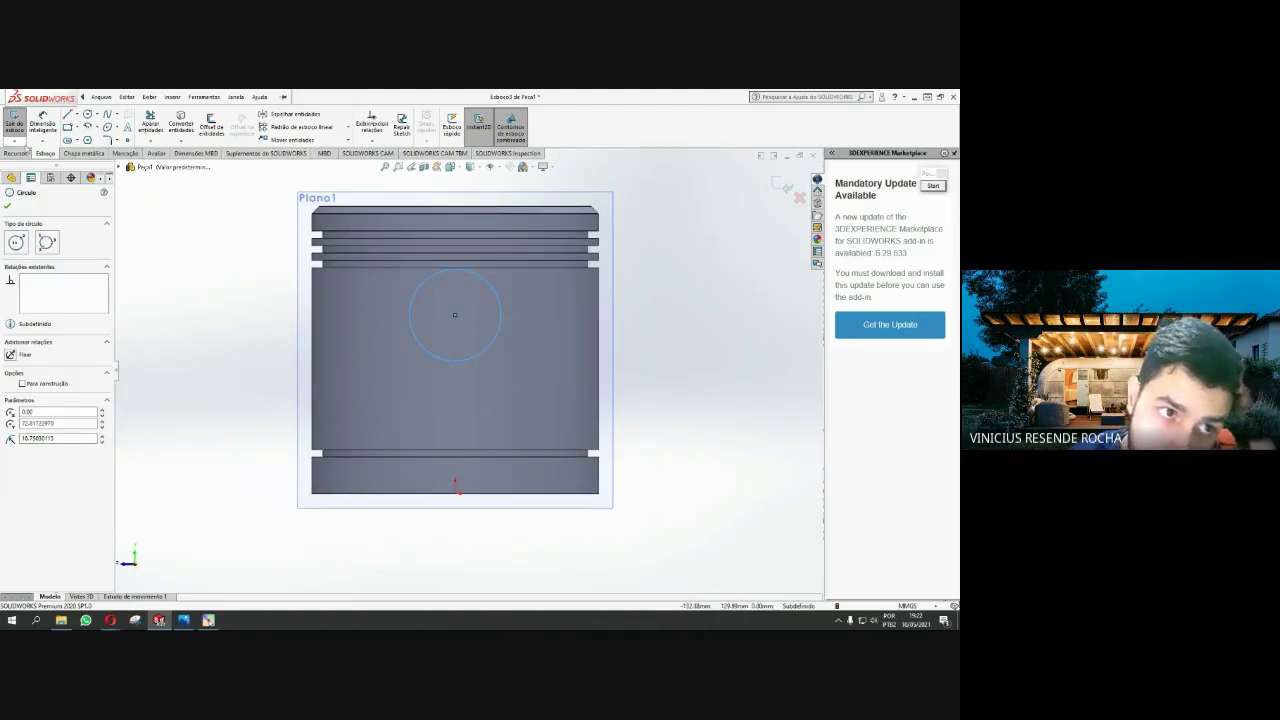
left_click(44, 126)
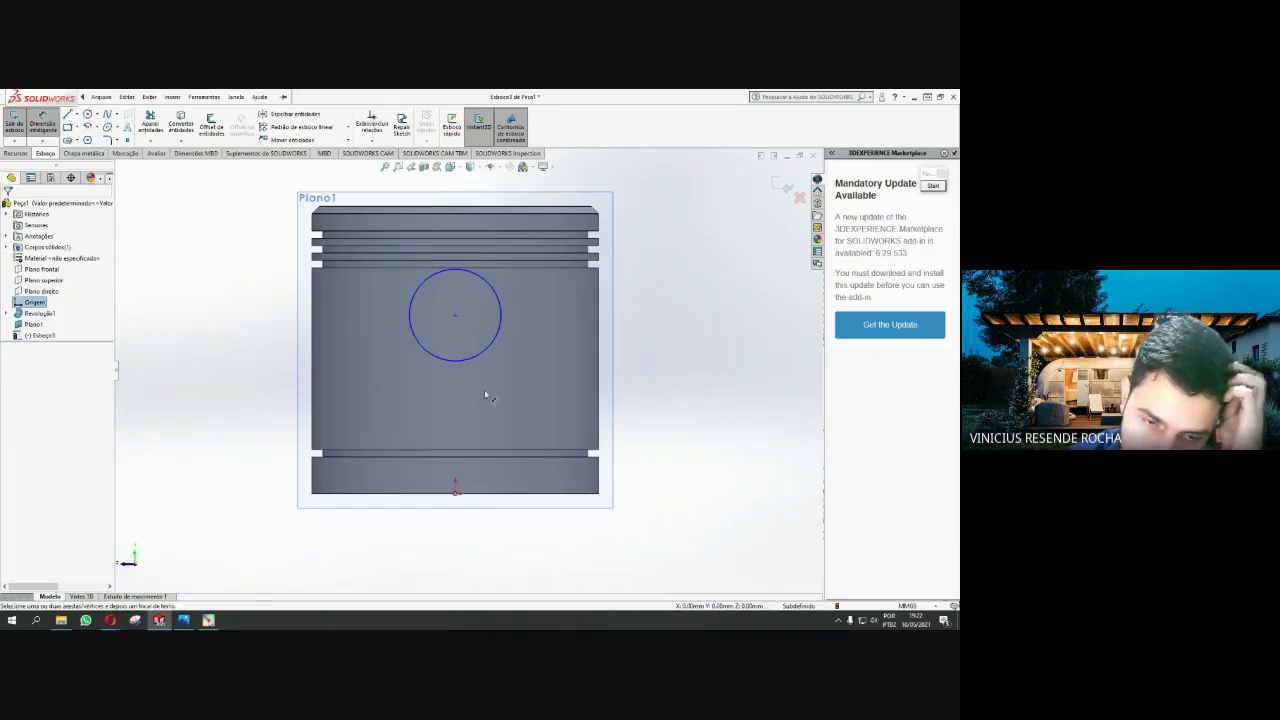
left_click(455, 316)
left_click(408, 401)
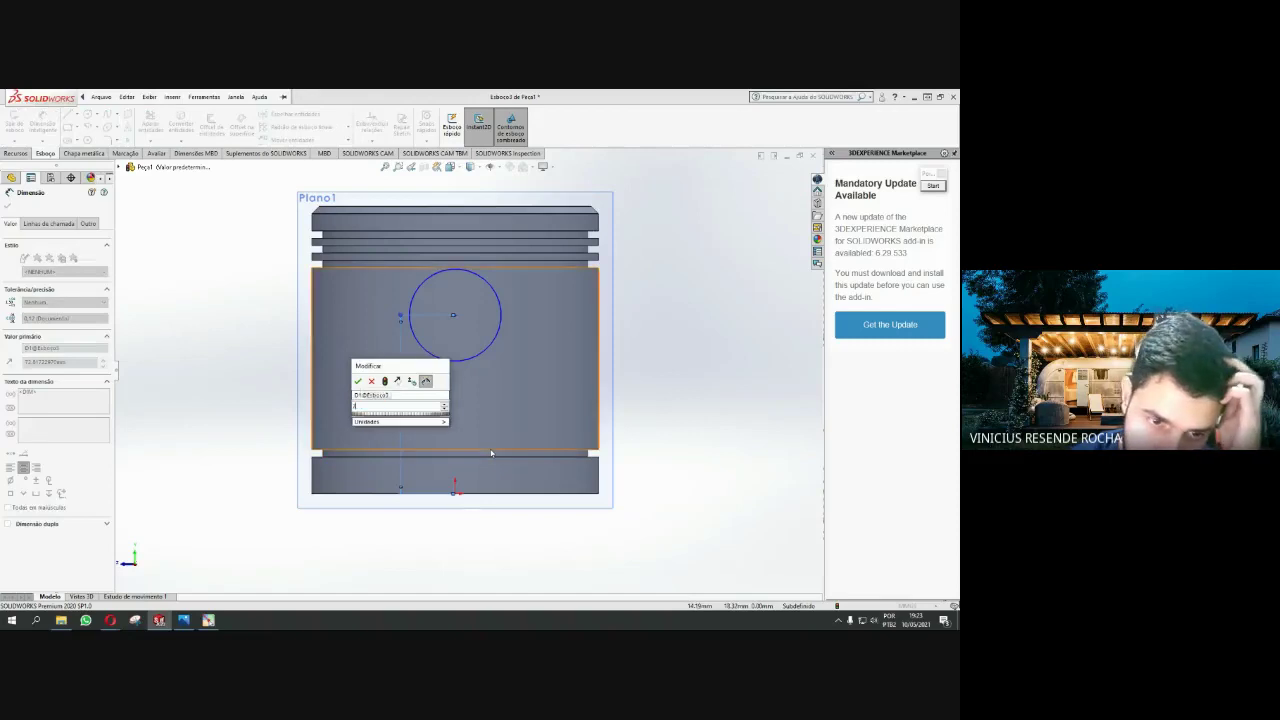
type("70")
key("Return")
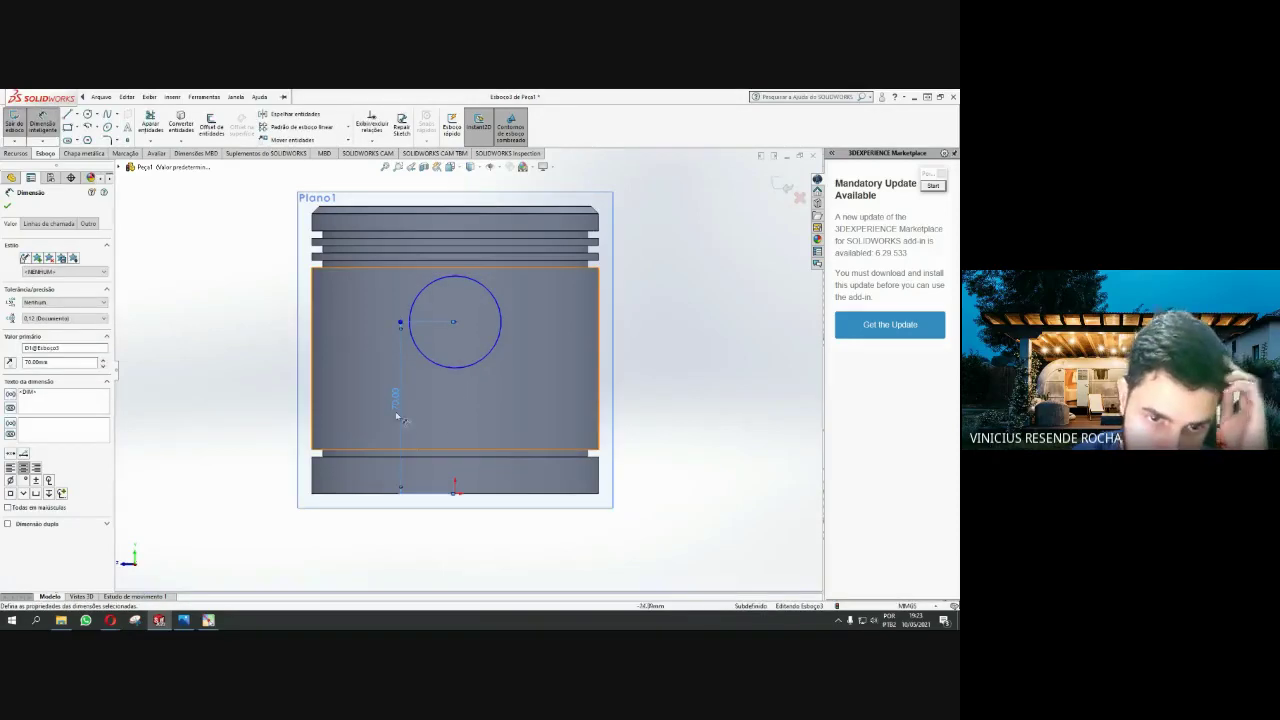
scroll(476, 370, "up", 2)
scroll(476, 370, "down", 2)
scroll(478, 370, "down", 2)
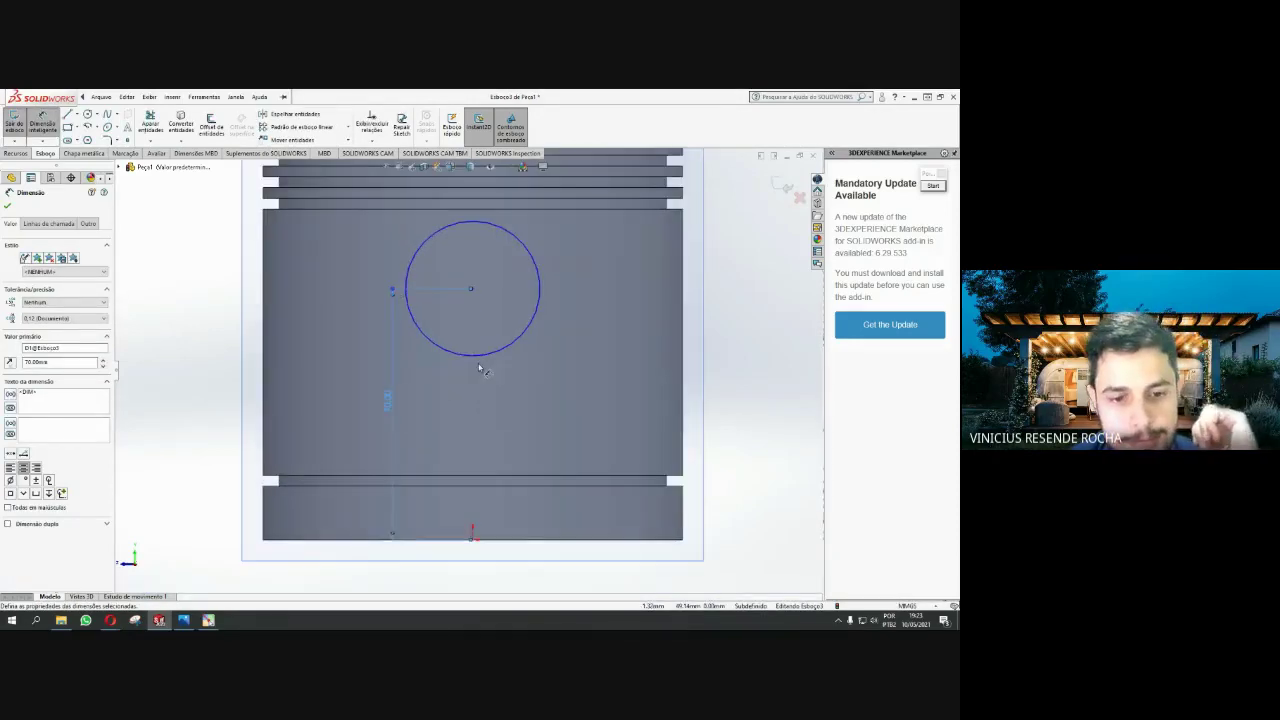
Give the circle a 35 mm diameter dimension and accept it
left_click(534, 328)
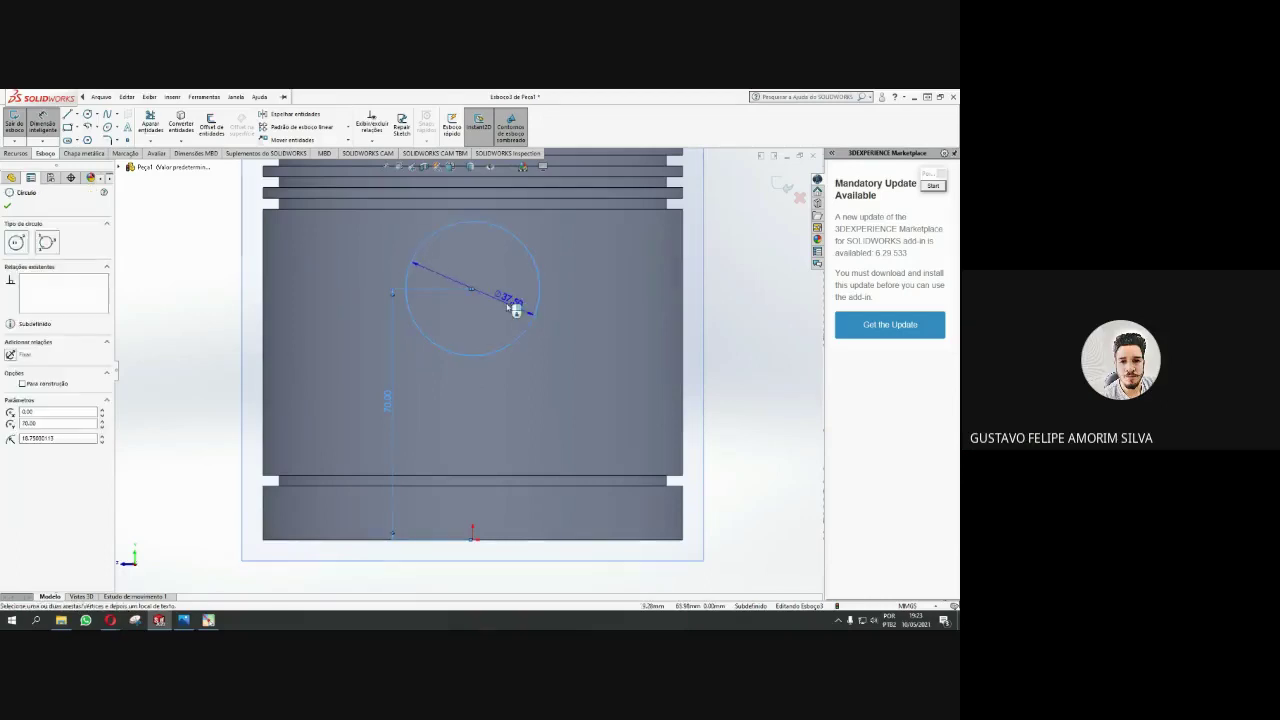
left_click(514, 312)
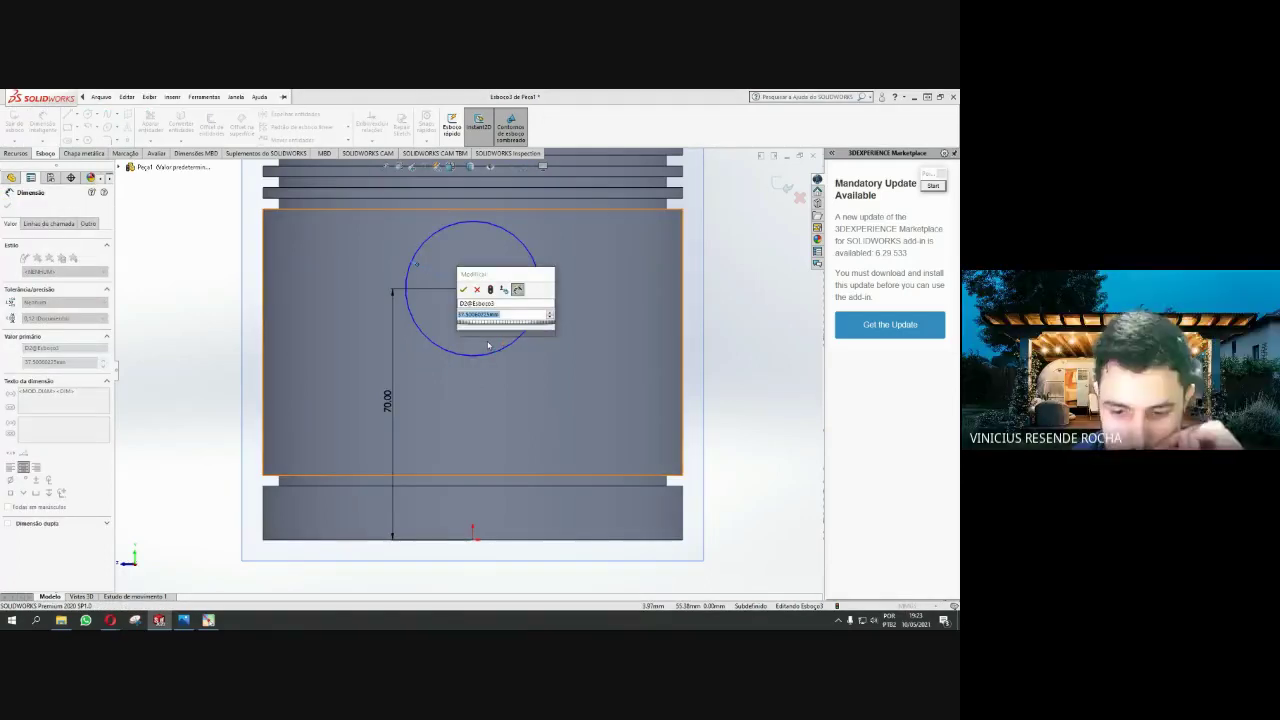
type("35")
key("Return")
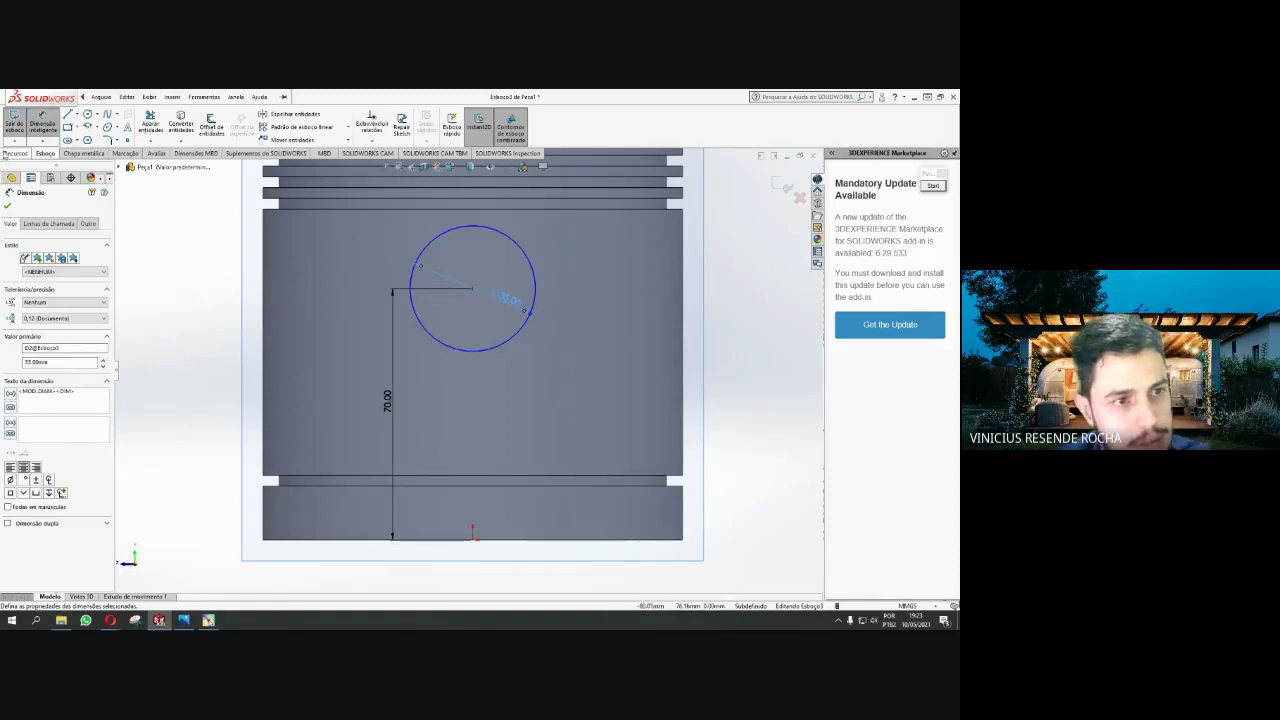
left_click(8, 206)
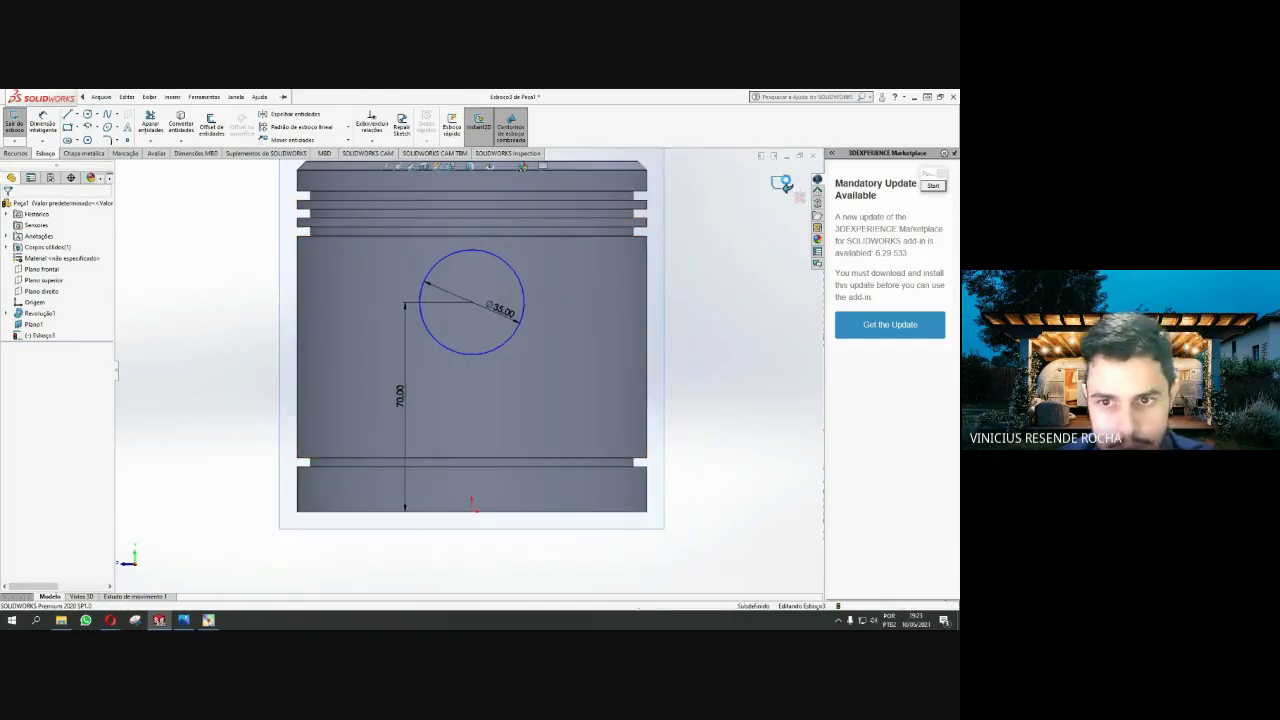
Exit the circle sketch and orbit the piston into a tilted 3D view
left_click(788, 186)
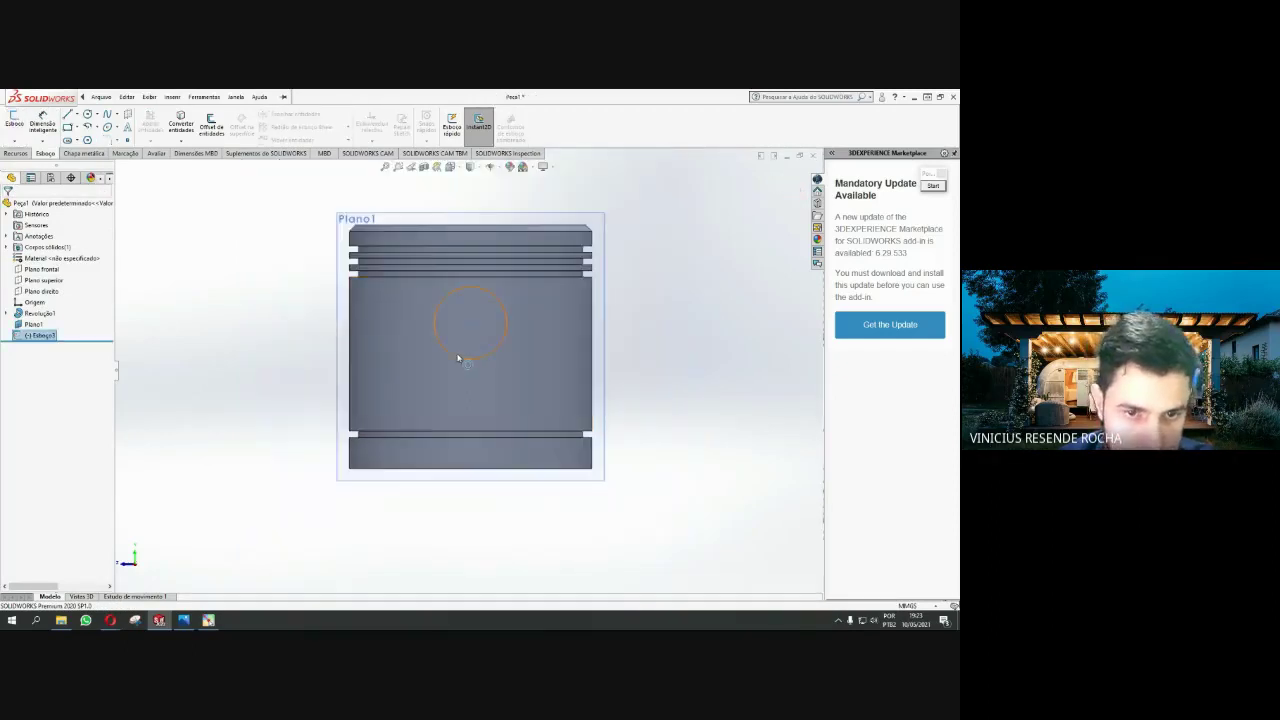
mouse_move(457, 357)
middle_mouse_down()
mouse_move(535, 165)
mouse_move(559, 166)
mouse_move(565, 182)
middle_mouse_up()
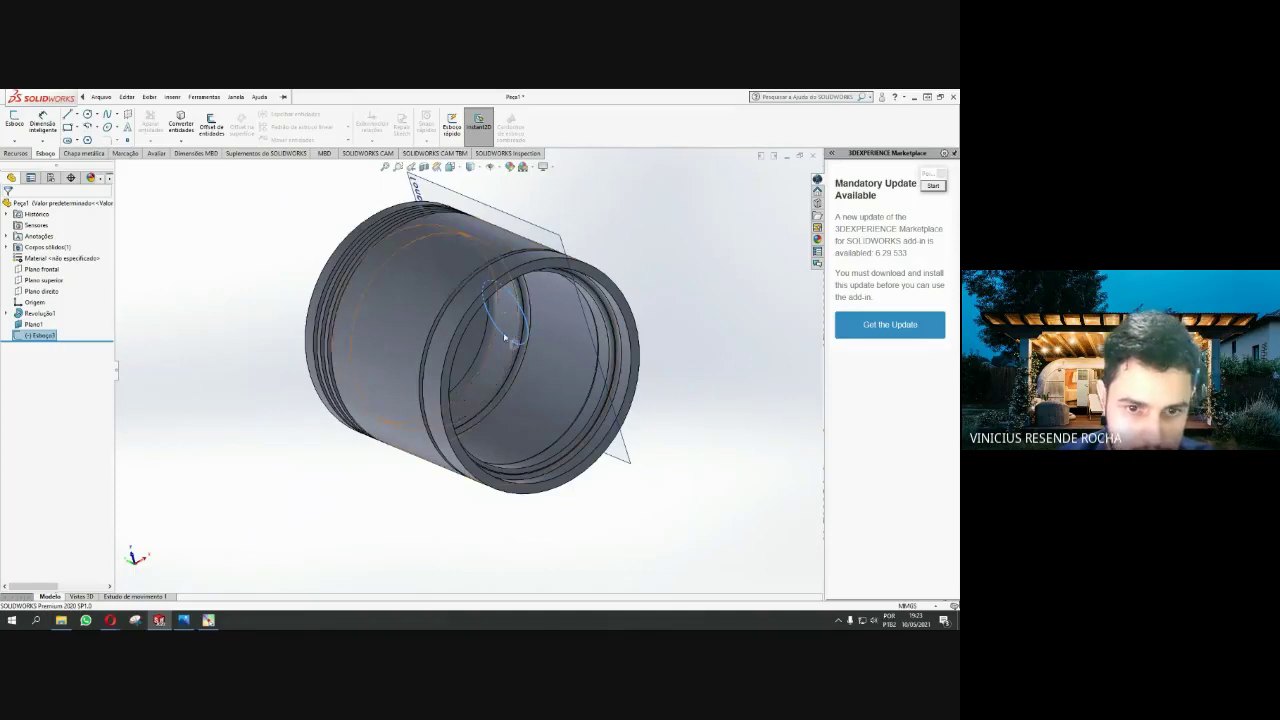
middle_click_drag(503, 332, 515, 325)
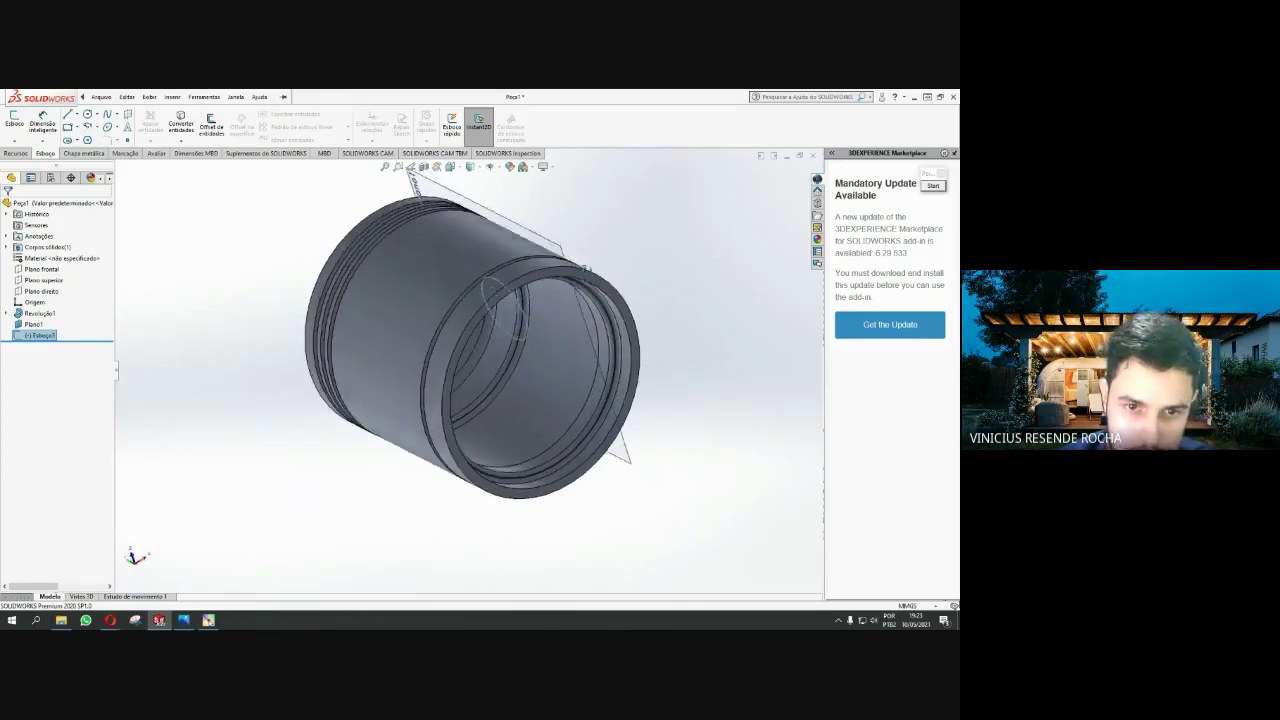
middle_click_drag(470, 340, 3, 262)
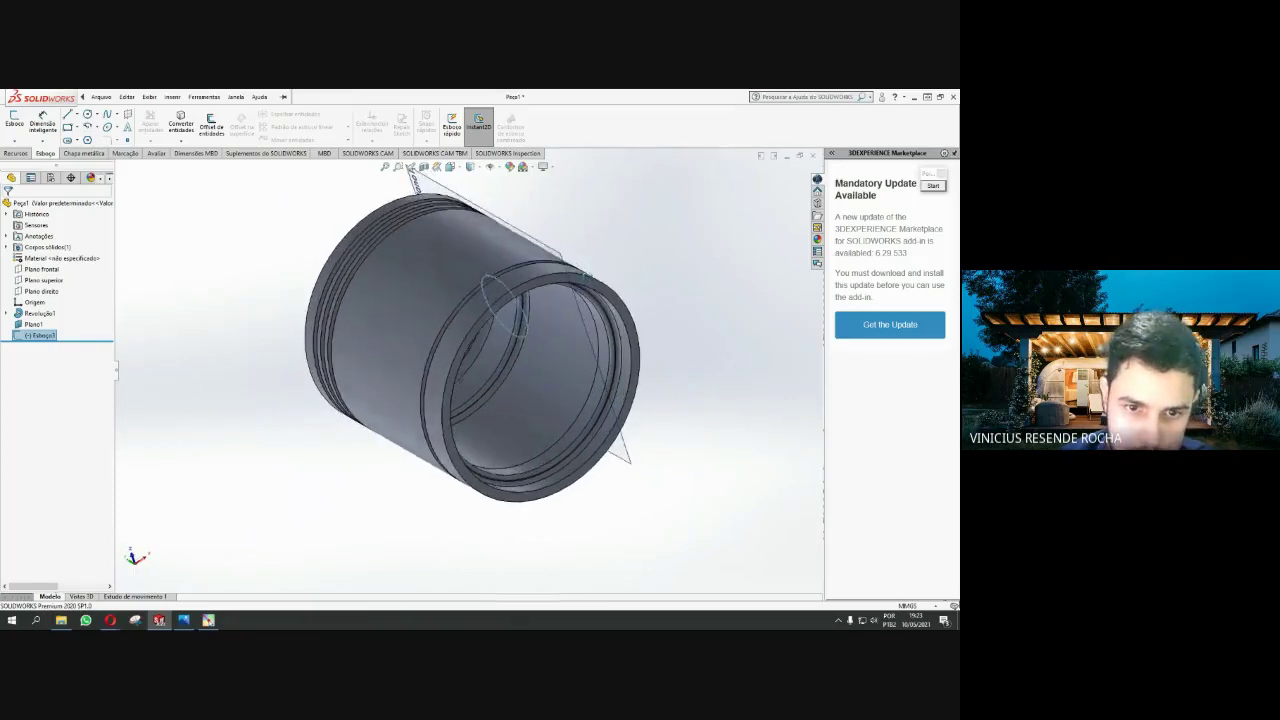
Start an Extruded Boss/Base from the Ø35 circle with a 30.00 mm blind depth
left_click(28, 152)
left_click(24, 128)
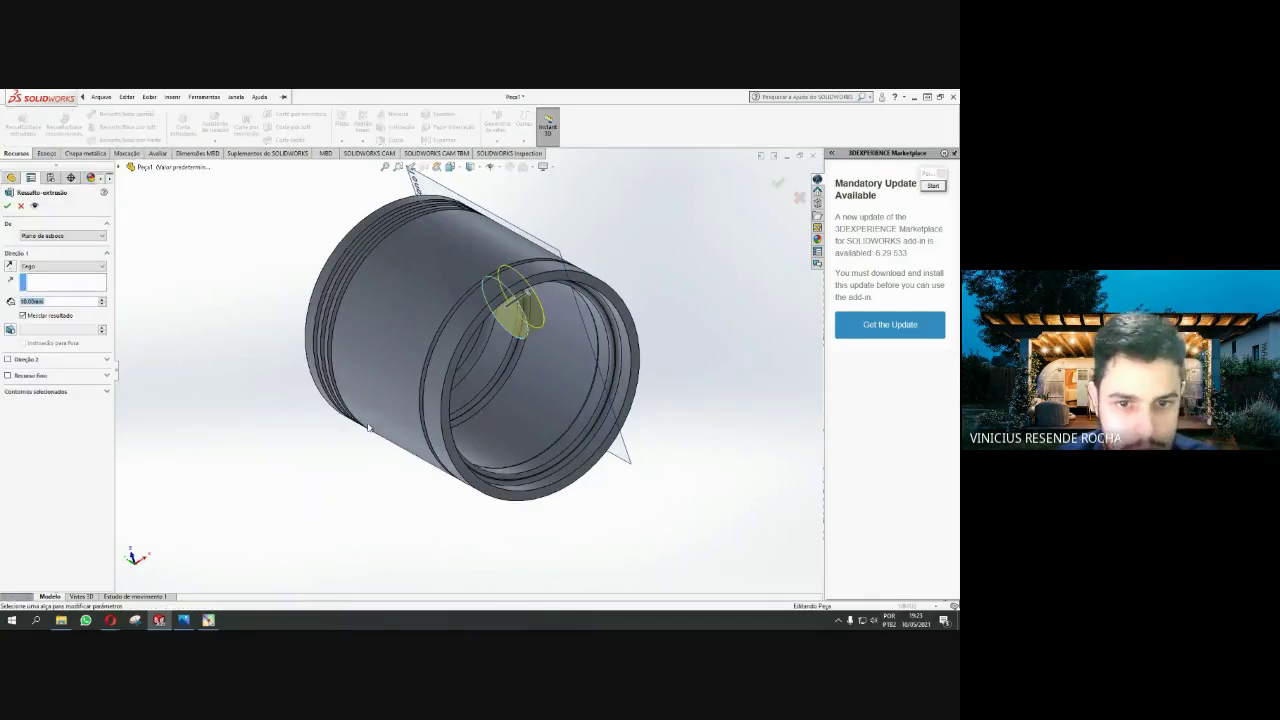
mouse_move(548, 379)
middle_mouse_down()
mouse_move(480, 337)
mouse_move(319, 328)
middle_mouse_up()
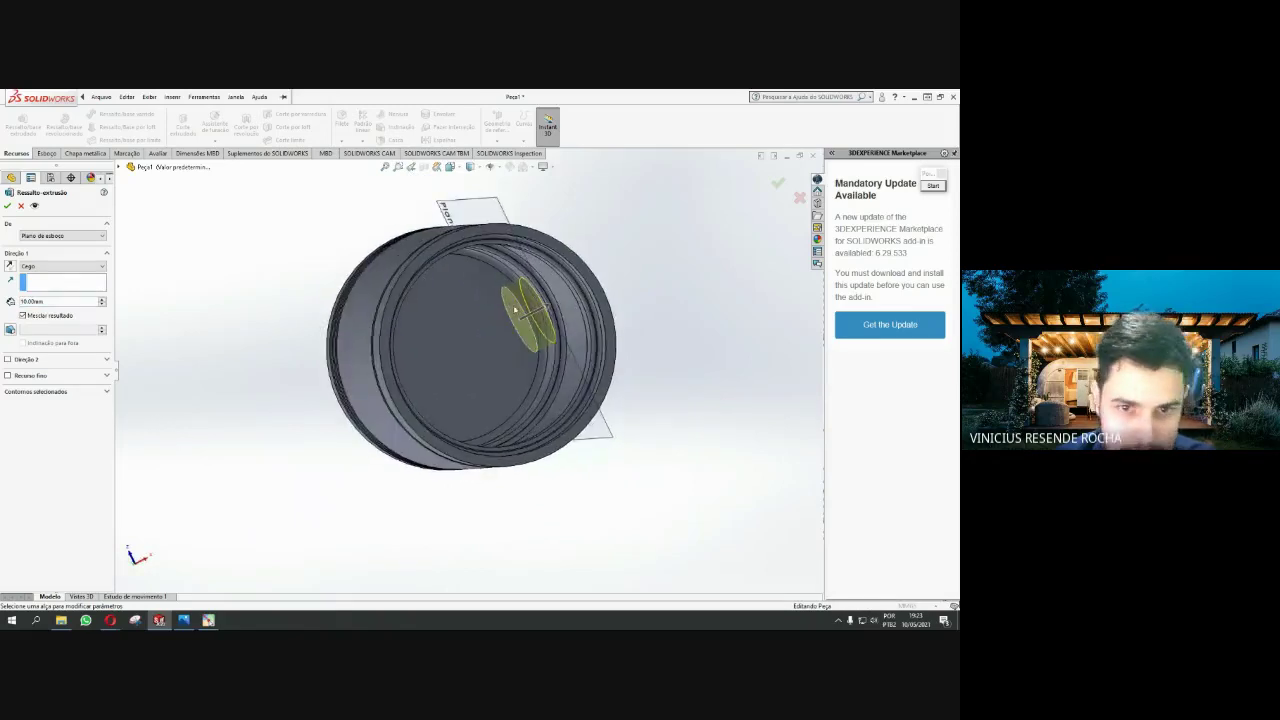
middle_click_drag(515, 310, 587, 290)
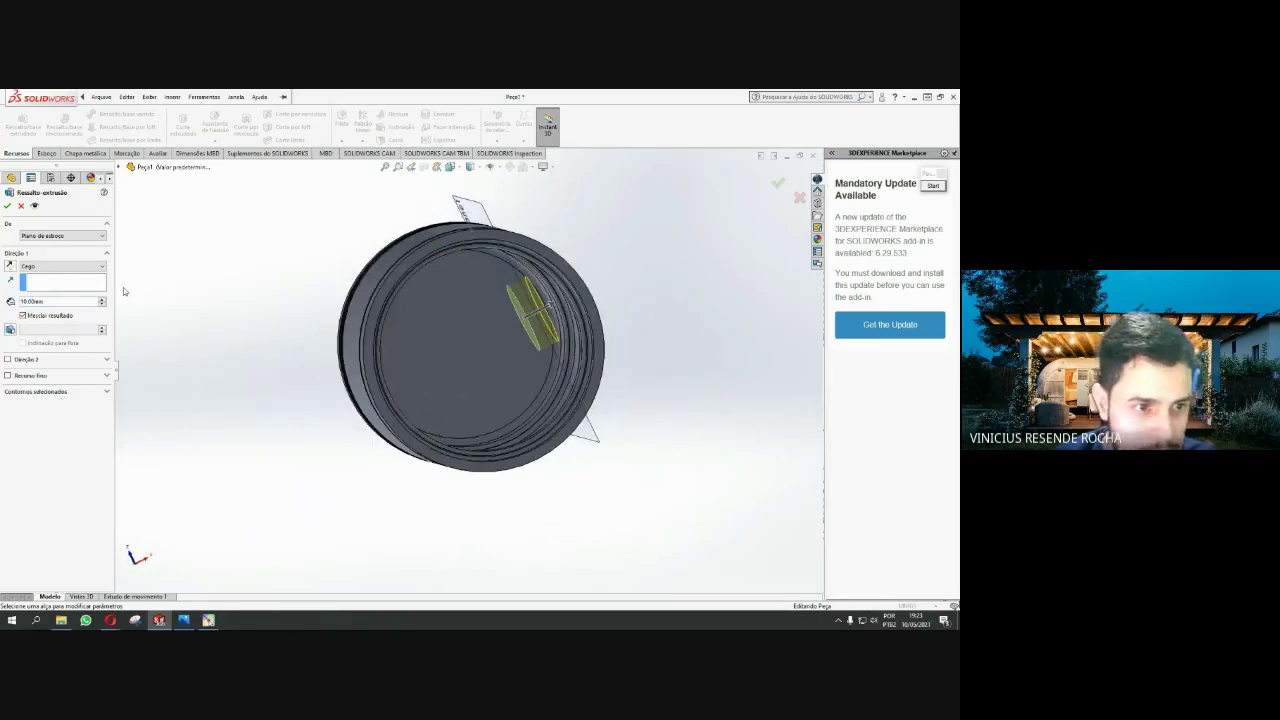
left_click(102, 300)
left_click(102, 300)
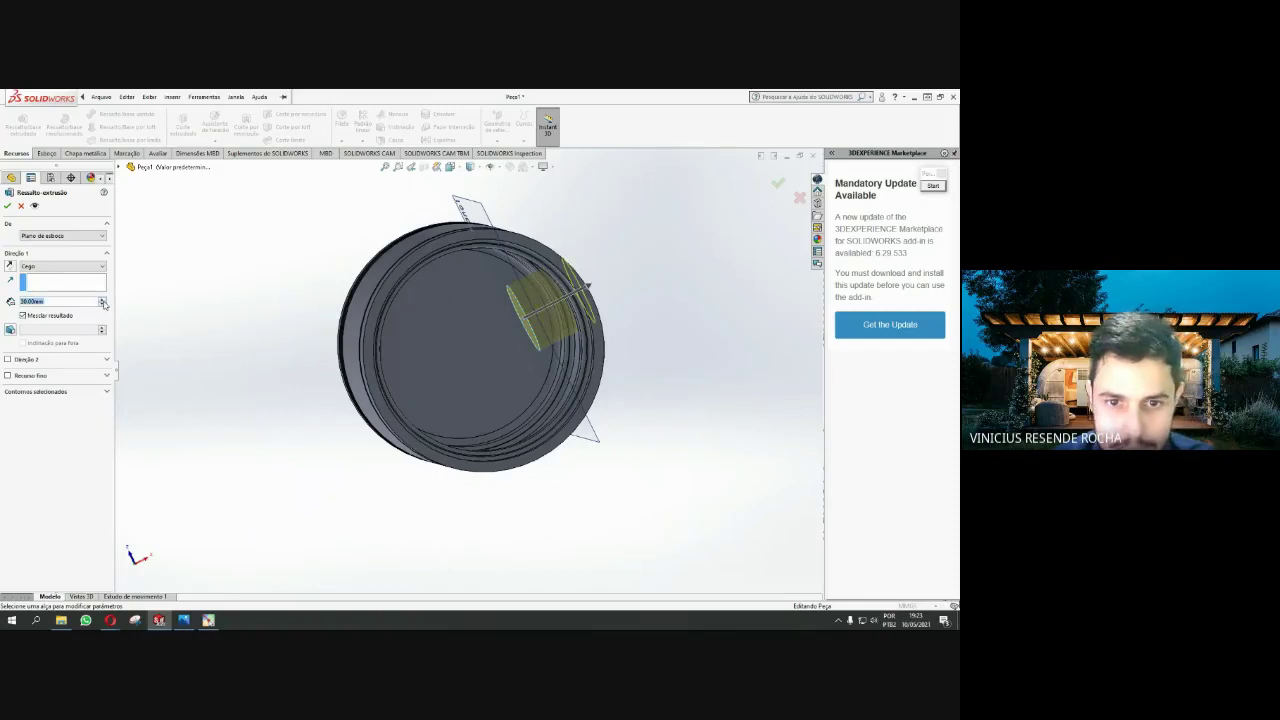
mouse_move(485, 289)
middle_mouse_down()
mouse_move(484, 358)
mouse_move(507, 303)
mouse_move(202, 270)
middle_mouse_up()
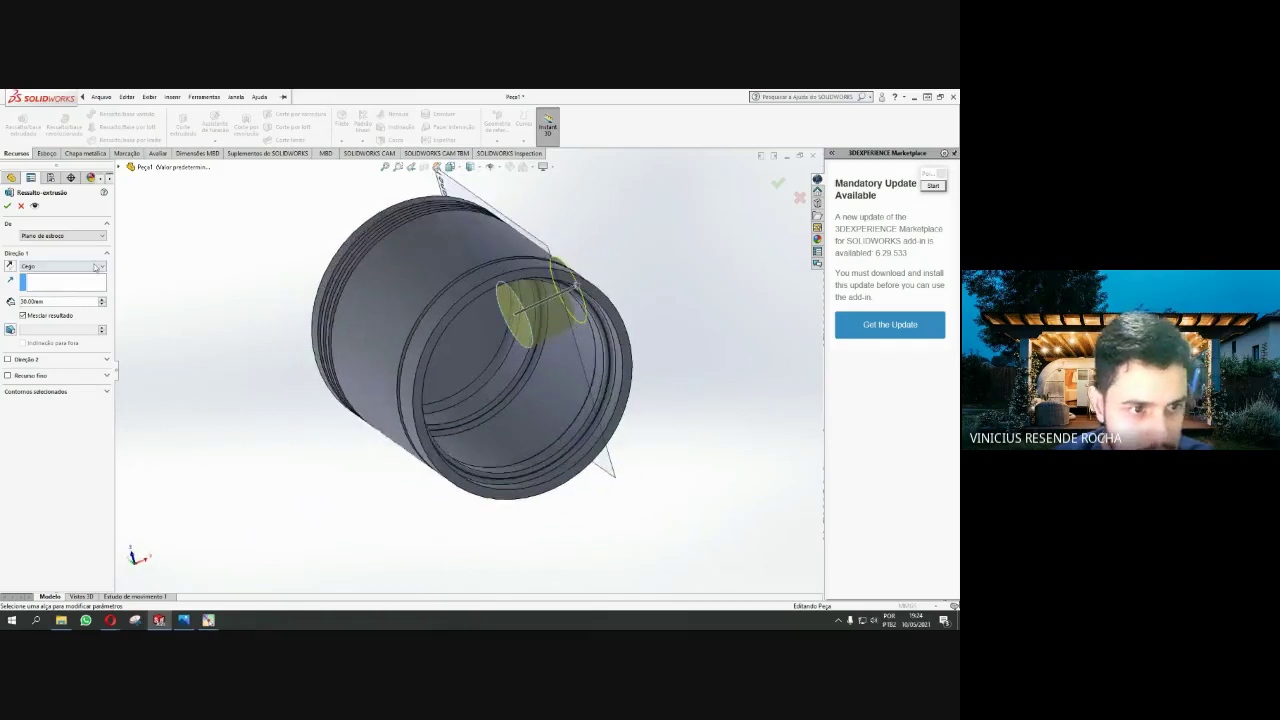
Change the circle boss end condition to Up To Next and add a 15° draft
left_click(96, 267)
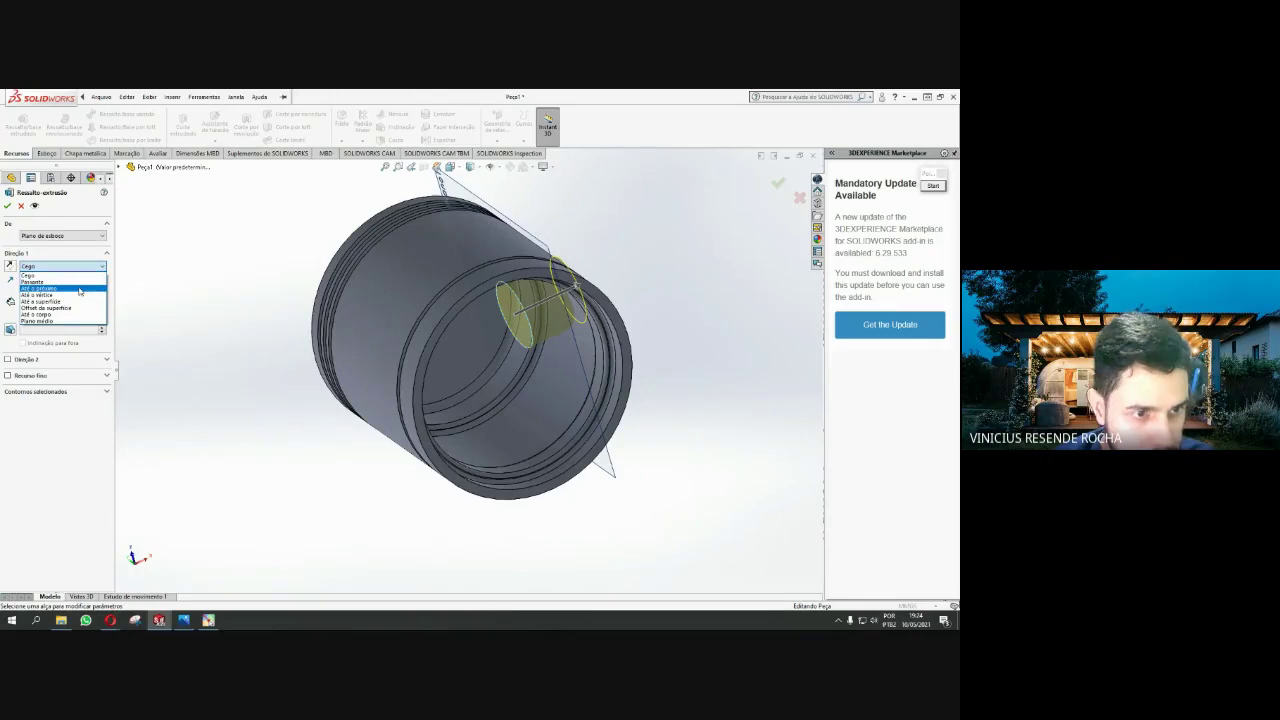
left_click(40, 288)
middle_click_drag(367, 288, 530, 255)
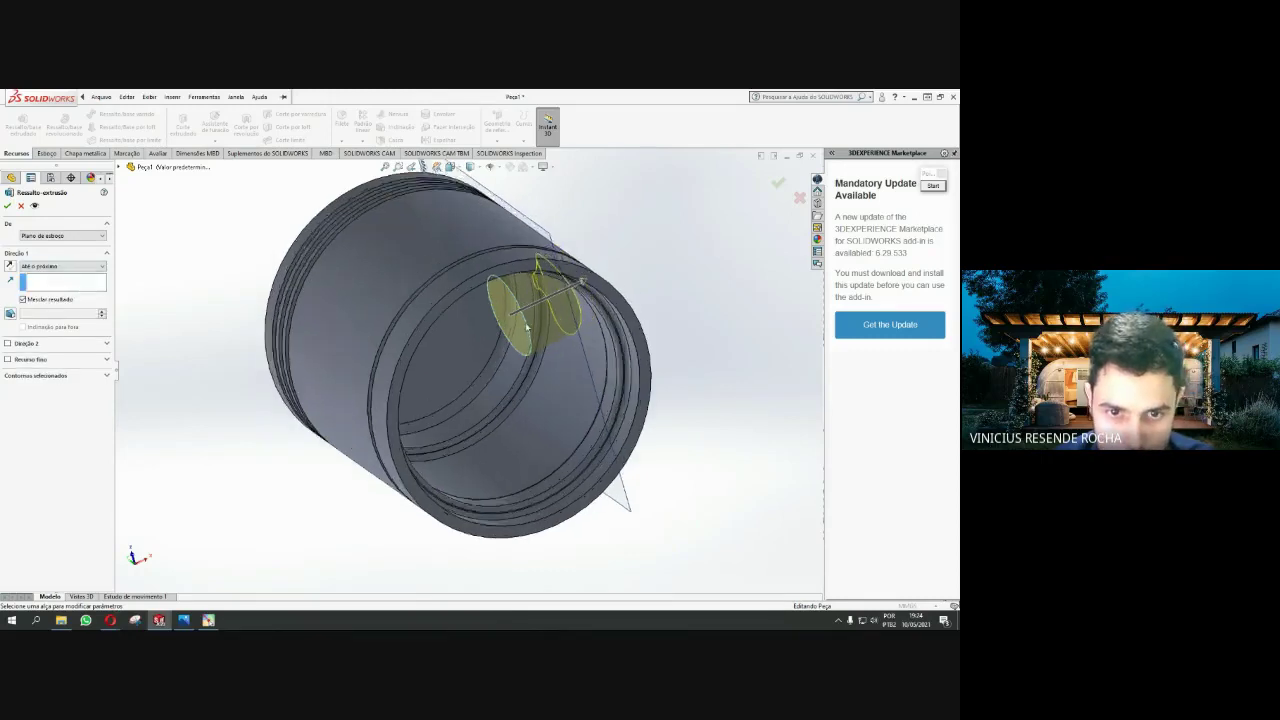
mouse_move(545, 310)
middle_mouse_down()
mouse_move(563, 313)
mouse_move(562, 332)
mouse_move(542, 270)
mouse_move(90, 265)
middle_mouse_up()
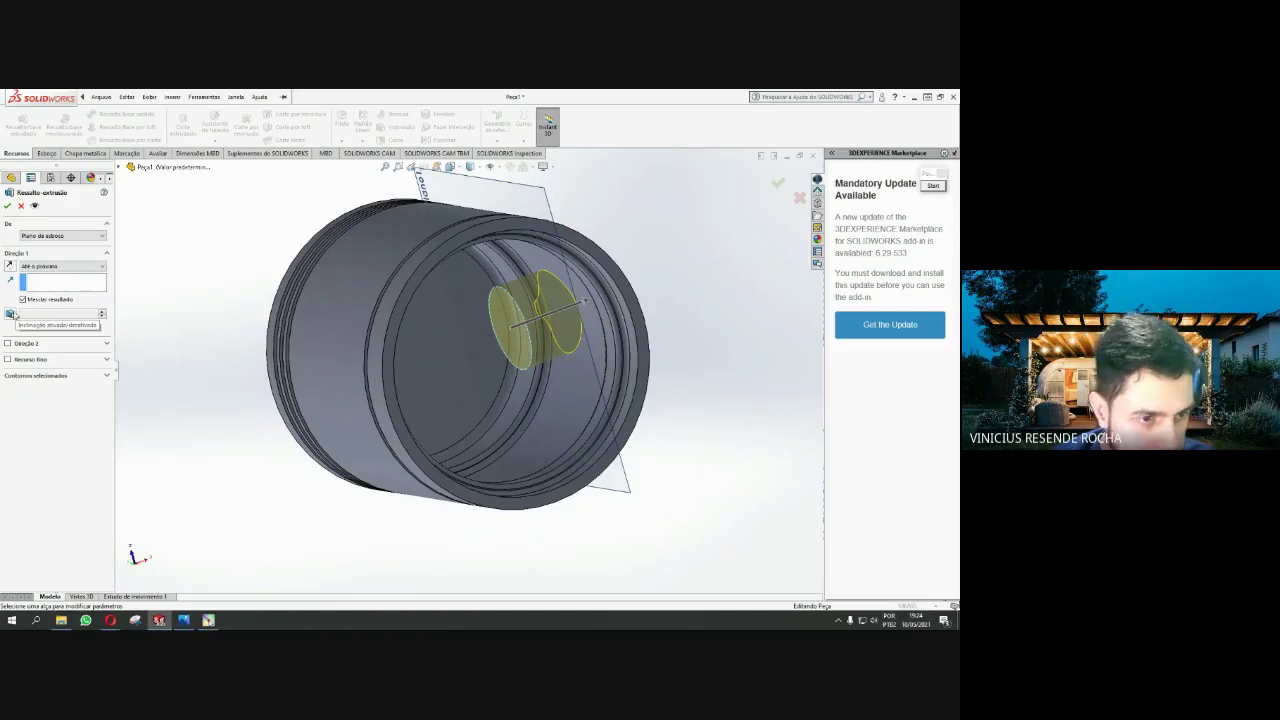
left_click(10, 314)
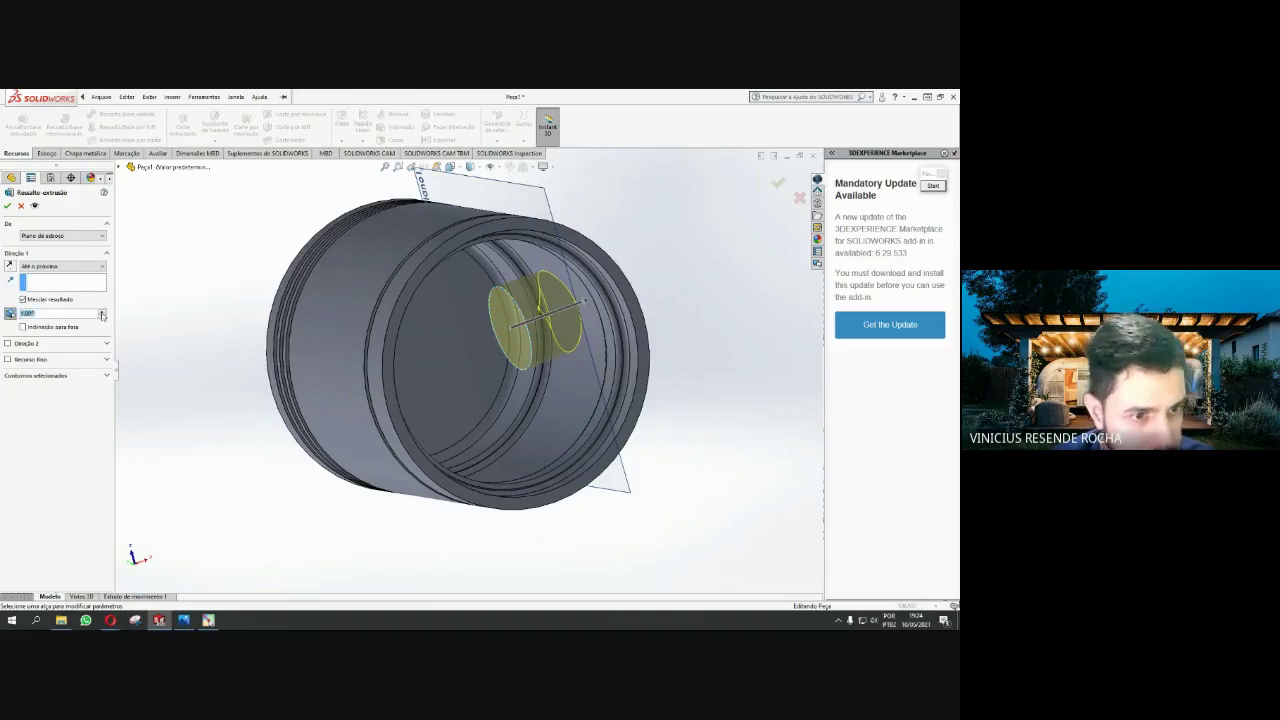
type("15")
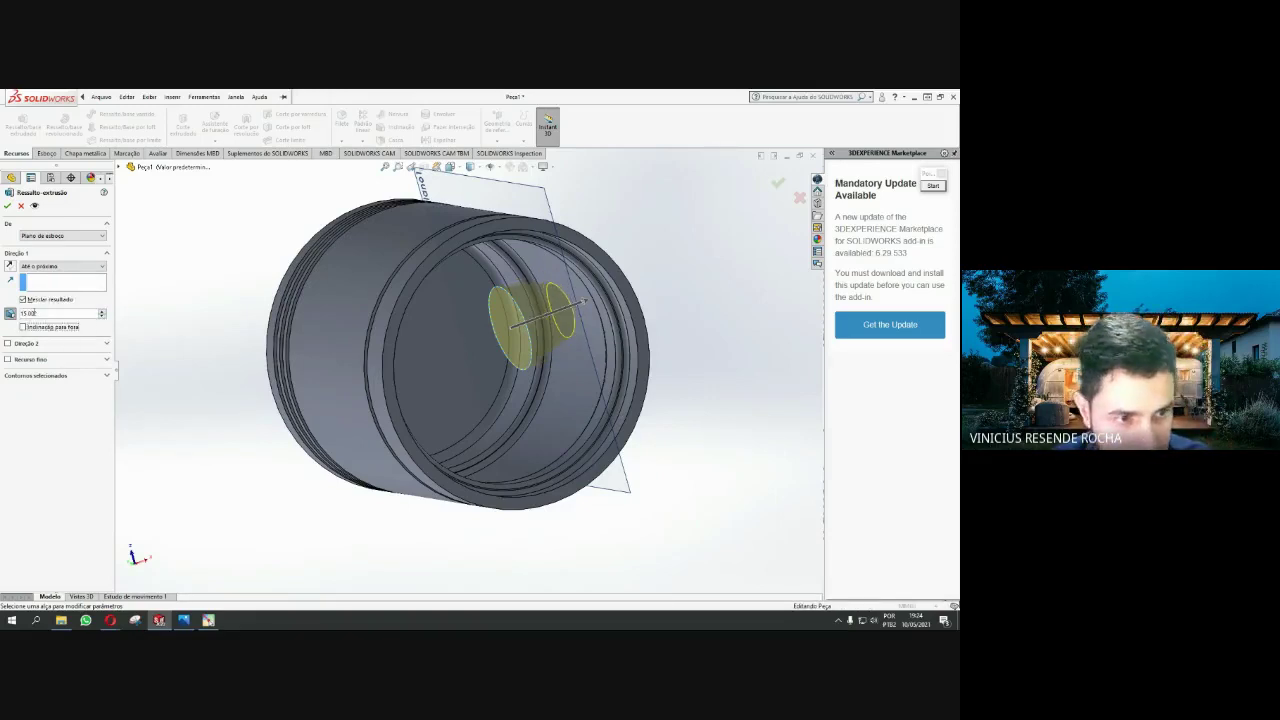
Flip the 15° draft outward, inspect the preview, and confirm the boss as Ressalto-extrusão1
left_click(22, 328)
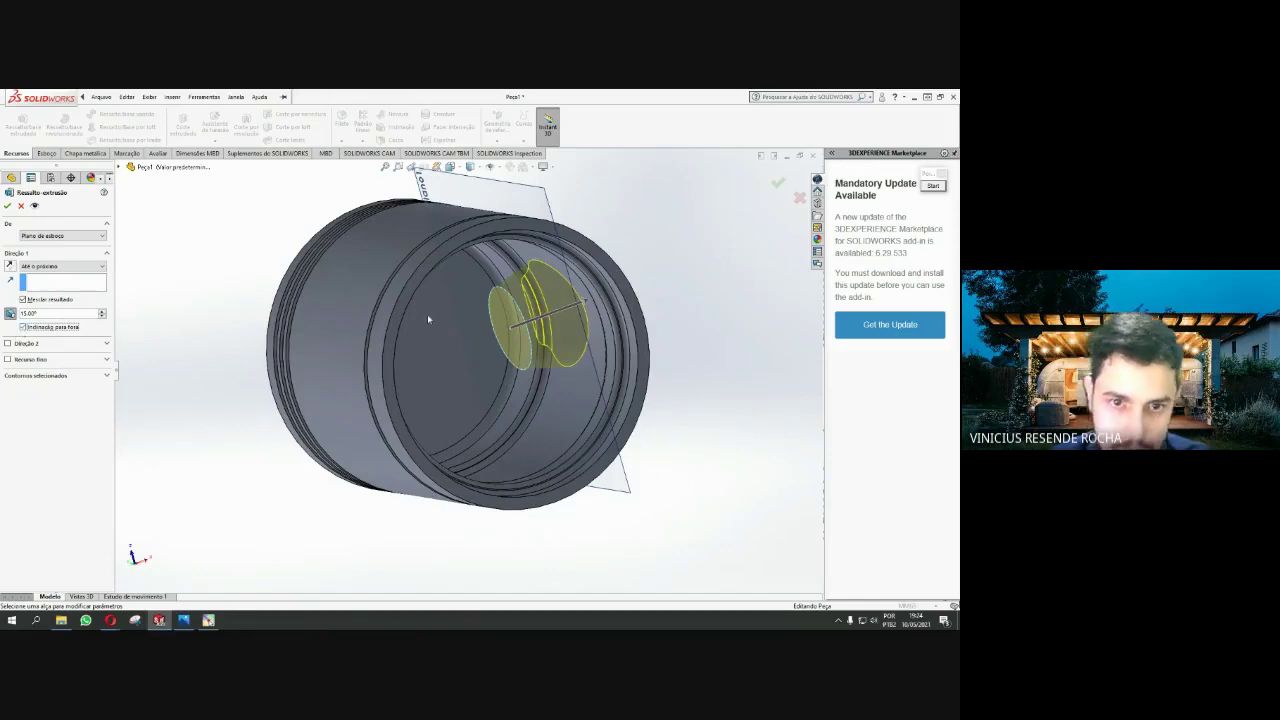
mouse_move(428, 319)
middle_mouse_down()
mouse_move(488, 317)
mouse_move(498, 300)
mouse_move(497, 312)
middle_mouse_up()
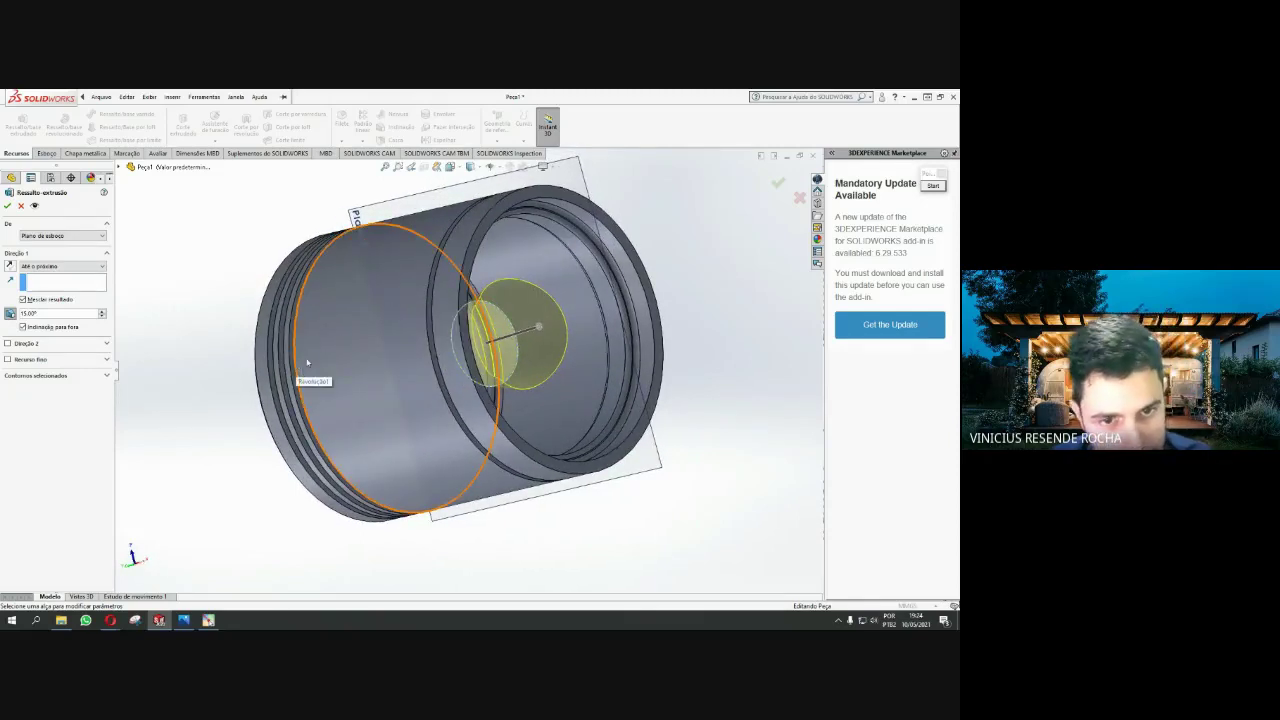
mouse_move(297, 368)
middle_mouse_down()
mouse_move(609, 336)
mouse_move(576, 327)
middle_mouse_up()
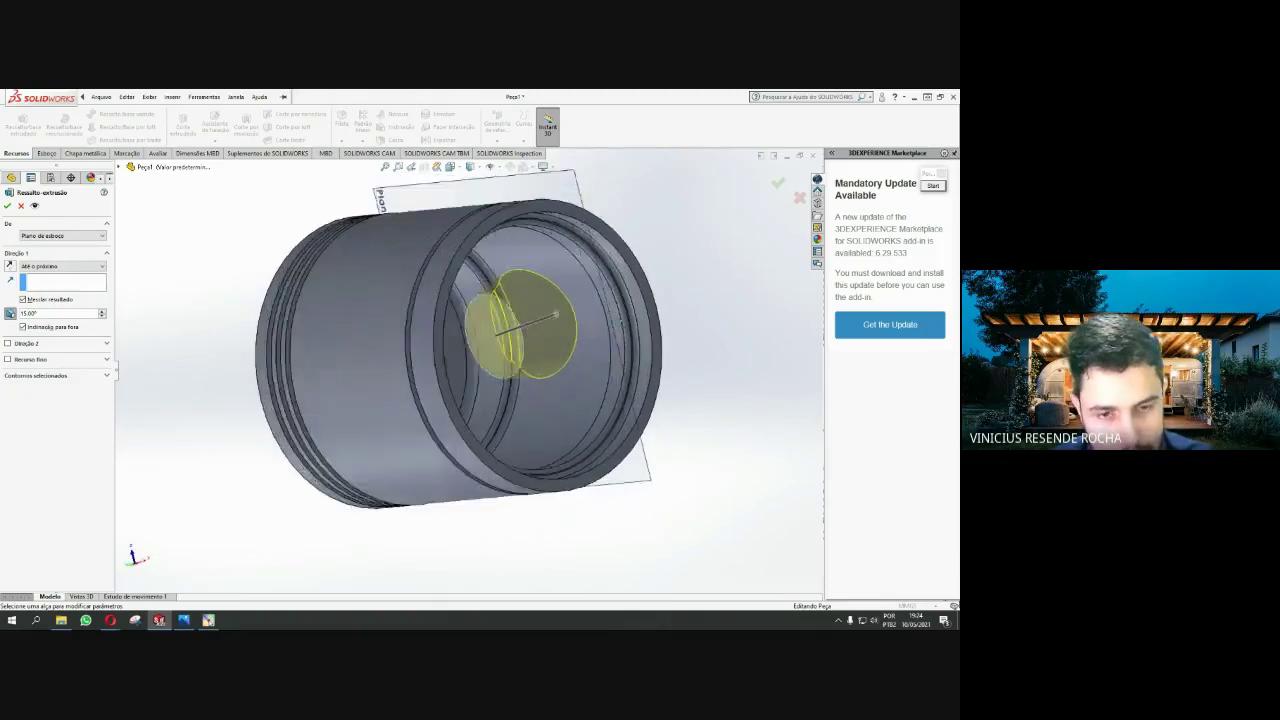
scroll(576, 327, "down", 2)
scroll(576, 327, "down", 1)
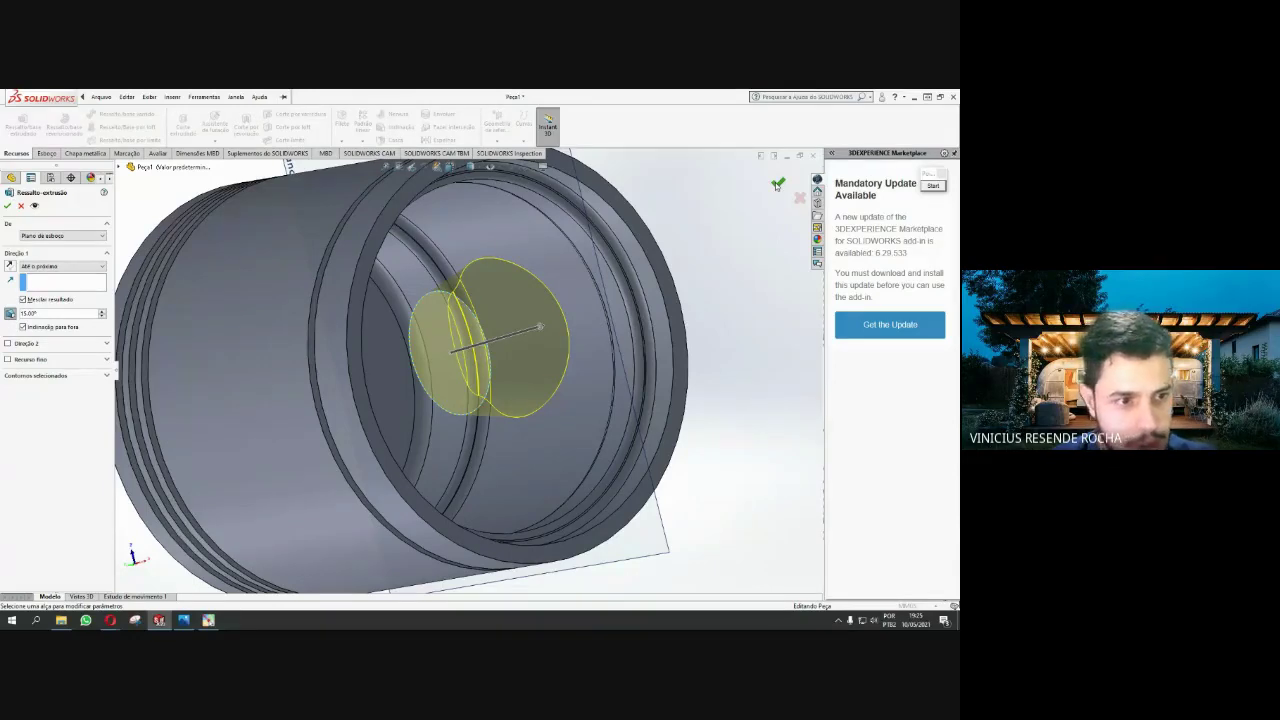
left_click(778, 184)
Select Ressalto-extrusão1 in the tree and open the Linear Pattern dropdown
key("f")
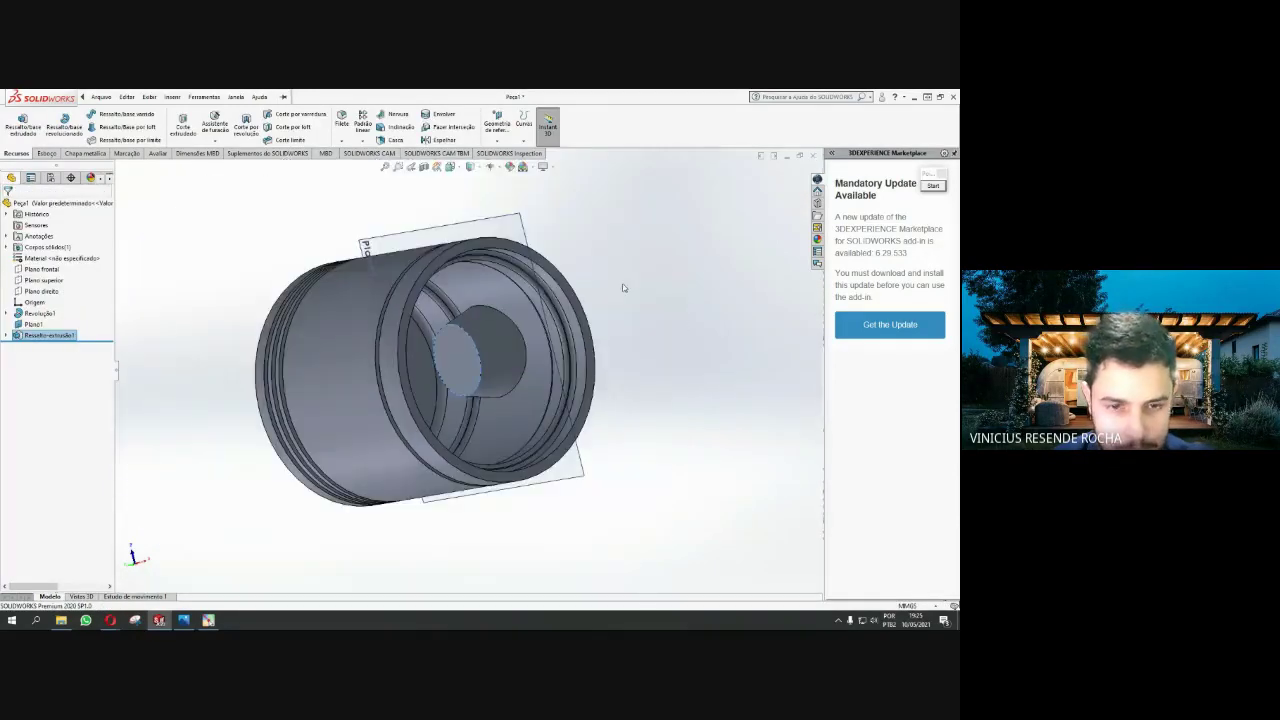
mouse_move(620, 285)
middle_mouse_down()
mouse_move(558, 285)
mouse_move(602, 274)
mouse_move(629, 294)
mouse_move(560, 325)
middle_mouse_up()
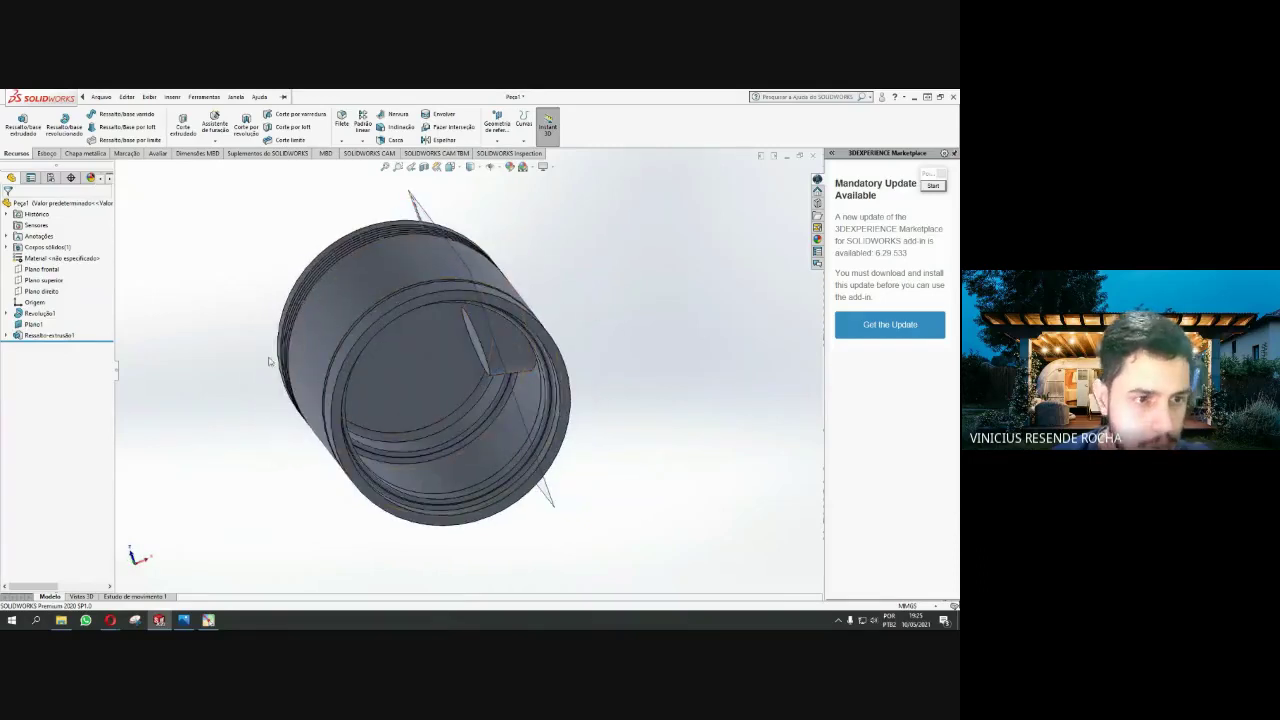
scroll(430, 360, "up", 2)
left_click(48, 335)
mouse_move(748, 380)
middle_mouse_down()
mouse_move(750, 327)
mouse_move(752, 367)
mouse_move(463, 378)
mouse_move(489, 471)
mouse_move(397, 342)
middle_mouse_up()
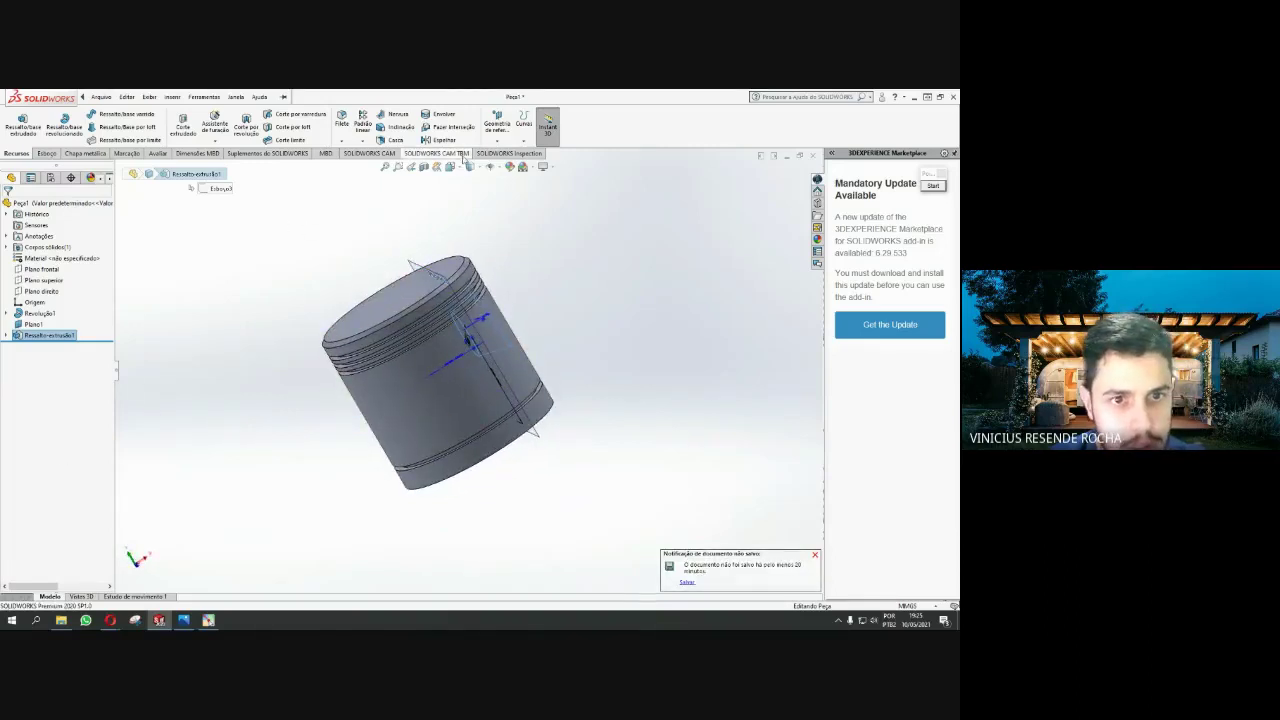
left_click(364, 141)
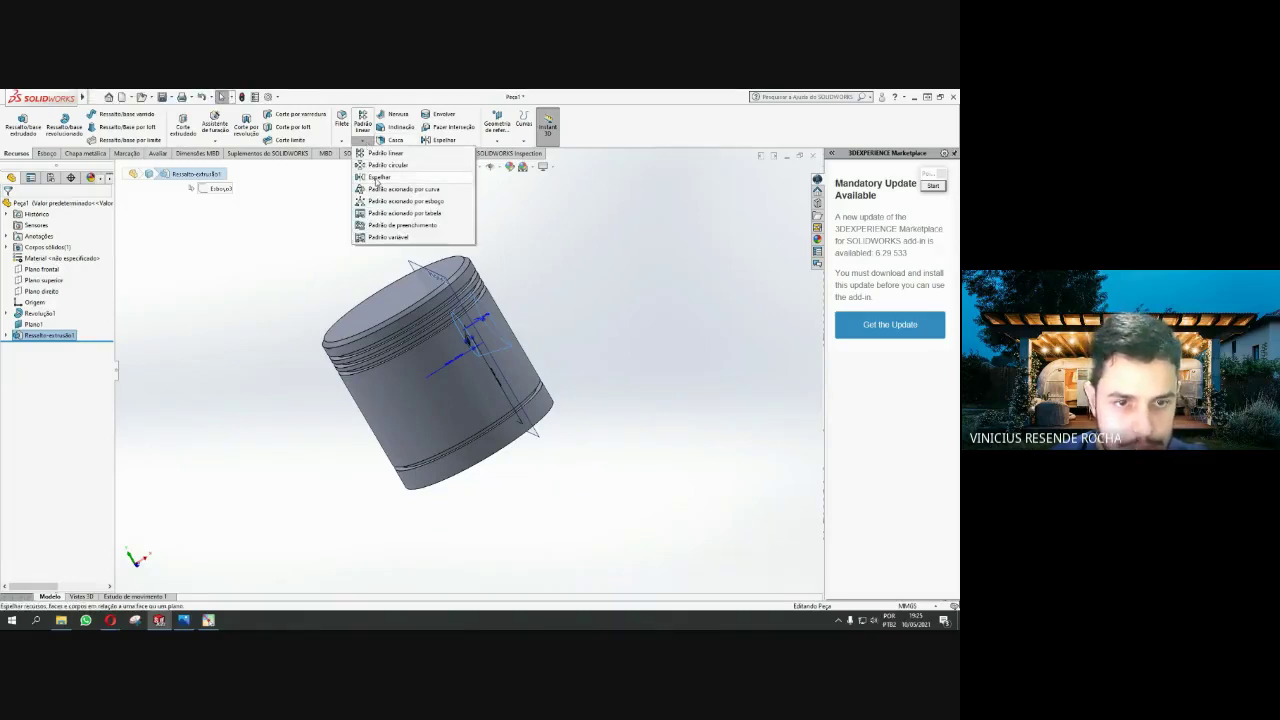
Mirror Ressalto-extrusão1 about Plano direito, creating Espelhar1
left_click(379, 177)
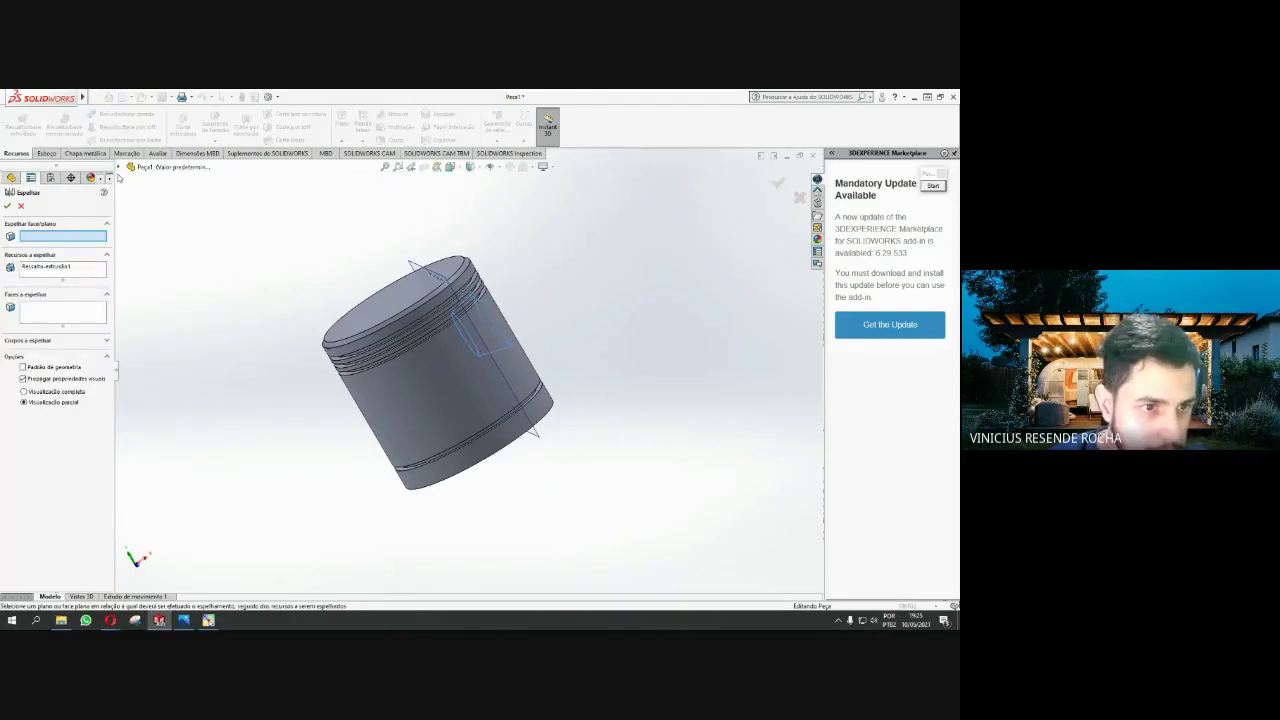
left_click(120, 167)
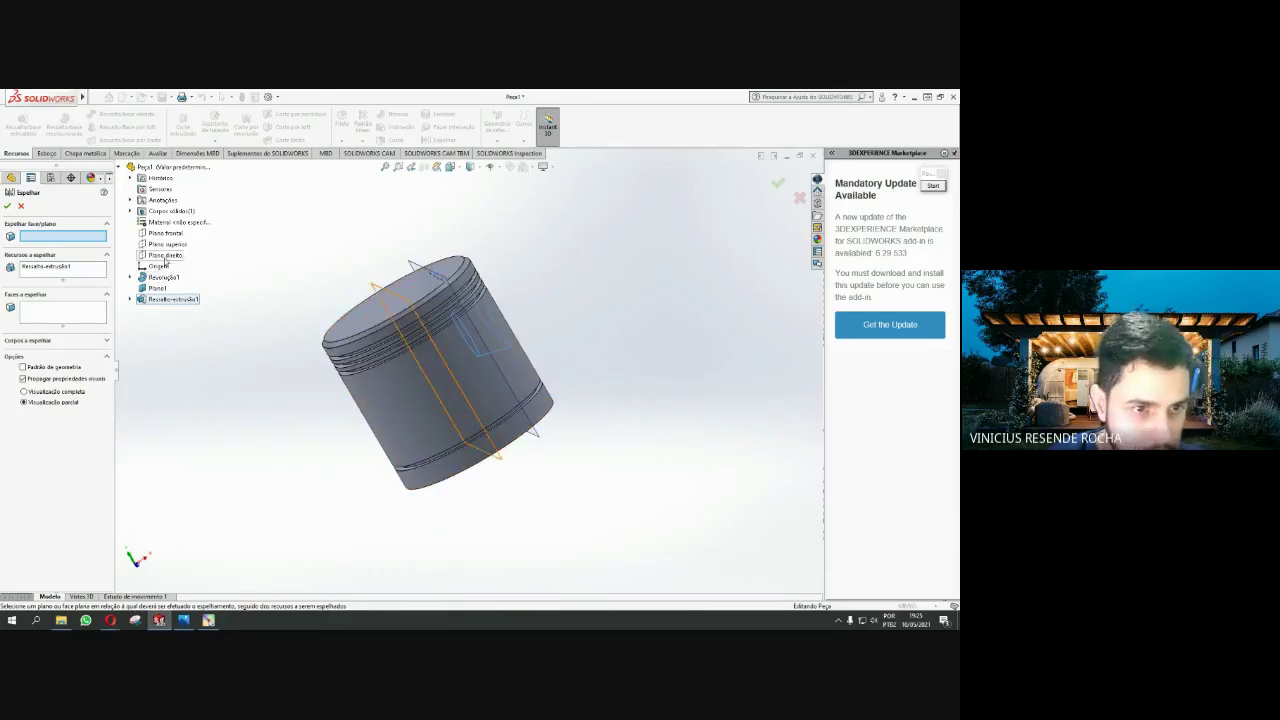
left_click(165, 257)
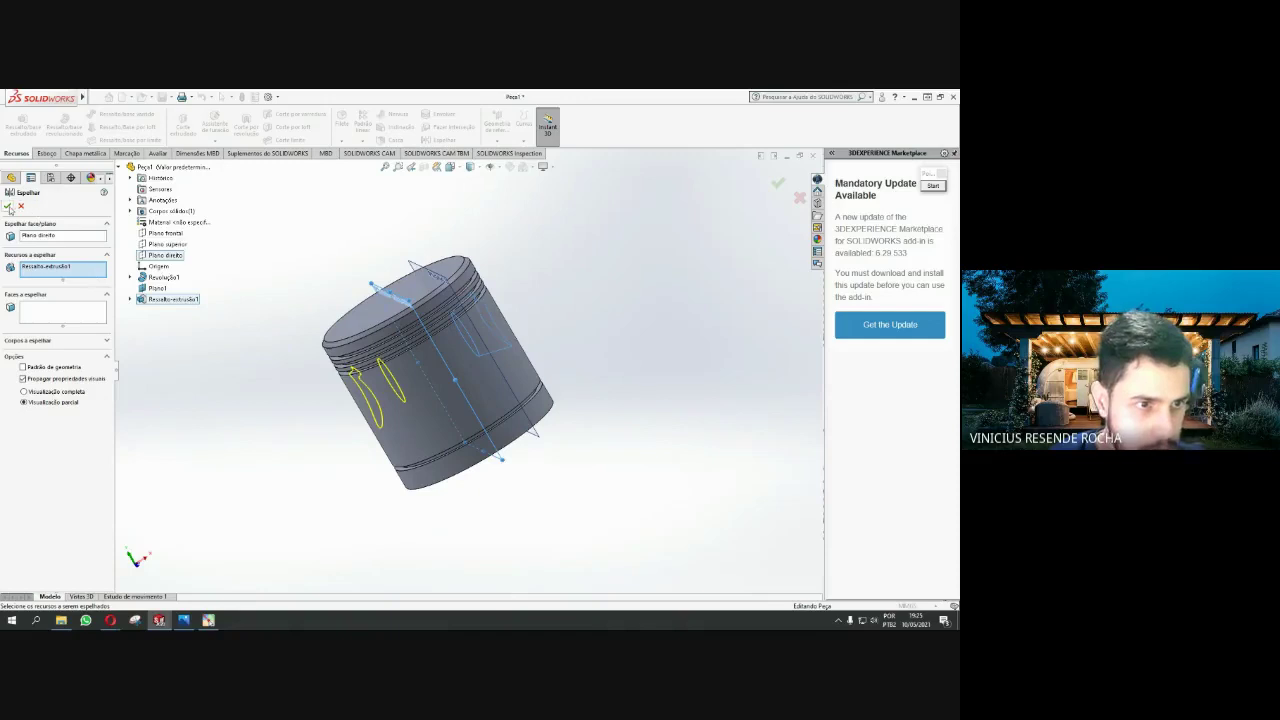
left_click(8, 206)
scroll(500, 457, "up", 5)
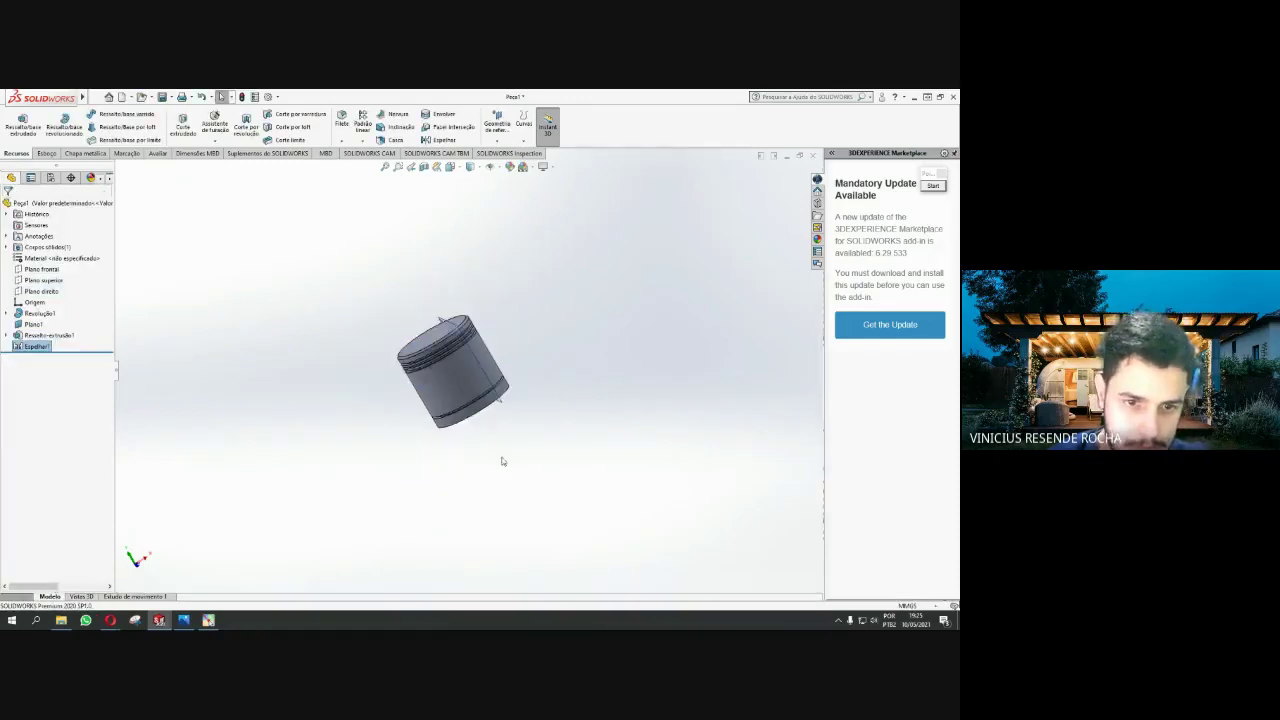
mouse_move(500, 457)
middle_mouse_down()
mouse_move(406, 309)
mouse_move(451, 291)
mouse_move(465, 390)
mouse_move(391, 394)
mouse_move(427, 399)
mouse_move(443, 331)
mouse_move(421, 412)
middle_mouse_up()
scroll(465, 390, "down", 5)
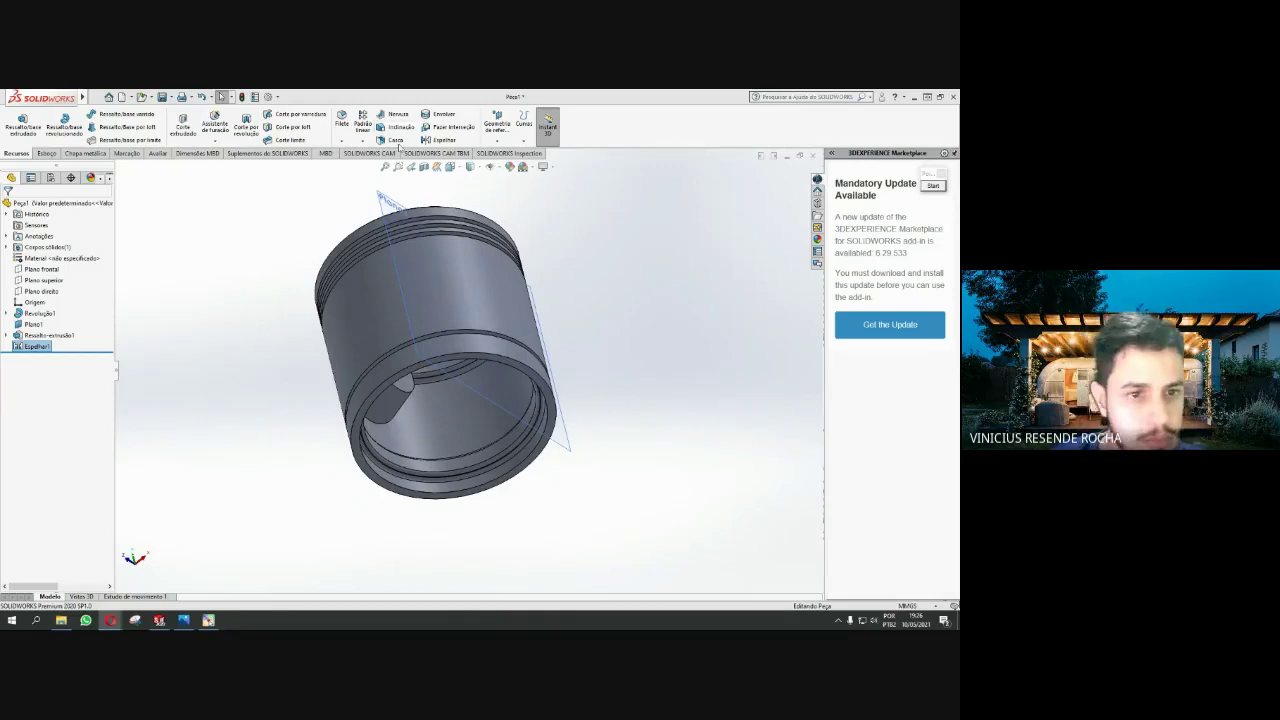
mouse_move(497, 322)
middle_mouse_down()
mouse_move(435, 280)
mouse_move(433, 194)
middle_mouse_up()
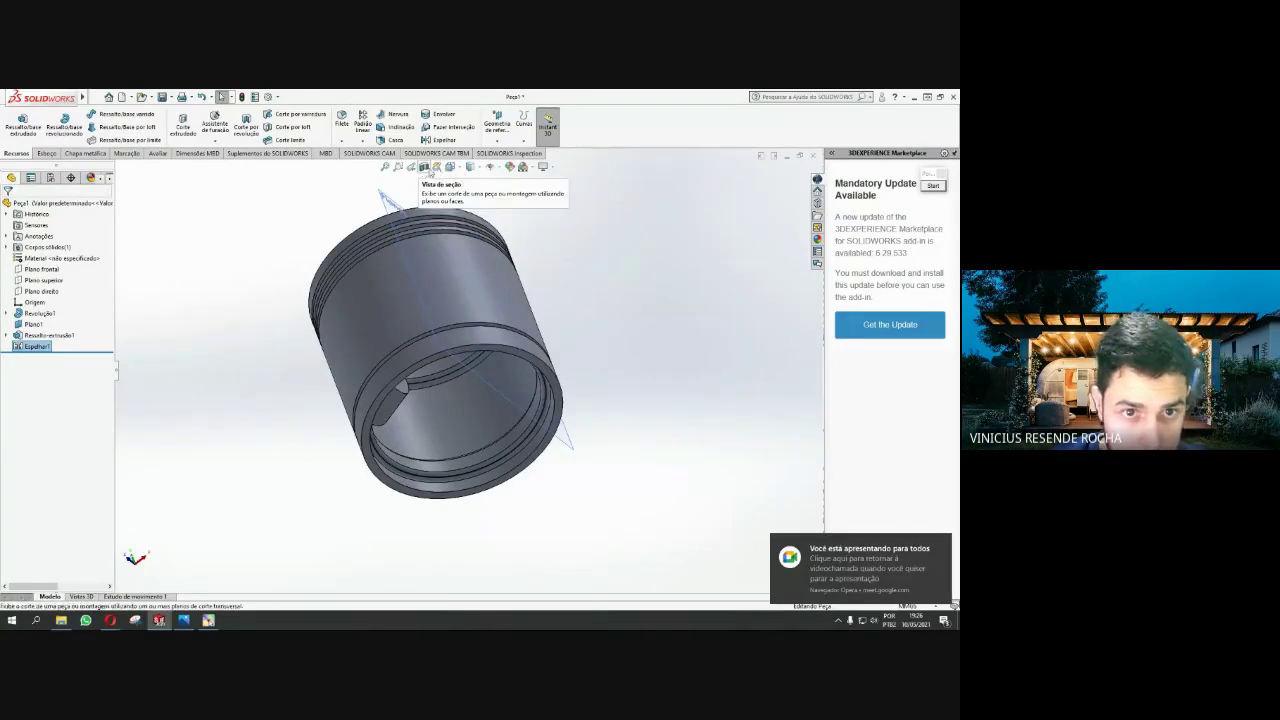
Inspect the piston's interior with a section view, then close it
left_click(425, 167)
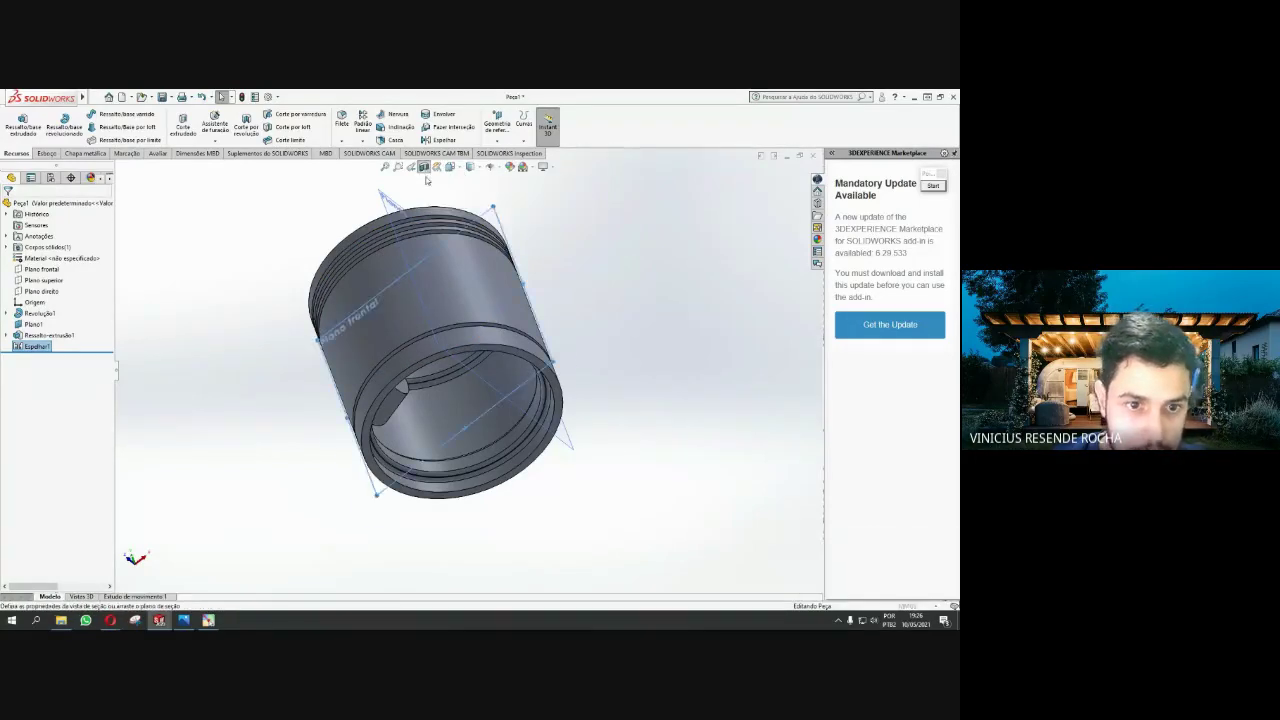
mouse_move(573, 288)
middle_mouse_down()
mouse_move(563, 294)
mouse_move(600, 371)
mouse_move(600, 423)
mouse_move(514, 357)
middle_mouse_up()
middle_click_drag(344, 320, 477, 407)
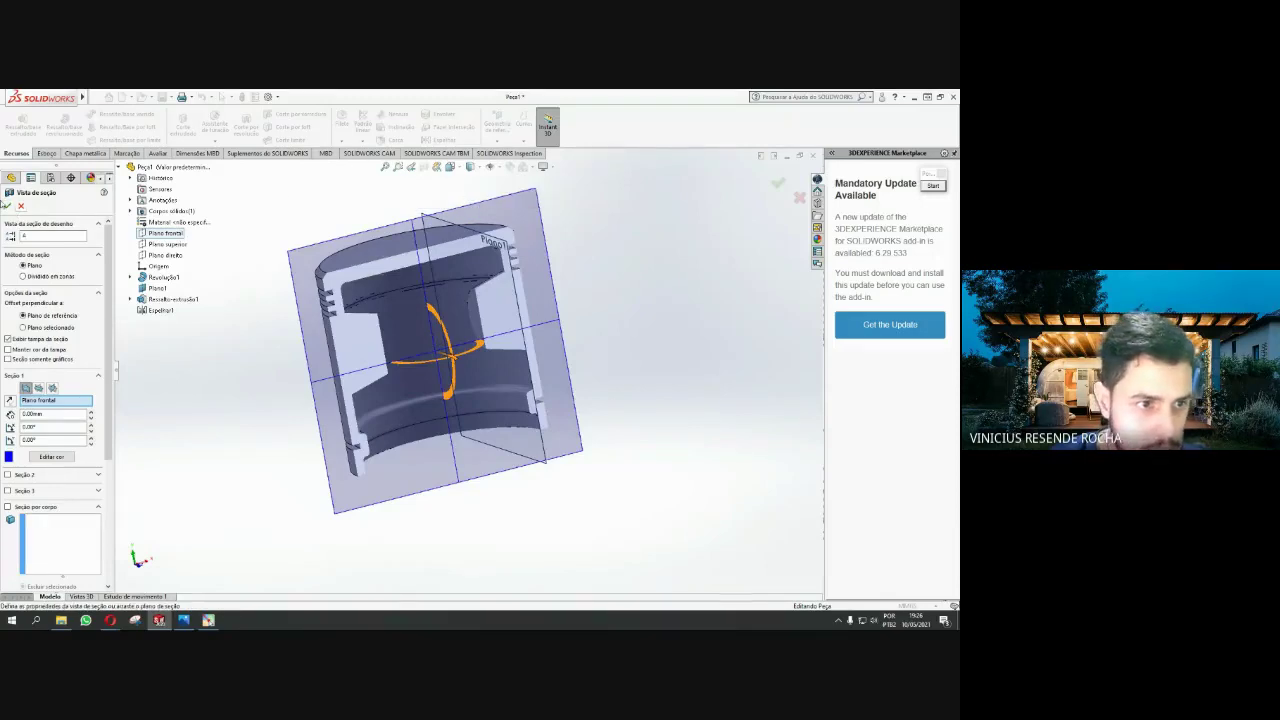
left_click(8, 206)
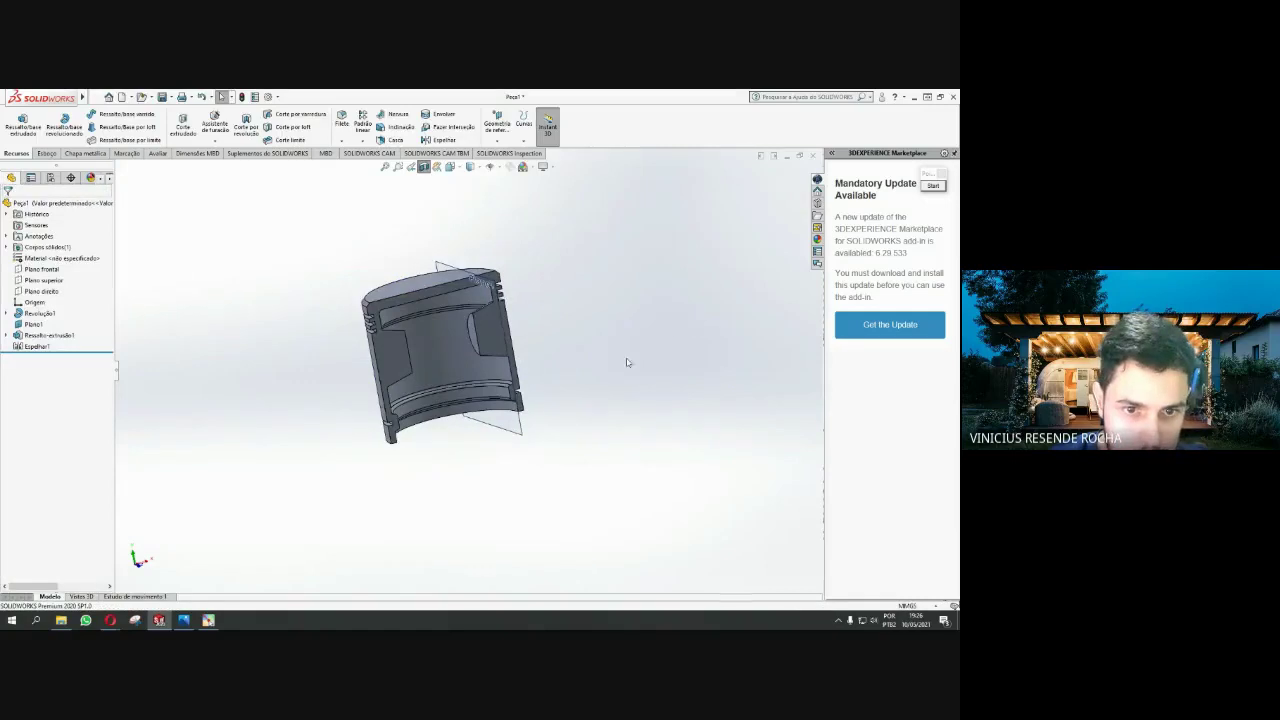
Select Plano frontal and set the view Normal To it (Ctrl+8)
mouse_move(627, 362)
middle_mouse_down()
mouse_move(606, 363)
mouse_move(600, 337)
middle_mouse_up()
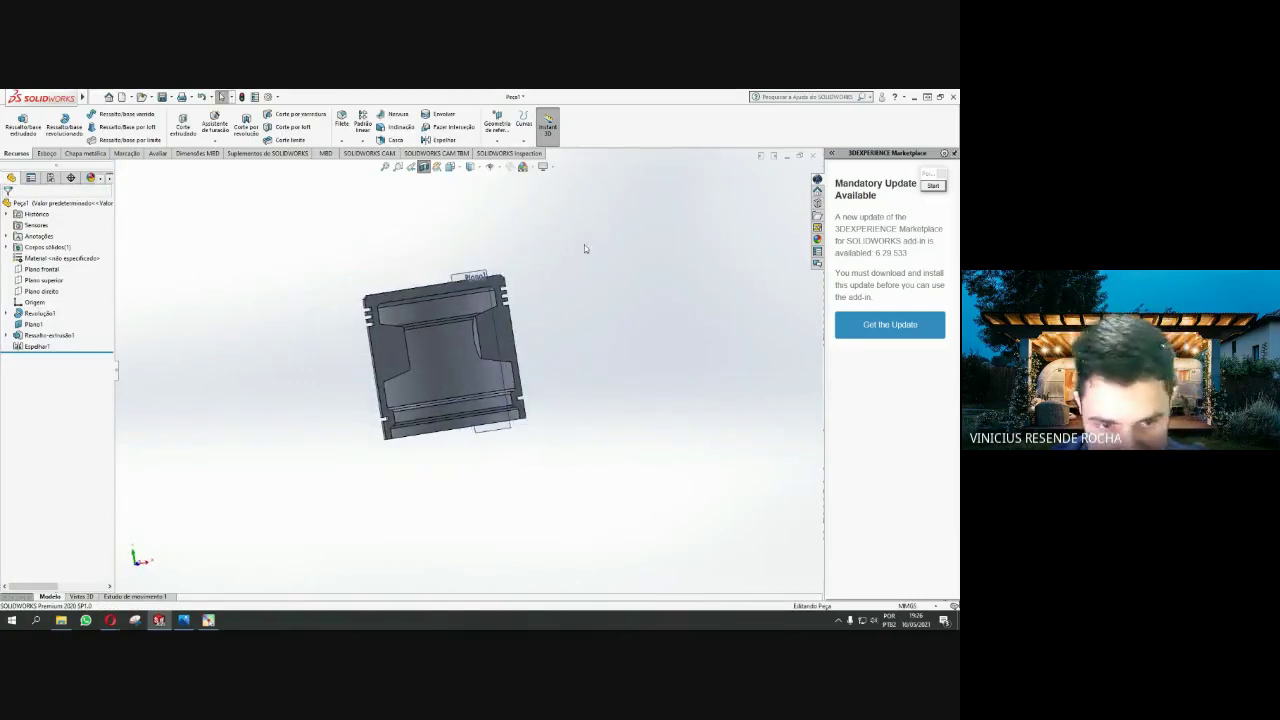
scroll(388, 323, "down", 5)
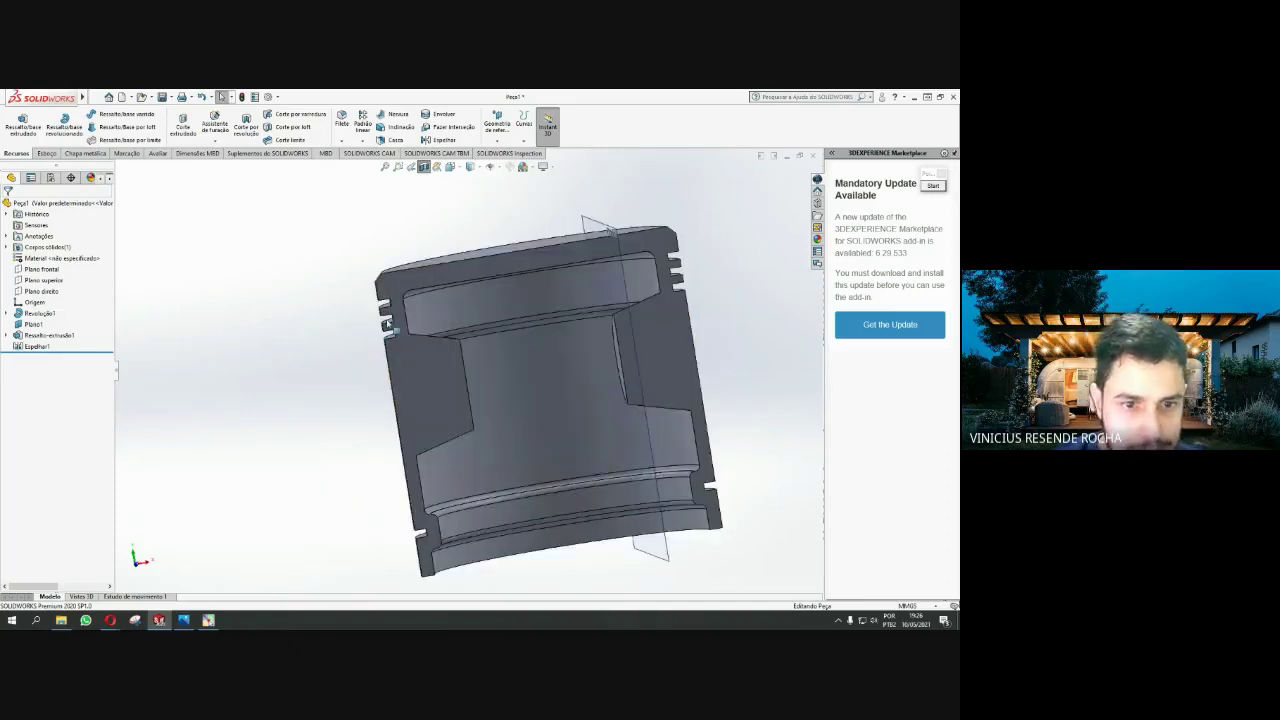
scroll(409, 325, "down", 2)
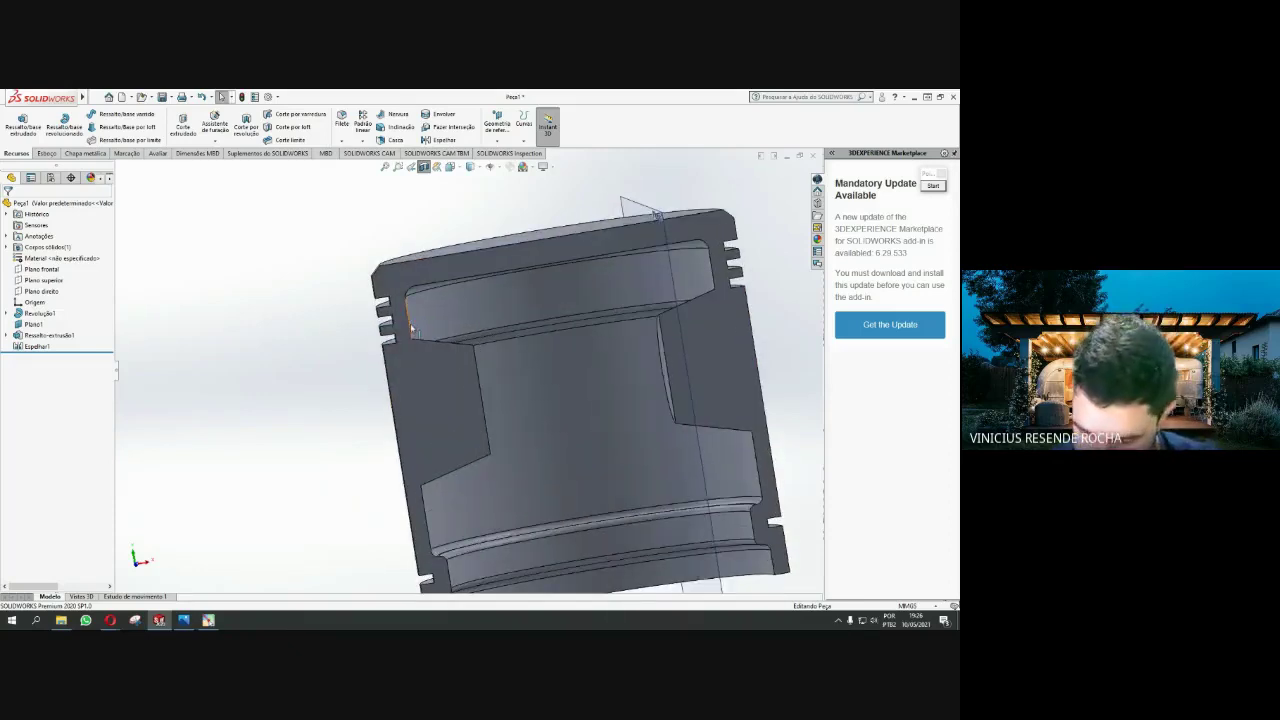
left_click(446, 412)
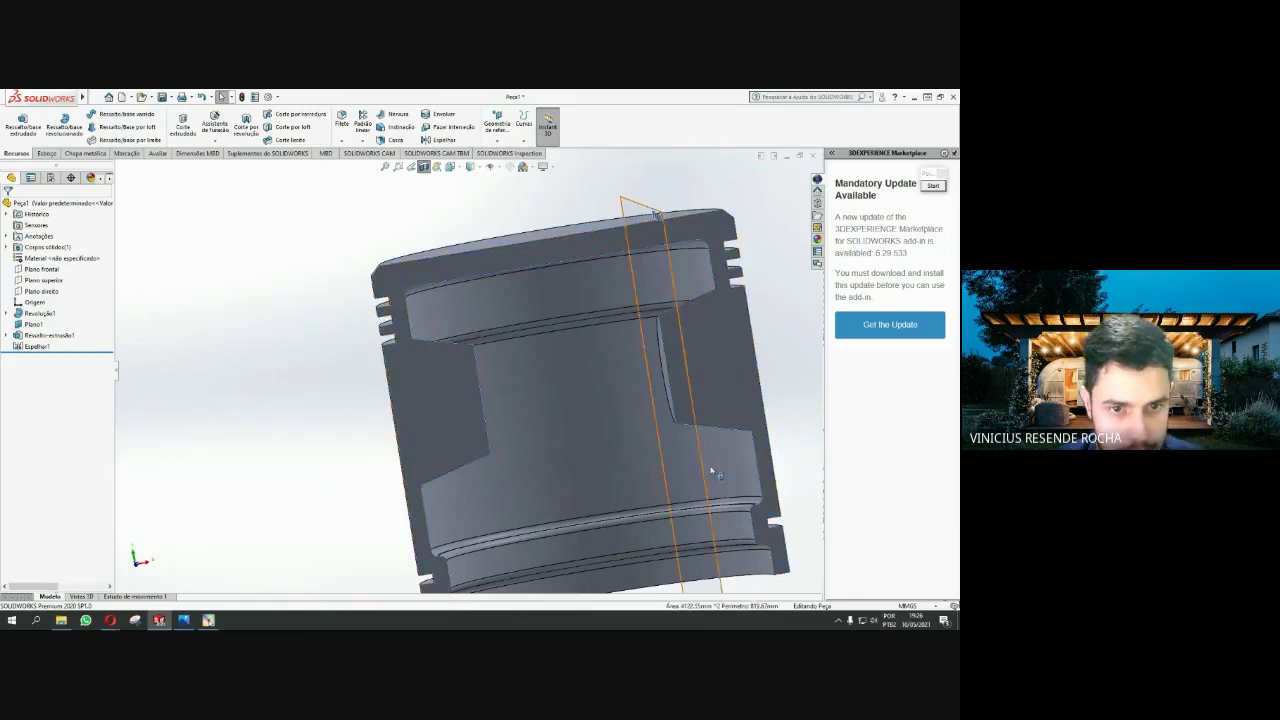
scroll(779, 411, "up", 5)
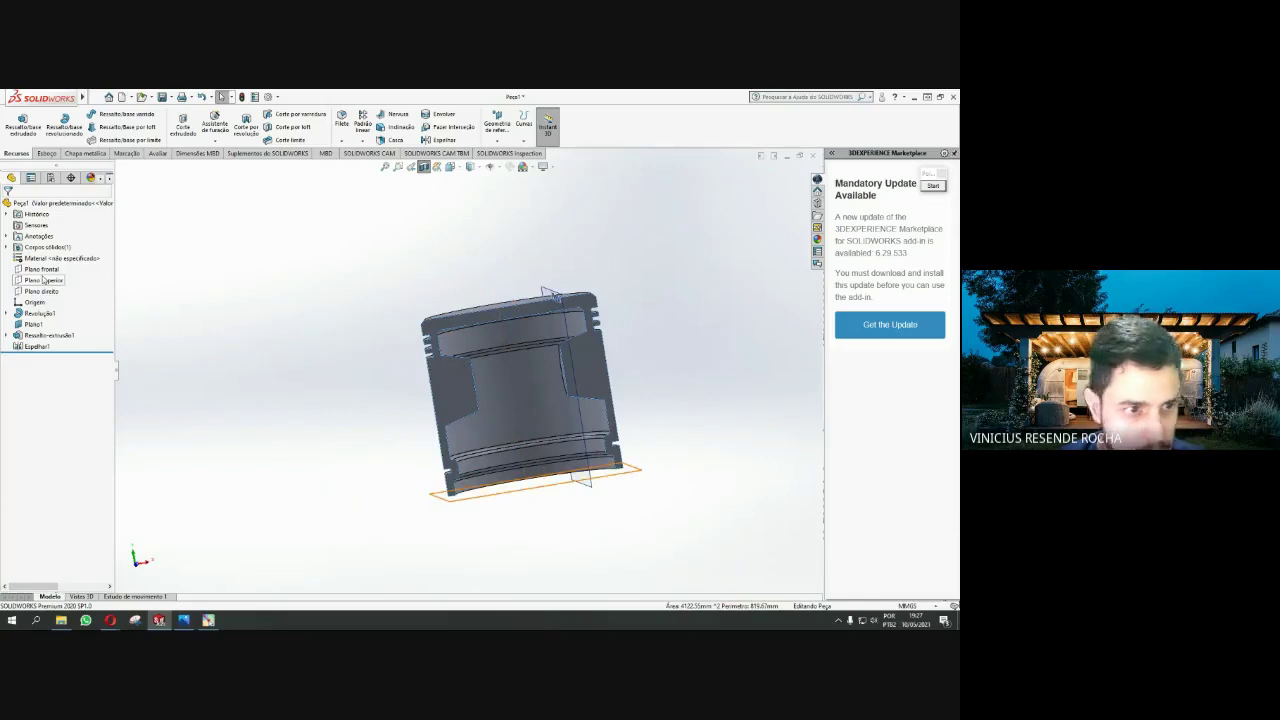
left_click(47, 271)
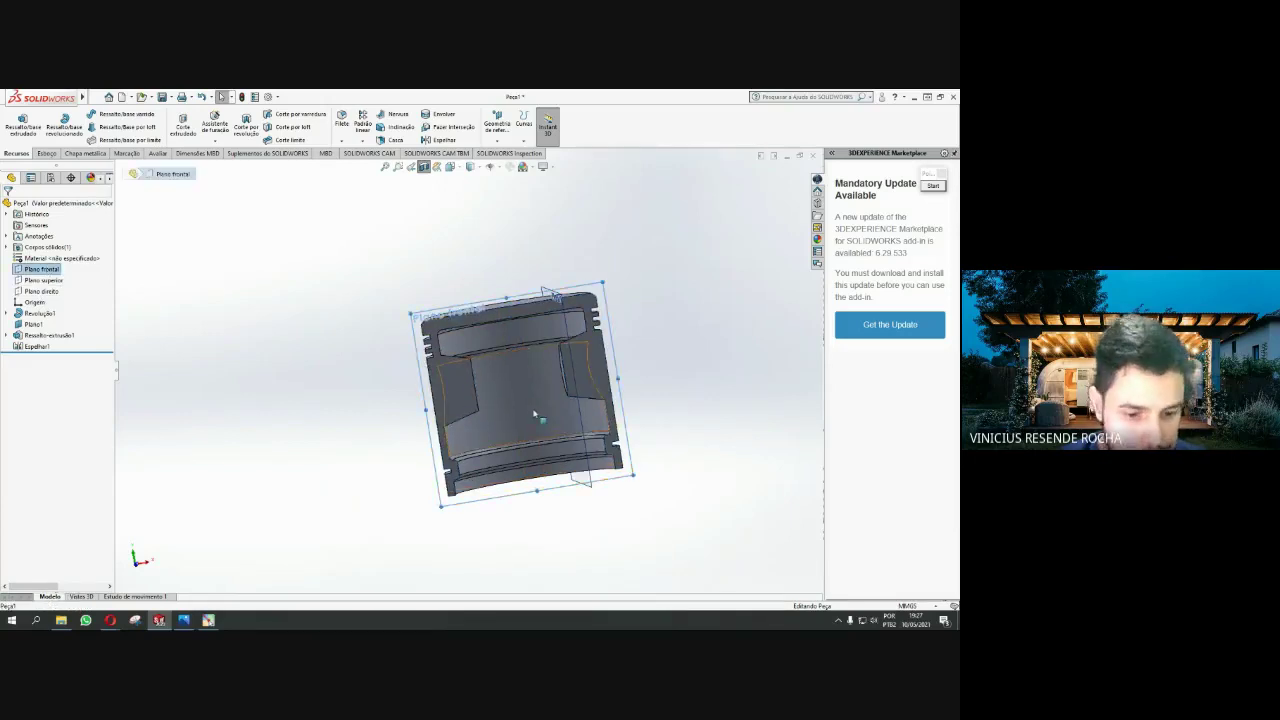
key("ctrl+8")
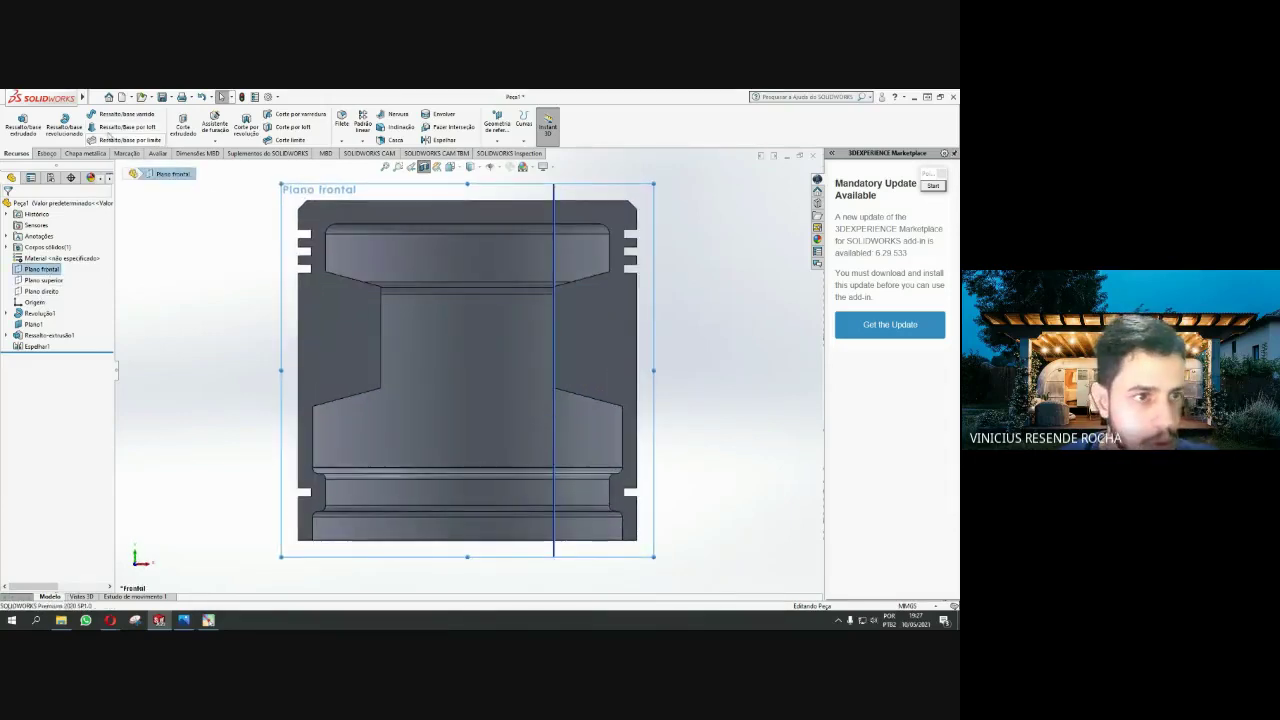
Start a sketch on Plano frontal and draw a vertical midpoint line on the bore's left inner edge
left_click(44, 153)
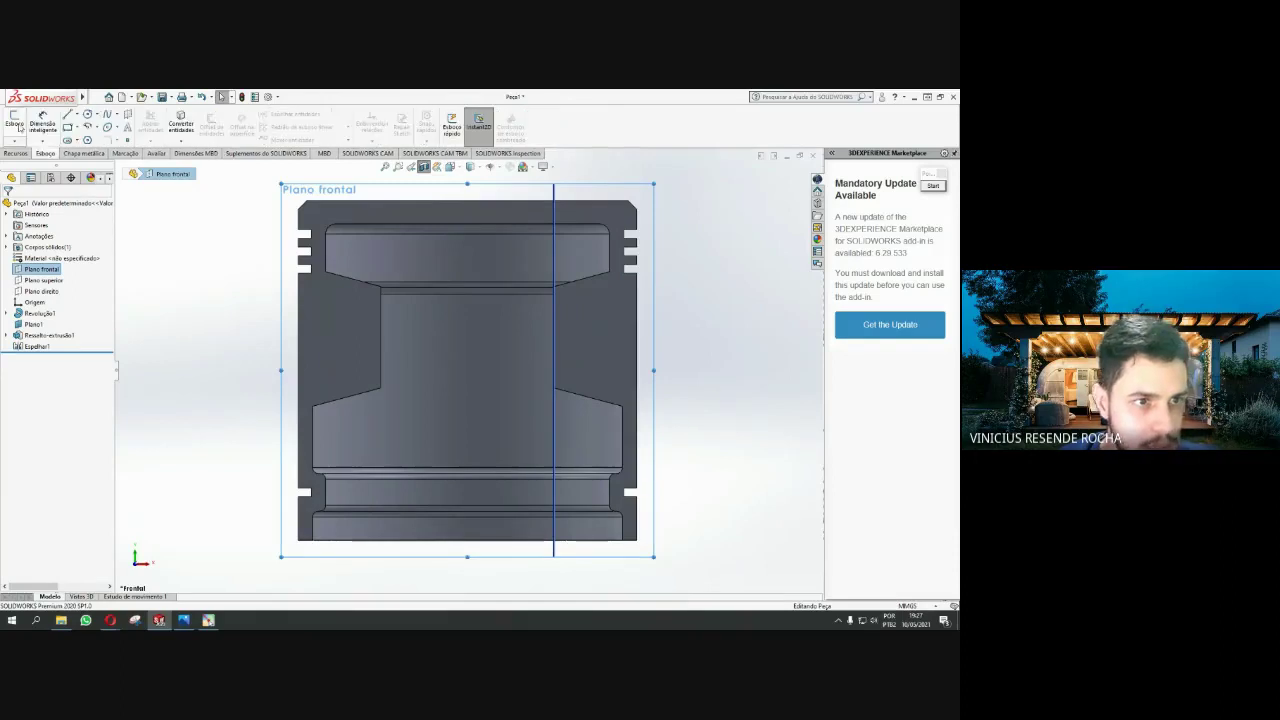
left_click(16, 124)
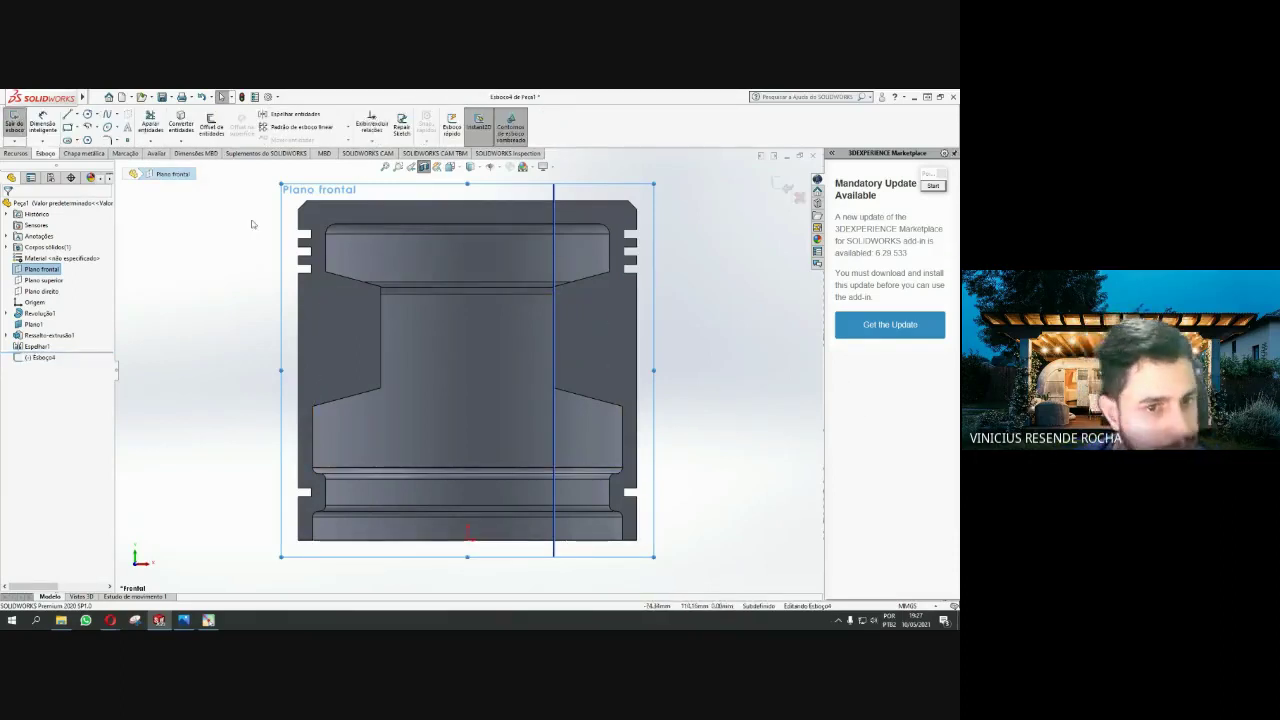
left_click(68, 115)
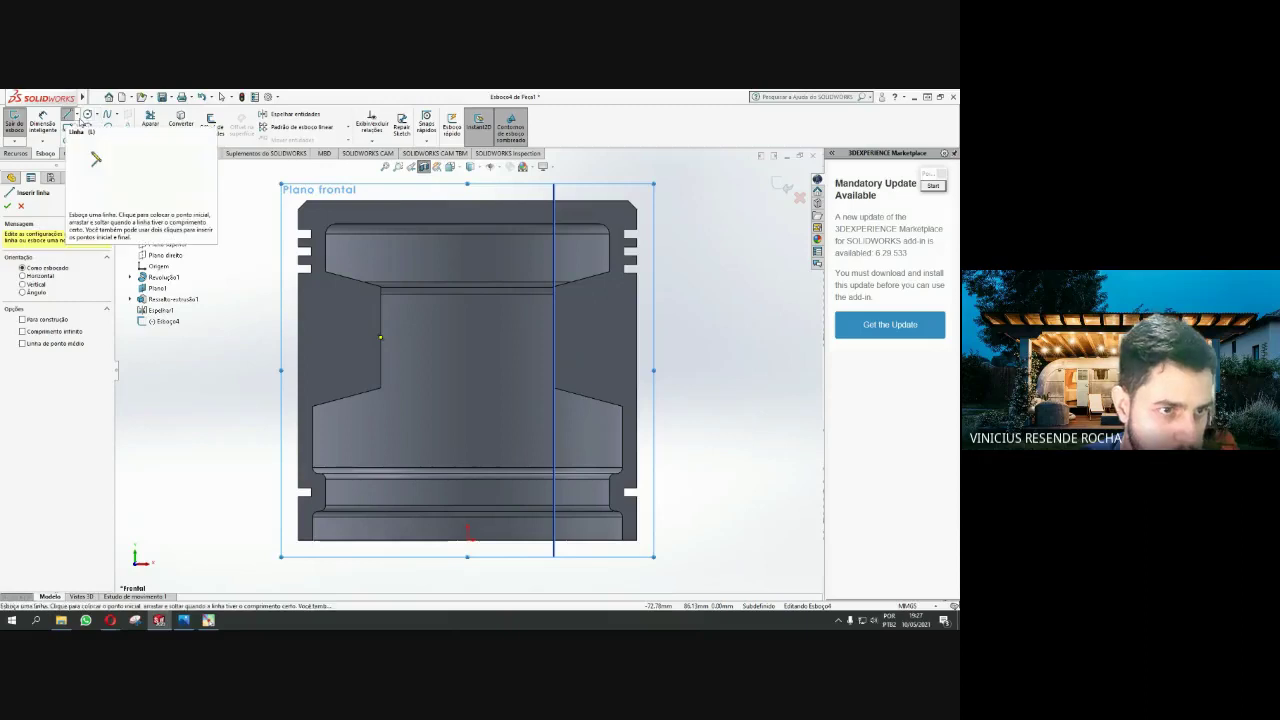
left_click(78, 116)
left_click(100, 152)
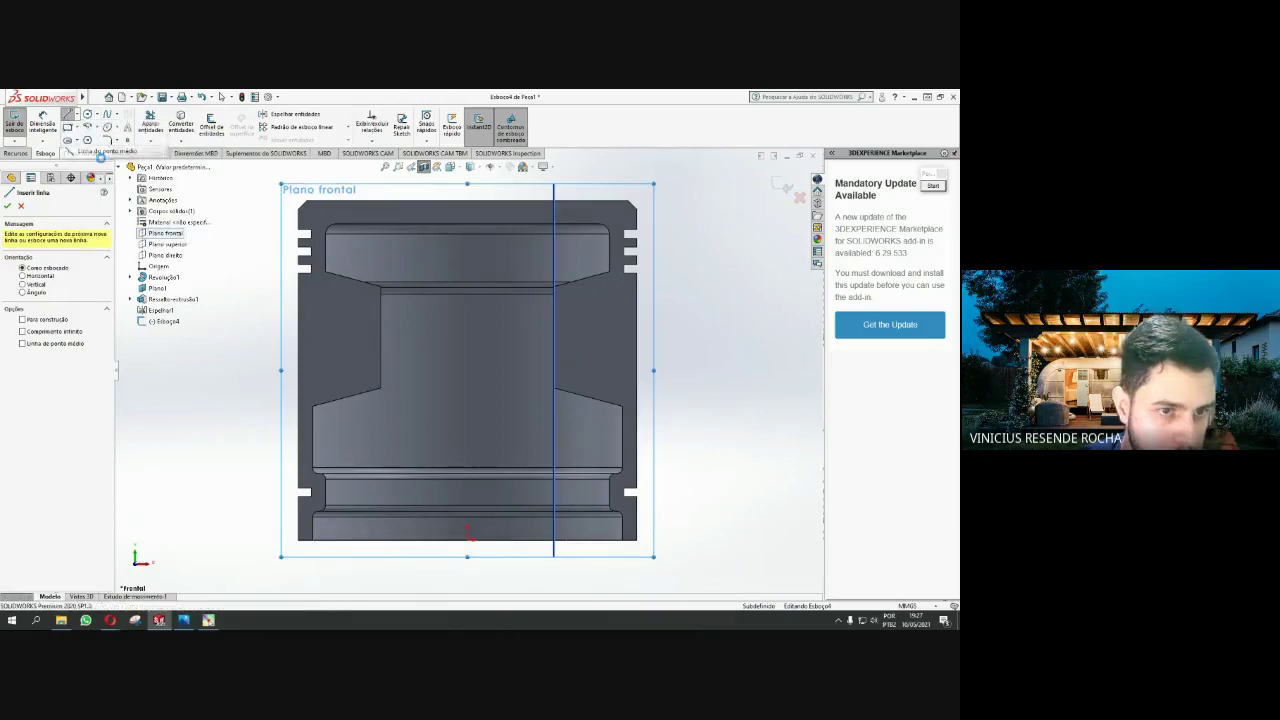
left_click(381, 338)
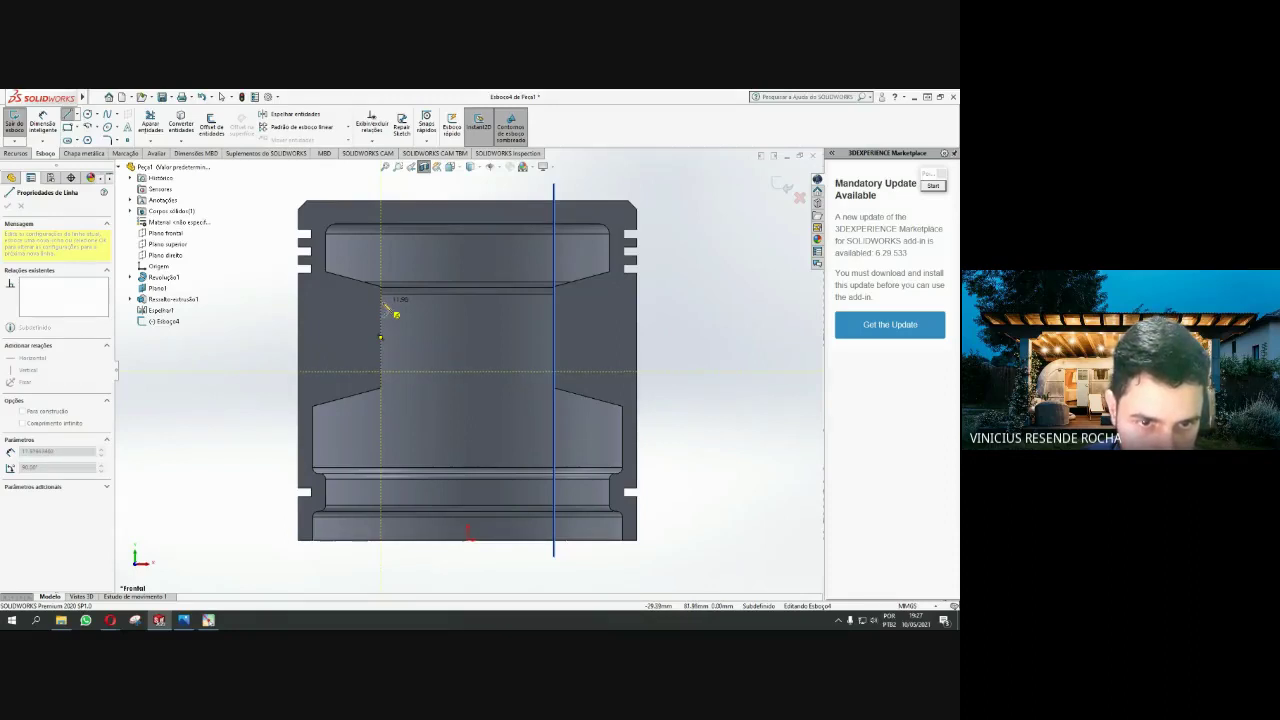
left_click(384, 301)
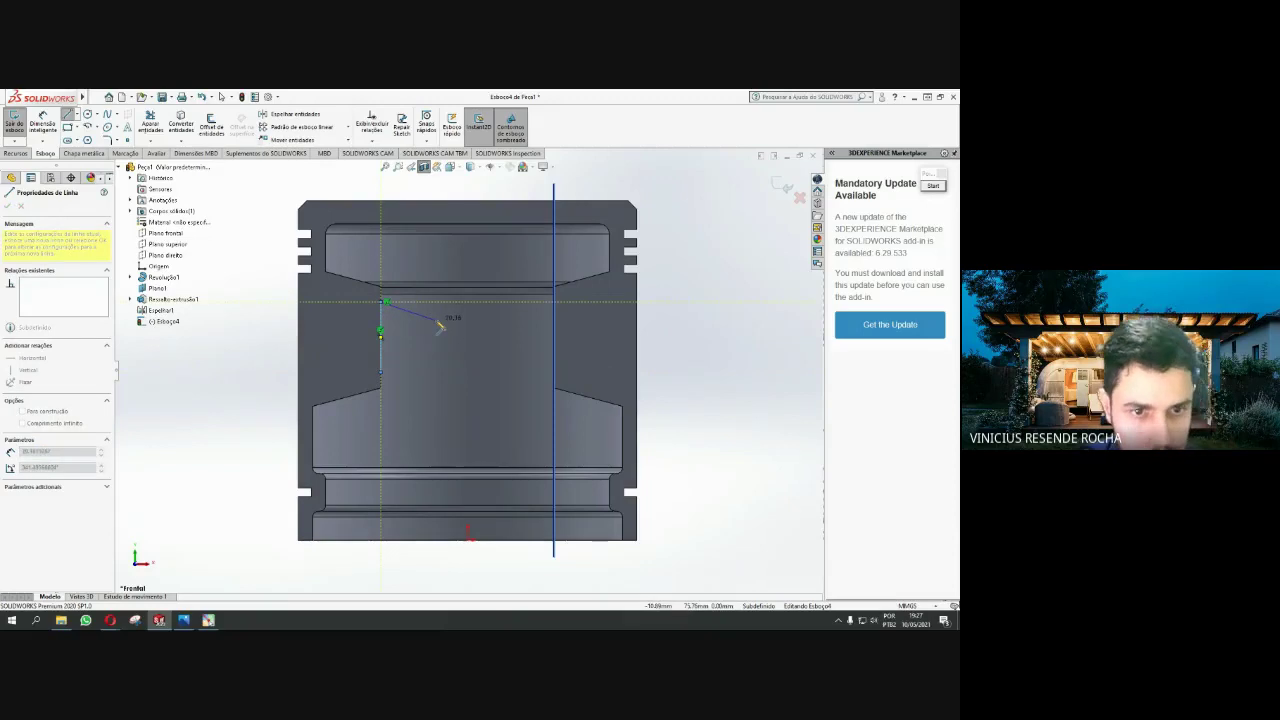
key("Escape")
Set the vertical line's length to 24 mm
scroll(414, 329, "up", 2)
scroll(380, 350, "up", 2)
scroll(386, 364, "up", 3)
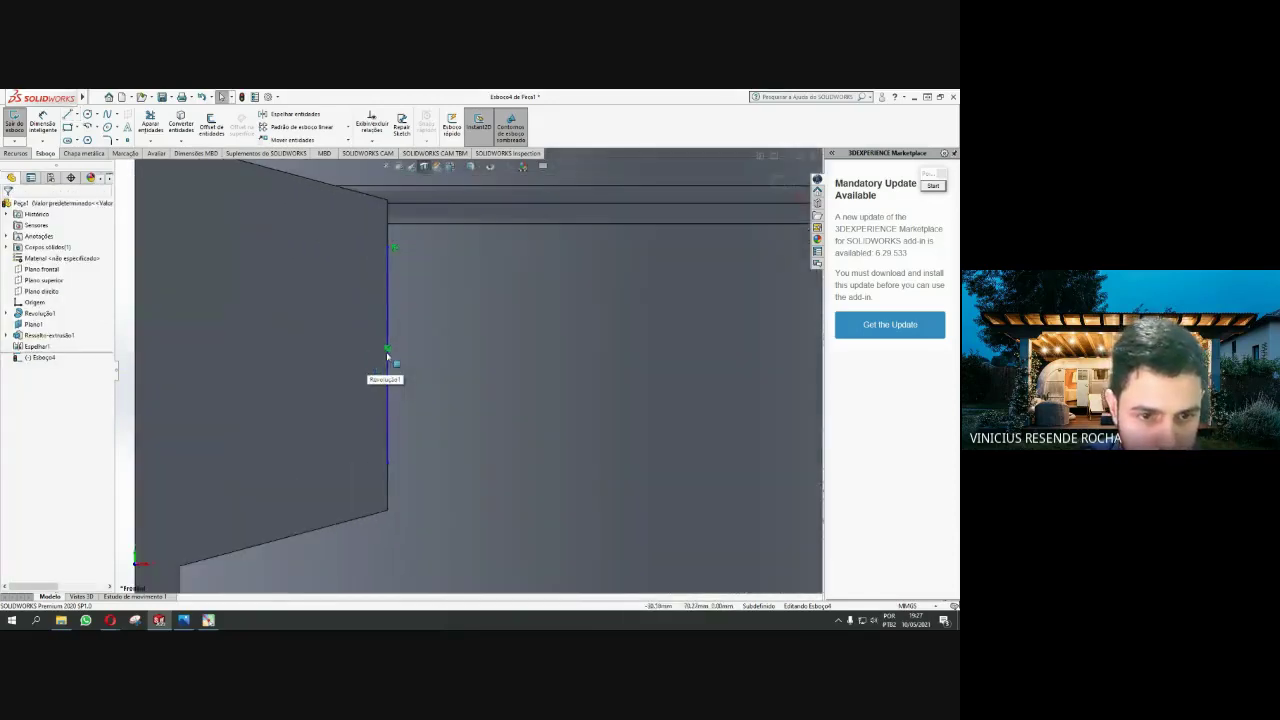
left_click(389, 357)
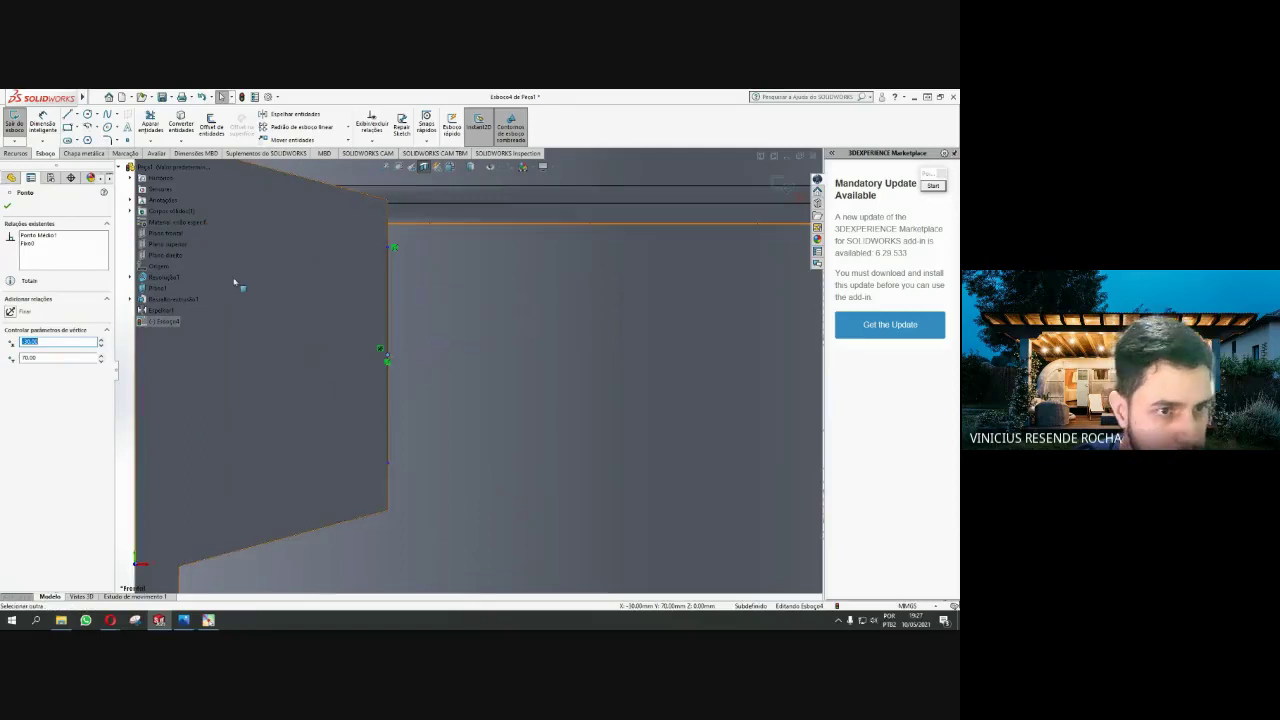
left_click(388, 300)
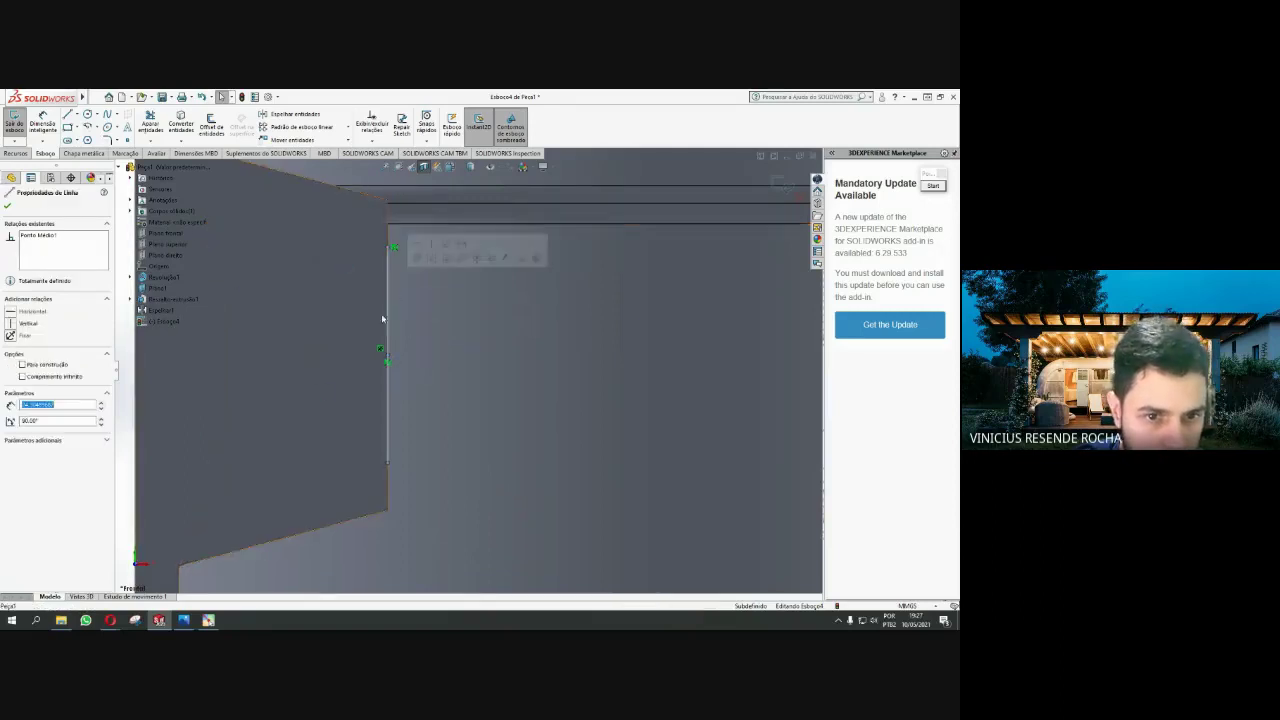
type("24.00")
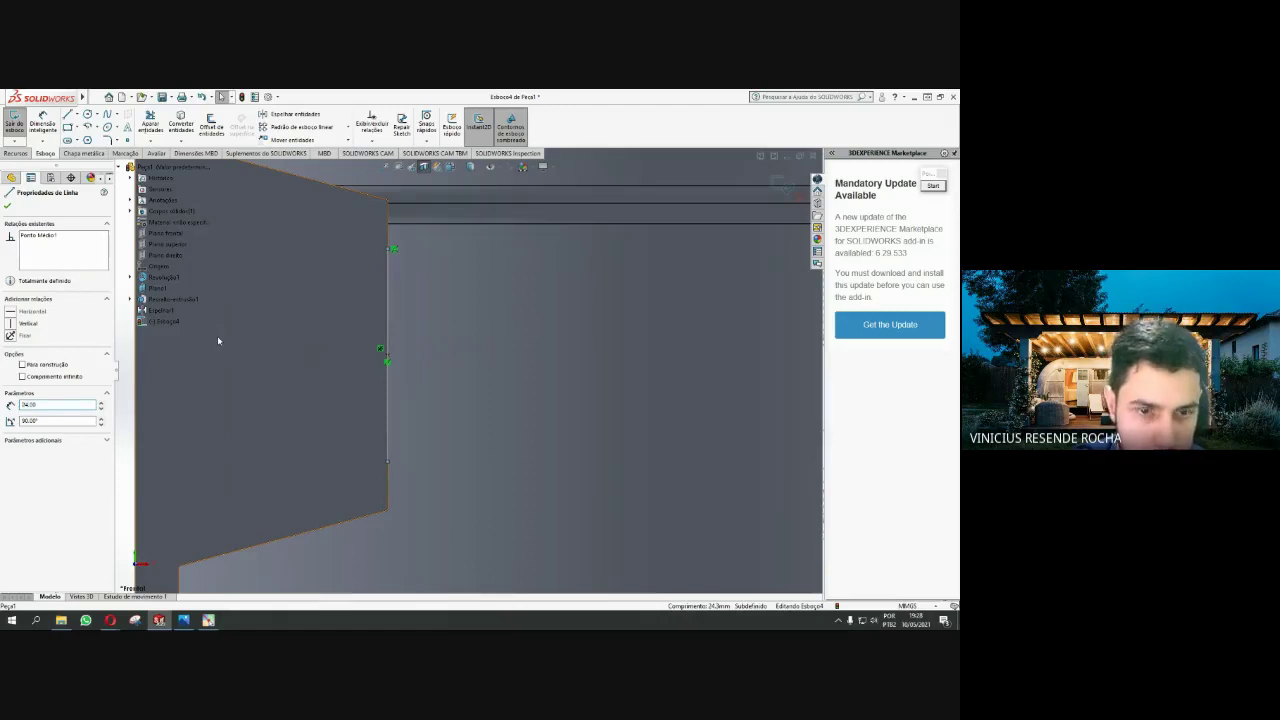
scroll(330, 370, "up", 3)
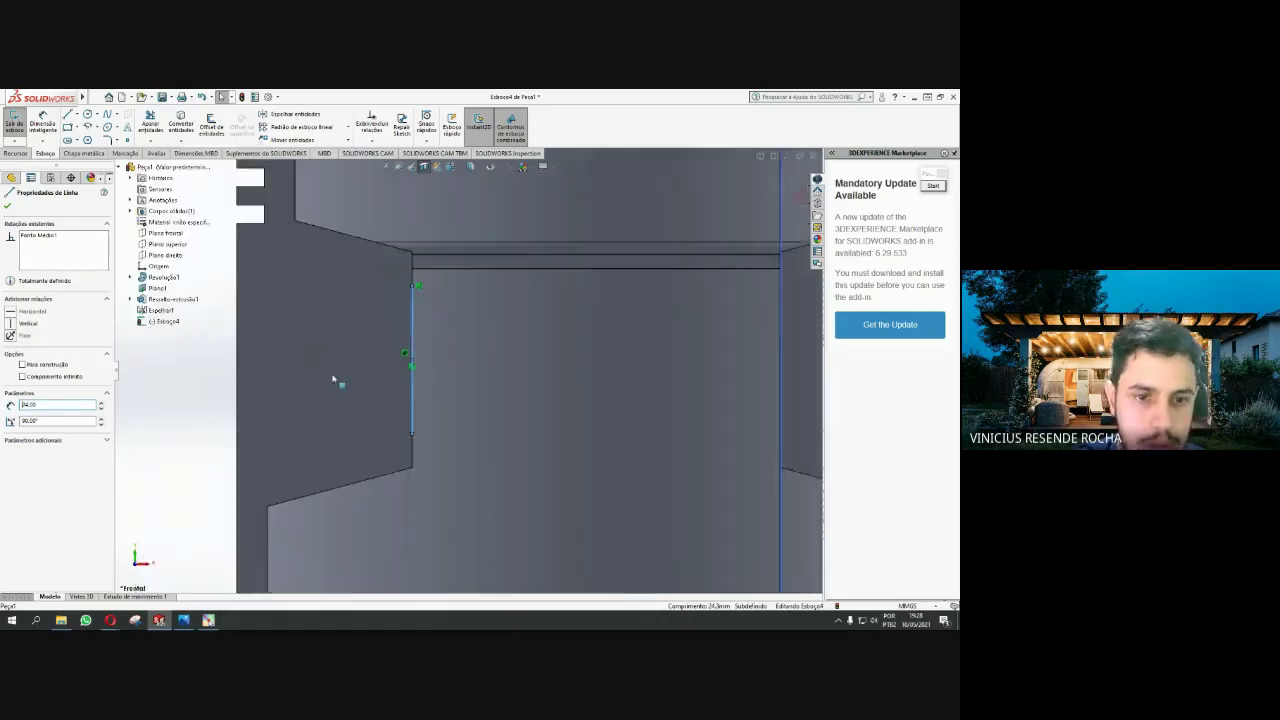
scroll(357, 342, "up", 1)
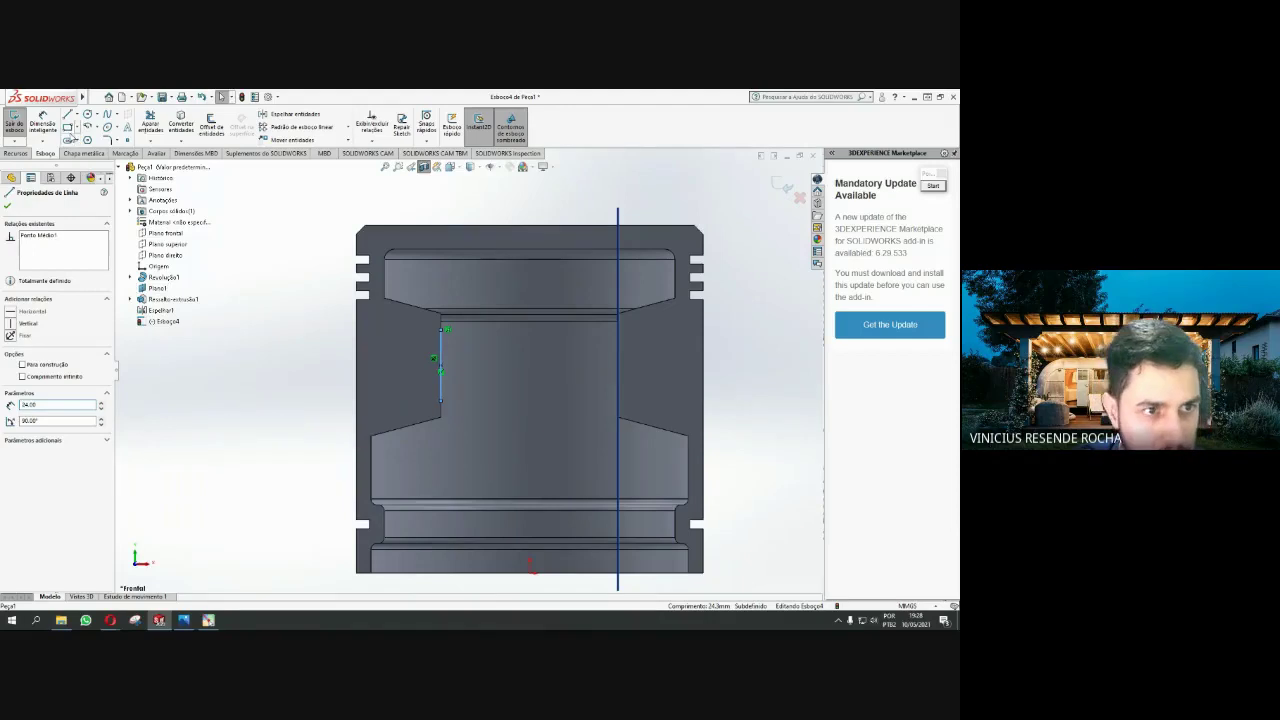
Draw connected horizontal and vertical lines outlining a rectangle across the piston's left wall
left_click(68, 115)
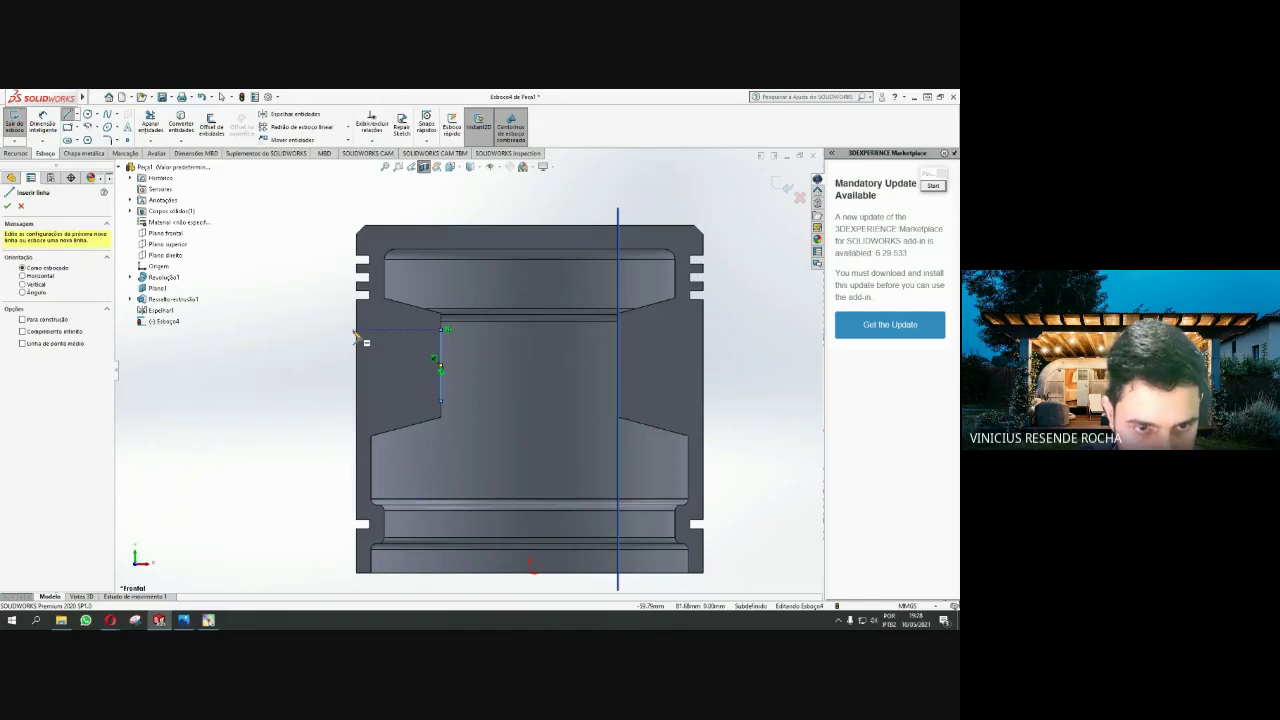
left_click(352, 331)
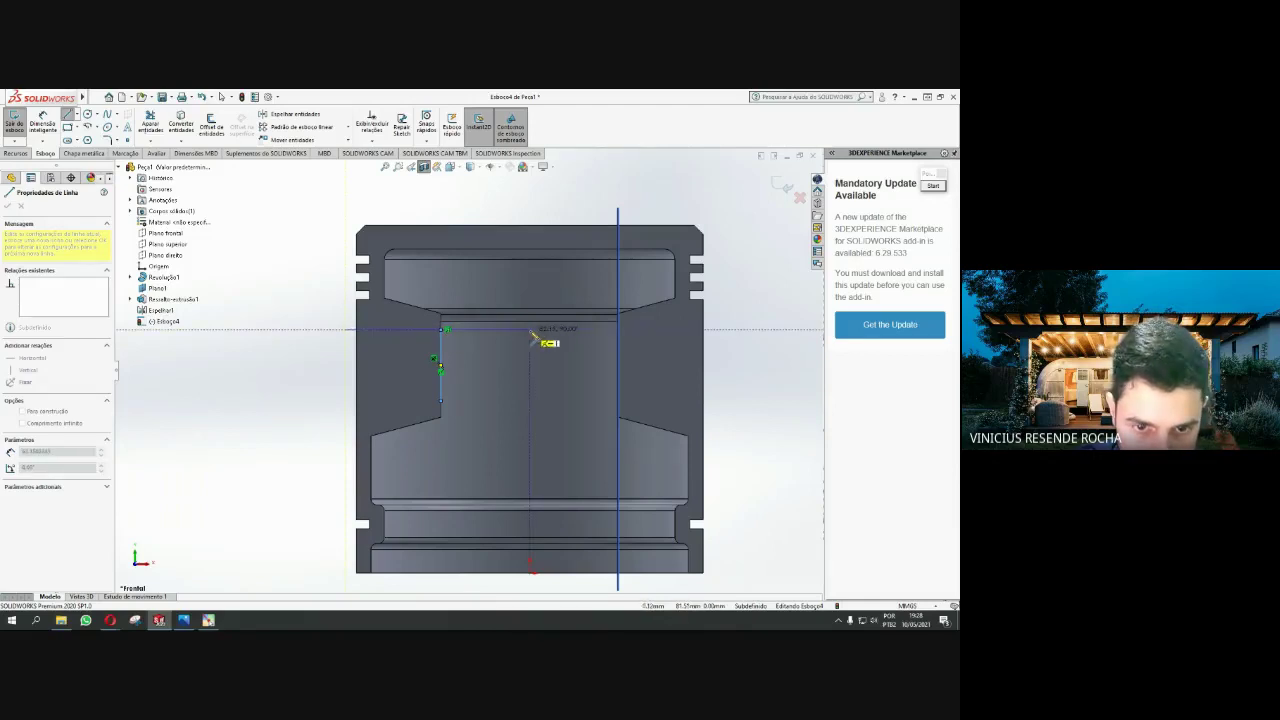
left_click(531, 330)
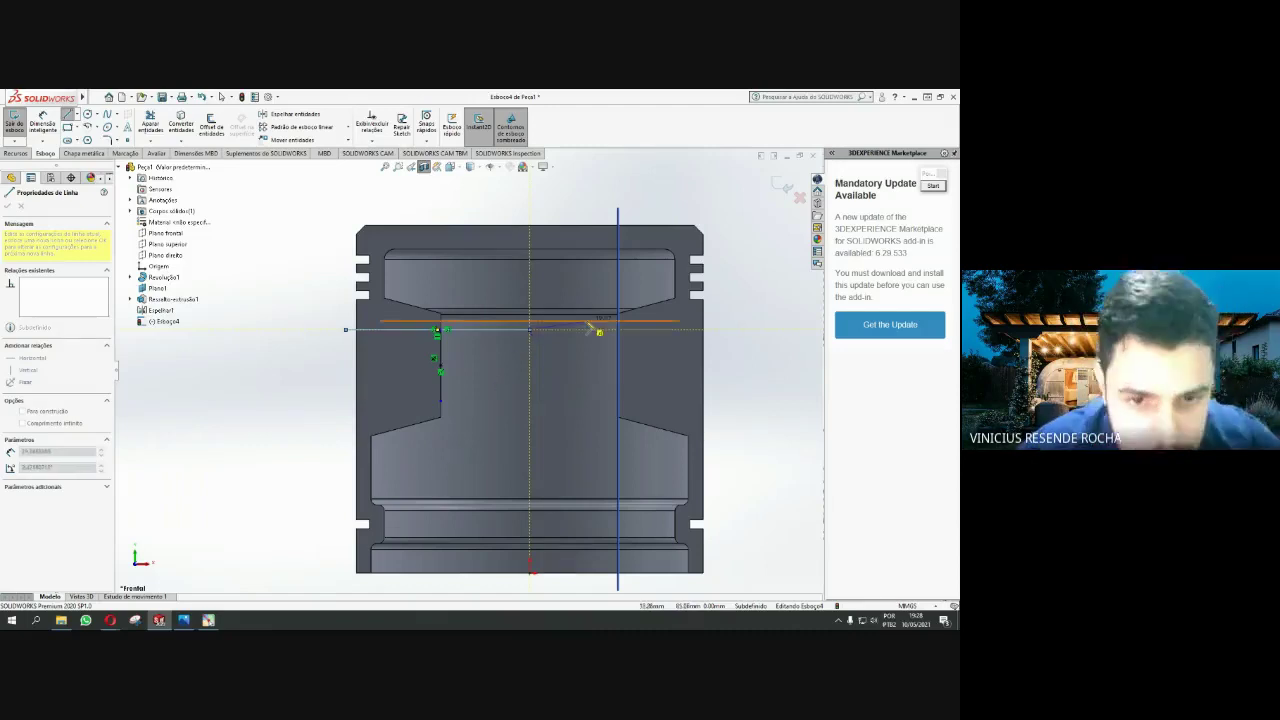
left_click(531, 330)
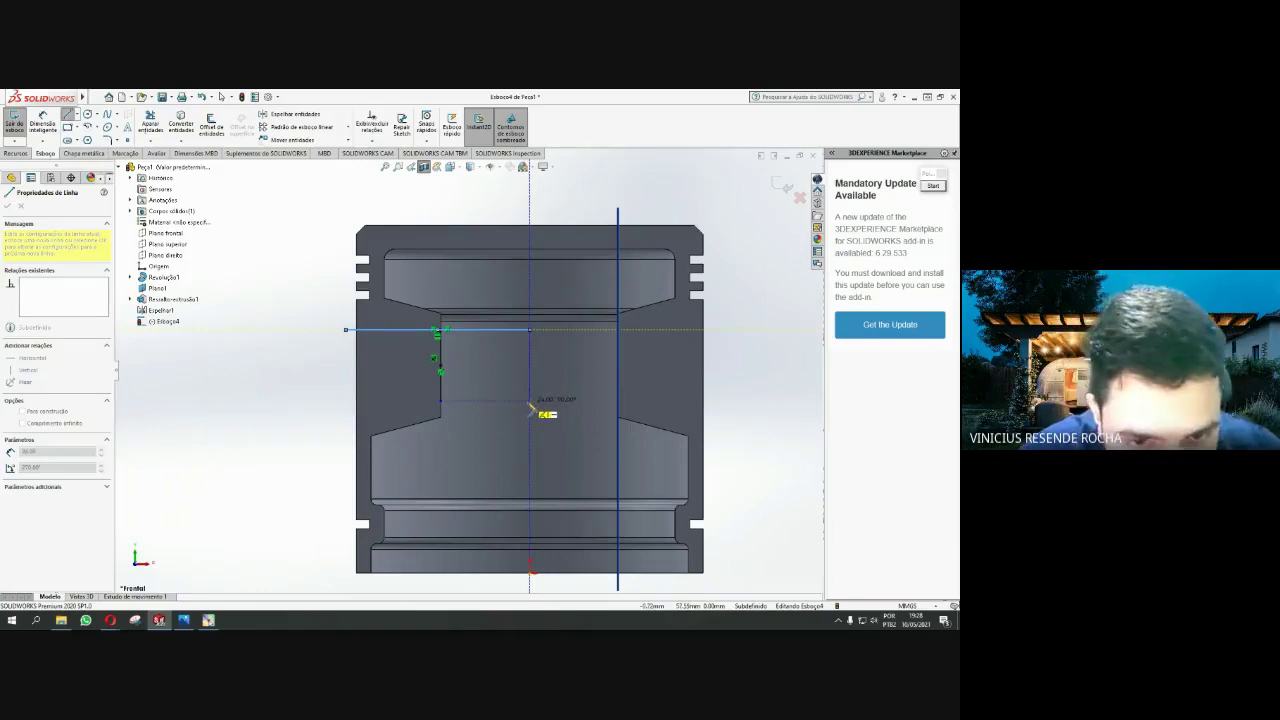
left_click(530, 401)
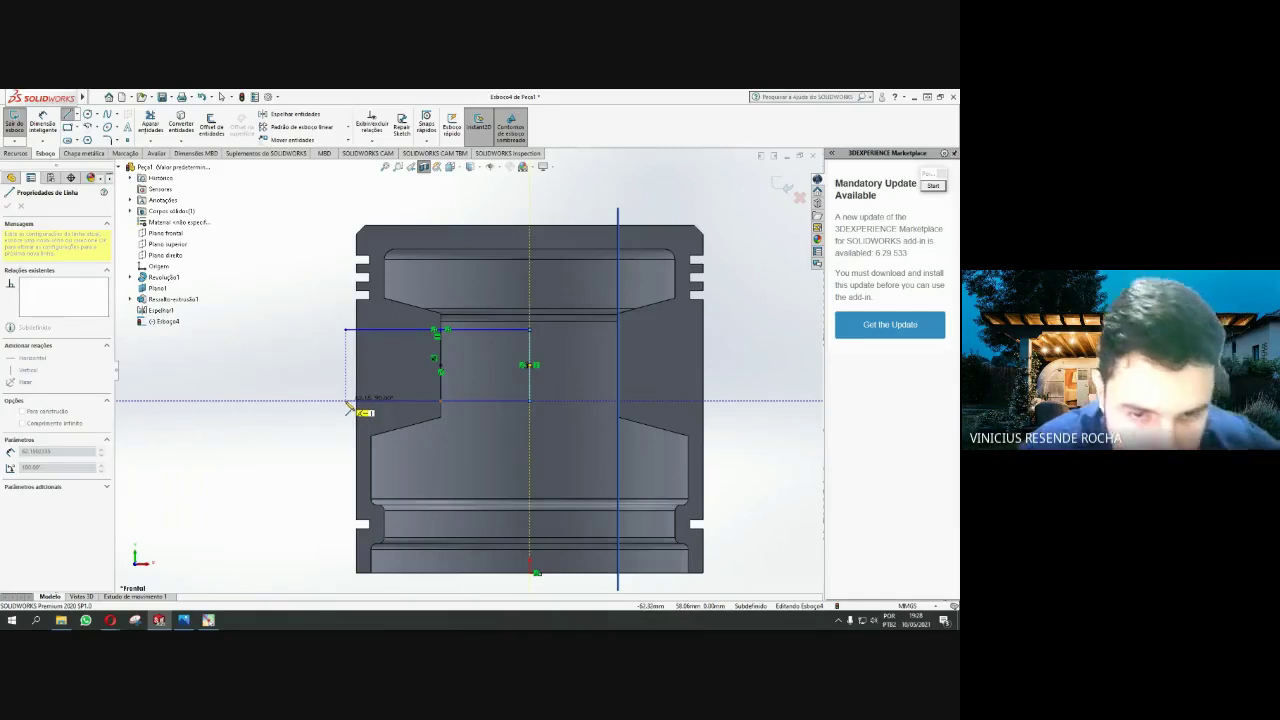
key("Escape")
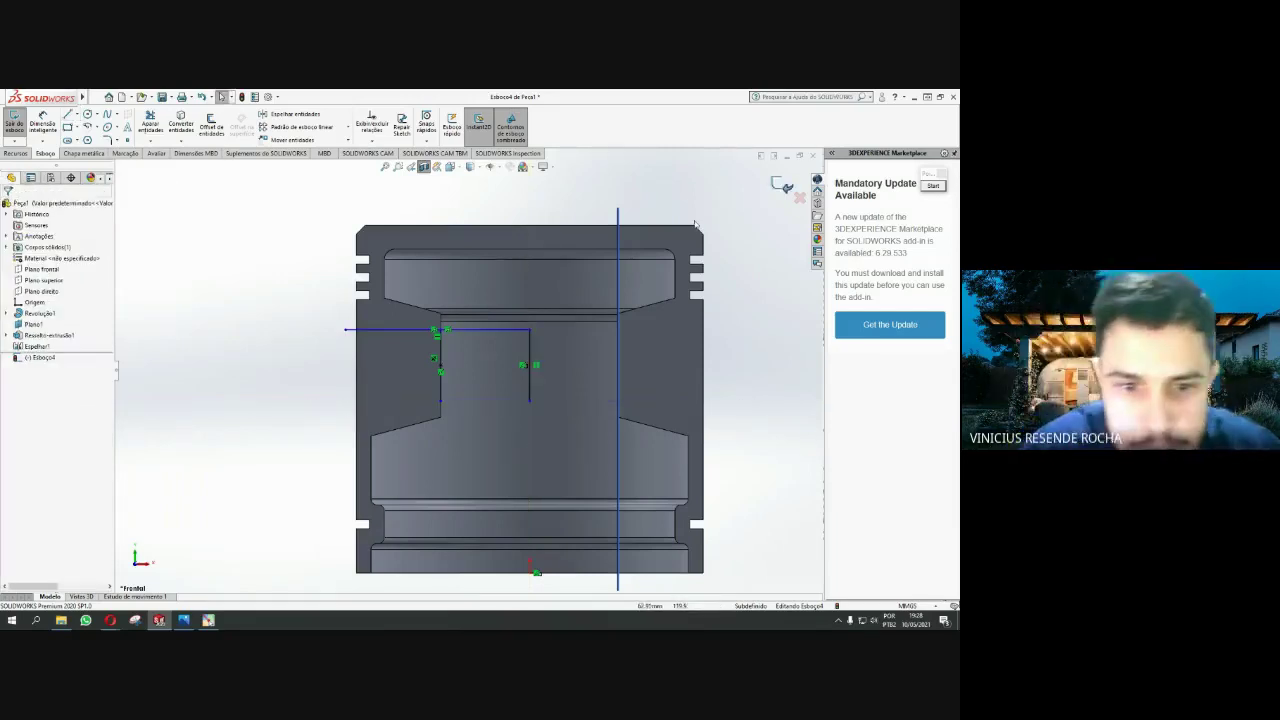
key("l")
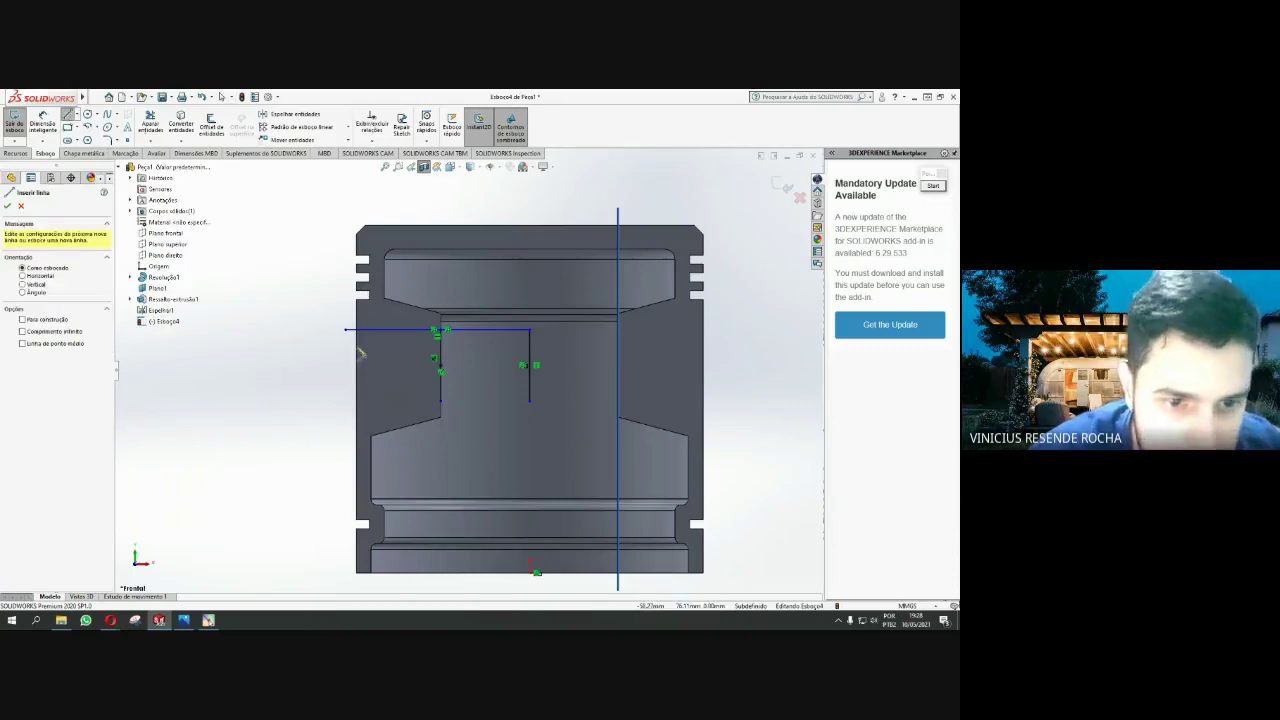
left_click(345, 330)
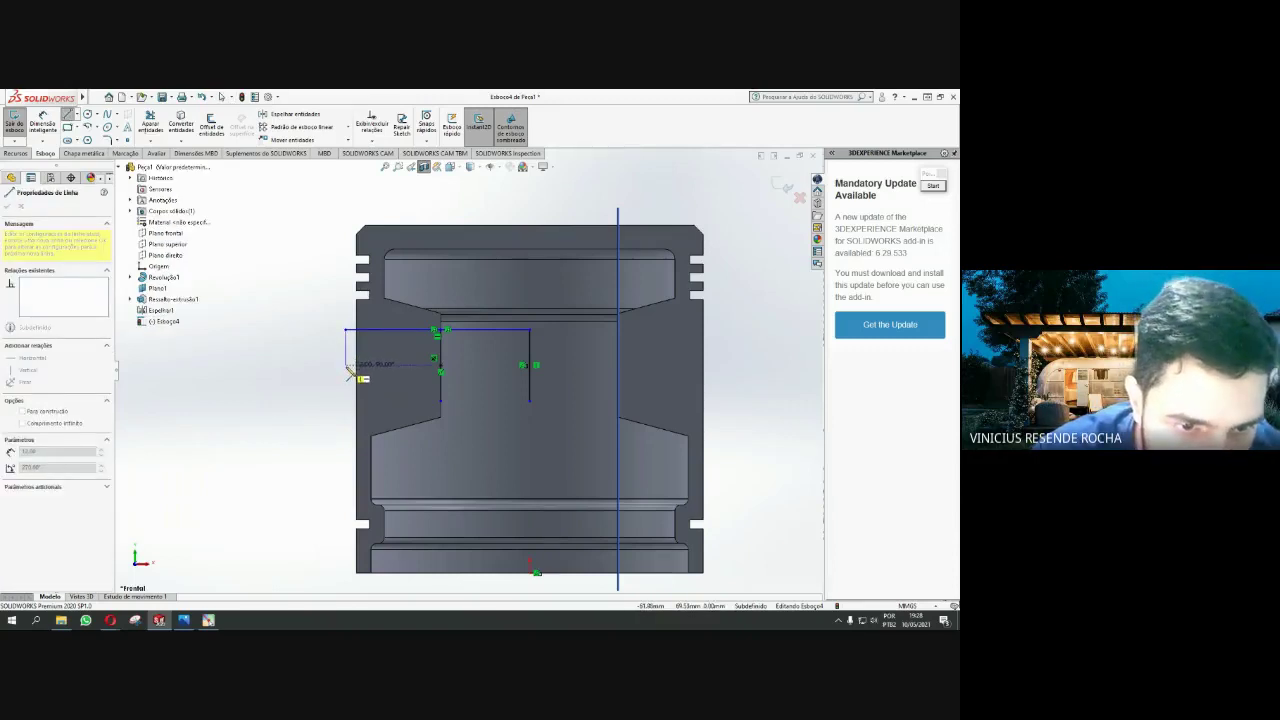
left_click(346, 364)
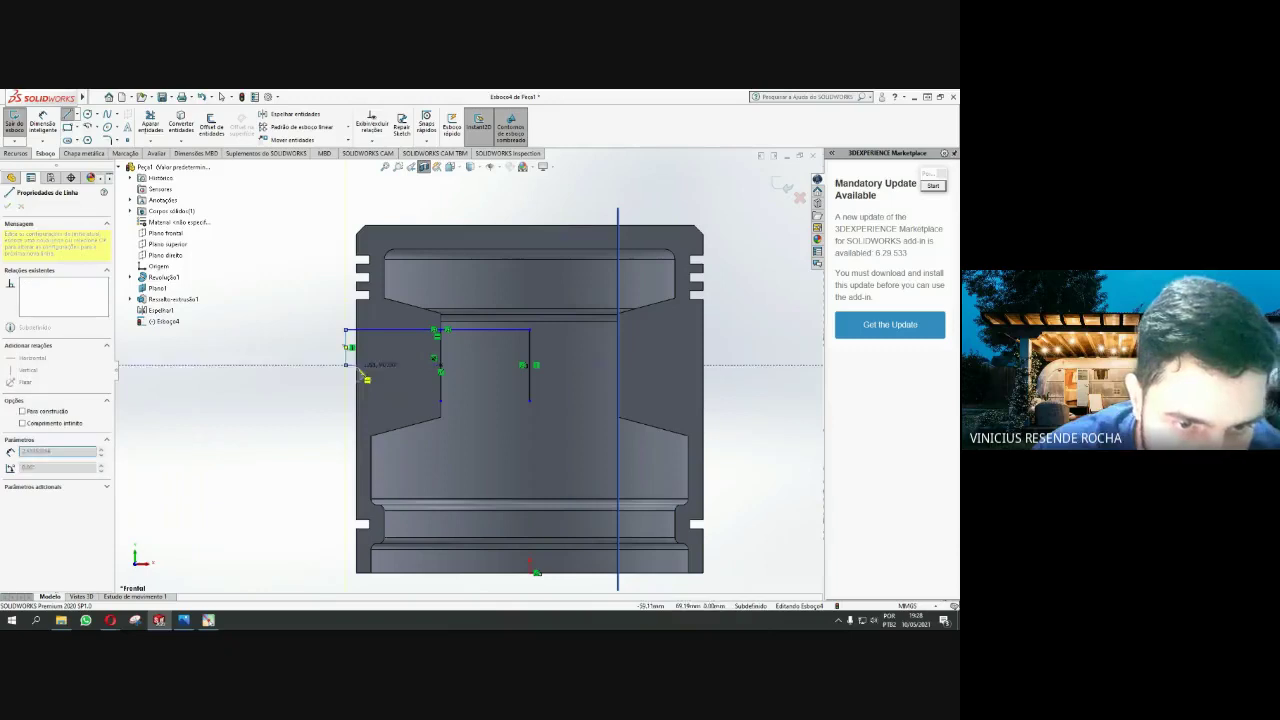
left_click(530, 364)
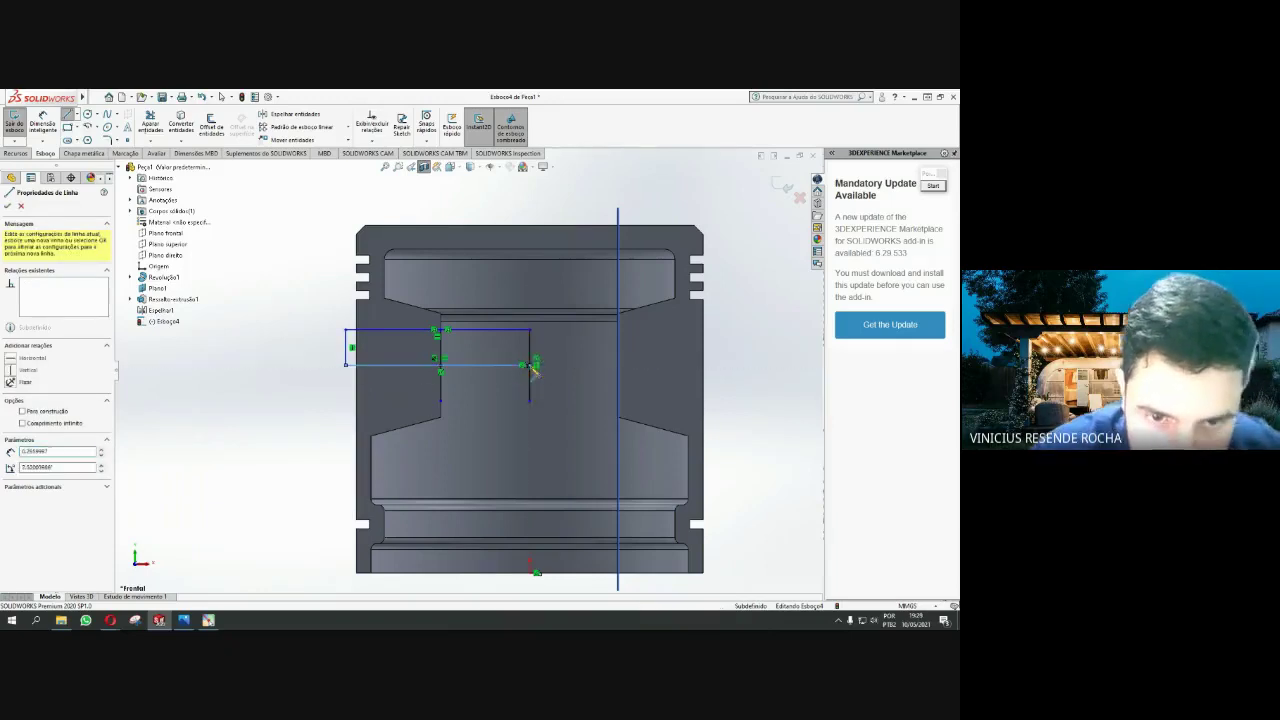
key("Escape")
Delete the stray vertical line inside the rectangle
scroll(471, 374, "down", 1)
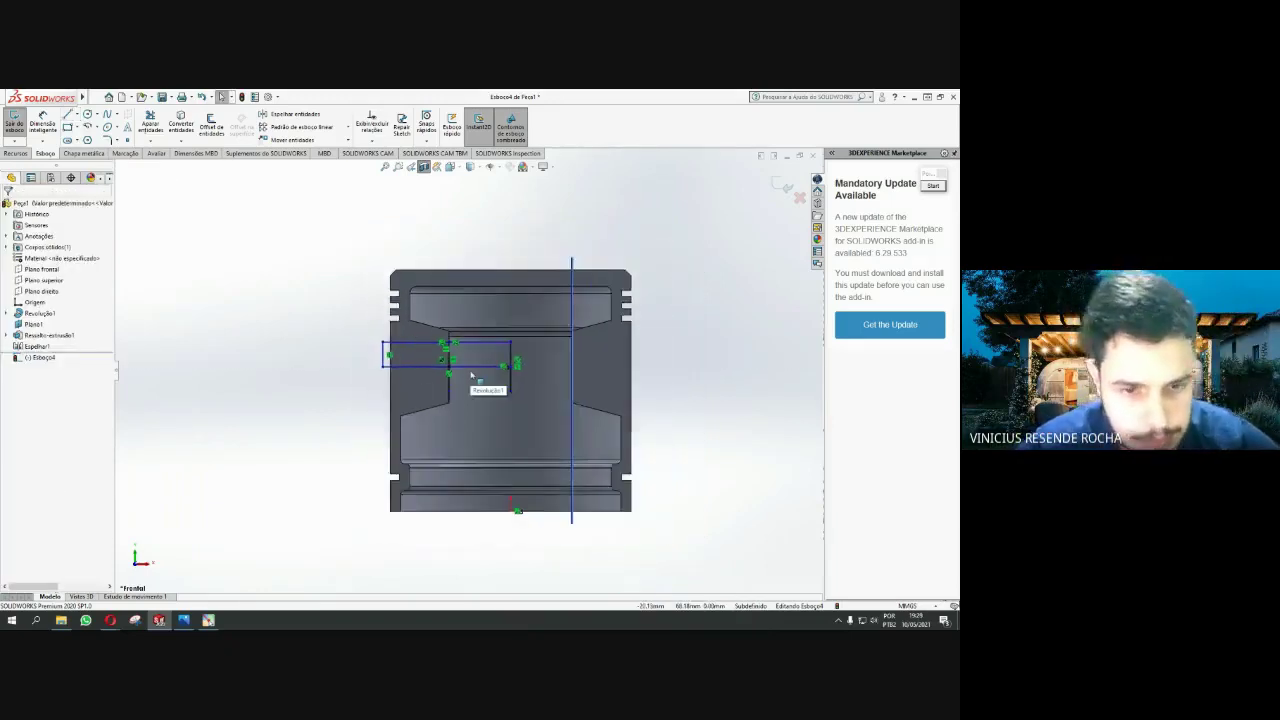
scroll(470, 374, "down", 1)
scroll(466, 375, "down", 1)
scroll(461, 376, "down", 1)
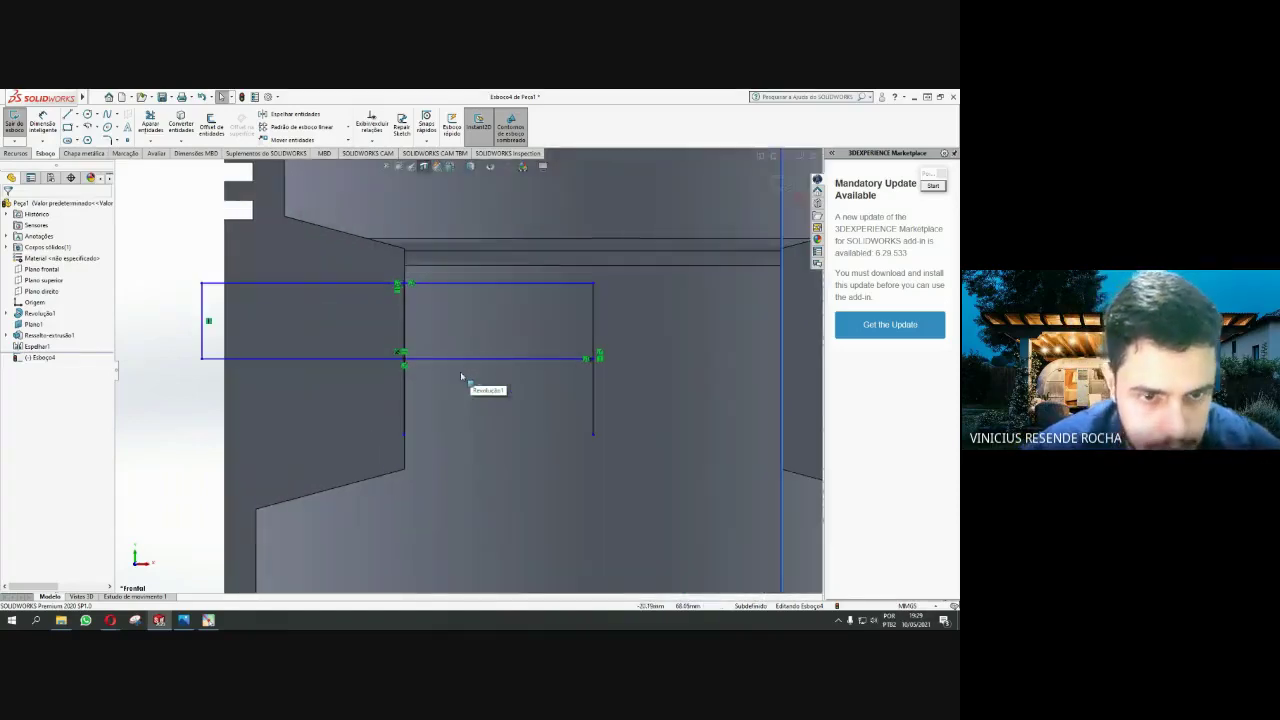
left_click(404, 405)
key("Delete")
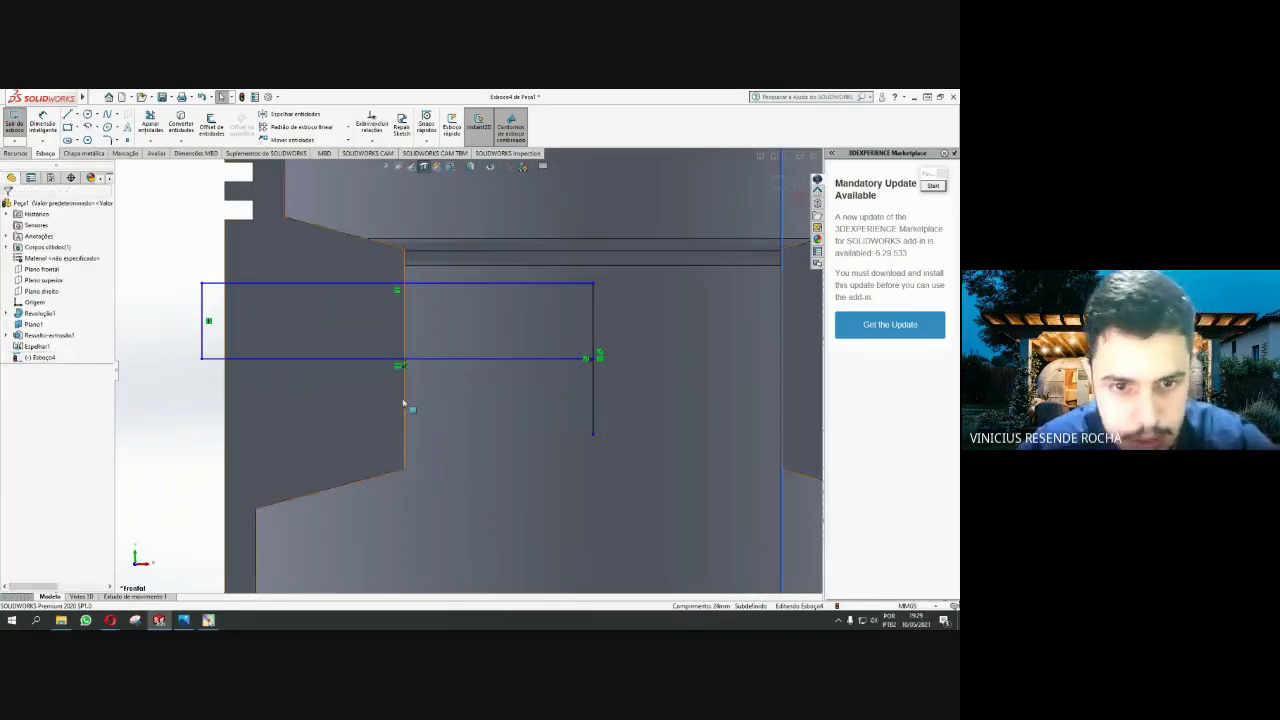
Trim the unwanted segment, accepting the relation warning, to close the rectangle
left_click(150, 121)
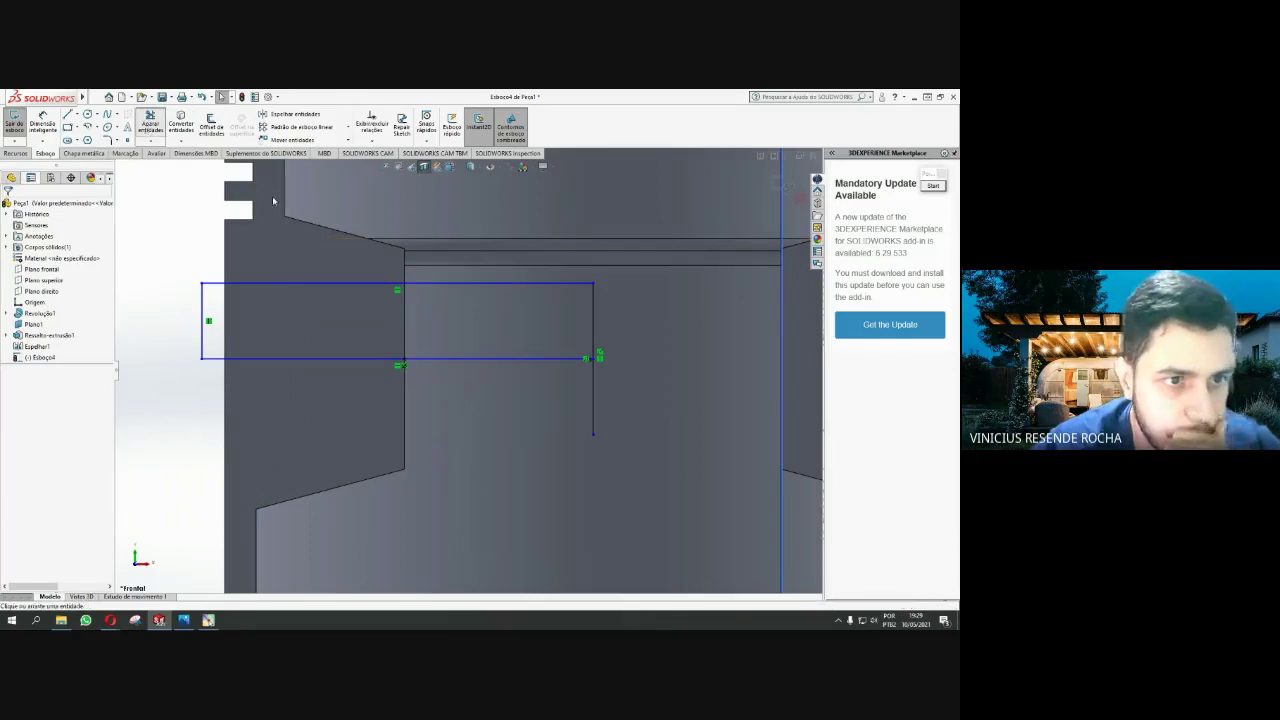
left_click(594, 401)
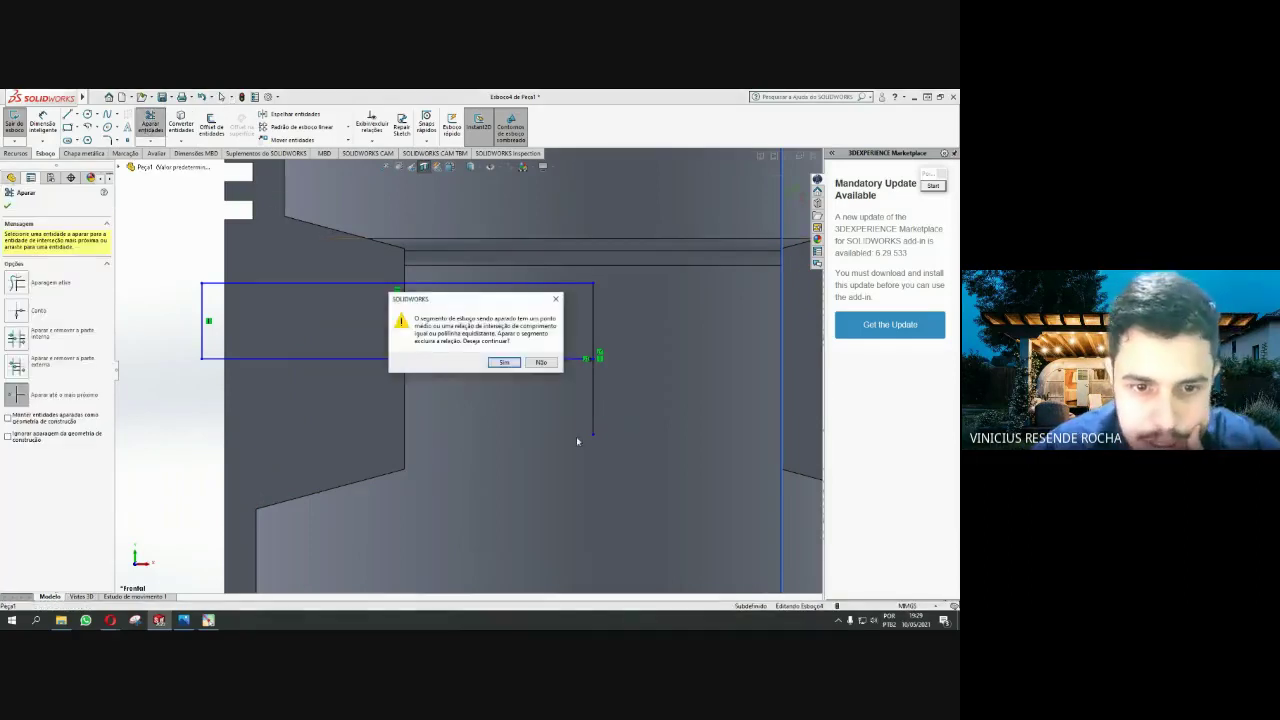
left_click(504, 362)
scroll(377, 366, "up", 1)
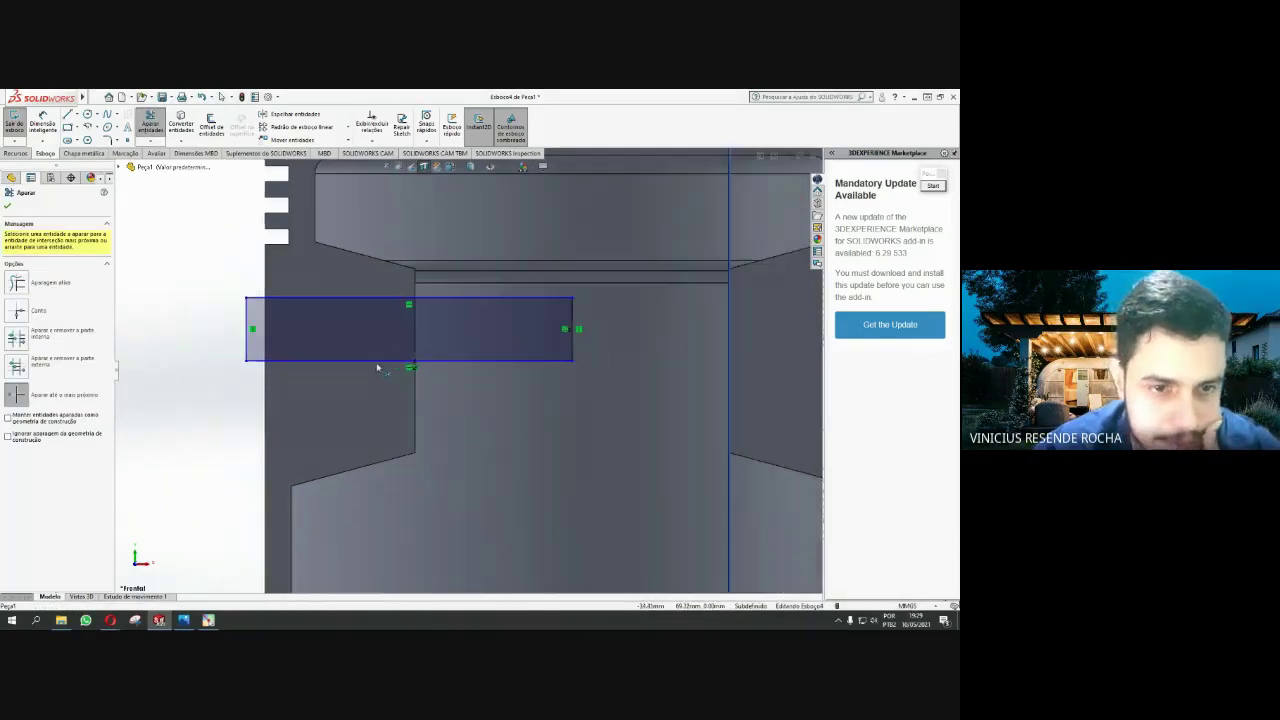
scroll(295, 330, "down", 2)
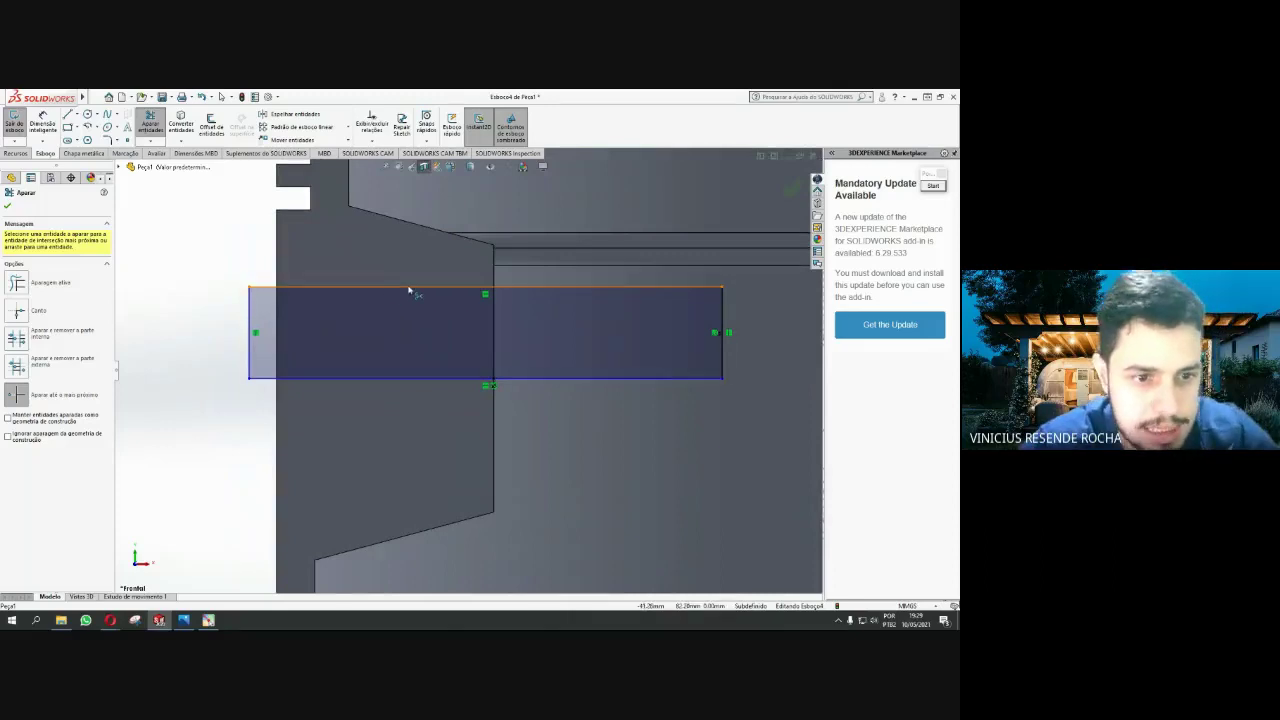
mouse_move(42, 97)
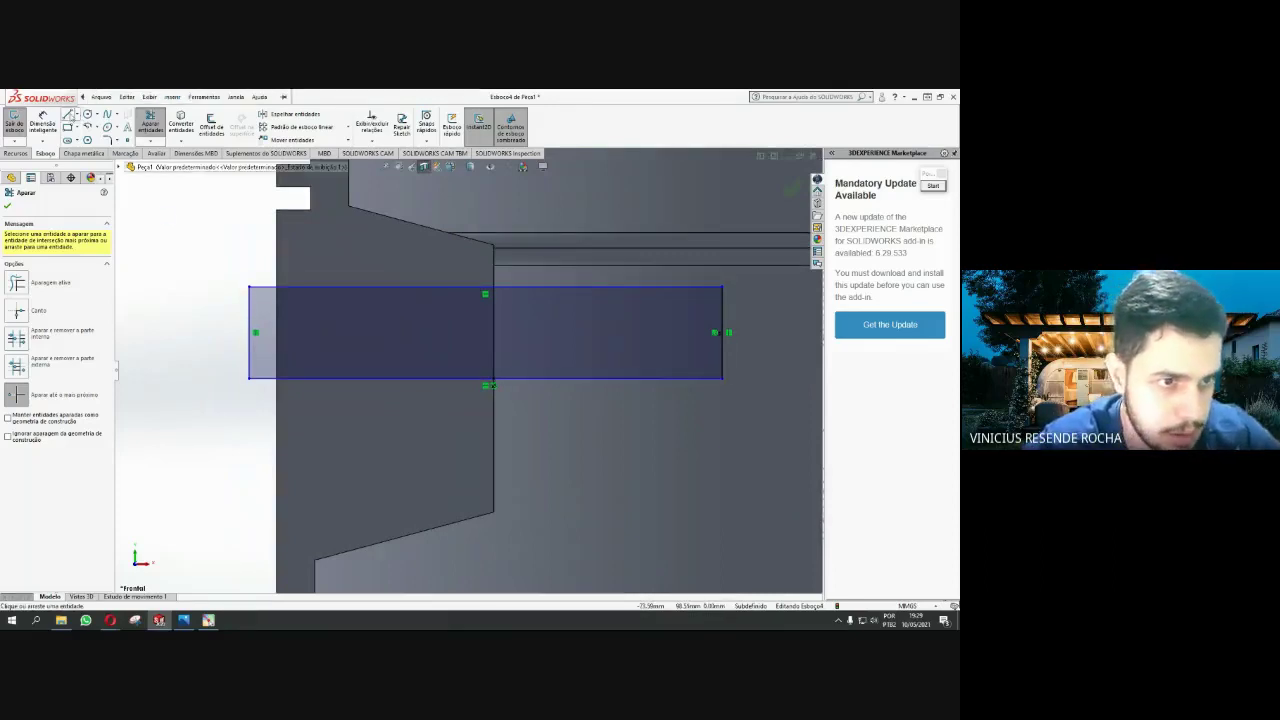
left_click(68, 114)
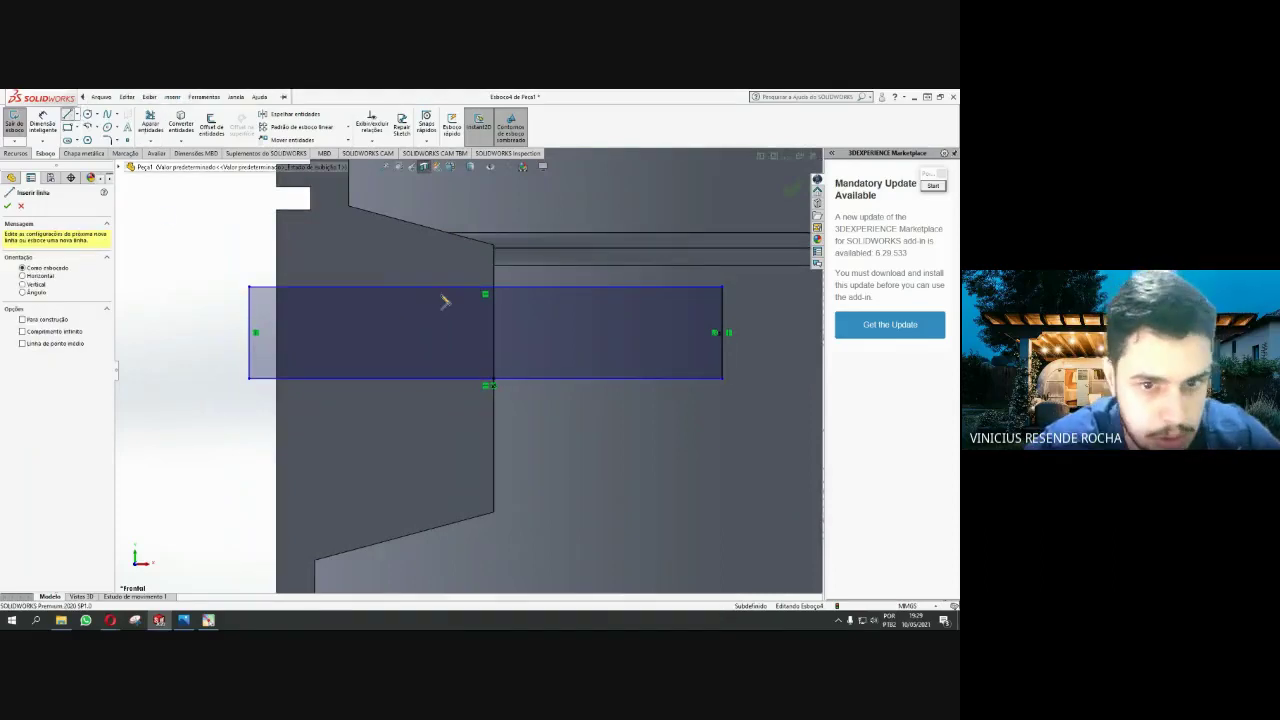
Draw a short top-edge segment set to 1 and a 2 mm vertical notch side
left_click(494, 288)
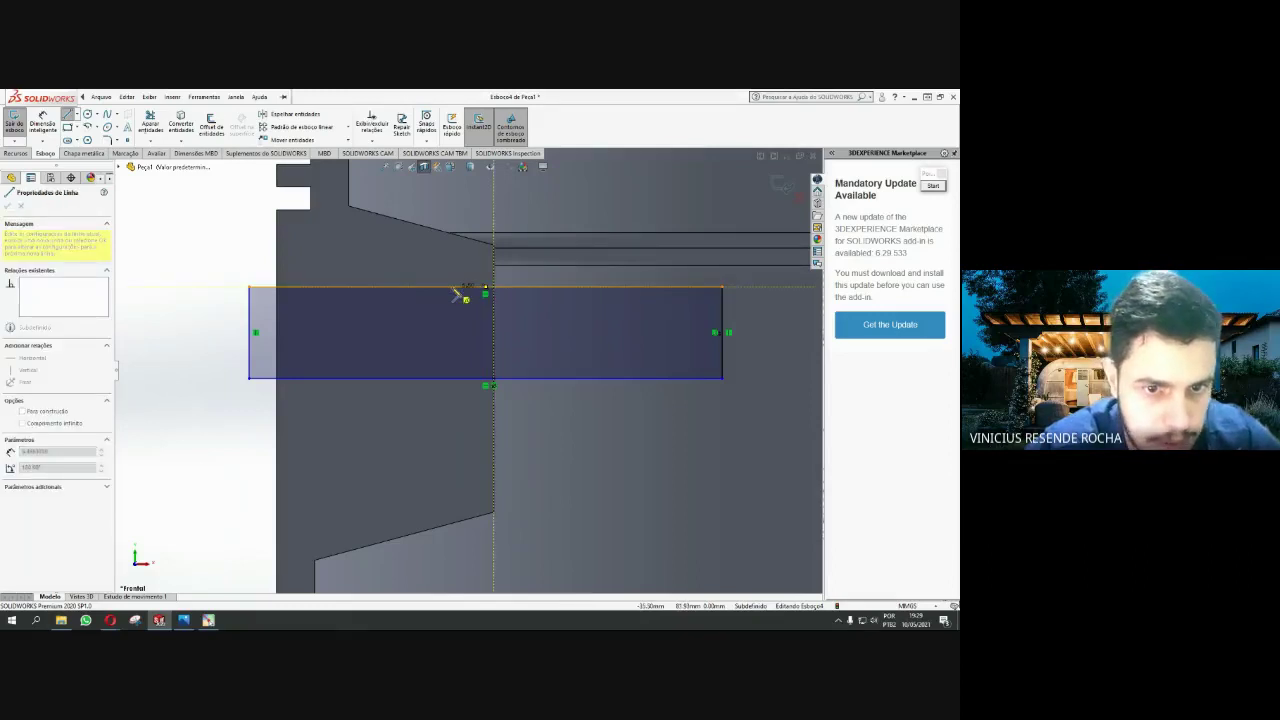
left_click(442, 292)
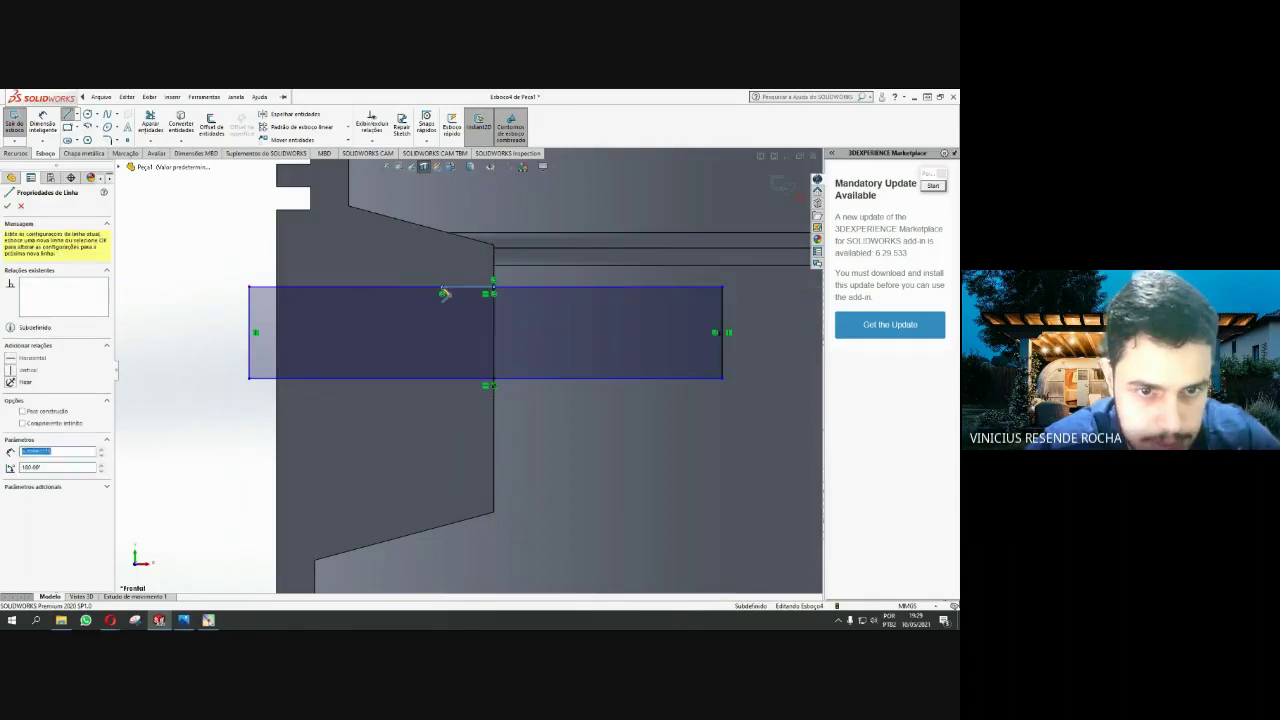
key("Escape")
left_click(455, 290)
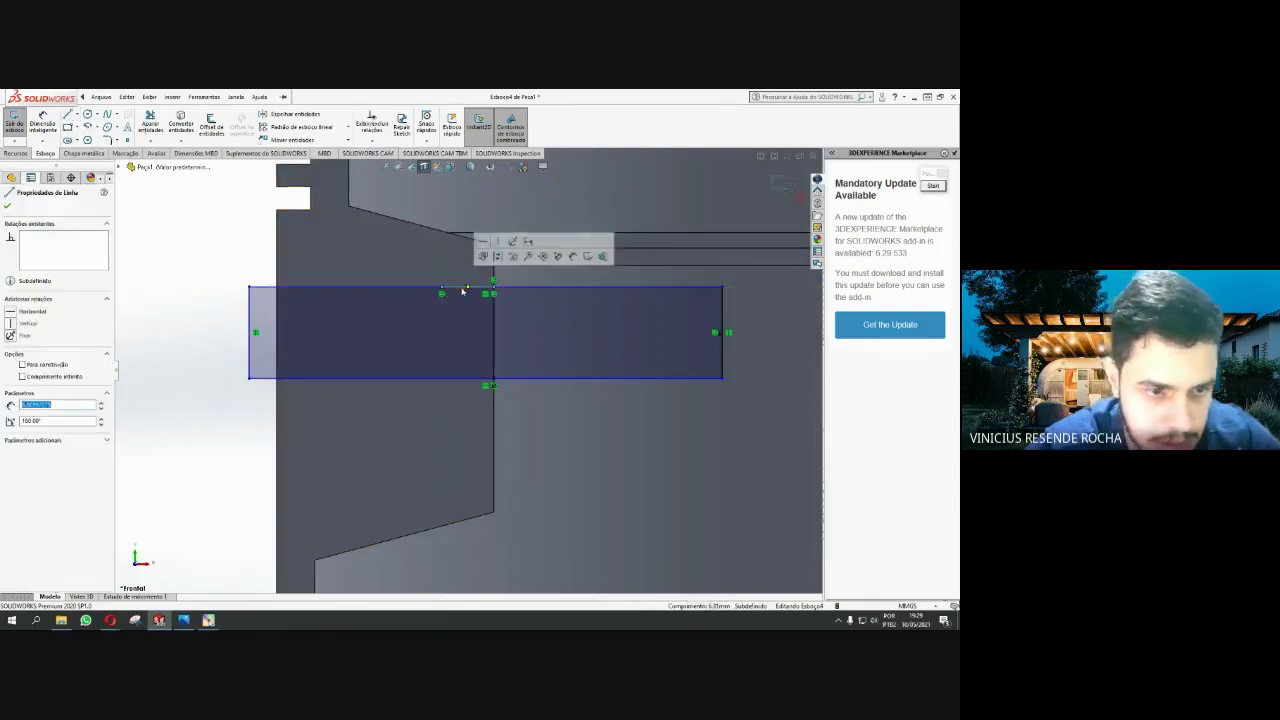
type("1")
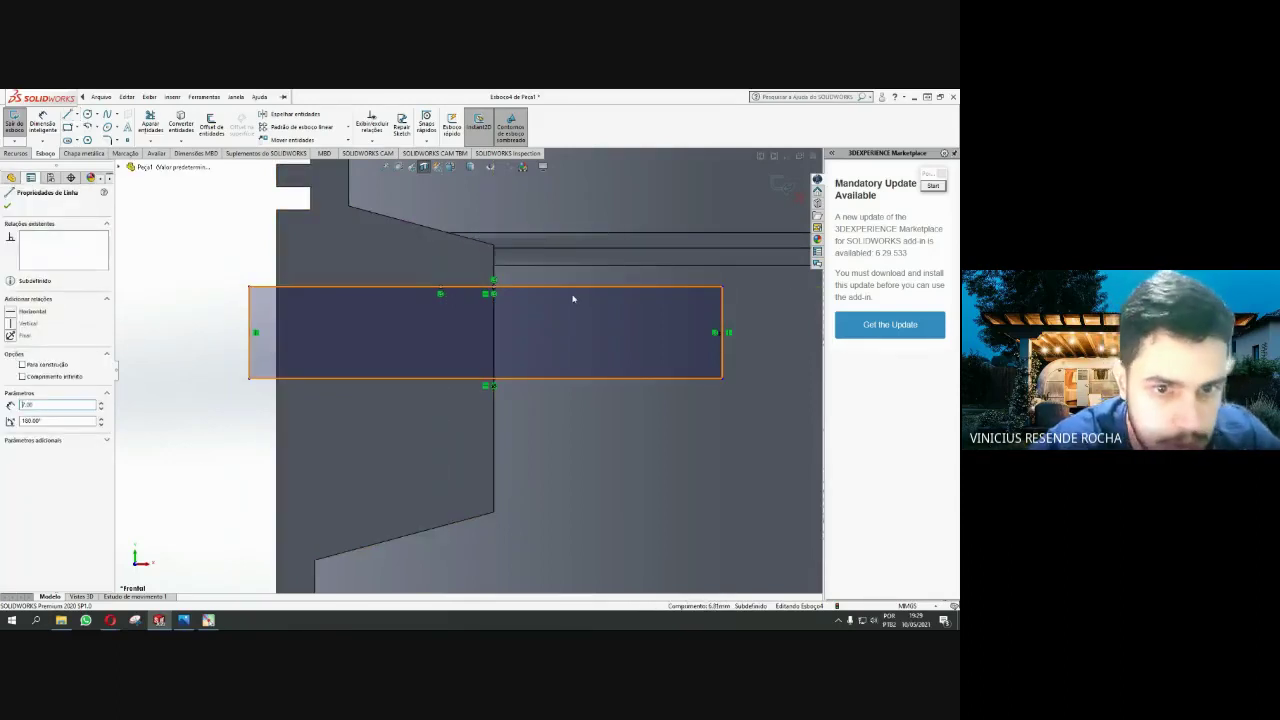
left_click(67, 114)
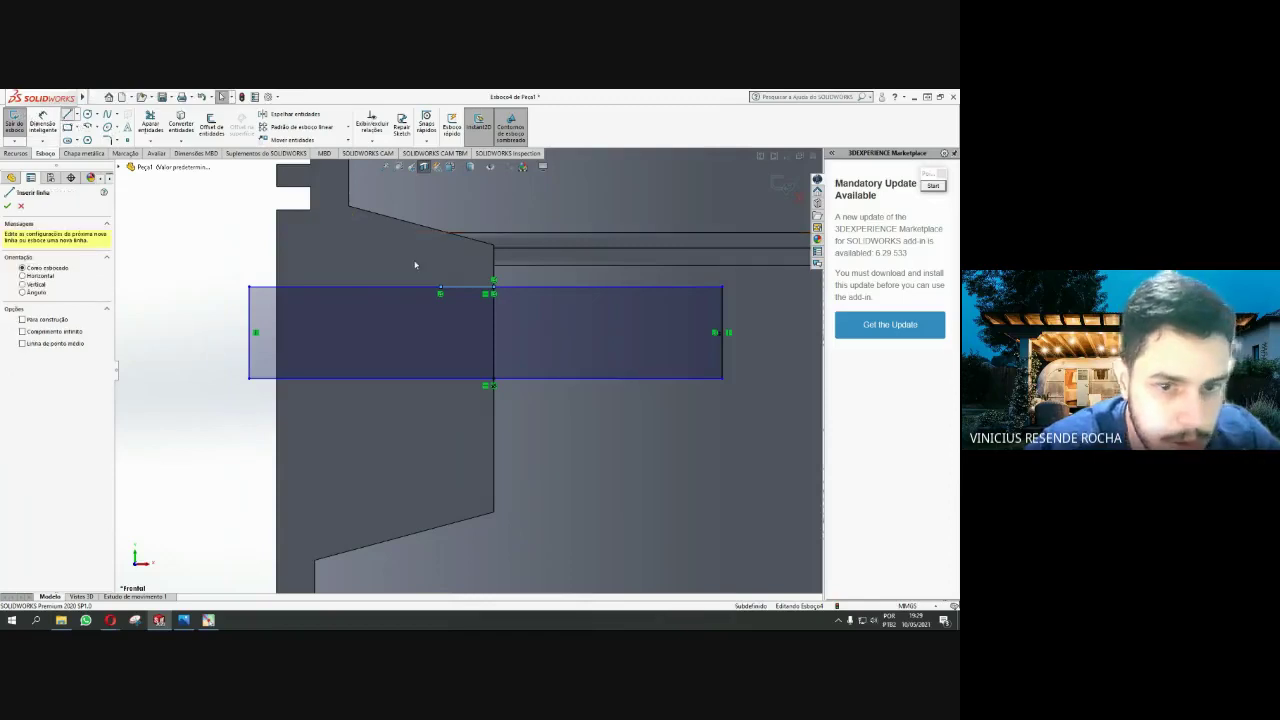
left_click(449, 289)
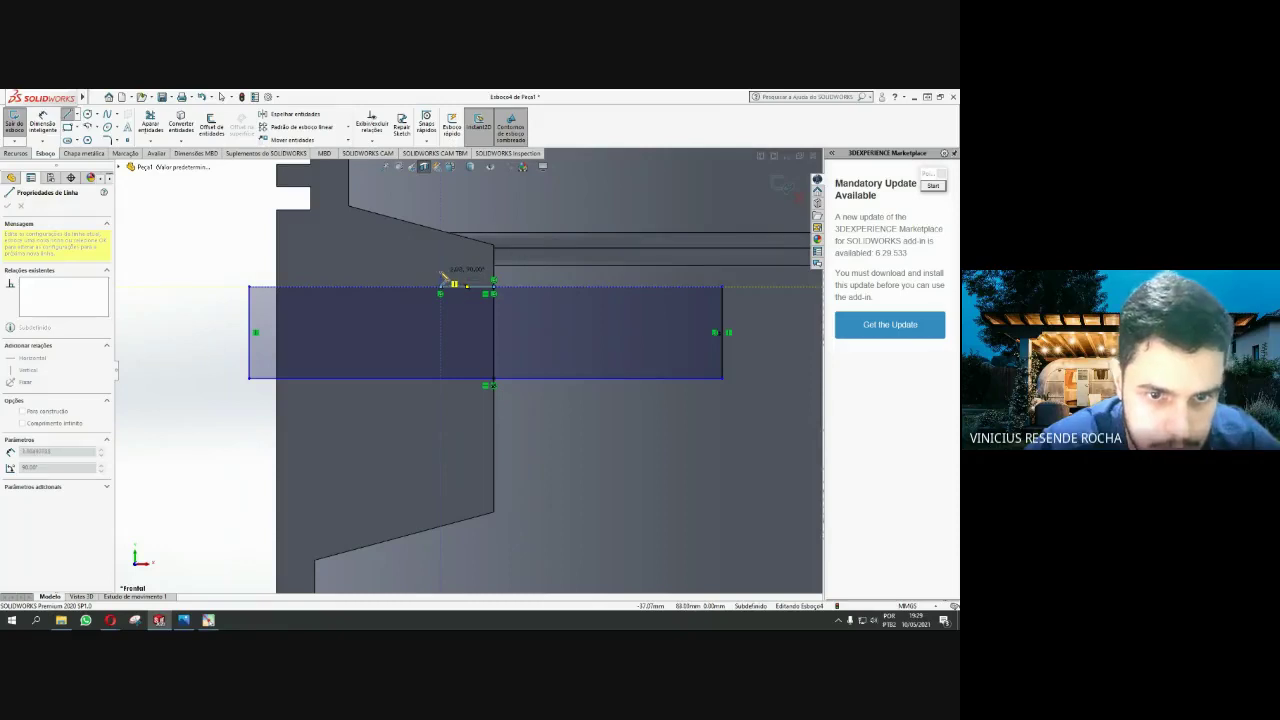
key("Escape")
left_click(441, 279)
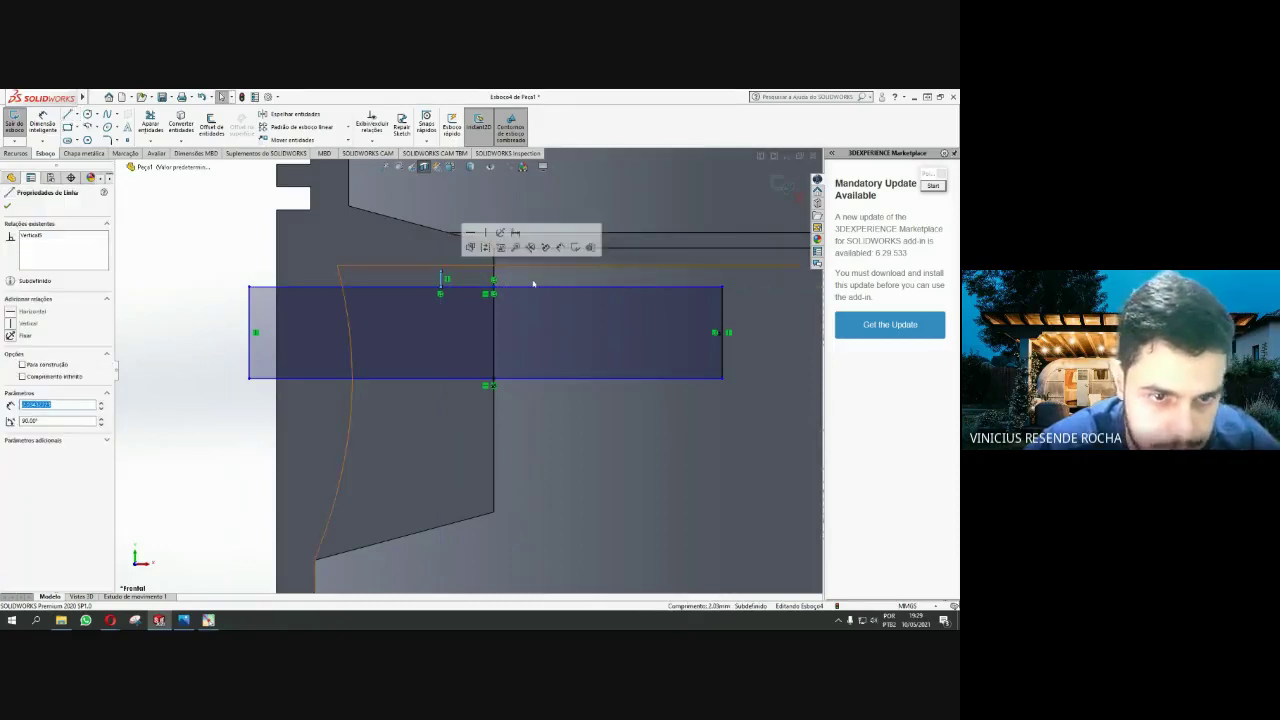
type("2")
key("Return")
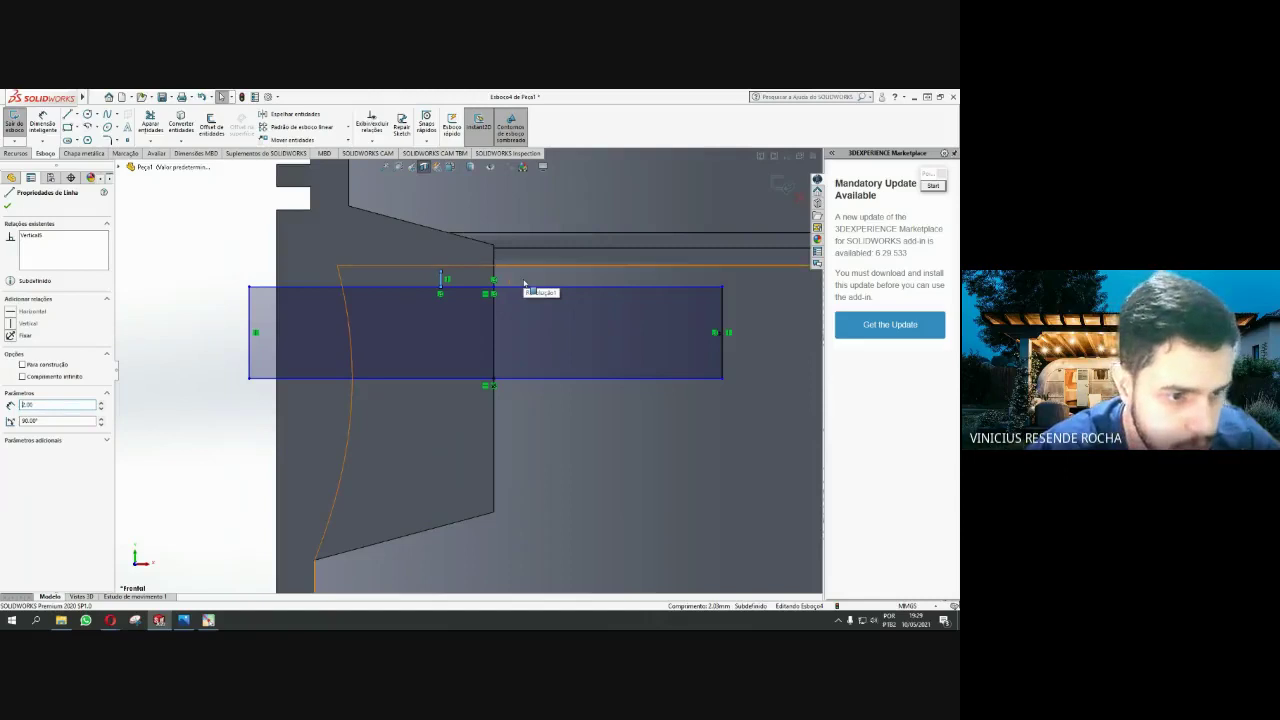
mouse_move(40, 97)
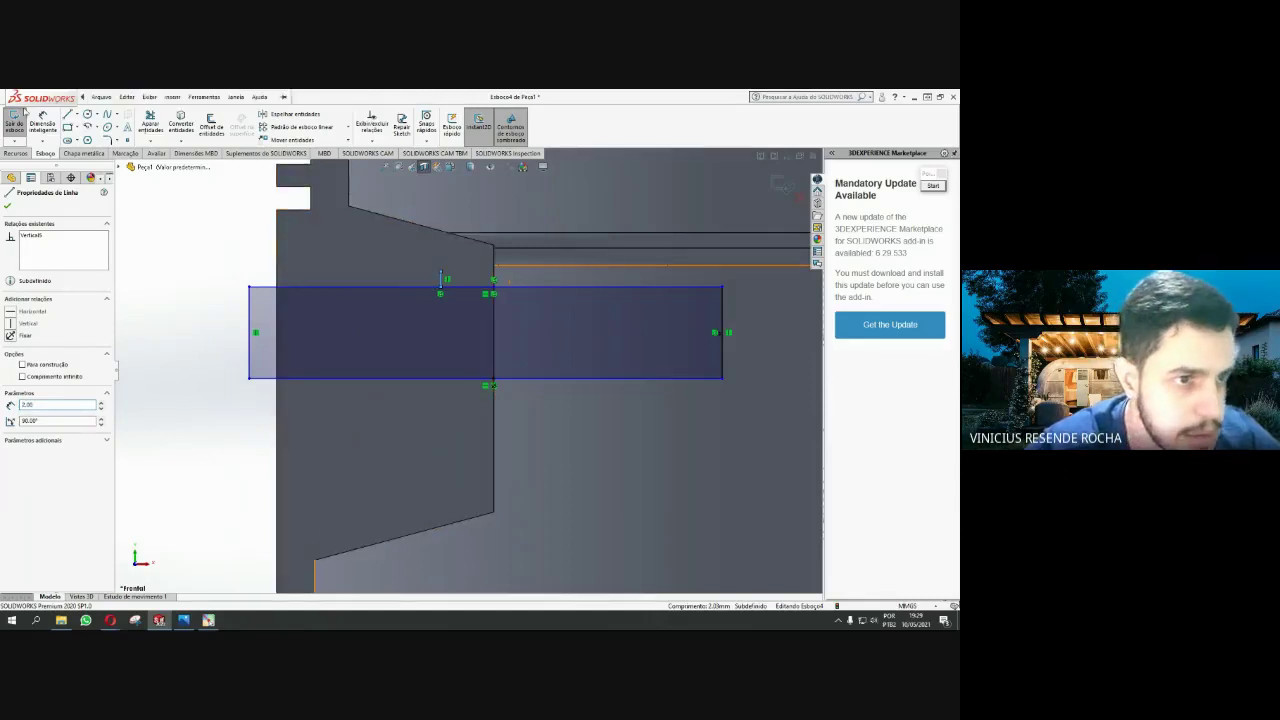
Add the notch's 2 mm horizontal top segment and its right side line
left_click(67, 115)
scroll(500, 250, "down", 4)
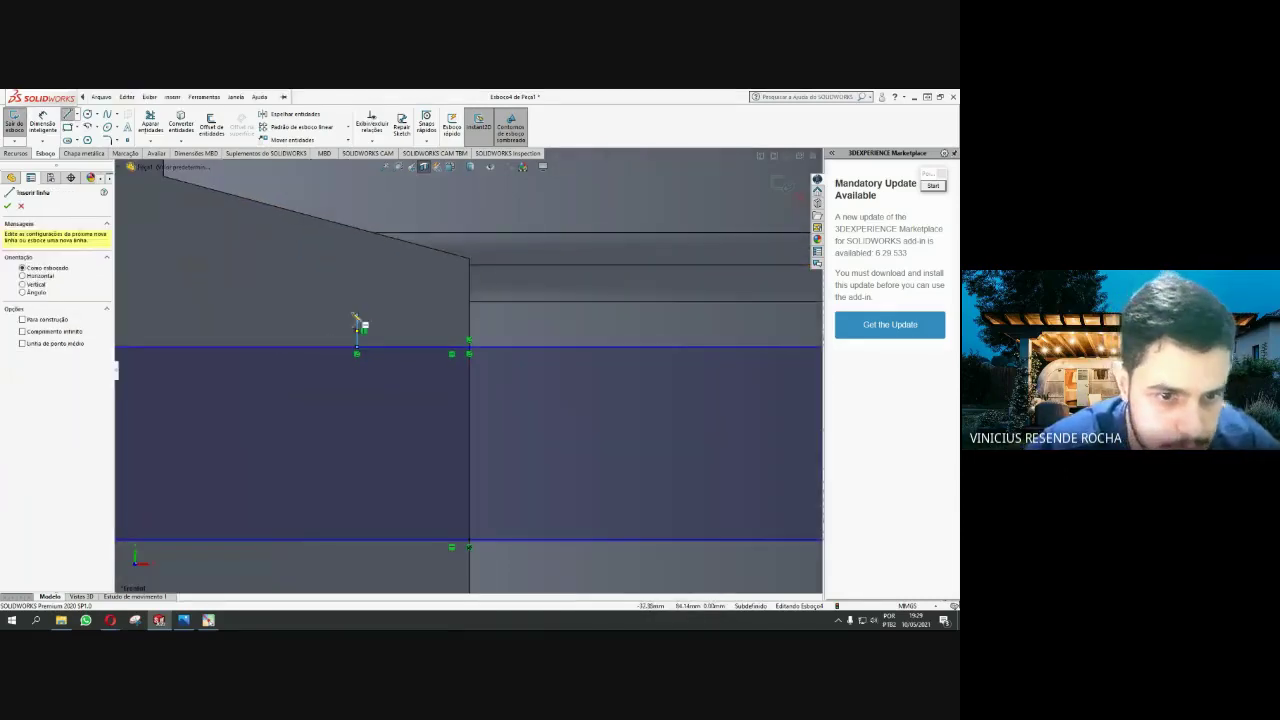
left_click(358, 324)
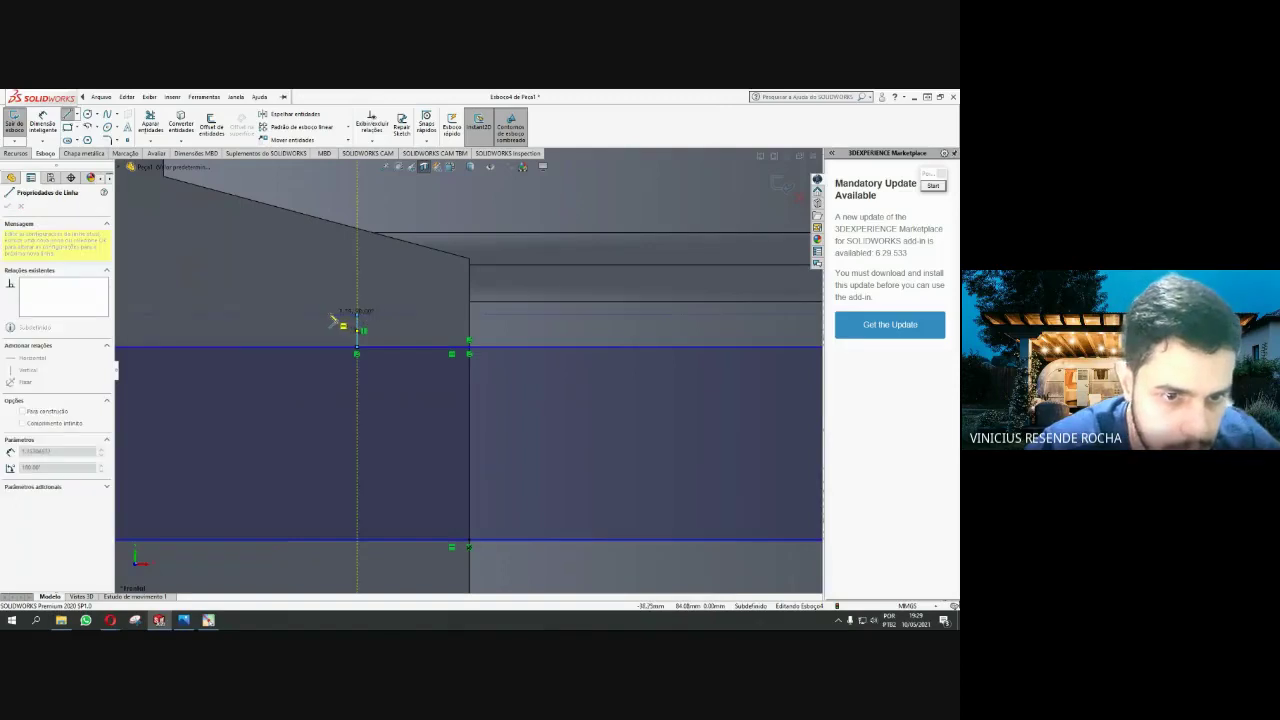
left_click(323, 316)
key("Escape")
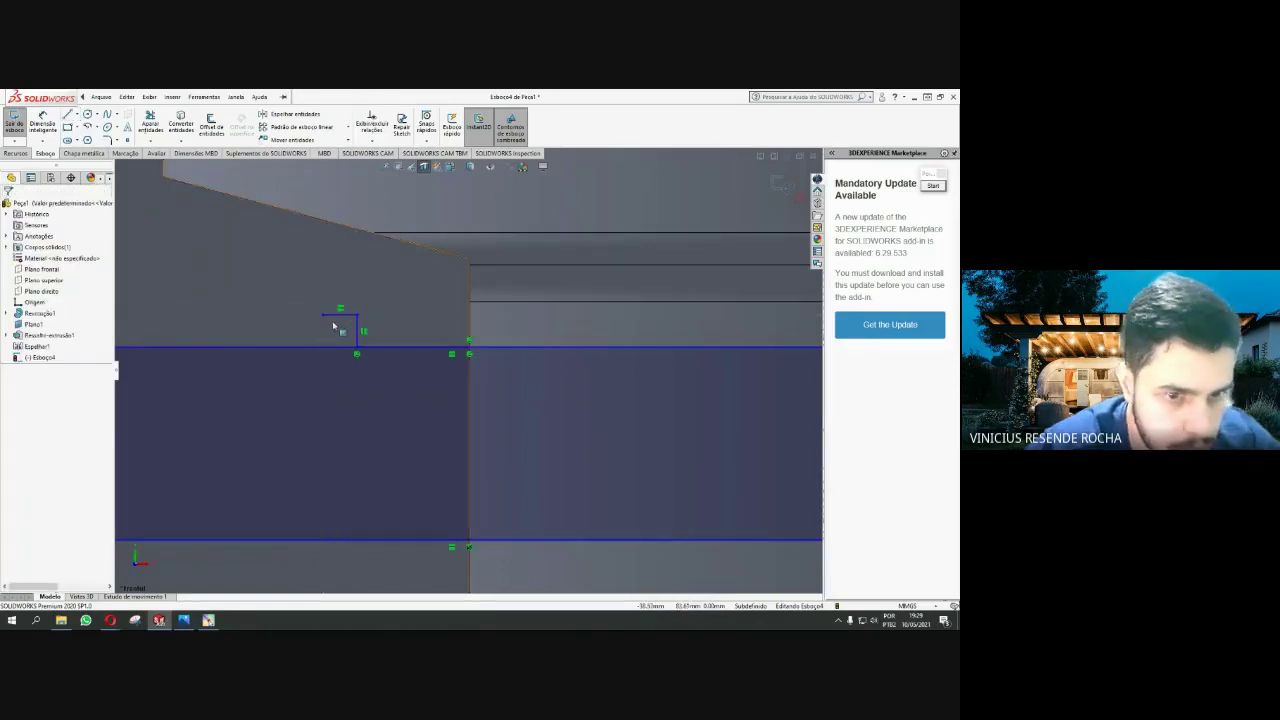
left_click(340, 317)
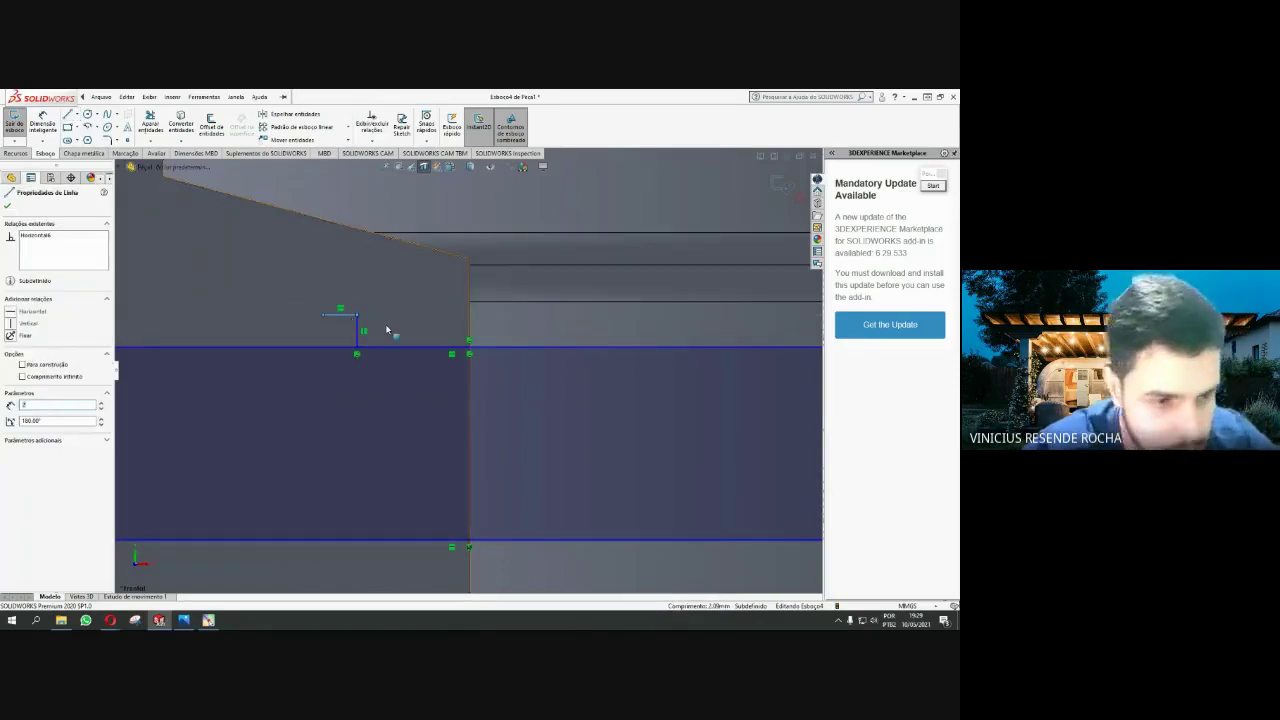
key("alt+e")
left_click(8, 207)
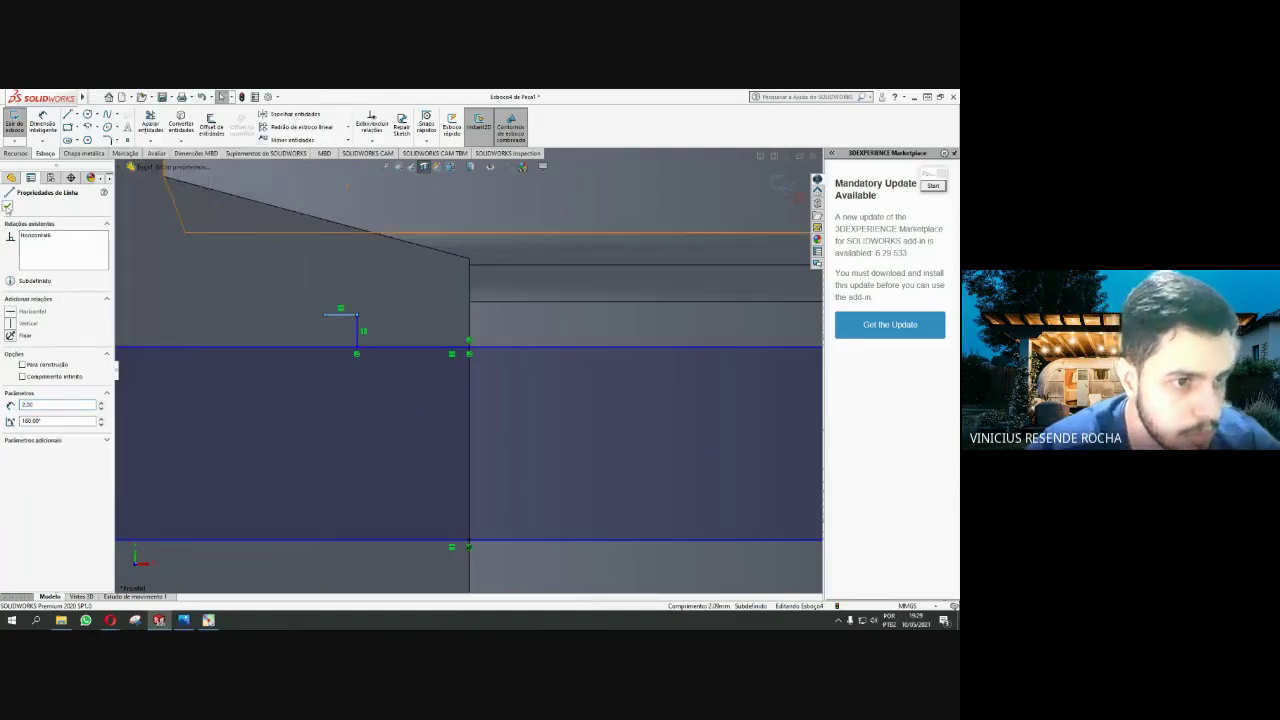
left_click(8, 207)
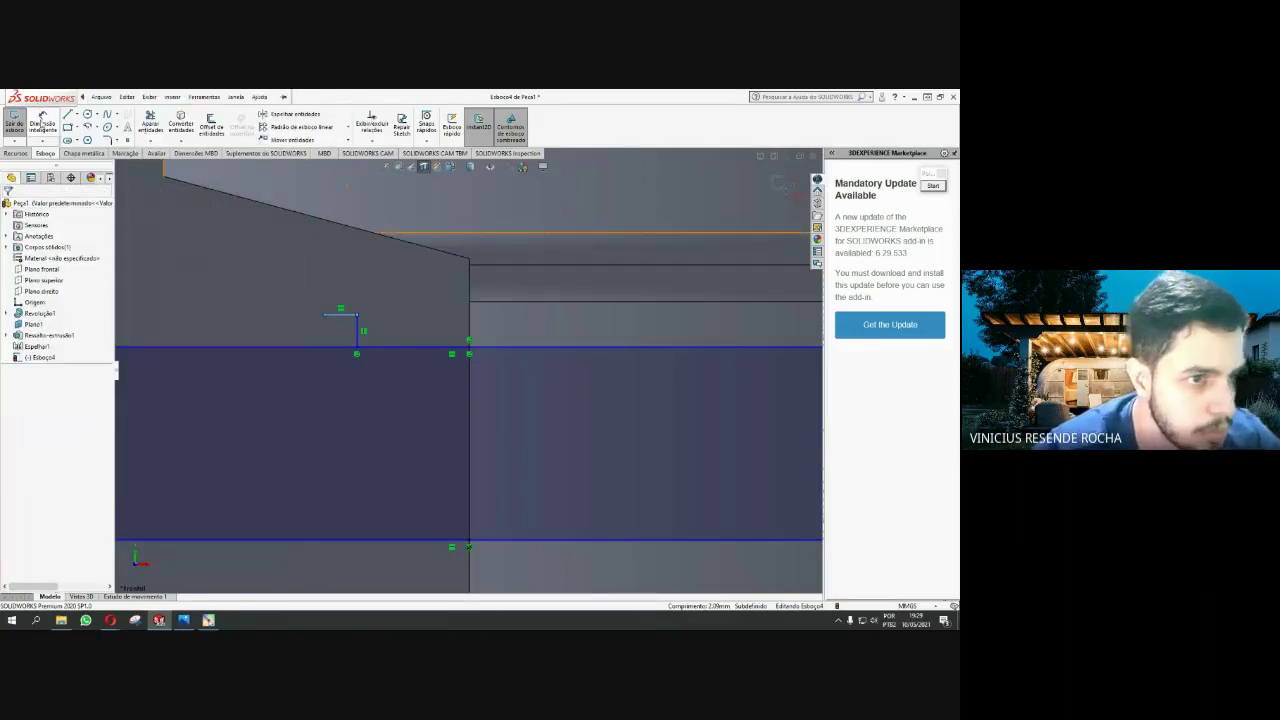
left_click(67, 114)
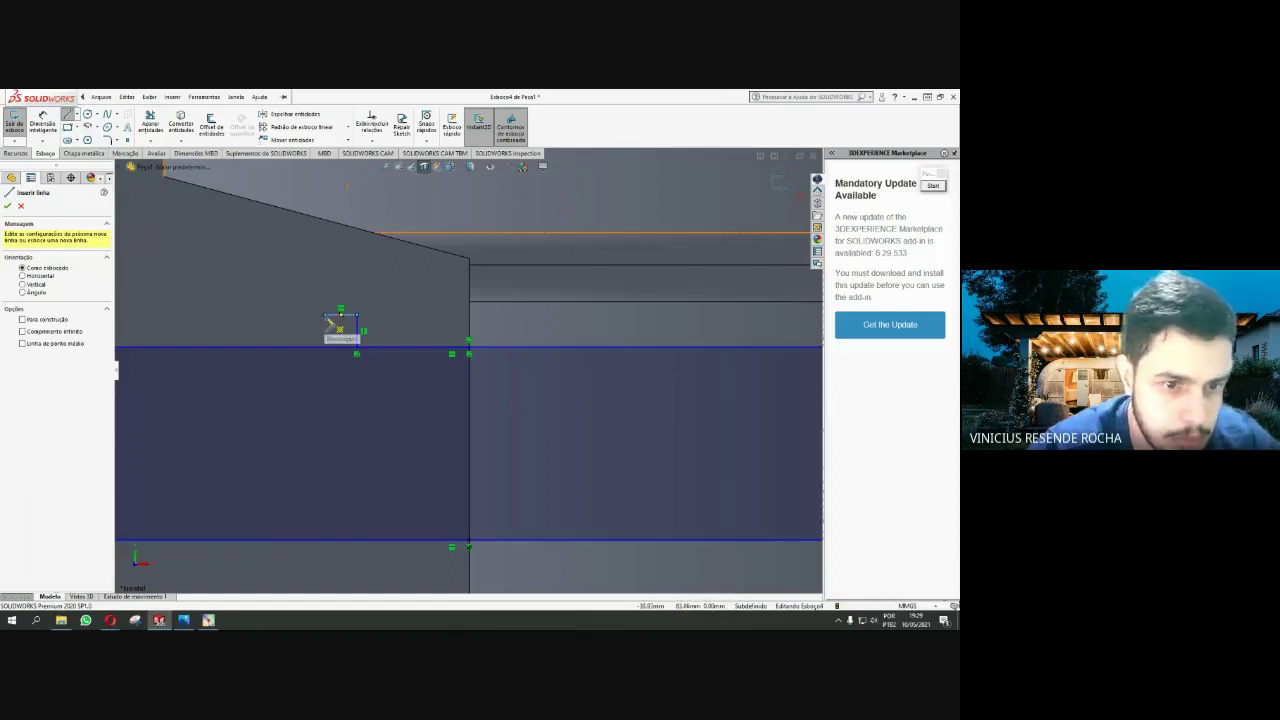
left_click(340, 314)
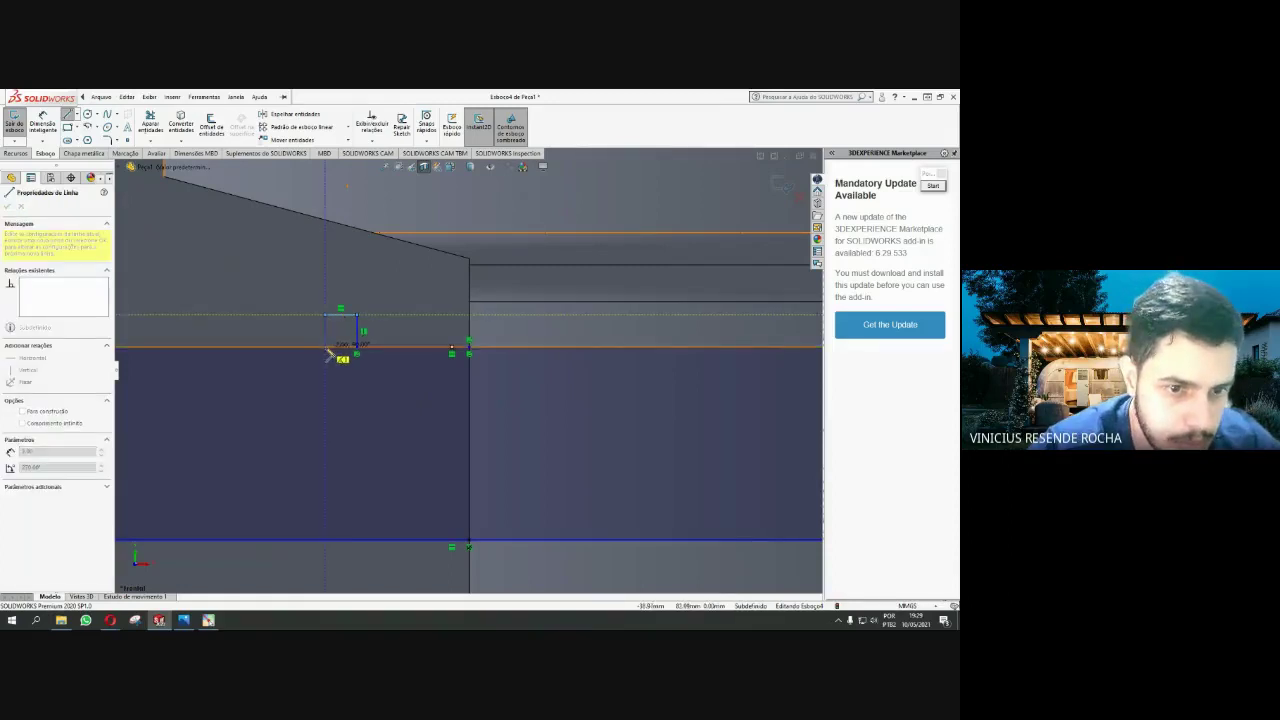
key("Escape")
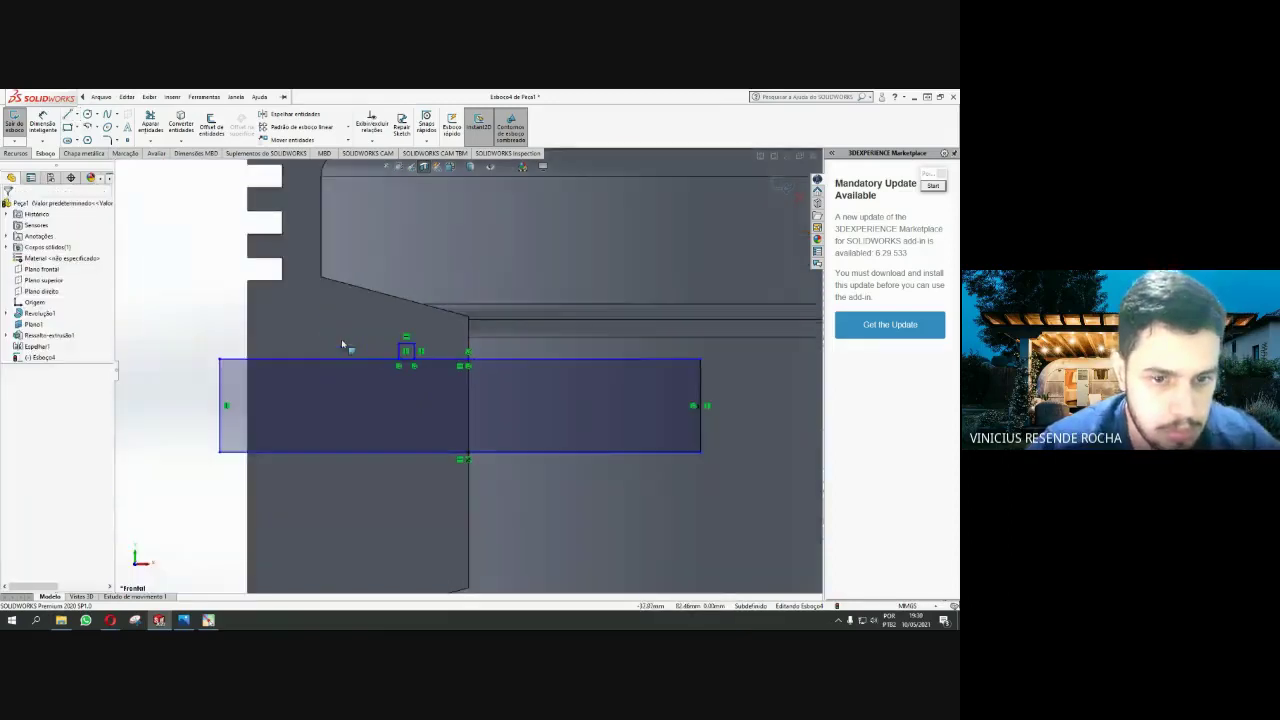
scroll(470, 374, "down", 2)
scroll(470, 374, "down", 1)
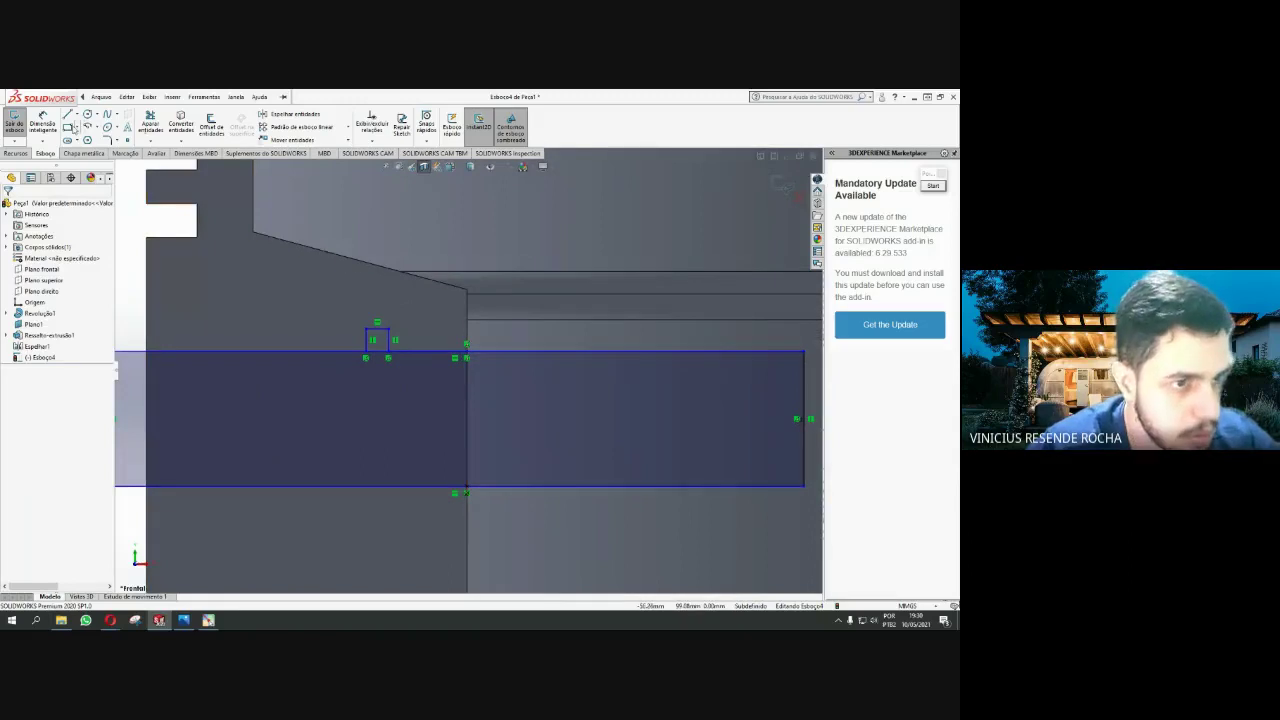
Delete the extra vertical sketch line beside the notch
left_click(150, 125)
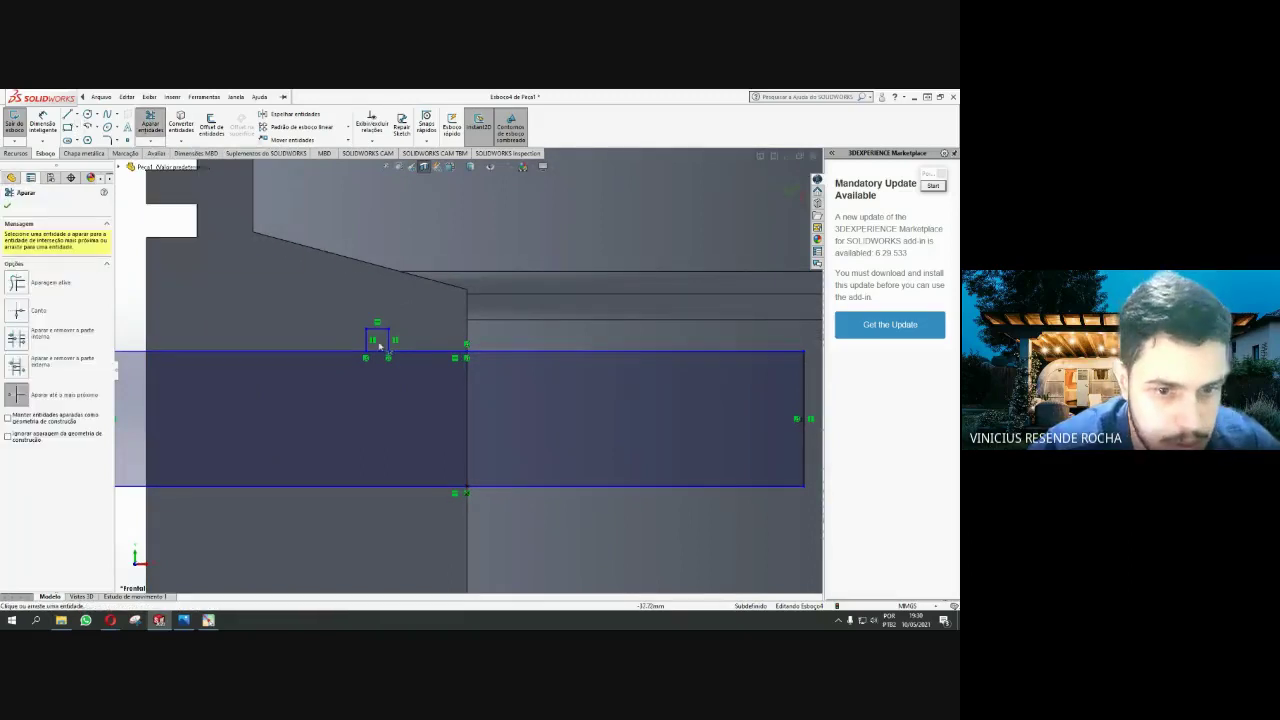
scroll(403, 360, "down", 2)
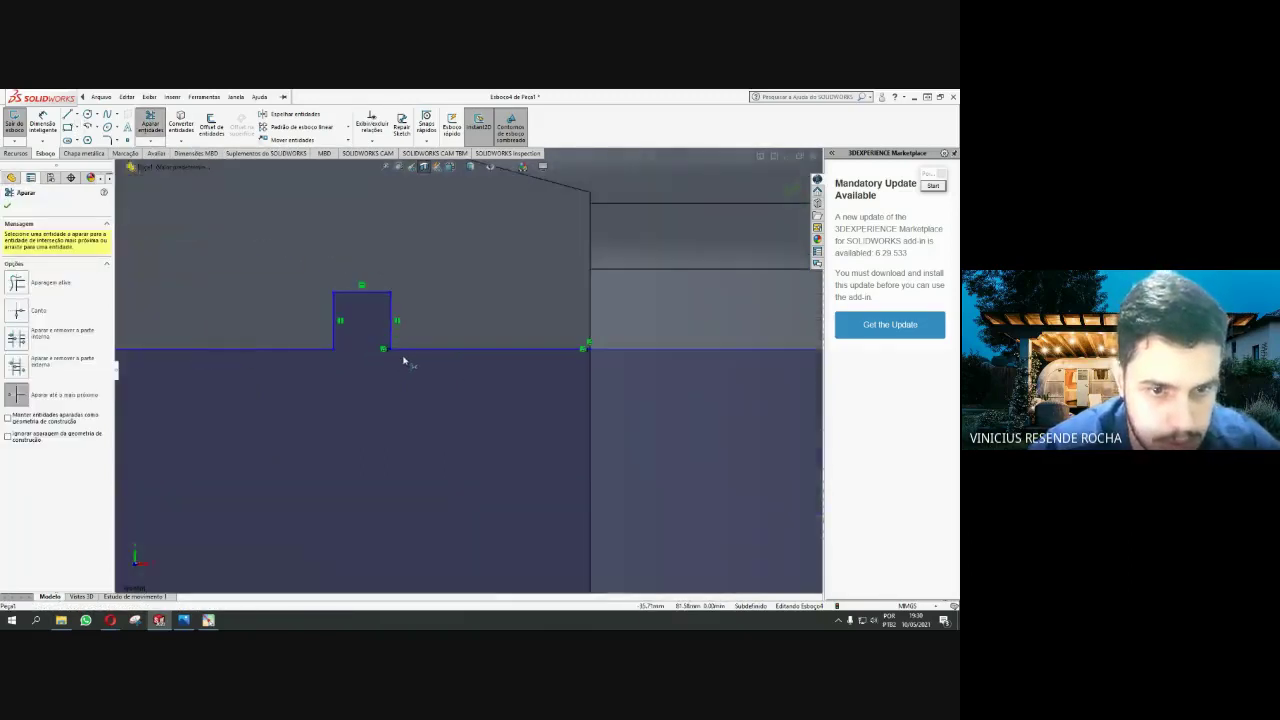
scroll(406, 357, "up", 1)
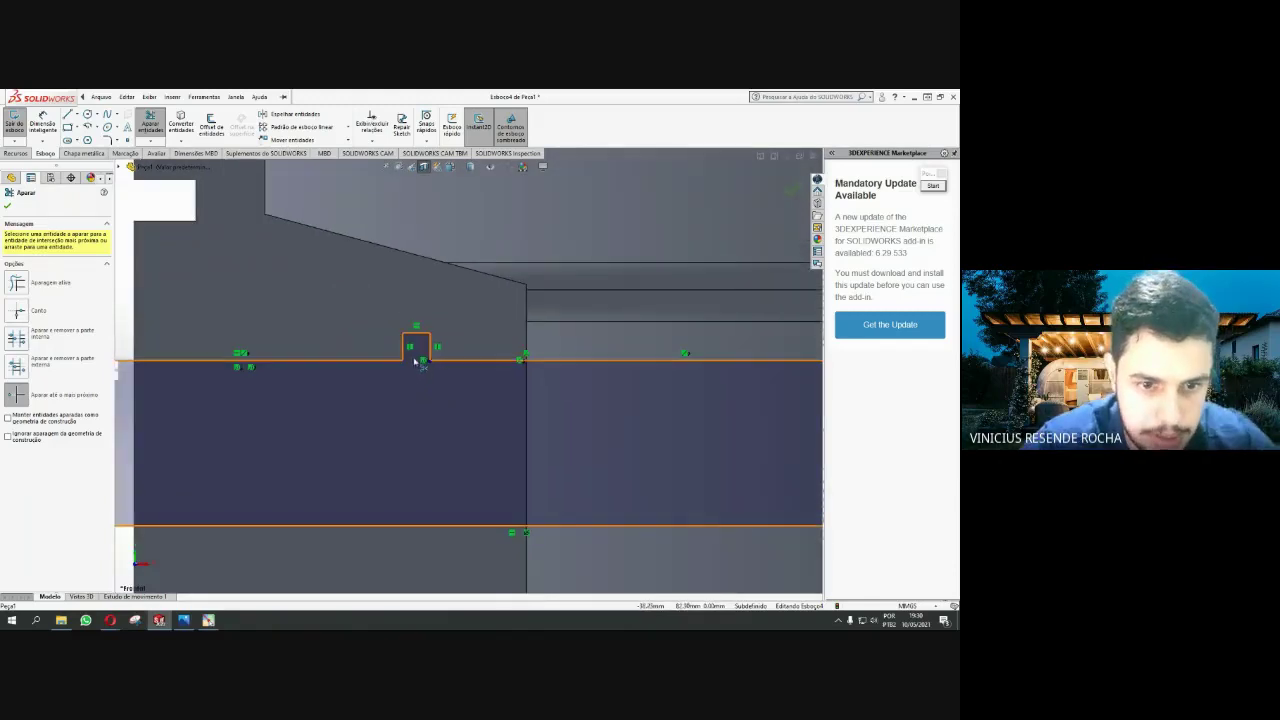
scroll(517, 365, "up", 2)
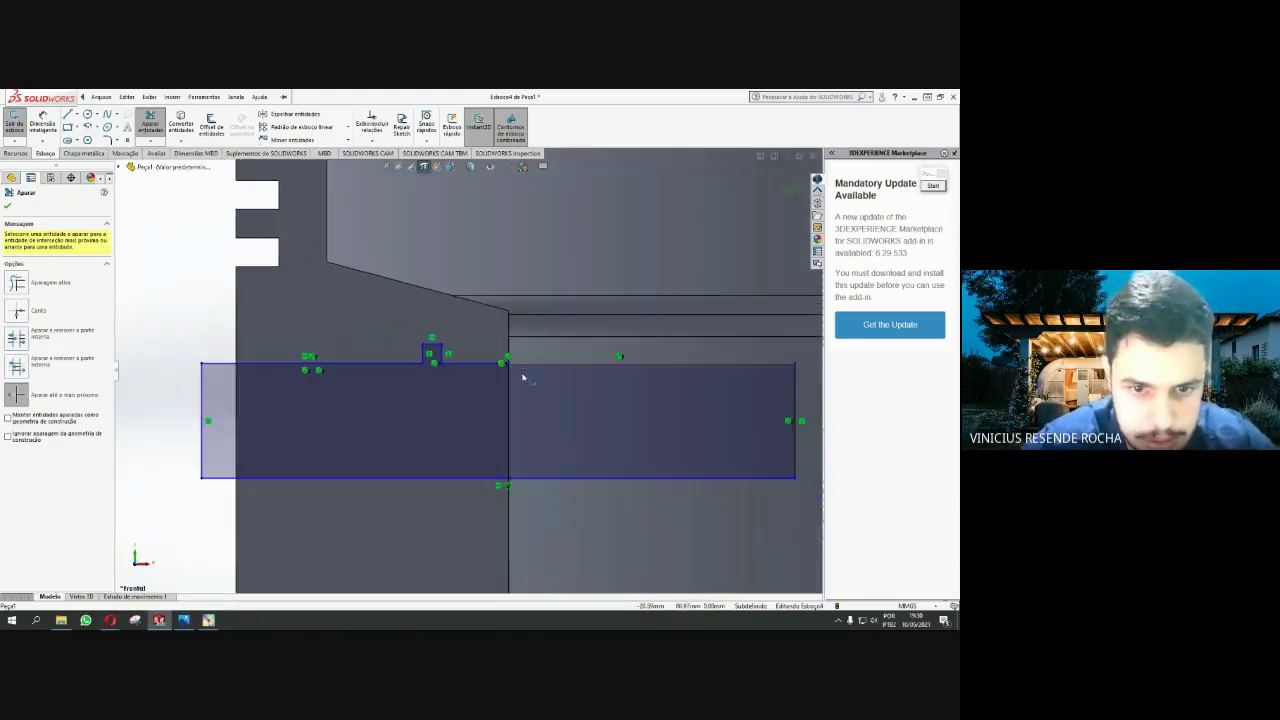
scroll(511, 384, "up", 1)
key("Escape")
left_click(501, 400)
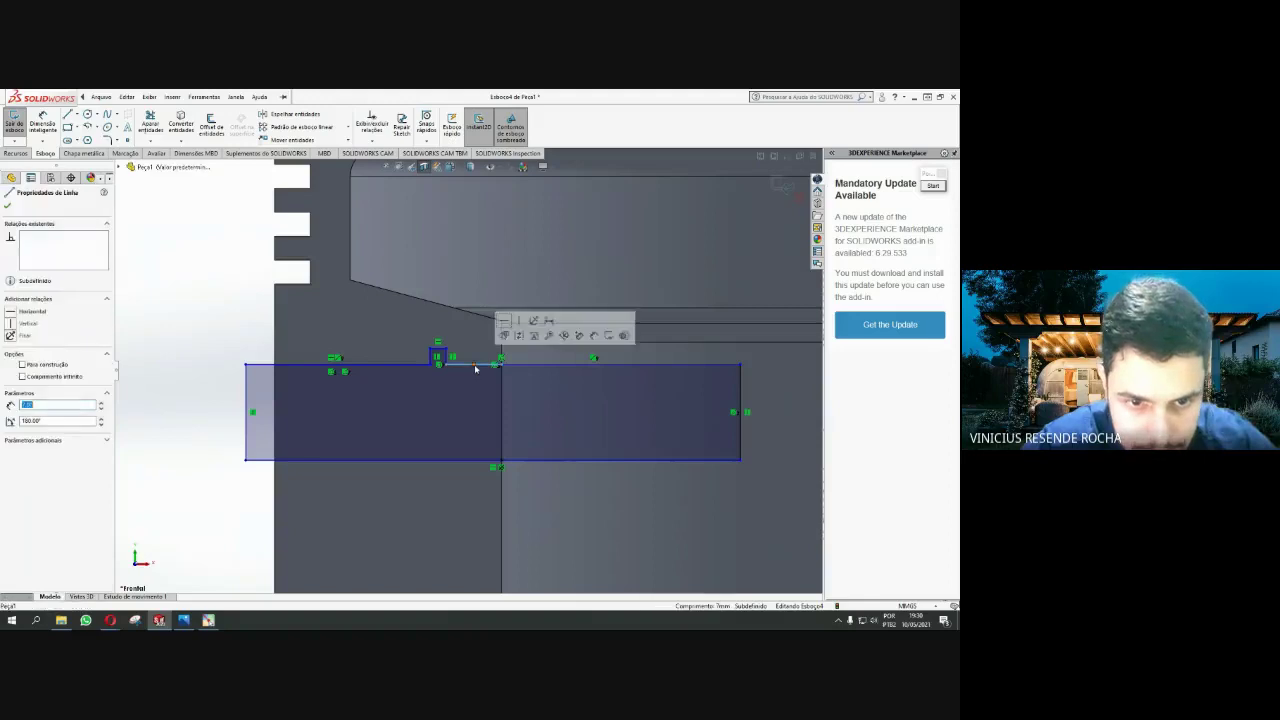
key("Delete")
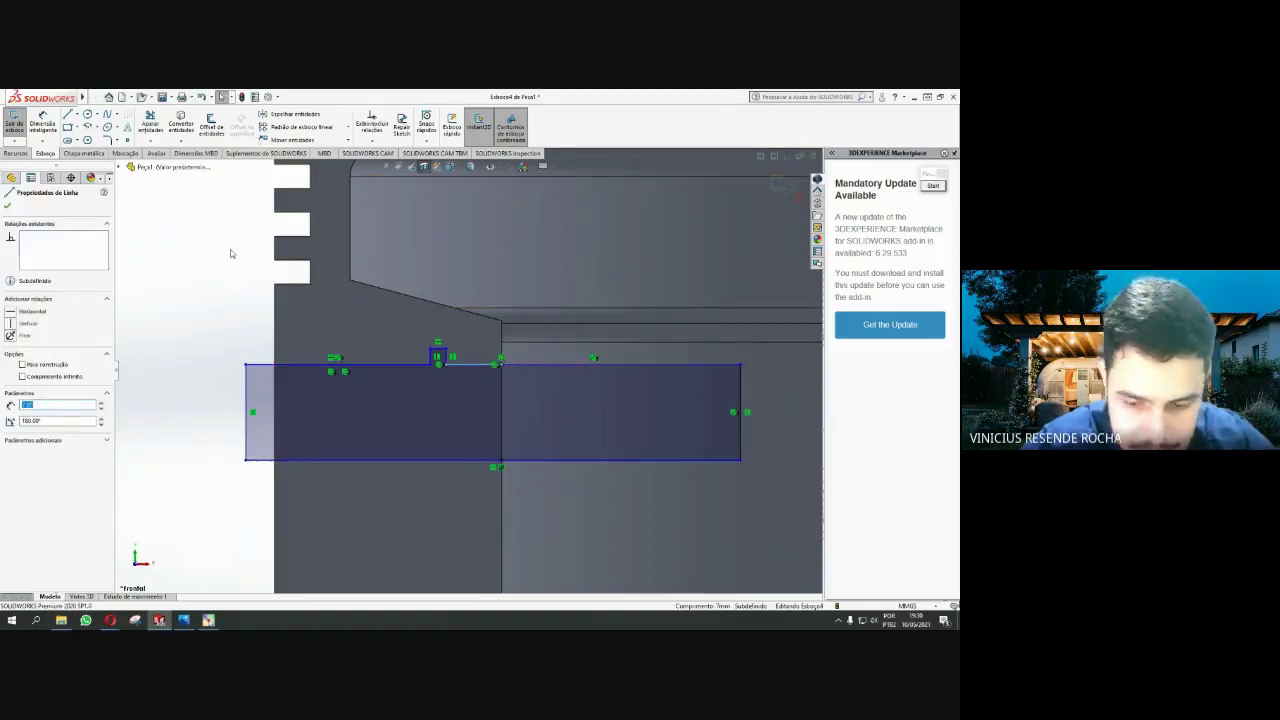
Select the top-edge lines on both sides of the notch, then start dimensioning its right side
scroll(451, 394, "up", 2)
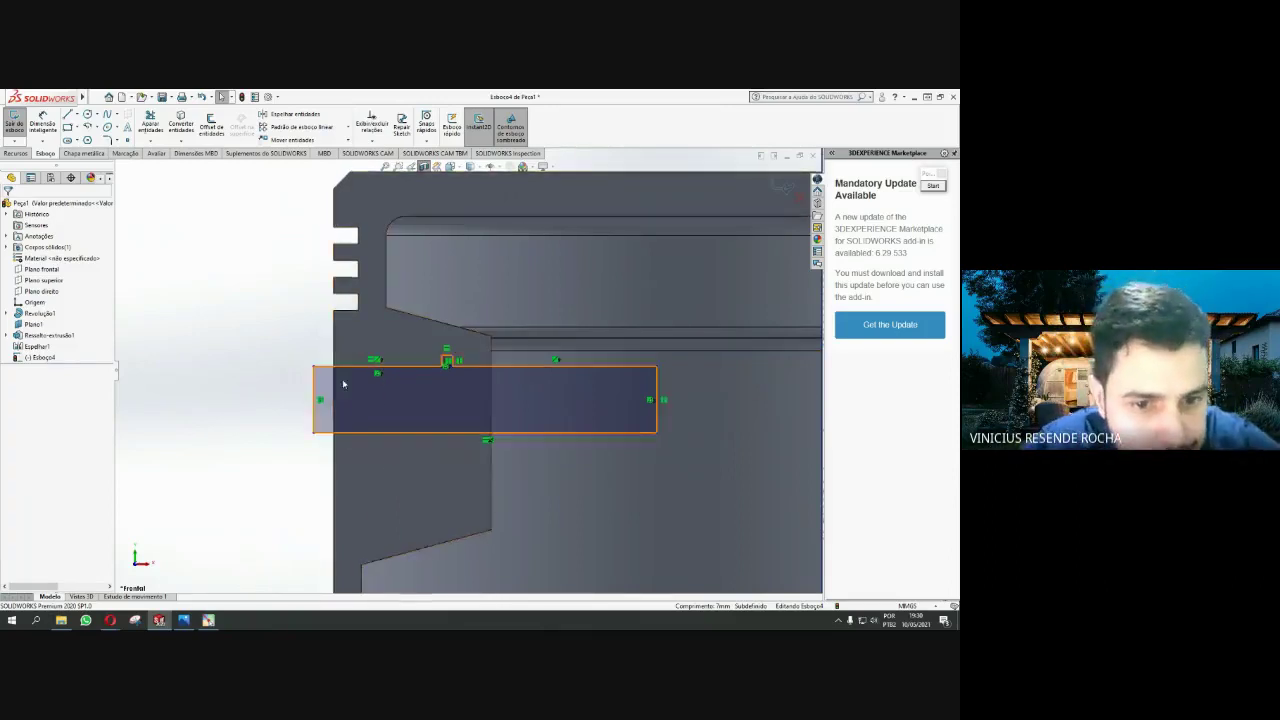
scroll(343, 379, "down", 2)
scroll(540, 355, "down", 2)
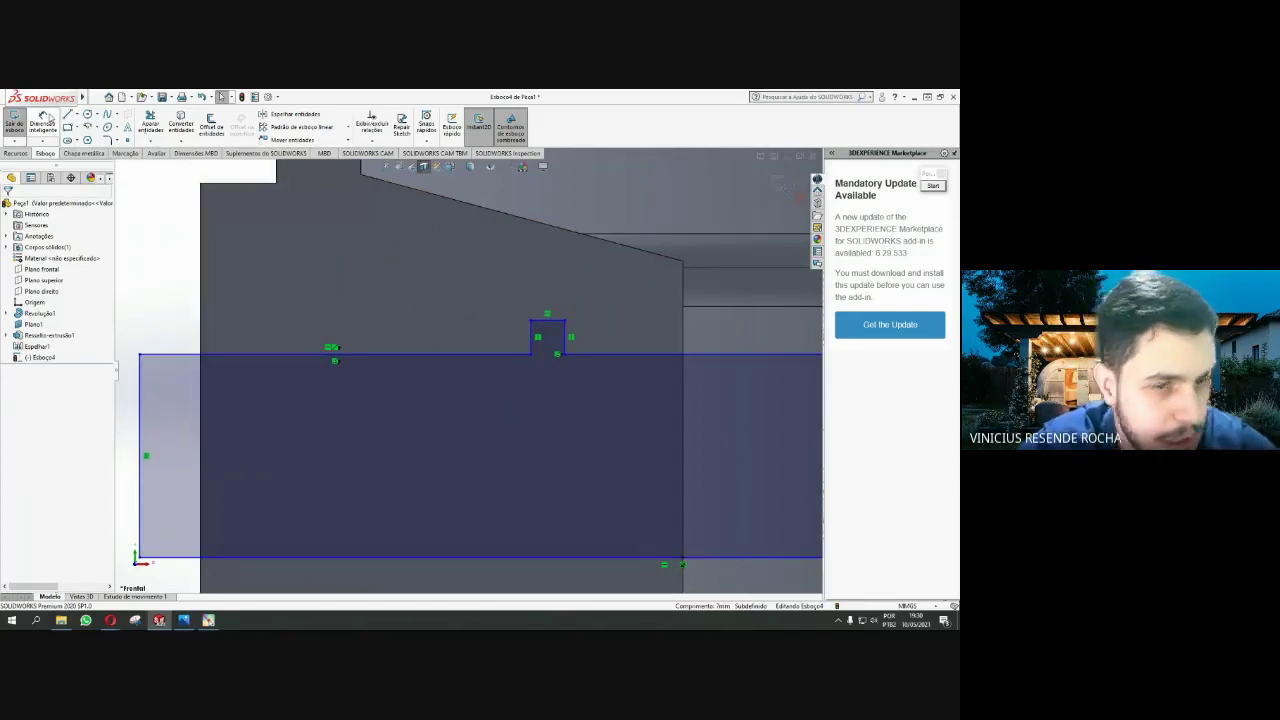
left_click(43, 121)
left_click(566, 340)
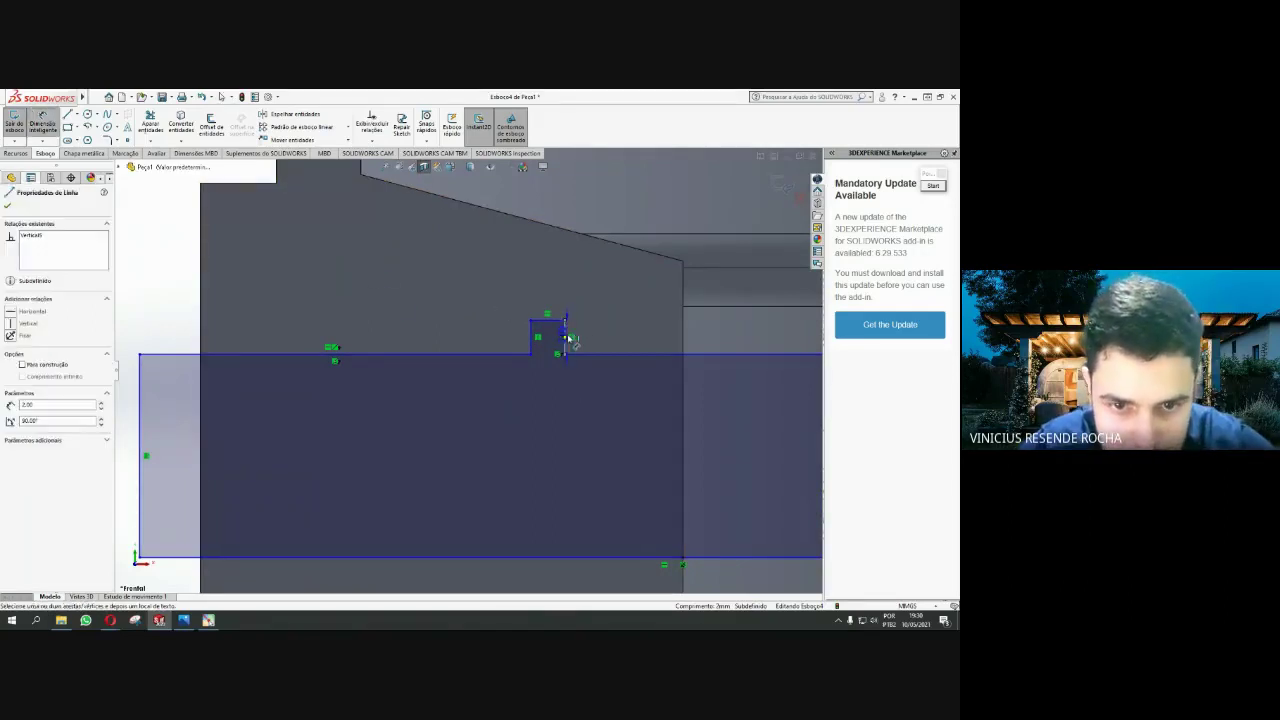
key("Escape")
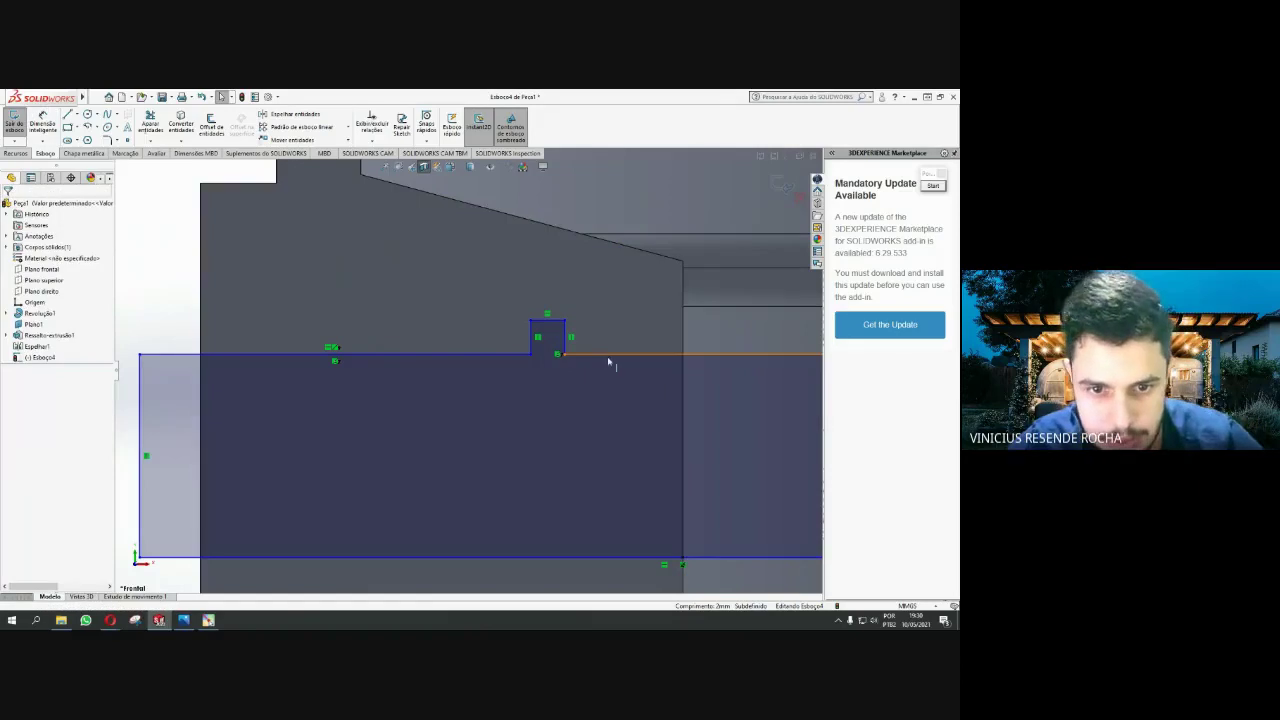
left_click(607, 356)
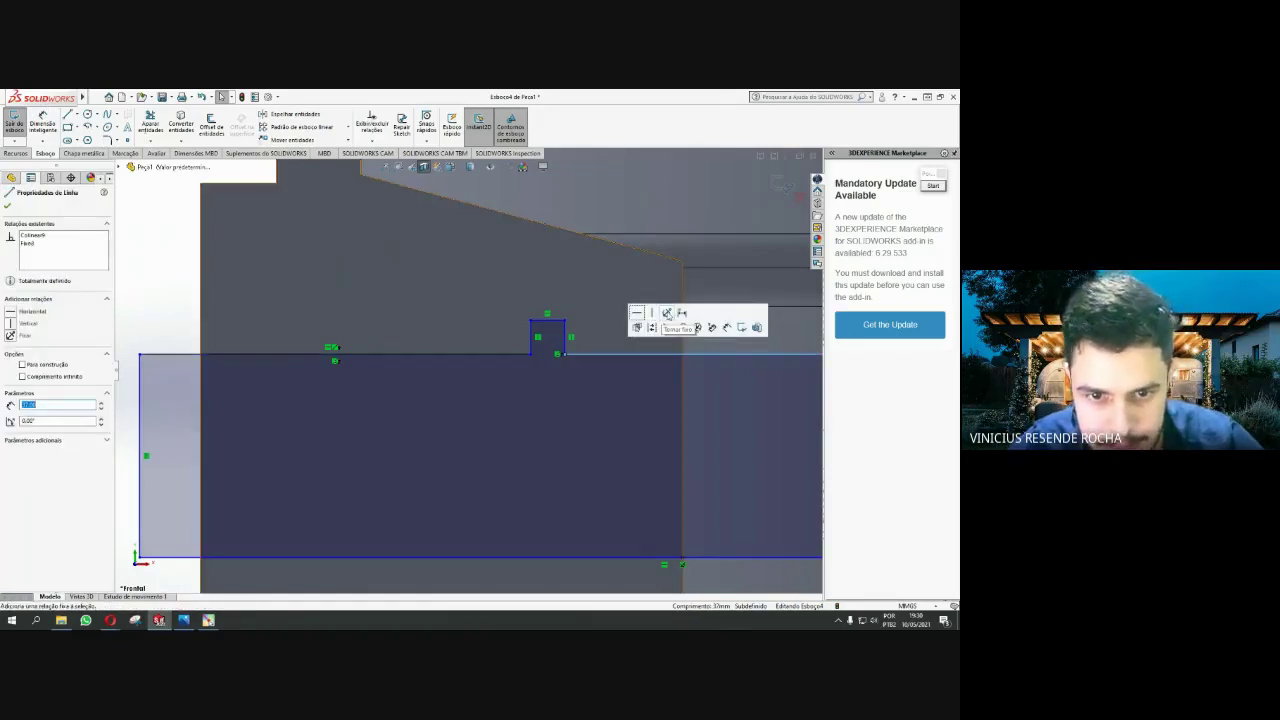
left_click(487, 357)
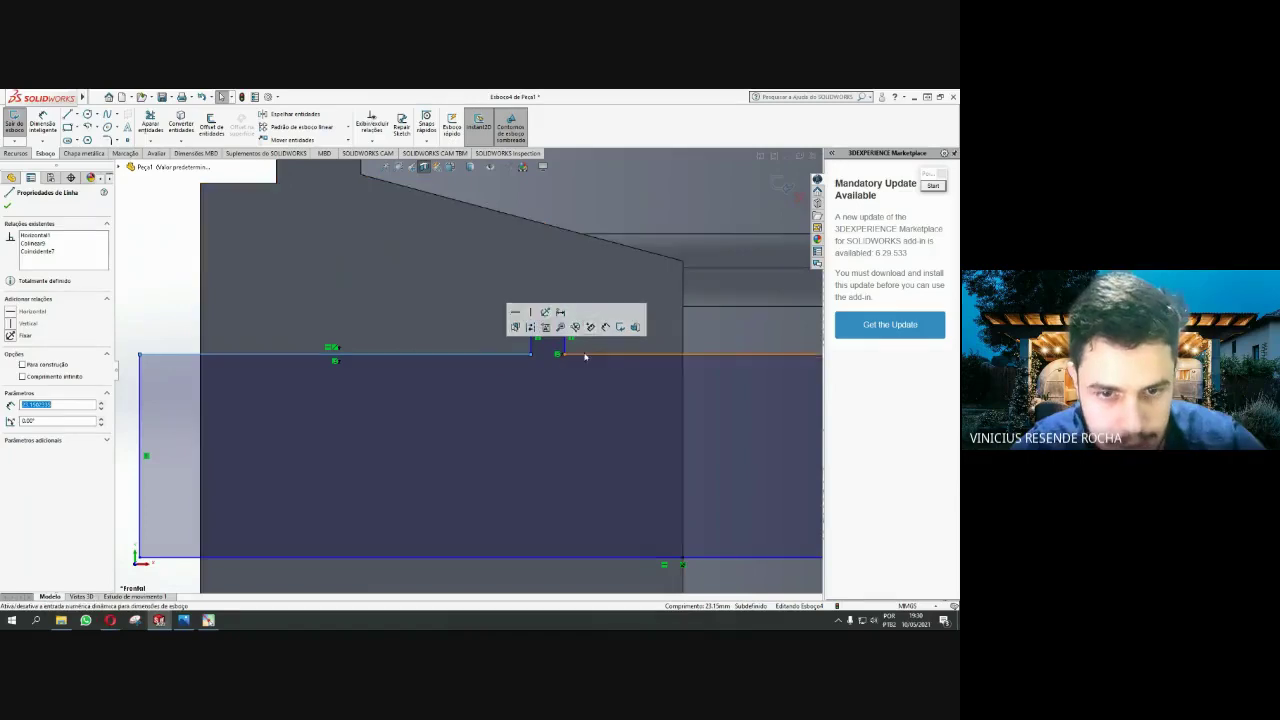
key("Escape")
left_click(42, 125)
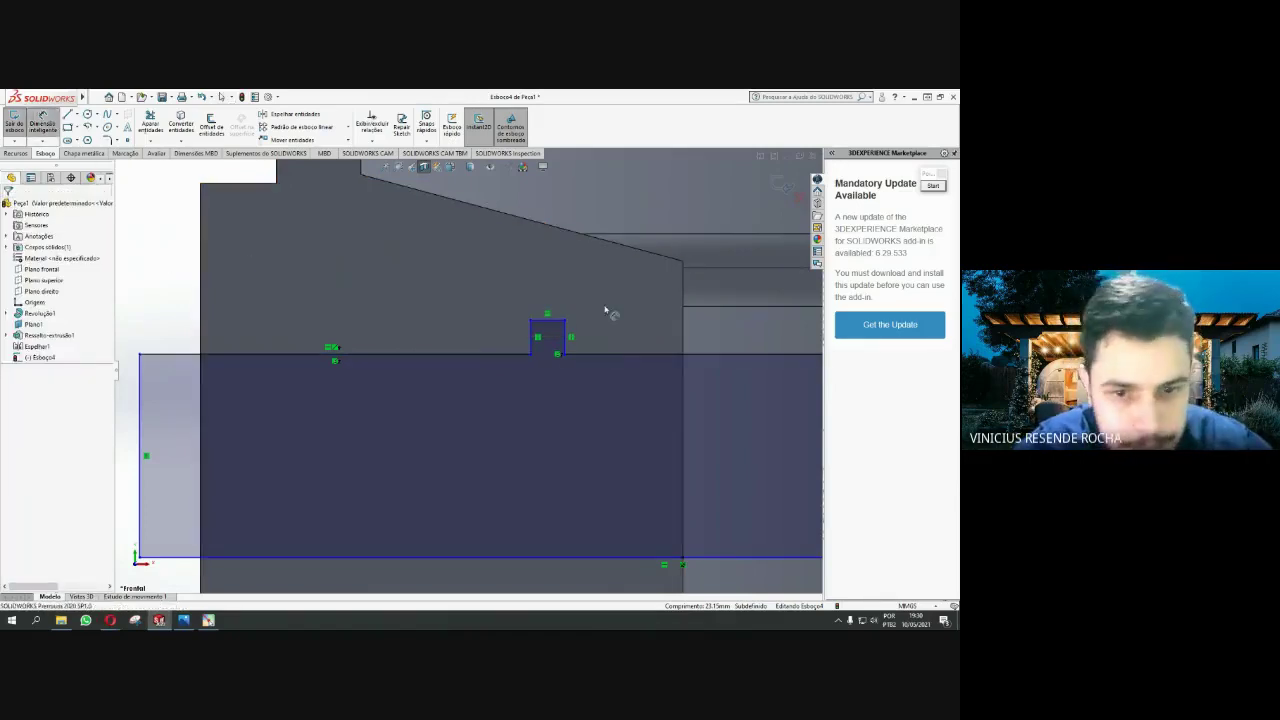
left_click(565, 338)
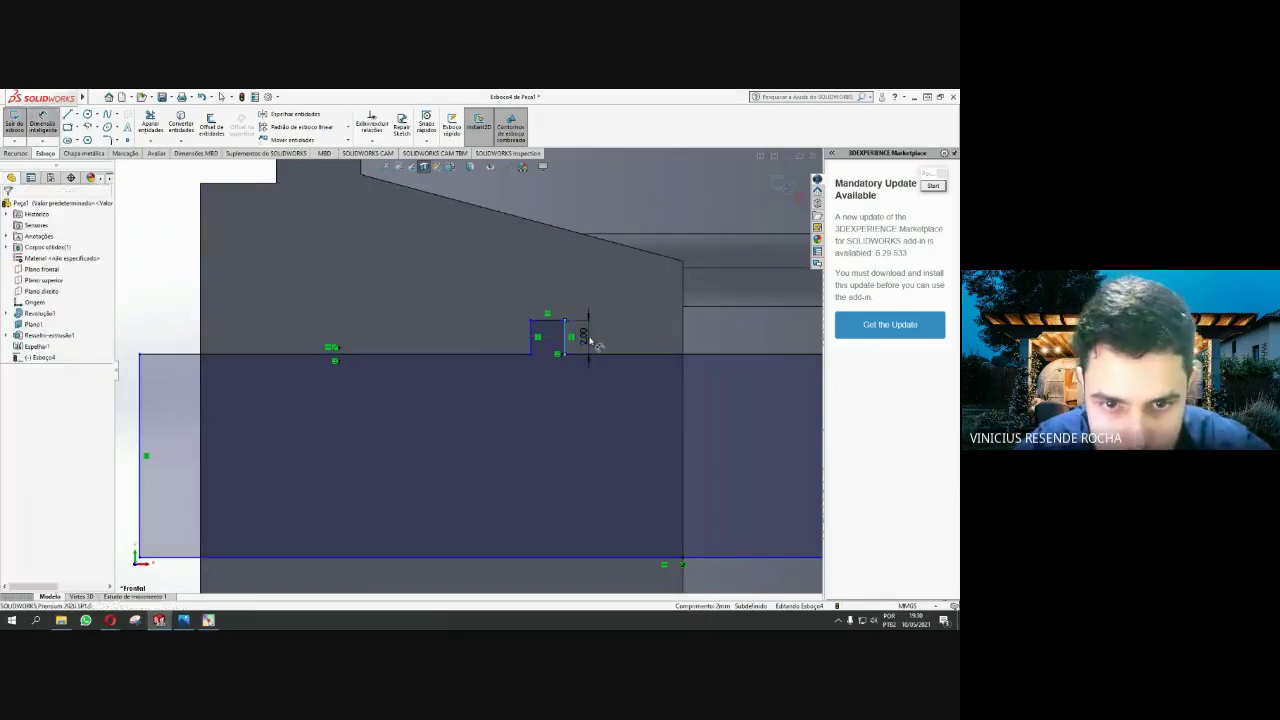
Place the 3.50 notch height dimension and check the midpoint of the notch's top line
left_click(600, 342)
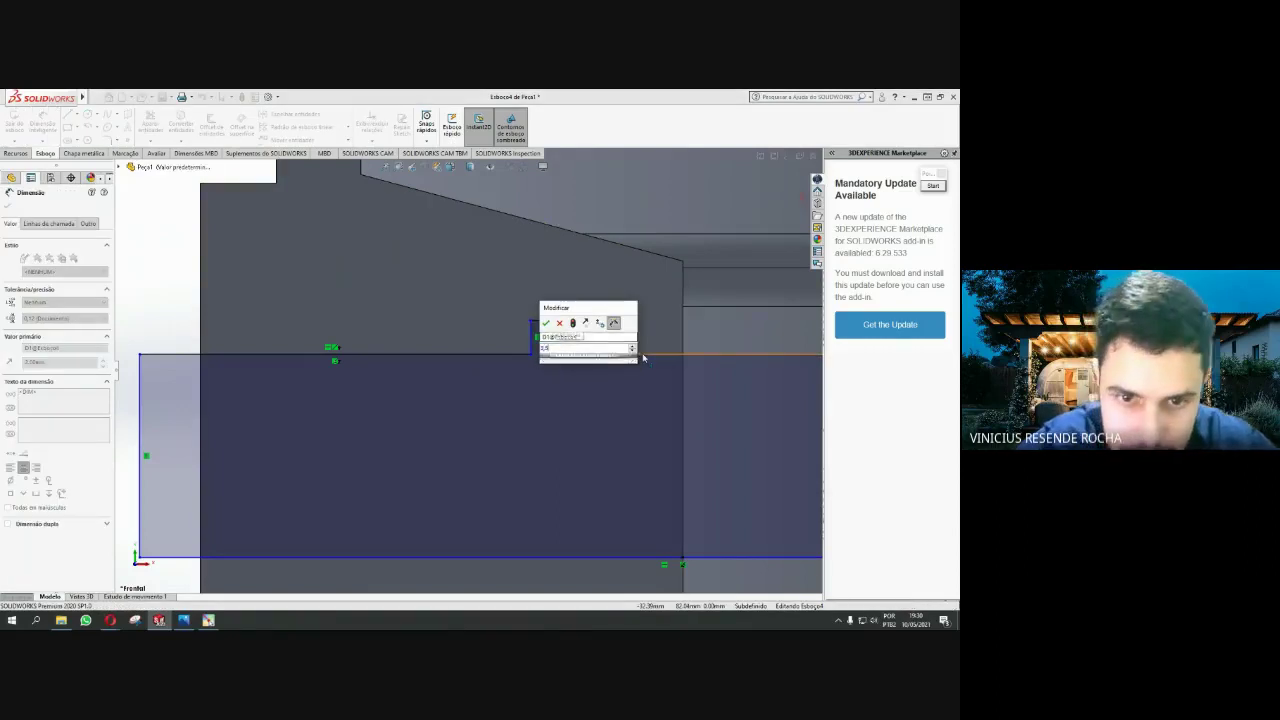
key("Return")
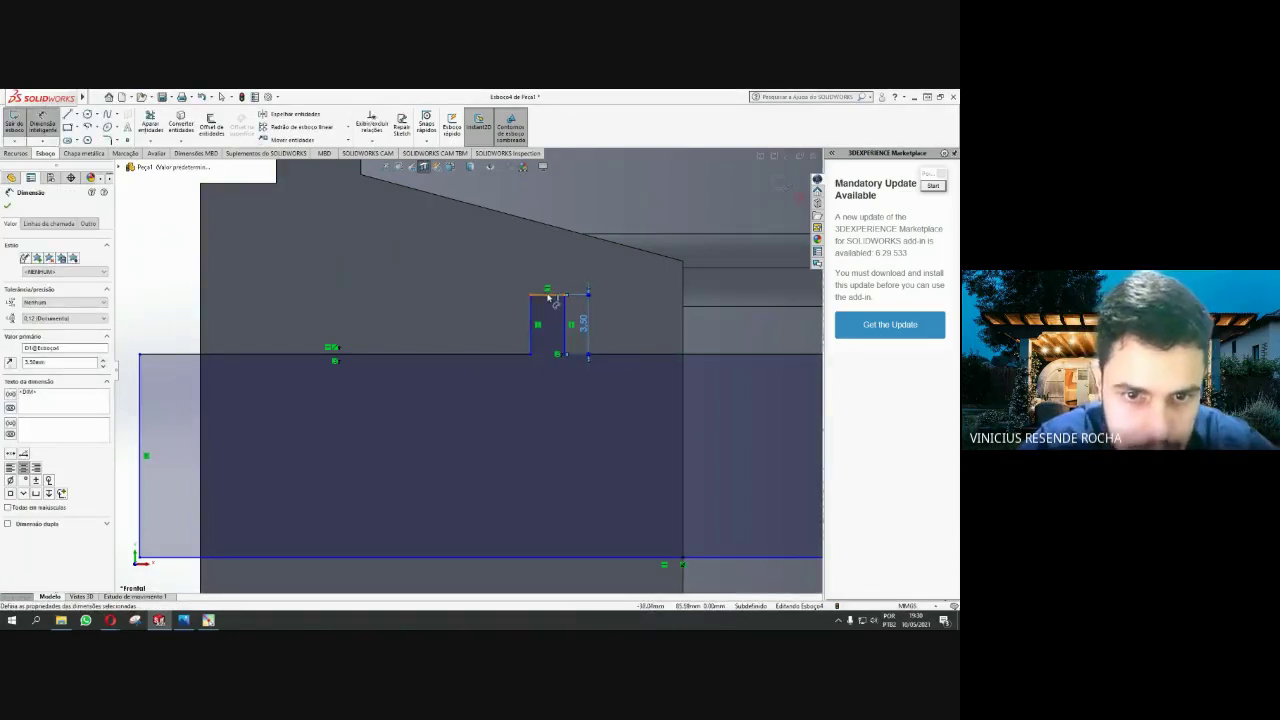
left_click(548, 296)
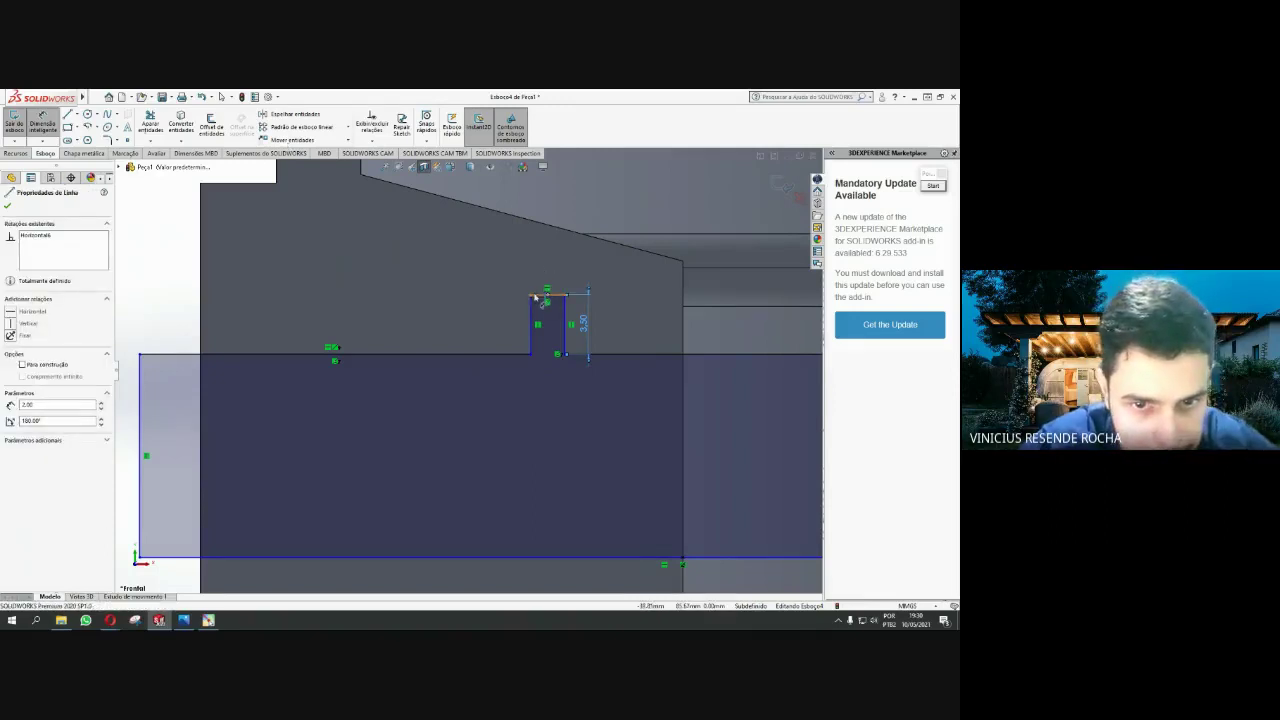
left_click(537, 285)
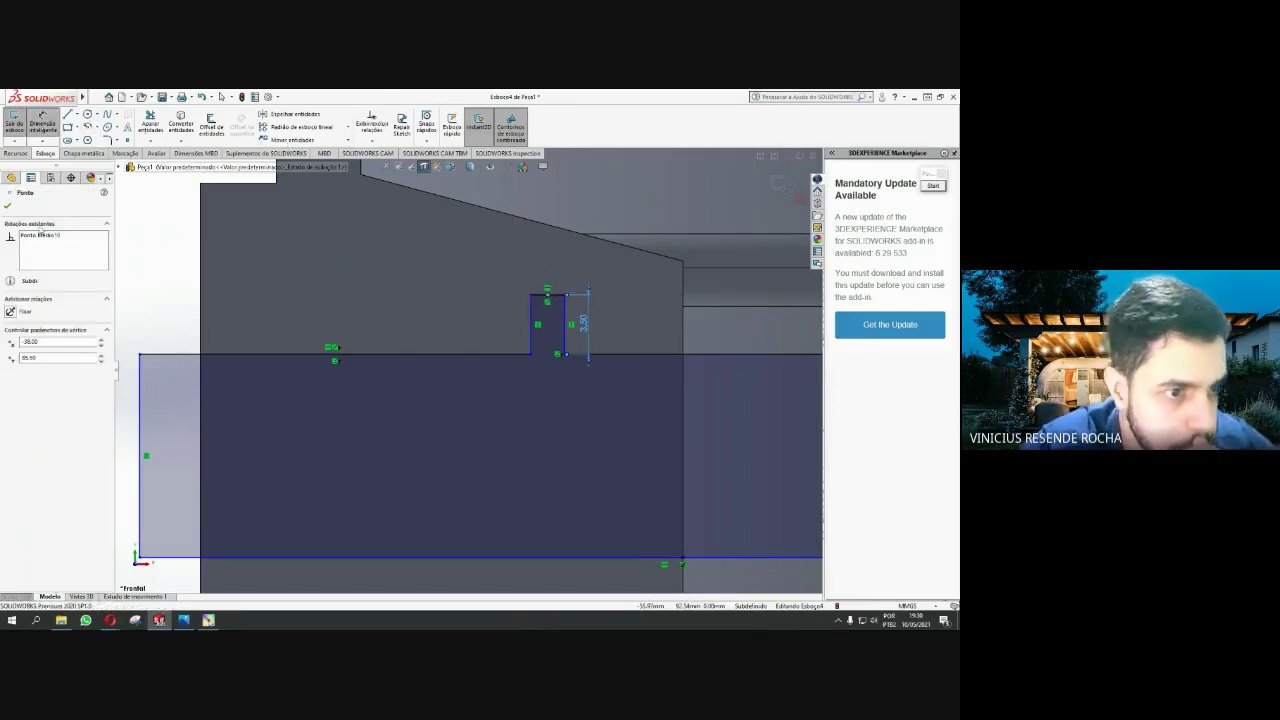
left_click(8, 206)
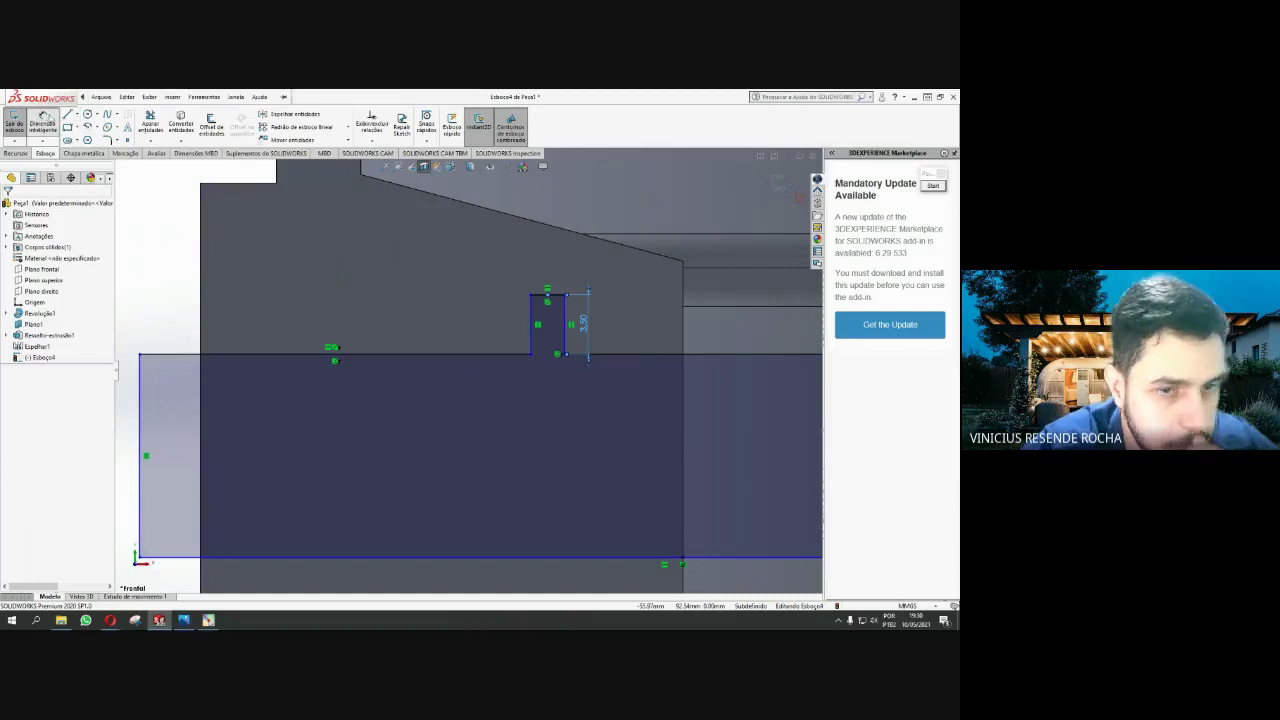
left_click(540, 299)
key("Escape")
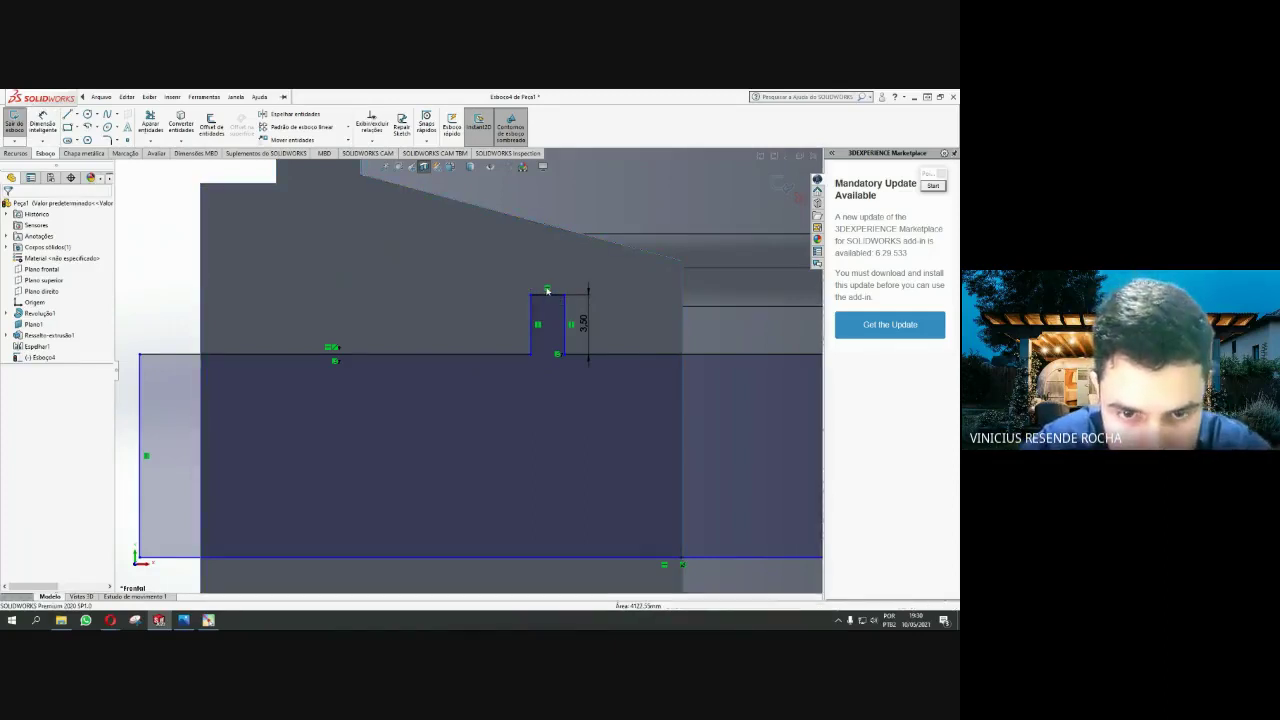
Select the whole sketch contour and its closed region to check the area
left_click(304, 361)
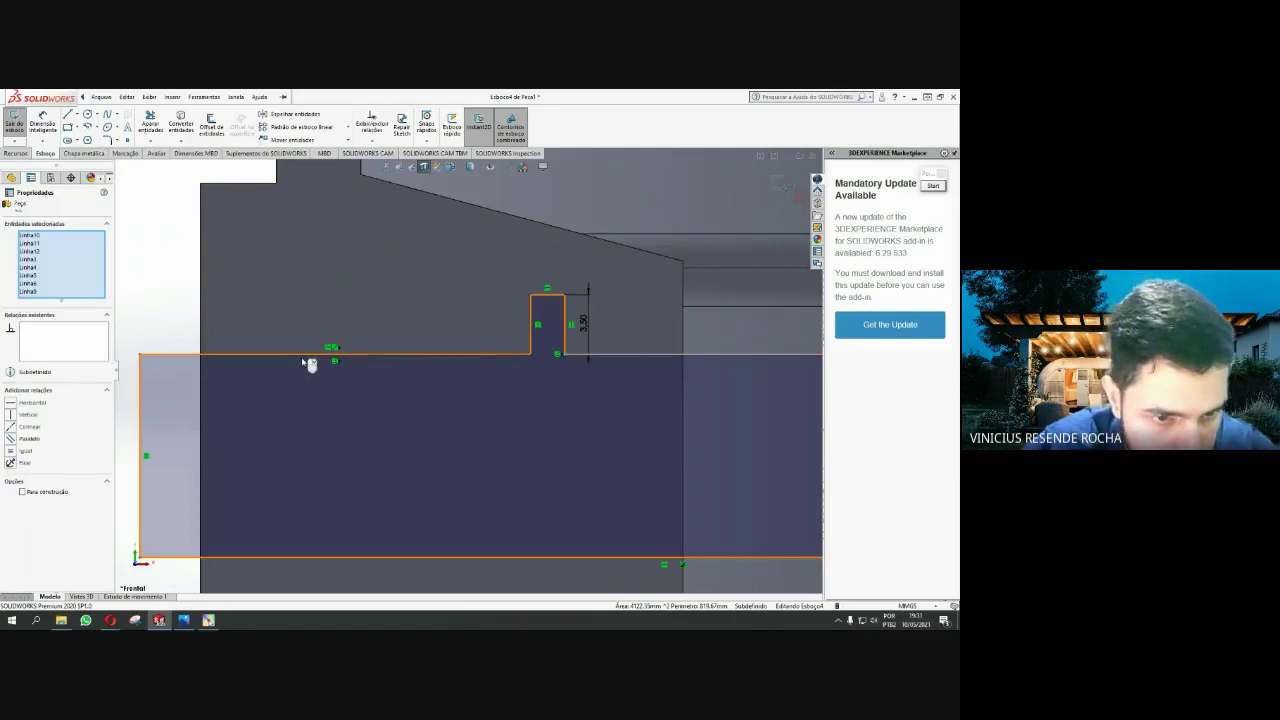
key("Escape")
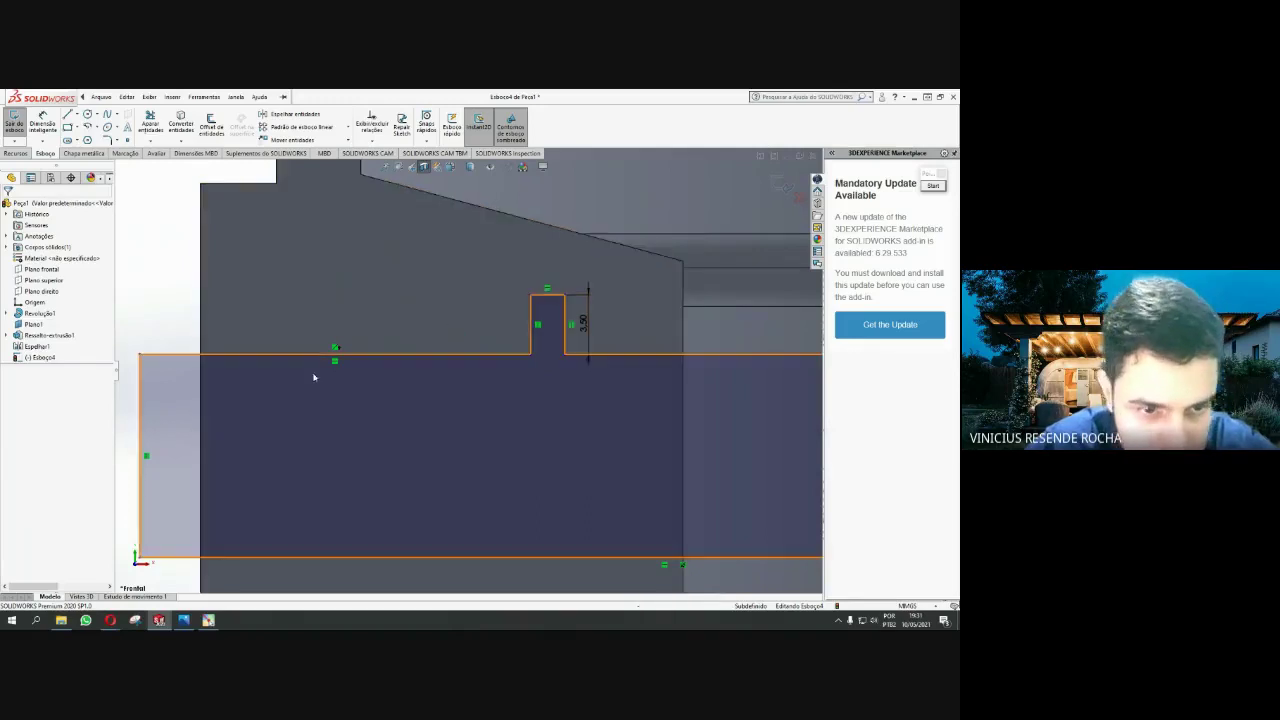
left_click(330, 362)
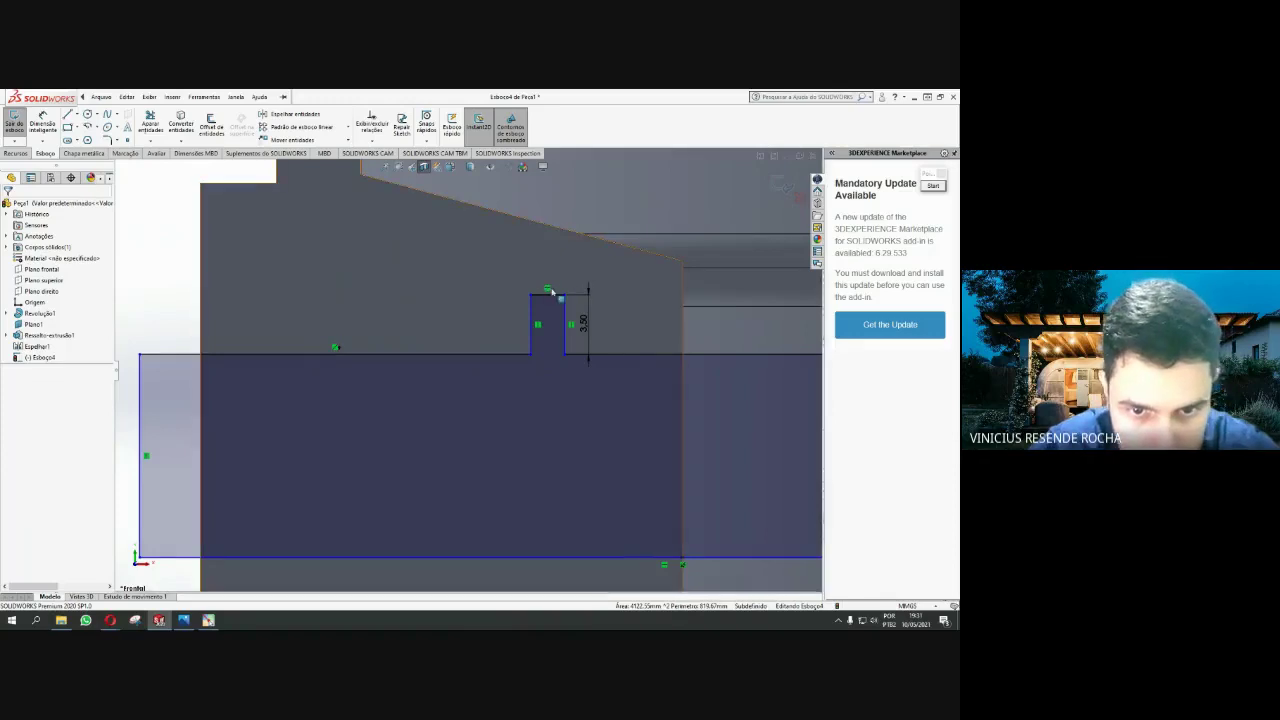
Dimension the notch width at 3.50, changing the existing 2.00 value after an undo
left_click(45, 122)
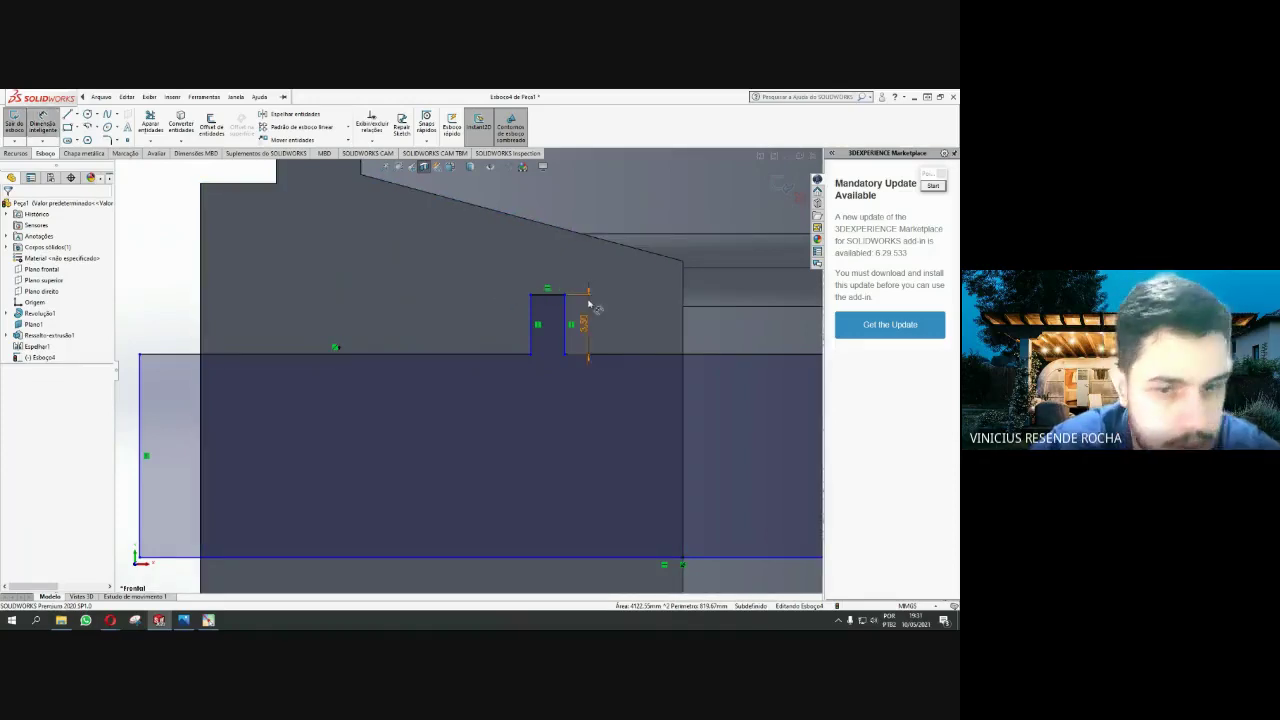
left_click(531, 314)
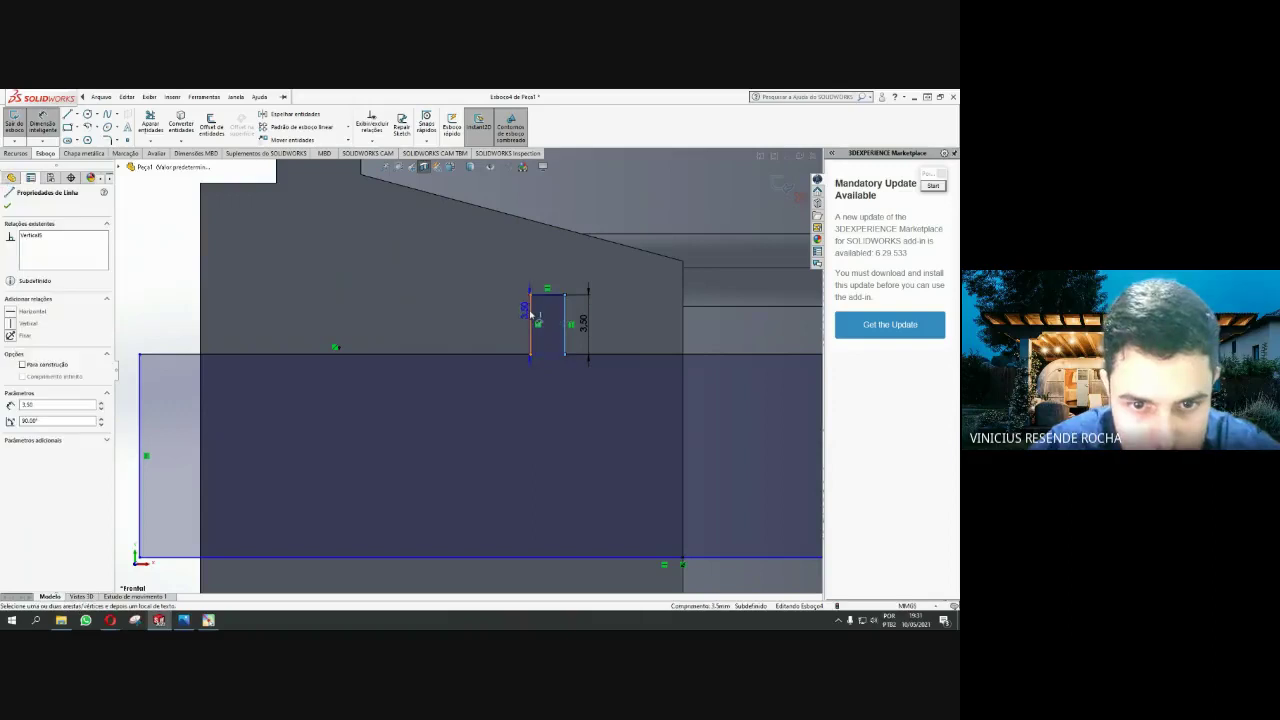
left_click(505, 315)
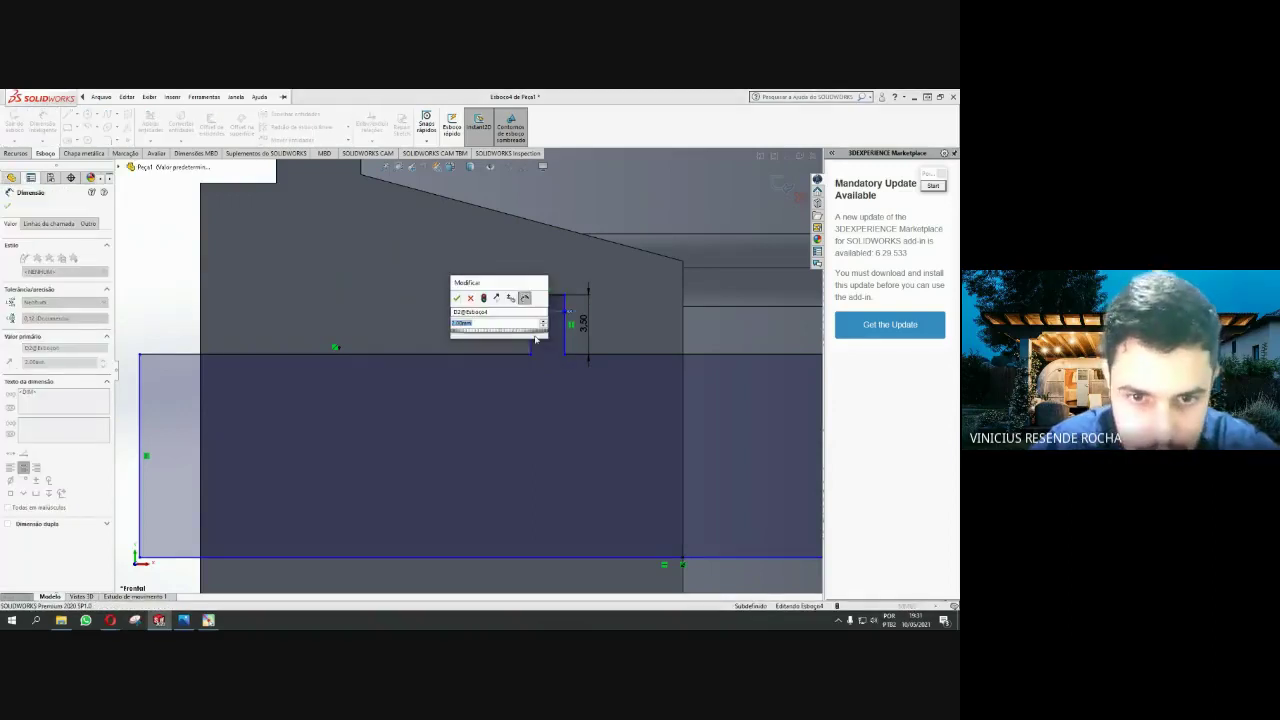
type("3.5")
key("Return")
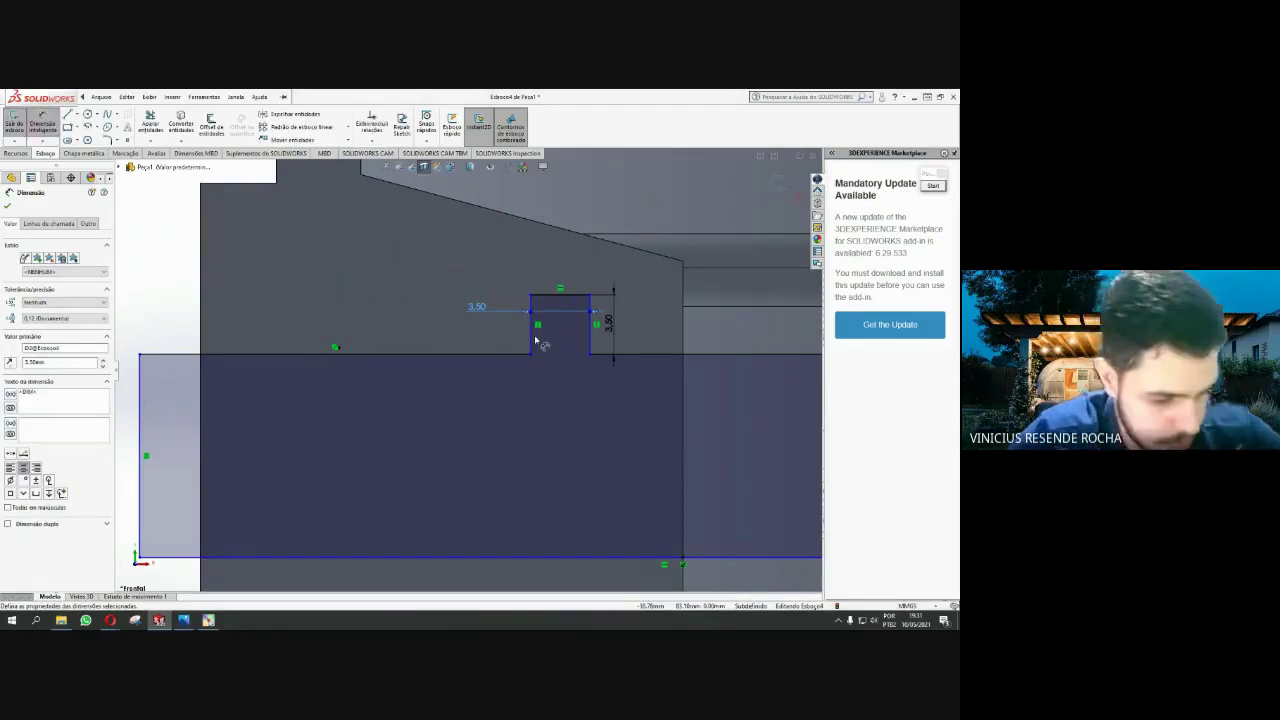
key("ctrl+z")
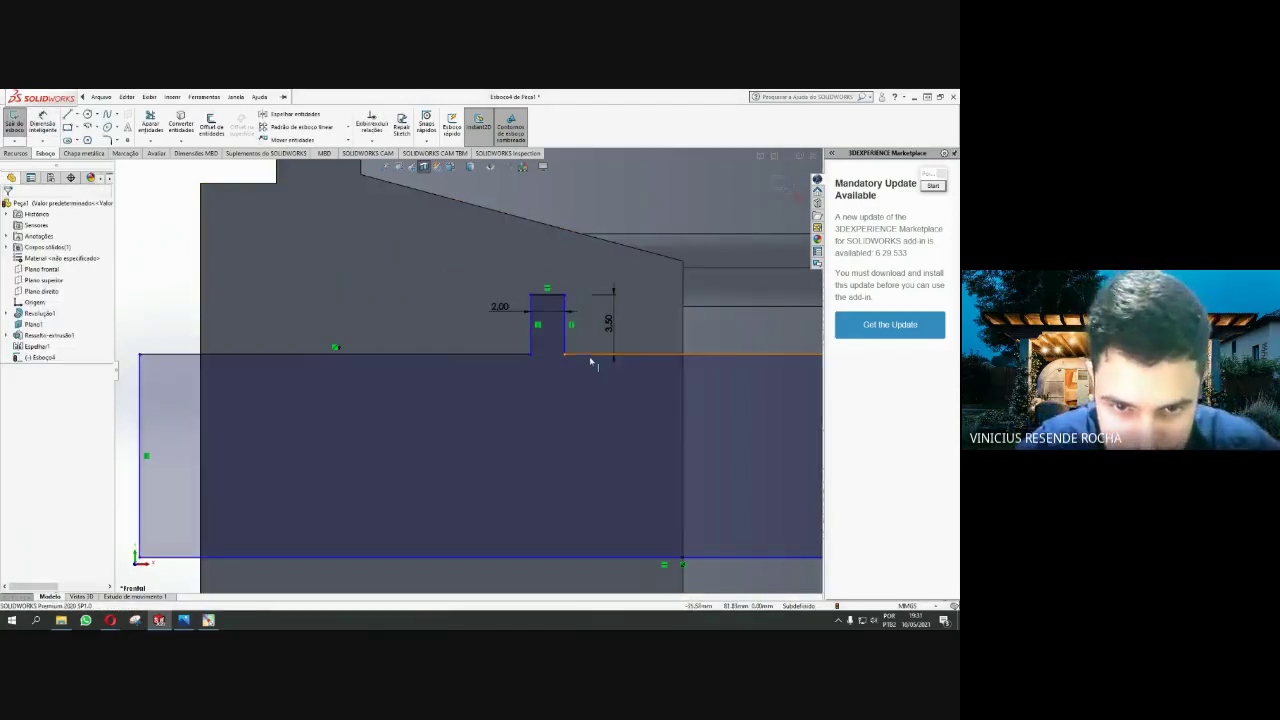
left_click(594, 355)
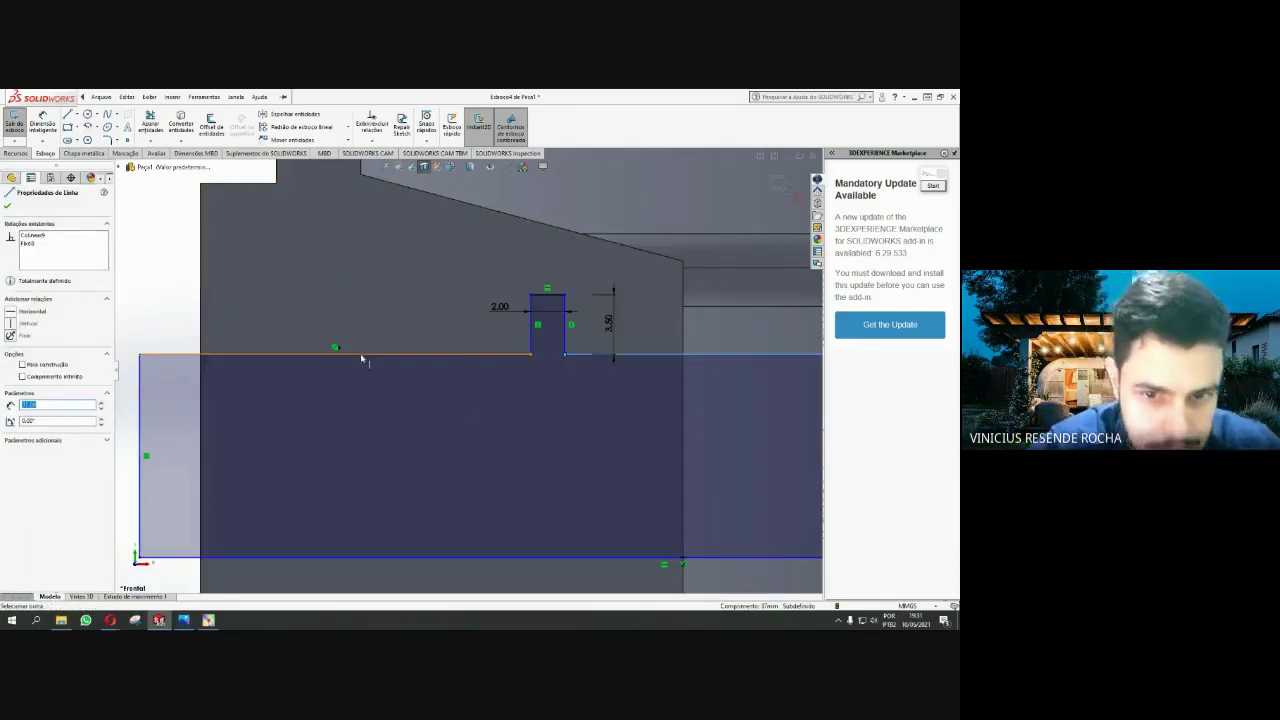
double_click(500, 308)
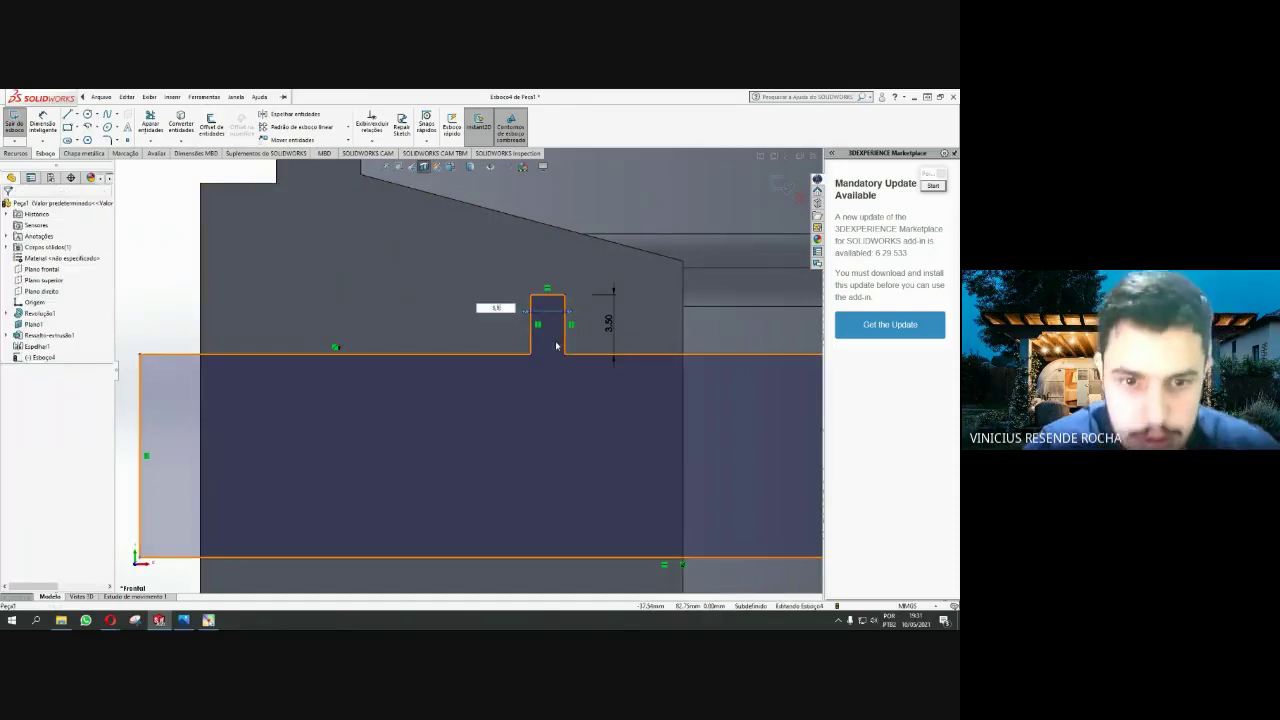
key("Return")
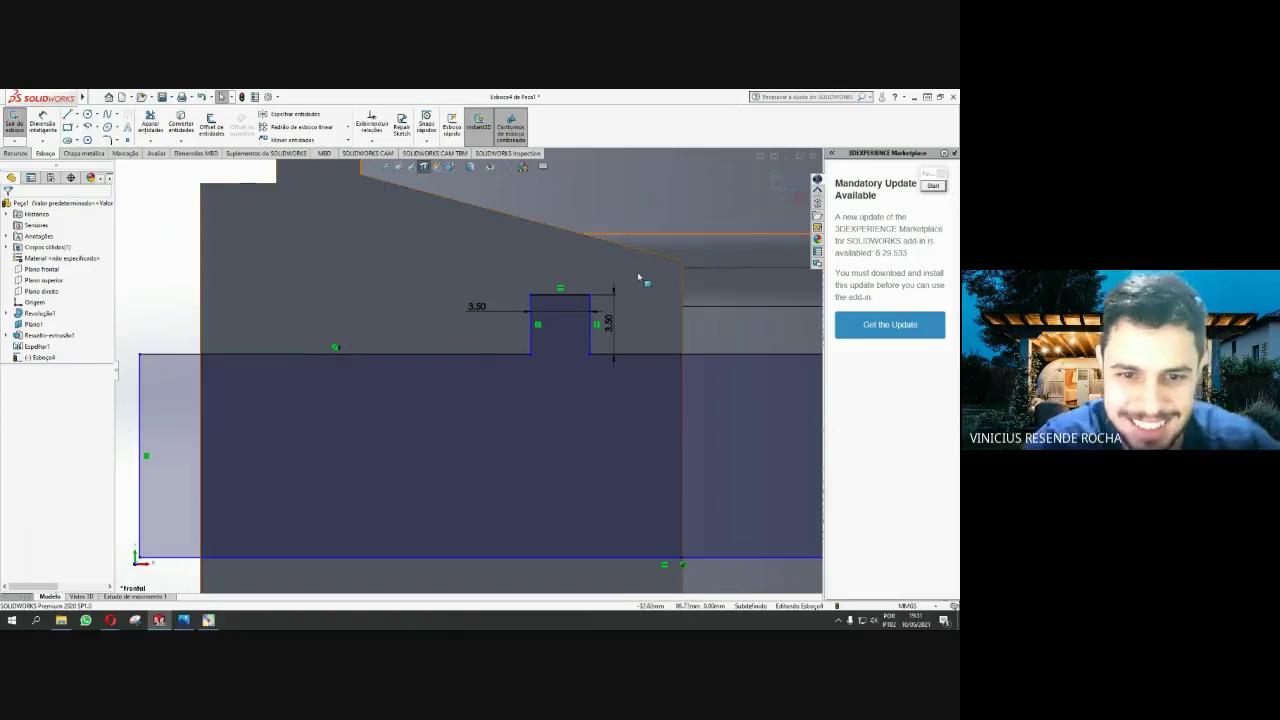
scroll(517, 350, "up", 2)
scroll(512, 348, "up", 2)
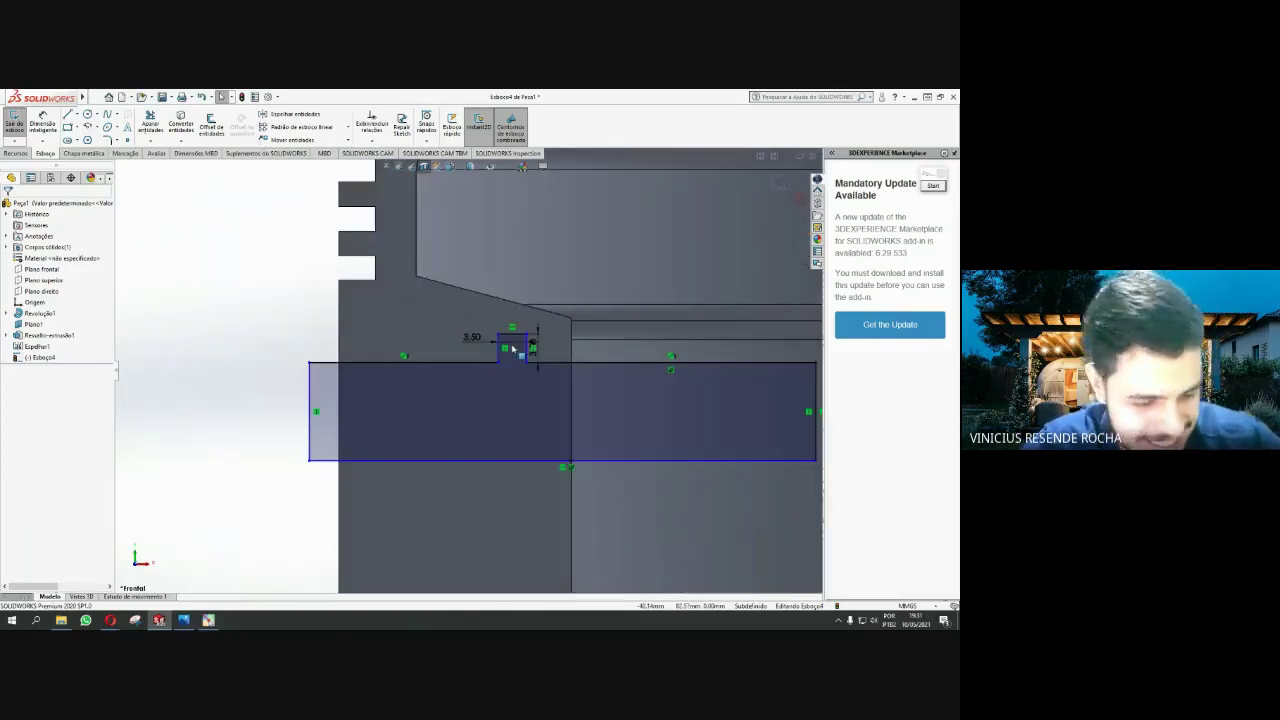
key("ctrl+z")
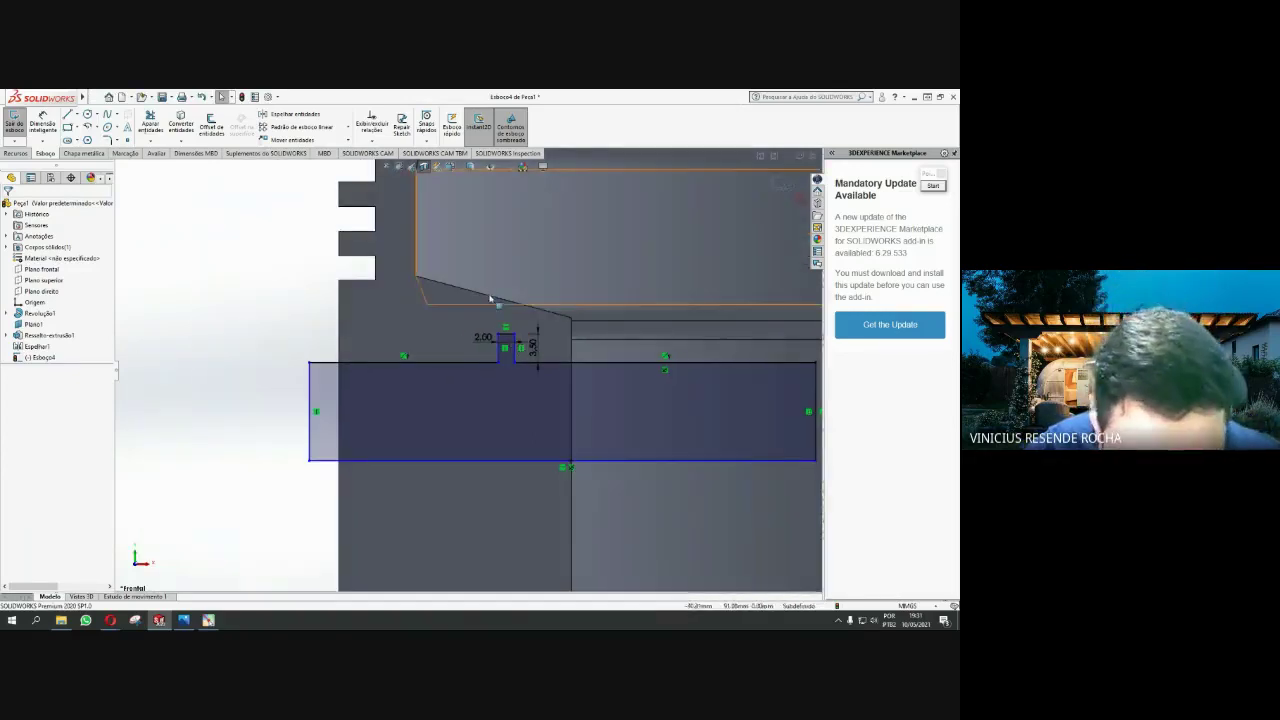
scroll(500, 345, "up", 2)
scroll(470, 352, "down", 3)
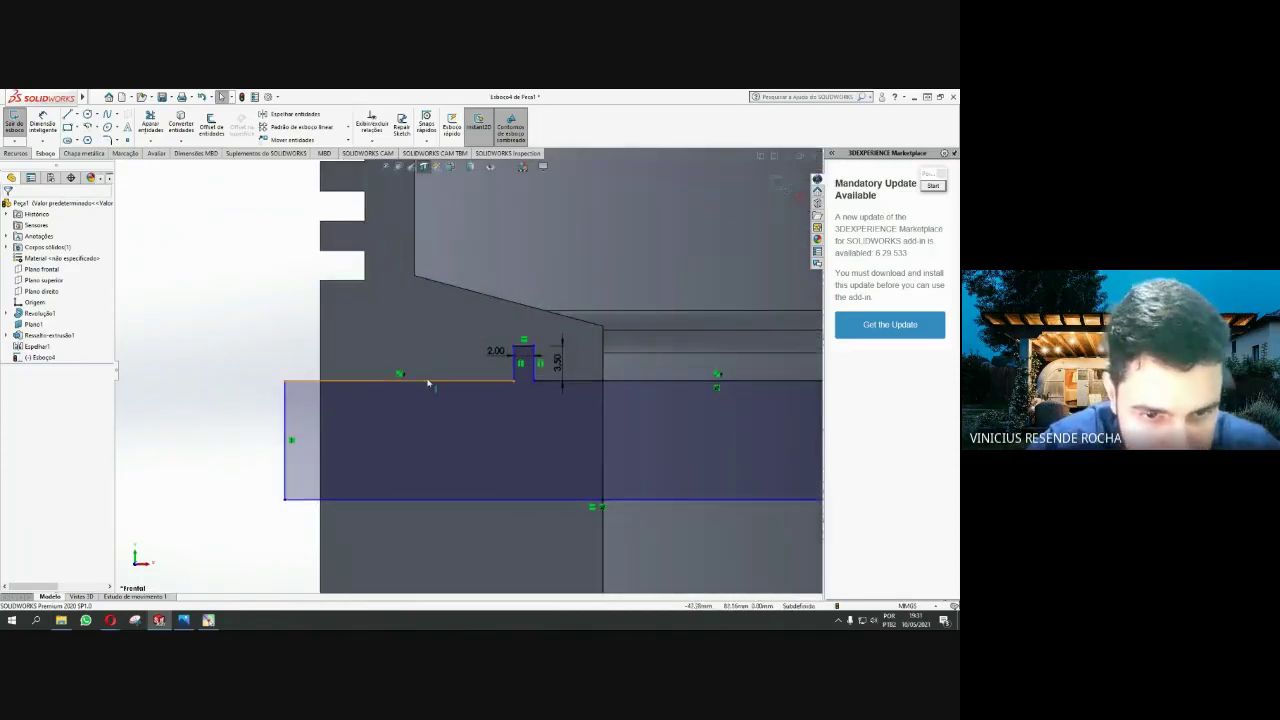
left_click(427, 381)
key("Delete")
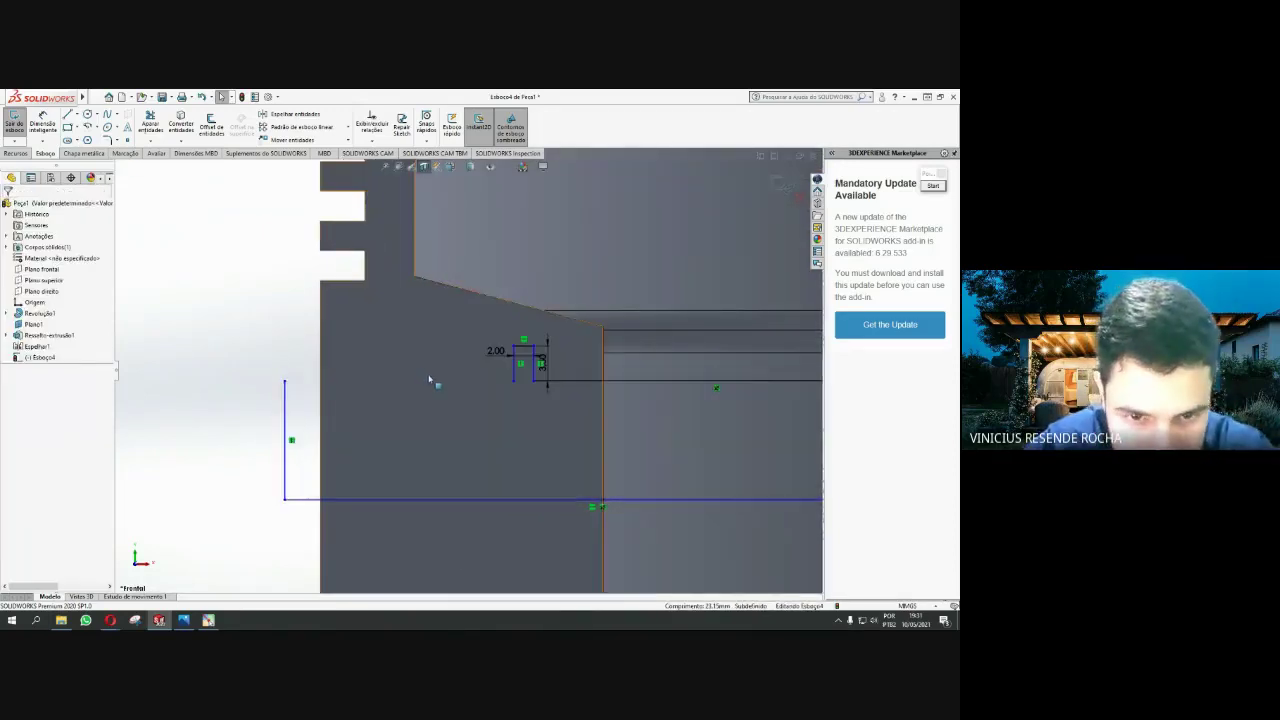
scroll(620, 405, "up", 2)
scroll(557, 394, "down", 3)
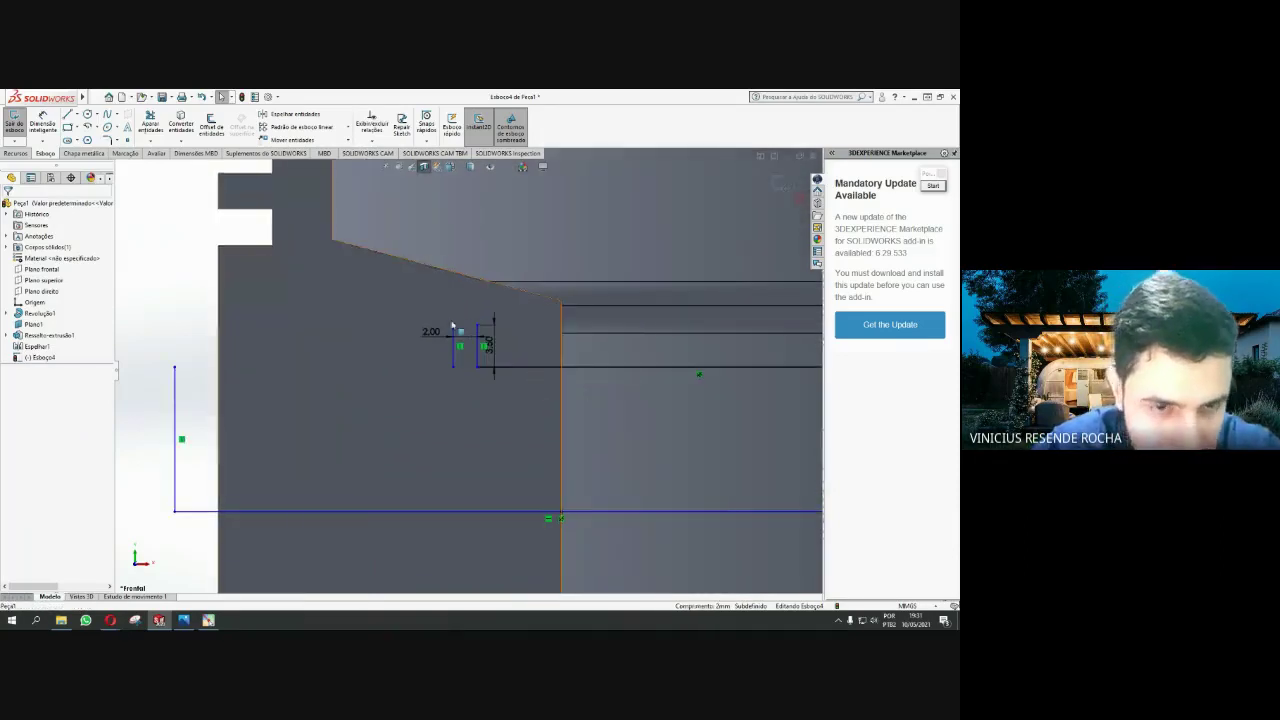
left_click(42, 122)
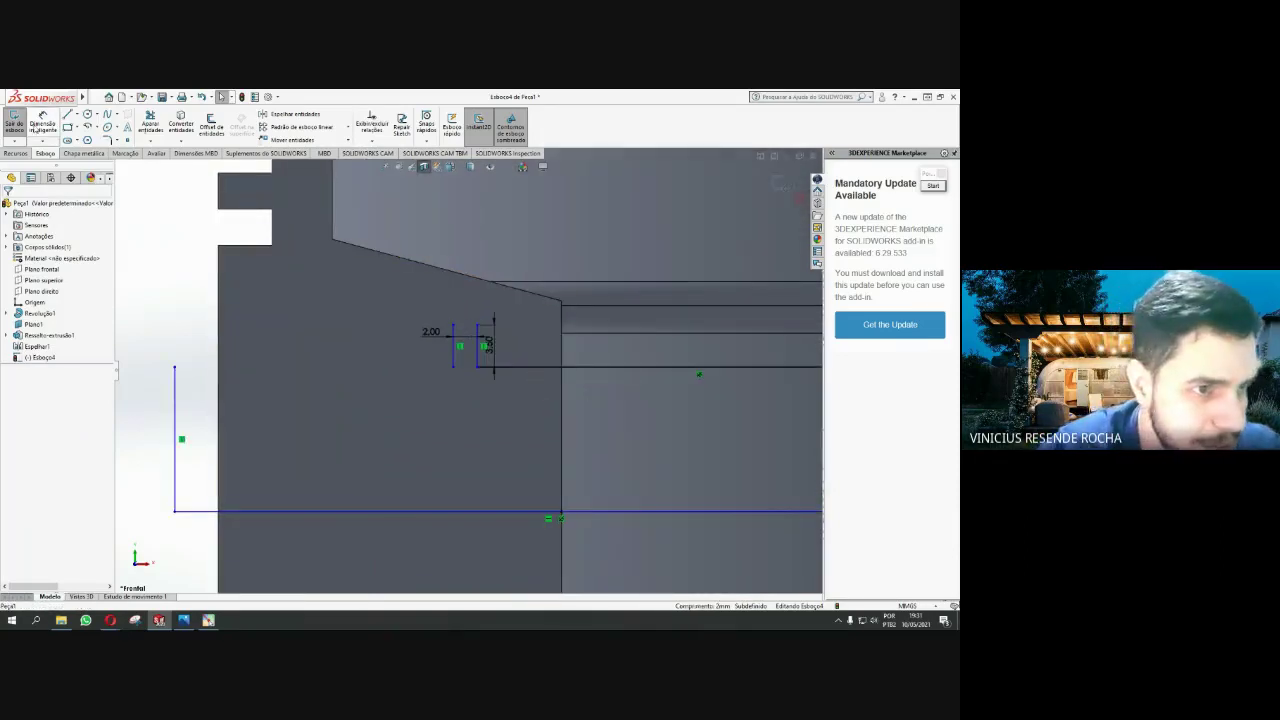
left_click(479, 345)
left_click(453, 345)
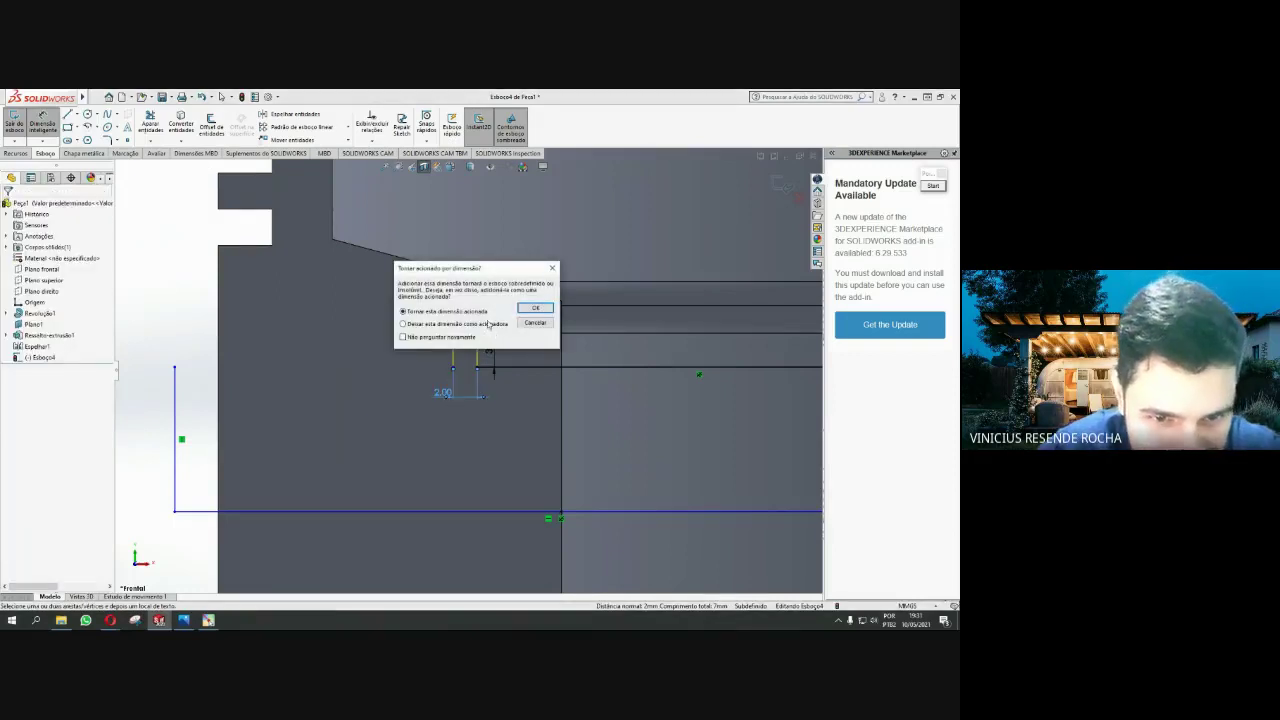
left_click(533, 309)
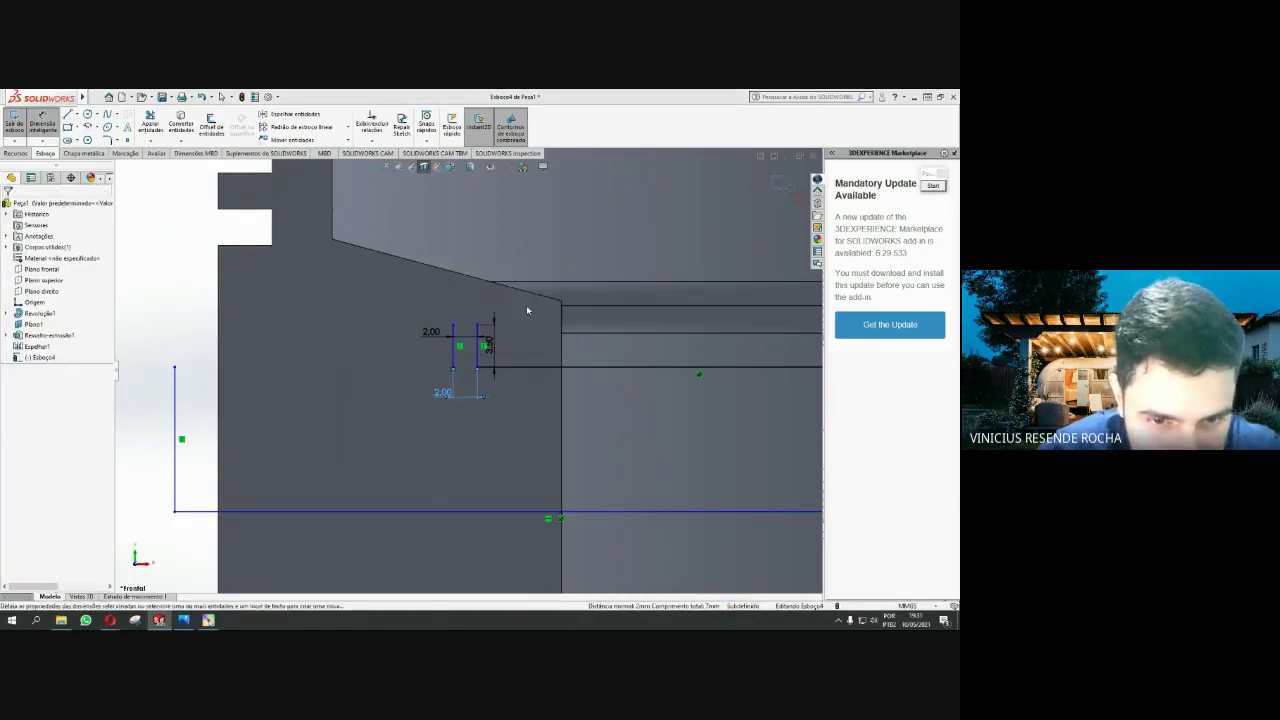
double_click(444, 393)
left_click(541, 354)
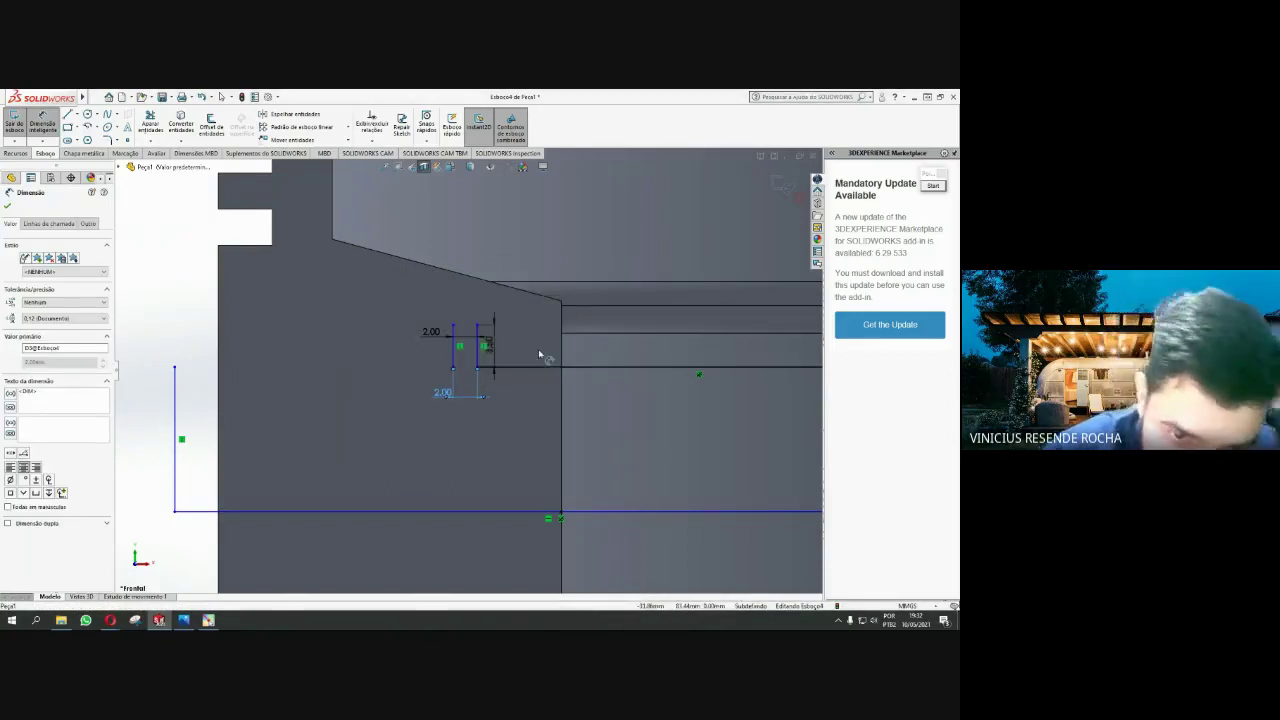
double_click(444, 393)
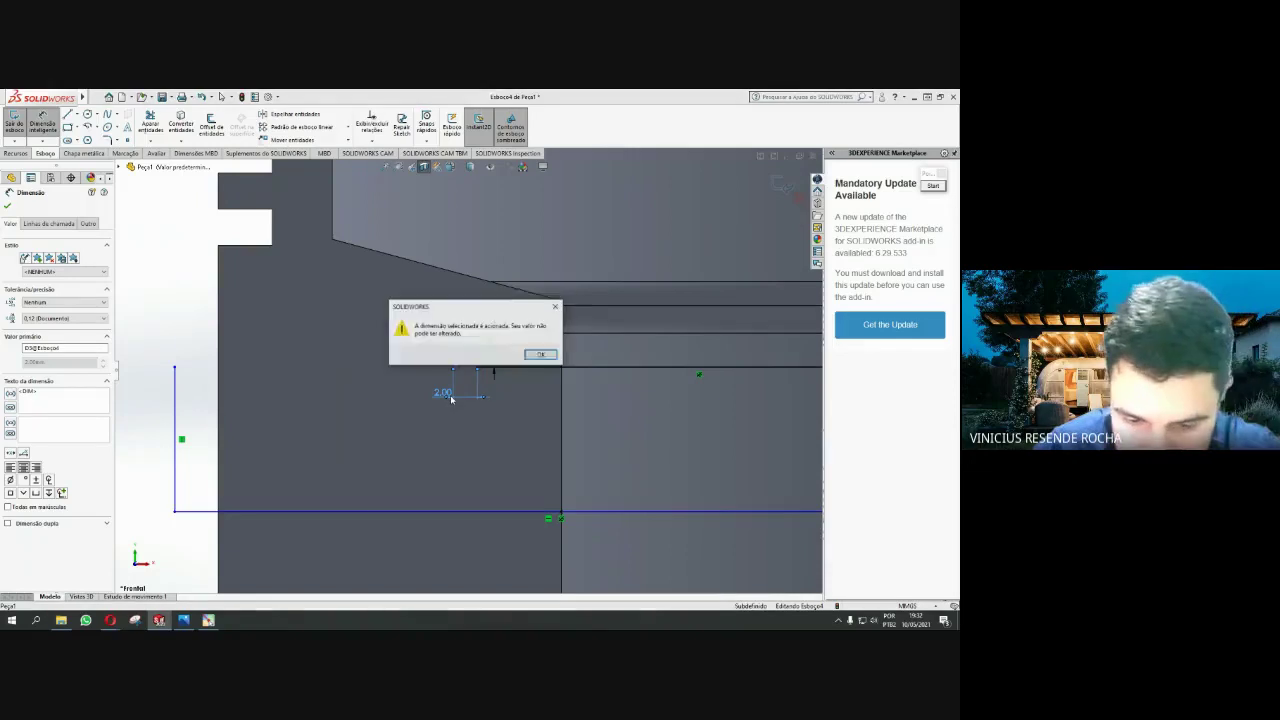
left_click(539, 354)
Replace the driven 2.00 dimension with a 3.50 offset and redraw lines closing the profile
key("Delete")
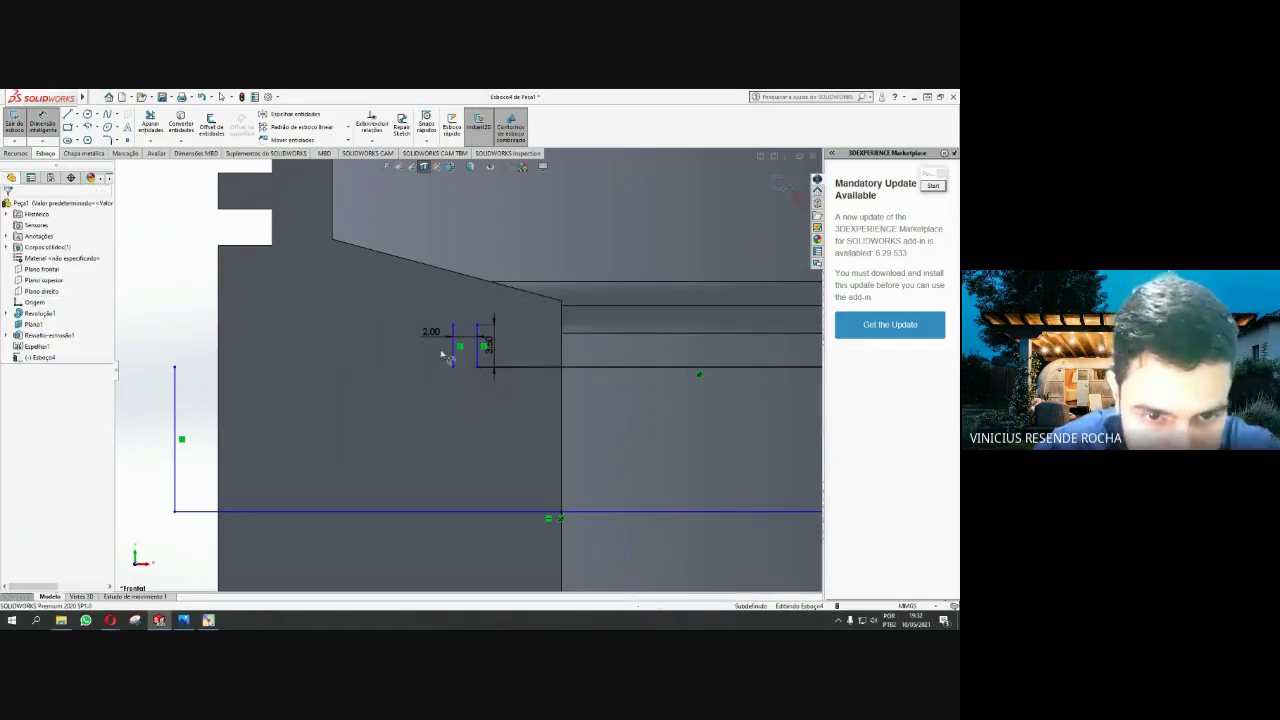
double_click(428, 332)
type("3.5")
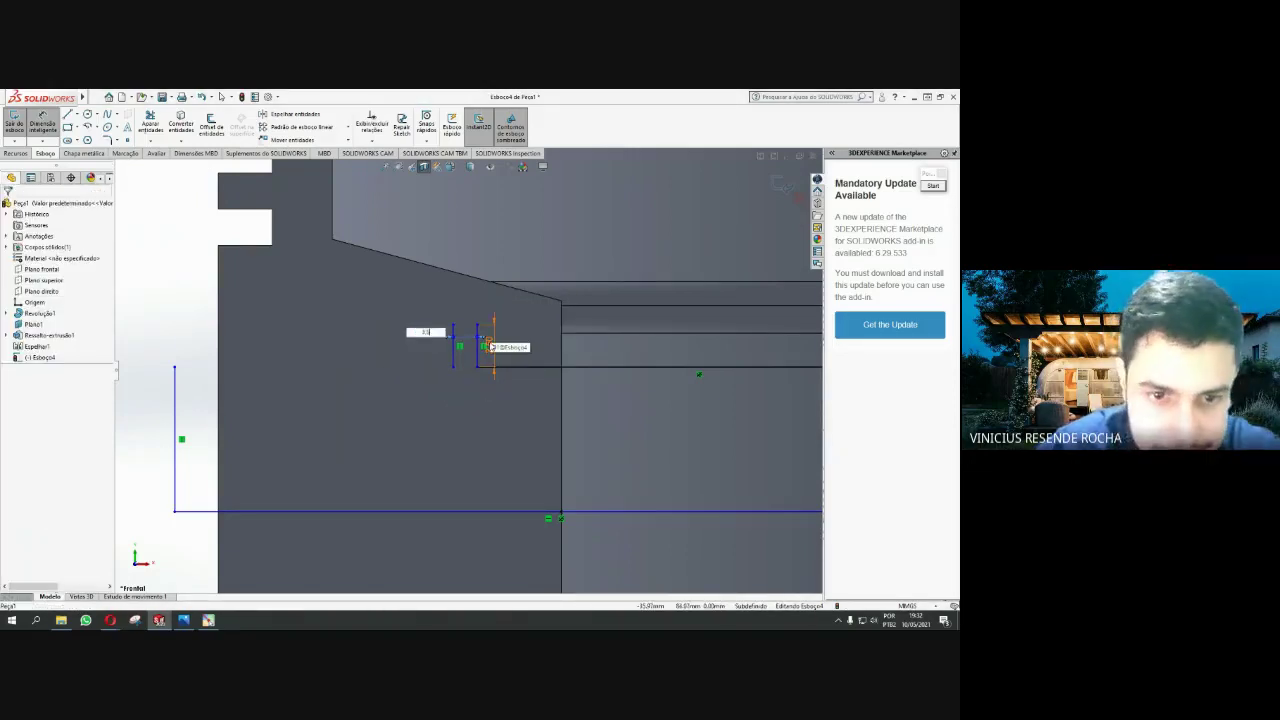
left_click(67, 115)
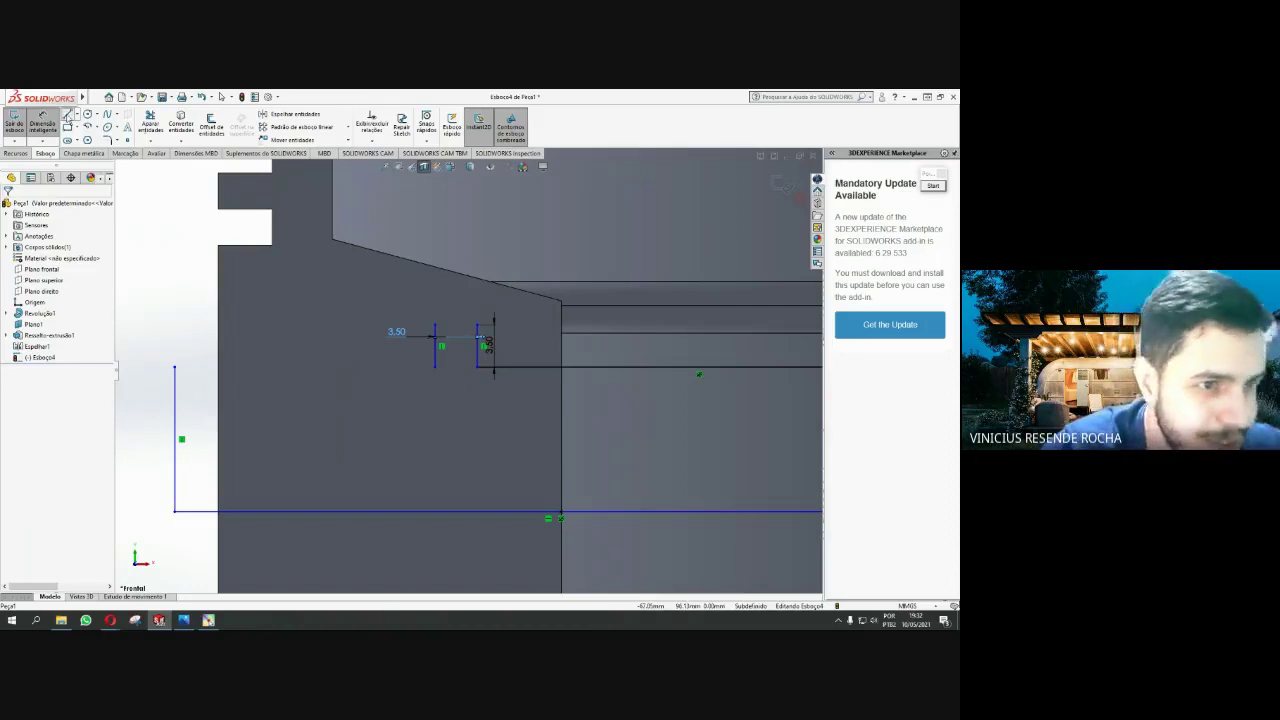
left_click_drag(435, 327, 478, 327)
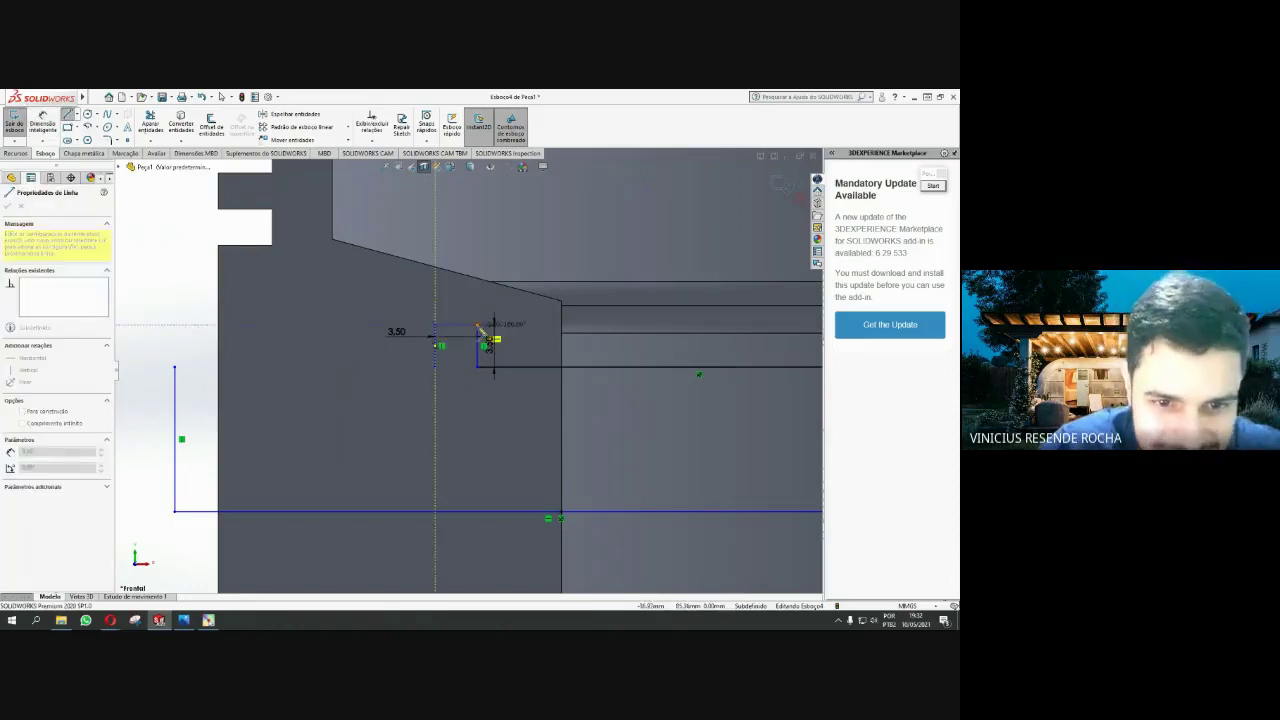
left_click(436, 368)
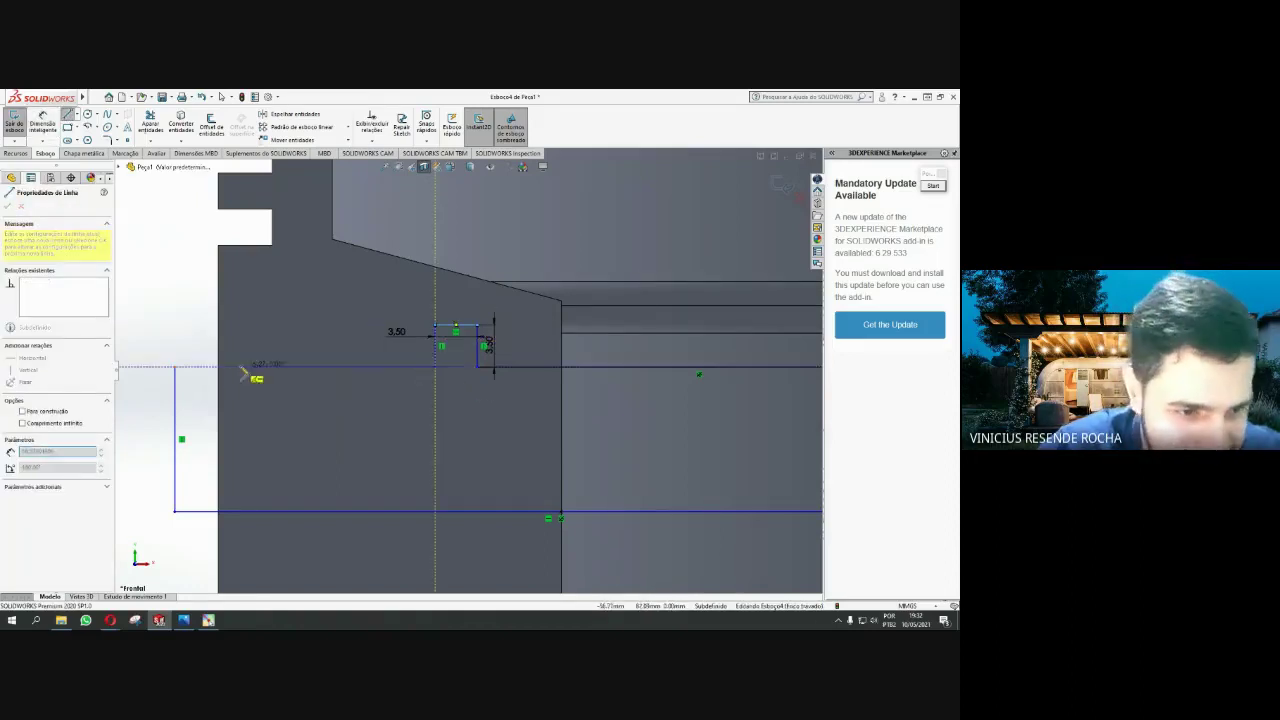
left_click(178, 370)
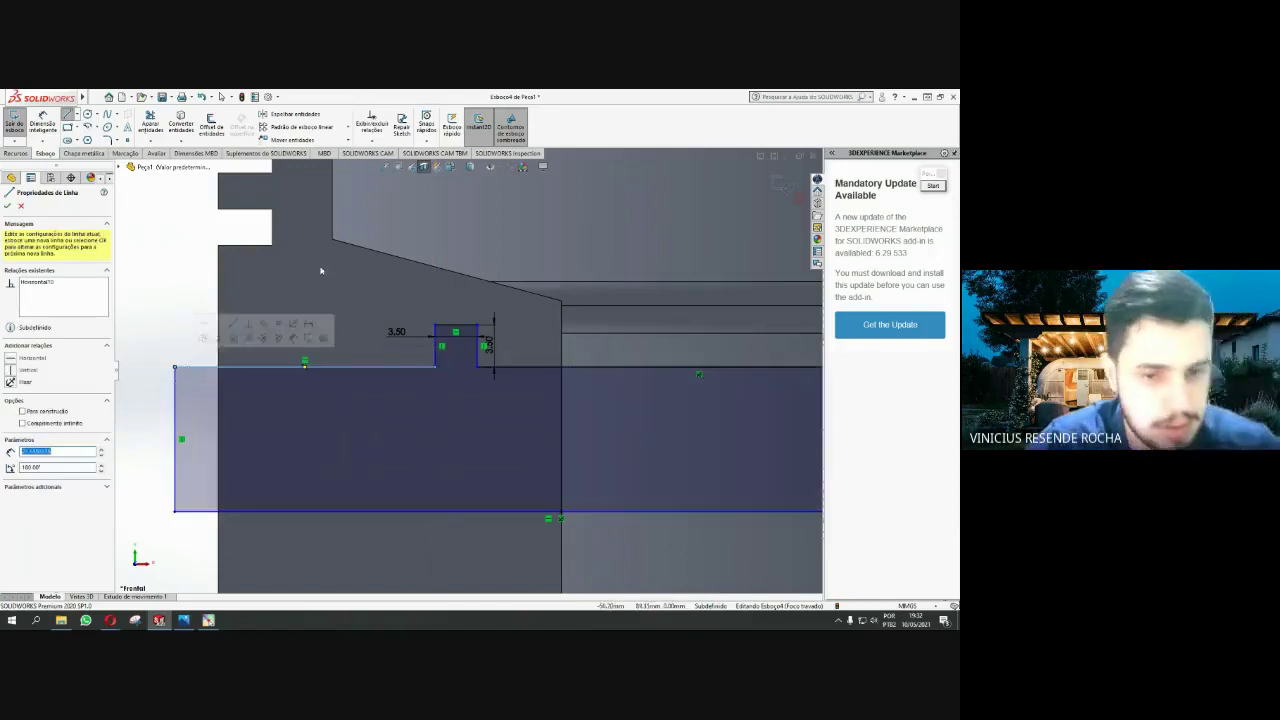
key("Escape")
scroll(457, 307, "up", 5)
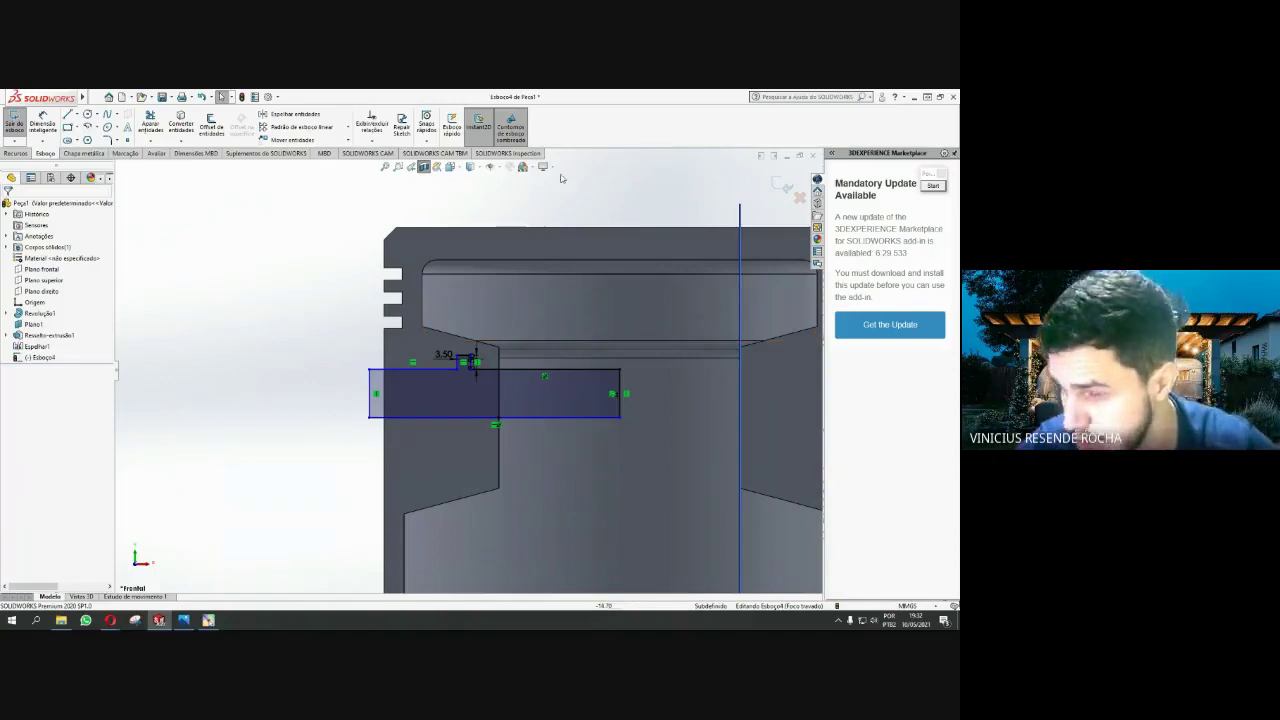
Delete the profile's right vertical edge
scroll(627, 360, "up", 2)
scroll(605, 343, "down", 3)
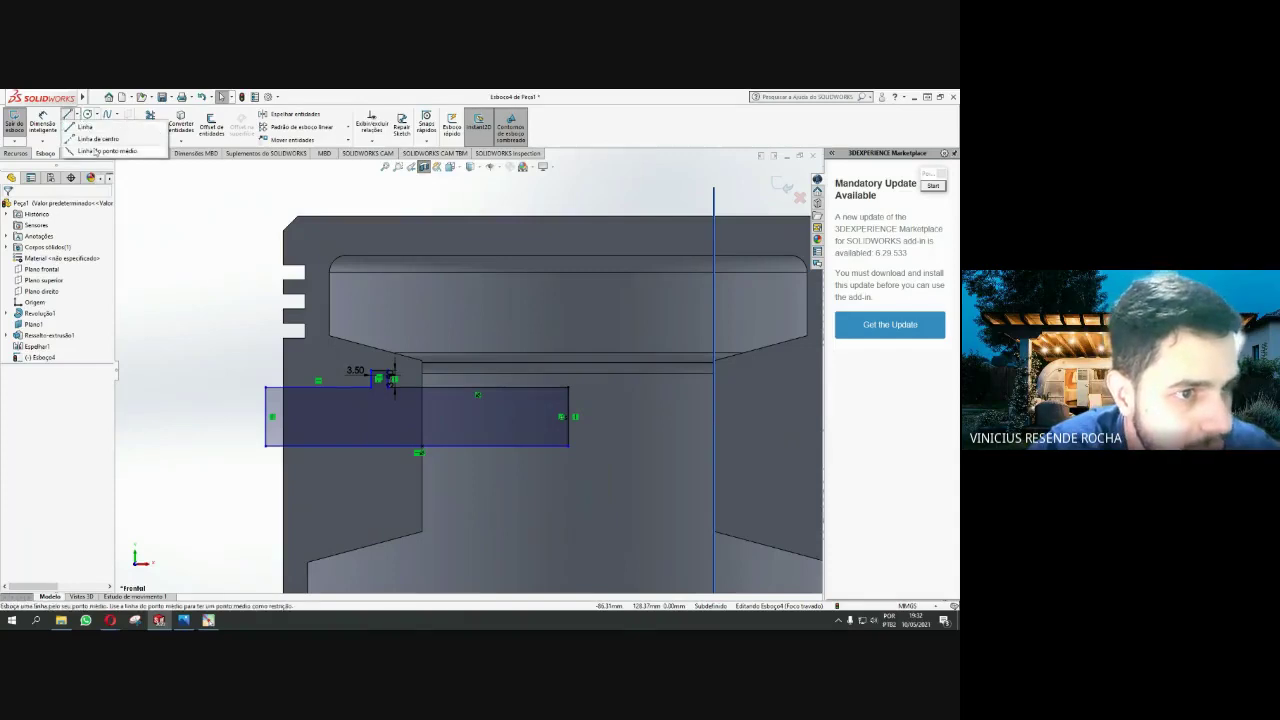
left_click(69, 115)
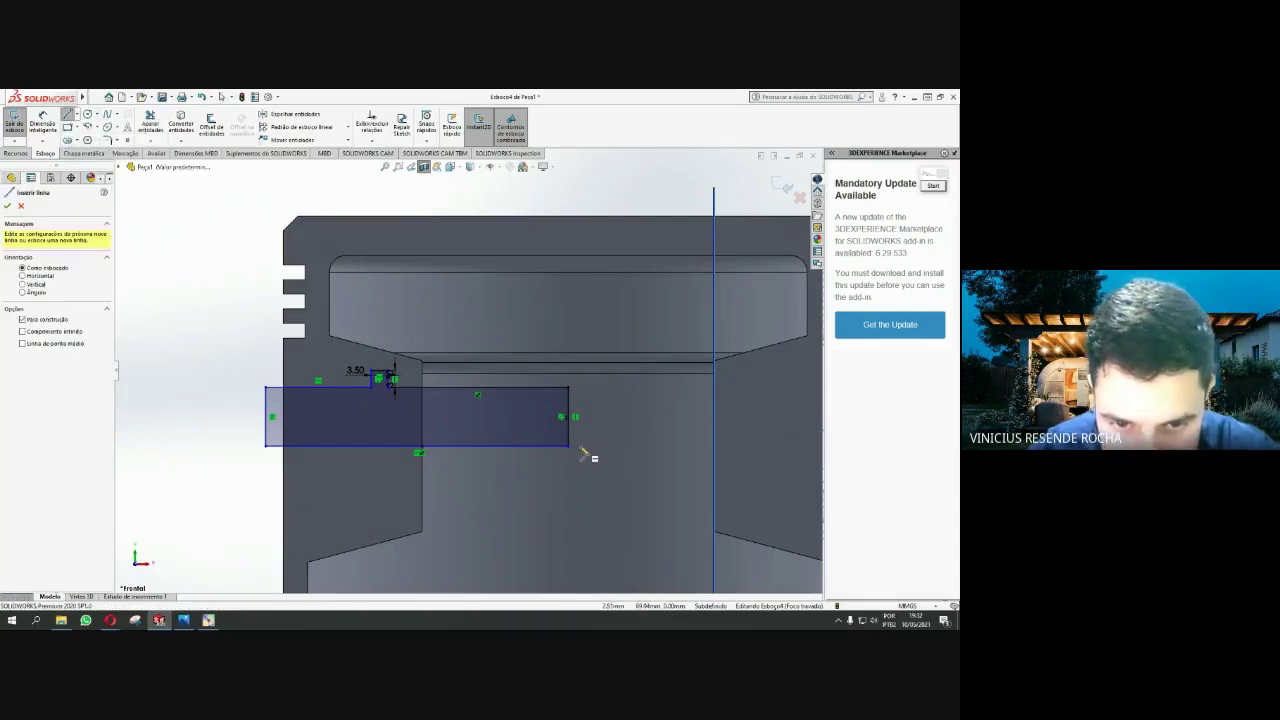
left_click(570, 446)
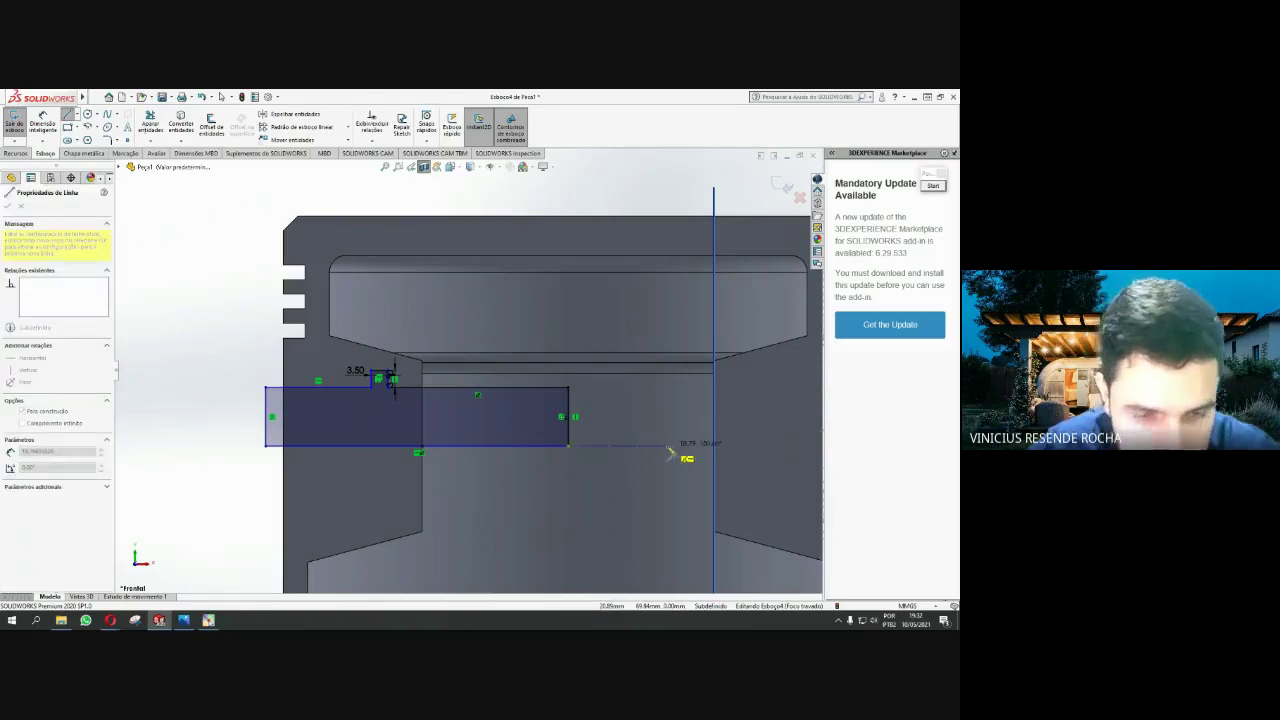
key("Escape")
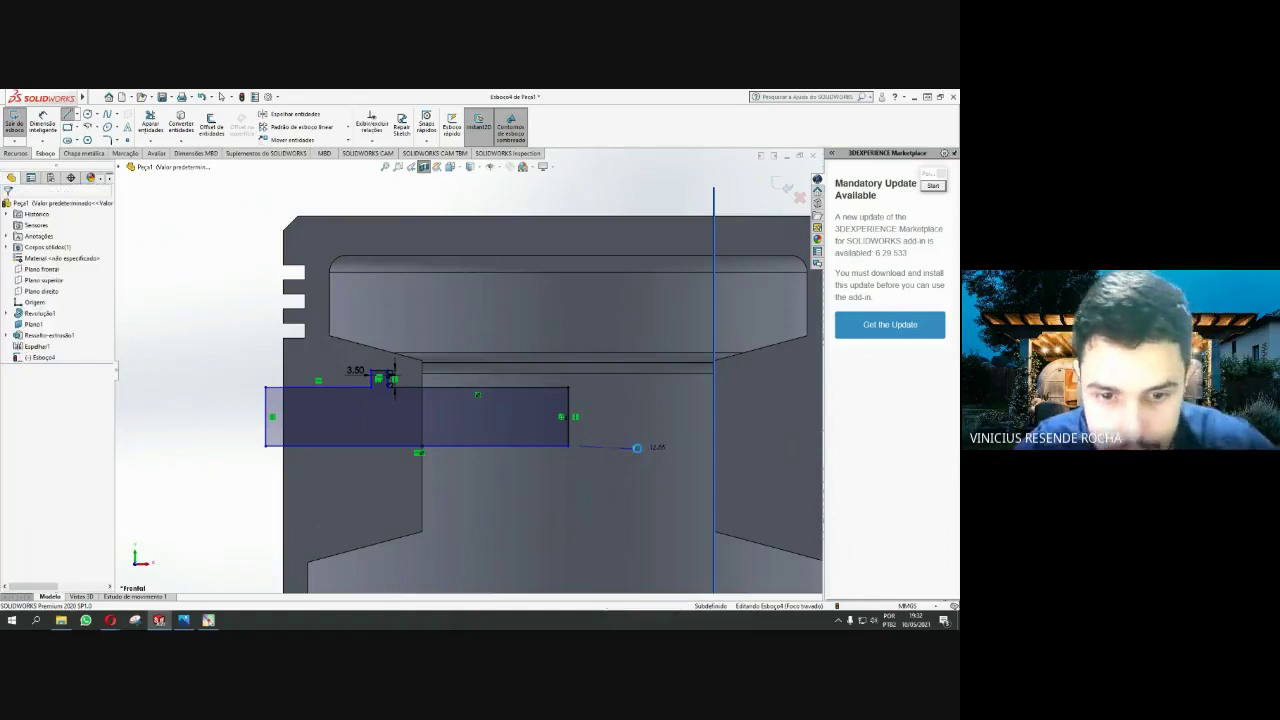
left_click(568, 413)
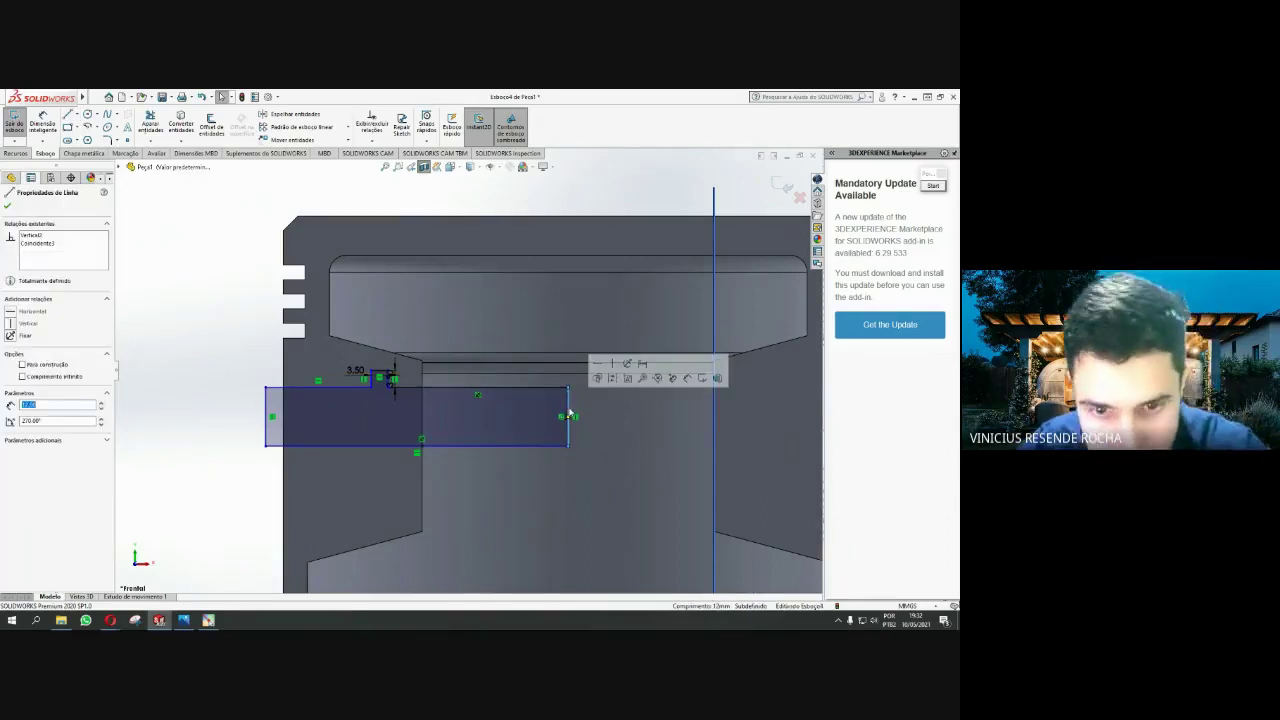
key("Delete")
Draw a short vertical mirror line above the profile's right end and box-select it with the profile
scroll(320, 434, "up", 3)
scroll(303, 366, "down", 3)
mouse_move(367, 337)
left_mouse_down()
mouse_move(607, 503)
mouse_move(657, 462)
left_mouse_up()
key("Escape")
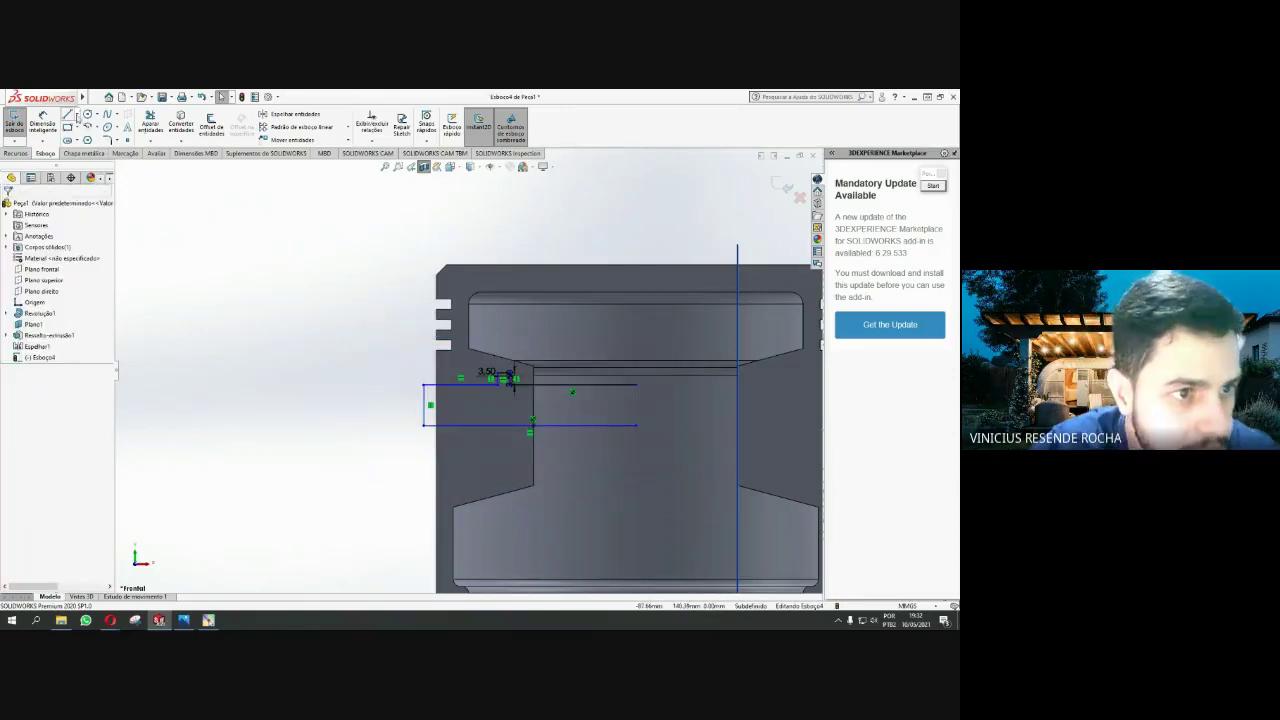
left_click(69, 115)
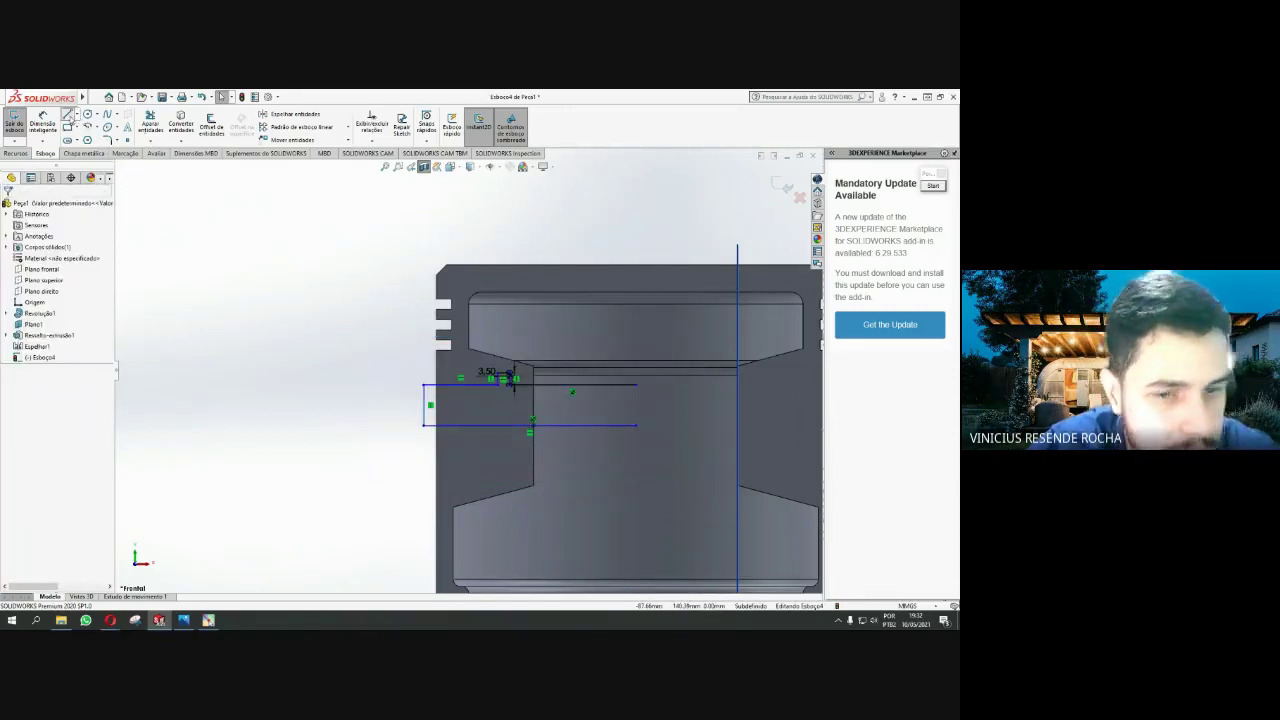
left_click(637, 258)
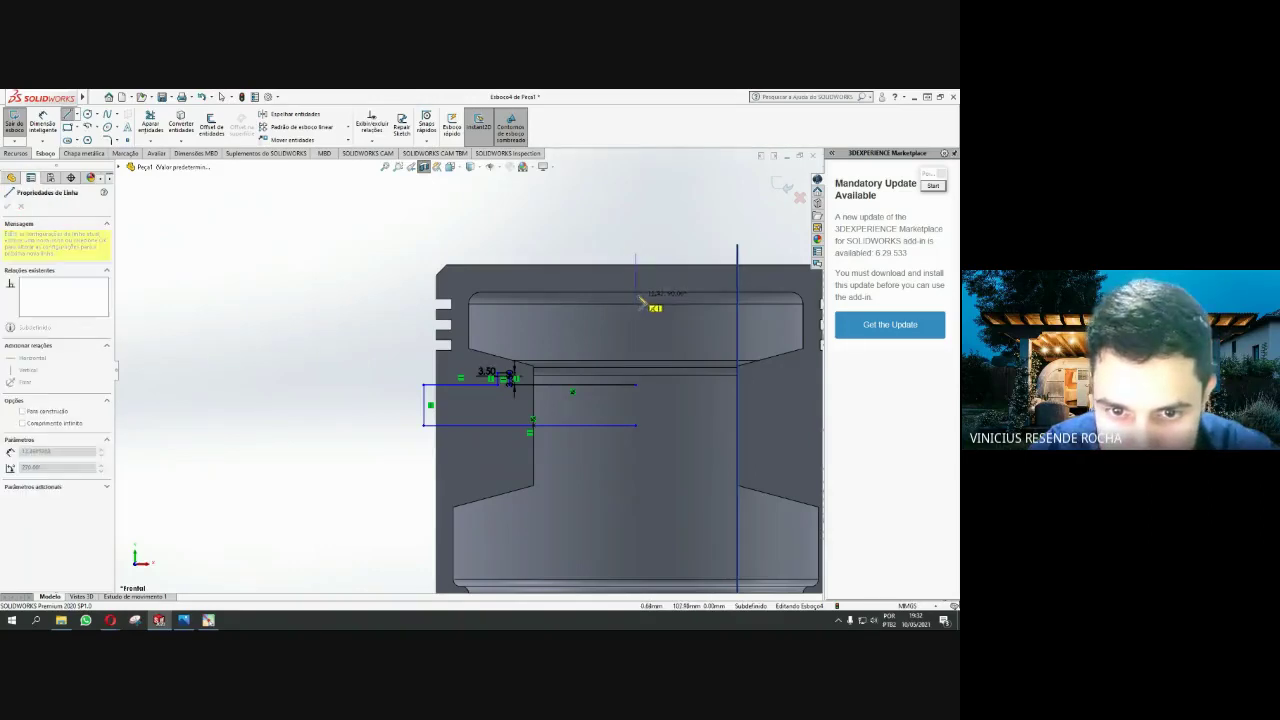
left_click(637, 318)
key("Escape")
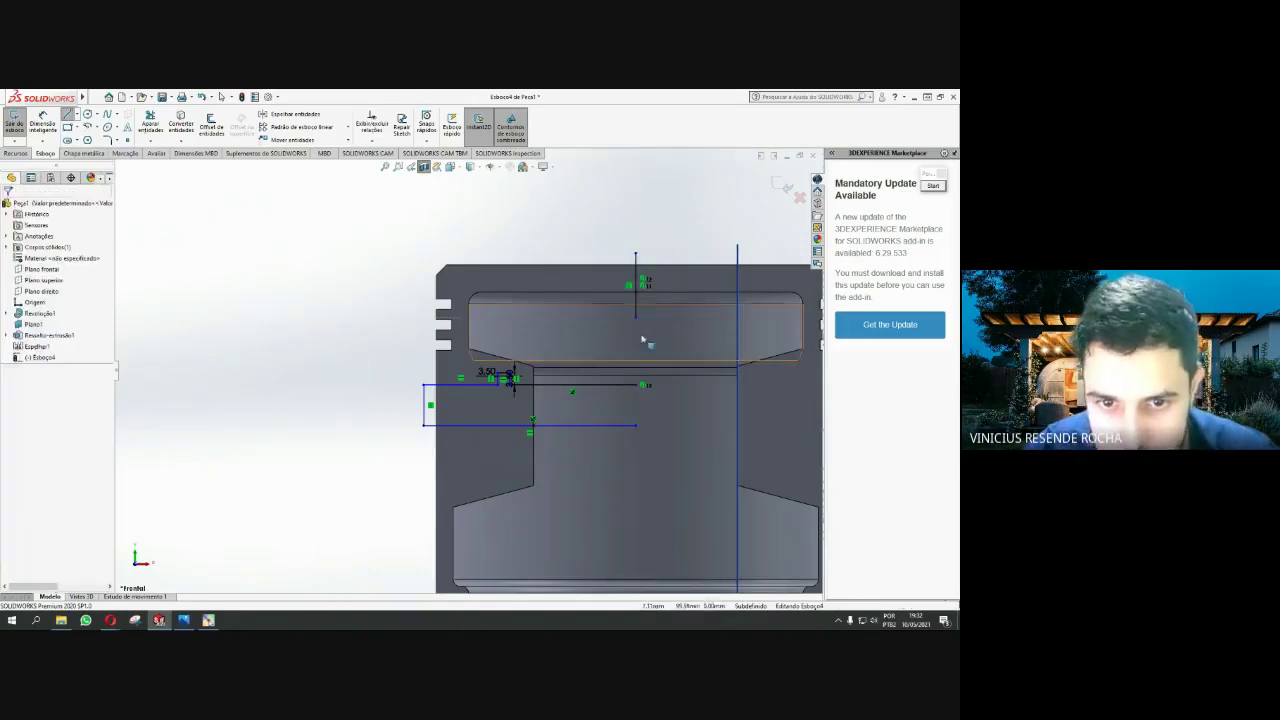
left_click_drag(344, 349, 650, 468)
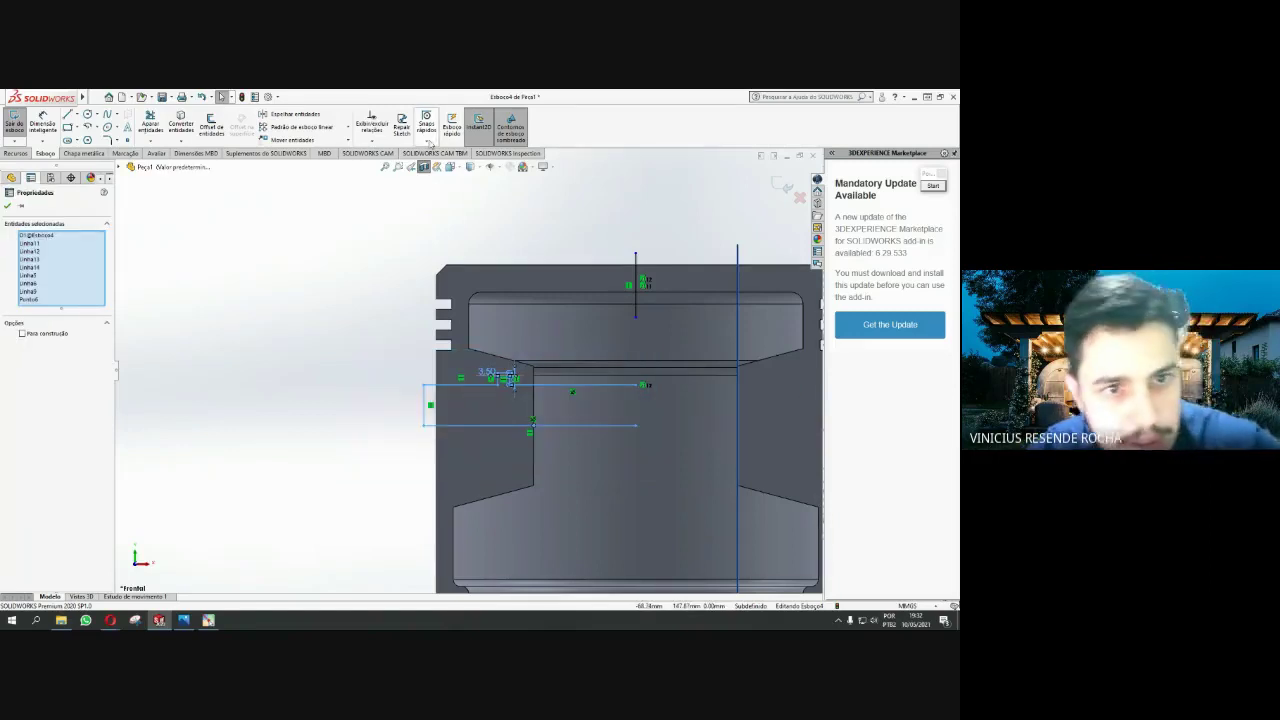
Mirror the selected profile lines about the vertical line, keeping the original as a copy
left_click(330, 117)
left_click(635, 305)
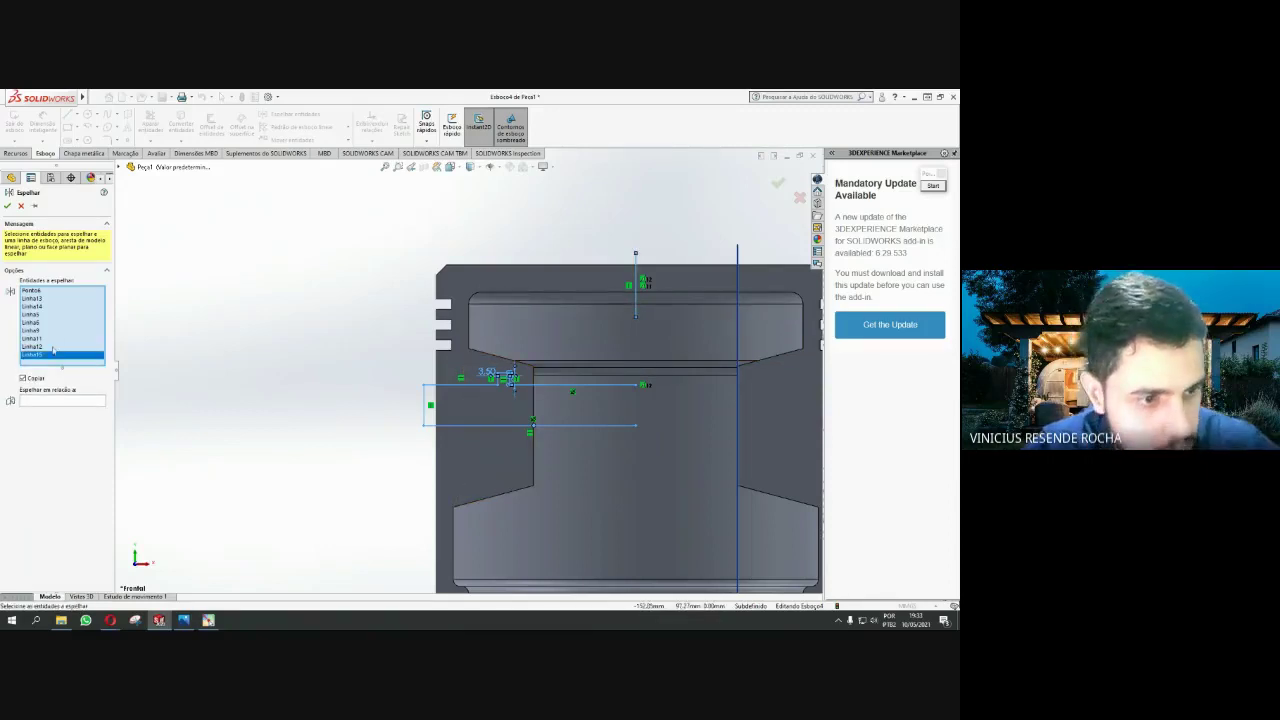
key("Delete")
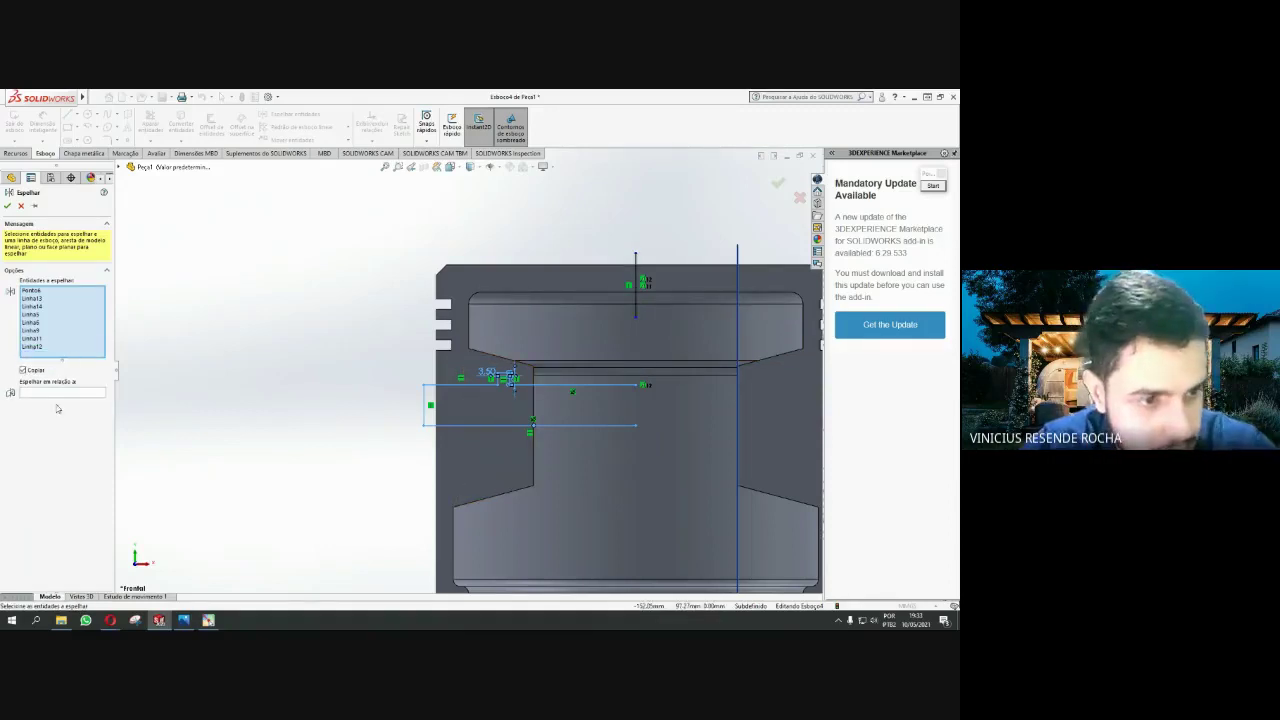
left_click(64, 395)
left_click(636, 279)
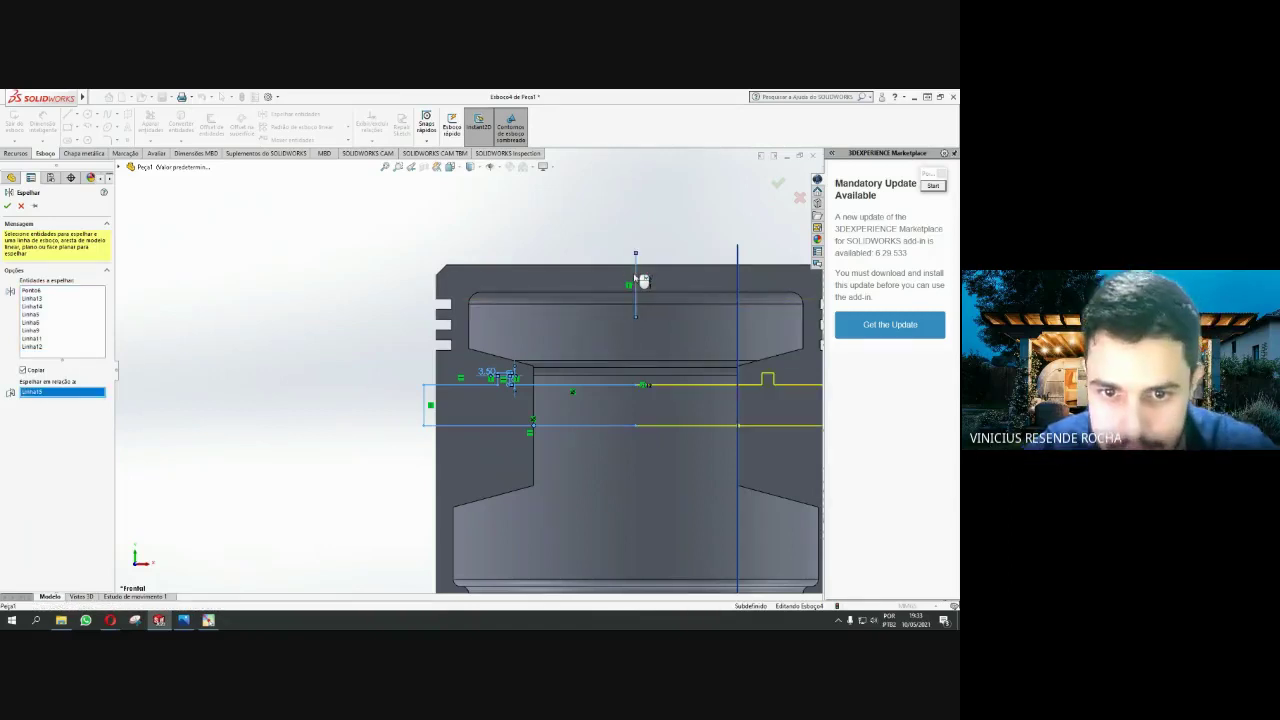
left_click(7, 205)
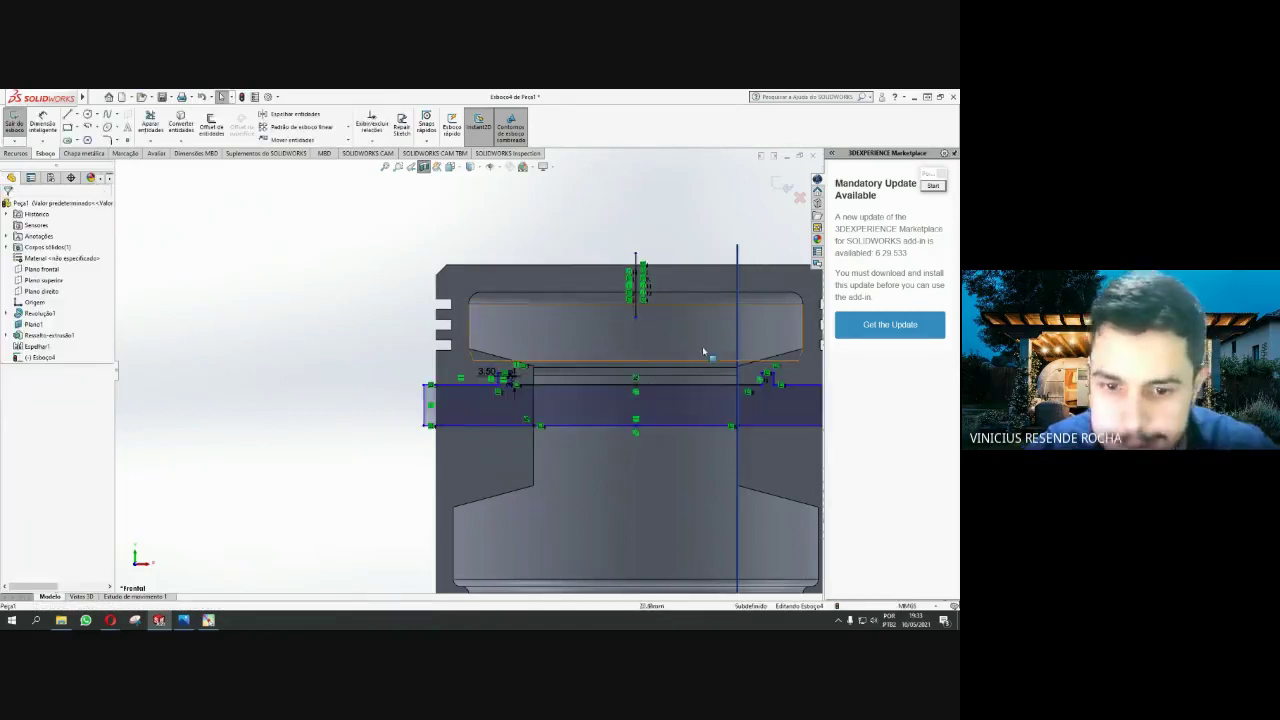
scroll(702, 346, "up", 3)
scroll(705, 365, "down", 2)
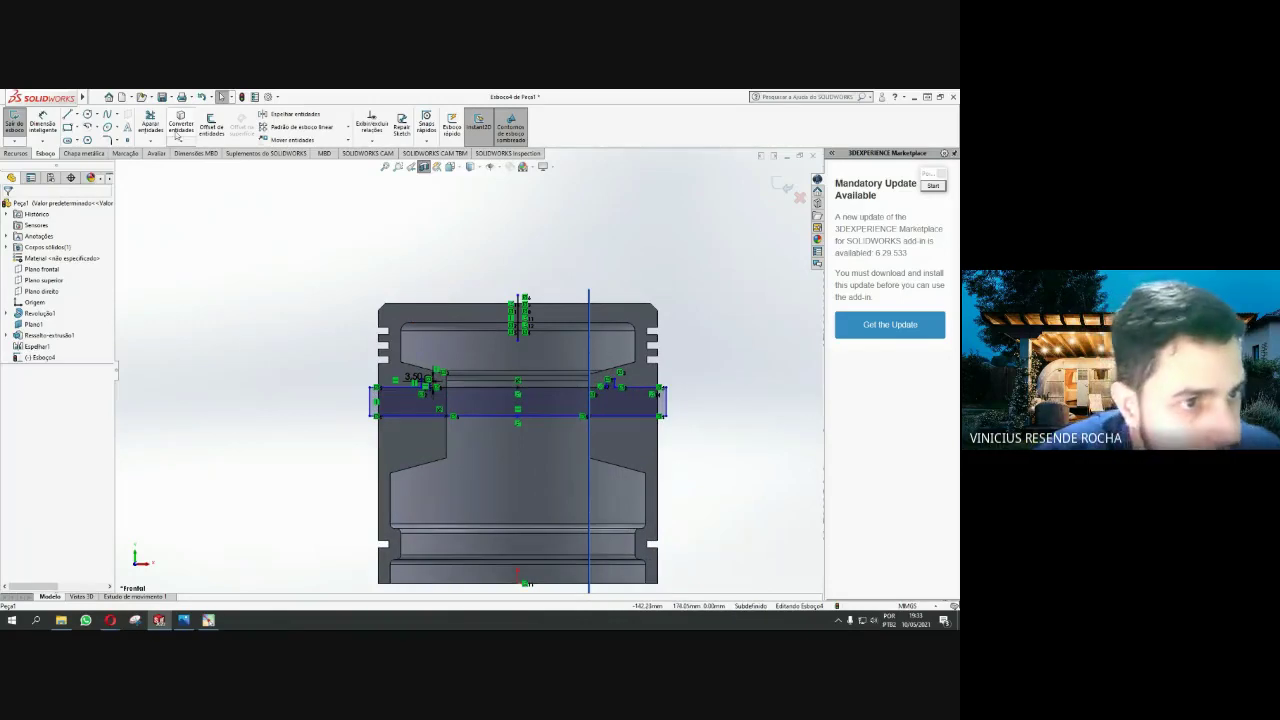
Draw a short horizontal line to the right of the profile
left_click(68, 115)
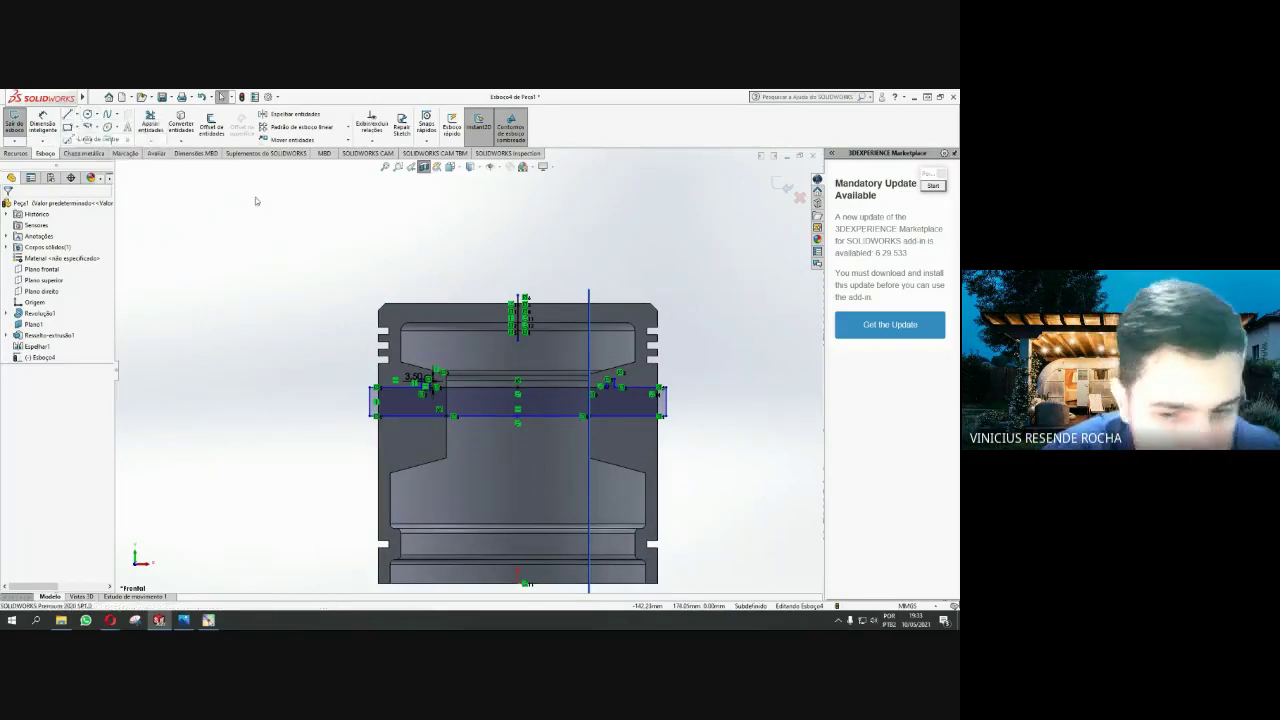
left_click(687, 416)
left_click(752, 416)
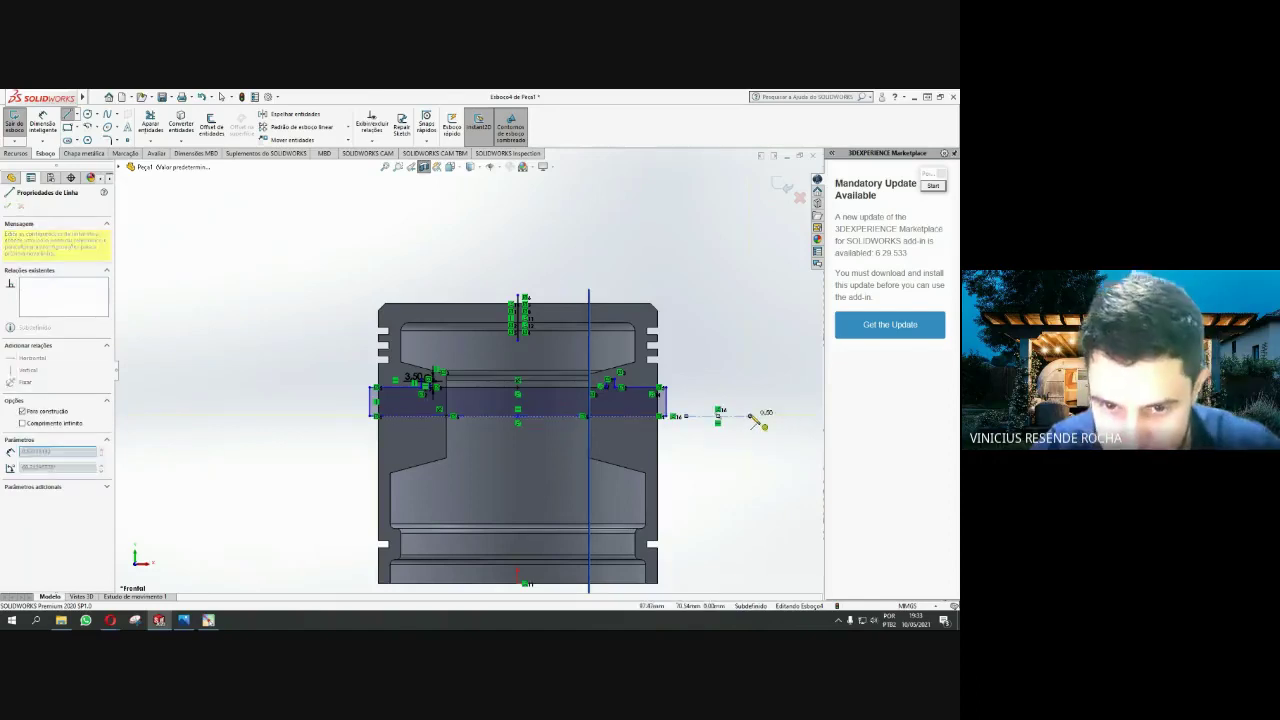
key("Escape")
Exit the Esboço4 sketch and orbit the piston to an oblique view
left_click(541, 345)
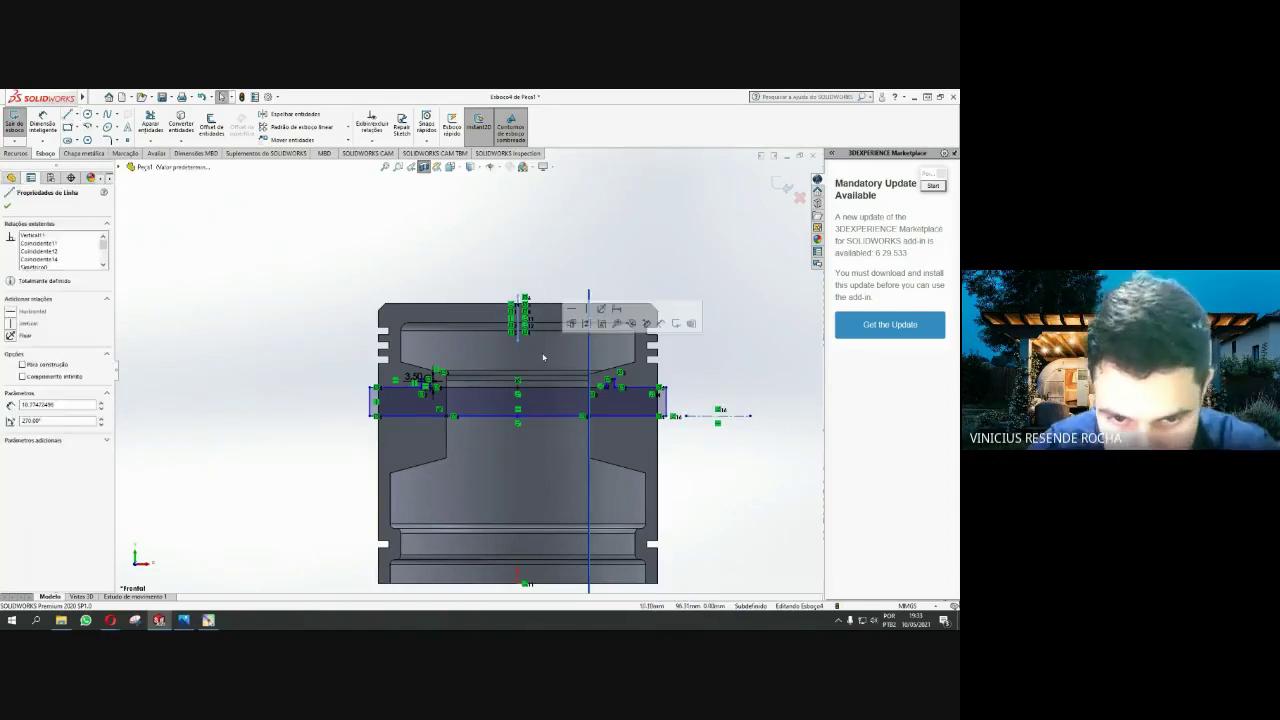
left_click(546, 352)
scroll(546, 352, "down", 2)
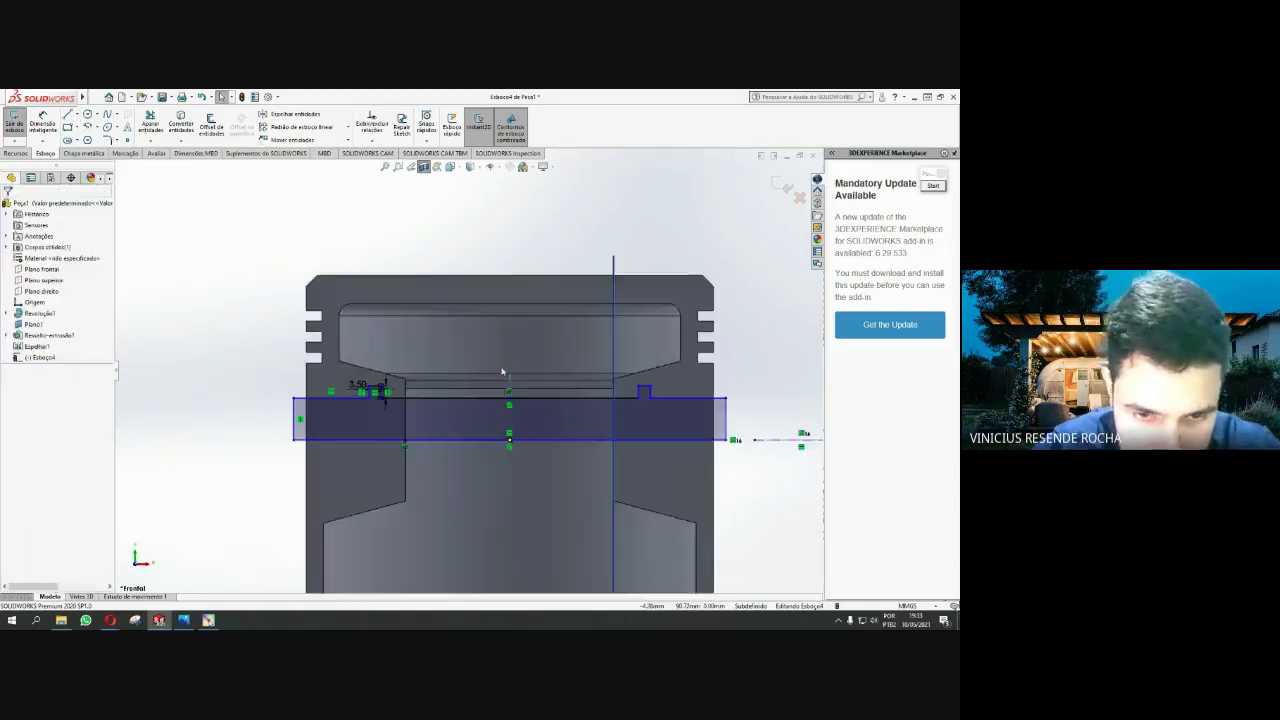
scroll(575, 298, "down", 2)
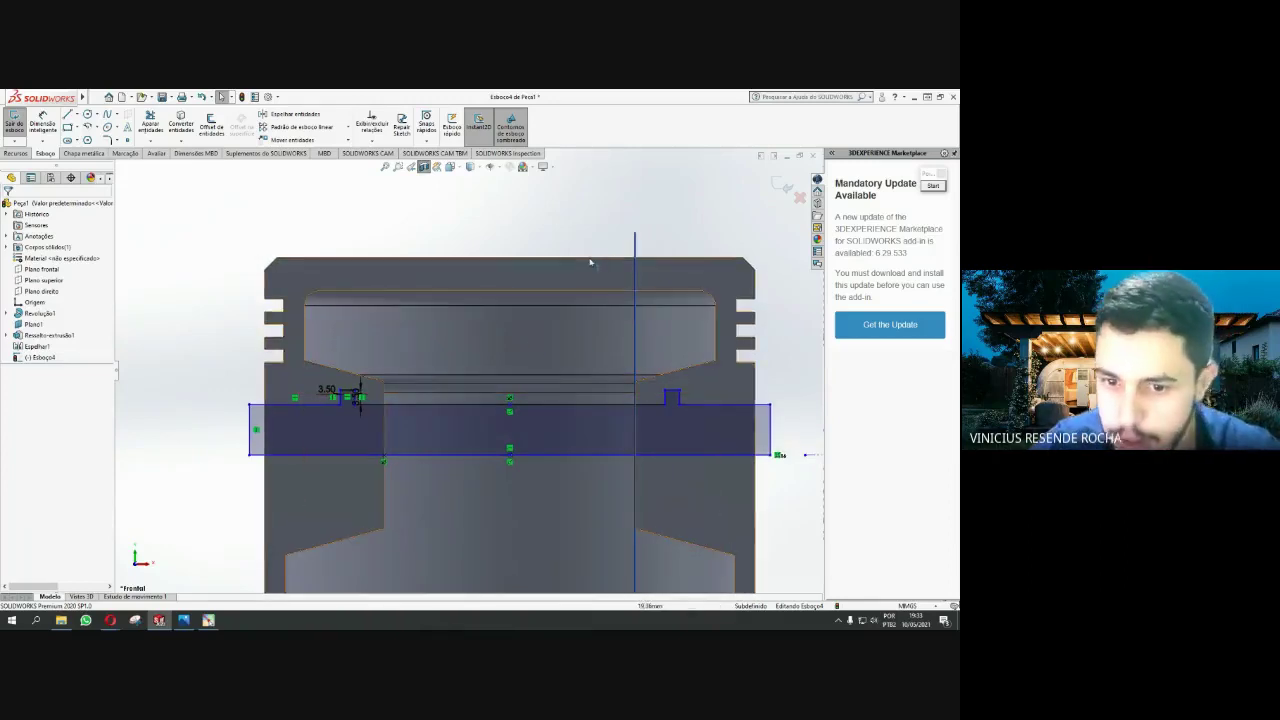
left_click(782, 184)
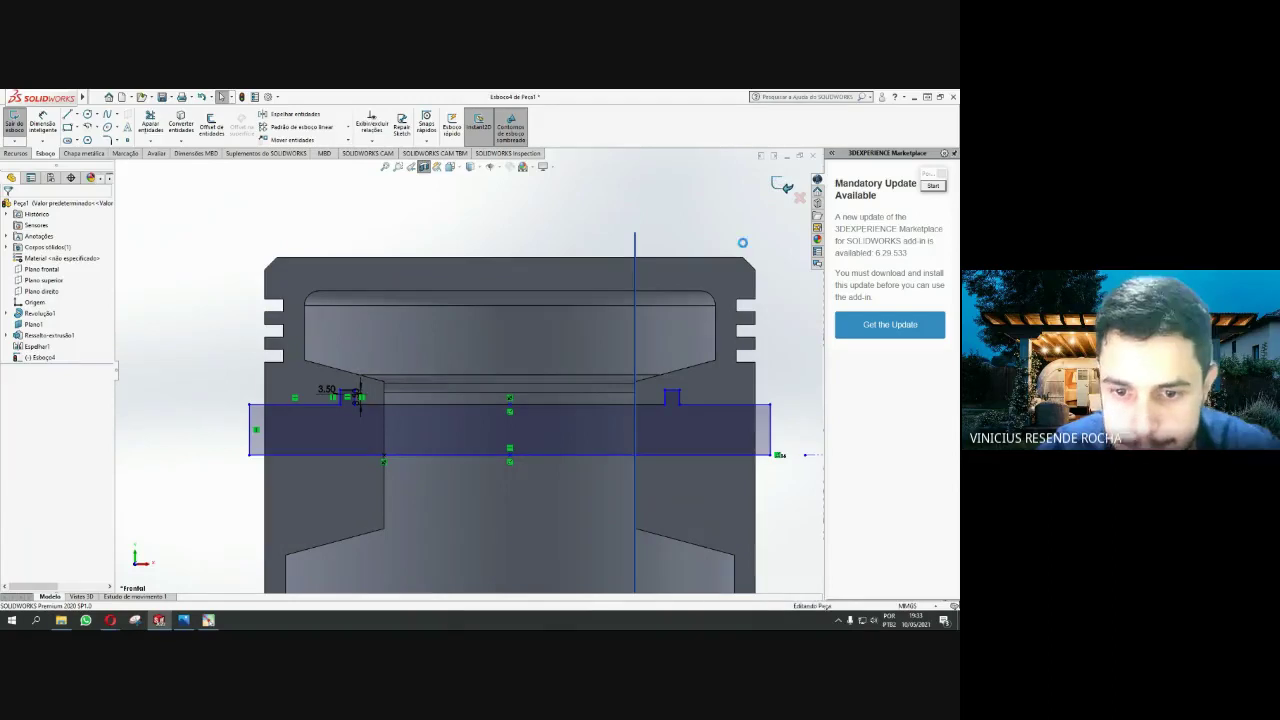
scroll(540, 417, "up", 3)
mouse_move(587, 430)
middle_mouse_down()
mouse_move(540, 447)
mouse_move(625, 424)
mouse_move(654, 443)
mouse_move(657, 471)
middle_mouse_up()
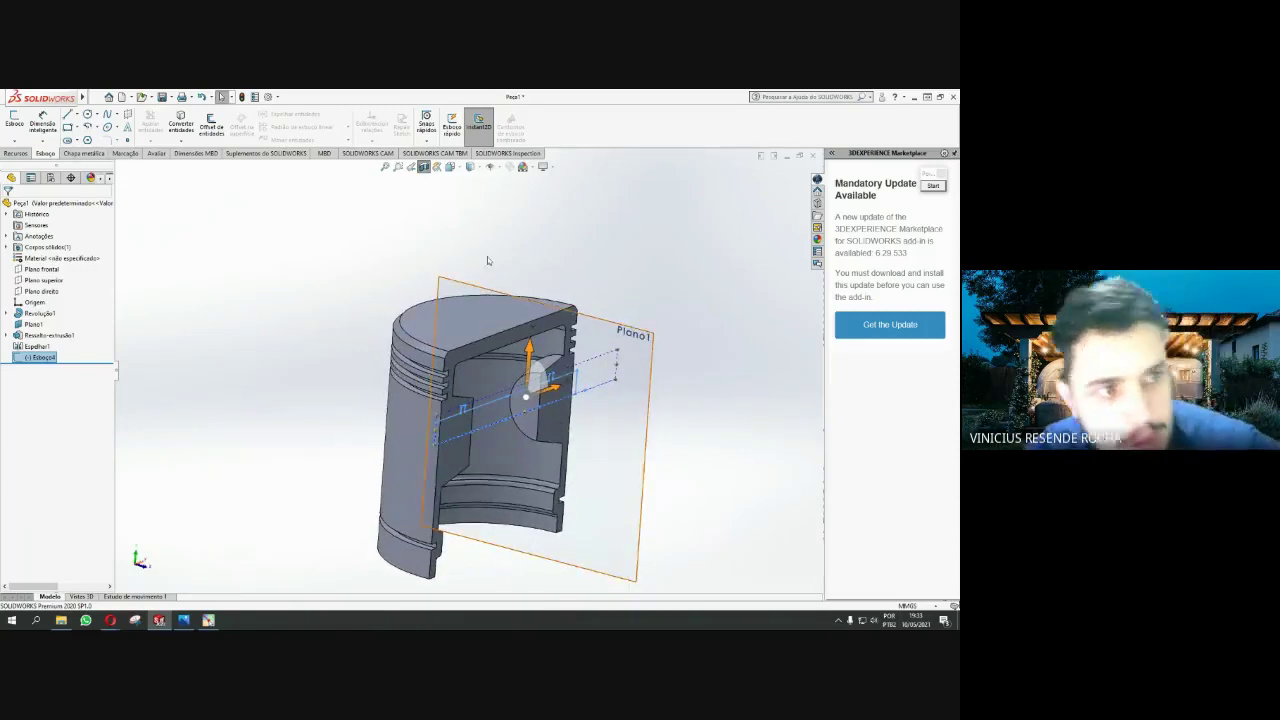
Revolve-cut the Esboço4 profile 360° around its axis line, creating Corte-Revolução1
left_click(15, 153)
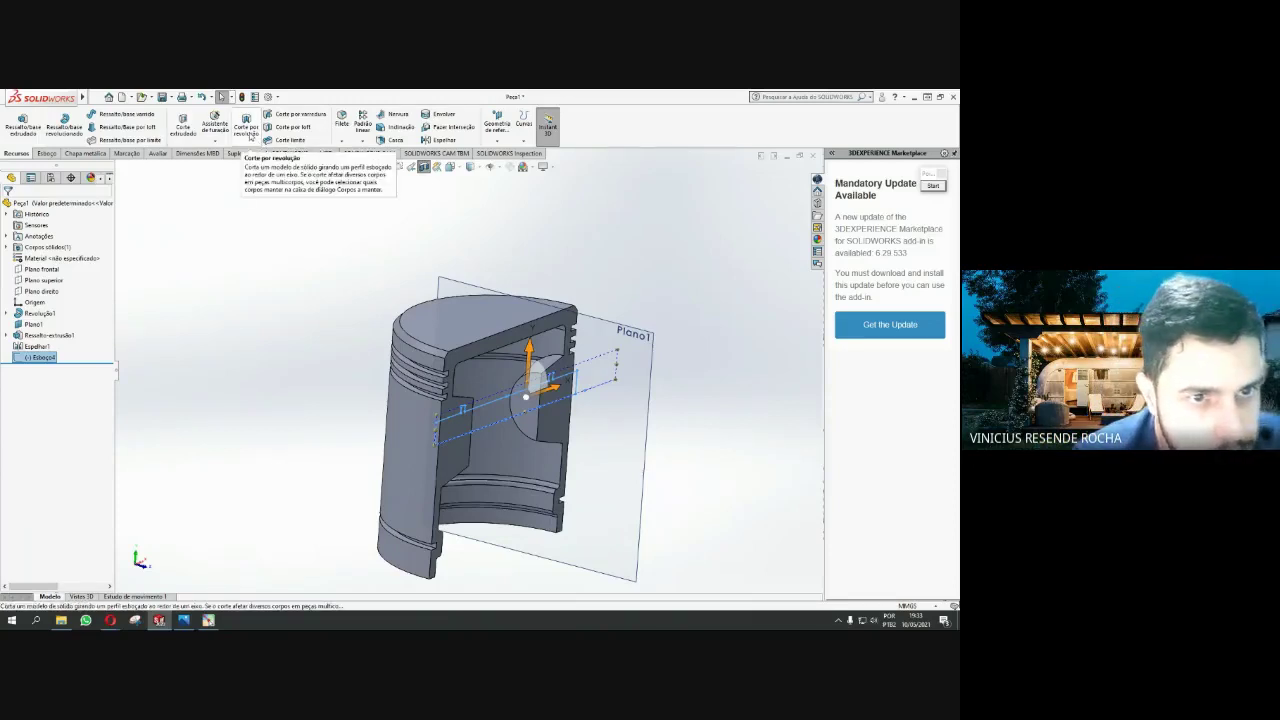
left_click(250, 135)
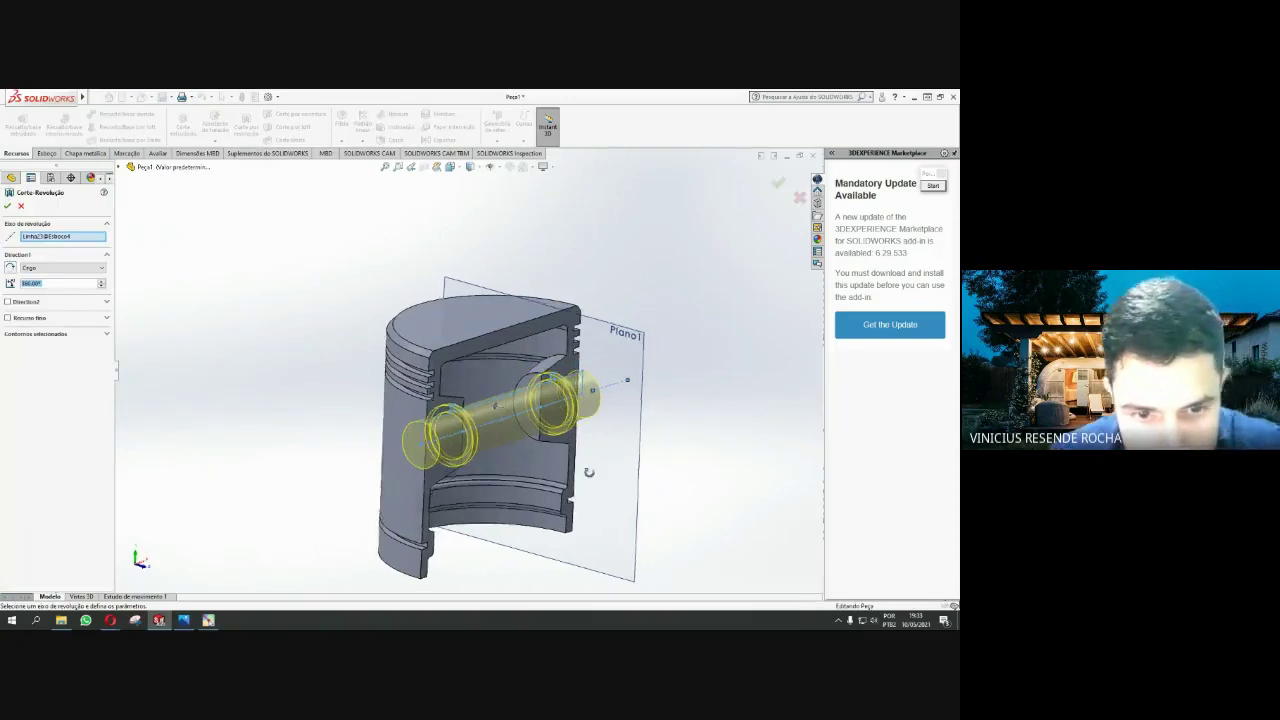
mouse_move(575, 412)
middle_mouse_down()
mouse_move(620, 440)
mouse_move(587, 447)
mouse_move(585, 476)
middle_mouse_up()
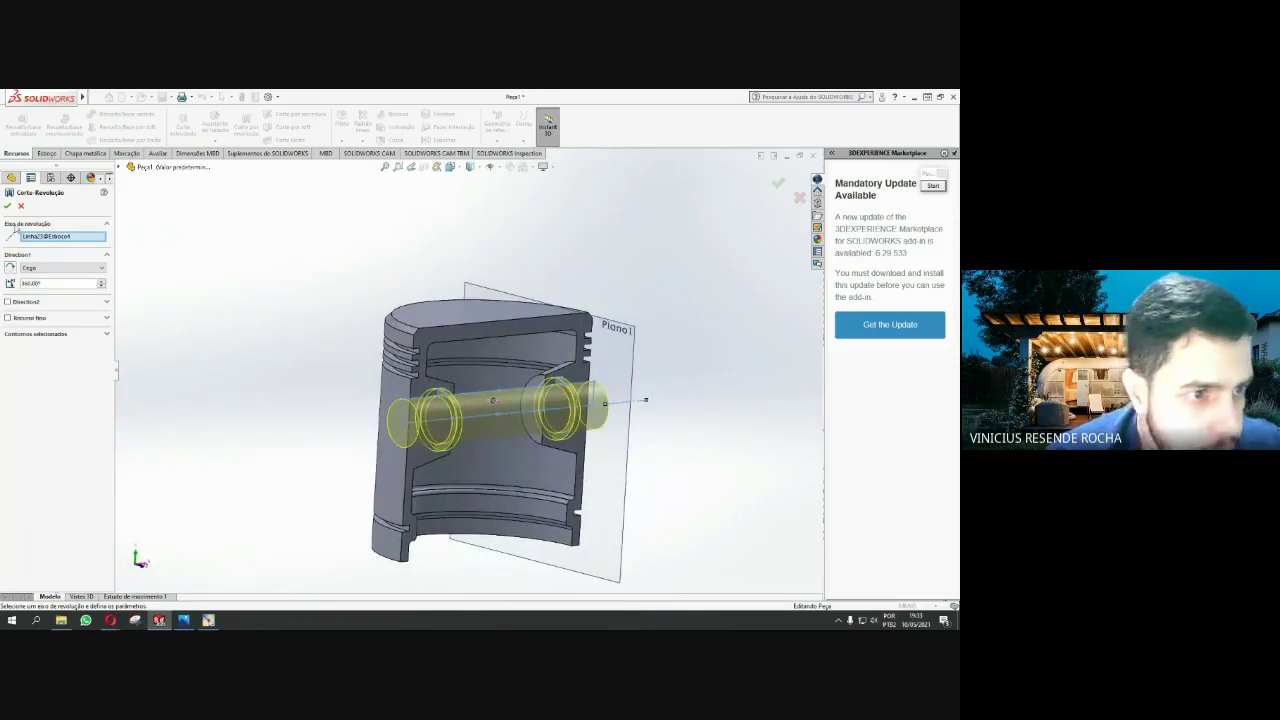
key("Return")
Orbit the piston to inspect the new pin bores, then bring up the Photos reference drawing
left_click(730, 302)
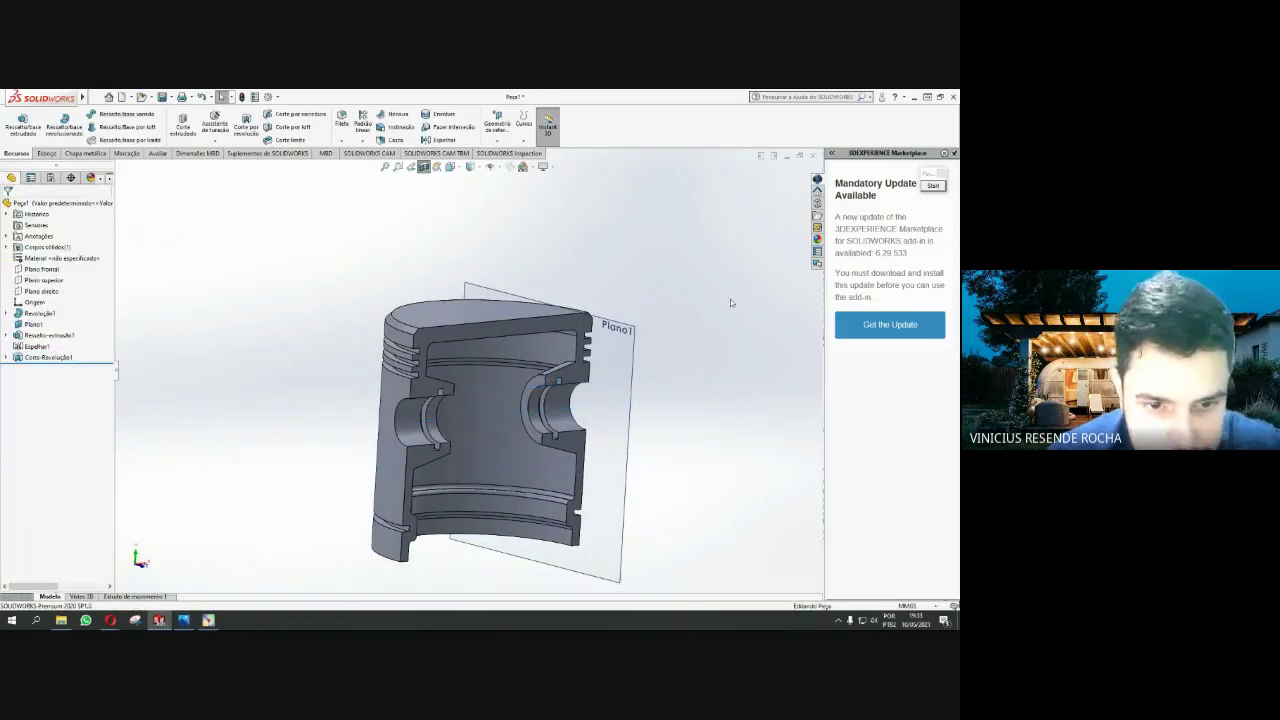
mouse_move(680, 395)
middle_mouse_down()
mouse_move(632, 363)
mouse_move(674, 377)
mouse_move(686, 409)
mouse_move(631, 380)
mouse_move(598, 404)
mouse_move(642, 397)
mouse_move(666, 357)
mouse_move(723, 391)
mouse_move(654, 420)
mouse_move(697, 403)
mouse_move(626, 406)
mouse_move(589, 428)
mouse_move(592, 462)
middle_mouse_up()
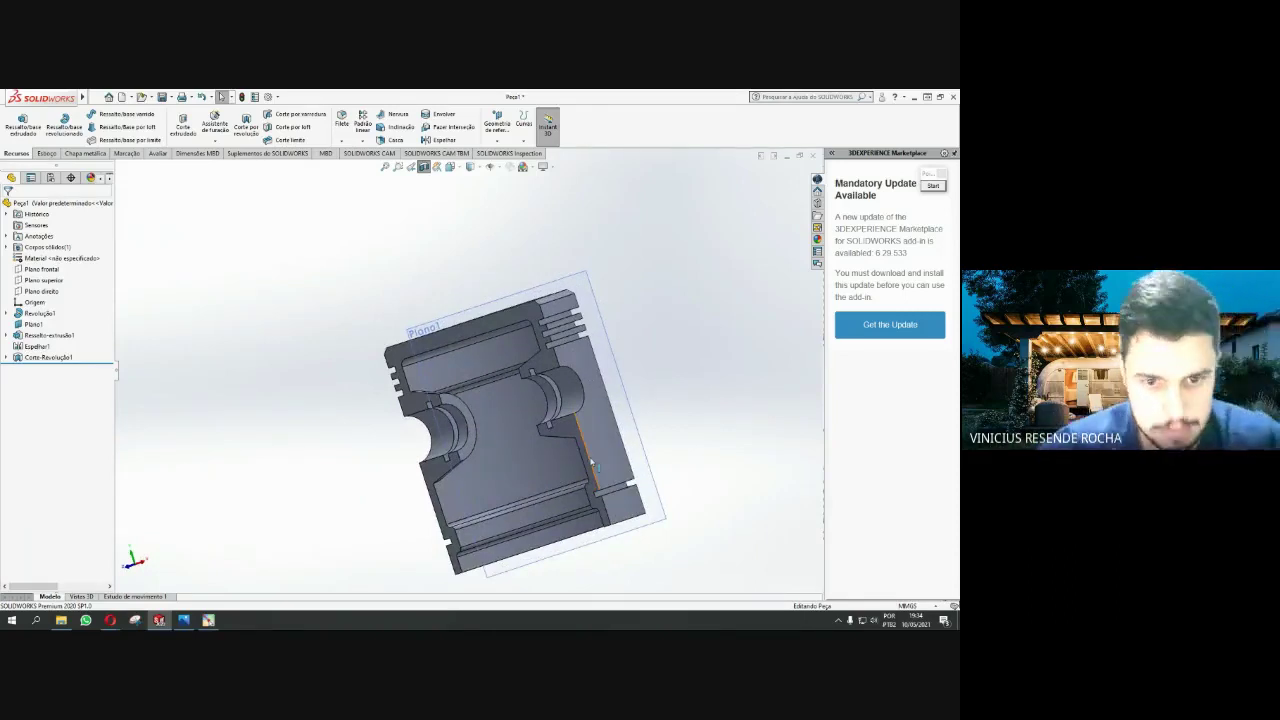
mouse_move(401, 460)
middle_mouse_down()
mouse_move(447, 251)
mouse_move(760, 491)
mouse_move(683, 546)
mouse_move(731, 560)
mouse_move(740, 543)
middle_mouse_up()
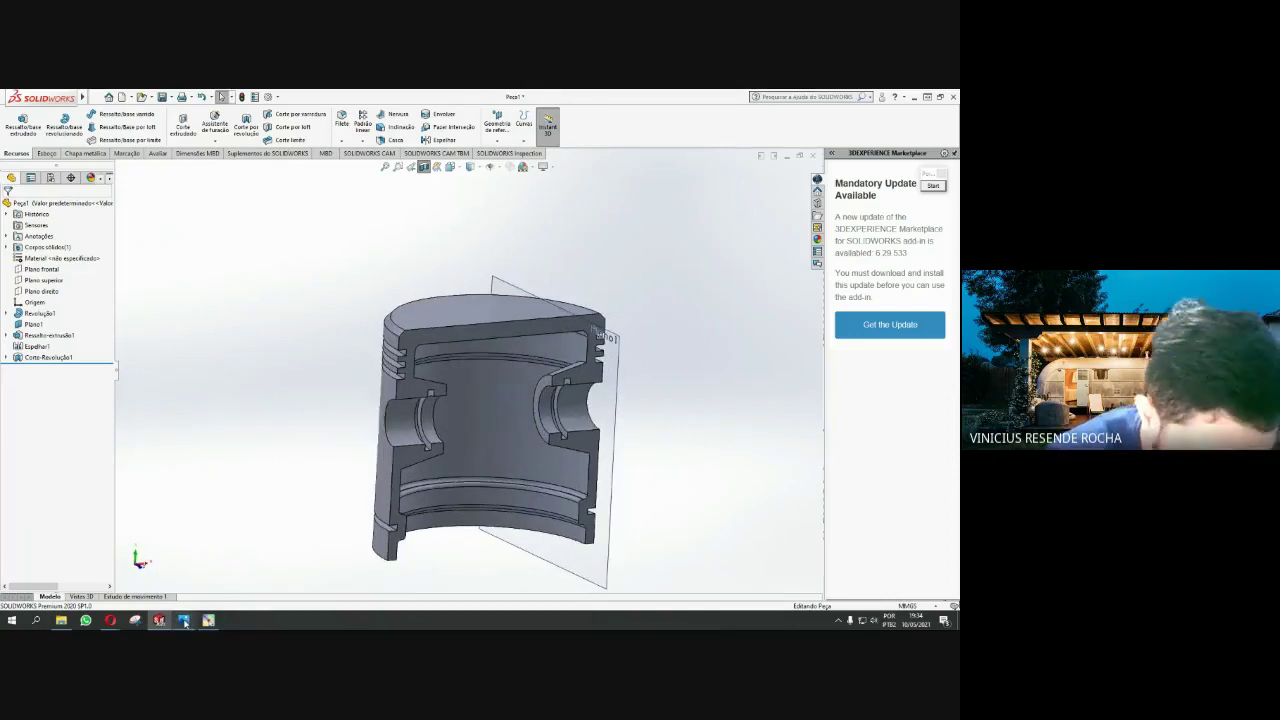
mouse_move(184, 621)
left_click(178, 560)
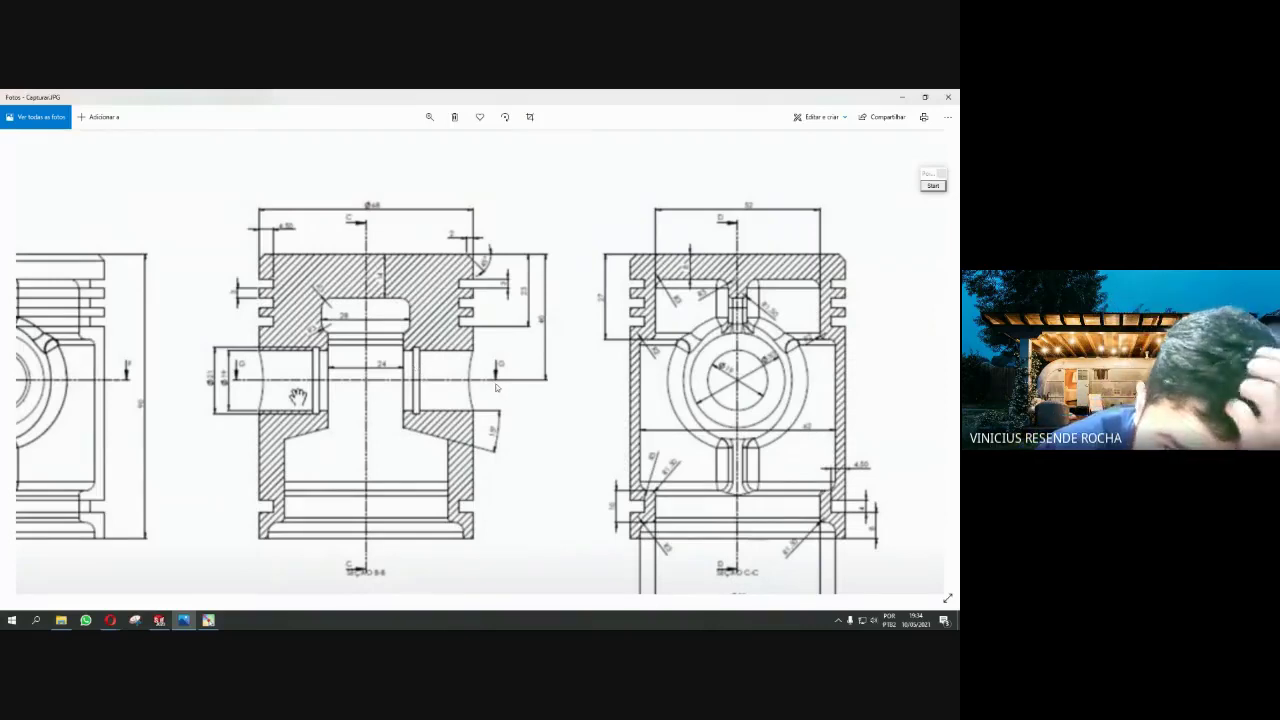
Pan across the drawing's section views in Photos, then return to SOLIDWORKS
left_click_drag(309, 290, 352, 289)
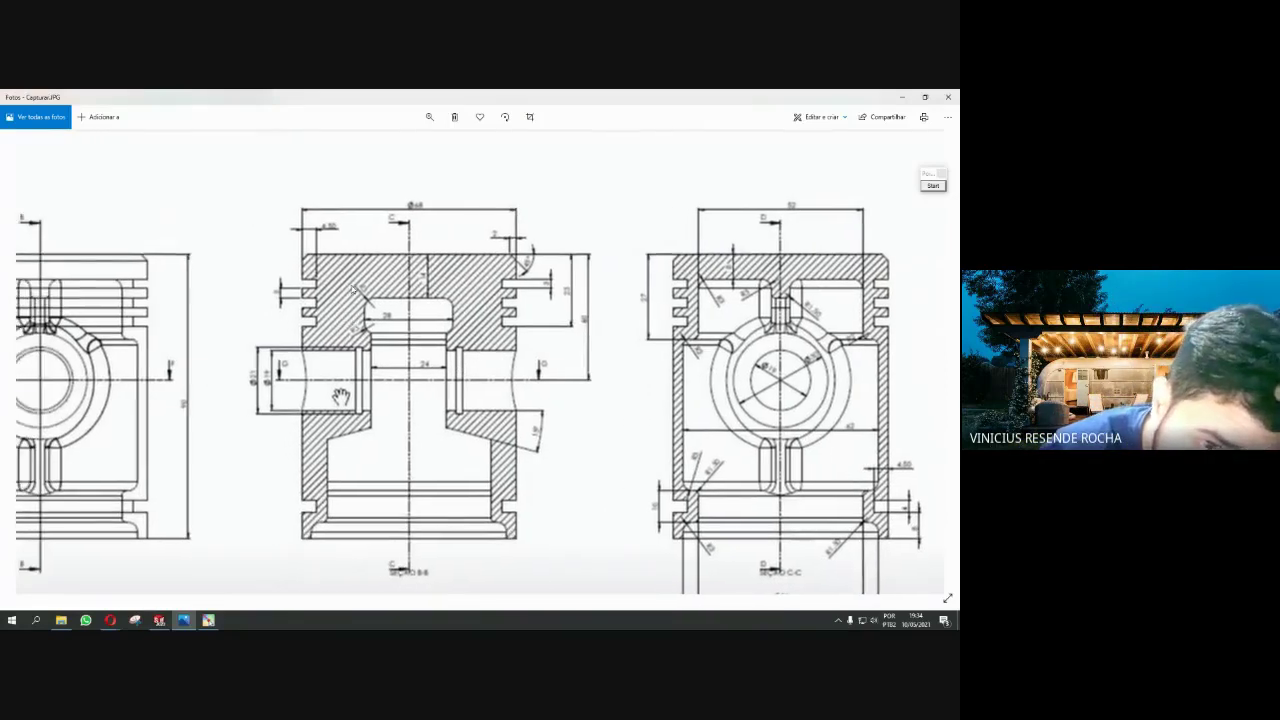
left_click_drag(310, 328, 411, 316)
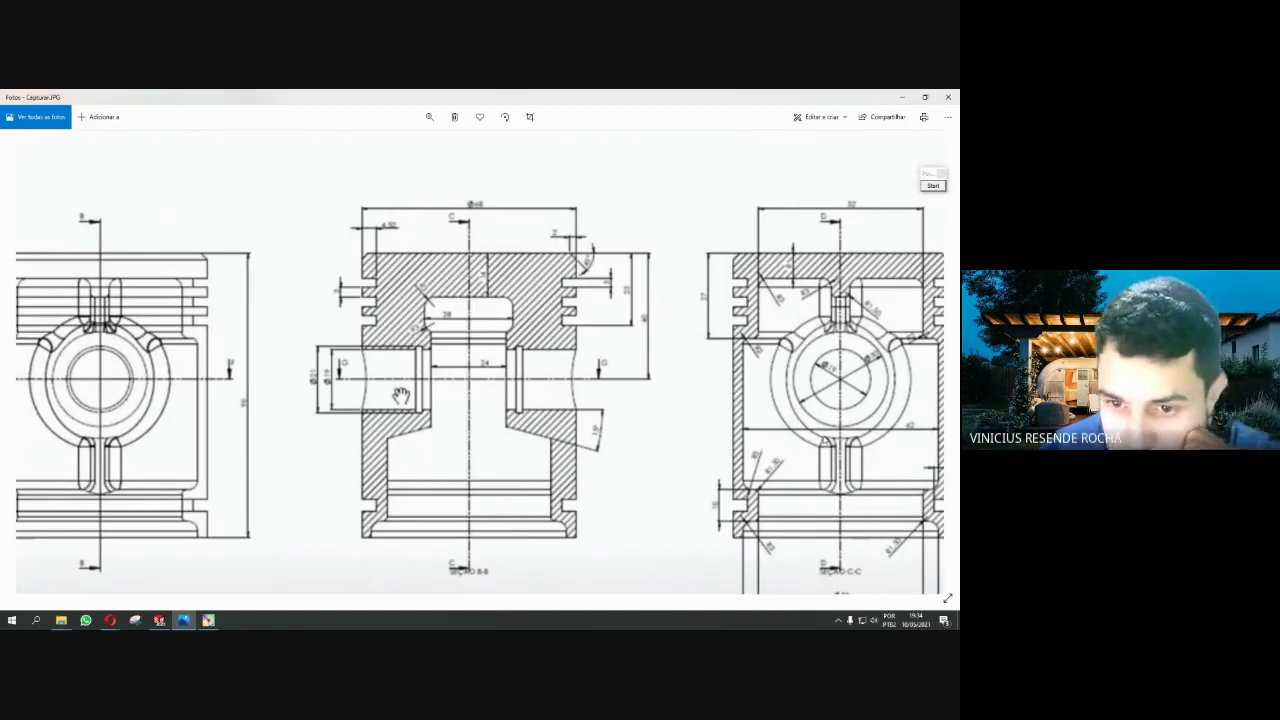
left_click_drag(798, 446, 704, 424)
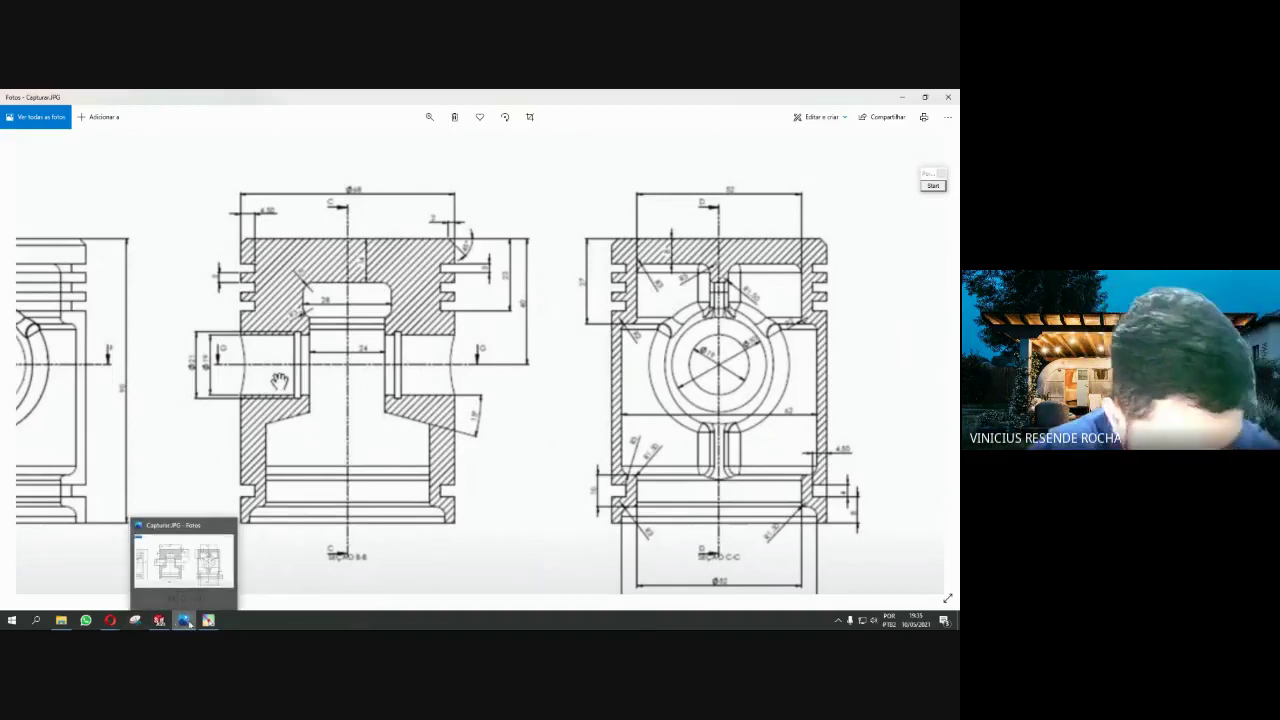
left_click(158, 620)
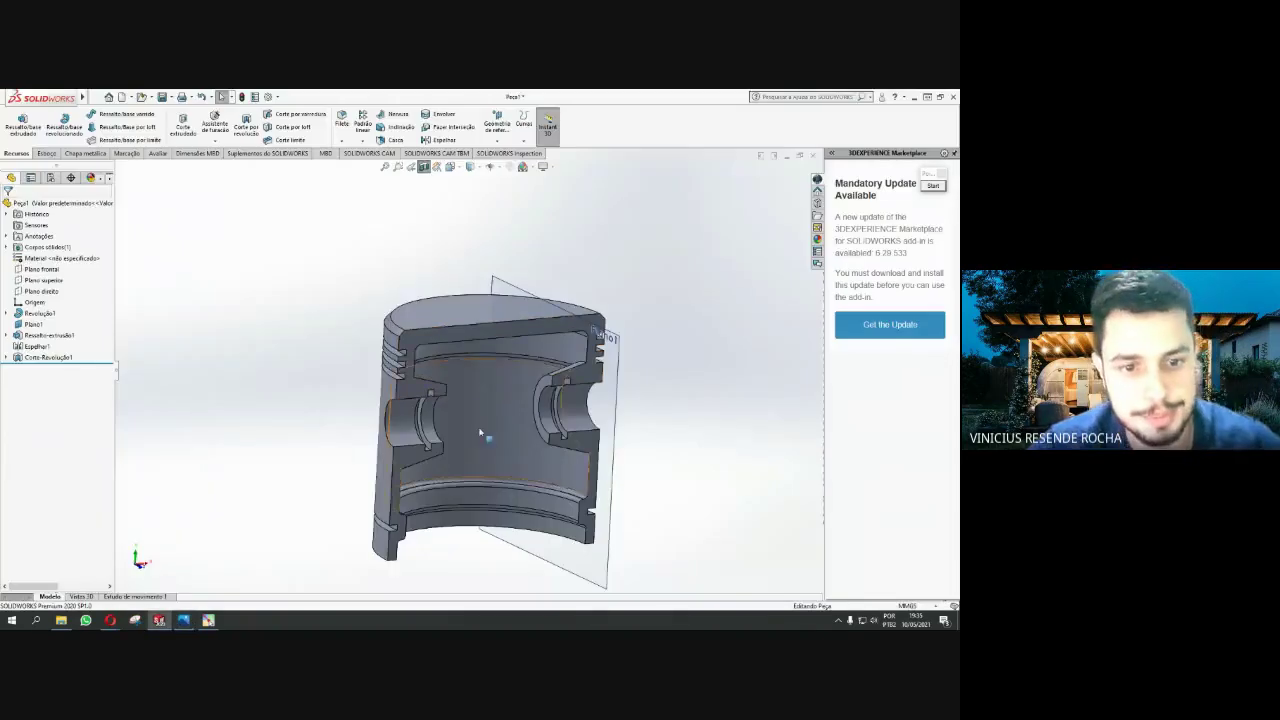
Start sketch Esboço5 on Plano frontal, viewed normal to the plane with Ctrl+8
middle_click_drag(305, 414, 404, 390)
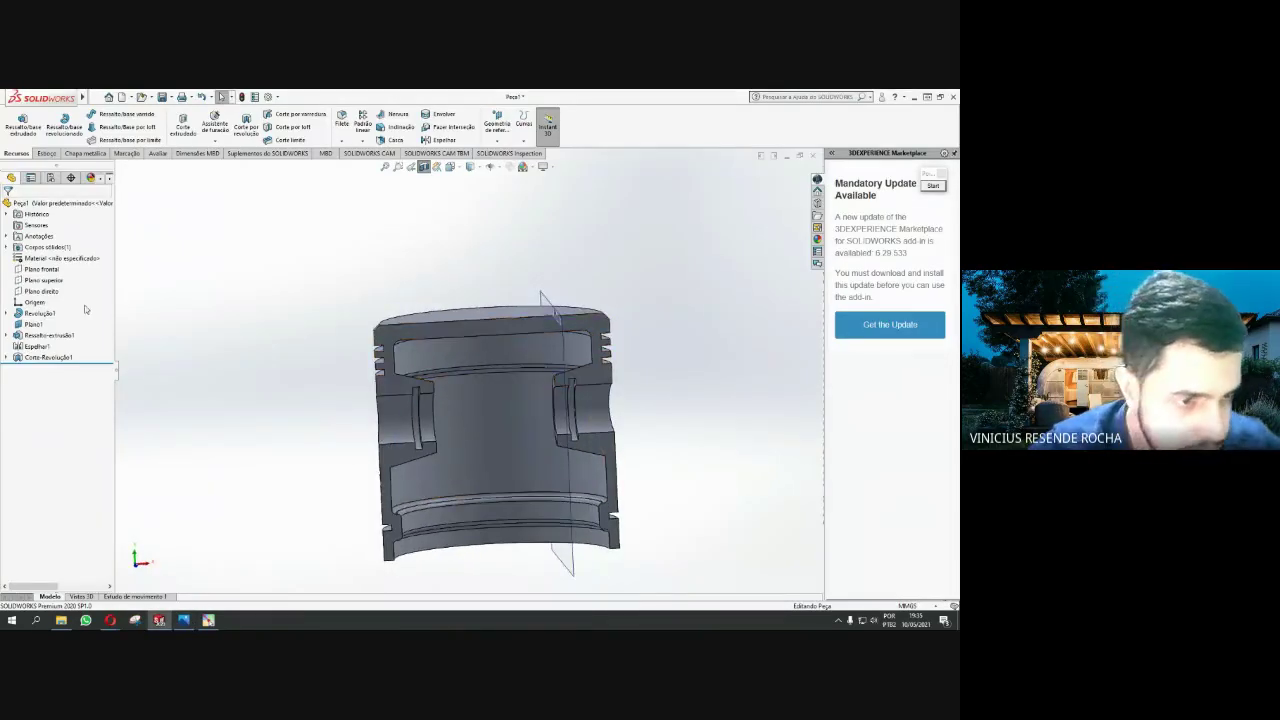
left_click(41, 269)
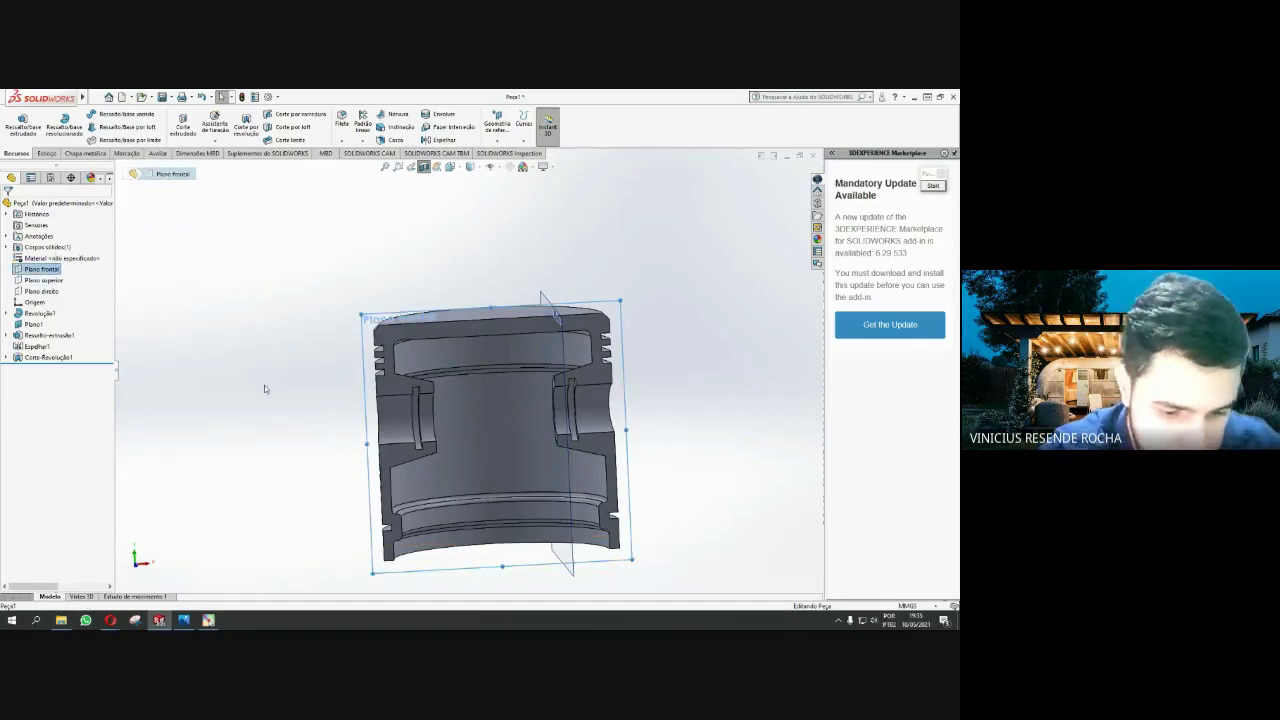
key("ctrl+8")
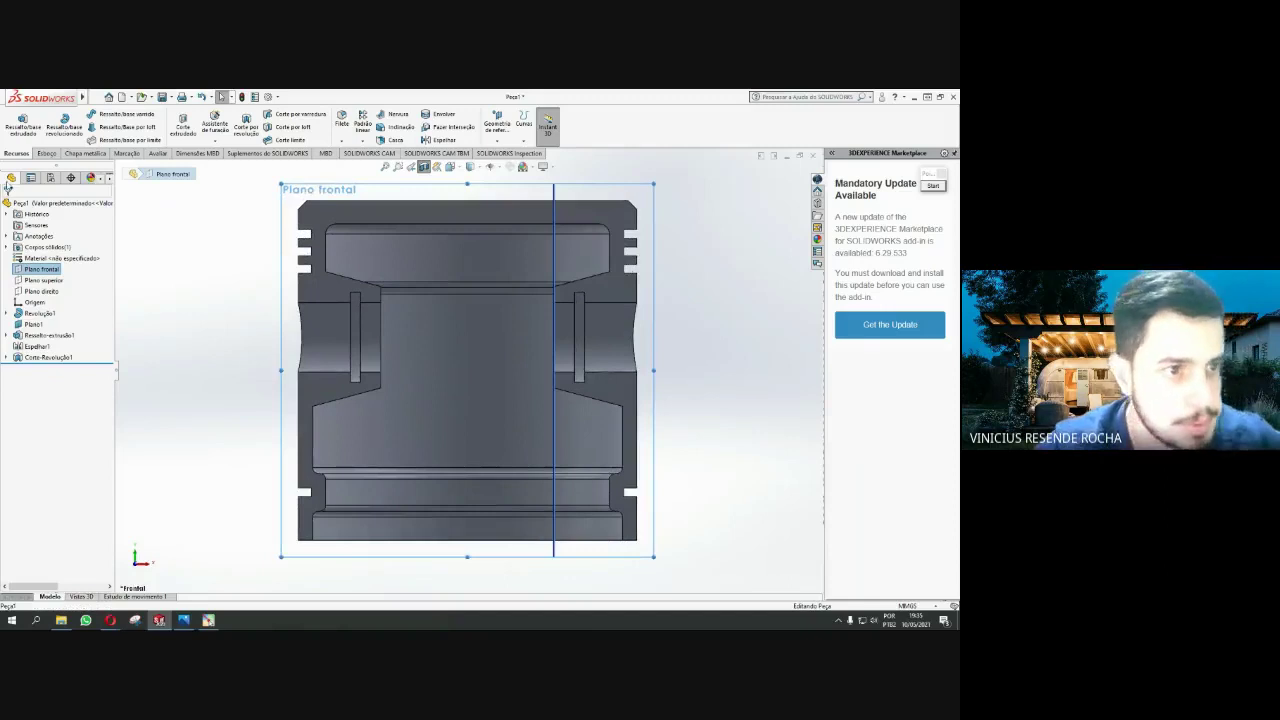
left_click(46, 153)
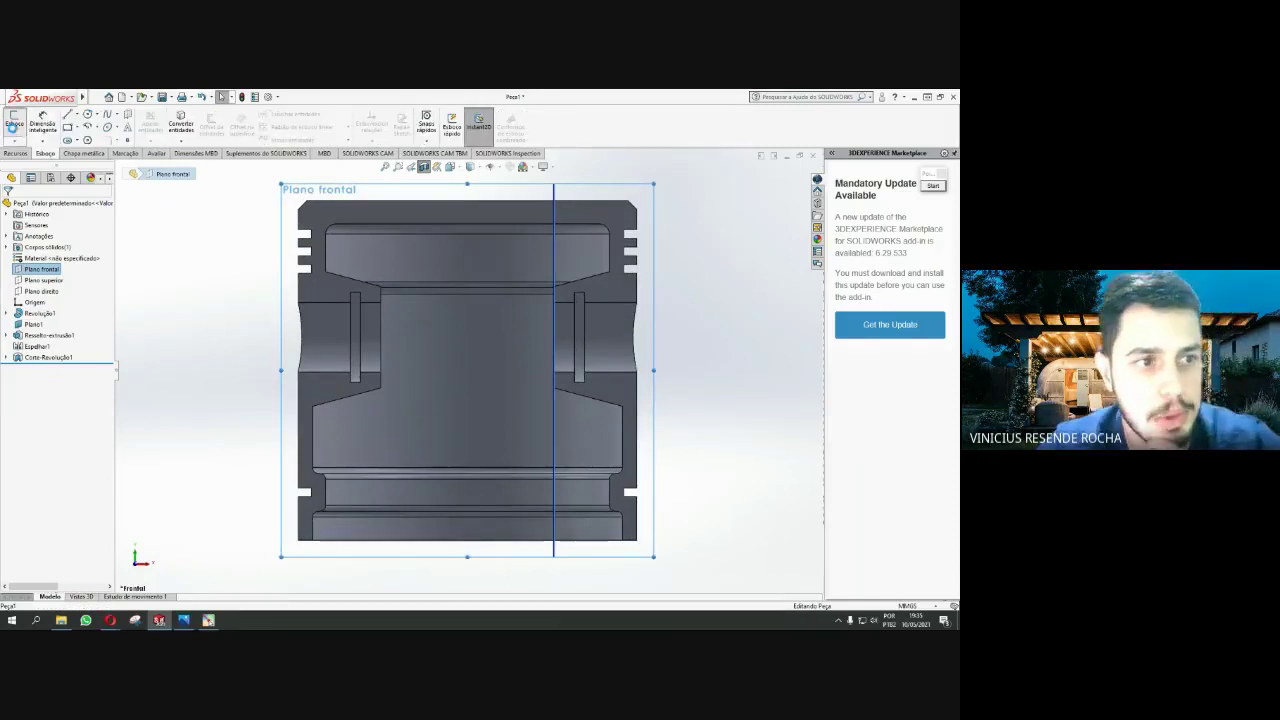
left_click(15, 122)
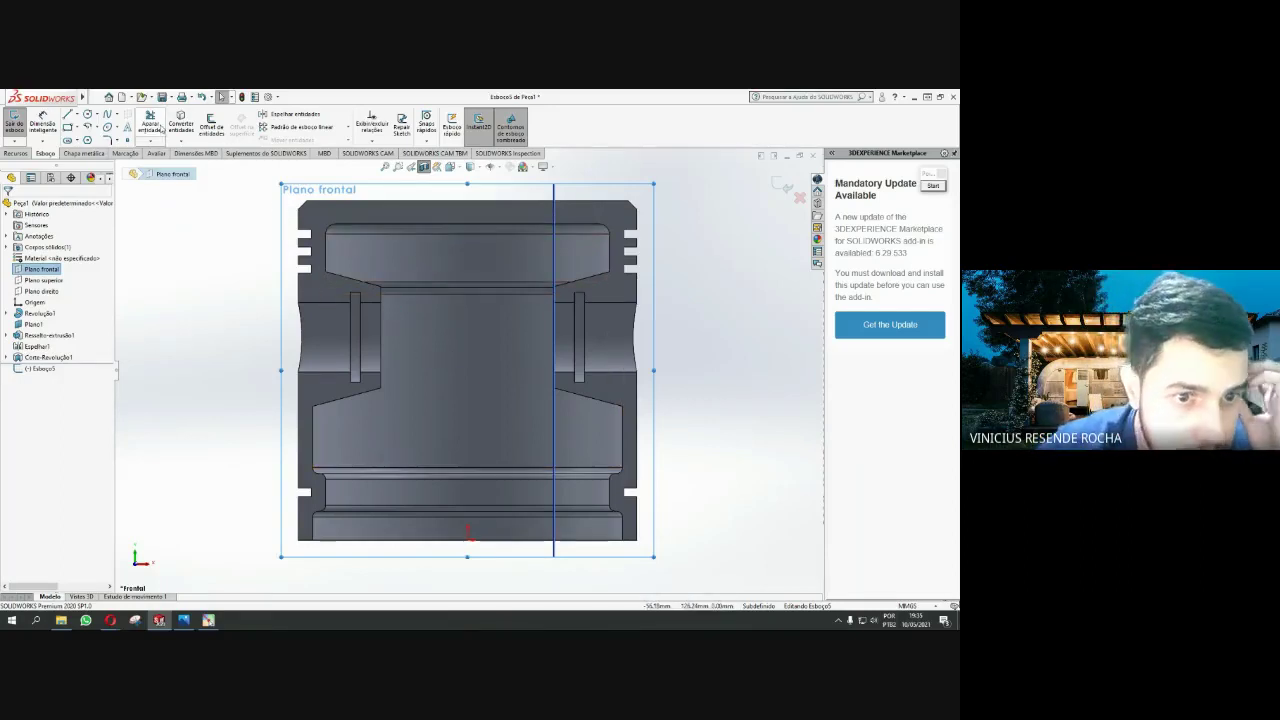
mouse_move(42, 97)
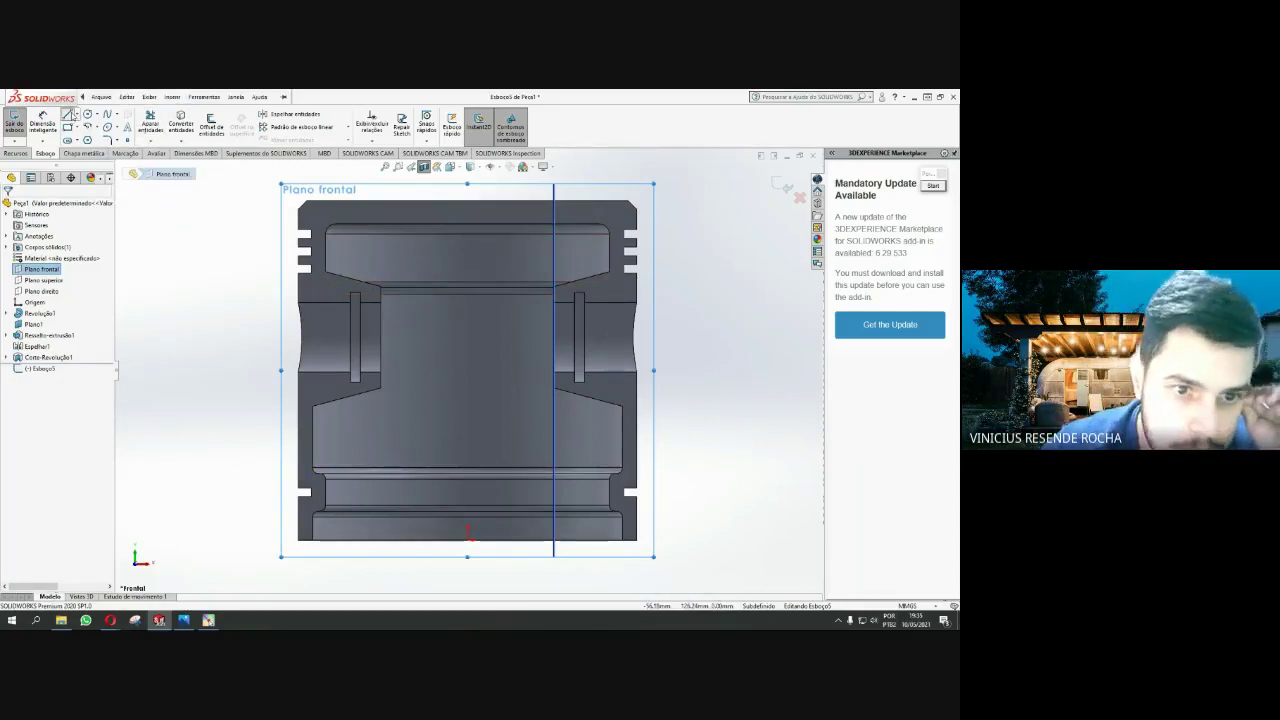
Draw a short line across the piston's top cavity in Esboço5, then redisplay the reference drawing in Photos
left_click(71, 114)
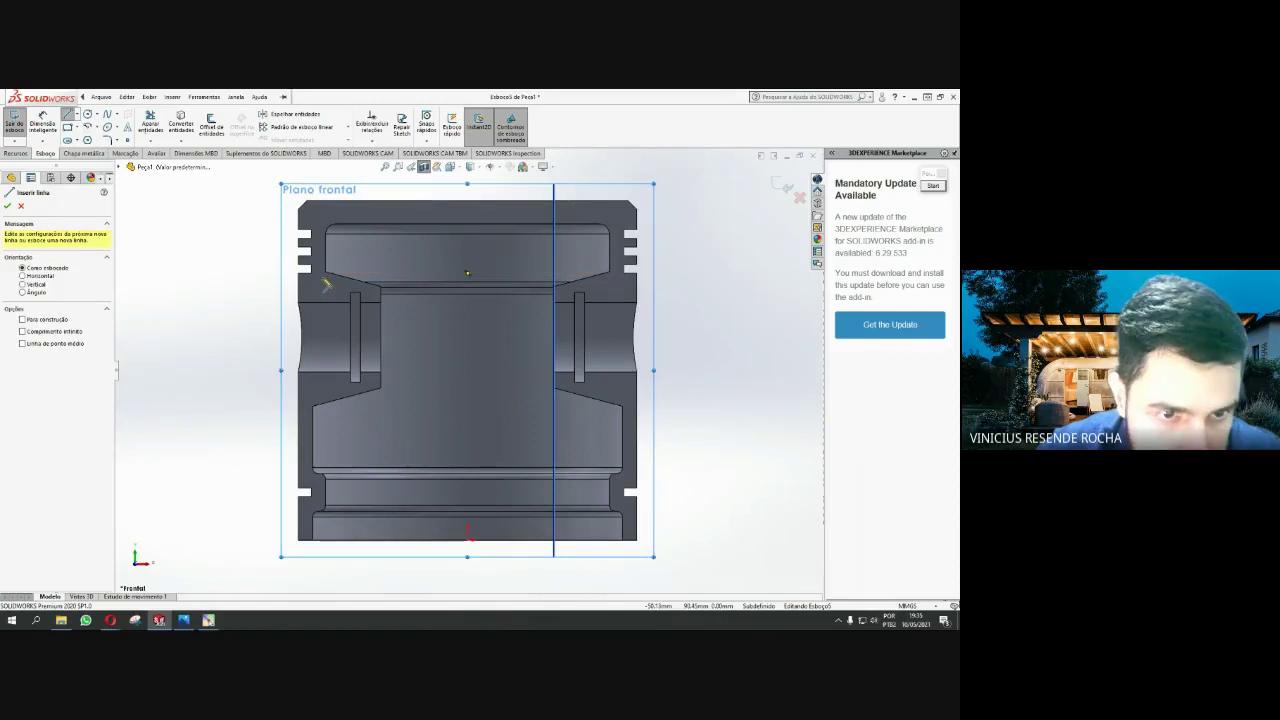
left_click(326, 287)
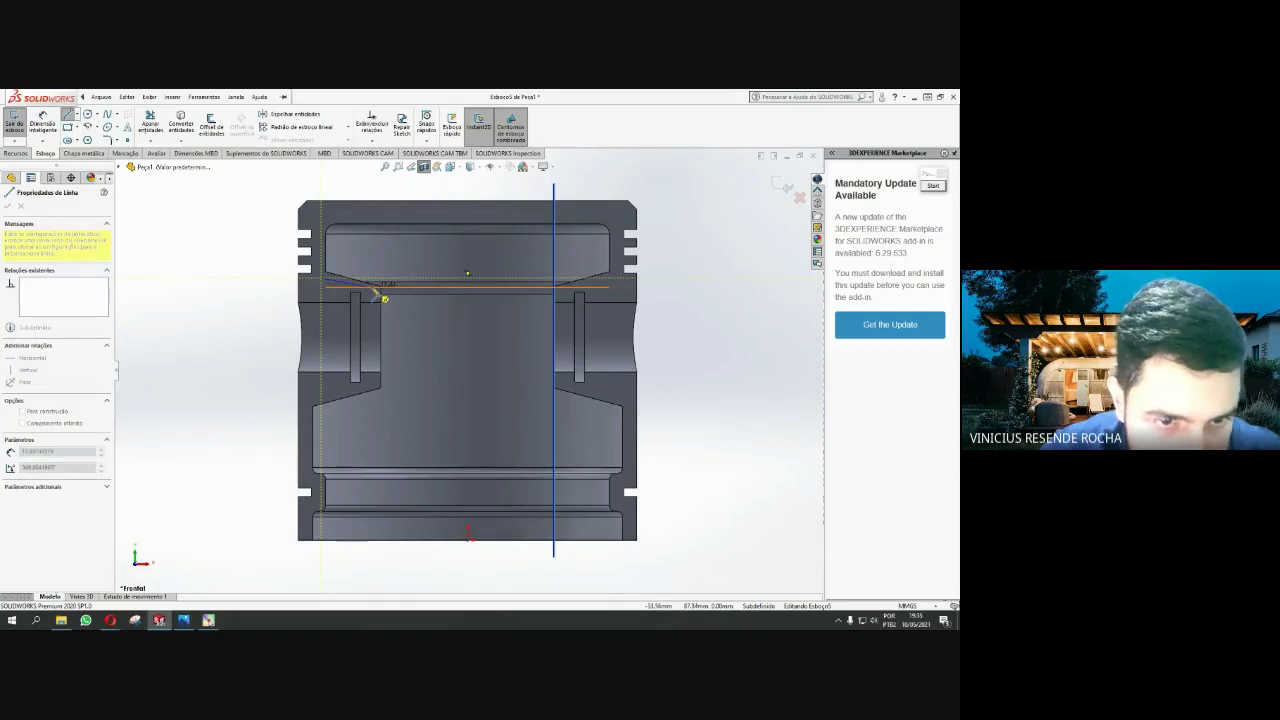
left_click(374, 289)
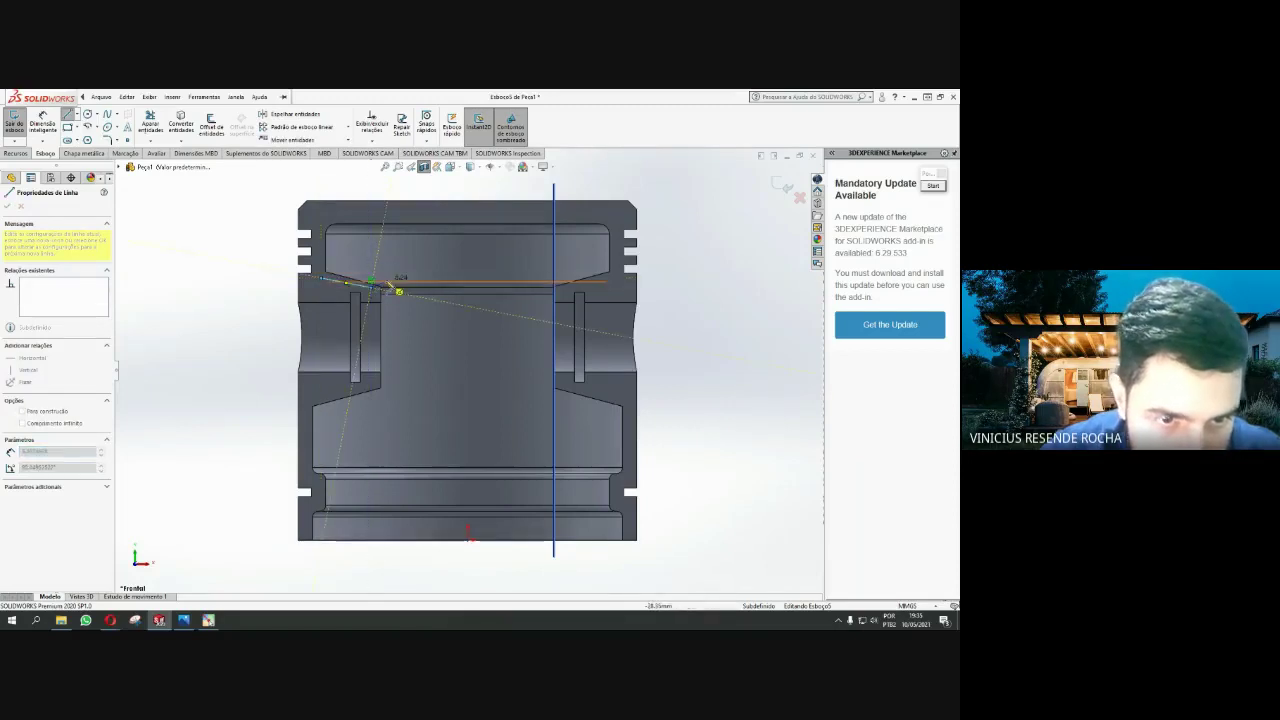
left_click(184, 620)
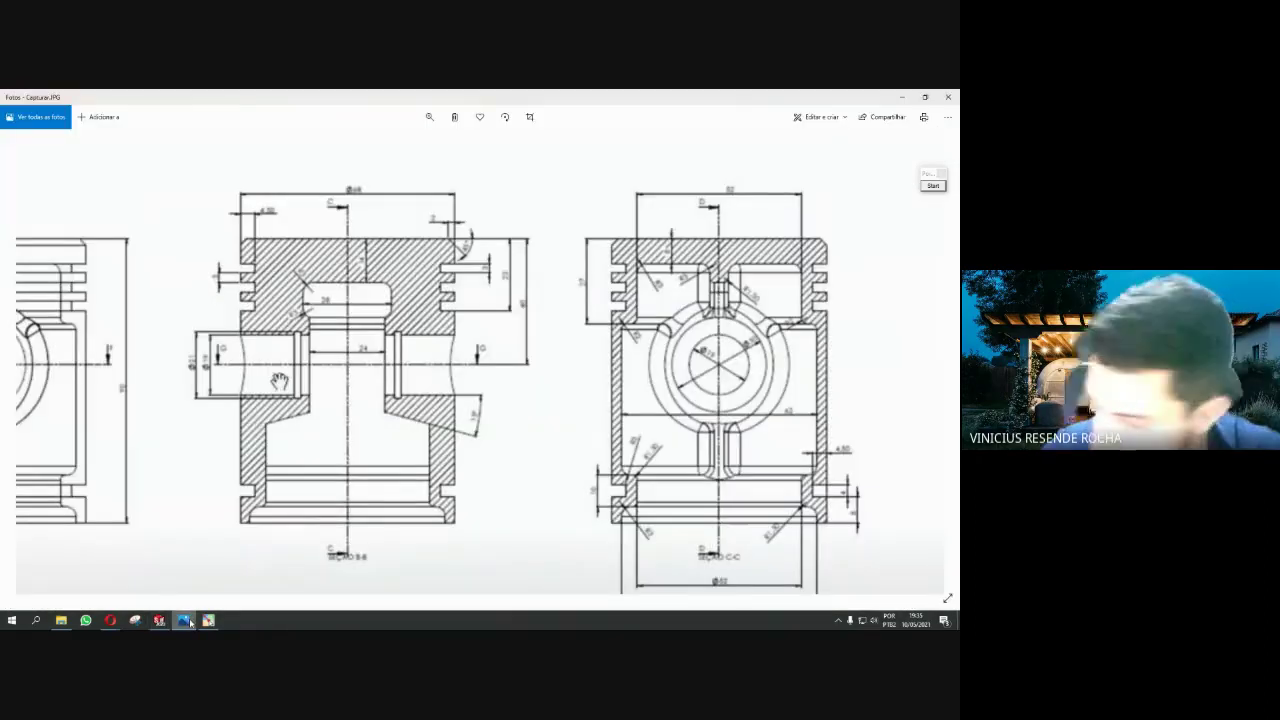
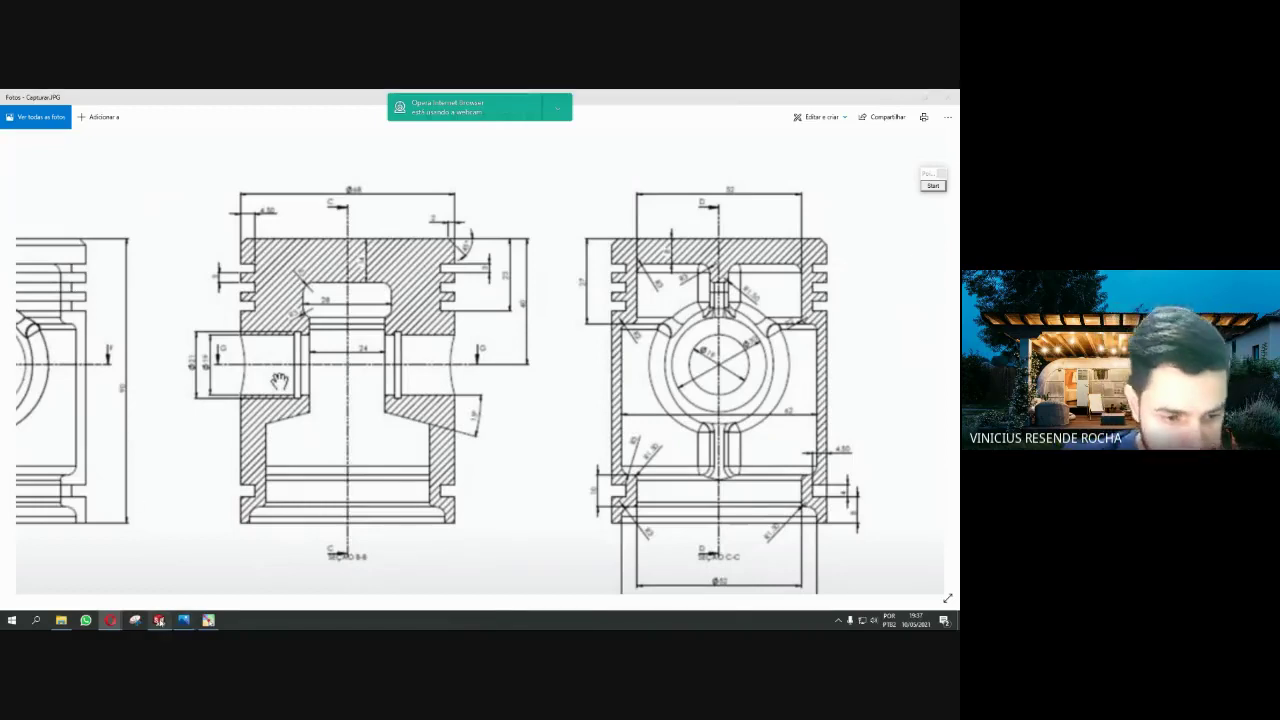
Check the piston section drawing in Windows Photos, then come back to the SOLIDWORKS piston sketch
key("alt+Tab")
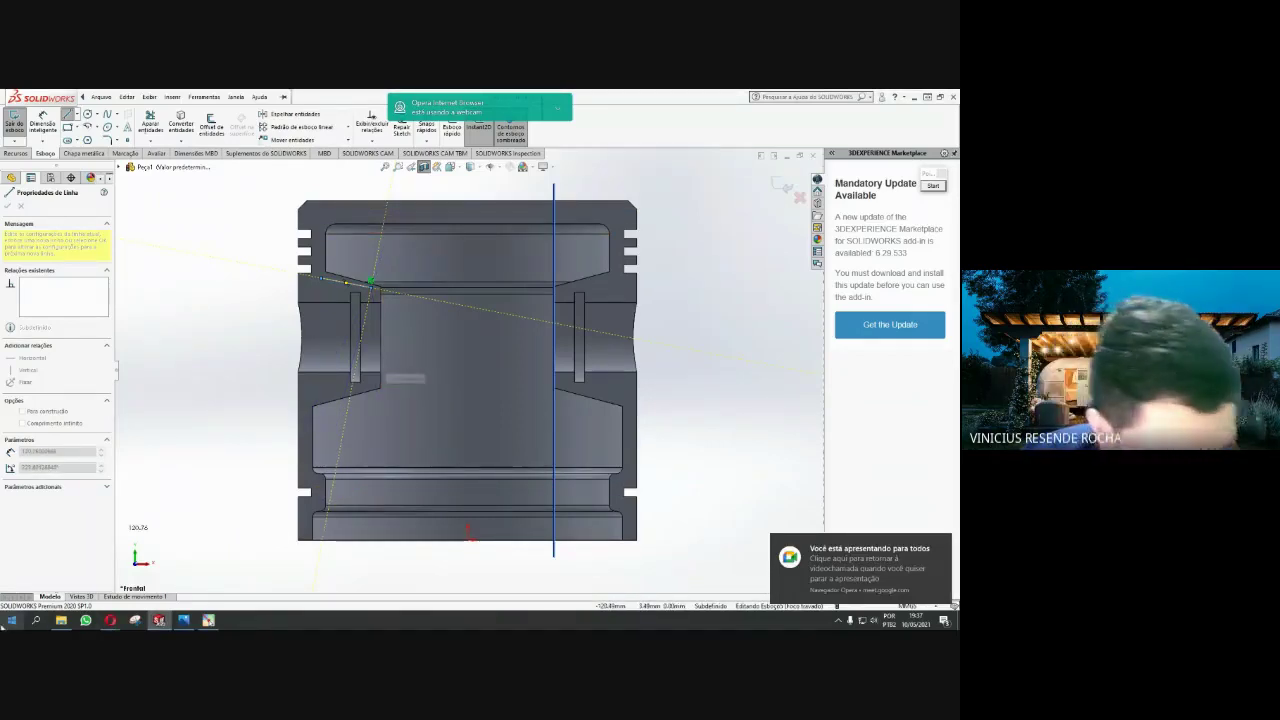
left_click(183, 620)
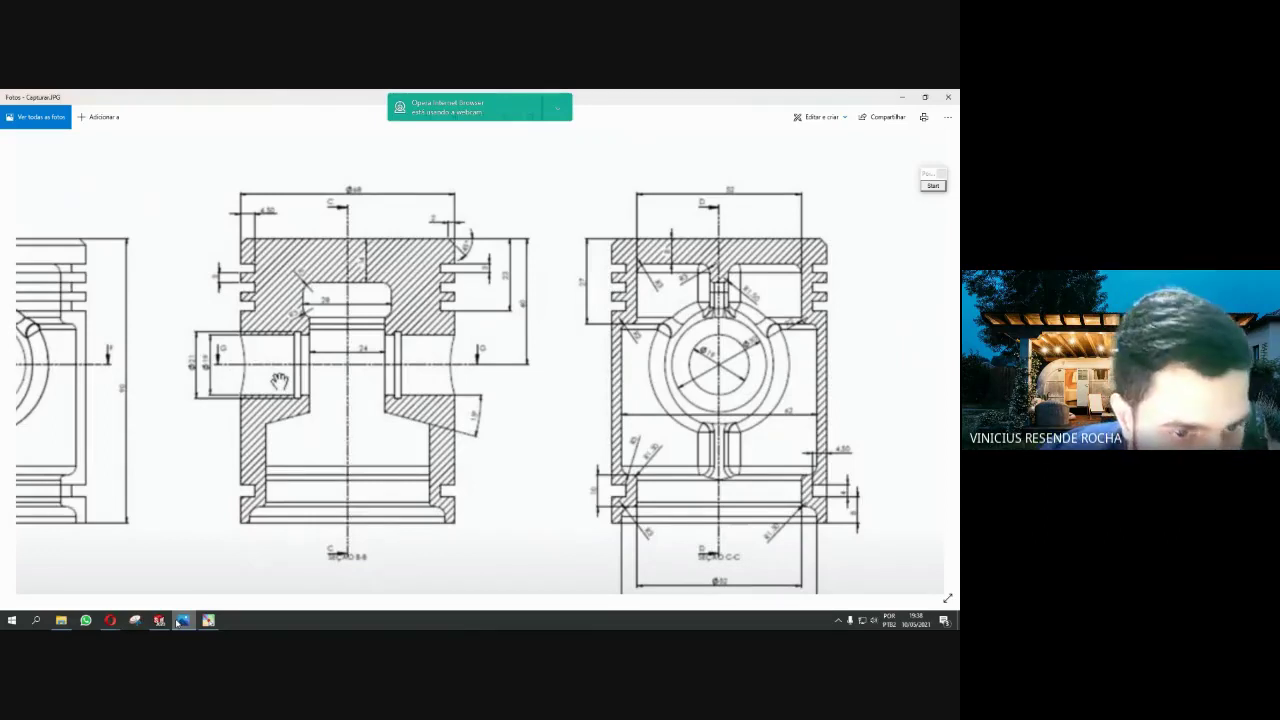
key("alt+Tab")
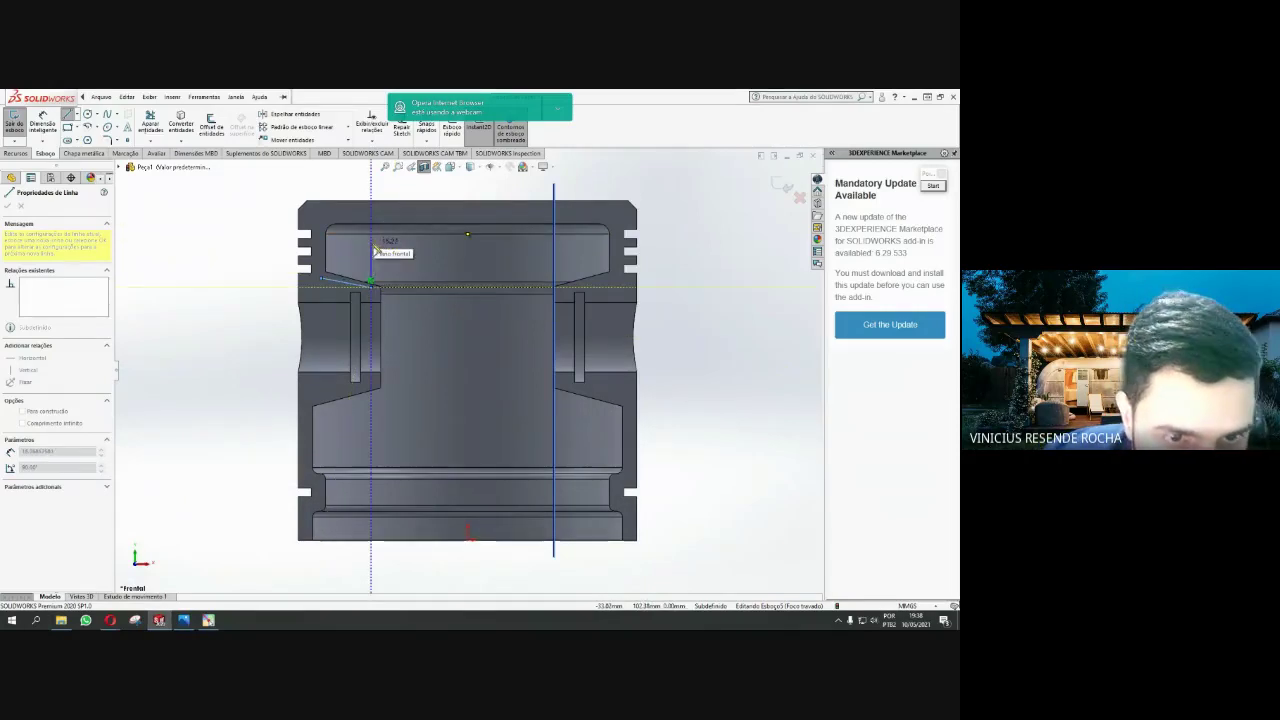
Draw a closed line profile up, right, up, left and back to its start over the crown
left_click(370, 243)
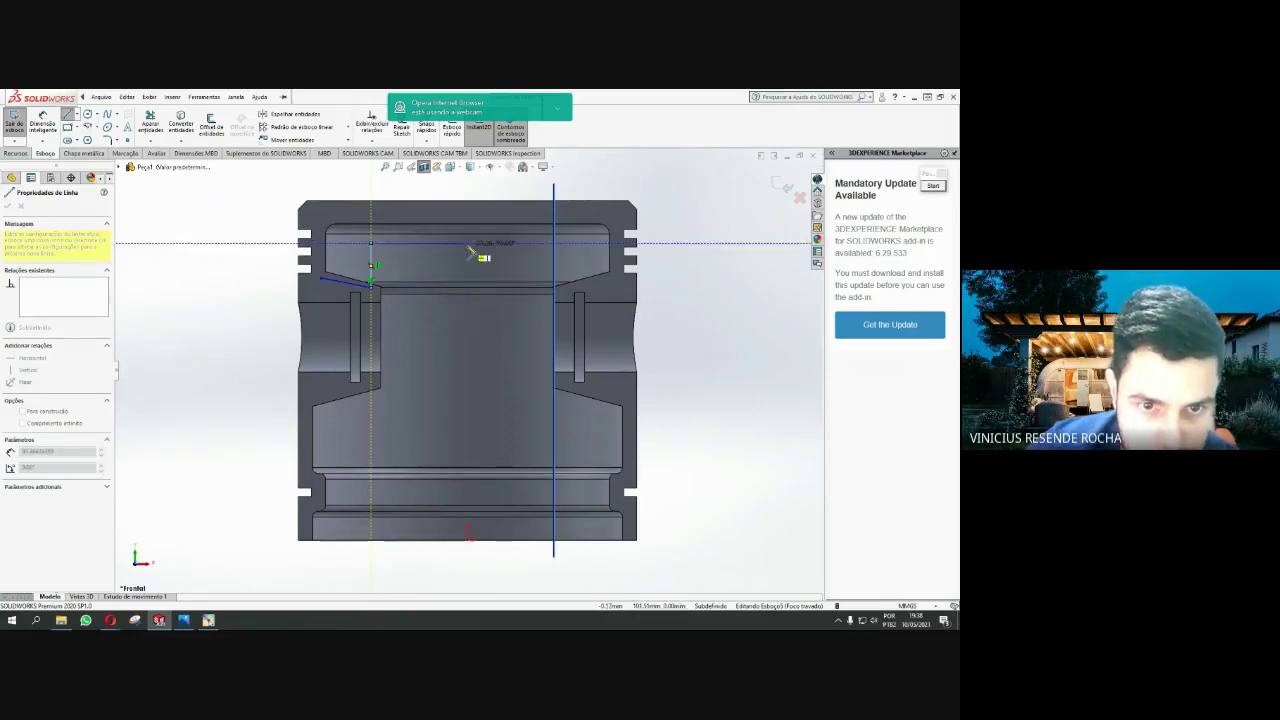
left_click(418, 243)
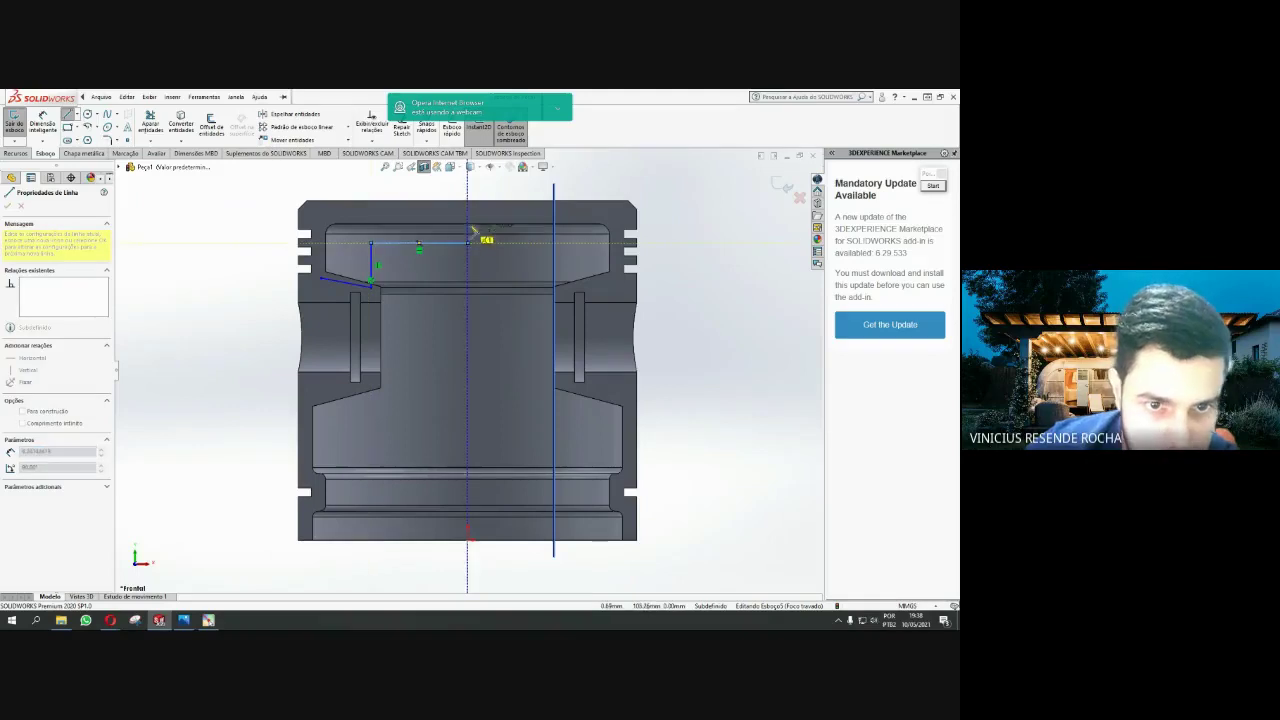
left_click(467, 218)
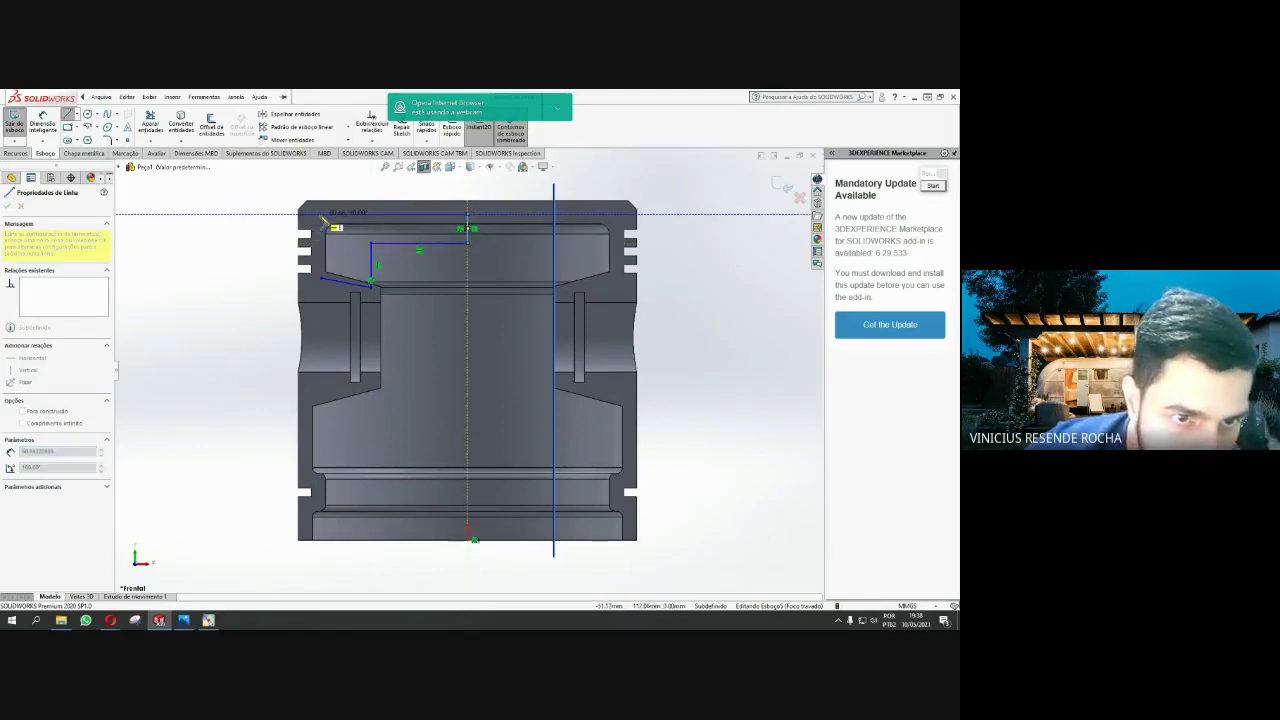
left_click(321, 214)
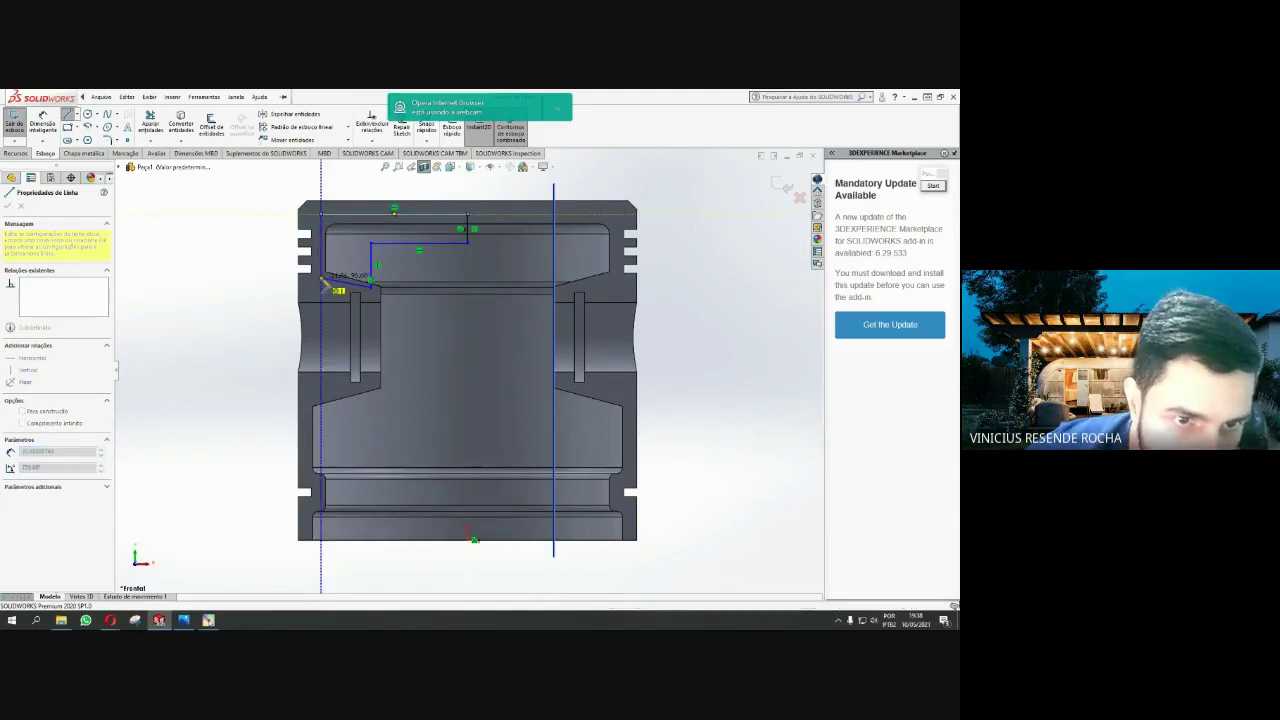
left_click(370, 282)
key("Escape")
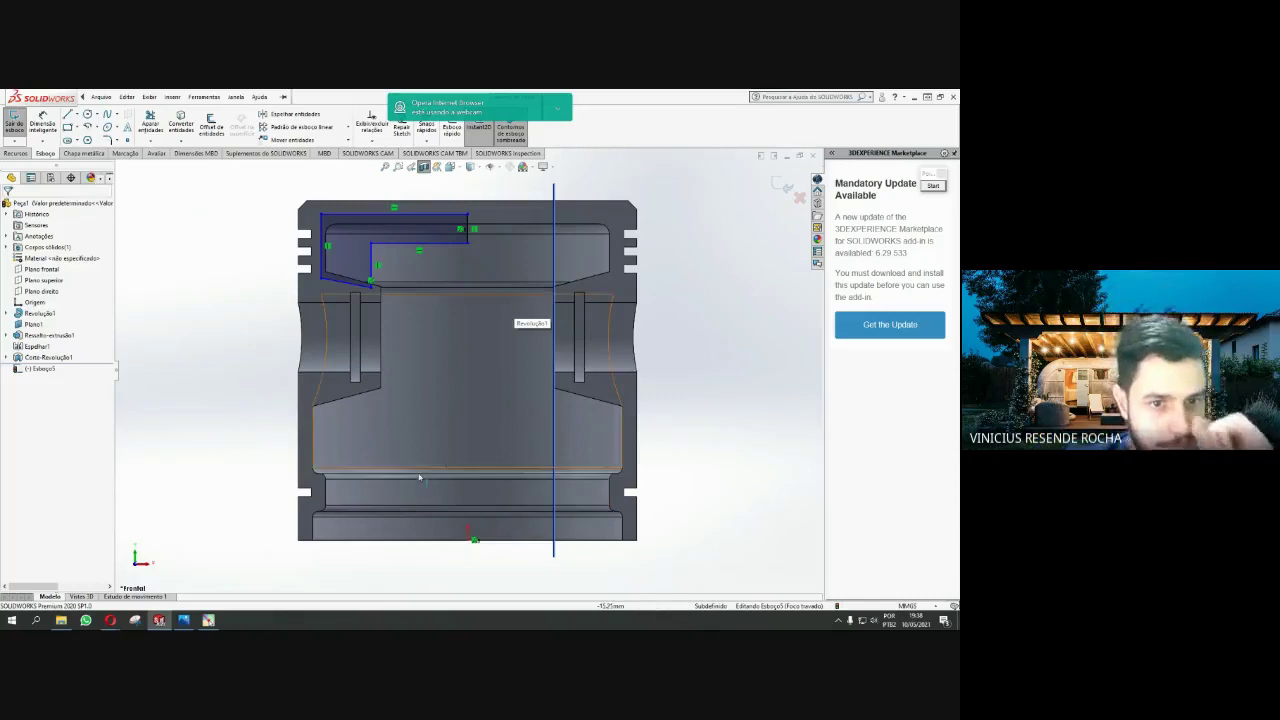
Zoom in on the new pocket profile and start the Sketch Fillet tool
scroll(322, 285, "down", 1)
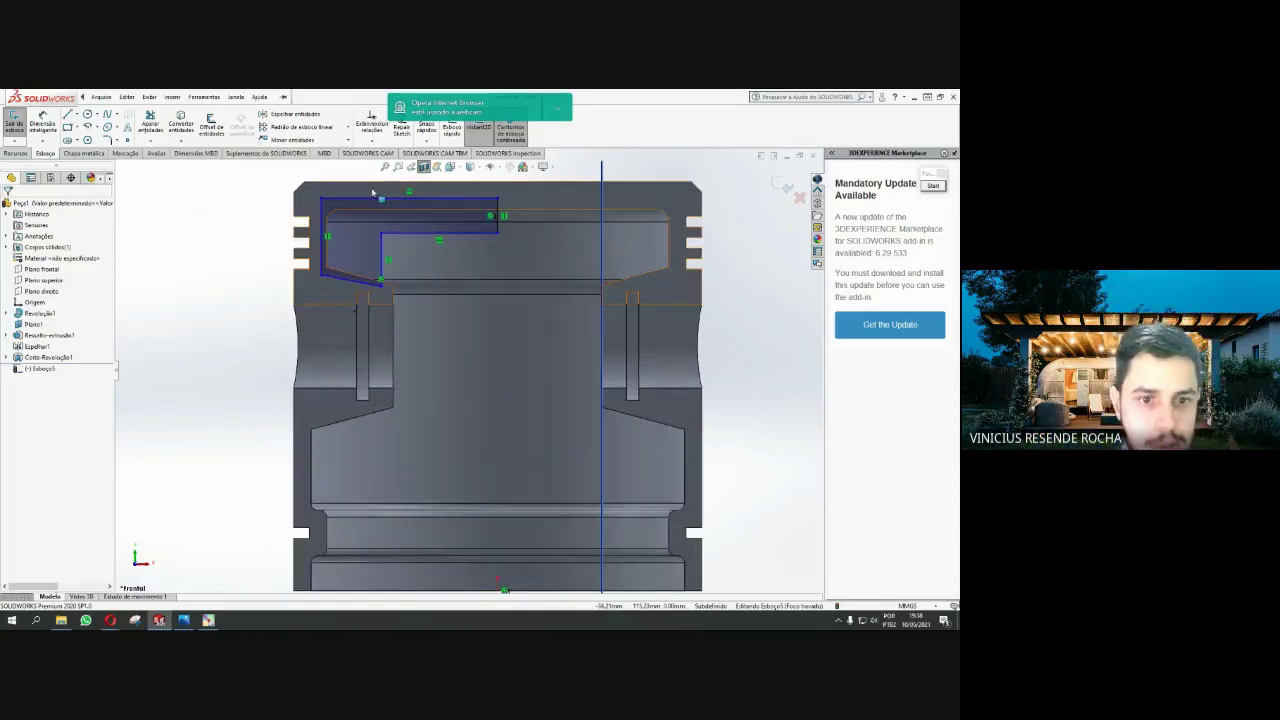
scroll(372, 200, "down", 1)
scroll(384, 272, "down", 1)
scroll(382, 282, "down", 1)
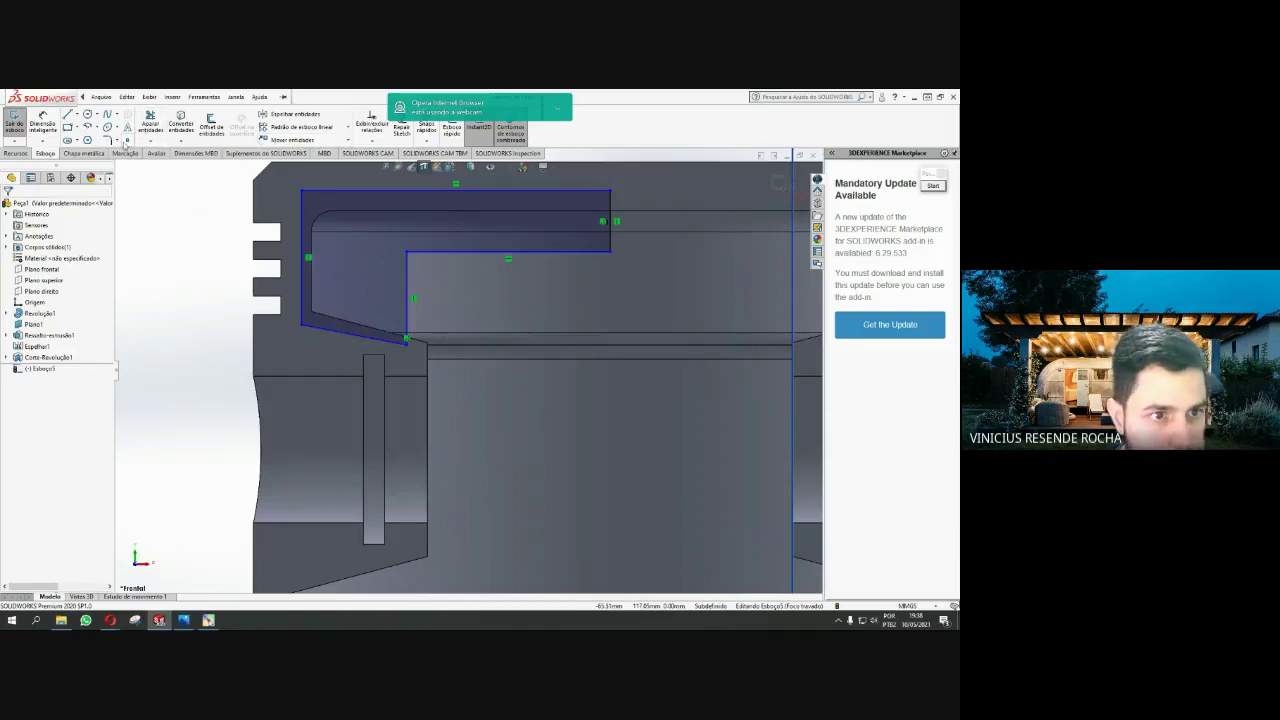
left_click(108, 140)
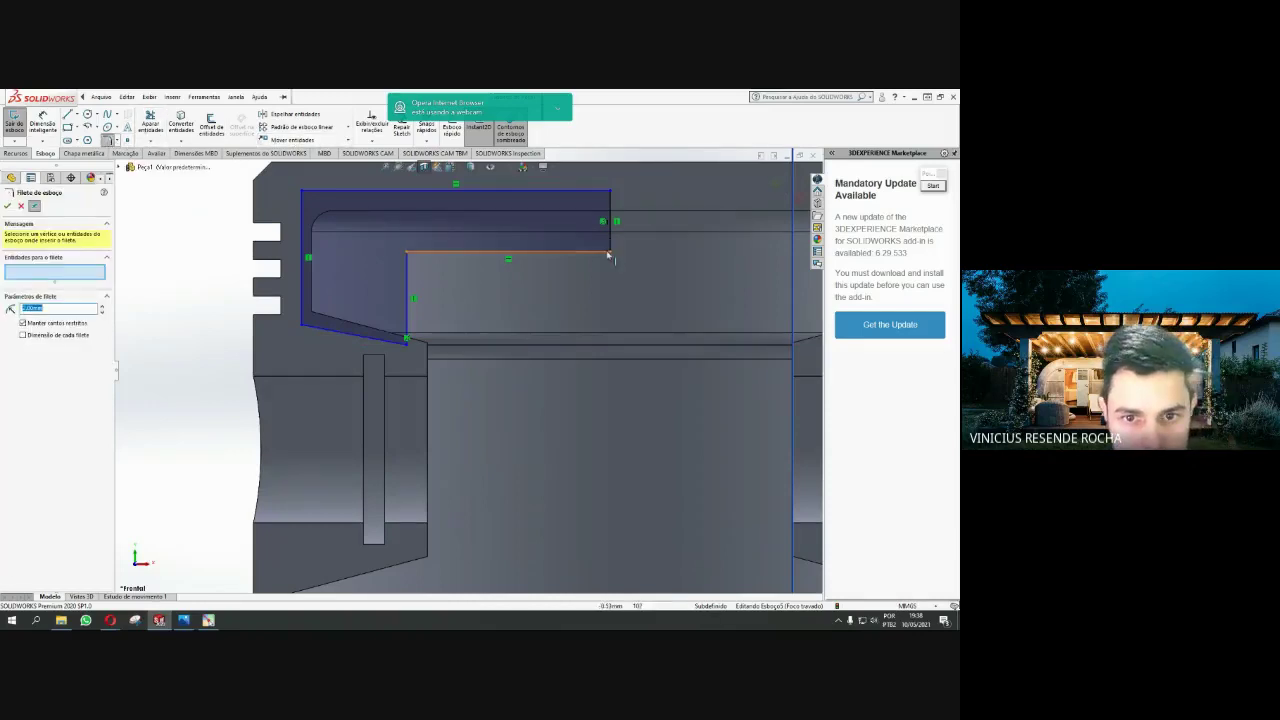
Fillet the profile's inner corner with a 5 mm radius
left_click(418, 256)
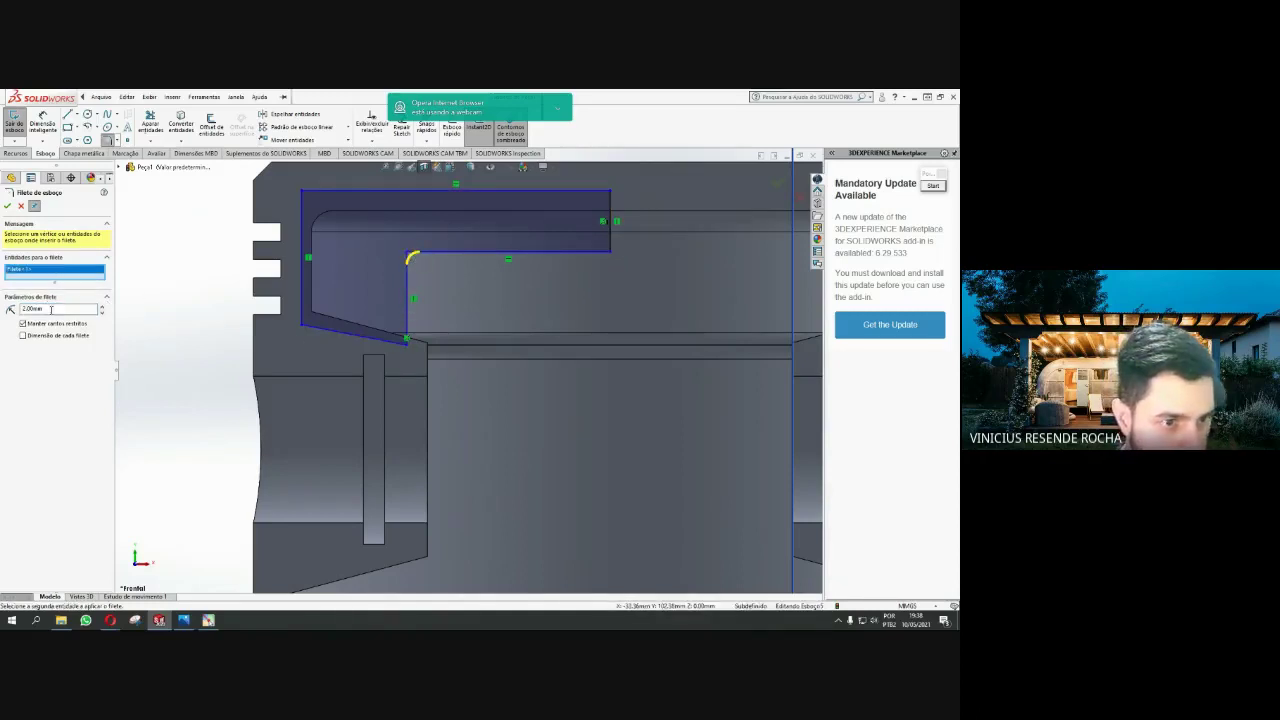
double_click(51, 309)
type("5")
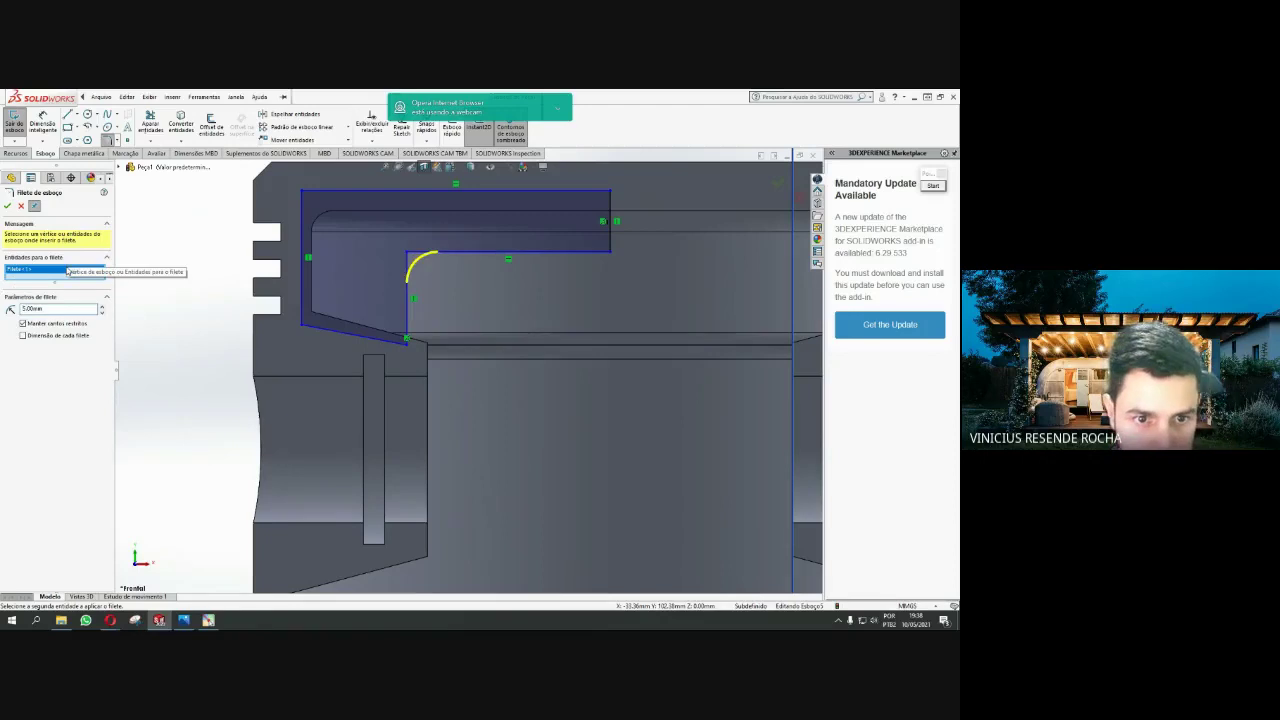
key("Return")
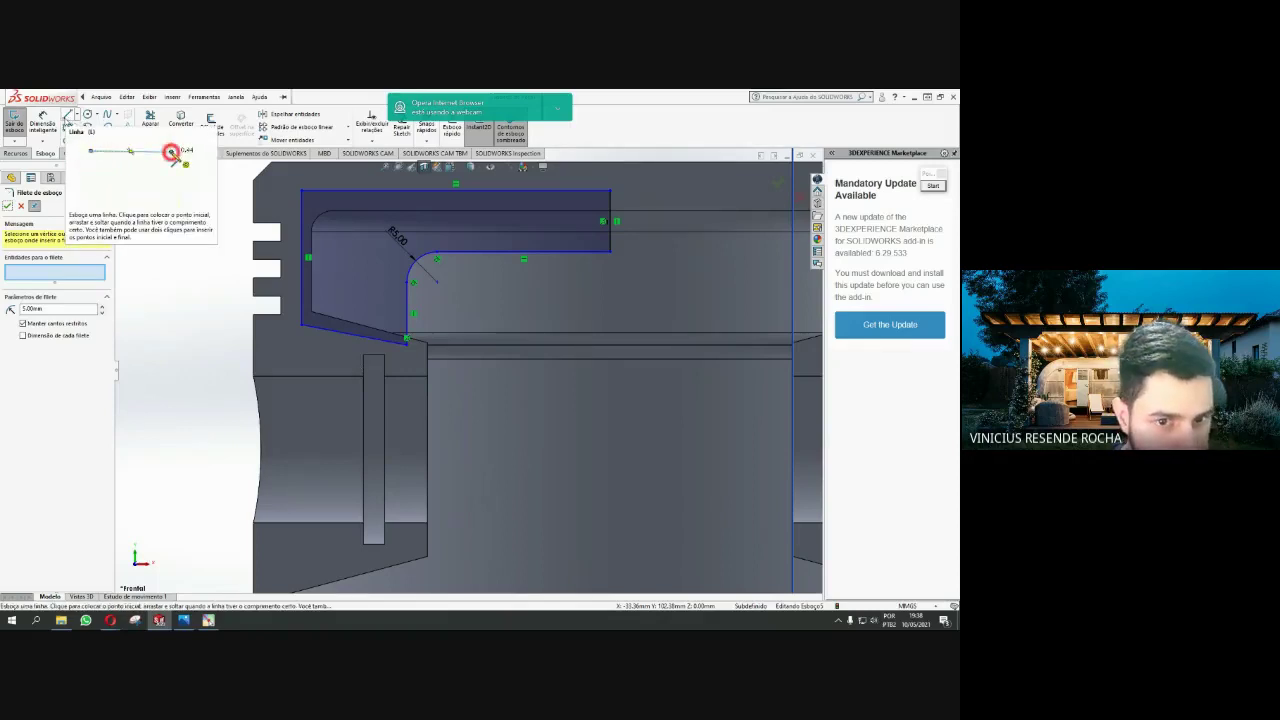
key("Escape")
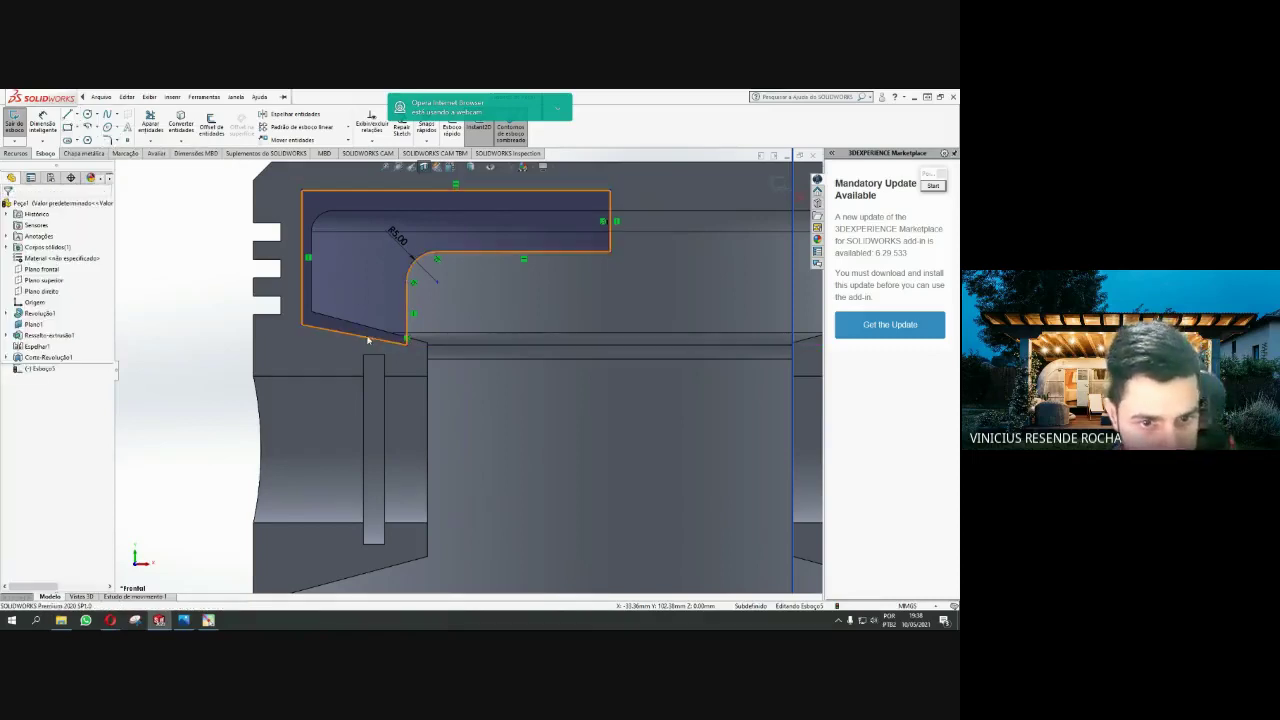
Delete the line below the fillet and edit the slanted bottom line's length
left_click(385, 339)
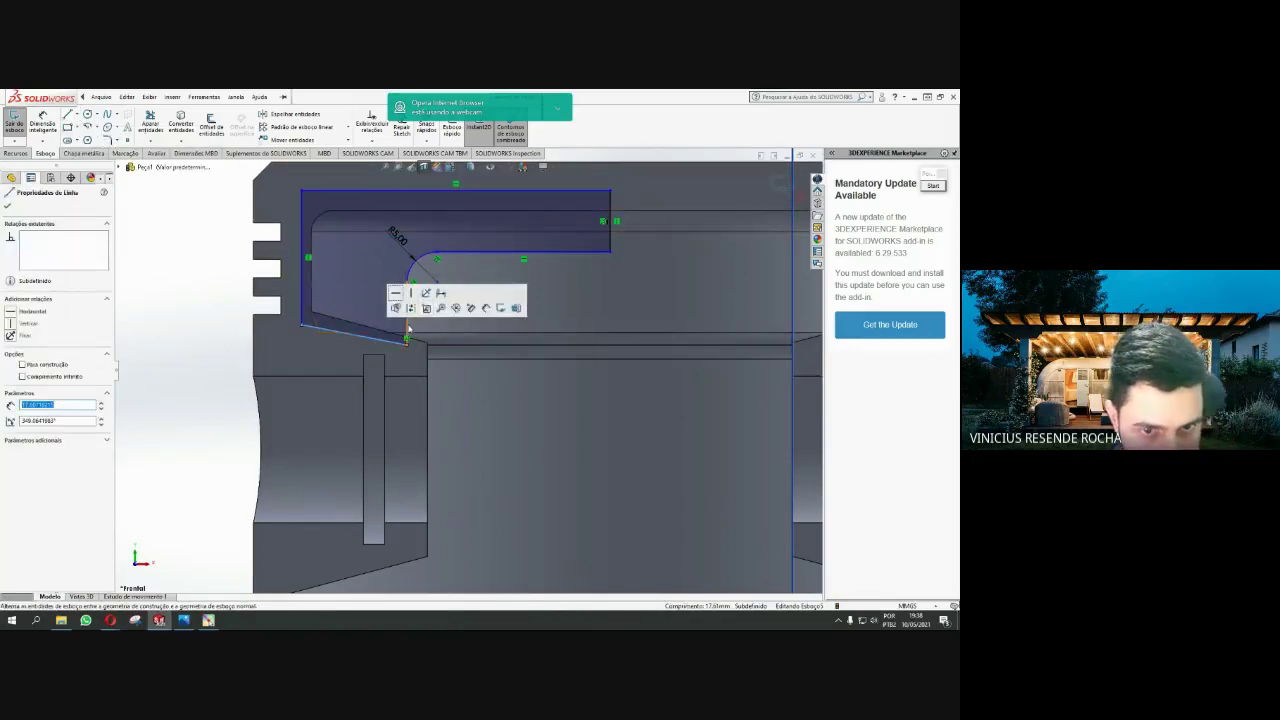
key("Delete")
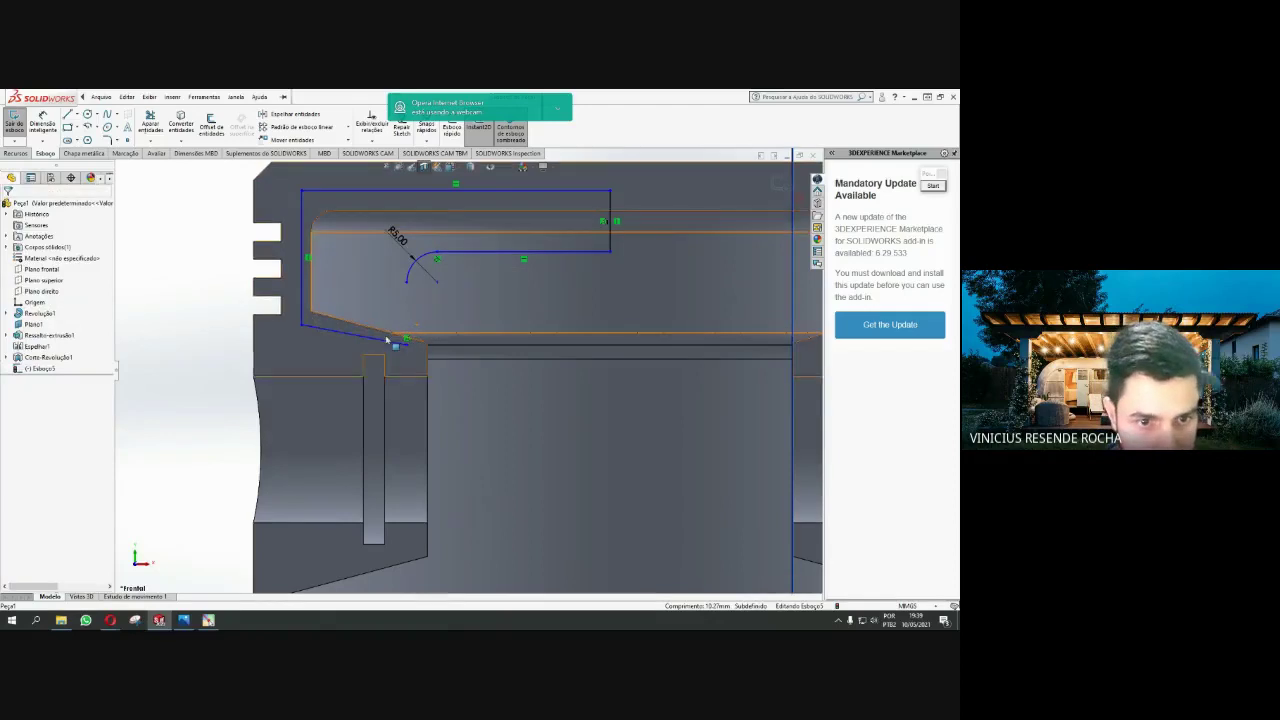
left_click(387, 341)
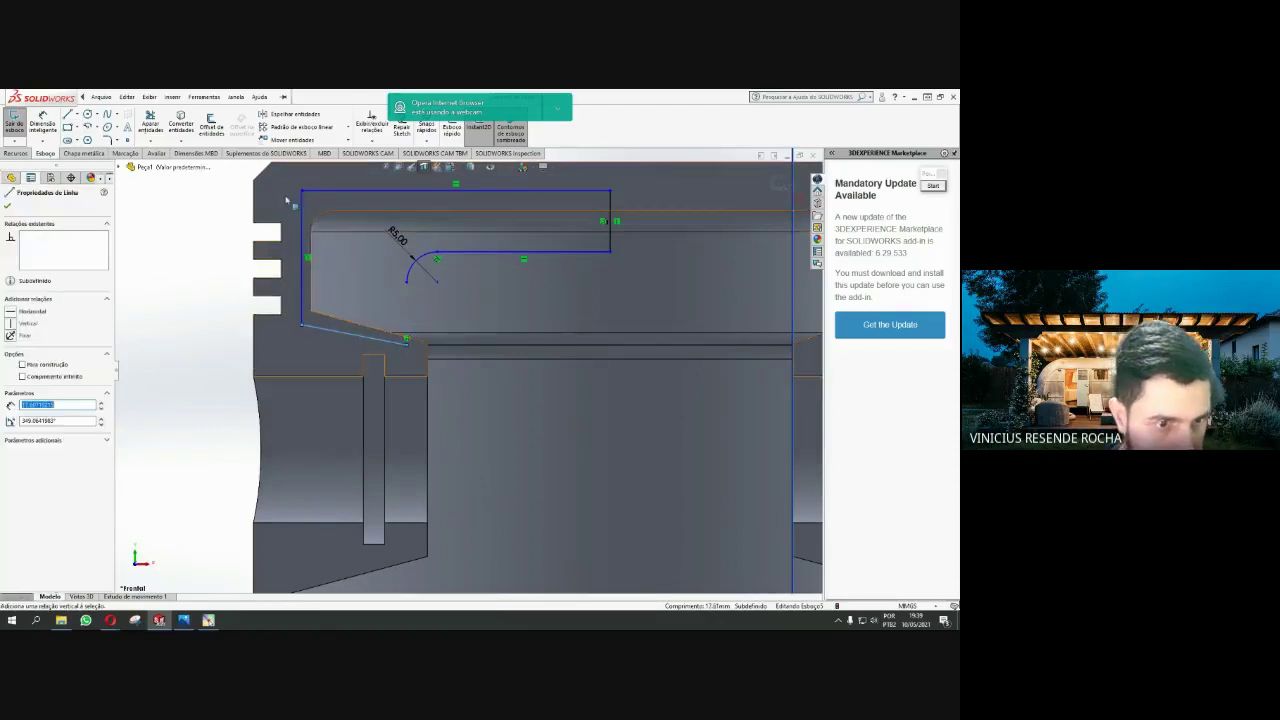
type("24")
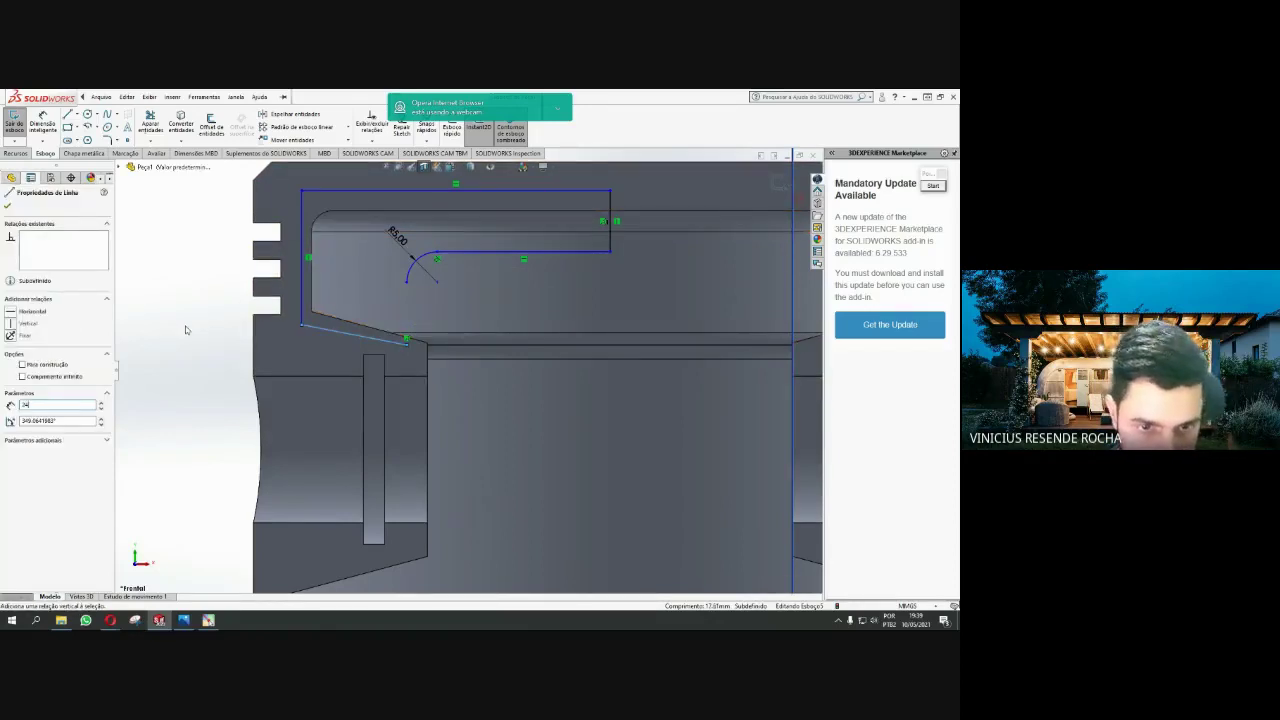
key("Return")
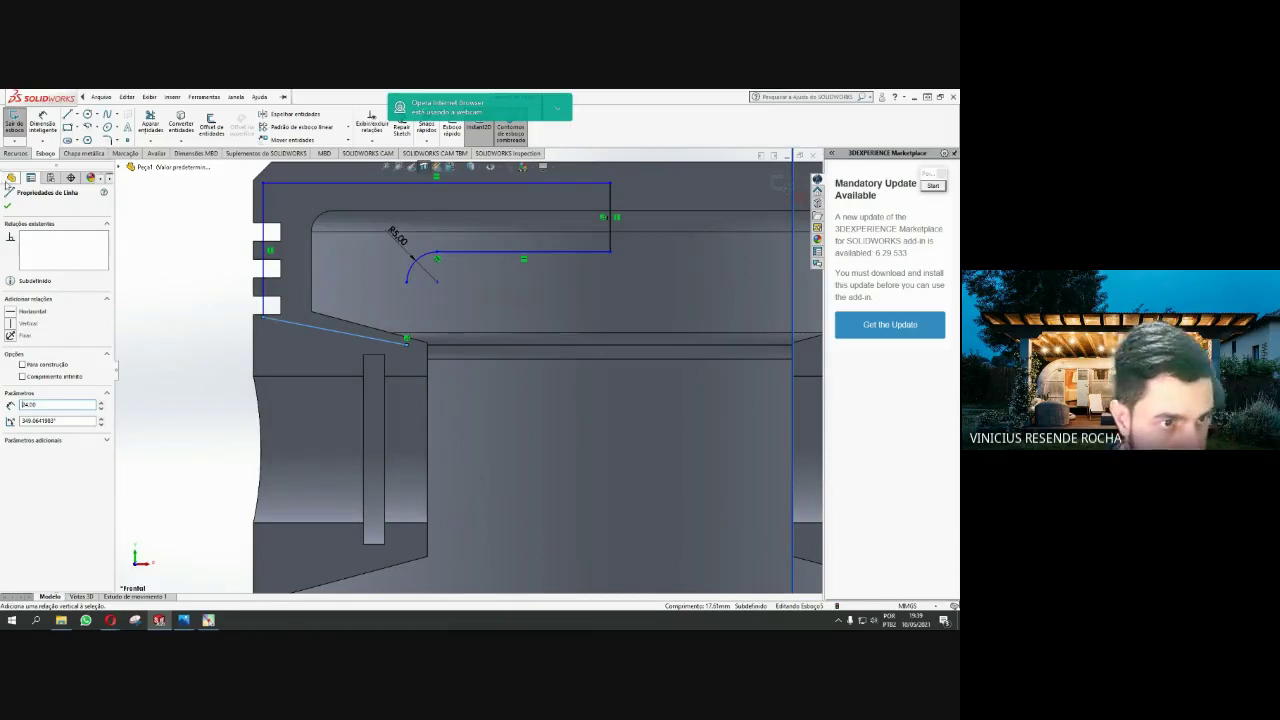
left_click(7, 204)
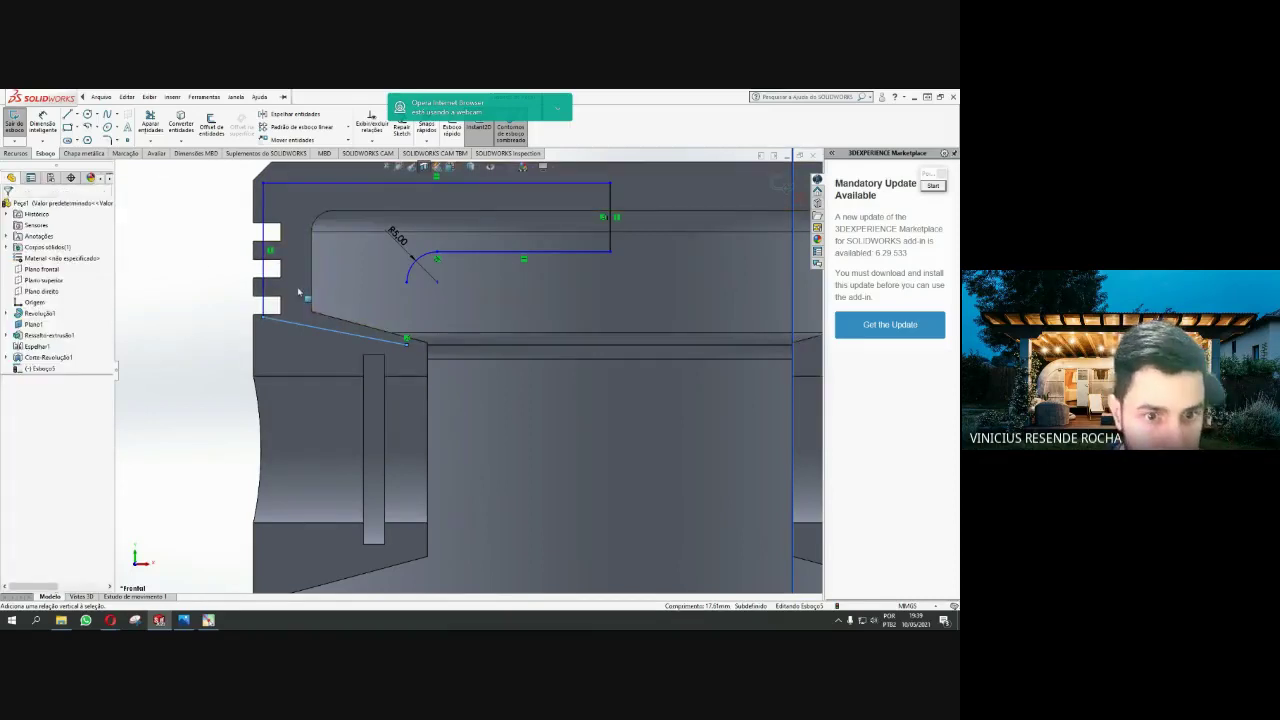
Drag the slanted line's left end into place, fix it, and set the line to 20 mm
left_click_drag(262, 316, 301, 325)
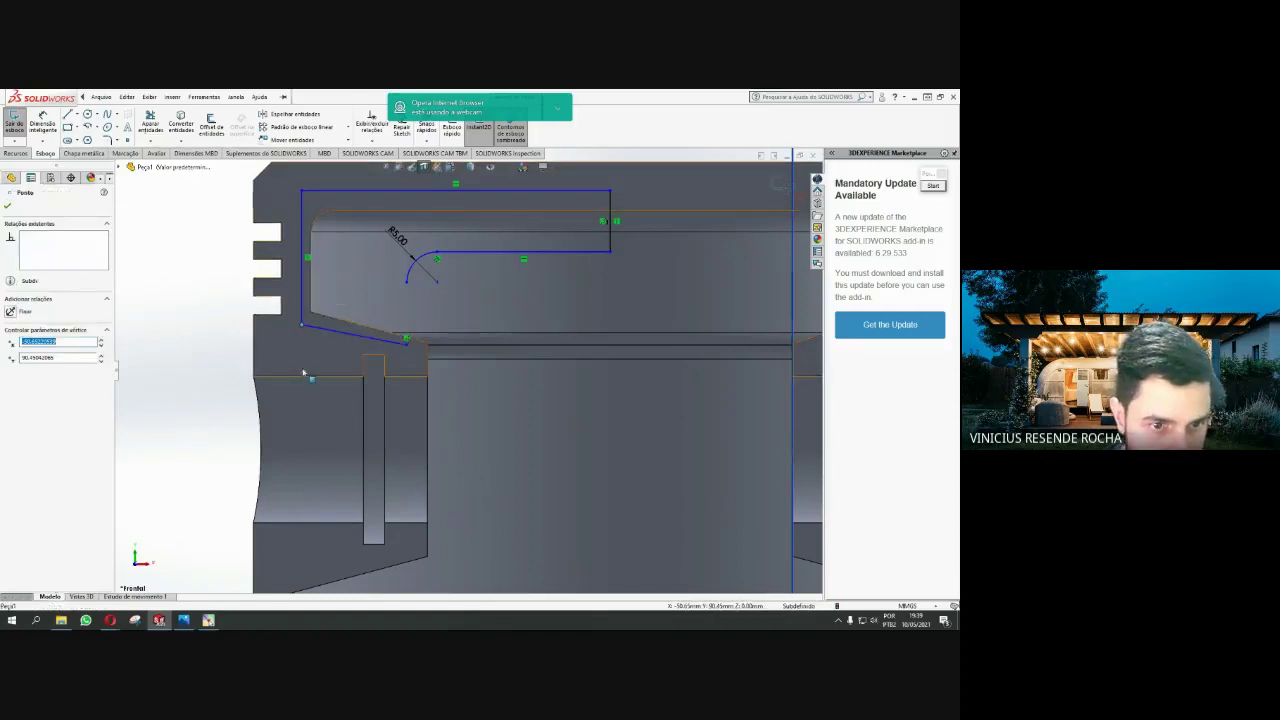
left_click(11, 311)
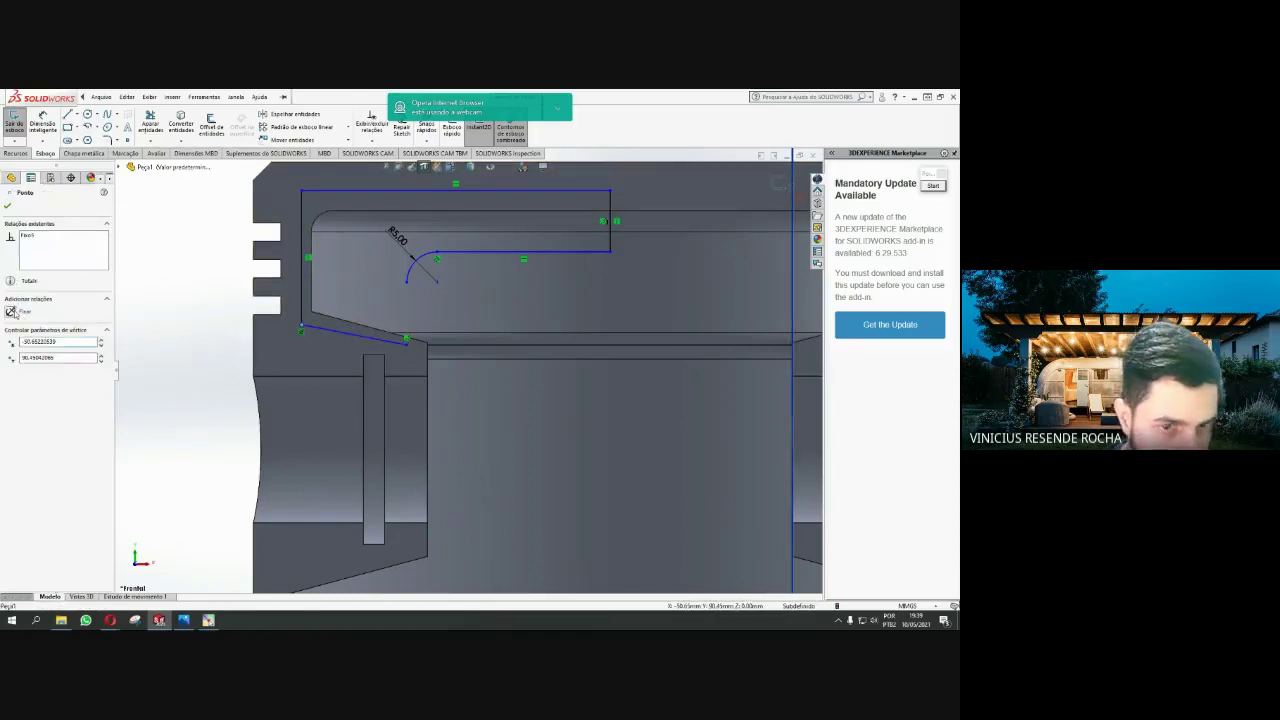
left_click(323, 331)
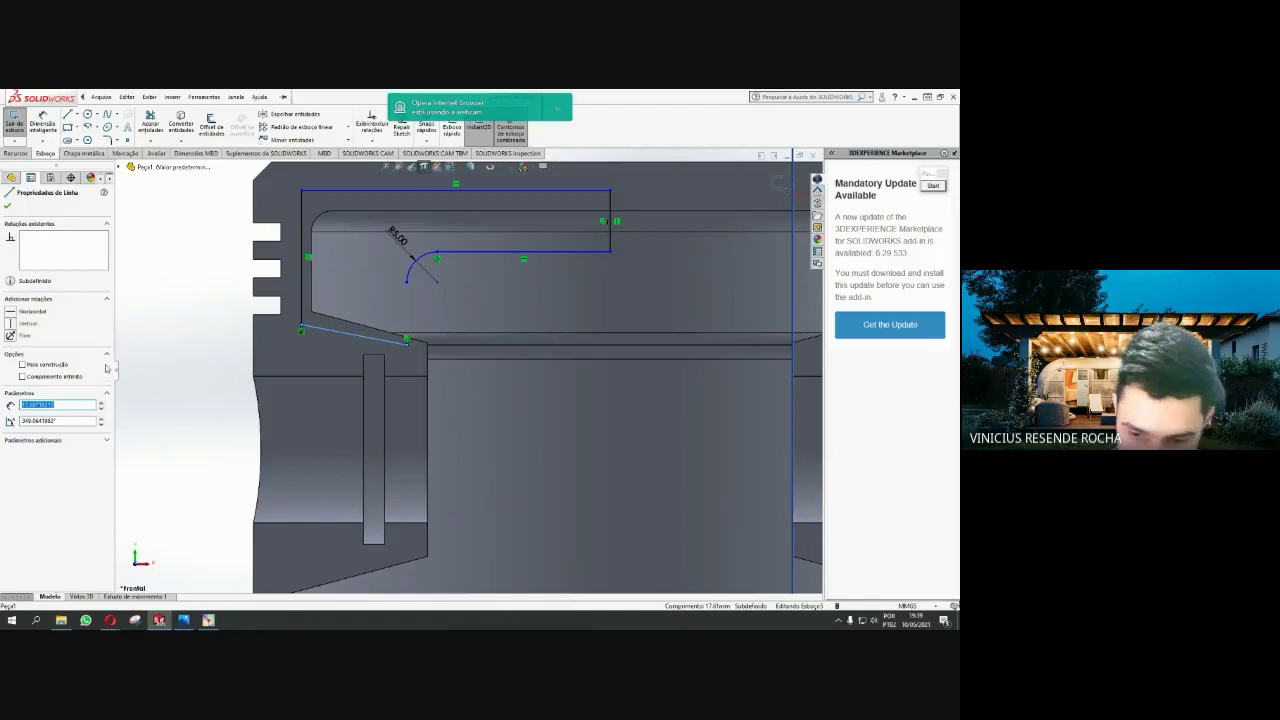
type("22")
key("Return")
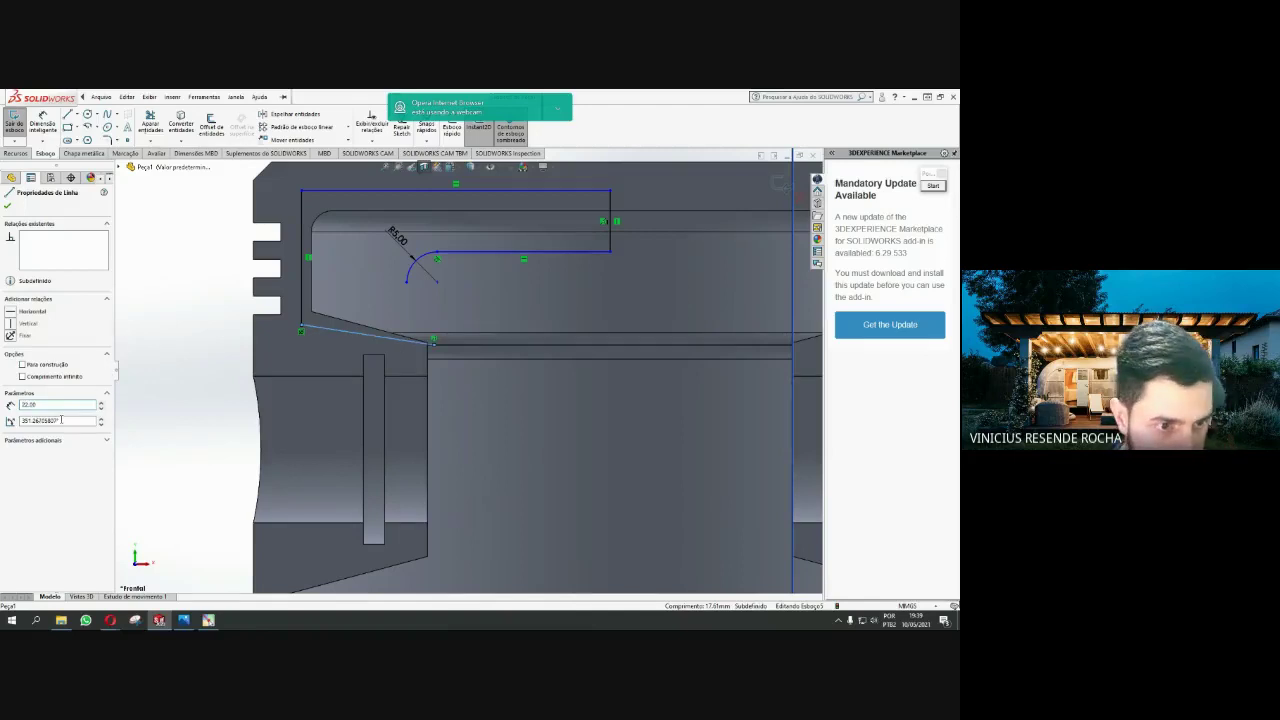
double_click(28, 404)
type("30")
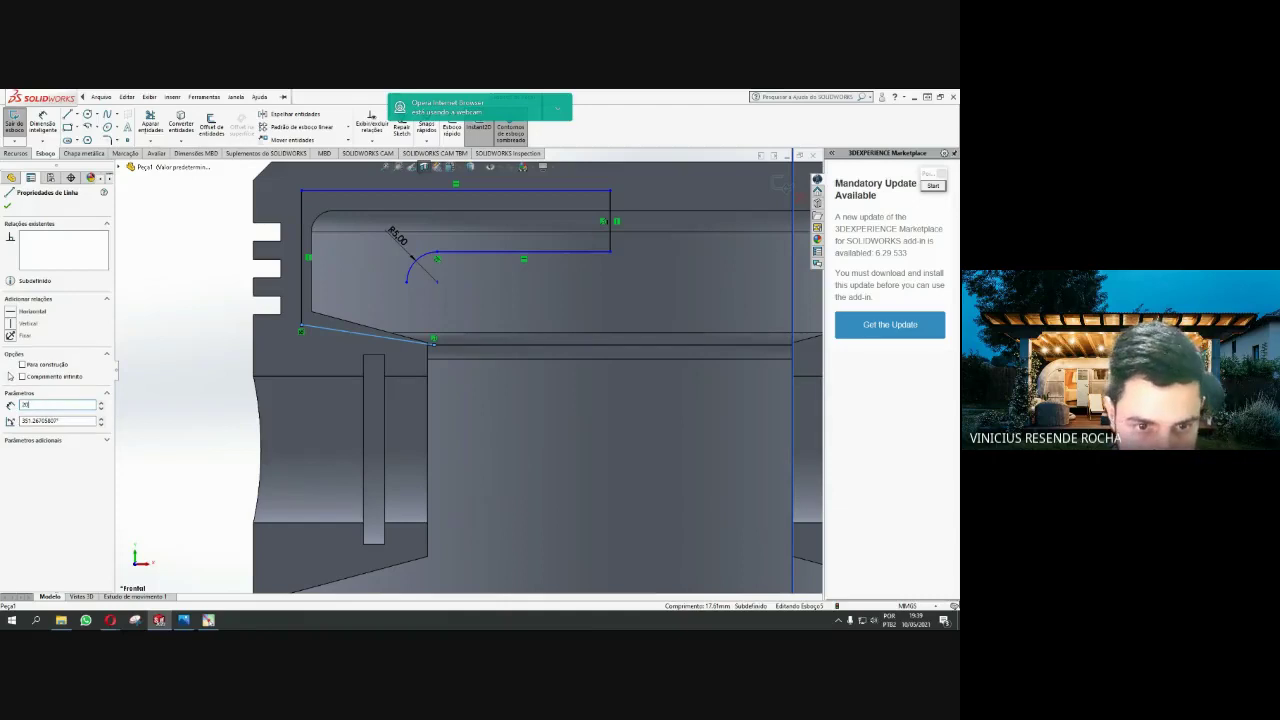
key("Return")
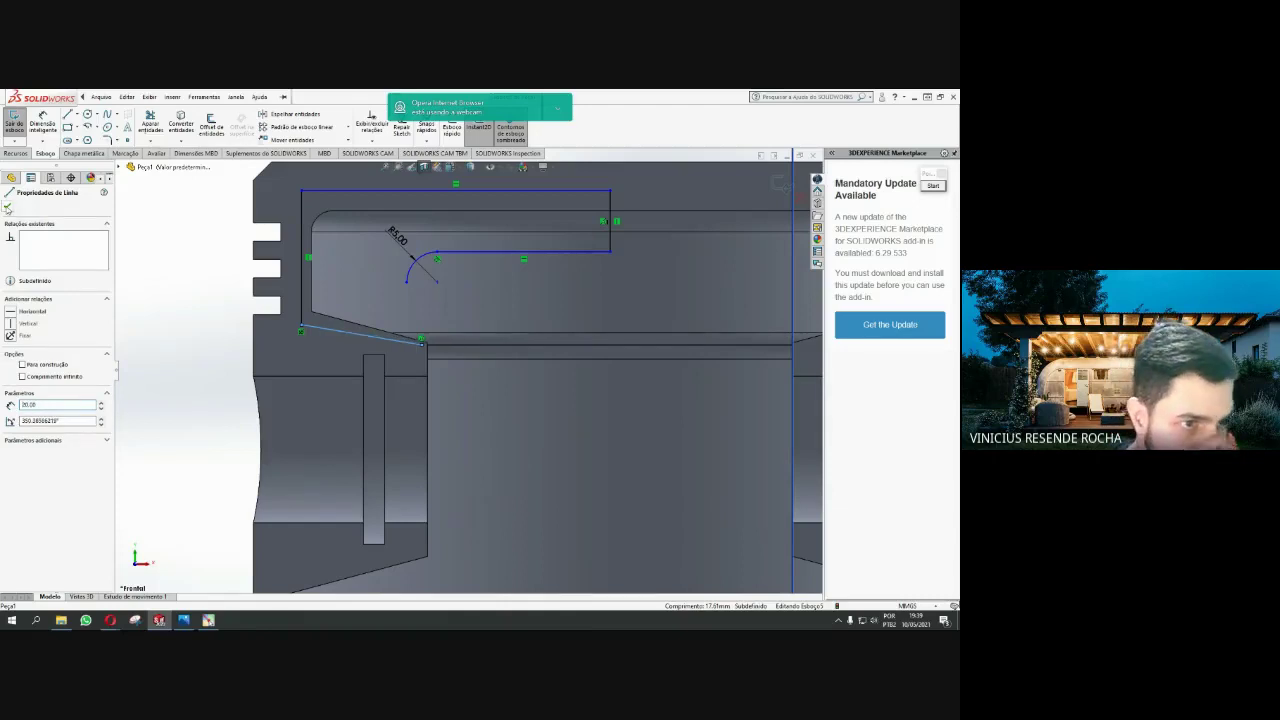
key("Escape")
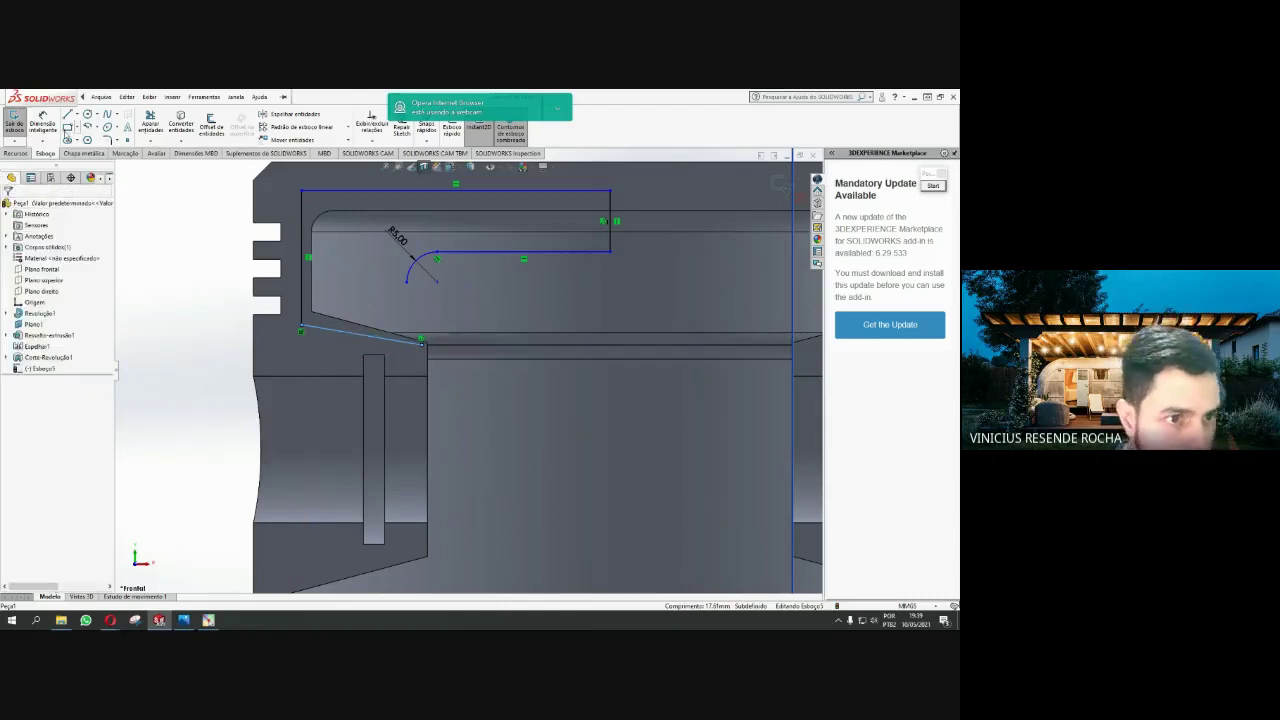
left_click(68, 115)
scroll(405, 352, "down", 2)
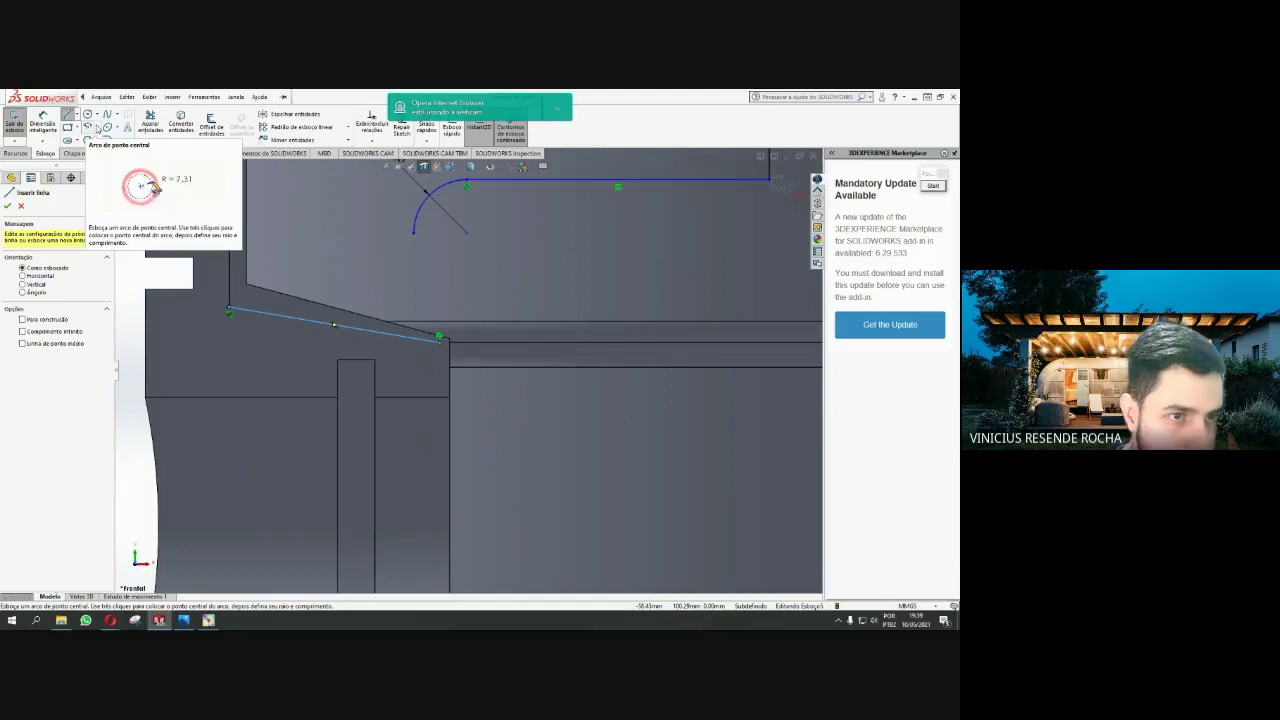
Switch to the 3 Point Arc tool and attempt an arc from the slanted line's end
left_click(97, 117)
left_click(96, 127)
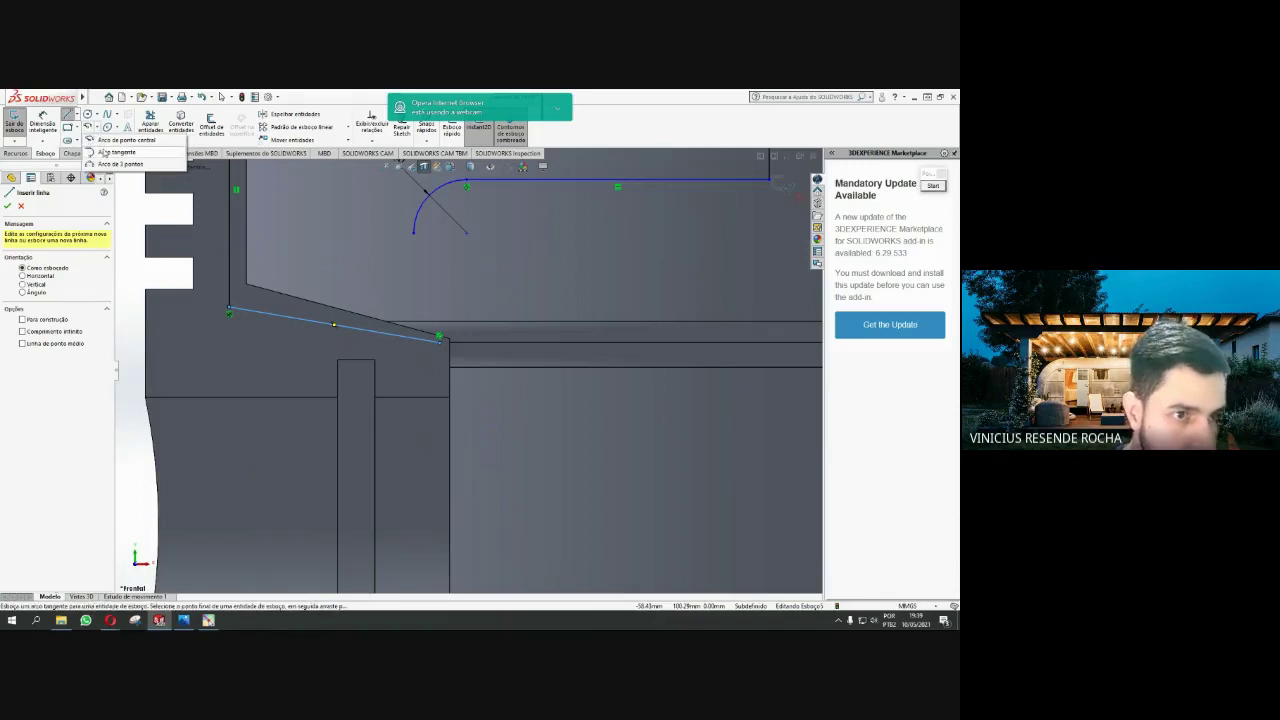
left_click(115, 163)
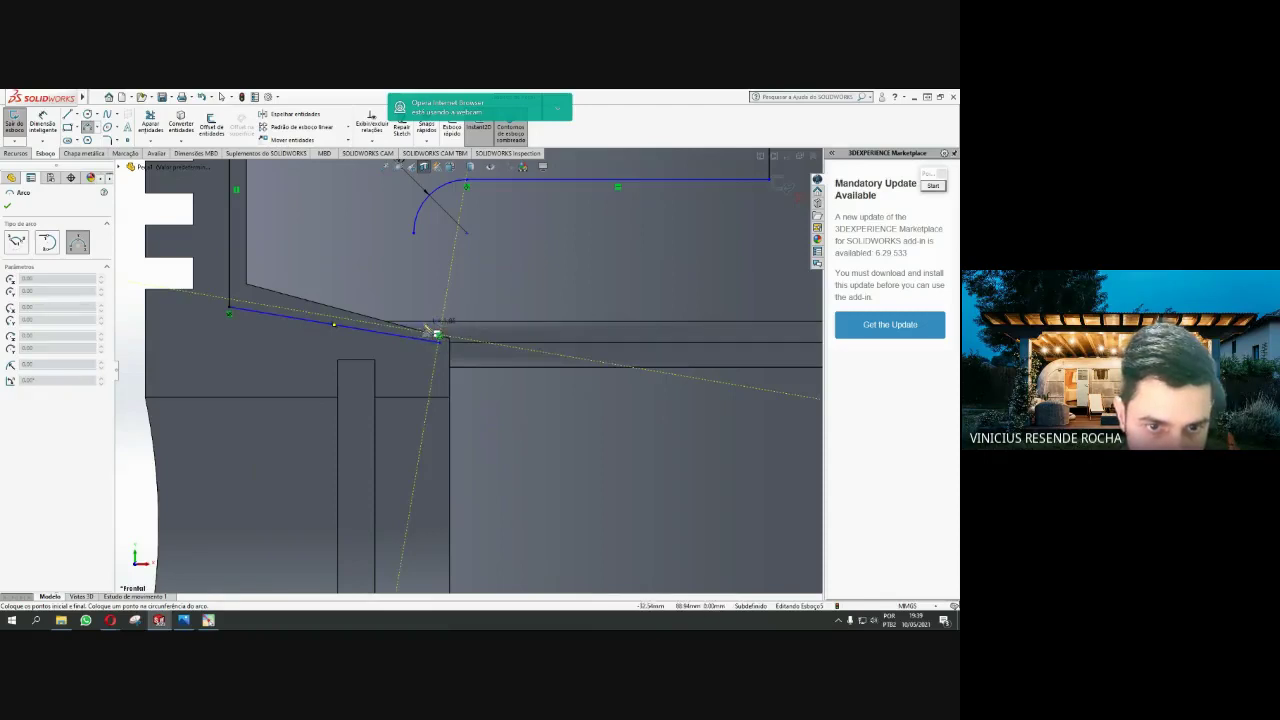
left_click(437, 334)
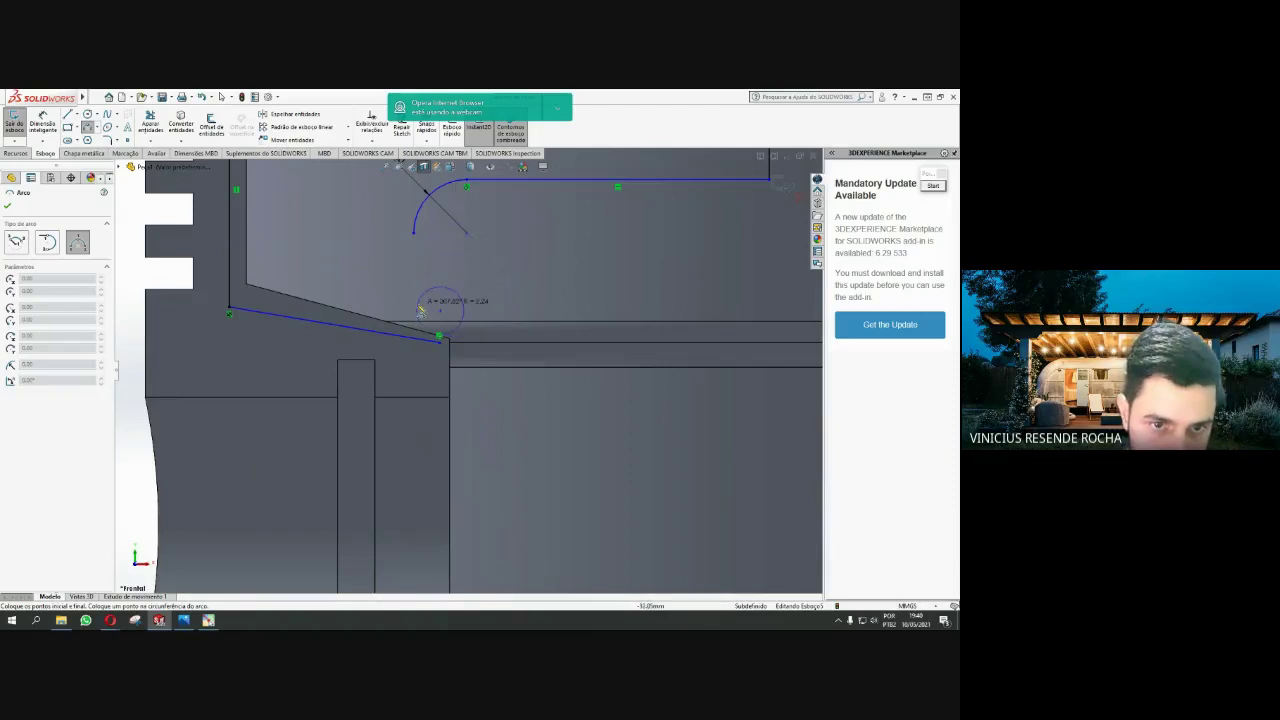
left_click(416, 307)
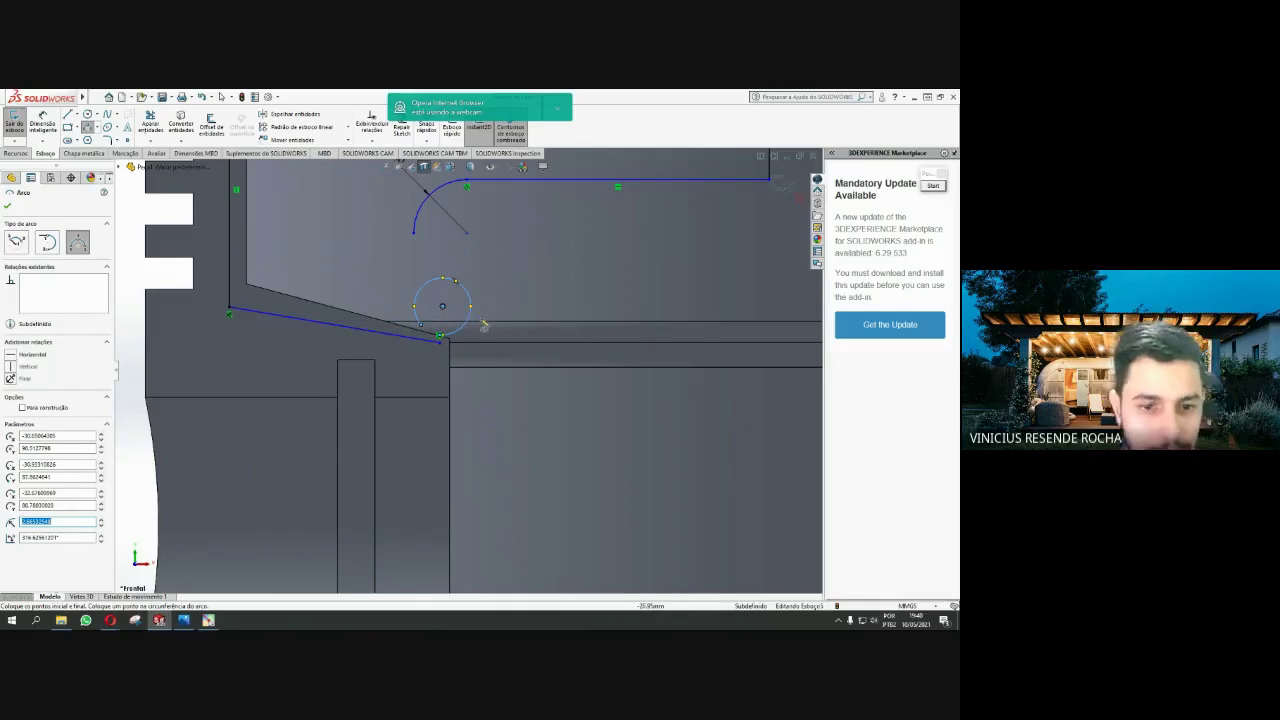
key("Escape")
left_click(438, 337)
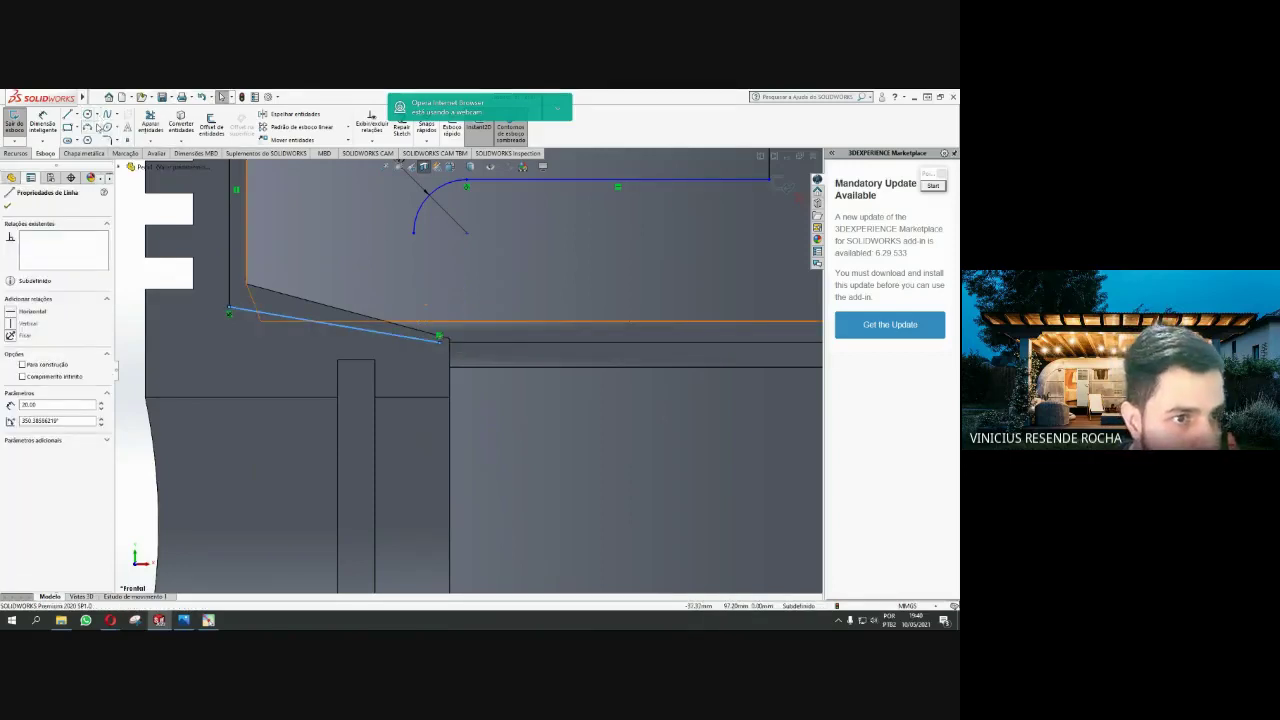
left_click(97, 127)
left_click(116, 162)
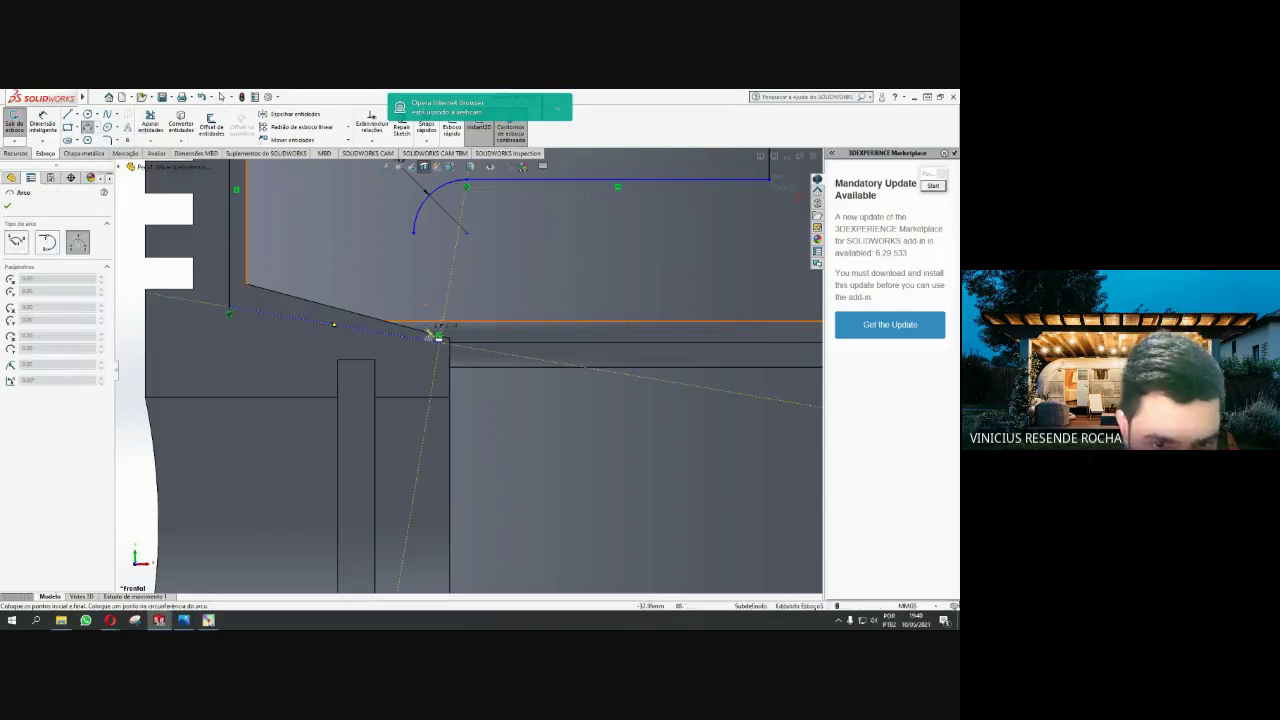
left_click(428, 336)
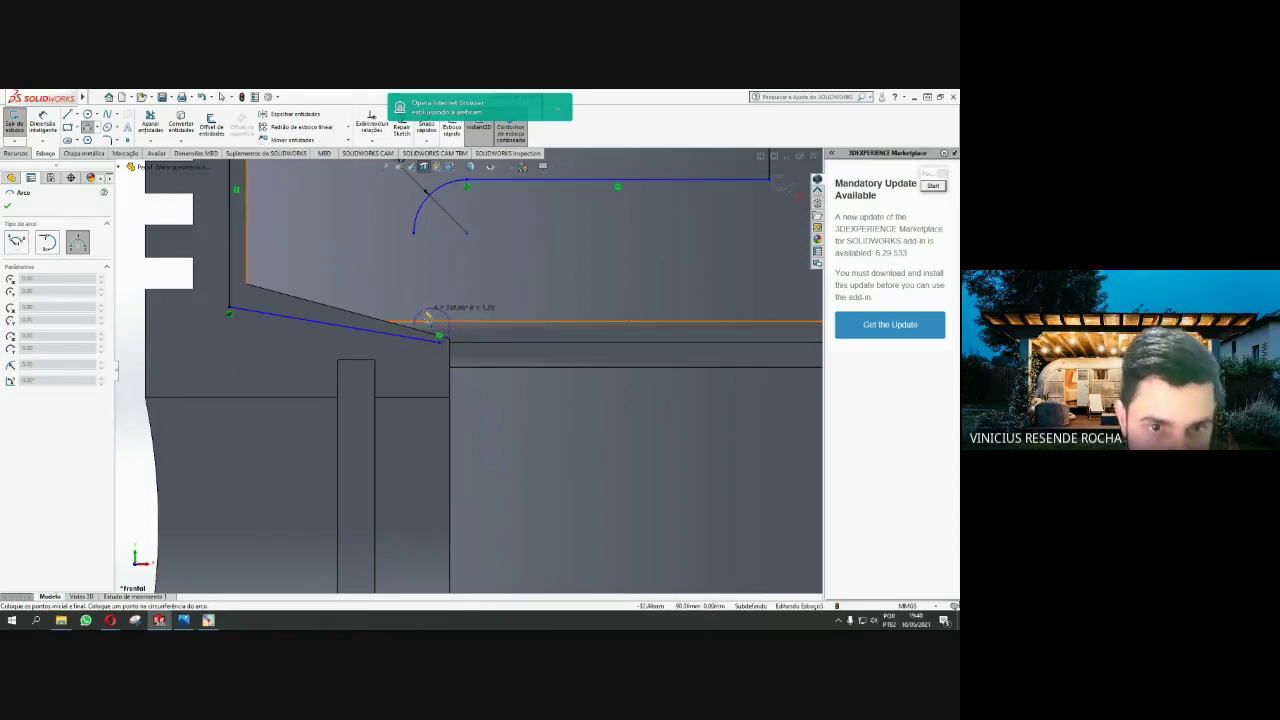
key("Escape")
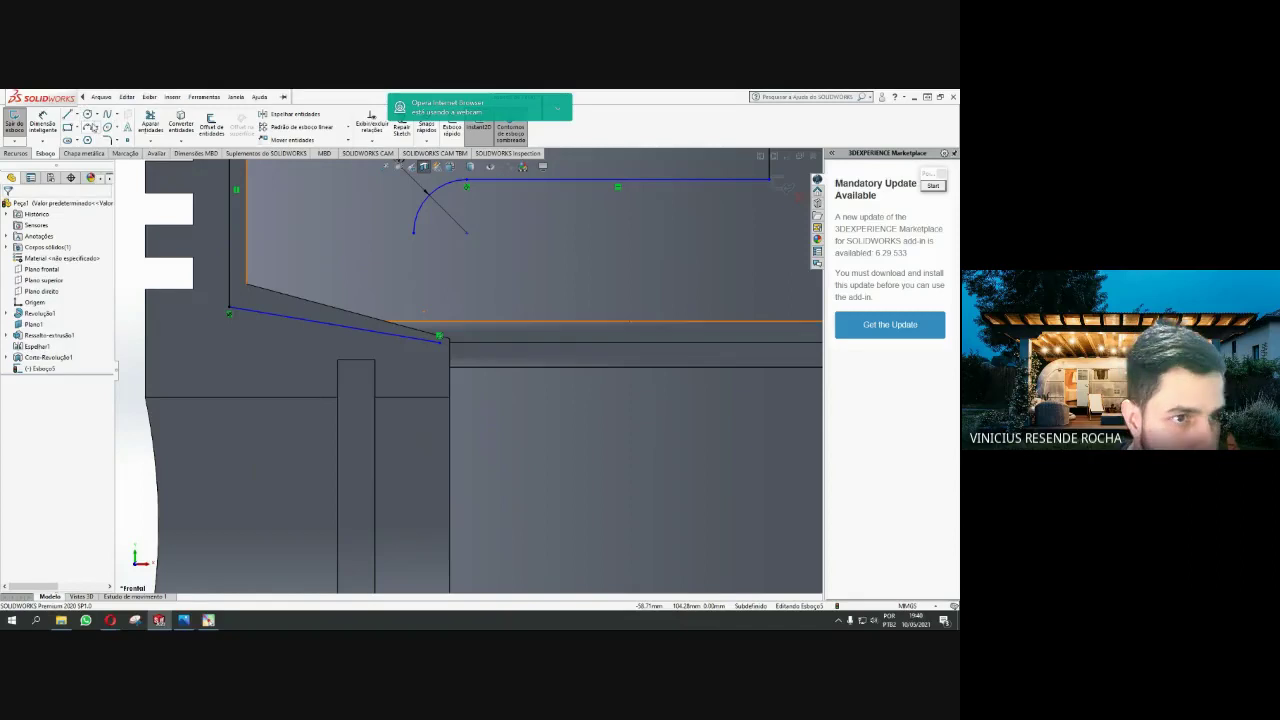
Draw a three-point arc at the slanted line's end and a vertical line up to the top arc, closing the profile
key("a")
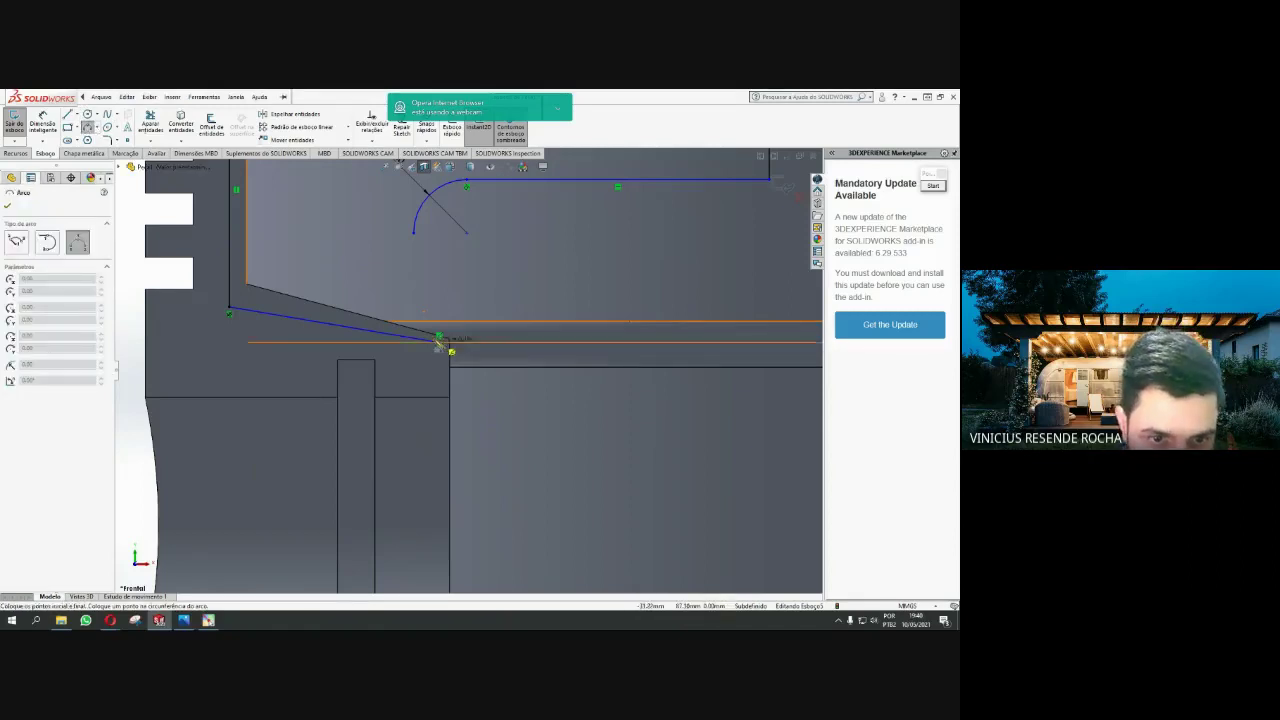
left_click(421, 325)
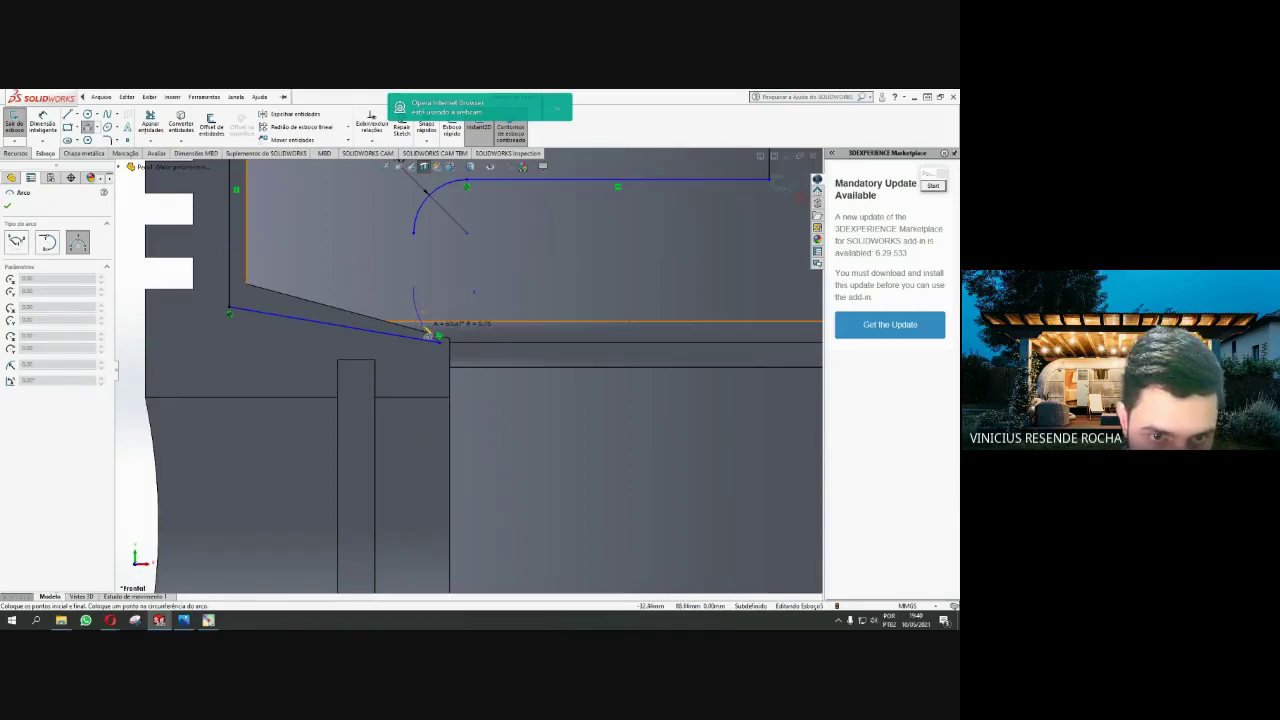
left_click(430, 334)
key("Escape")
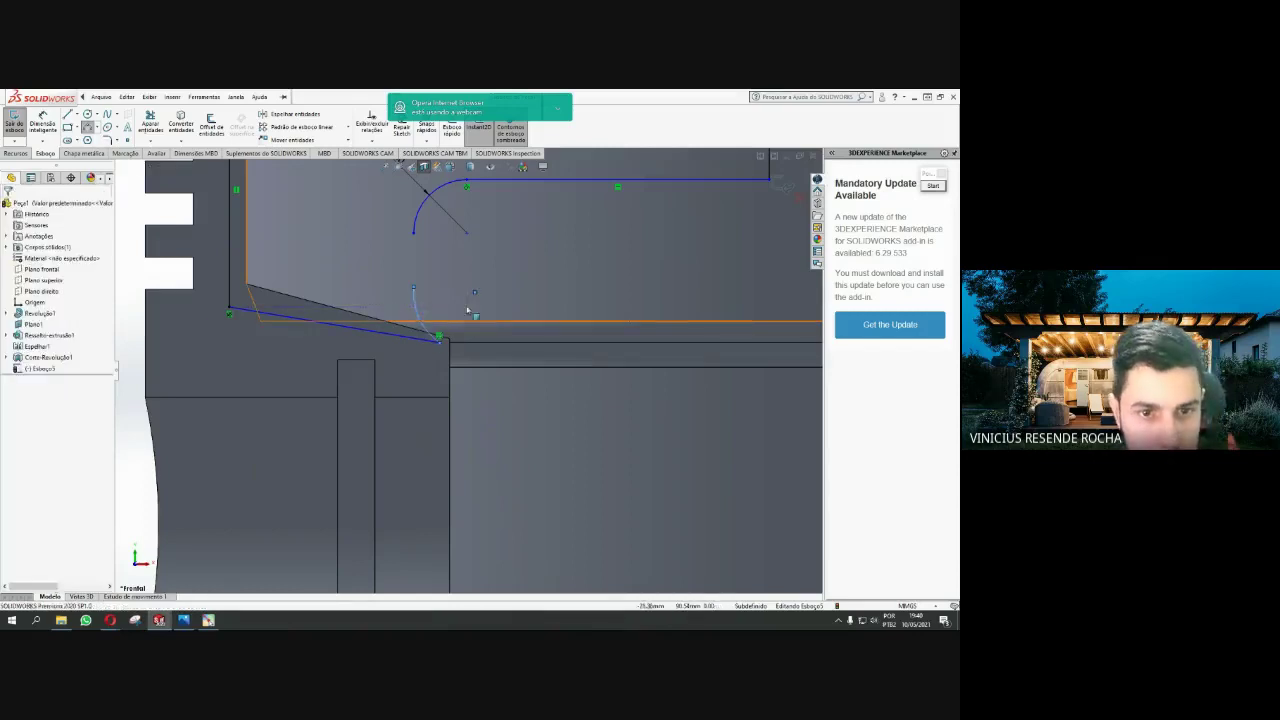
key("l")
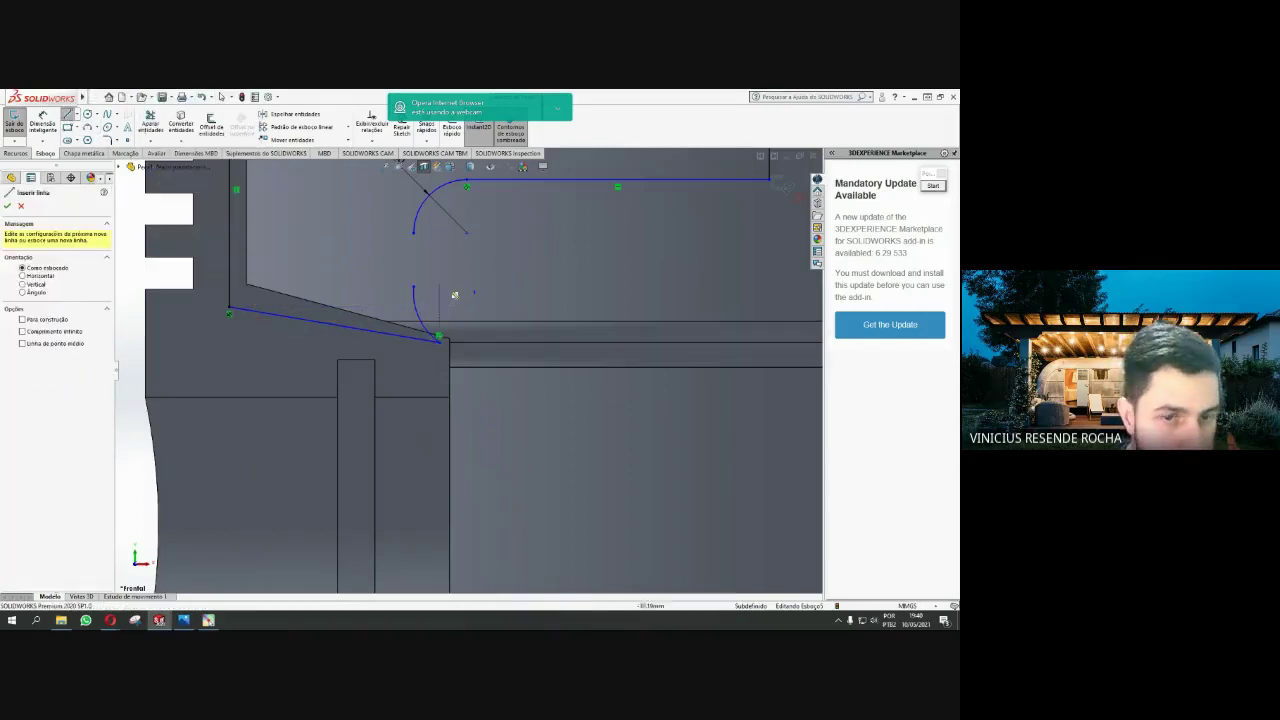
left_click(414, 288)
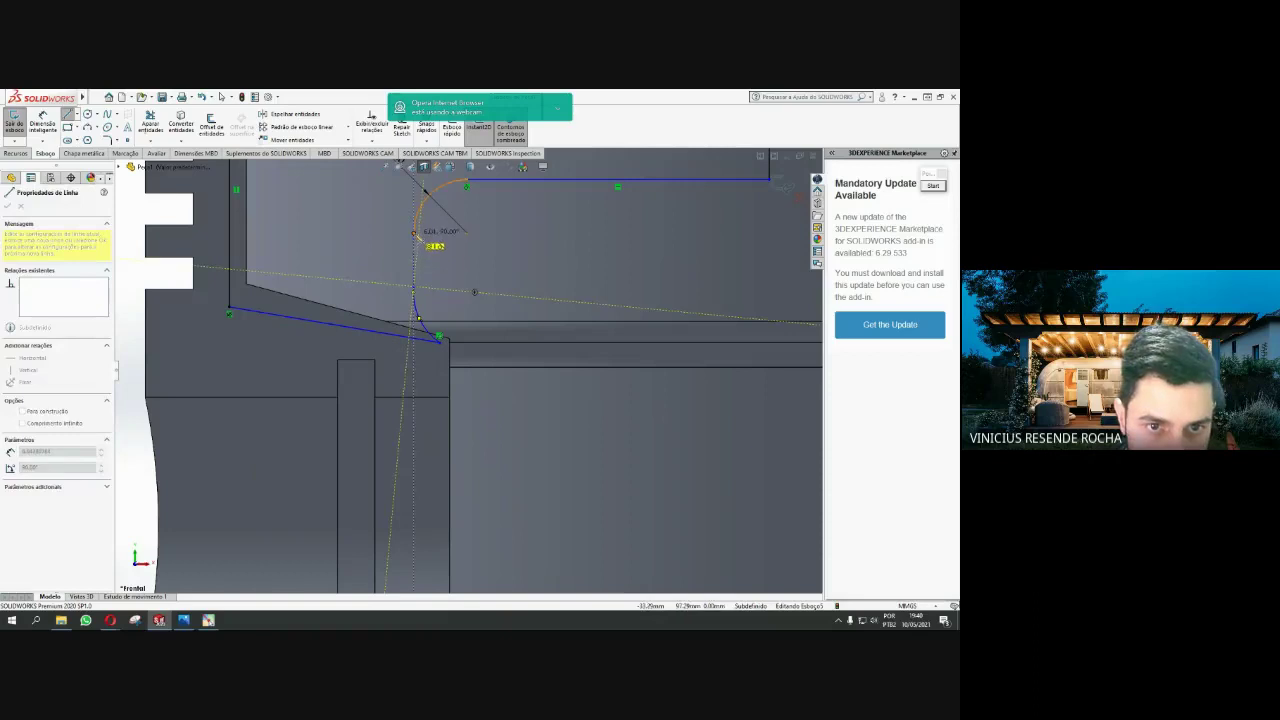
left_click(414, 233)
key("Escape")
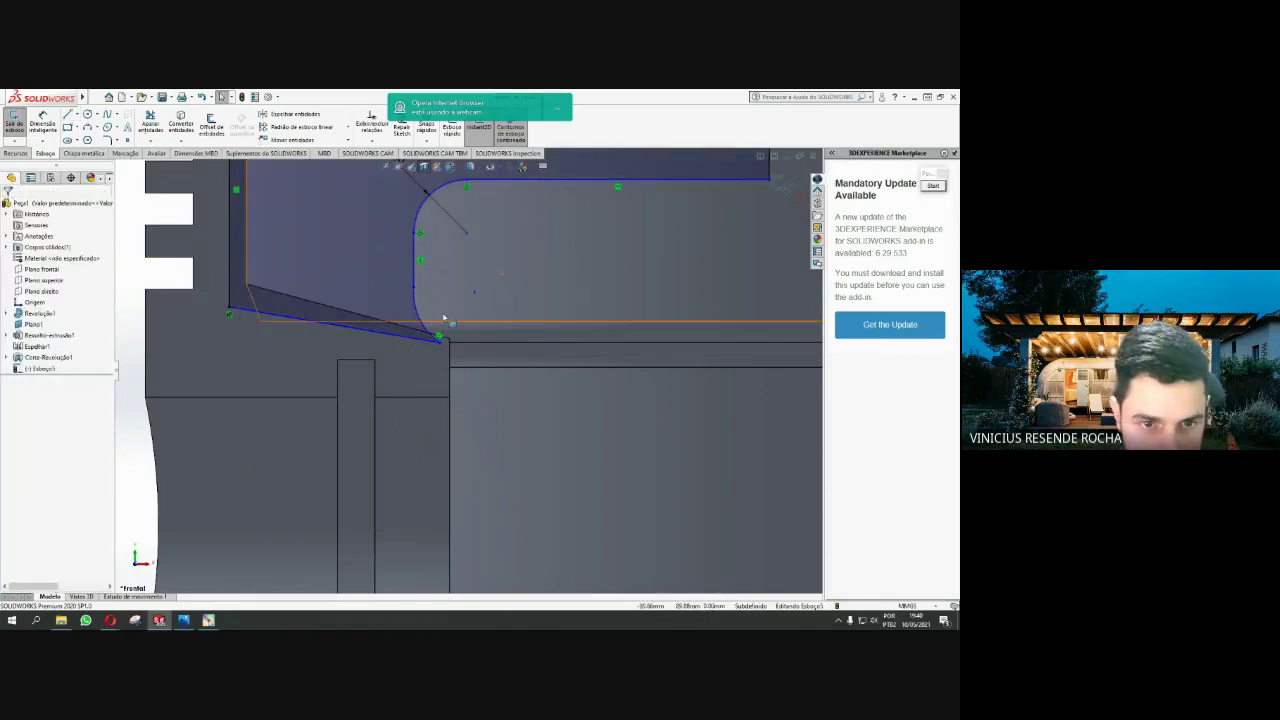
Delete the short vertical line at the profile's right end
scroll(444, 320, "up", 2)
scroll(434, 320, "up", 2)
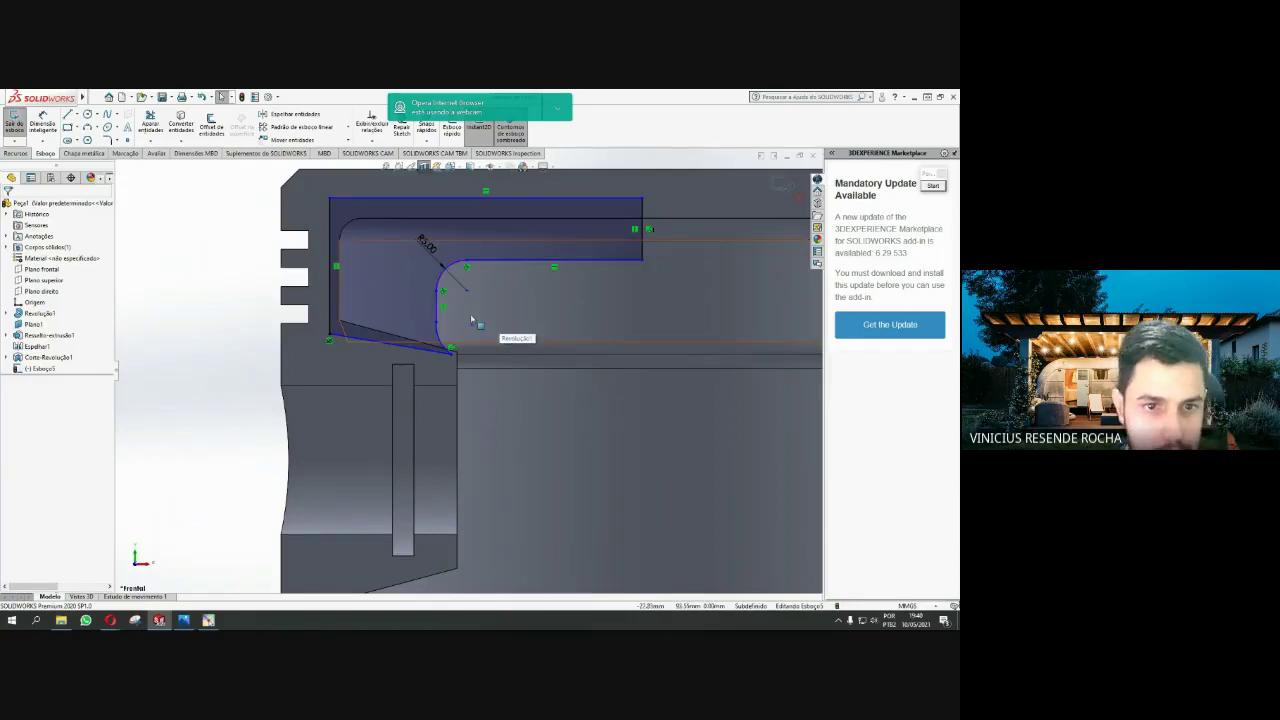
scroll(472, 319, "up", 1)
scroll(500, 317, "up", 1)
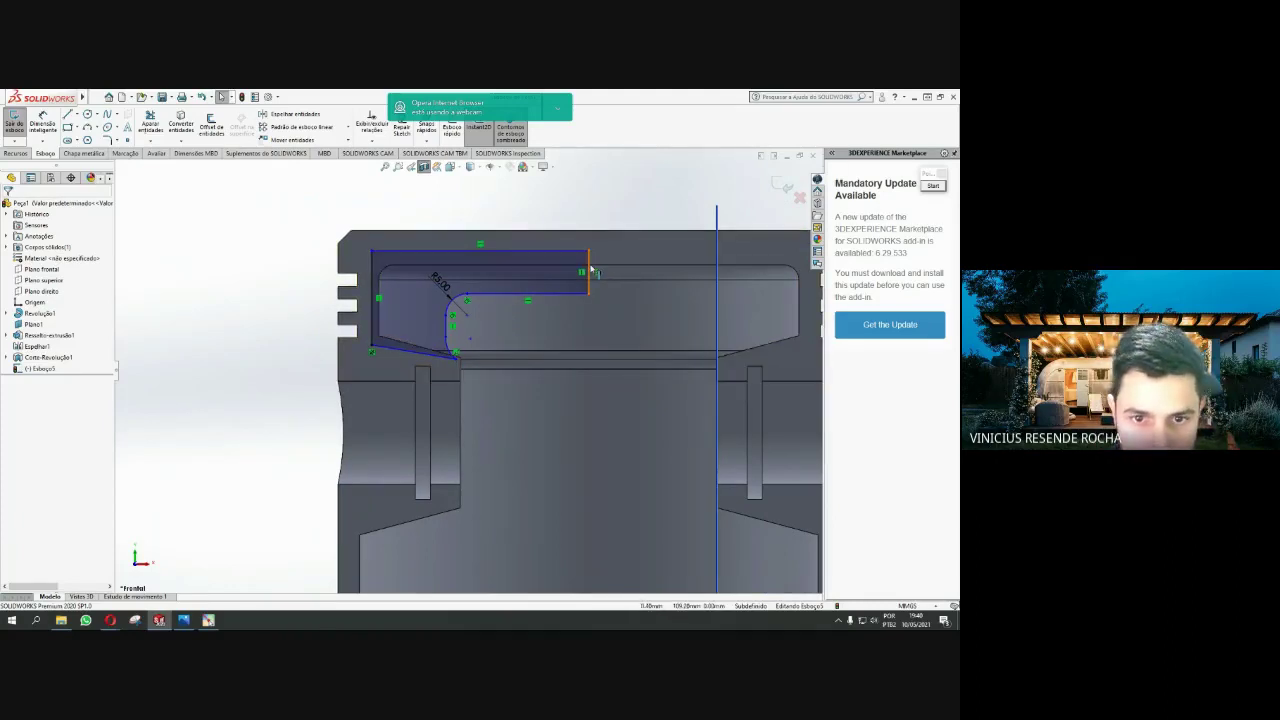
left_click(590, 268)
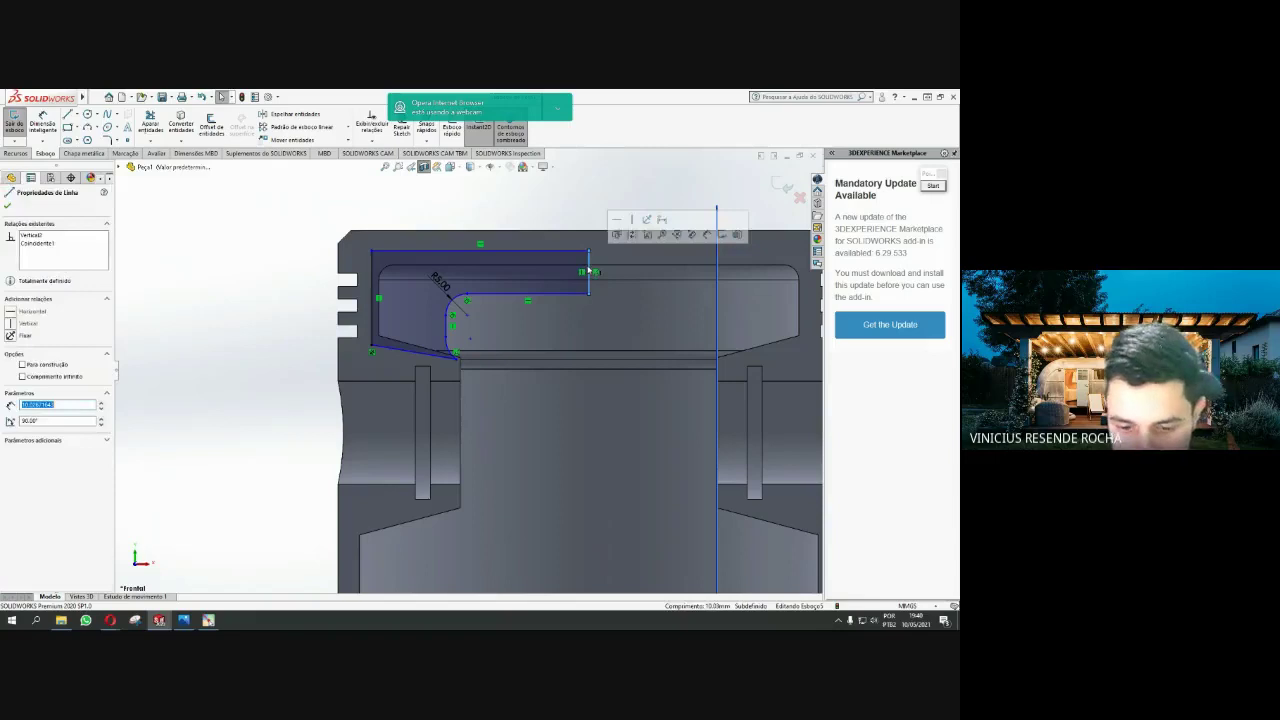
key("Delete")
mouse_move(369, 231)
left_mouse_down()
mouse_move(606, 371)
mouse_move(395, 222)
left_mouse_up()
Draw a short vertical axis line at the top edge's right end and box-select the profile entities
left_click(68, 115)
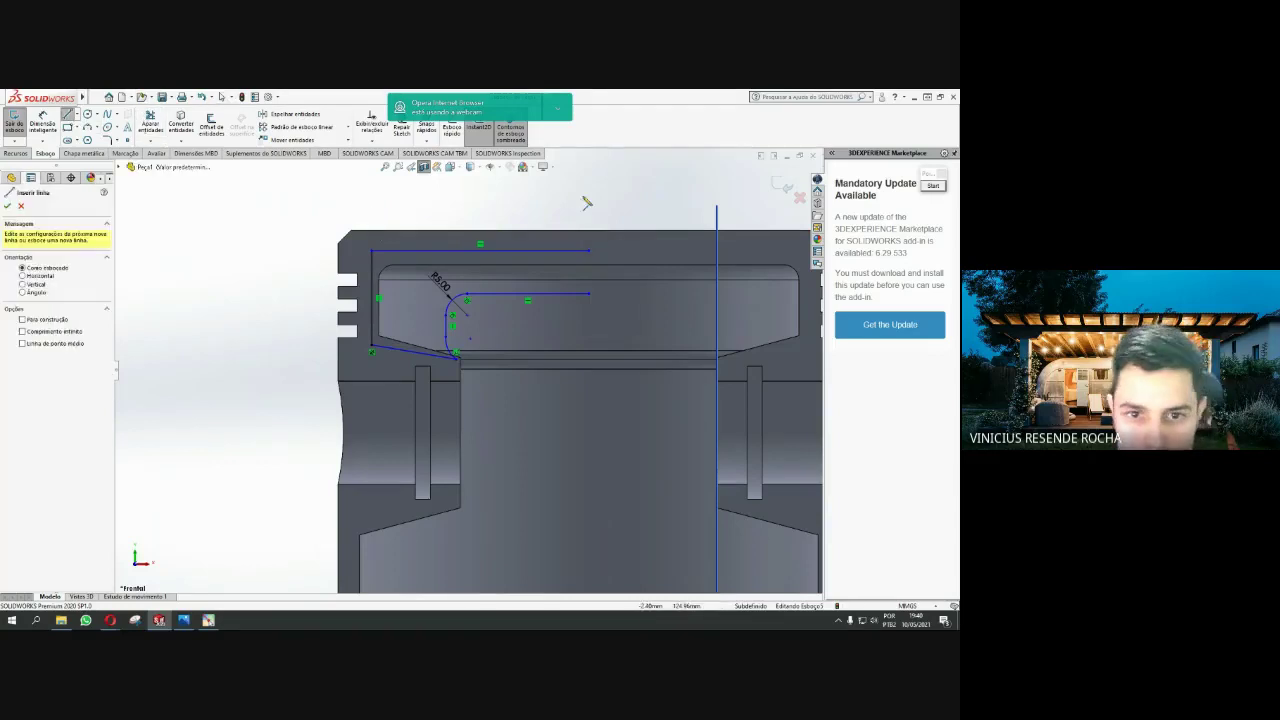
left_click(590, 198)
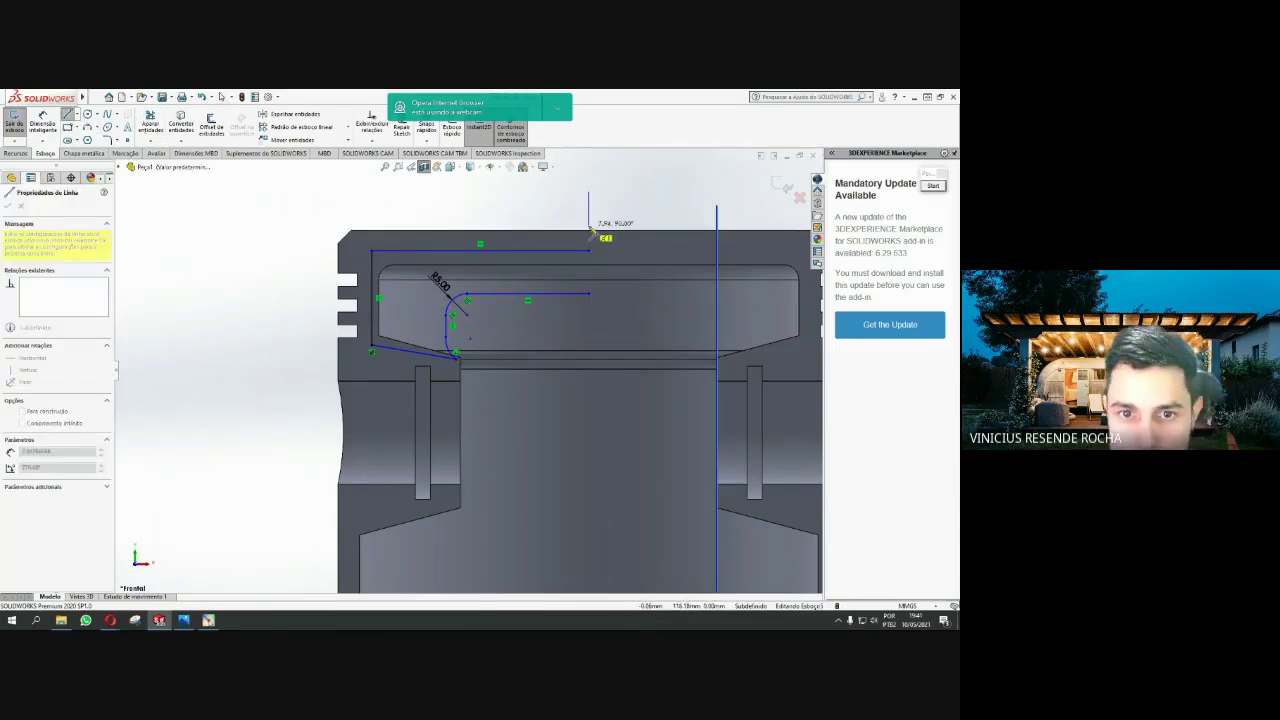
key("Escape")
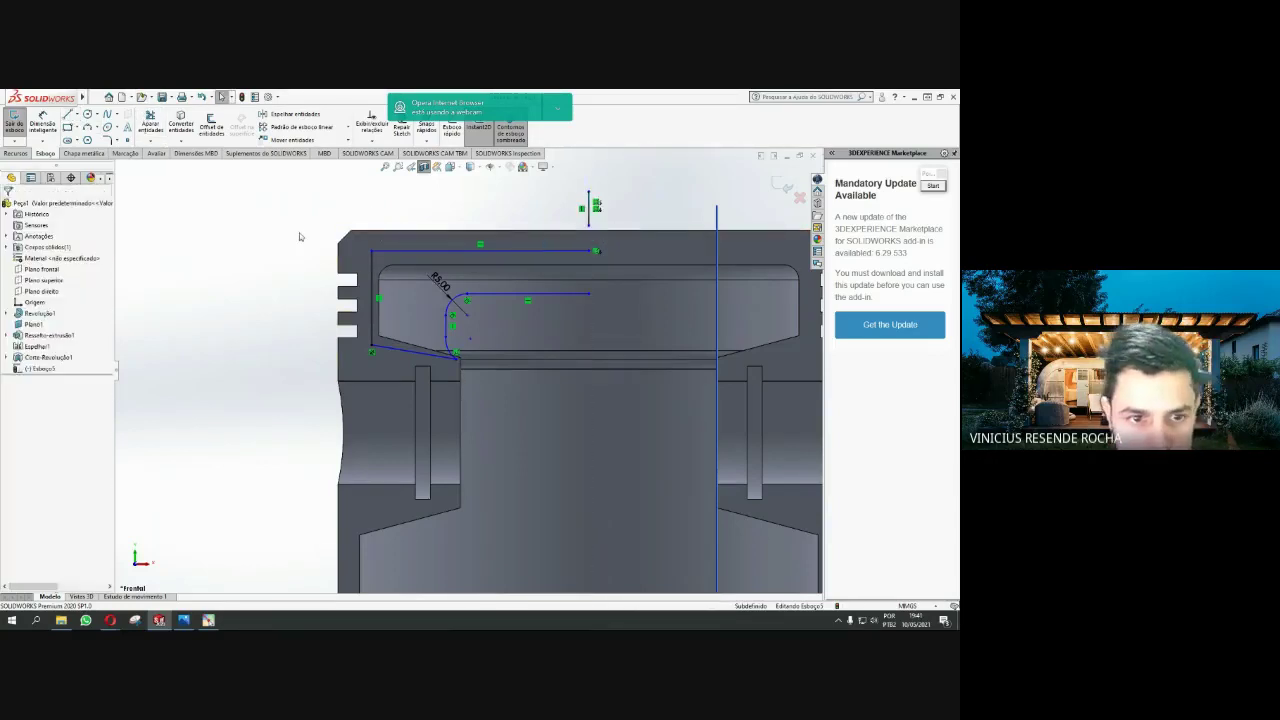
mouse_move(299, 230)
left_mouse_down()
mouse_move(572, 347)
mouse_move(506, 328)
left_mouse_up()
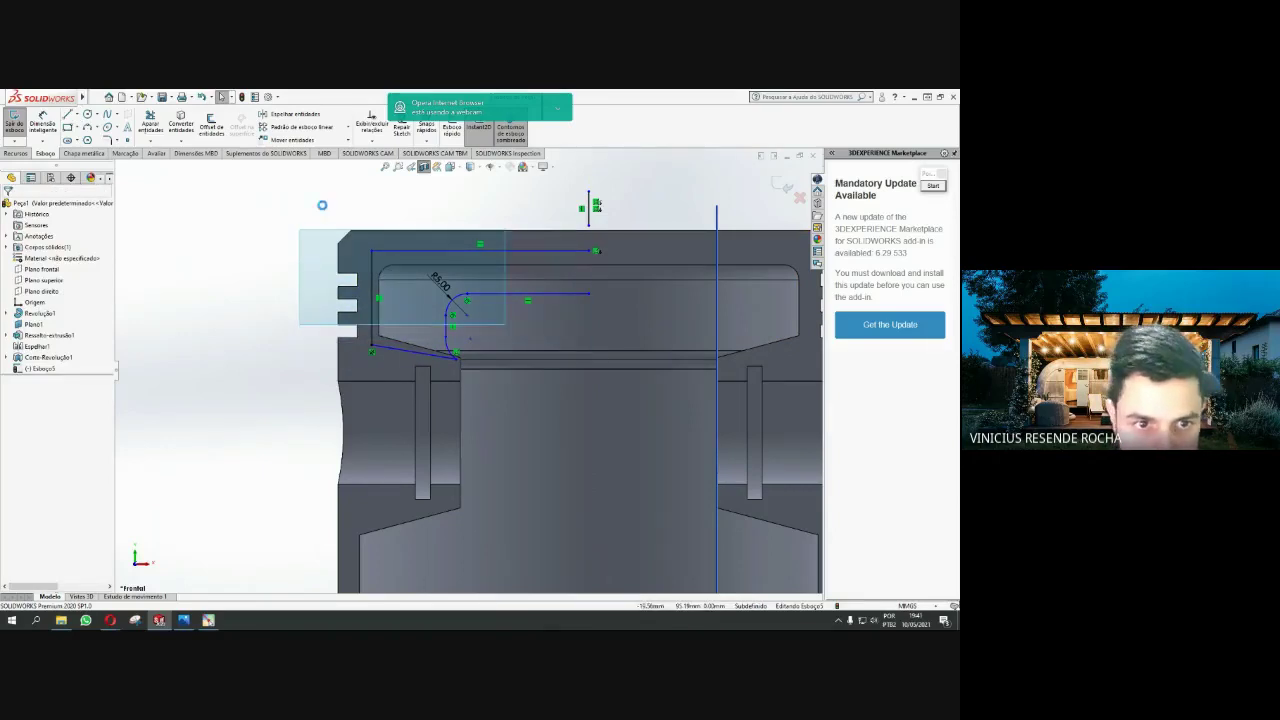
left_click(299, 241)
mouse_move(317, 233)
left_mouse_down()
mouse_move(590, 336)
mouse_move(616, 369)
left_mouse_up()
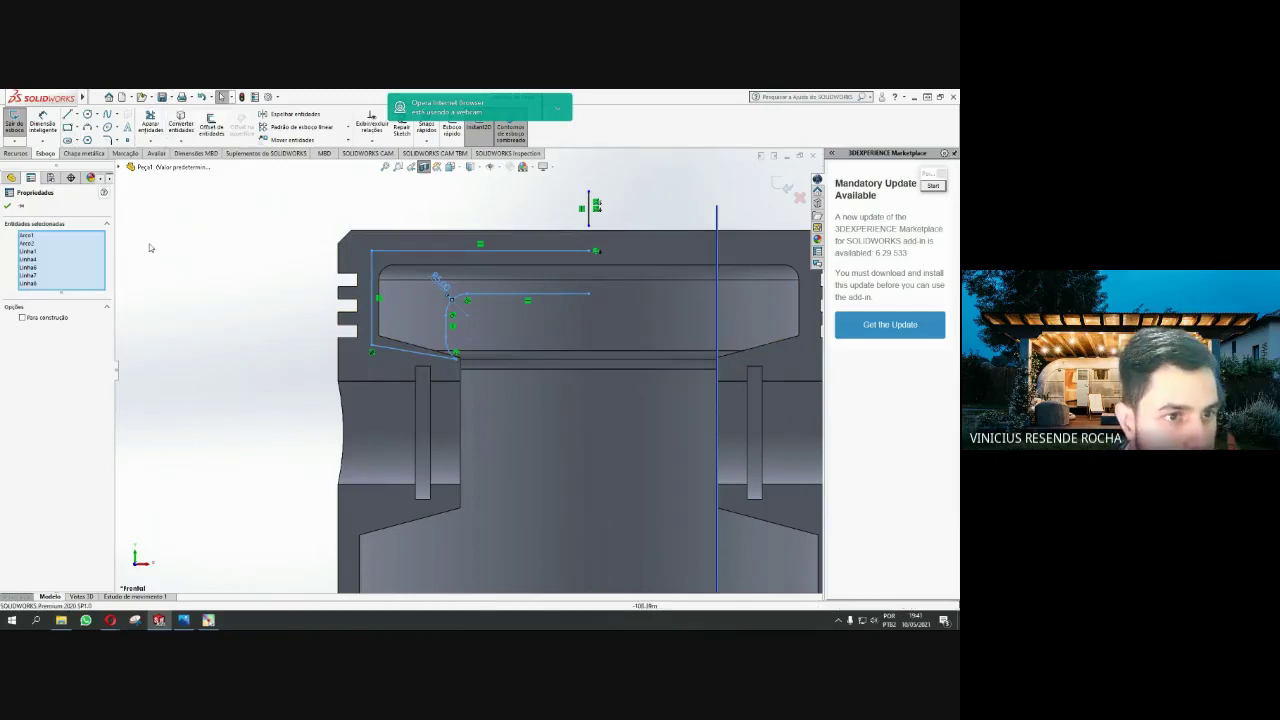
Mirror the selected profile entities about the short vertical line
left_click(293, 114)
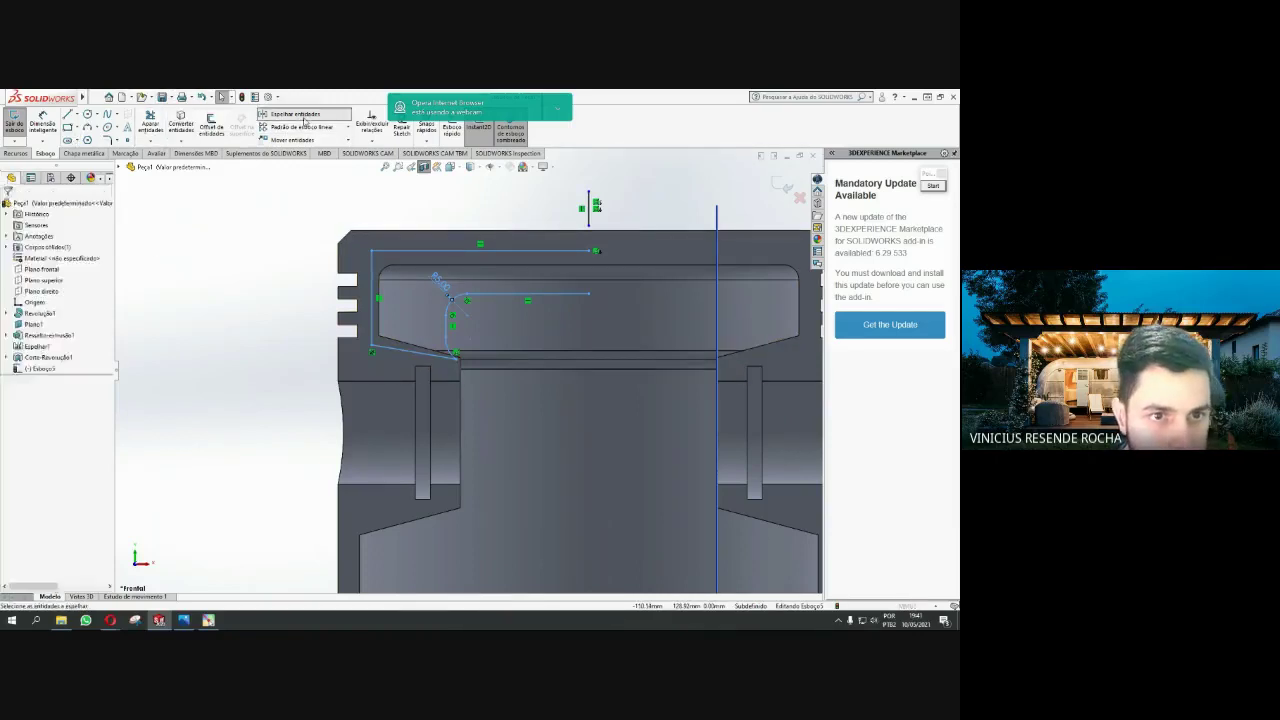
left_click(70, 381)
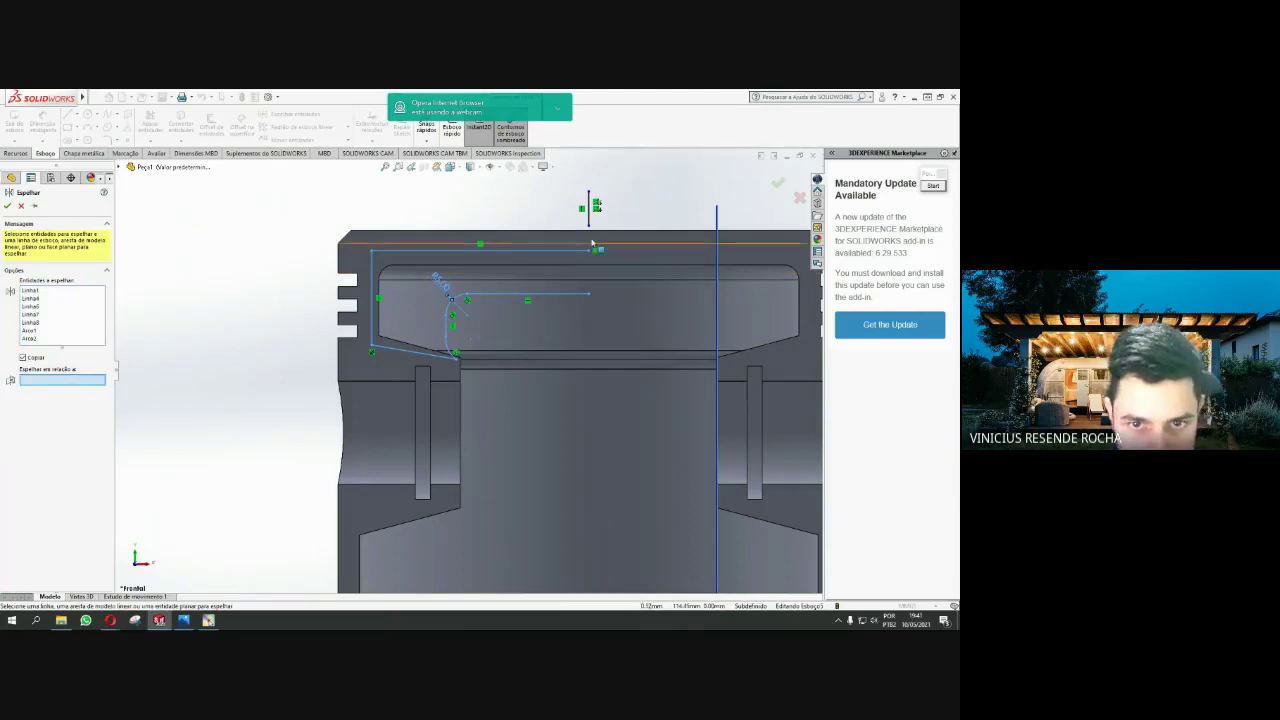
left_click(590, 207)
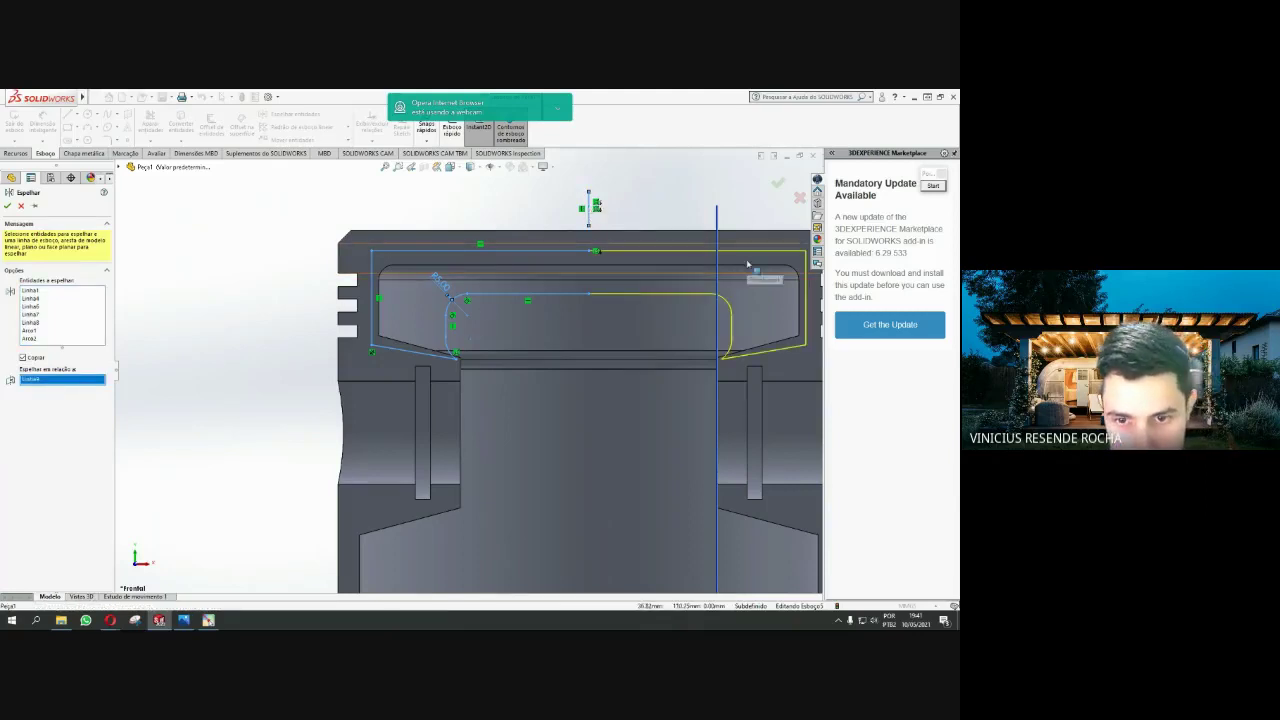
left_click(778, 185)
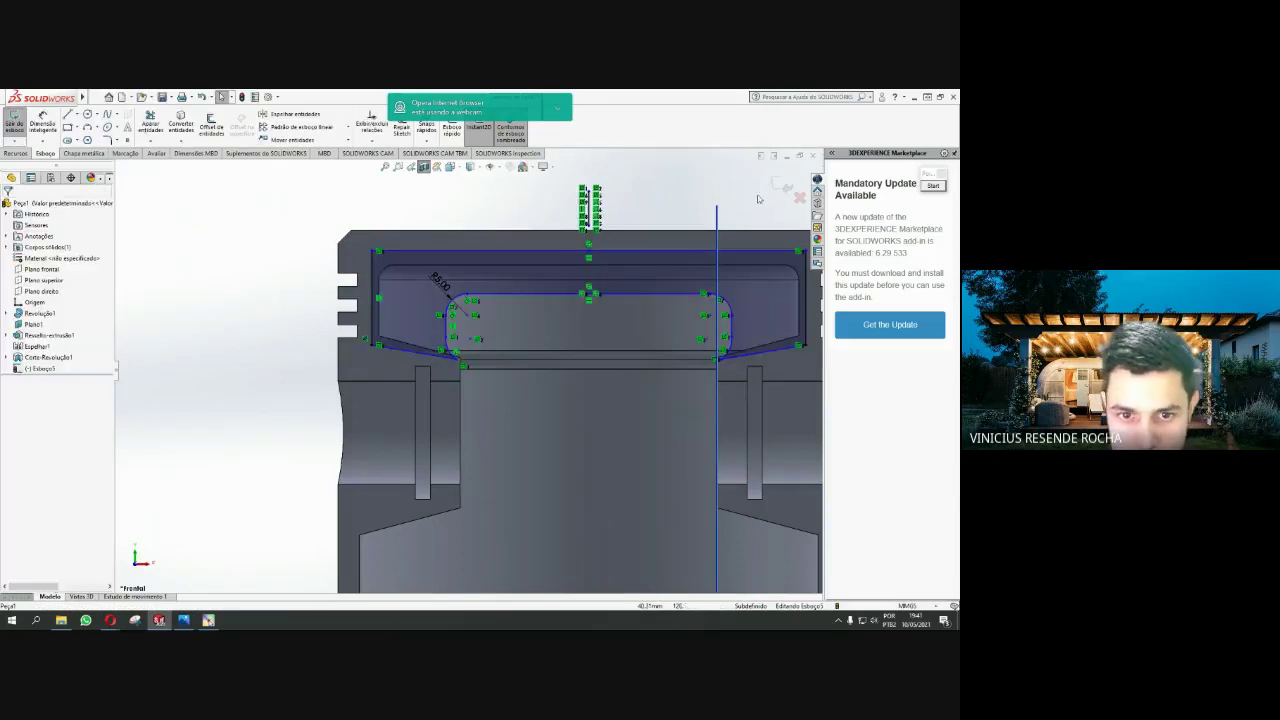
left_click_drag(480, 190, 593, 270)
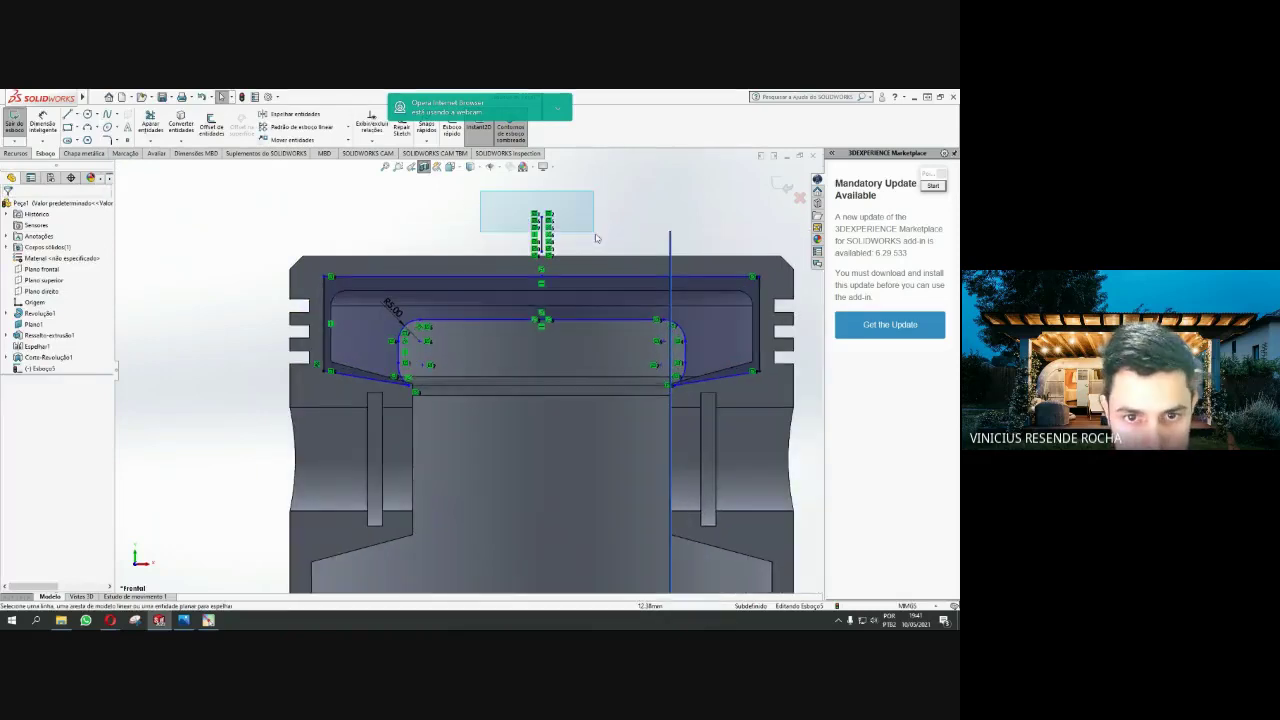
key("Escape")
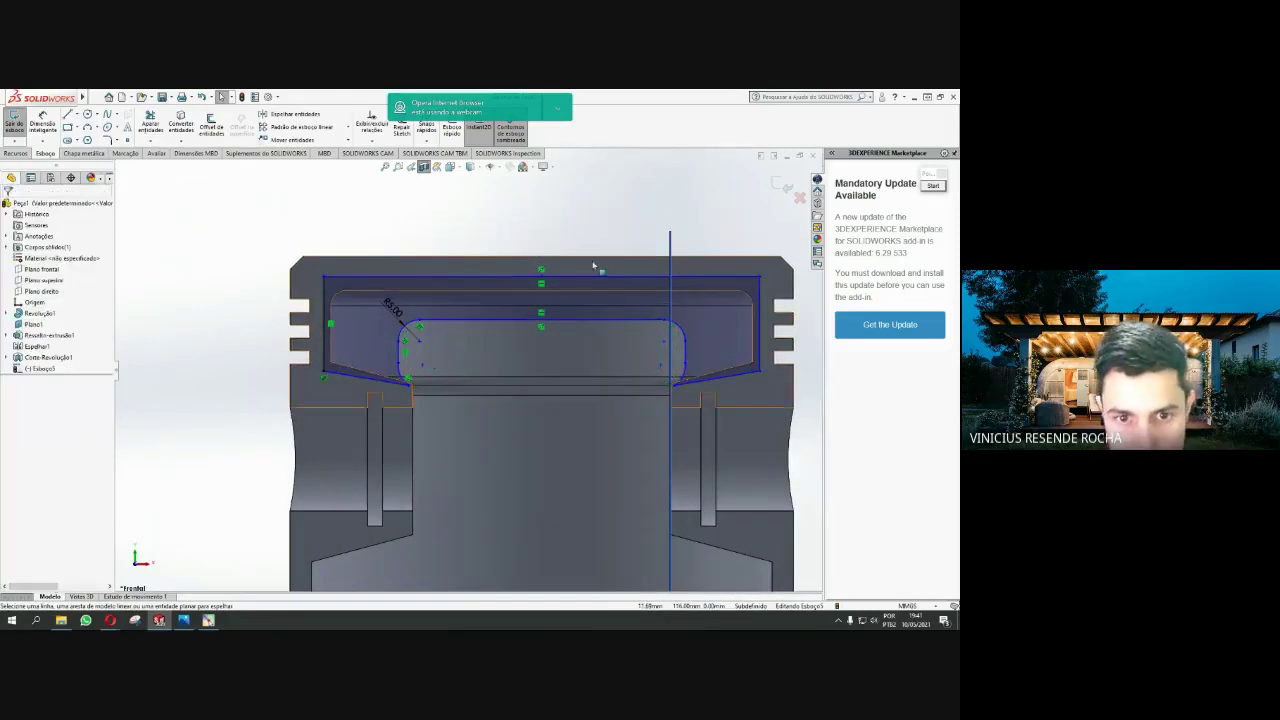
scroll(591, 263, "up", 1)
scroll(591, 263, "down", 3)
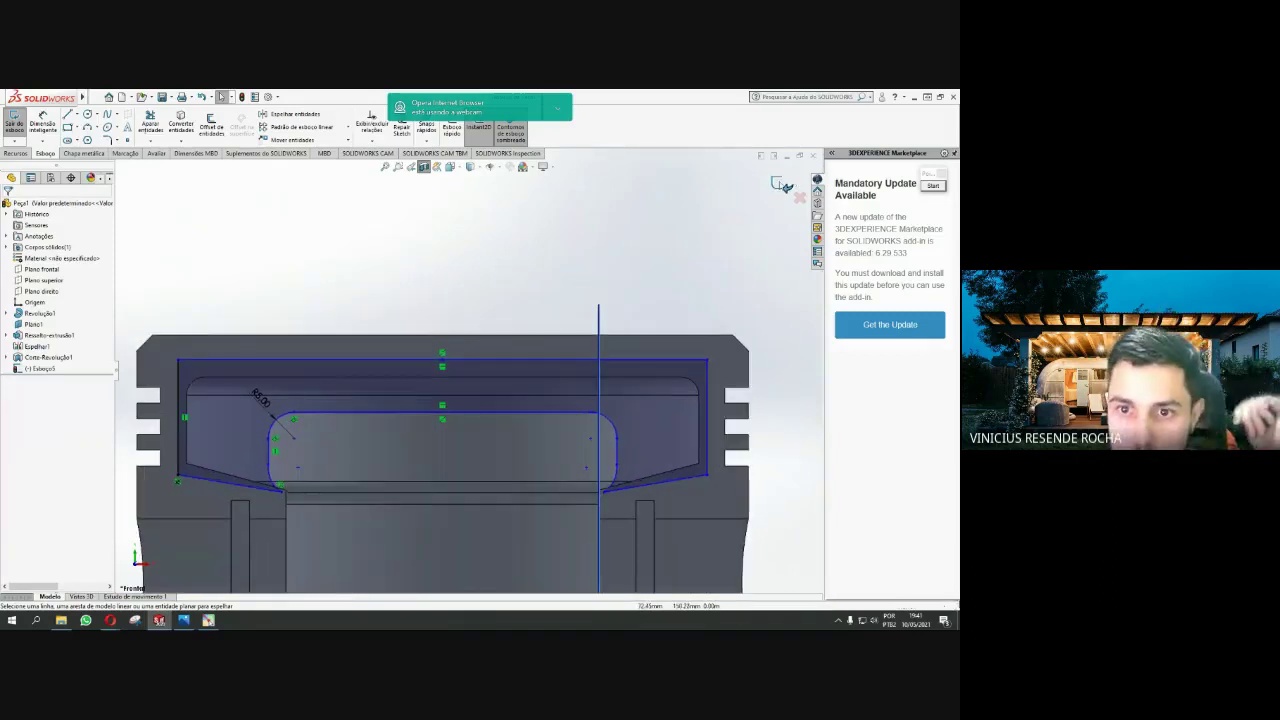
Exit the sketch, orbit the piston to inspect the outline in 3D, then return to the front view
left_click(785, 186)
scroll(603, 320, "up", 2)
scroll(540, 400, "up", 3)
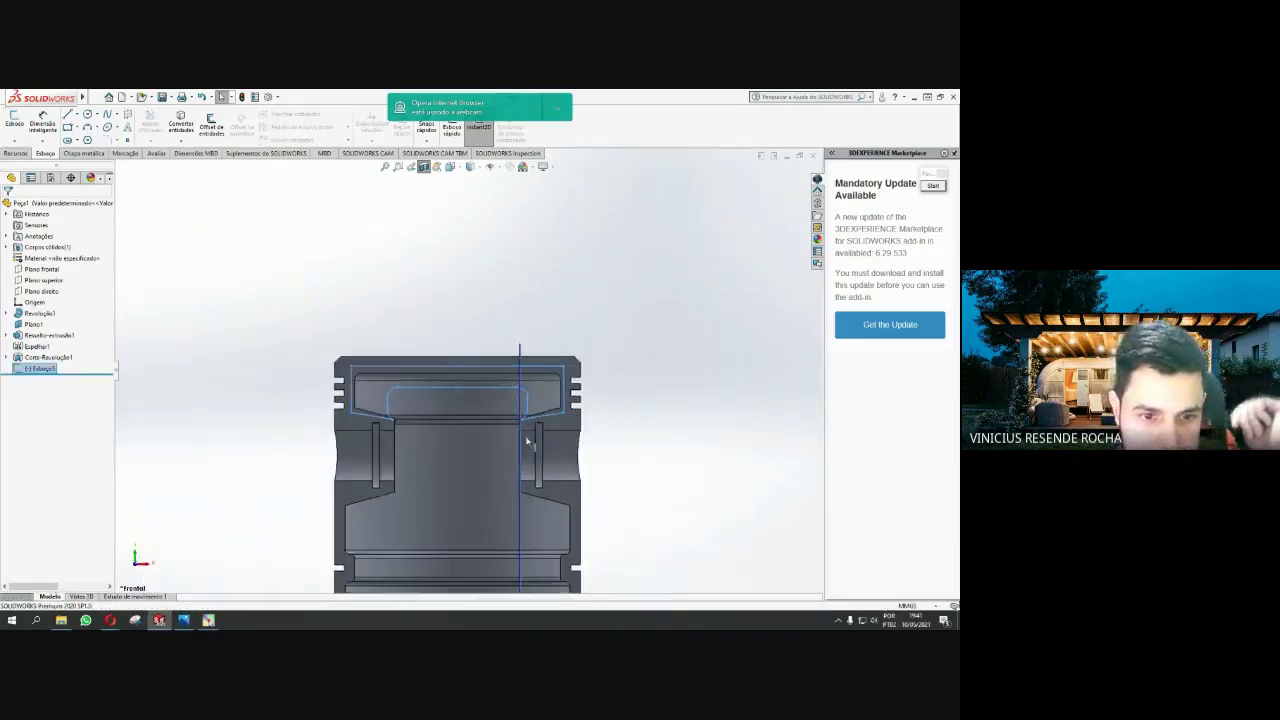
scroll(520, 406, "up", 3)
middle_click_drag(520, 406, 449, 410)
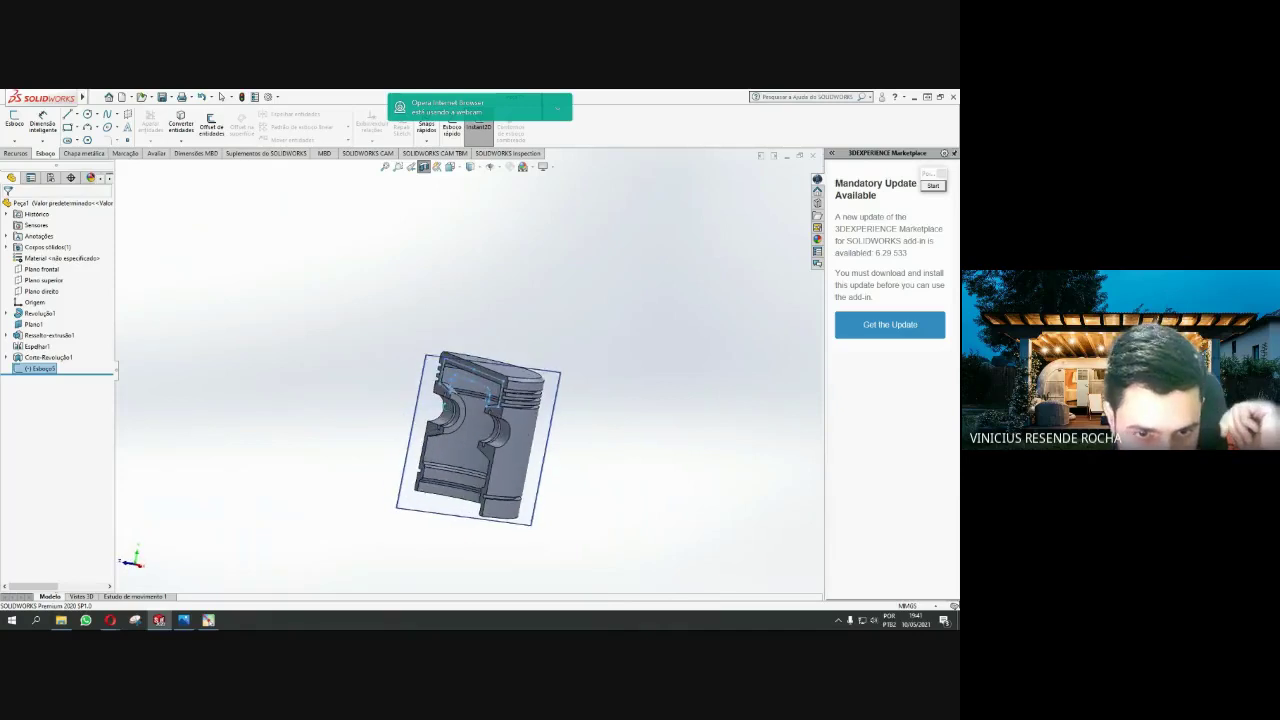
scroll(449, 410, "down", 2)
scroll(445, 400, "down", 2)
scroll(440, 390, "down", 3)
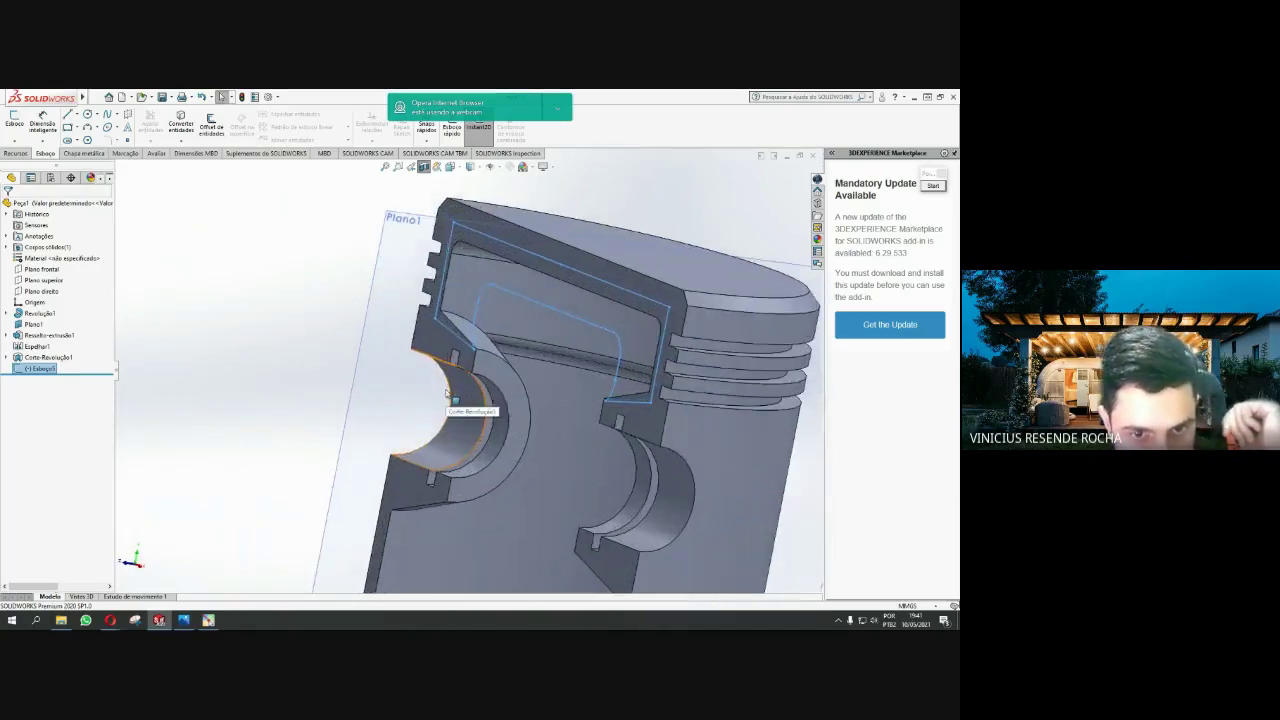
middle_click_drag(437, 376, 584, 358)
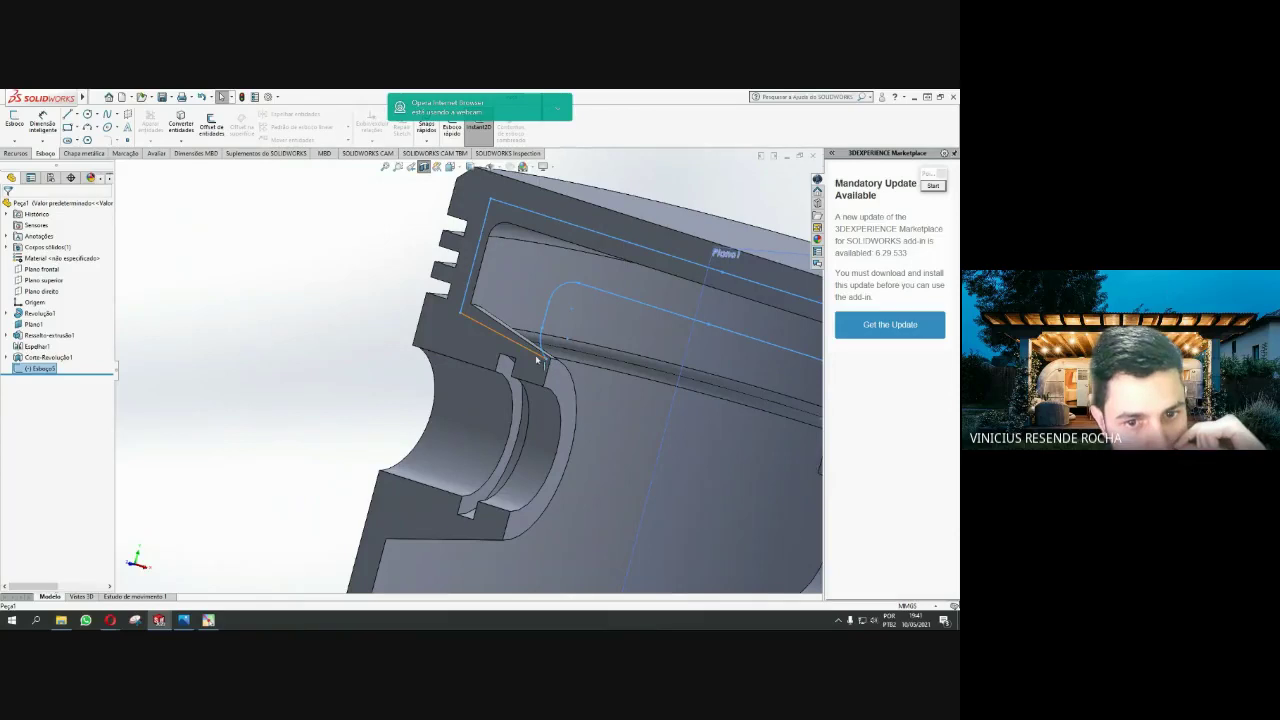
left_click(537, 360)
mouse_move(537, 360)
middle_mouse_down()
mouse_move(497, 350)
mouse_move(533, 342)
middle_mouse_up()
key("ctrl+8")
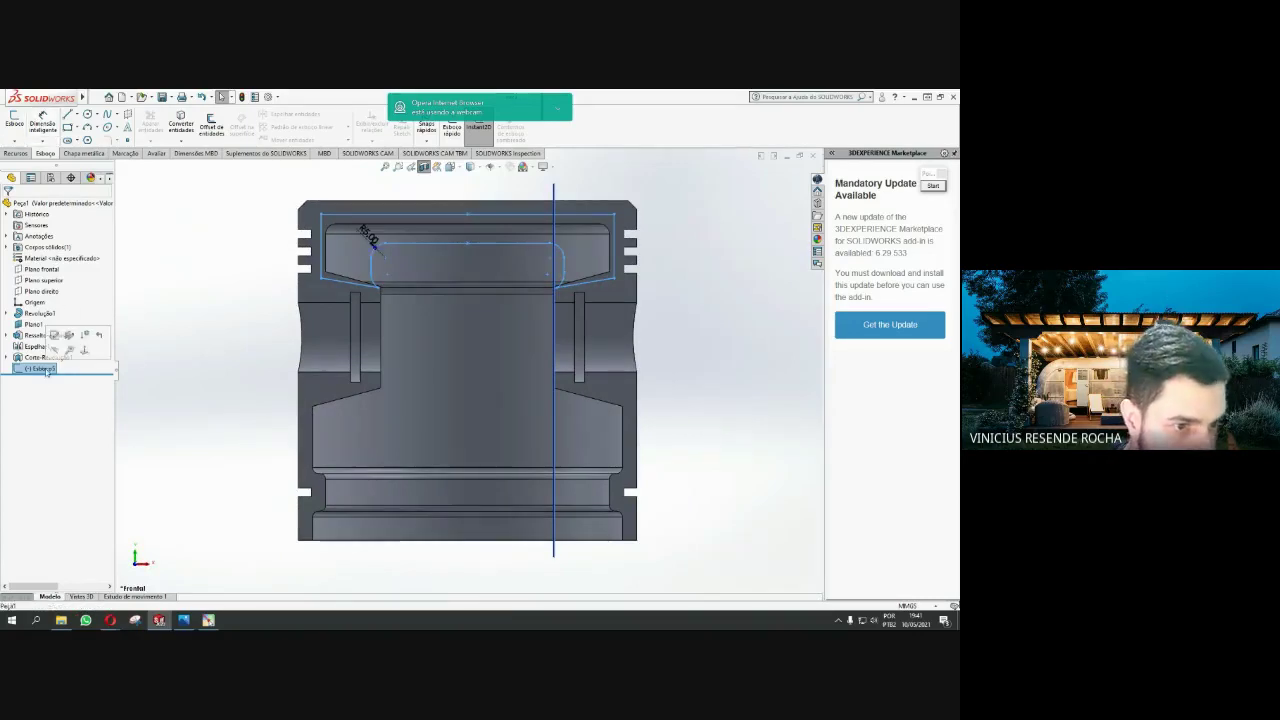
Edit Esboço3 and draw a slanted line from the lower-left corner to below the rounded corner
left_click(58, 344)
scroll(338, 287, "down", 5)
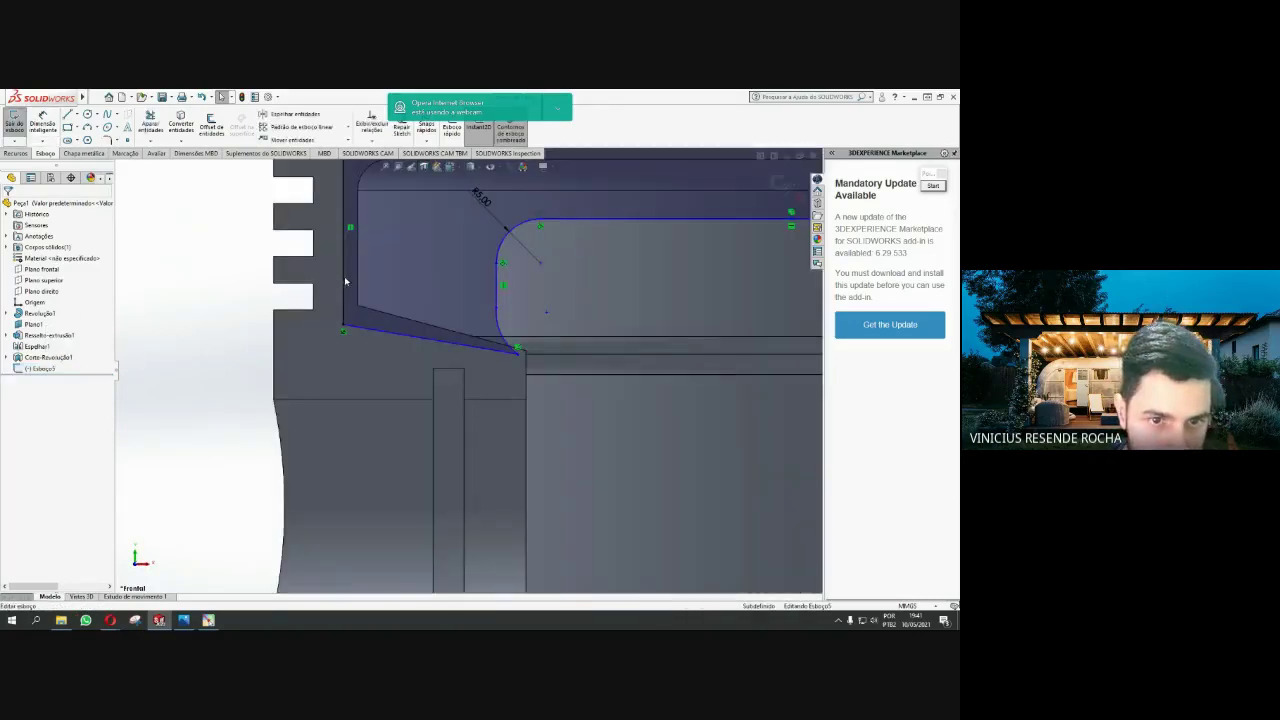
left_click(344, 331)
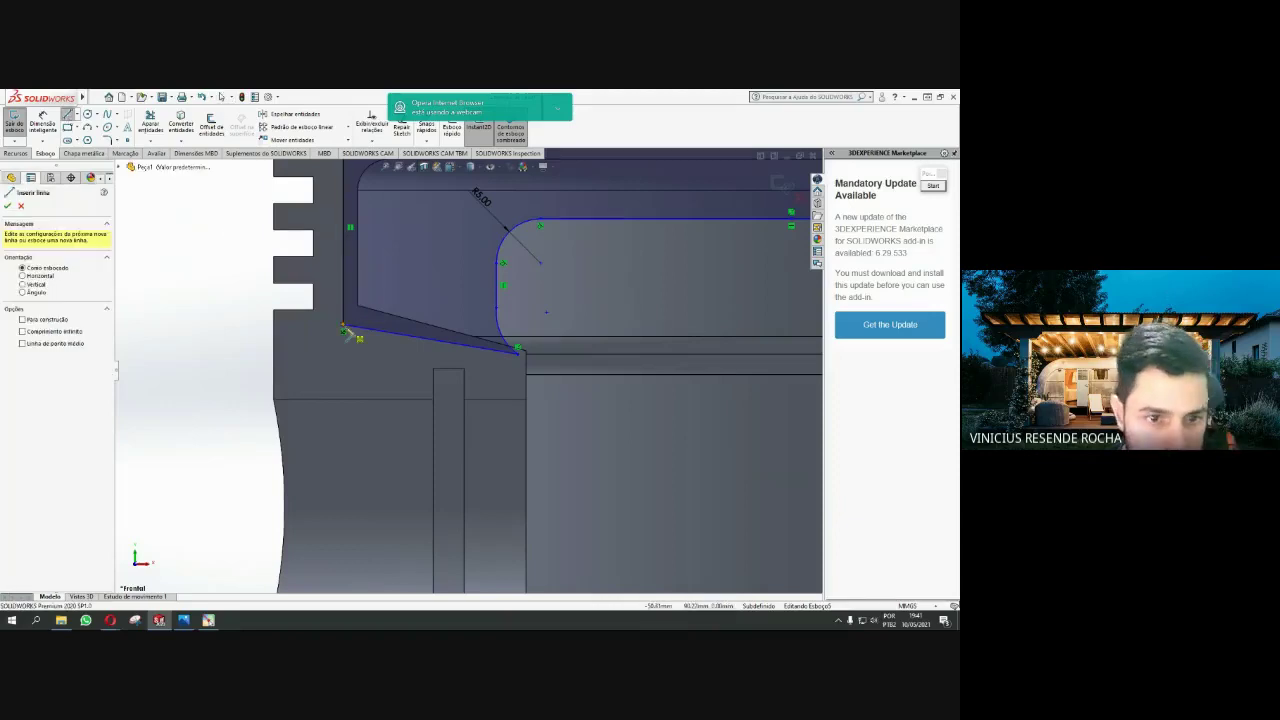
left_click(344, 331)
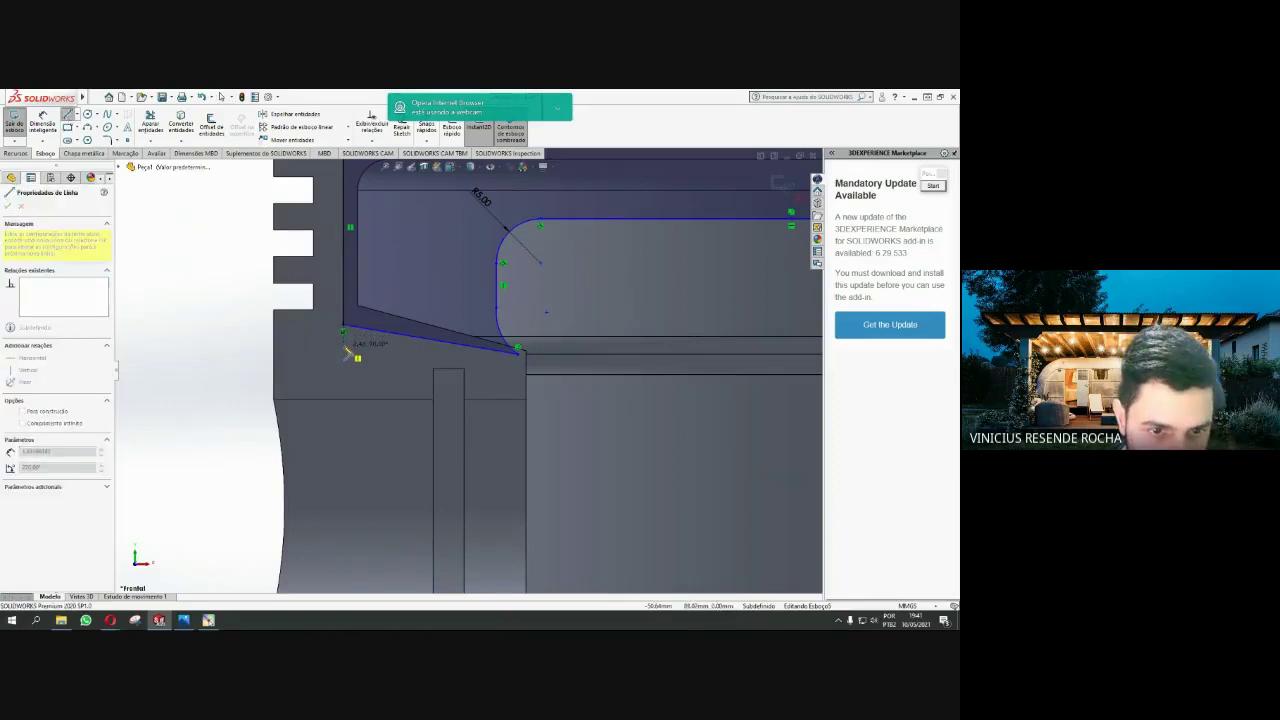
left_click(344, 332)
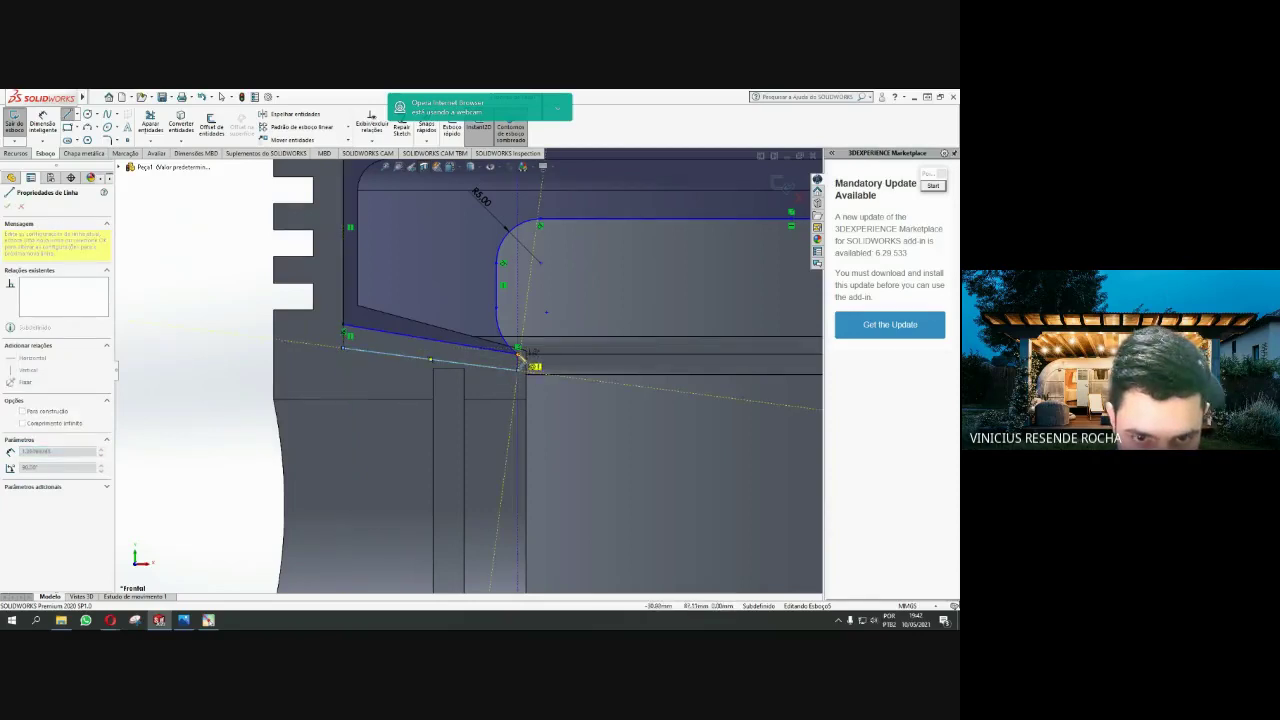
left_click(520, 370)
key("Escape")
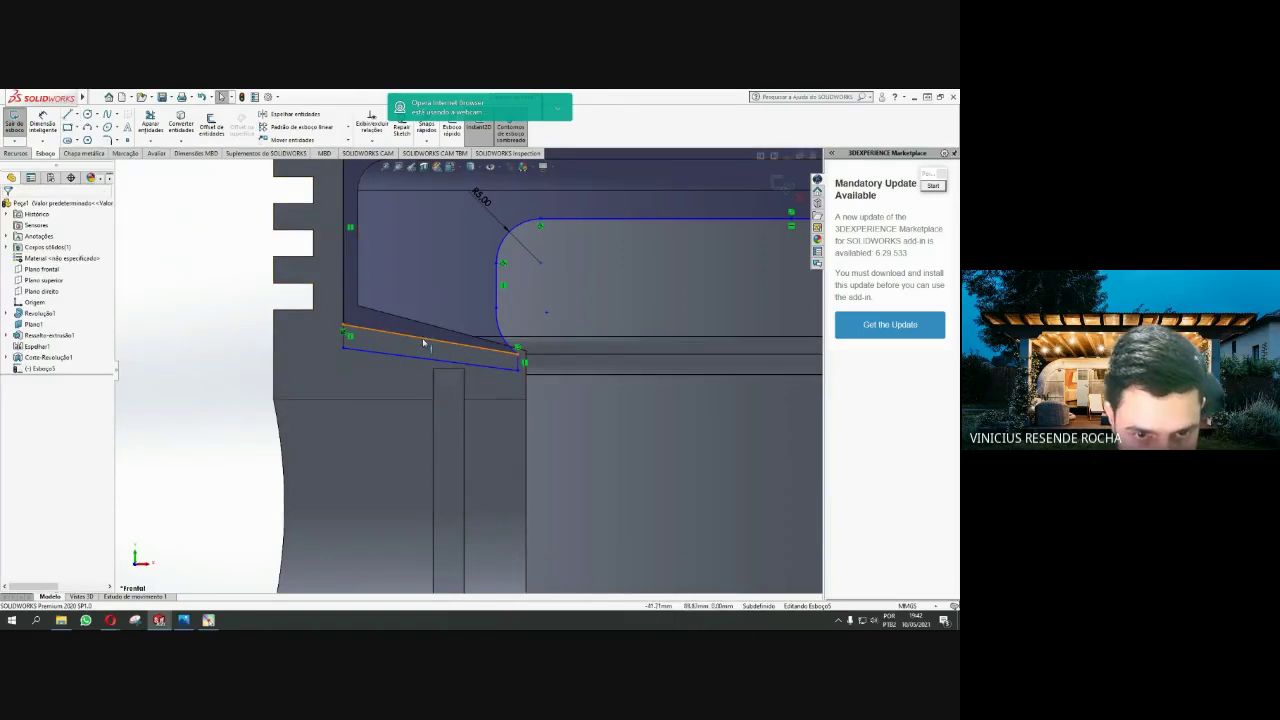
left_click(424, 342)
scroll(457, 336, "up", 1)
scroll(457, 336, "up", 2)
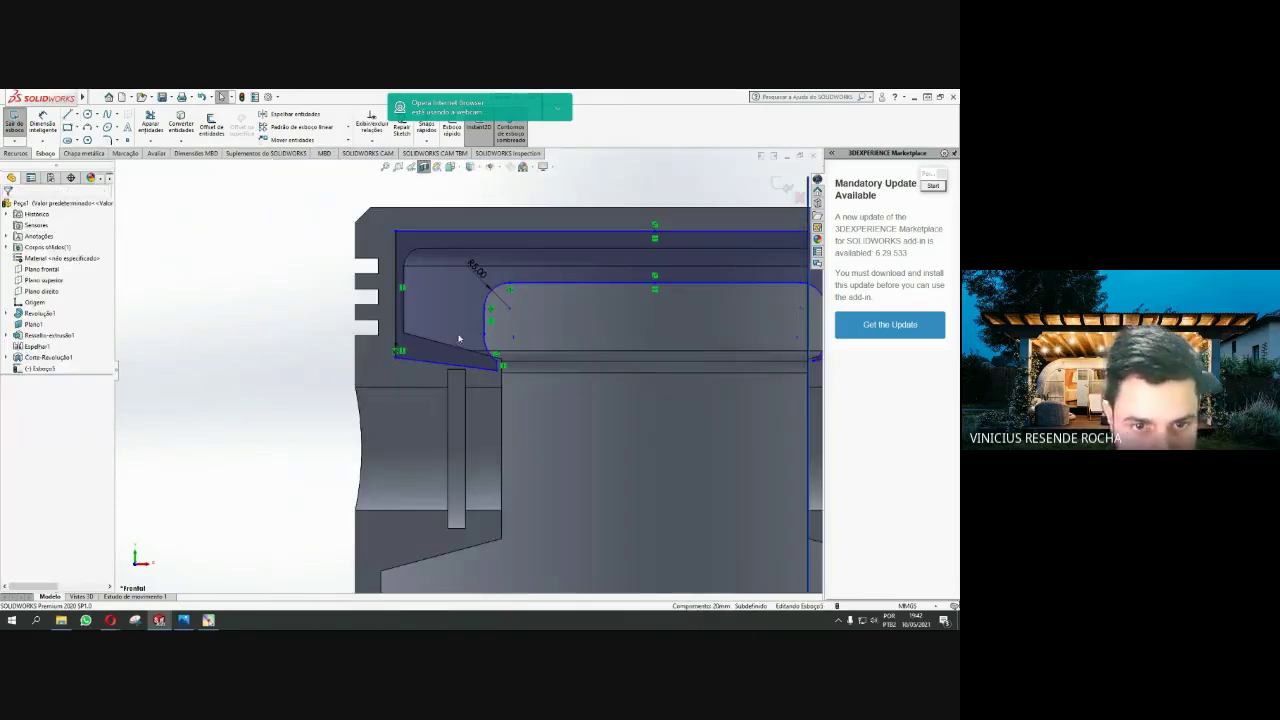
scroll(406, 209, "down", 1)
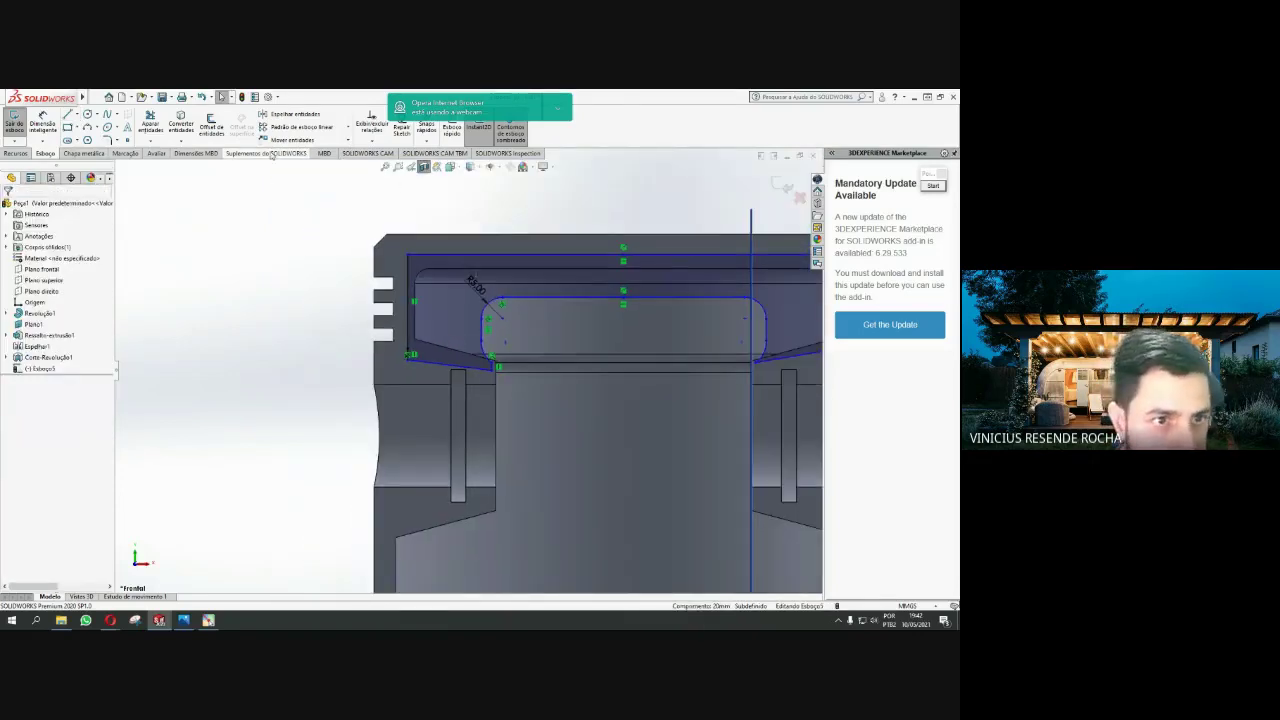
Select the new lower slanted line and the short vertical lines, Linha15–17
left_click(67, 115)
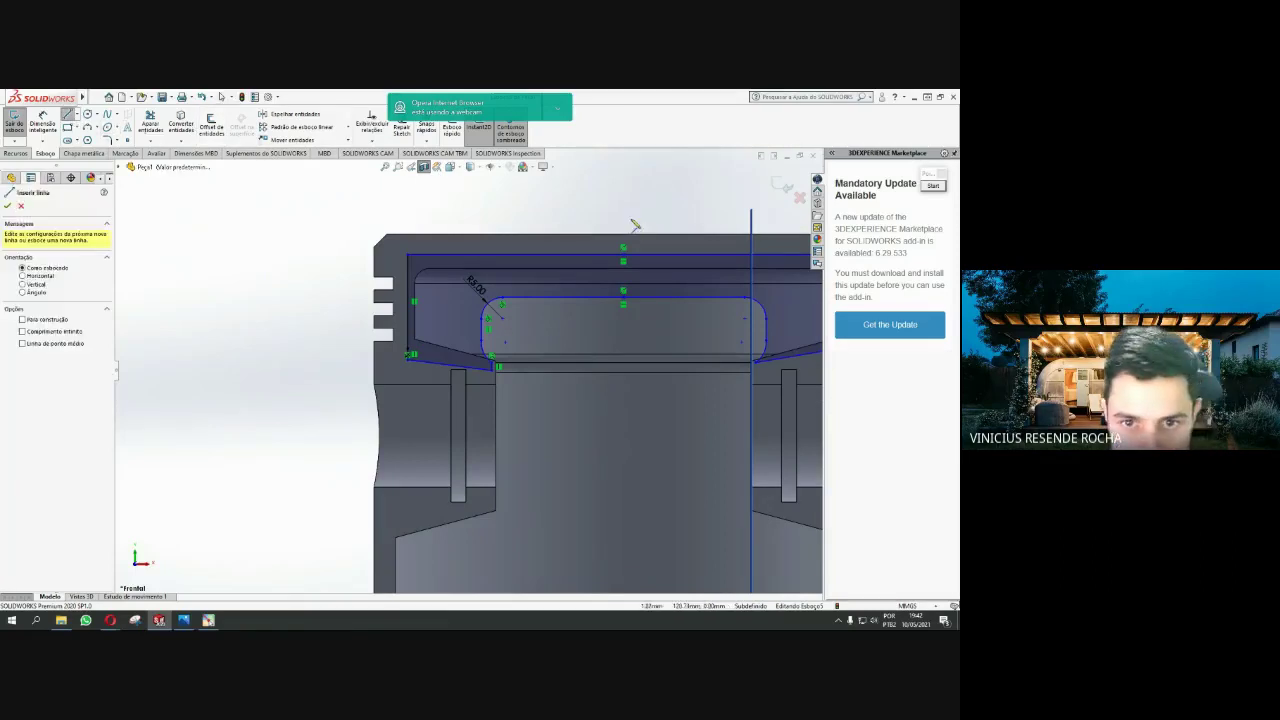
left_click(623, 205)
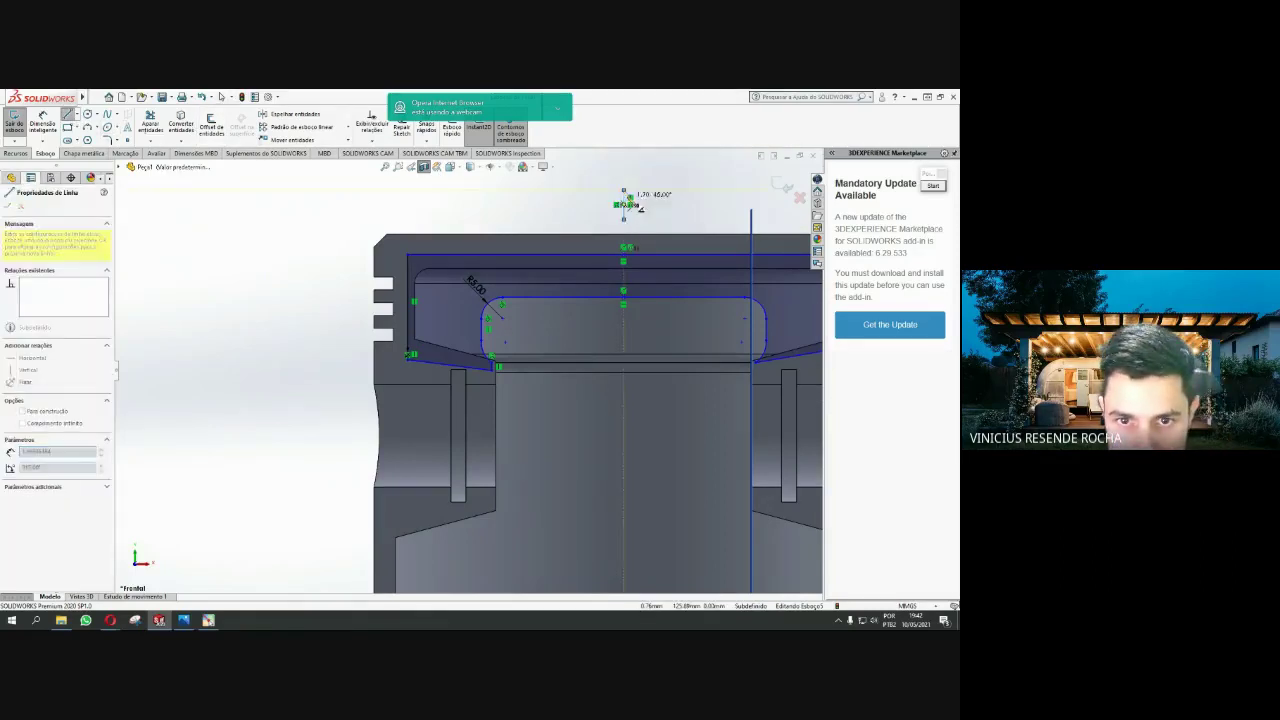
key("Escape")
scroll(503, 306, "down", 5)
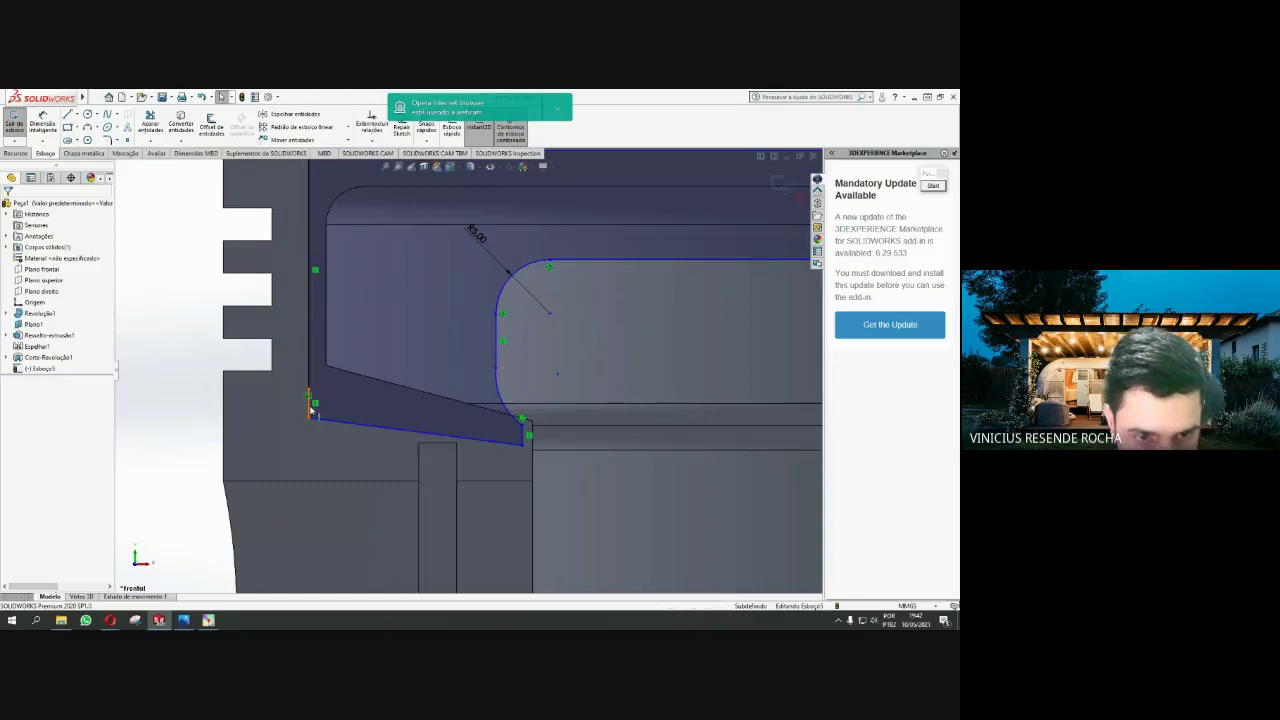
left_click(355, 423)
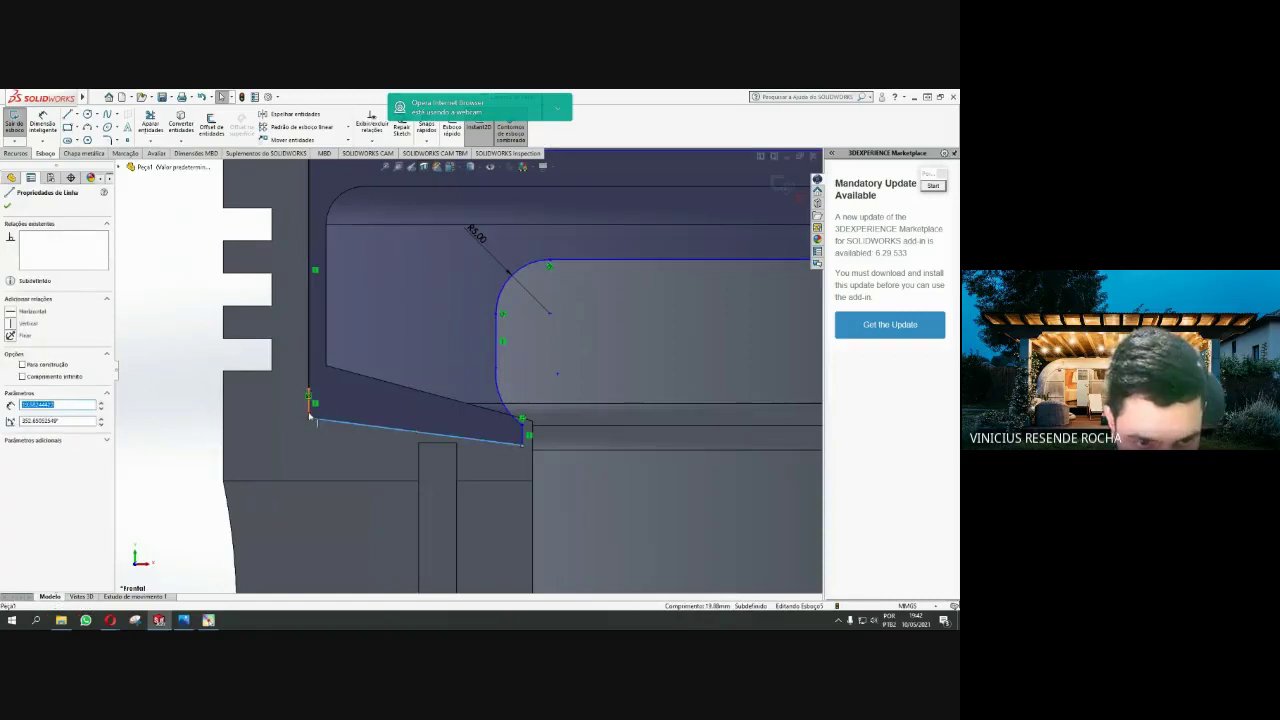
left_click(528, 435)
left_click(522, 432)
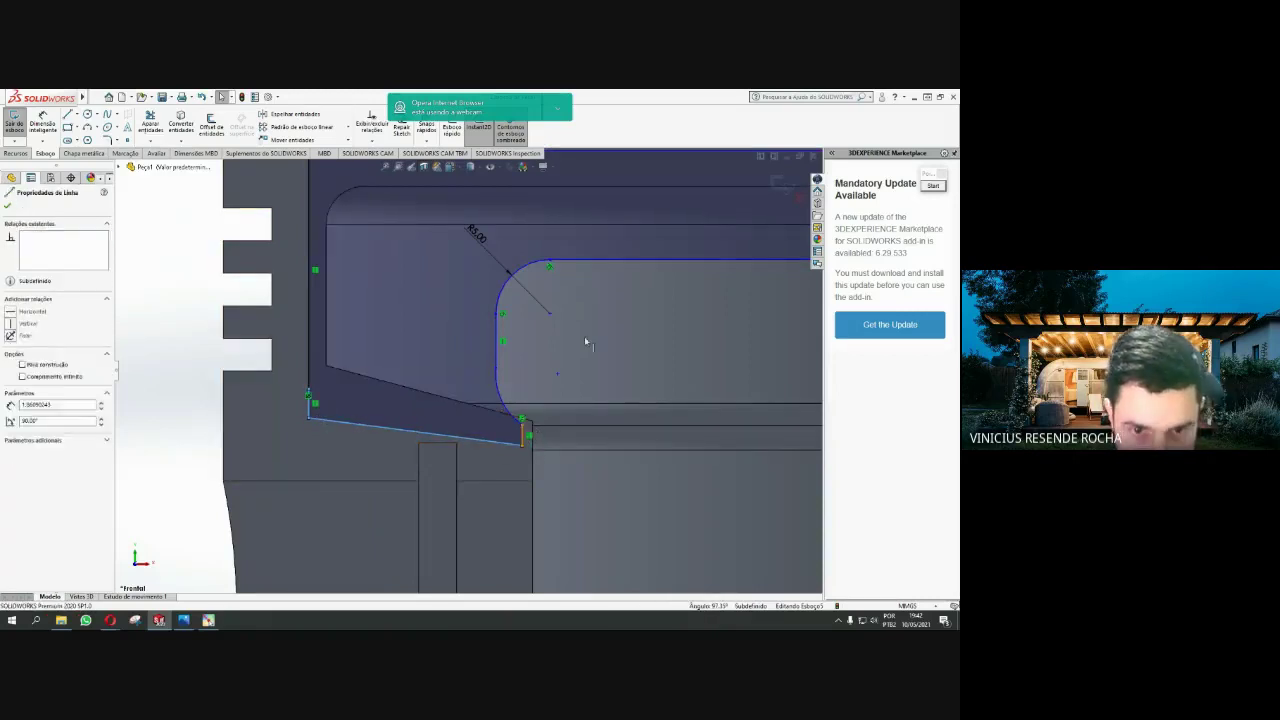
left_click(586, 340)
scroll(586, 335, "up", 3)
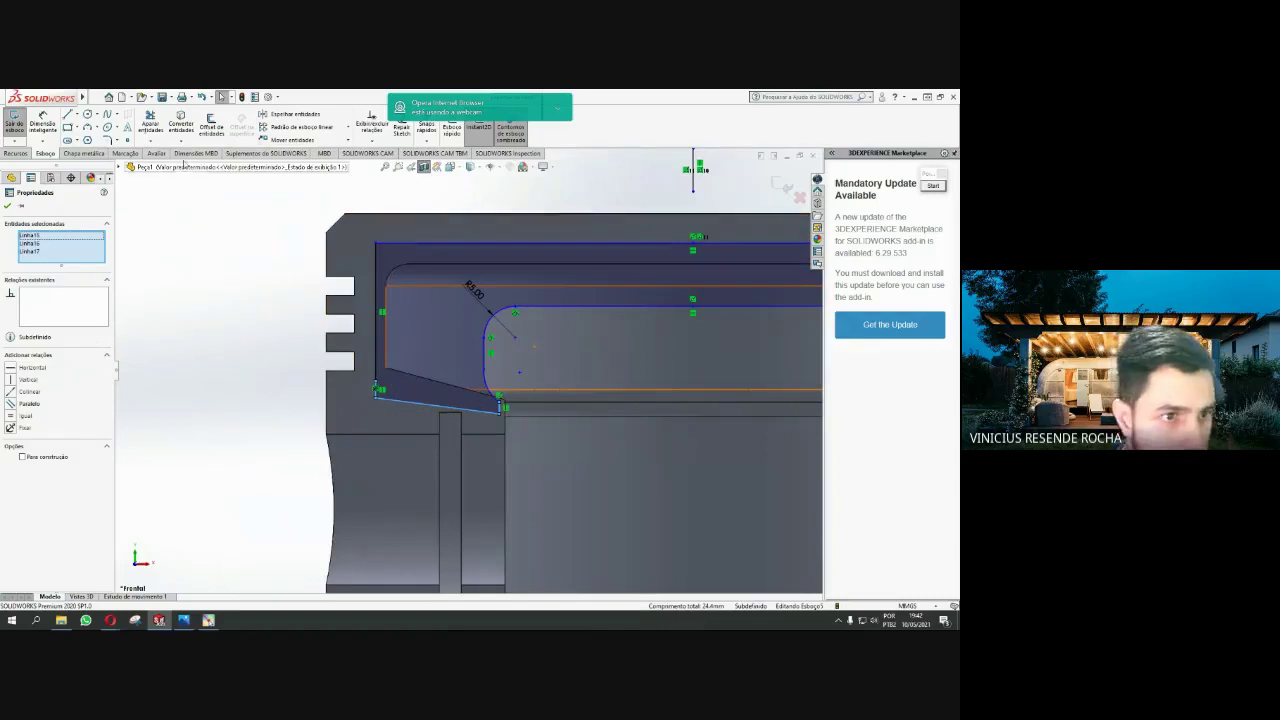
Start a Mirror Entities with the centreline as axis, then cancel the attempt
left_click(290, 114)
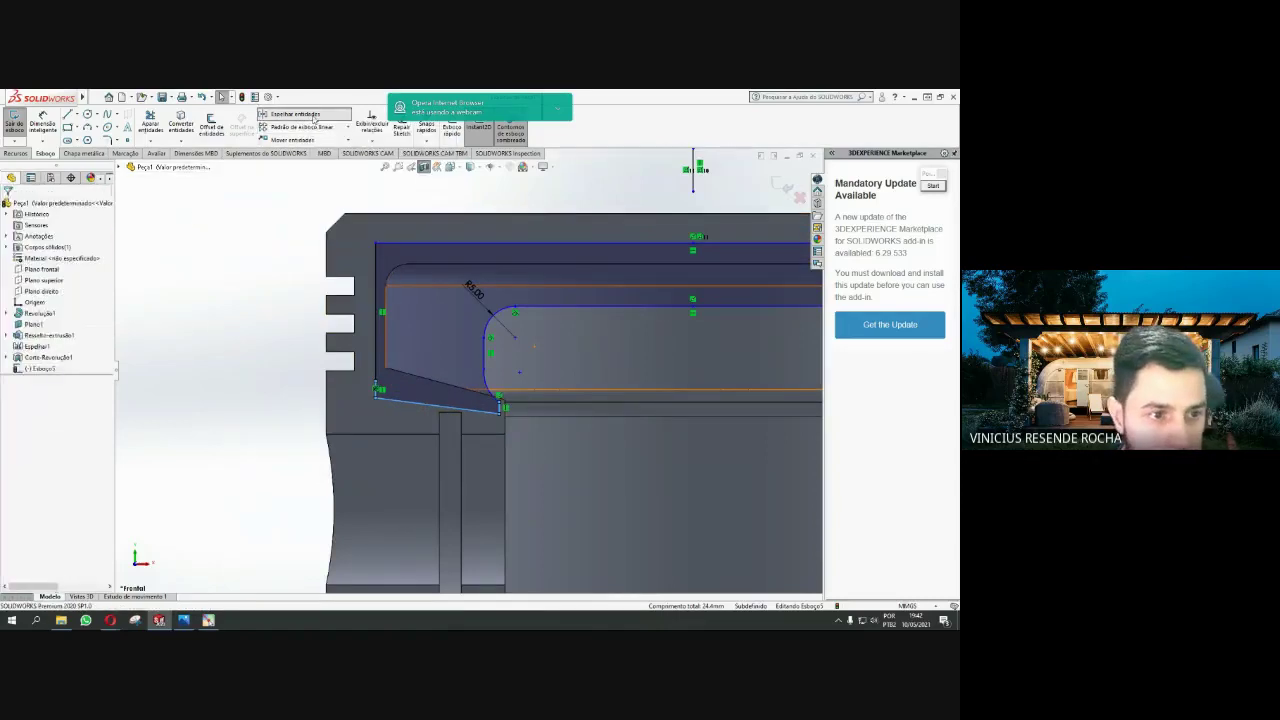
left_click(92, 349)
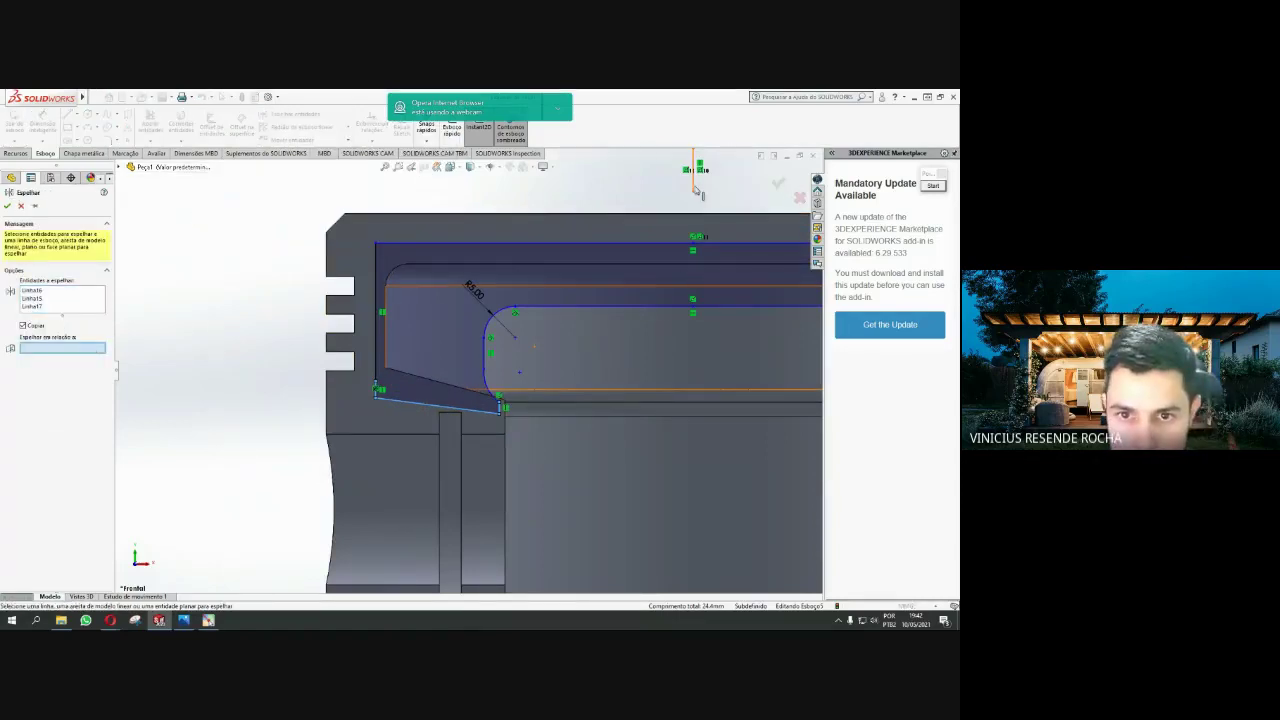
left_click(697, 191)
middle_click_drag(697, 191, 387, 405)
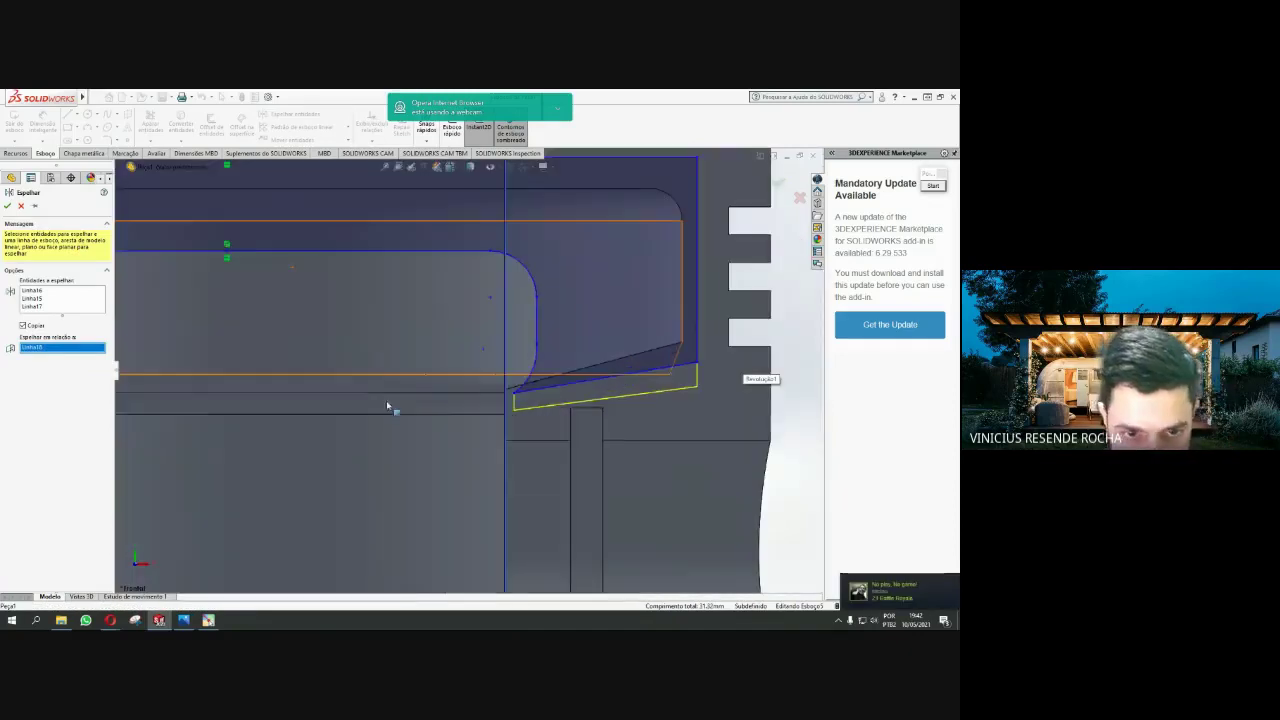
key("Escape")
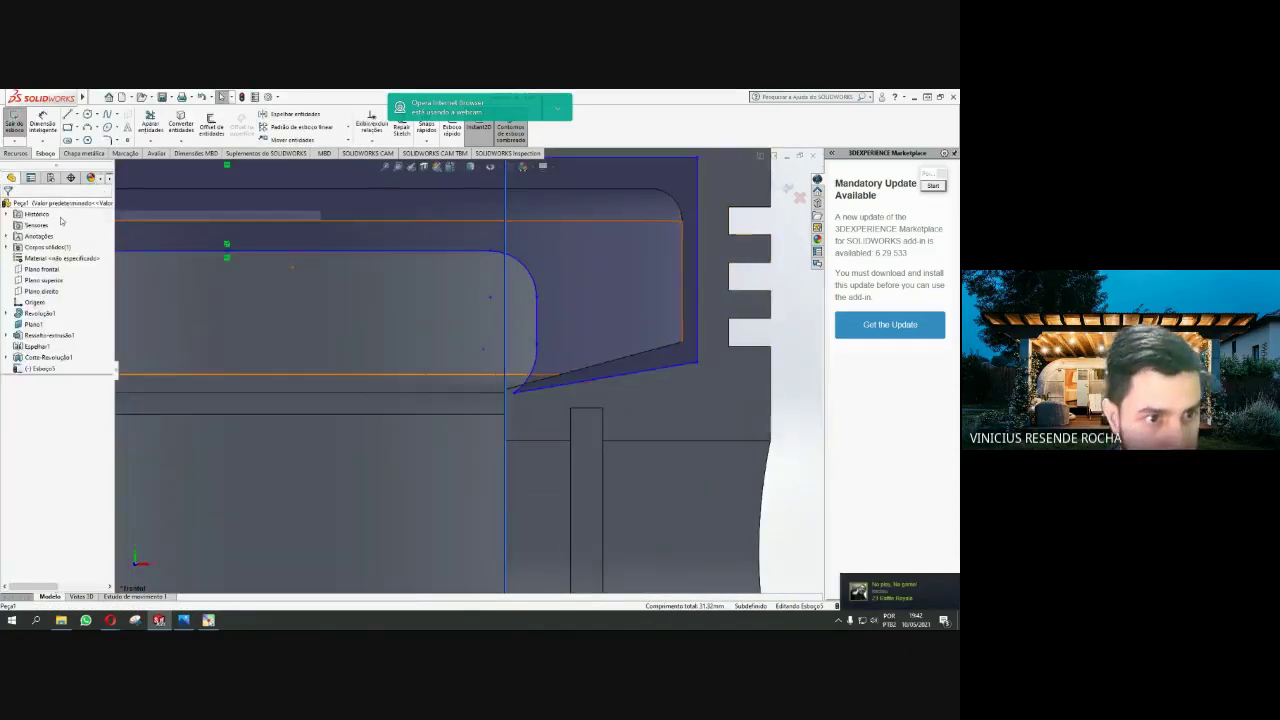
scroll(745, 211, "down", 2)
scroll(349, 306, "up", 2)
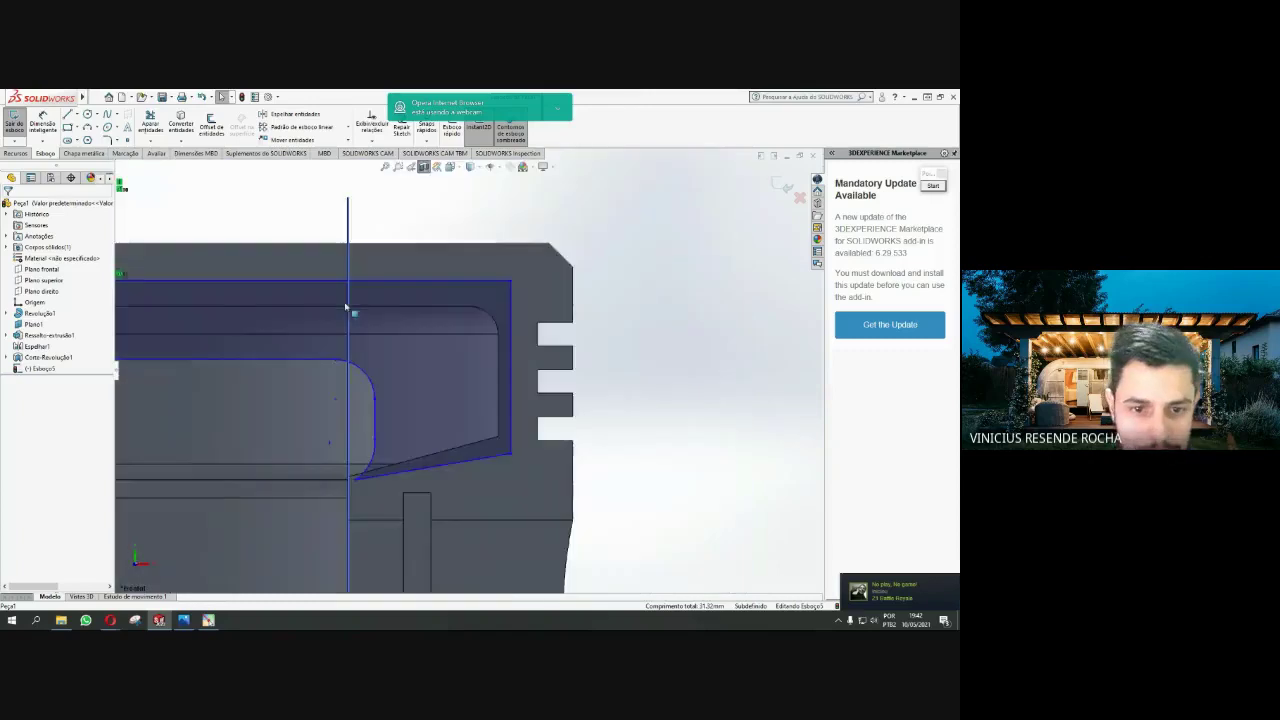
scroll(322, 340, "up", 2)
scroll(165, 405, "down", 3)
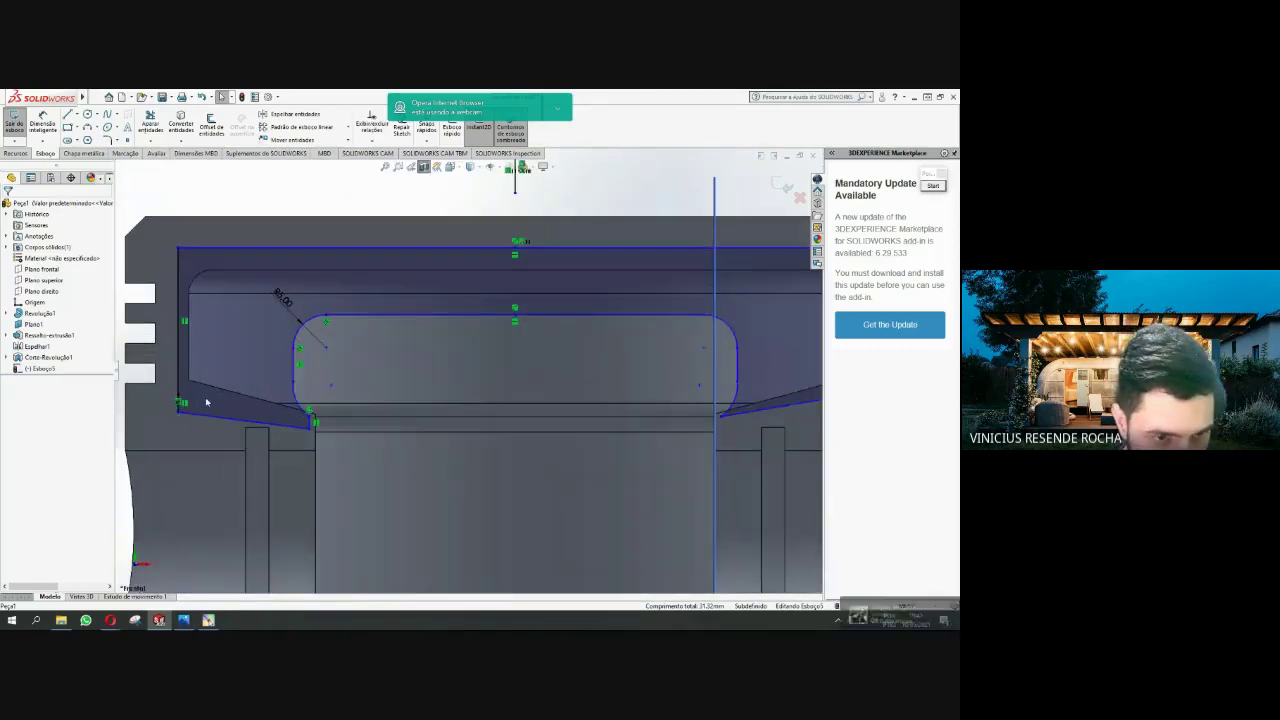
Mirror the three lower slanted lines across the vertical centreline, then exit the sketch
left_click(200, 414)
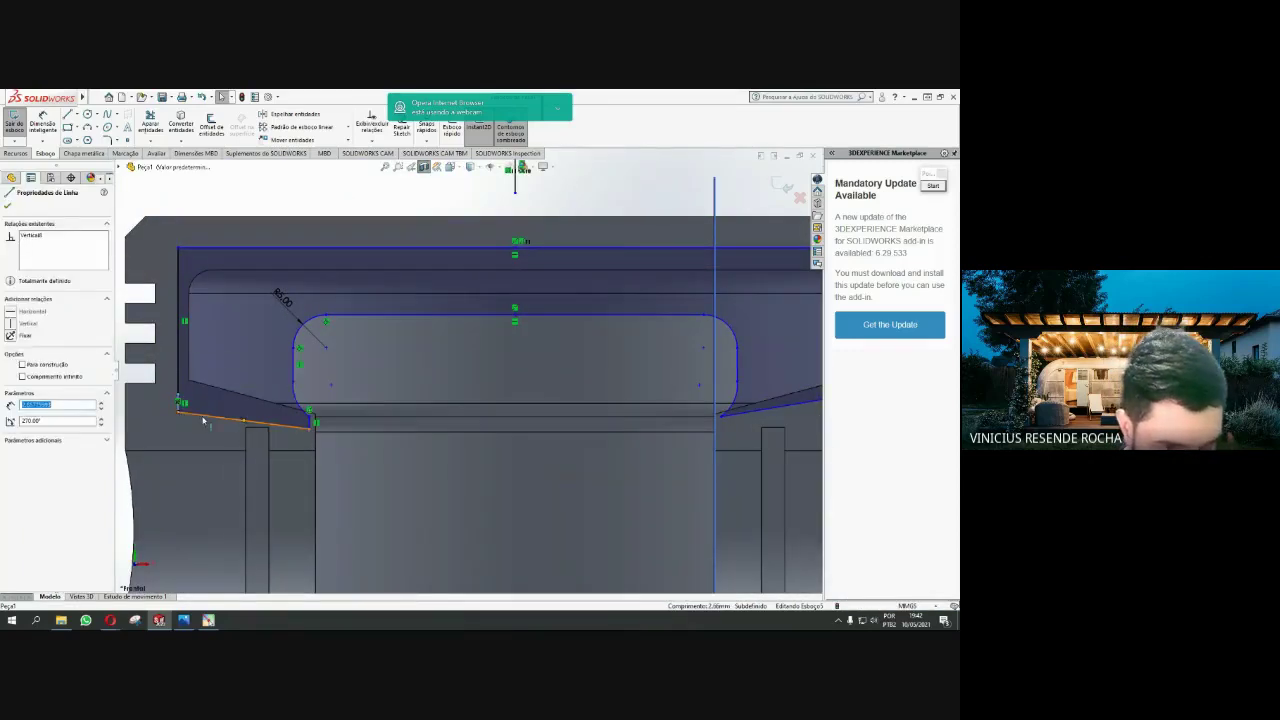
left_click(312, 424, "ctrl")
left_click(318, 405, "ctrl")
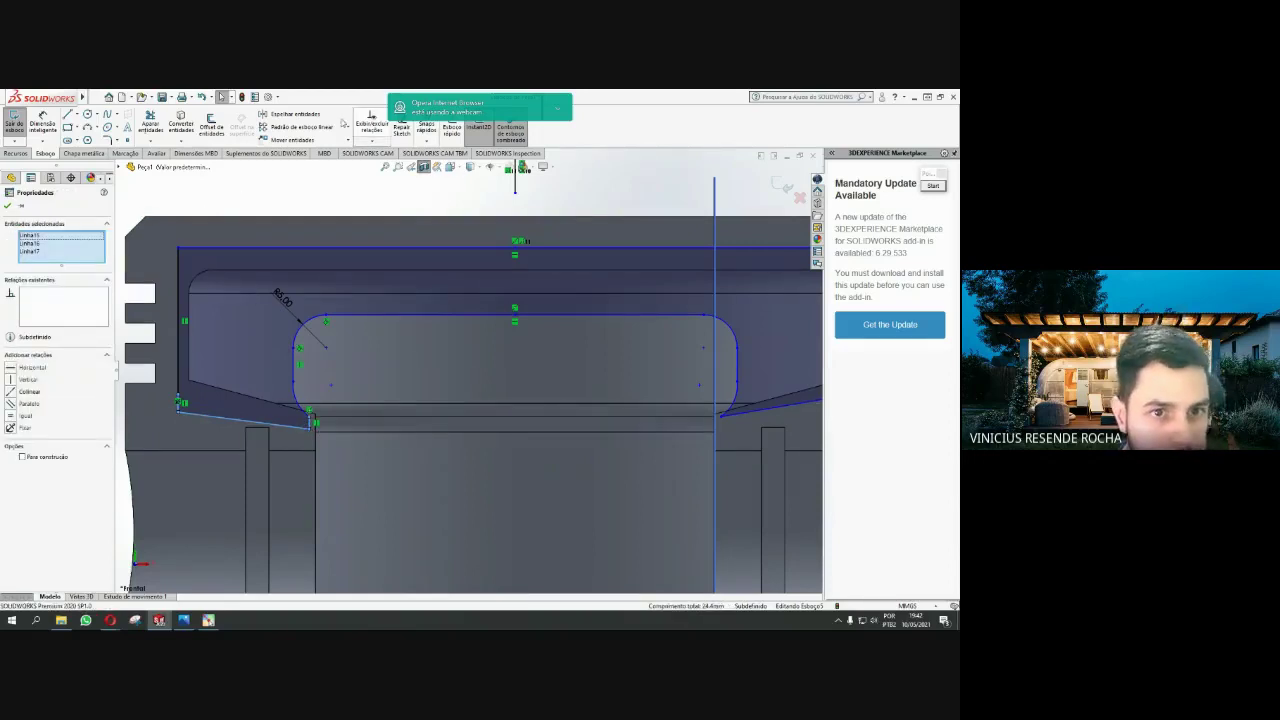
left_click(290, 114)
left_click(35, 350)
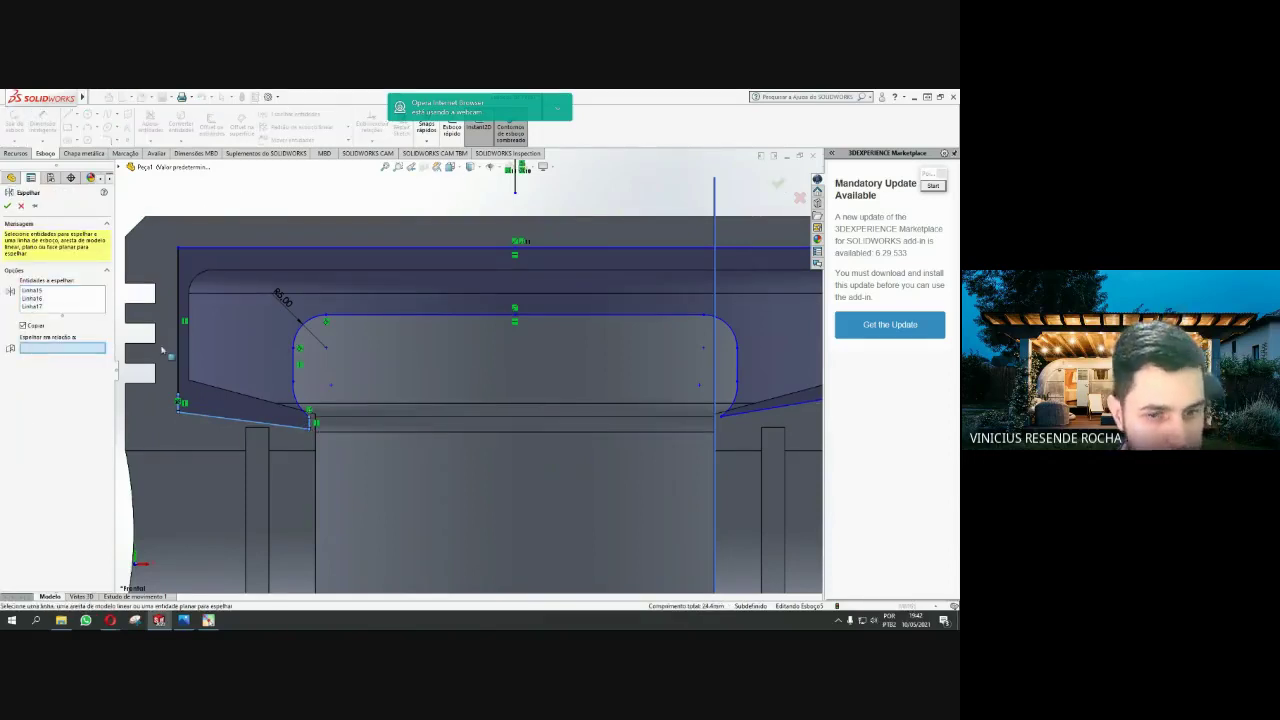
left_click(516, 191)
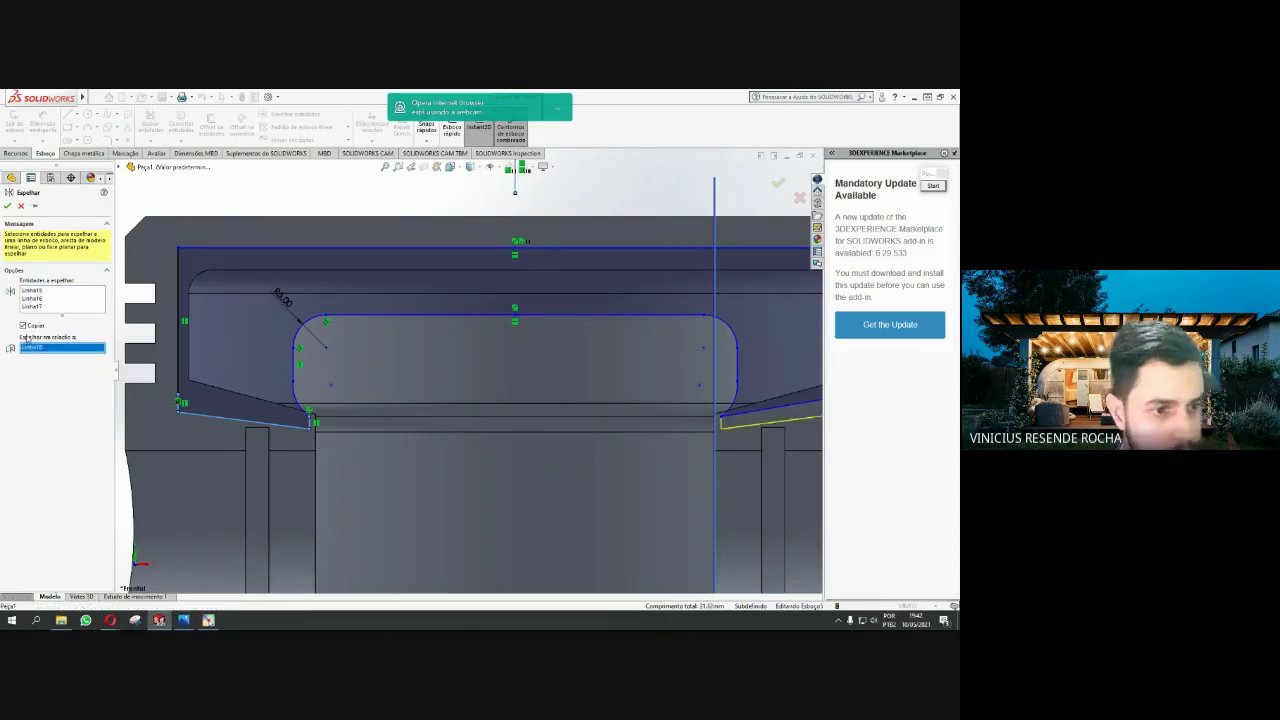
left_click(7, 206)
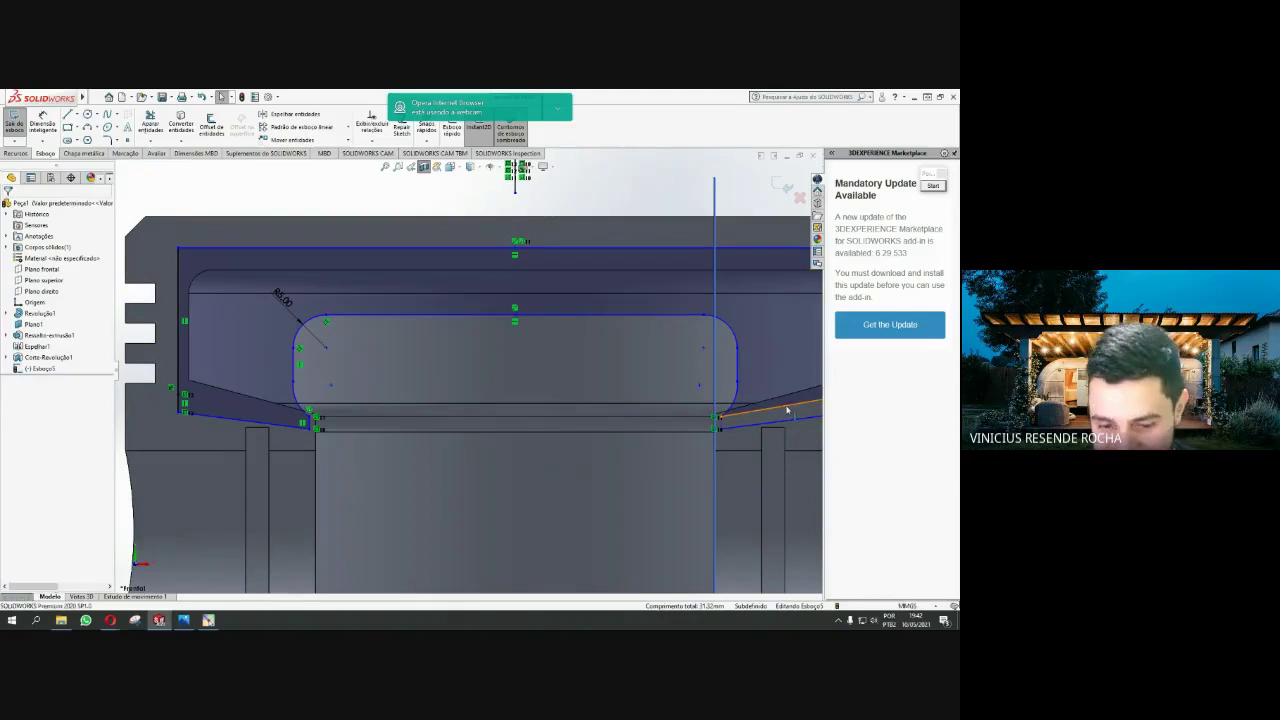
scroll(704, 383, "up", 2)
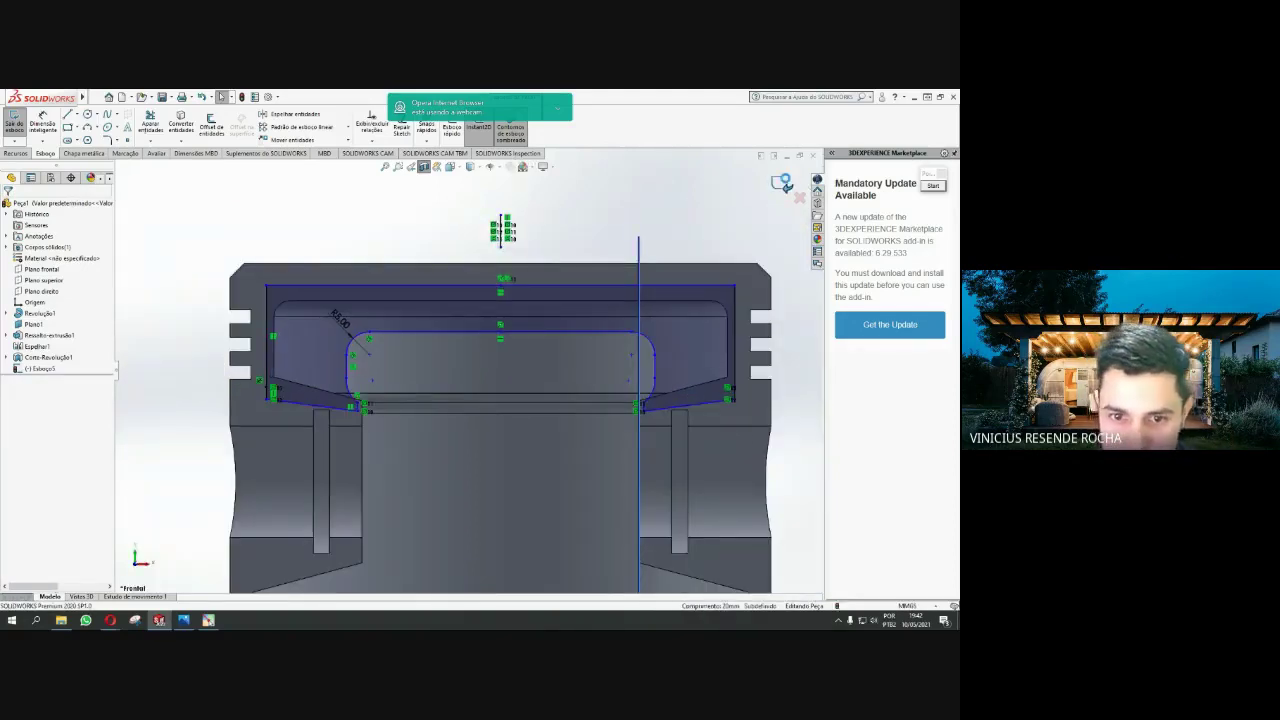
left_click(786, 188)
Select the edited slot sketch and start an Extruded Boss with the Plano médio end condition
scroll(467, 372, "up", 2)
middle_click_drag(367, 311, 345, 391)
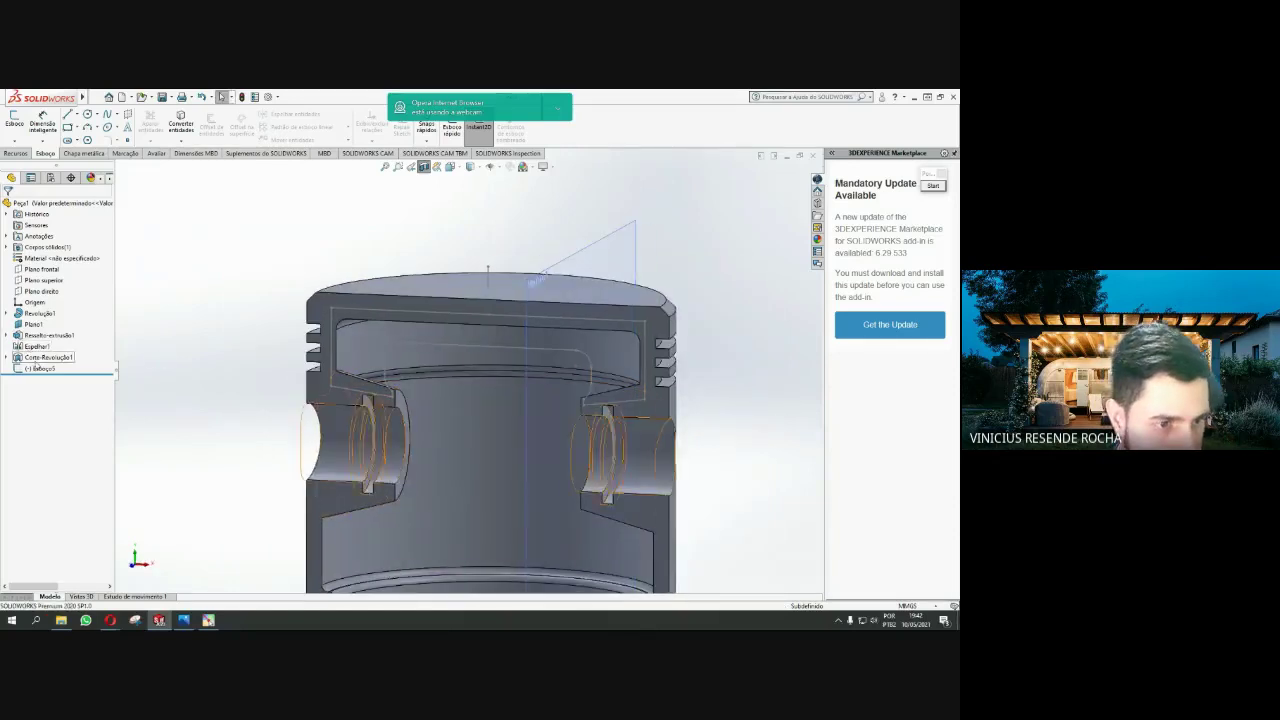
left_click(40, 368)
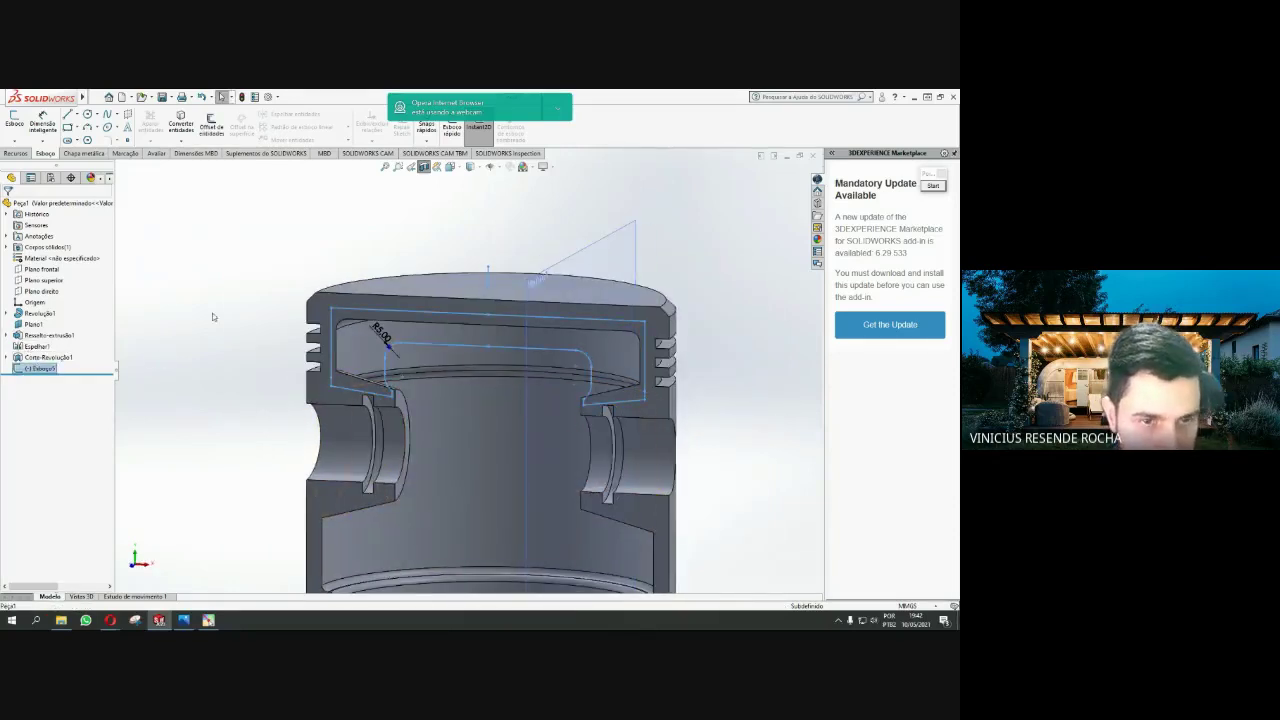
left_click(17, 153)
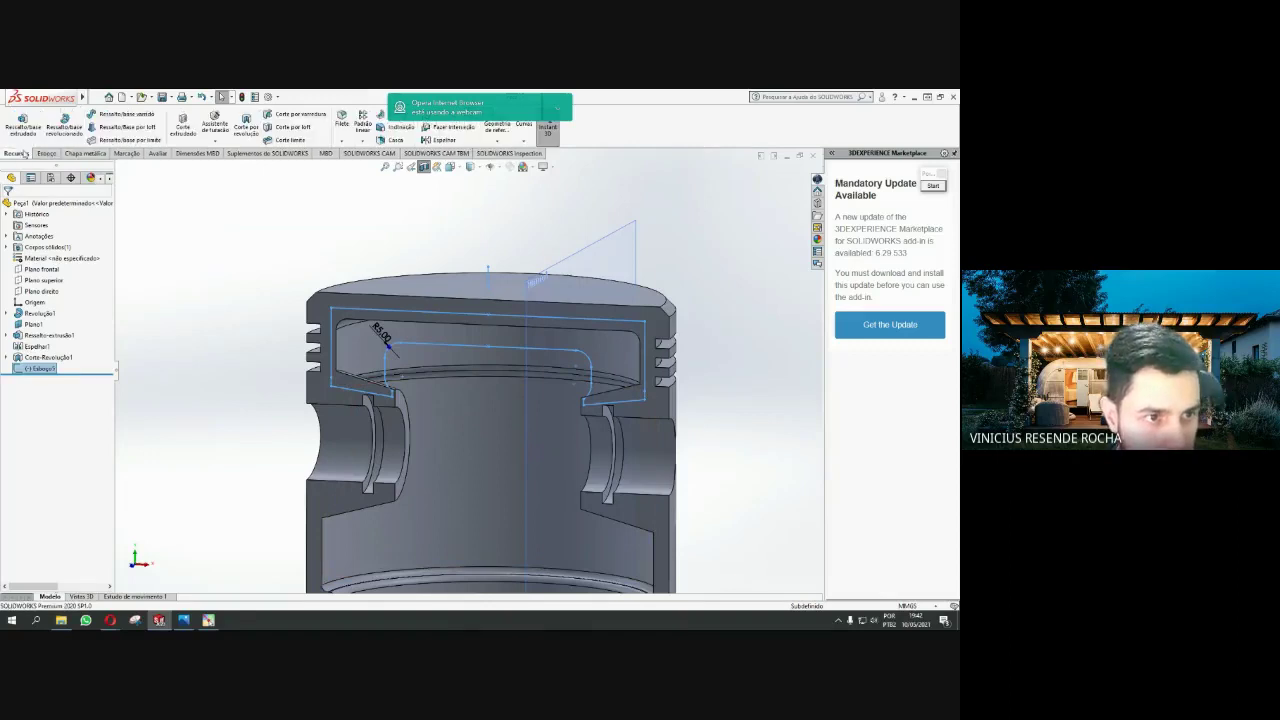
left_click(24, 128)
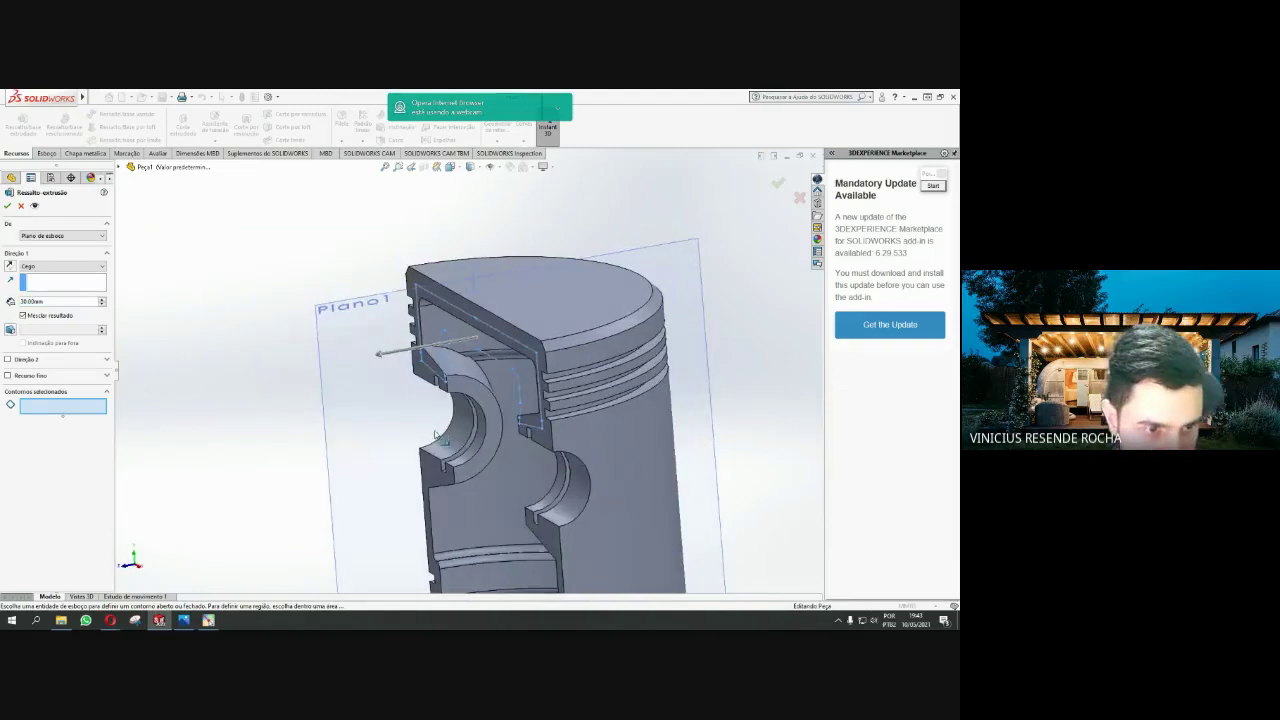
left_click(40, 267)
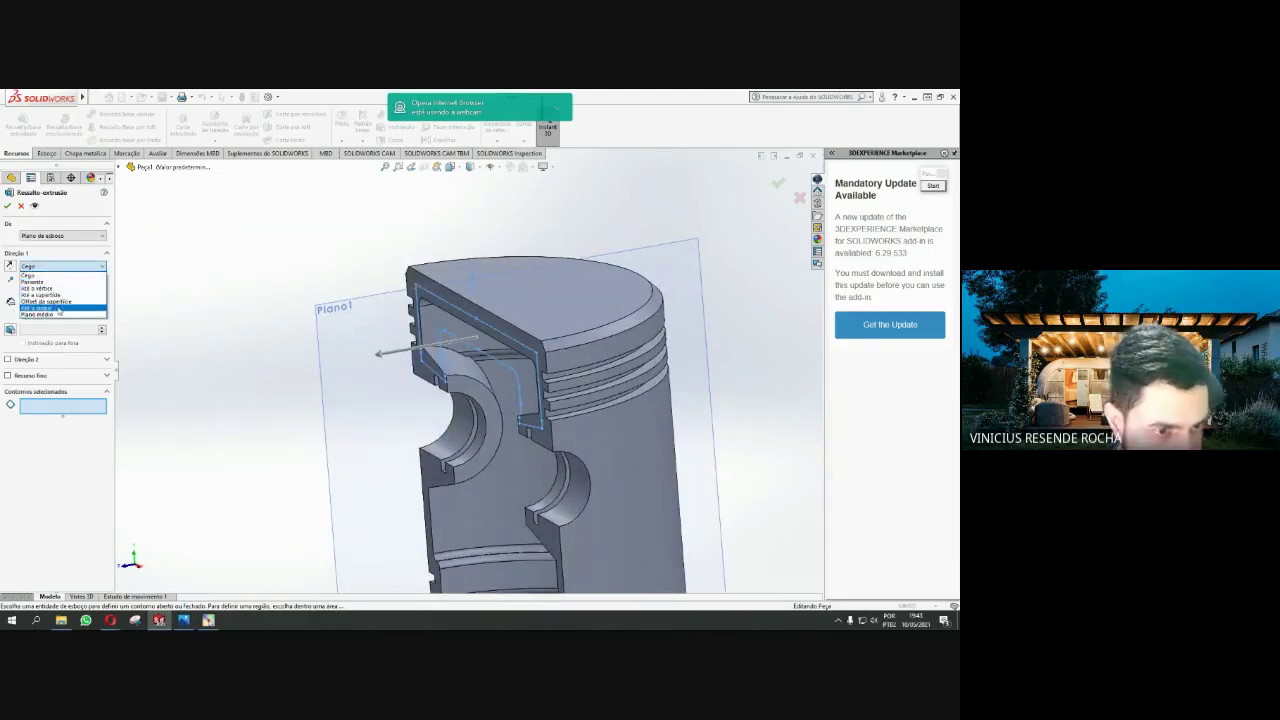
left_click(55, 314)
Set the depth to 5 mm, apply it, and dismiss the open-contour warning
scroll(449, 362, "up", 3)
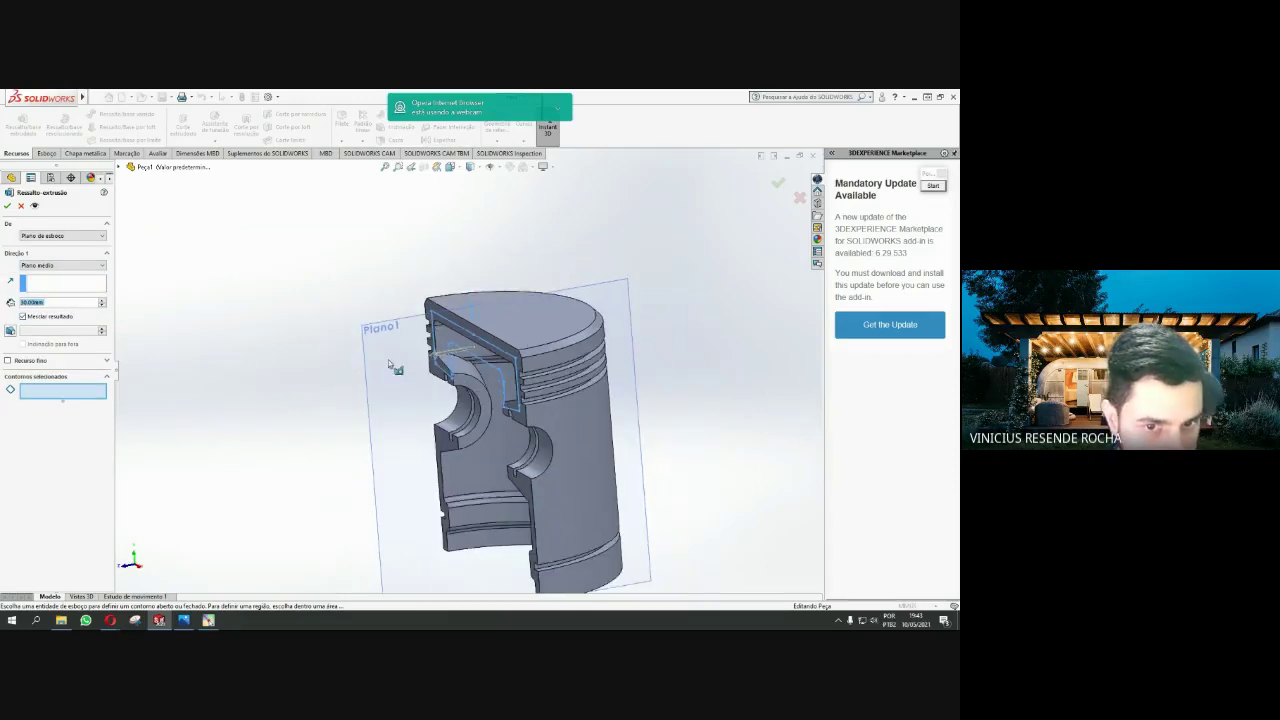
scroll(284, 355, "down", 3)
scroll(651, 357, "down", 2)
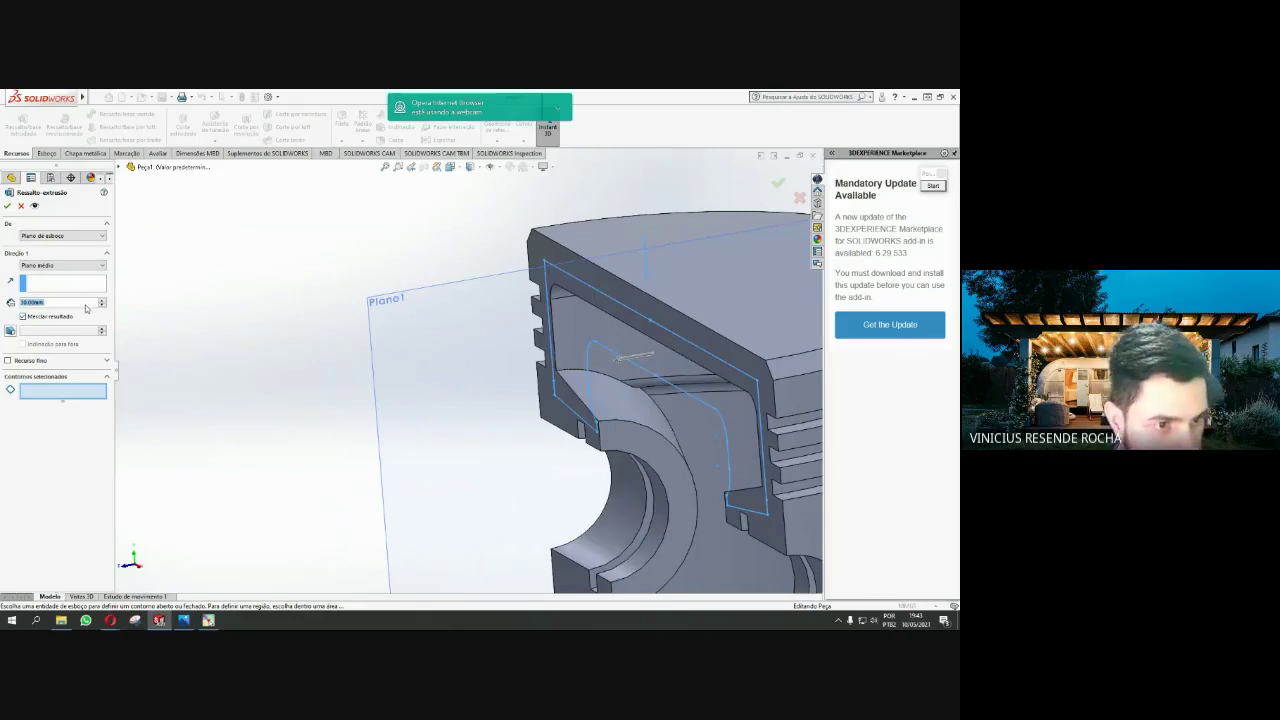
type("5")
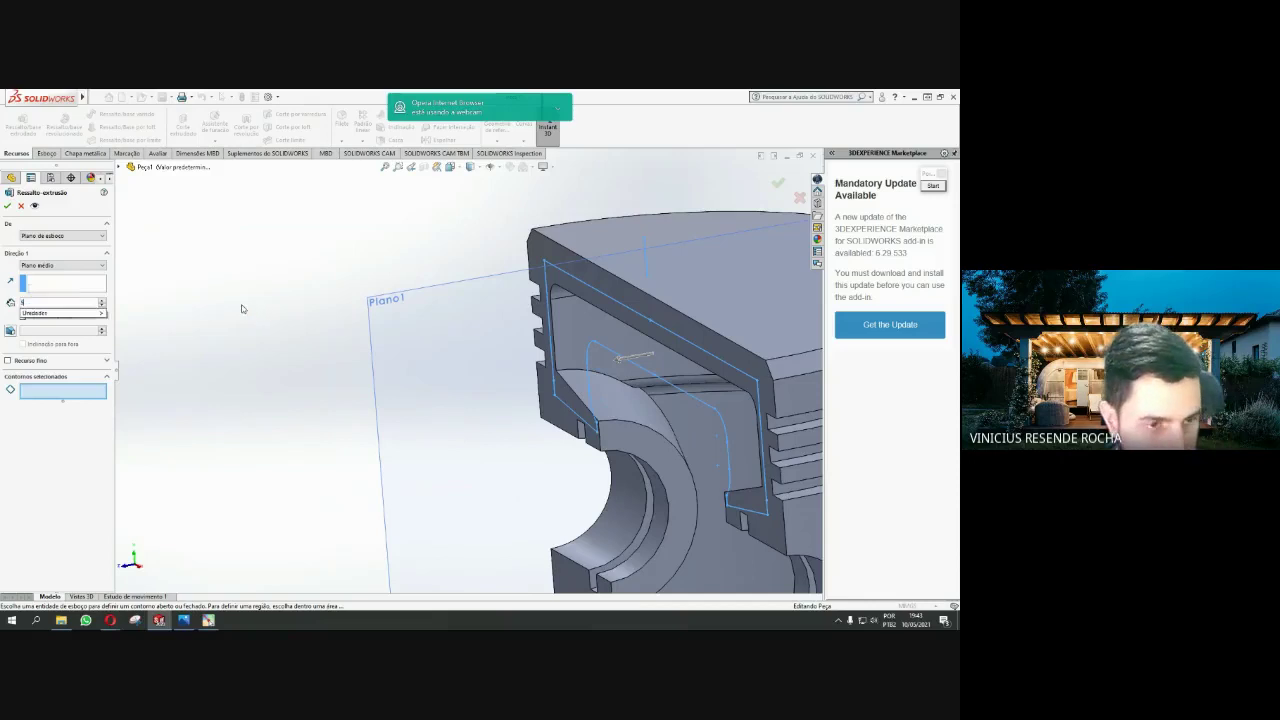
key("Tab")
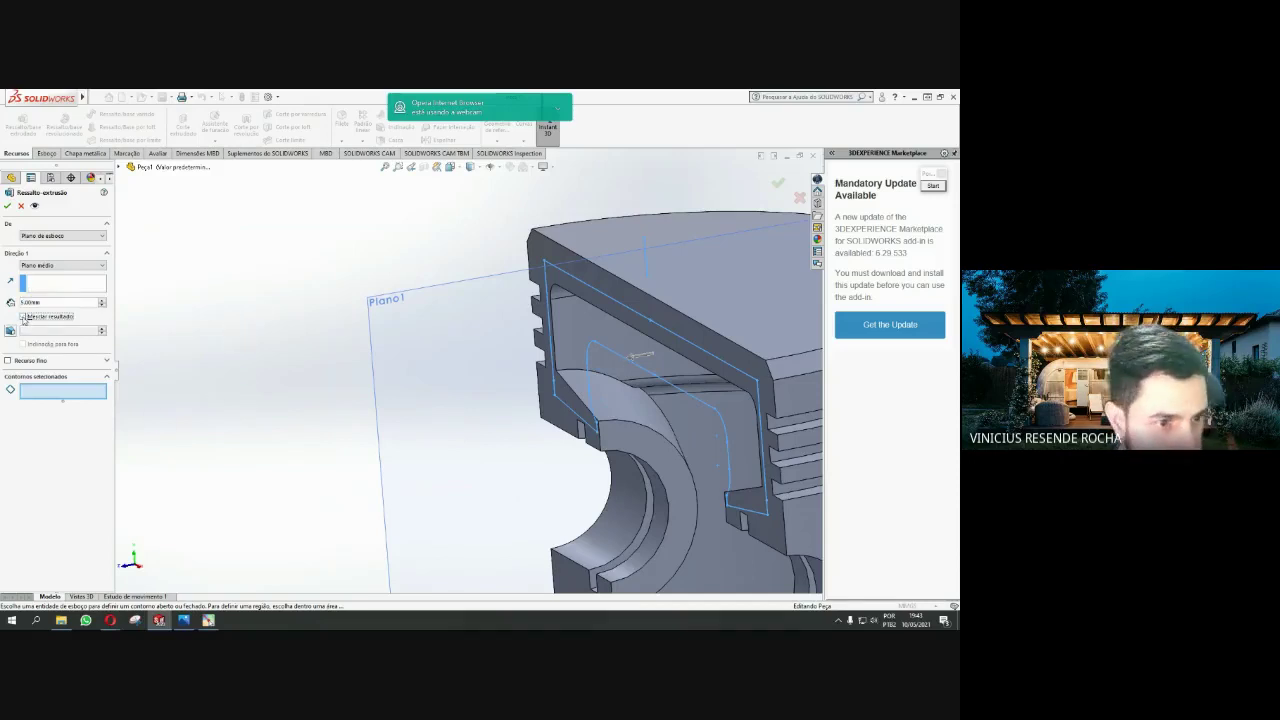
left_click(8, 205)
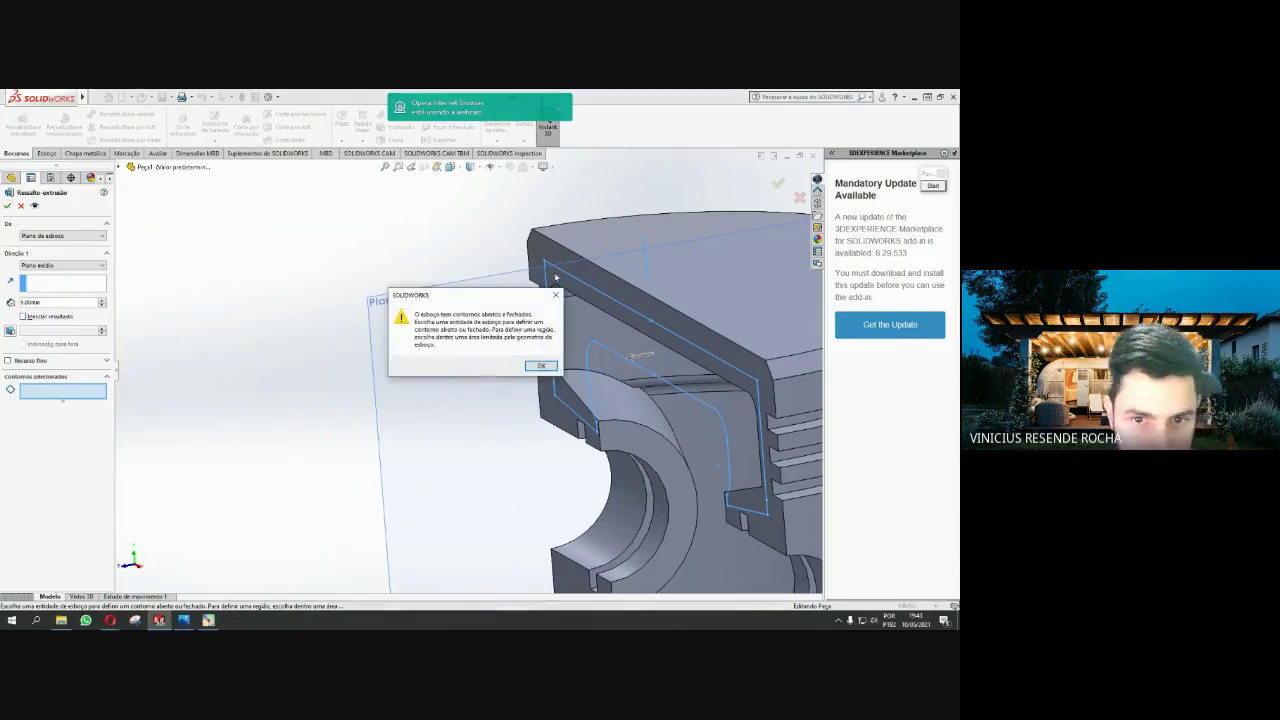
left_click(538, 366)
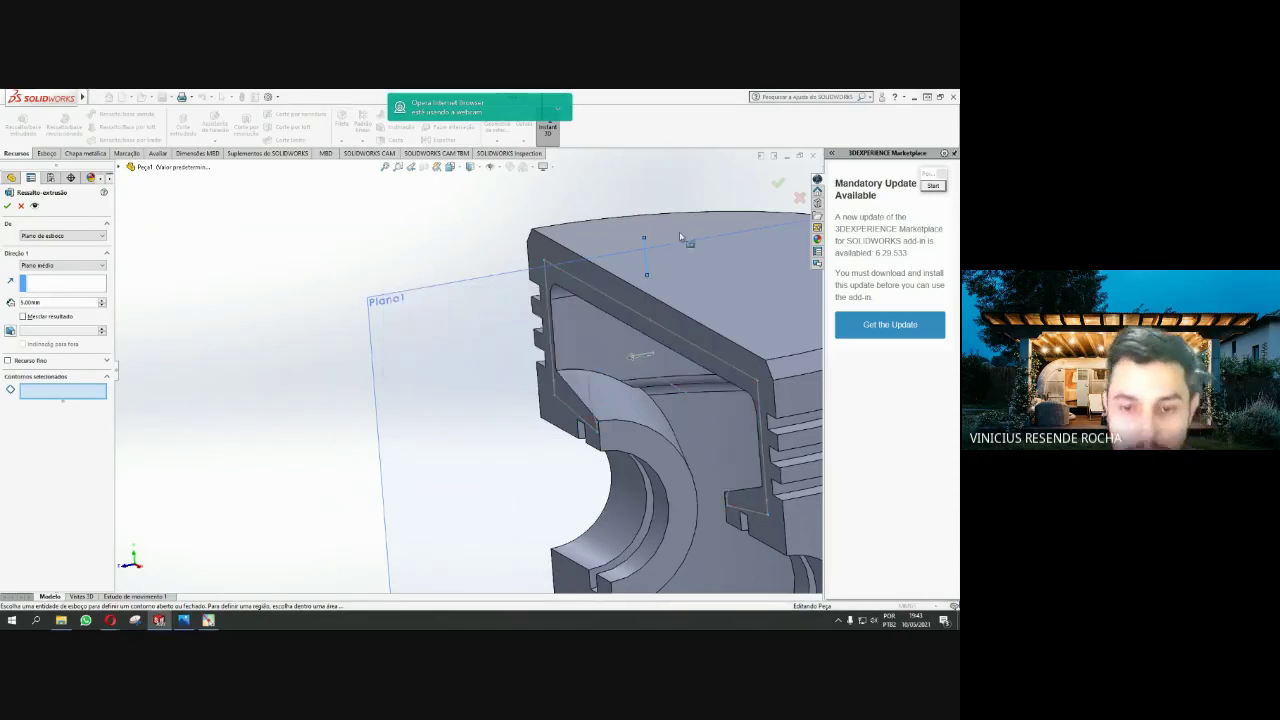
Cancel the failed extrusion, remove the stray short line from the slot sketch, and exit it
key("Escape")
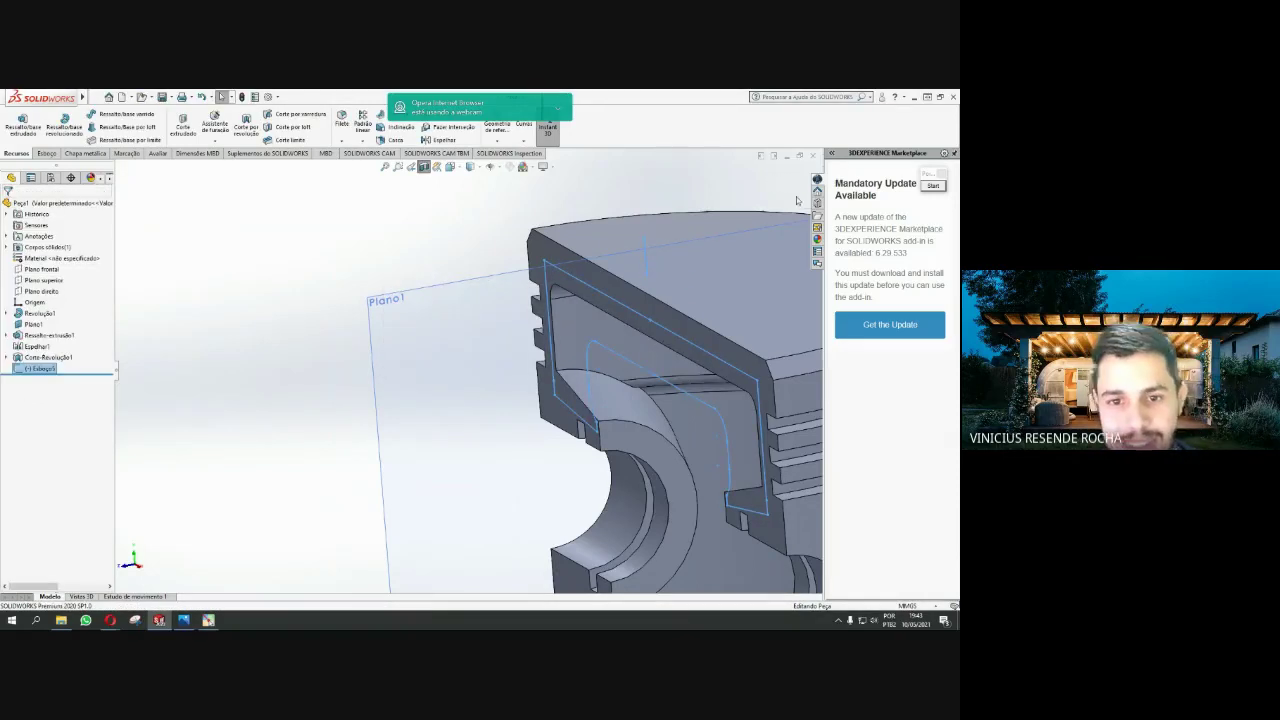
left_click(645, 256)
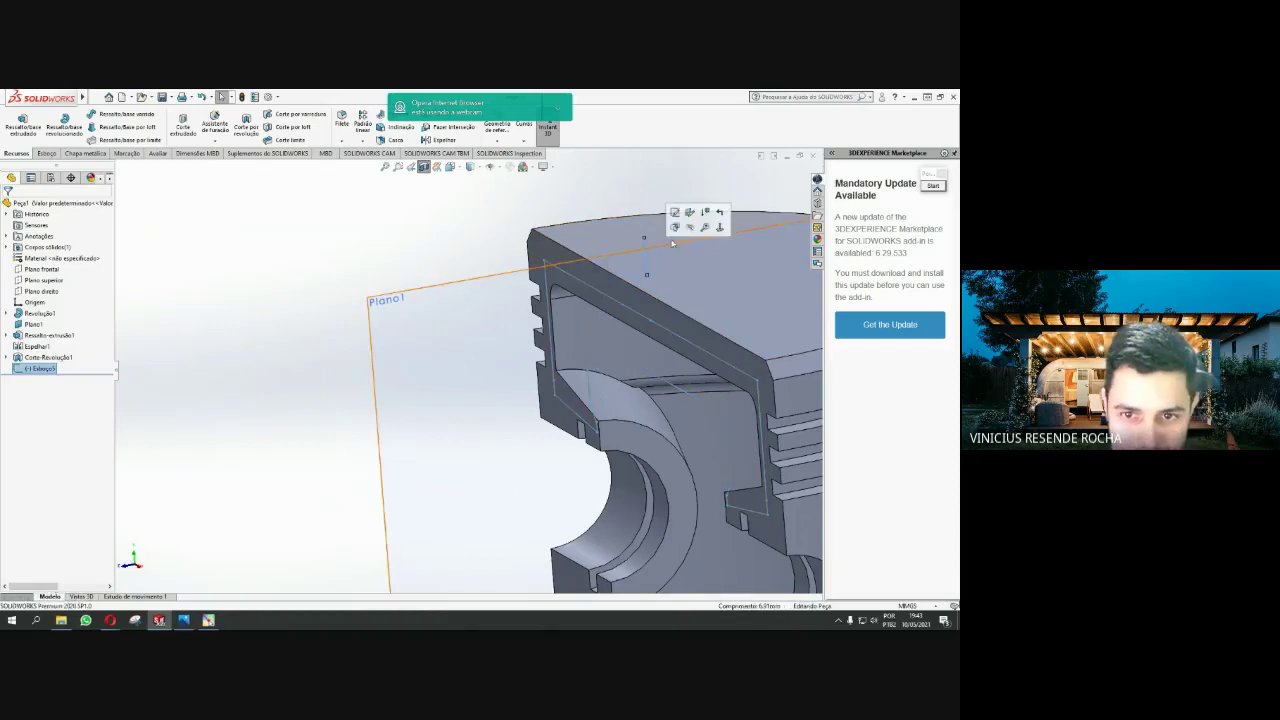
double_click(648, 250)
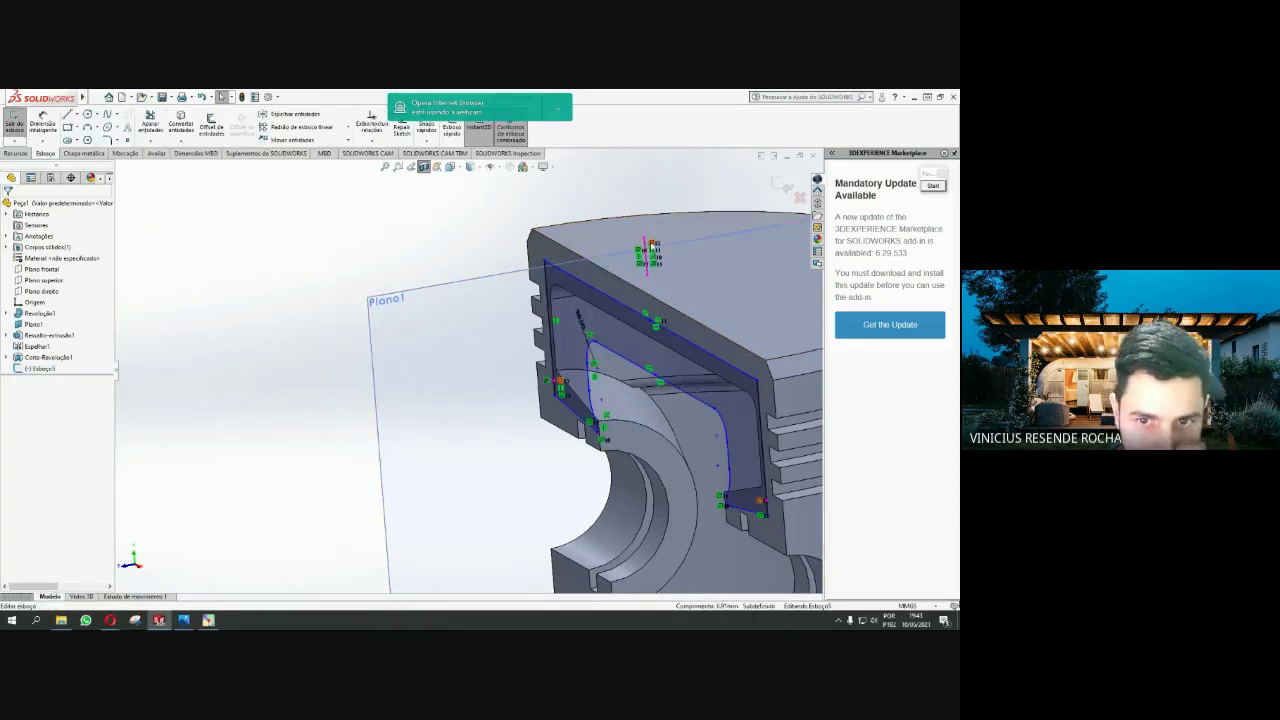
left_click(648, 252)
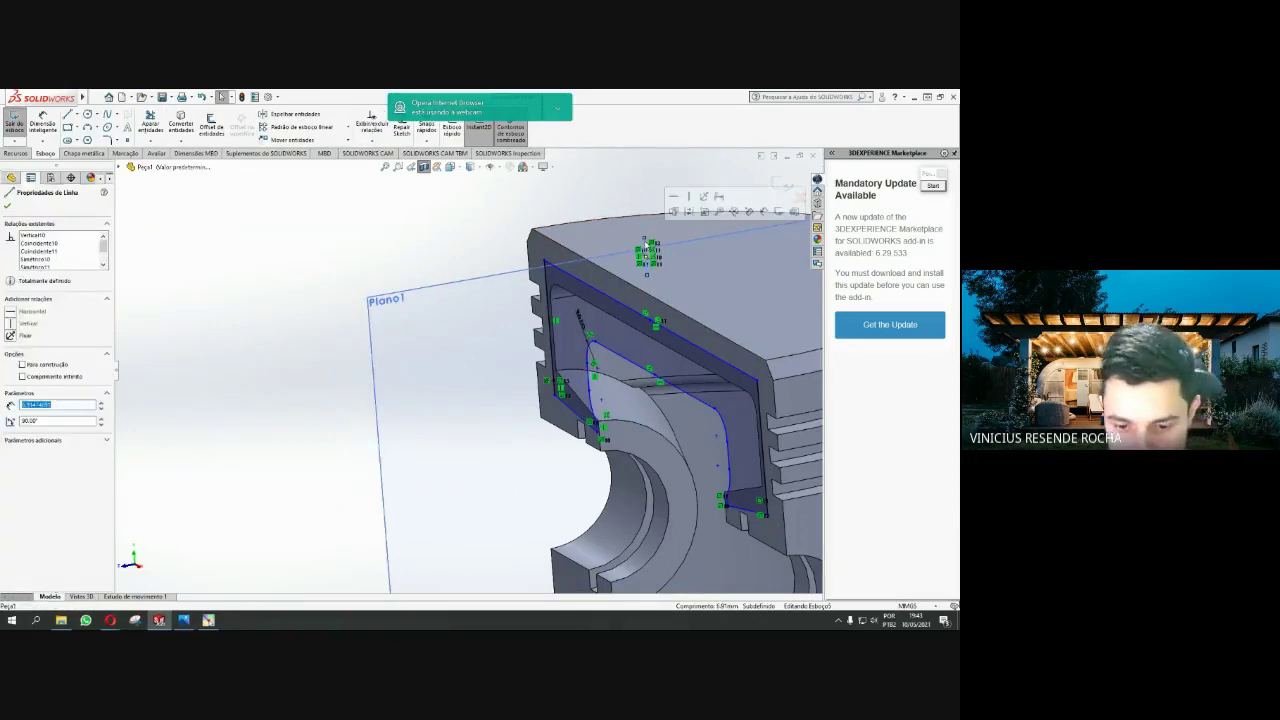
key("Escape")
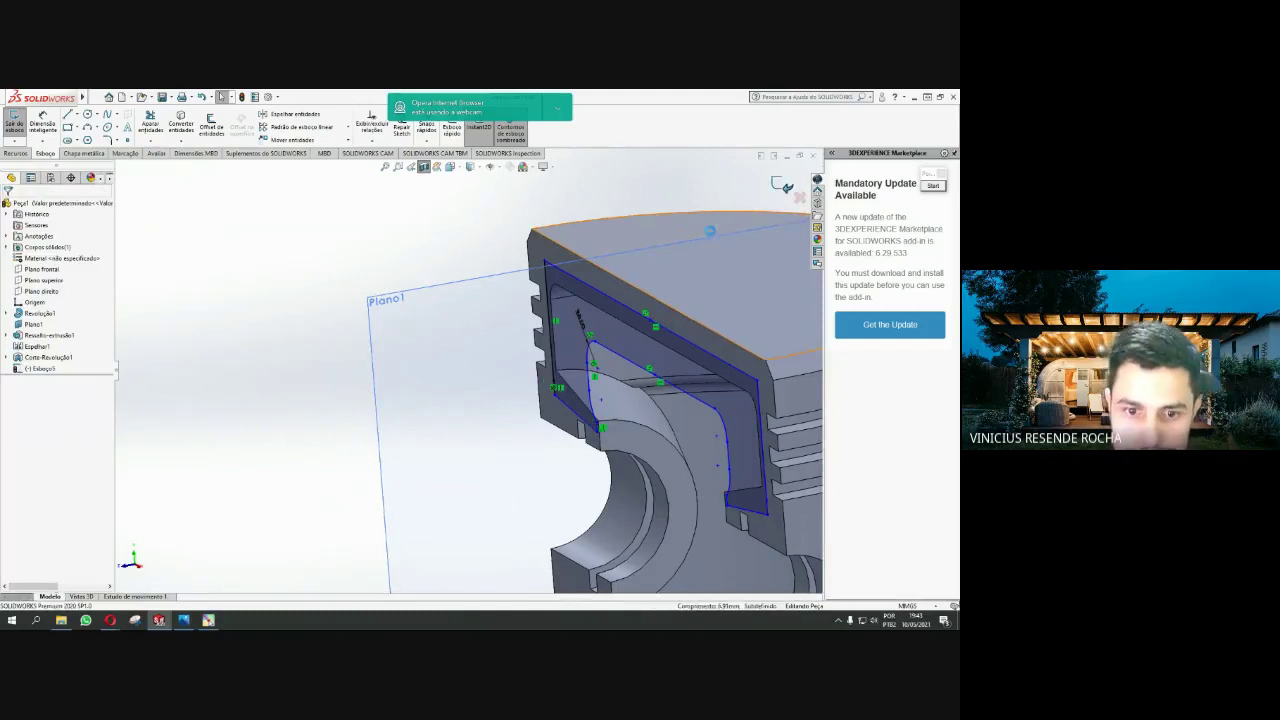
key("ctrl+b")
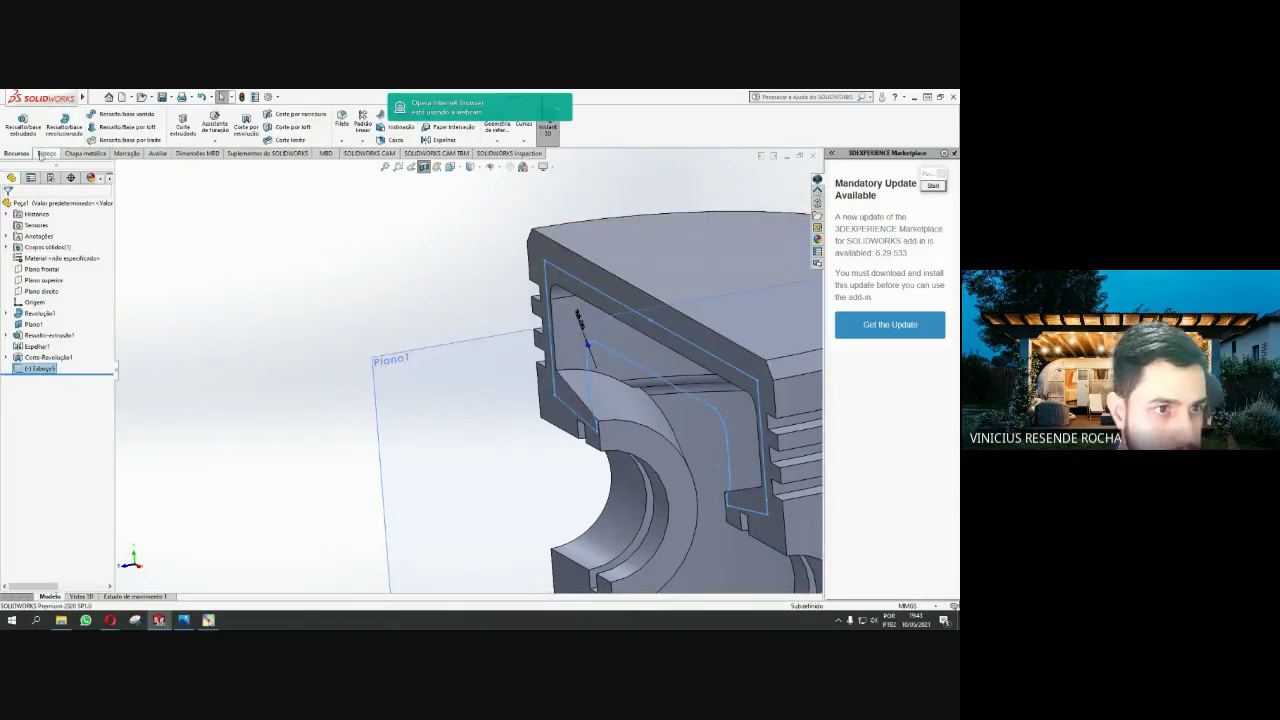
Extrude the slot sketch 5 mm mid-plane as a boss
left_click(37, 137)
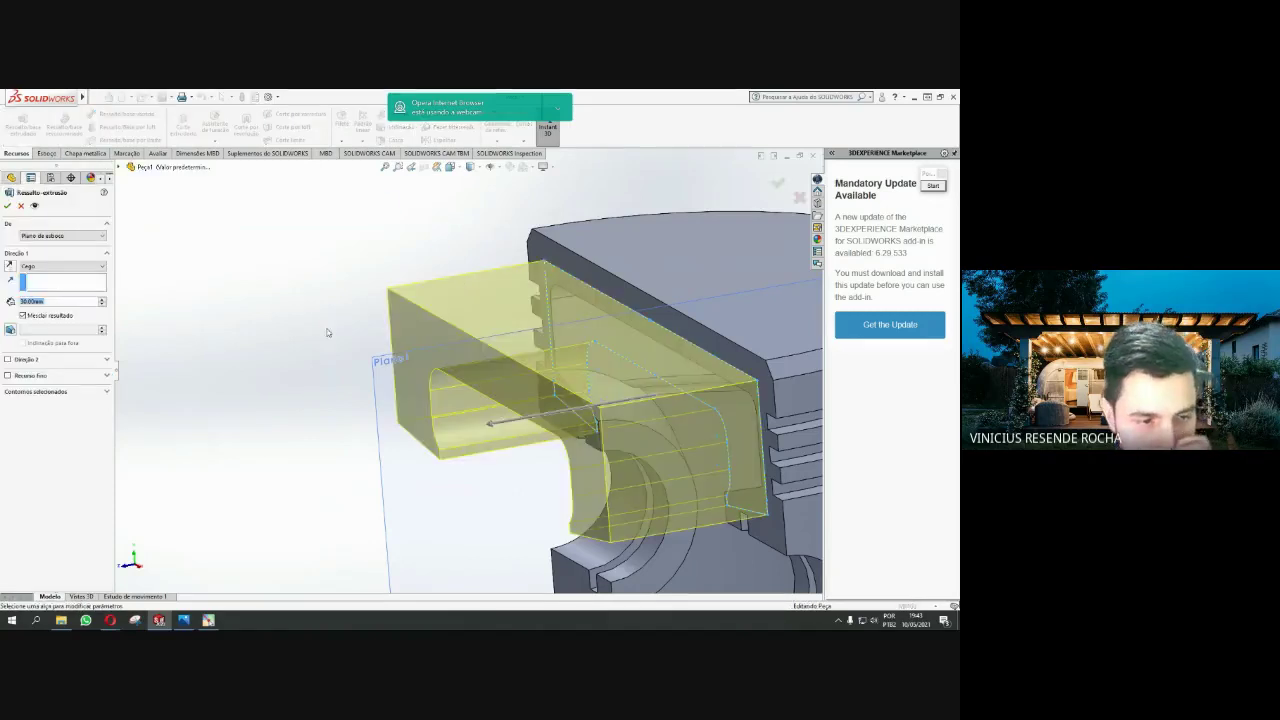
left_click(50, 266)
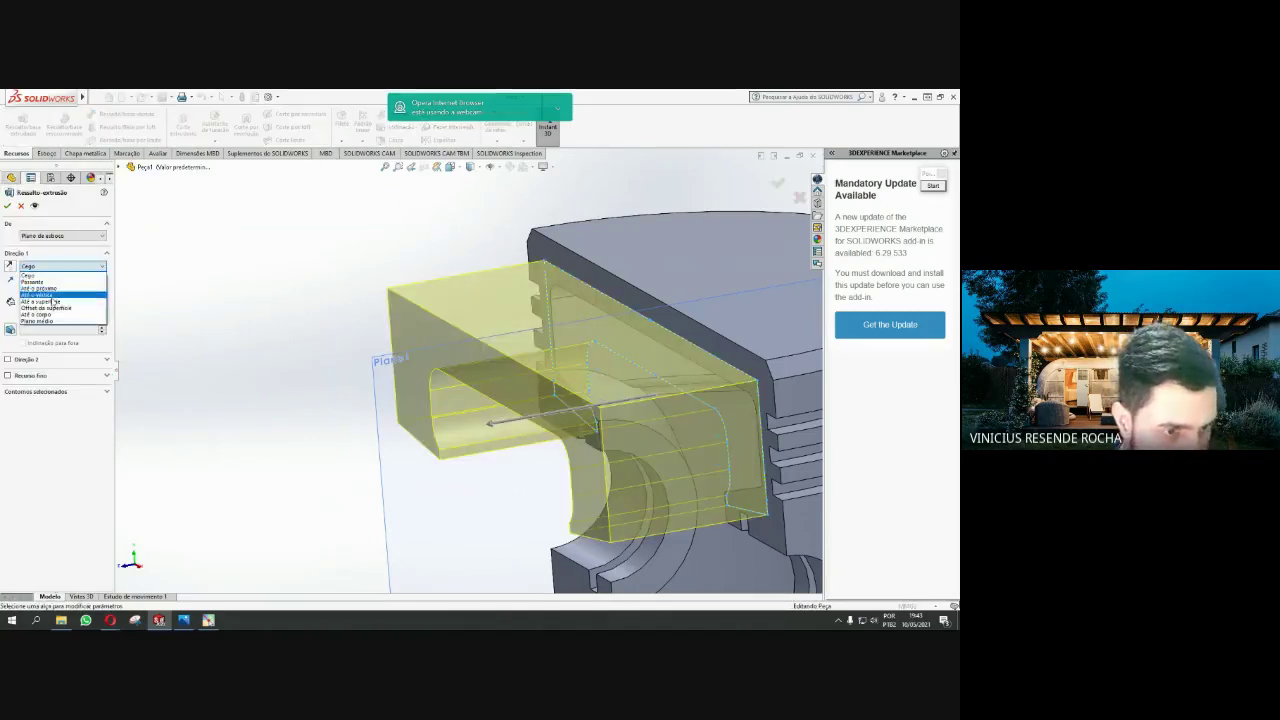
left_click(53, 321)
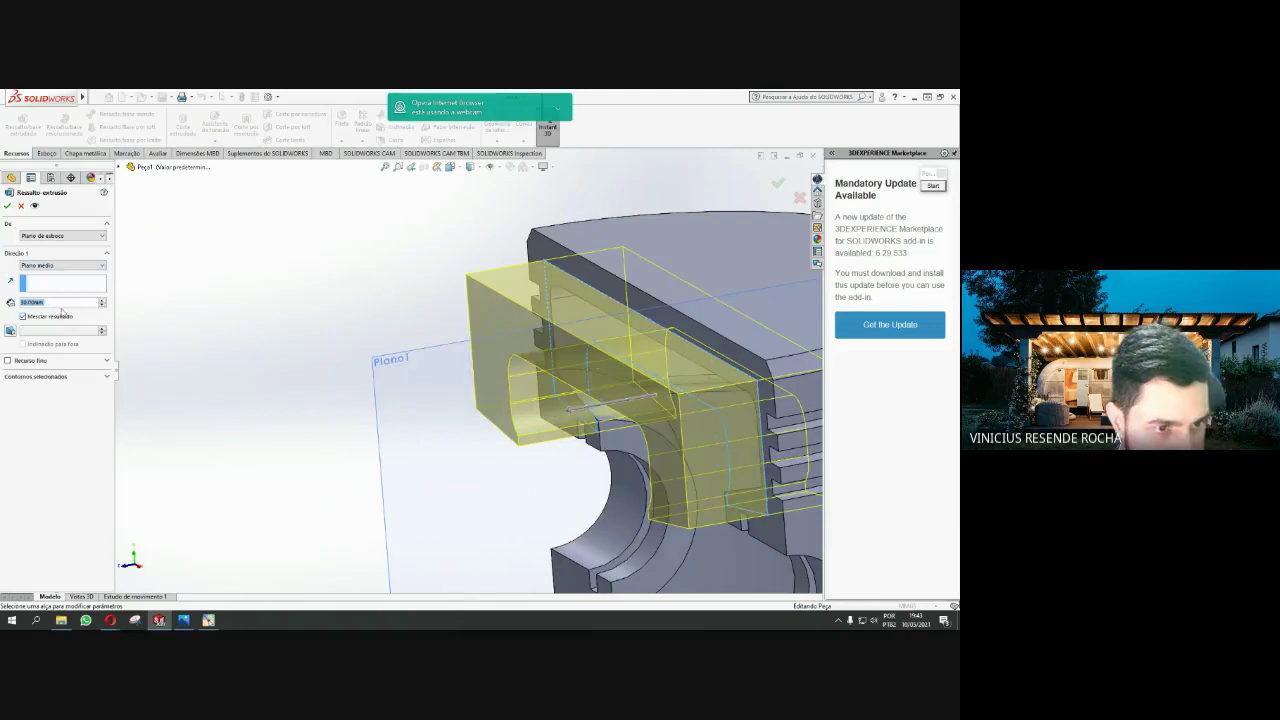
type("15")
key("Return")
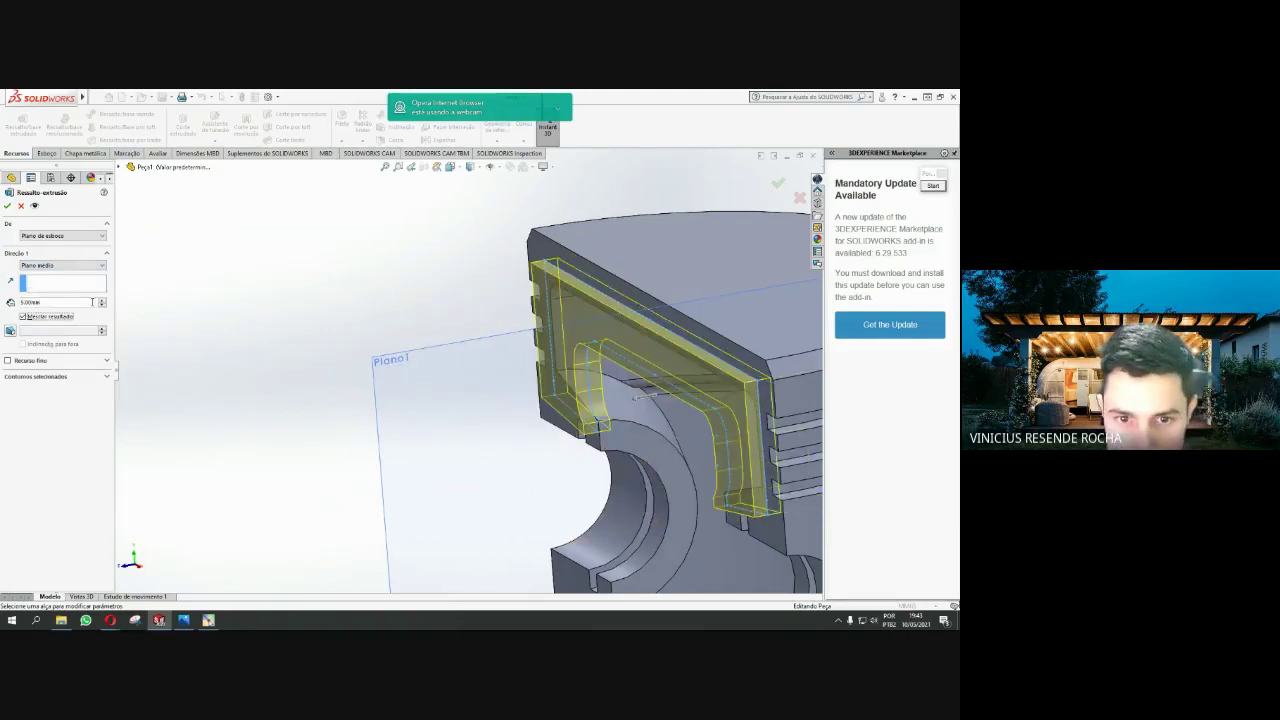
mouse_move(555, 403)
middle_mouse_down()
mouse_move(625, 374)
mouse_move(80, 287)
middle_mouse_up()
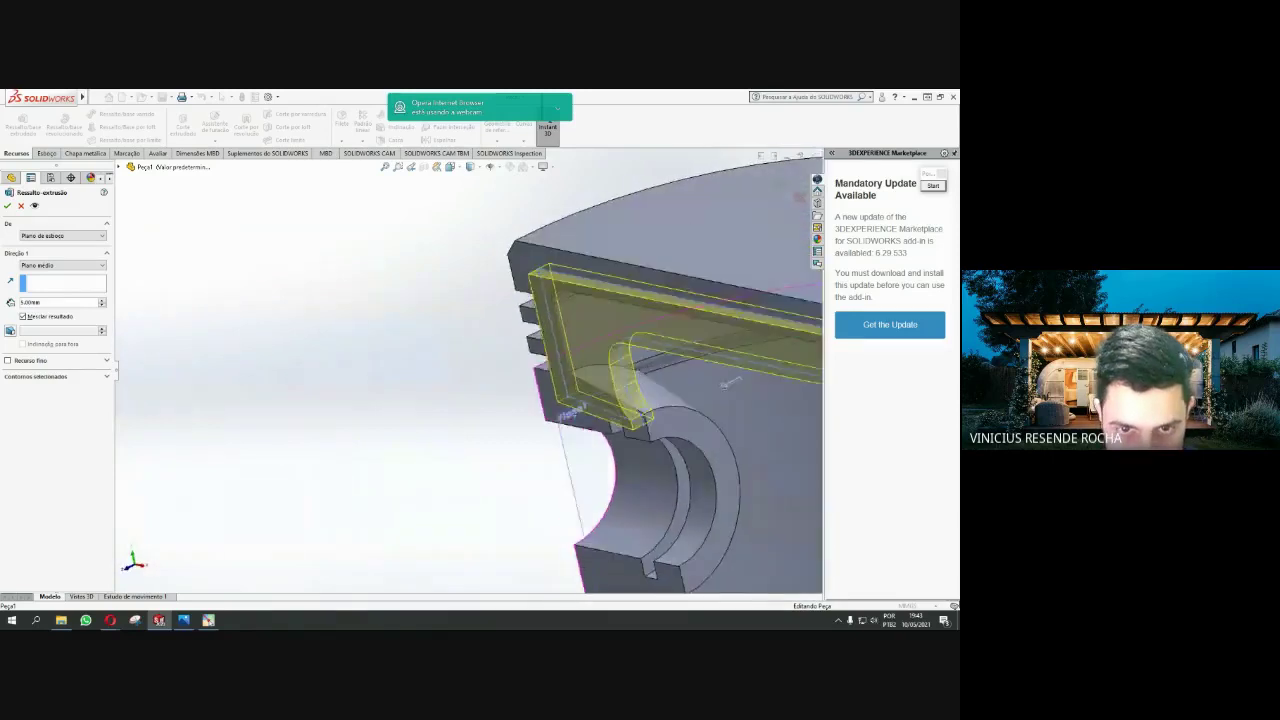
left_click(7, 205)
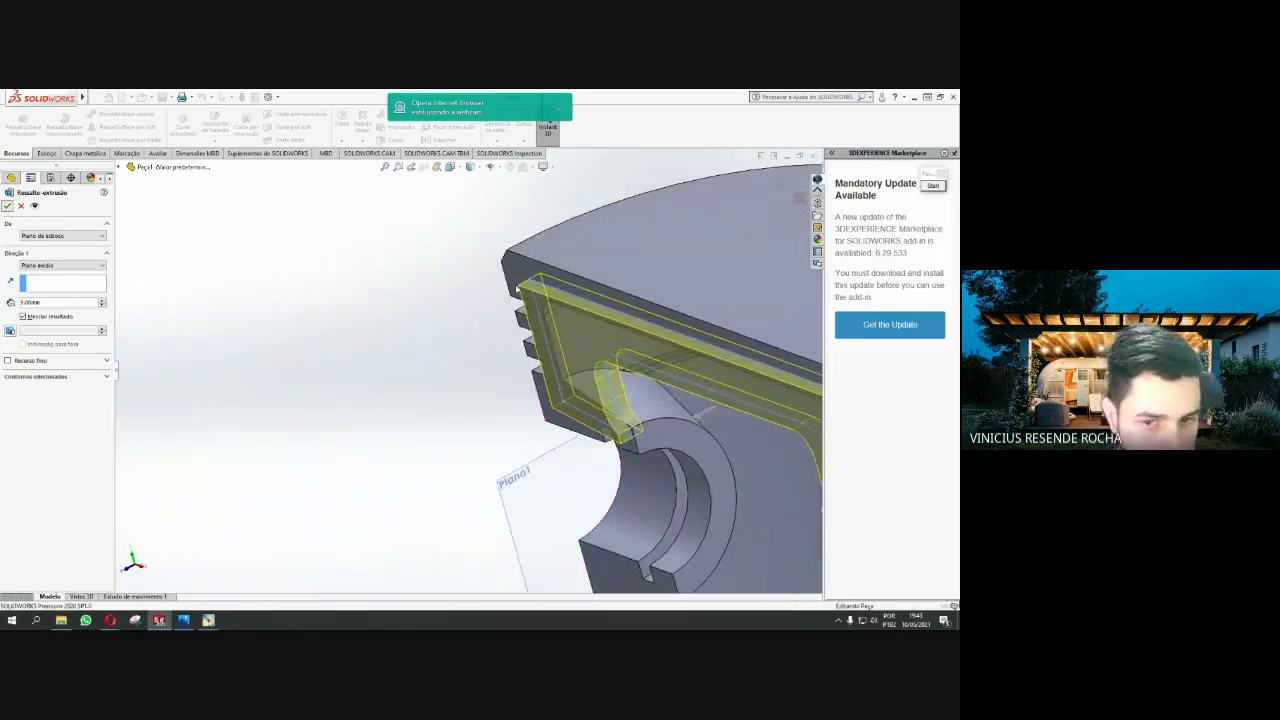
mouse_move(449, 357)
middle_mouse_down()
mouse_move(565, 425)
mouse_move(629, 403)
mouse_move(473, 397)
middle_mouse_up()
scroll(473, 397, "down", 3)
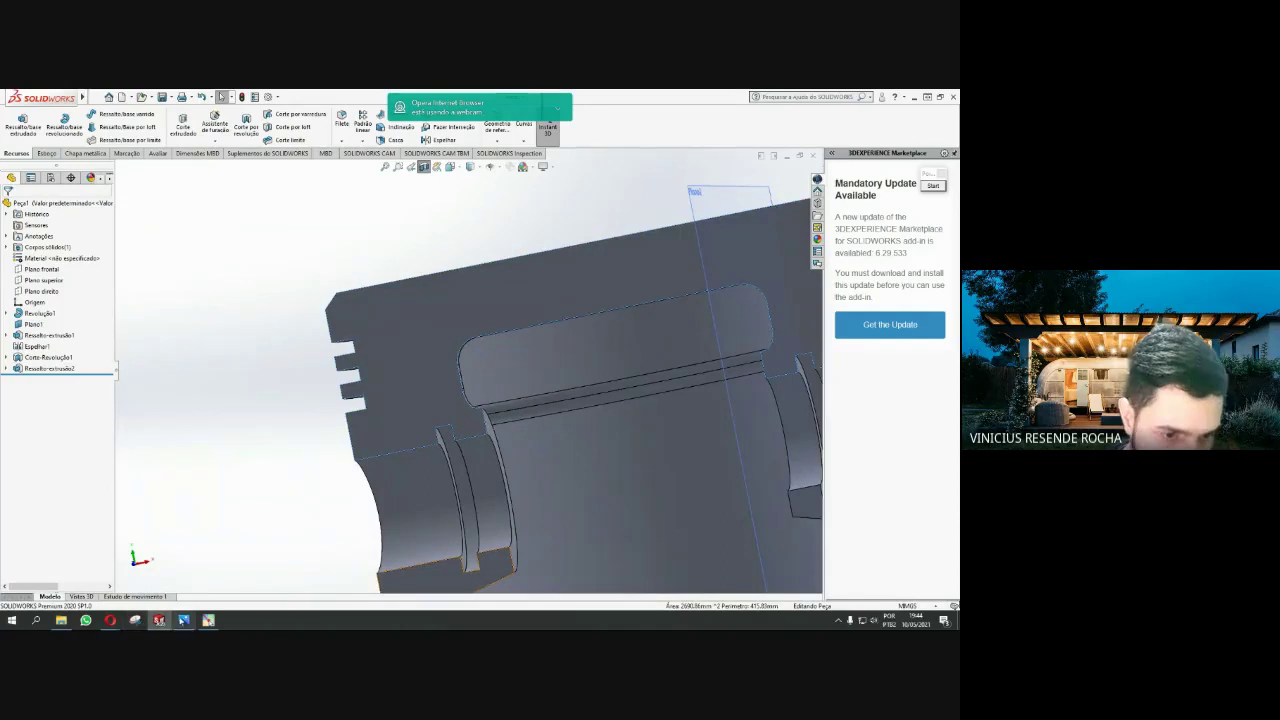
key("alt+Tab")
Return to the piston reference drawing, dismiss the notification, and zoom in
key("Right")
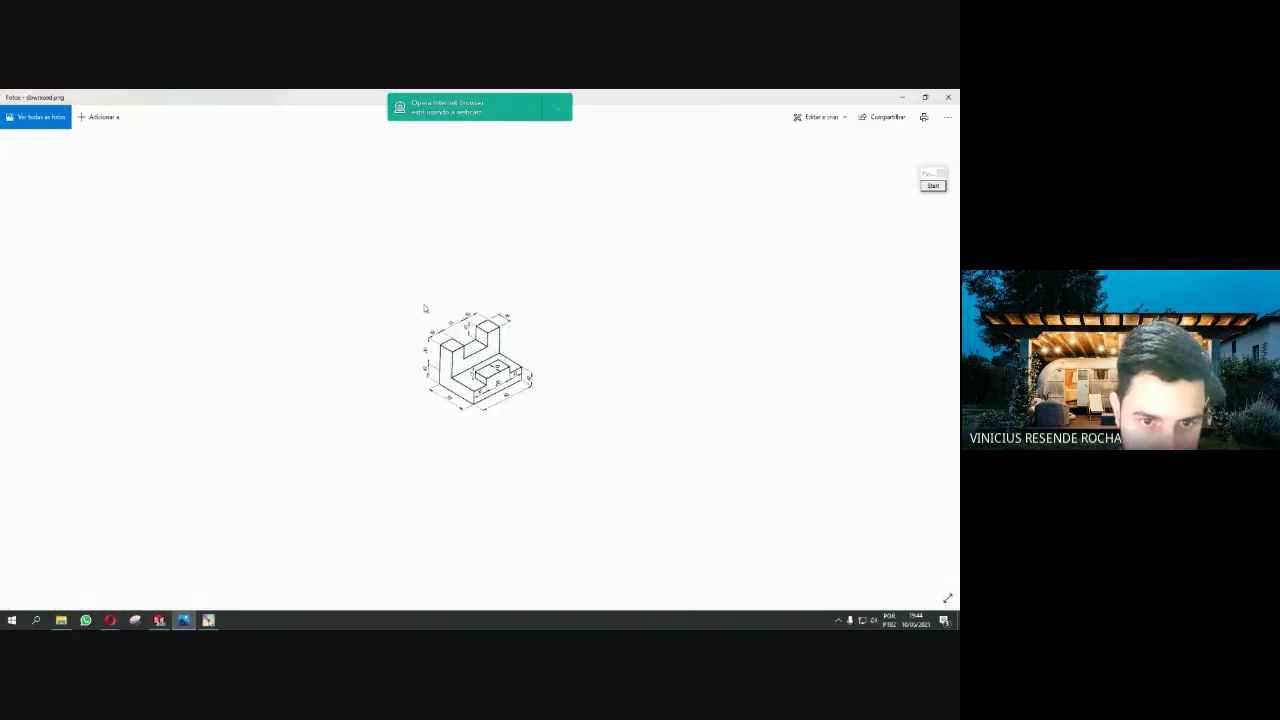
key("Left")
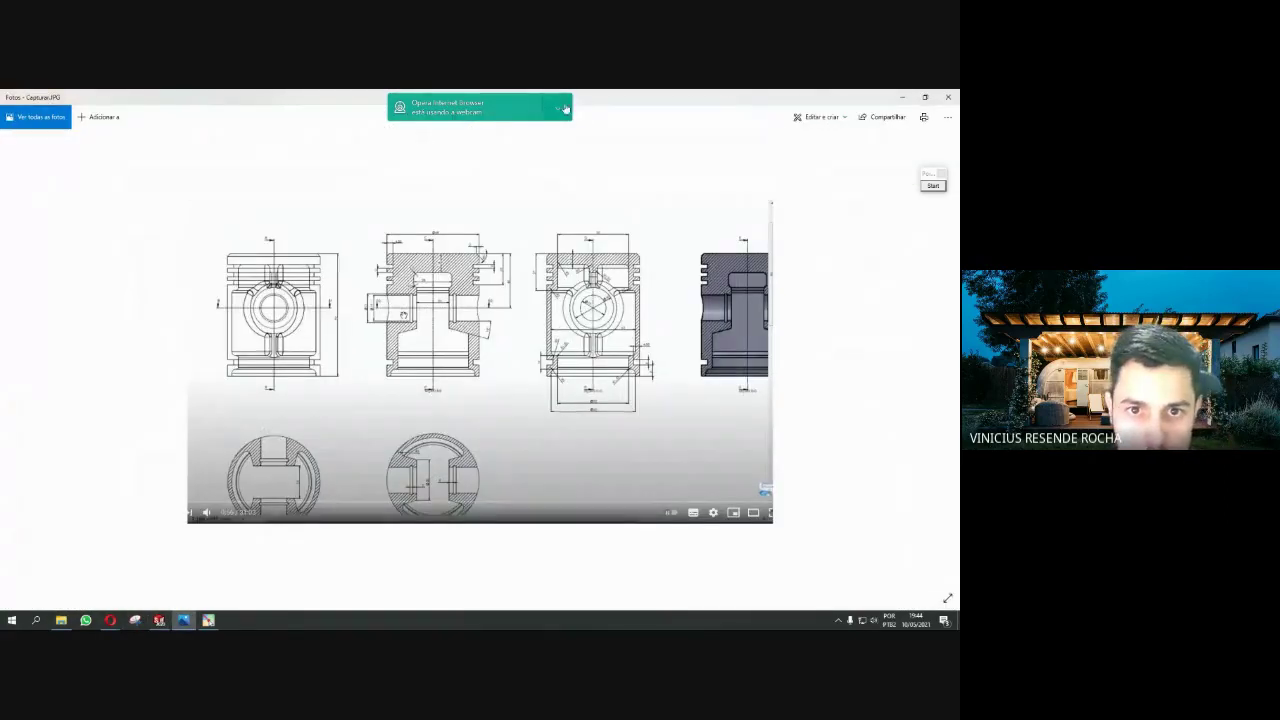
left_click(565, 108)
left_click(575, 128)
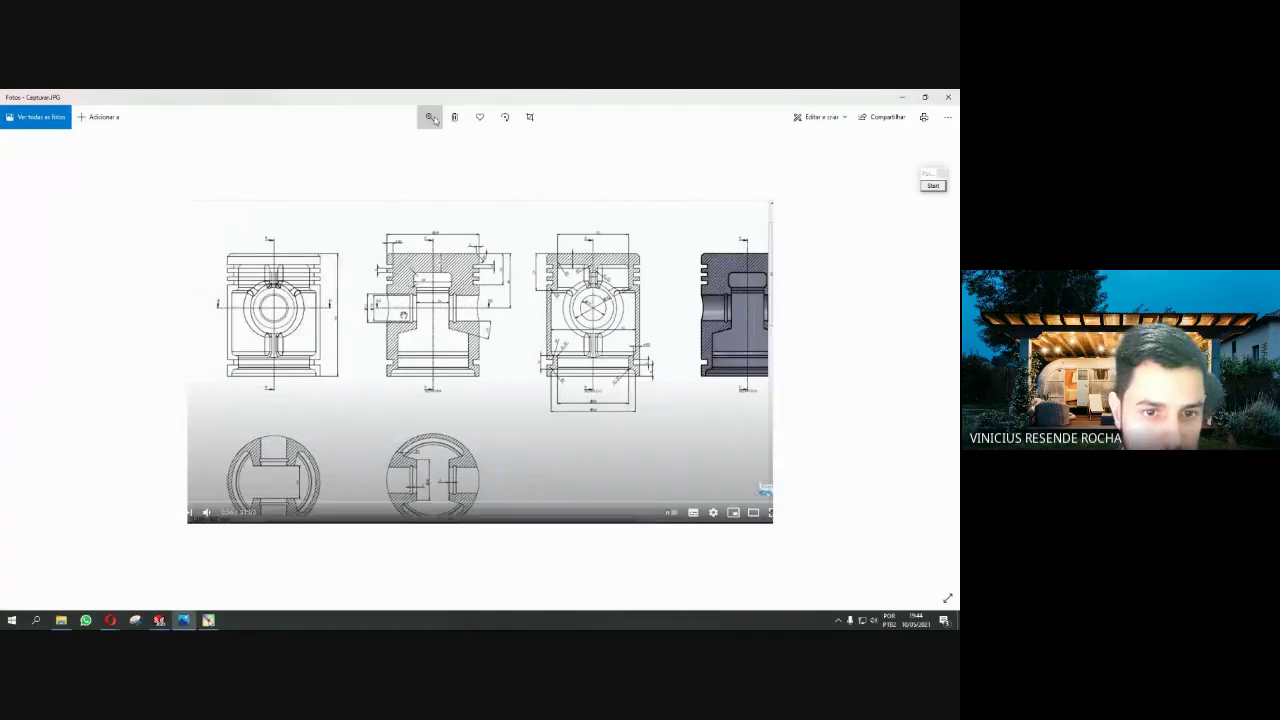
scroll(390, 158, "up", 3)
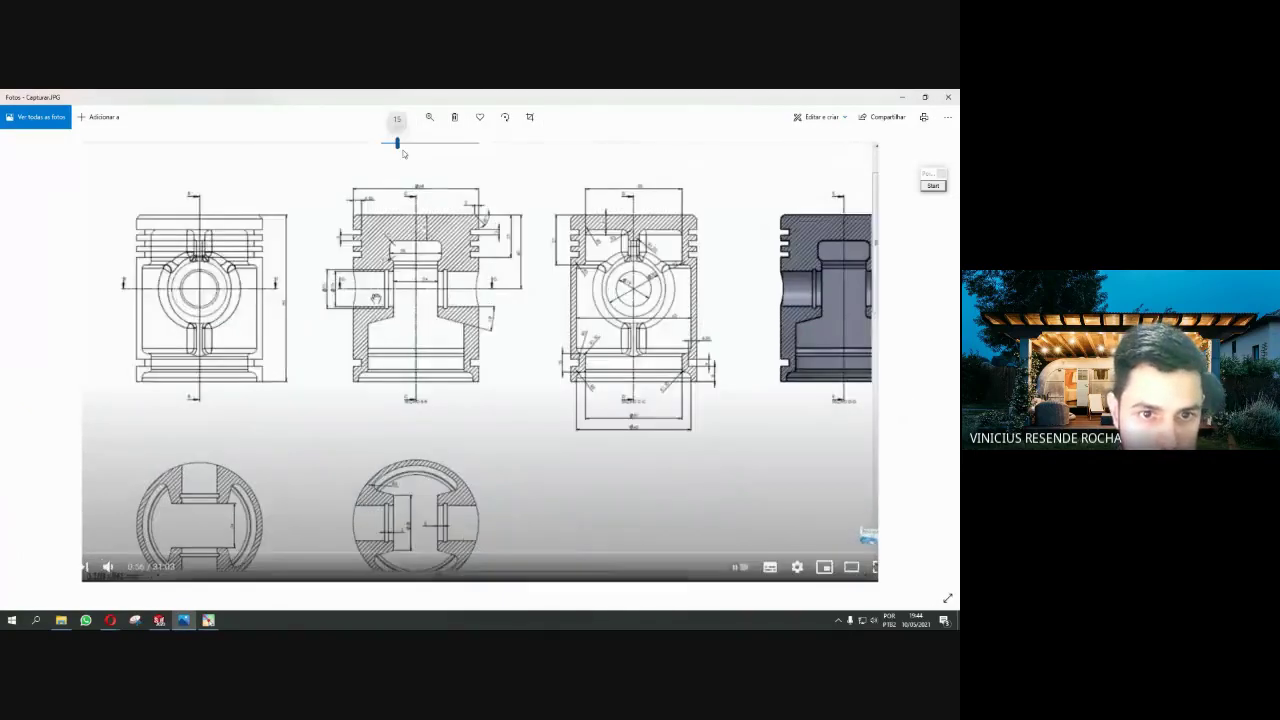
scroll(395, 150, "up", 2)
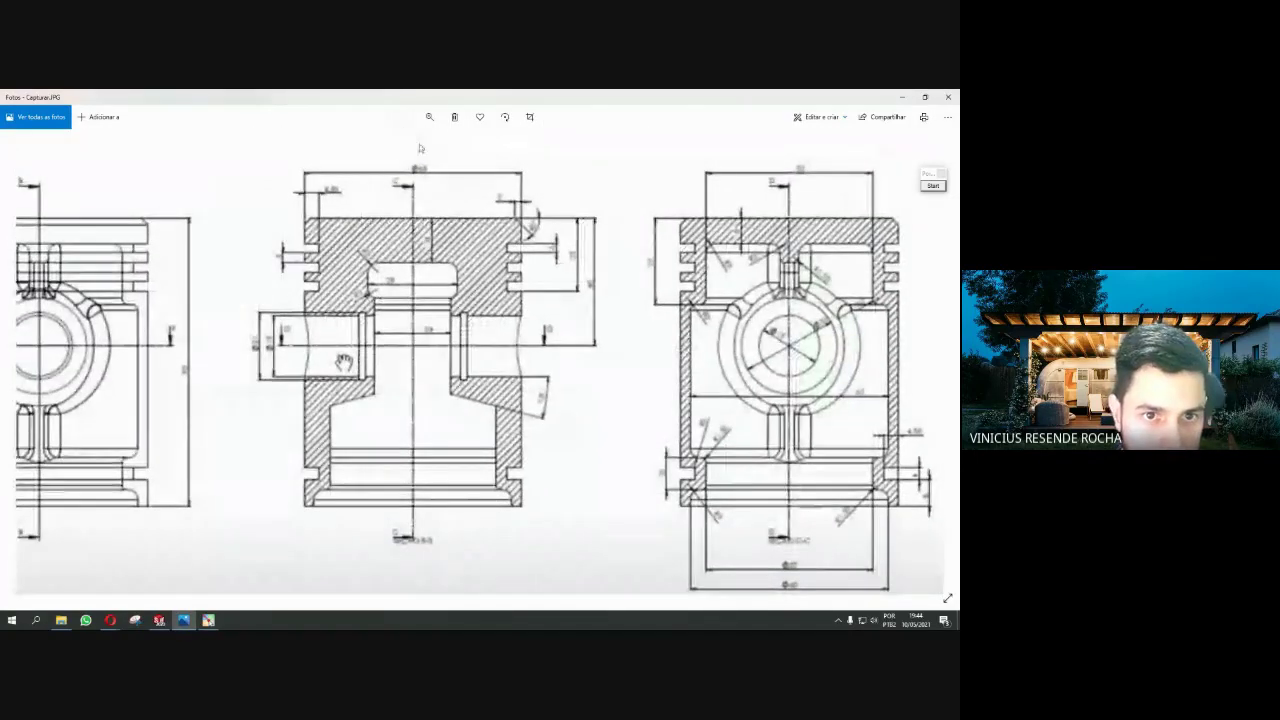
left_click(429, 117)
left_click_drag(429, 144, 449, 147)
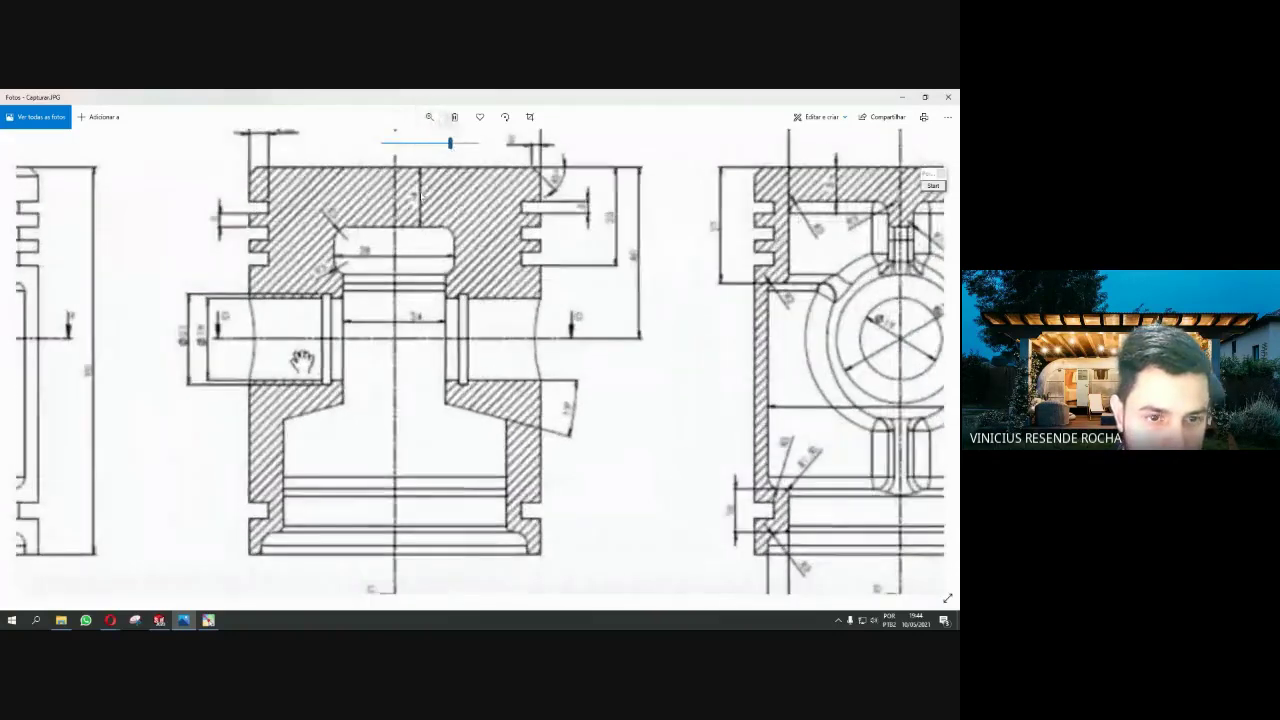
Pan across the circular section view and its labels, zoom out, and return to SOLIDWORKS
left_click_drag(595, 476, 627, 514)
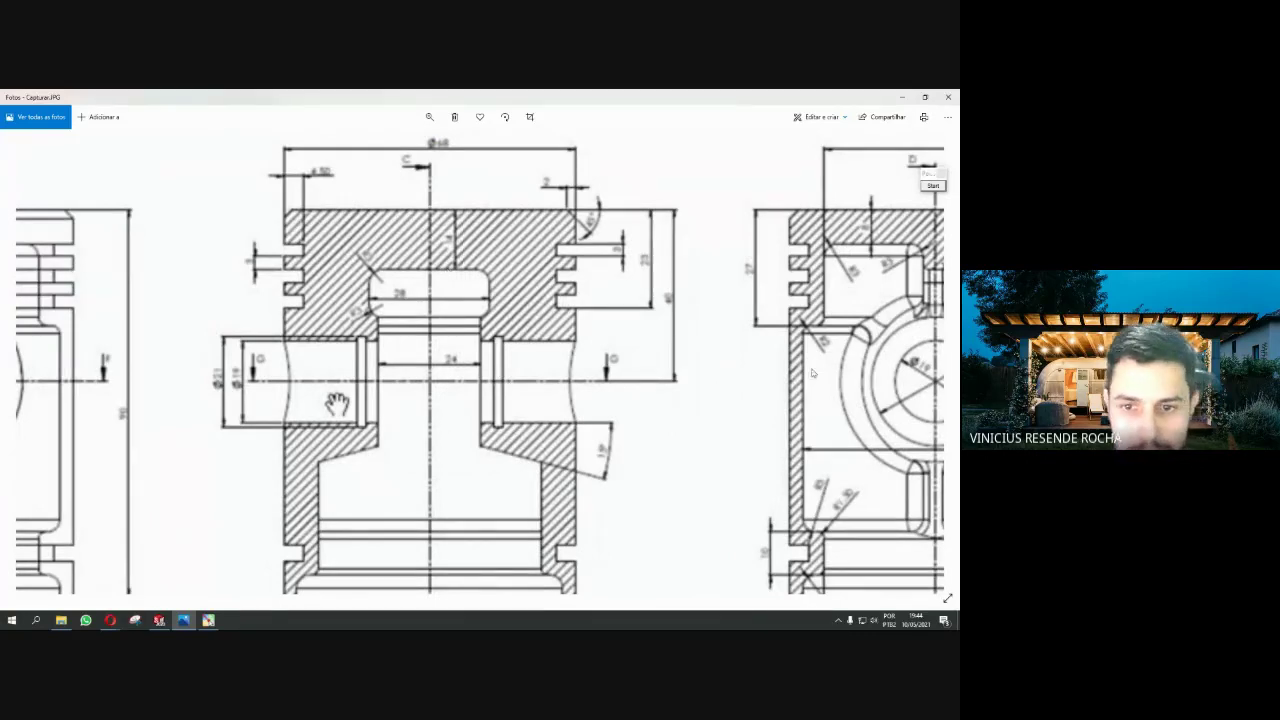
left_click_drag(337, 403, 26, 398)
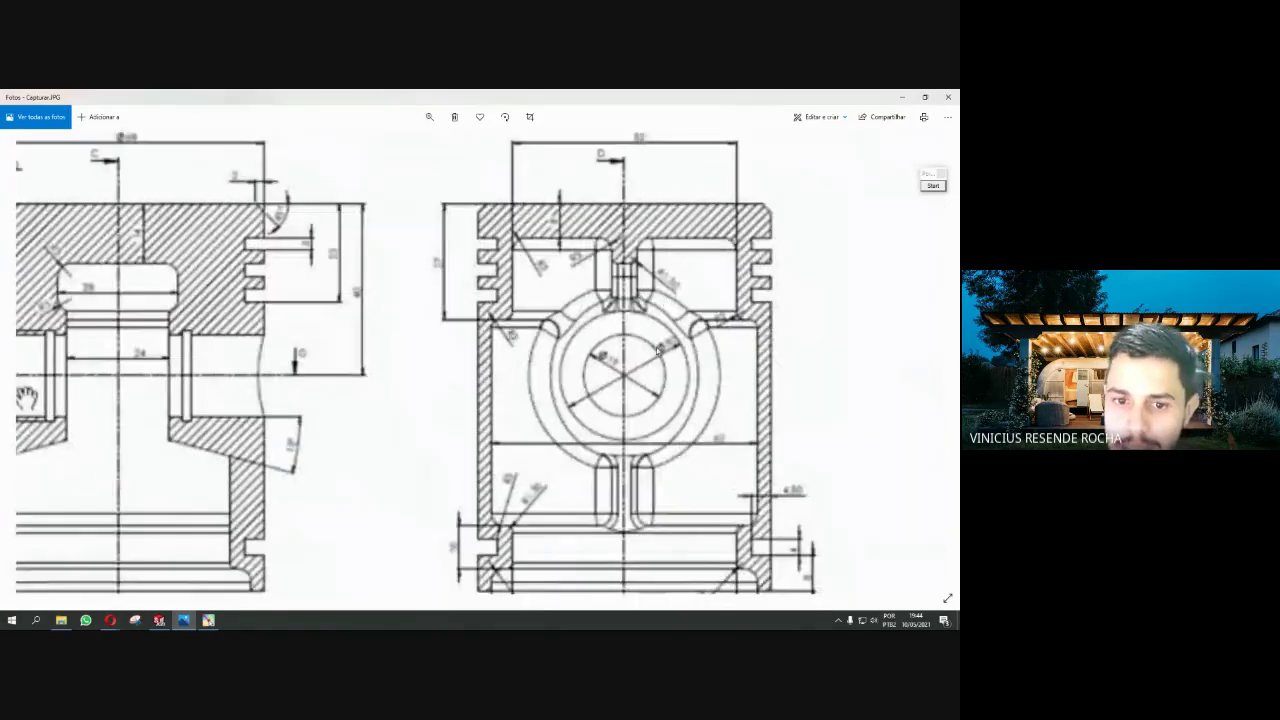
mouse_move(26, 397)
left_mouse_down()
mouse_move(22, 270)
mouse_move(254, 281)
mouse_move(280, 346)
mouse_move(316, 385)
left_mouse_up()
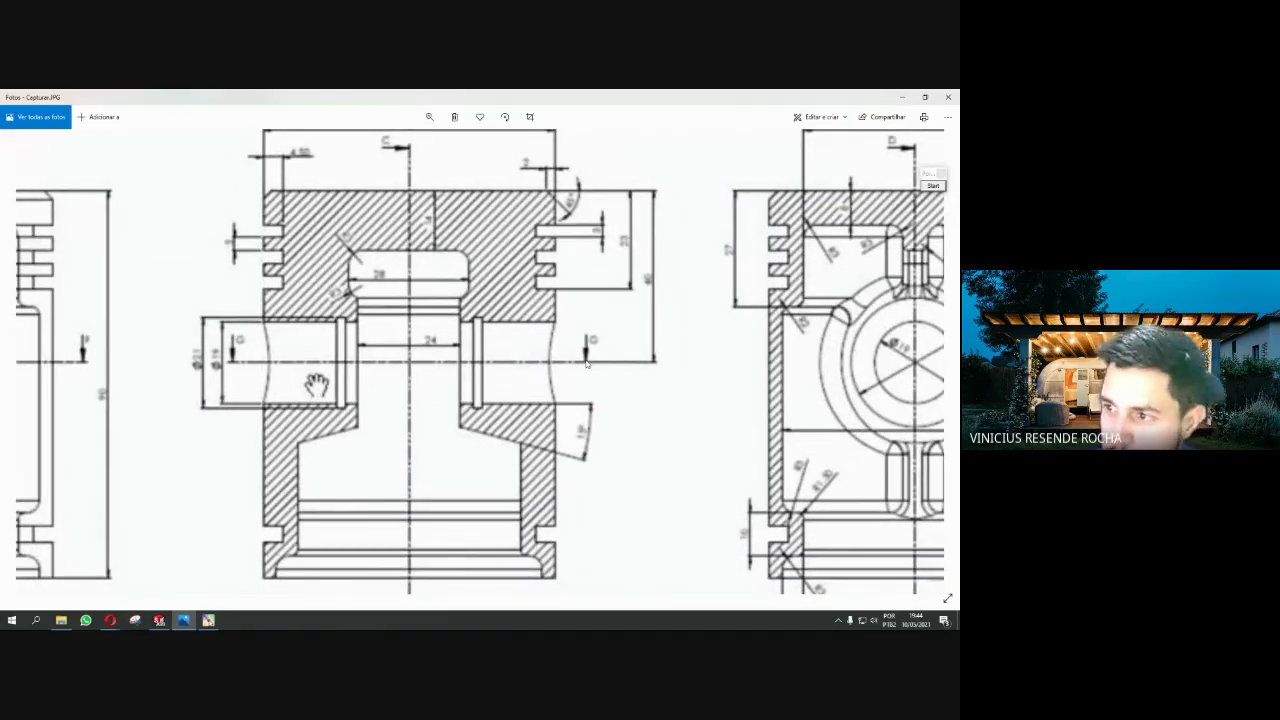
scroll(640, 371, "right", 5)
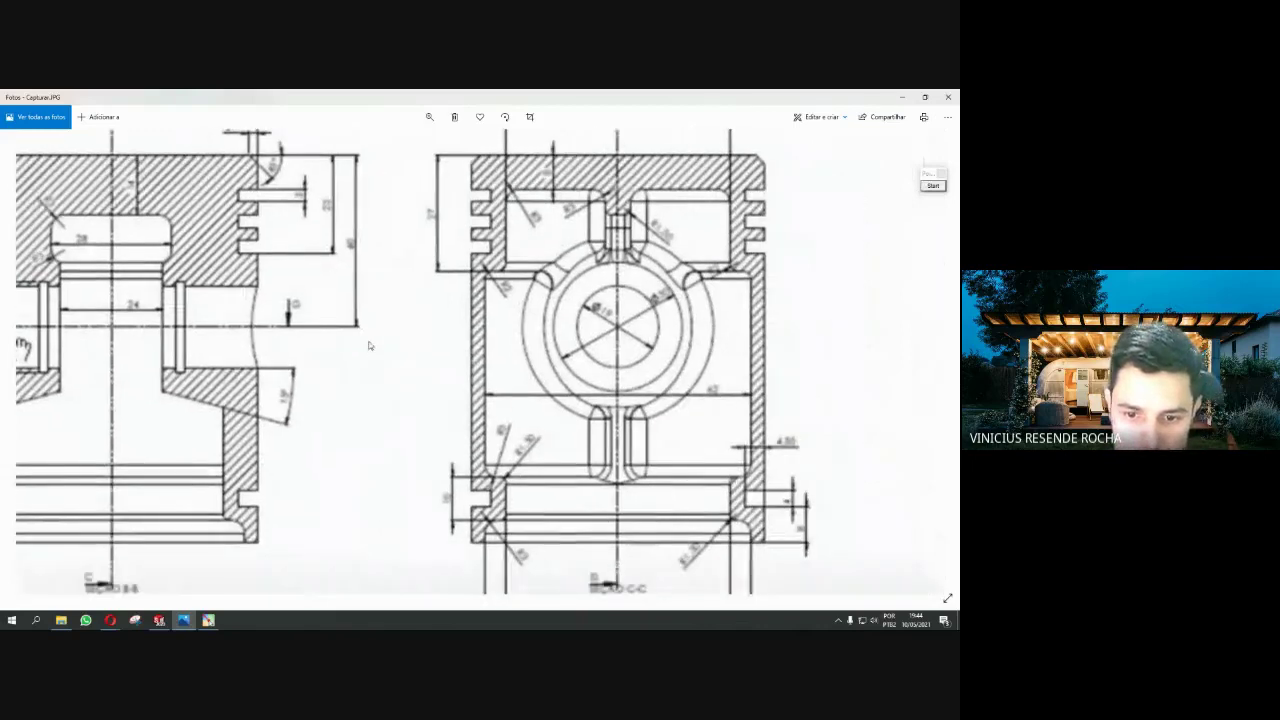
left_click_drag(380, 342, 401, 376)
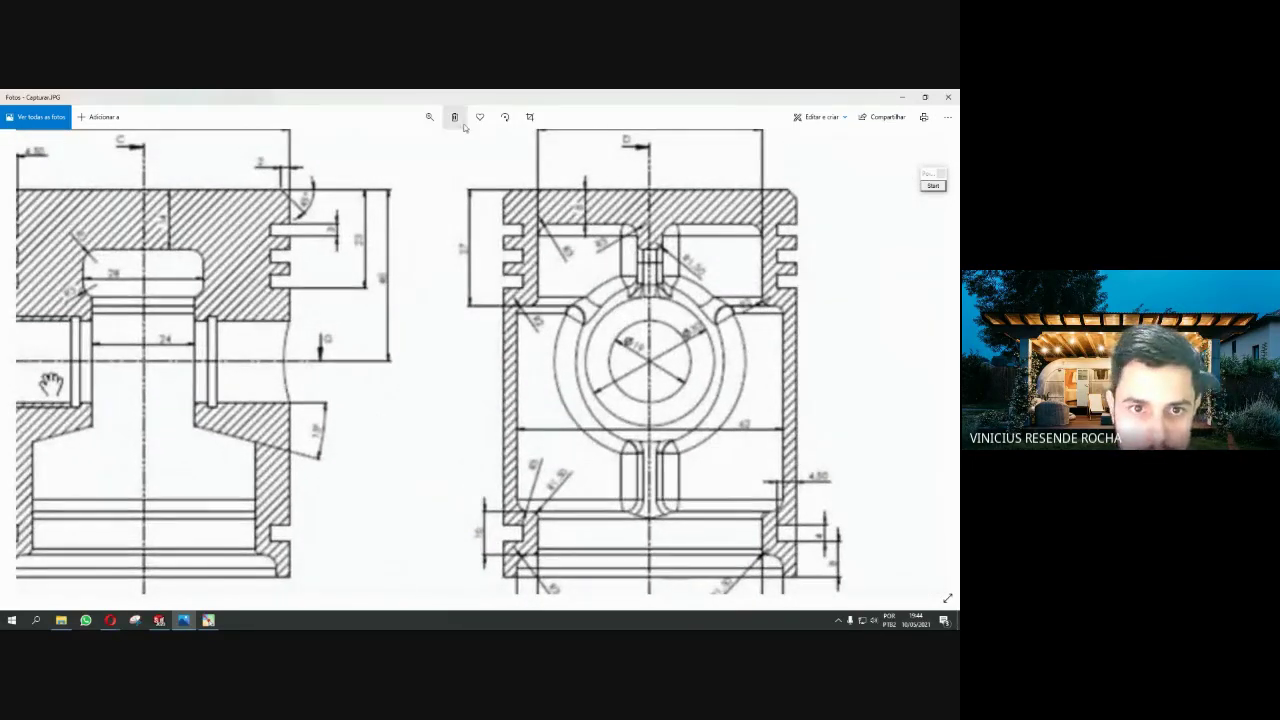
left_click_drag(449, 145, 388, 143)
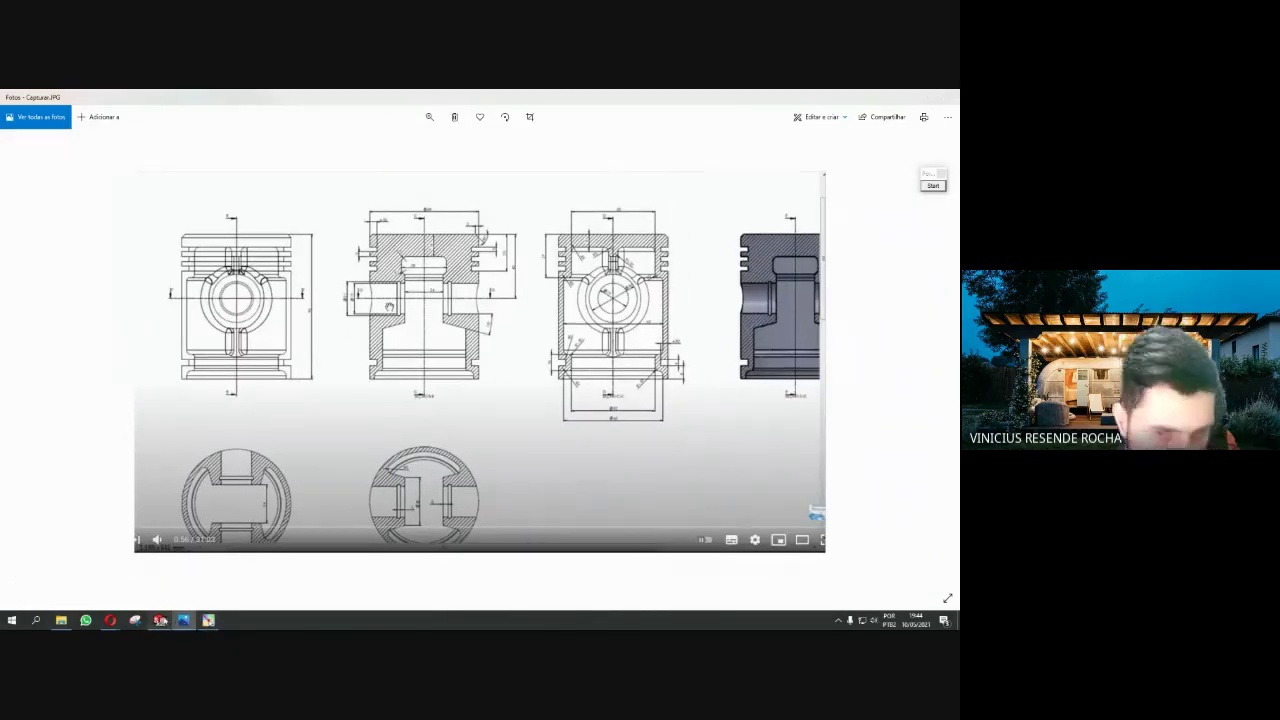
key("alt+Tab")
mouse_move(434, 397)
middle_mouse_down()
mouse_move(481, 410)
mouse_move(400, 449)
mouse_move(394, 477)
mouse_move(391, 426)
mouse_move(489, 420)
middle_mouse_up()
Edit Ressalto-extrusão2 and increase its mid-plane depth to 7.50 mm
scroll(509, 423, "down", 5)
scroll(627, 318, "down", 2)
mouse_move(627, 318)
middle_mouse_down()
mouse_move(624, 345)
mouse_move(671, 337)
mouse_move(638, 343)
middle_mouse_up()
left_click(48, 368)
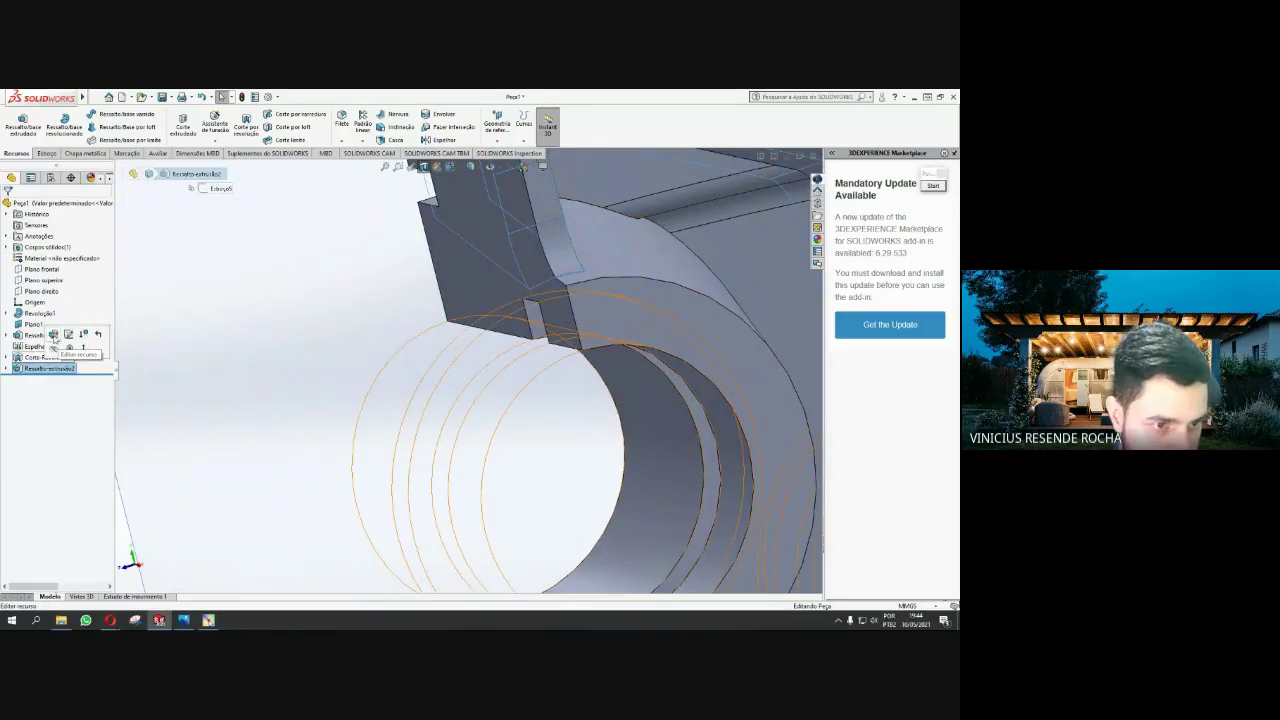
left_click(53, 335)
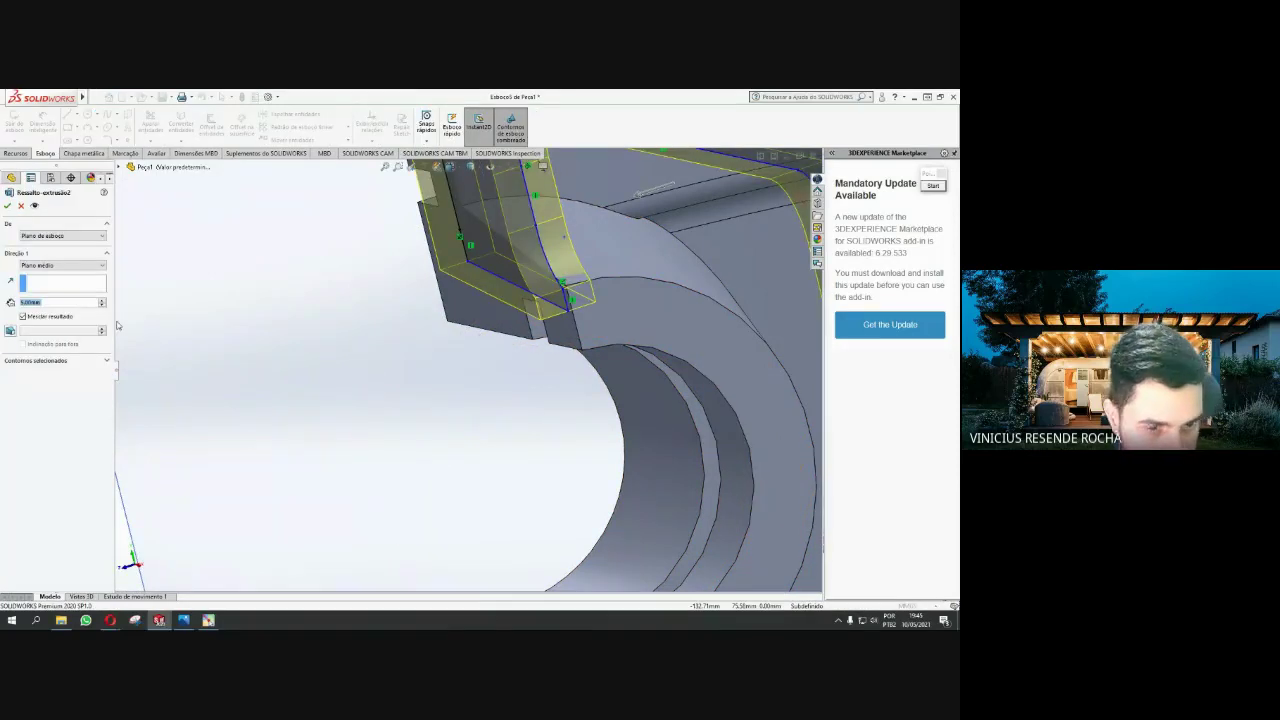
type("7")
key("Return")
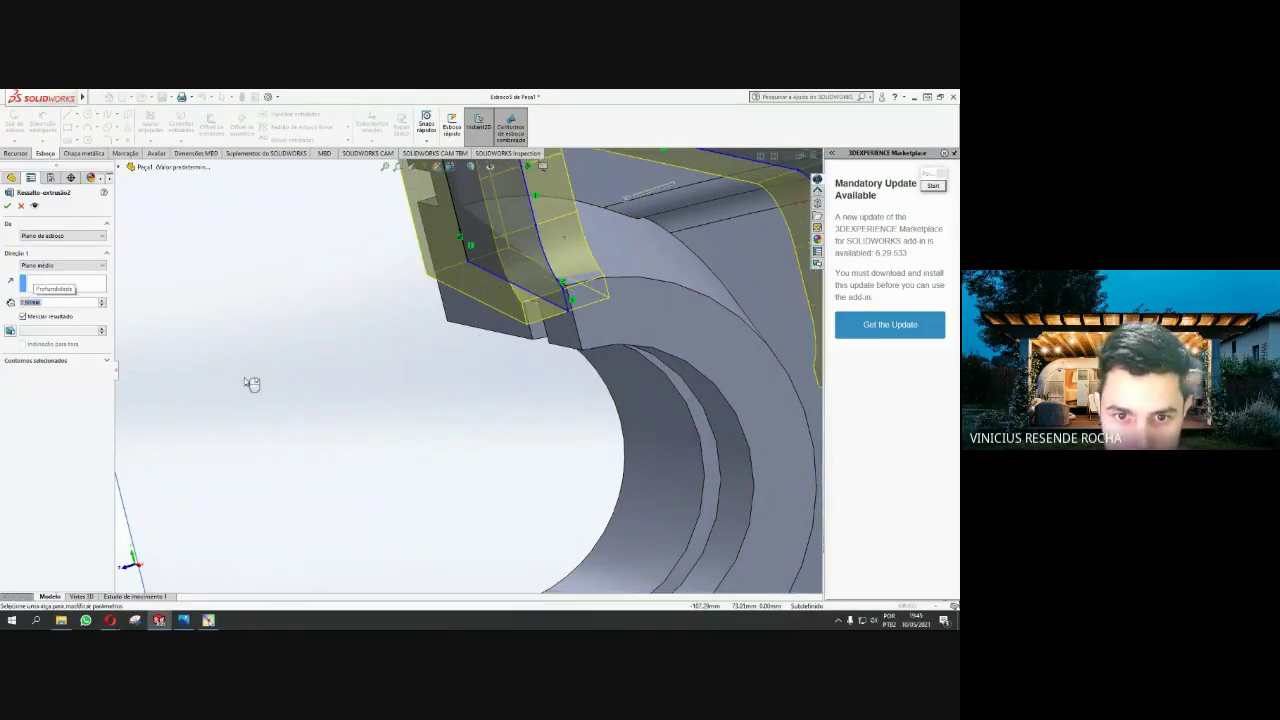
left_click(7, 205)
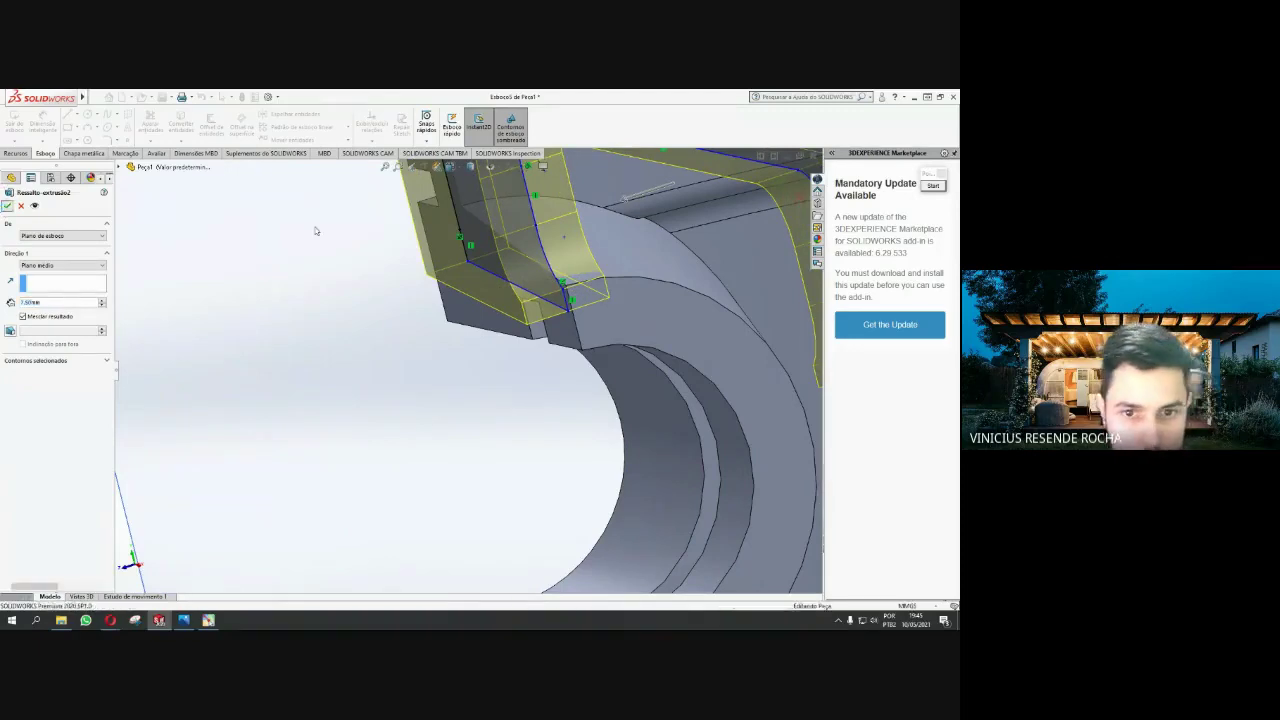
Turn off the section cut, orient the piston upright, and start a new front-plane section view
mouse_move(653, 287)
middle_mouse_down()
mouse_move(623, 252)
mouse_move(734, 269)
mouse_move(622, 288)
mouse_move(563, 322)
mouse_move(463, 323)
mouse_move(349, 286)
mouse_move(258, 384)
mouse_move(352, 372)
mouse_move(457, 443)
middle_mouse_up()
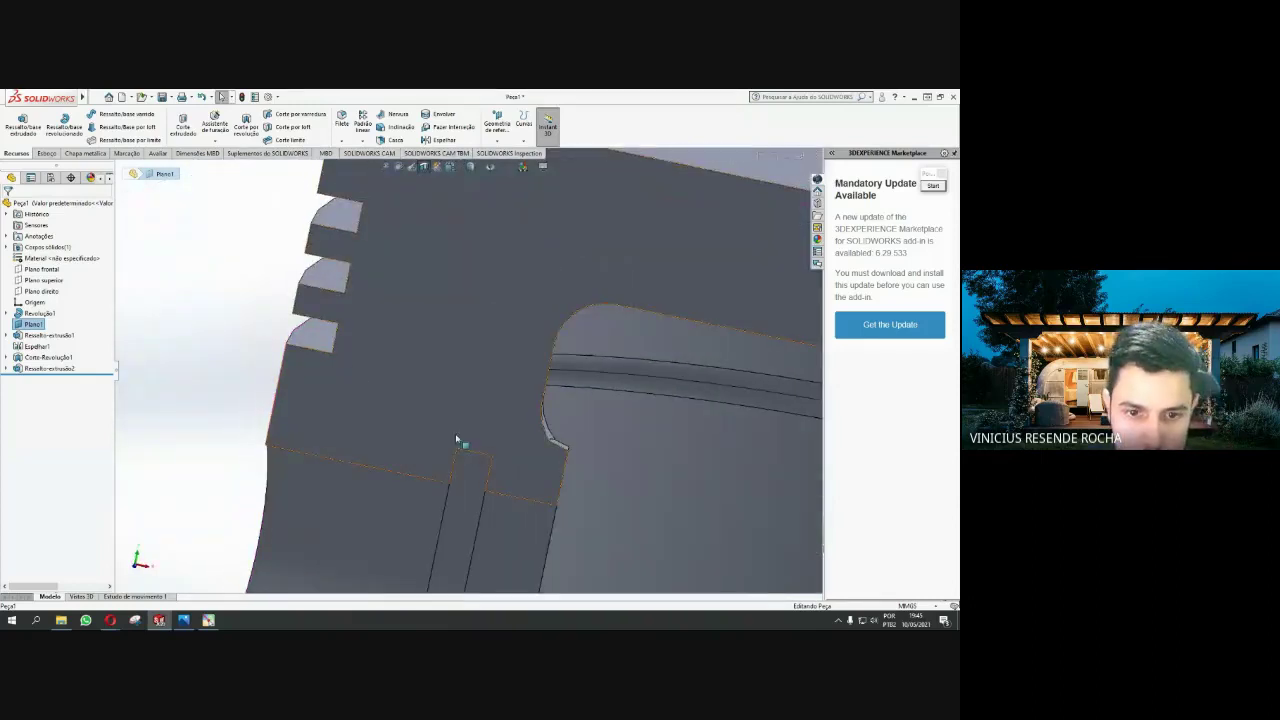
scroll(457, 443, "up", 3)
scroll(457, 443, "up", 3)
scroll(457, 443, "up", 2)
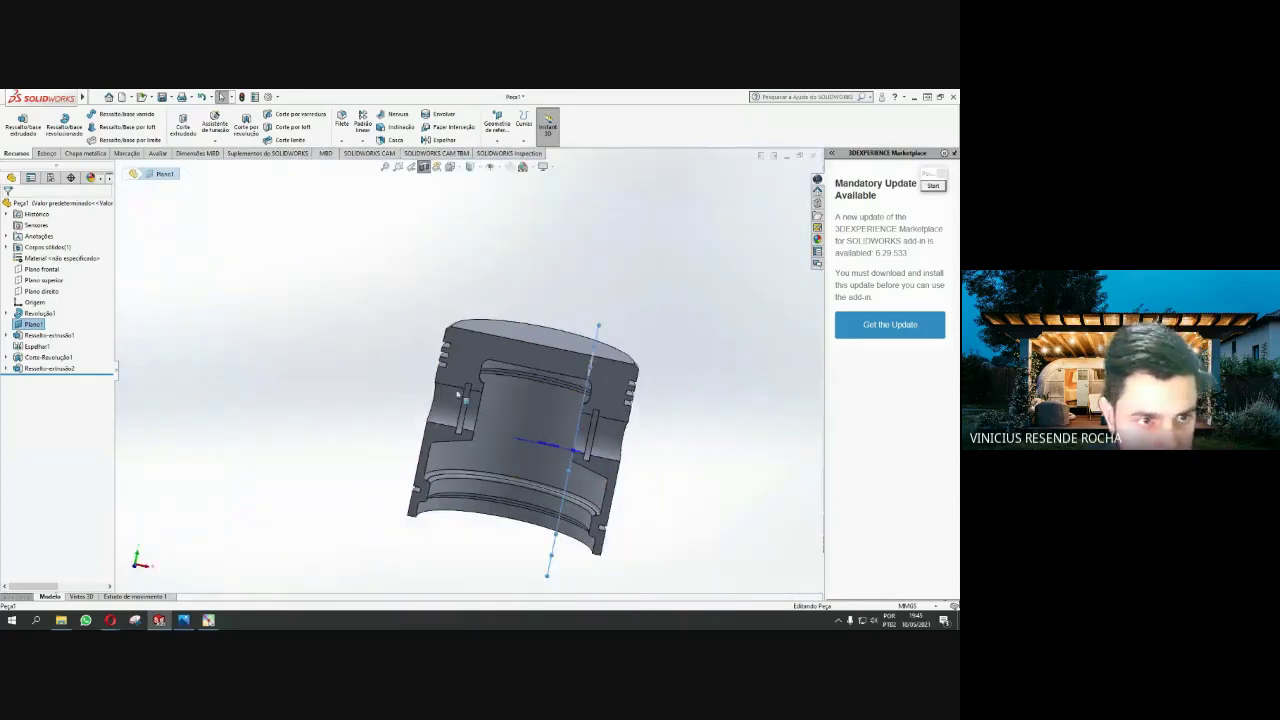
left_click(423, 167)
mouse_move(465, 331)
middle_mouse_down()
mouse_move(383, 297)
mouse_move(326, 323)
mouse_move(380, 306)
mouse_move(417, 188)
middle_mouse_up()
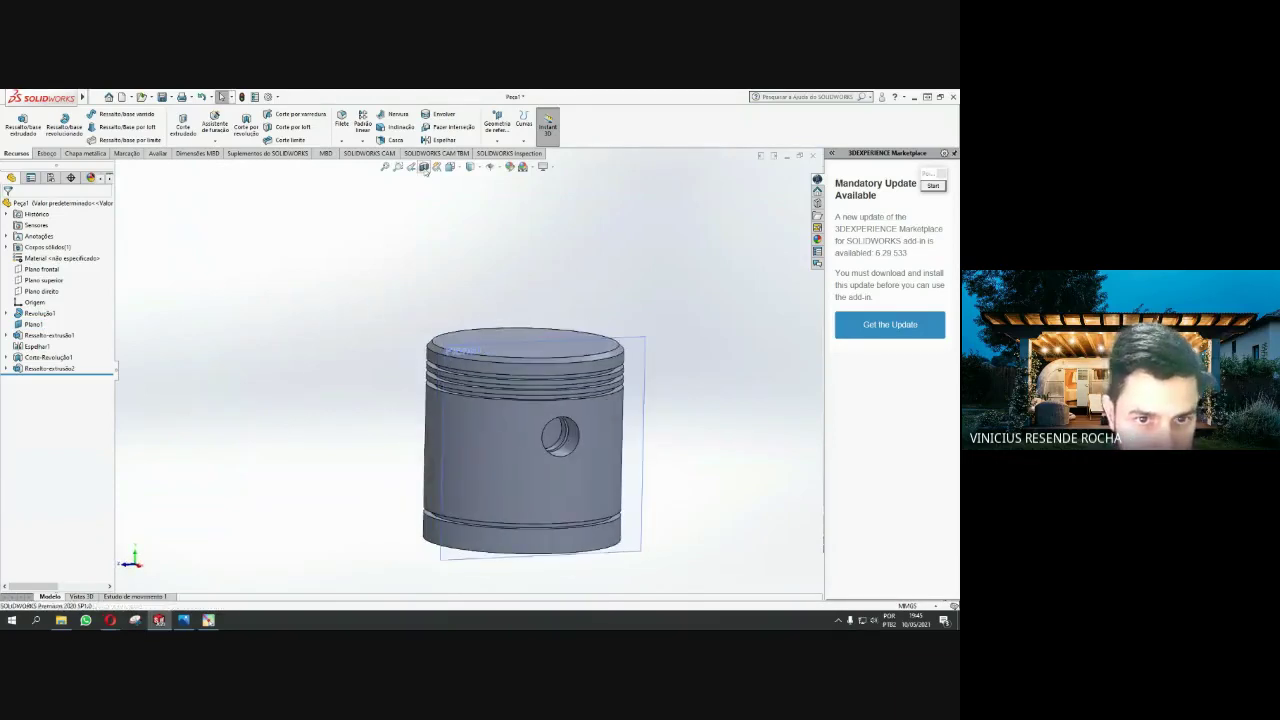
left_click(424, 167)
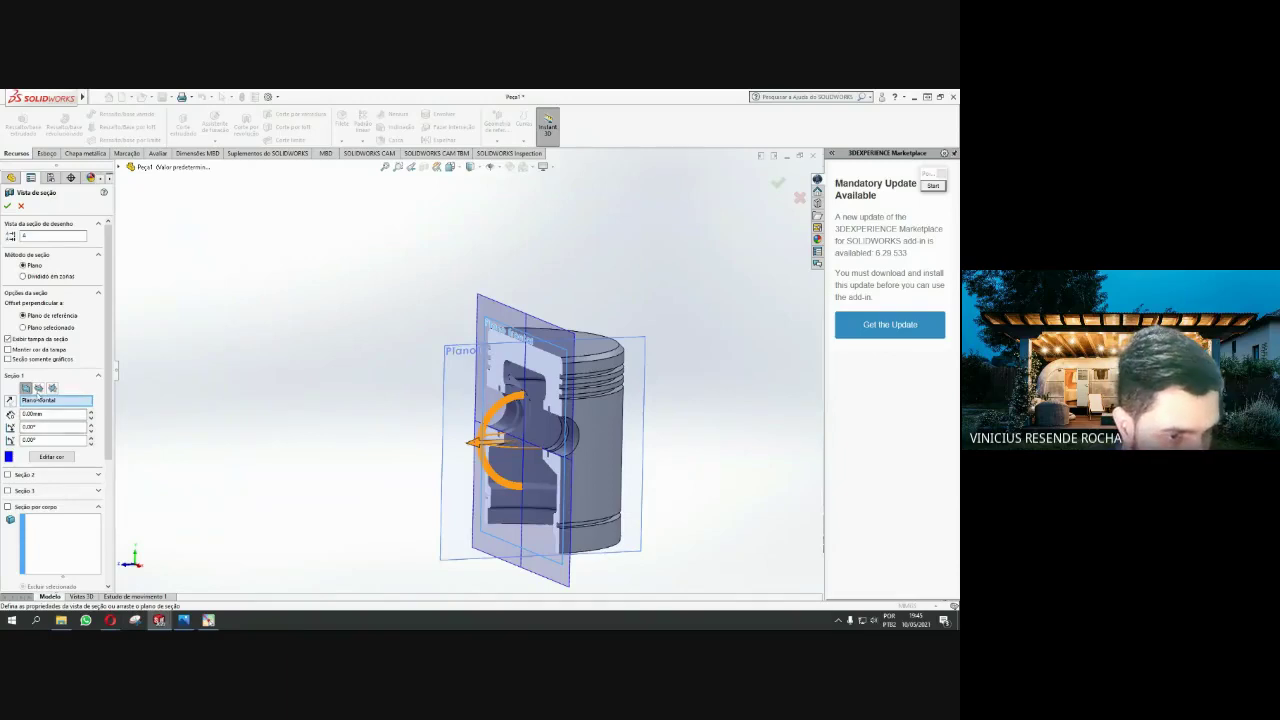
Slice the piston through Plano direito instead and accept the section view
left_click(52, 388)
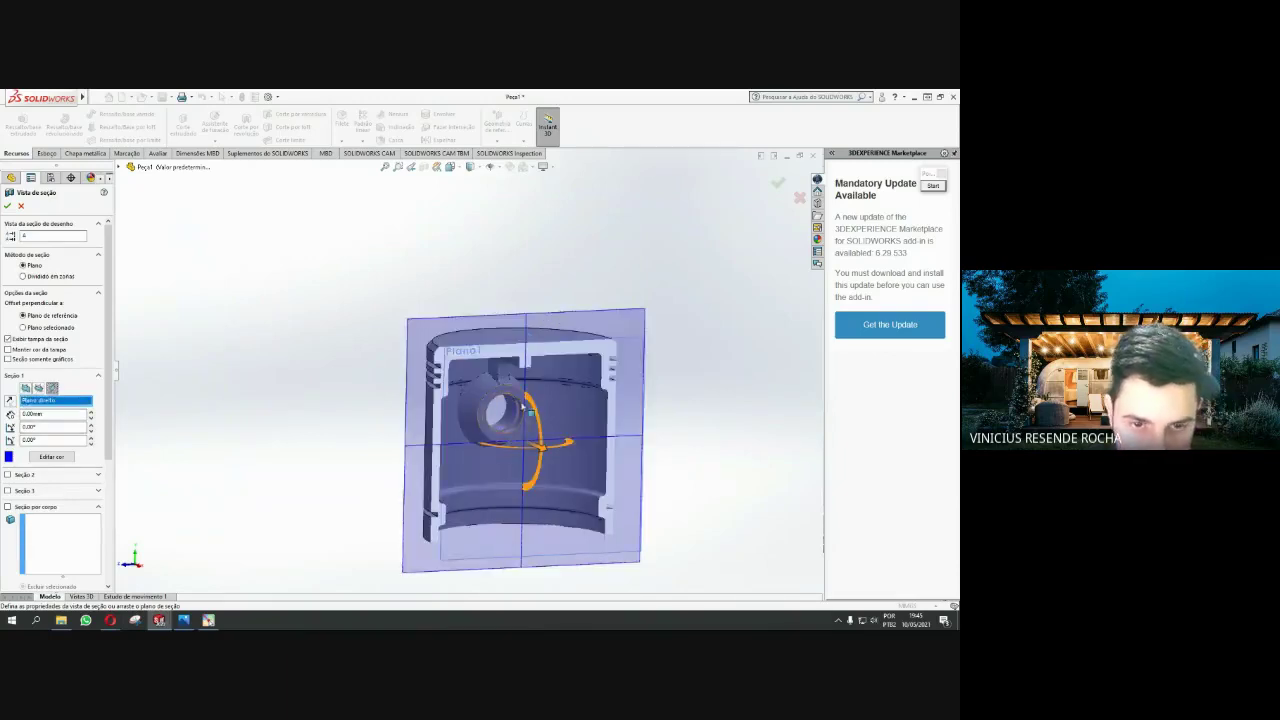
middle_click_drag(522, 405, 520, 430)
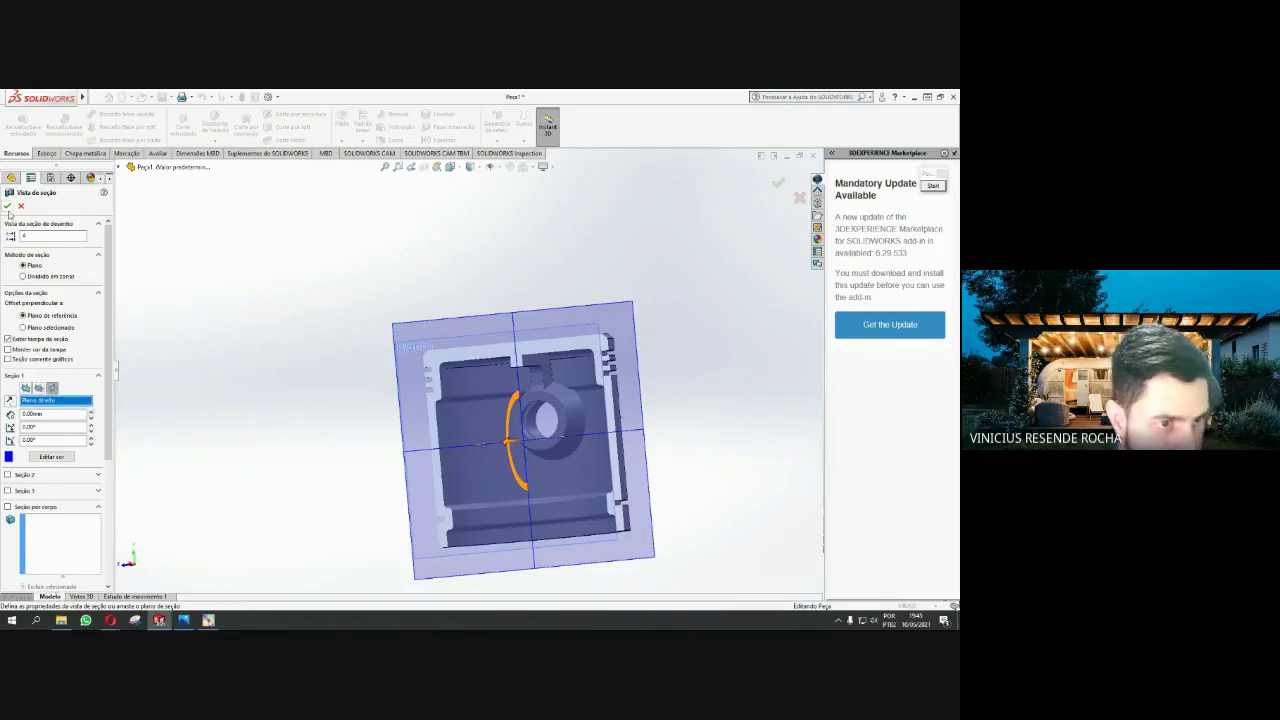
left_click(8, 206)
Try a 5 mm fillet on the edge where the inner rib meets the pin boss
scroll(498, 297, "up", 3)
scroll(500, 395, "down", 4)
scroll(496, 403, "down", 3)
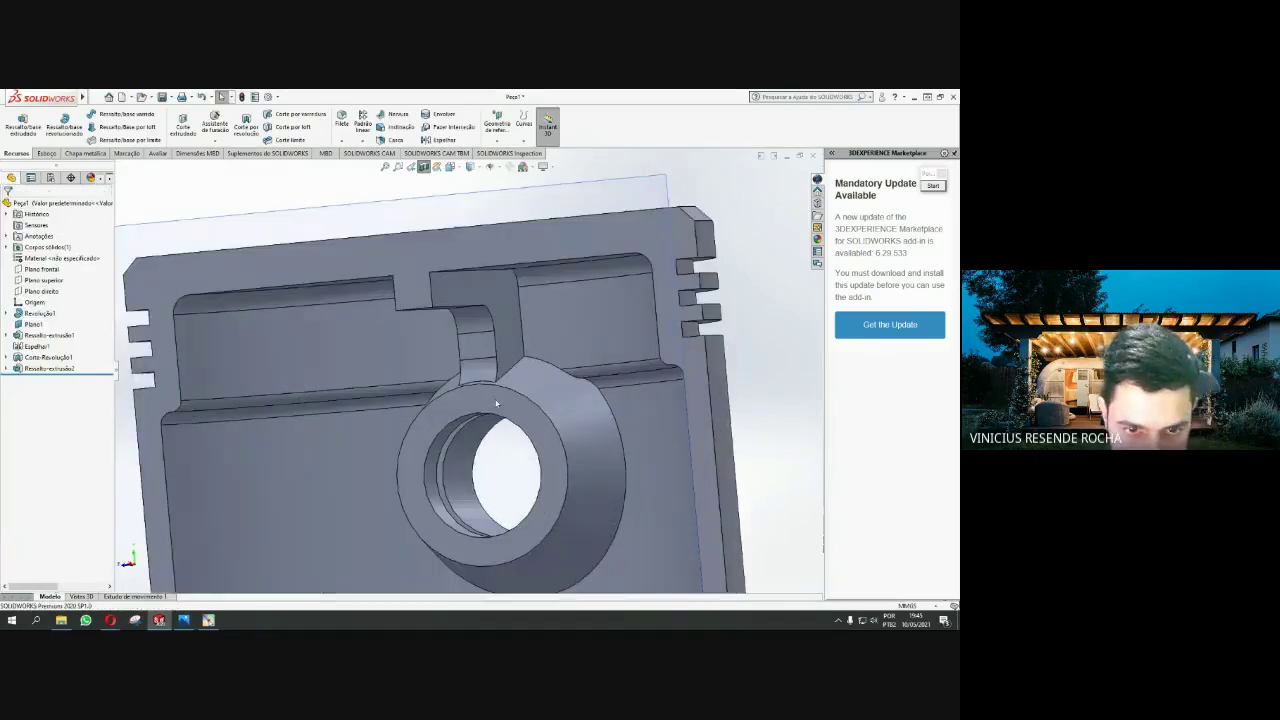
middle_click_drag(463, 376, 506, 376)
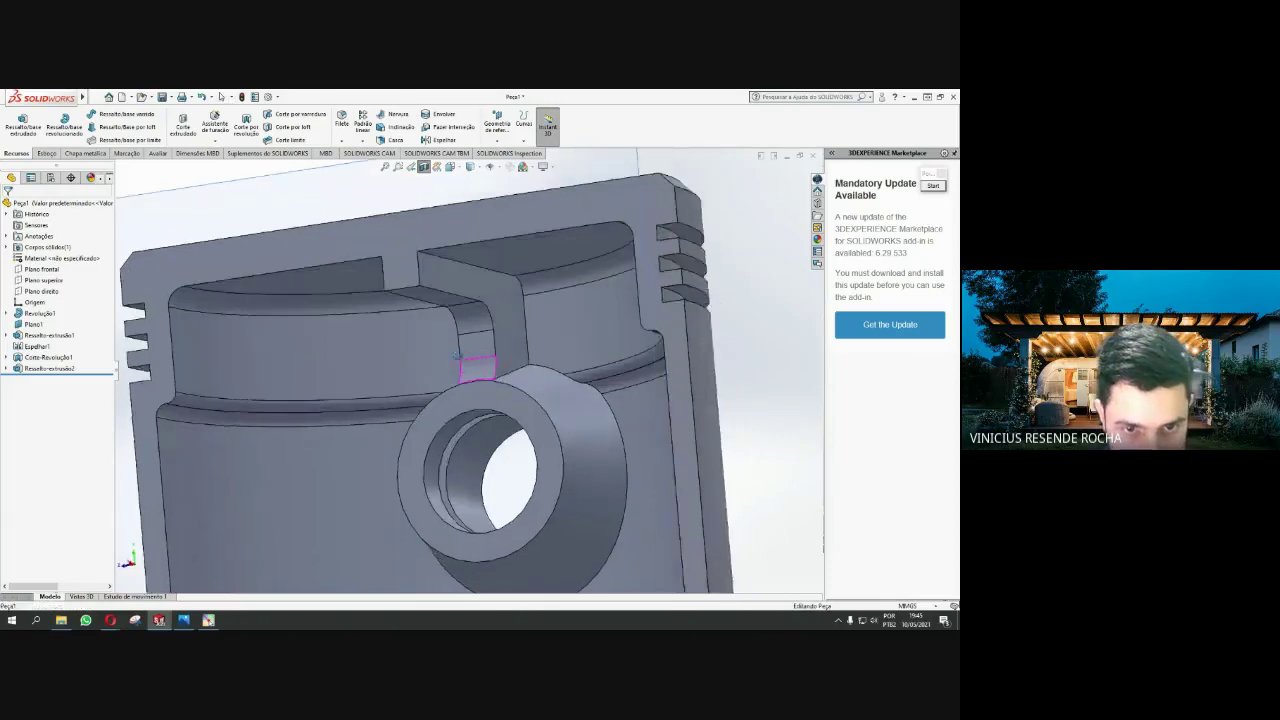
scroll(506, 376, "down", 3)
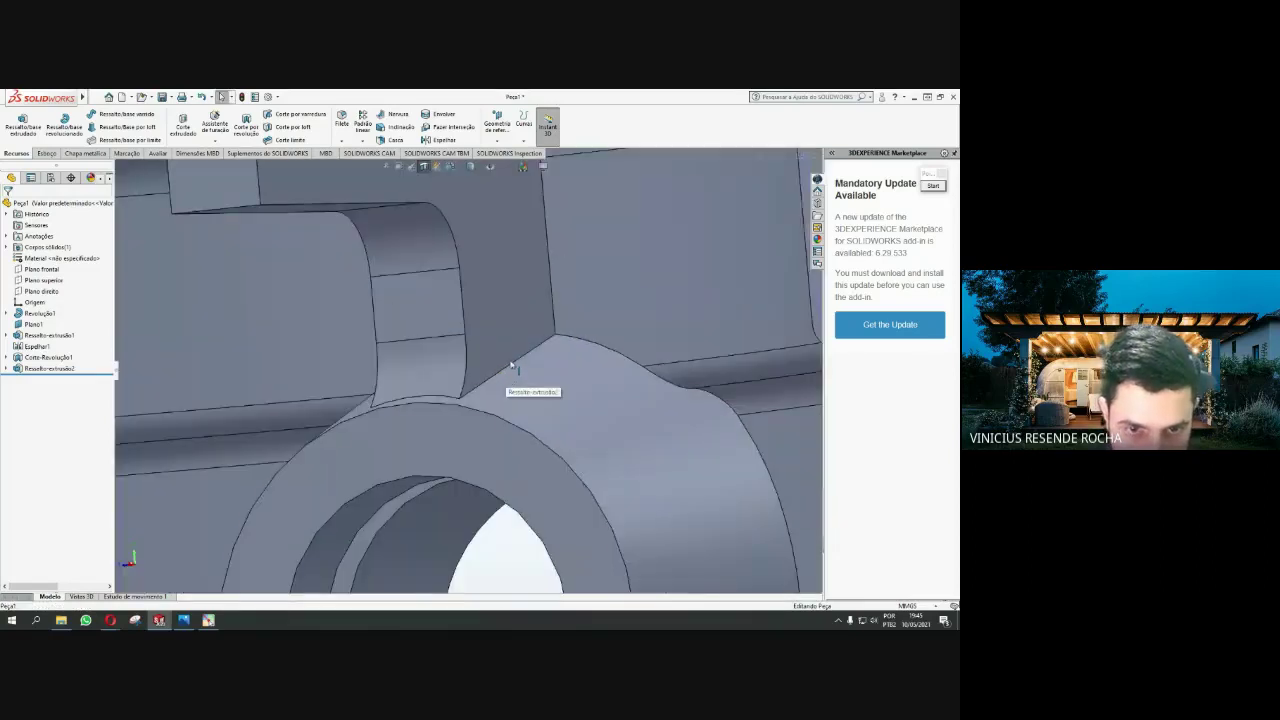
left_click(512, 367)
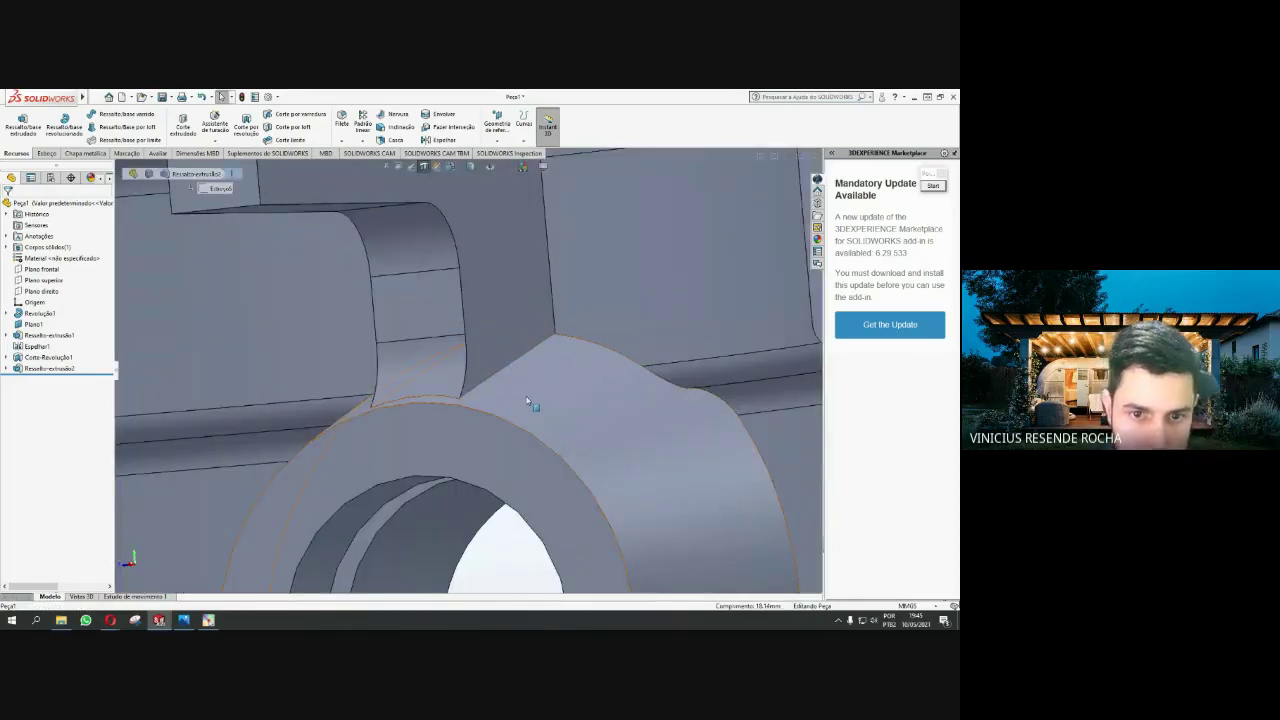
left_click(344, 119)
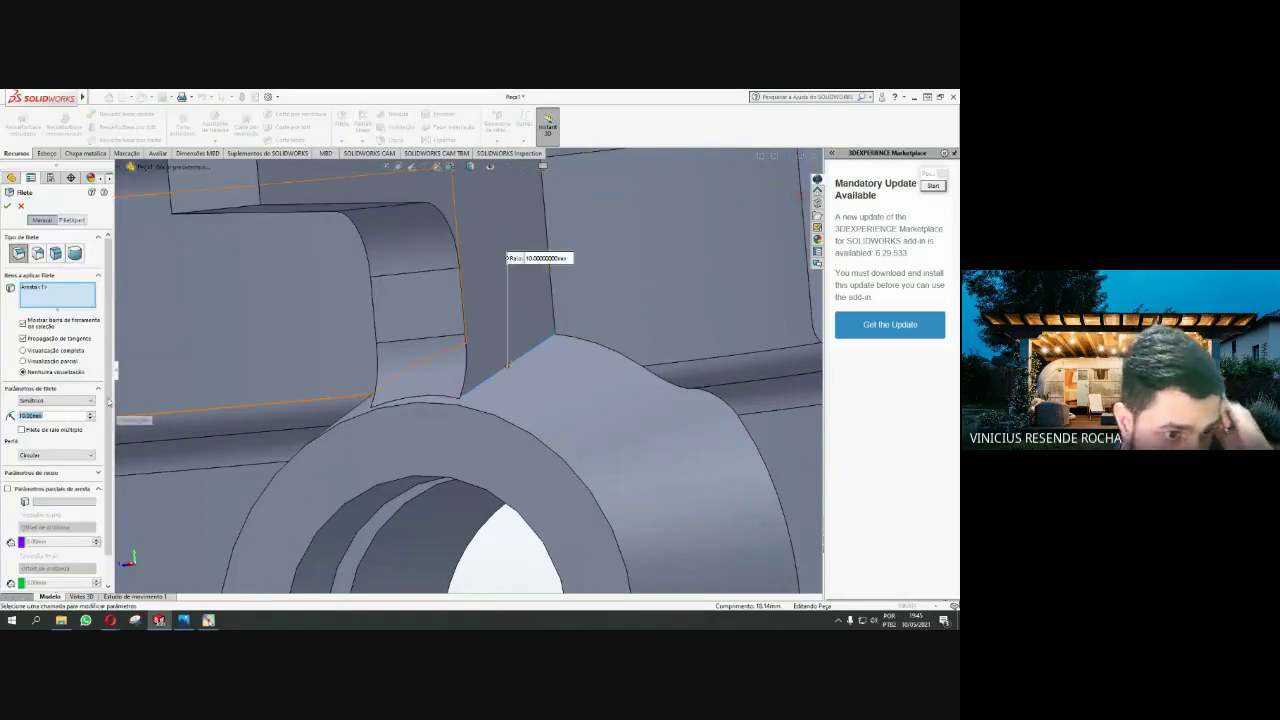
type("5")
key("Return")
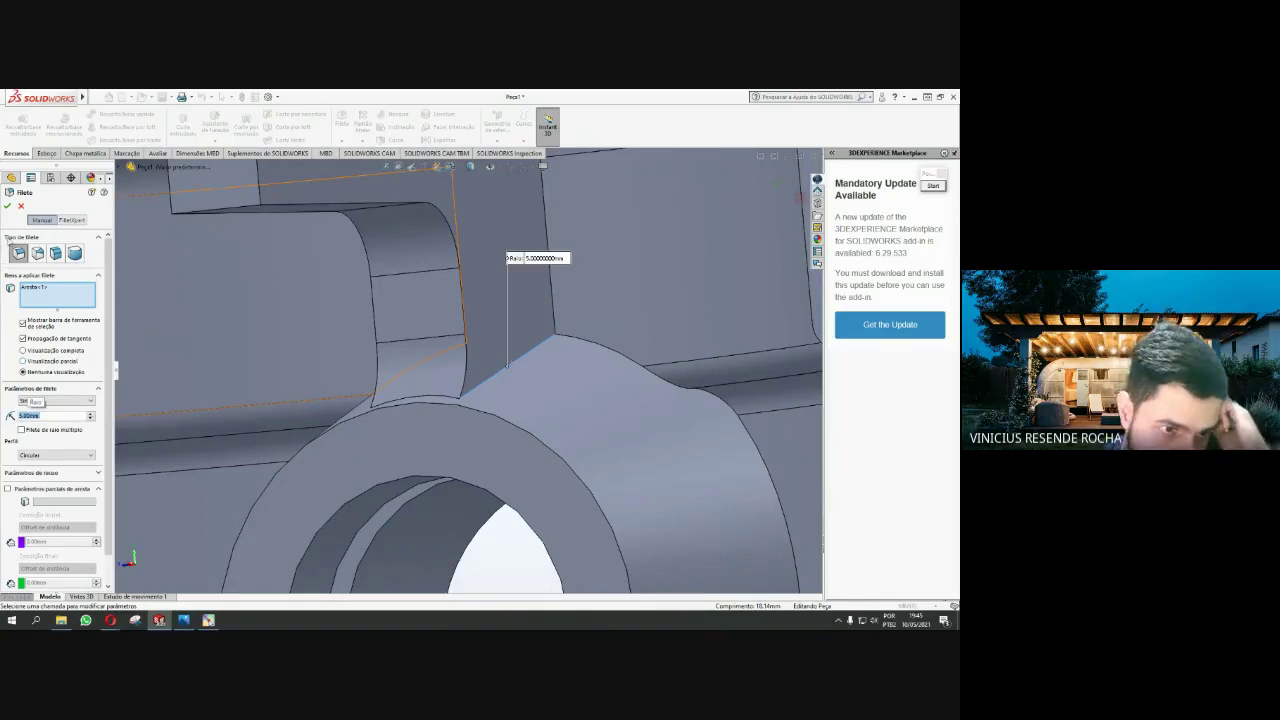
left_click(8, 206)
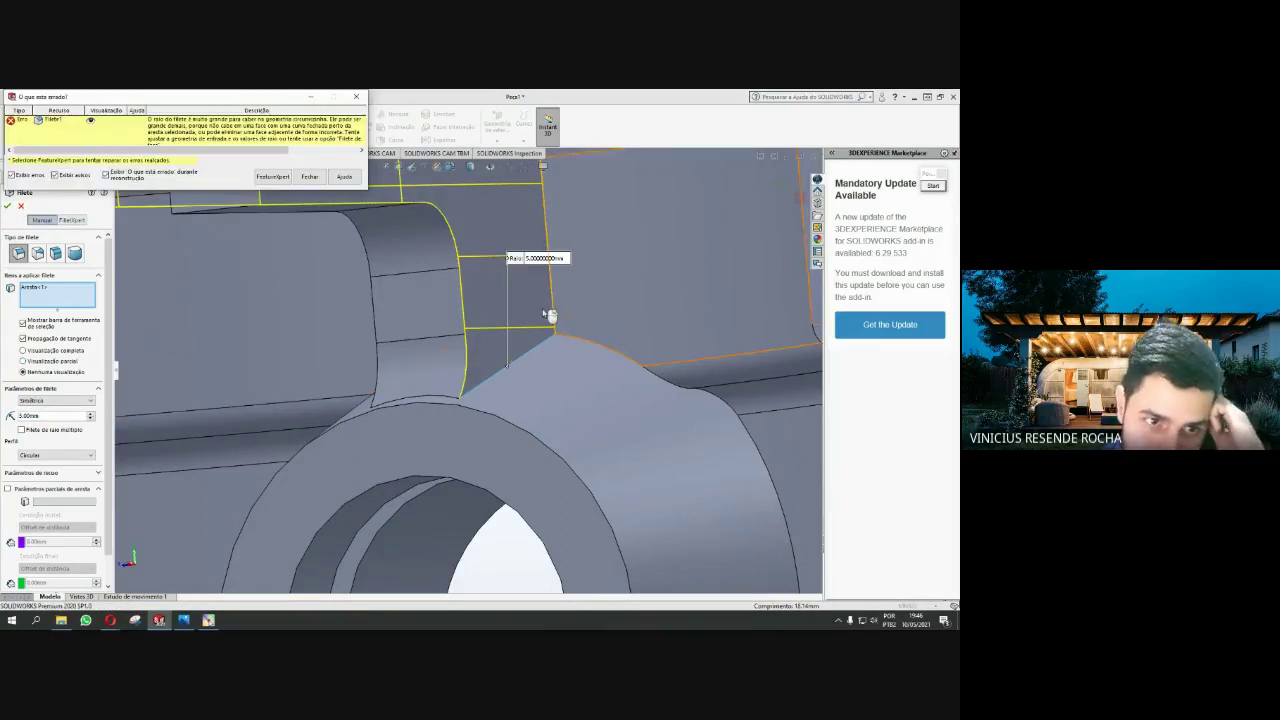
After the error, reduce the fillet radius to 2 mm and apply it
left_click(310, 176)
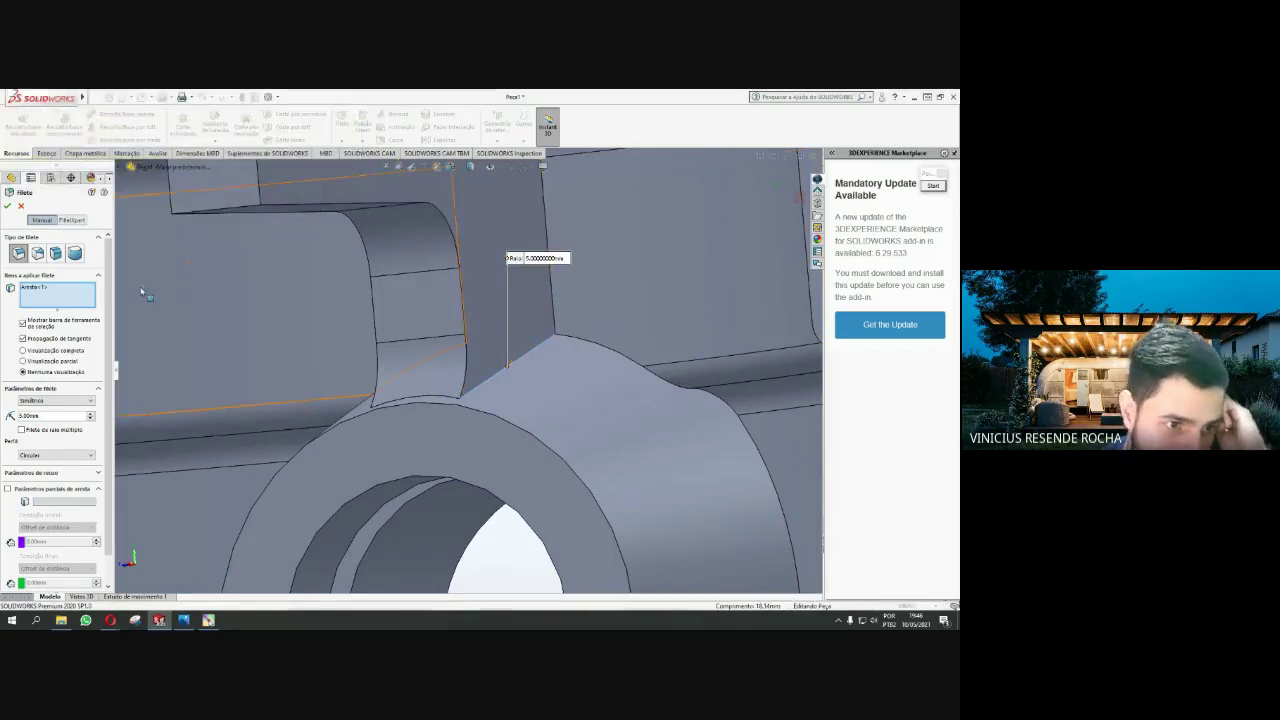
double_click(57, 415)
type("2")
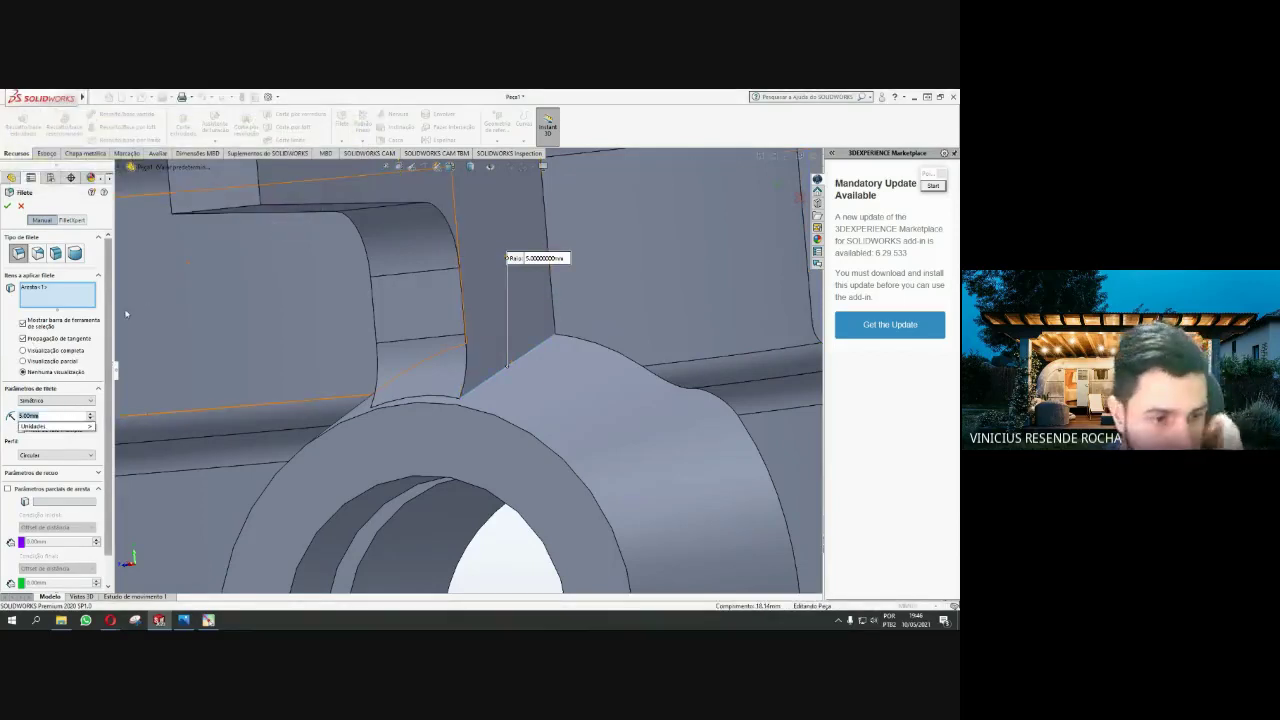
left_click(9, 207)
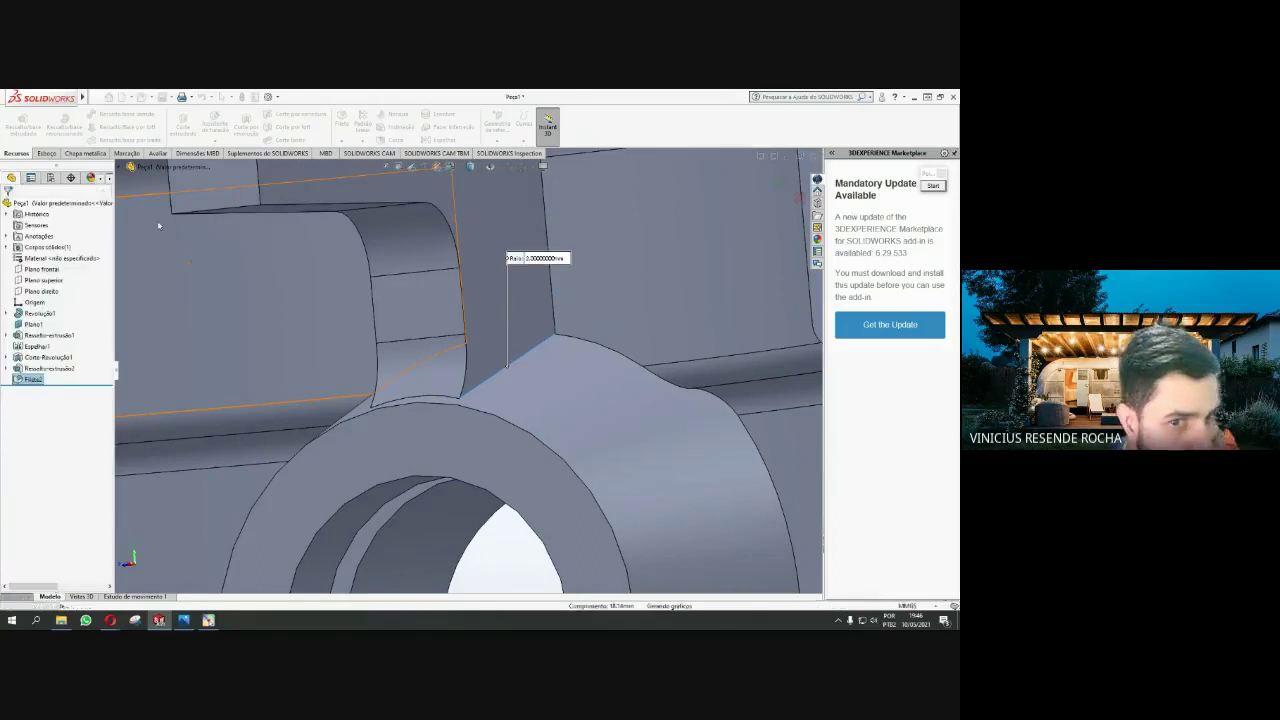
scroll(398, 375, "up", 3)
middle_click_drag(398, 375, 484, 368)
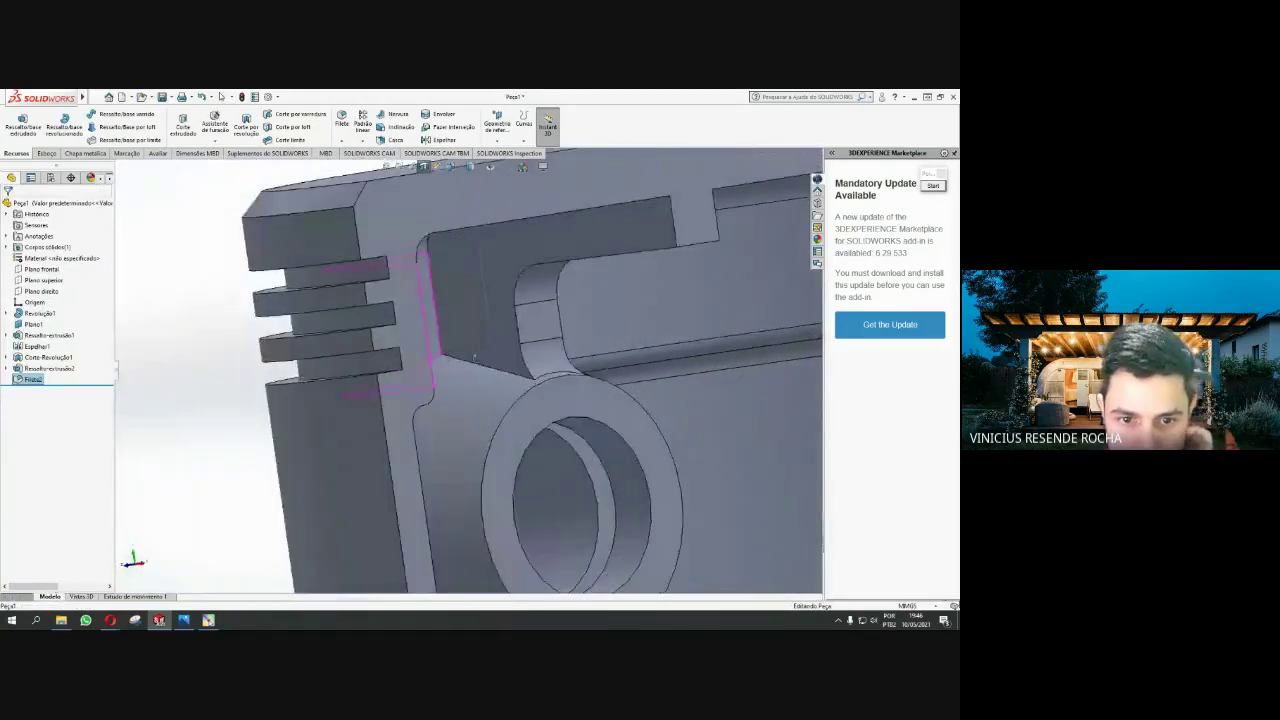
Fillet the opposite rib-to-boss edge at 2 mm, creating Filete2
left_click(476, 363)
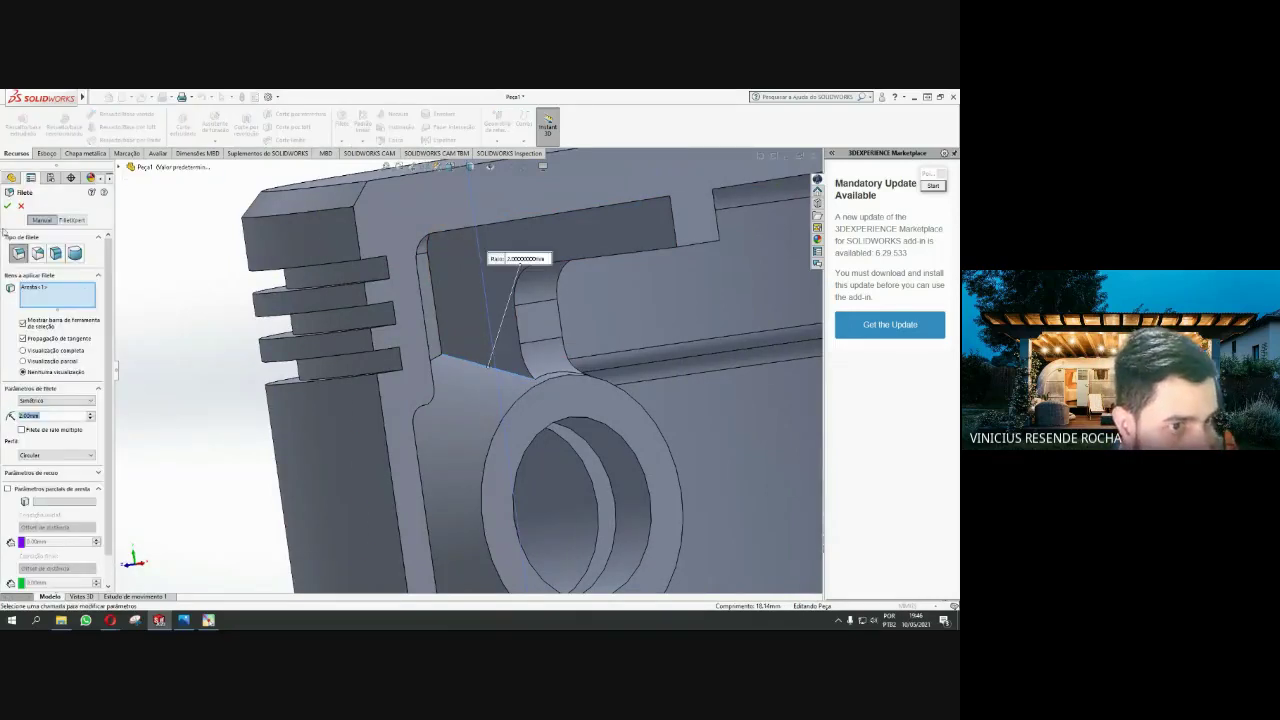
key("Return")
mouse_move(574, 382)
middle_mouse_down()
mouse_move(486, 370)
mouse_move(550, 384)
mouse_move(535, 347)
middle_mouse_up()
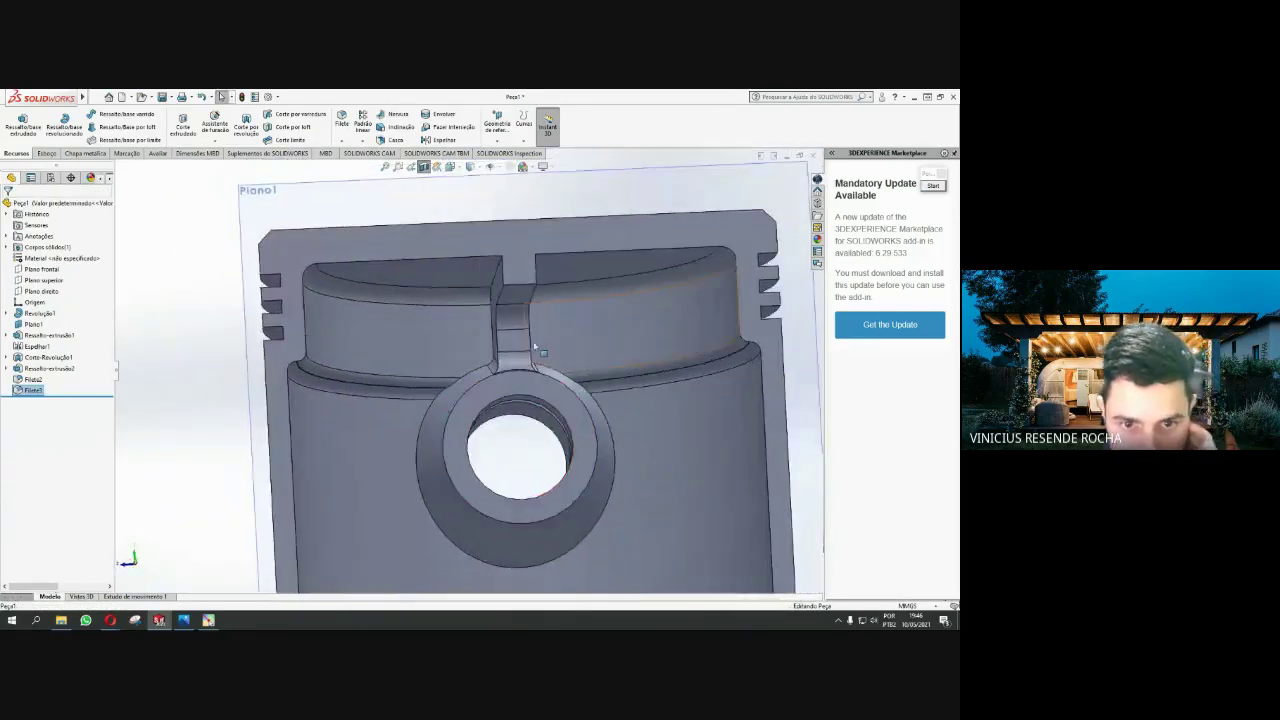
Select the remaining rib side and top edges and fillet them at 2 mm
scroll(525, 348, "down", 5)
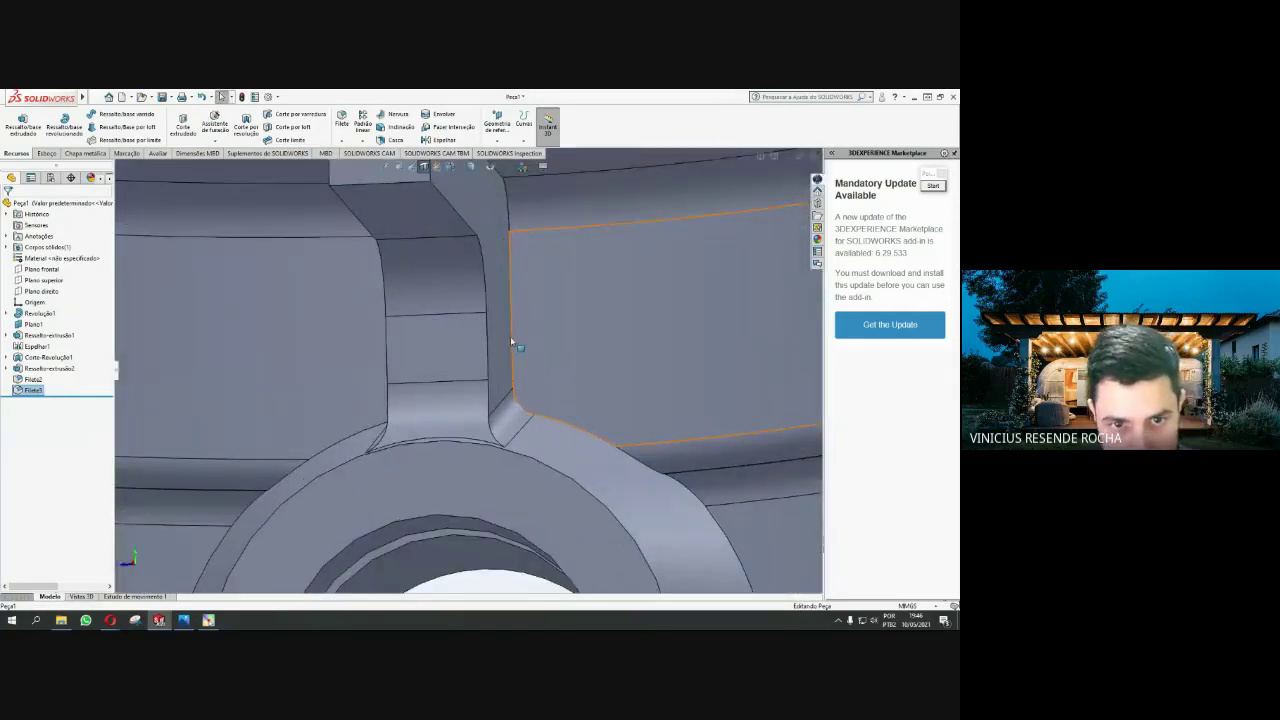
scroll(511, 308, "up", 3)
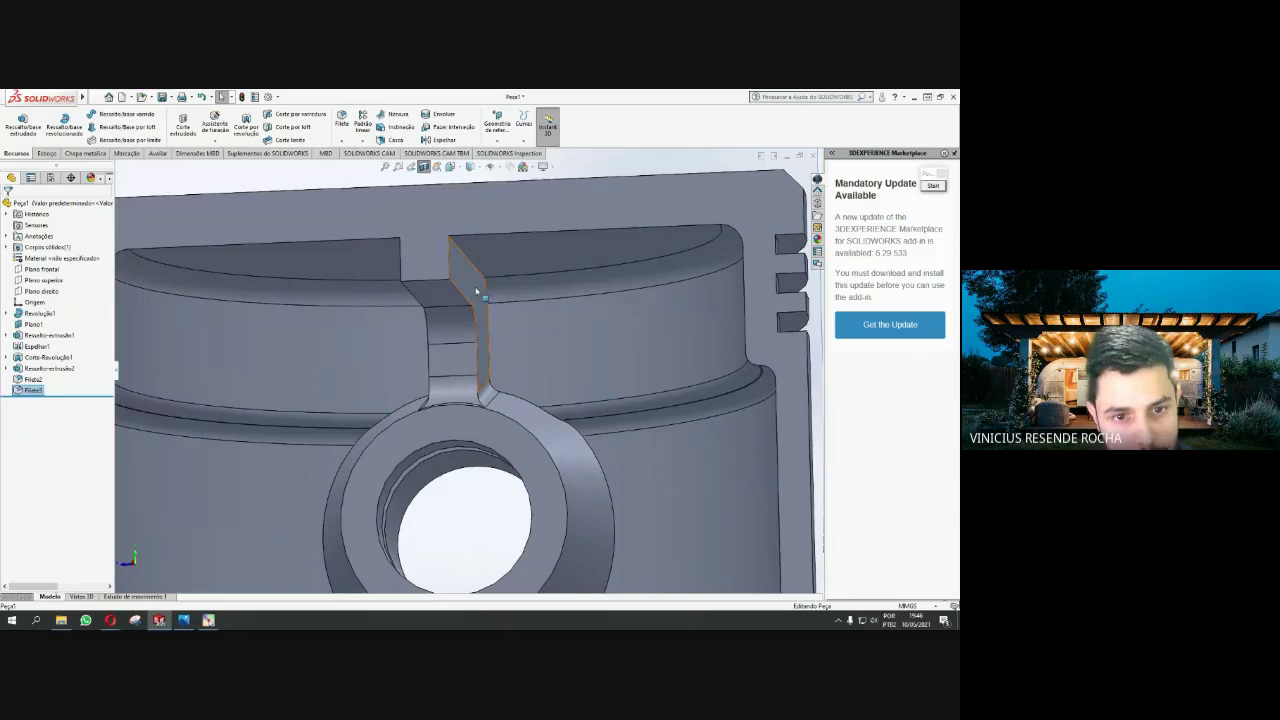
left_click(487, 330)
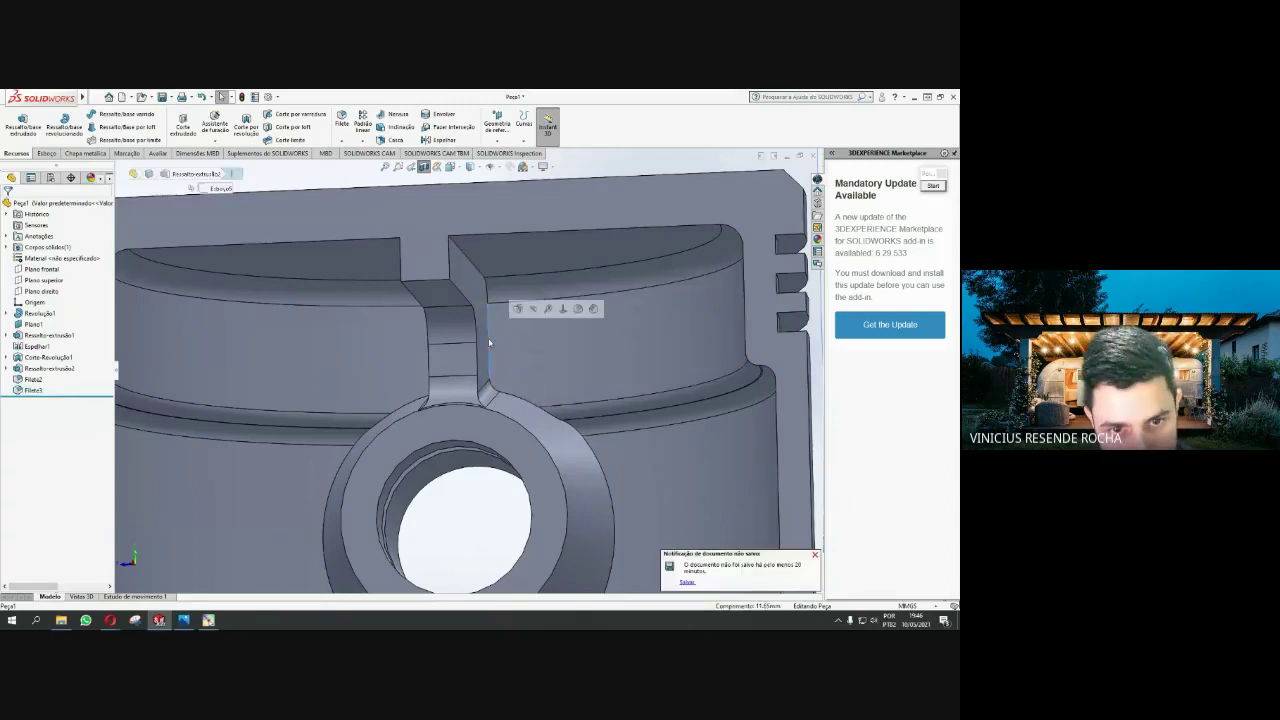
middle_click_drag(443, 355, 445, 322)
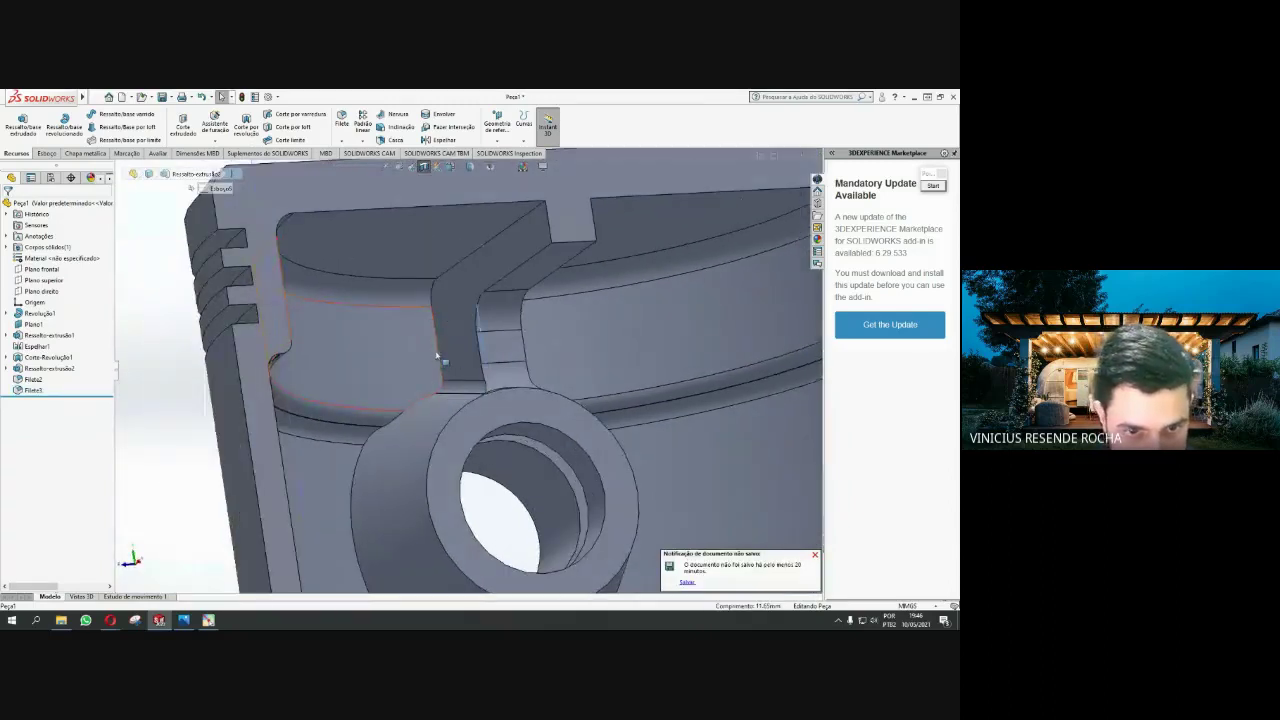
left_click(436, 355, "ctrl")
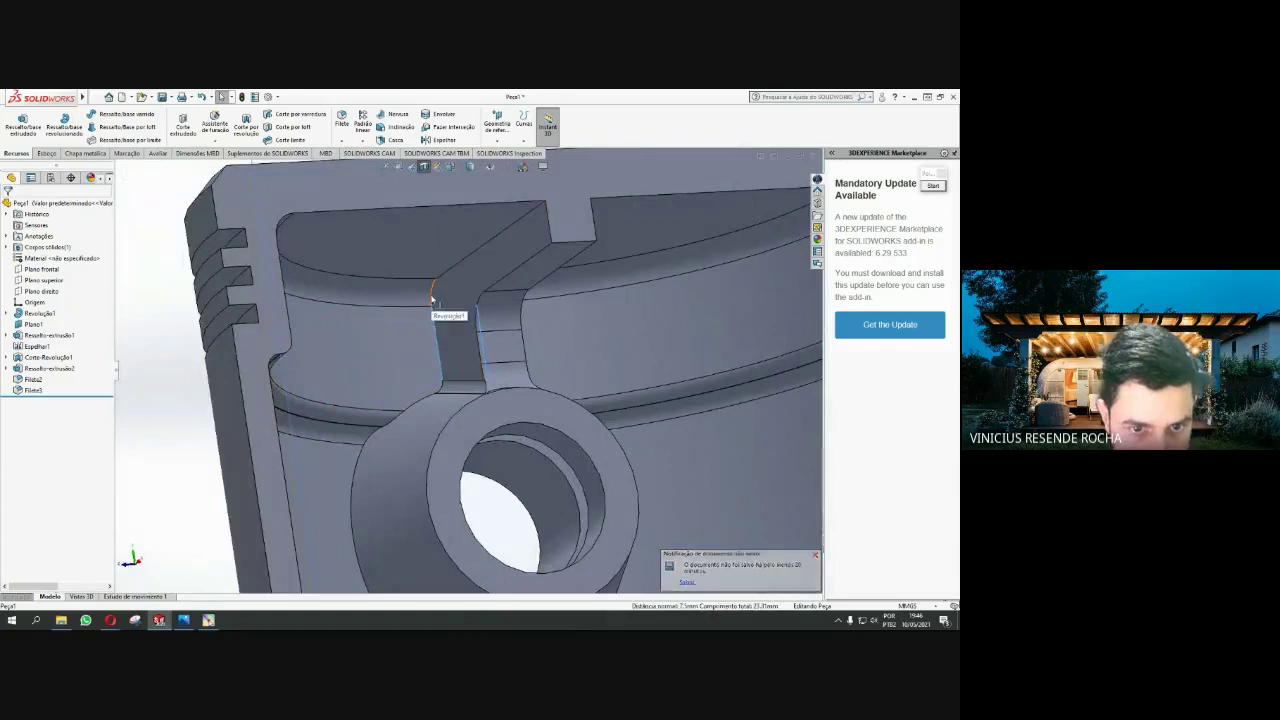
left_click(457, 266, "ctrl")
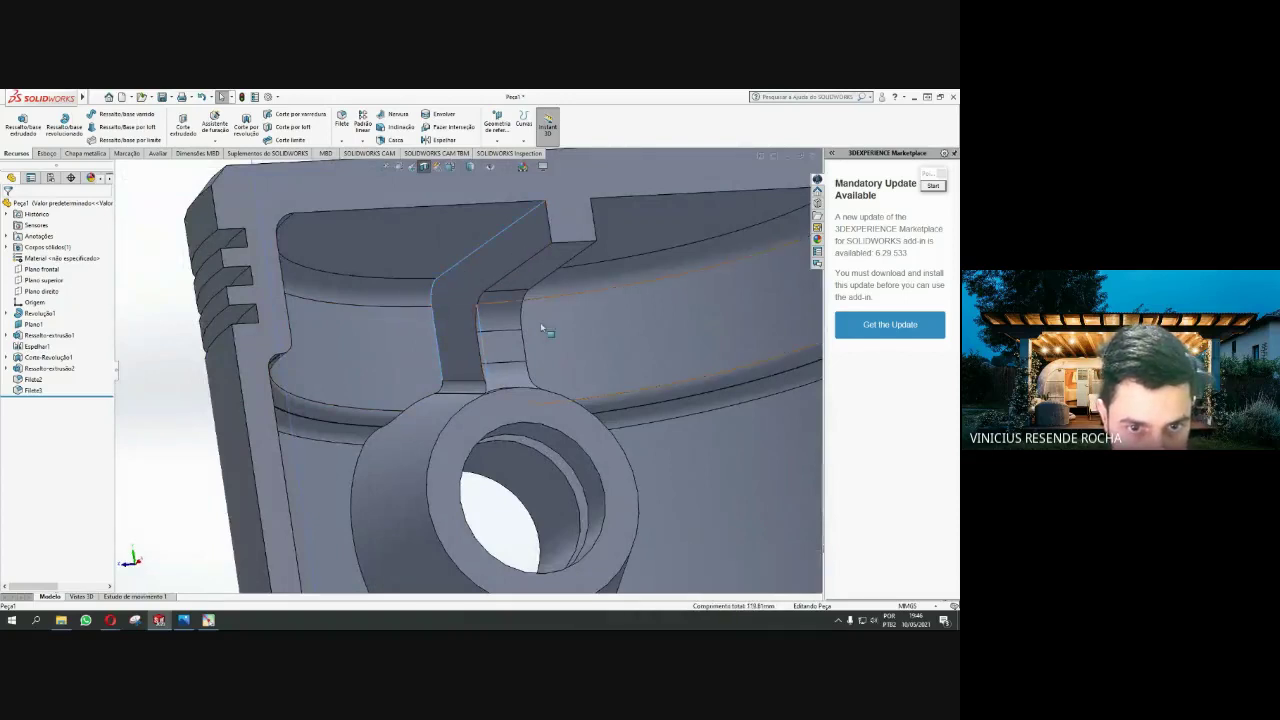
middle_click_drag(540, 322, 499, 295)
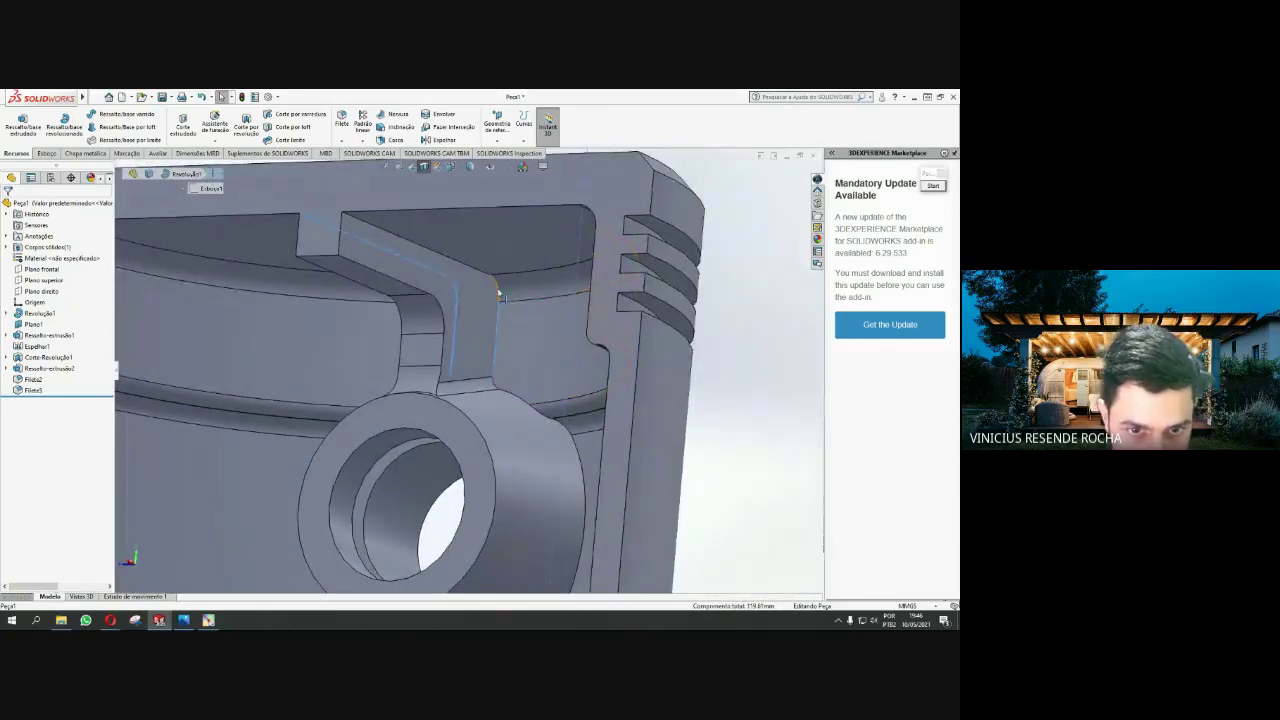
left_click(499, 295, "ctrl")
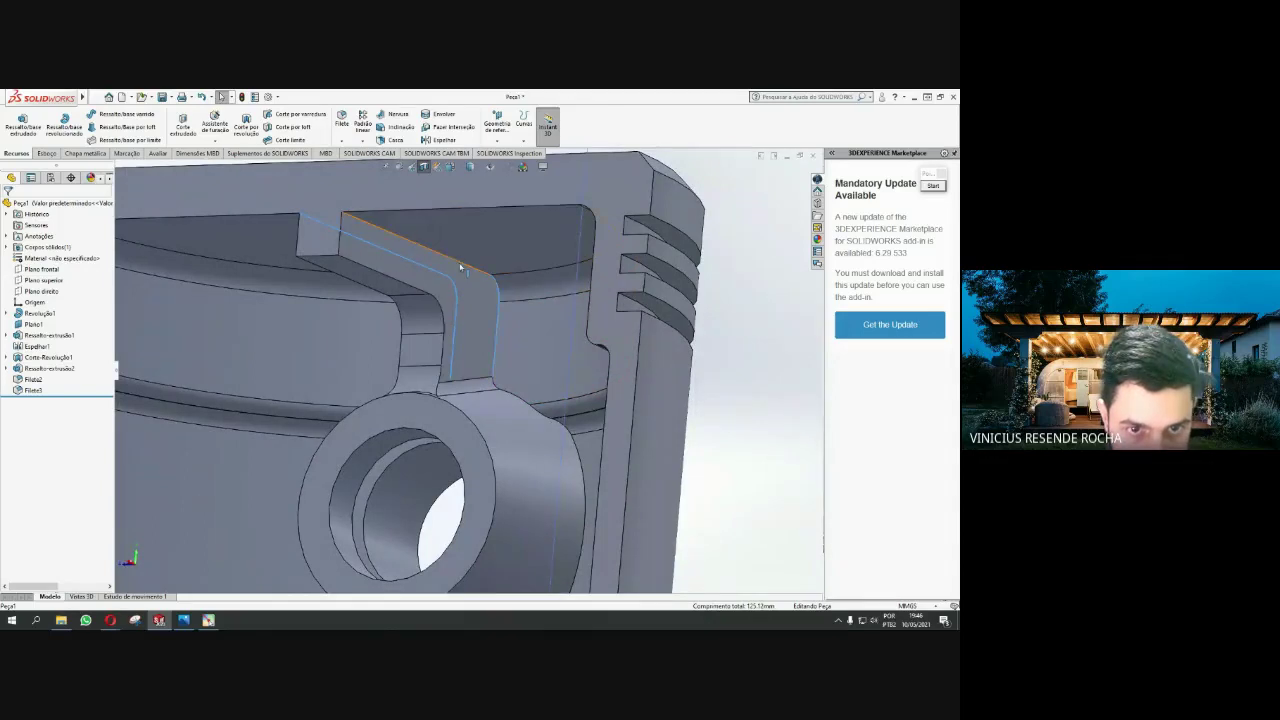
left_click(461, 266, "ctrl")
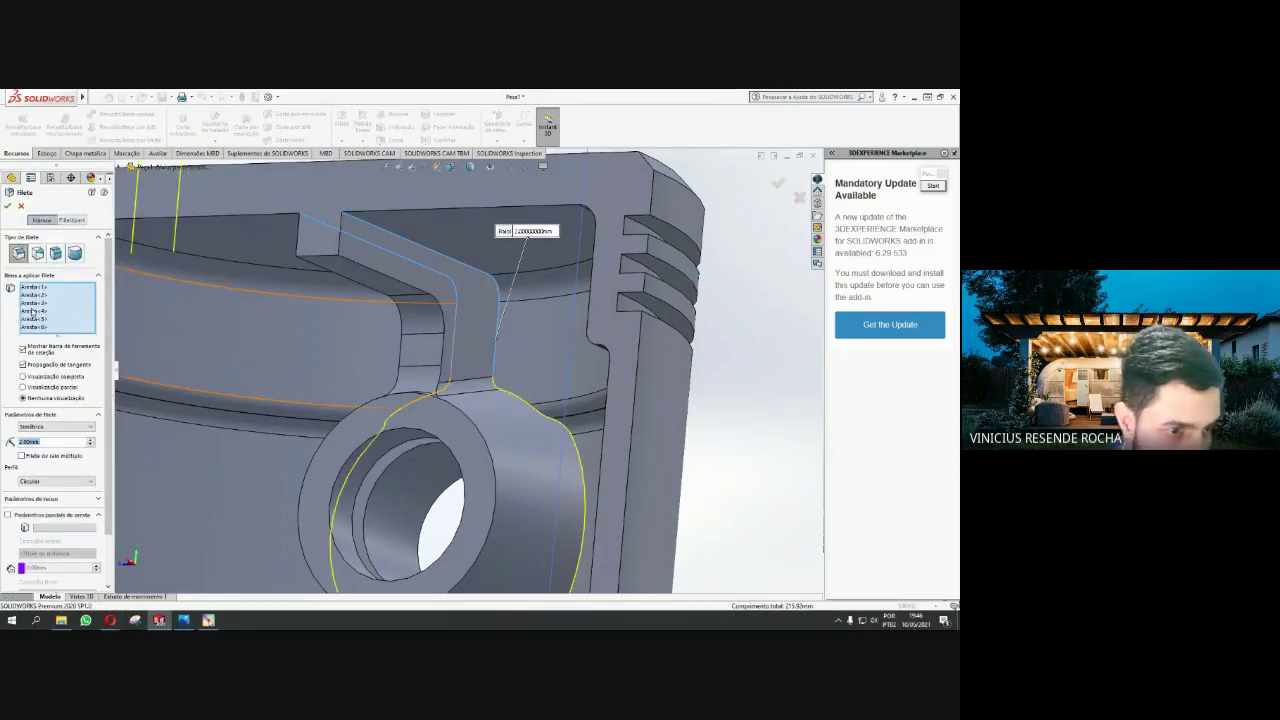
left_click(7, 205)
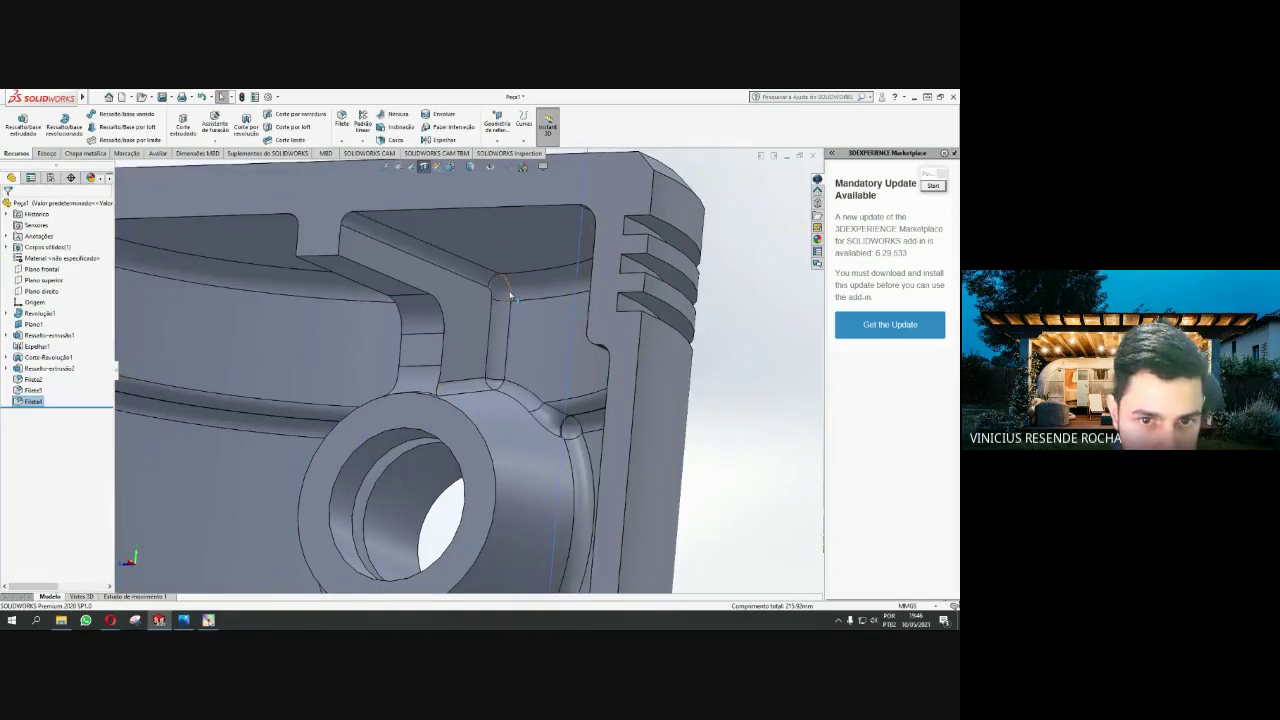
scroll(440, 330, "up", 3)
Inspect the newest fillet, then start a Mirror feature with Filete2 and Filete3 to mirror
mouse_move(420, 340)
middle_mouse_down()
mouse_move(523, 267)
mouse_move(460, 398)
mouse_move(420, 350)
mouse_move(453, 408)
middle_mouse_up()
scroll(445, 385, "up", 3)
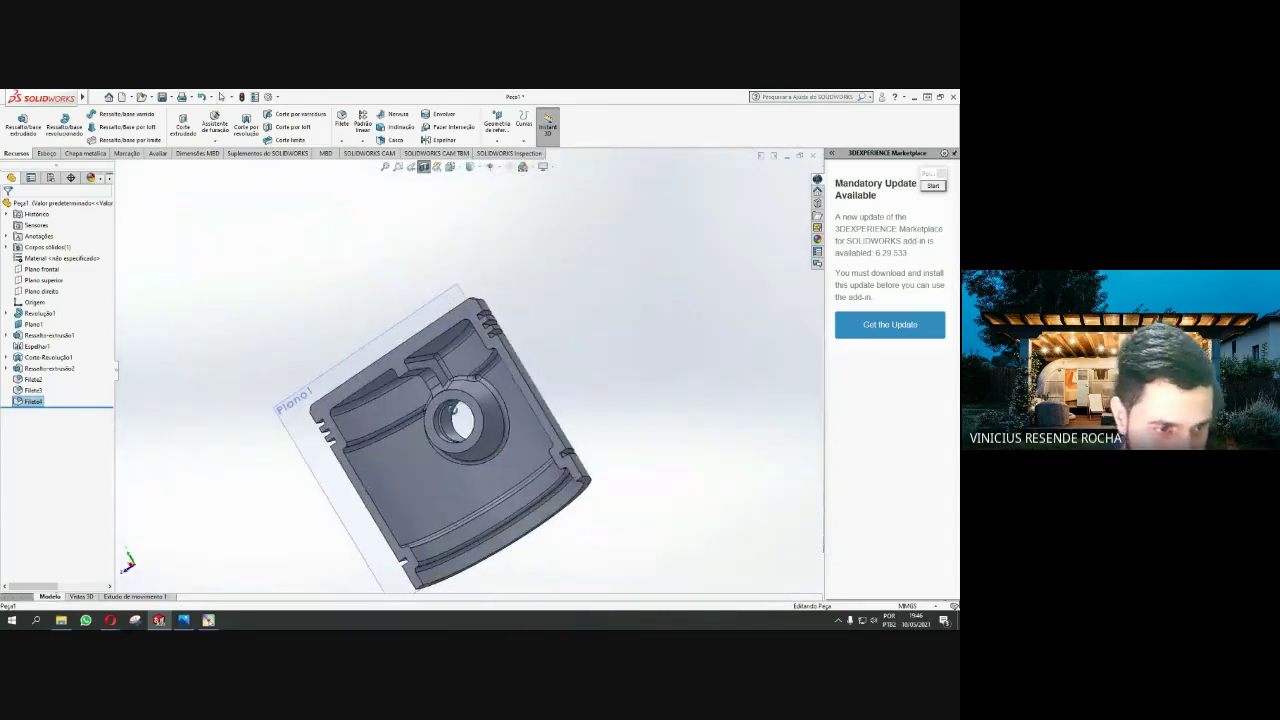
left_click(43, 393)
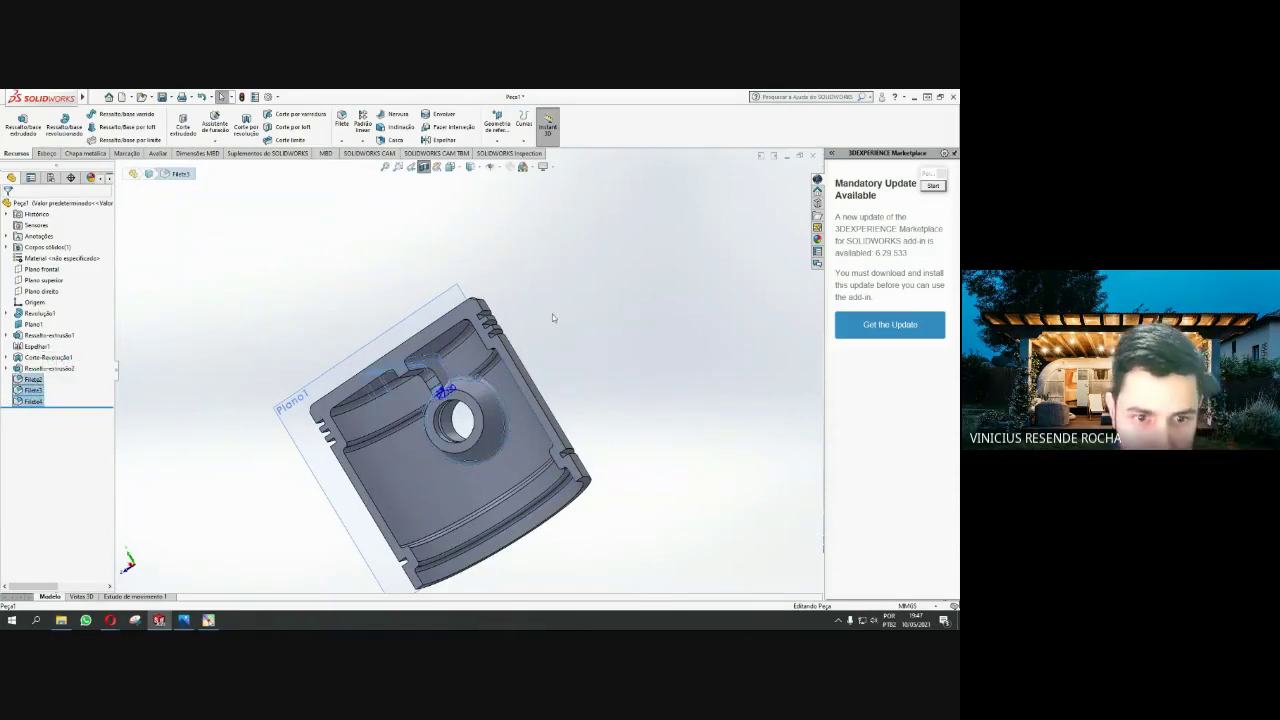
mouse_move(528, 325)
middle_mouse_down()
mouse_move(316, 427)
mouse_move(404, 410)
middle_mouse_up()
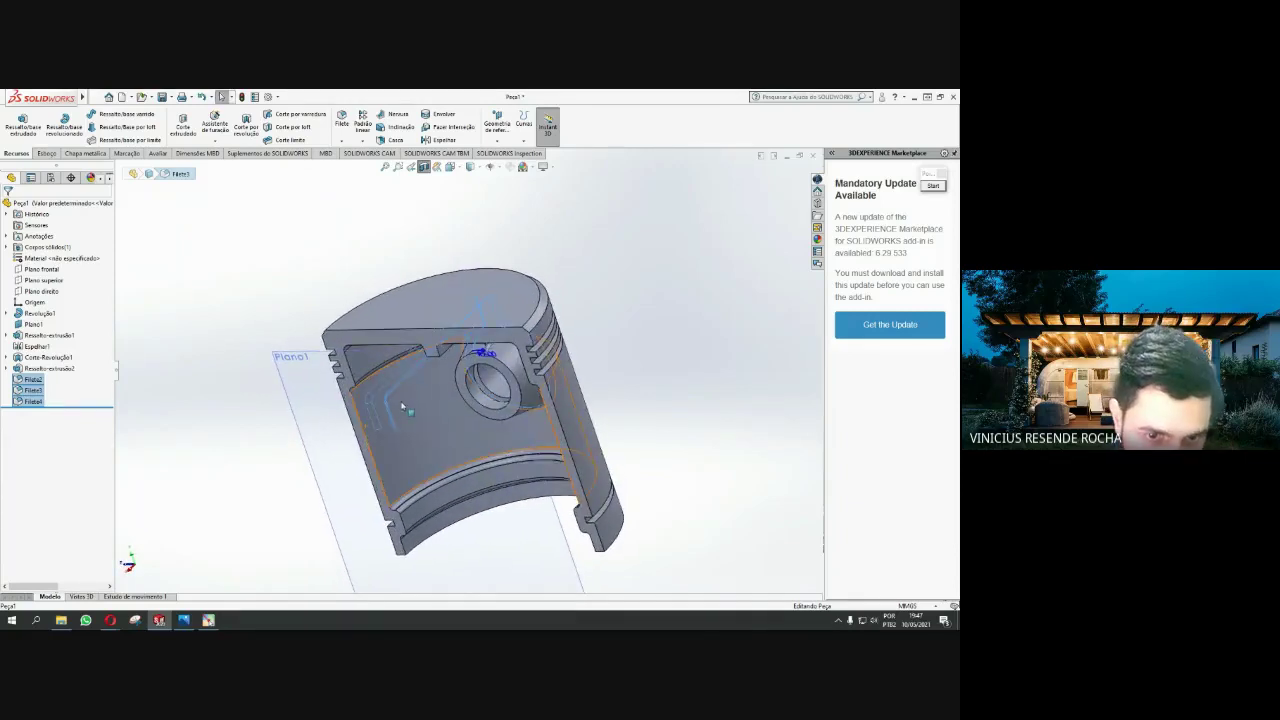
middle_click_drag(456, 412, 461, 401)
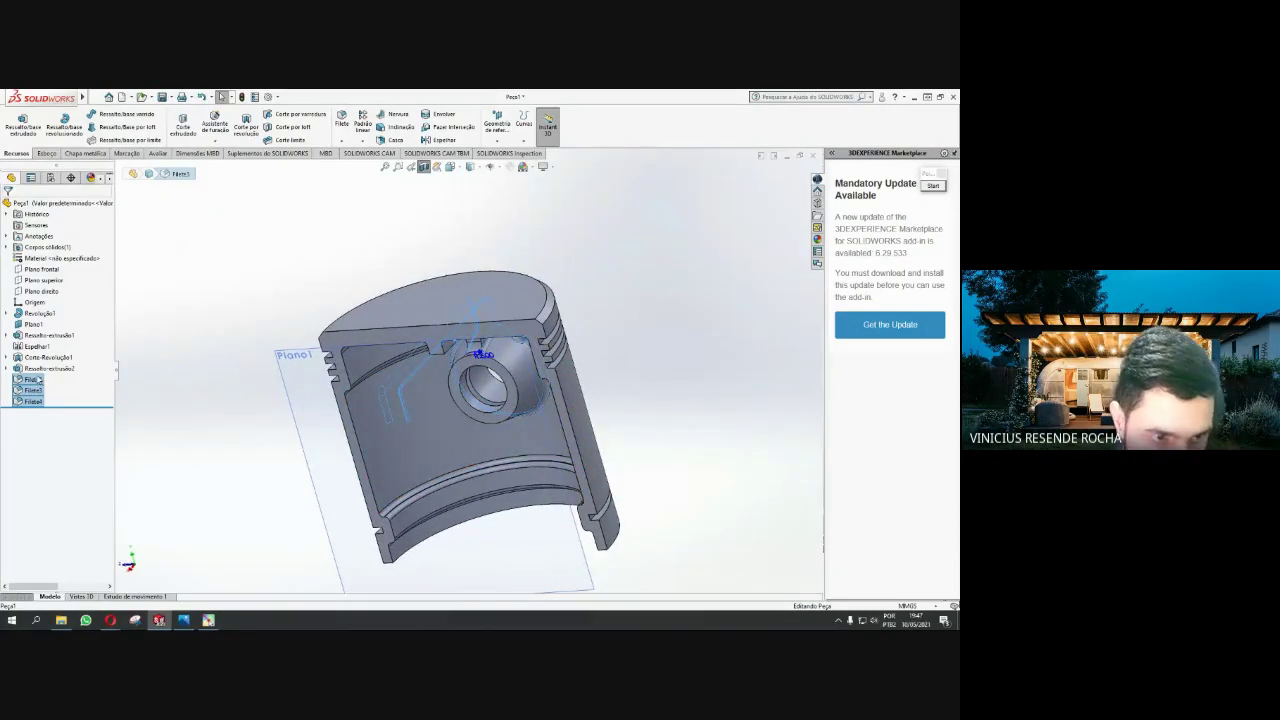
left_click(144, 339)
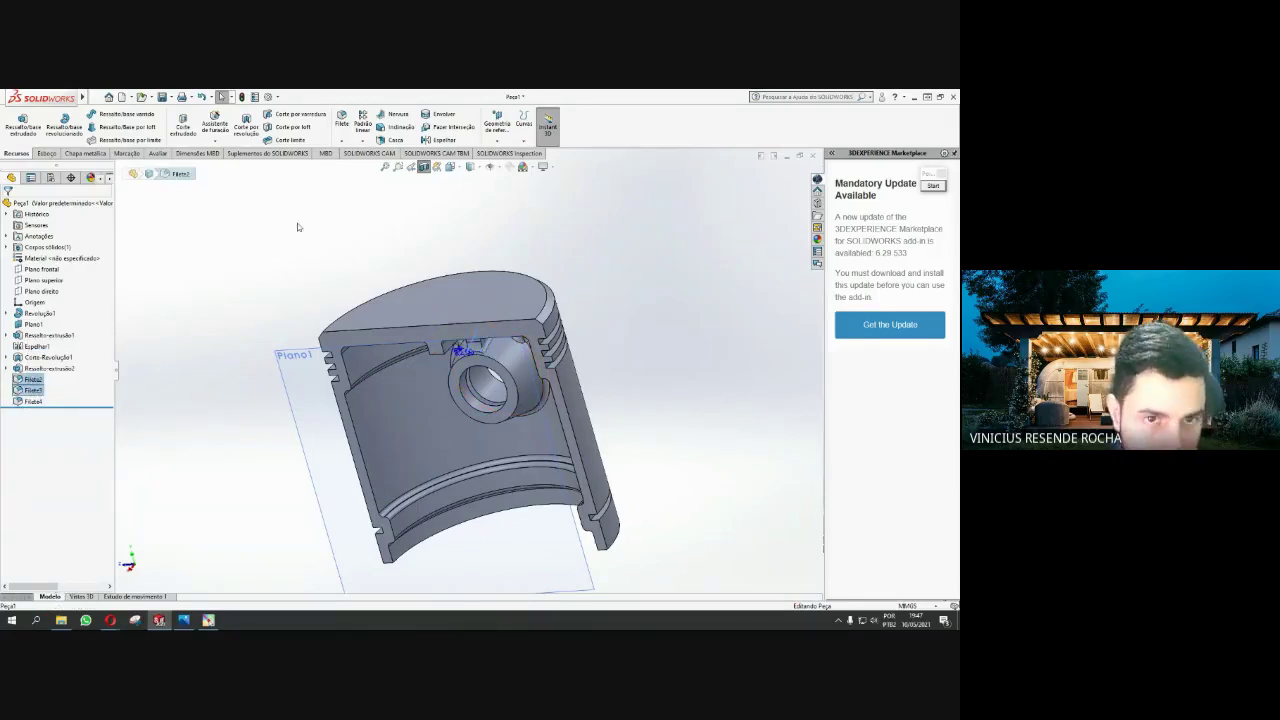
left_click(444, 141)
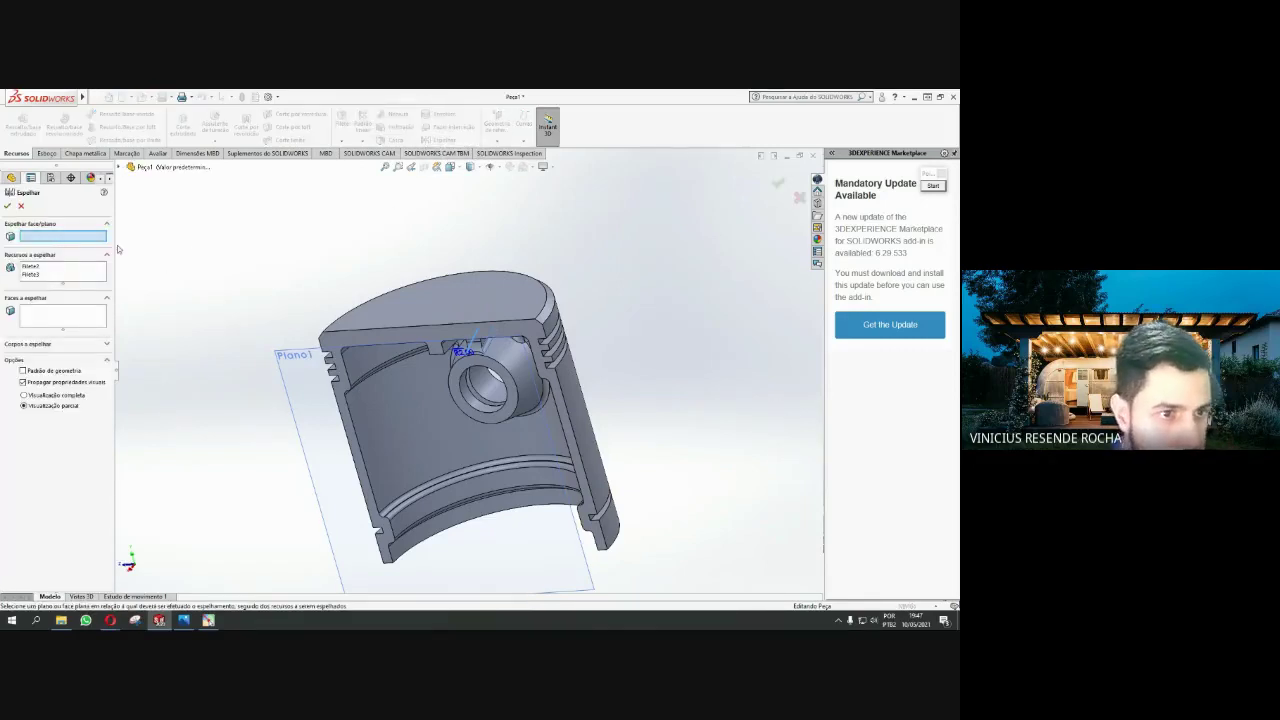
Try mirroring the fillets about Plano direito, then cancel after the rebuild error
key("z")
left_click(123, 168)
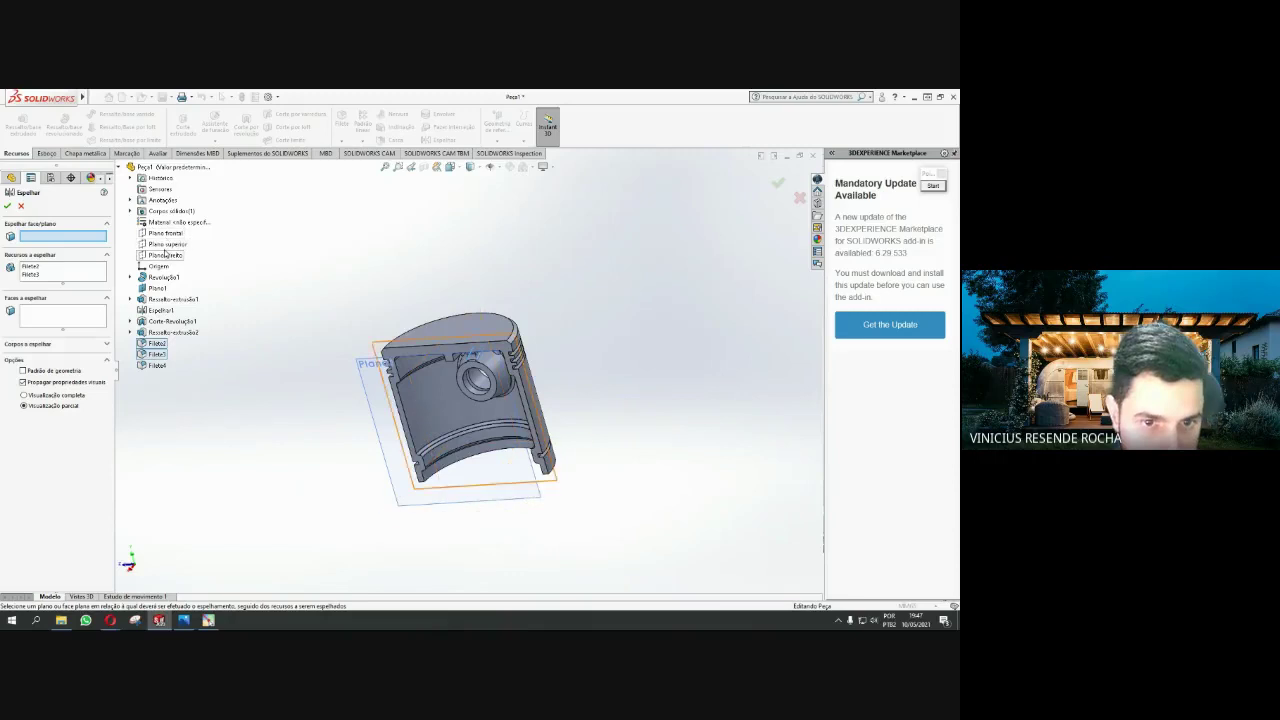
left_click(167, 256)
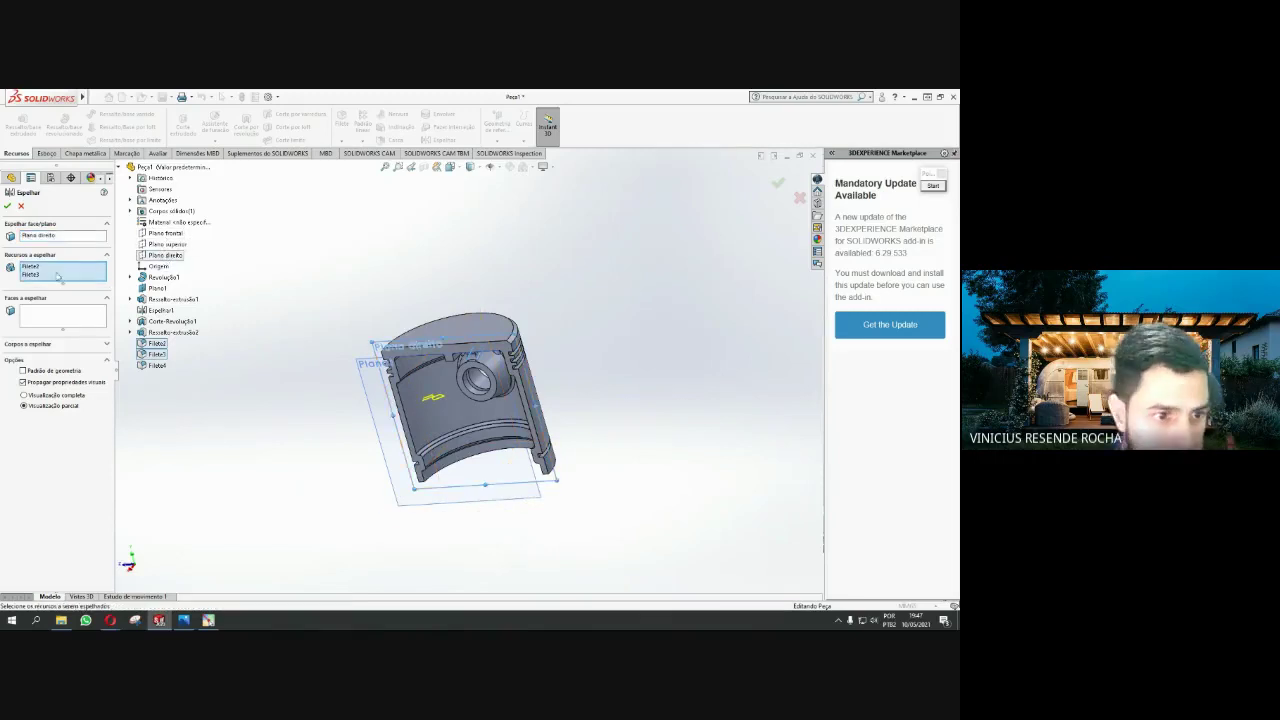
left_click(8, 206)
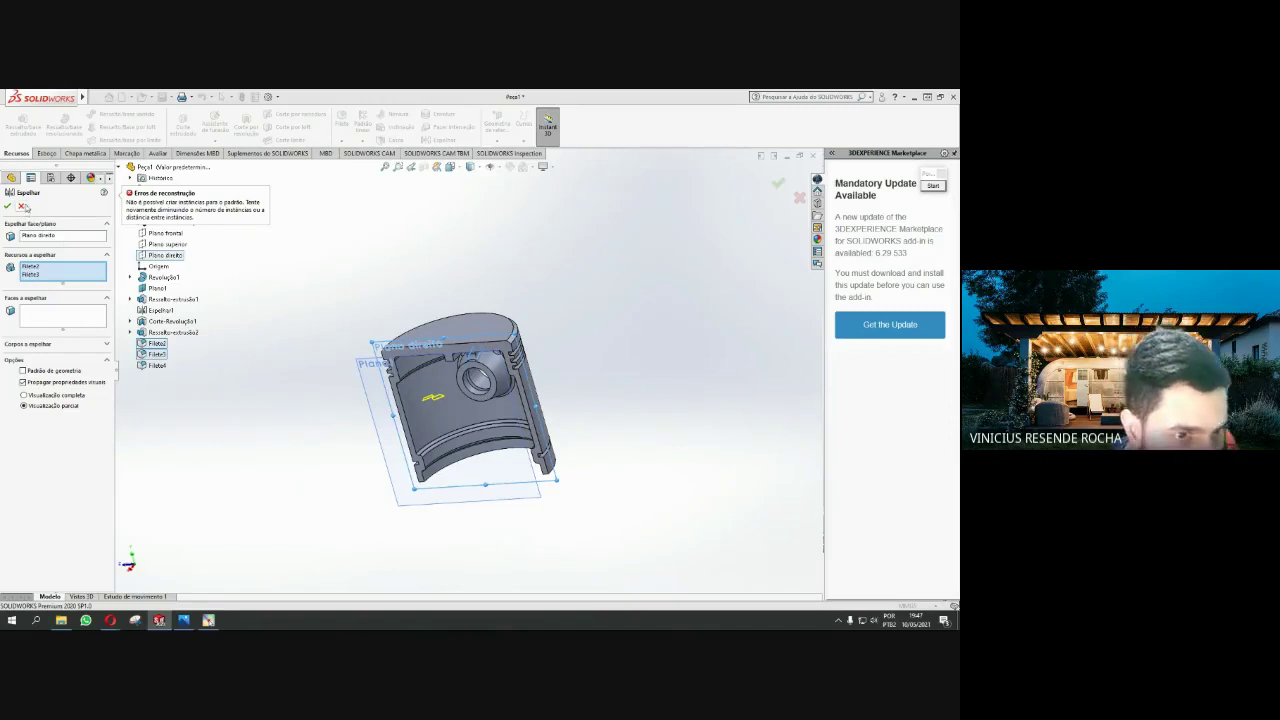
left_click(24, 208)
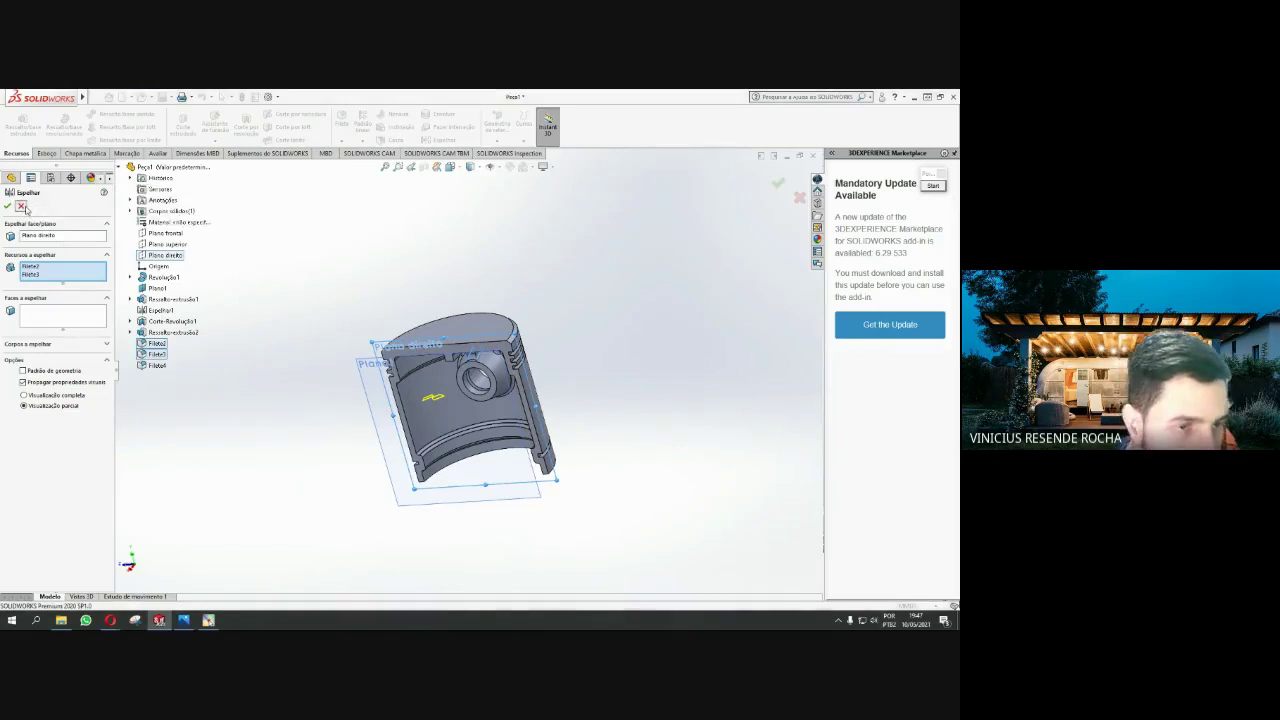
mouse_move(470, 400)
middle_mouse_down()
mouse_move(486, 378)
mouse_move(440, 353)
middle_mouse_up()
scroll(486, 380, "down", 5)
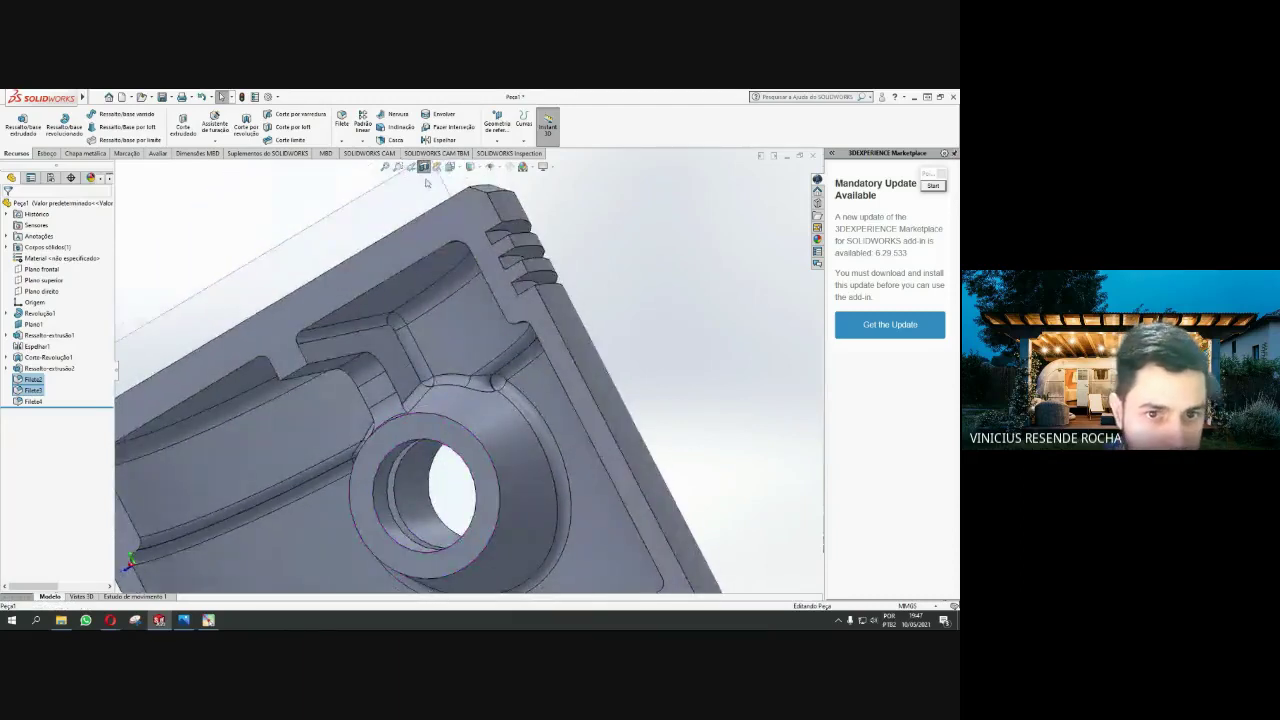
scroll(470, 410, "up", 5)
mouse_move(470, 410)
middle_mouse_down()
mouse_move(505, 469)
mouse_move(462, 355)
mouse_move(500, 364)
mouse_move(514, 343)
mouse_move(614, 371)
mouse_move(668, 293)
mouse_move(721, 276)
middle_mouse_up()
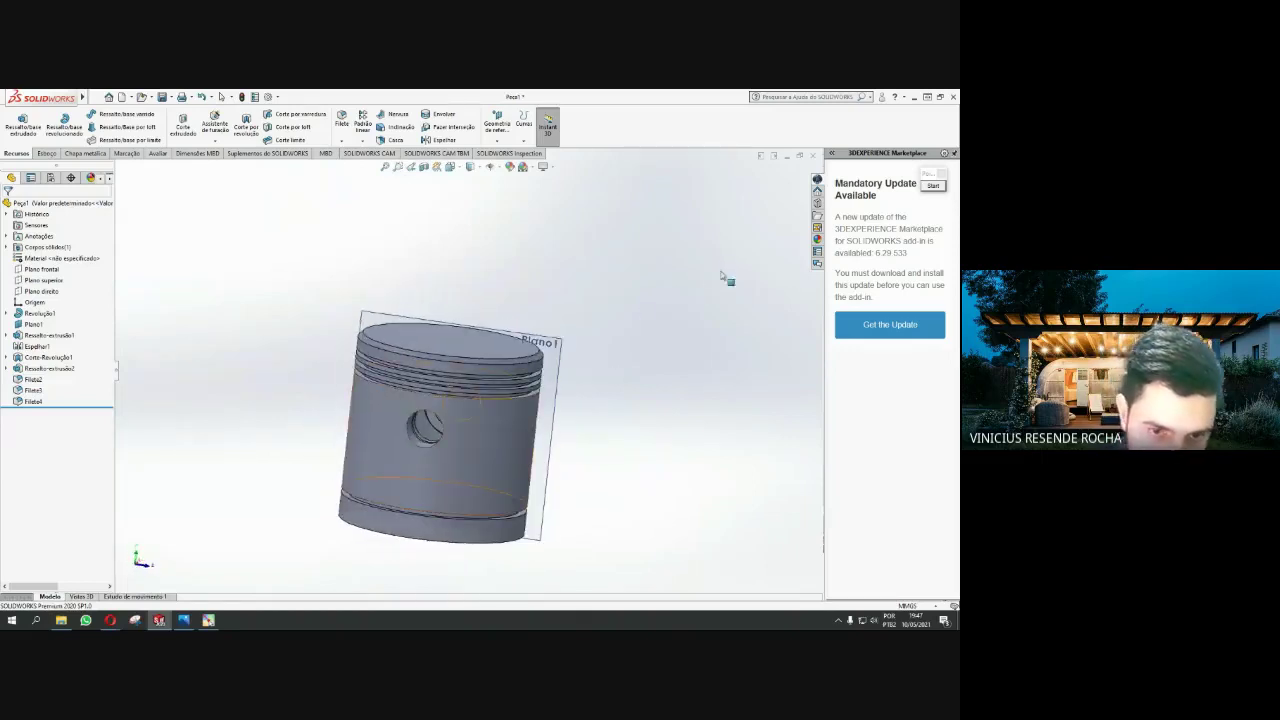
mouse_move(468, 432)
middle_mouse_down()
mouse_move(543, 237)
mouse_move(560, 229)
mouse_move(530, 202)
mouse_move(537, 271)
mouse_move(520, 280)
mouse_move(526, 271)
mouse_move(497, 251)
mouse_move(369, 296)
middle_mouse_up()
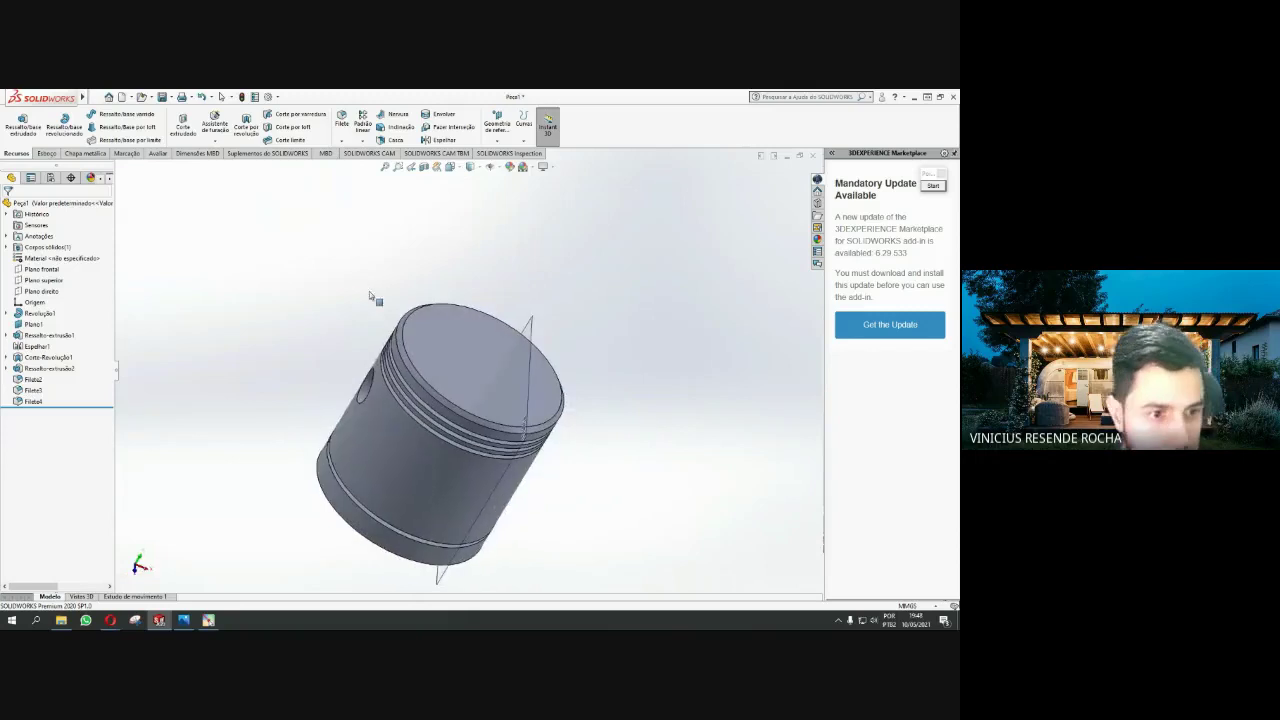
Section the piston along Plano frontal after checking the reference drawing, and accept the section view
left_click(423, 167)
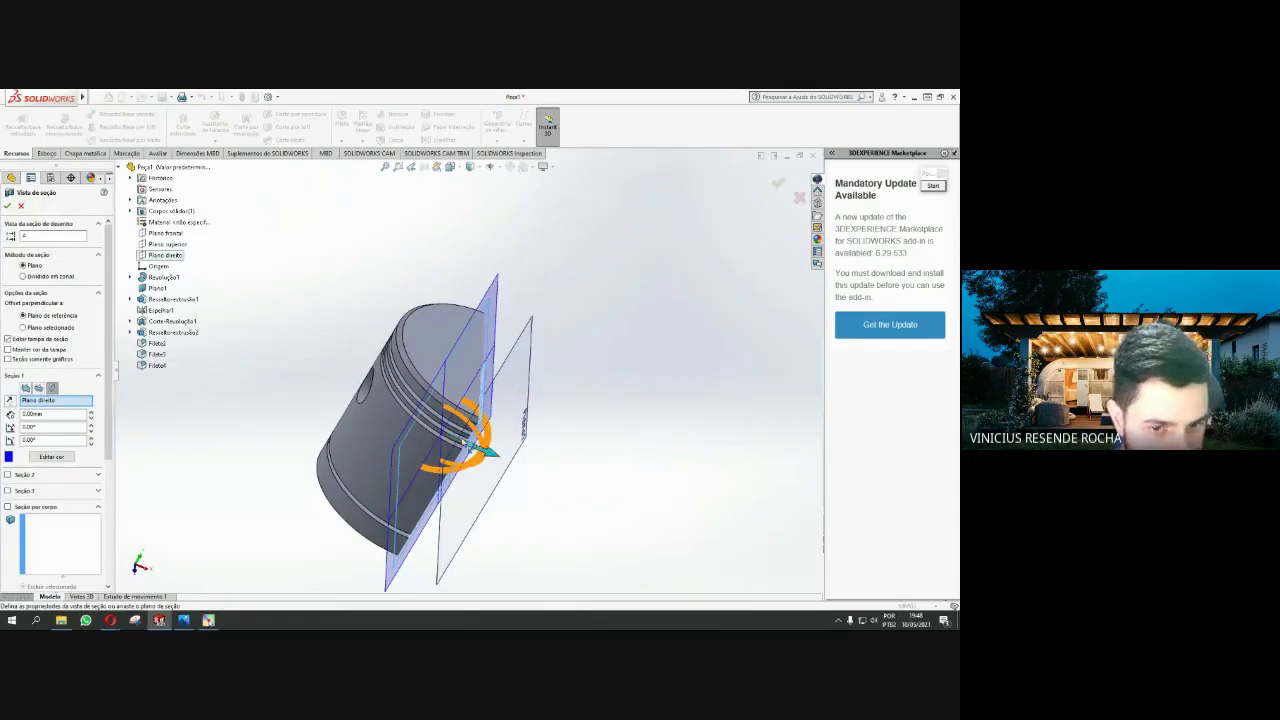
key("ctrl+8")
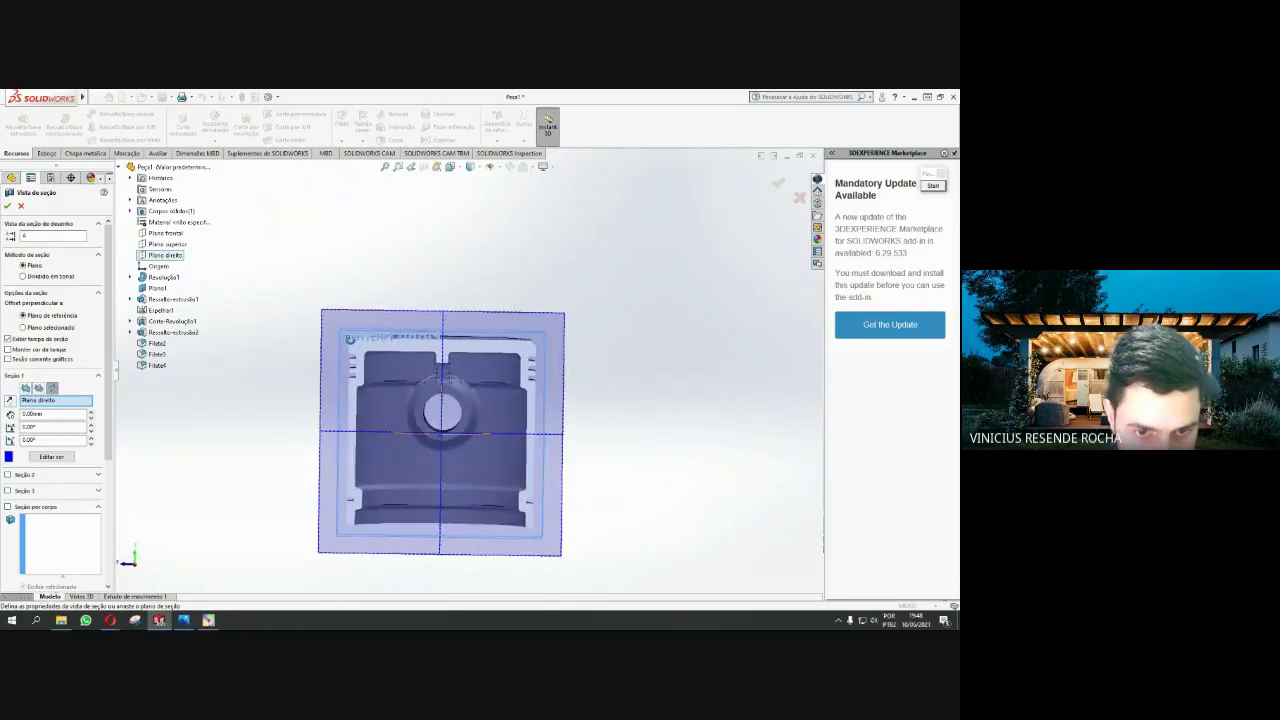
left_click(185, 620)
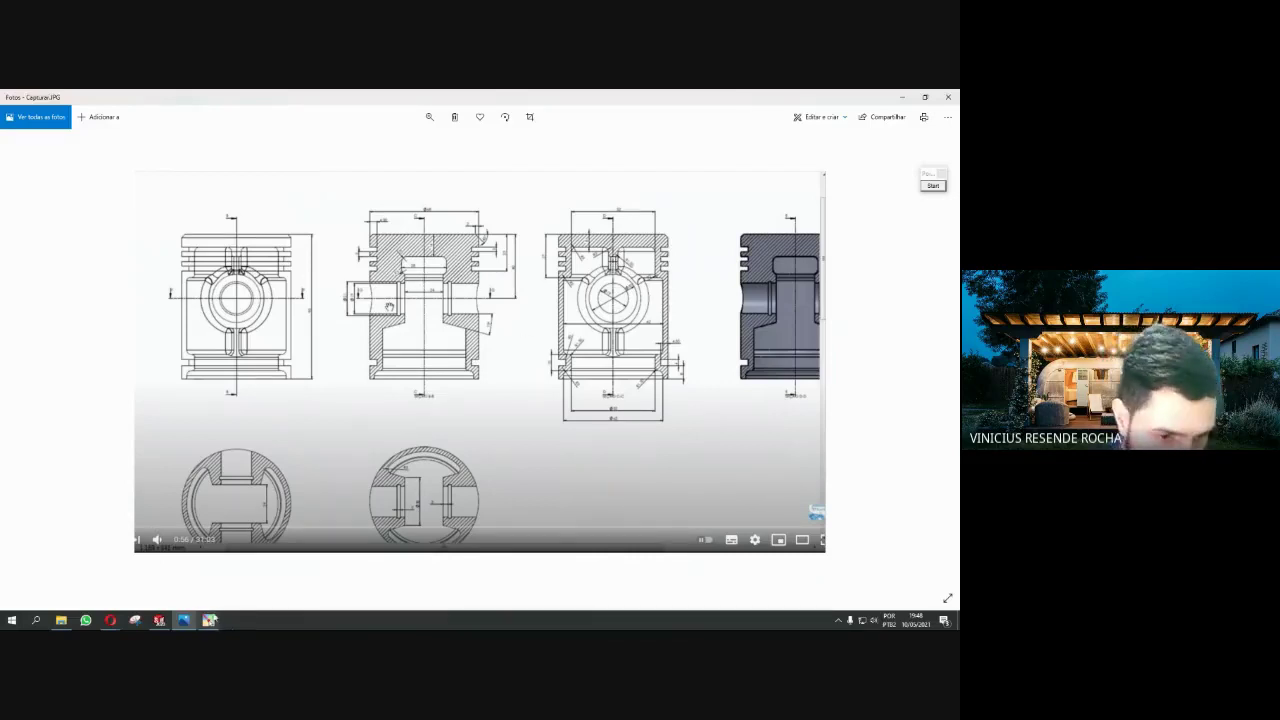
left_click(160, 621)
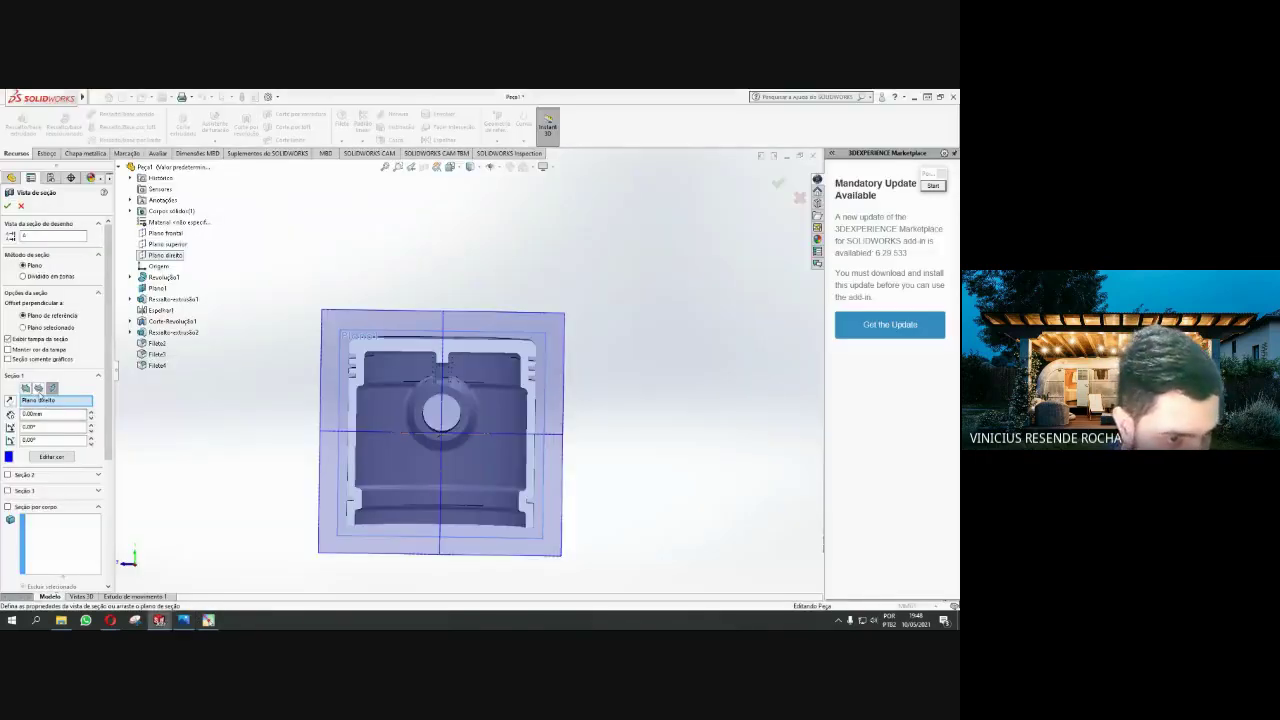
left_click(26, 388)
mouse_move(440, 430)
middle_mouse_down()
mouse_move(375, 415)
mouse_move(394, 425)
middle_mouse_up()
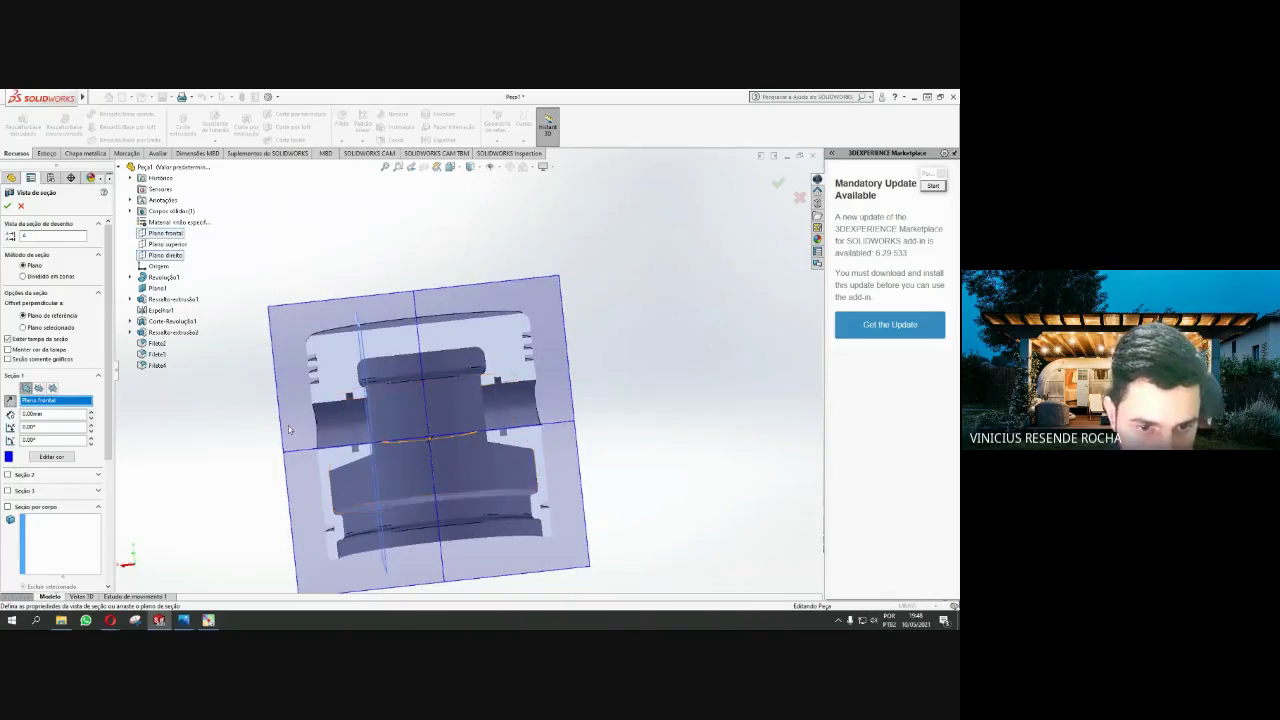
mouse_move(288, 430)
middle_mouse_down()
mouse_move(330, 440)
mouse_move(544, 313)
middle_mouse_up()
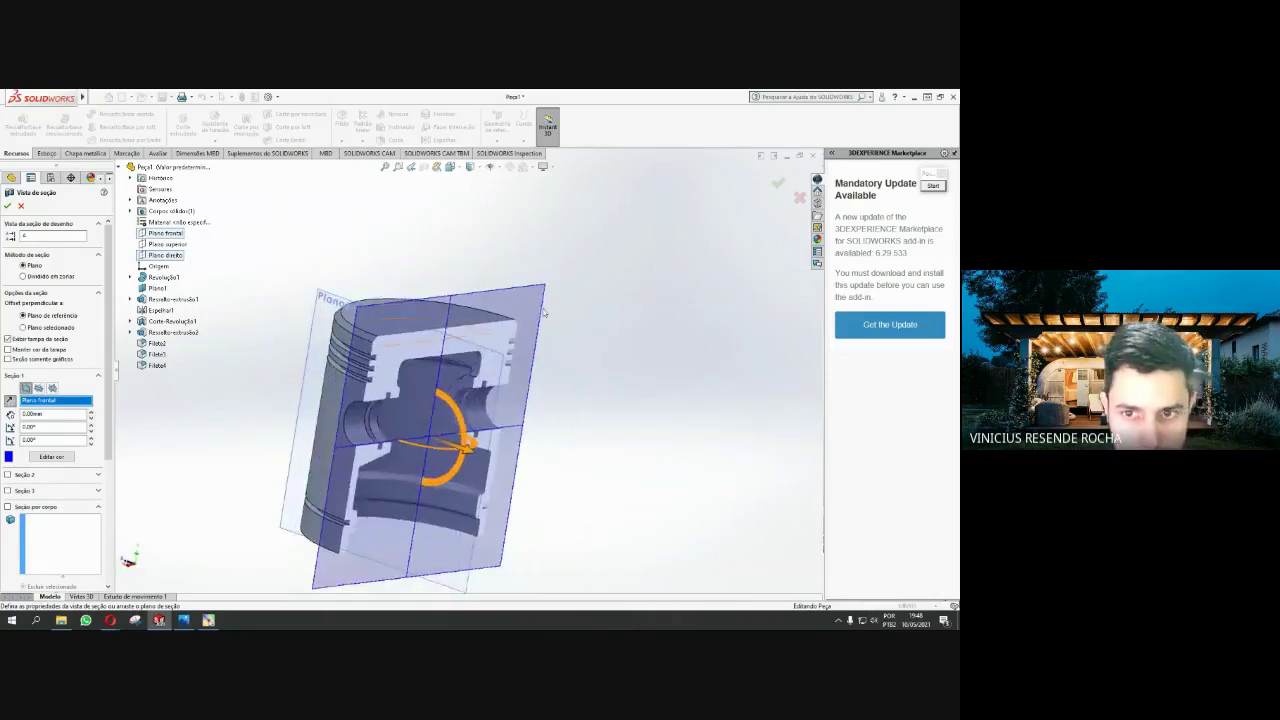
left_click(779, 185)
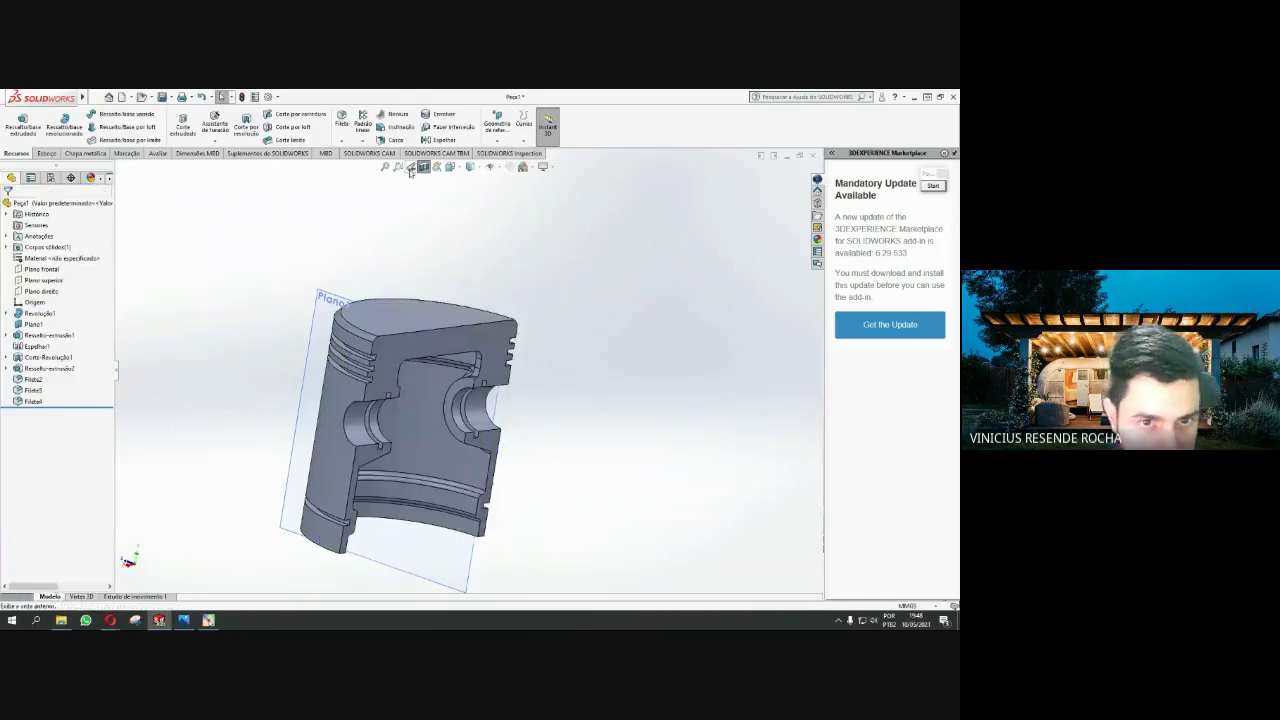
Turn Section View off and orbit the whole piston to view its hollow end, pin hole and top
left_click(423, 166)
scroll(528, 372, "up", 3)
mouse_move(528, 372)
middle_mouse_down()
mouse_move(480, 334)
mouse_move(443, 251)
mouse_move(479, 206)
mouse_move(517, 300)
mouse_move(580, 377)
mouse_move(523, 284)
mouse_move(494, 266)
mouse_move(494, 326)
mouse_move(480, 266)
mouse_move(577, 359)
mouse_move(529, 453)
middle_mouse_up()
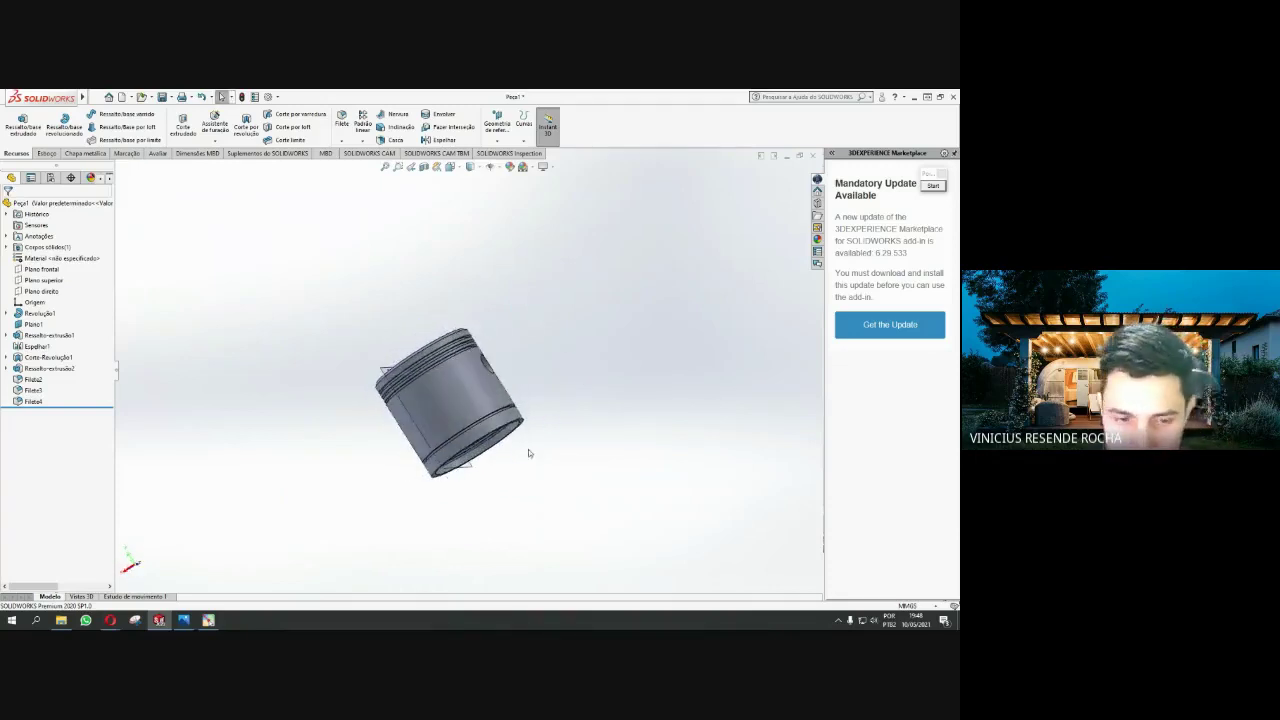
mouse_move(442, 477)
middle_mouse_down()
mouse_move(586, 380)
mouse_move(557, 446)
mouse_move(515, 440)
mouse_move(505, 420)
middle_mouse_up()
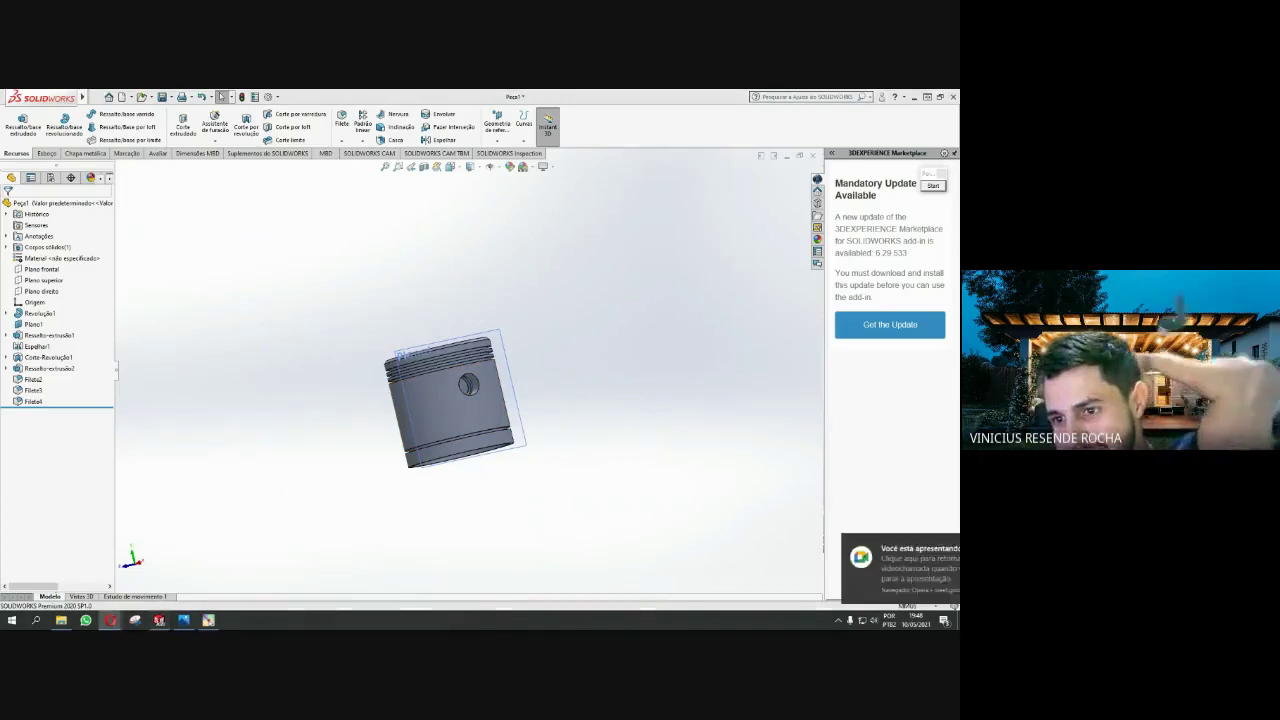
mouse_move(450, 400)
middle_mouse_down()
mouse_move(334, 423)
mouse_move(337, 457)
middle_mouse_up()
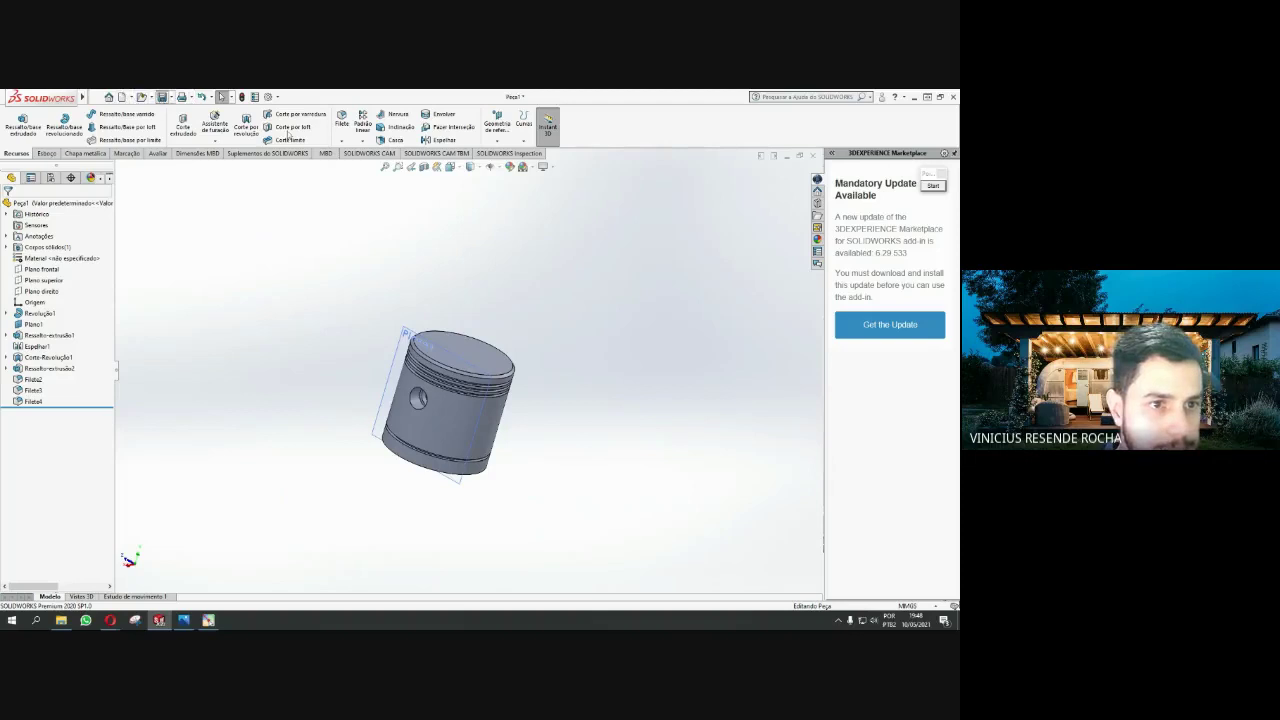
Save the piston part as 'pistao motor aulas' in the Peças para treino folder
key("ctrl+s")
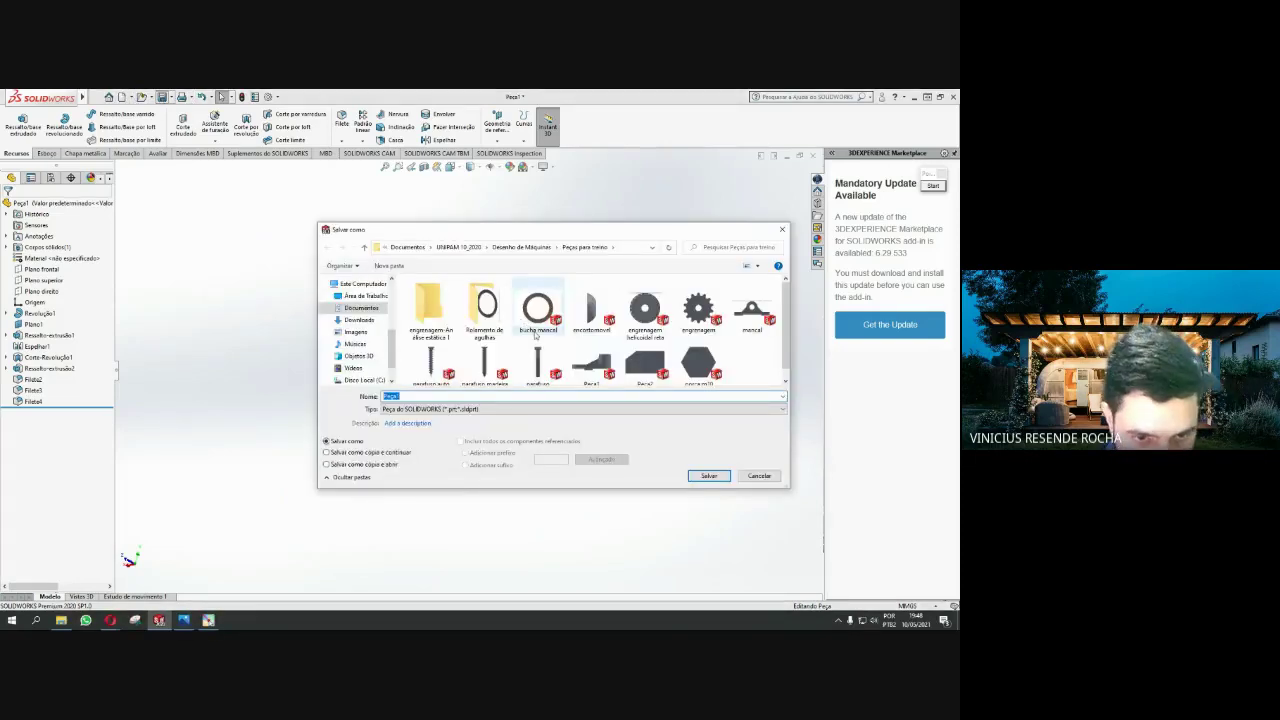
mouse_move(538, 310)
type("pistao motor aulas")
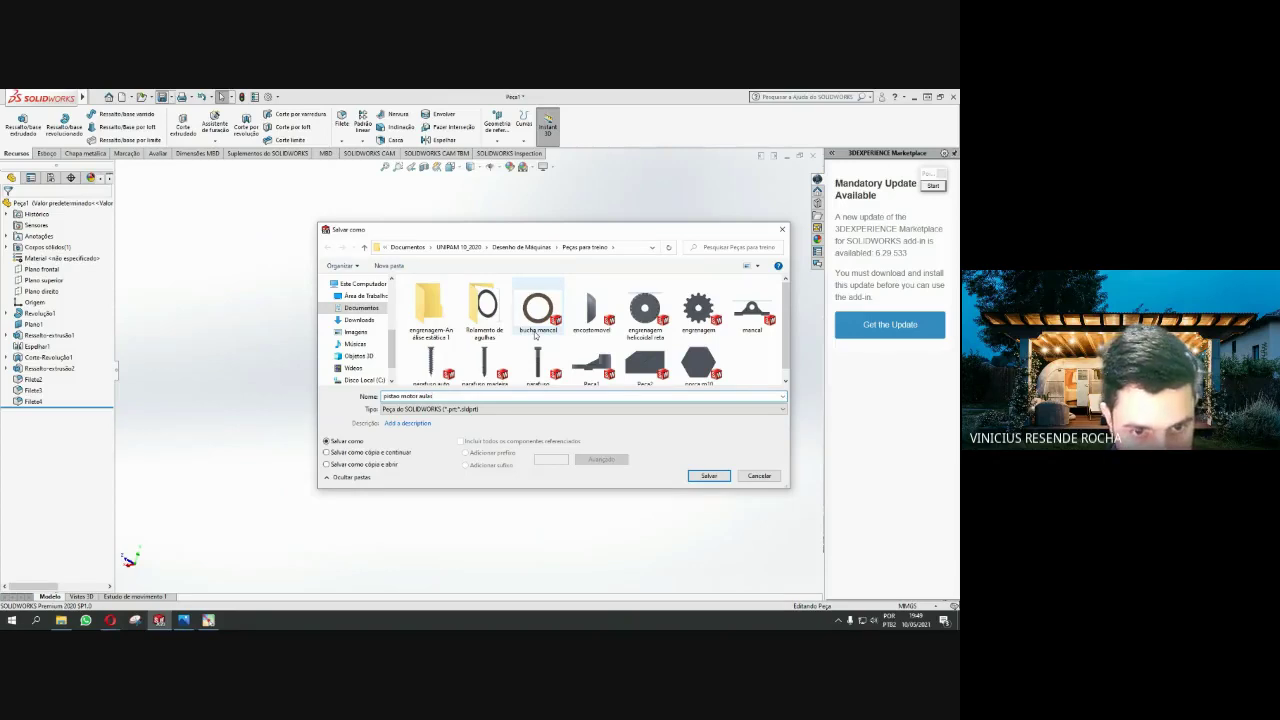
key("Return")
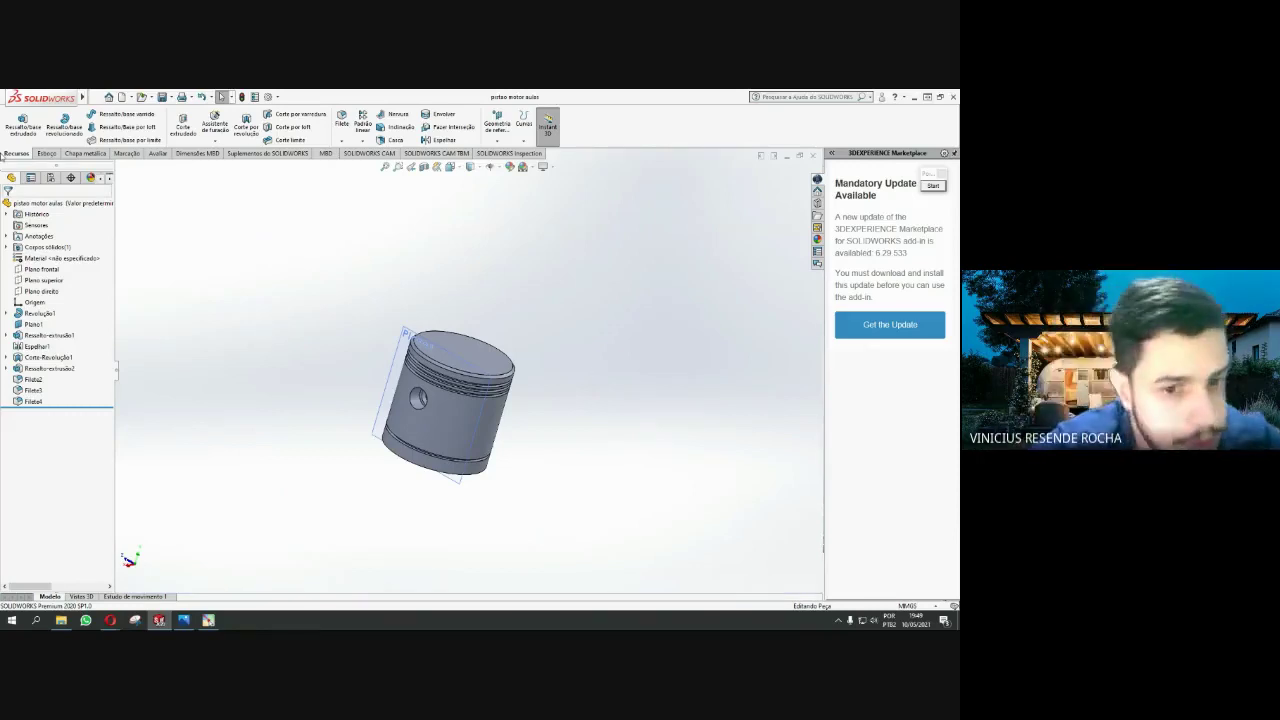
Orbit the saved piston, select the Corte-Revolução1 pin hole face, and zoom out slightly
mouse_move(738, 537)
middle_mouse_down()
mouse_move(751, 380)
mouse_move(791, 363)
middle_mouse_up()
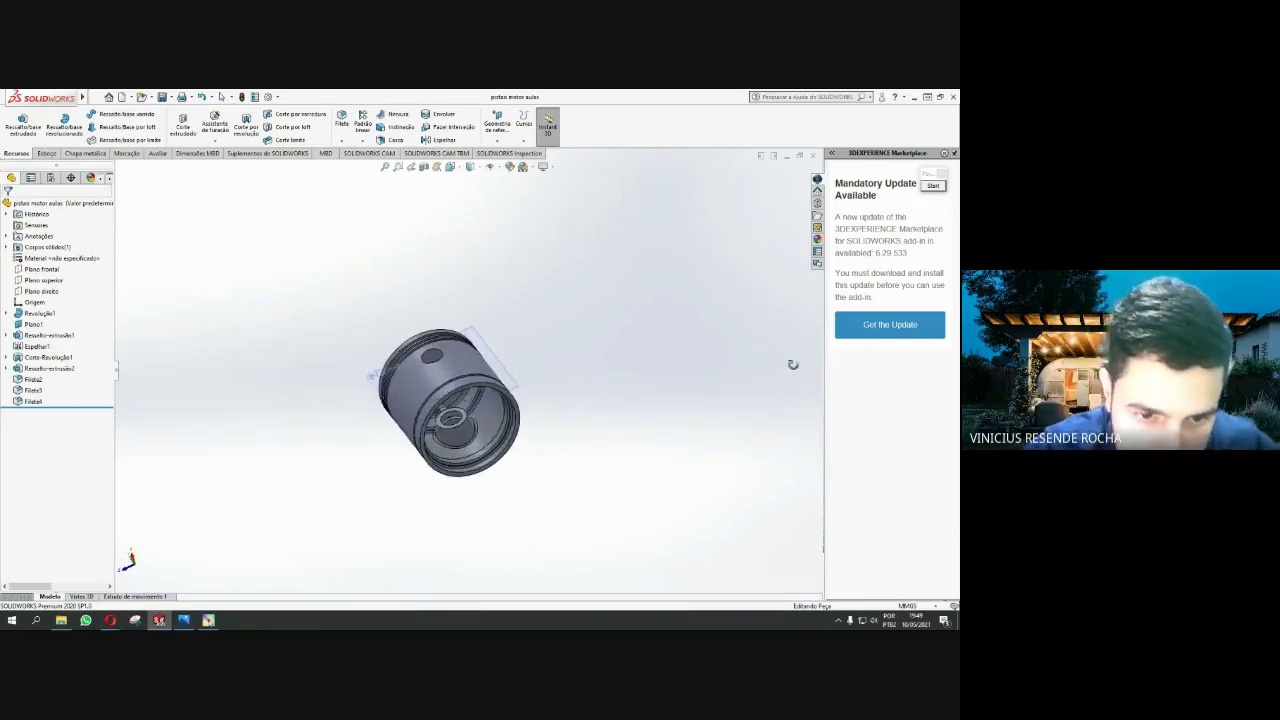
left_click(457, 423)
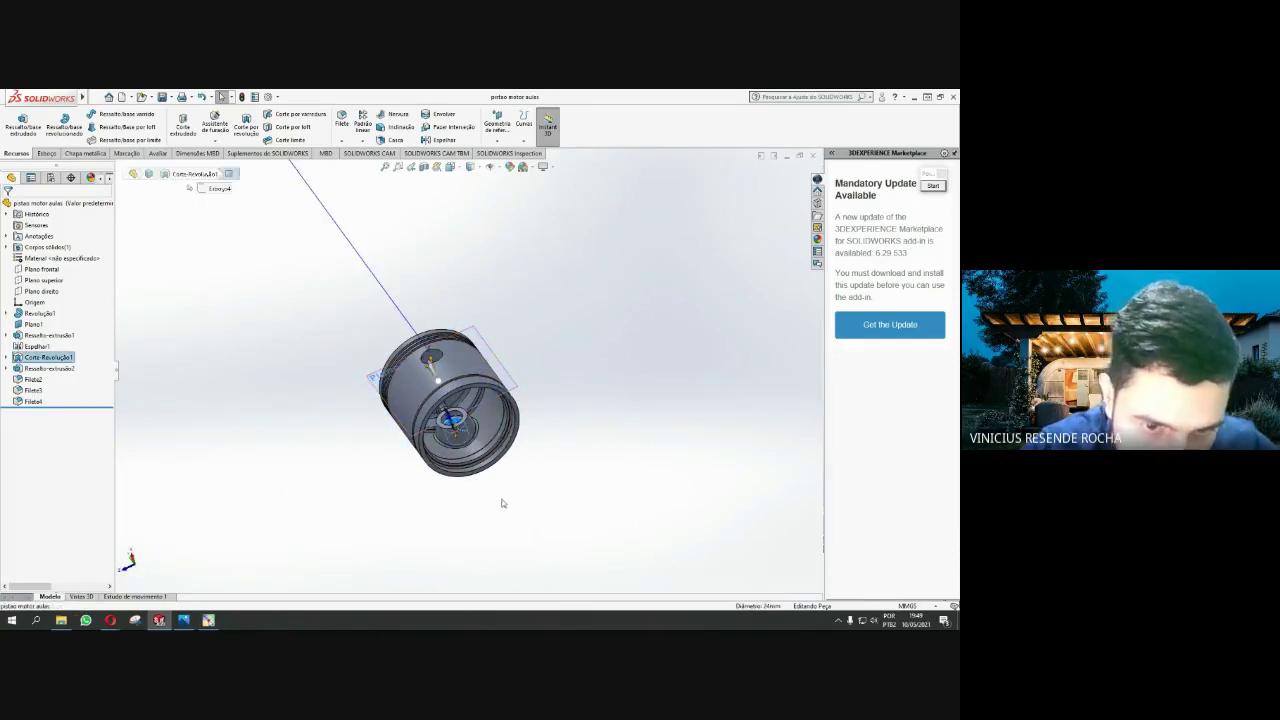
middle_click_drag(438, 380, 438, 383)
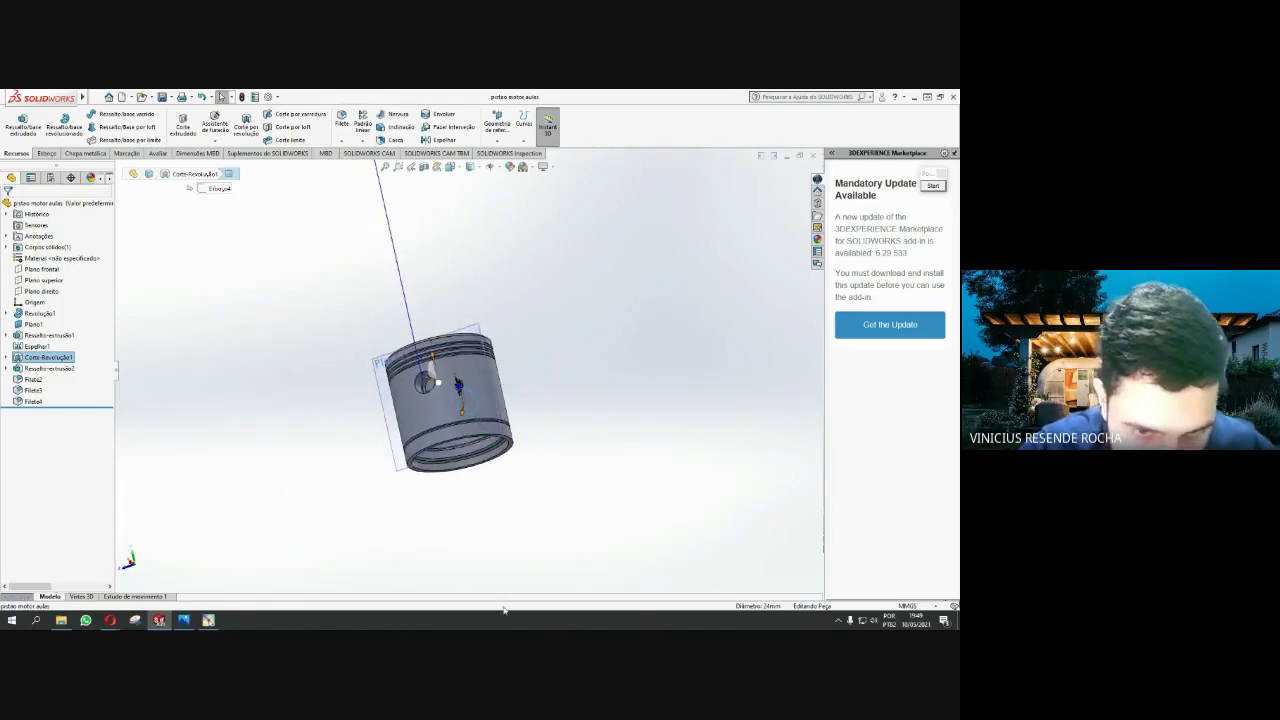
key("z")
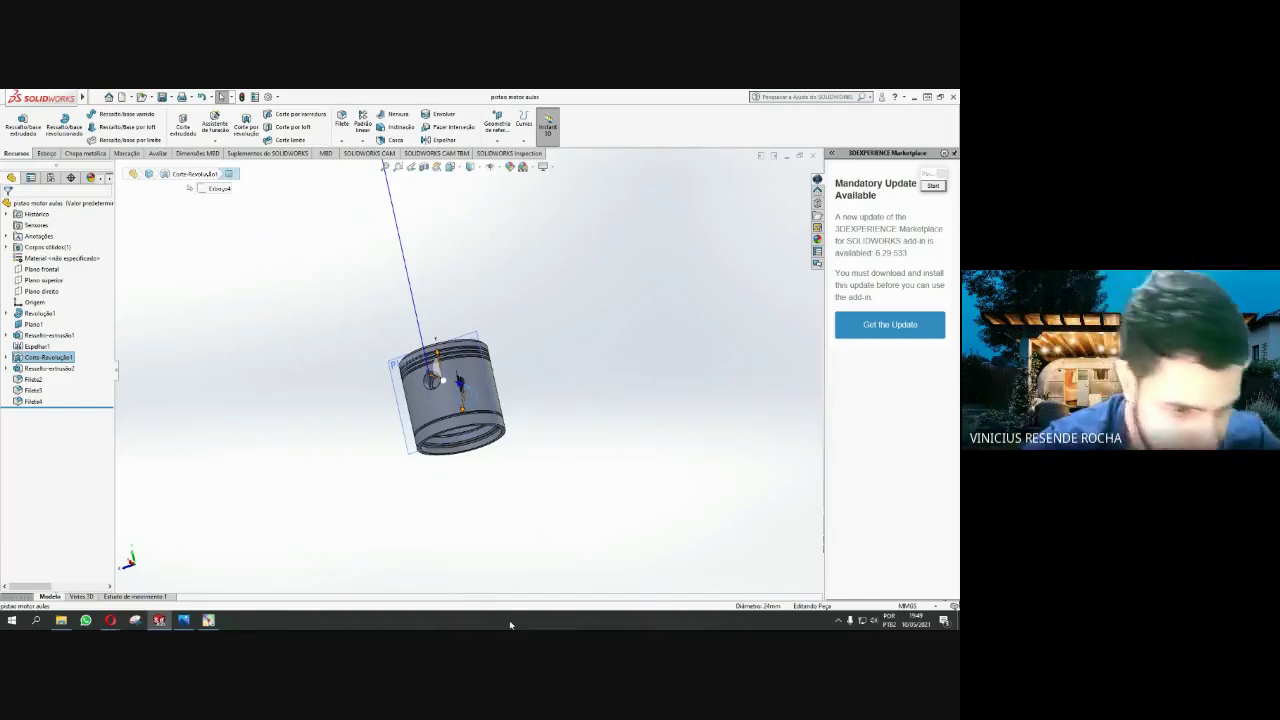
mouse_move(110, 620)
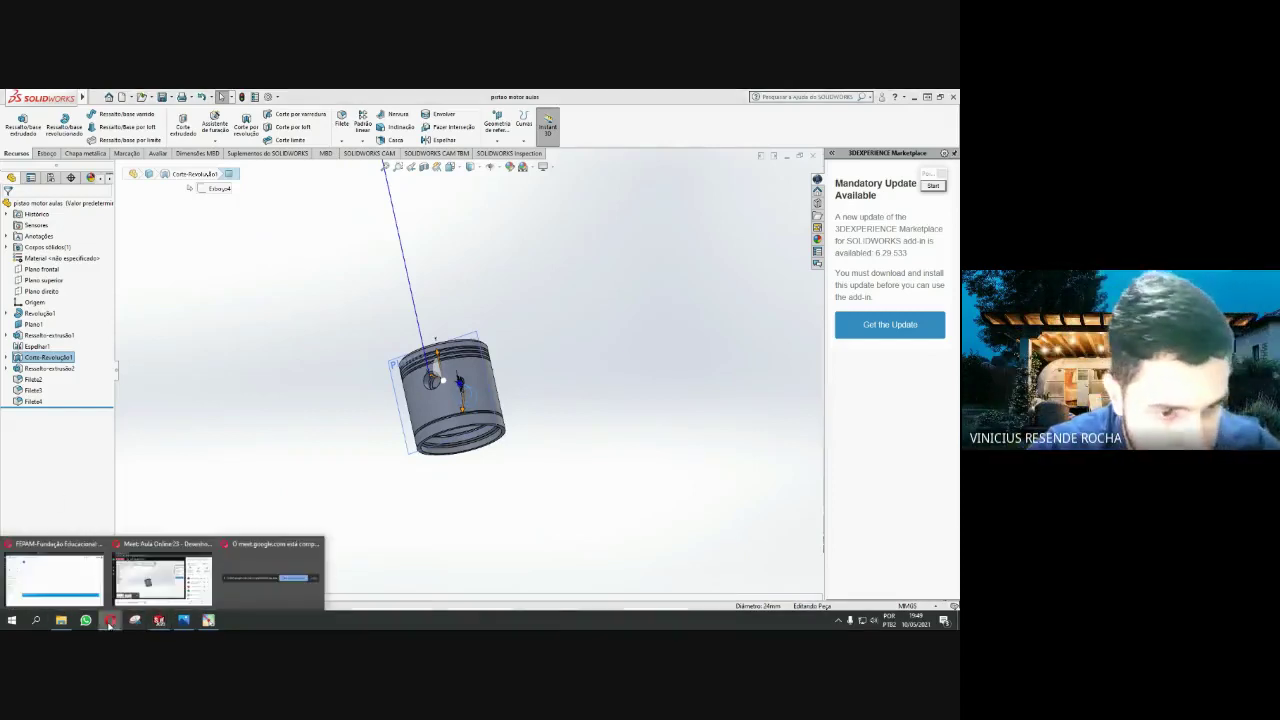
Bring up the biela e manivela Google Images results and preview the 3D crank and an assembly image
left_click(157, 577)
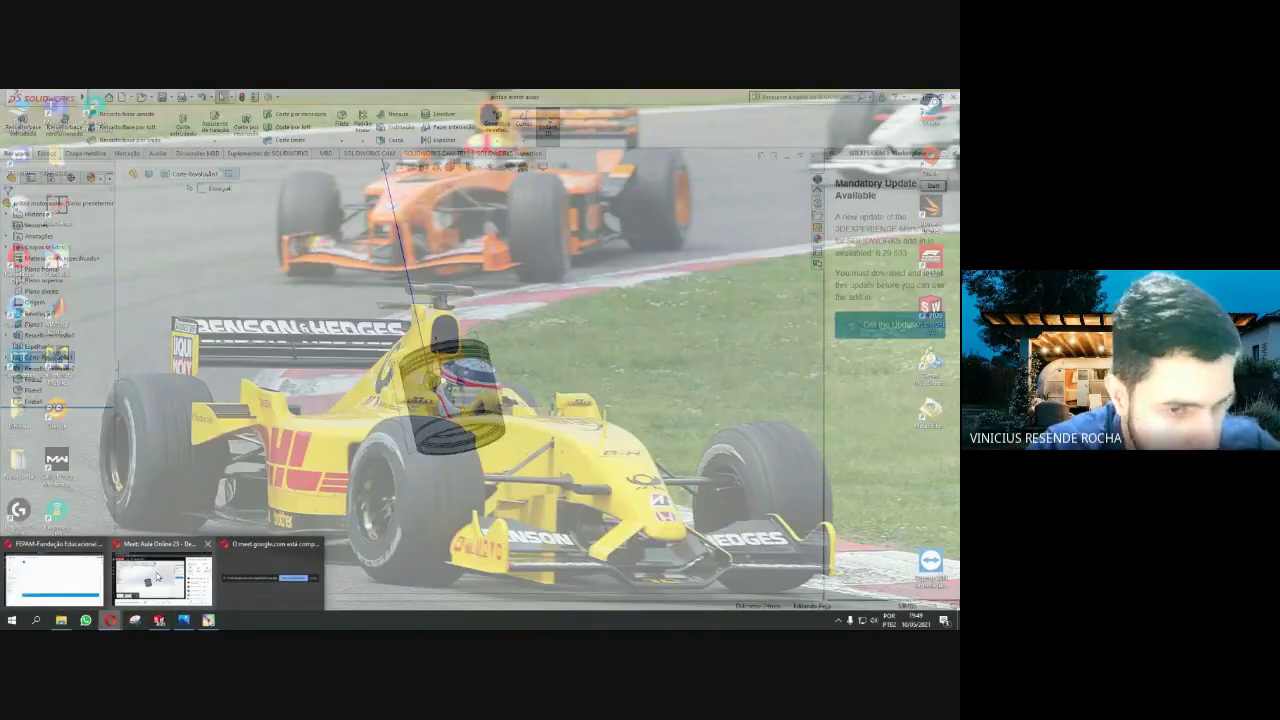
left_click(788, 97)
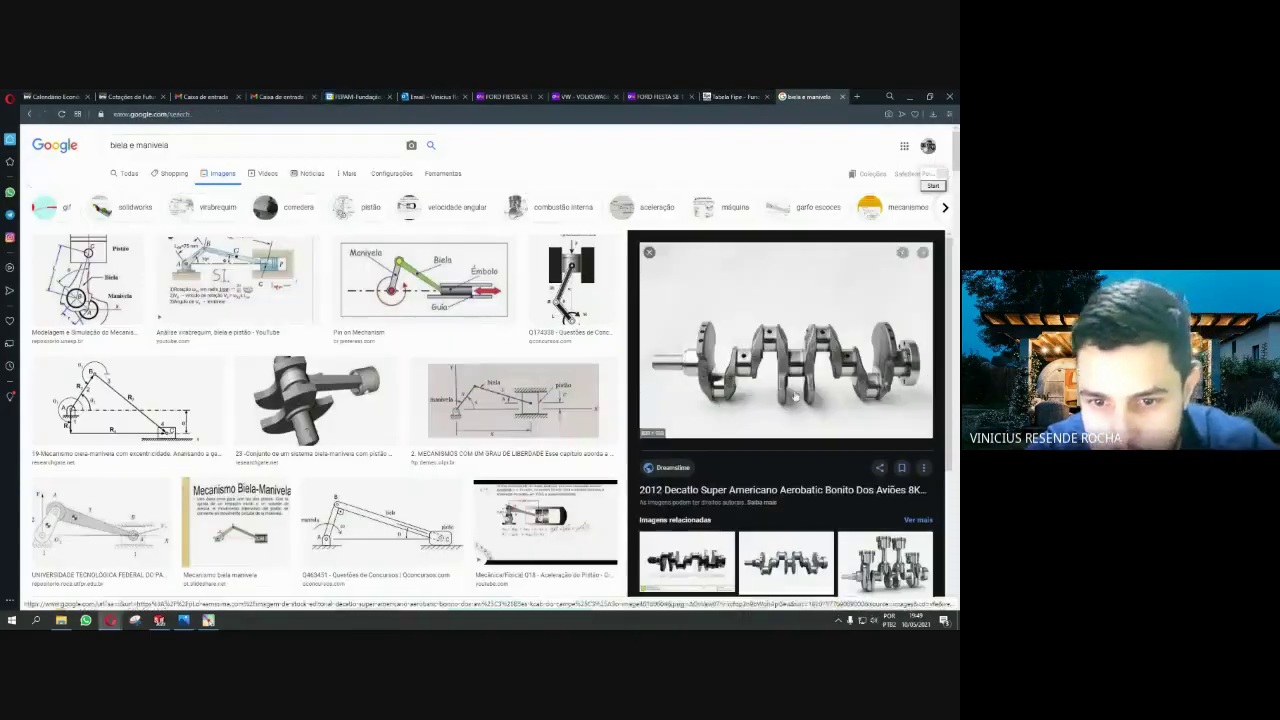
scroll(753, 334, "down", 1)
scroll(781, 328, "down", 1)
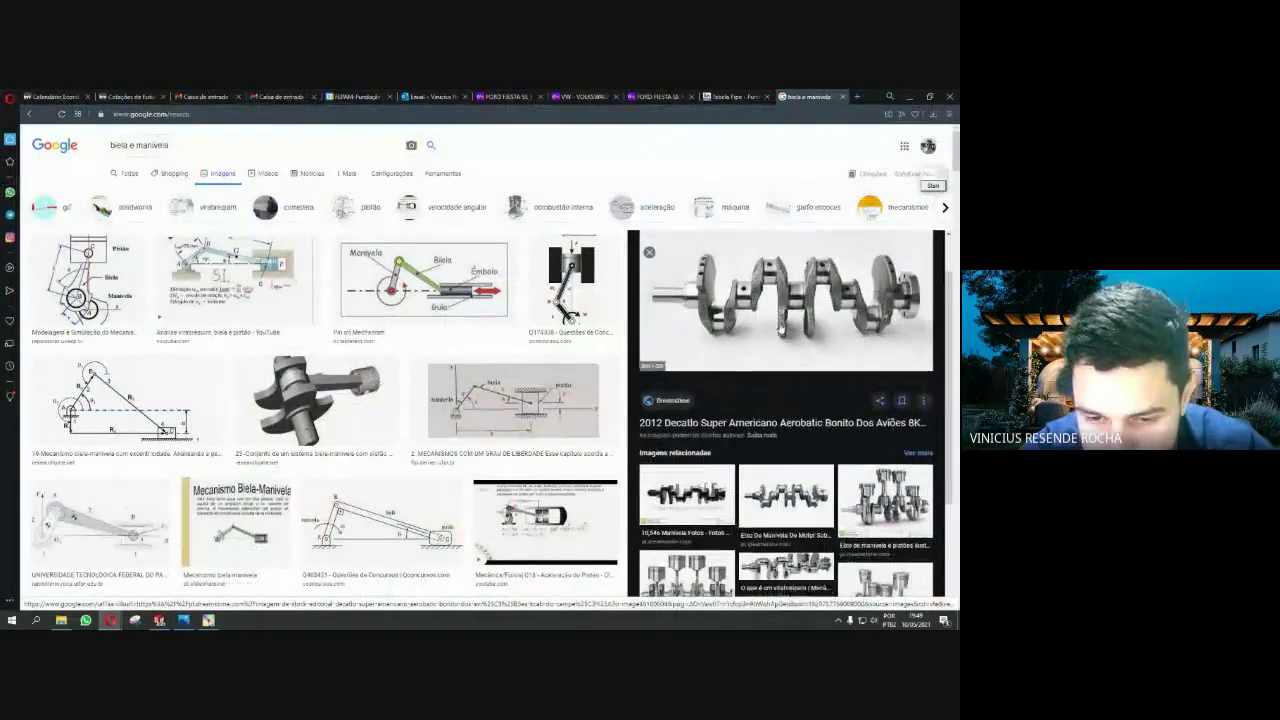
scroll(781, 328, "down", 1)
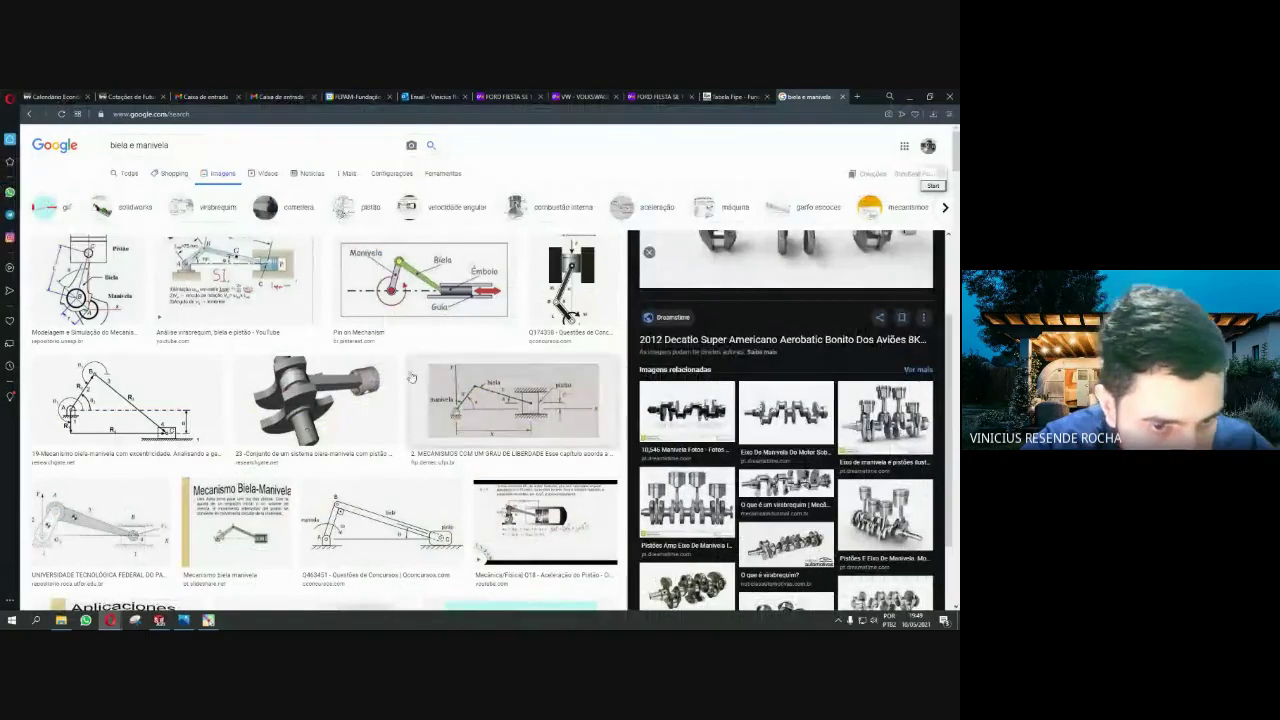
left_click(315, 400)
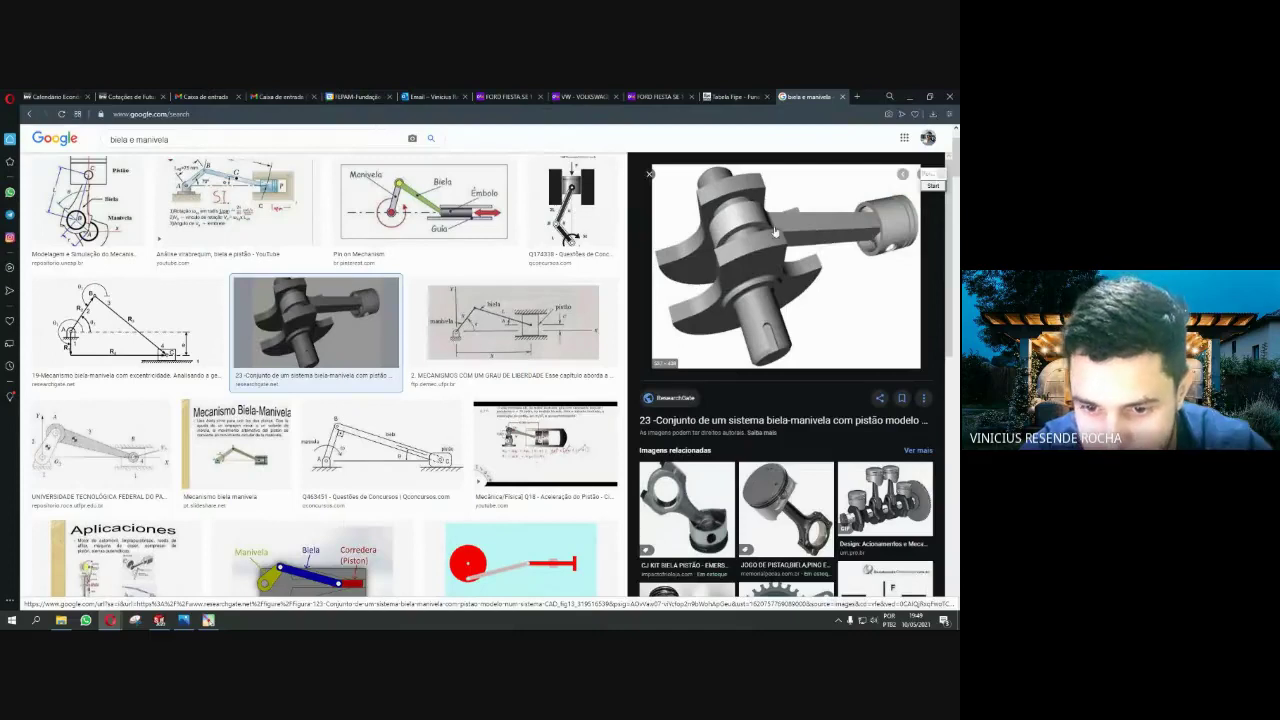
left_click(797, 505)
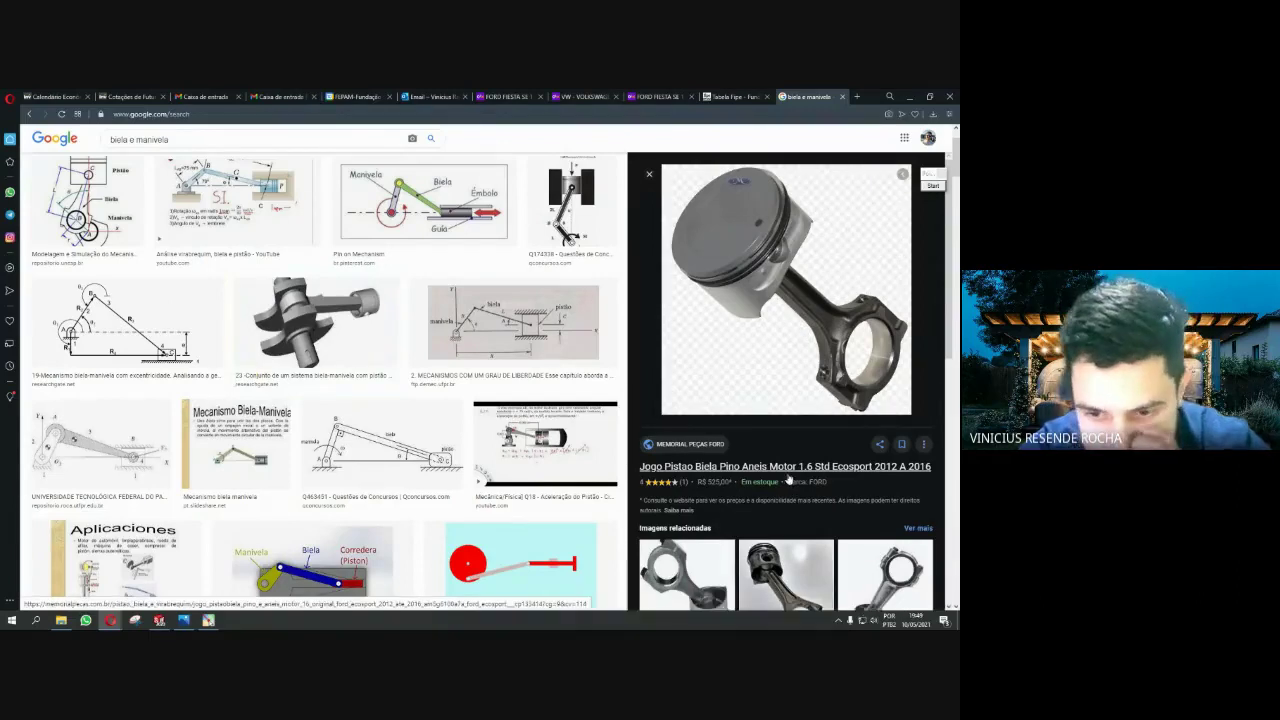
Preview more connecting rod and piston sets, including a connecting rod kit image
scroll(790, 484, "down", 3)
scroll(789, 482, "up", 1)
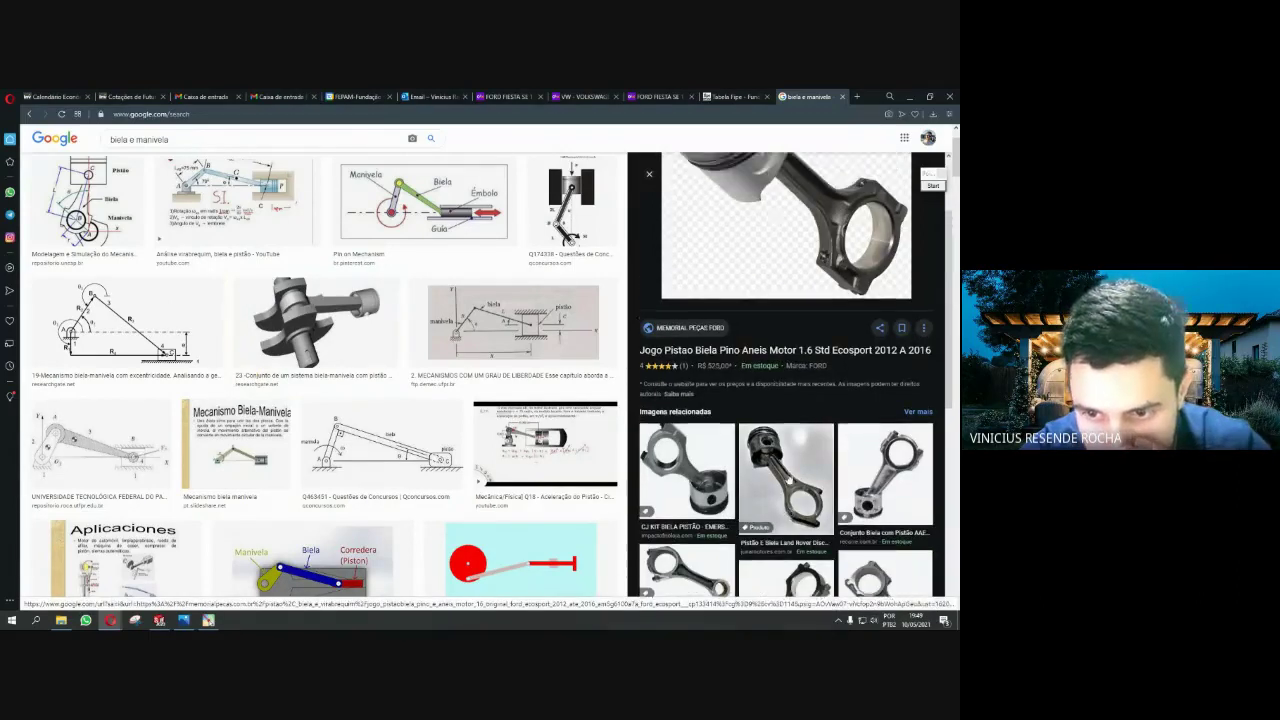
left_click(885, 490)
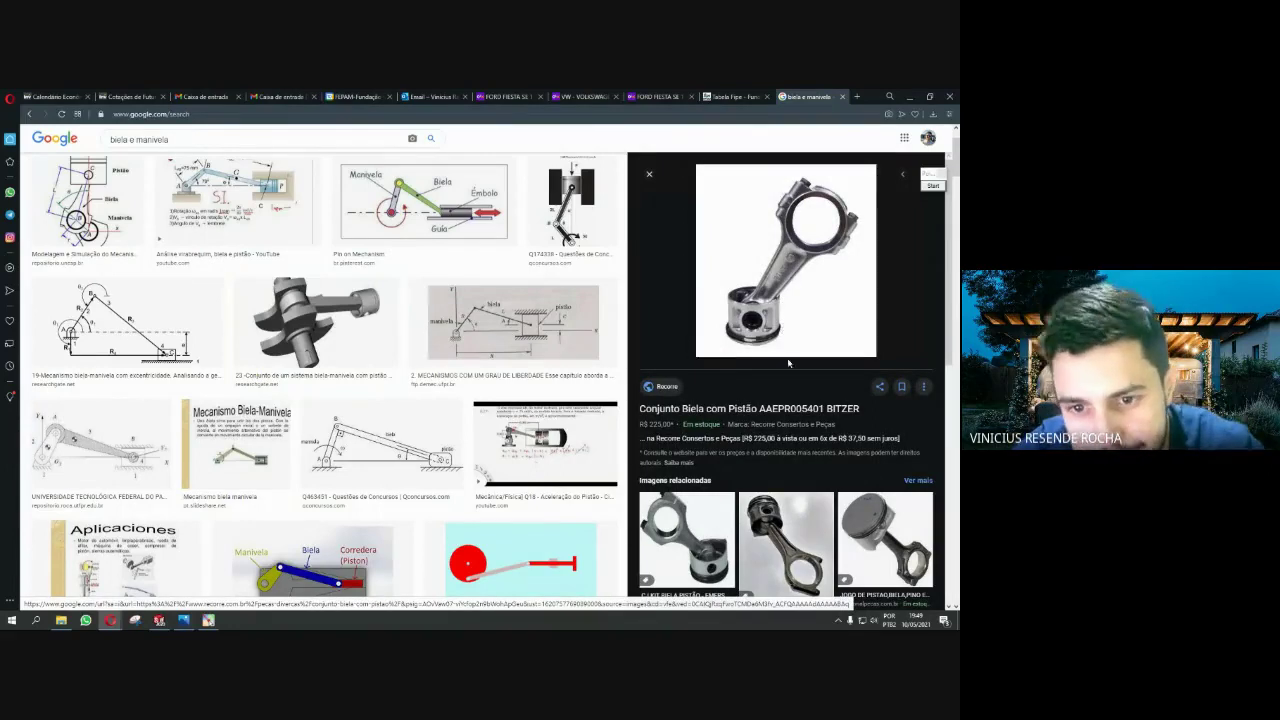
left_click(687, 553)
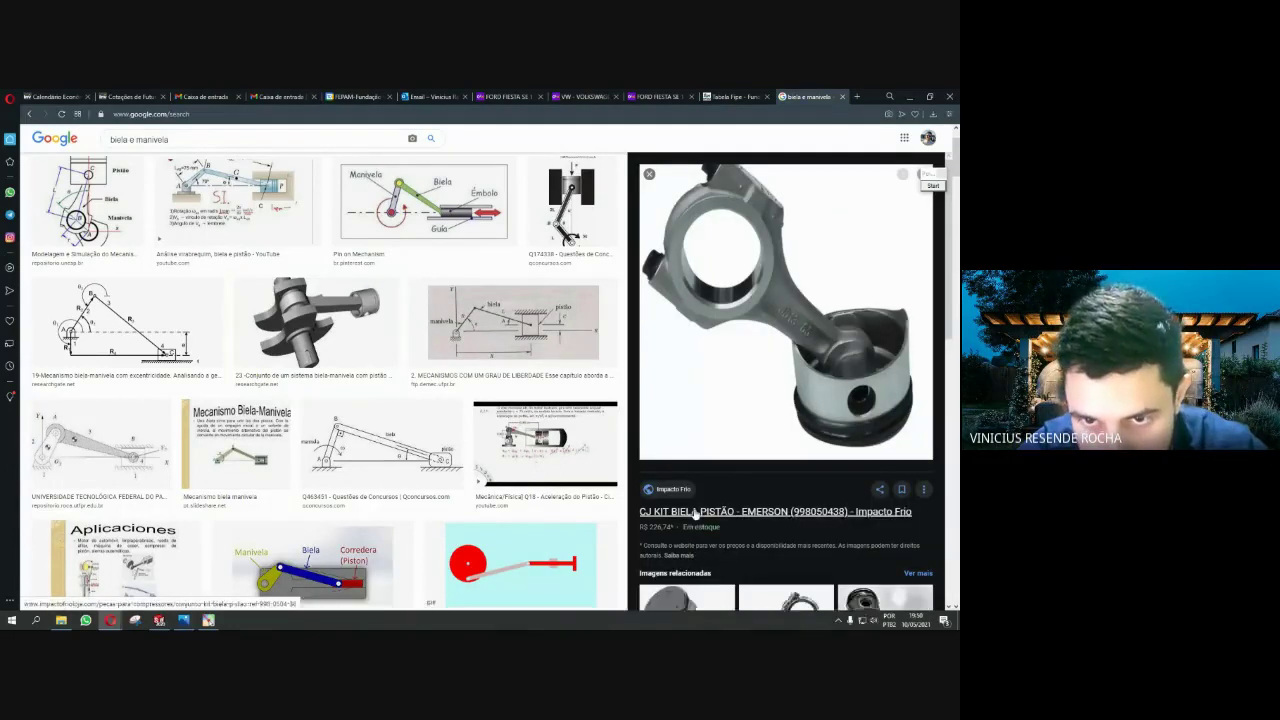
scroll(734, 456, "up", 1)
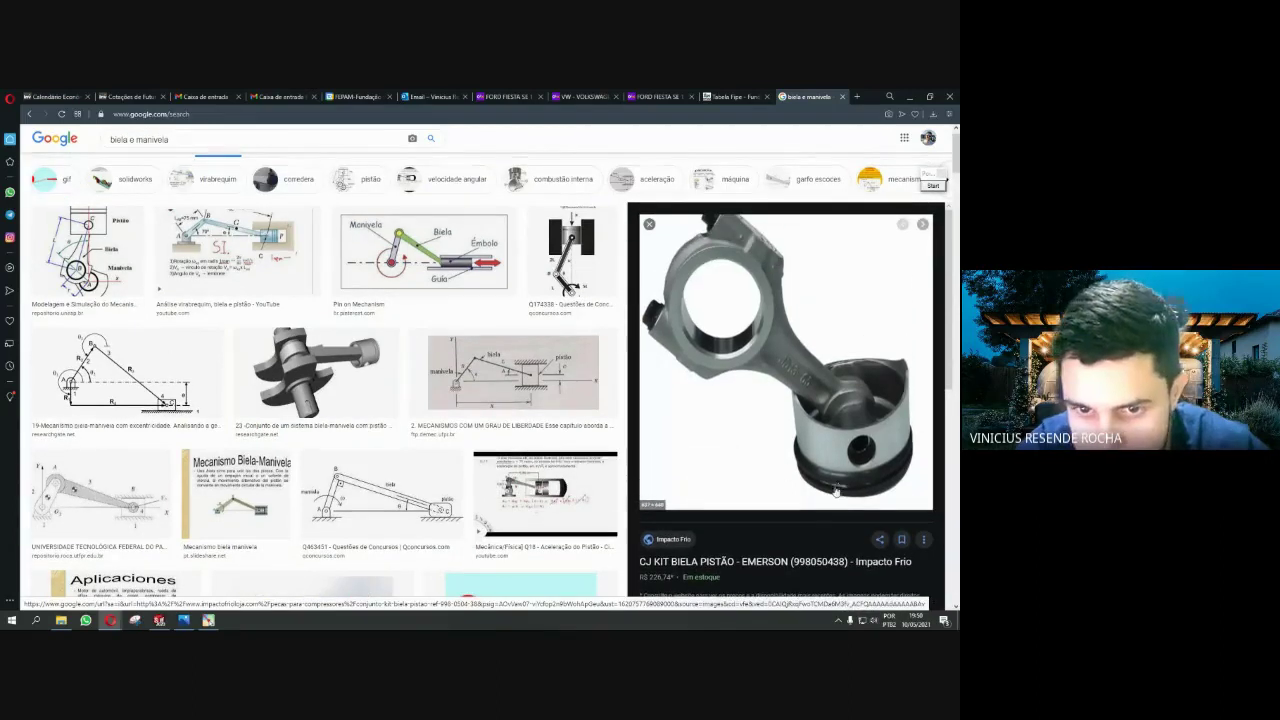
scroll(835, 490, "up", 1)
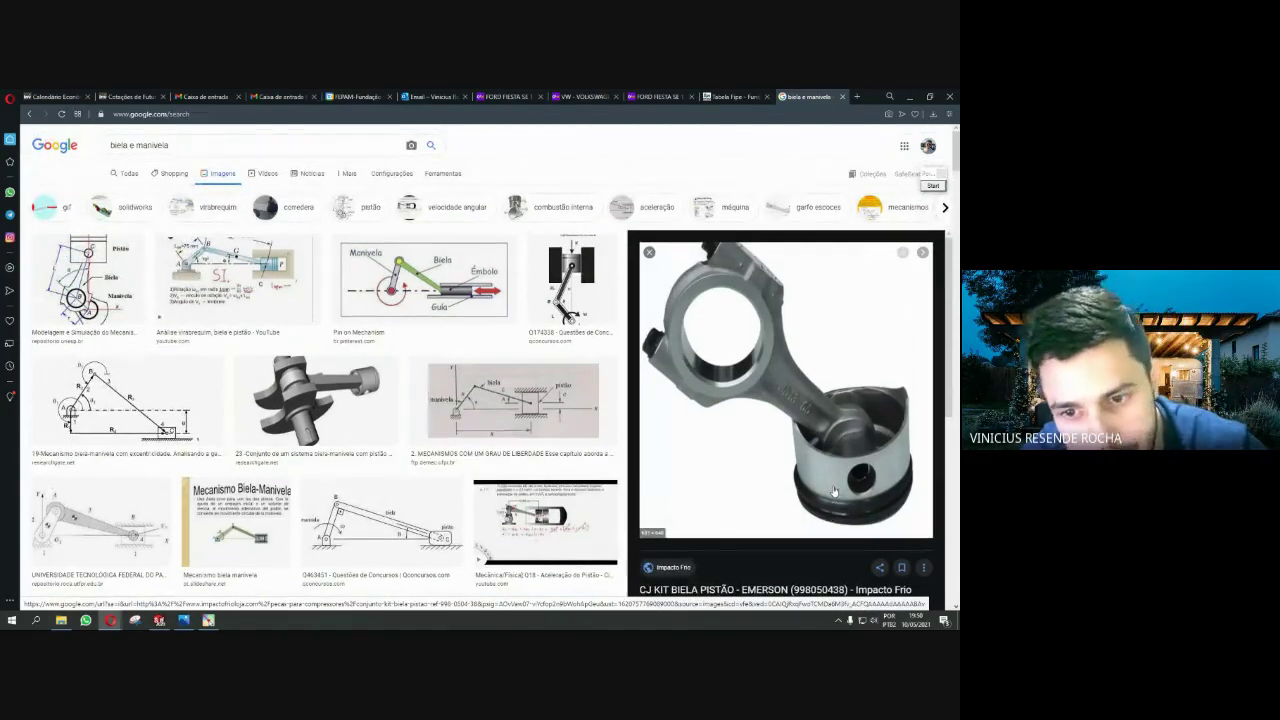
scroll(830, 492, "down", 1)
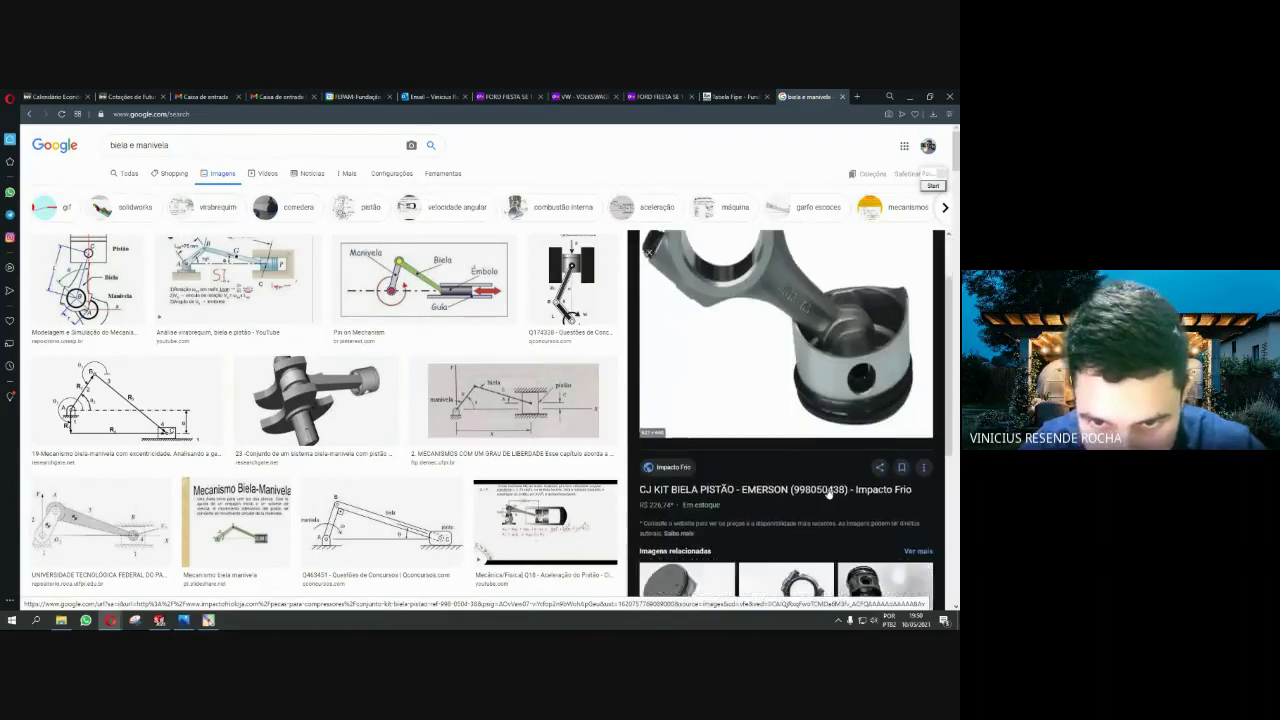
scroll(835, 490, "down", 1)
scroll(860, 489, "down", 1)
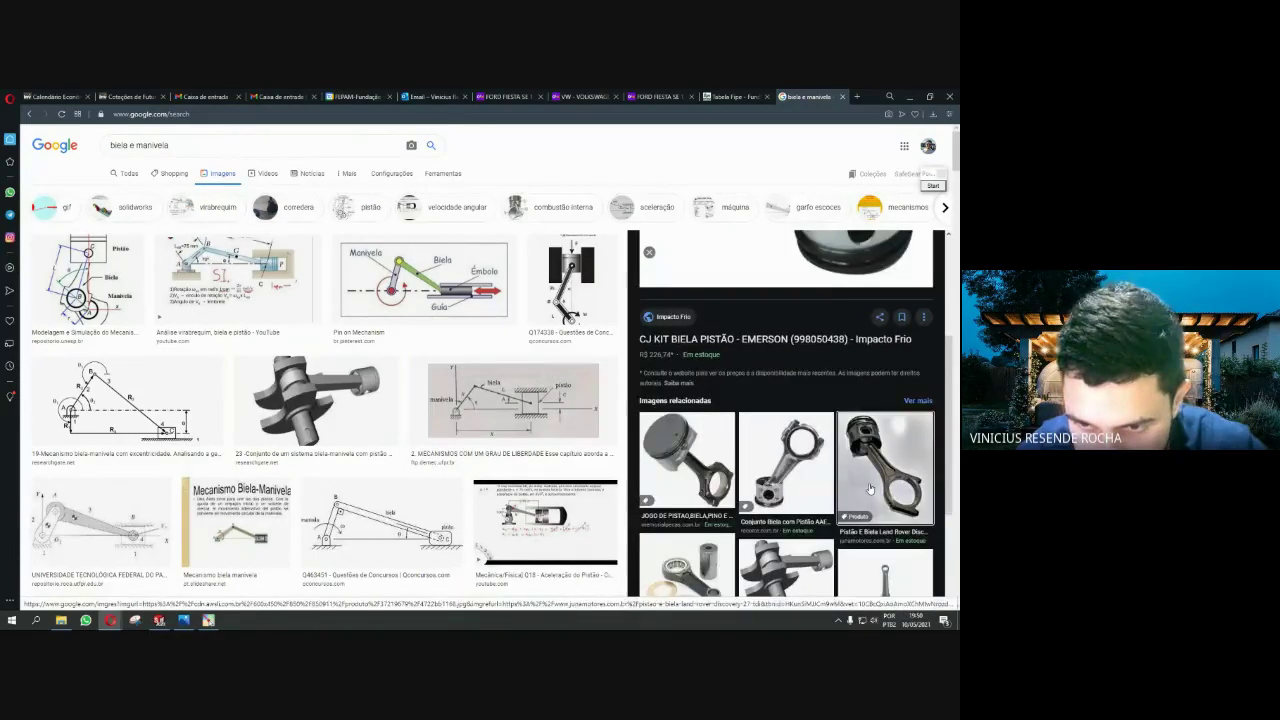
Preview the Land Rover Discovery piston-and-rod image and another result, then return to SOLIDWORKS
left_click(869, 489)
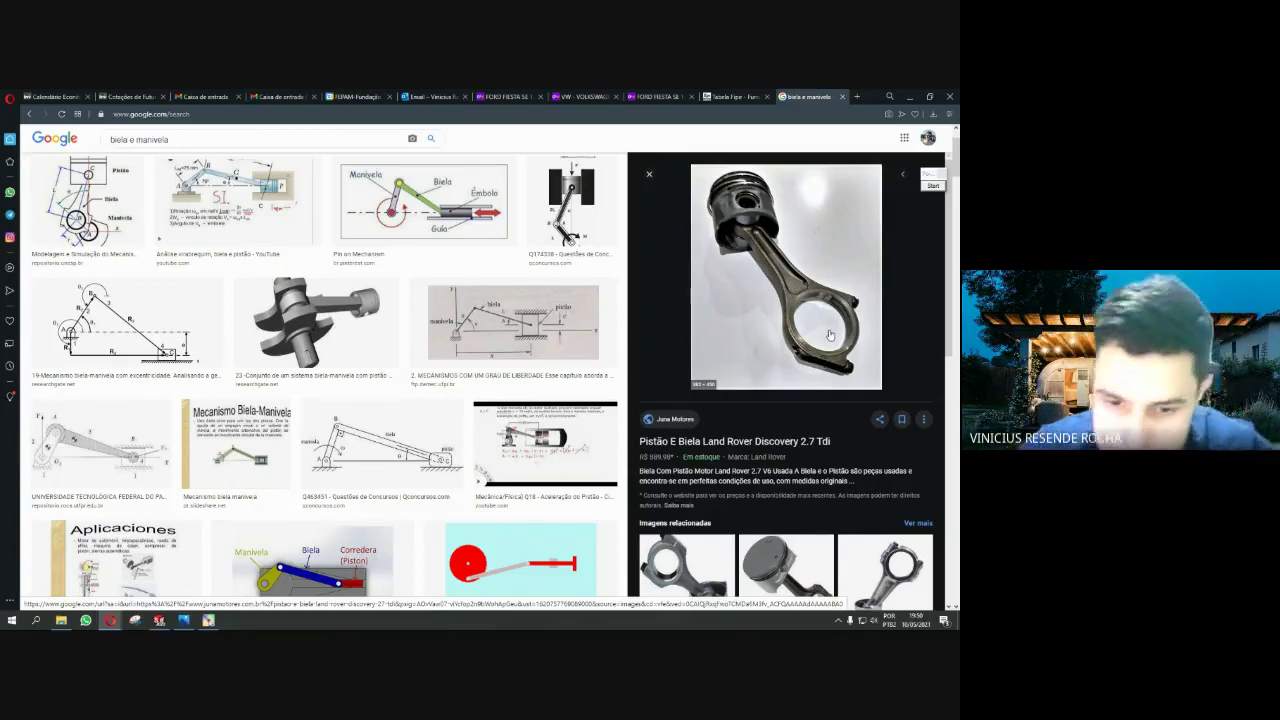
scroll(764, 348, "down", 1)
scroll(764, 348, "down", 1)
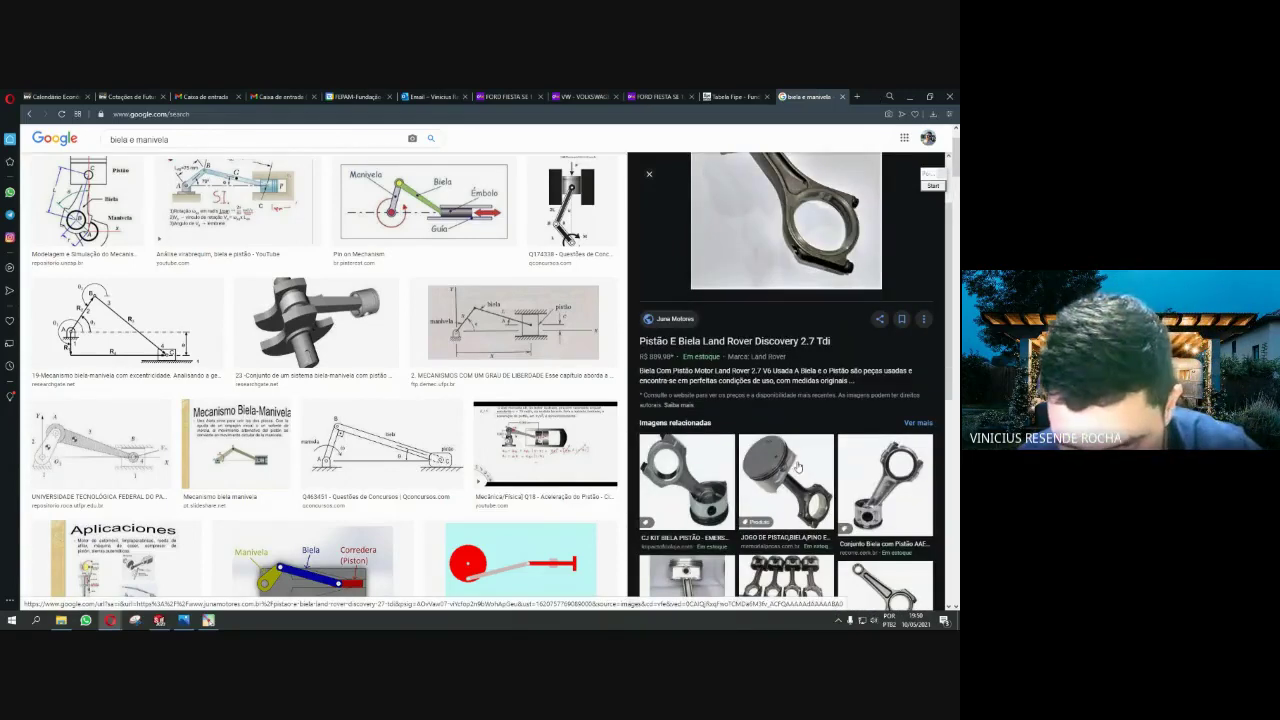
left_click(808, 498)
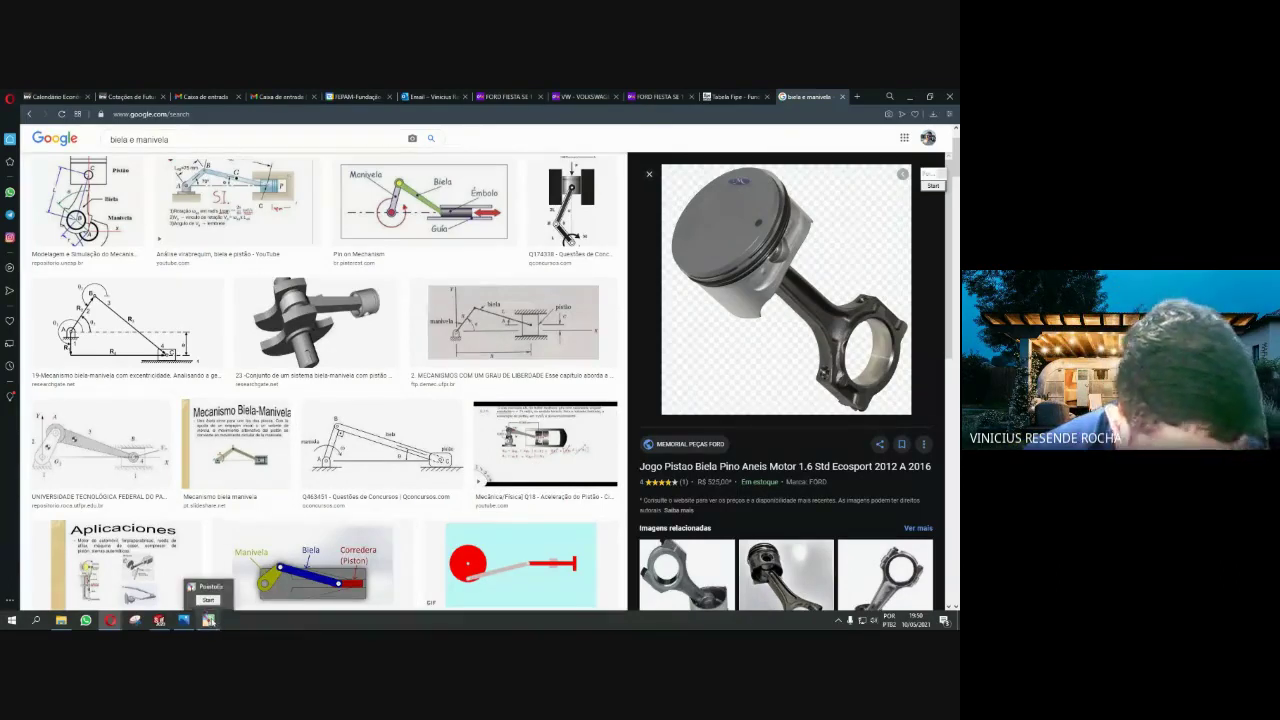
mouse_move(159, 621)
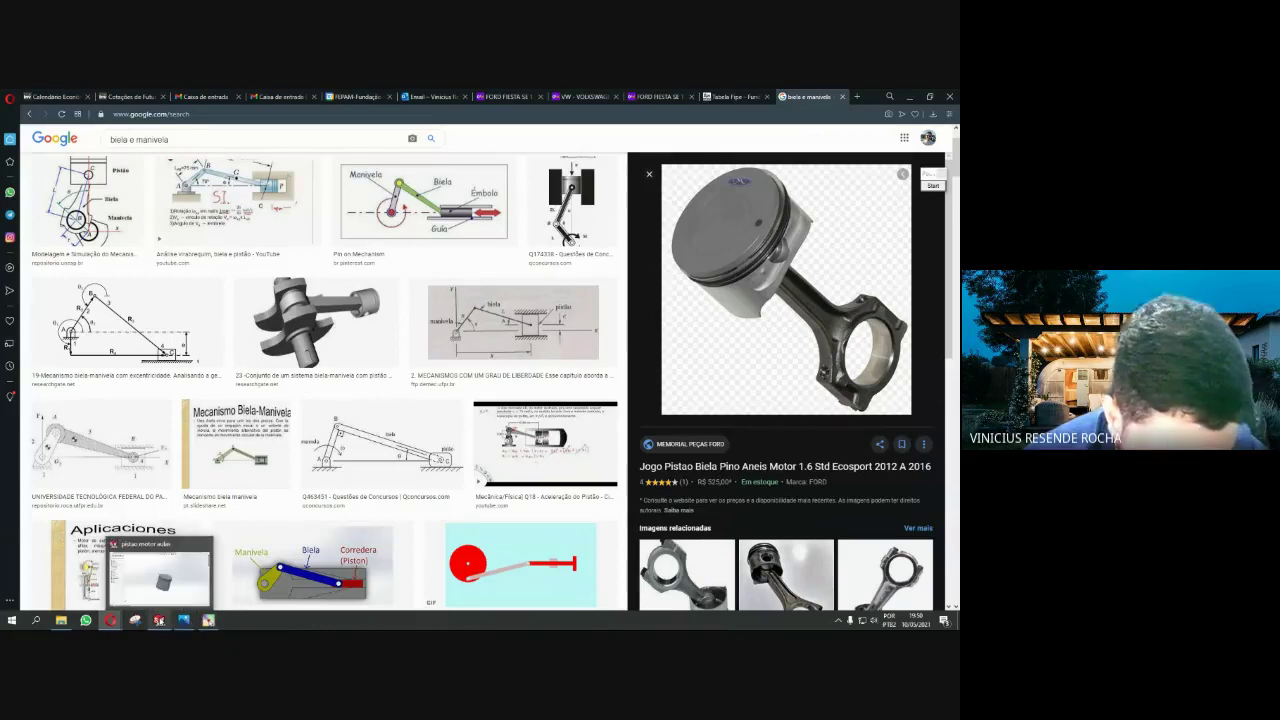
left_click(159, 620)
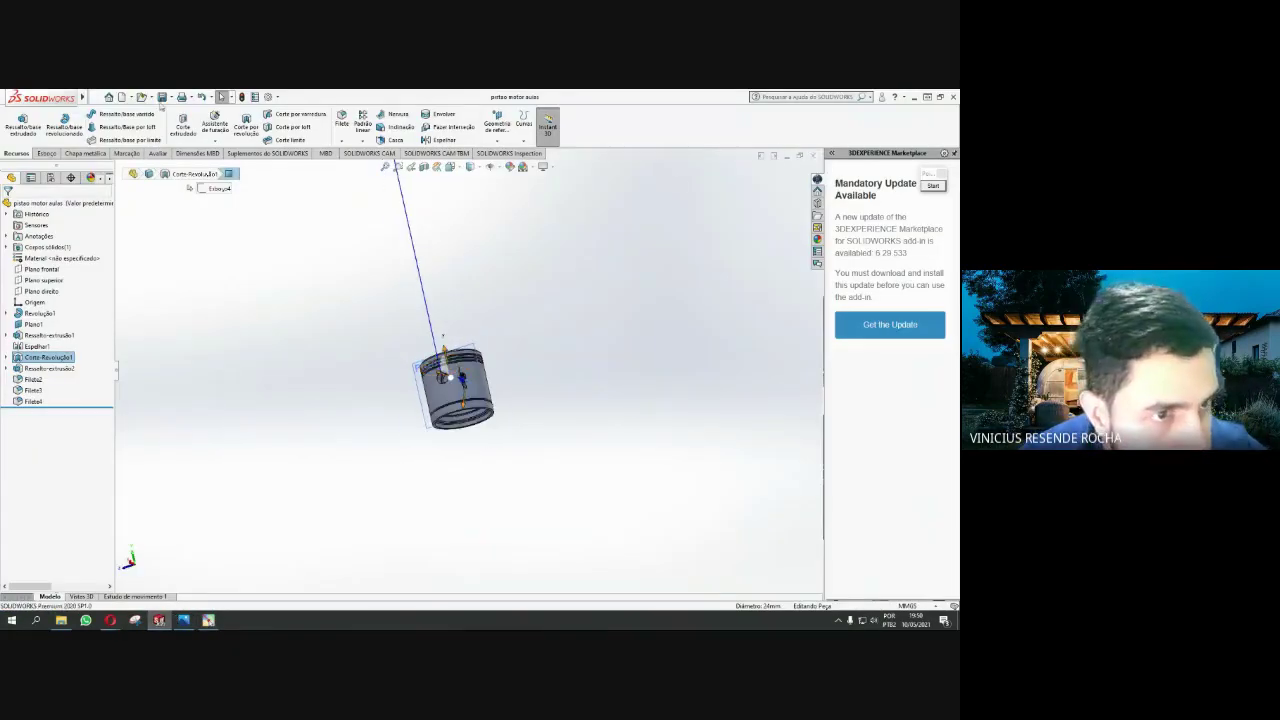
Glance at the Open and New document options, then orbit the piston to a new angle
left_click(152, 97)
left_click(129, 97)
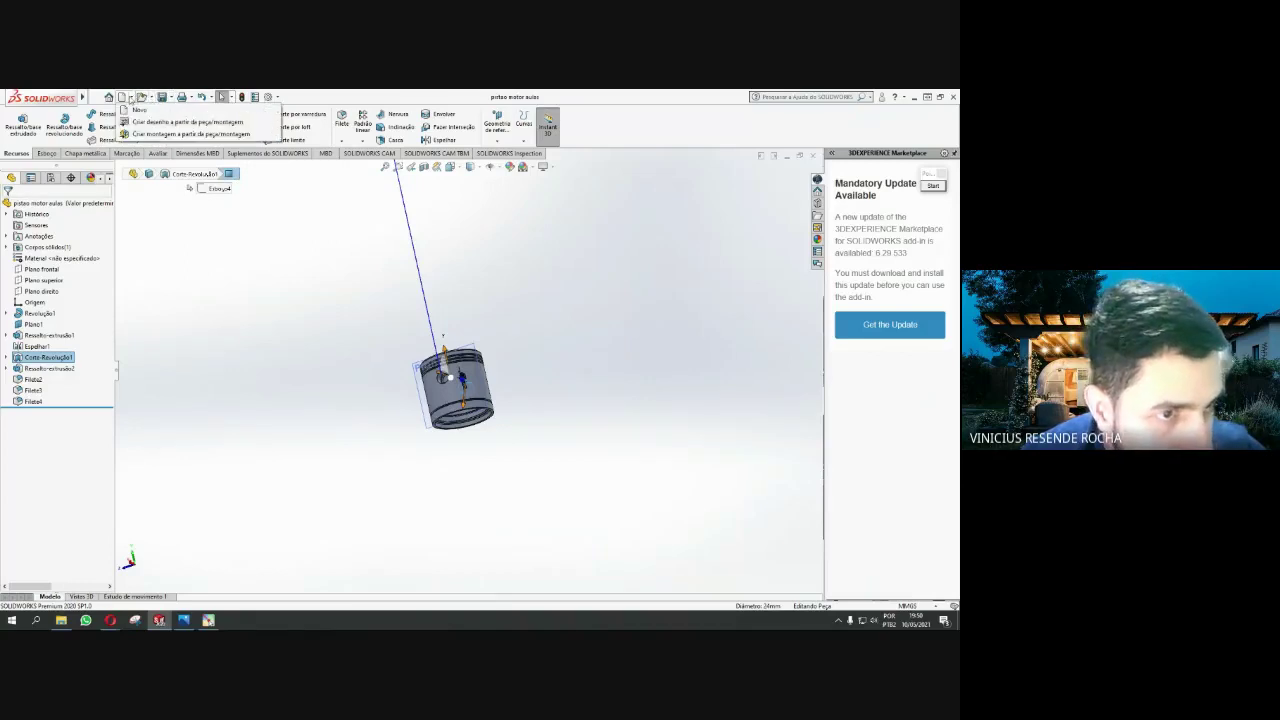
left_click(195, 304)
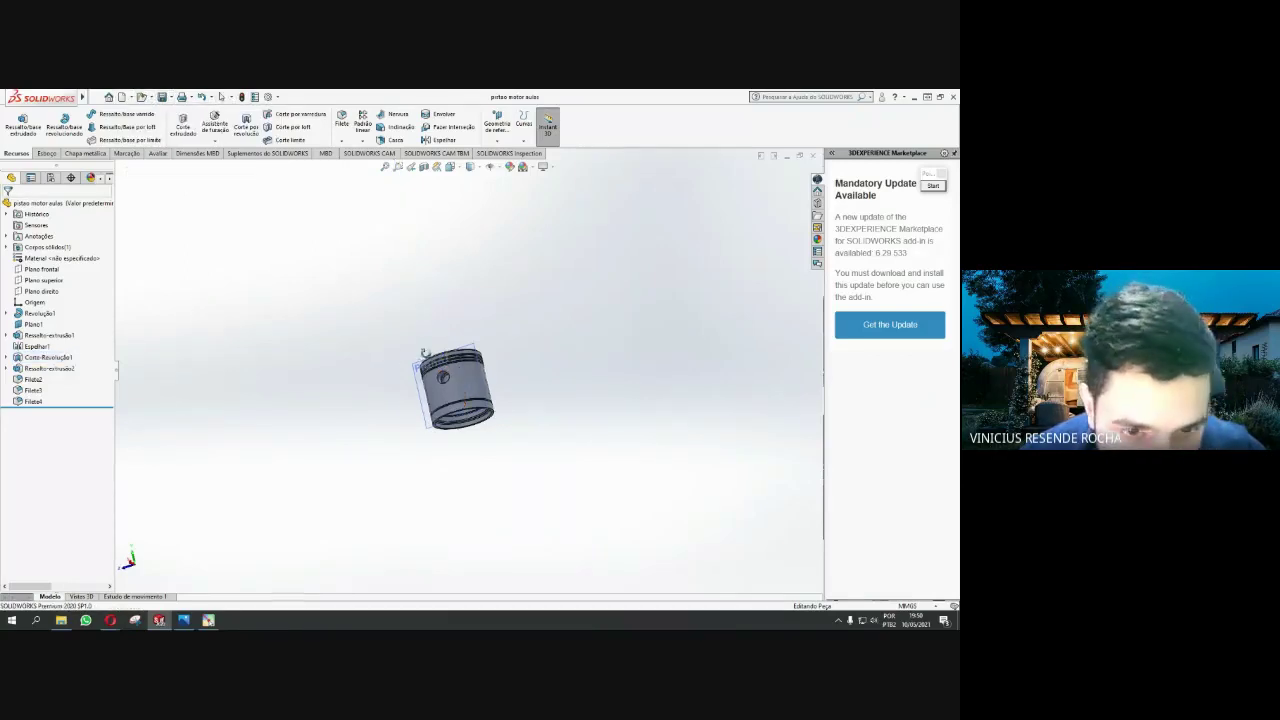
scroll(480, 380, "down", 5)
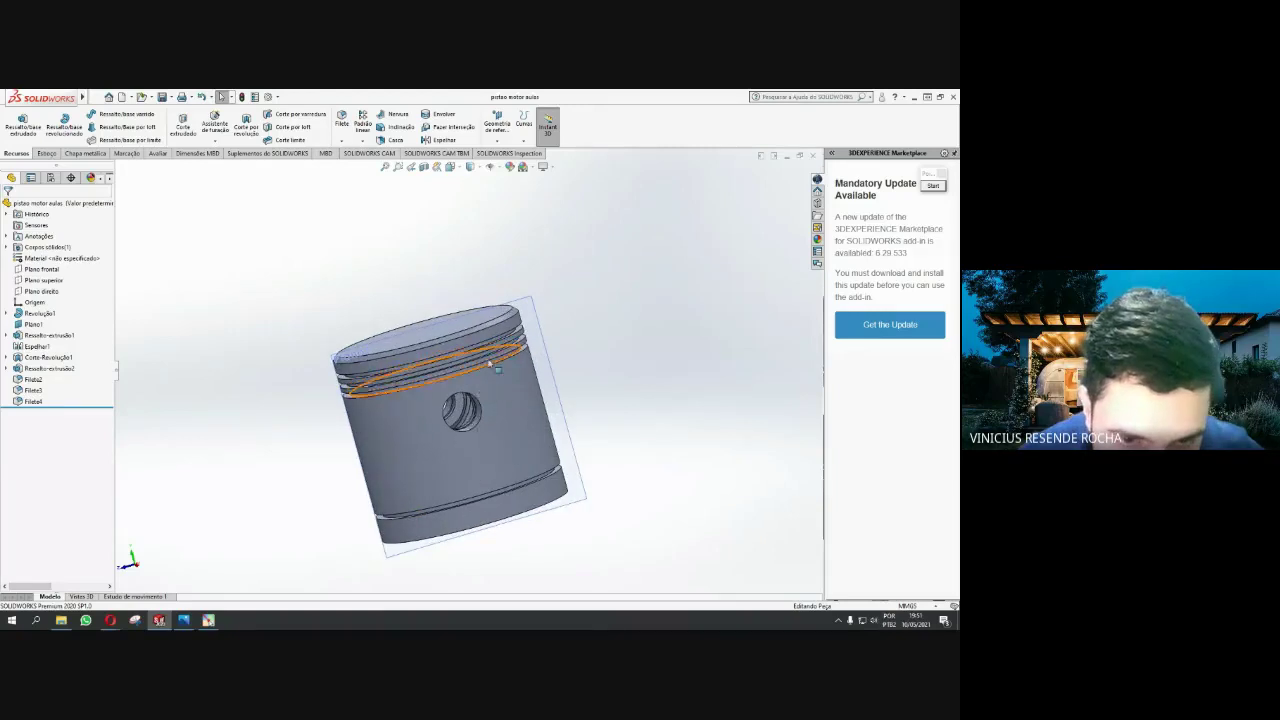
mouse_move(482, 458)
middle_mouse_down()
mouse_move(469, 448)
mouse_move(462, 363)
mouse_move(440, 400)
middle_mouse_up()
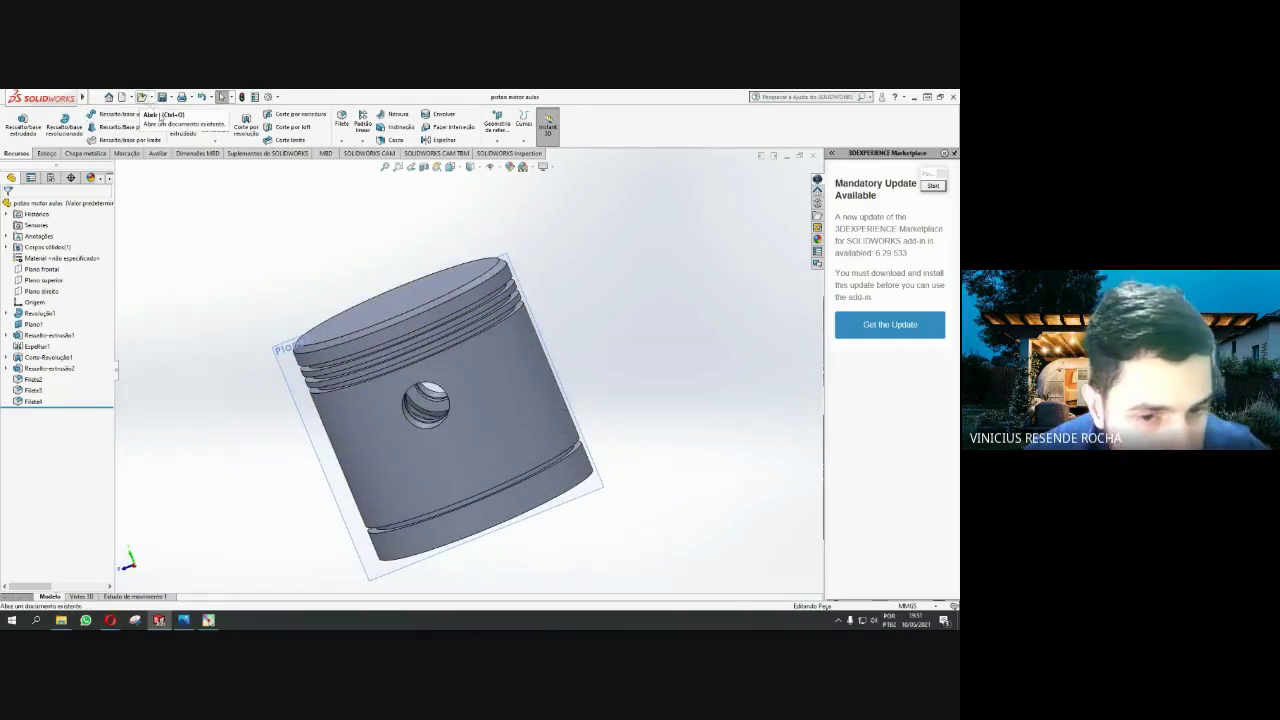
scroll(411, 420, "down", 2)
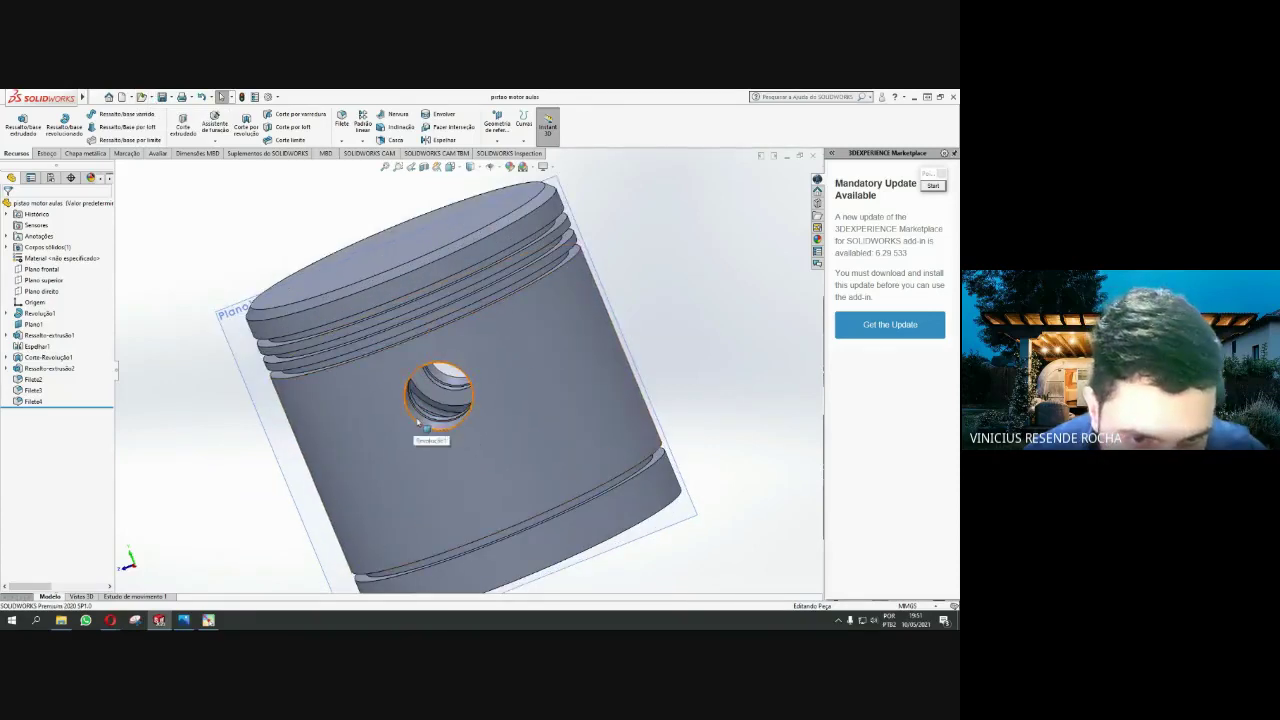
Select the 24 mm Corte-Revolução1 pin hole face, zoom out, and close the piston part
left_click(420, 418)
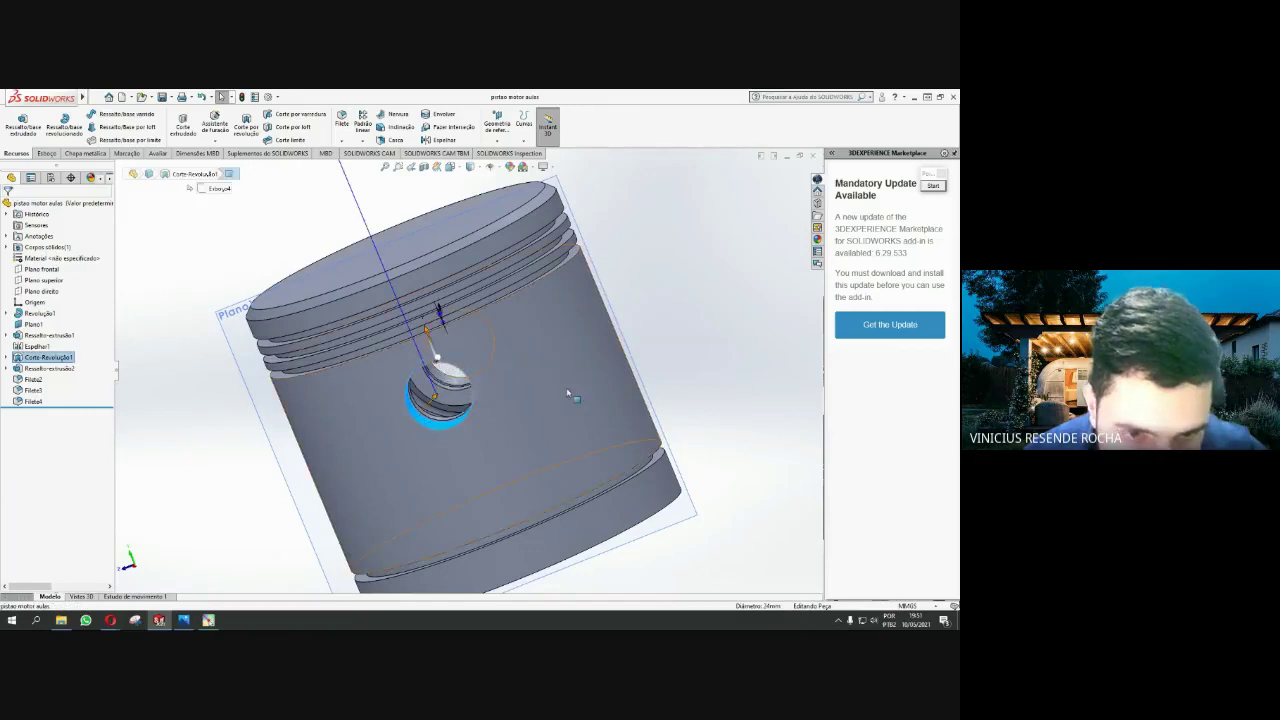
scroll(578, 400, "down", 3)
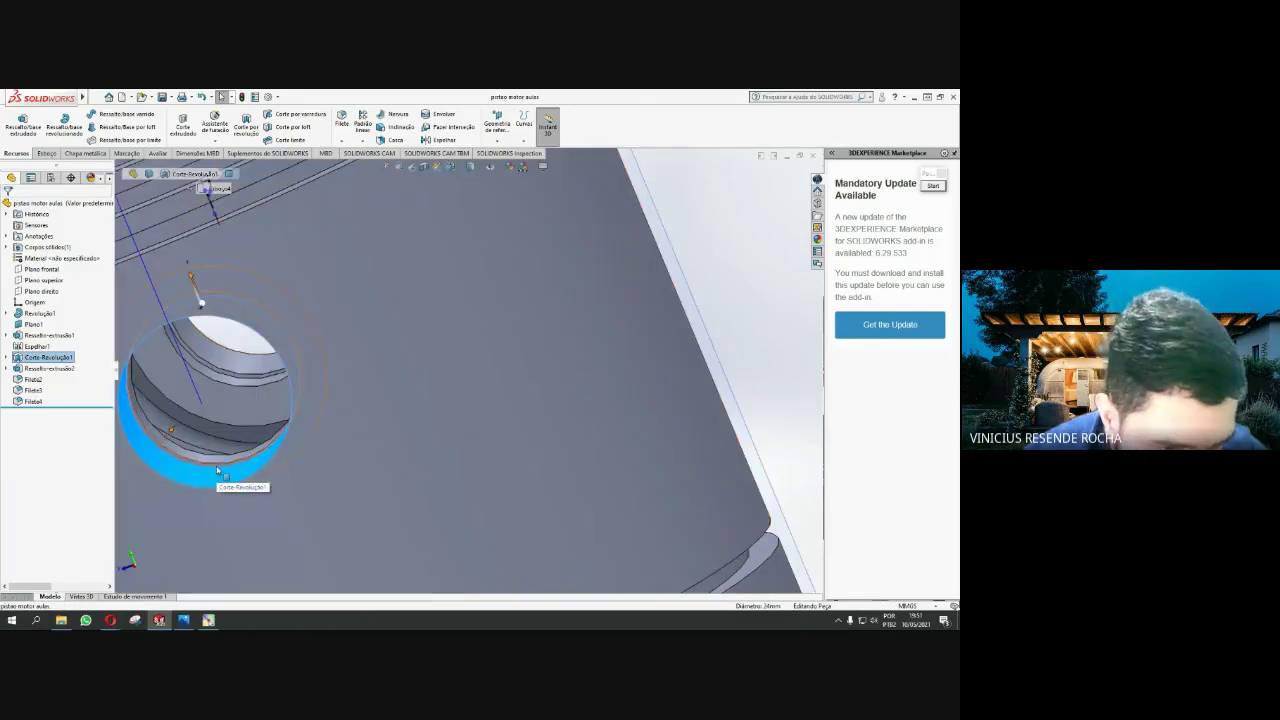
mouse_move(220, 467)
middle_mouse_down()
mouse_move(333, 377)
mouse_move(498, 316)
middle_mouse_up()
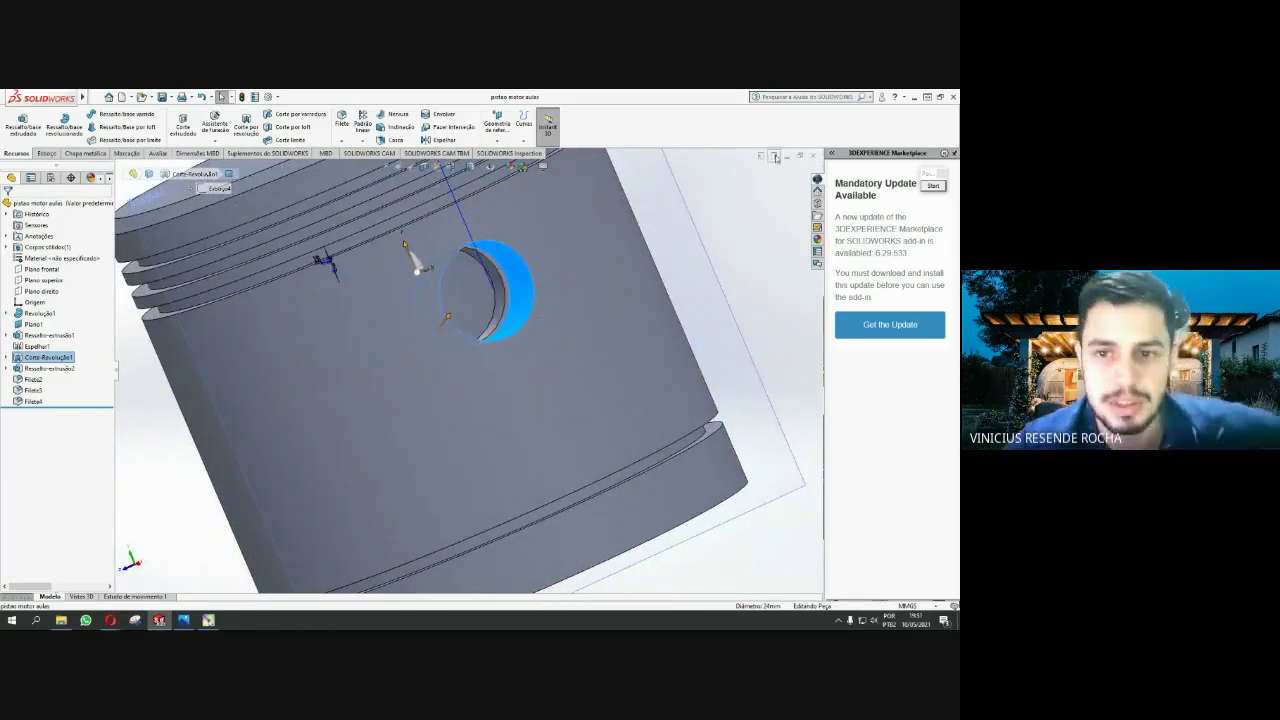
left_click(802, 158)
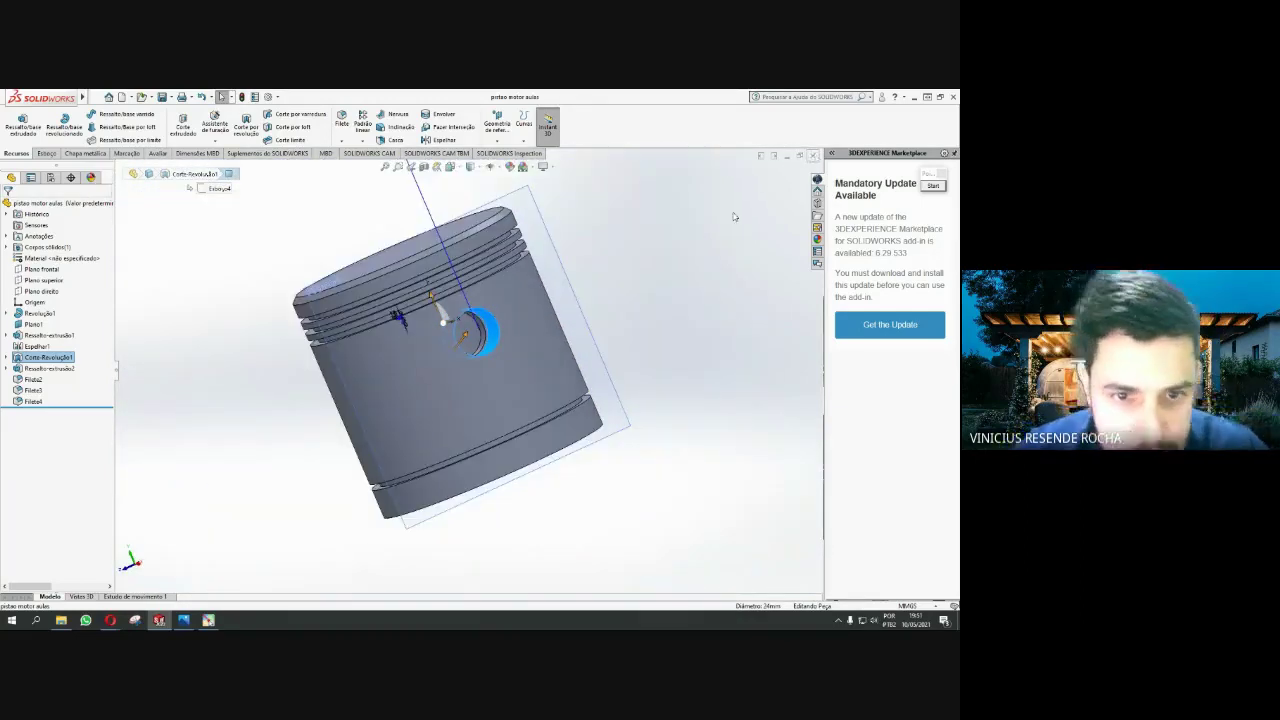
Create a new part and start a sketch on the front plane
left_click(122, 97)
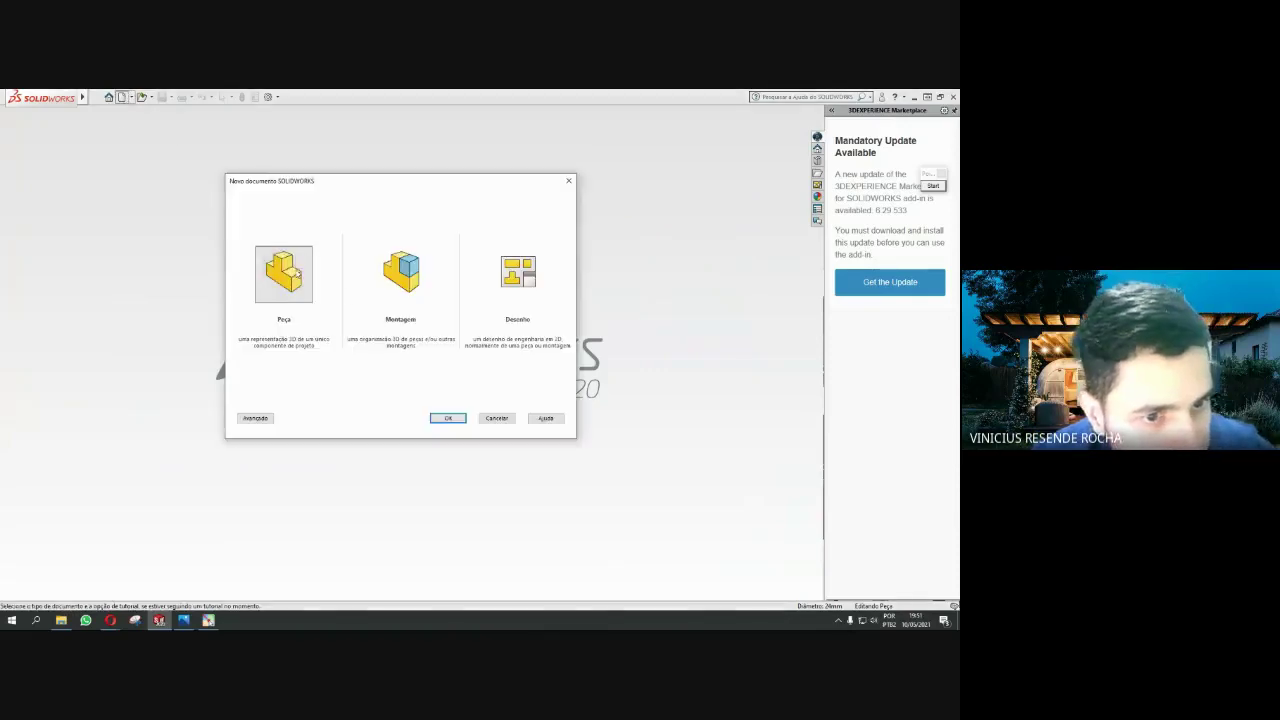
left_click(447, 419)
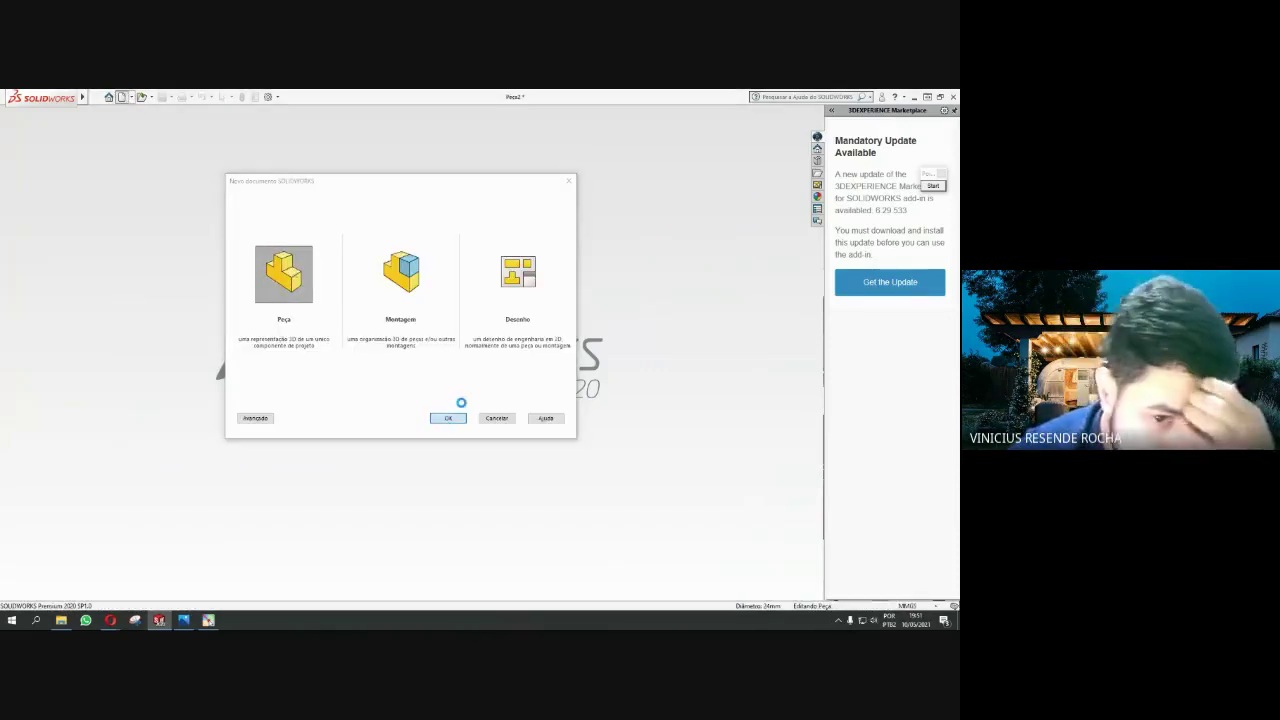
left_click(41, 258)
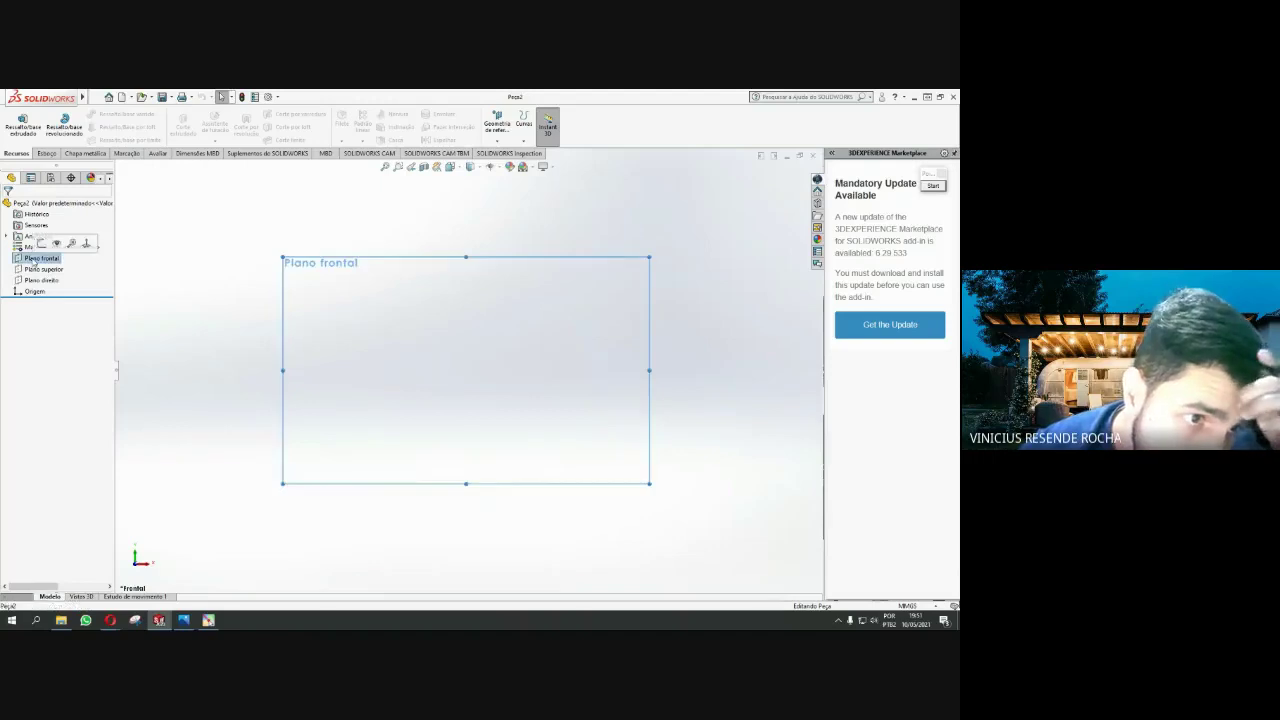
left_click(45, 153)
left_click(15, 121)
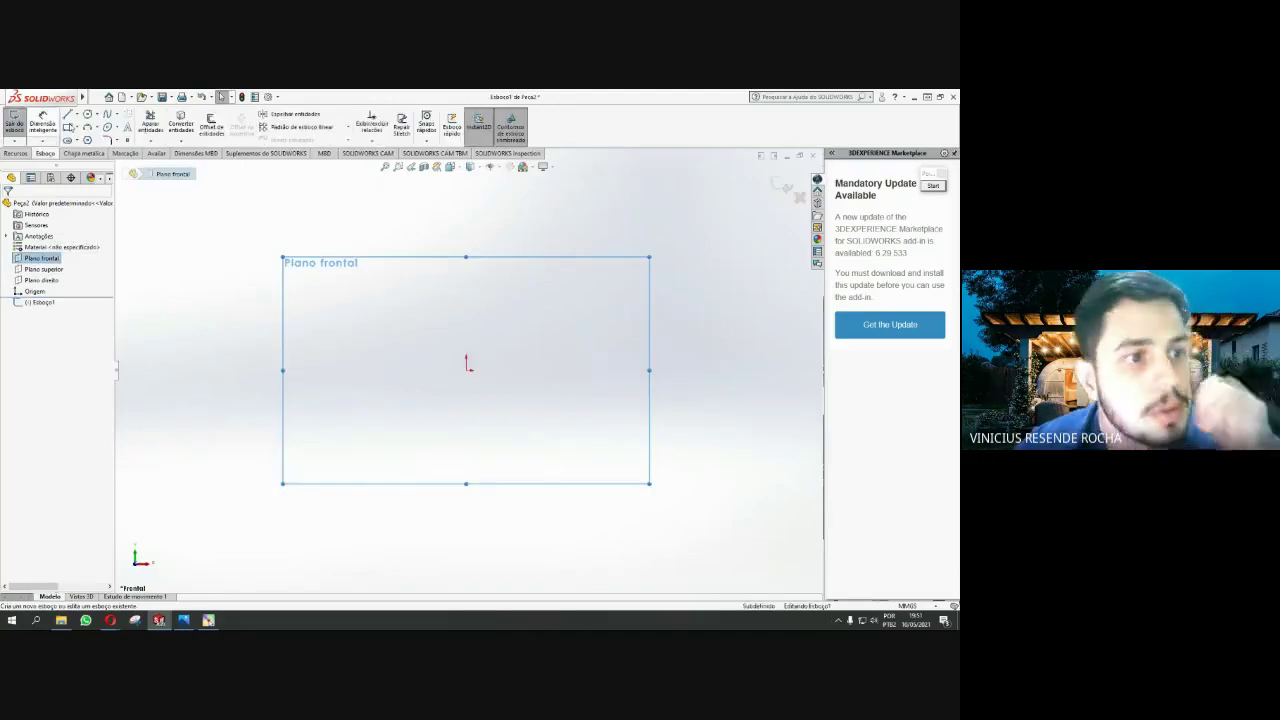
Draw the small first circle centred on the sketch origin
left_click(88, 116)
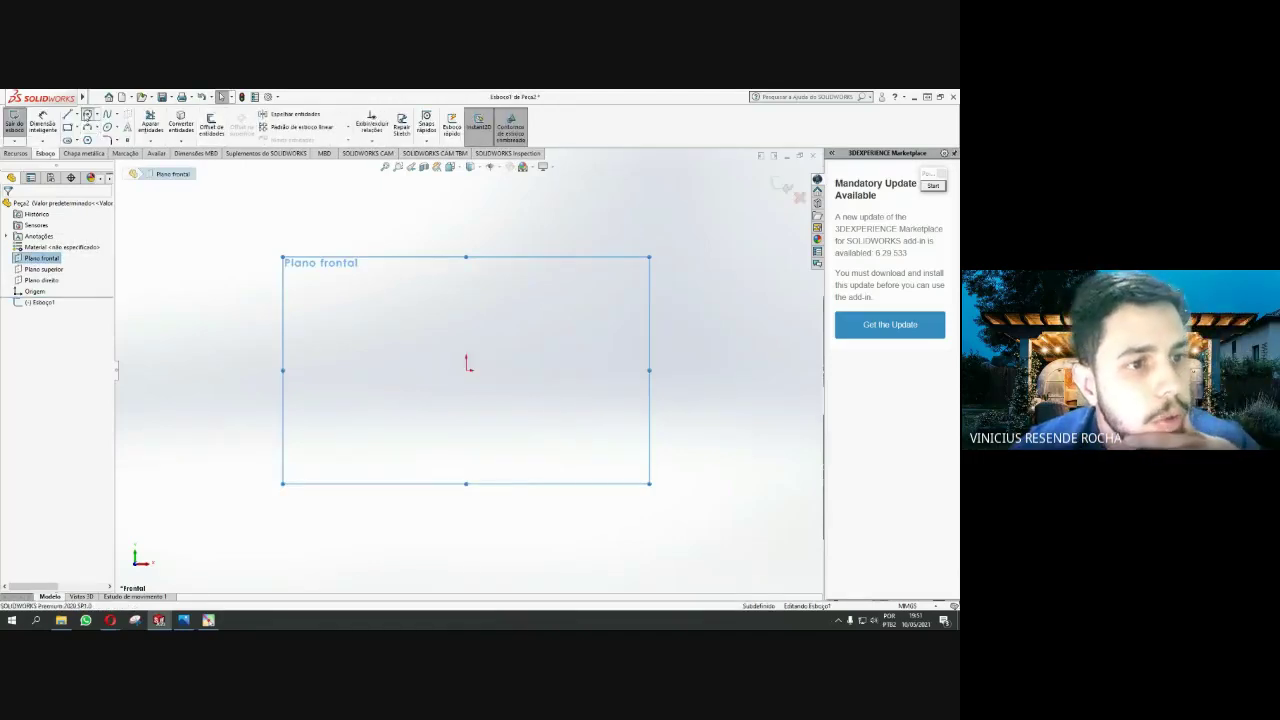
left_click(467, 368)
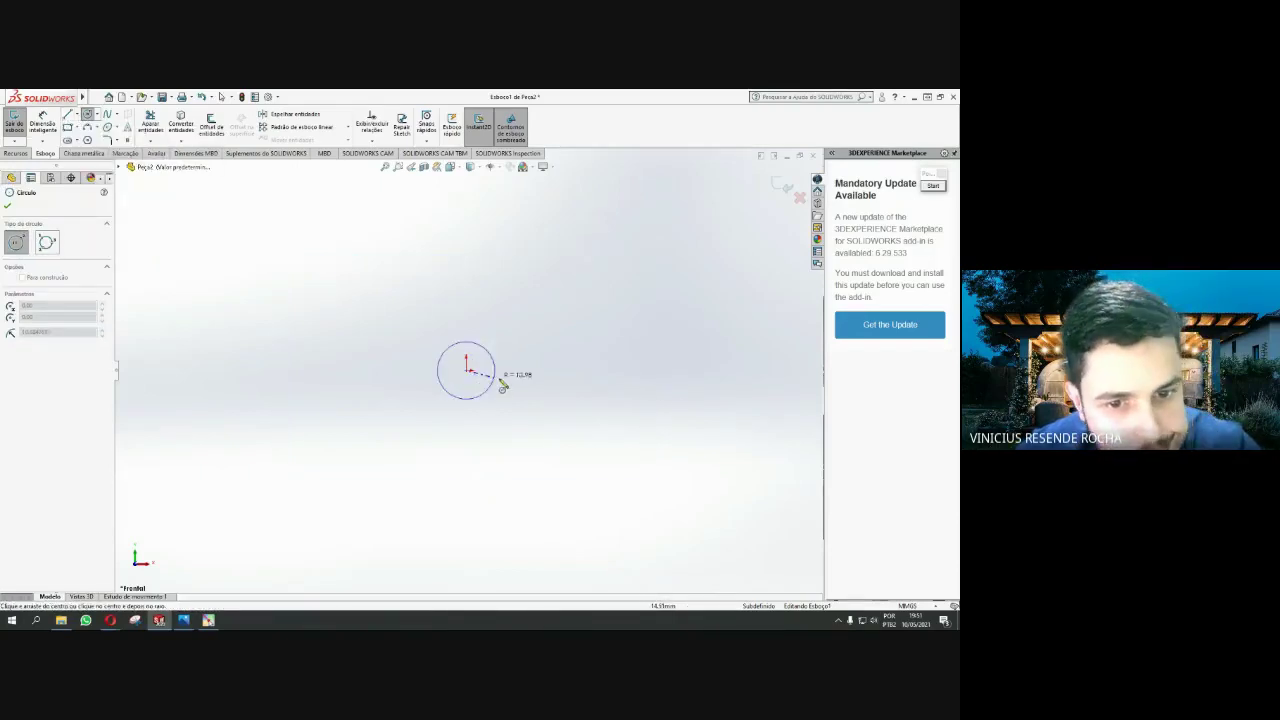
left_click(504, 385)
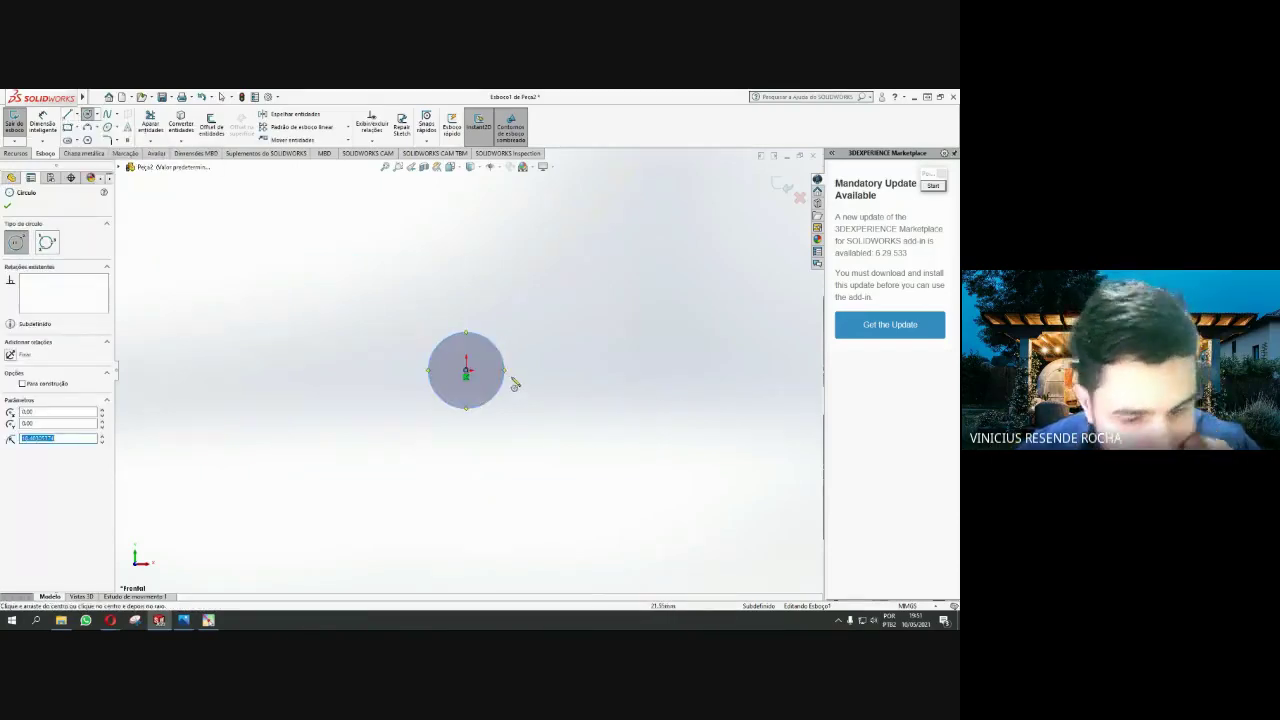
type("25")
key("Return")
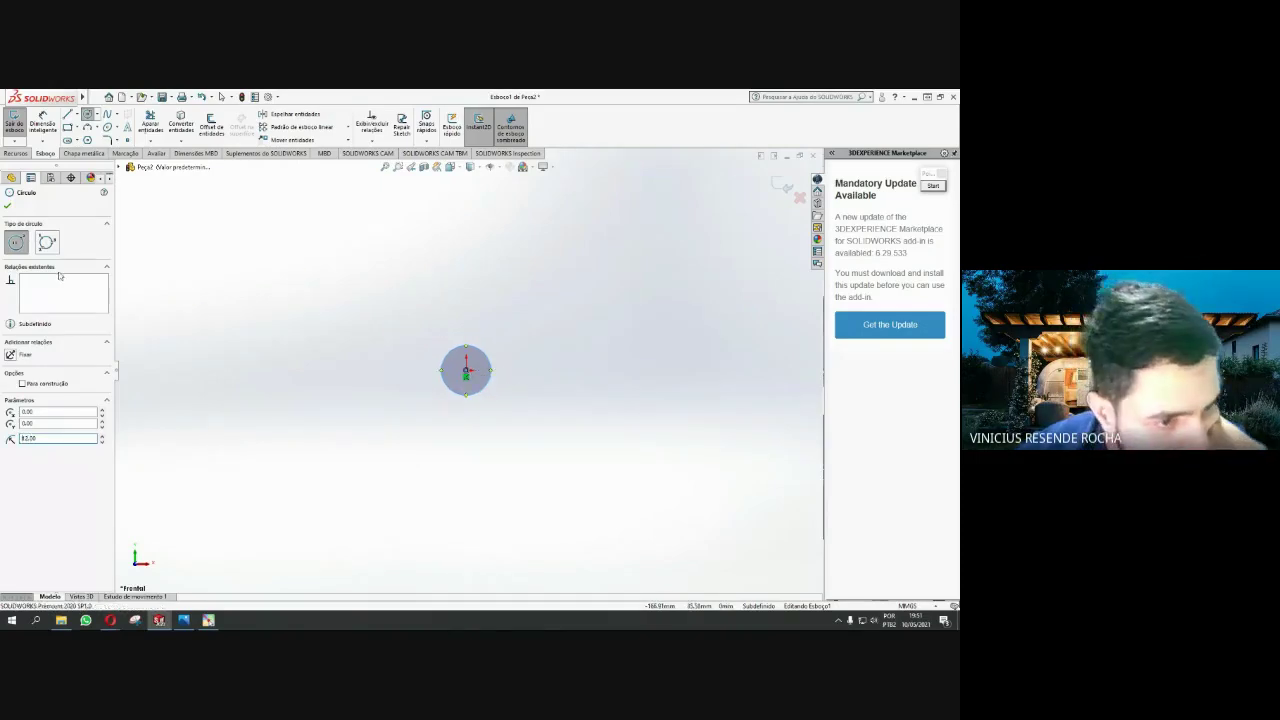
key("Escape")
scroll(547, 367, "down", 2)
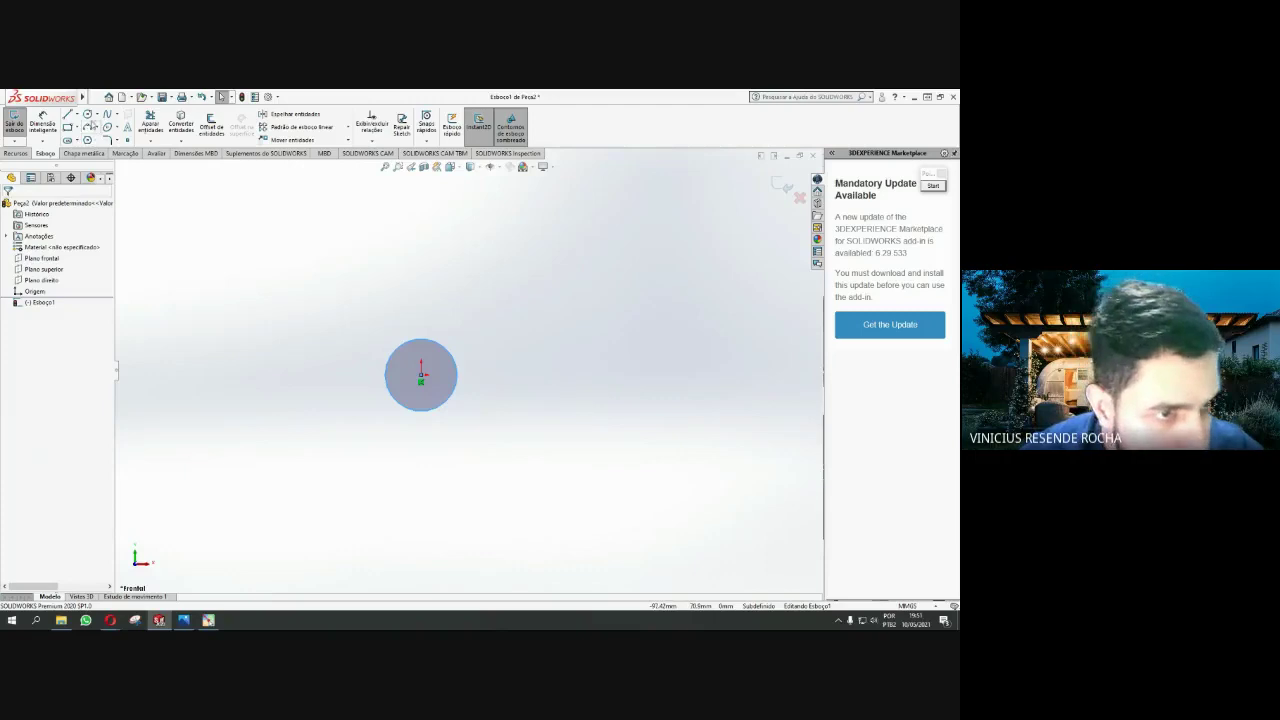
Add an outer circle of radius 25 concentric with the first one, then zoom out
left_click(88, 114)
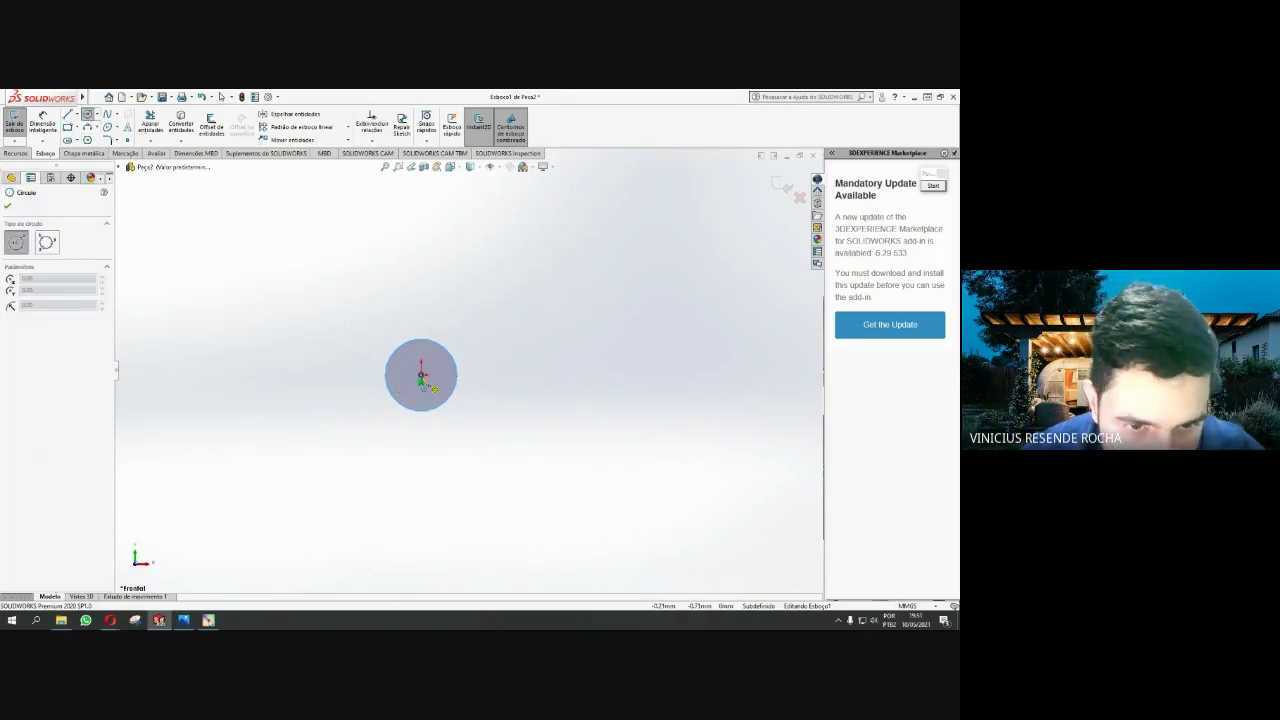
left_click(421, 379)
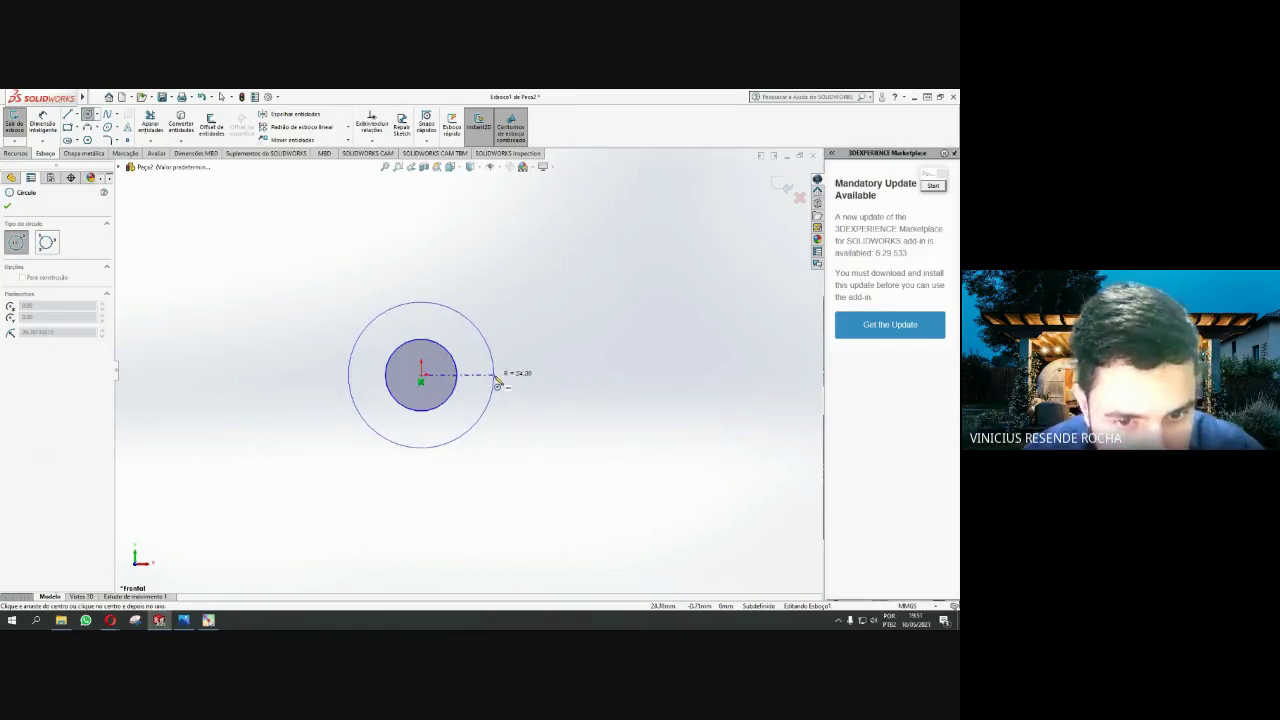
left_click(498, 382)
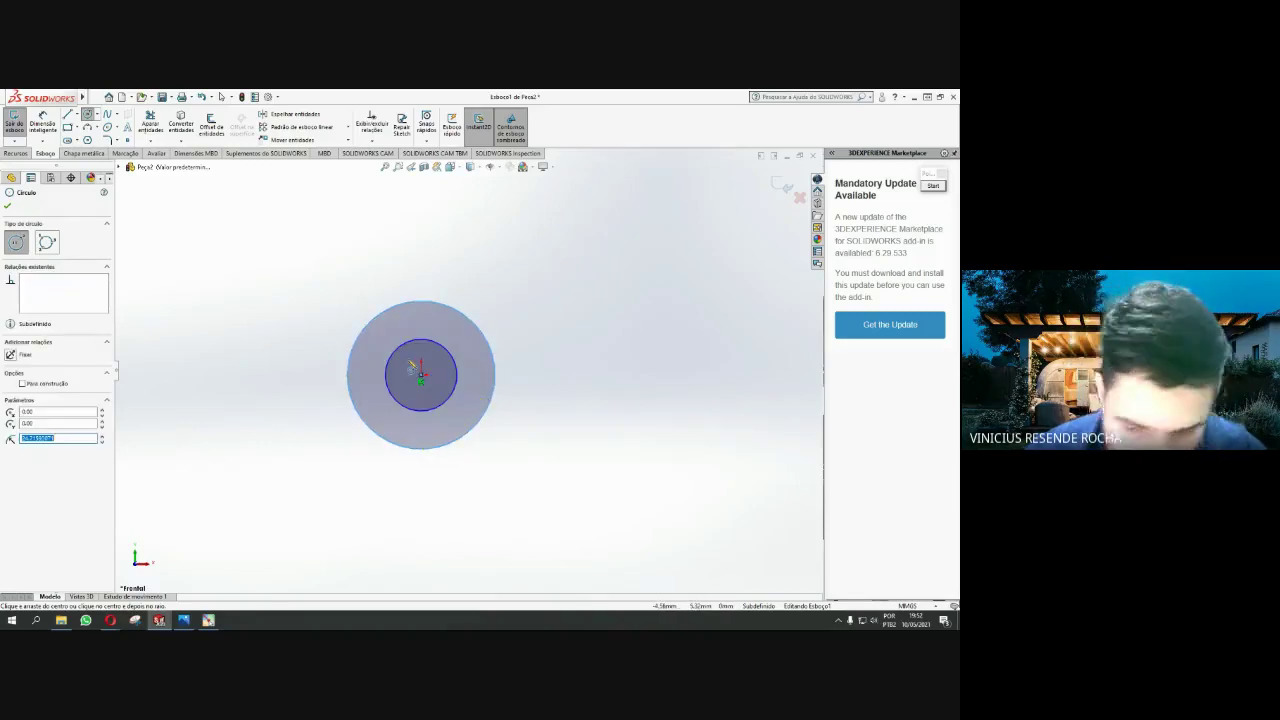
left_click(58, 438)
type("35")
key("Return")
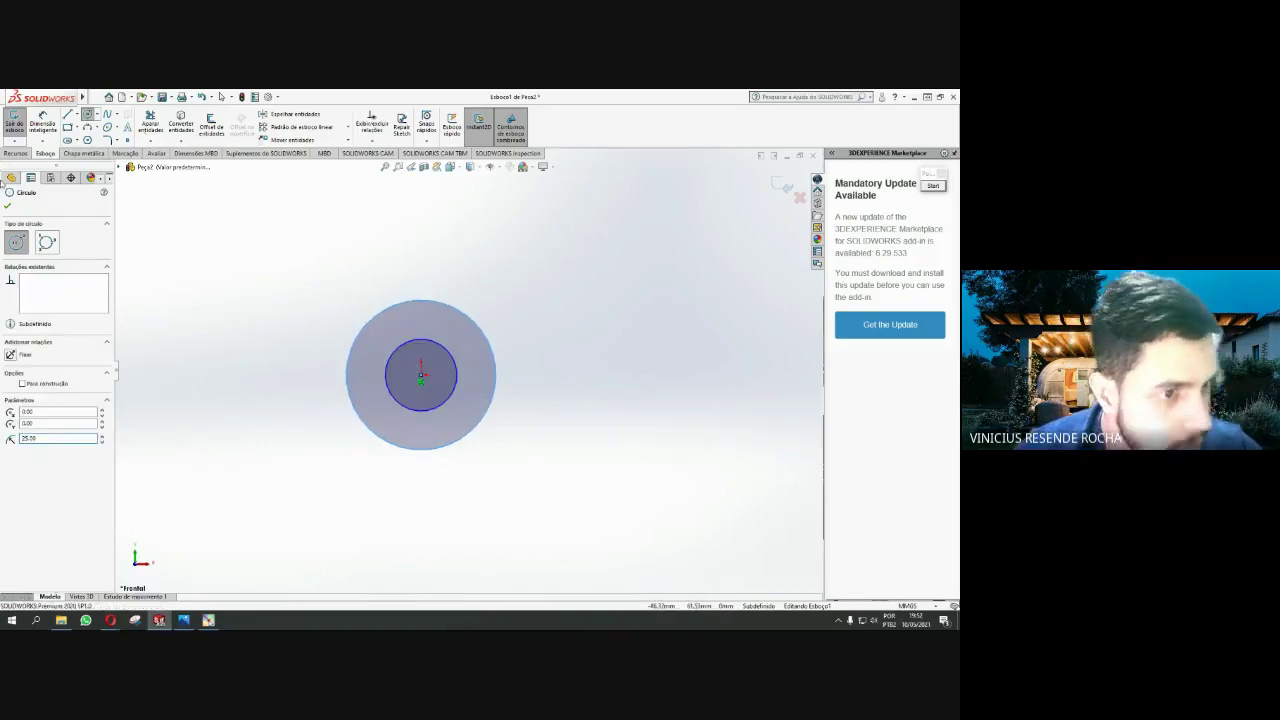
left_click(7, 206)
scroll(406, 390, "up", 1)
scroll(406, 390, "down", 1)
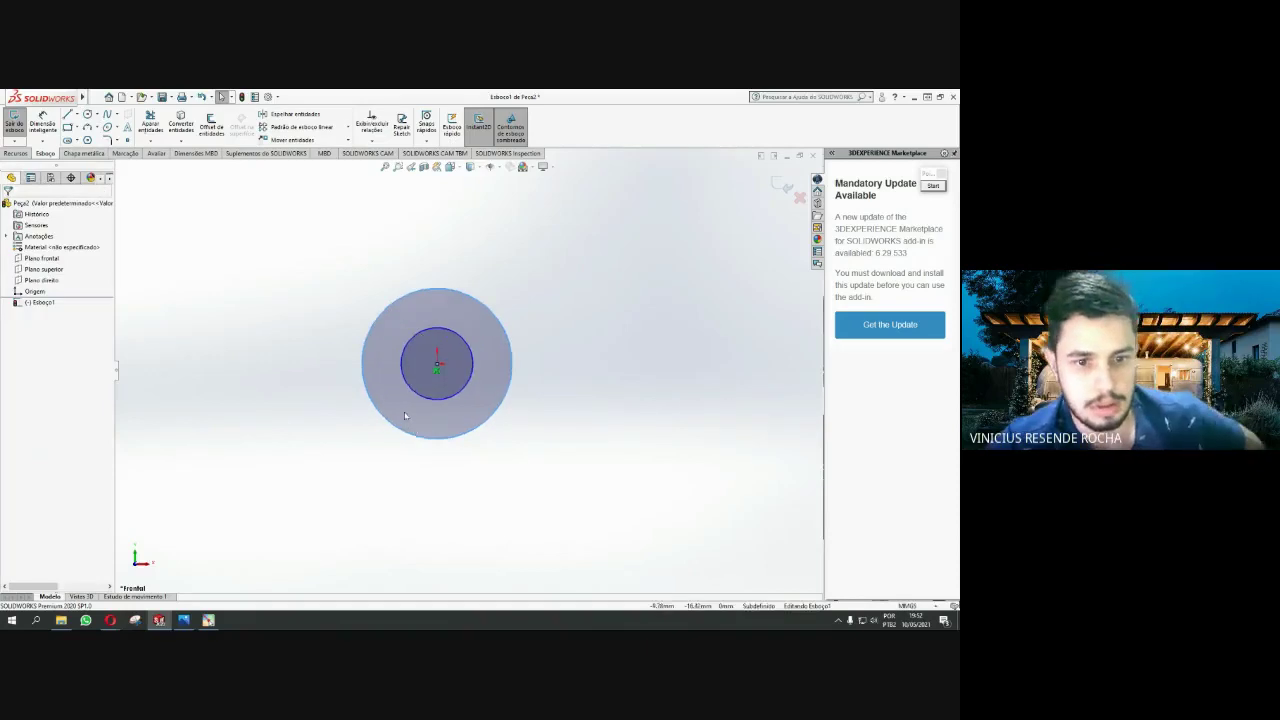
scroll(406, 390, "up", 1)
scroll(406, 390, "up", 1)
scroll(412, 380, "down", 1)
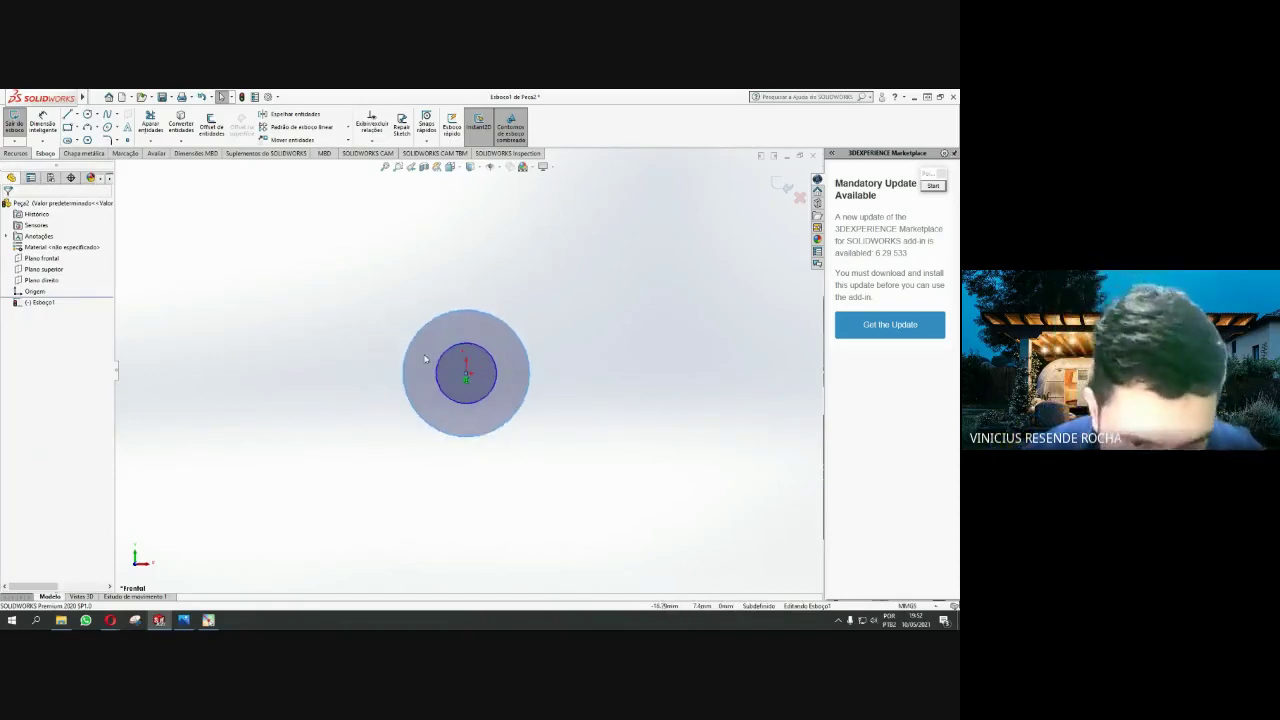
scroll(424, 360, "up", 1)
mouse_move(82, 97)
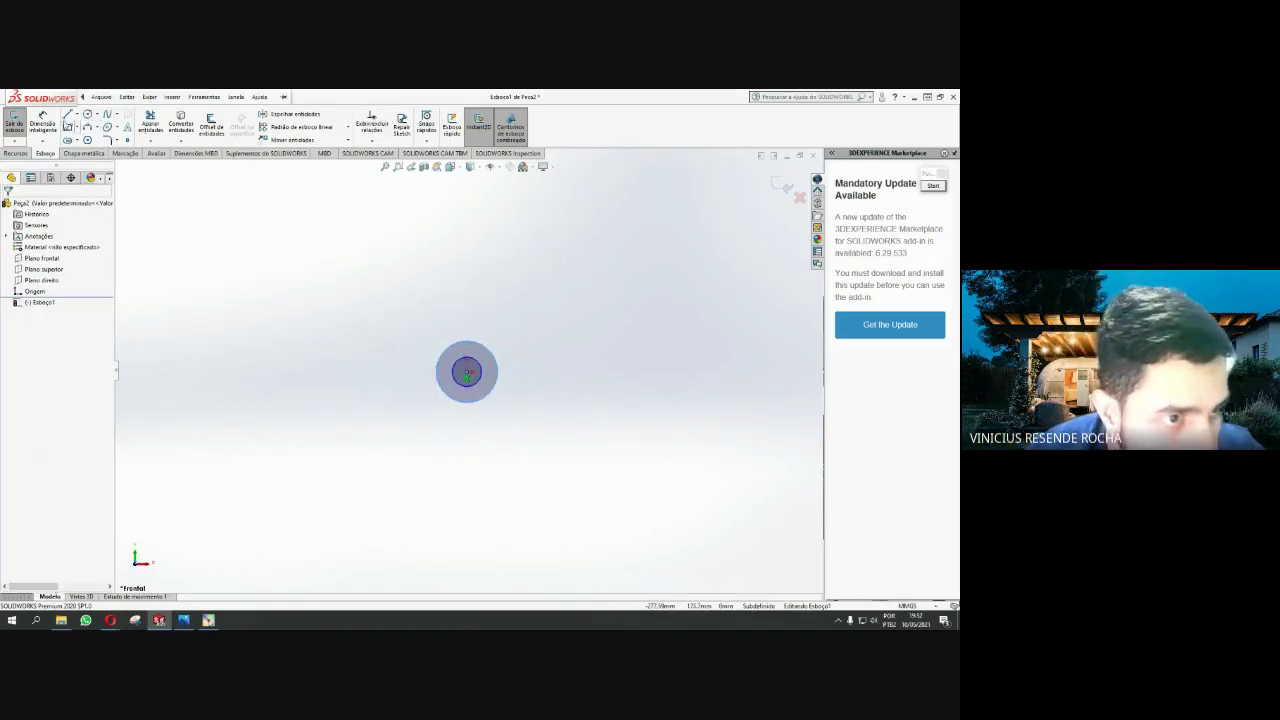
Draw a 250 vertical line straight down from the circles' centre
left_click(68, 115)
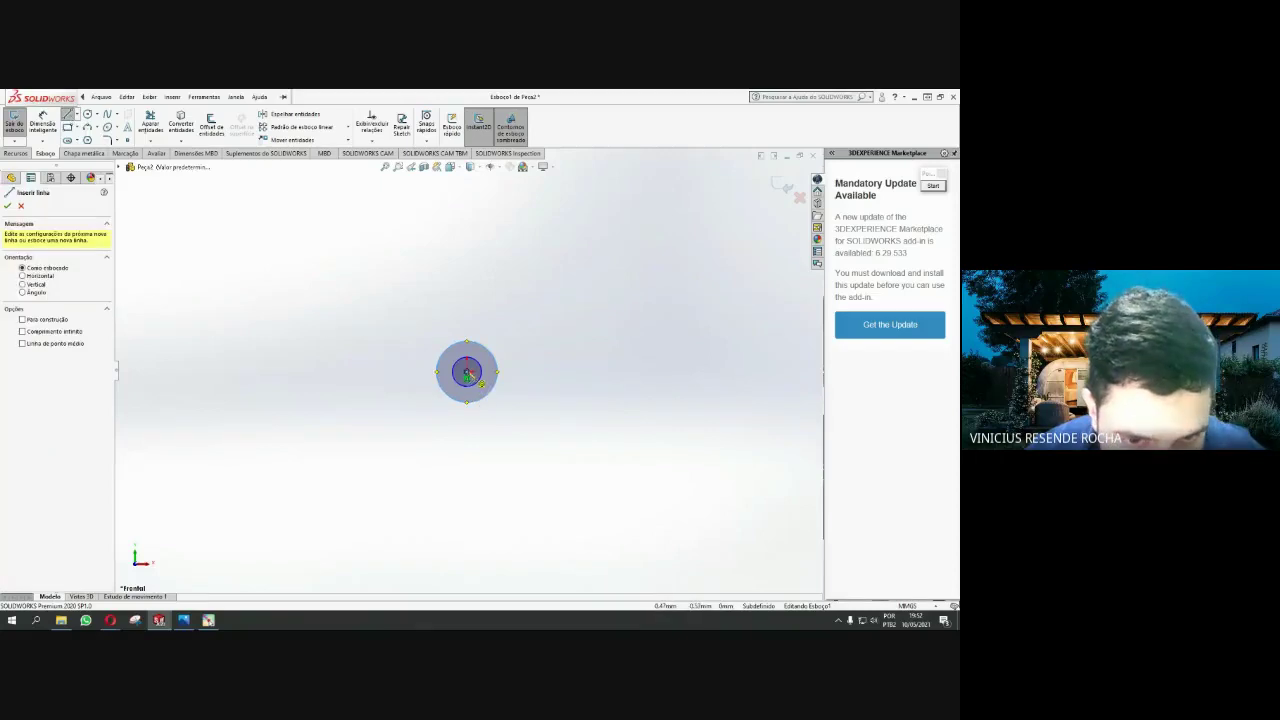
left_click(468, 374)
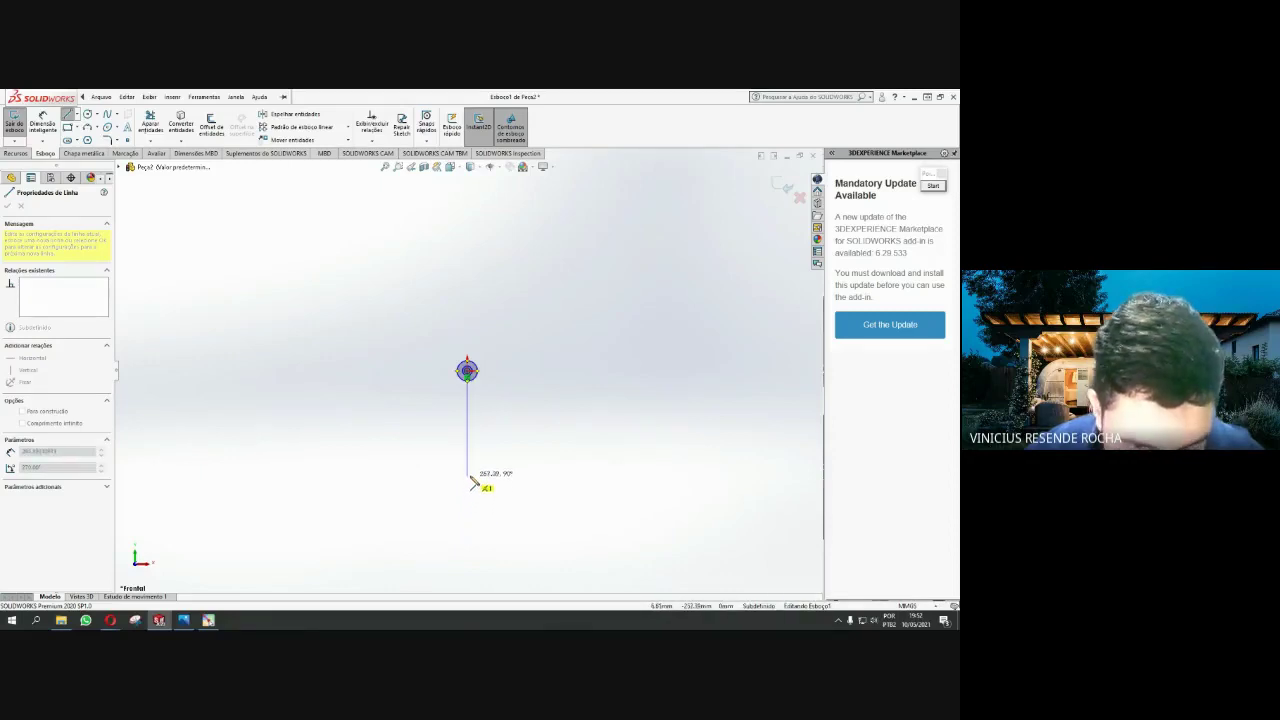
left_click(469, 476)
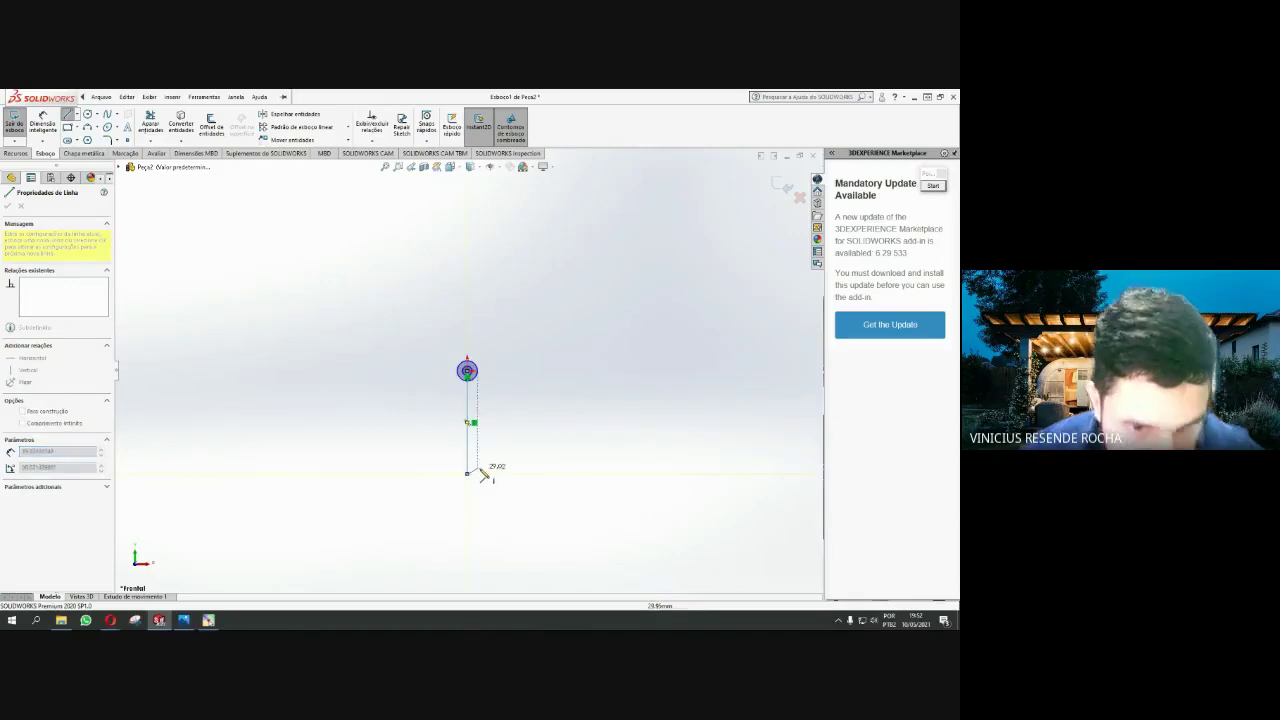
key("Escape")
left_click(466, 455)
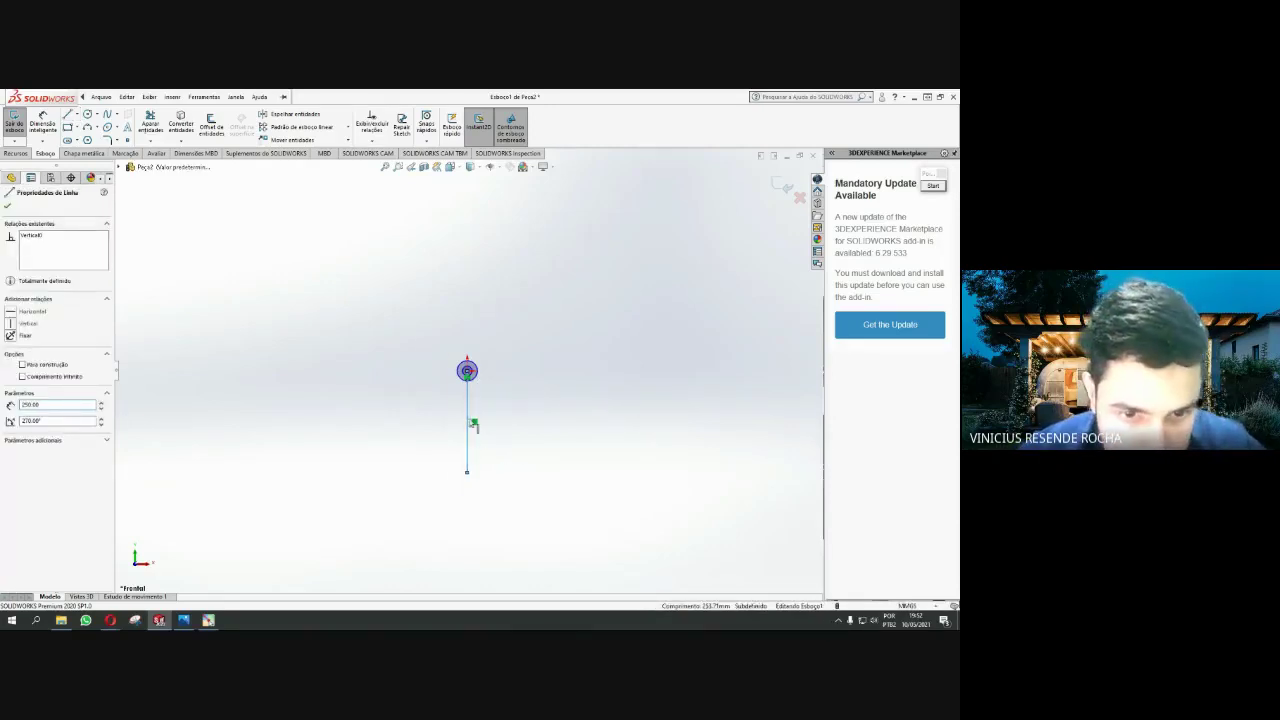
scroll(466, 425, "down", 4)
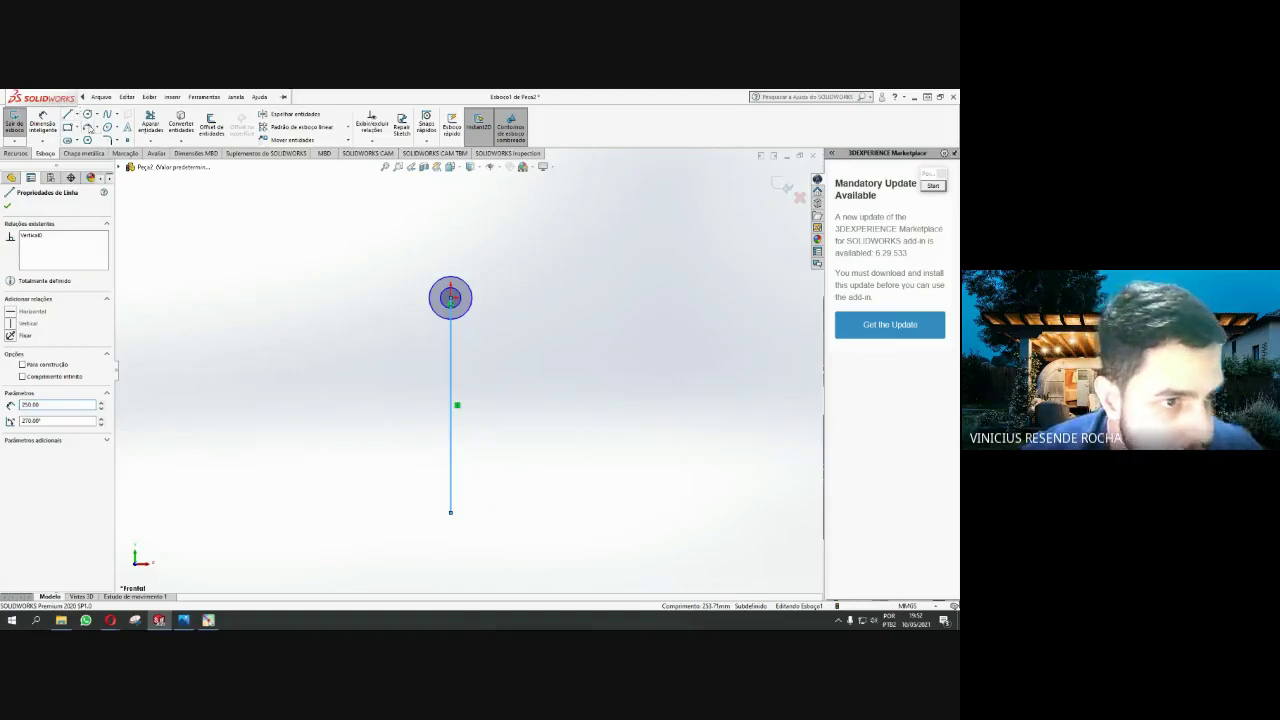
Draw the inner circle centred on the line's lower end
left_click(87, 114)
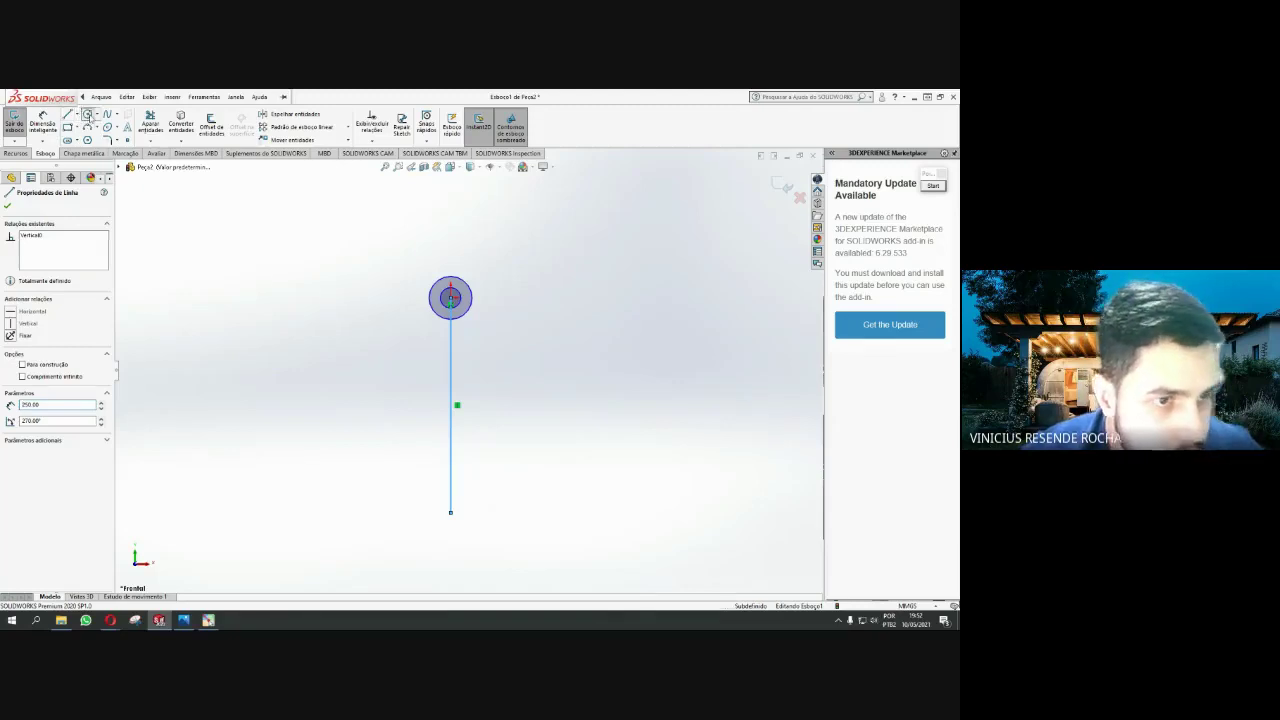
left_click(450, 513)
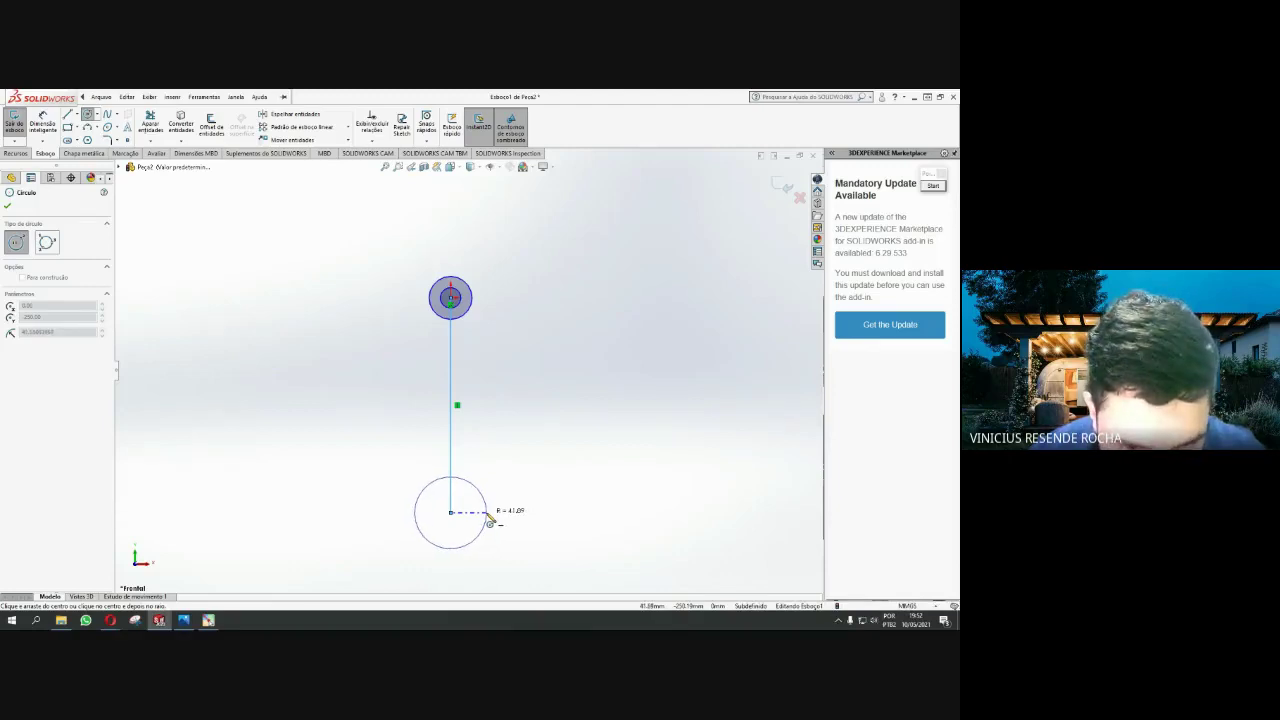
left_click(490, 520)
type("40")
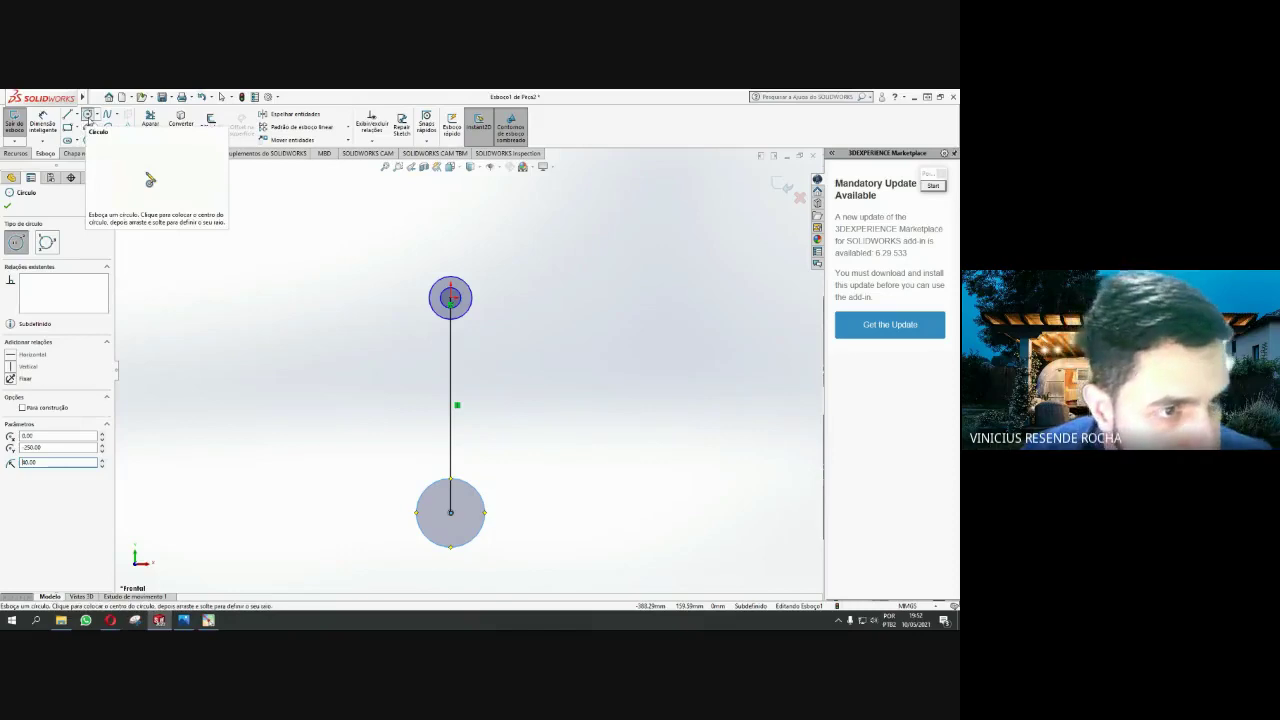
left_click(87, 115)
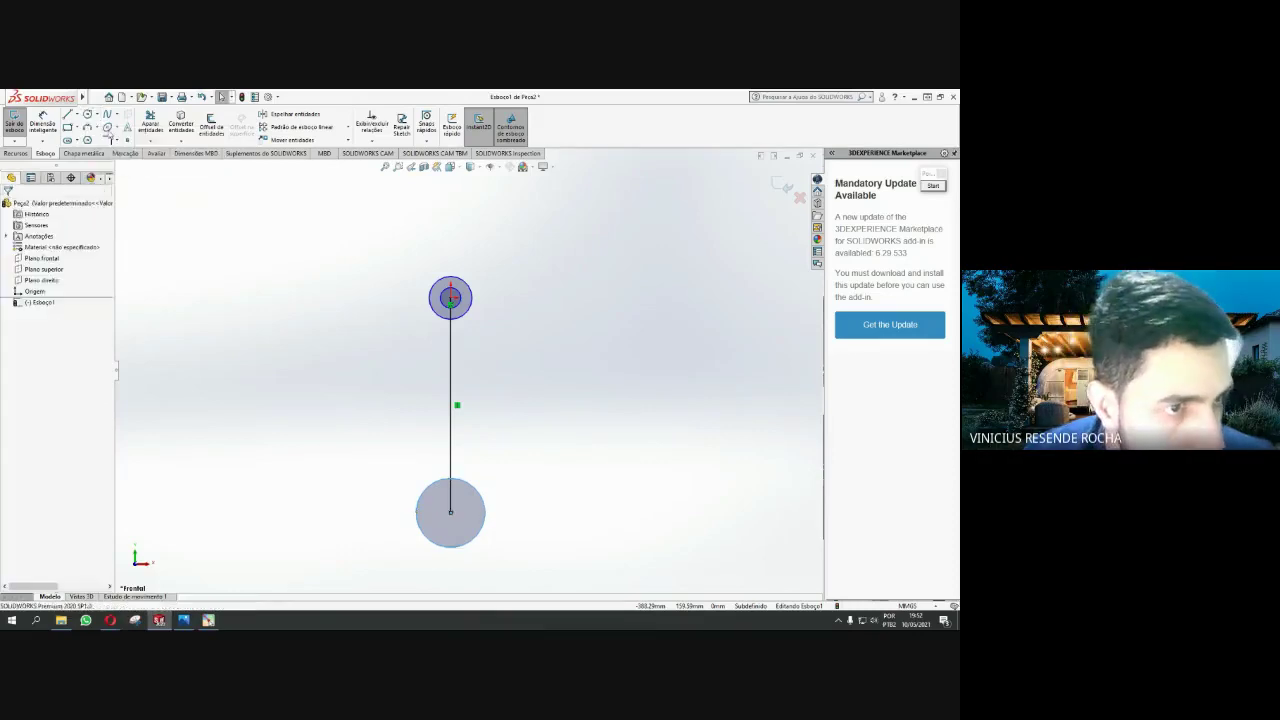
Add a concentric outer circle of radius 65 at the line's lower end
left_click(87, 115)
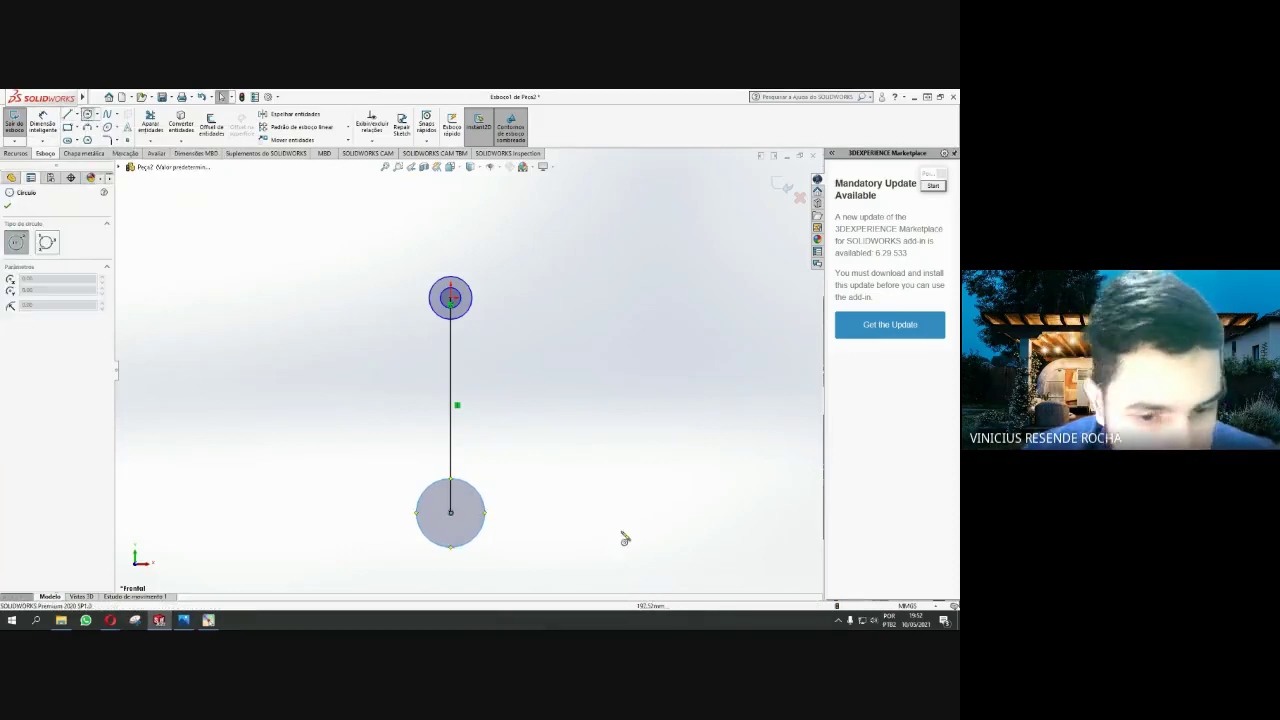
left_click(452, 514)
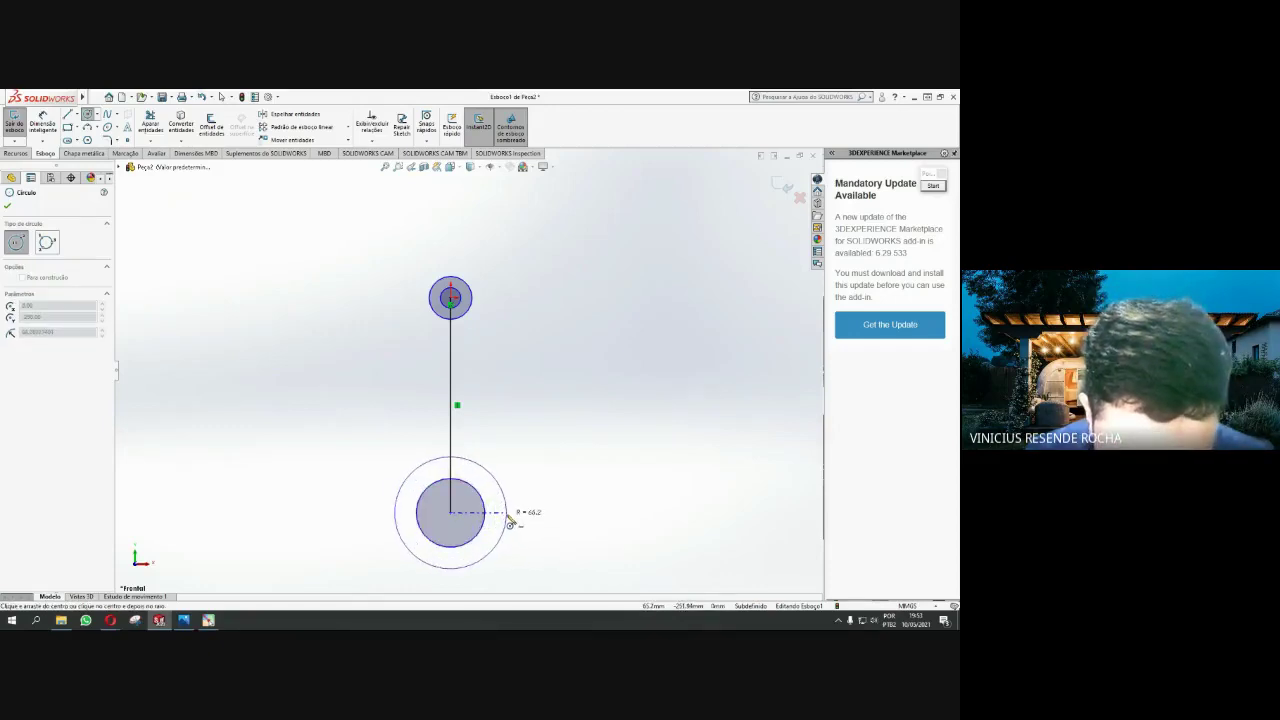
left_click(509, 521)
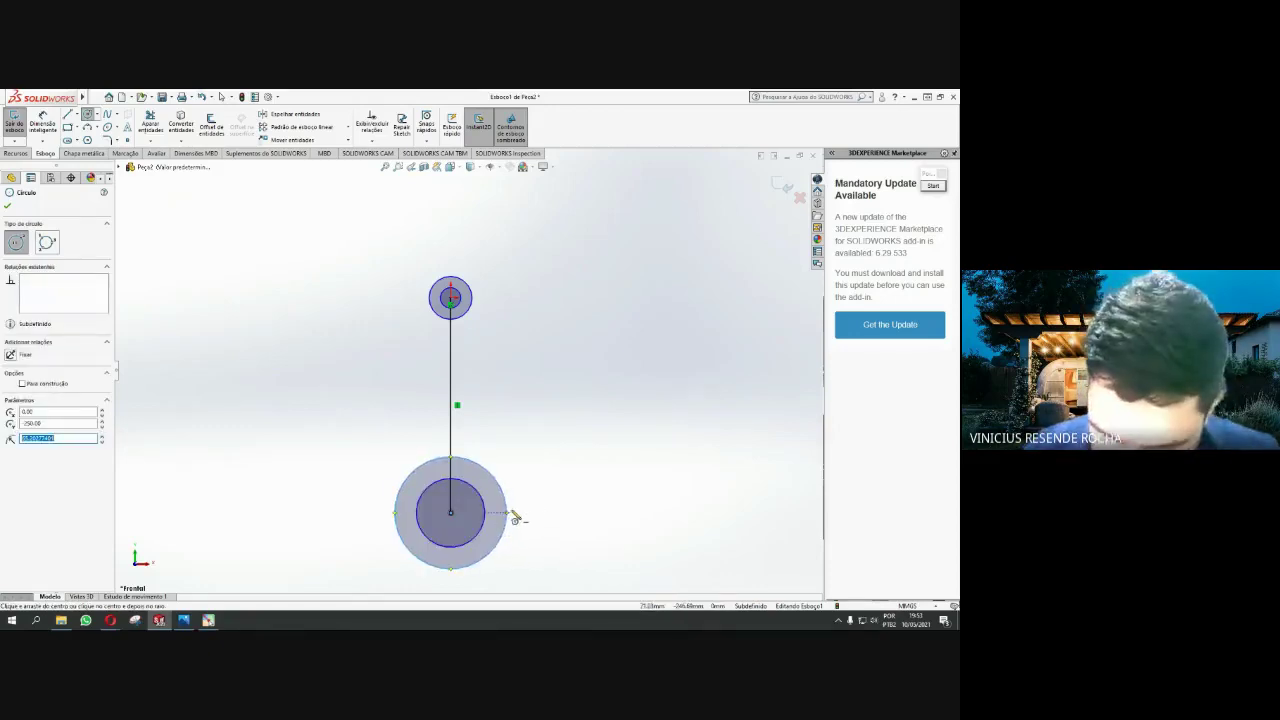
type("65")
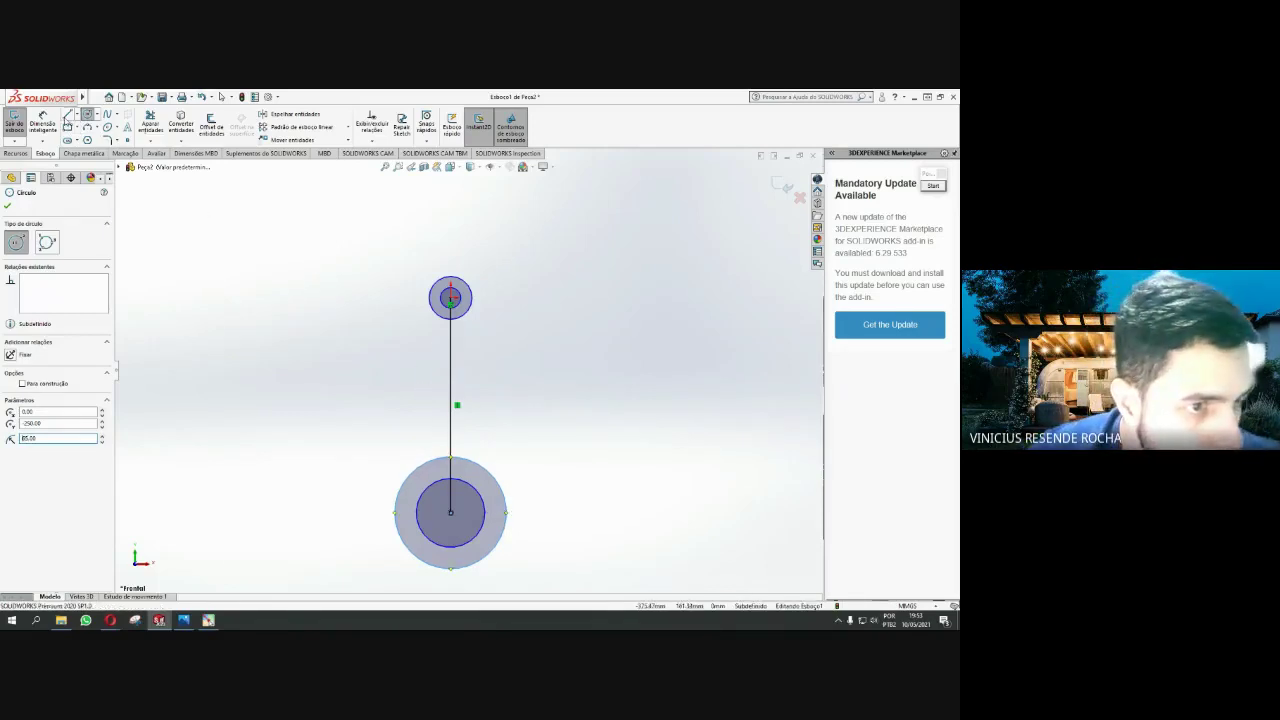
Start a line at the top outer circle's left edge, running down toward the bottom outer circle
left_click(67, 115)
scroll(460, 335, "down", 2)
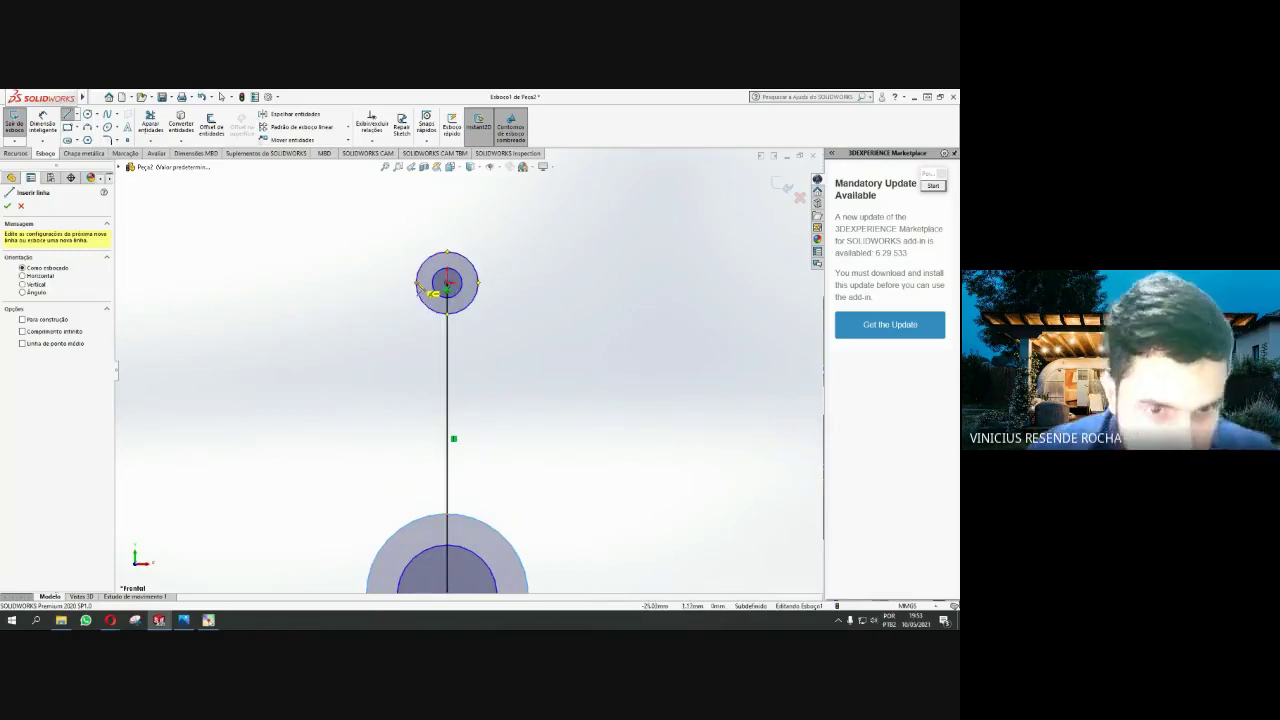
scroll(424, 296, "down", 1)
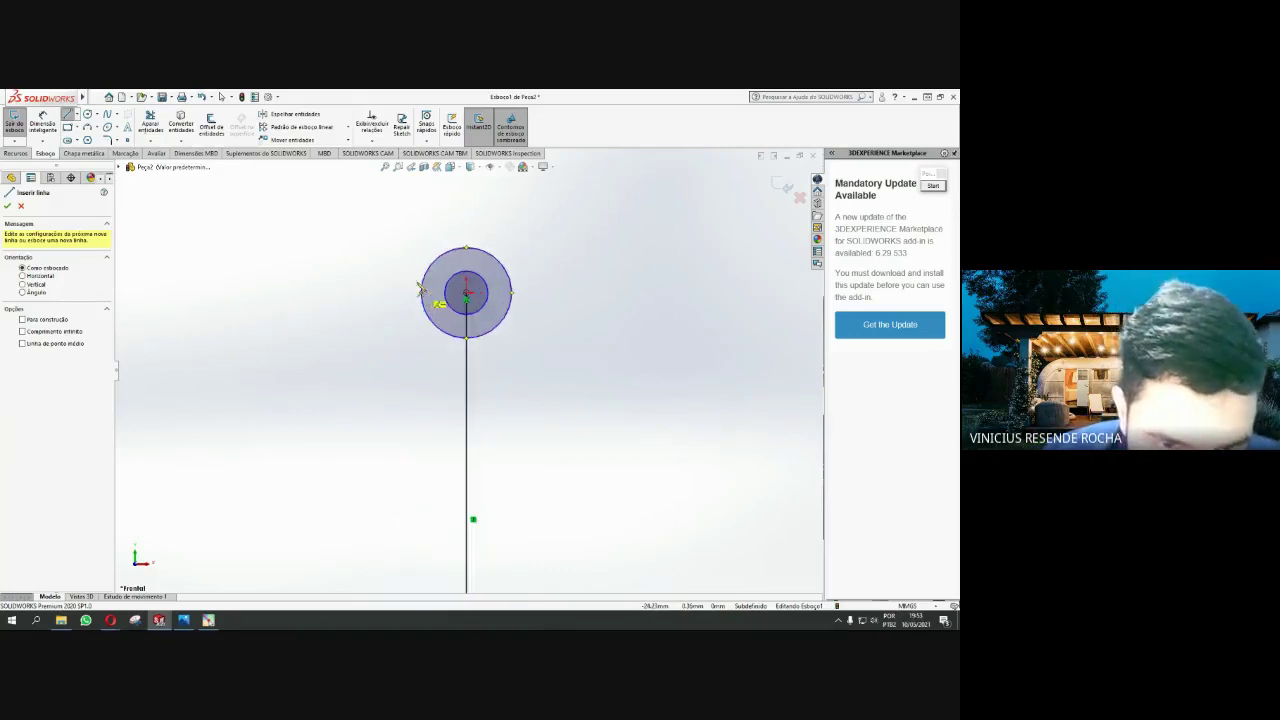
scroll(430, 297, "down", 1)
scroll(430, 298, "down", 1)
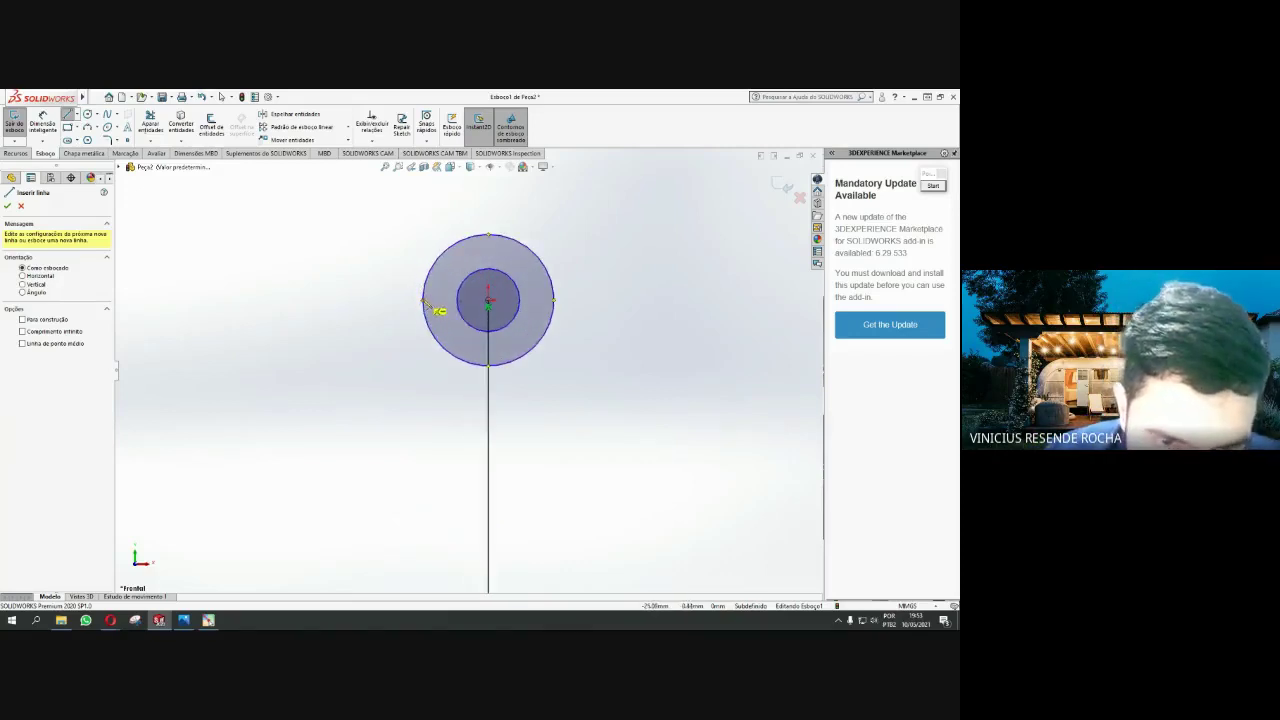
left_click(424, 300)
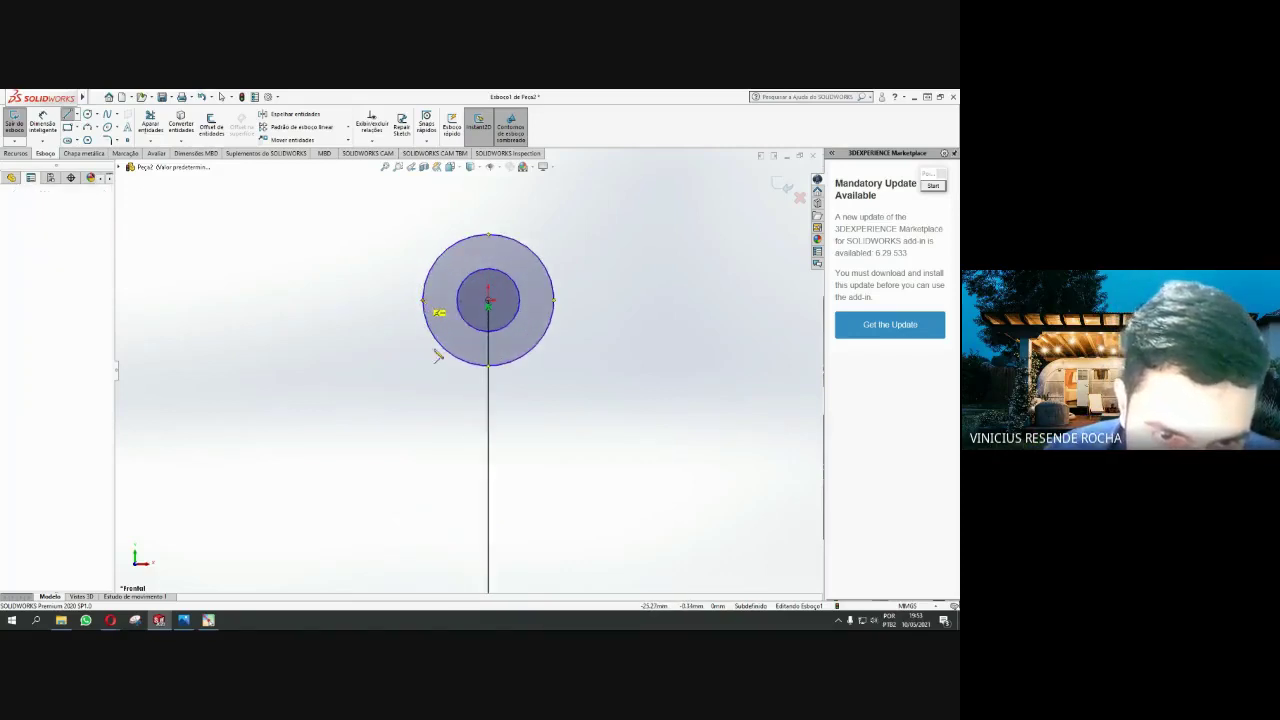
scroll(411, 503, "up", 3)
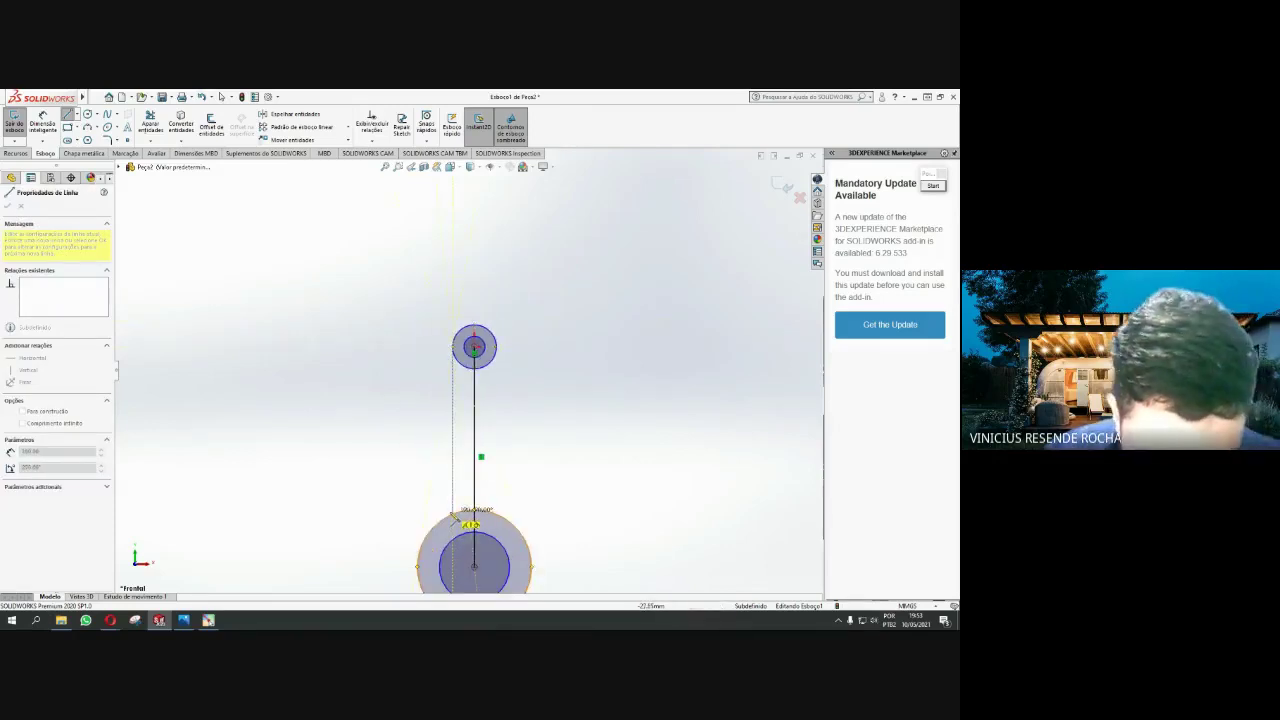
scroll(455, 518, "down", 2)
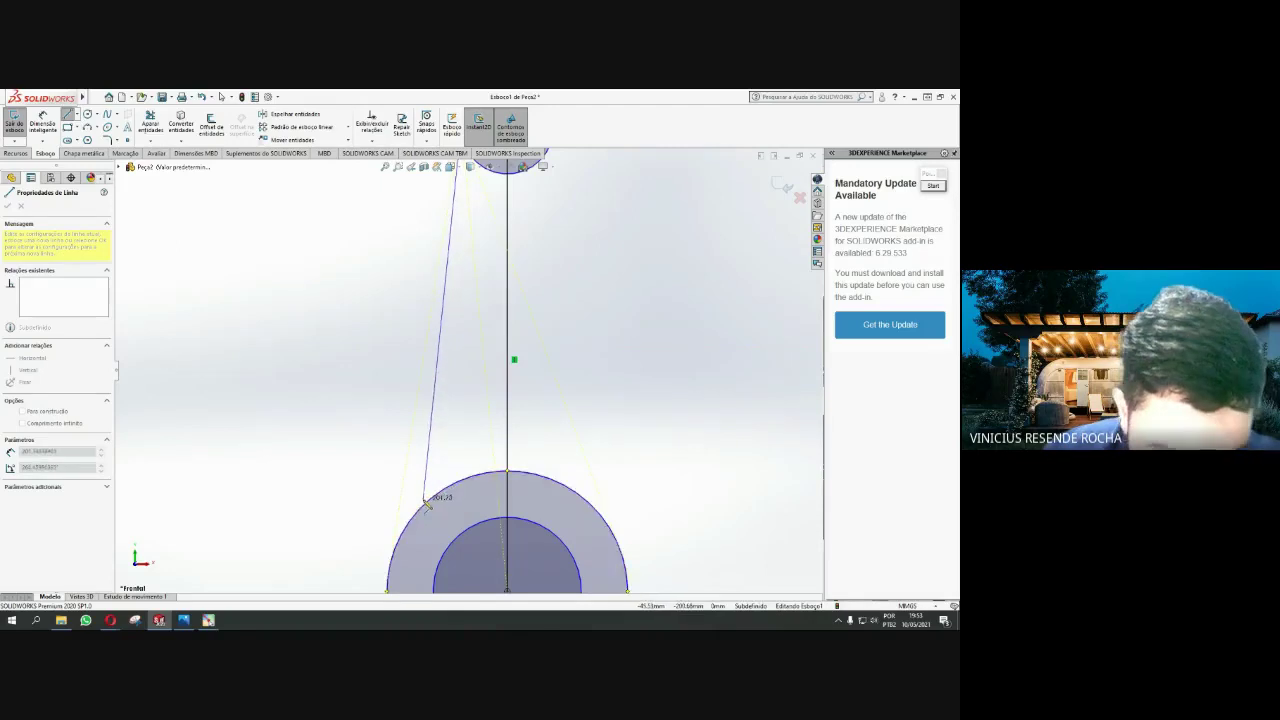
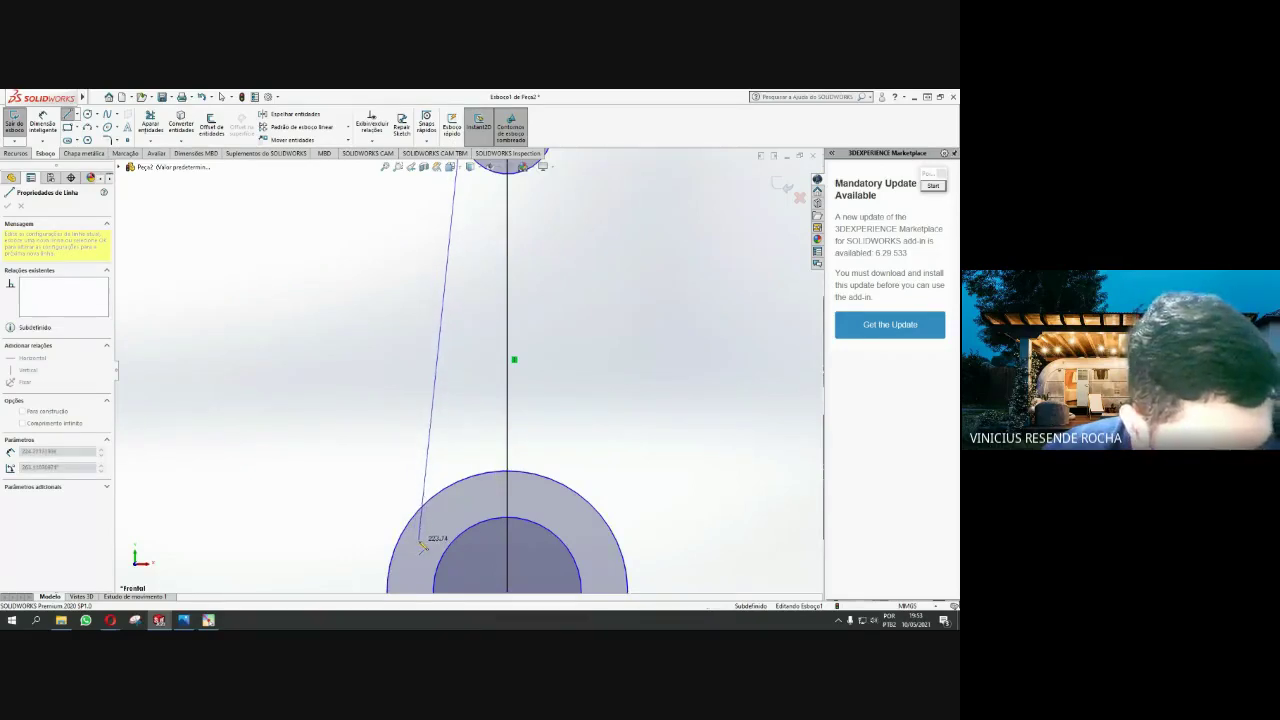
End the slanted line inside the big circle and fix its angle at 265° in Line Properties
left_click(424, 541)
key("Escape")
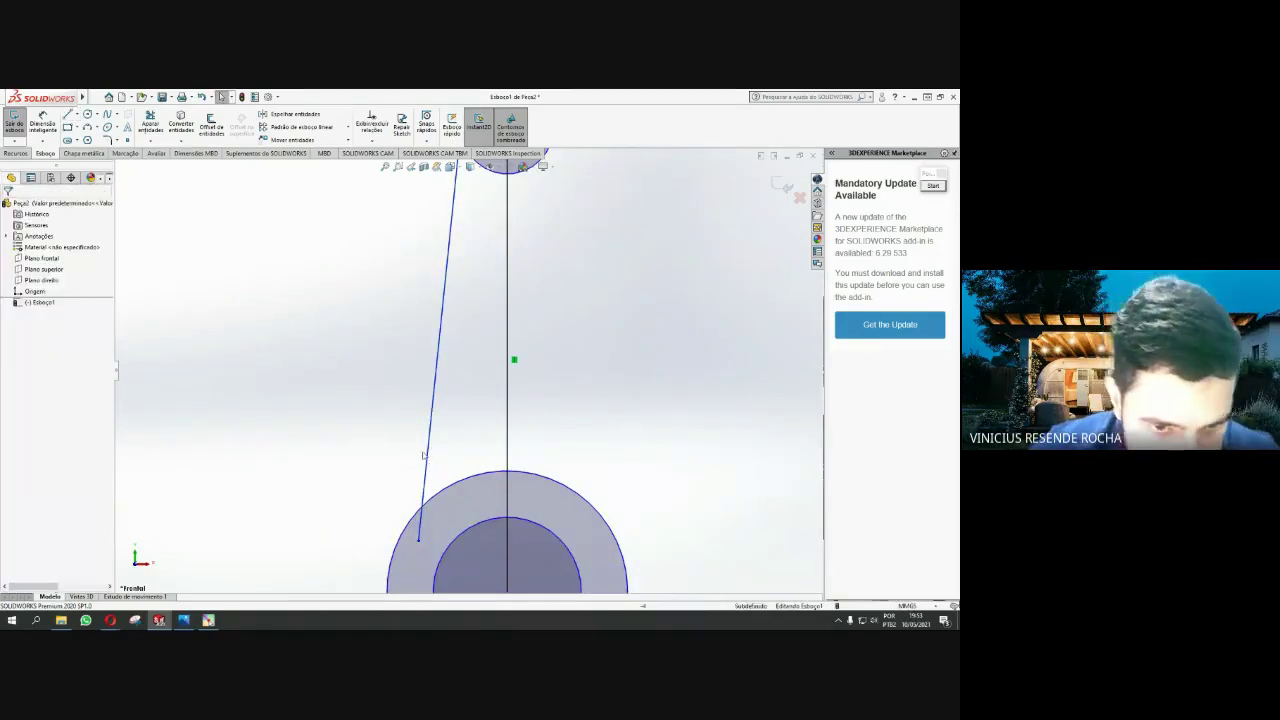
left_click(424, 456)
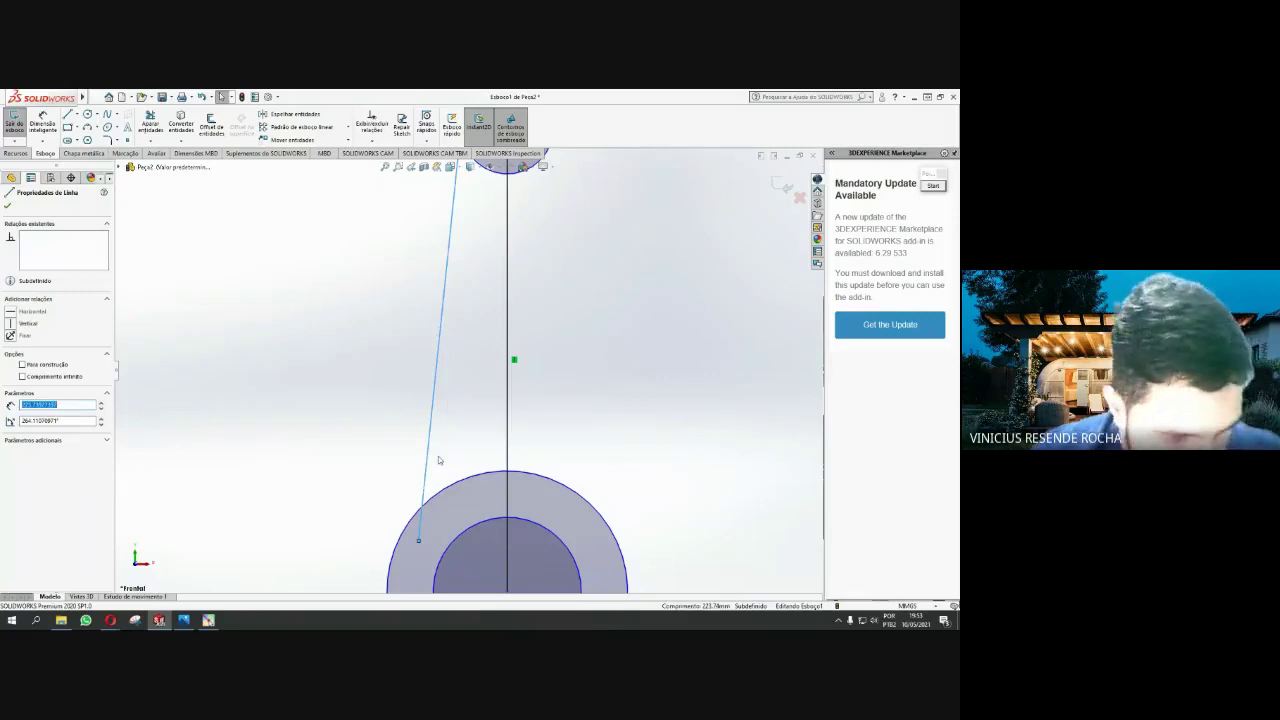
left_click(62, 421)
type("265")
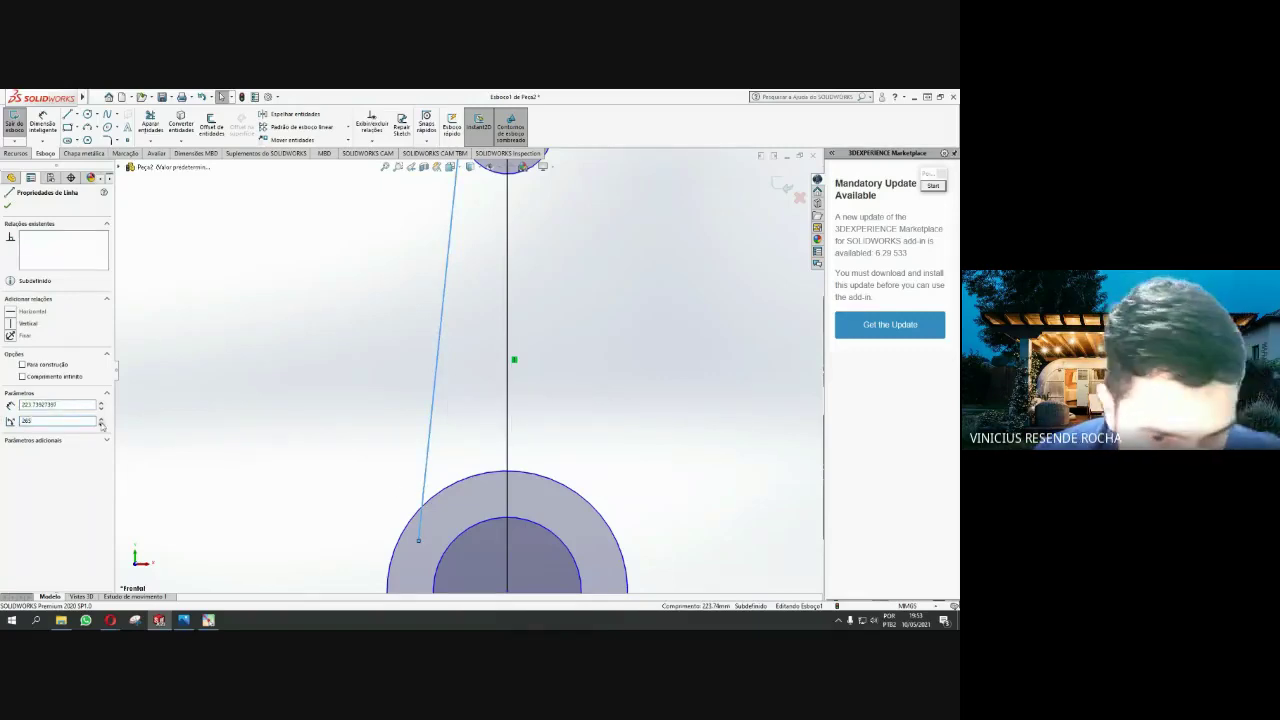
key("Return")
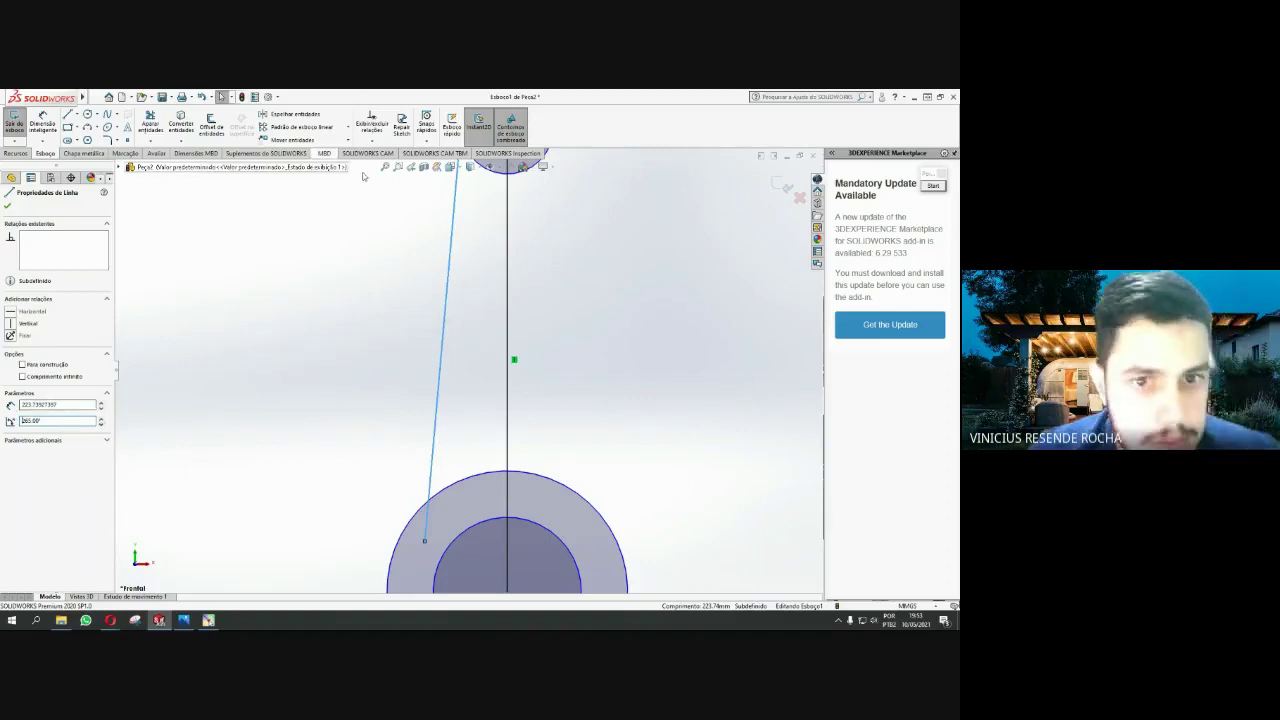
left_click(7, 205)
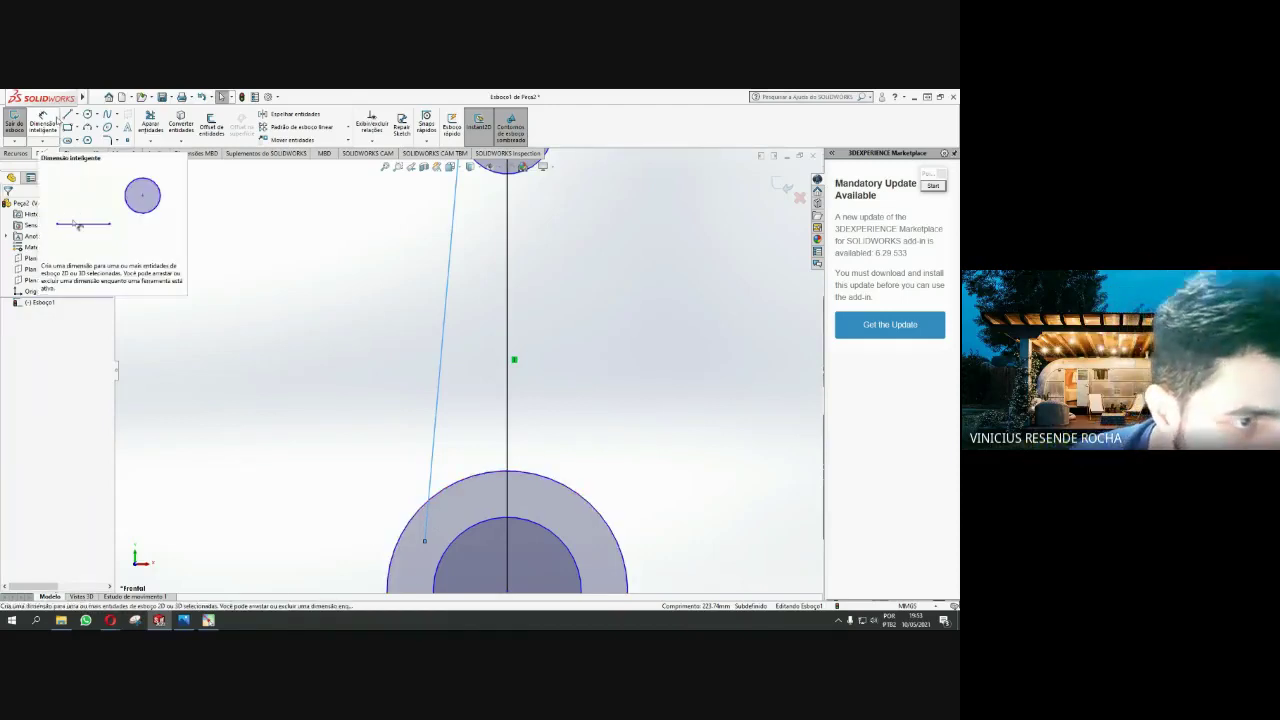
Trim the slanted line's end inside the big-end circle, checking the connecting-rod reference images
left_click(150, 122)
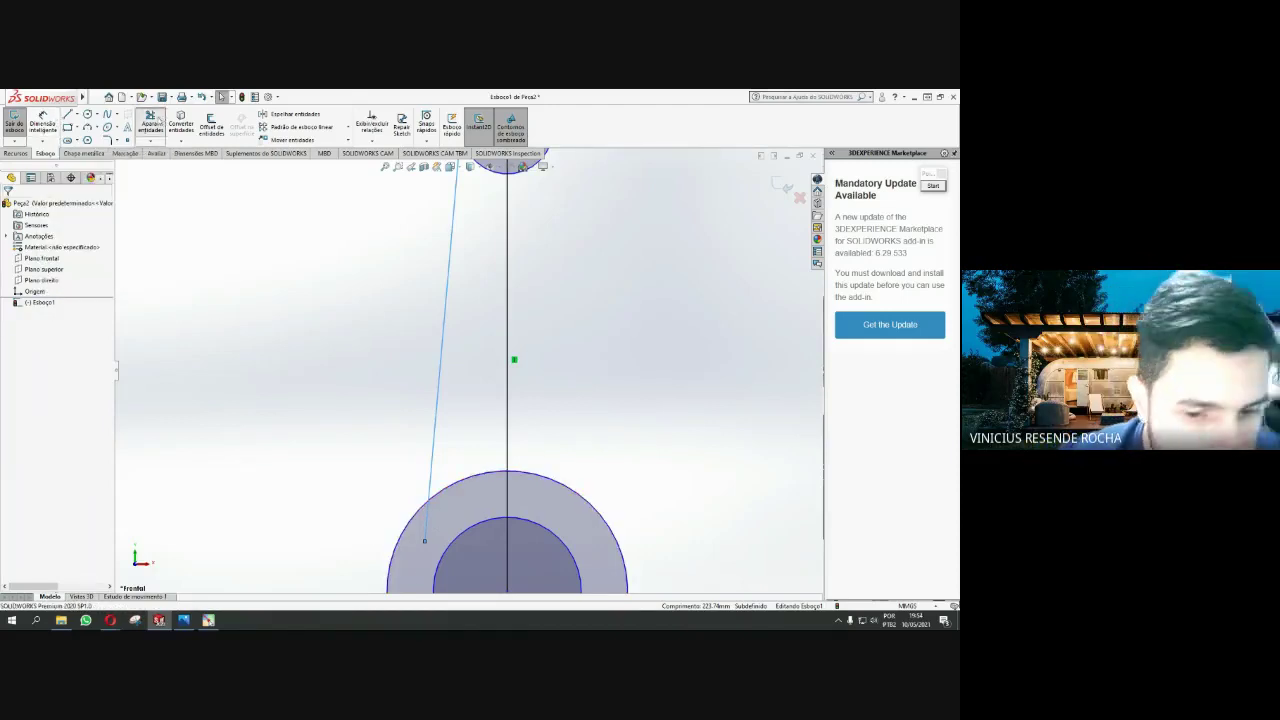
left_click(430, 530)
scroll(455, 480, "up", 2)
scroll(465, 420, "up", 1)
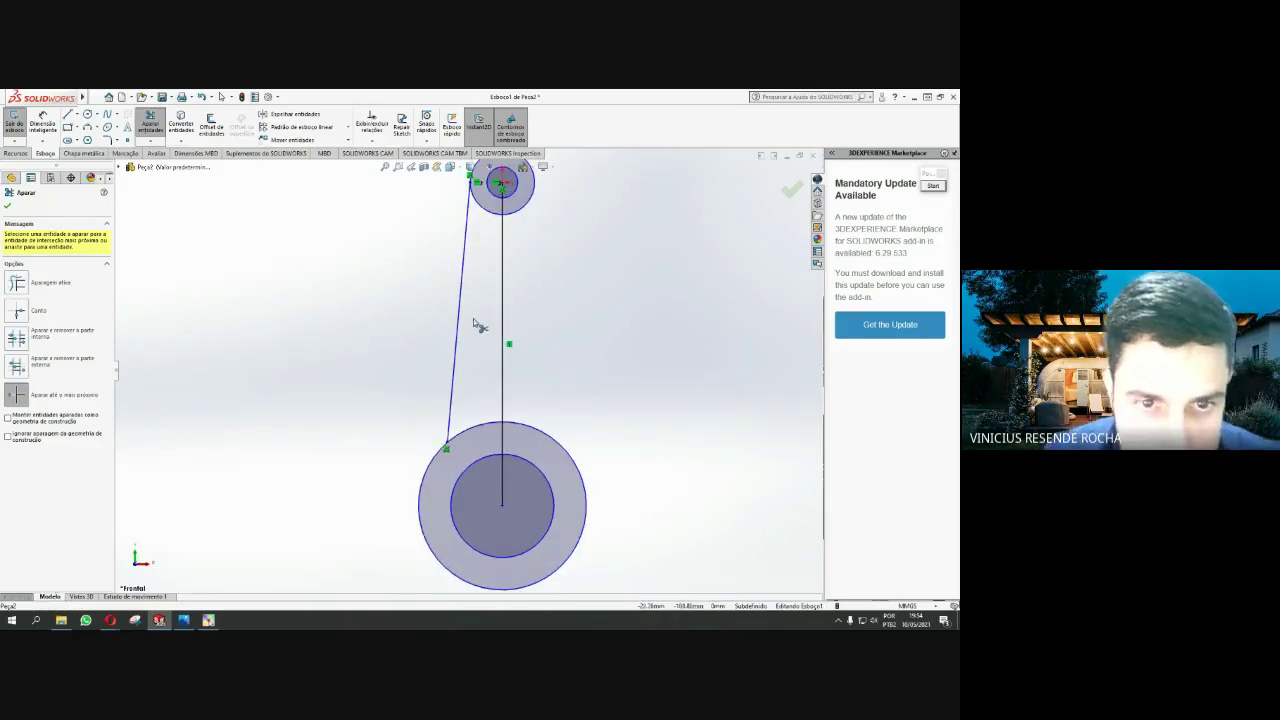
scroll(480, 330, "up", 1)
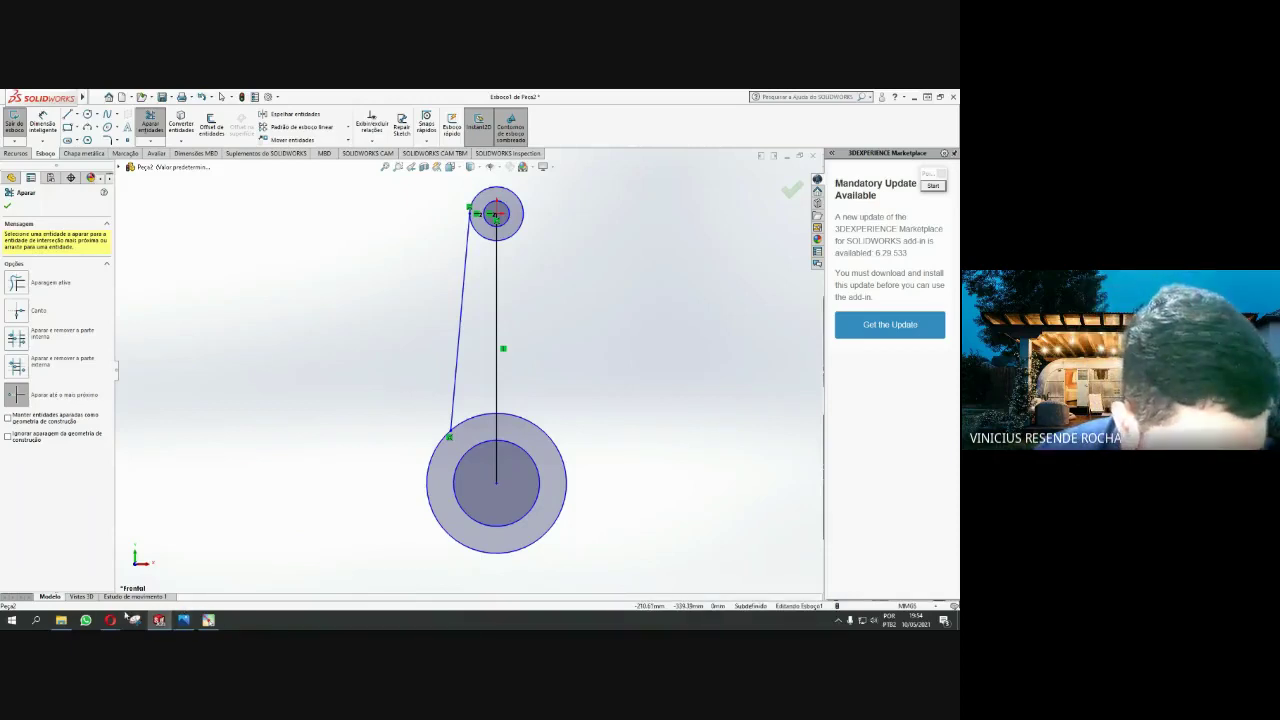
mouse_move(110, 620)
left_click(77, 582)
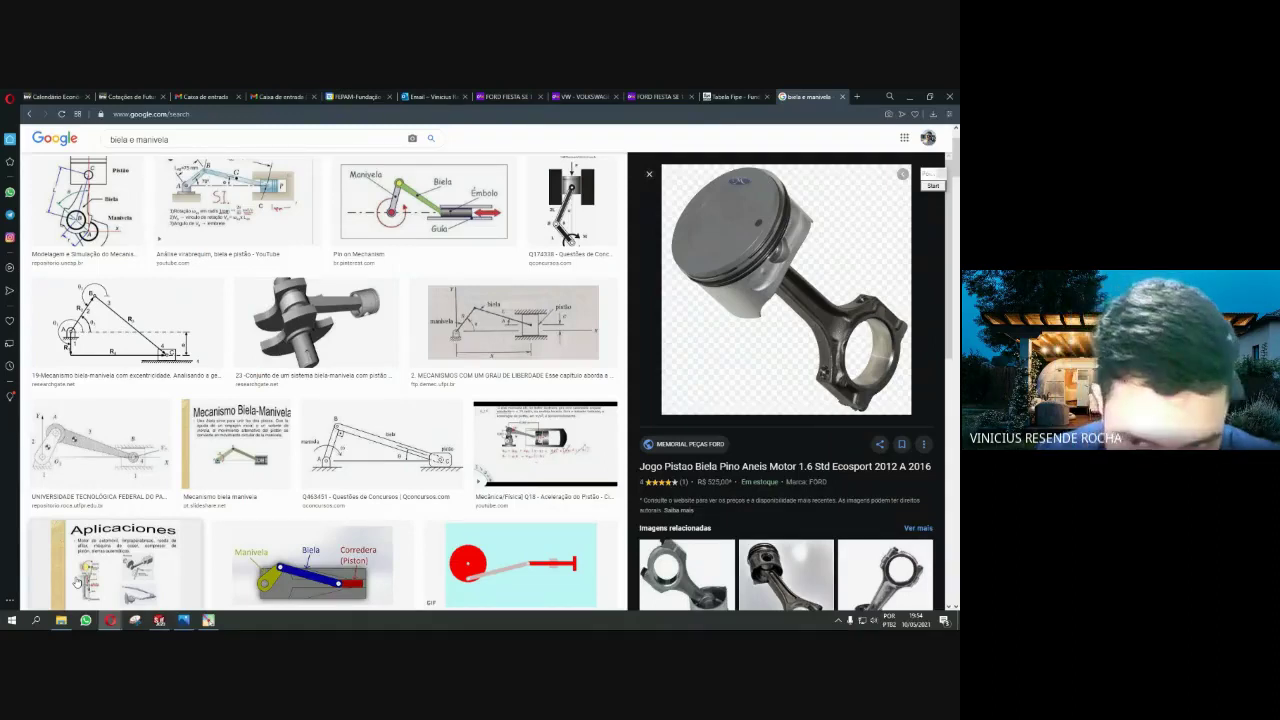
left_click(157, 621)
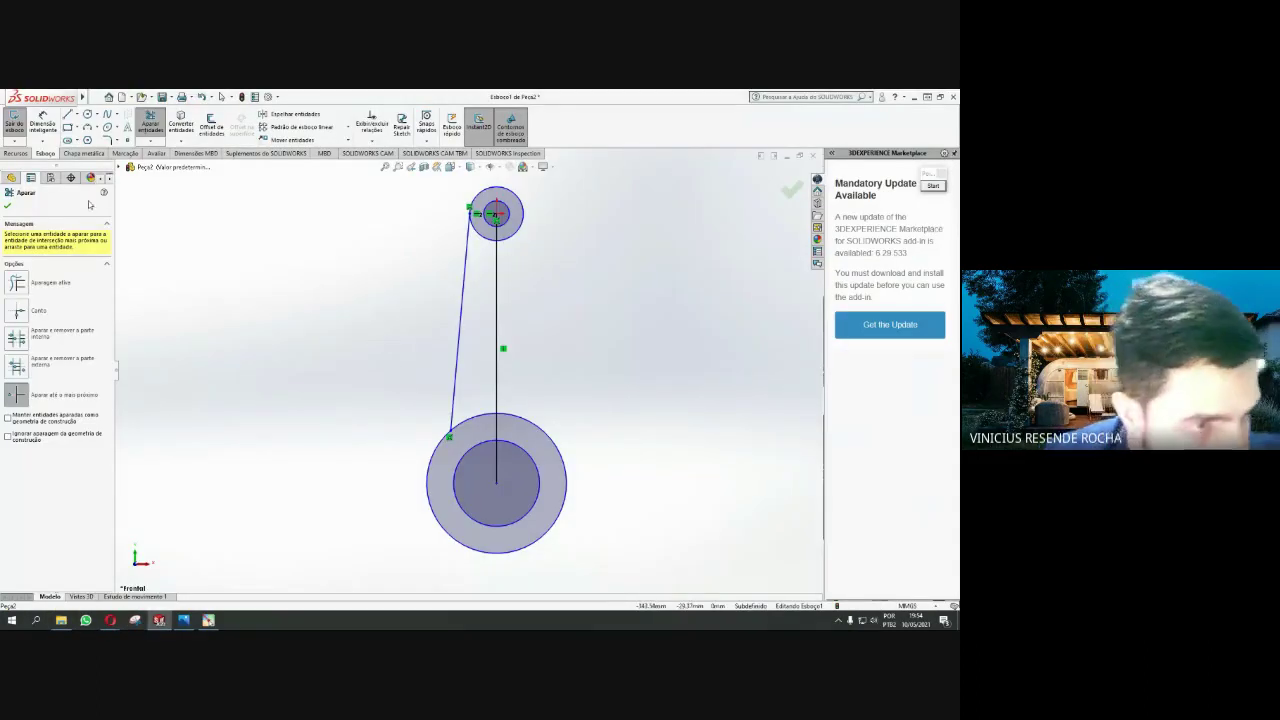
Draw a short horizontal line left of the slanted line and a vertical line down past the circle
left_click(67, 115)
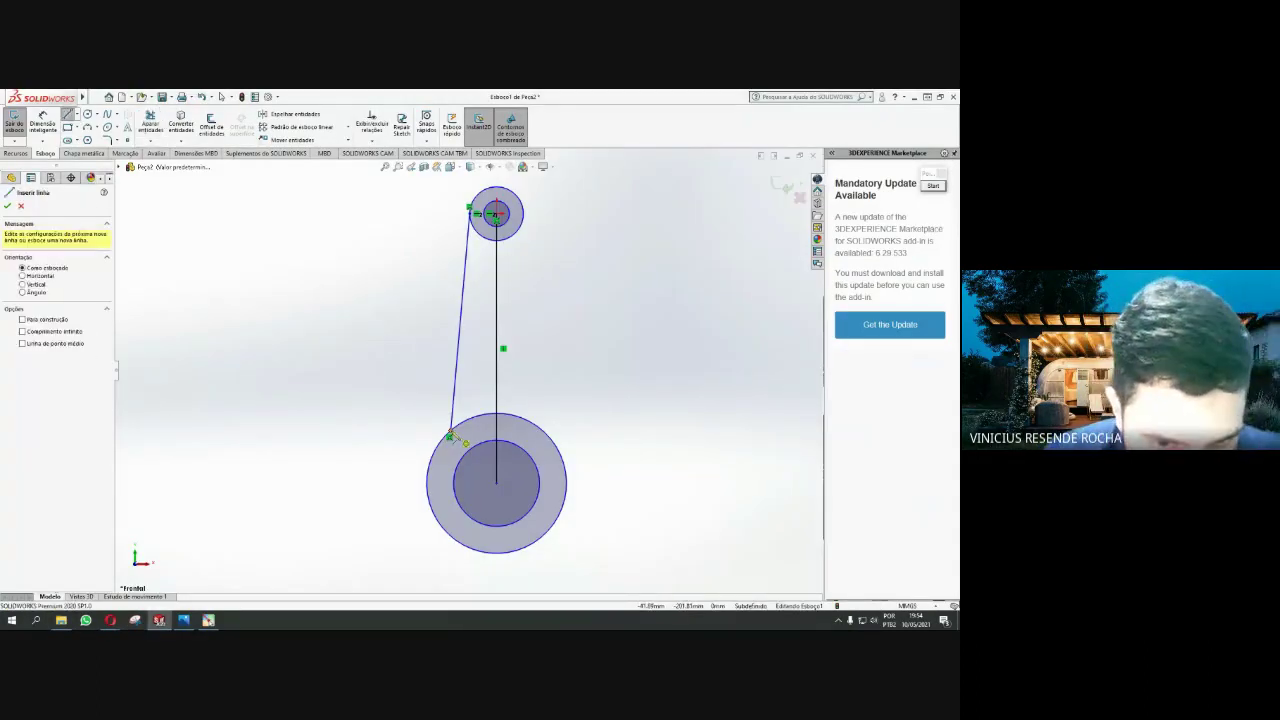
left_click(452, 436)
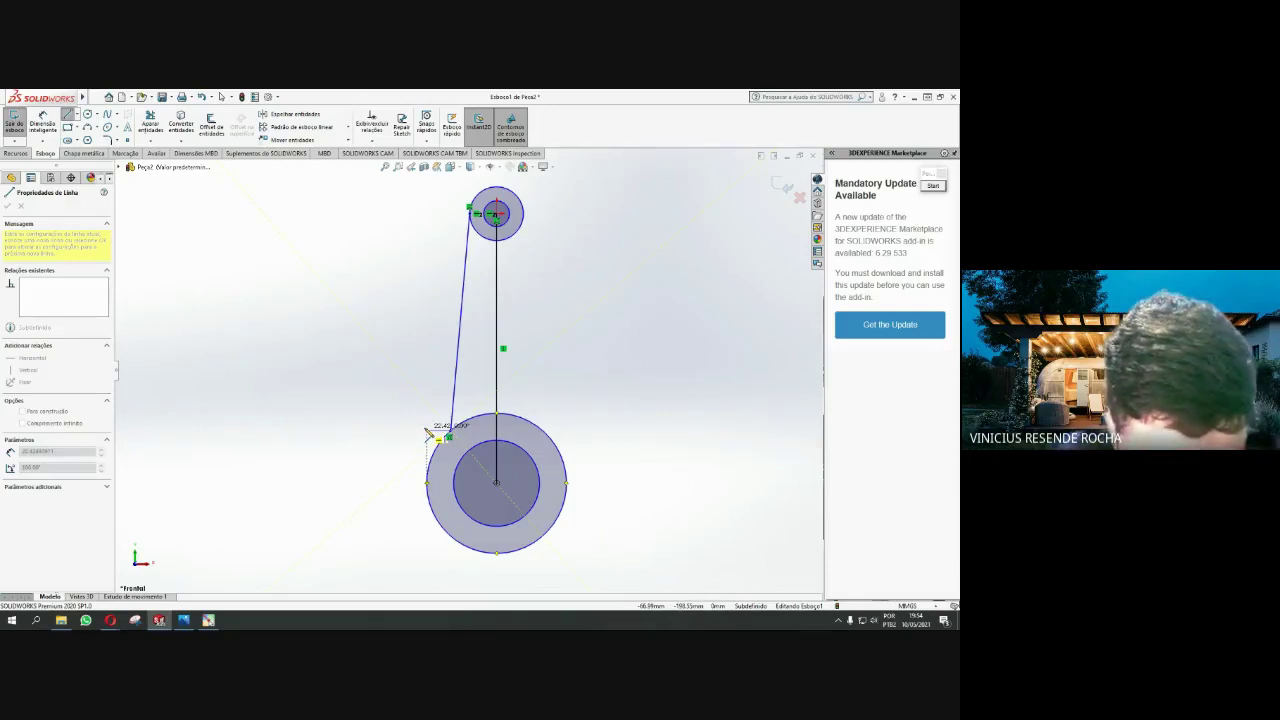
left_click(427, 431)
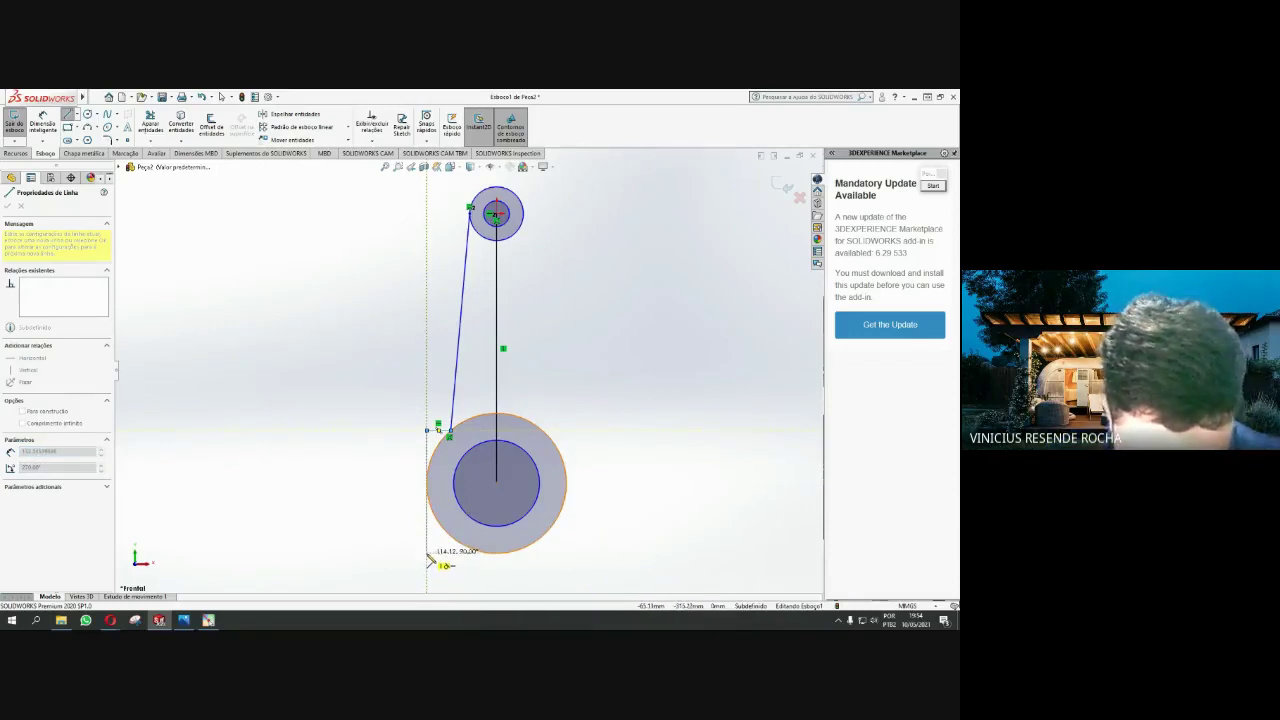
left_click(427, 553)
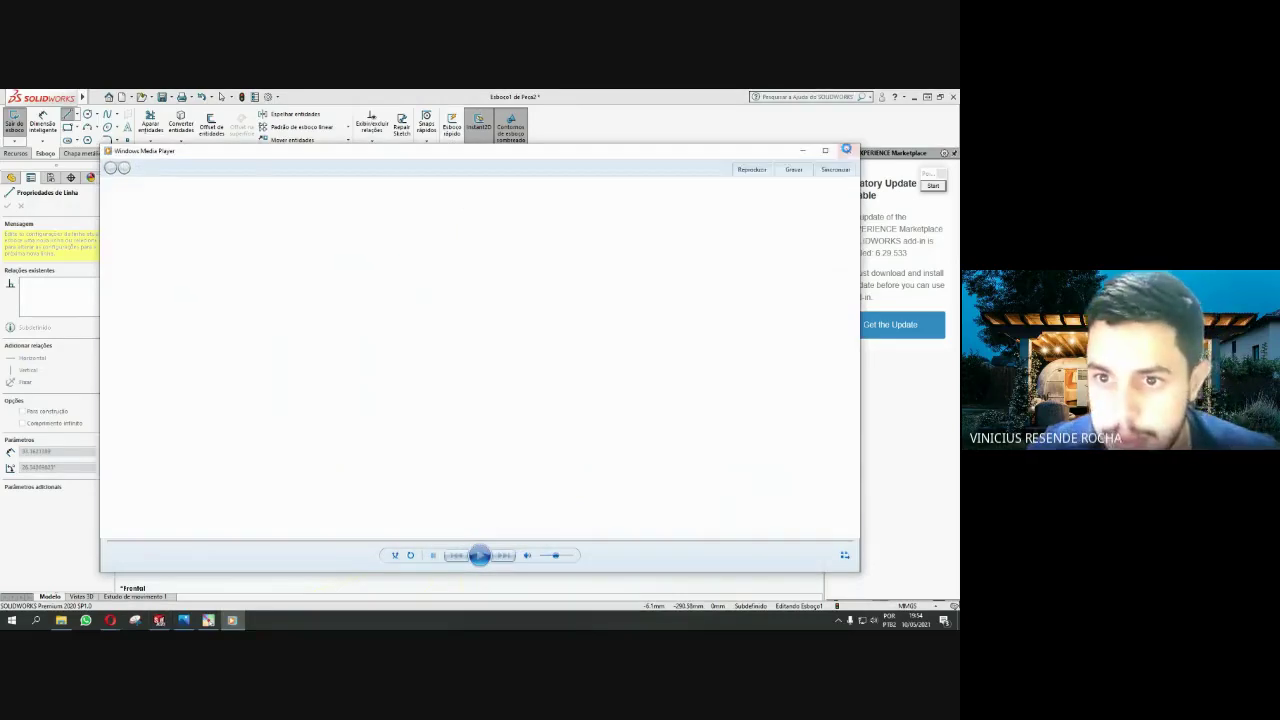
left_click(848, 150)
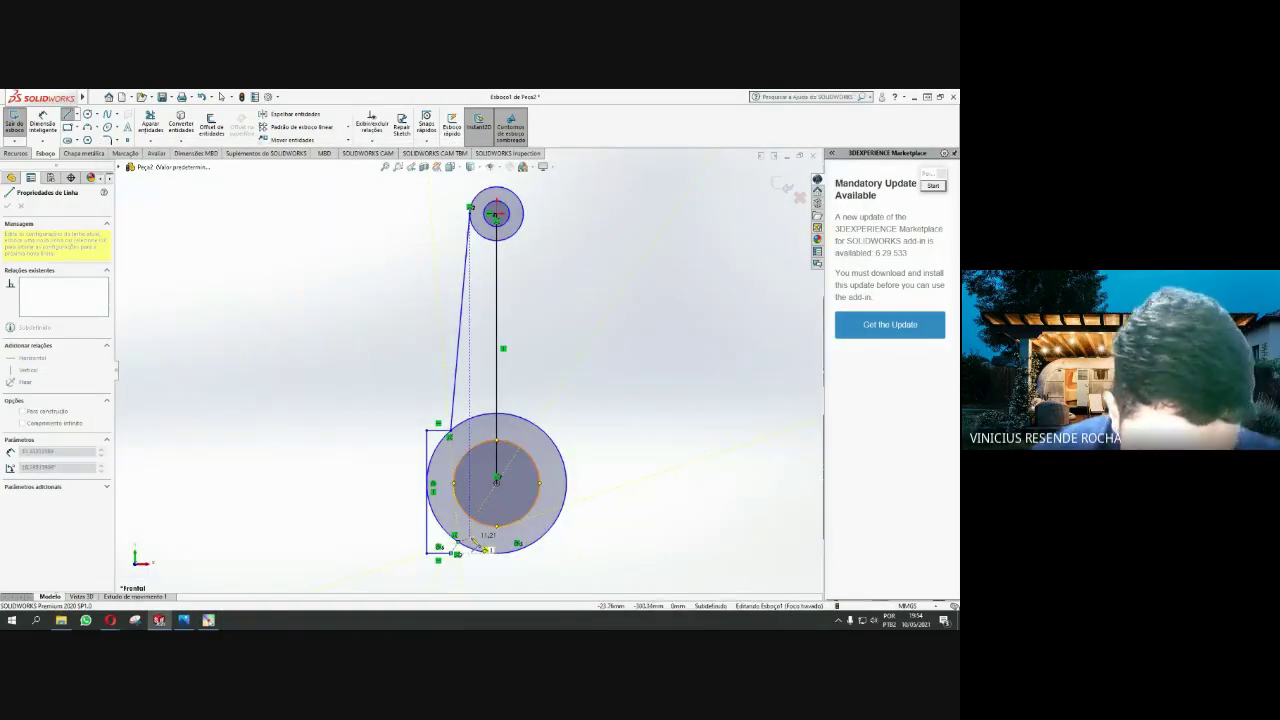
key("Escape")
key("Escape")
Check the connecting-rod and piston reference drawings, then return to the sketch
scroll(464, 559, "down", 3)
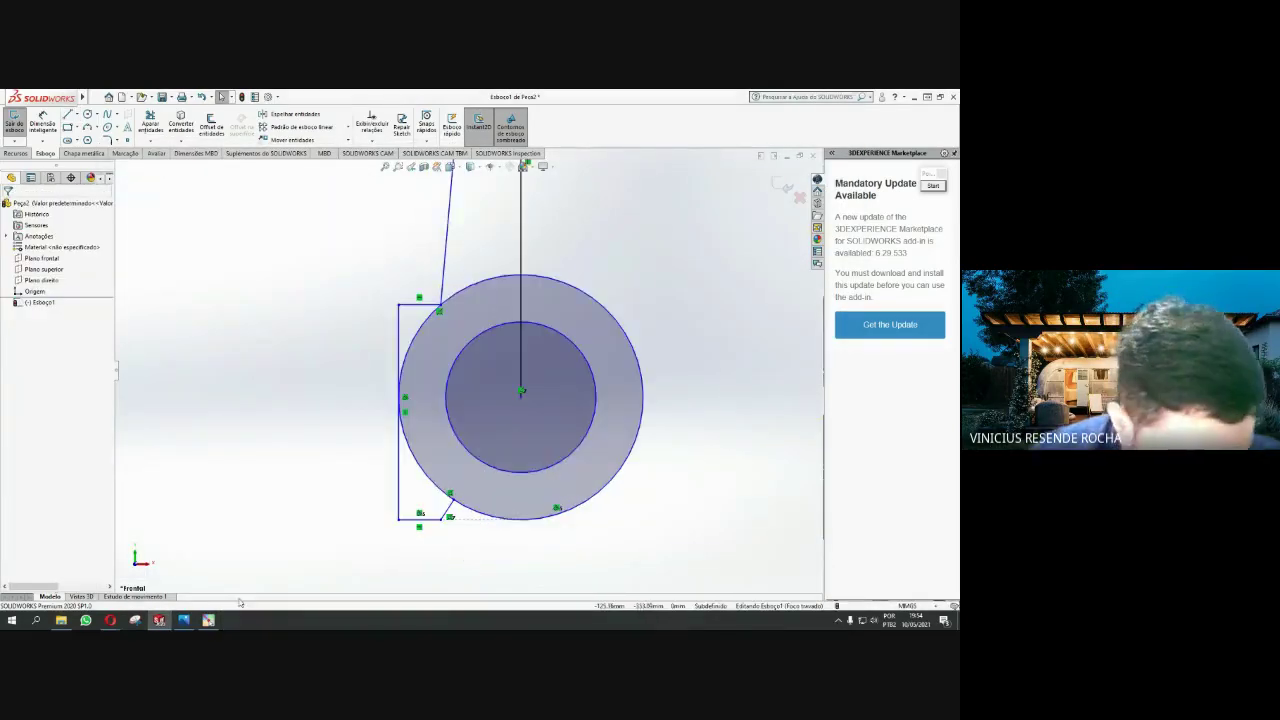
left_click(86, 588)
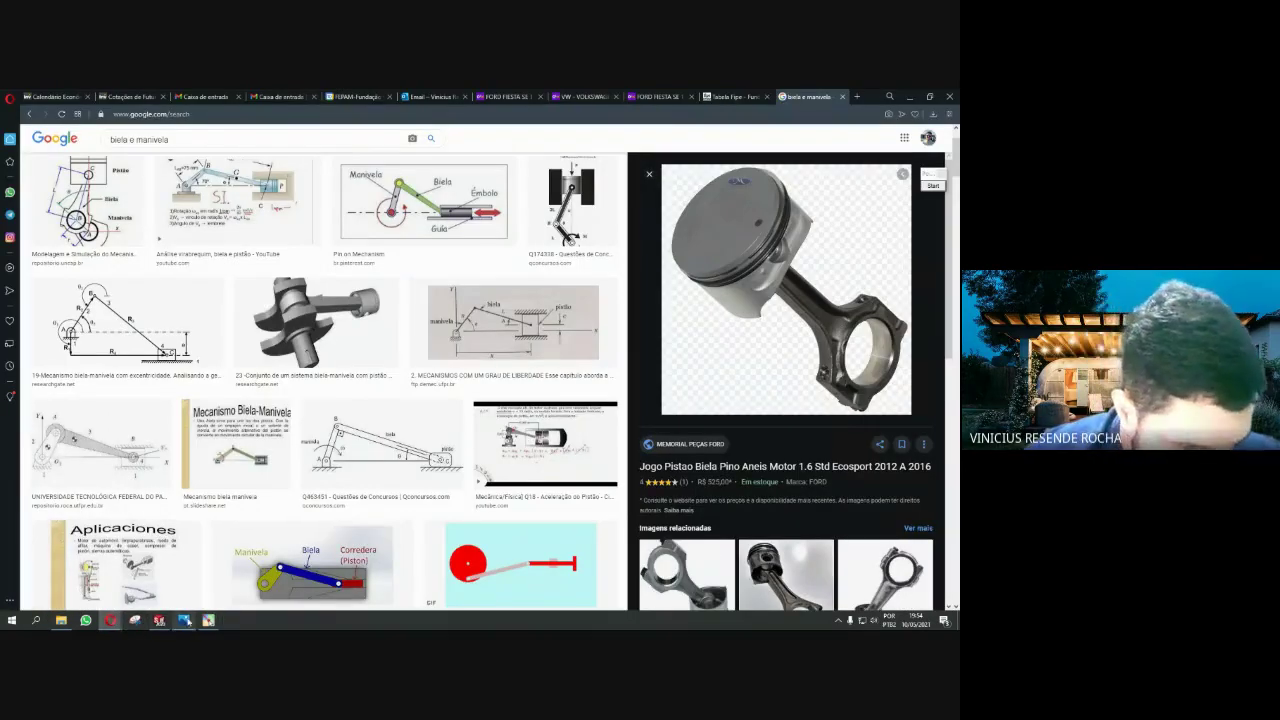
left_click(184, 620)
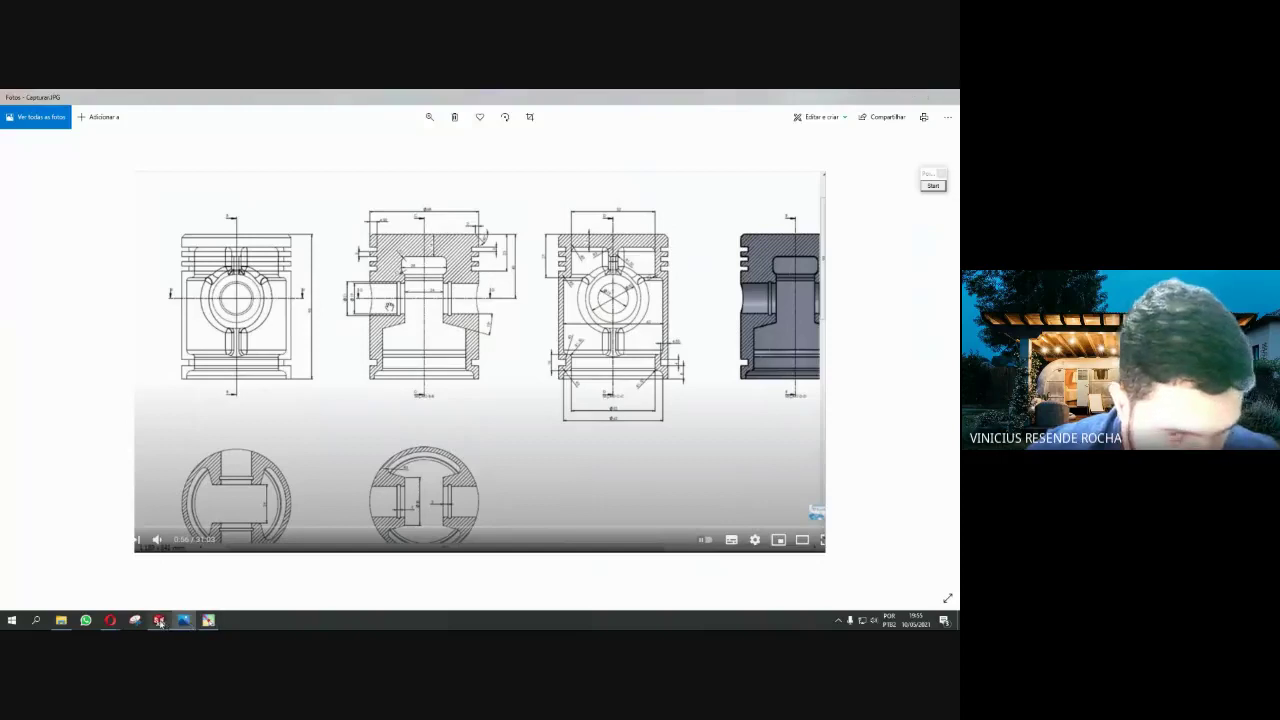
left_click(159, 620)
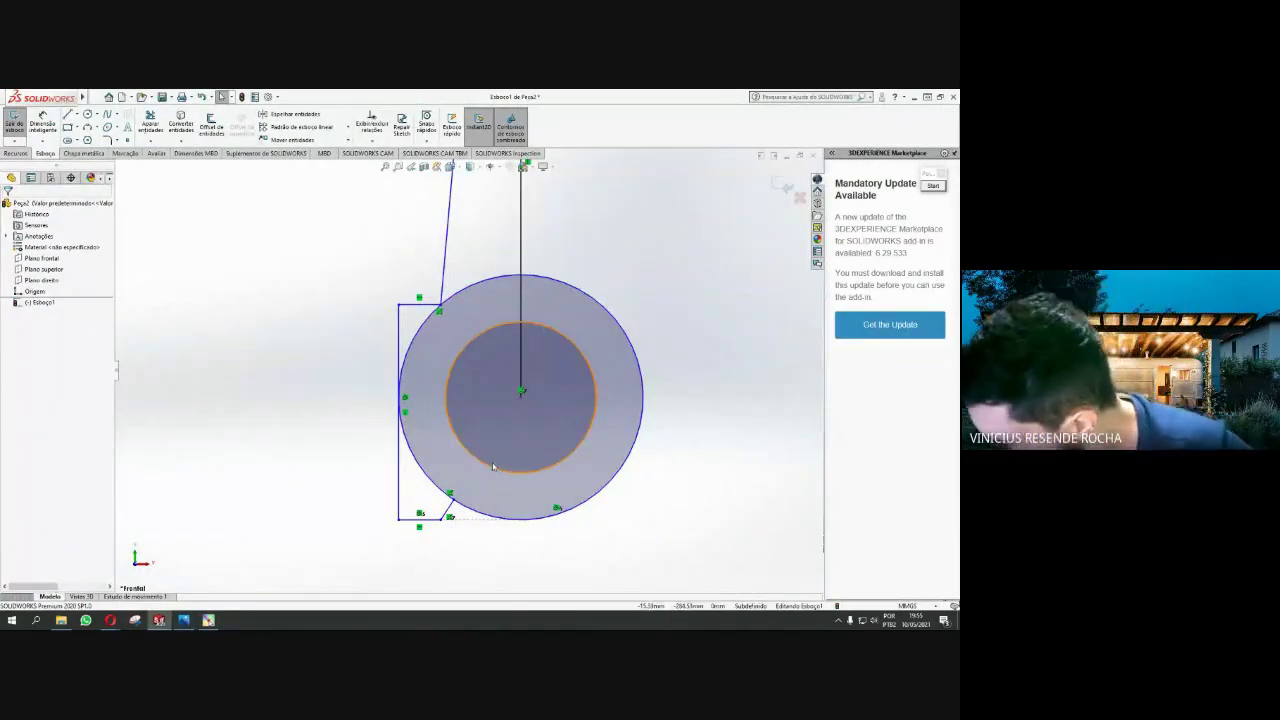
Trim away the outer circle's left, lower-left and upper-left arcs
scroll(490, 470, "up", 2)
scroll(490, 472, "up", 1)
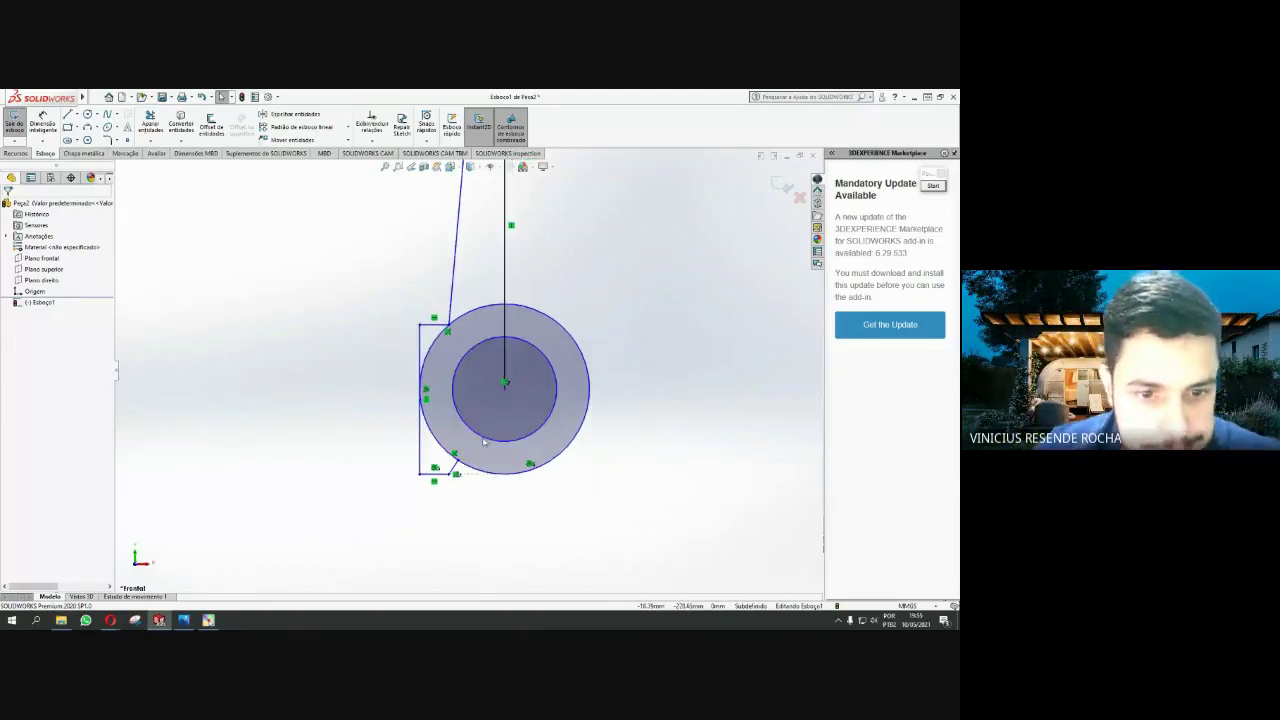
scroll(509, 282, "up", 1)
scroll(497, 287, "down", 1)
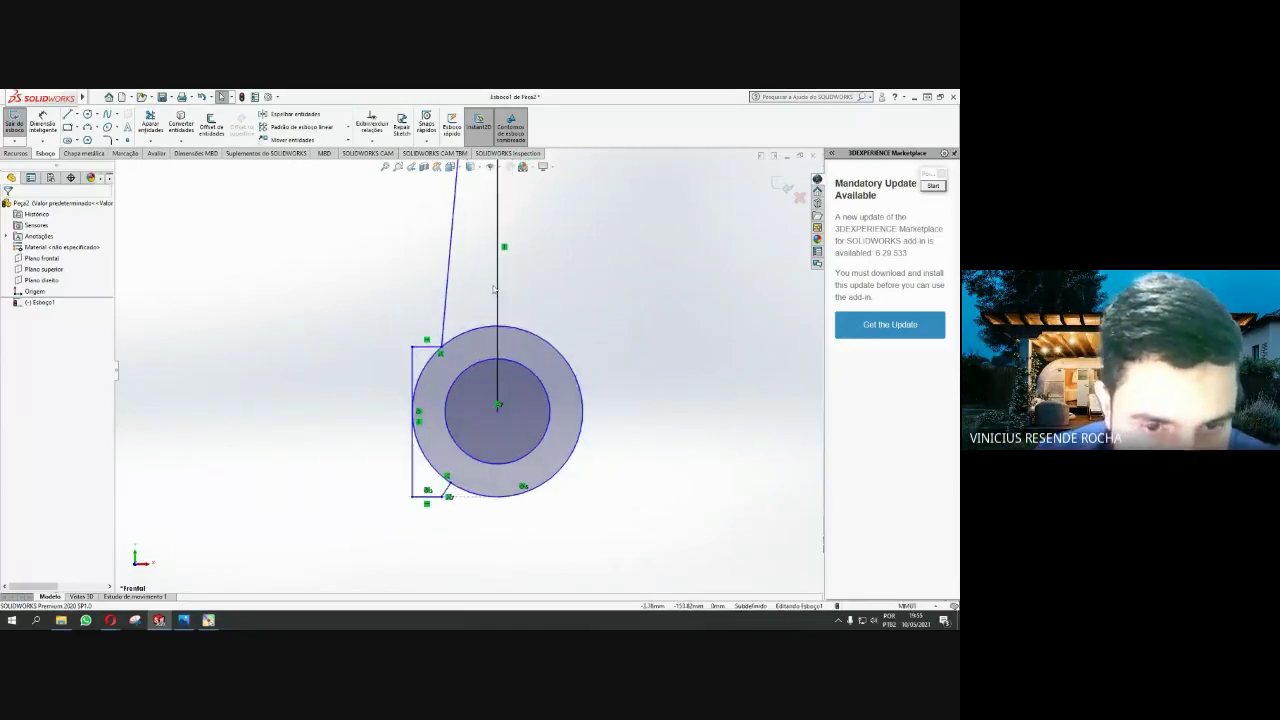
scroll(493, 288, "up", 1)
scroll(491, 293, "down", 1)
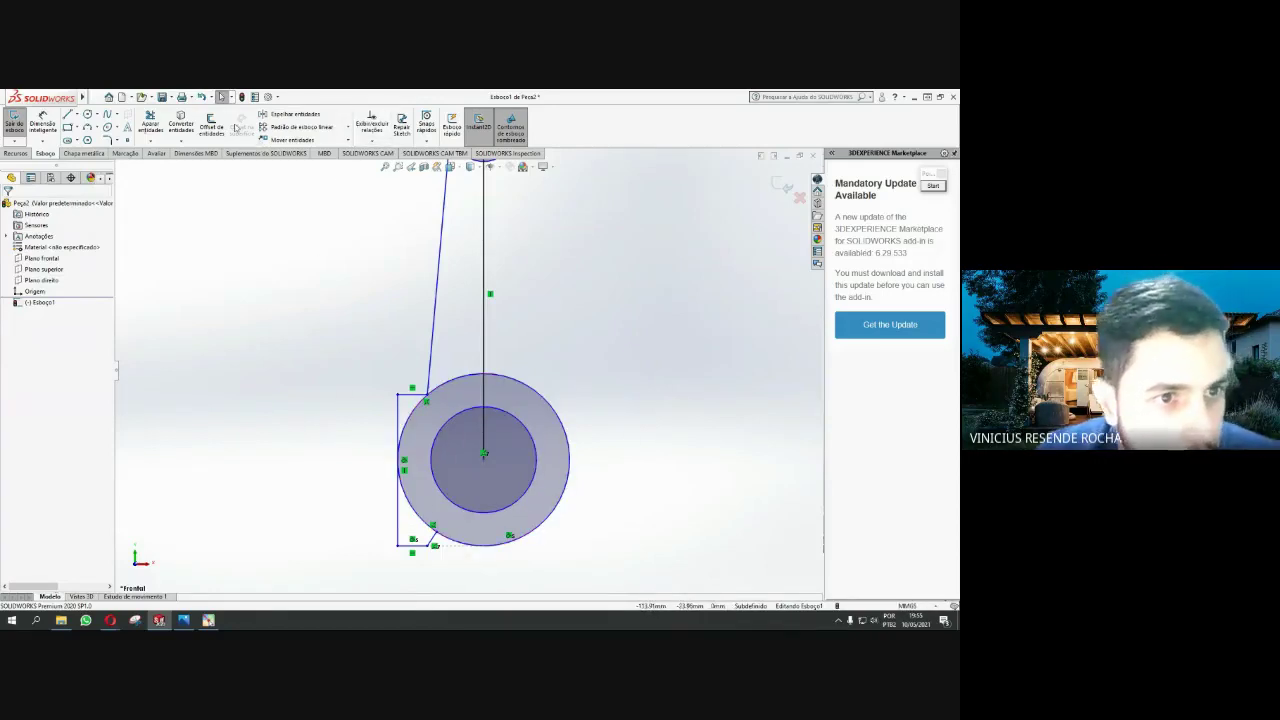
left_click(150, 124)
left_click(410, 428)
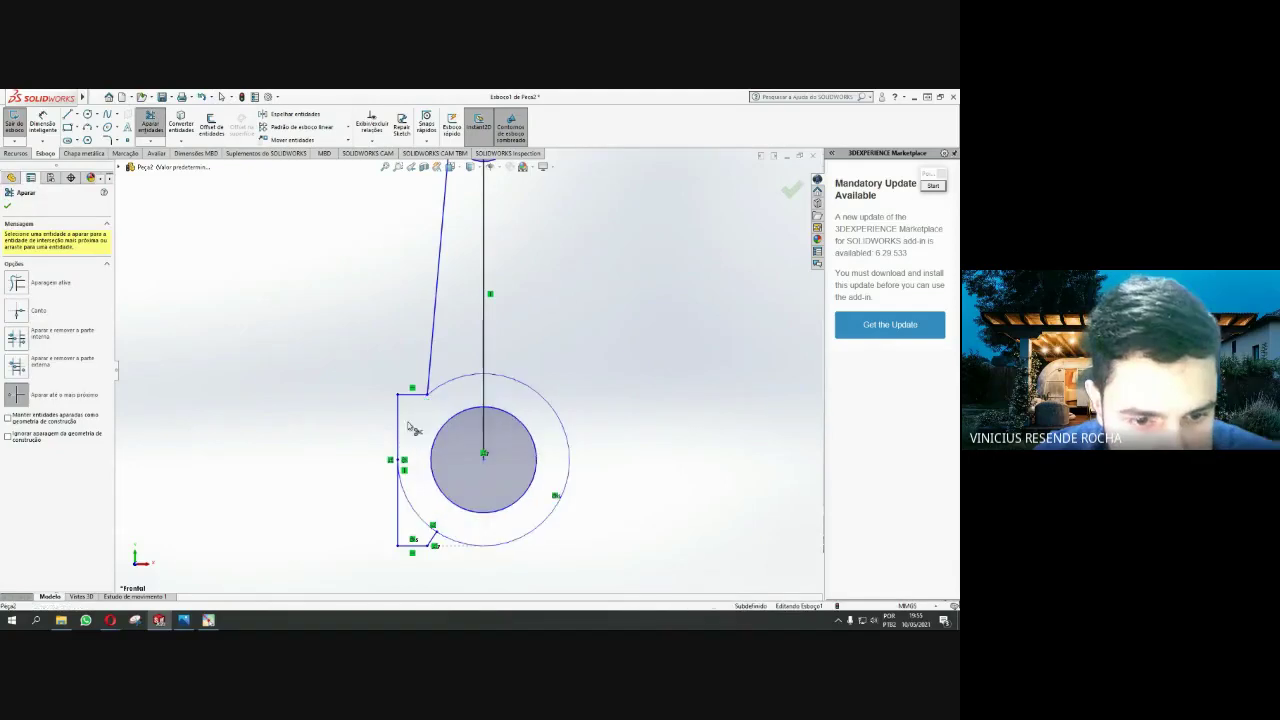
left_click(418, 517)
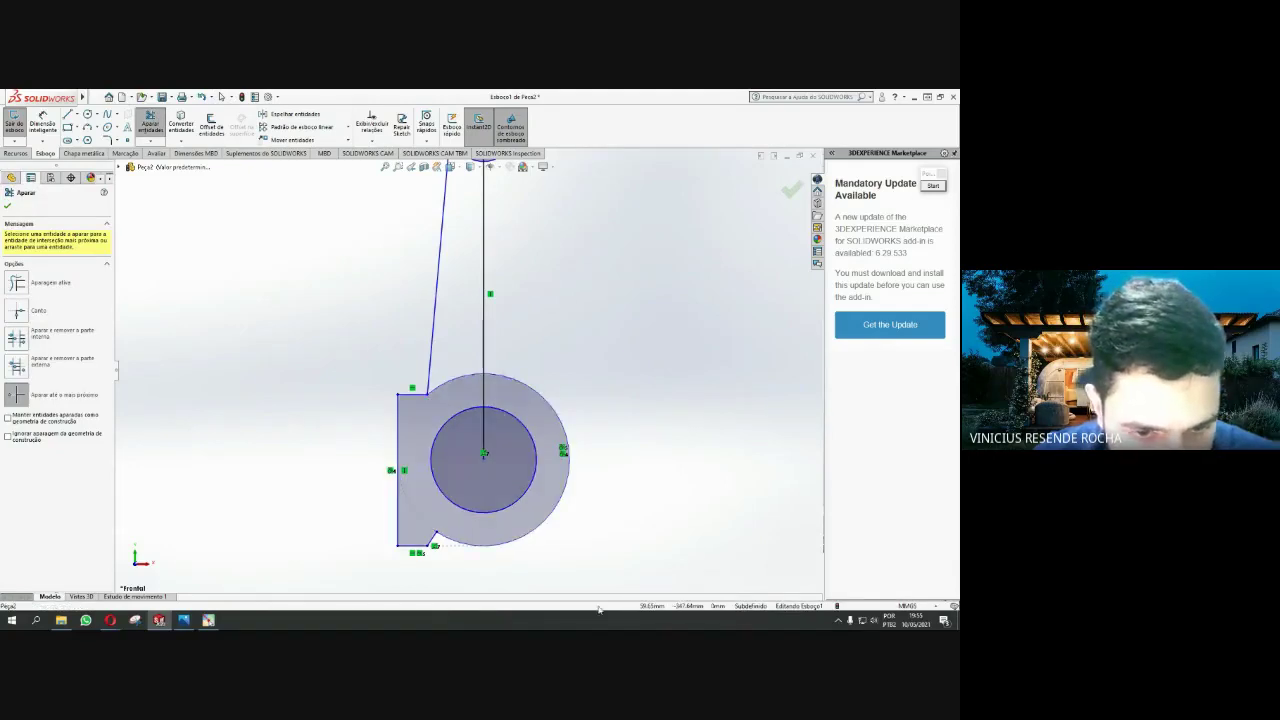
left_click(456, 383)
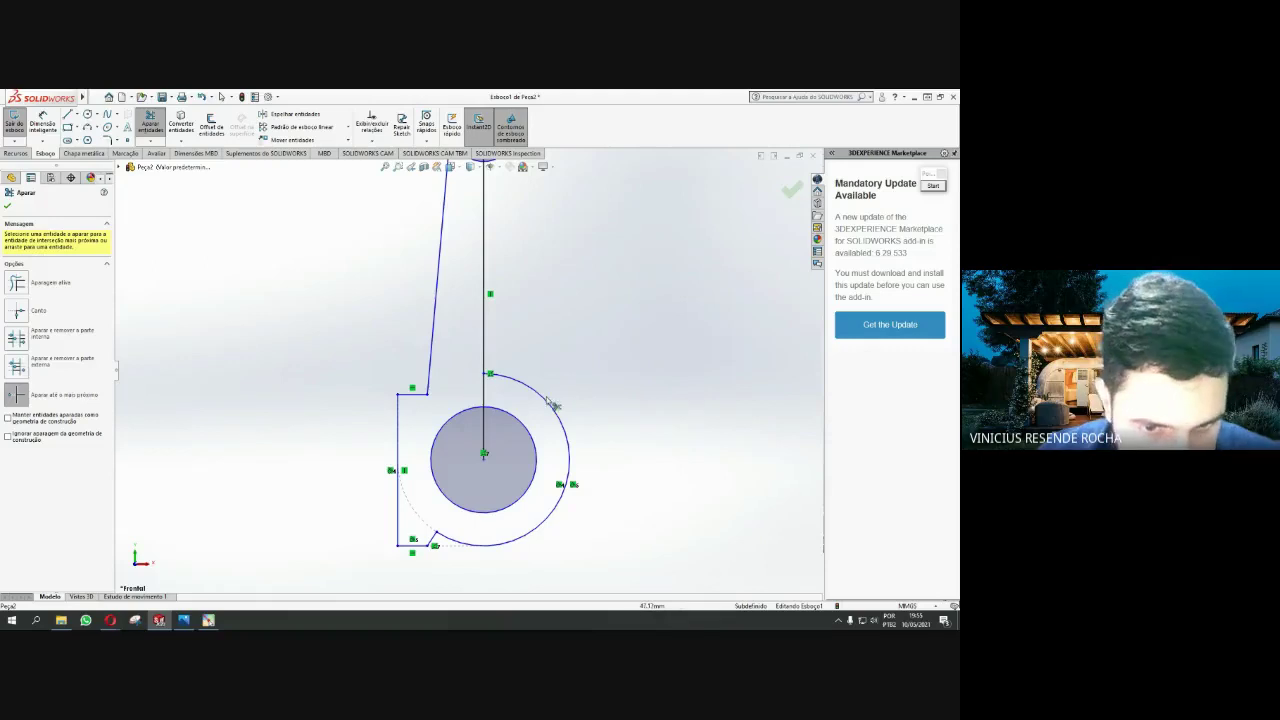
Trim the vertical centre line segments inside the circles and fit the sketch to view
left_click(486, 437)
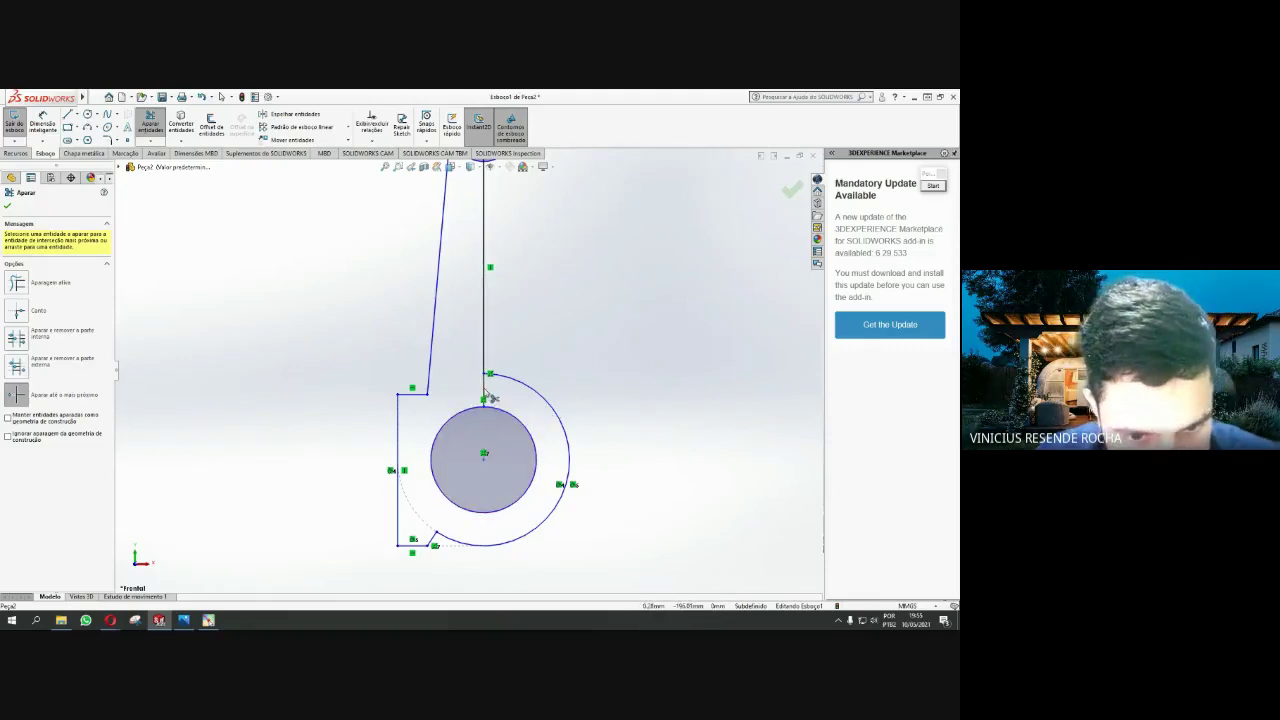
left_click(486, 393)
key("f")
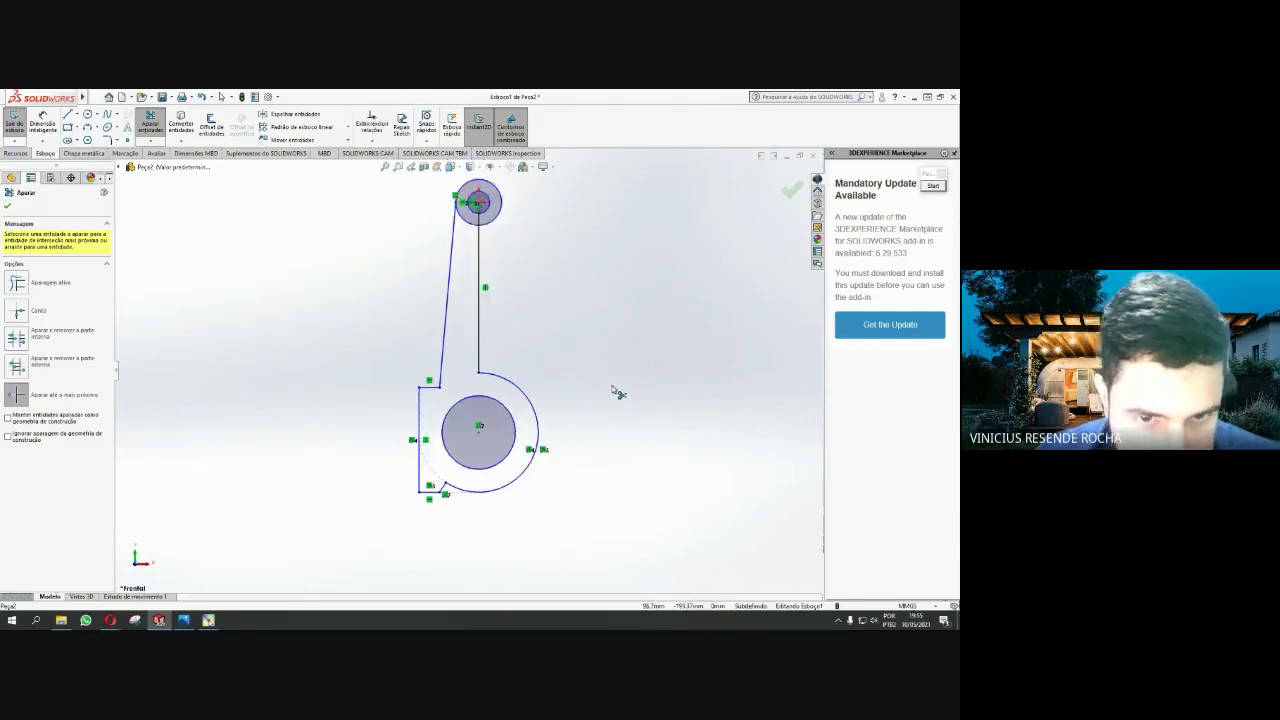
scroll(499, 350, "down", 3)
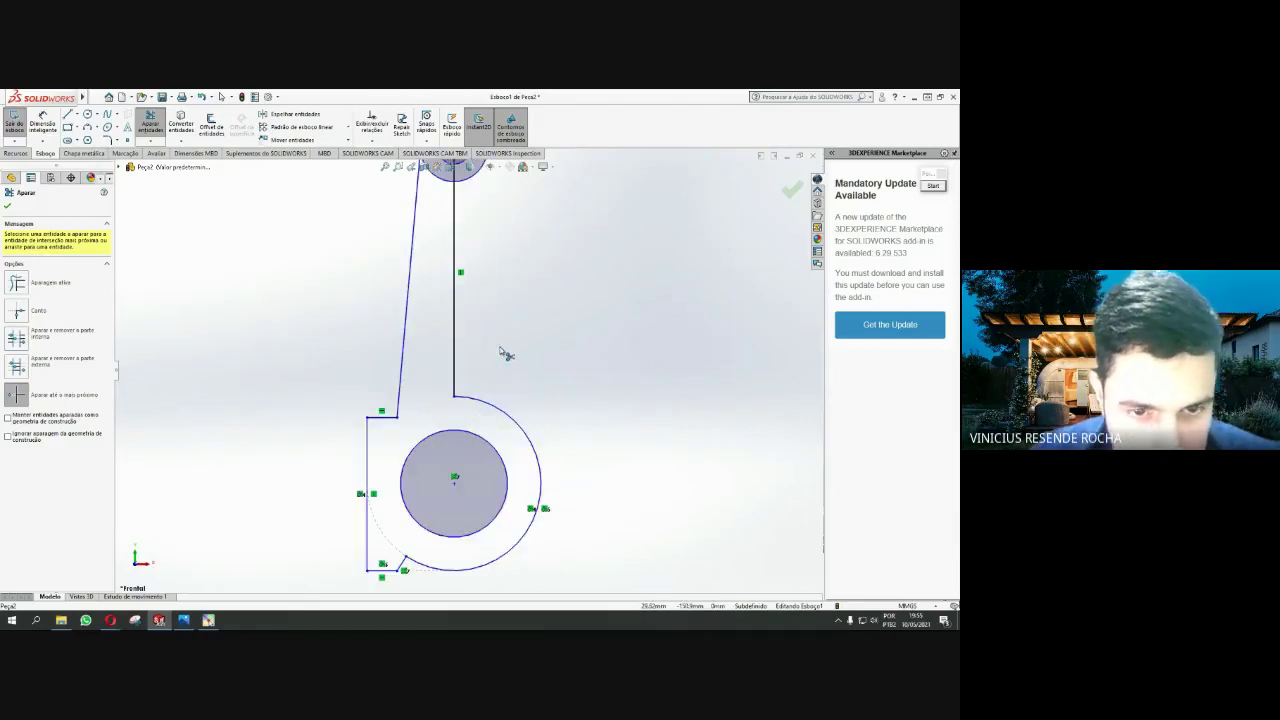
key("Escape")
scroll(457, 371, "up", 2)
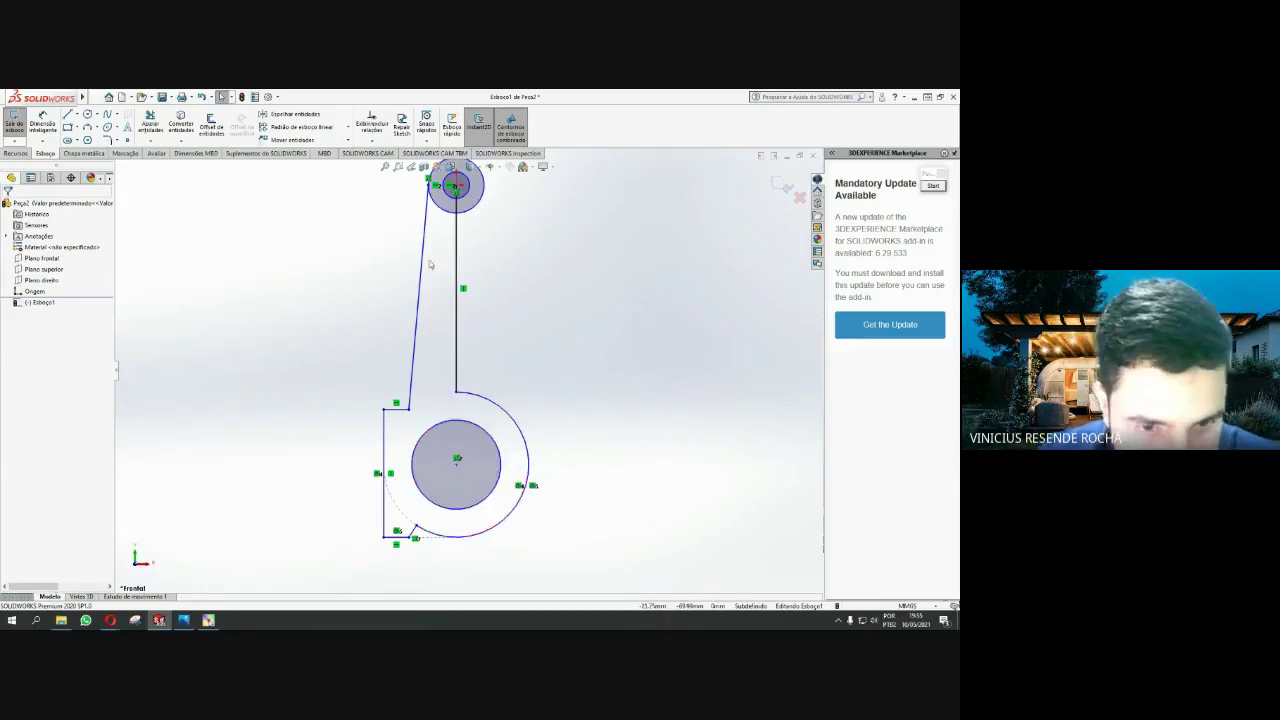
left_click(415, 537)
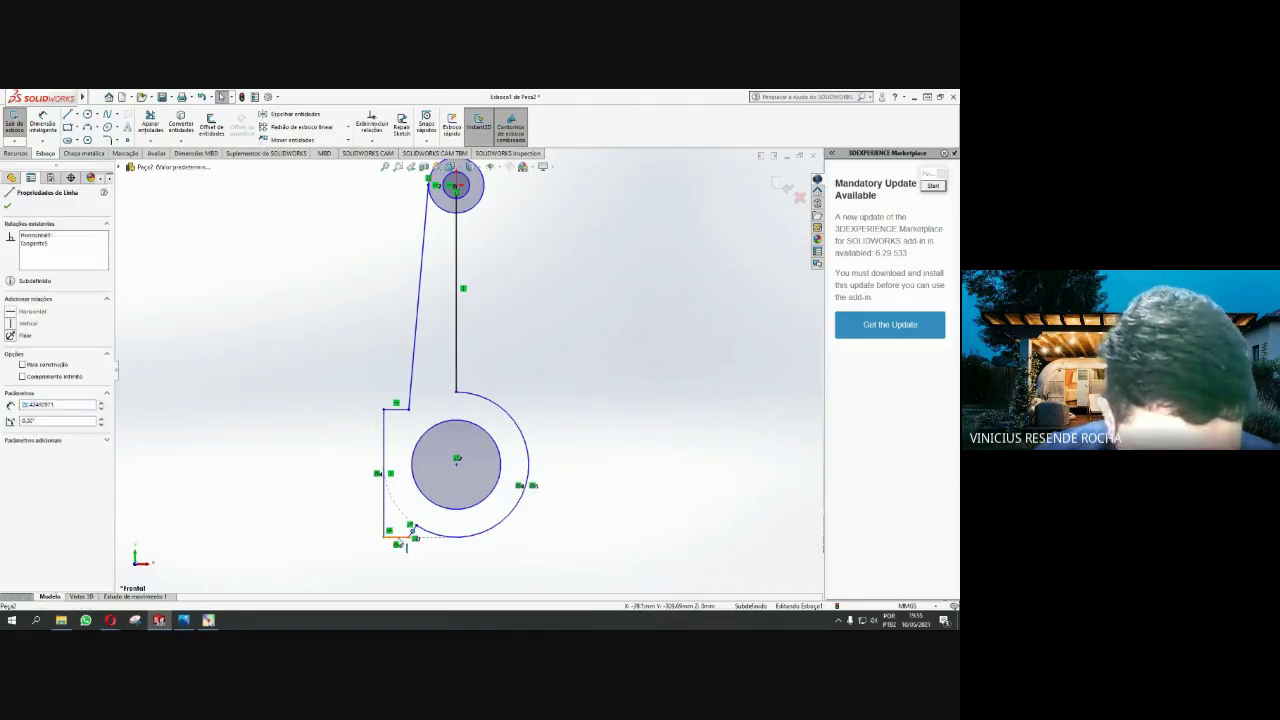
left_click(409, 526, "ctrl")
left_click(350, 499)
scroll(396, 580, "up", 5)
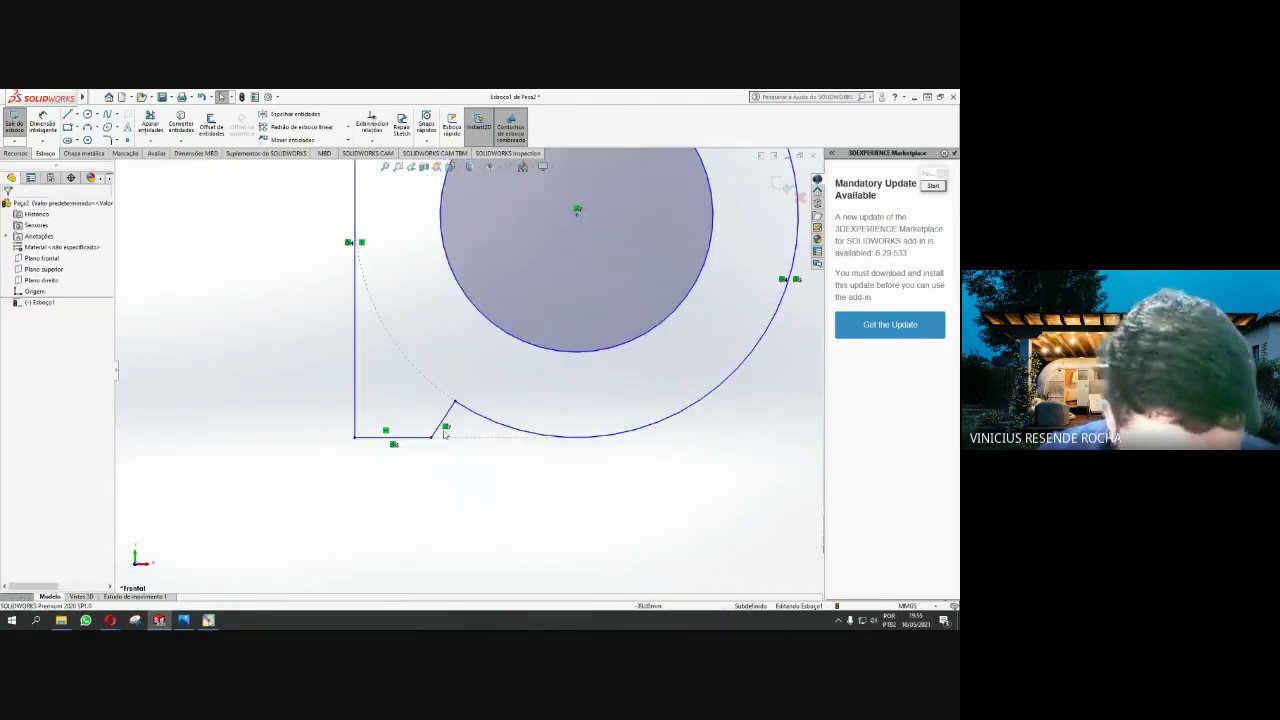
left_click(419, 437)
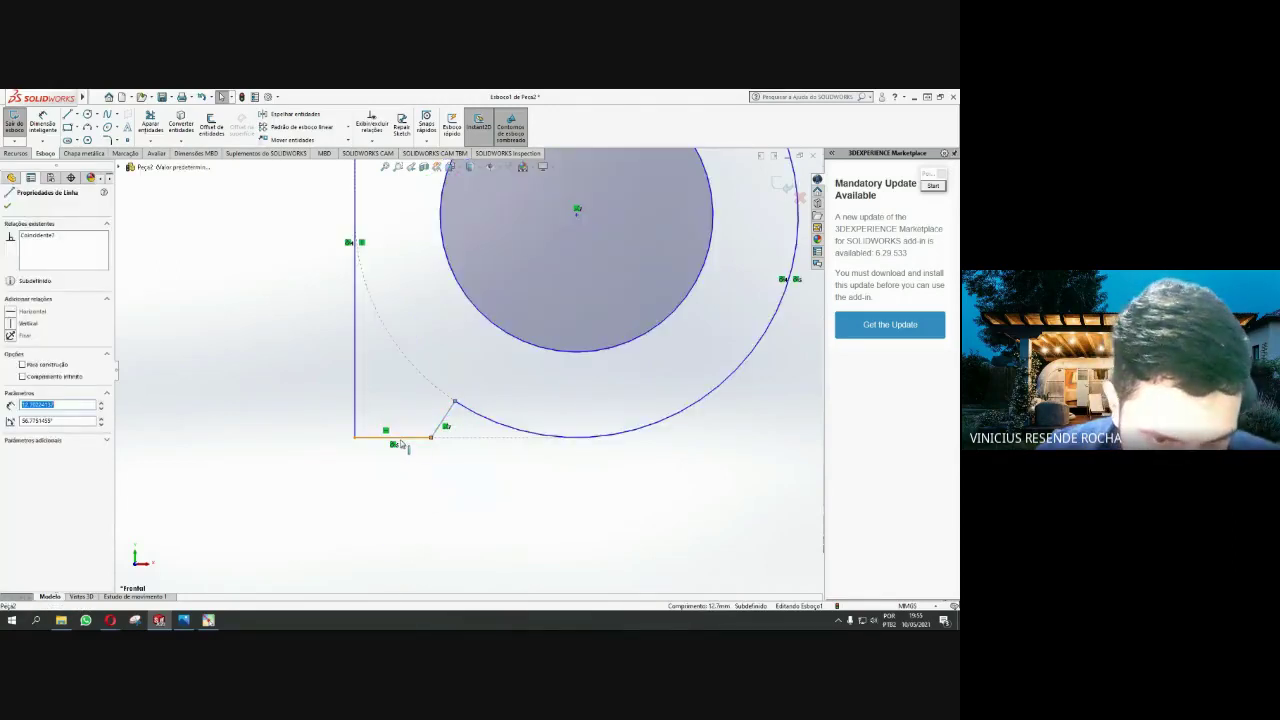
left_click(355, 354)
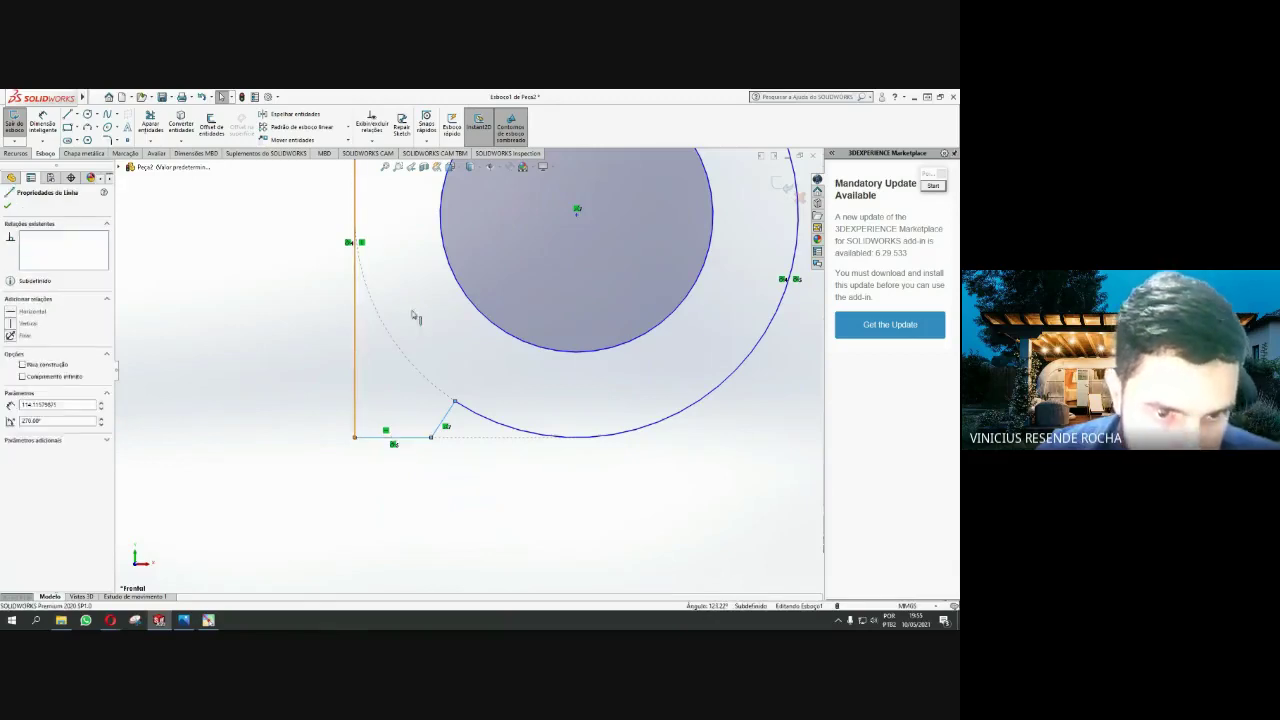
scroll(460, 350, "up", 3)
scroll(450, 250, "down", 3)
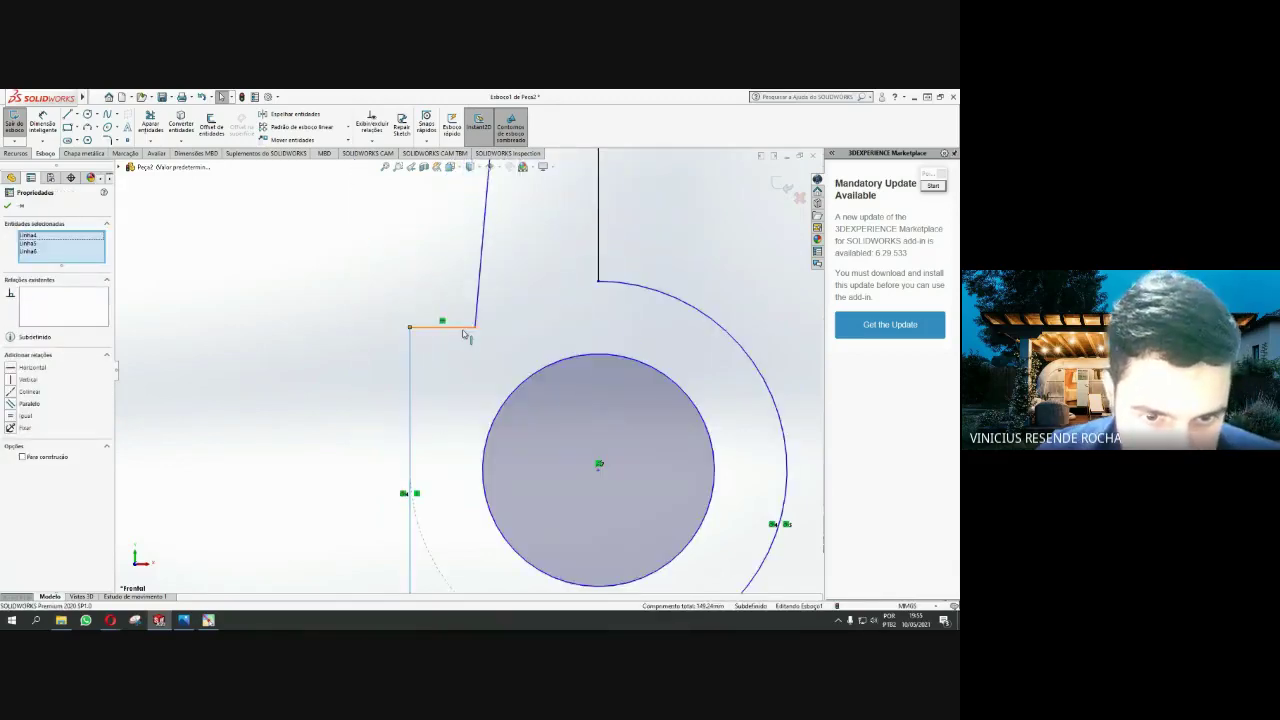
scroll(462, 380, "up", 3)
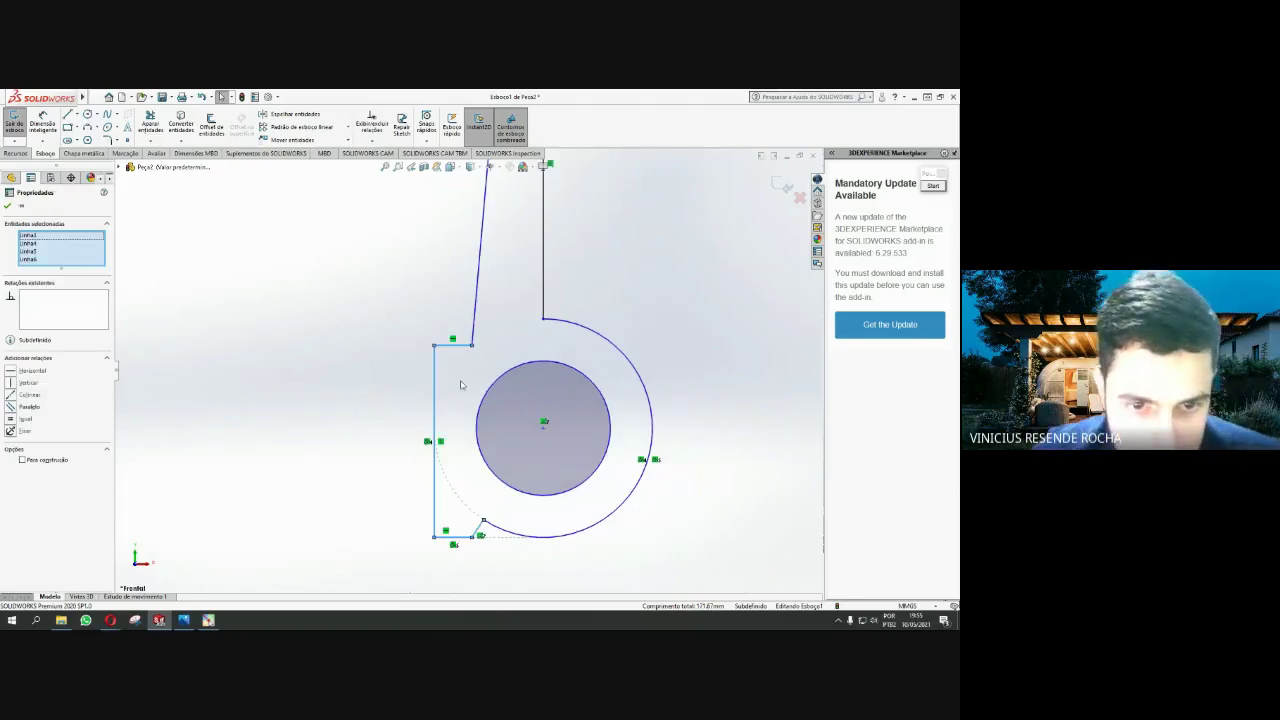
left_click(461, 385)
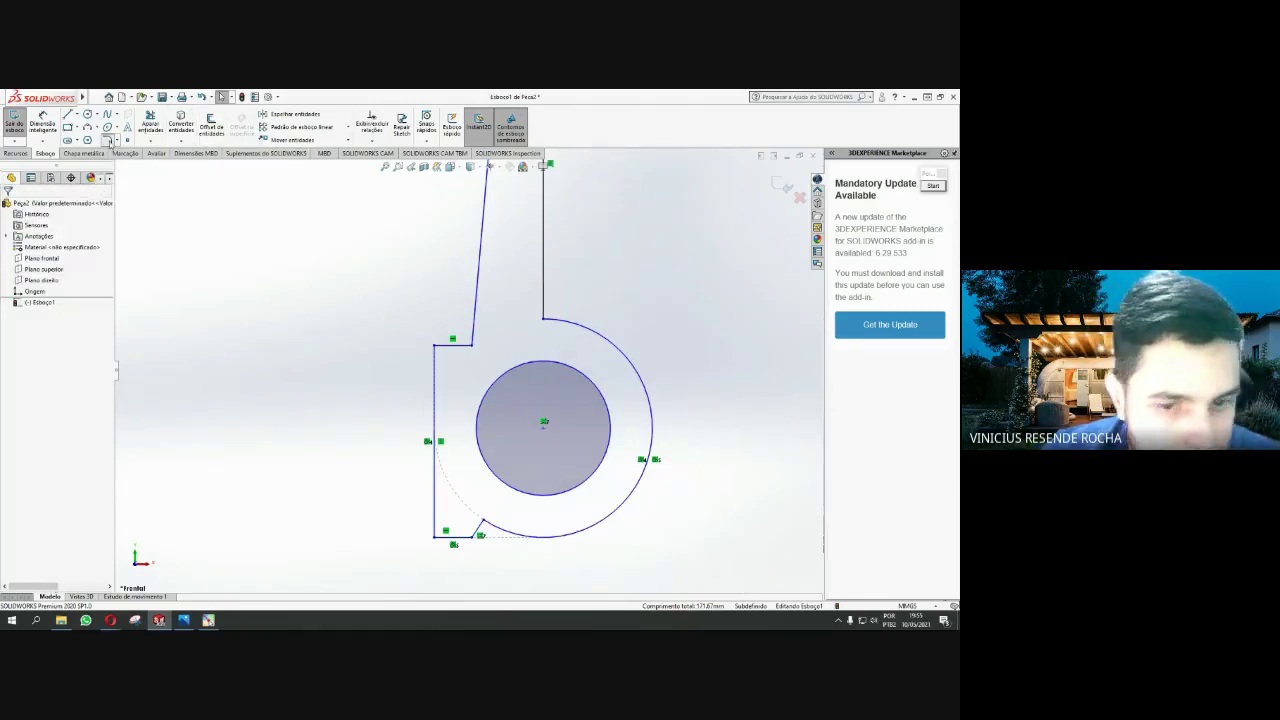
Fillet the outline's bottom-left and top-left corners and the lower notch vertices
left_click(108, 141)
left_click(474, 346)
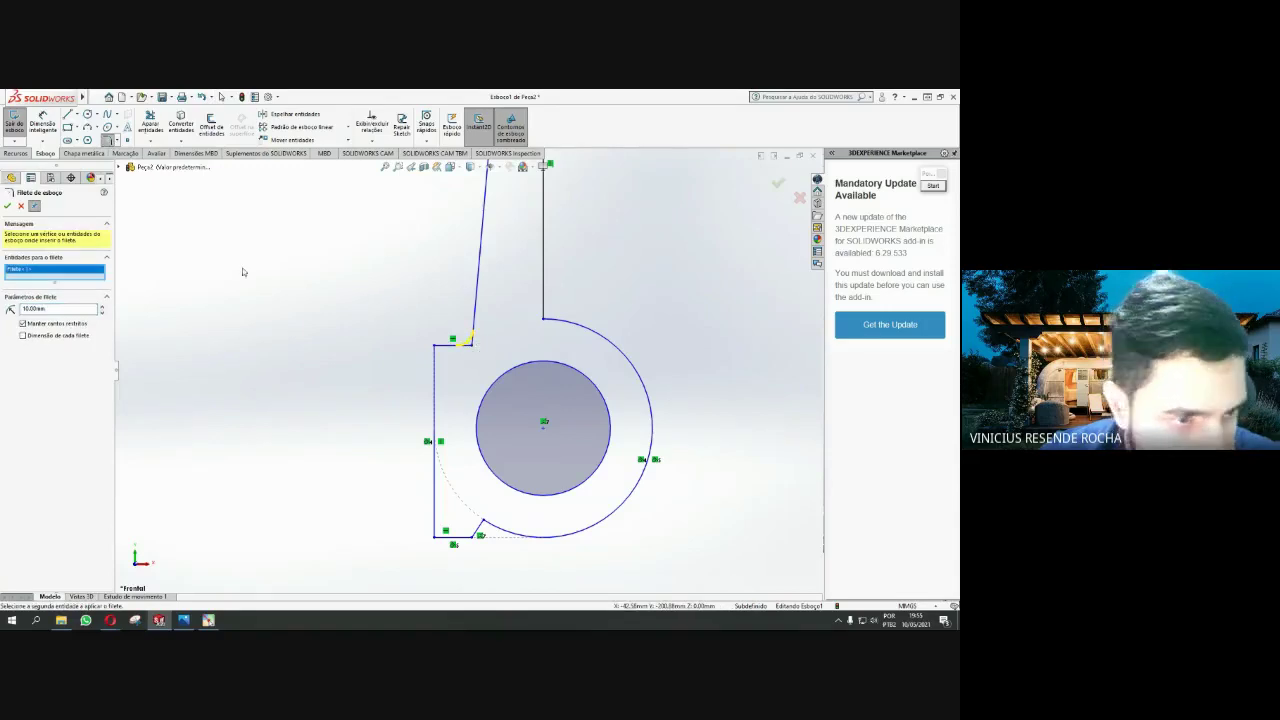
double_click(60, 308)
type("4")
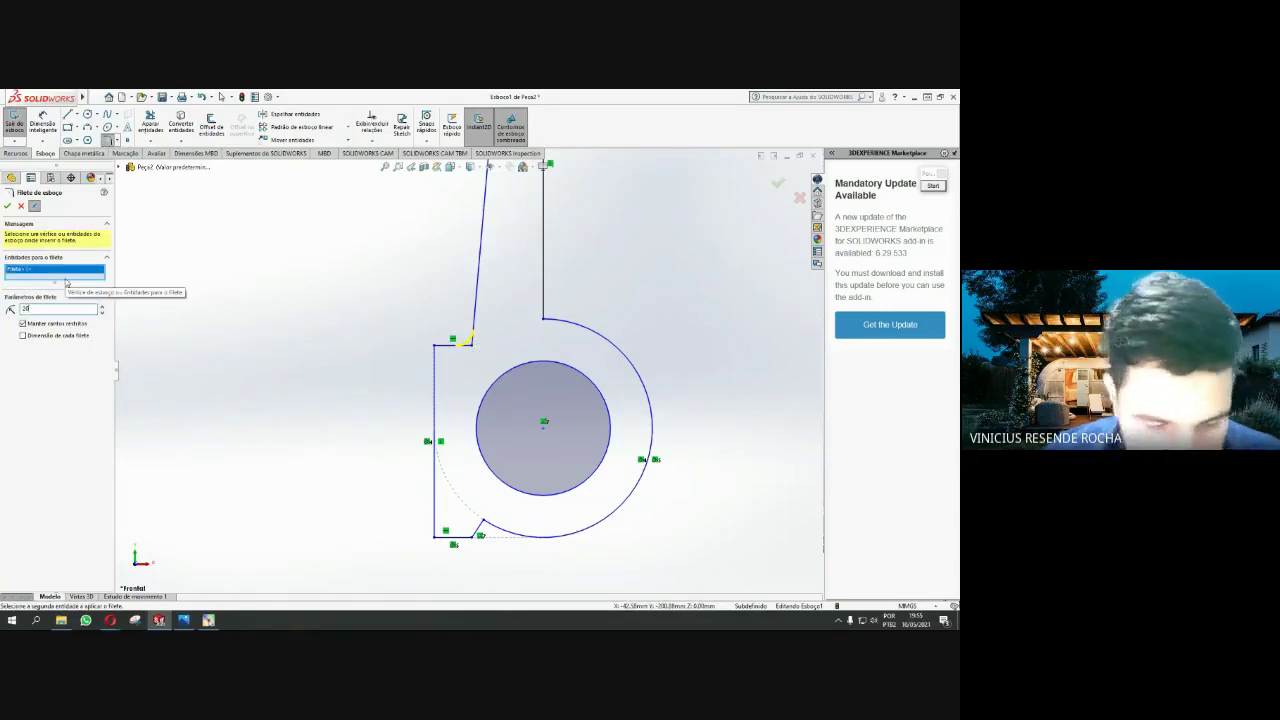
key("BackSpace")
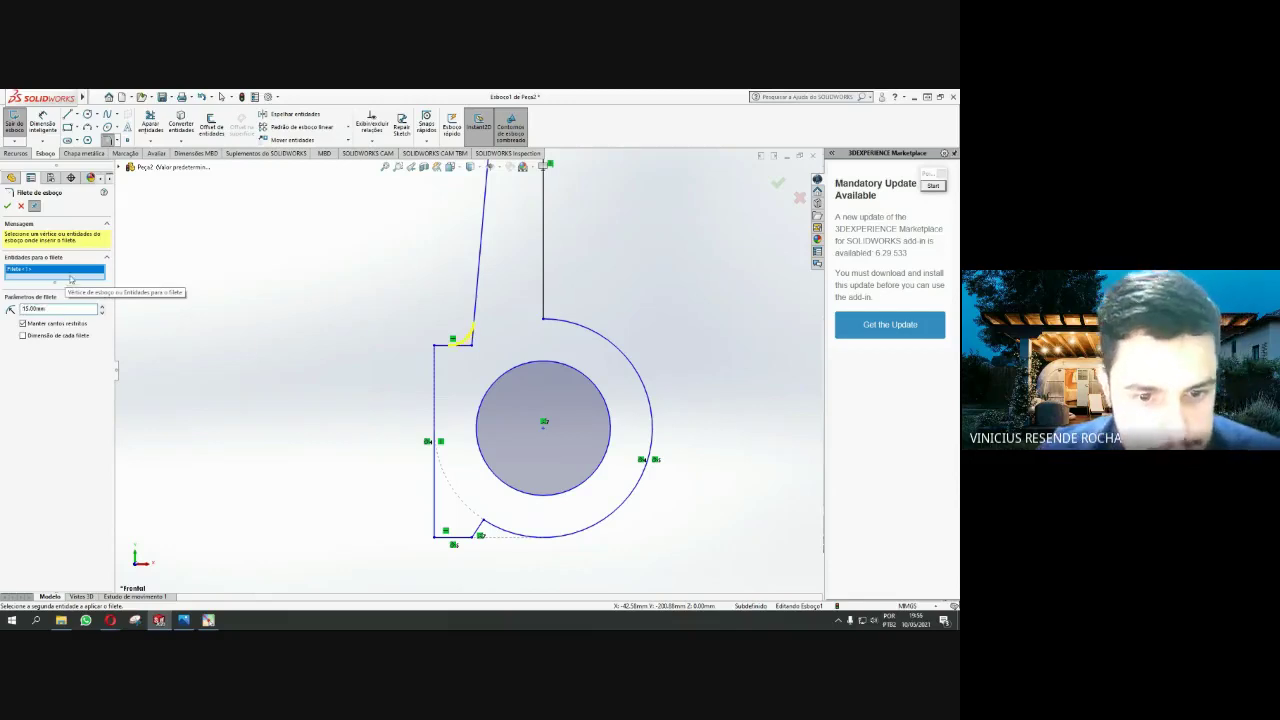
left_click(436, 540)
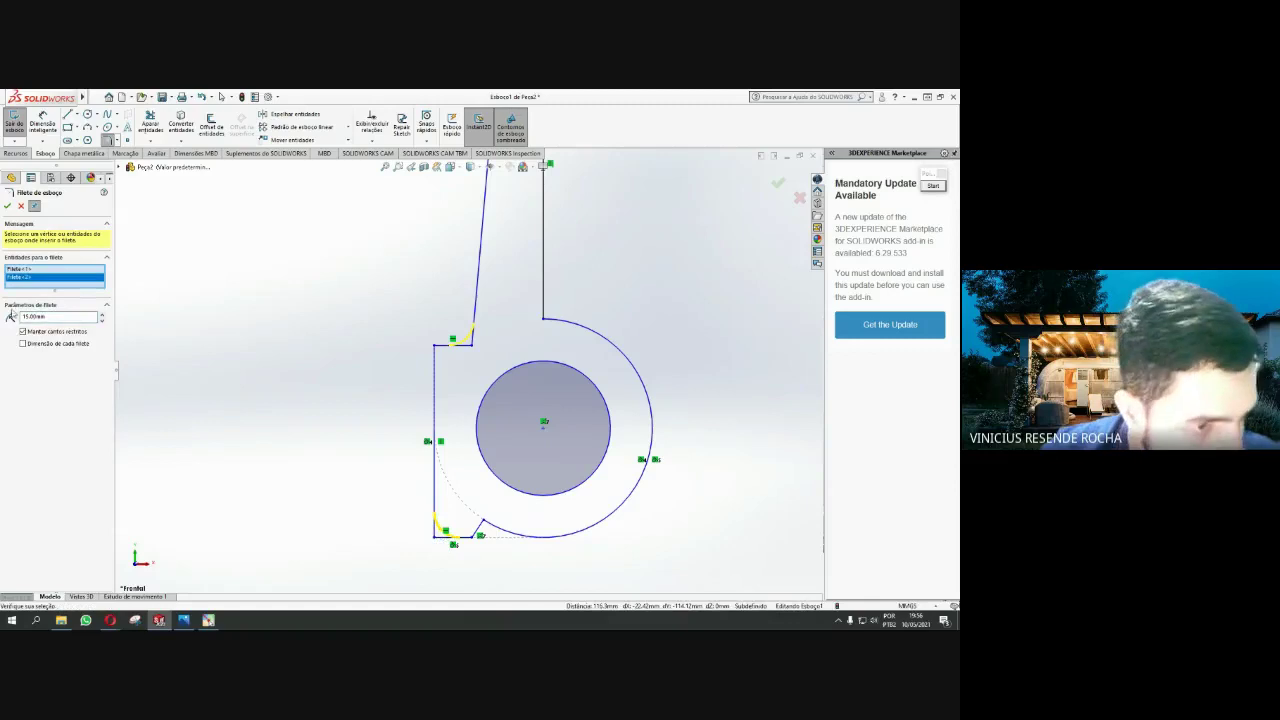
double_click(59, 317)
type("5")
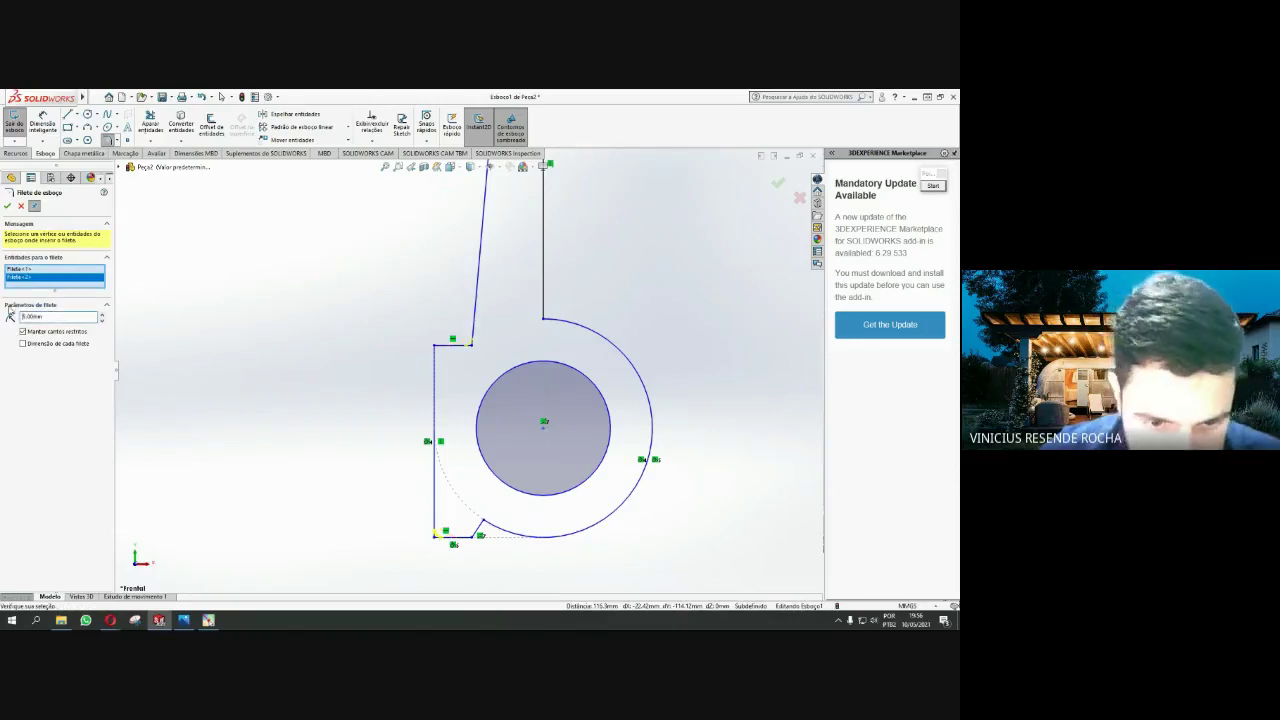
left_click(436, 347)
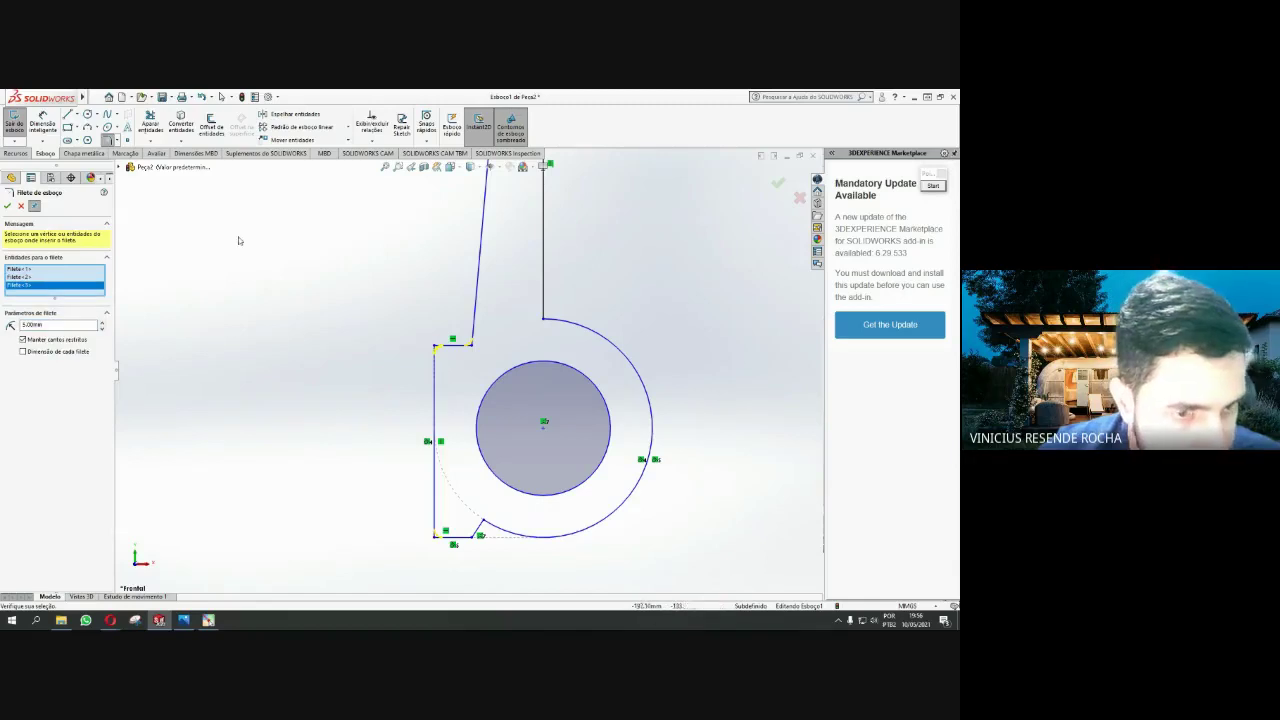
left_click(470, 346)
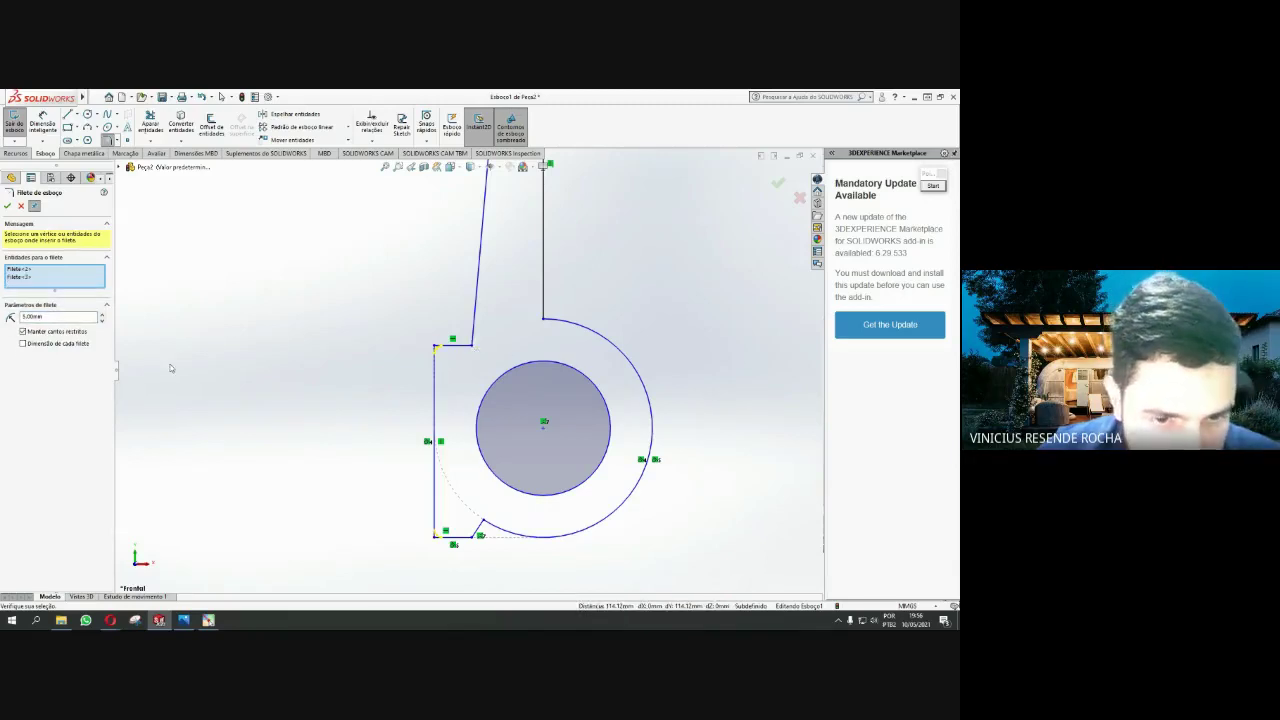
scroll(483, 523, "down", 4)
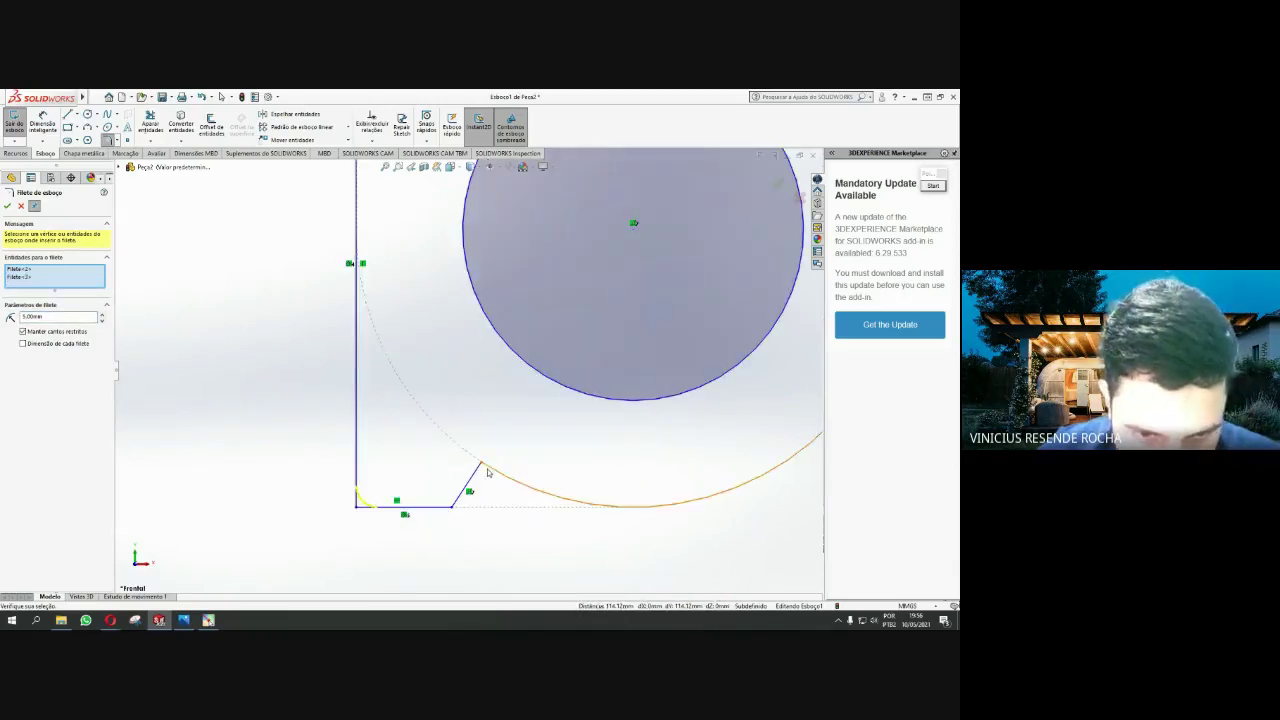
left_click(481, 467)
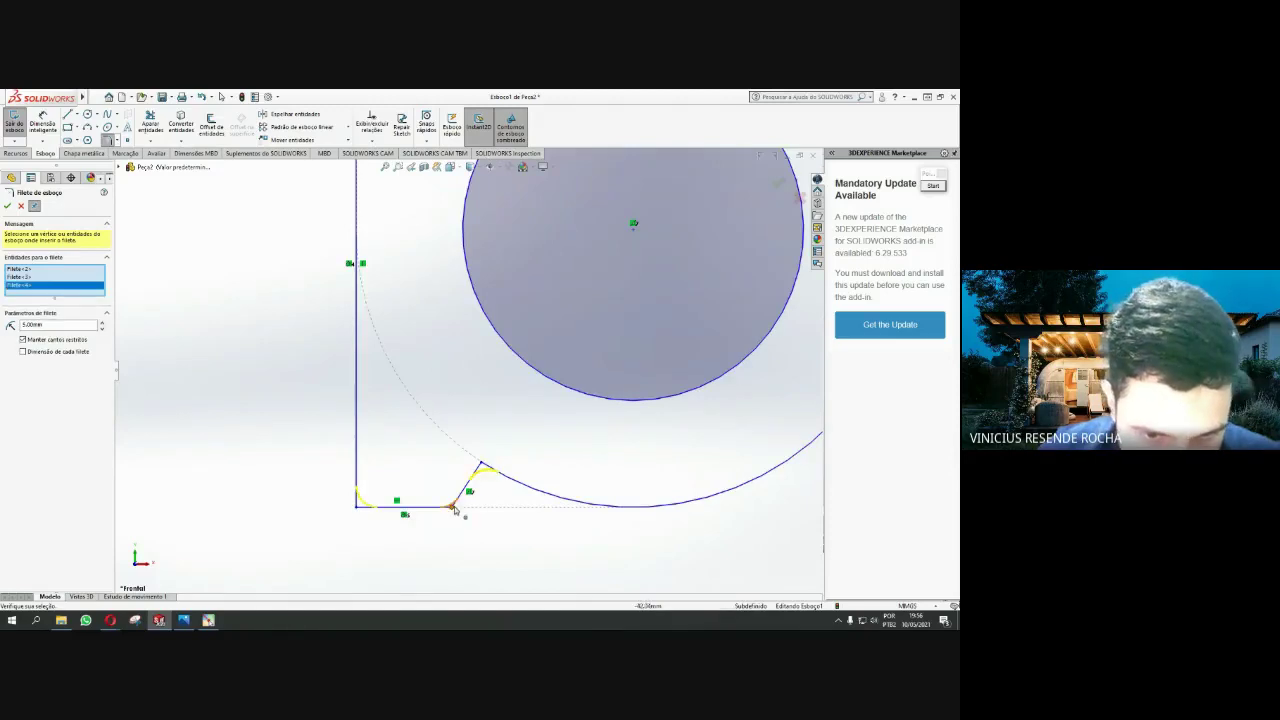
left_click(453, 505)
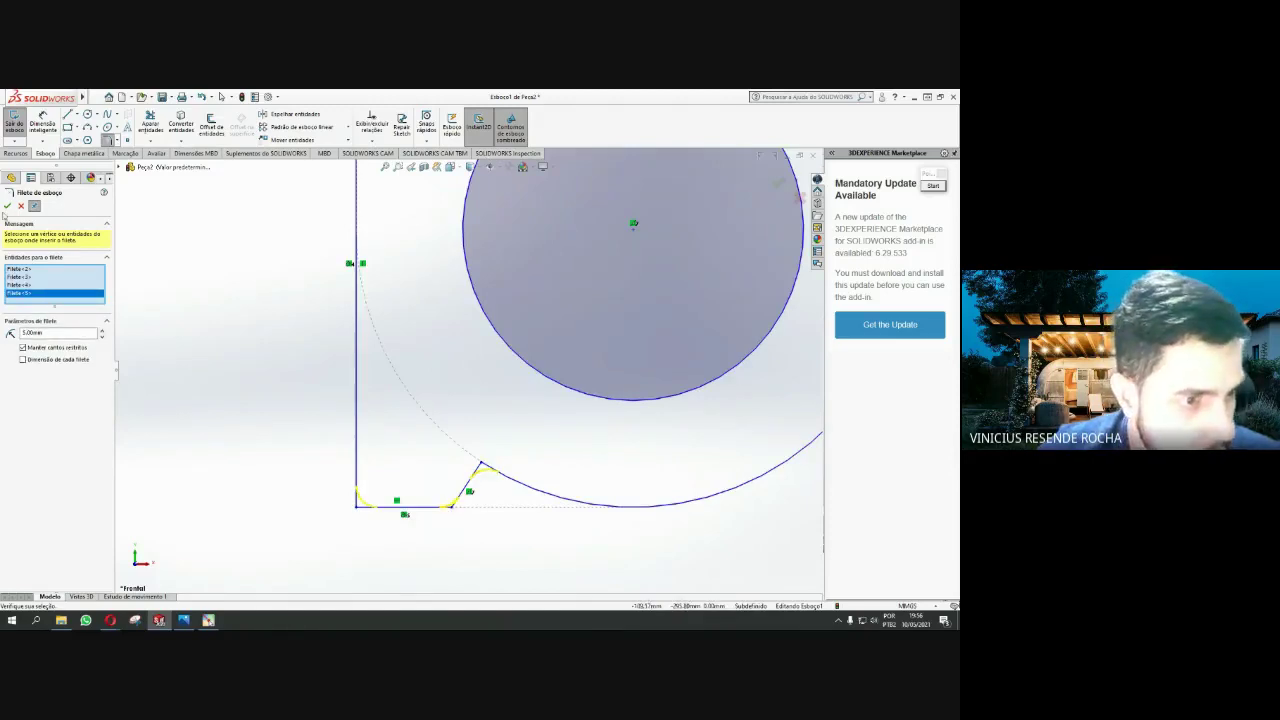
left_click(7, 205)
Add a 15 mm fillet at the top corner where the bracket meets the slanted line
scroll(478, 368, "up", 4)
scroll(465, 244, "down", 2)
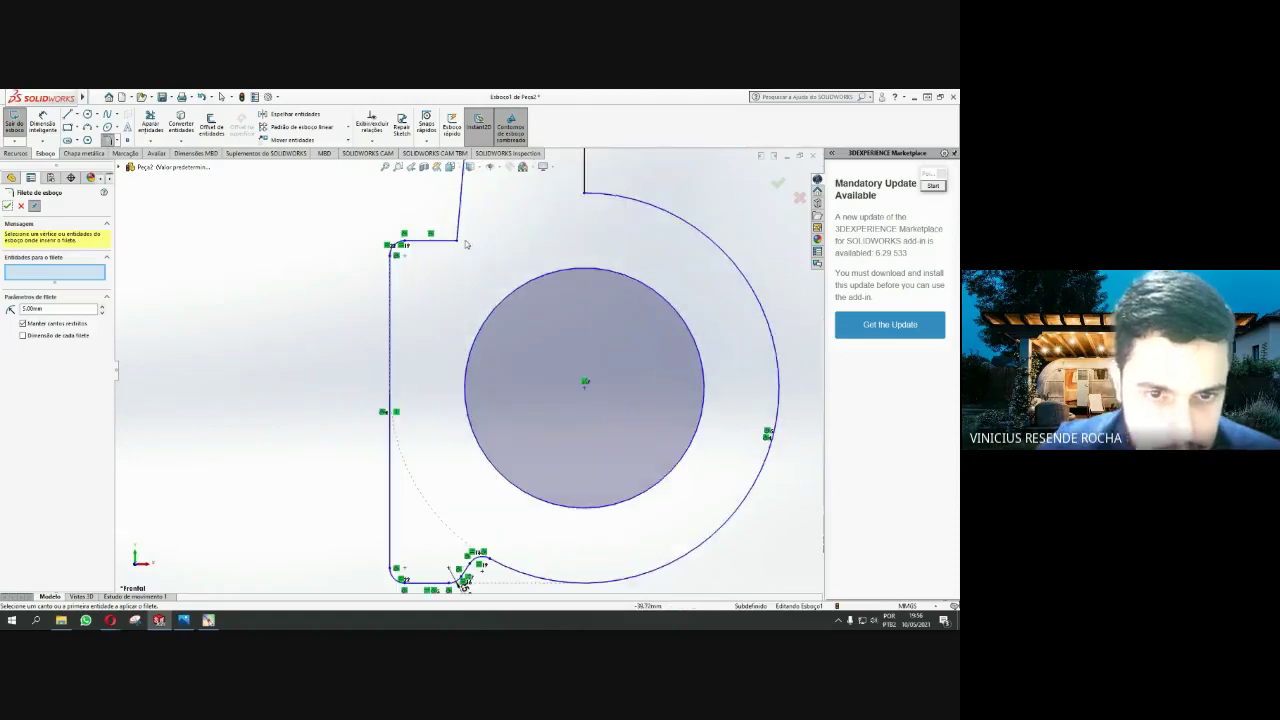
left_click(462, 246)
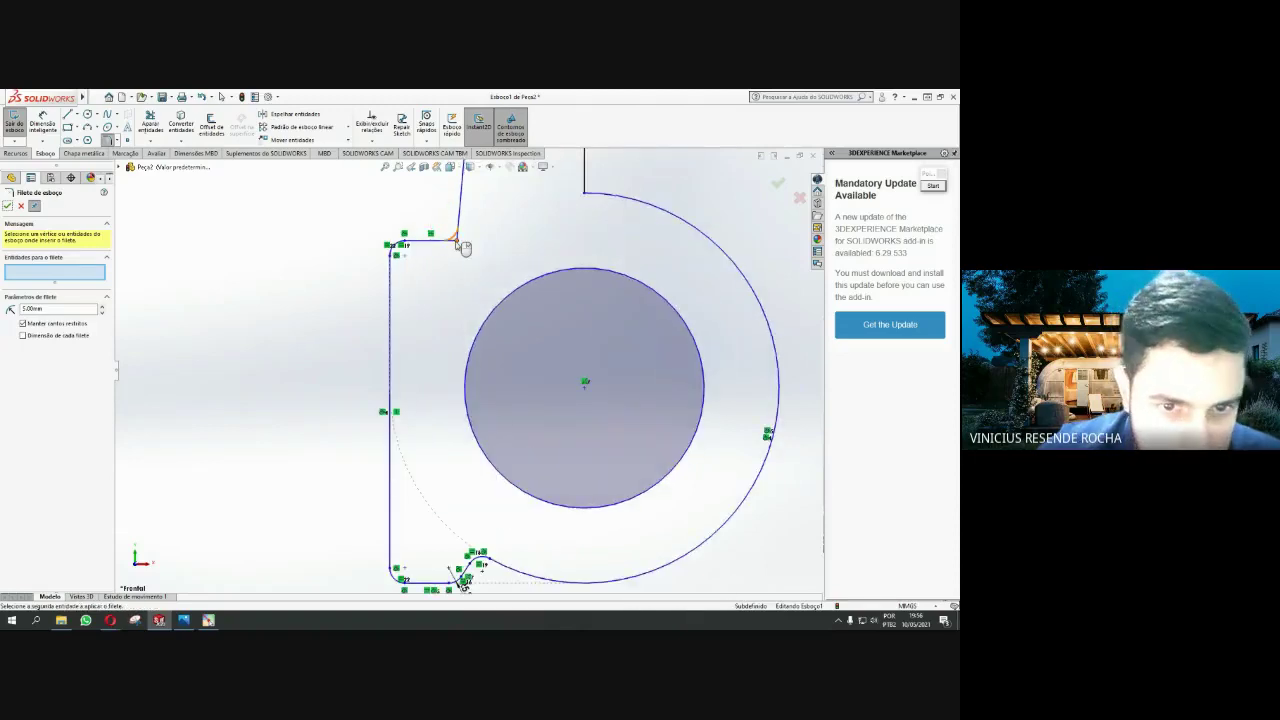
left_click(463, 247)
double_click(50, 308)
type("1")
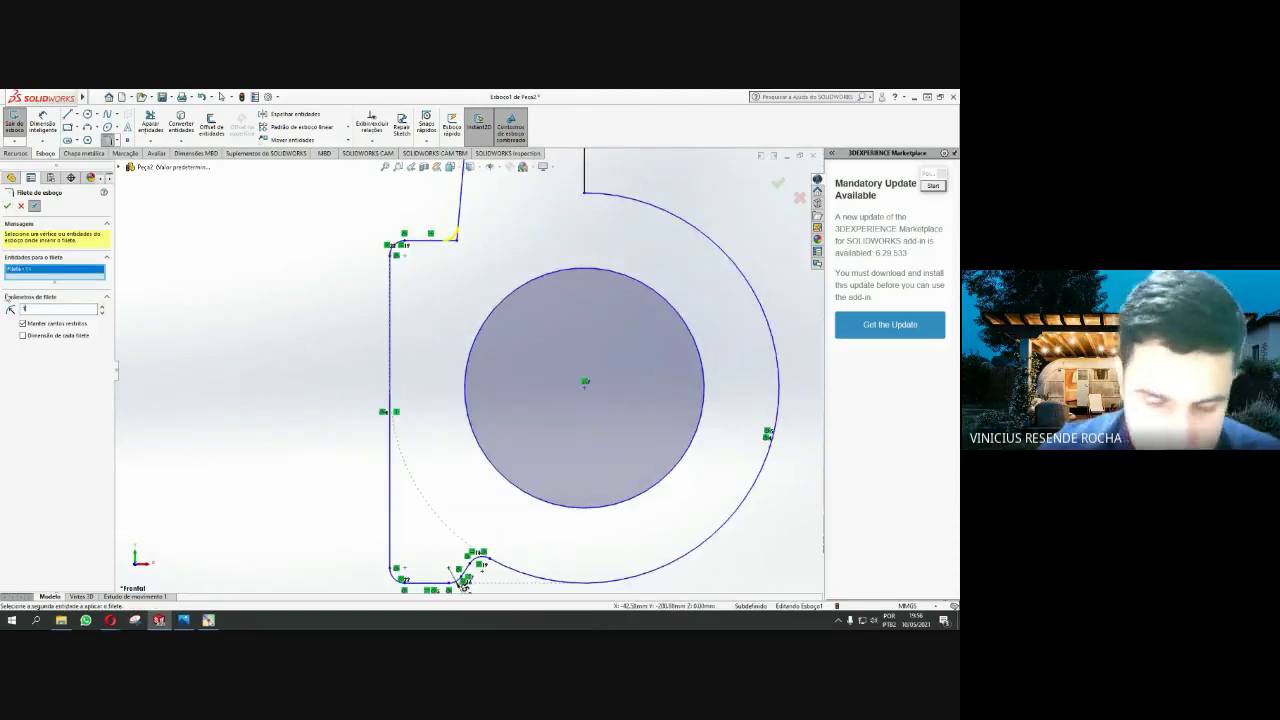
left_click(8, 206)
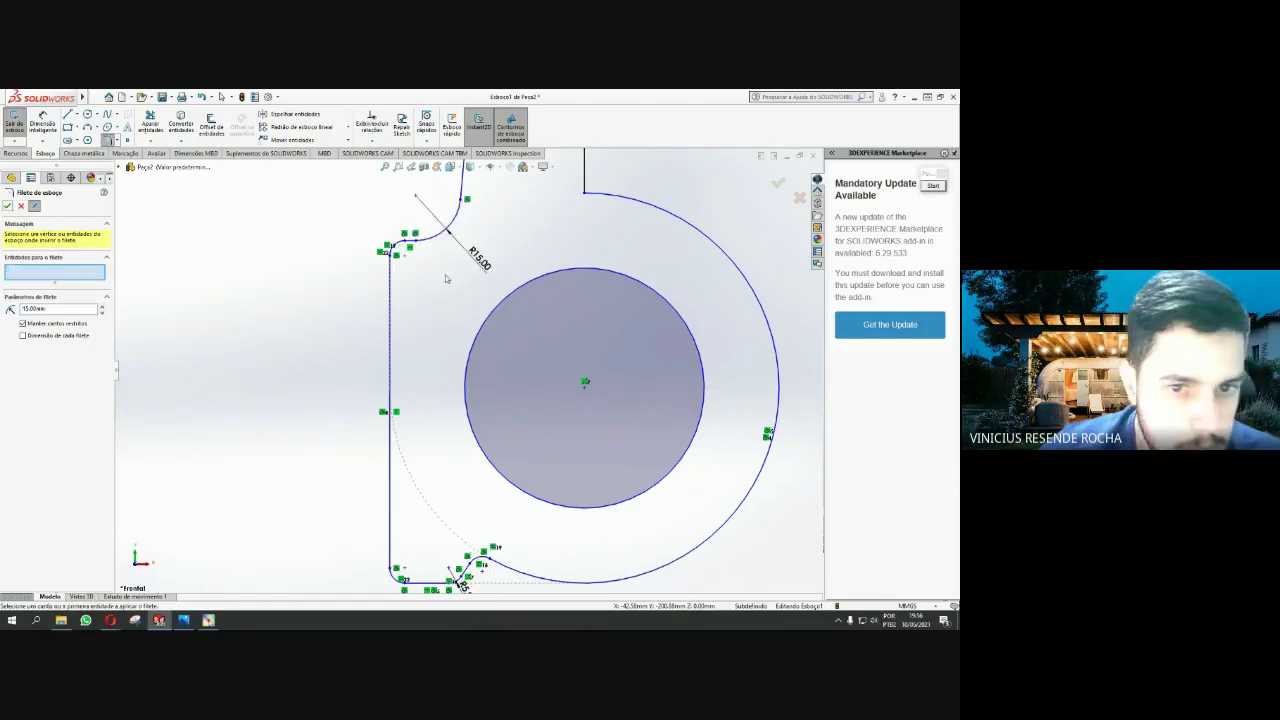
scroll(468, 292, "up", 3)
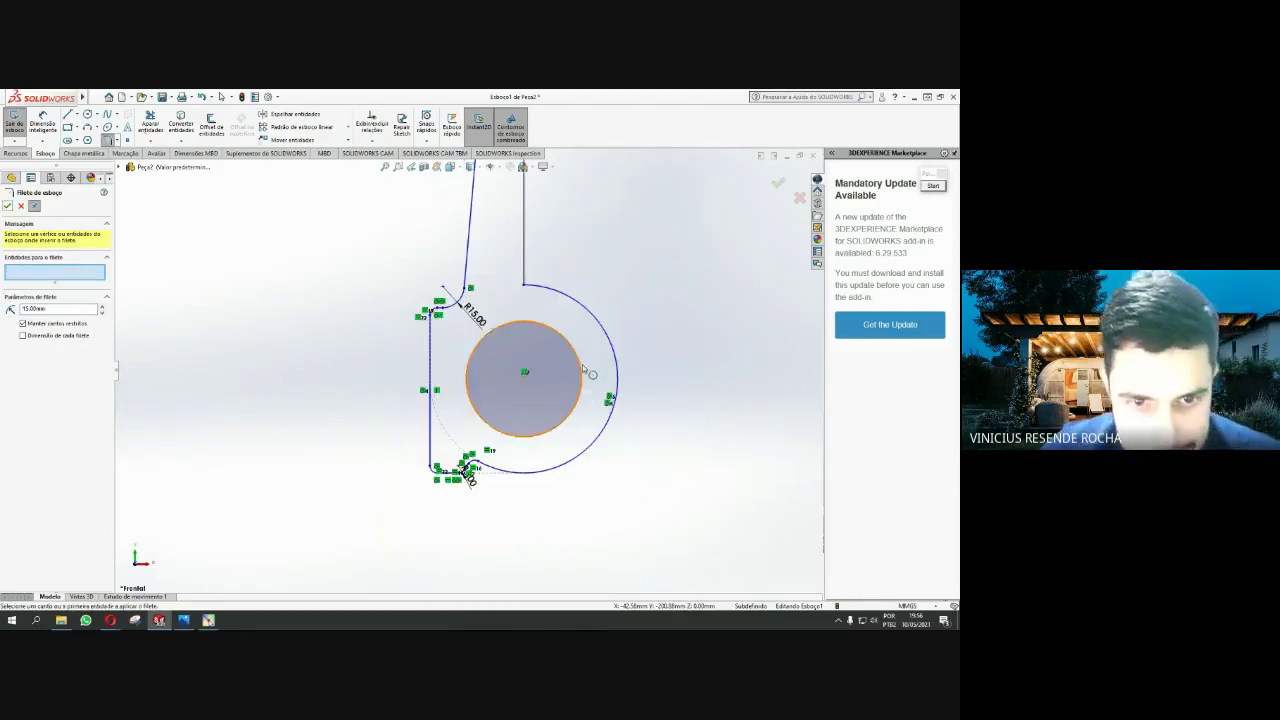
scroll(582, 364, "up", 3)
scroll(489, 294, "up", 2)
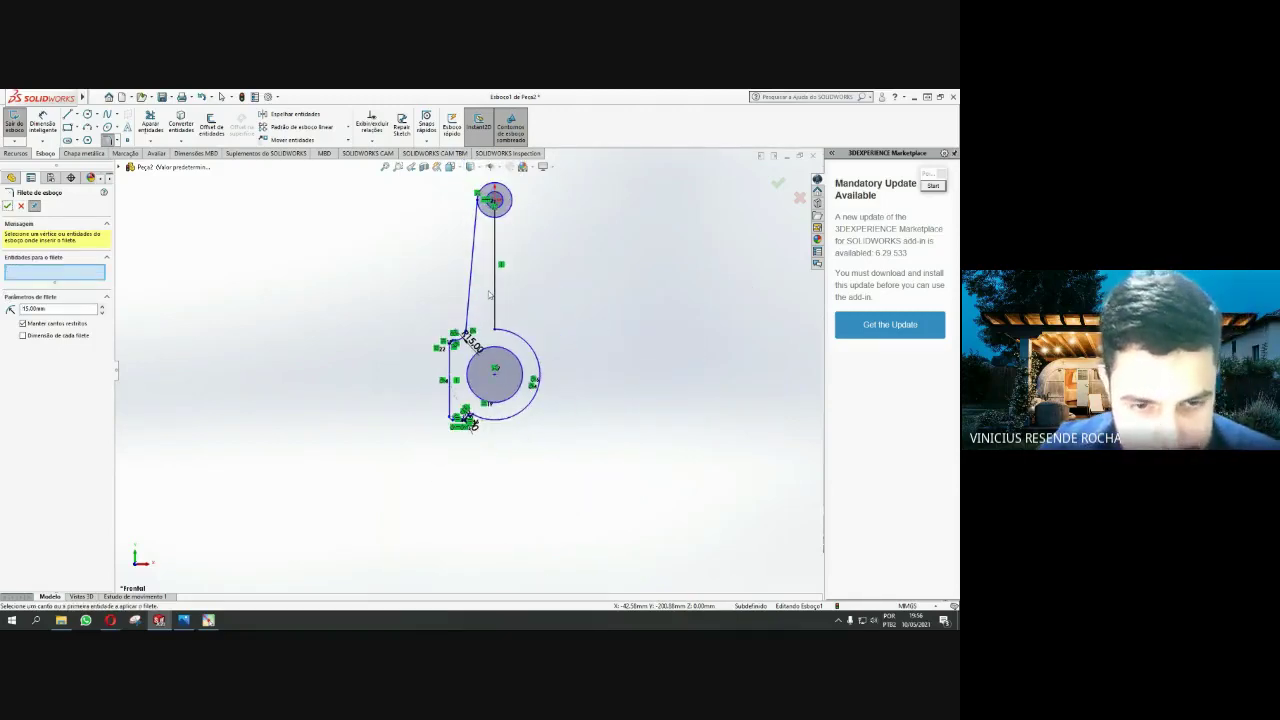
scroll(489, 294, "down", 2)
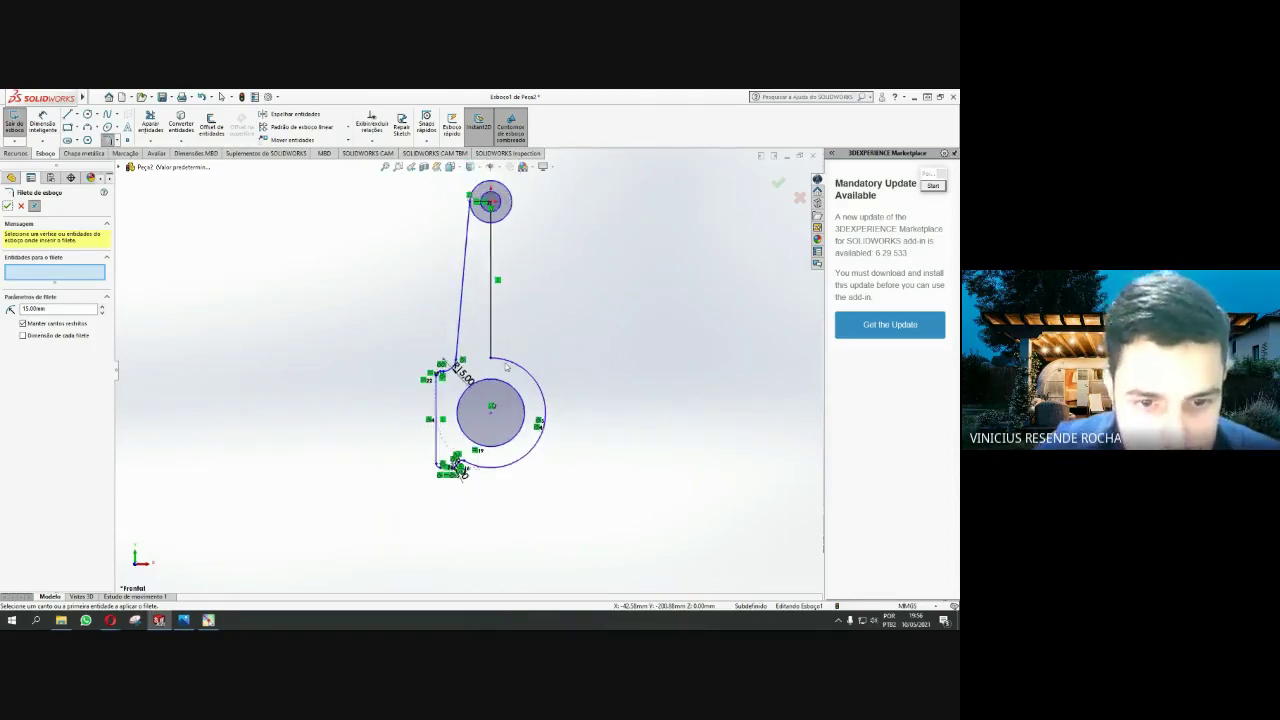
scroll(505, 367, "down", 2)
Mirror the left big-end outline, its fillets and vertical line to the right side
key("Escape")
left_click_drag(326, 331, 428, 418)
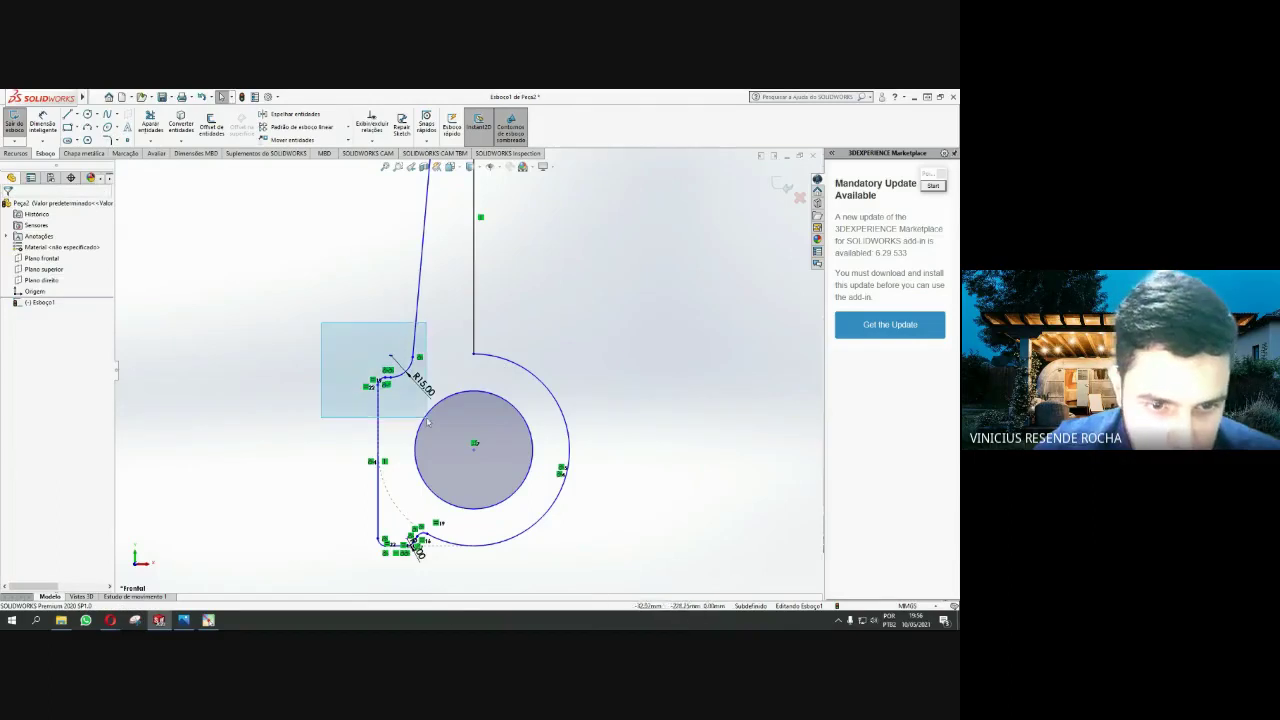
left_click_drag(332, 517, 432, 568, "ctrl")
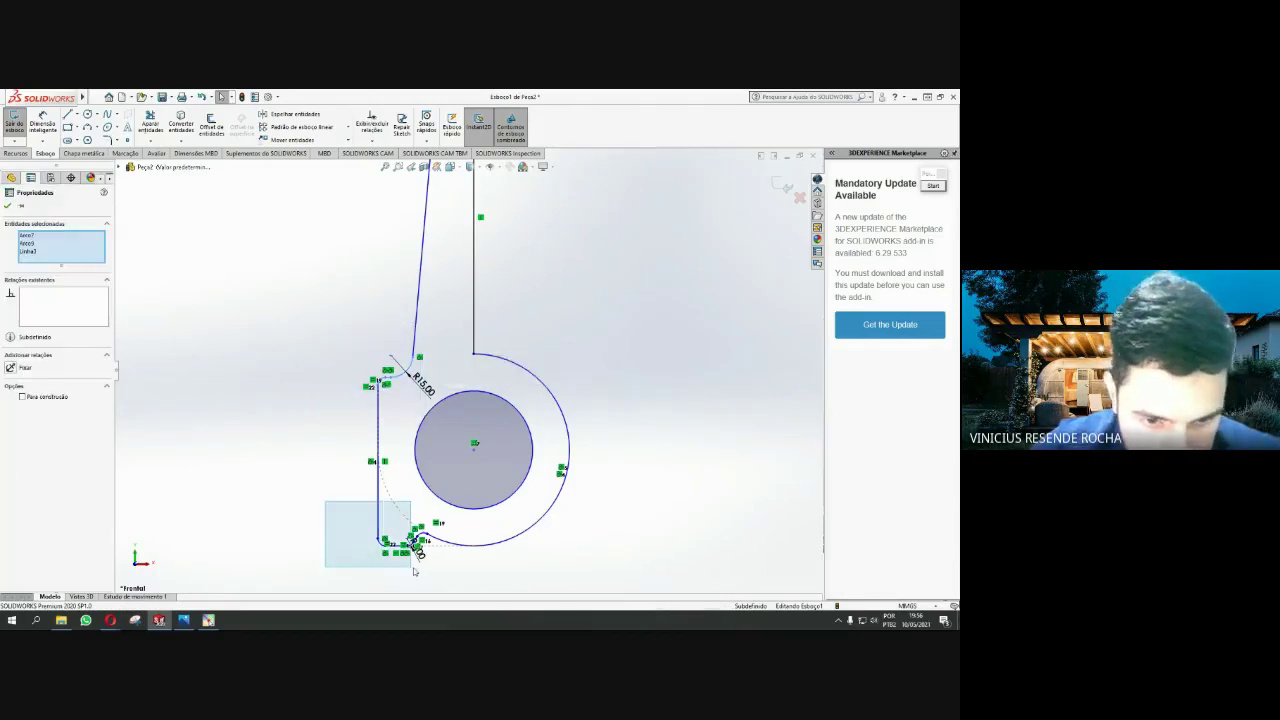
left_click(379, 495, "ctrl")
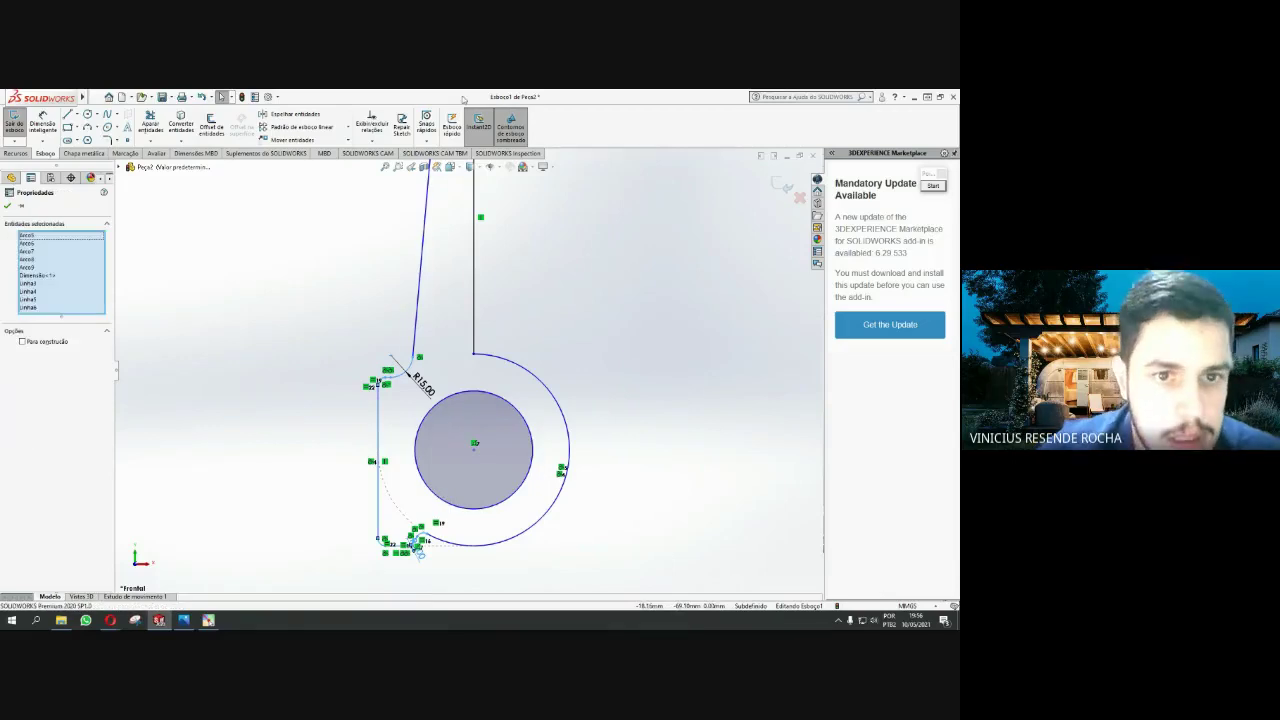
left_click(295, 114)
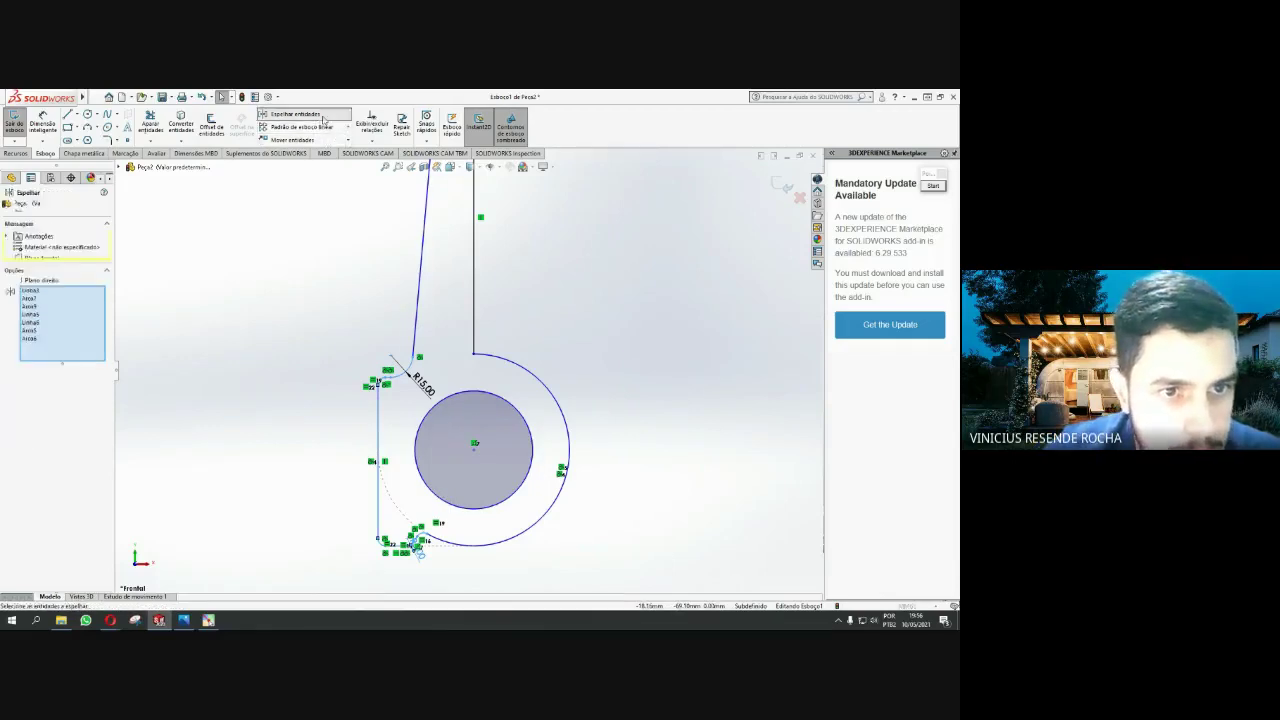
left_click(66, 399)
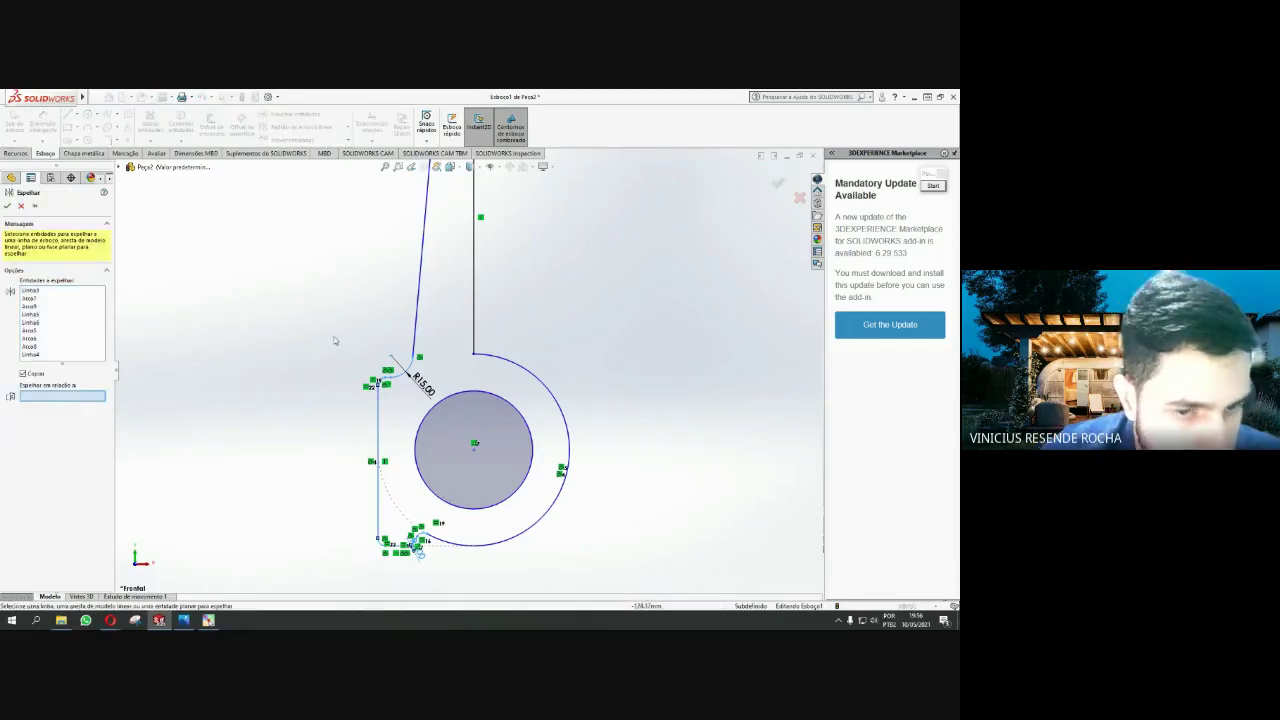
left_click(475, 283)
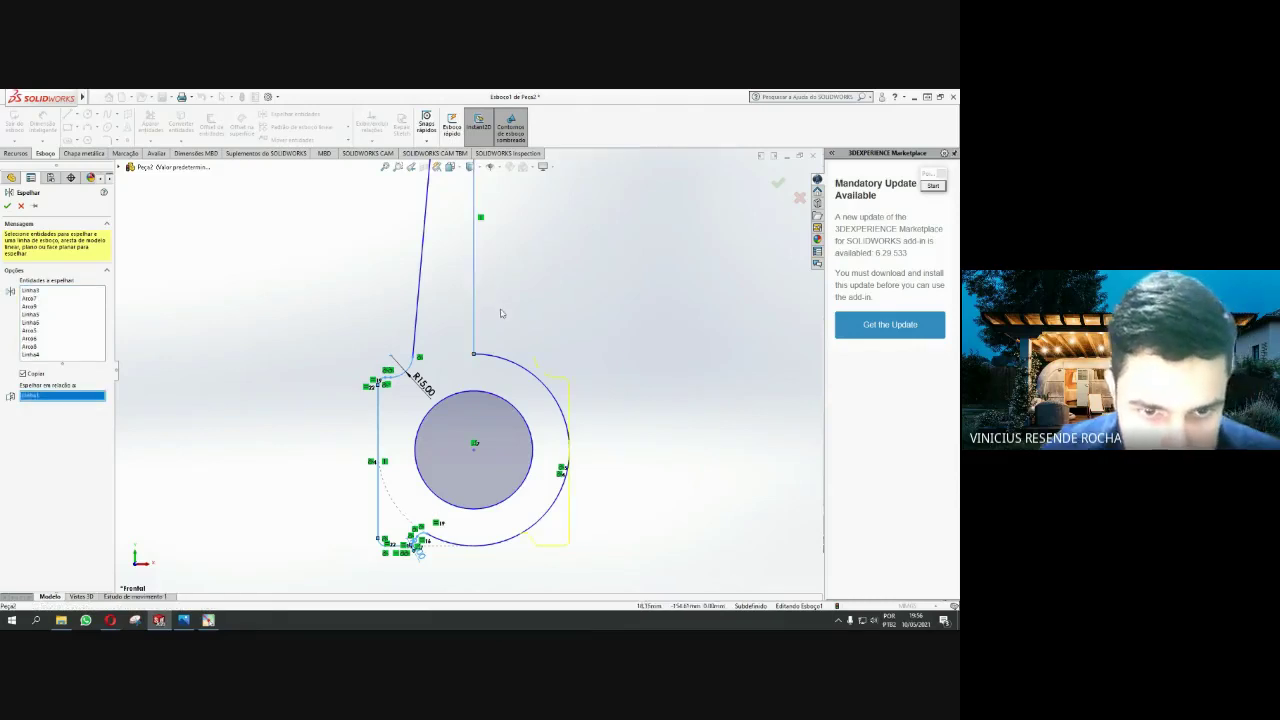
left_click(7, 206)
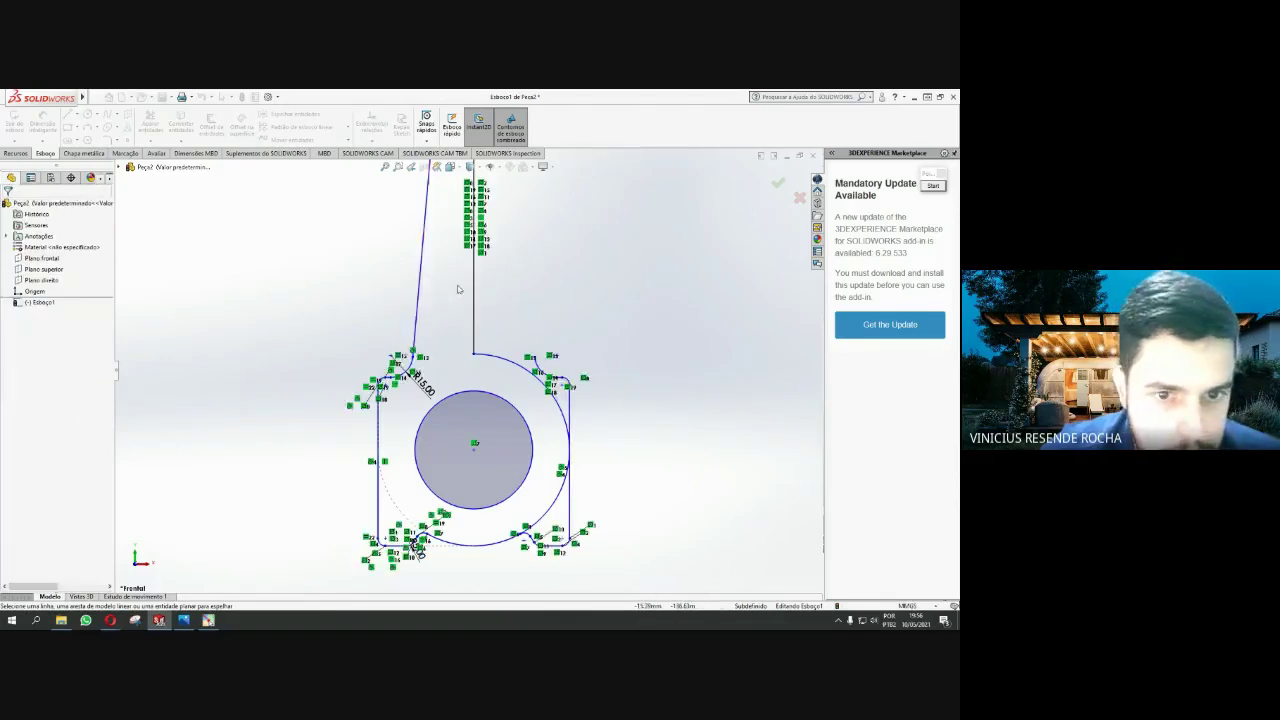
scroll(448, 383, "up", 3)
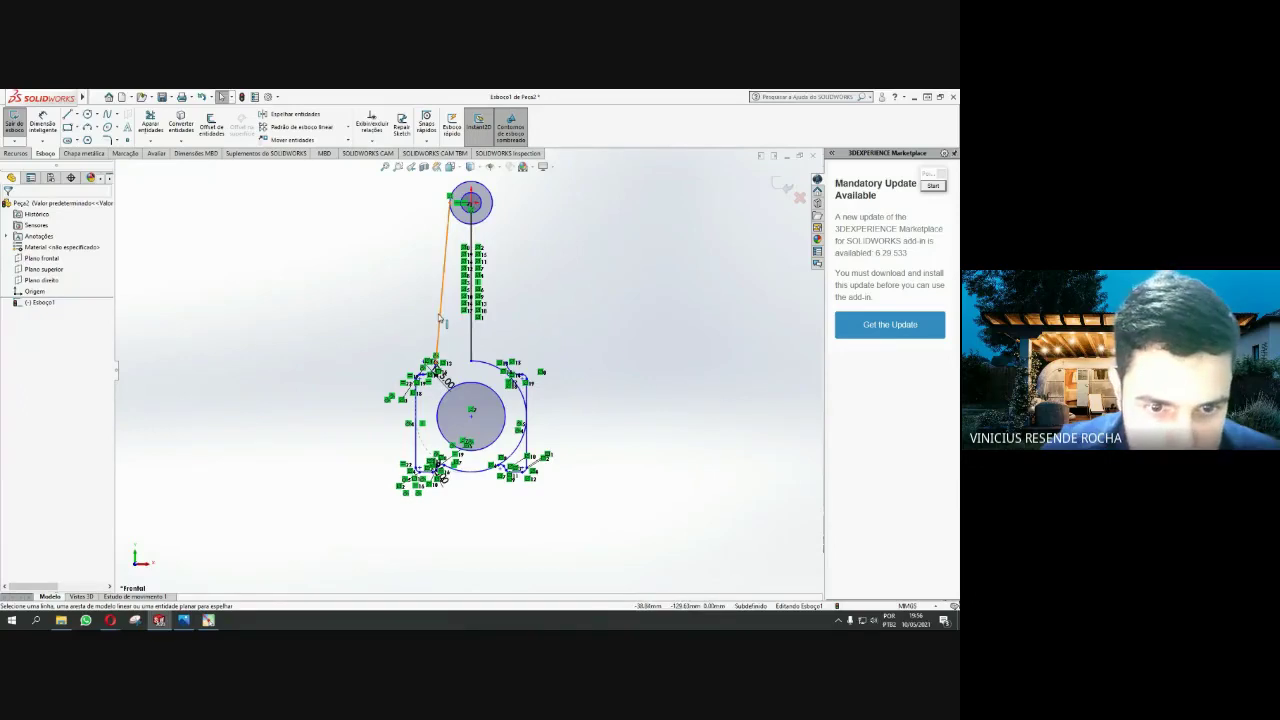
Mirror the slanted shank line Linha2 across the vertical centerline
left_click(440, 318)
left_click(288, 114)
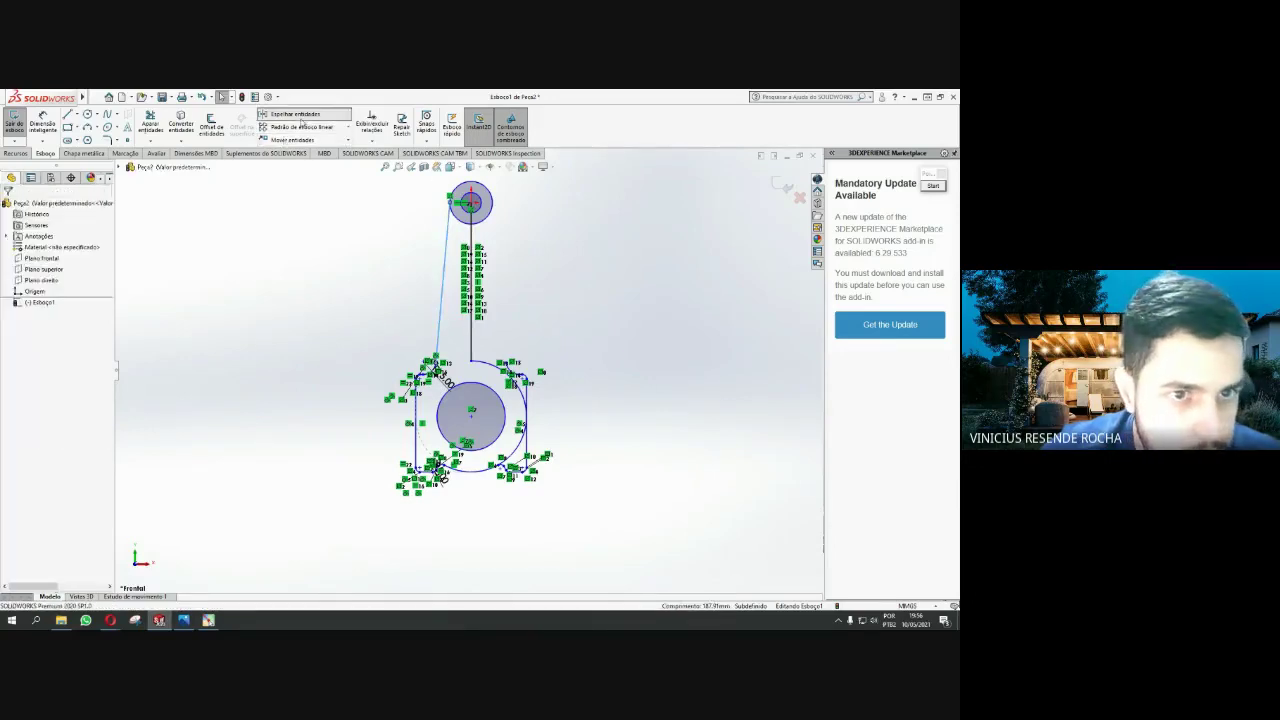
left_click(77, 338)
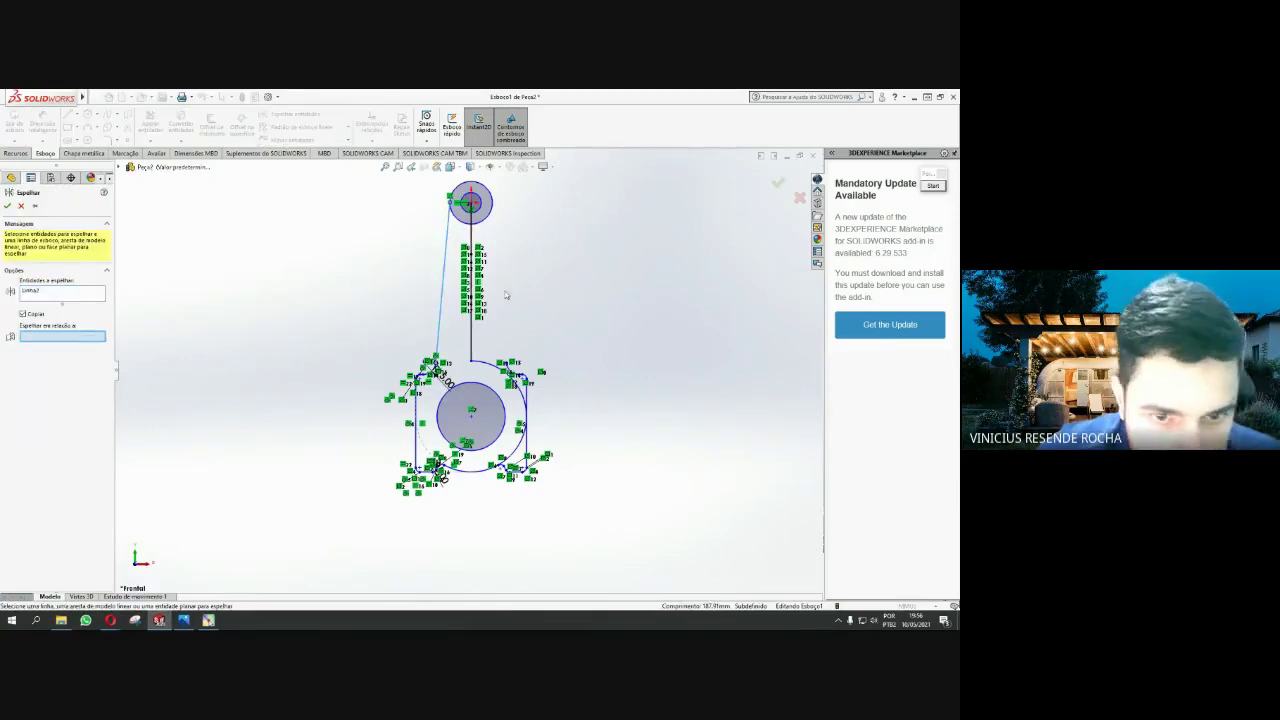
left_click(476, 350)
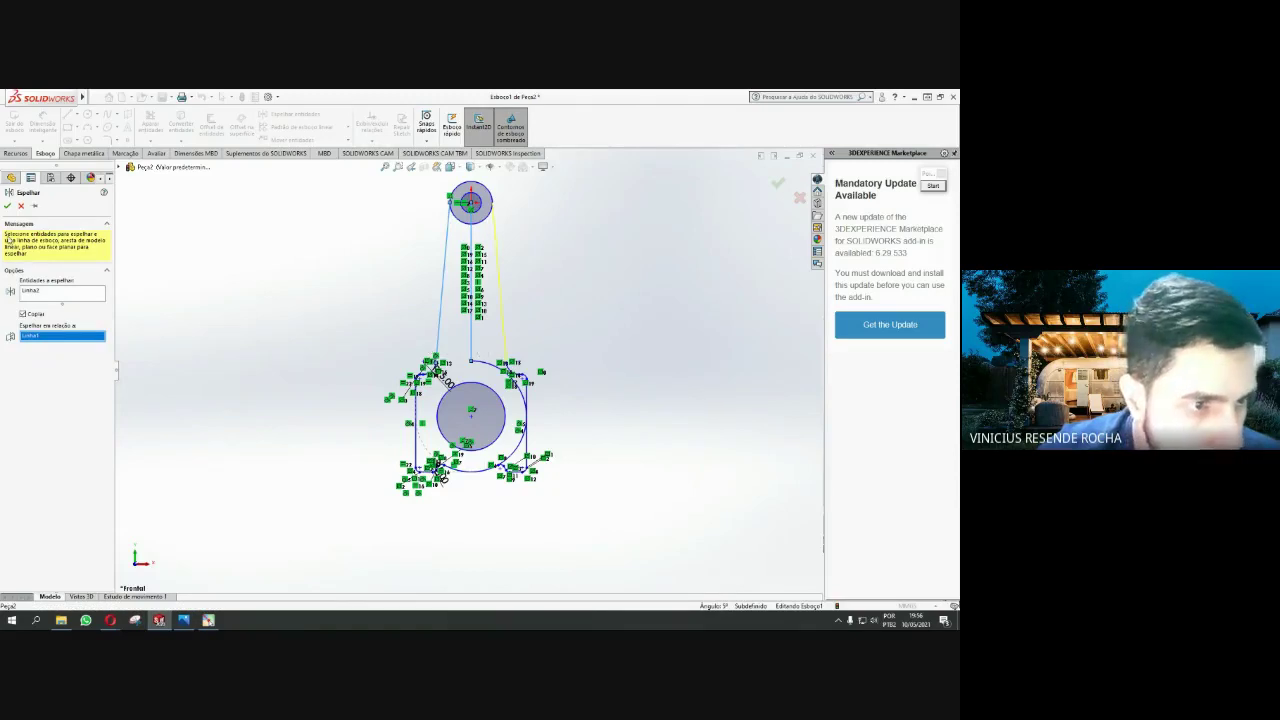
left_click(7, 205)
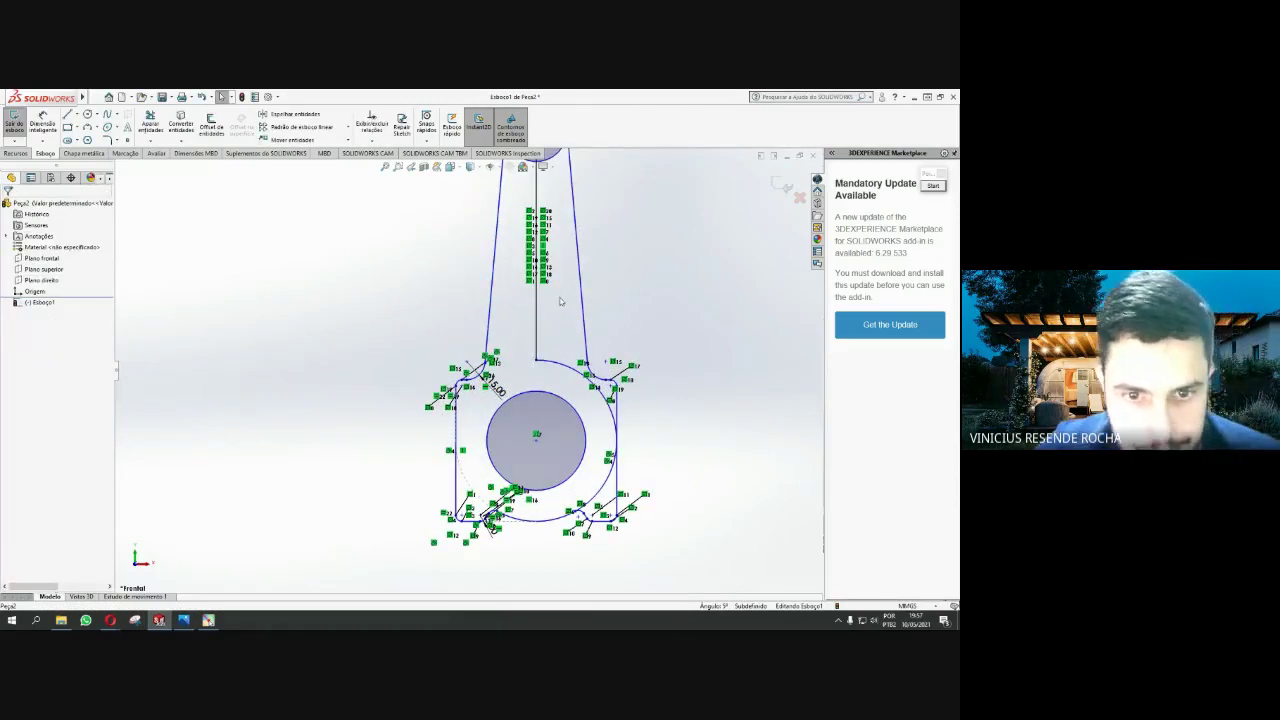
Delete the vertical centerline and trim the big end's top-right arc and the top circle's lower arc
left_click(536, 308)
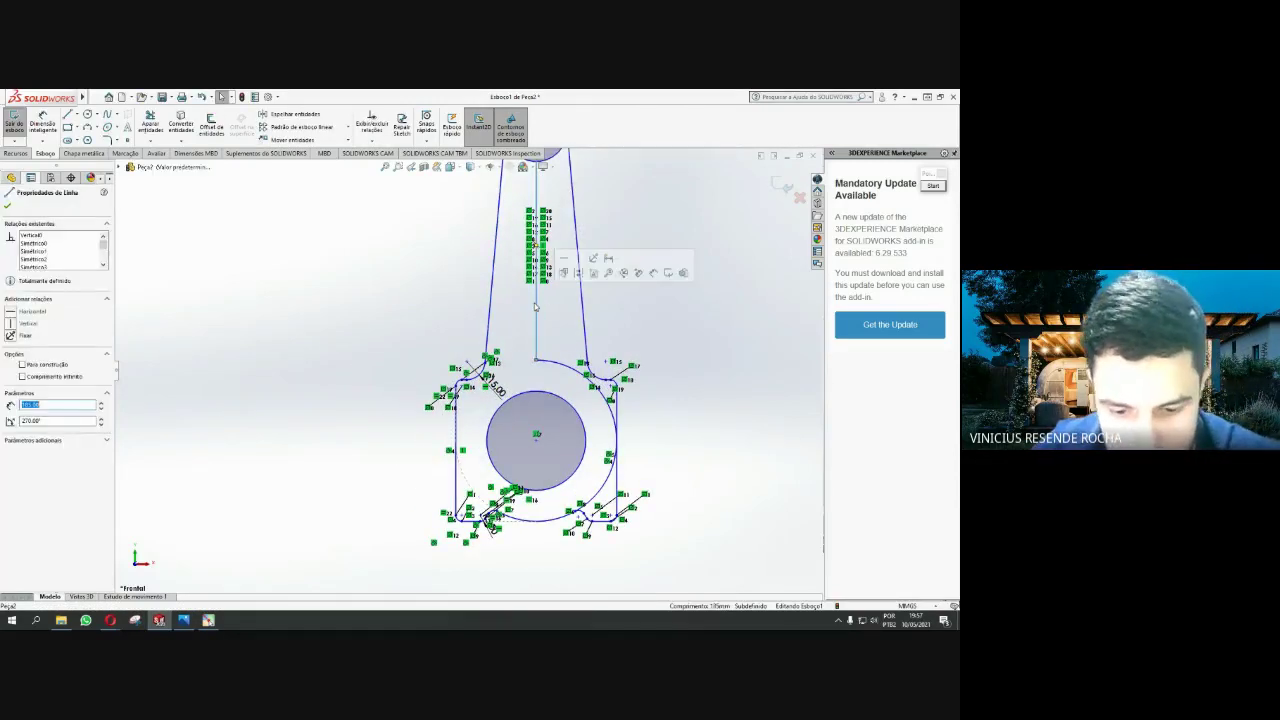
key("Delete")
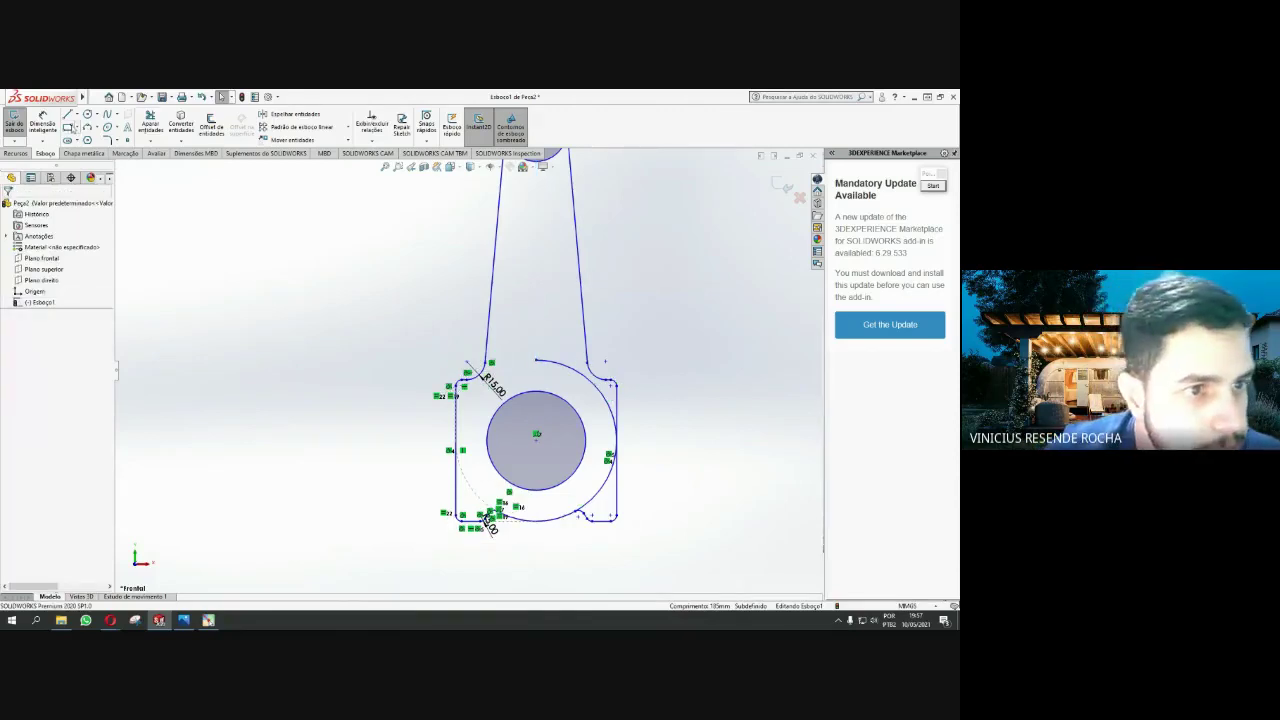
left_click(150, 124)
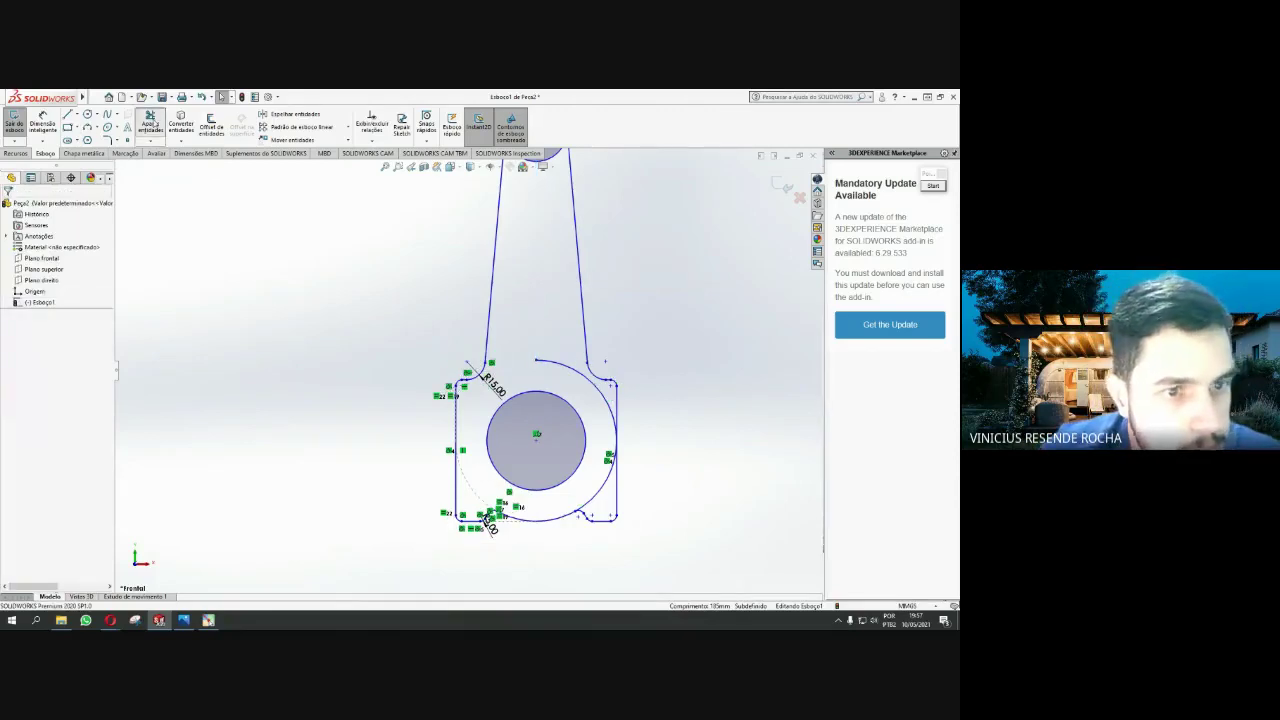
left_click(567, 370)
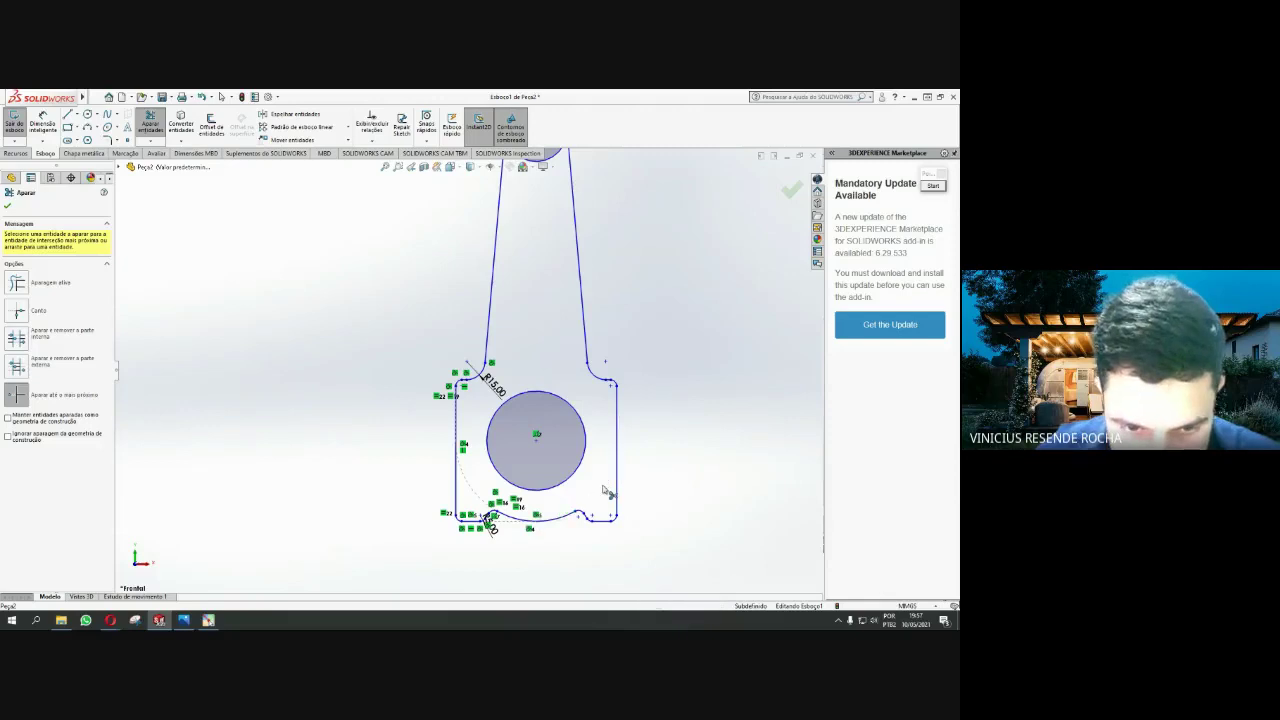
scroll(660, 385, "up", 2)
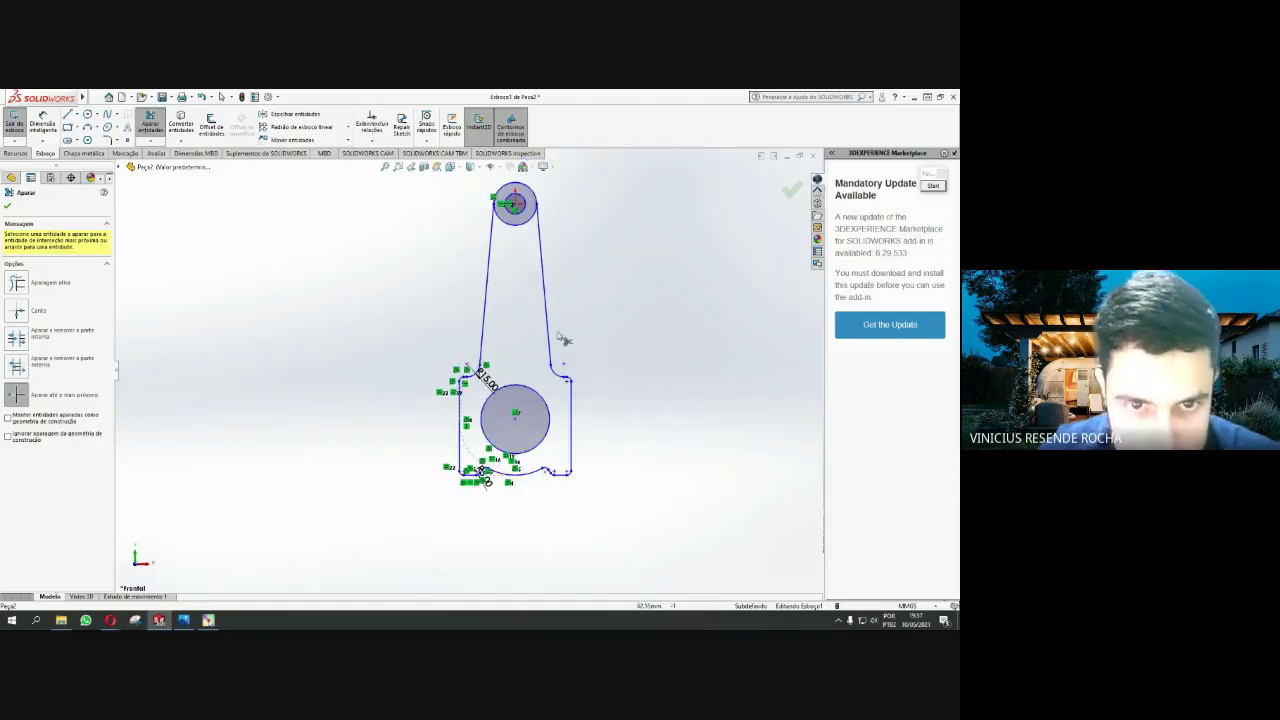
left_click(529, 226)
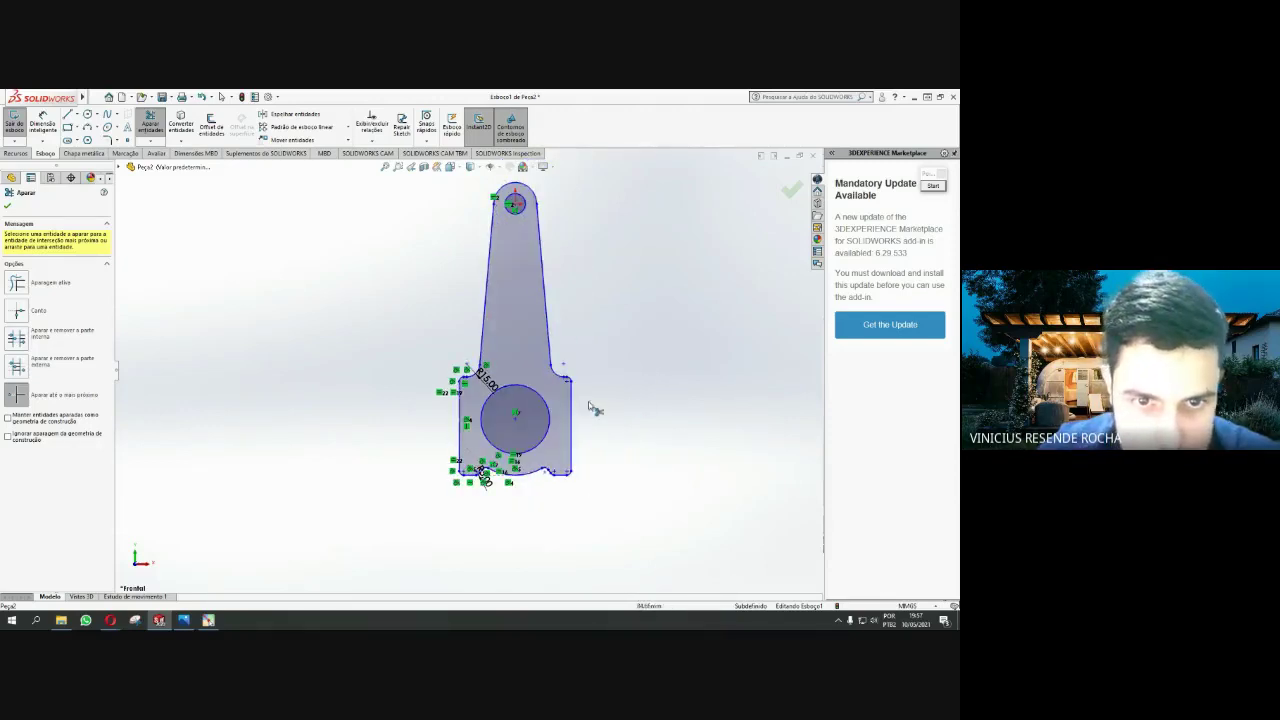
scroll(540, 420, "up", 2)
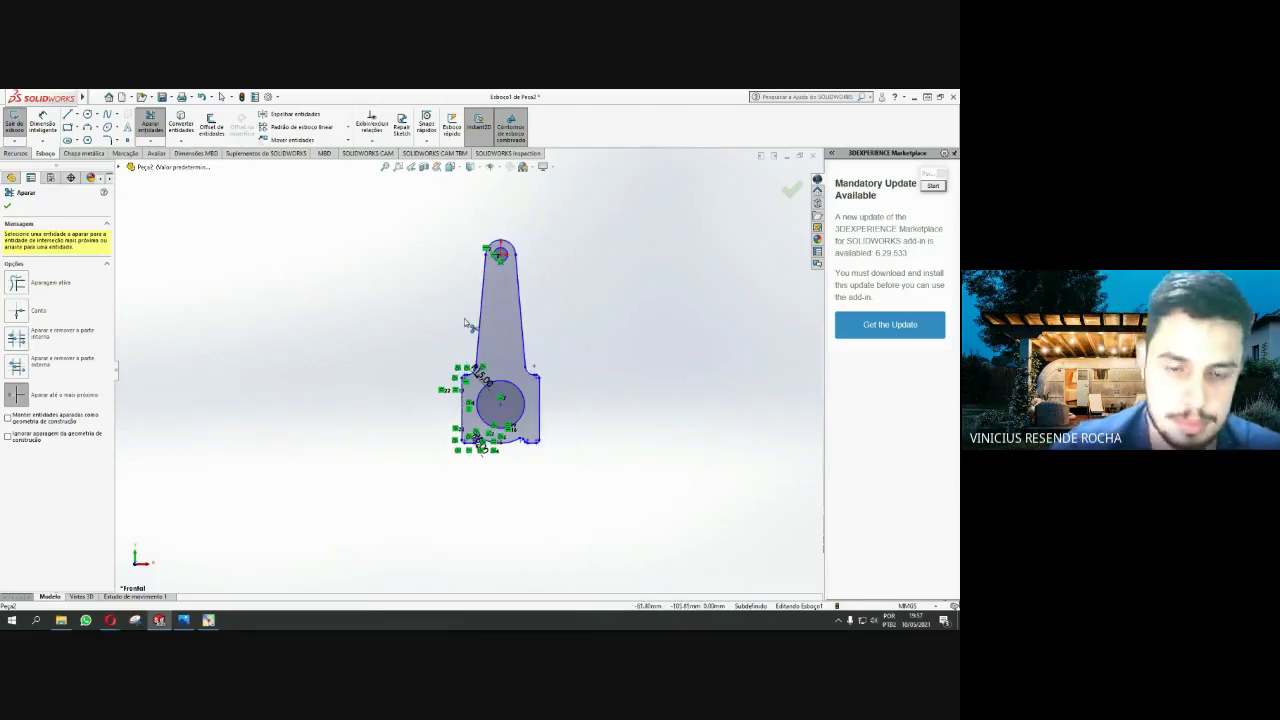
scroll(466, 322, "up", 1)
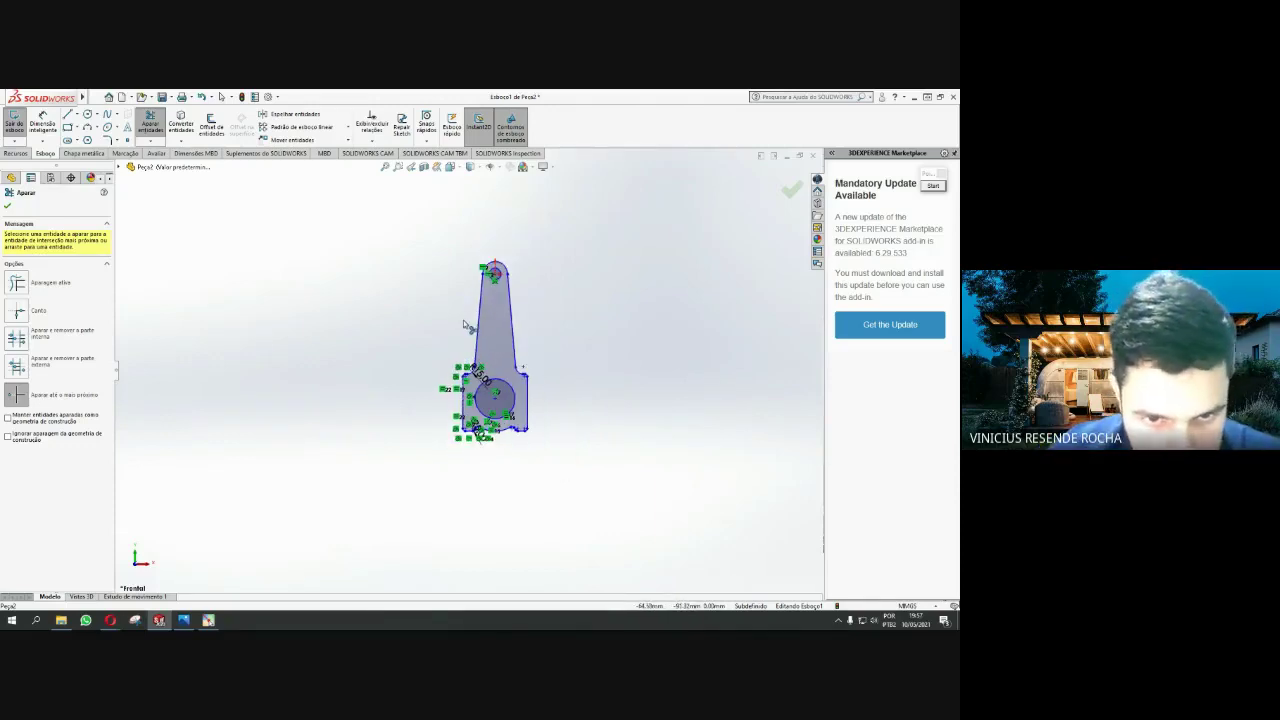
scroll(463, 320, "down", 2)
scroll(463, 321, "down", 2)
scroll(600, 400, "up", 1)
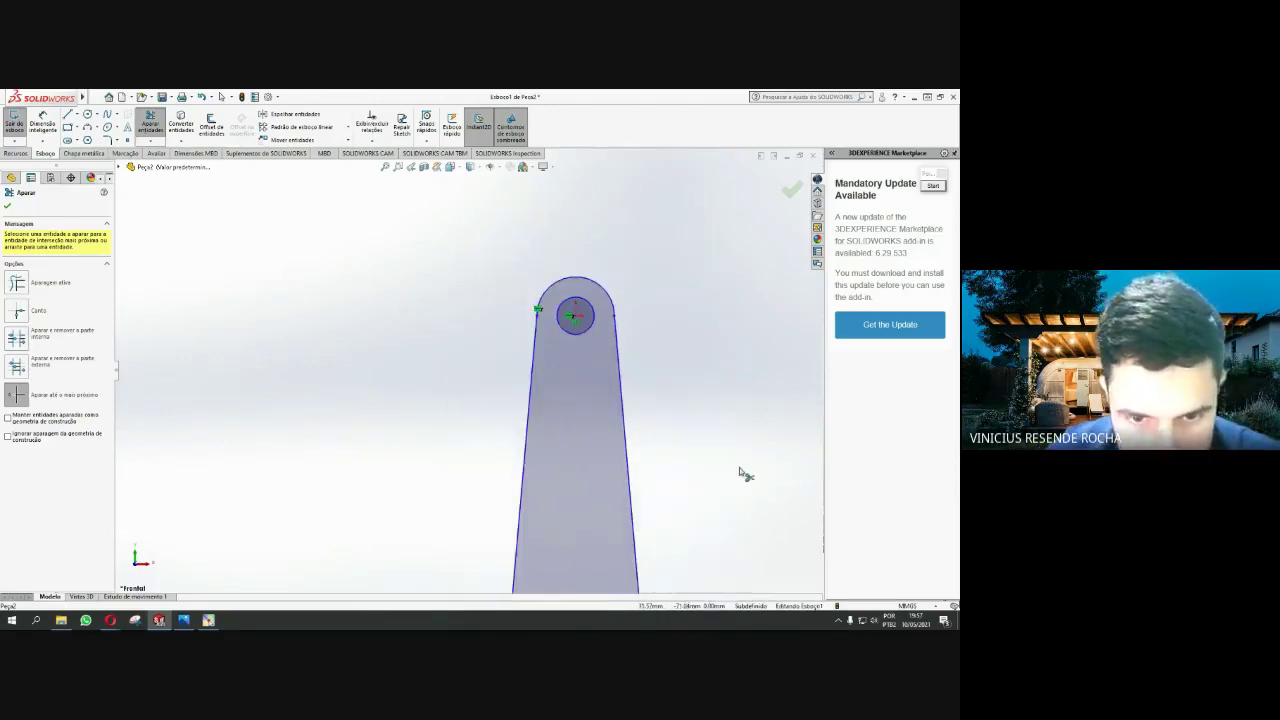
scroll(600, 480, "up", 1)
scroll(522, 555, "up", 2)
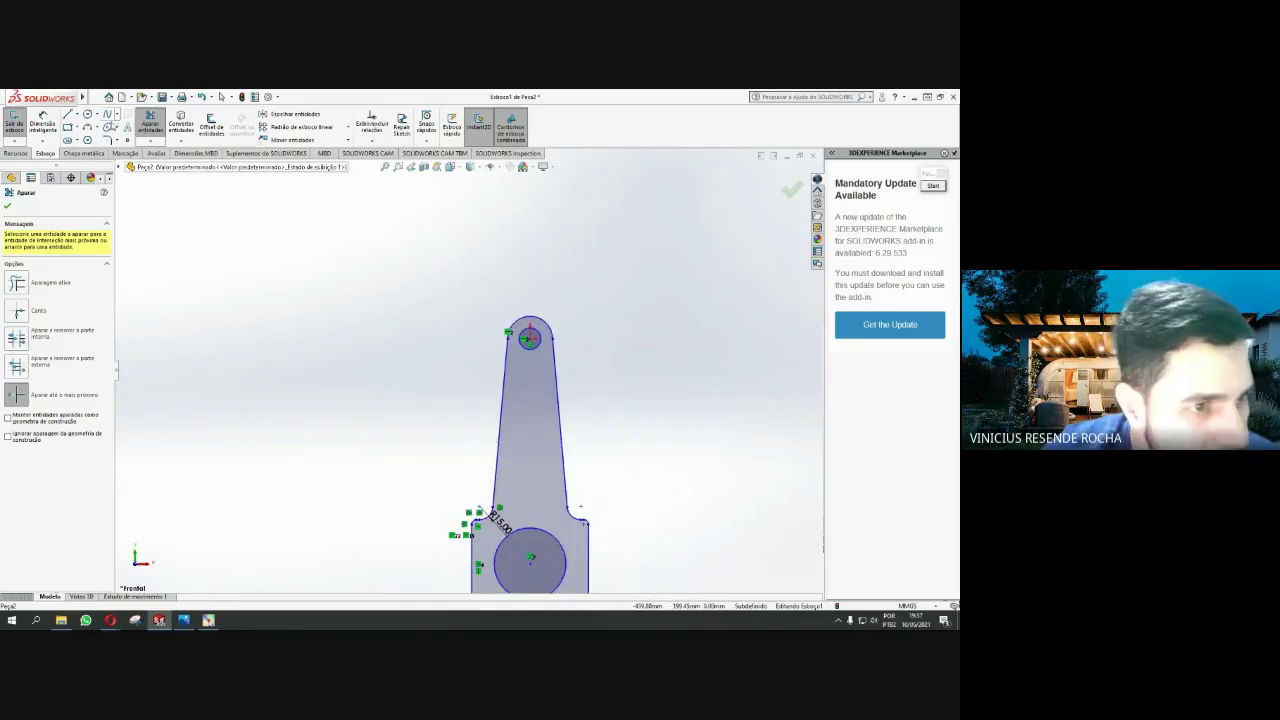
key("Escape")
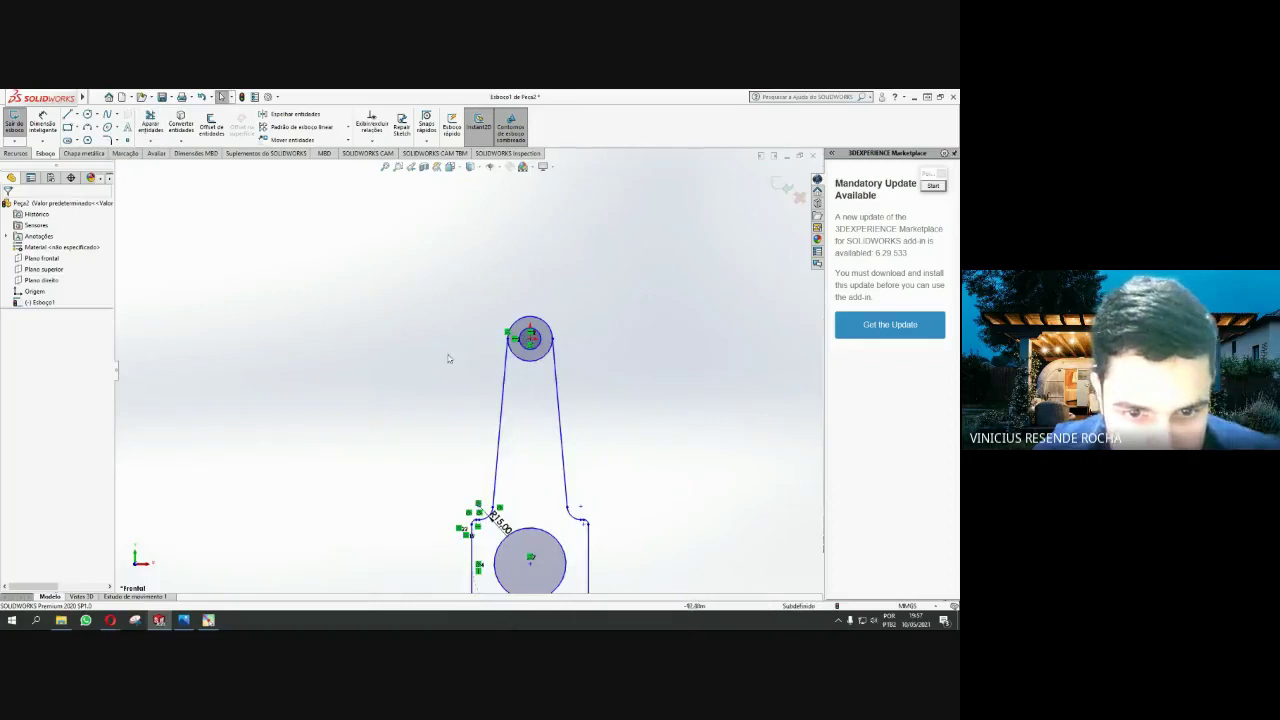
scroll(449, 358, "down", 2)
scroll(460, 370, "up", 2)
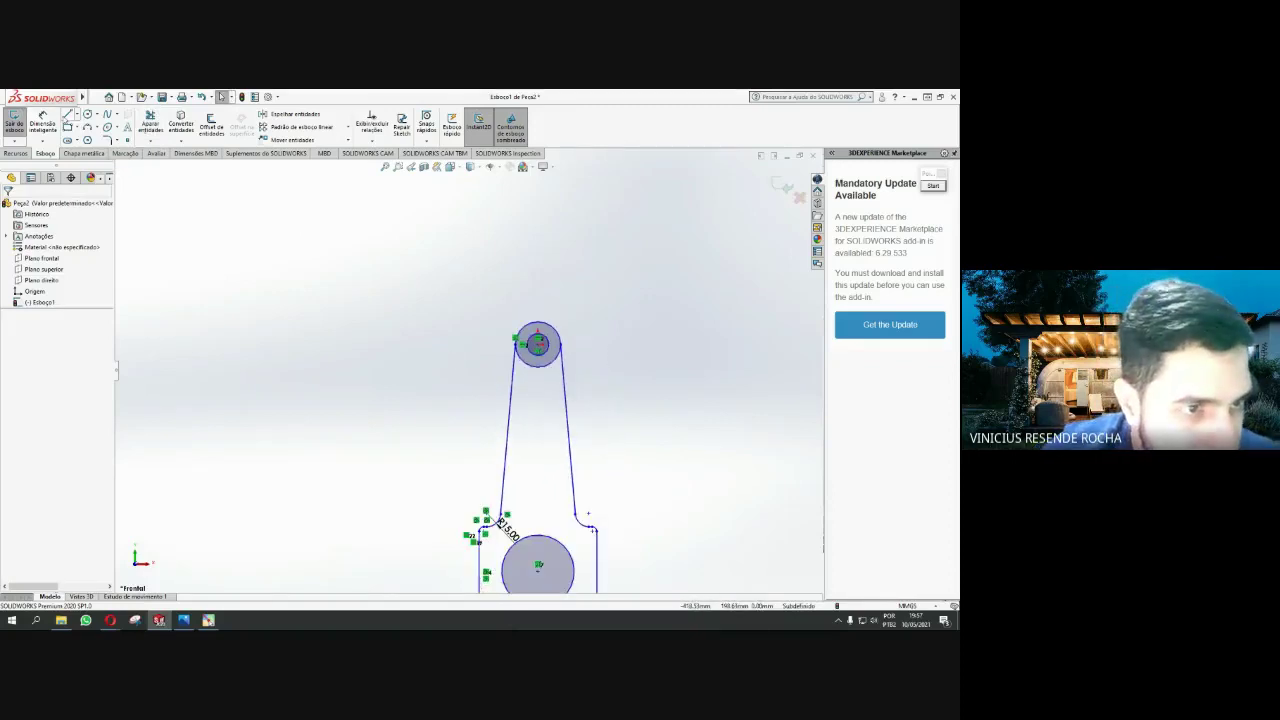
Redraw the left shank edge from the left fillet tangent to the small top circle
left_click(68, 116)
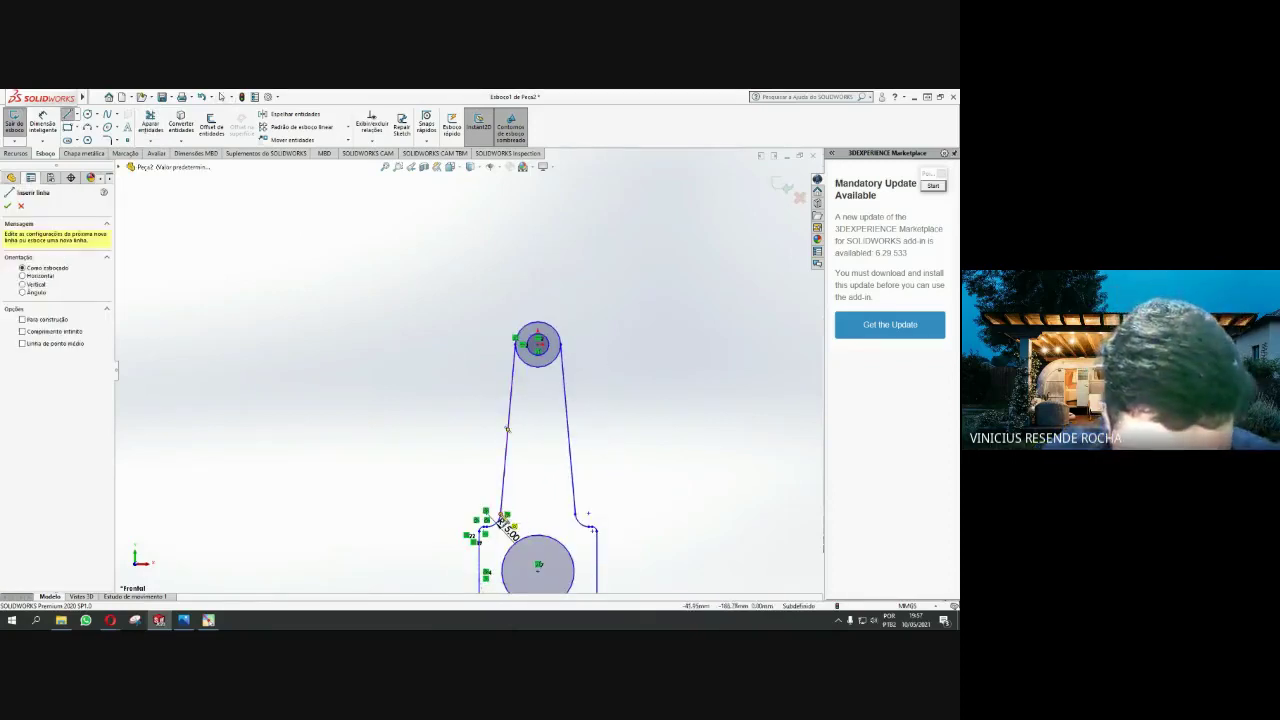
left_click(507, 428)
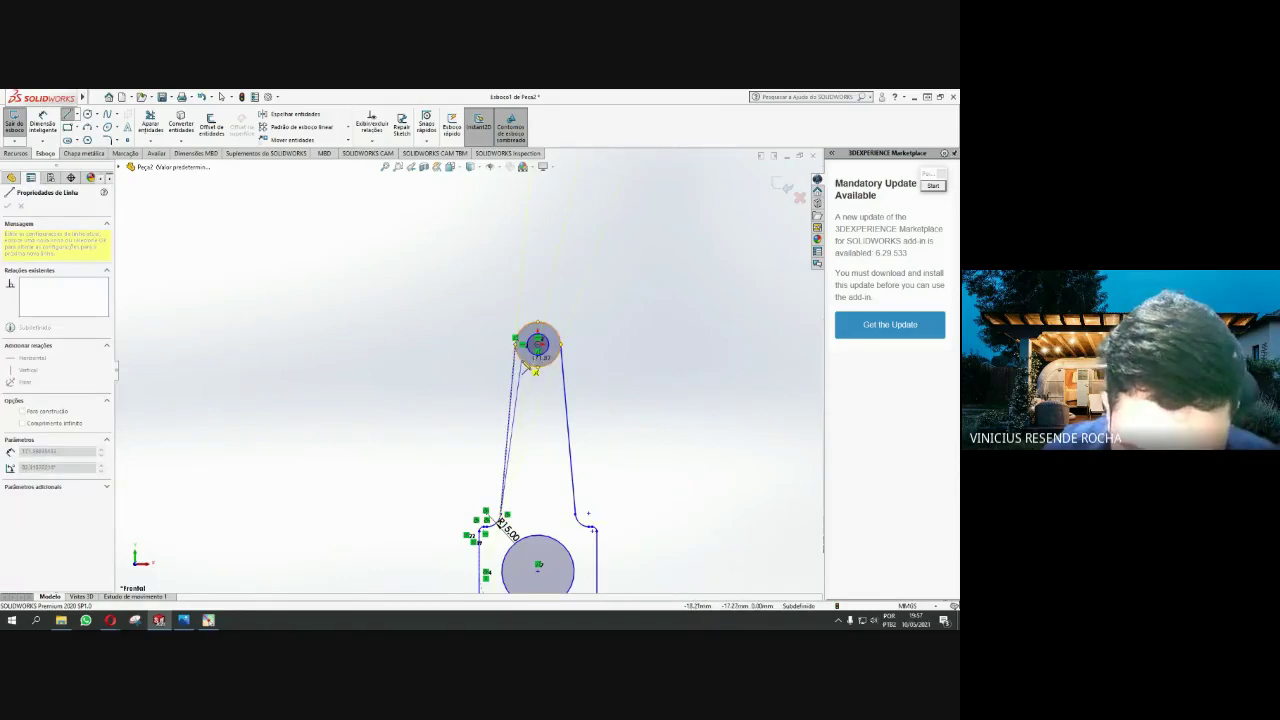
left_click(536, 369)
scroll(529, 401, "down", 3)
key("Escape")
scroll(529, 397, "up", 2)
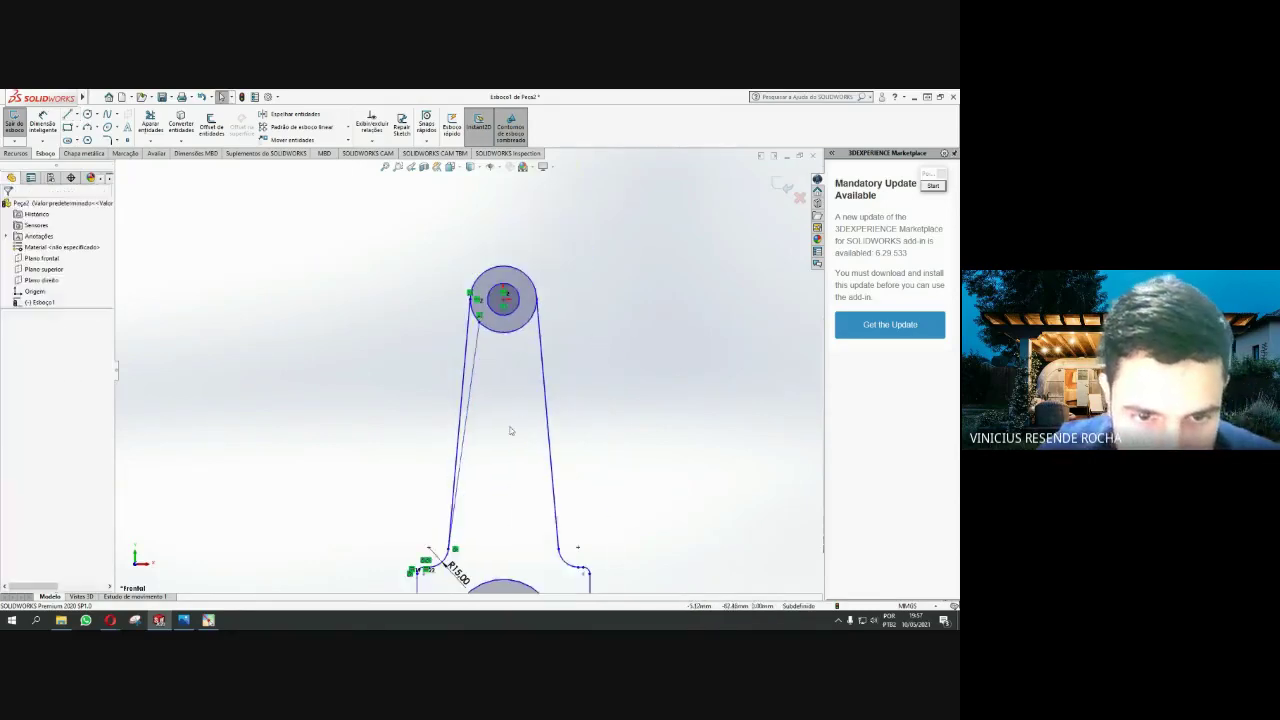
left_click(467, 385)
key("Escape")
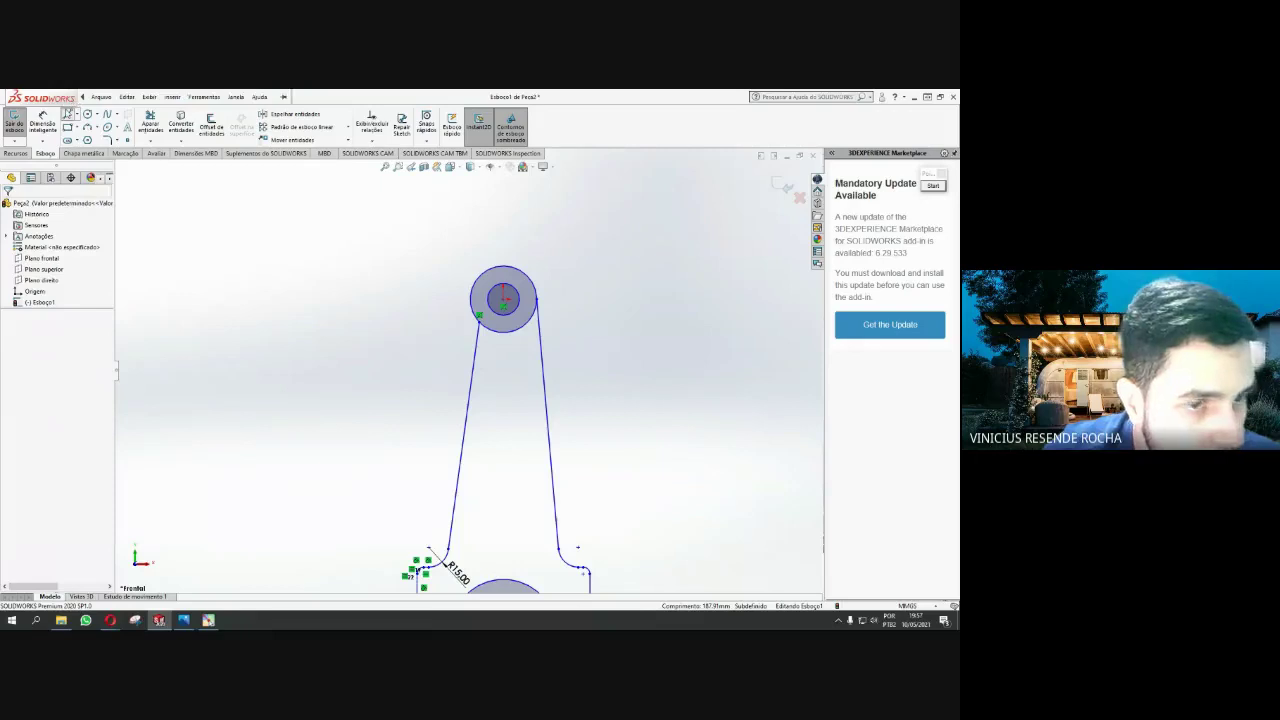
Draw a short vertical line just below the small-end circle
left_click(67, 114)
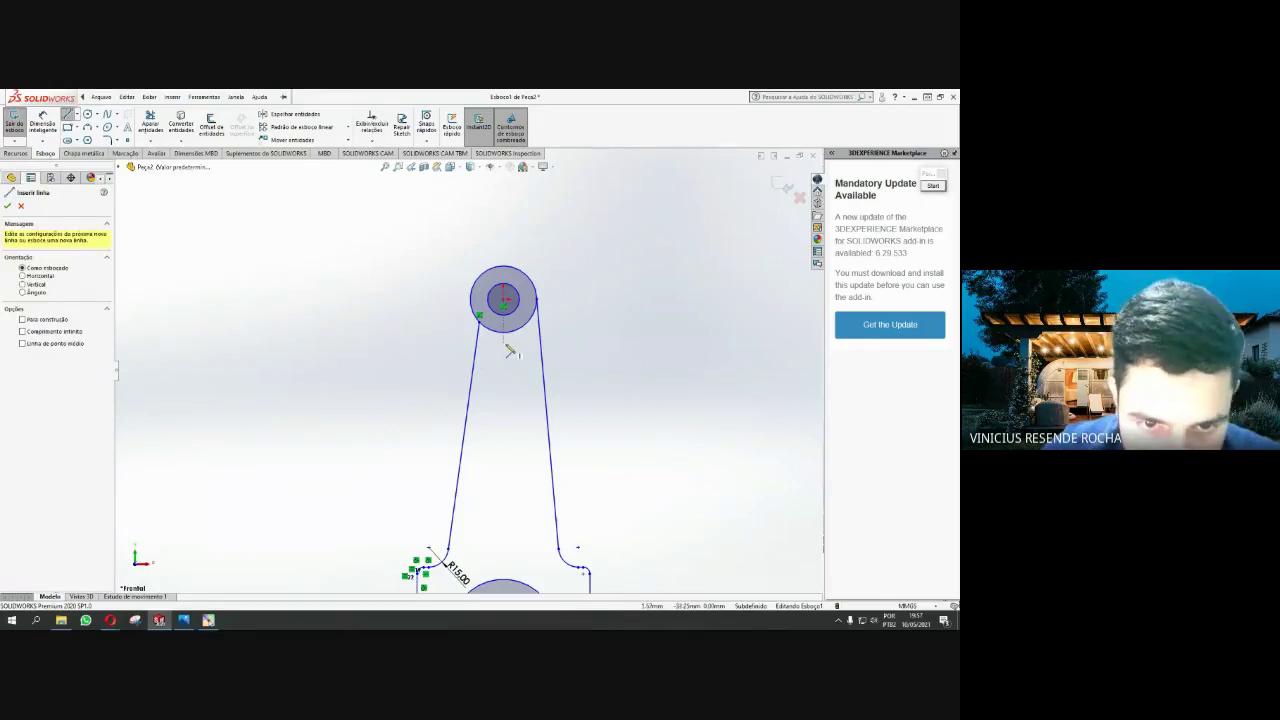
left_click(503, 343)
left_click(503, 377)
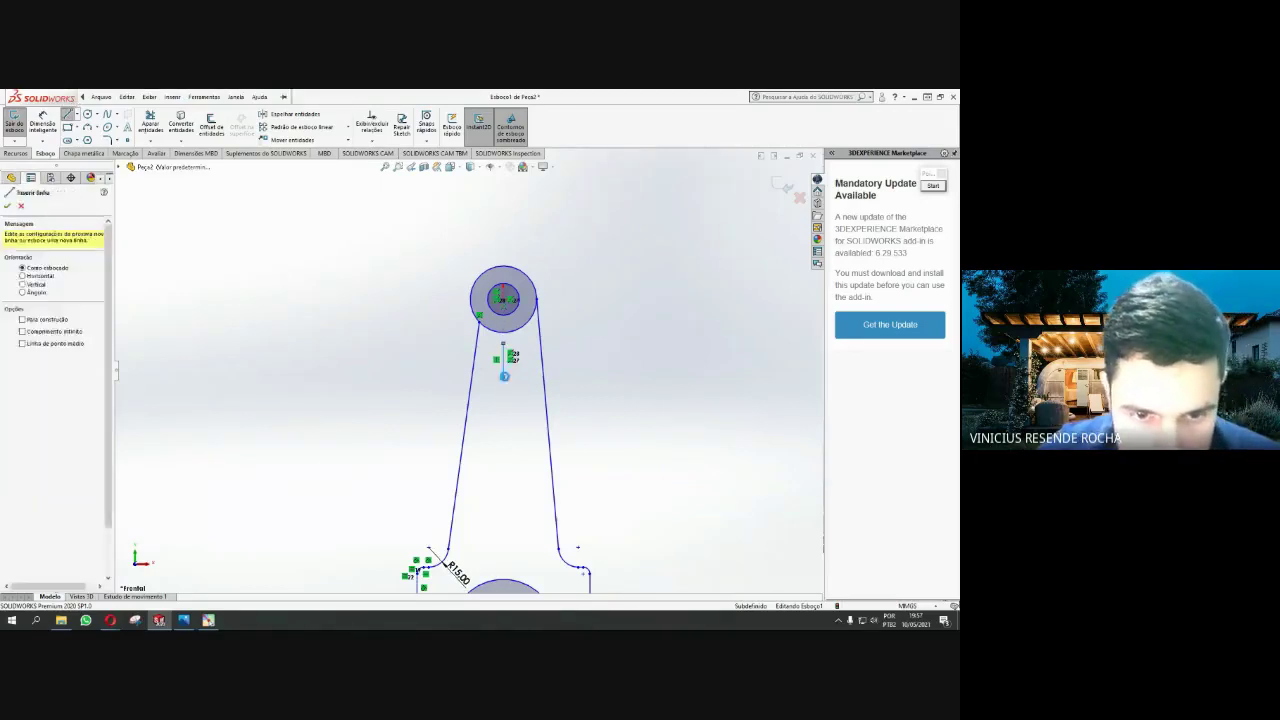
key("Escape")
left_click(473, 381)
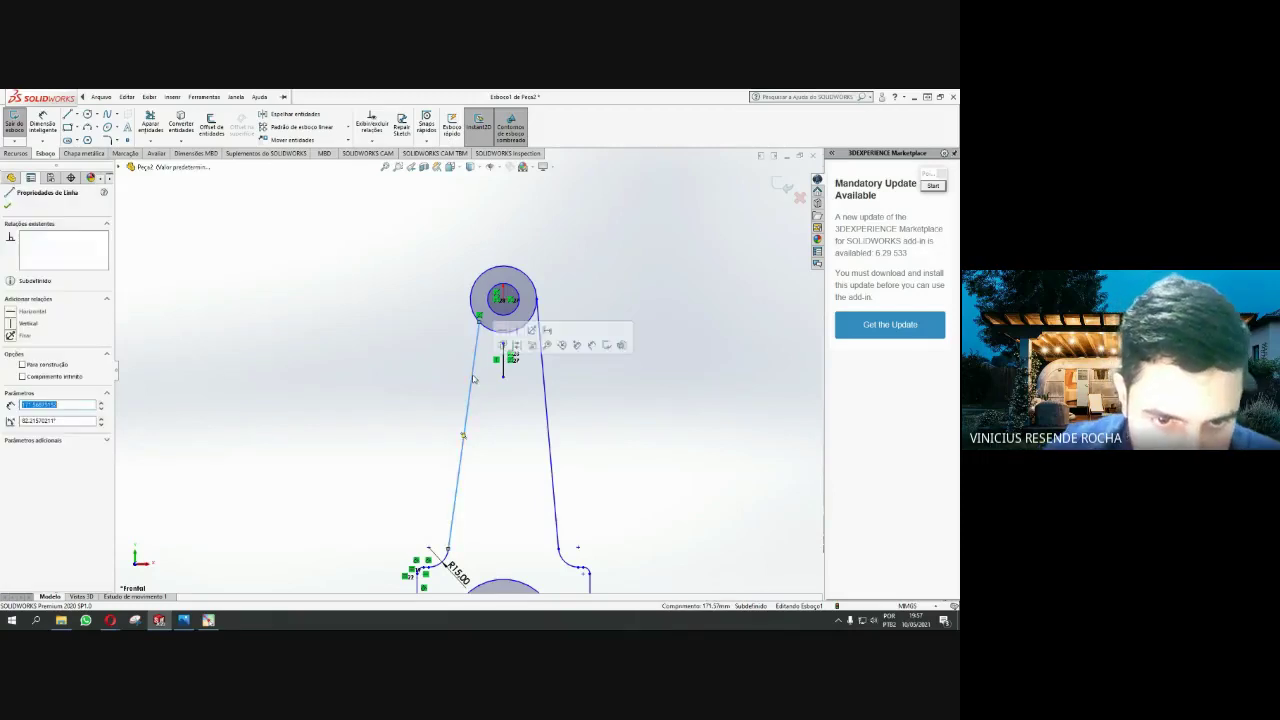
left_click(172, 97)
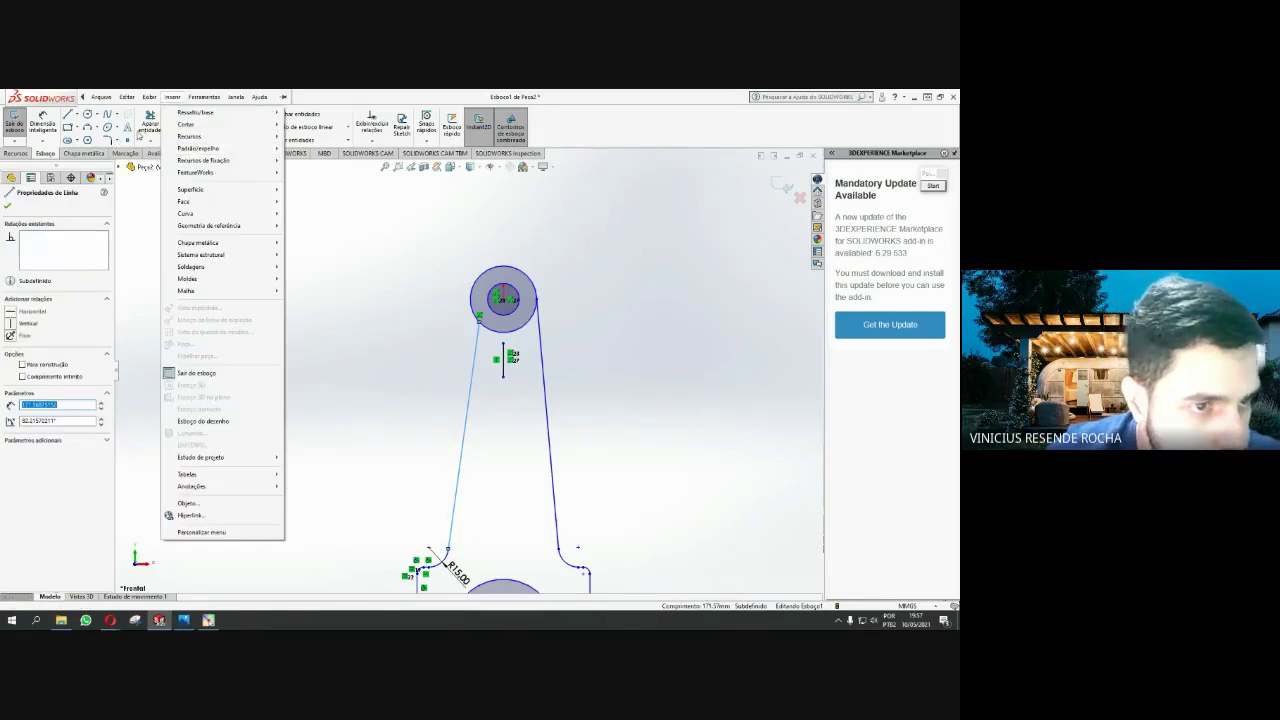
Mirror the left shank line across the short vertical line, then delete that axis line
left_click(300, 113)
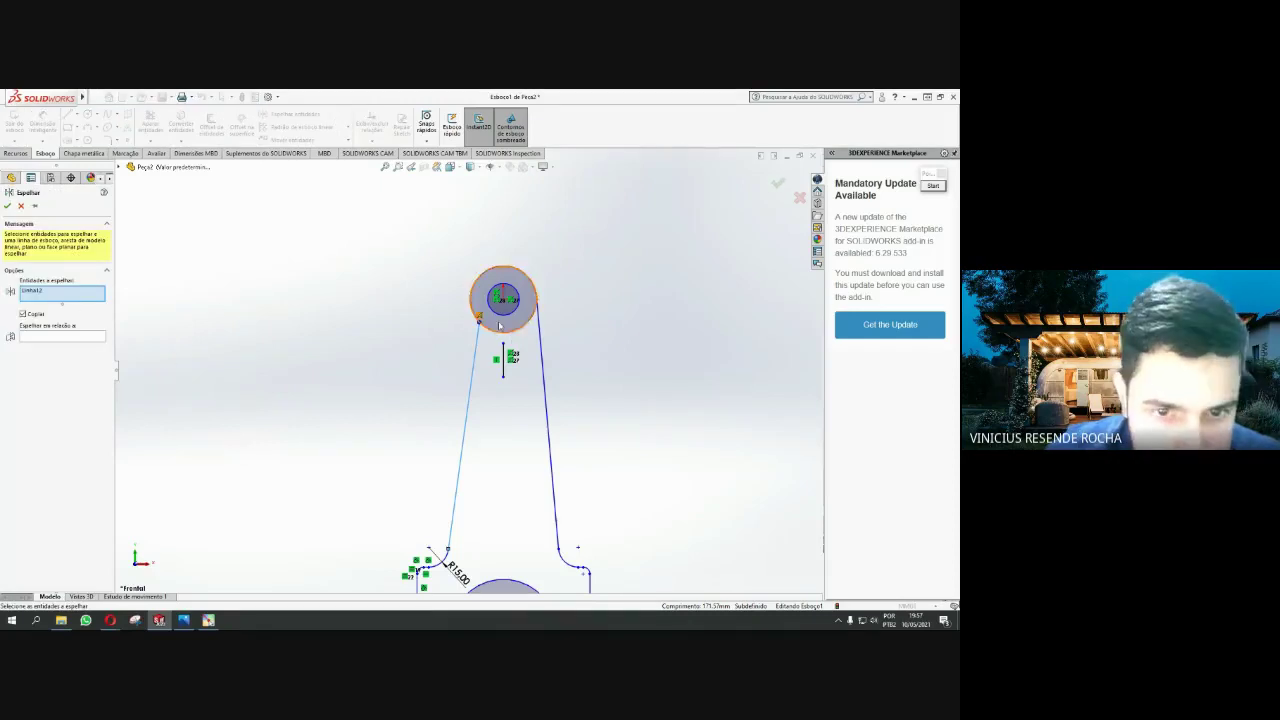
left_click(89, 335)
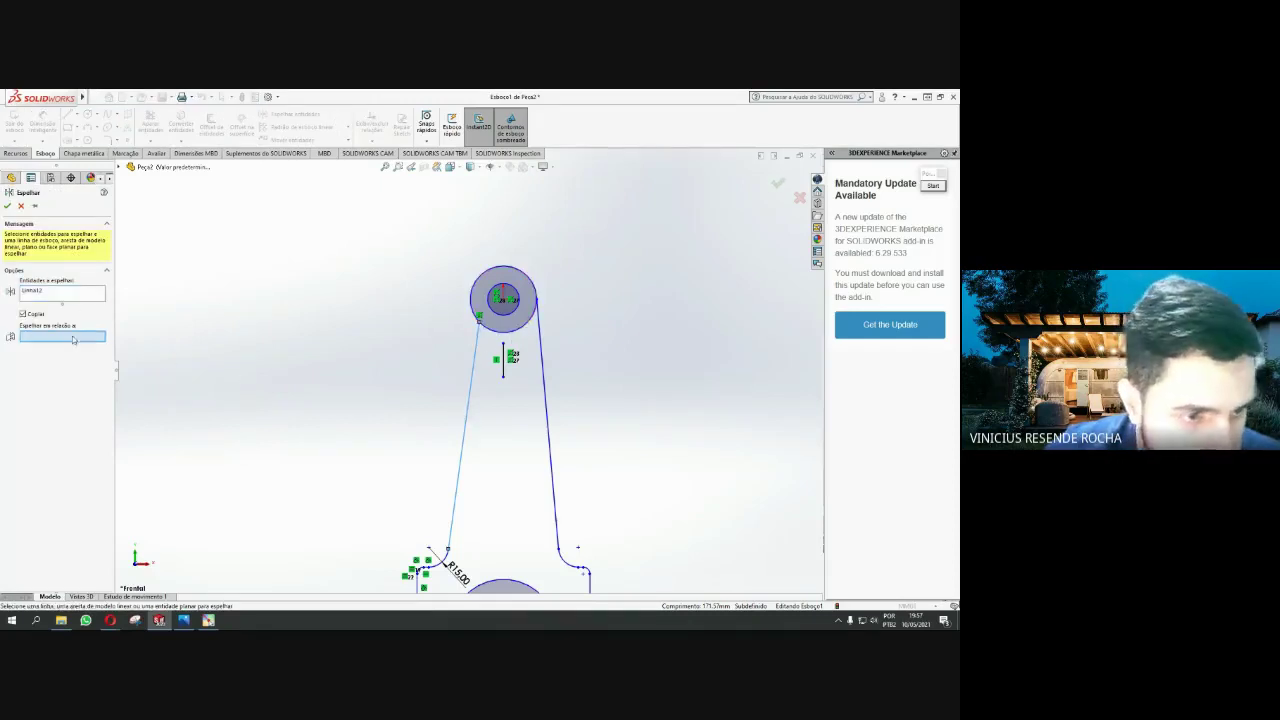
left_click(507, 367)
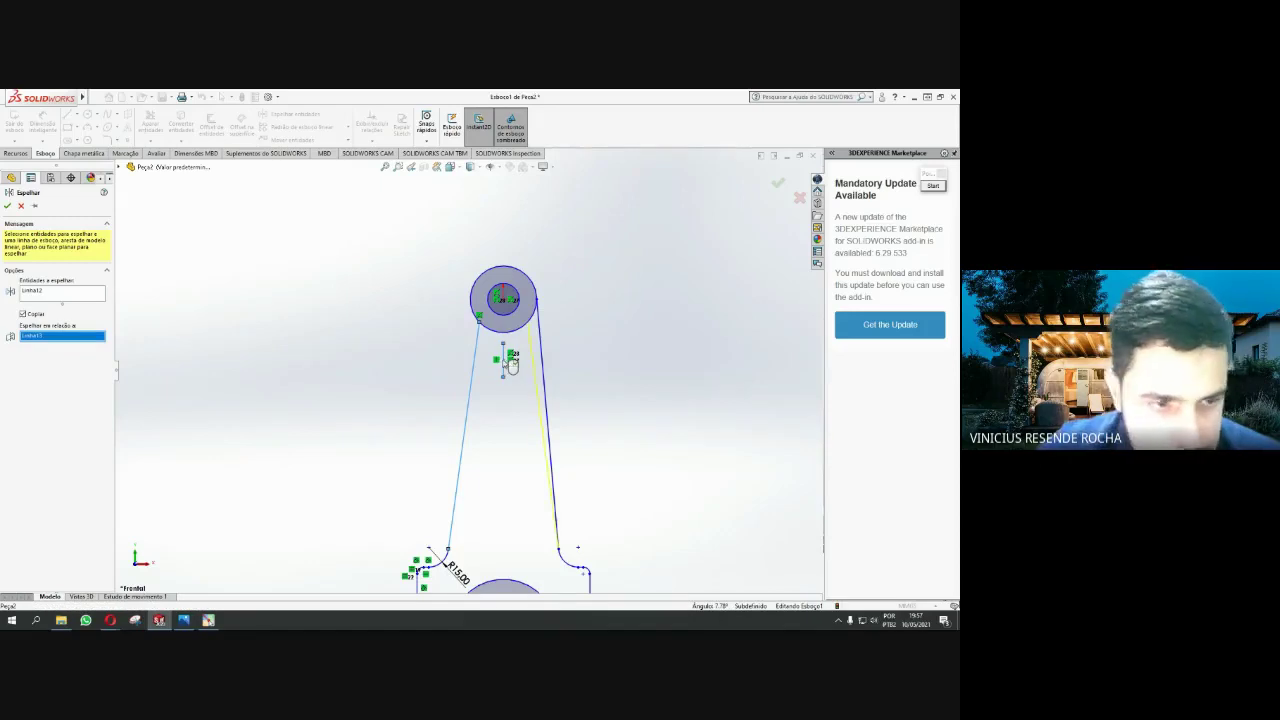
left_click(8, 206)
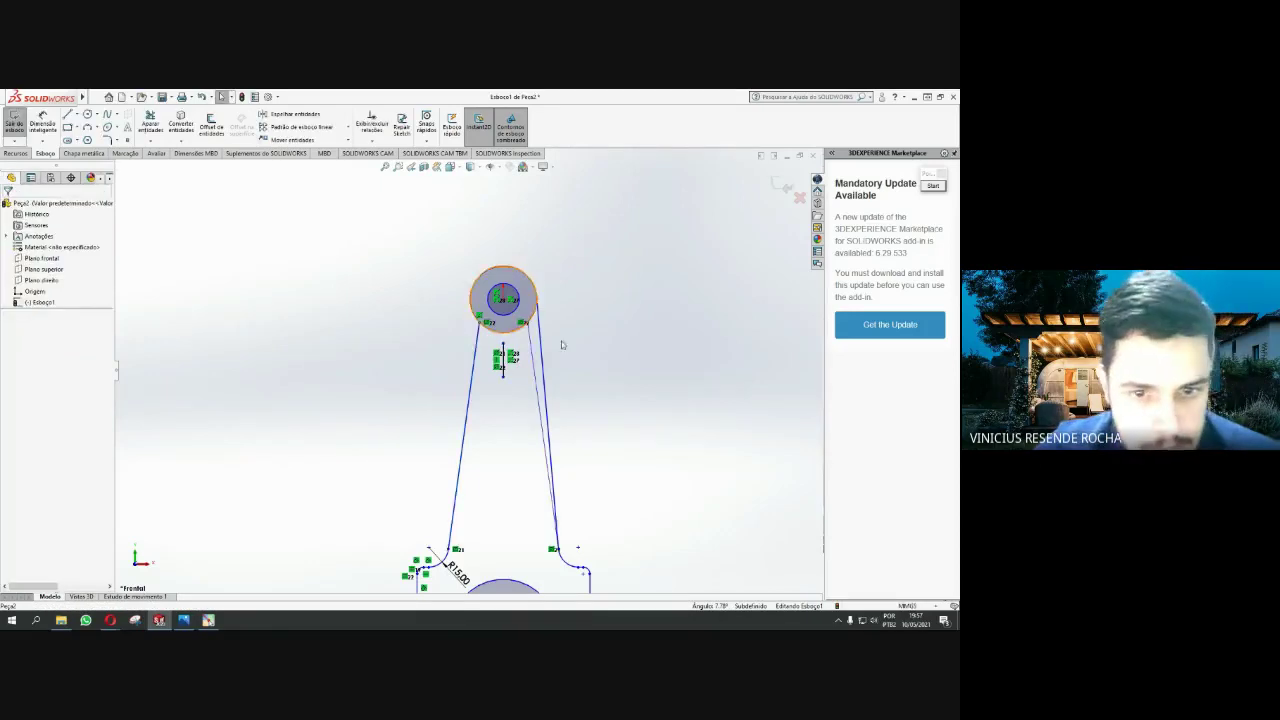
left_click(507, 370)
key("Delete")
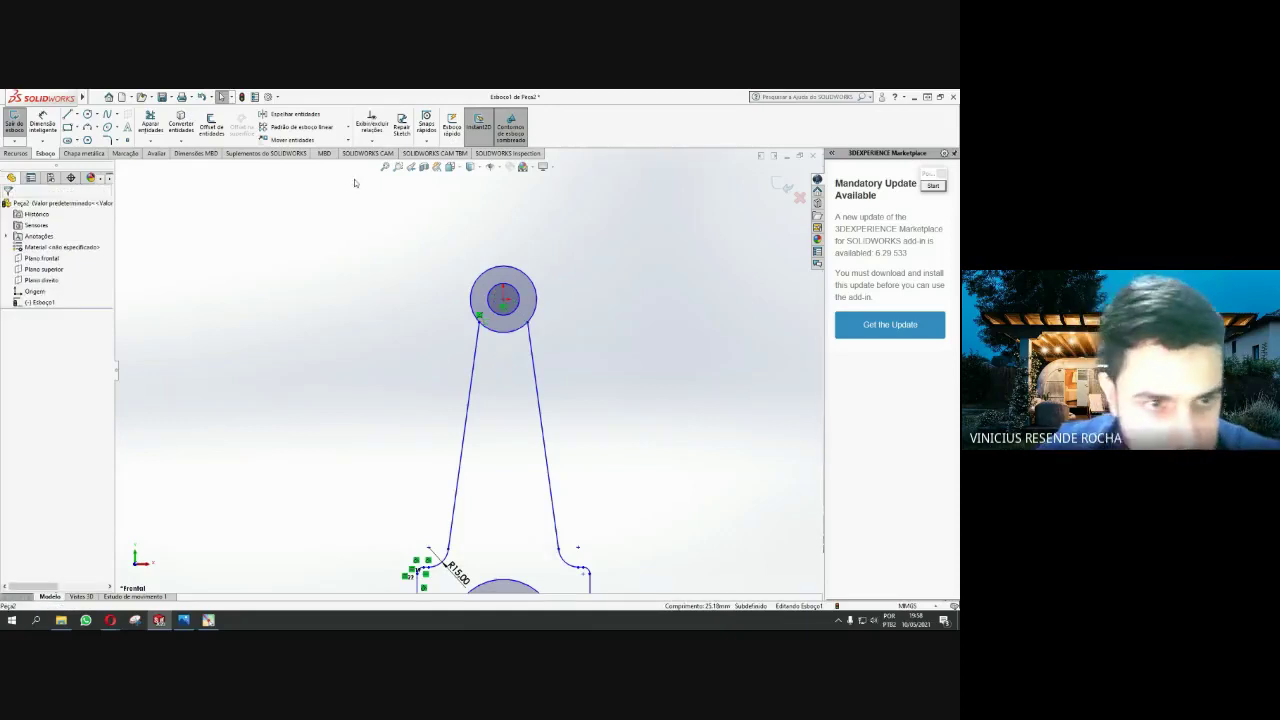
Trim the top circle's inner arc so the connecting-rod outline is closed
left_click(150, 122)
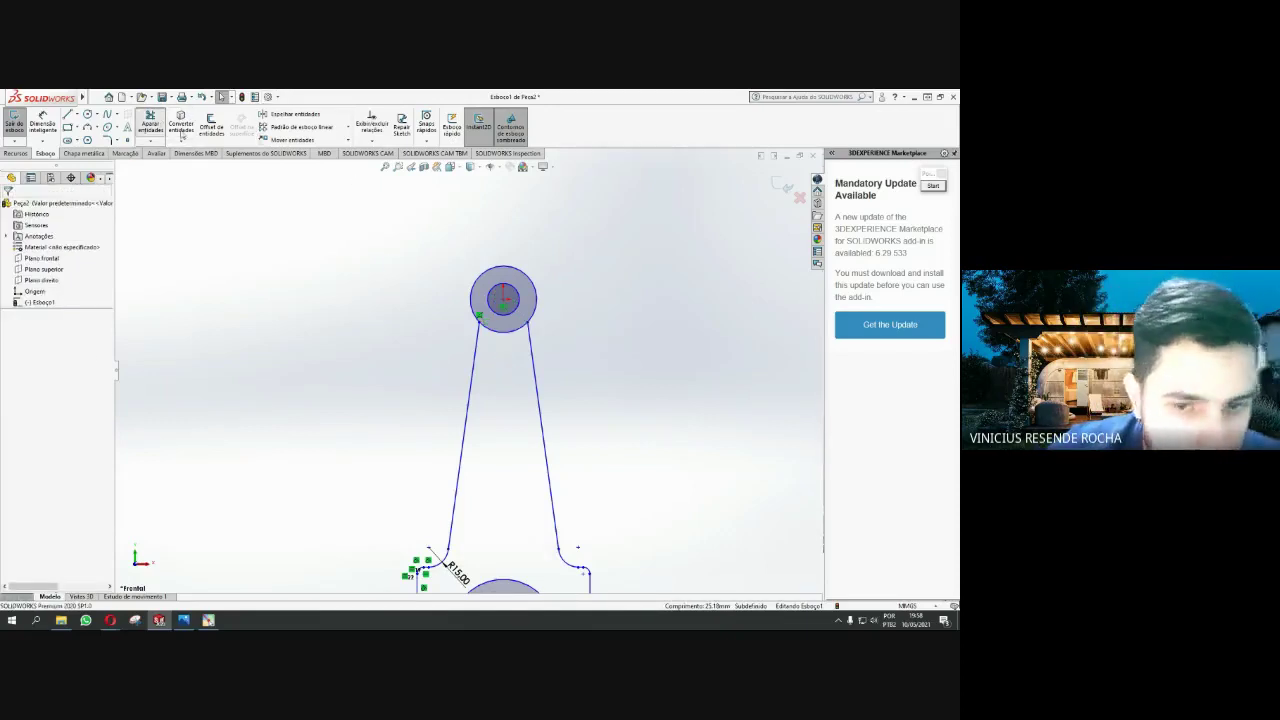
left_click(500, 334)
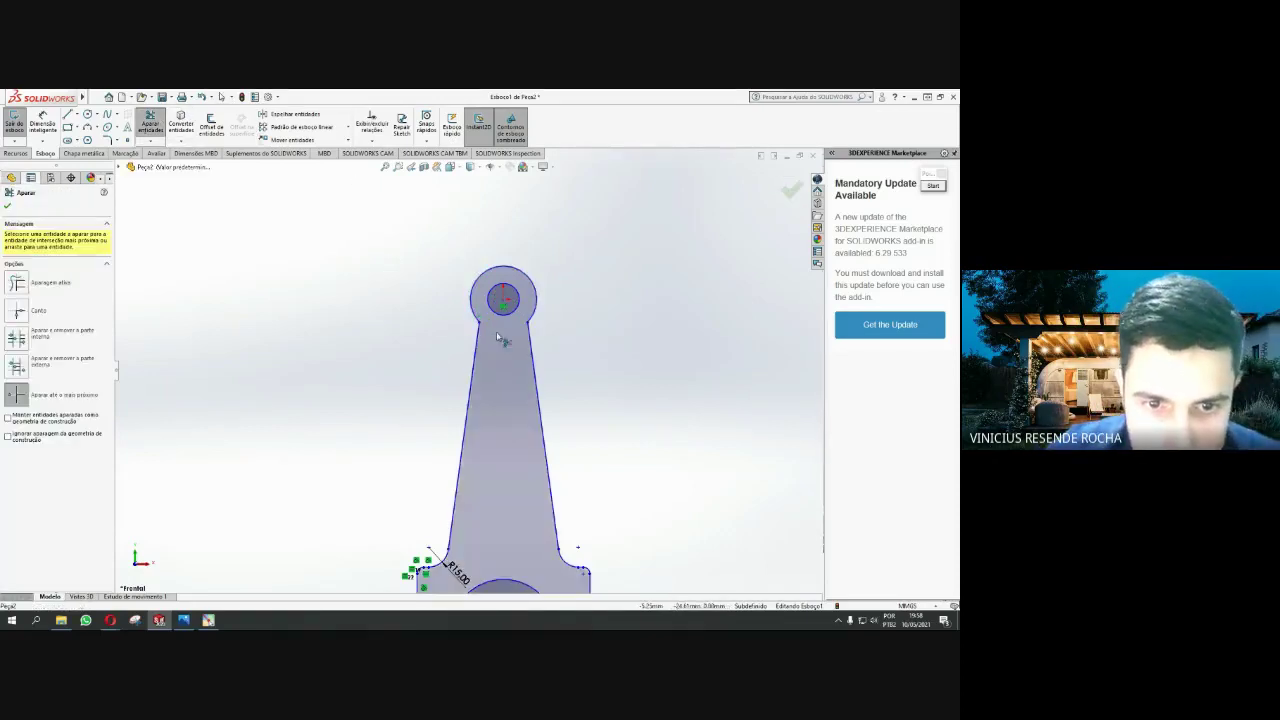
scroll(450, 355, "up", 2)
scroll(445, 357, "up", 1)
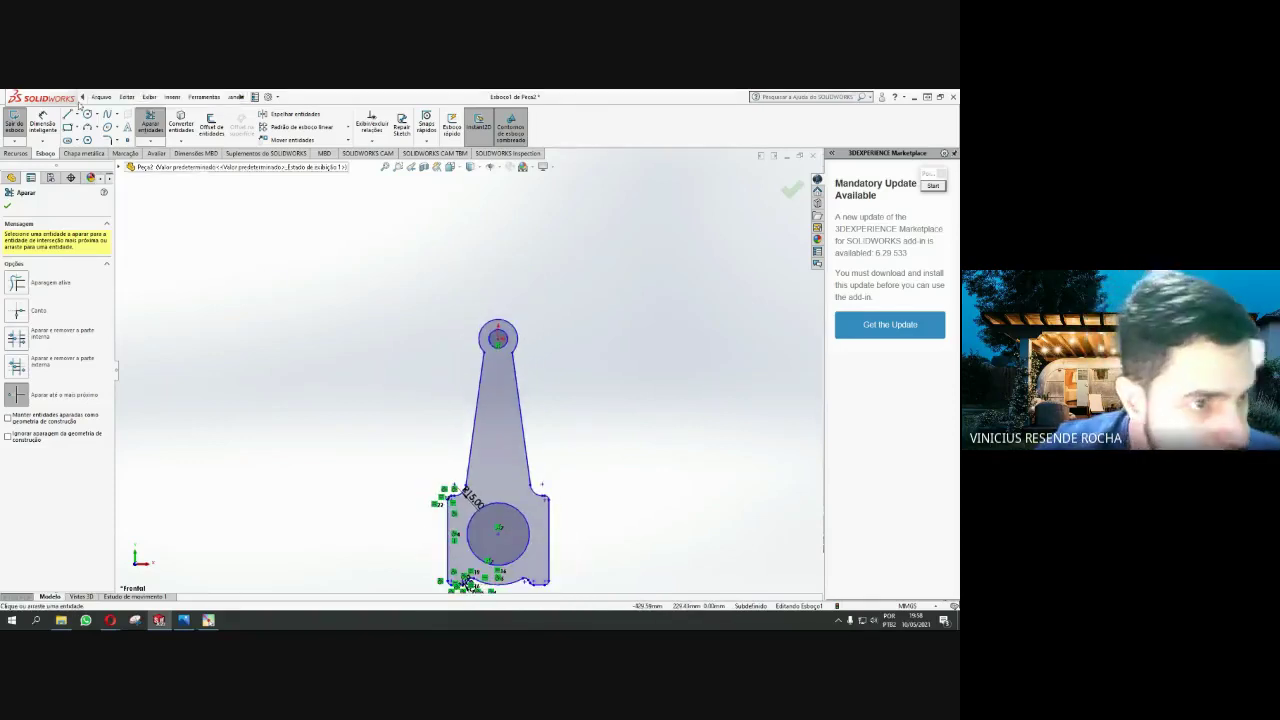
mouse_move(83, 97)
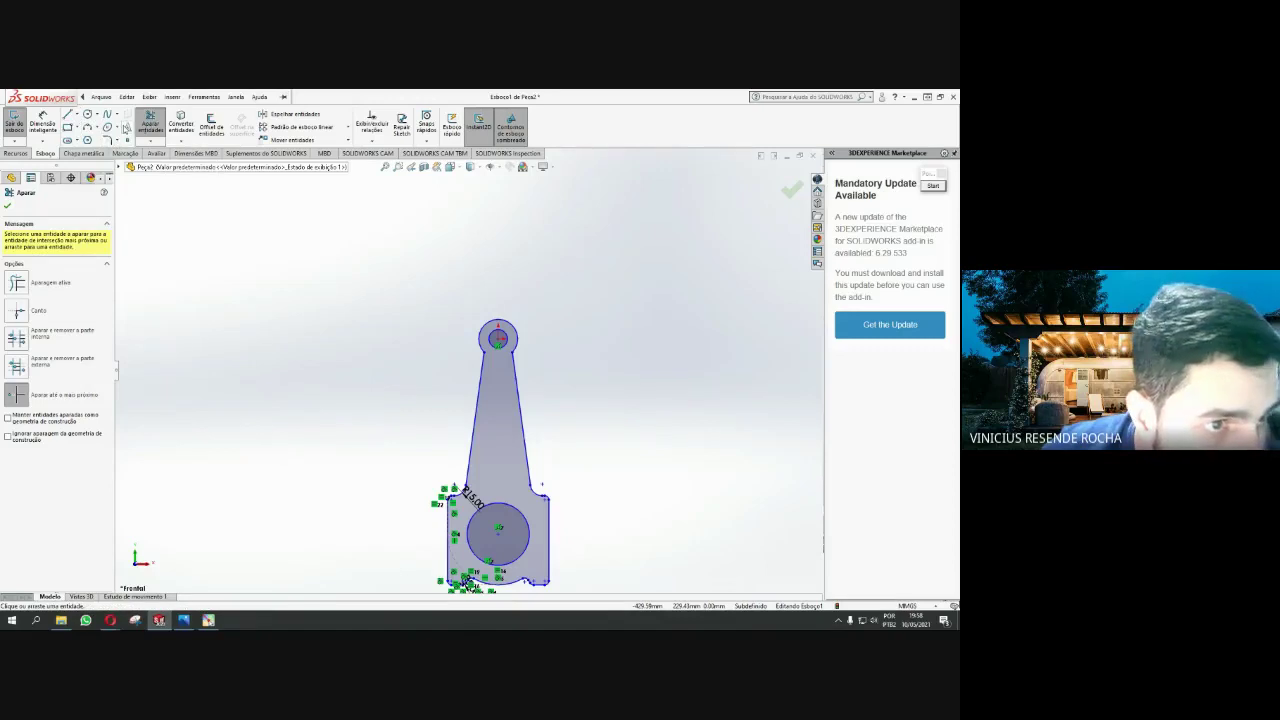
left_click(112, 141)
scroll(465, 370, "down", 3)
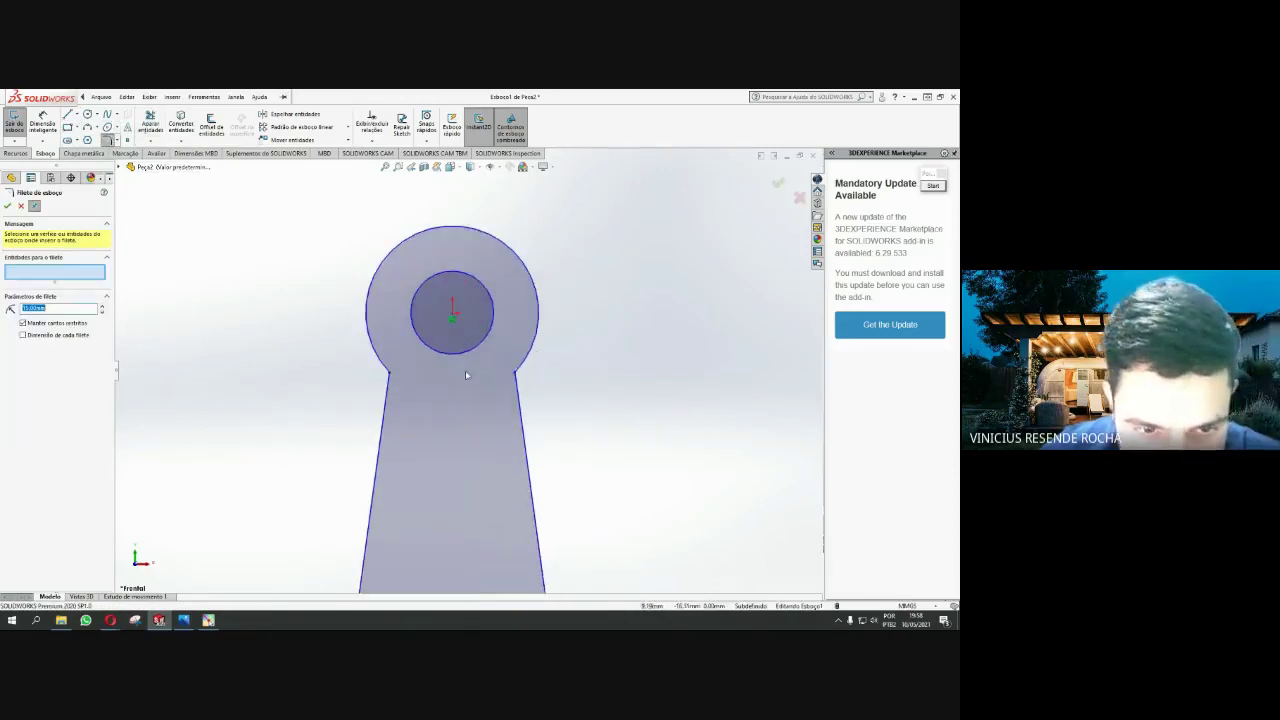
Apply 10 mm sketch fillets to the left and right shank-to-small-end corners
scroll(409, 355, "down", 3)
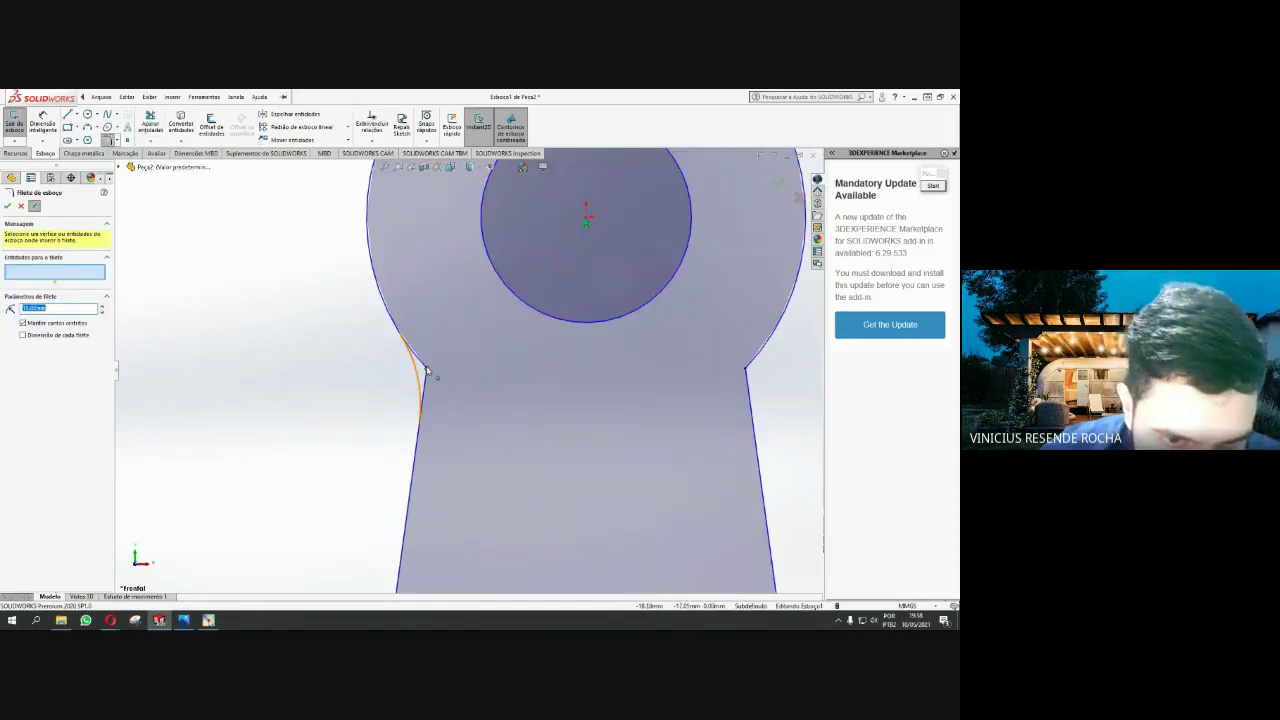
left_click(425, 368)
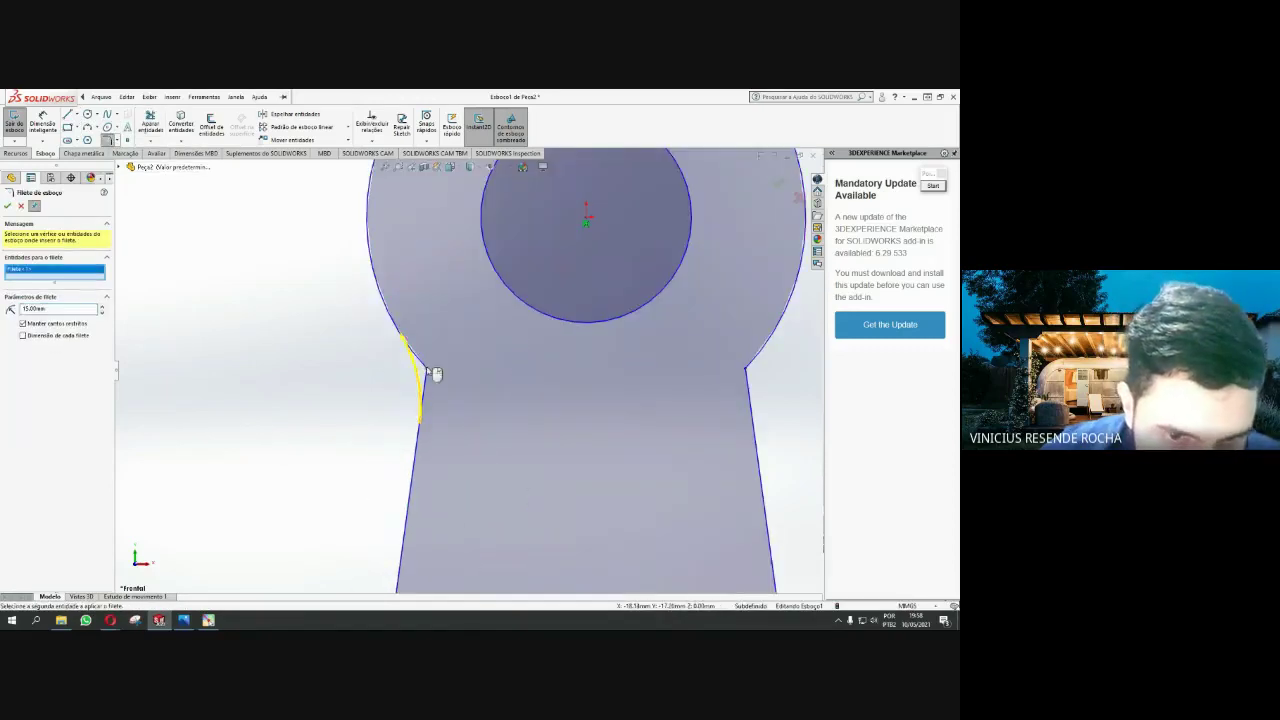
double_click(64, 312)
type("10")
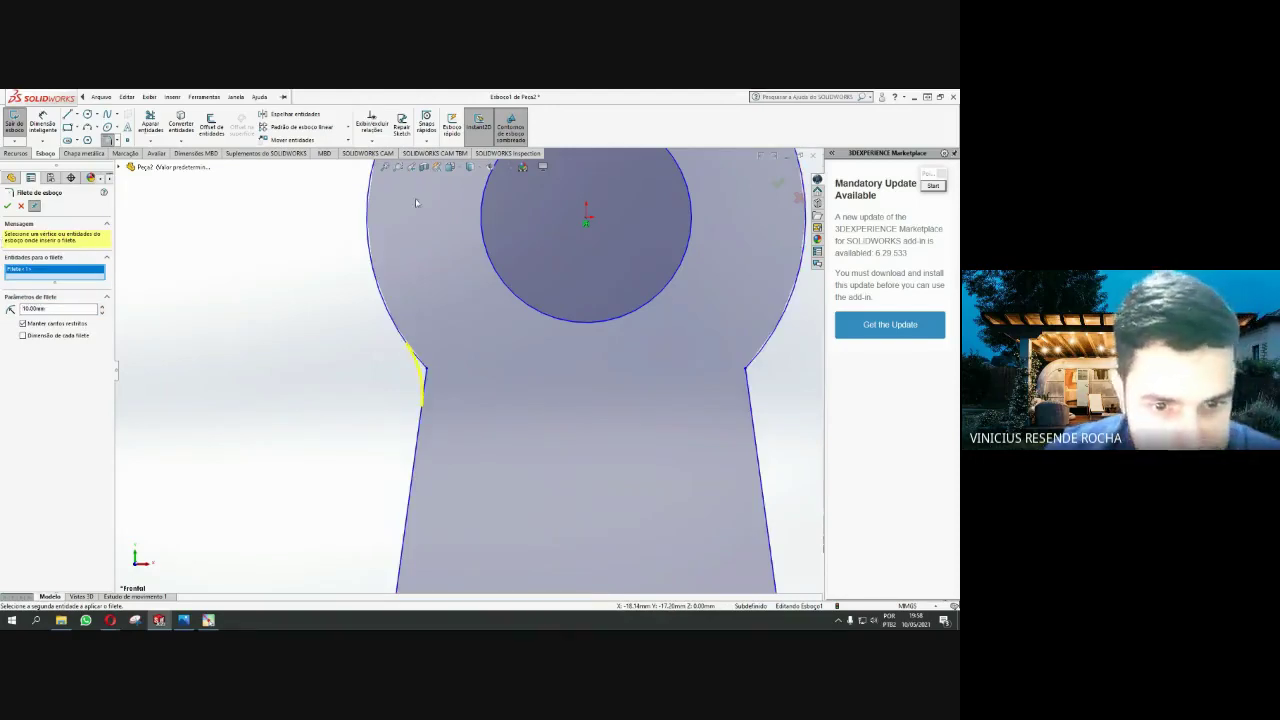
left_click(745, 372)
left_click(7, 205)
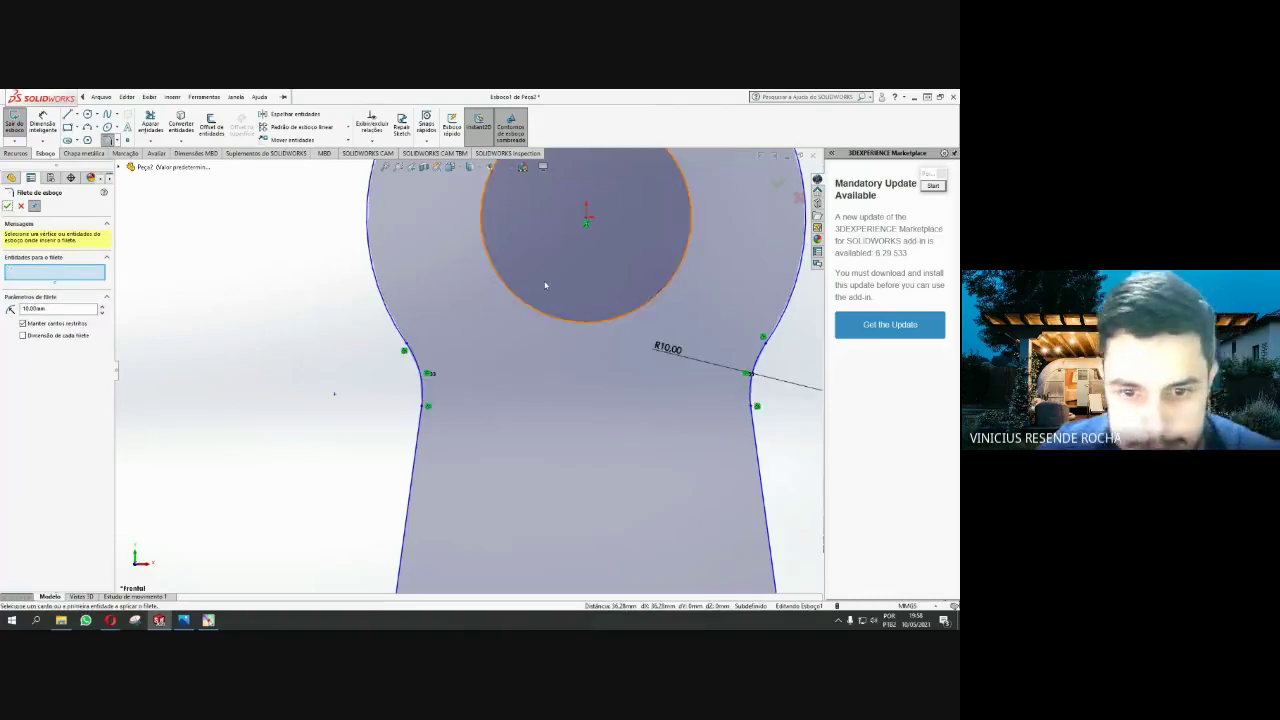
scroll(468, 366, "down", 5)
scroll(468, 370, "down", 3)
scroll(468, 370, "down", 3)
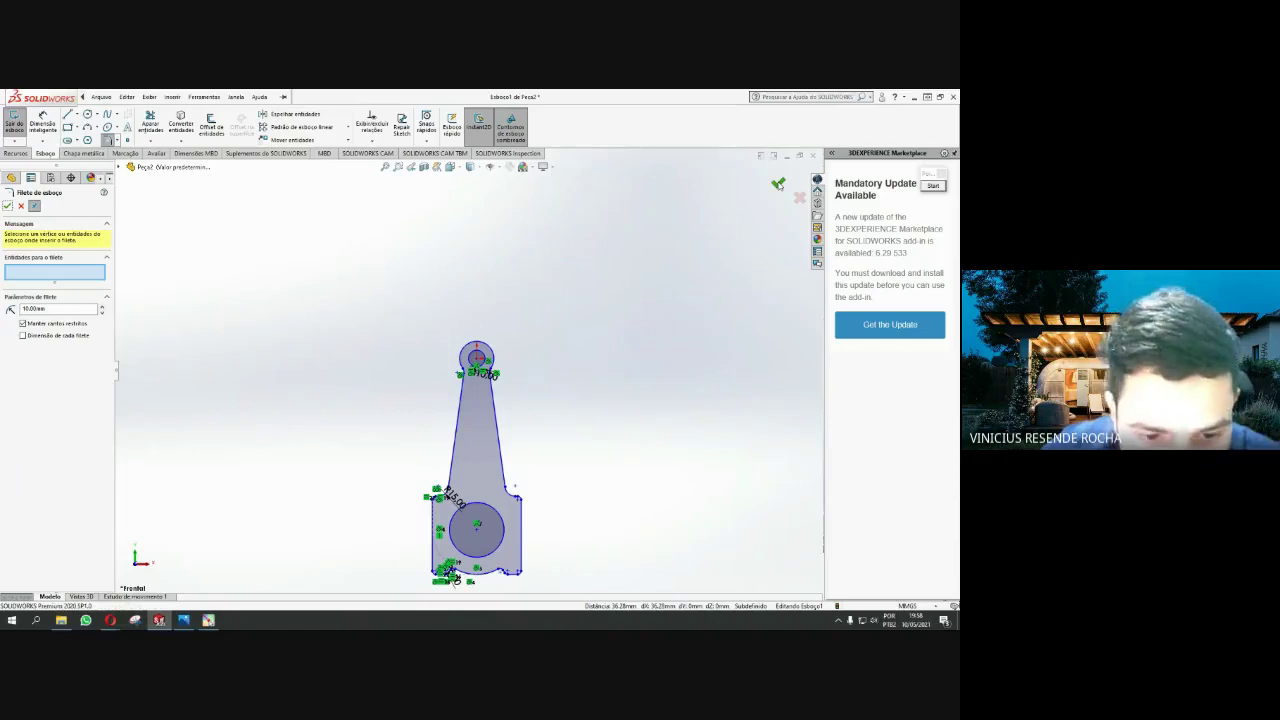
left_click(778, 183)
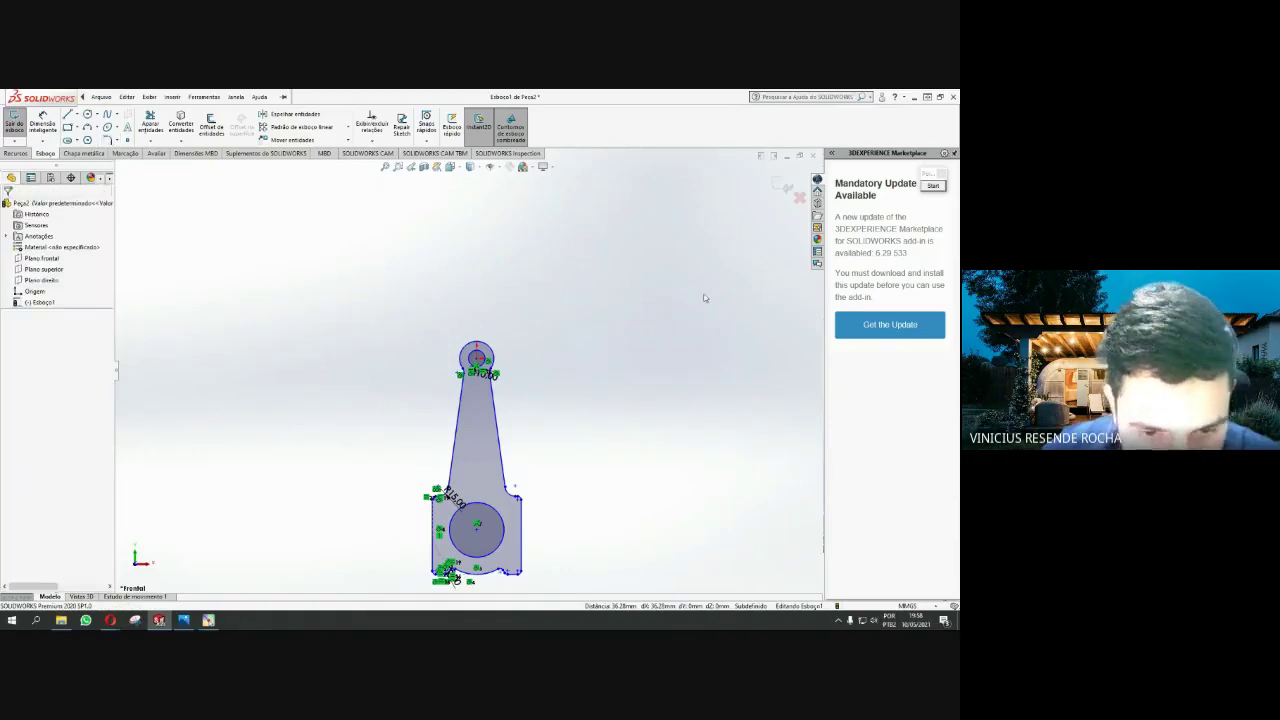
scroll(518, 423, "down", 1)
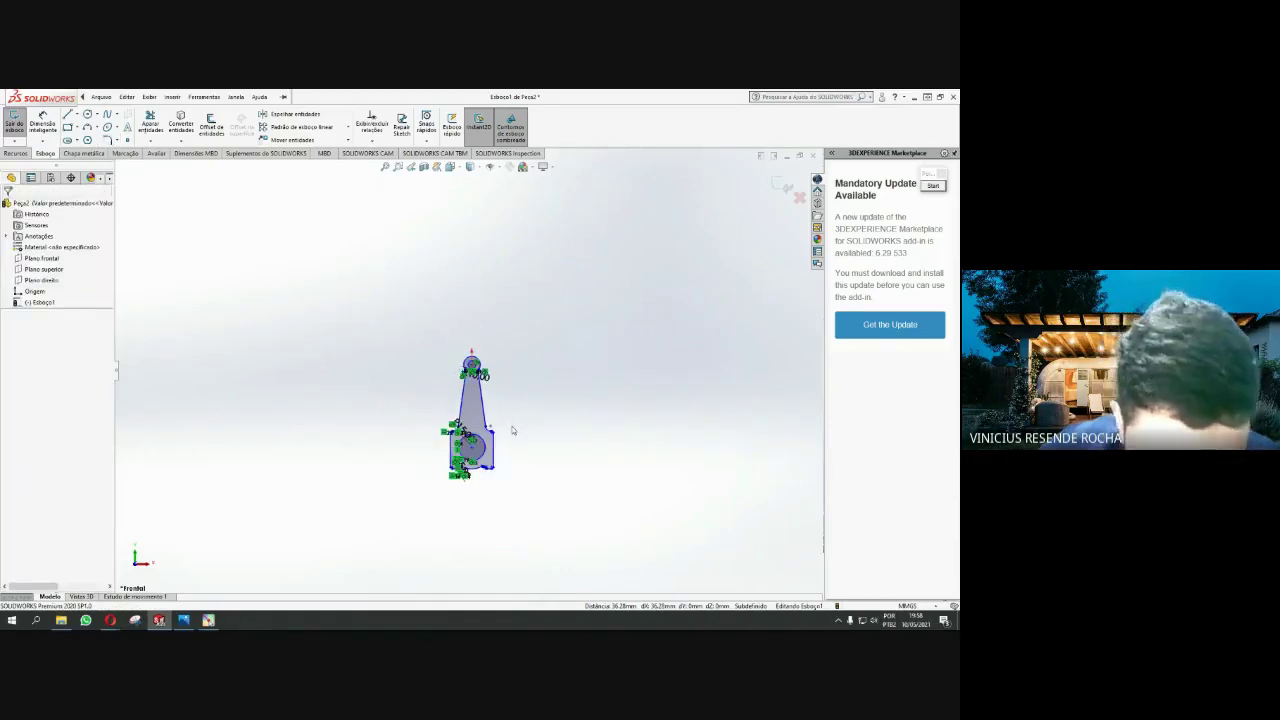
scroll(505, 423, "up", 2)
scroll(484, 419, "up", 2)
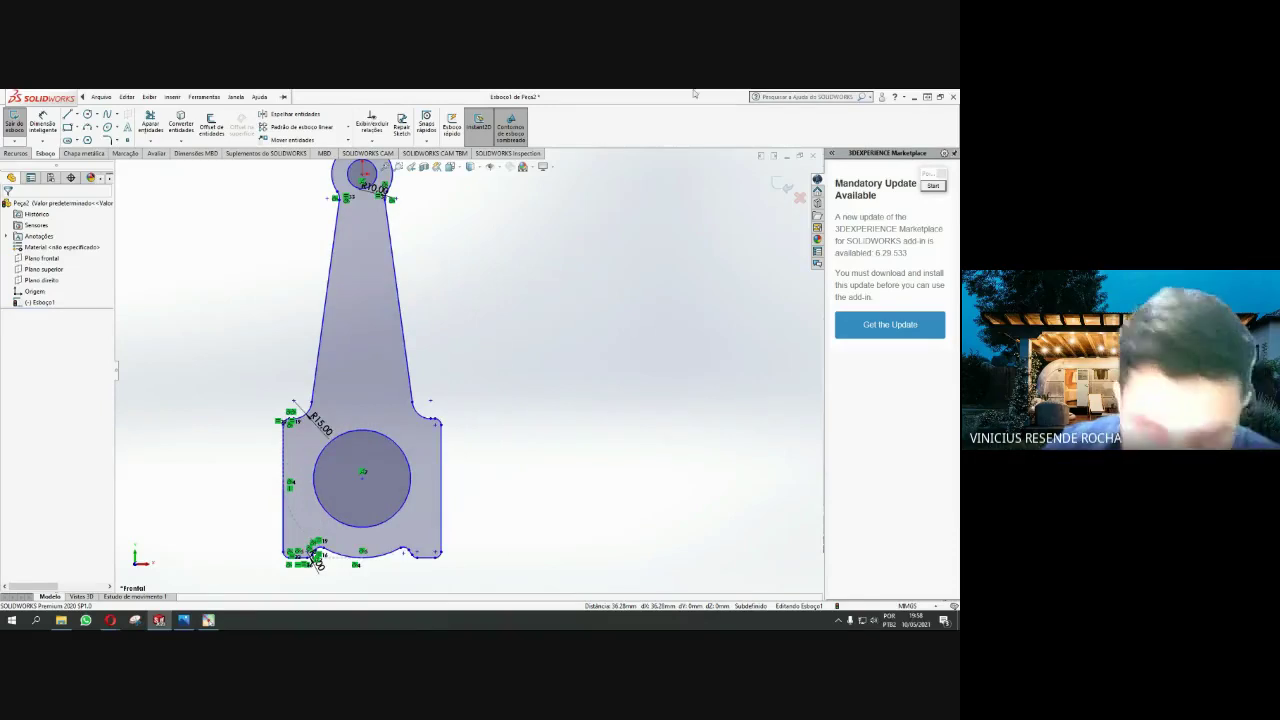
Exit the sketch and extrude it Mid Plane, raising the depth two increments
left_click(781, 184)
scroll(484, 372, "down", 2)
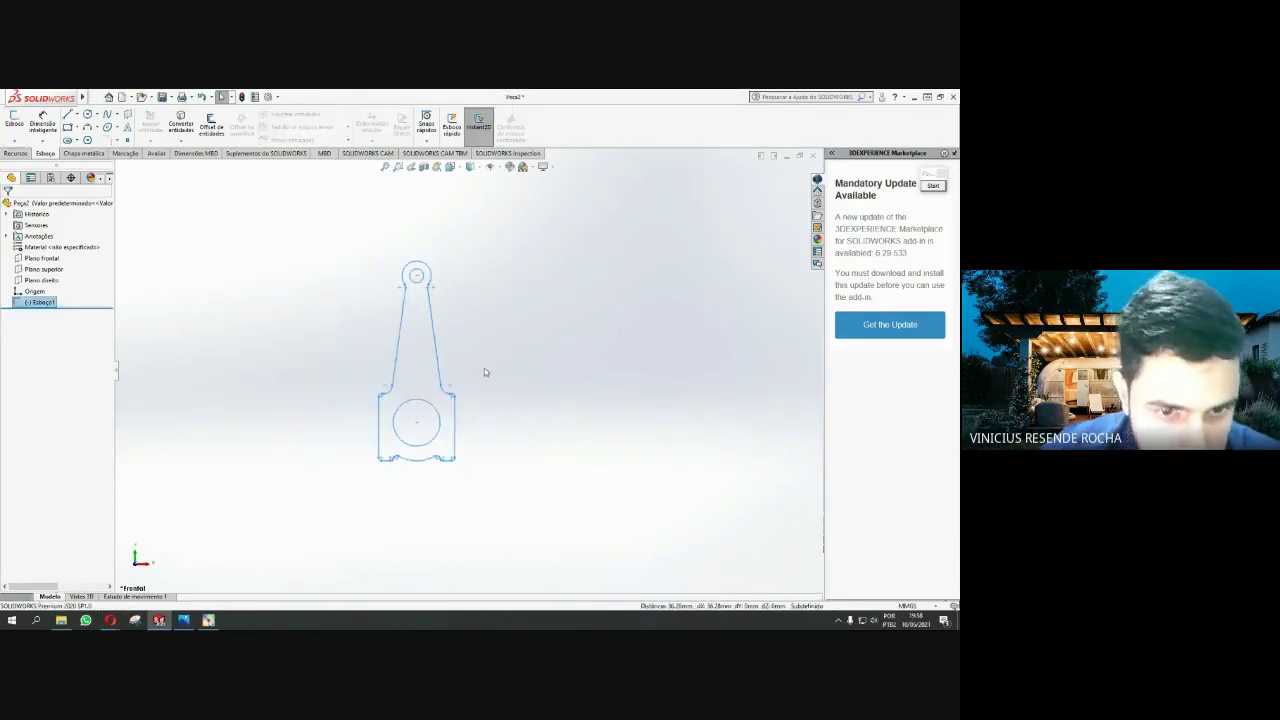
middle_click_drag(484, 380, 458, 415)
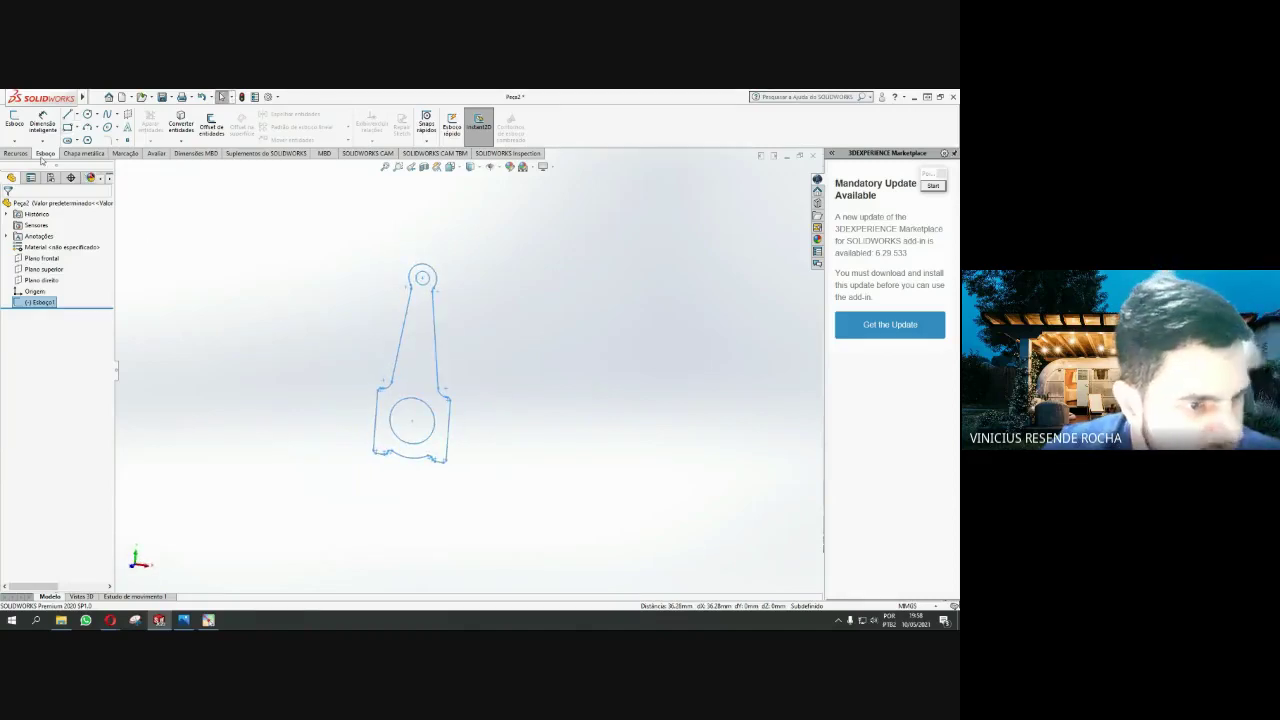
left_click(16, 154)
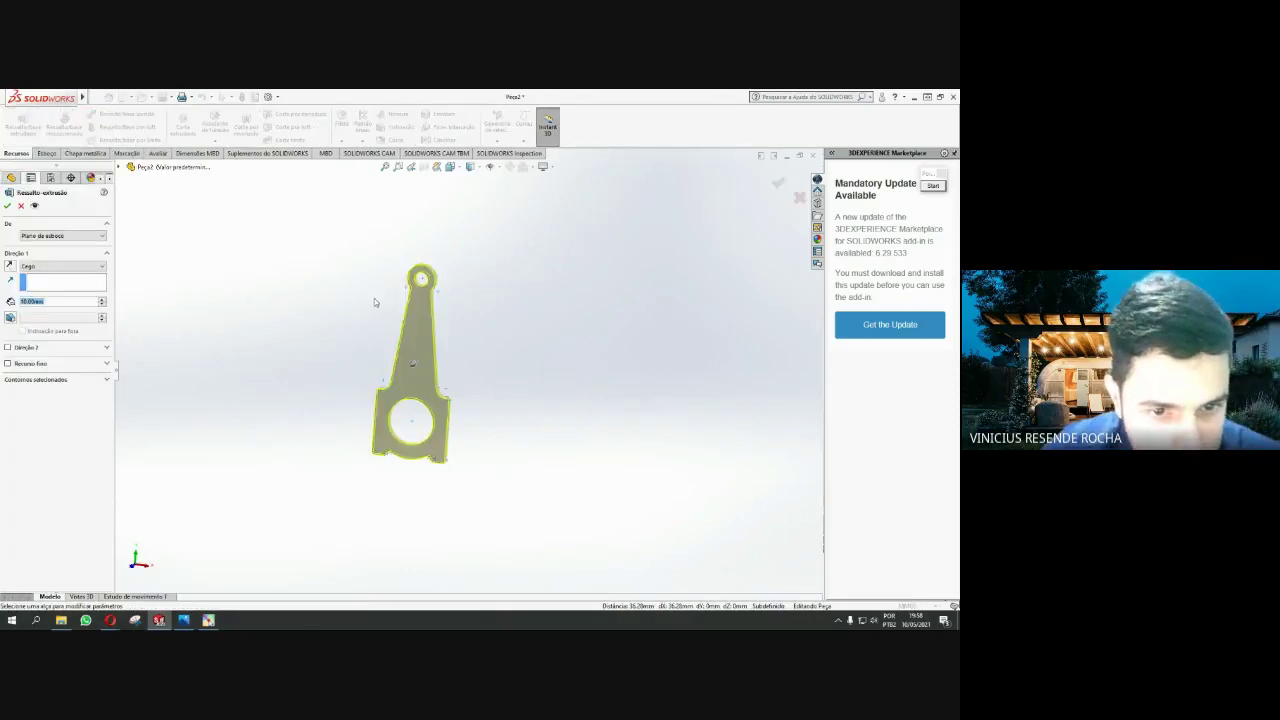
middle_click_drag(363, 303, 297, 356)
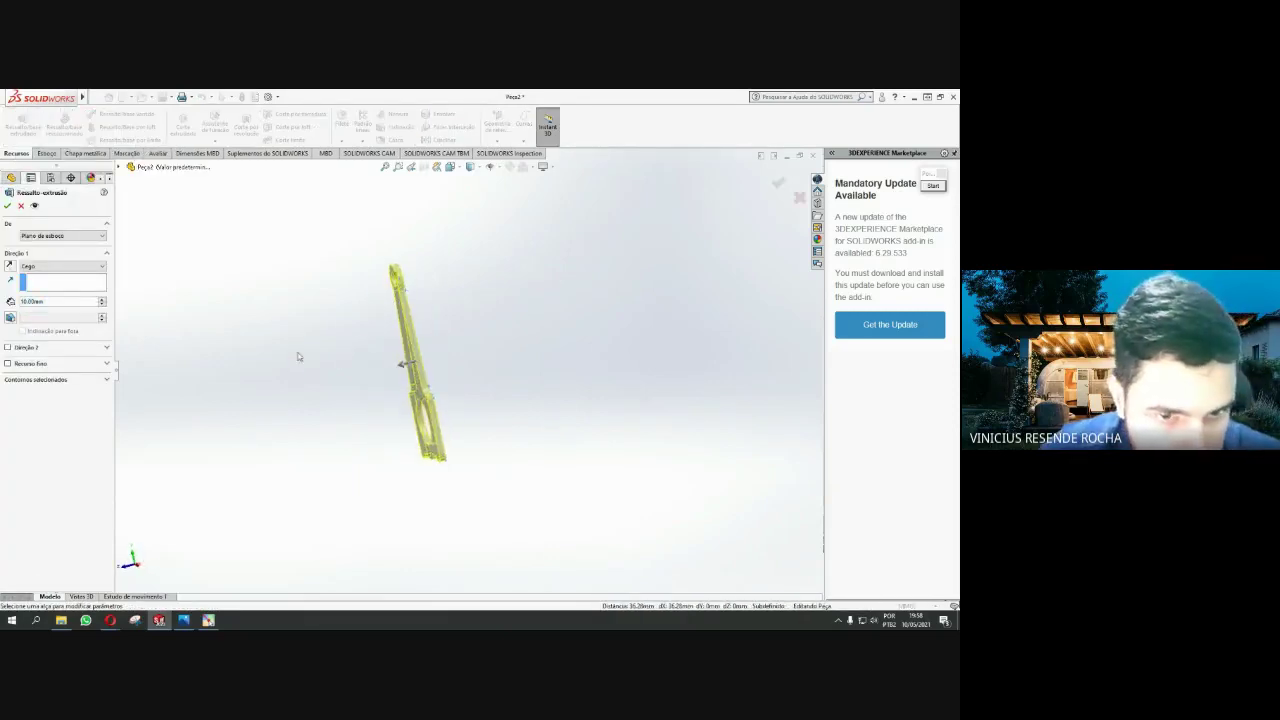
left_click(65, 266)
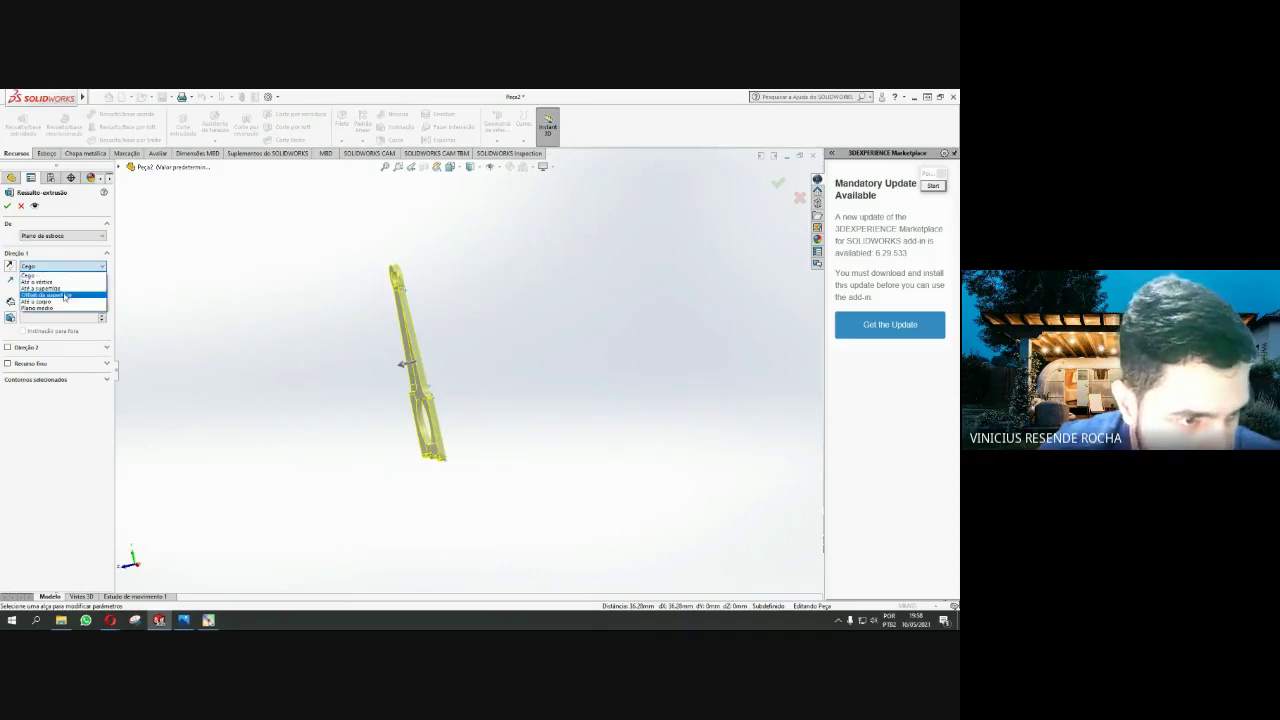
left_click(66, 307)
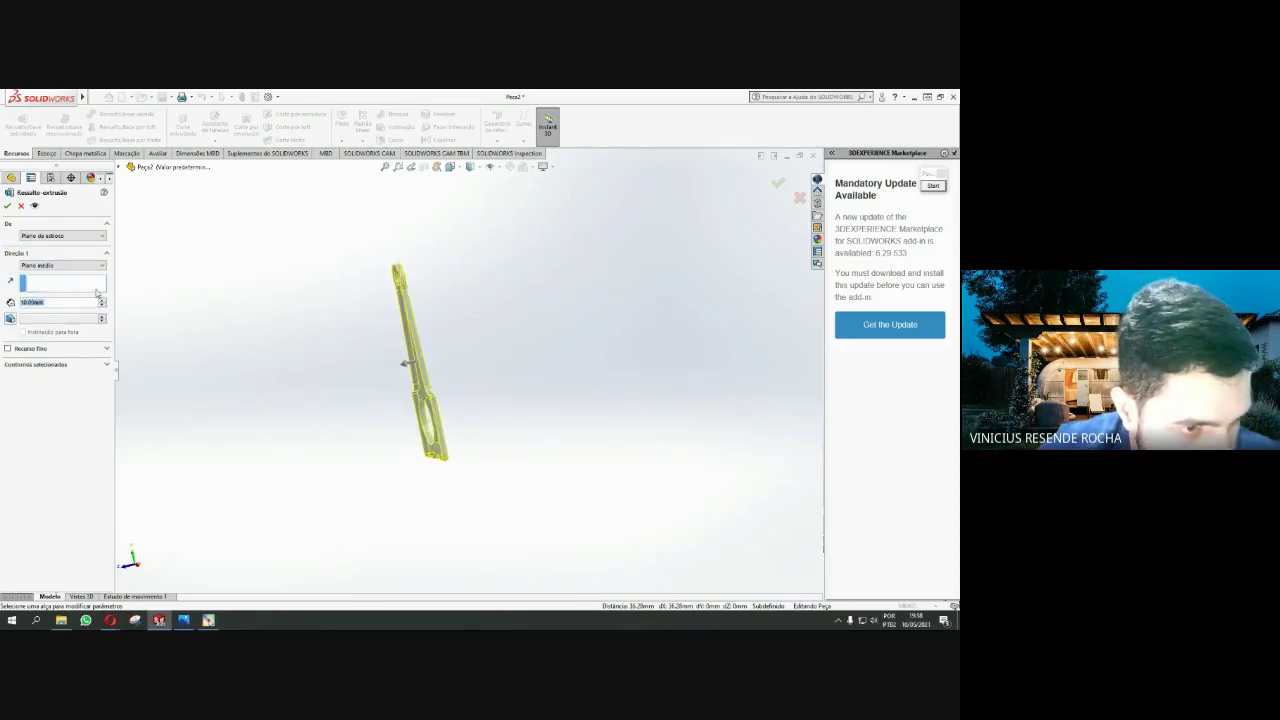
left_click(102, 301)
left_click(102, 301)
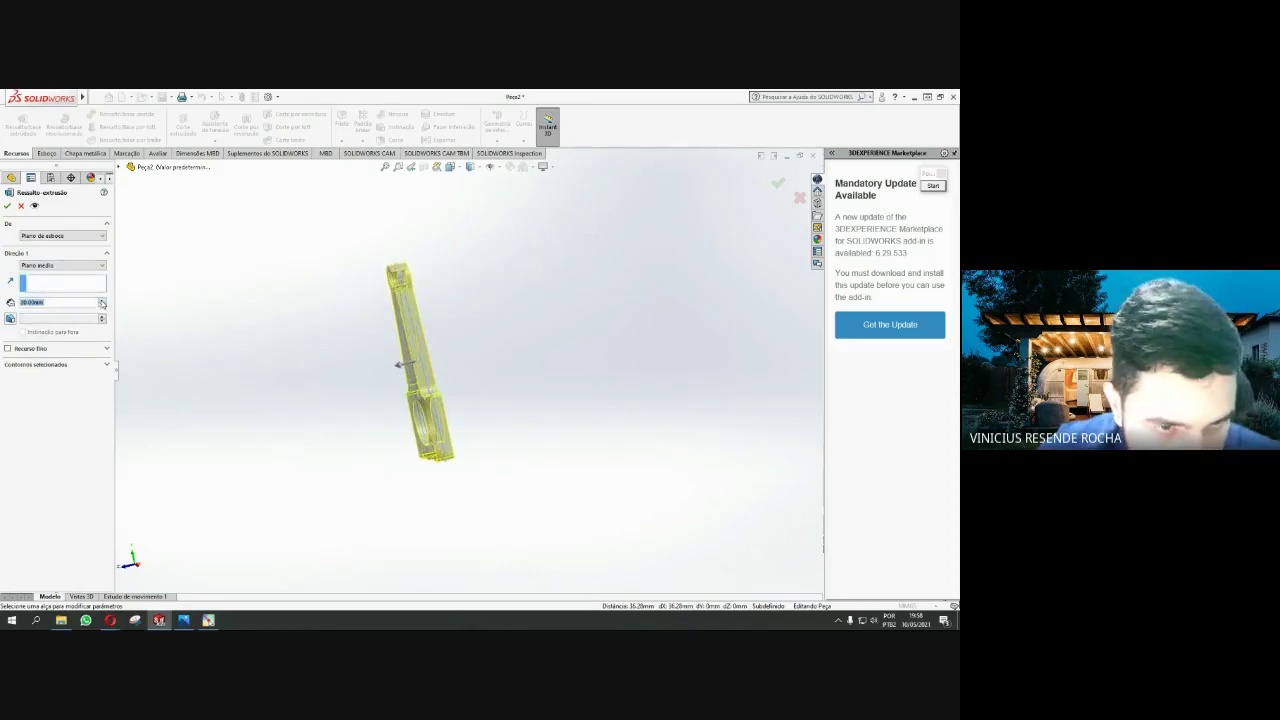
middle_click_drag(220, 335, 312, 364)
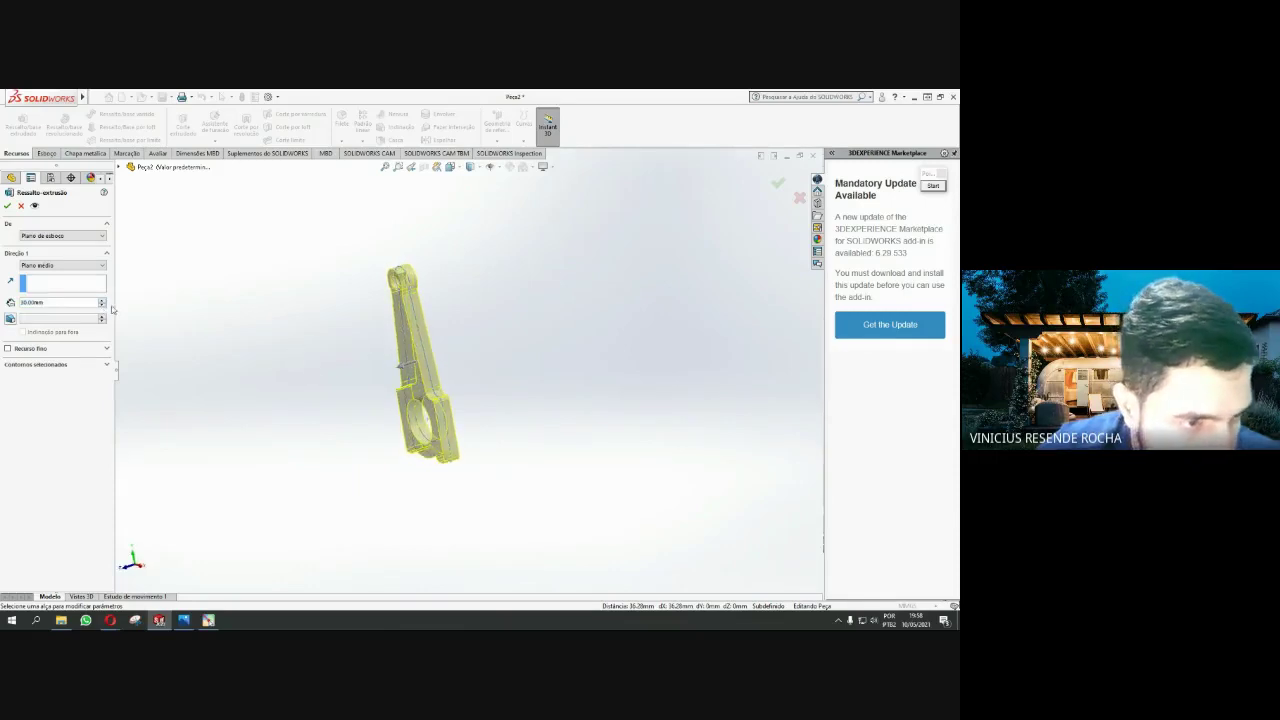
left_click(8, 206)
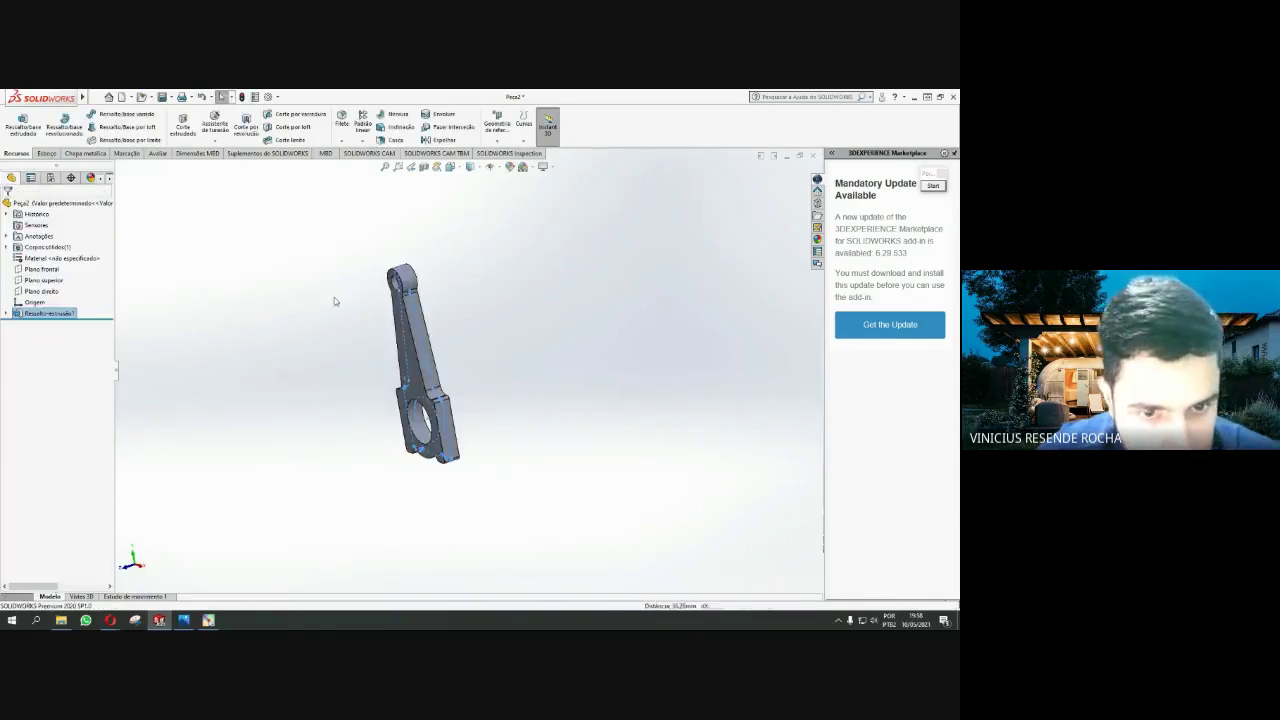
Orbit the new solid and select the first two edges along the shank
mouse_move(283, 346)
middle_mouse_down()
mouse_move(334, 313)
mouse_move(390, 313)
middle_mouse_up()
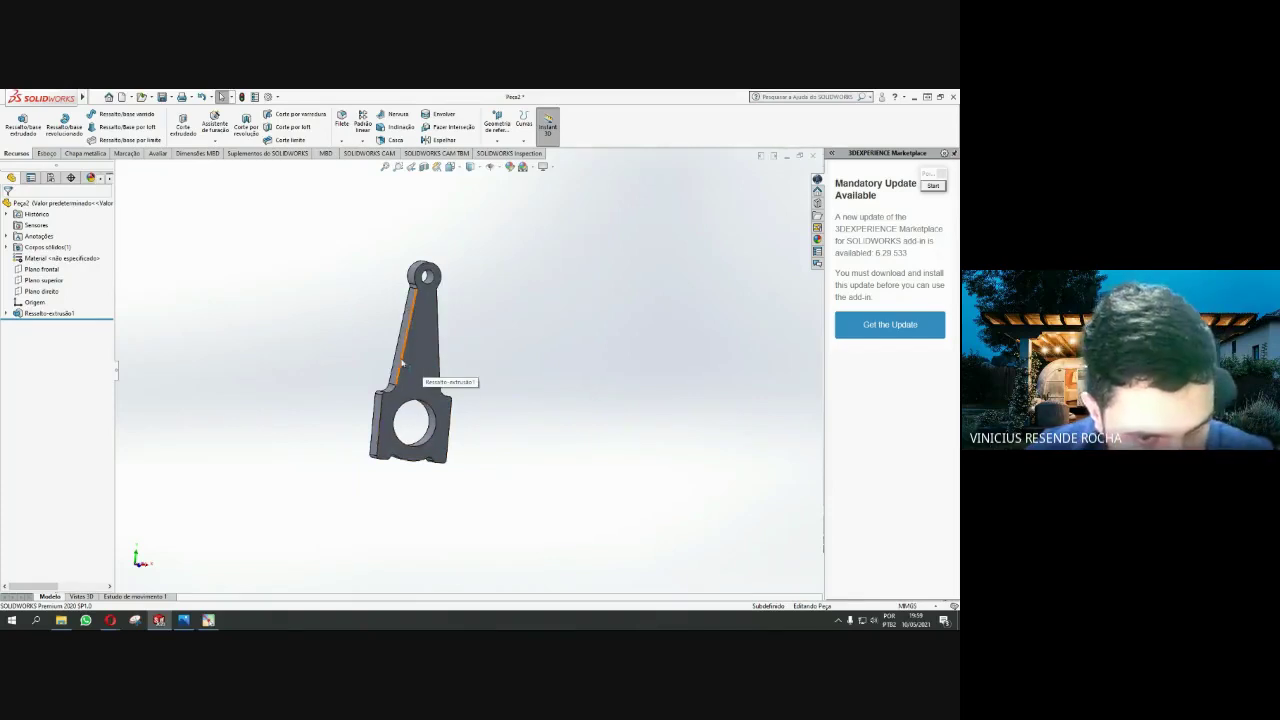
scroll(401, 368, "down", 3)
scroll(401, 368, "up", 2)
scroll(405, 372, "up", 4)
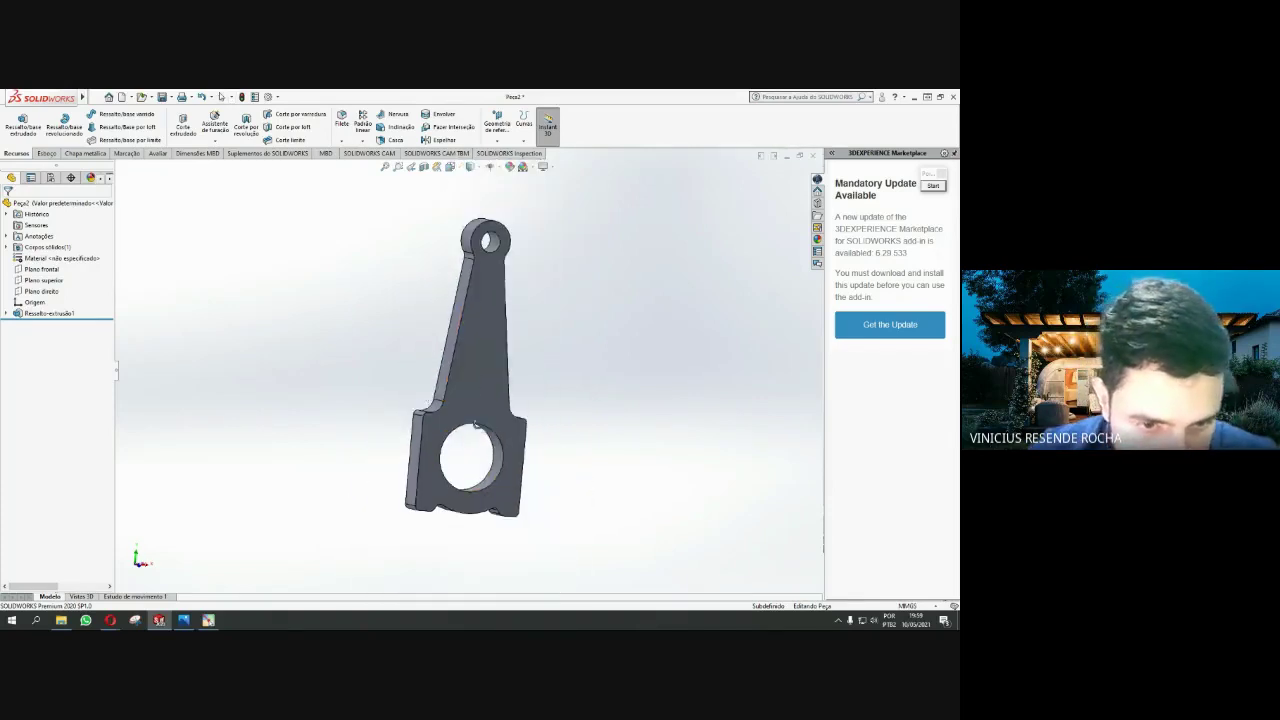
mouse_move(450, 410)
middle_mouse_down()
mouse_move(500, 420)
mouse_move(445, 462)
mouse_move(444, 383)
middle_mouse_up()
scroll(445, 462, "down", 3)
scroll(445, 462, "up", 4)
left_click(475, 318)
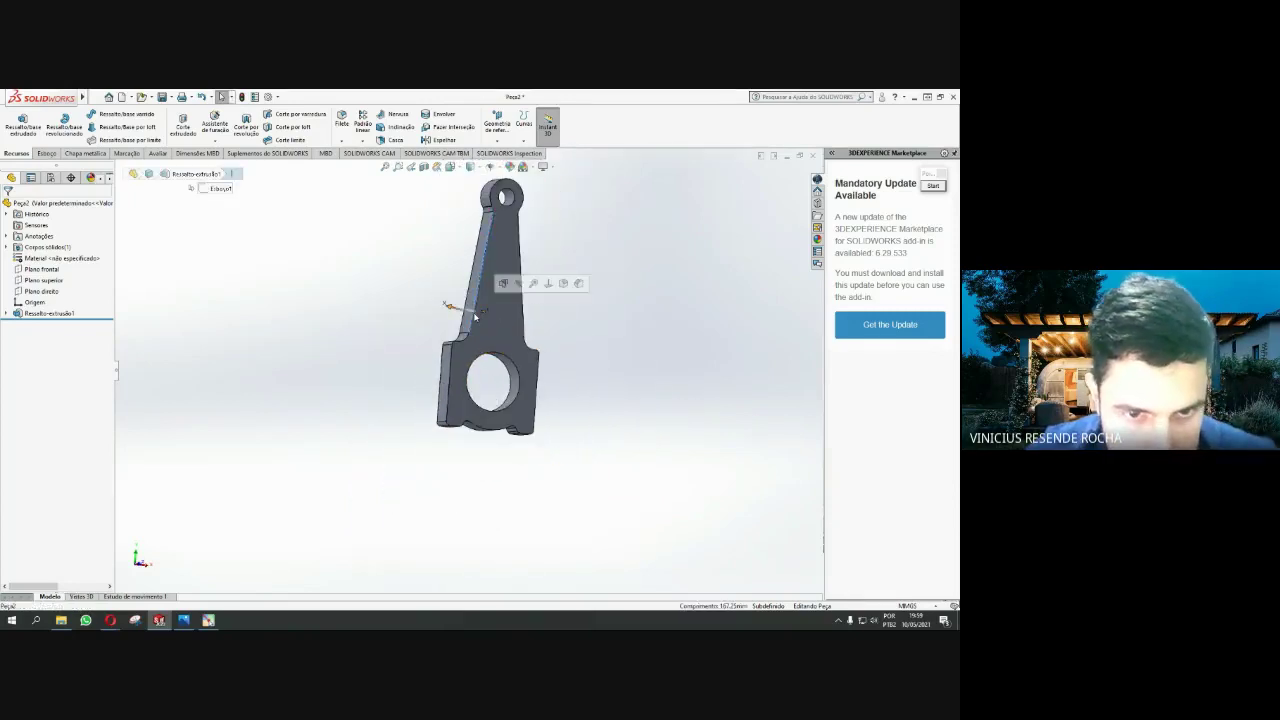
mouse_move(475, 318)
middle_mouse_down()
mouse_move(592, 334)
mouse_move(560, 320)
middle_mouse_up()
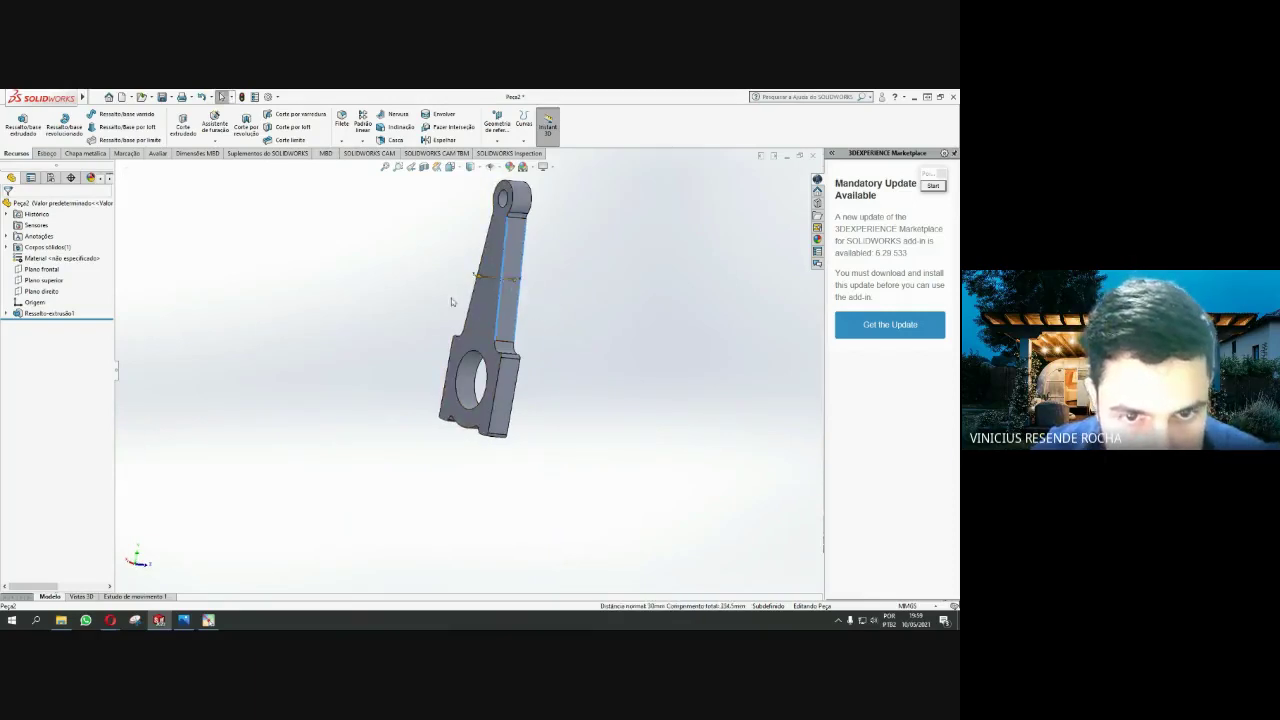
mouse_move(452, 300)
middle_mouse_down()
mouse_move(591, 329)
mouse_move(515, 327)
mouse_move(523, 337)
middle_mouse_up()
left_click(496, 316)
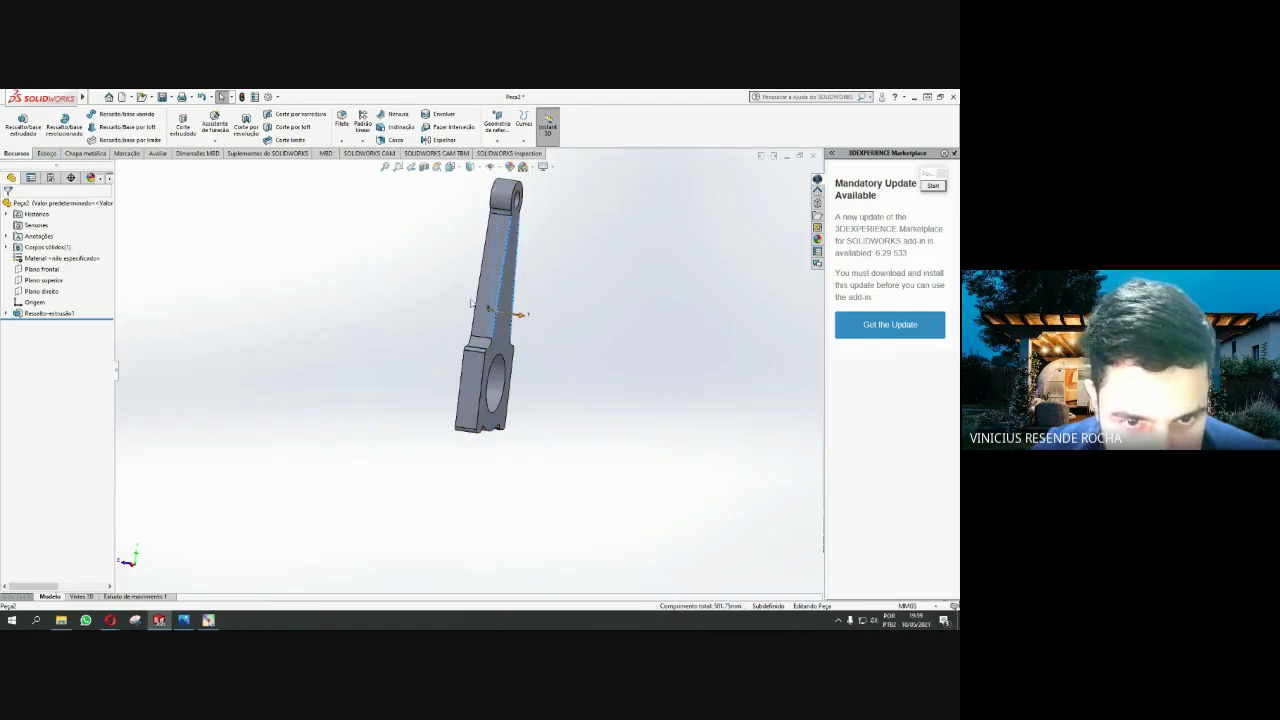
Add a further shank edge and a big-end edge to the selection, viewing the rod square-on
mouse_move(480, 303)
middle_mouse_down()
mouse_move(522, 405)
mouse_move(494, 402)
middle_mouse_up()
left_click(522, 405)
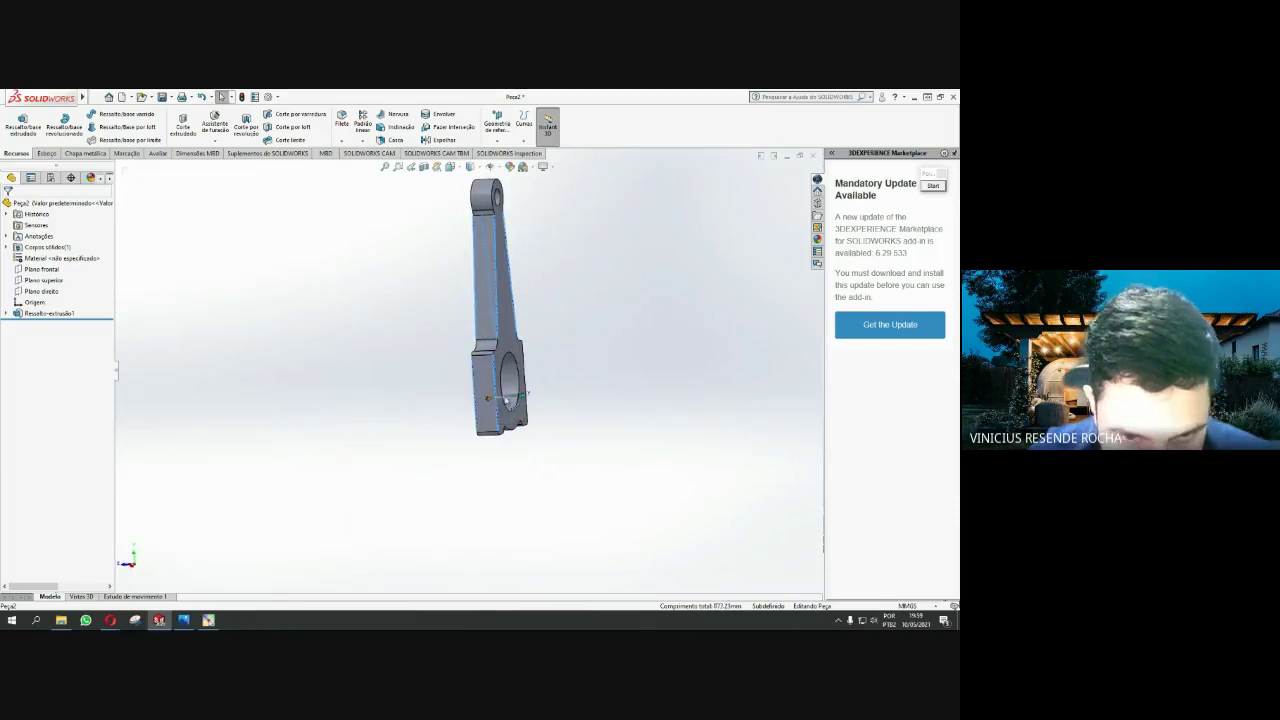
left_click(500, 400)
left_click(553, 343)
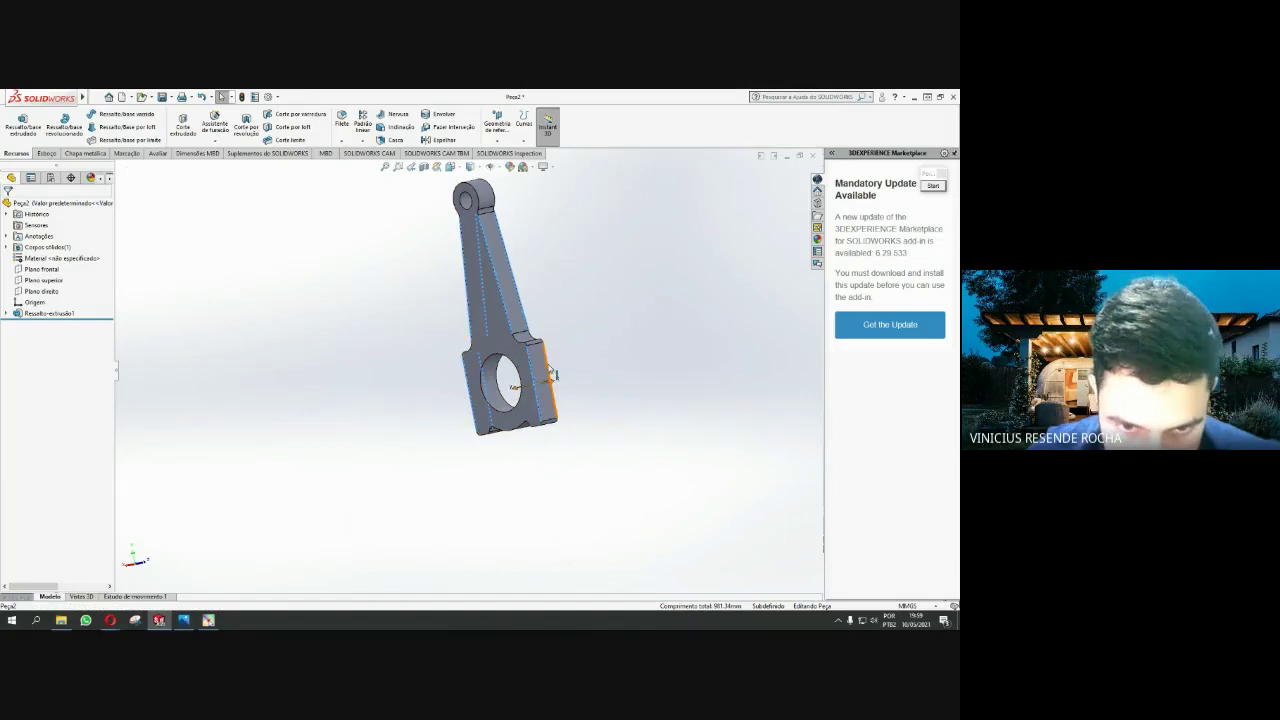
left_click(603, 353)
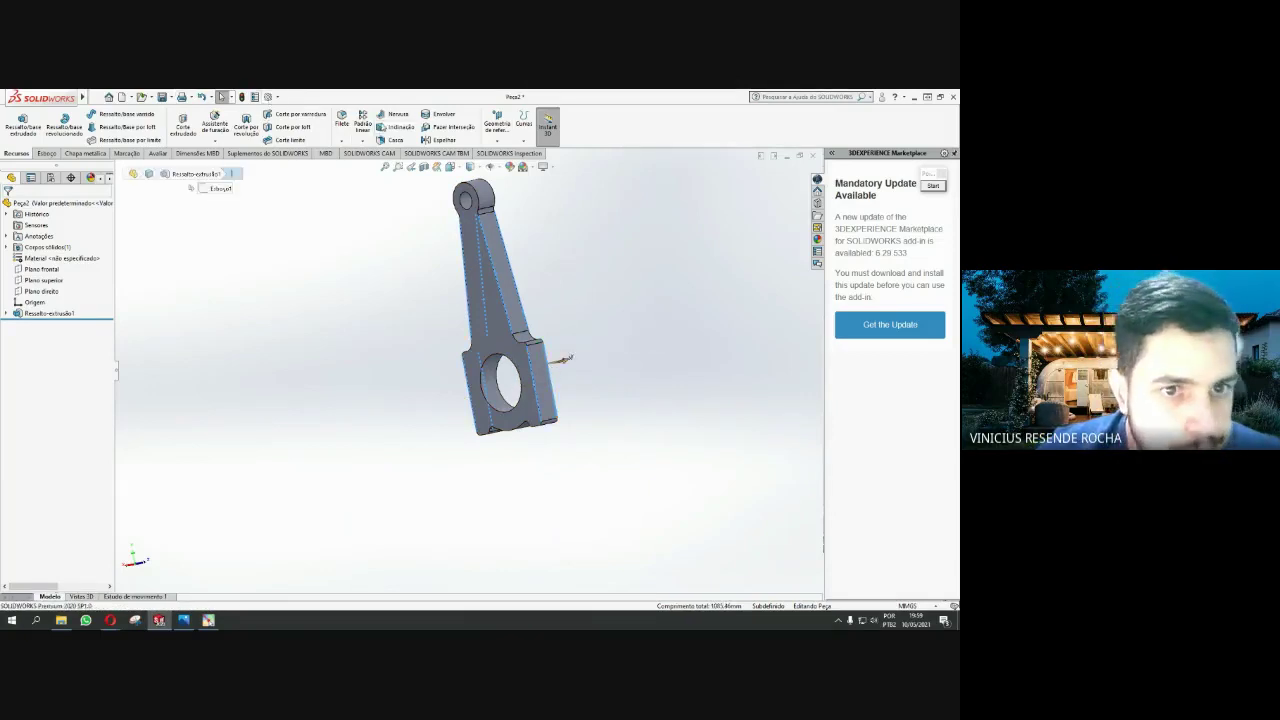
Apply a first fillet of radius 5 mm to the selected edges and inspect it
left_click(341, 118)
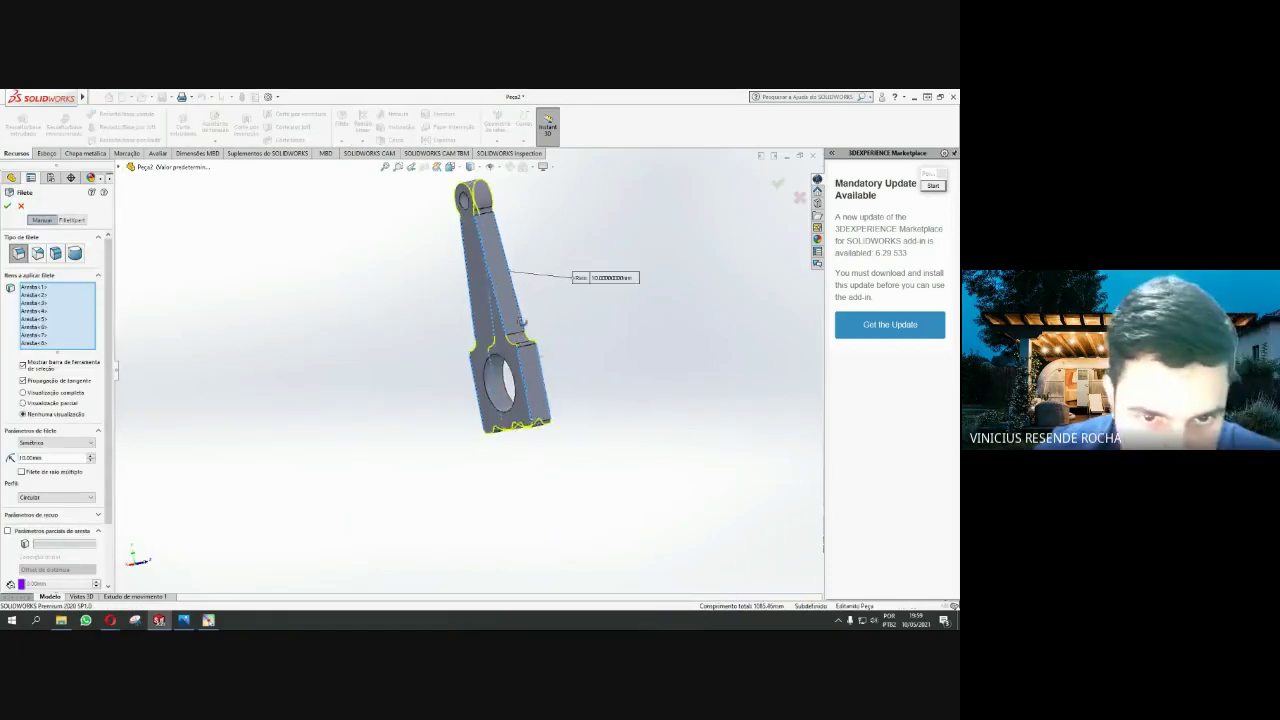
scroll(396, 350, "down", 1)
scroll(396, 350, "down", 2)
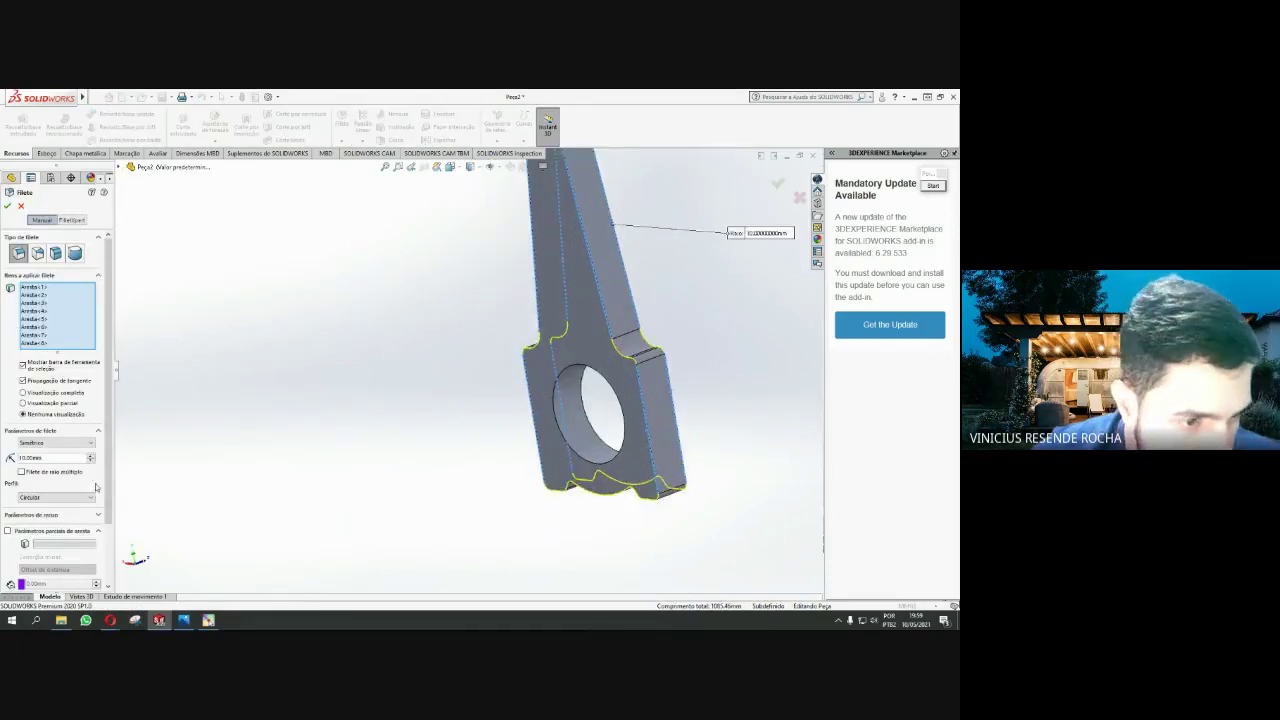
double_click(73, 460)
type("5")
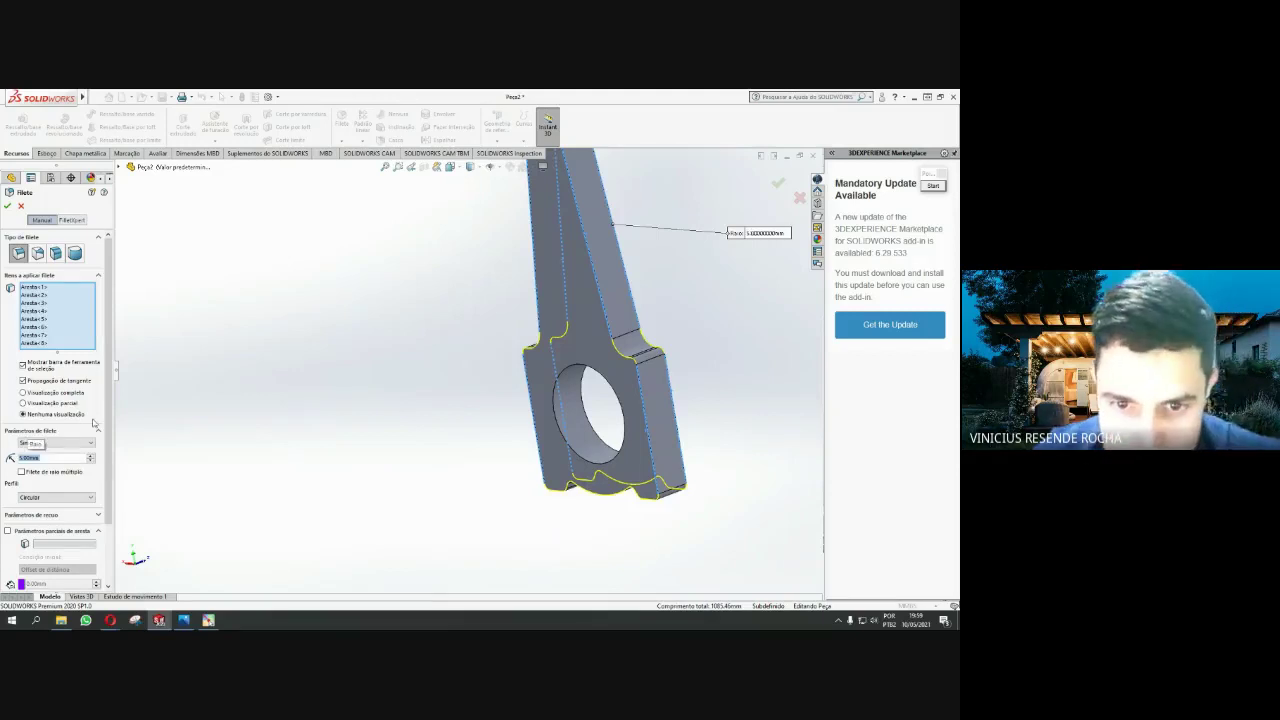
left_click(8, 206)
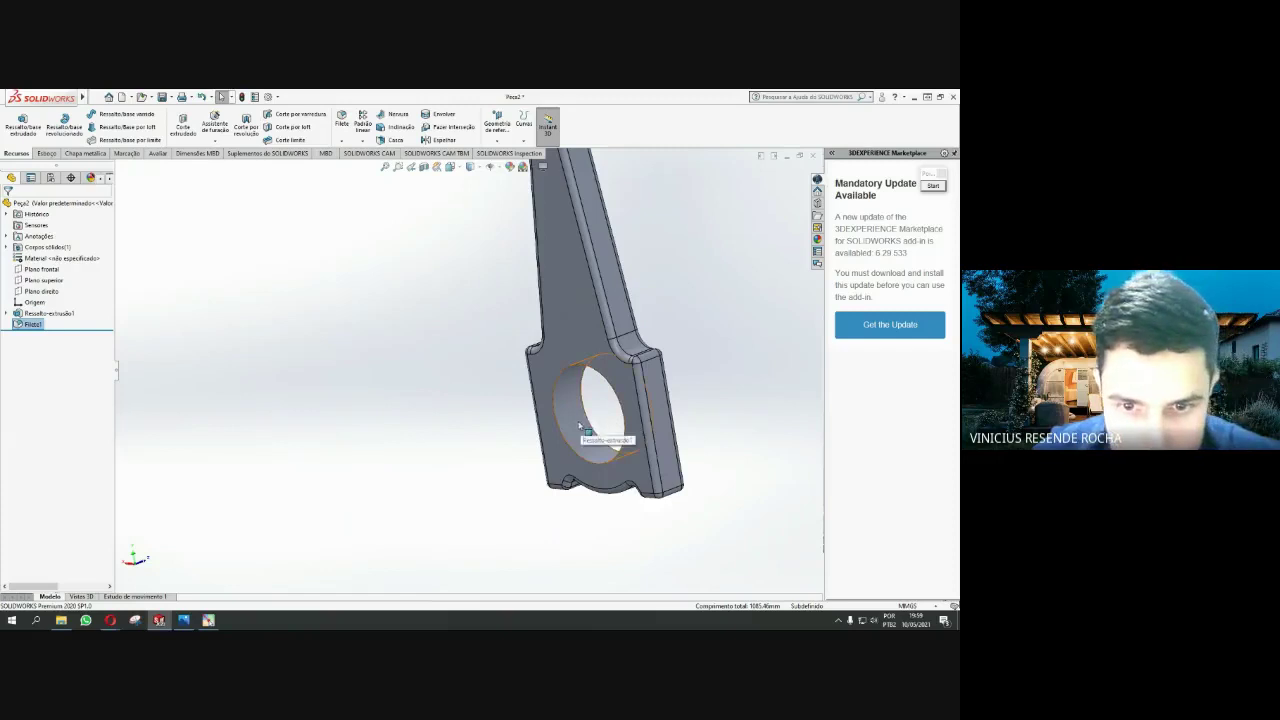
mouse_move(580, 427)
middle_mouse_down()
mouse_move(598, 241)
mouse_move(646, 266)
middle_mouse_up()
left_click(28, 325)
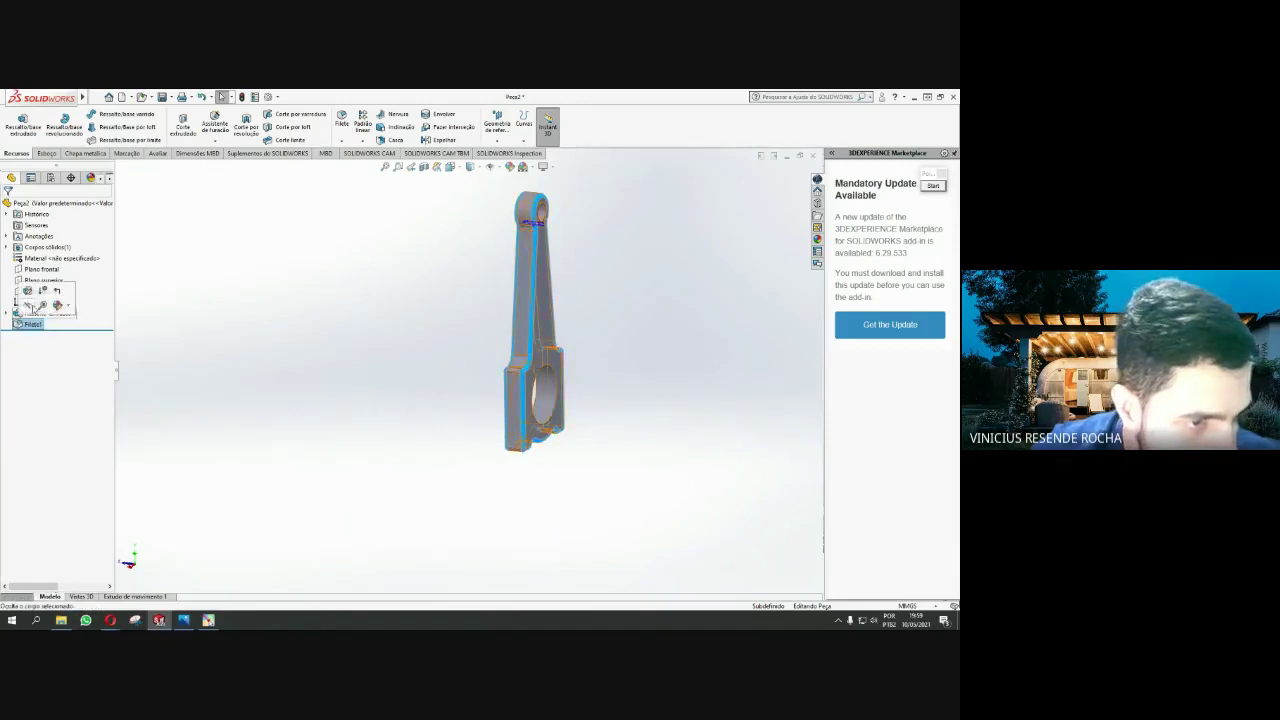
Fillet the rod's outline edges with a radius of 1,5 mm
left_click(28, 306)
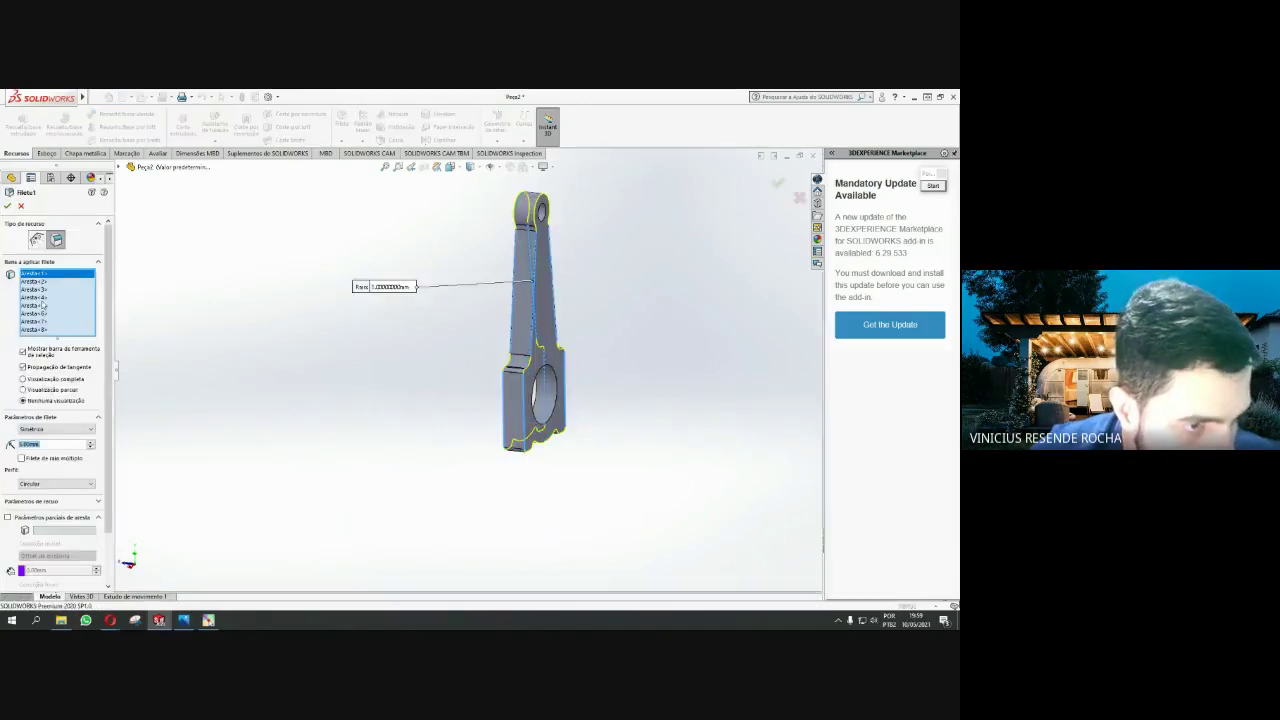
type("1,5")
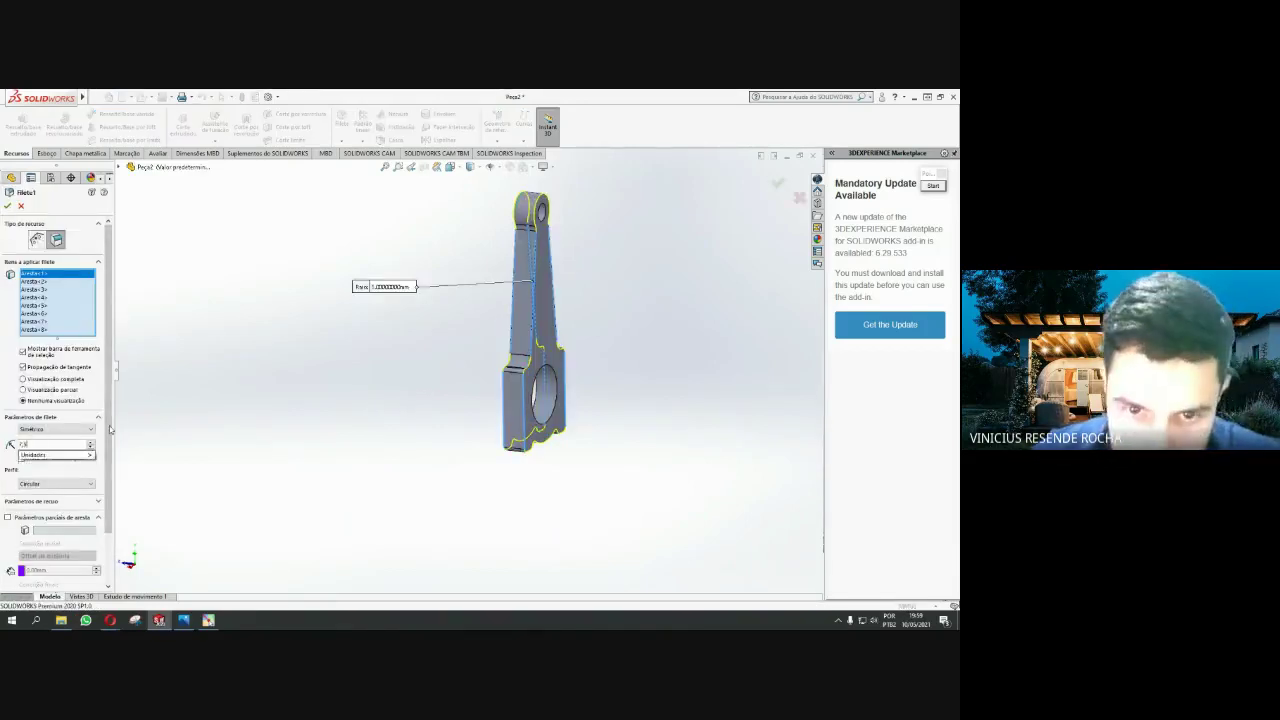
key("Return")
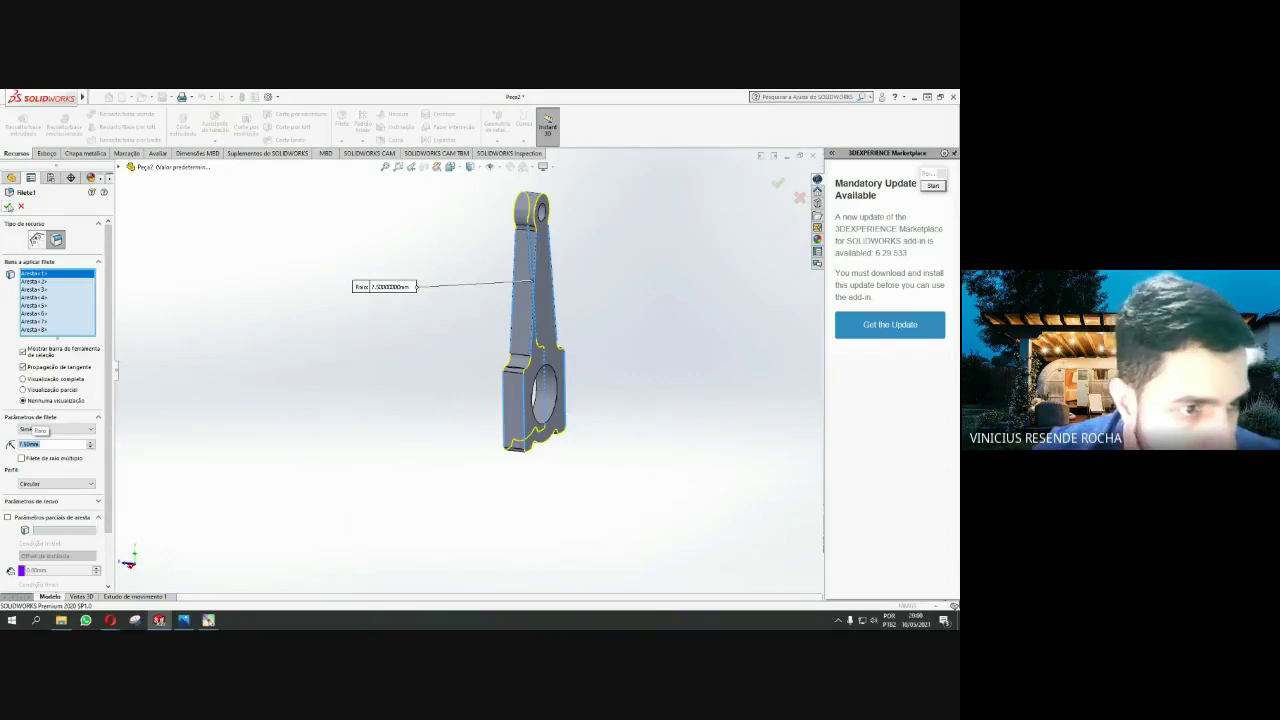
key("Return")
mouse_move(602, 286)
middle_mouse_down()
mouse_move(557, 218)
mouse_move(560, 320)
mouse_move(560, 283)
mouse_move(606, 277)
mouse_move(632, 203)
mouse_move(629, 363)
mouse_move(563, 277)
mouse_move(605, 402)
middle_mouse_up()
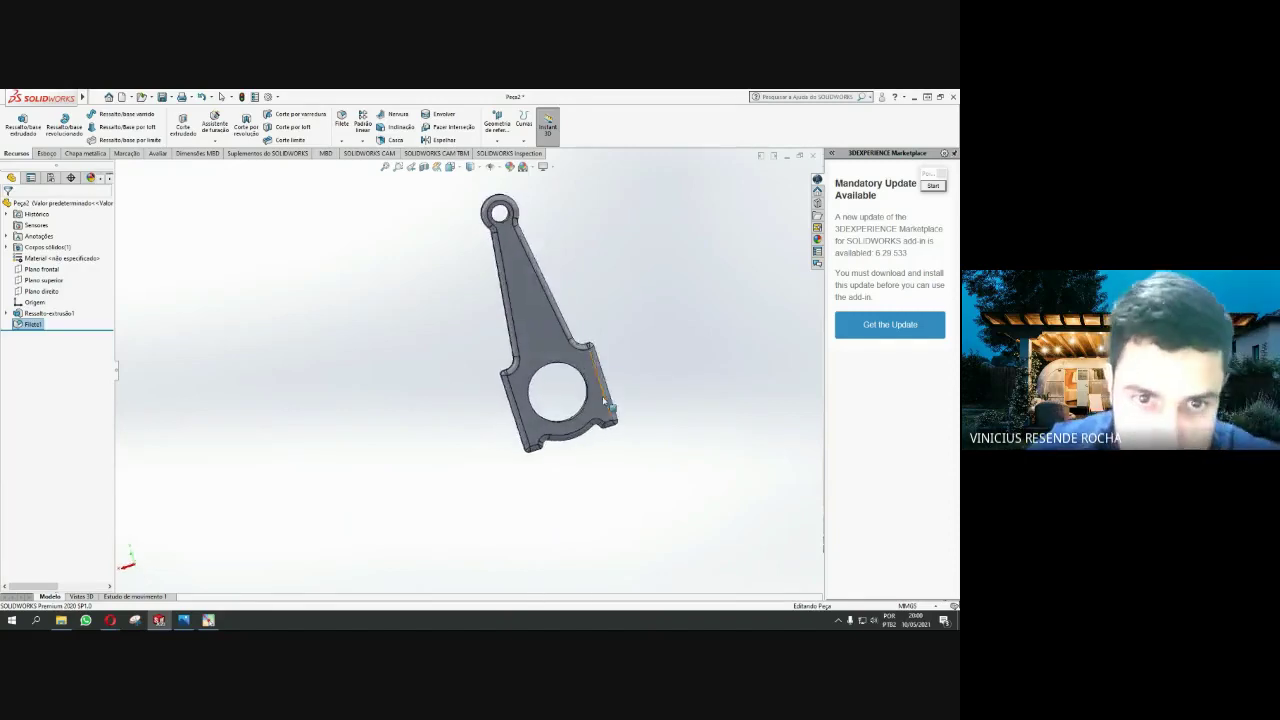
View the rod's front face head-on with Ctrl+8 and start sketch Esboço2 on it
middle_click_drag(621, 292, 597, 303)
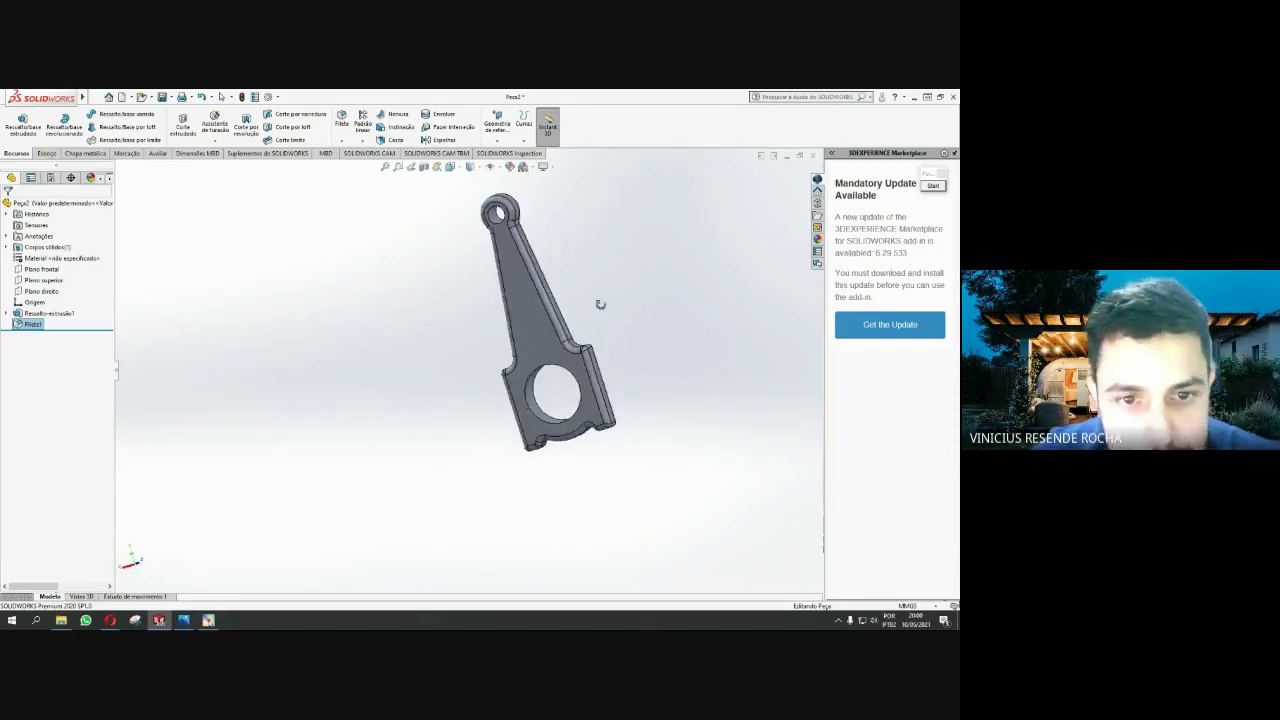
double_click(532, 317)
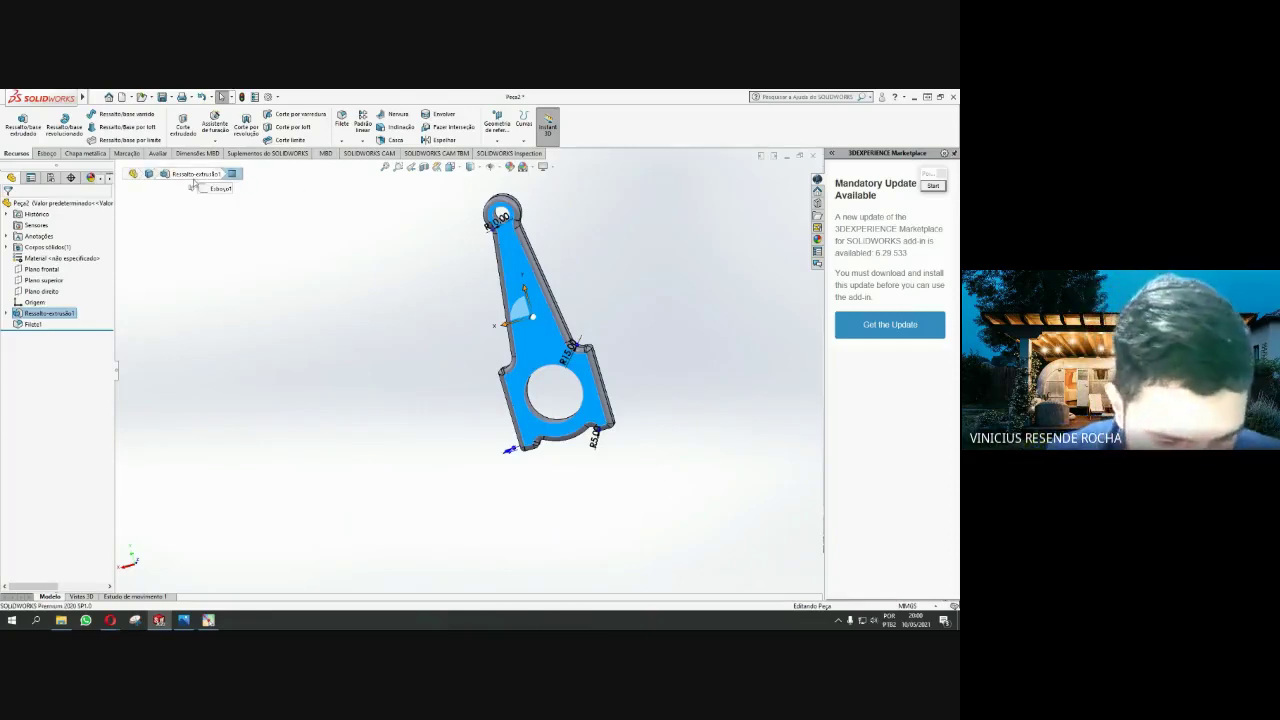
key("ctrl+8")
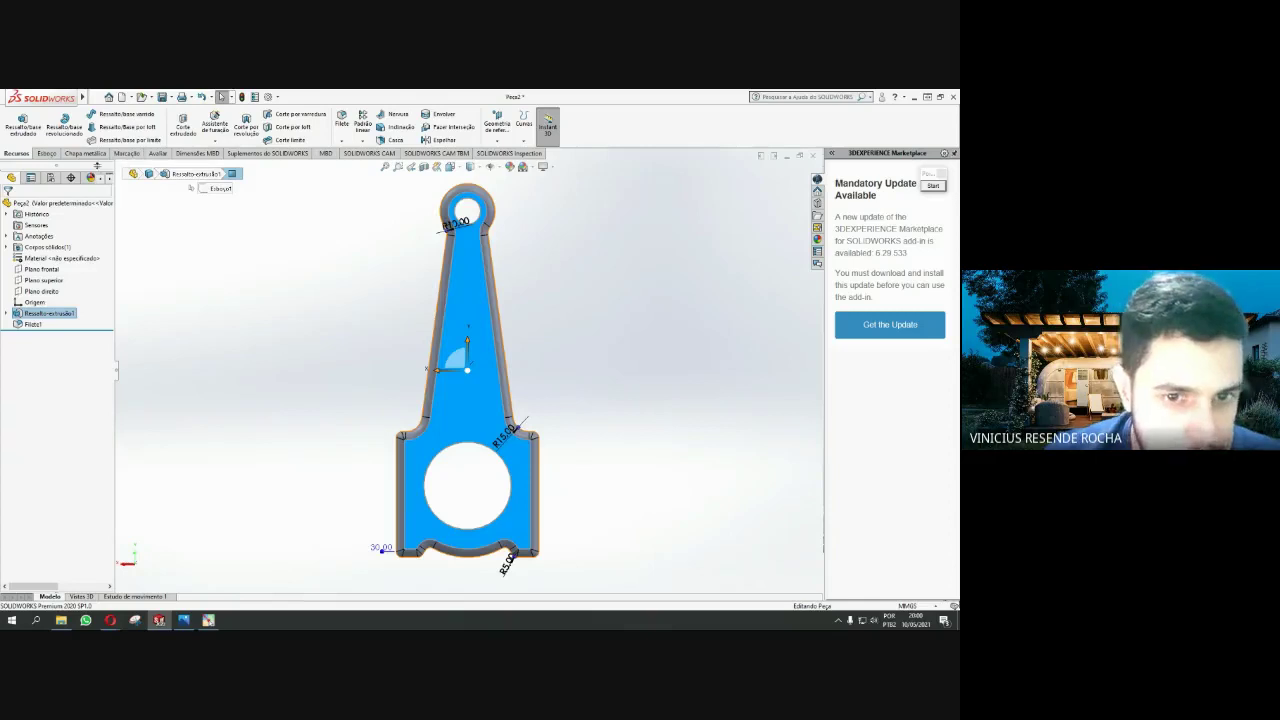
left_click(45, 153)
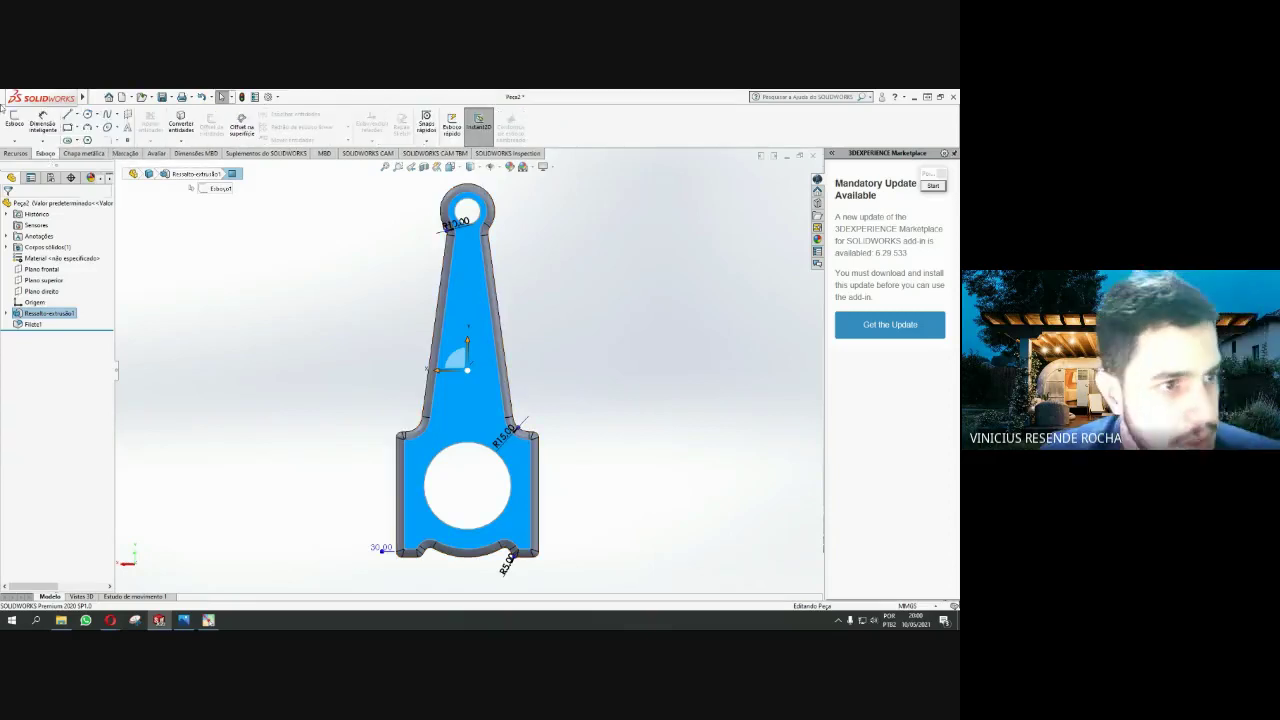
left_click(14, 118)
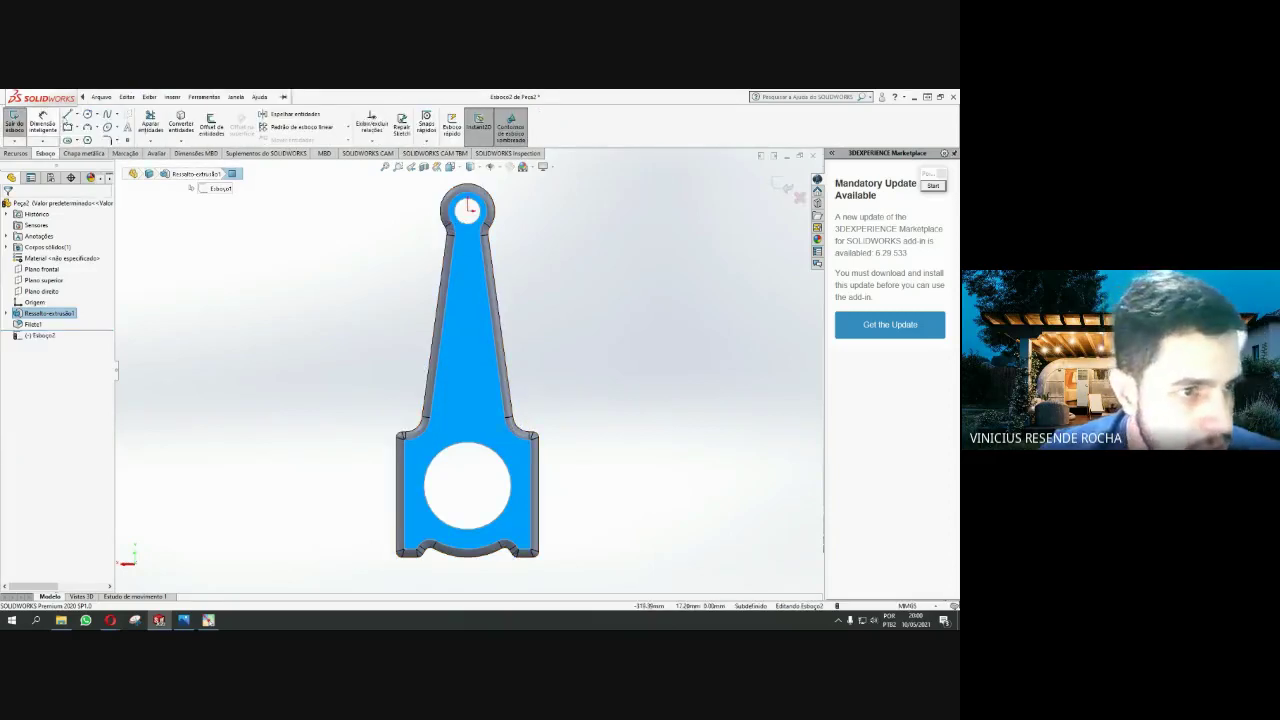
Draw a sloped line from below the small-end hole to above the big end, plus a short horizontal segment
left_click(67, 115)
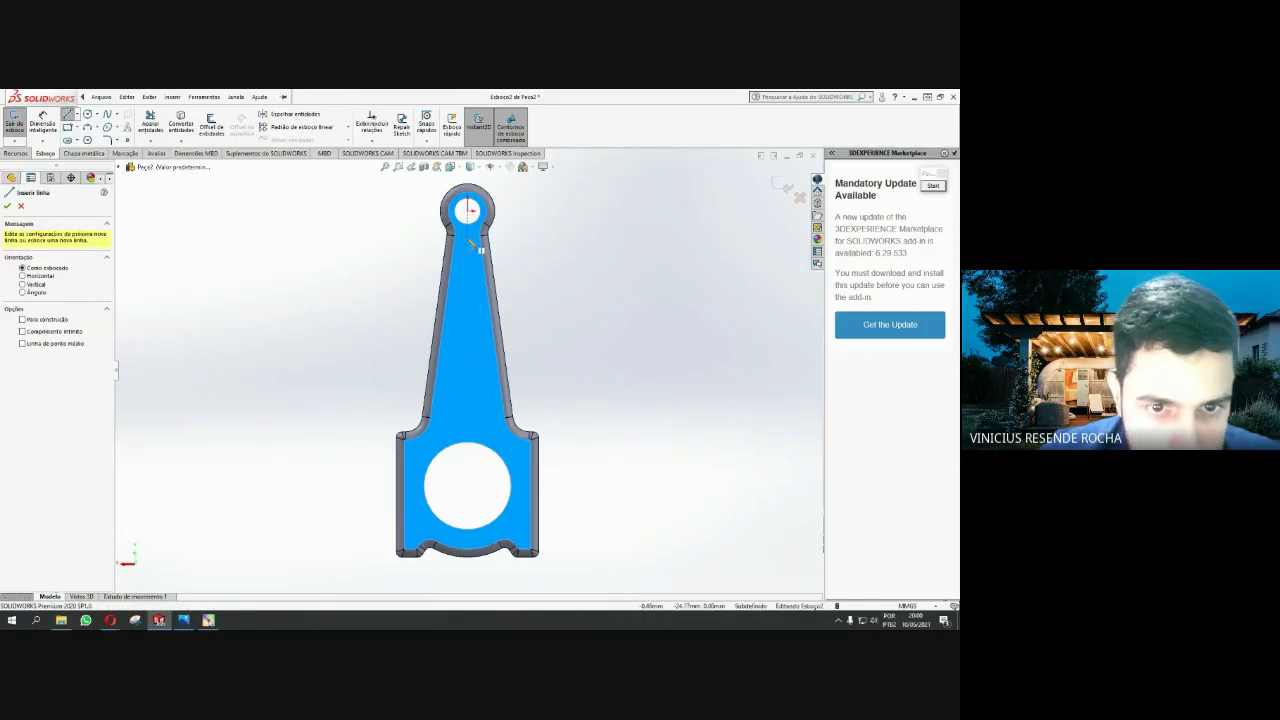
left_click(463, 241)
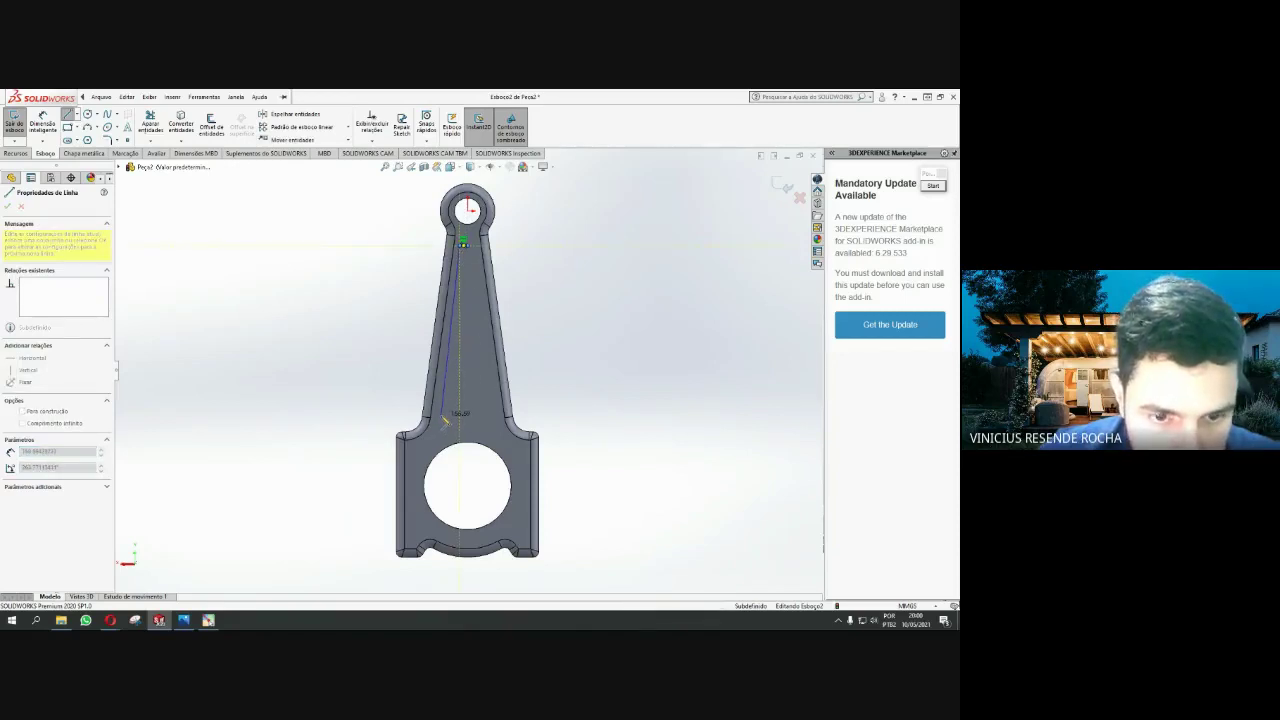
left_click(442, 416)
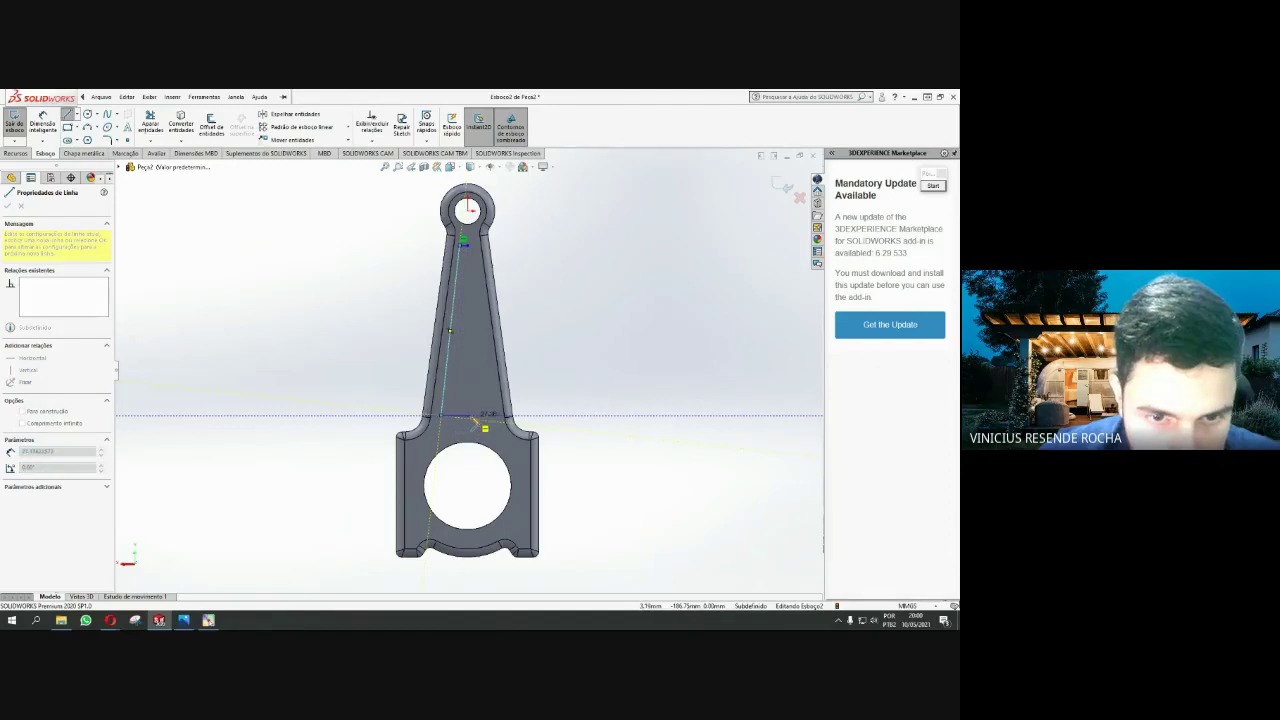
left_click(456, 418)
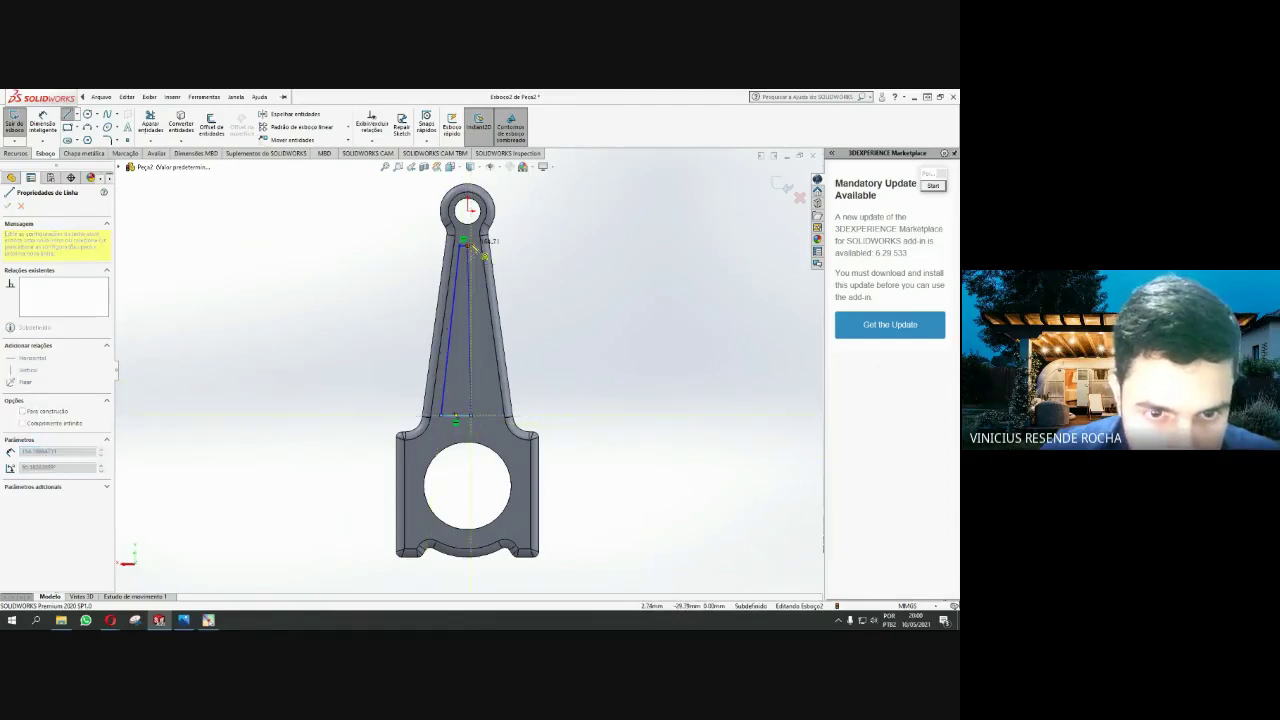
key("Escape")
key("Escape")
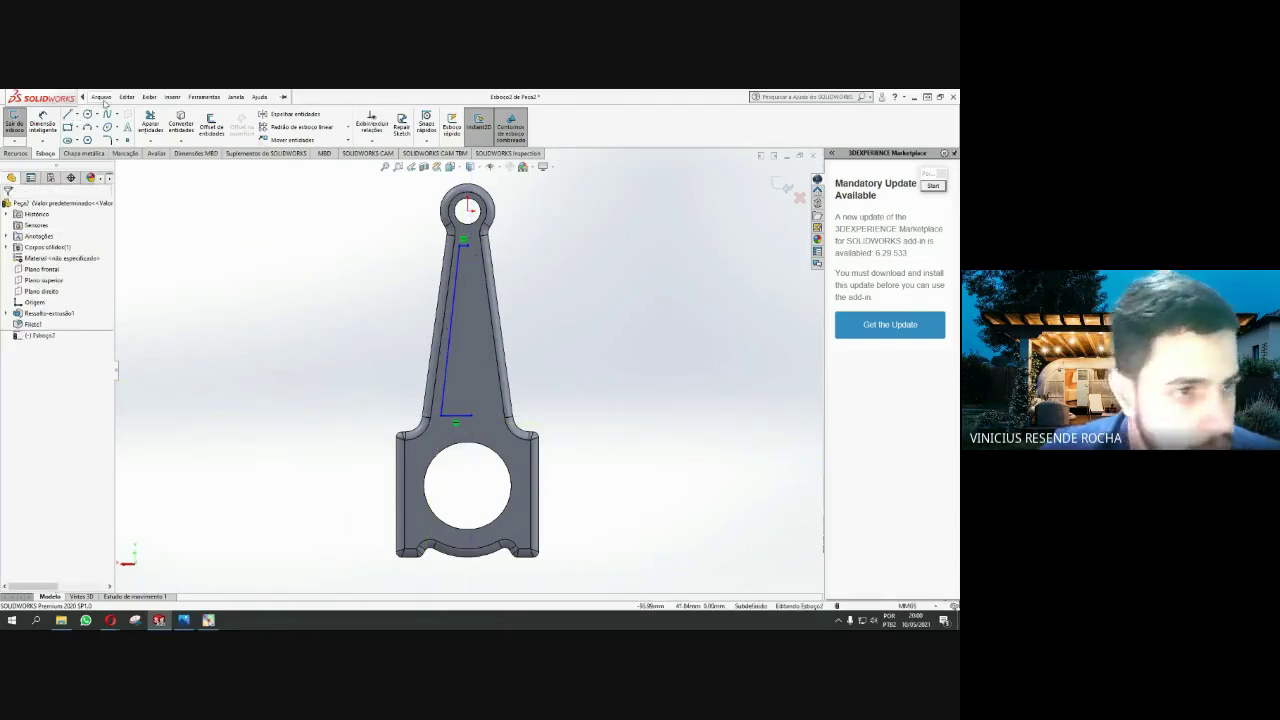
Close the outline with a vertical line from the sloped line's top end down to the bottom
left_click(101, 97)
left_click(68, 114)
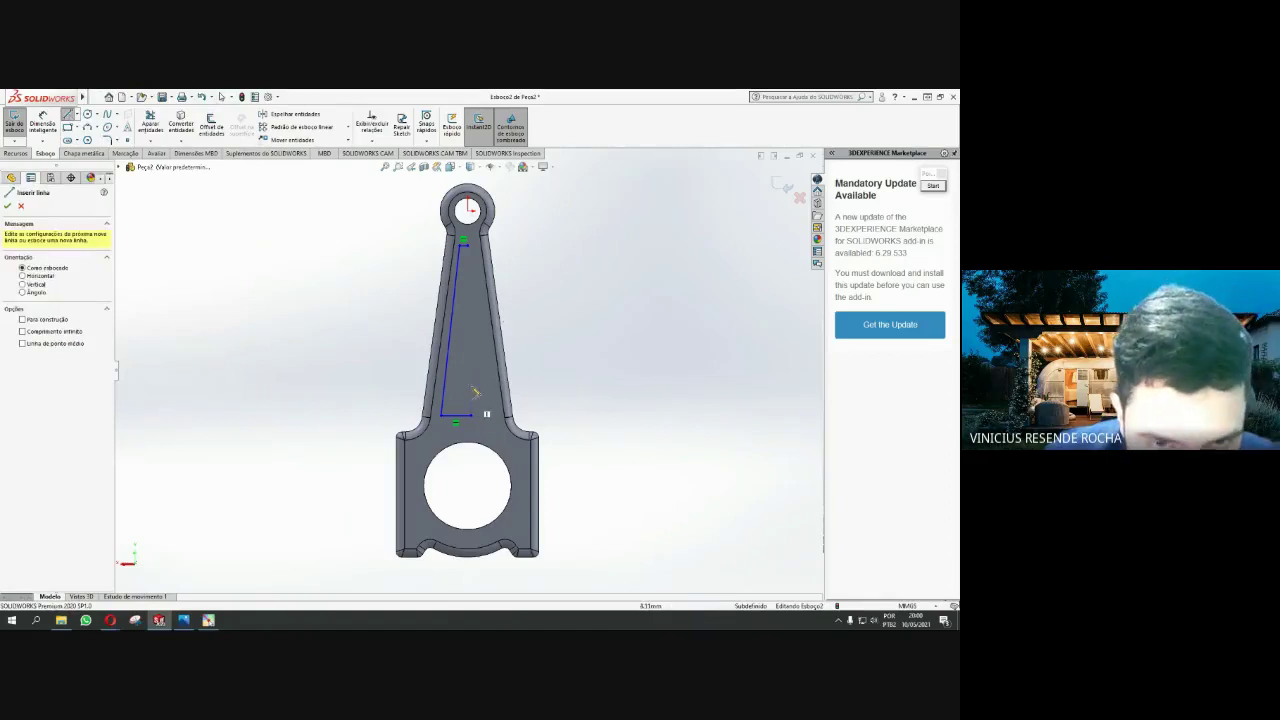
left_click(463, 240)
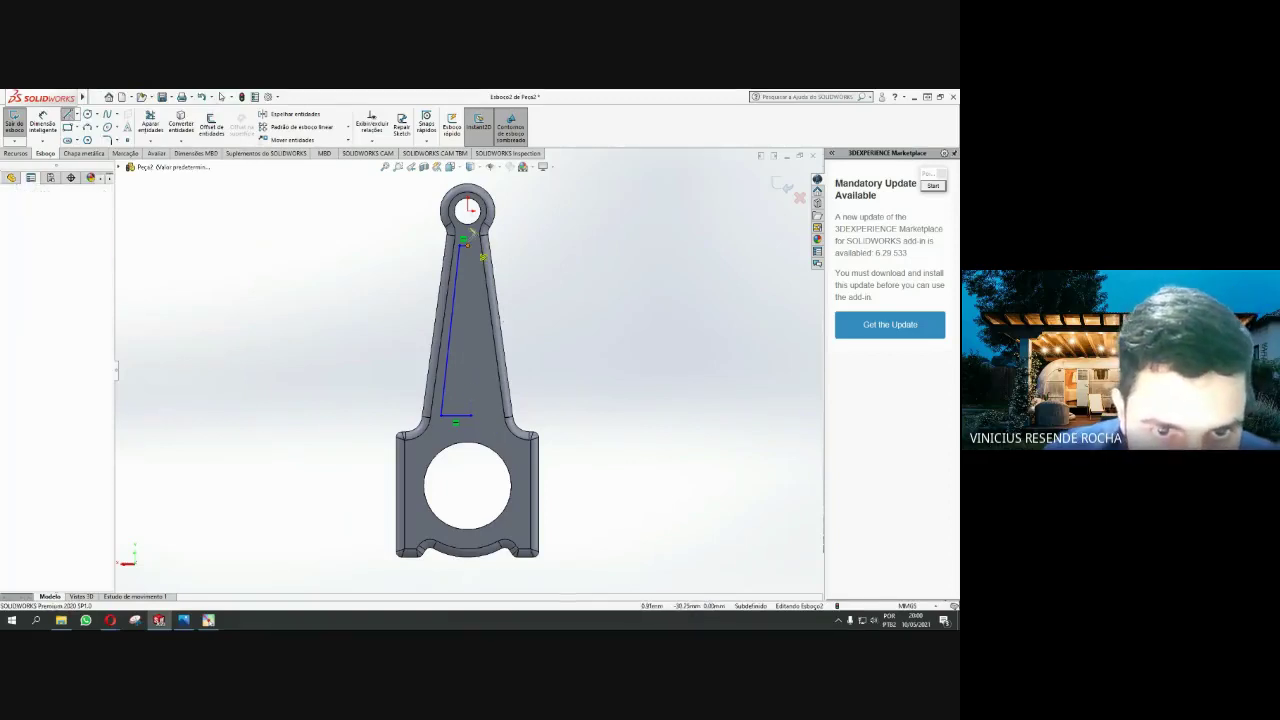
left_click(466, 415)
key("Escape")
Zoom in and briefly try Trim Entities on the shank outline
scroll(470, 390, "up", 2)
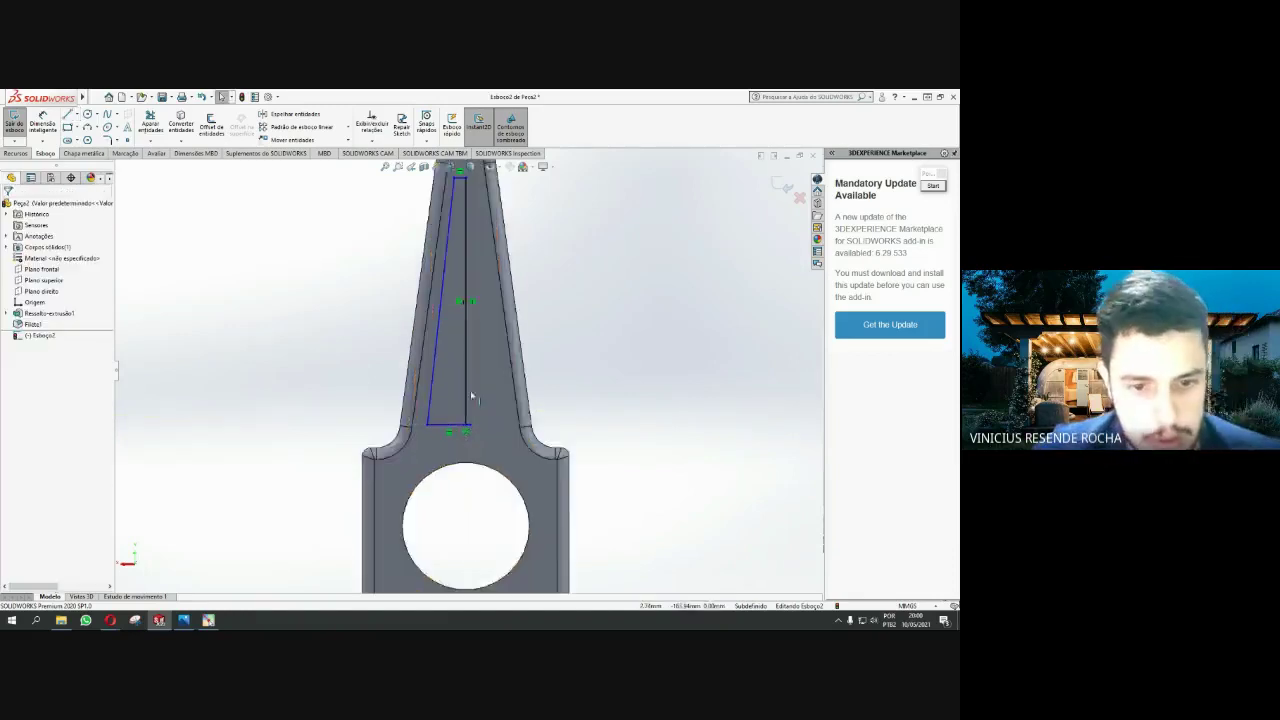
scroll(470, 390, "up", 2)
scroll(470, 390, "up", 2)
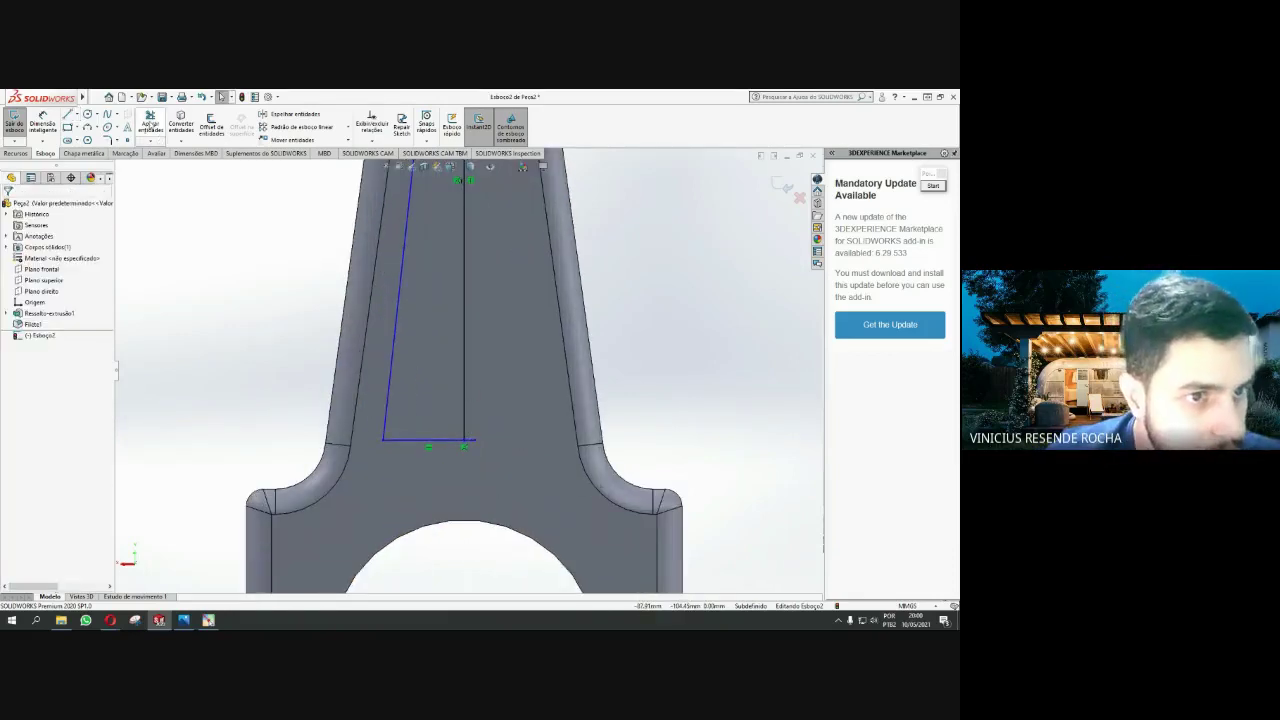
left_click(151, 122)
key("f")
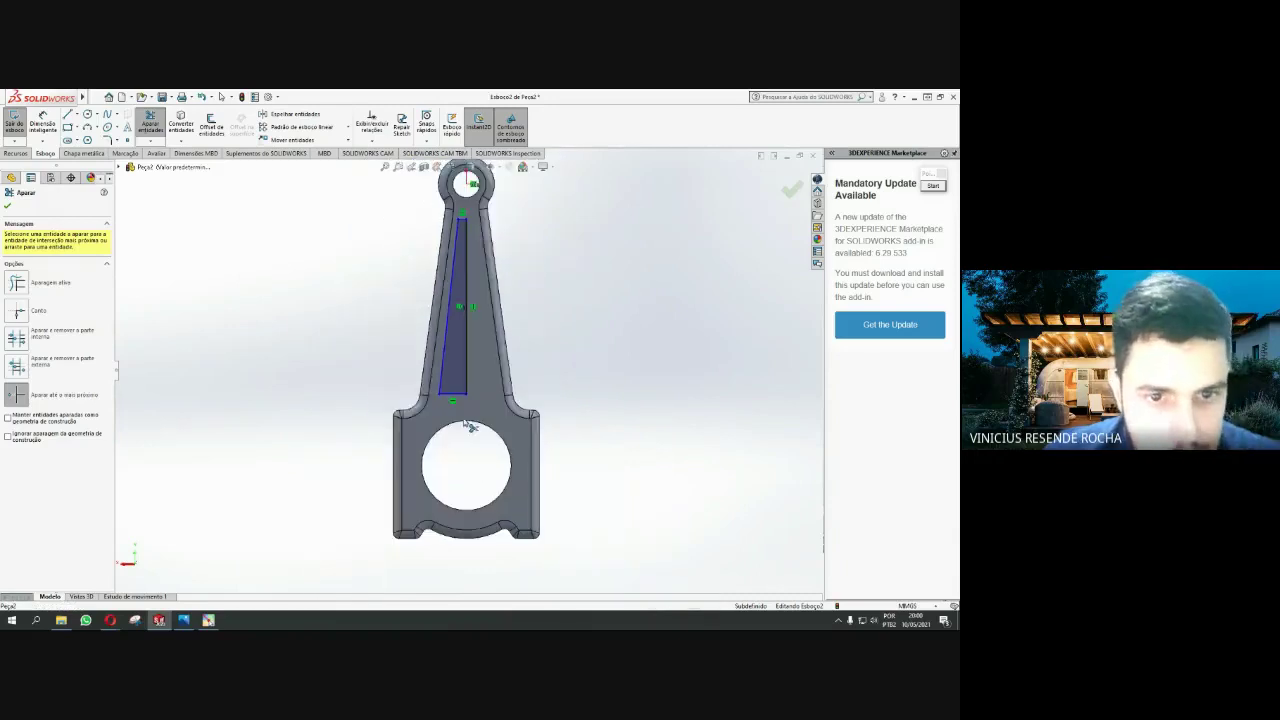
key("Escape")
scroll(375, 250, "up", 1)
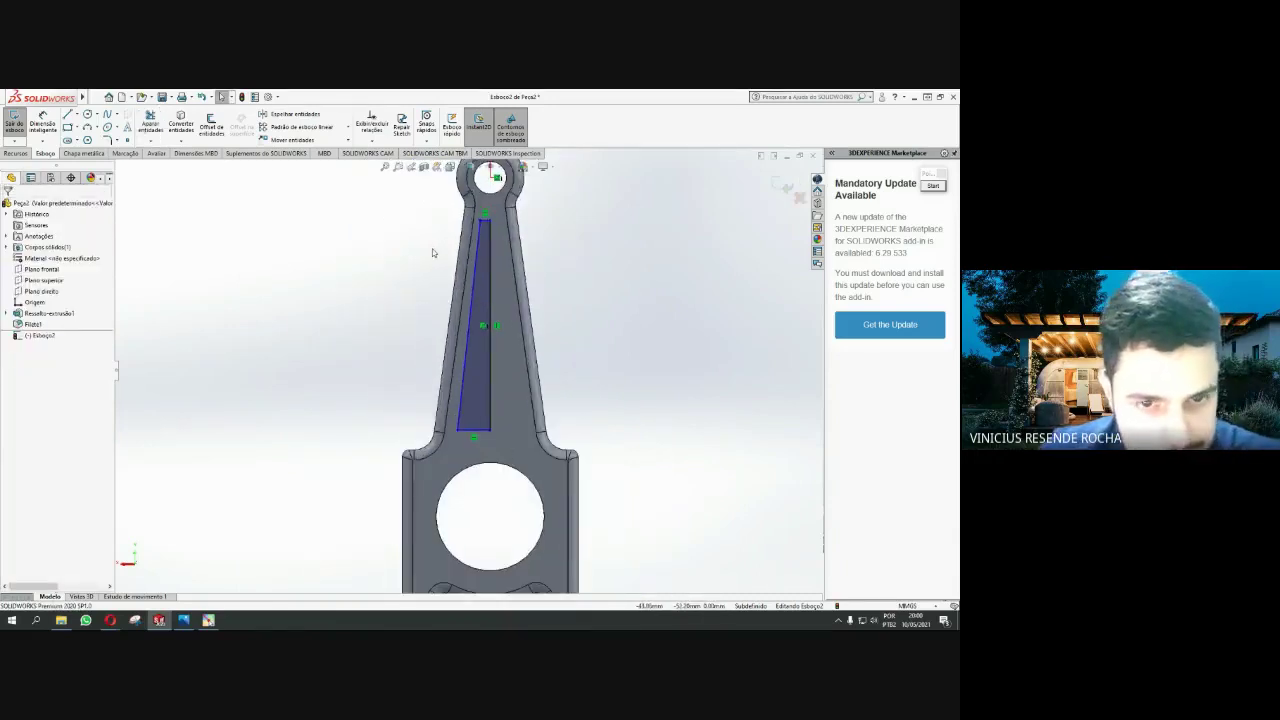
scroll(450, 248, "up", 1)
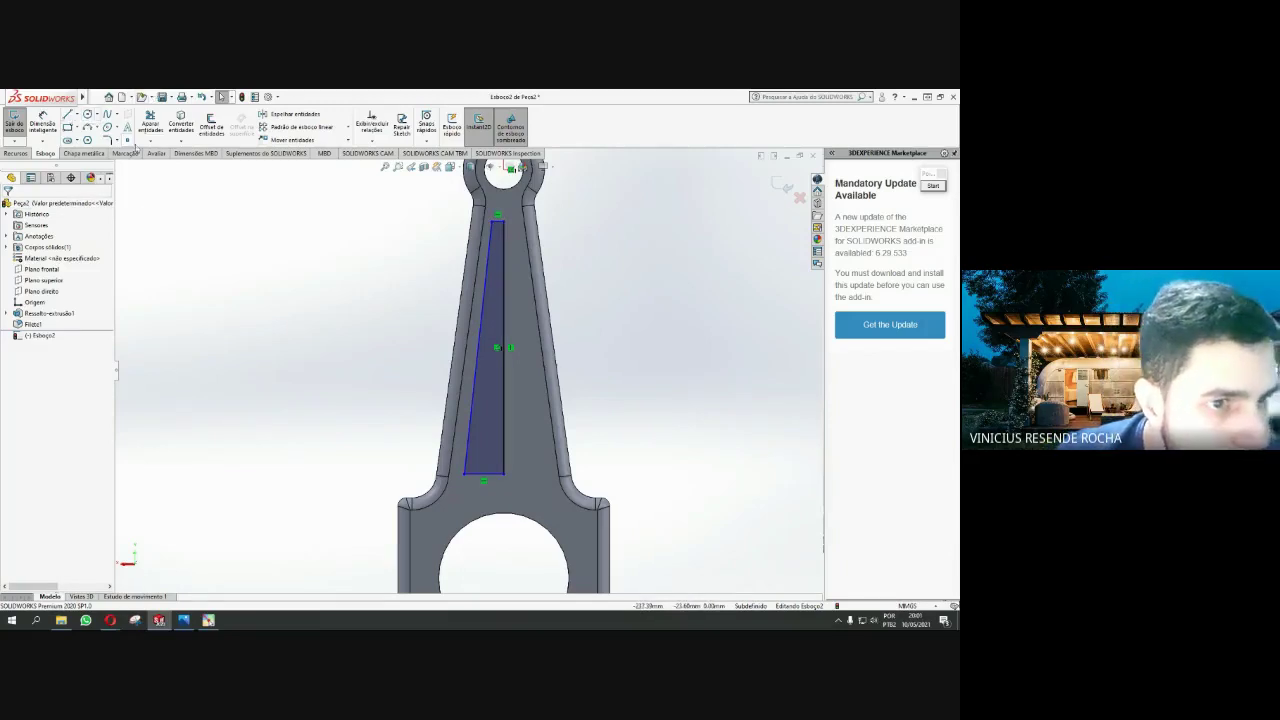
Start a sketch fillet and round the pocket outline's top-left corner
left_click(110, 140)
scroll(480, 223, "up", 5)
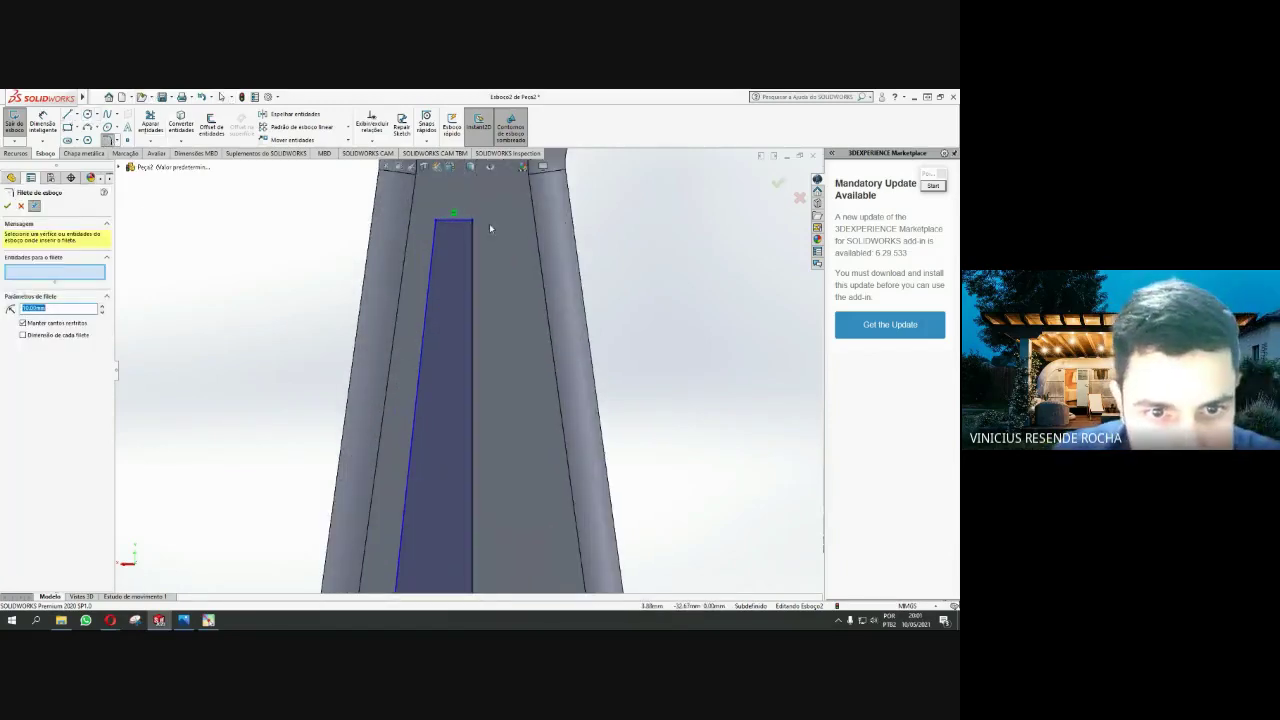
left_click(434, 240)
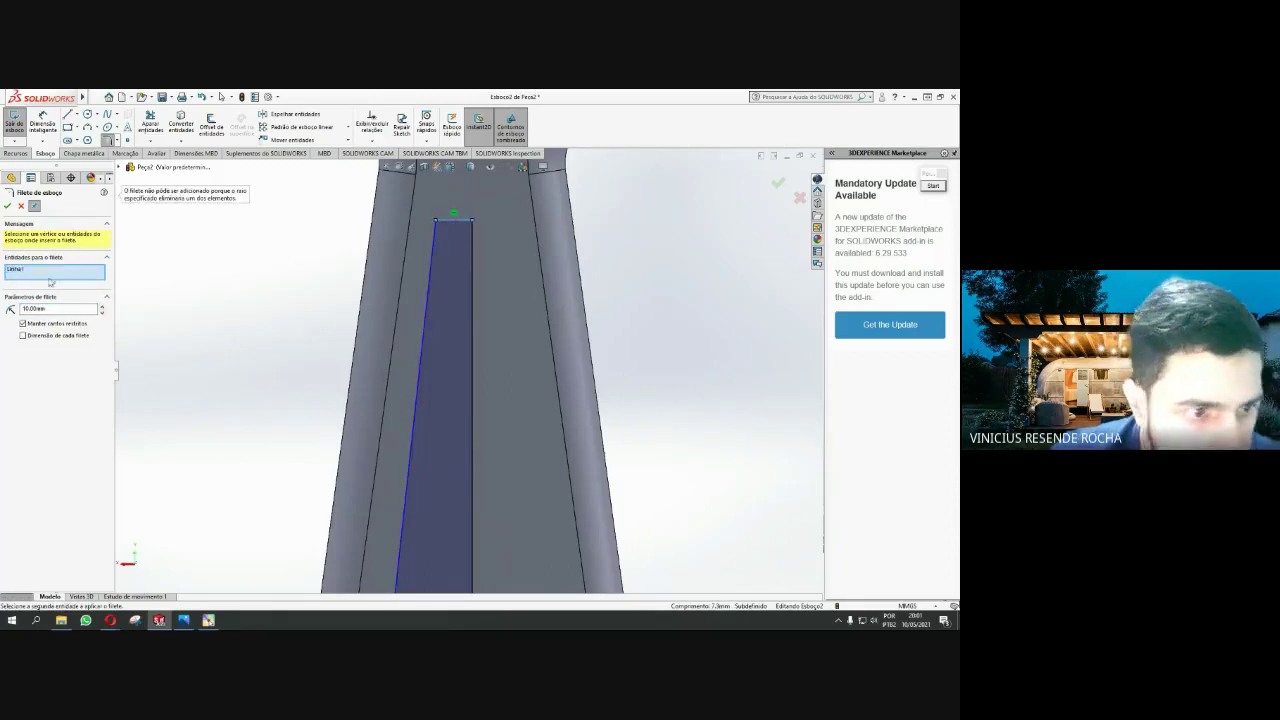
left_click(102, 316)
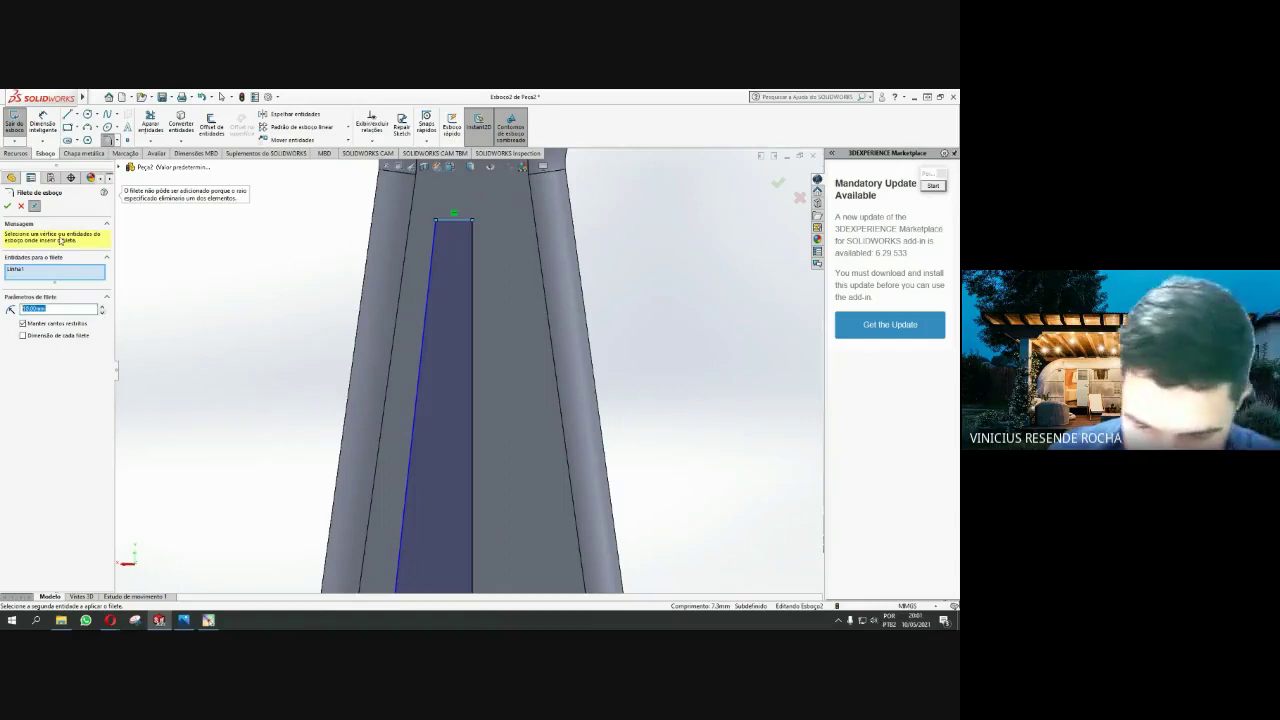
type("5")
key("Tab")
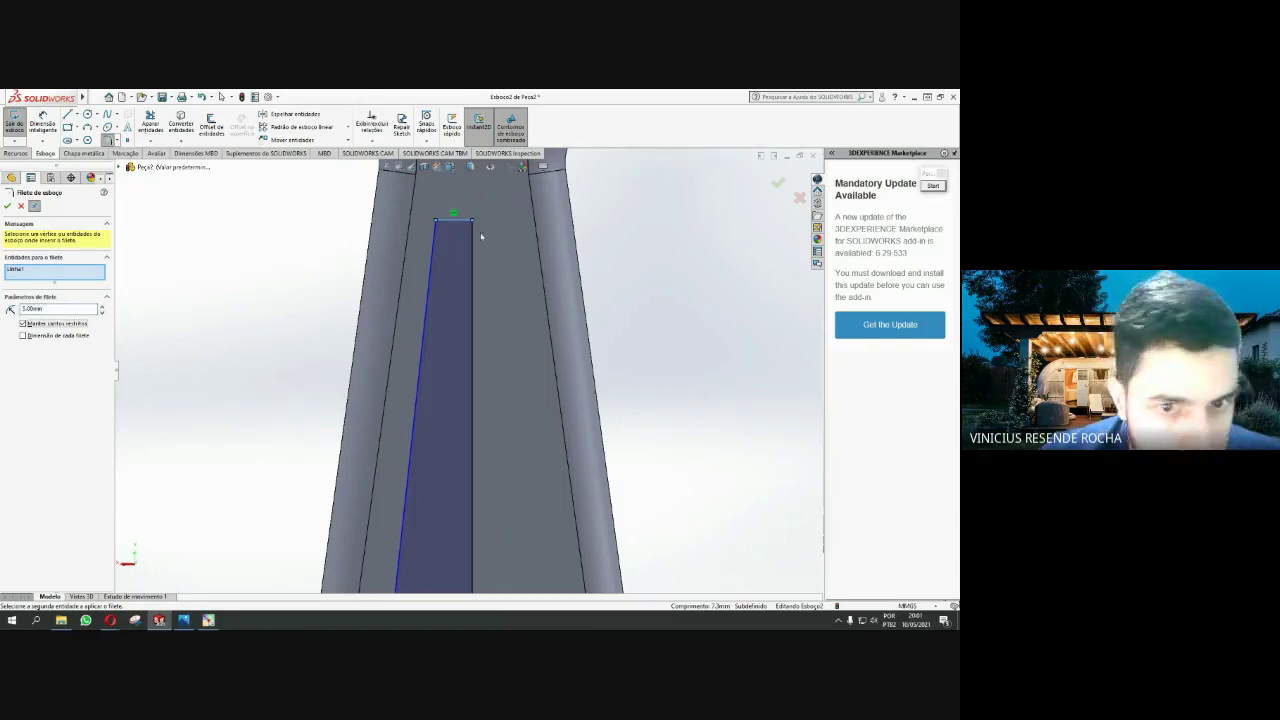
left_click(438, 230)
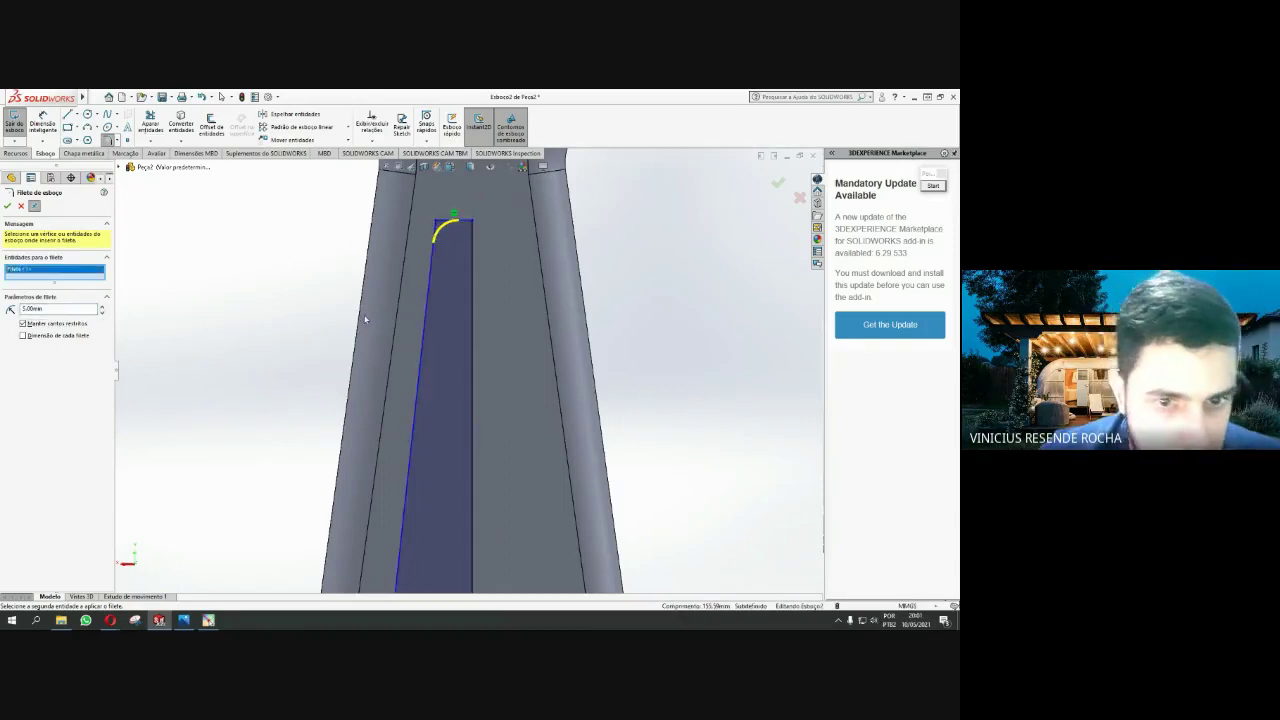
scroll(365, 319, "up", 3)
scroll(455, 505, "down", 3)
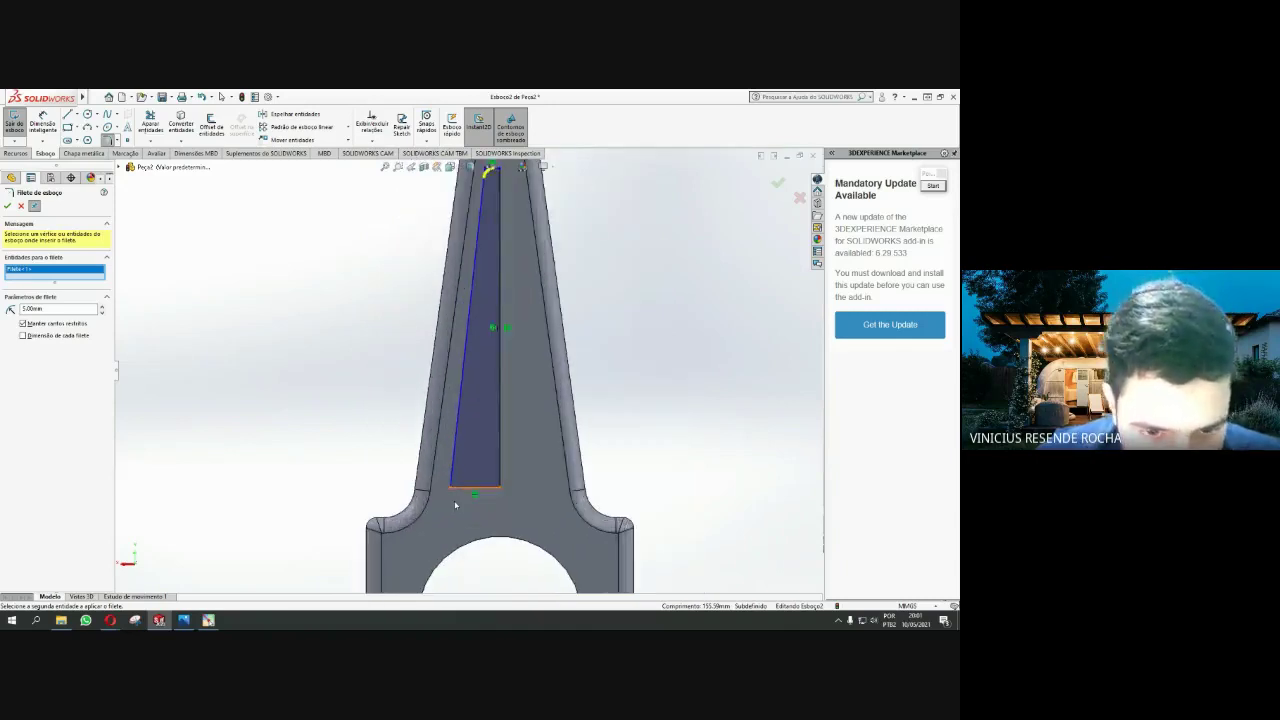
scroll(455, 505, "down", 2)
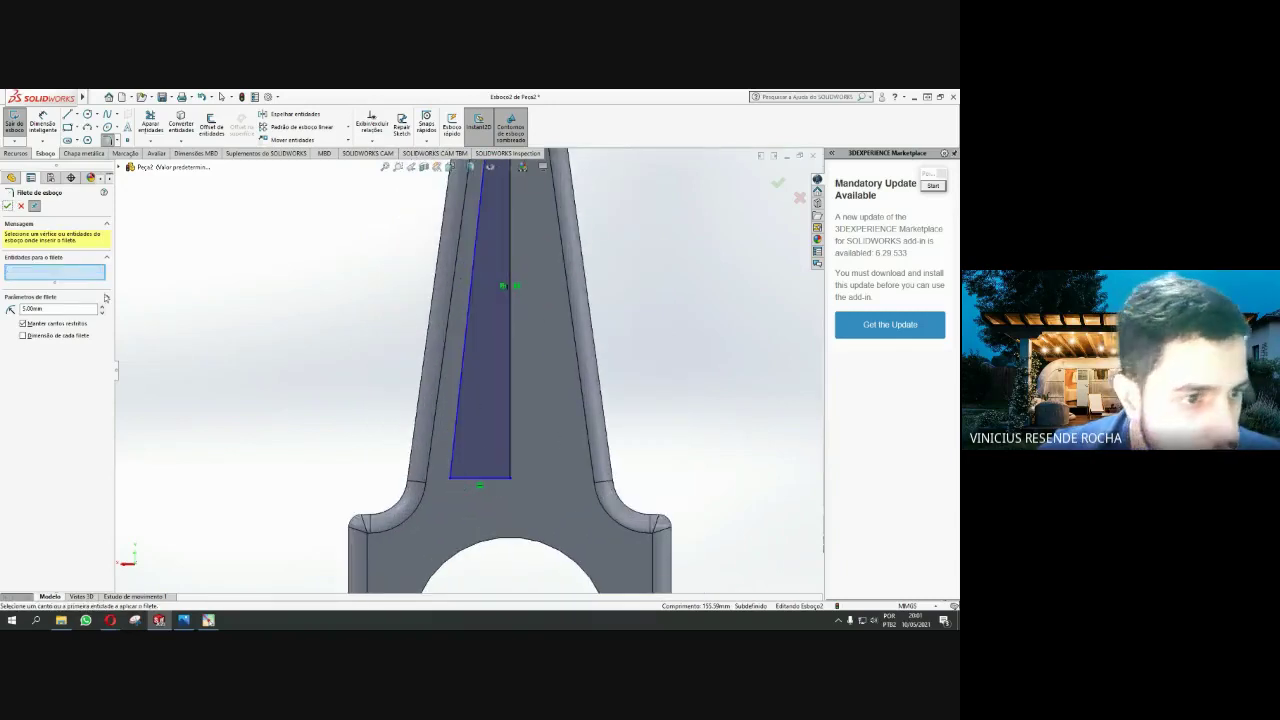
Round the bottom-left corner too, with the fillet radius set to 10 mm
left_click(453, 481)
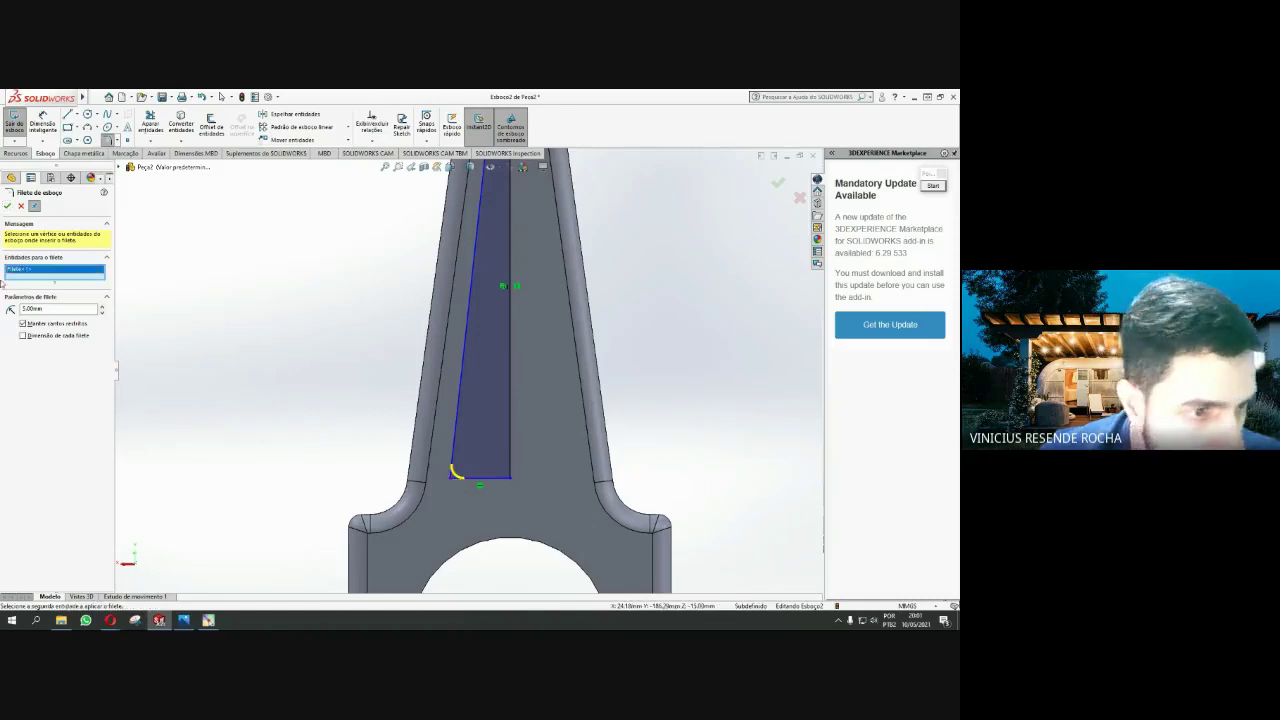
type("10")
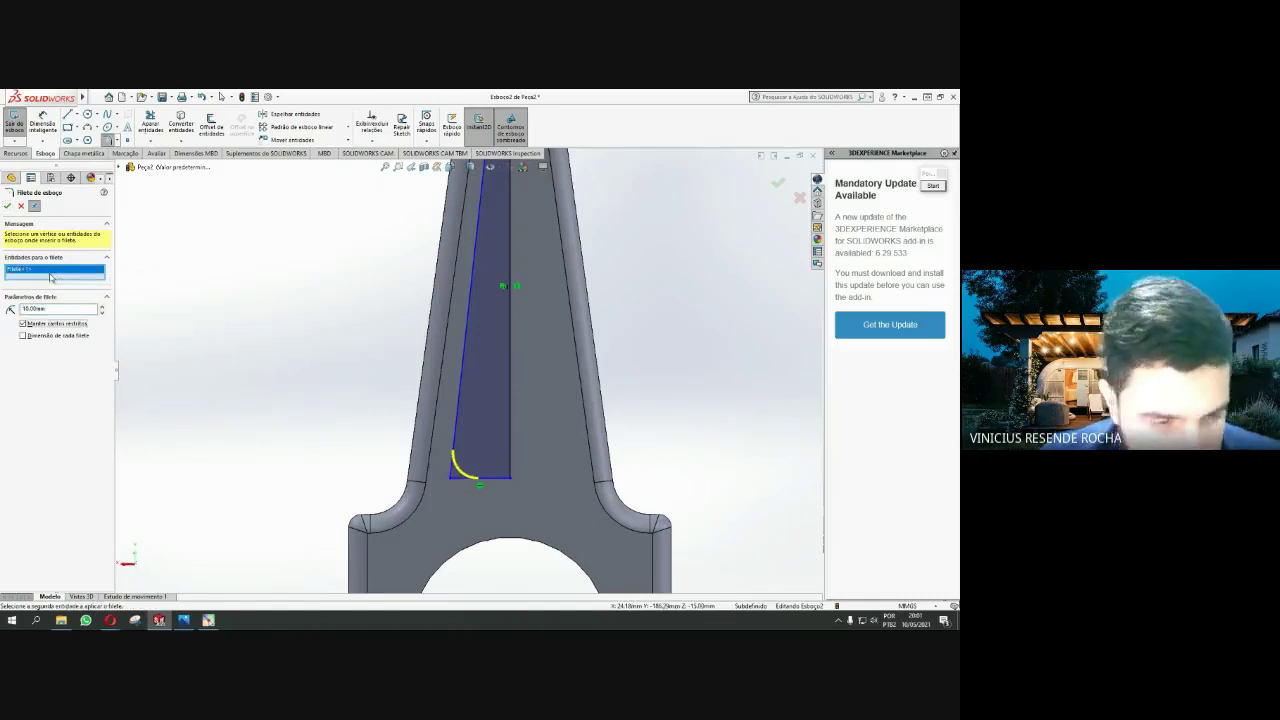
key("Tab")
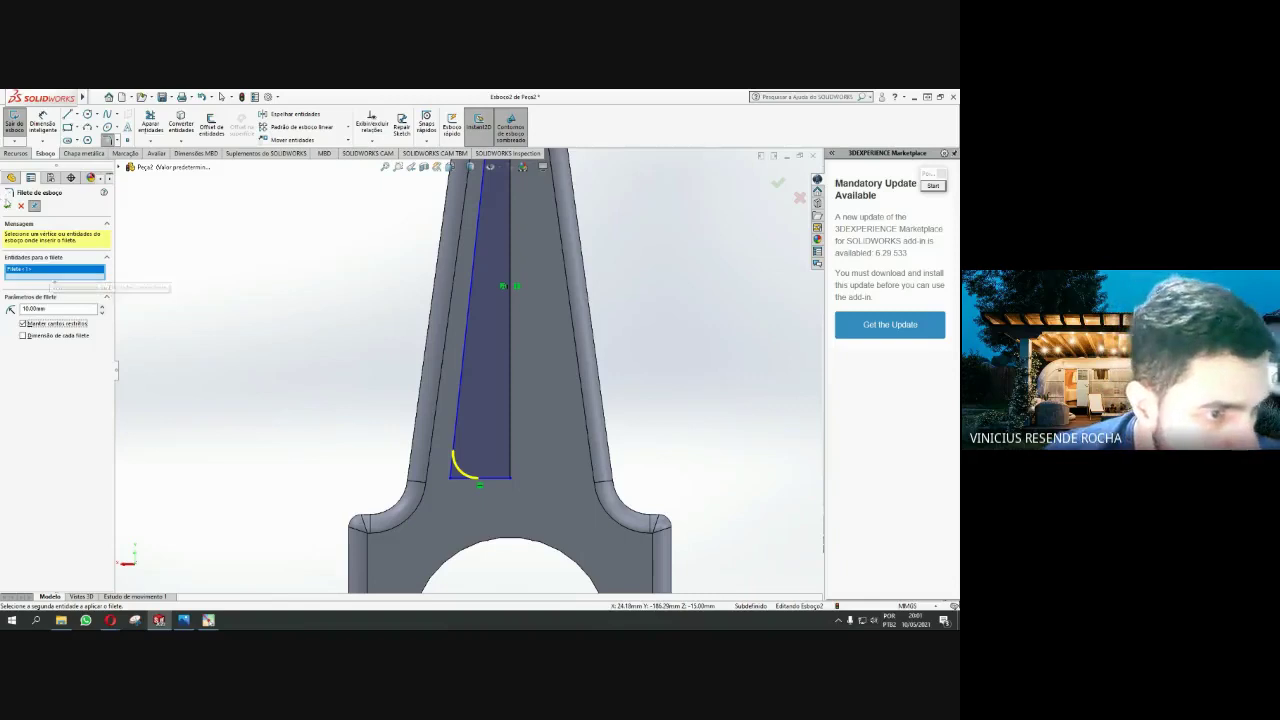
key("Return")
scroll(563, 371, "up", 2)
scroll(563, 371, "up", 2)
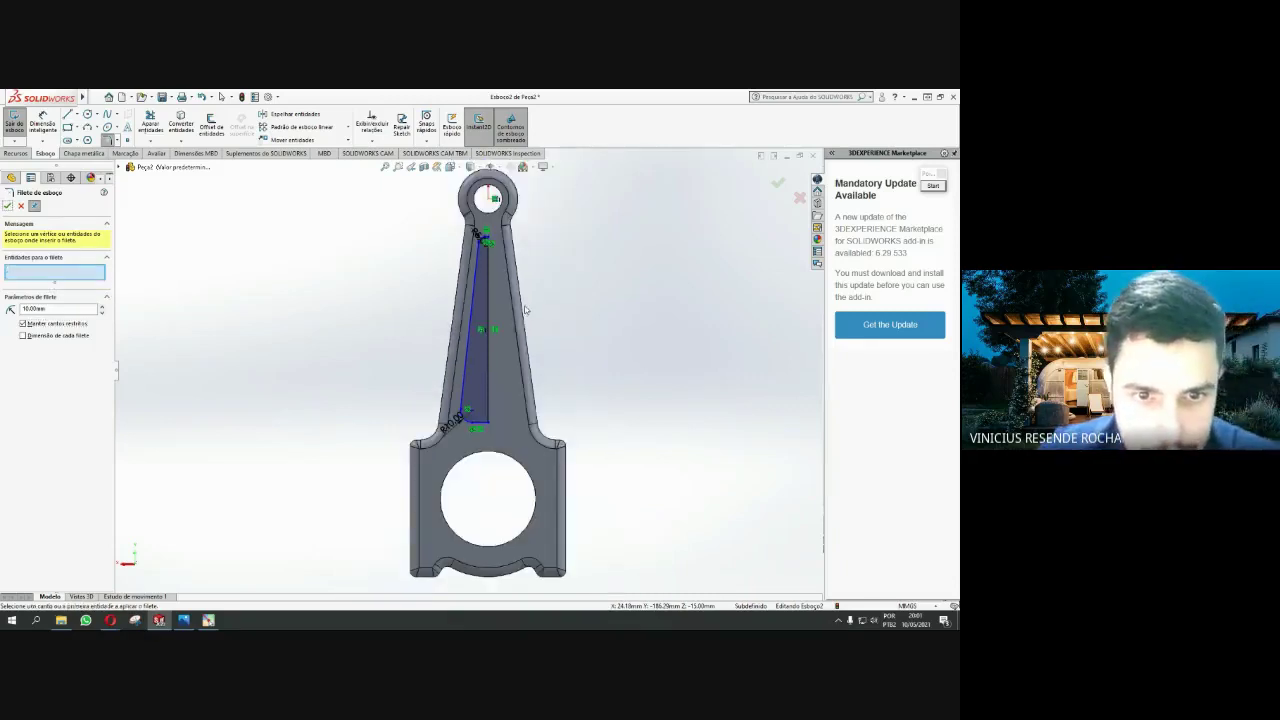
scroll(525, 310, "down", 3)
key("Escape")
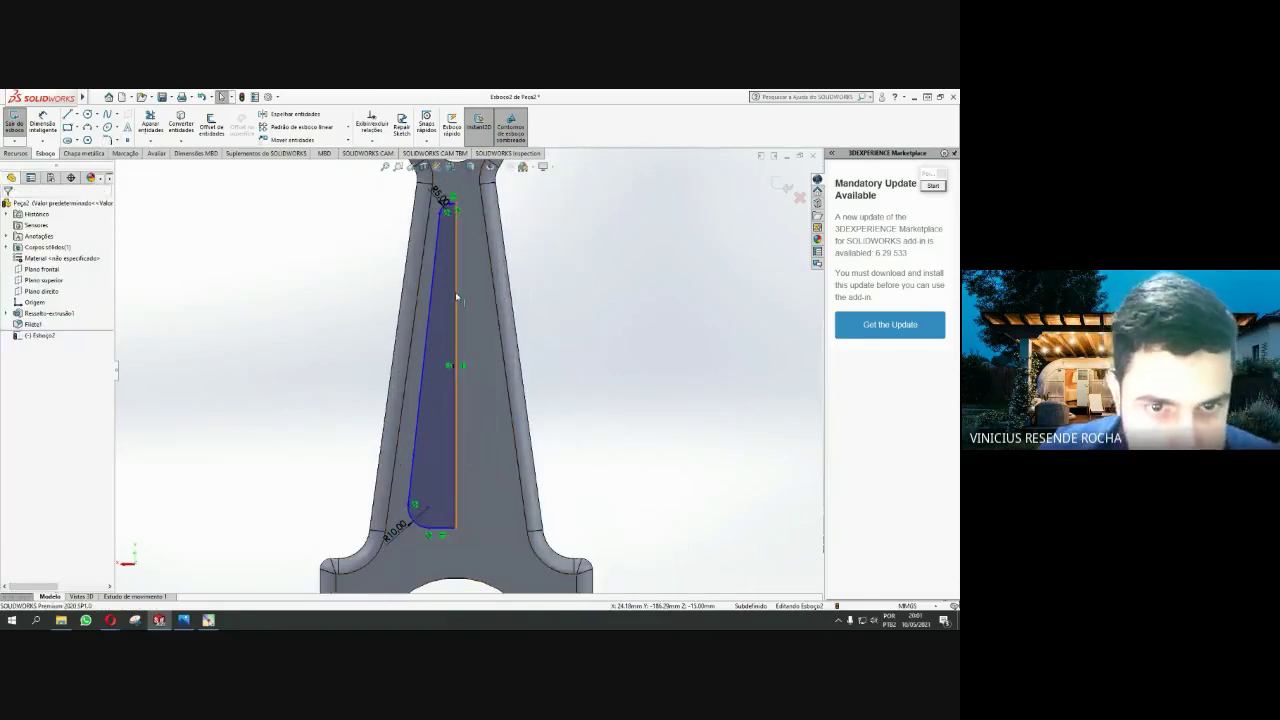
Select the half pocket's right, slanted and bottom lines plus its fillet arcs for Mirror Entities
left_click(456, 297)
scroll(452, 207, "down", 3)
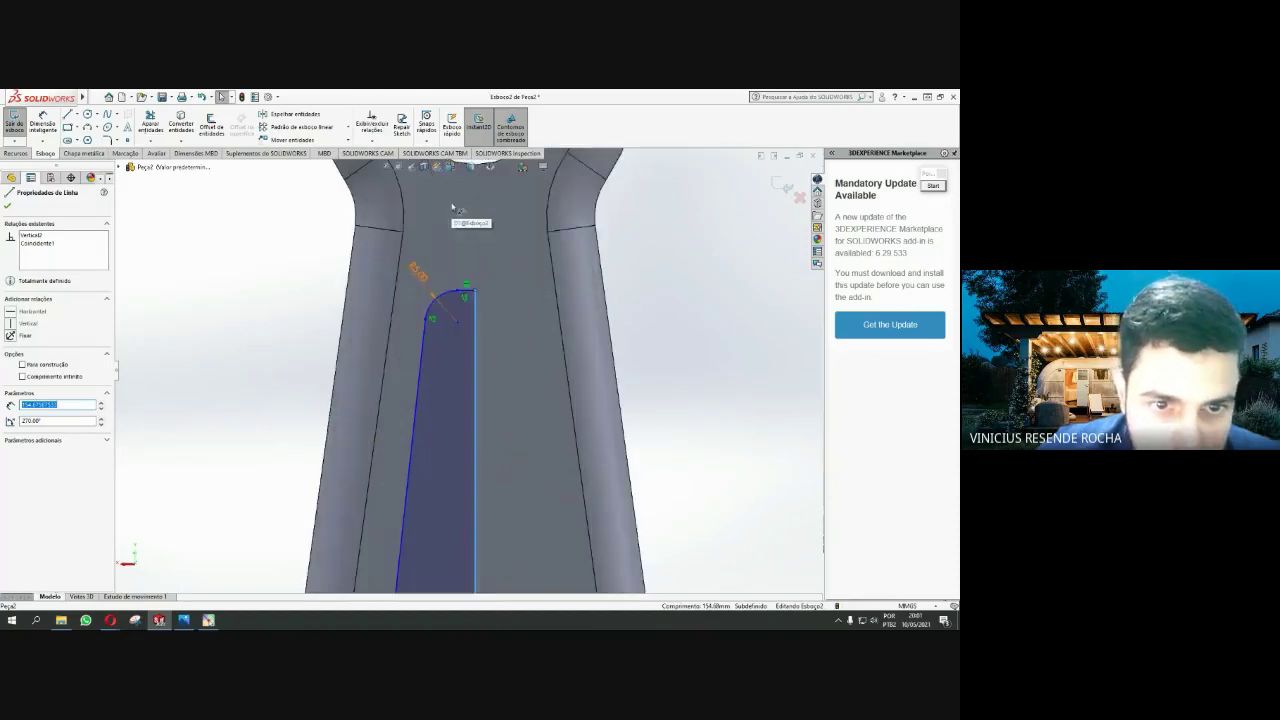
left_click(436, 302)
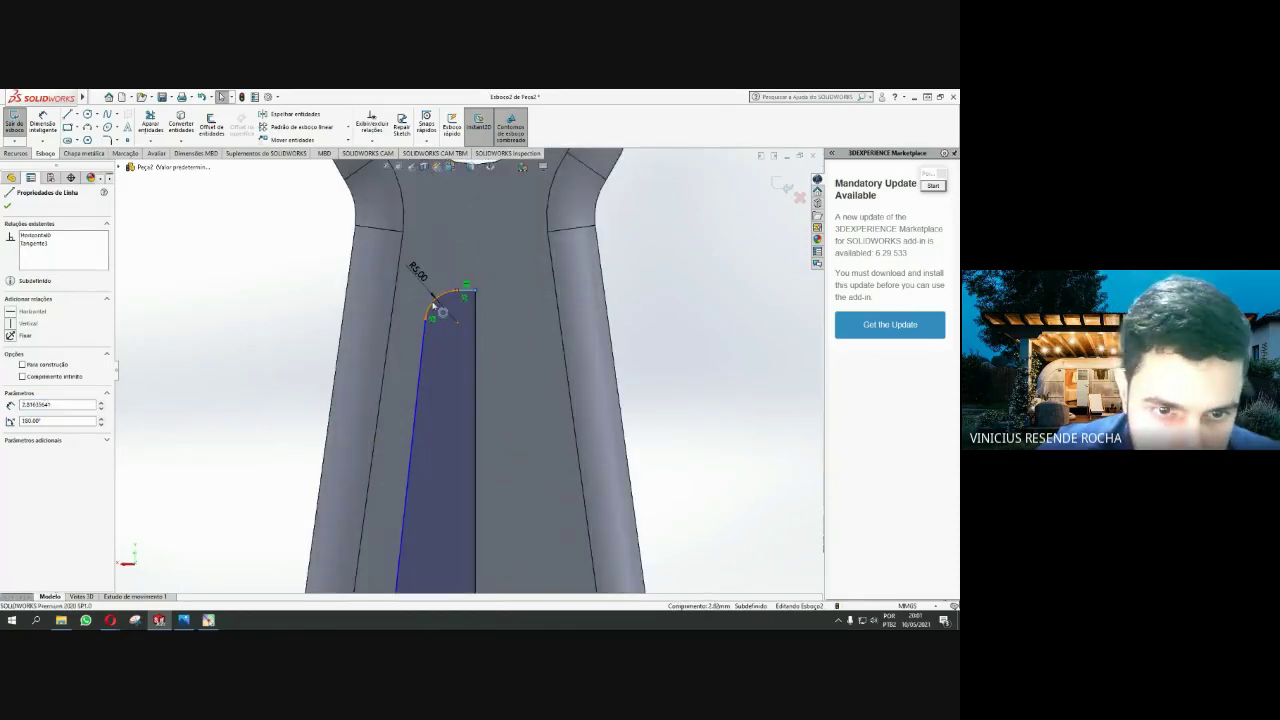
left_click(420, 377, "ctrl")
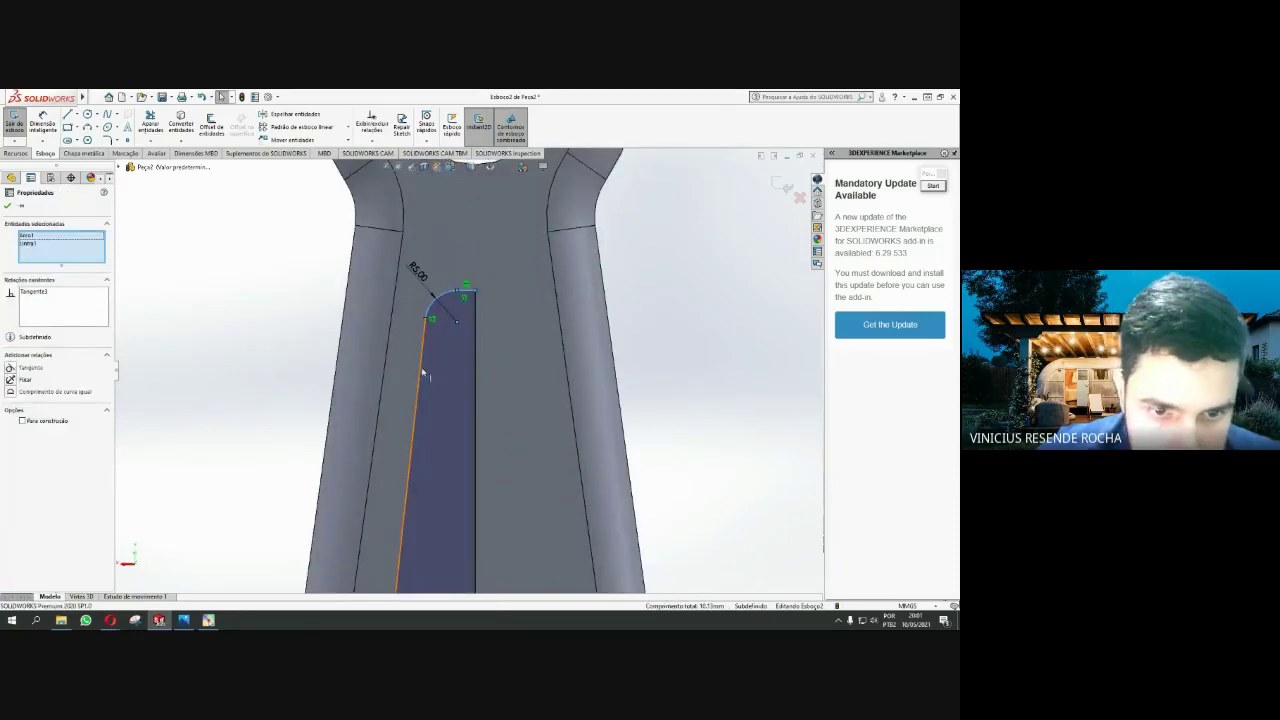
left_click(474, 360, "ctrl")
scroll(484, 474, "up", 3)
scroll(484, 474, "up", 2)
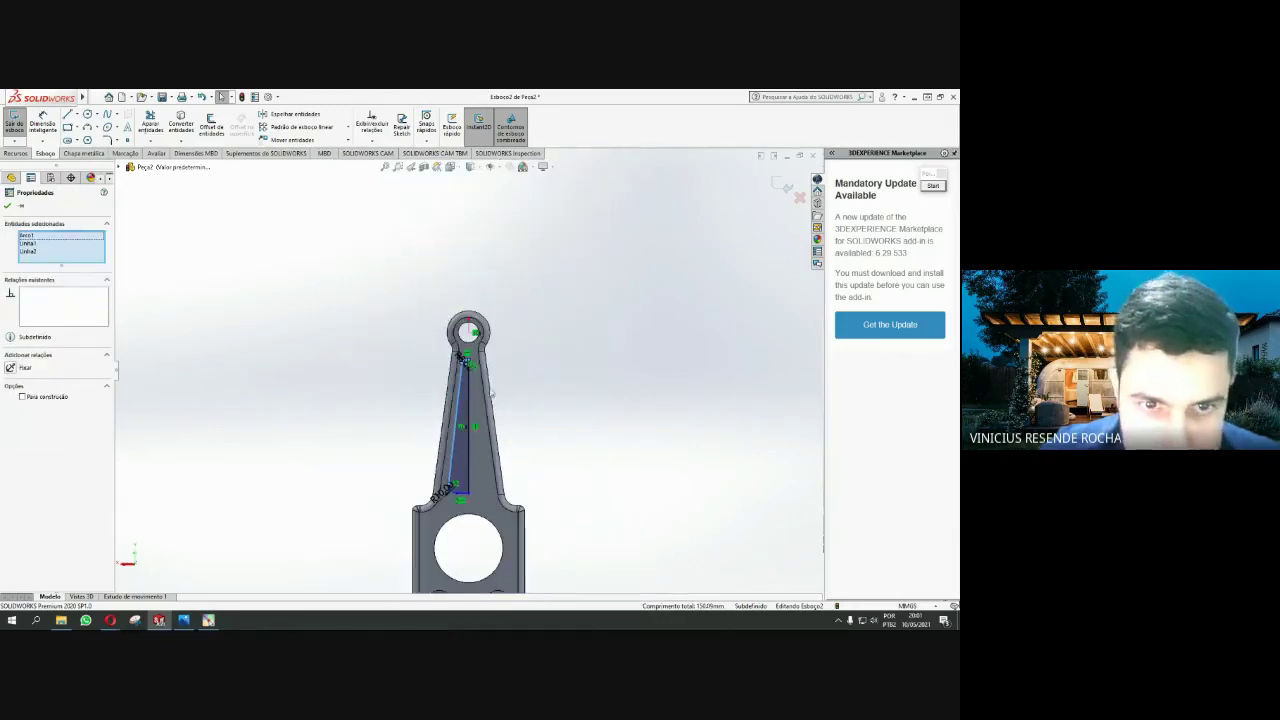
scroll(450, 515, "down", 5)
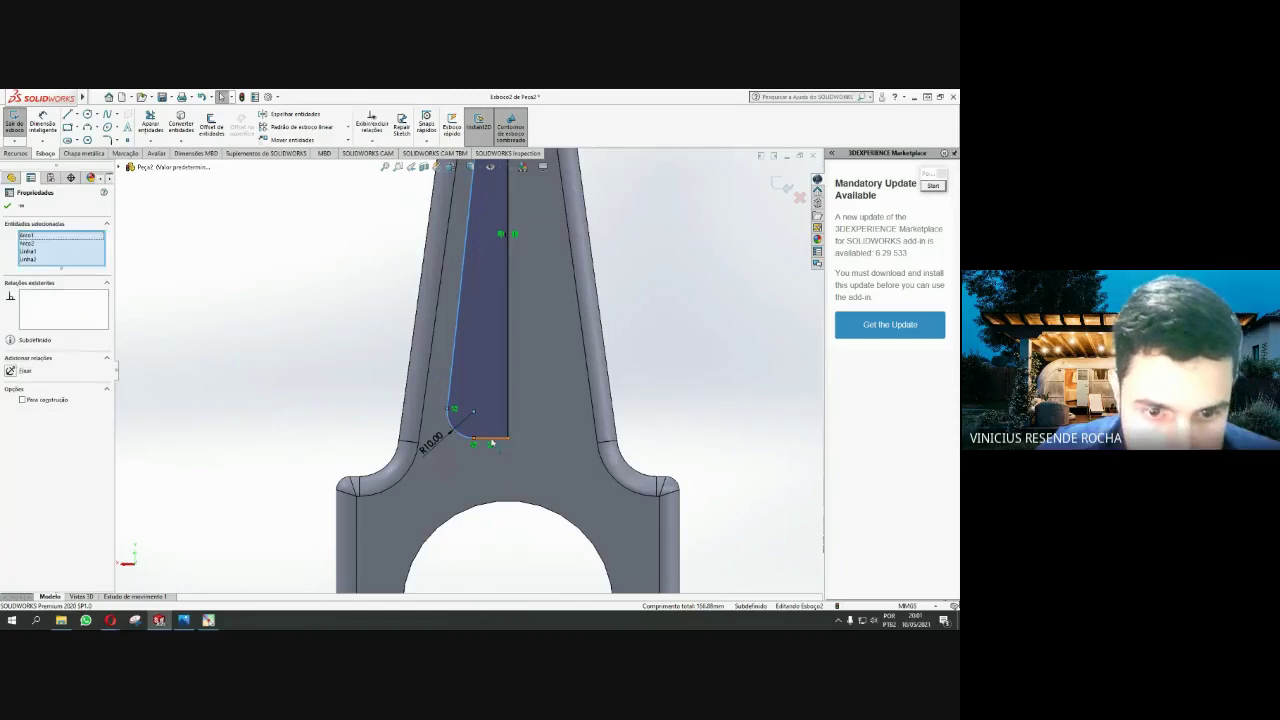
left_click(492, 440)
key("ctrl+a")
scroll(464, 373, "up", 4)
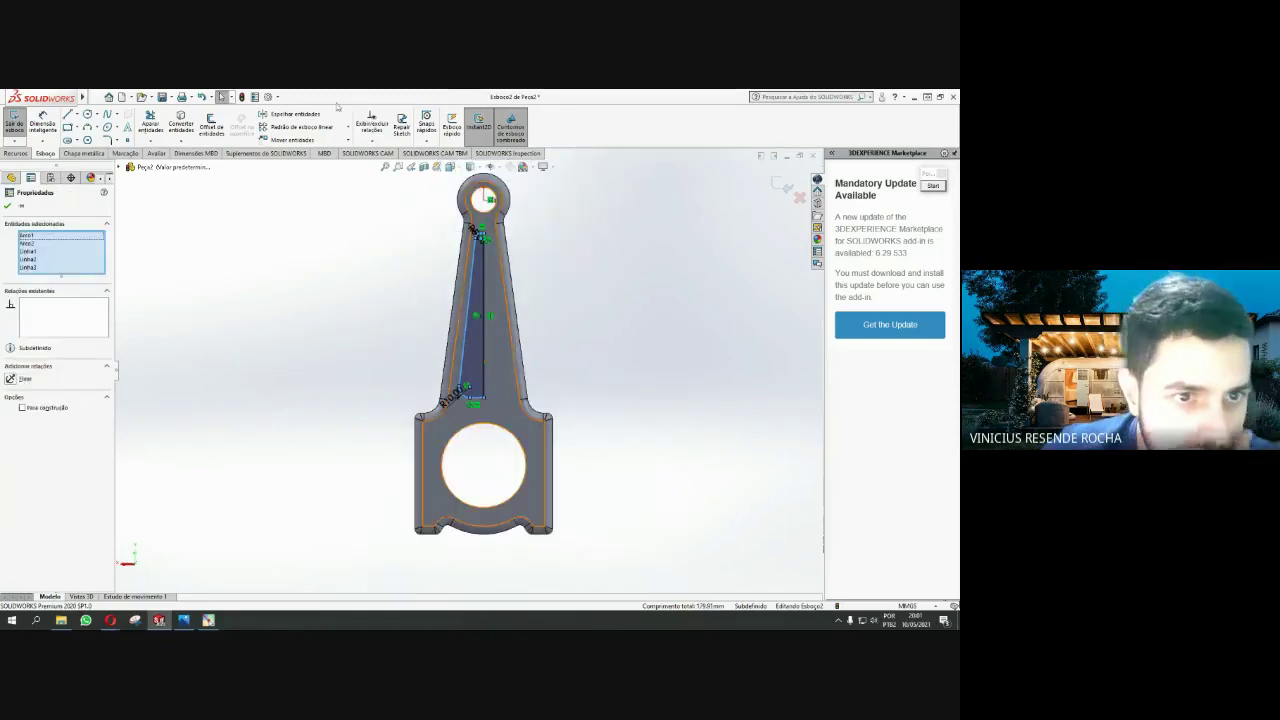
left_click(320, 116)
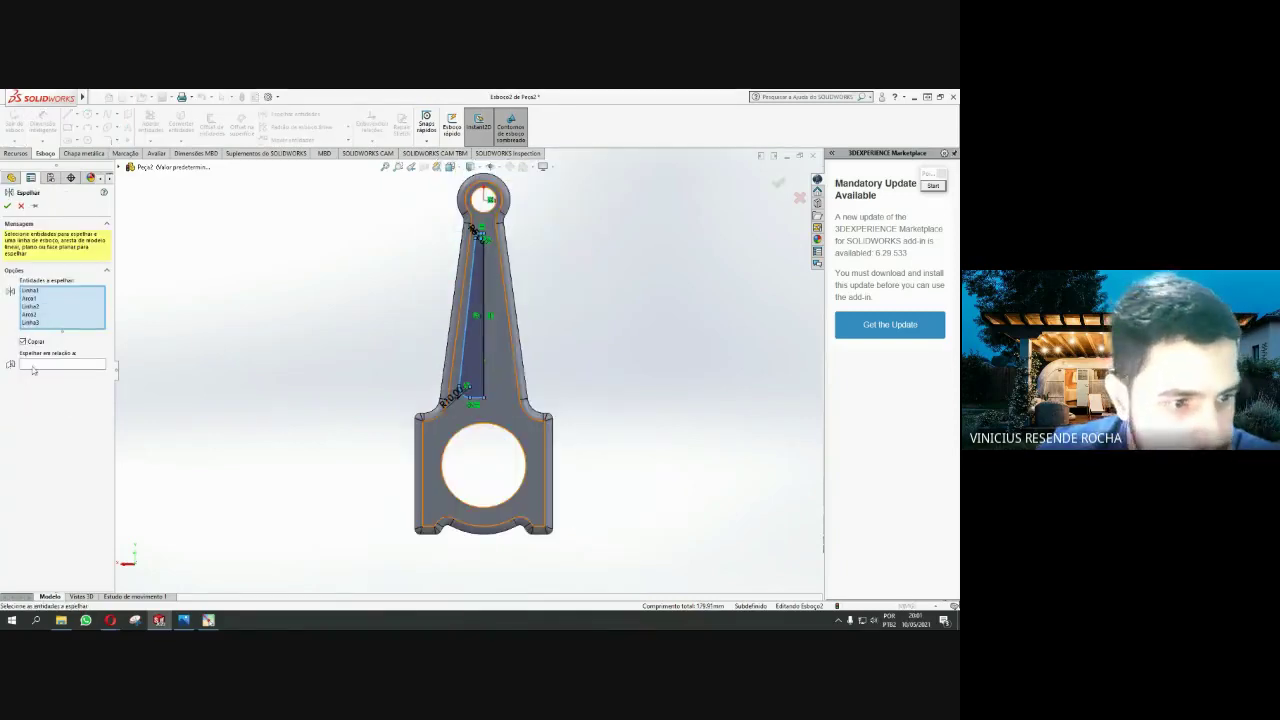
Mirror the half-pocket outline about the rod's vertical centreline and clear the selection
left_click(100, 365)
left_click(485, 300)
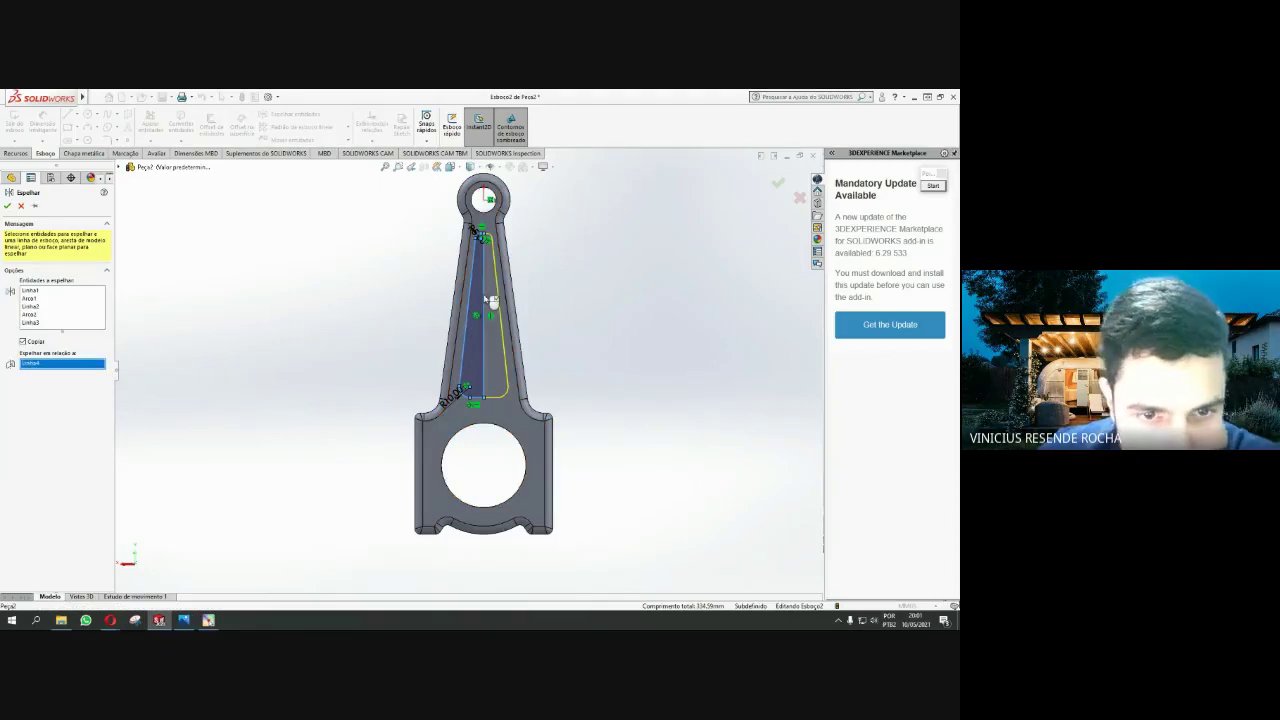
left_click(8, 205)
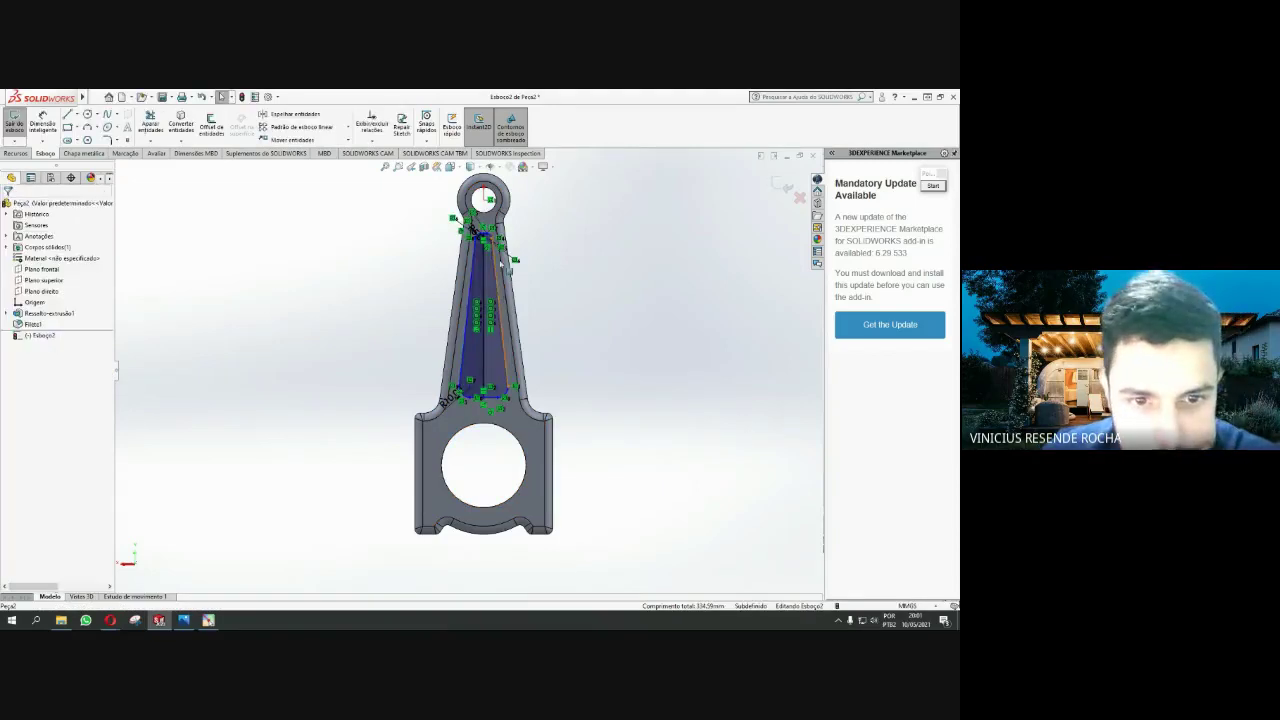
left_click(485, 273)
key("Escape")
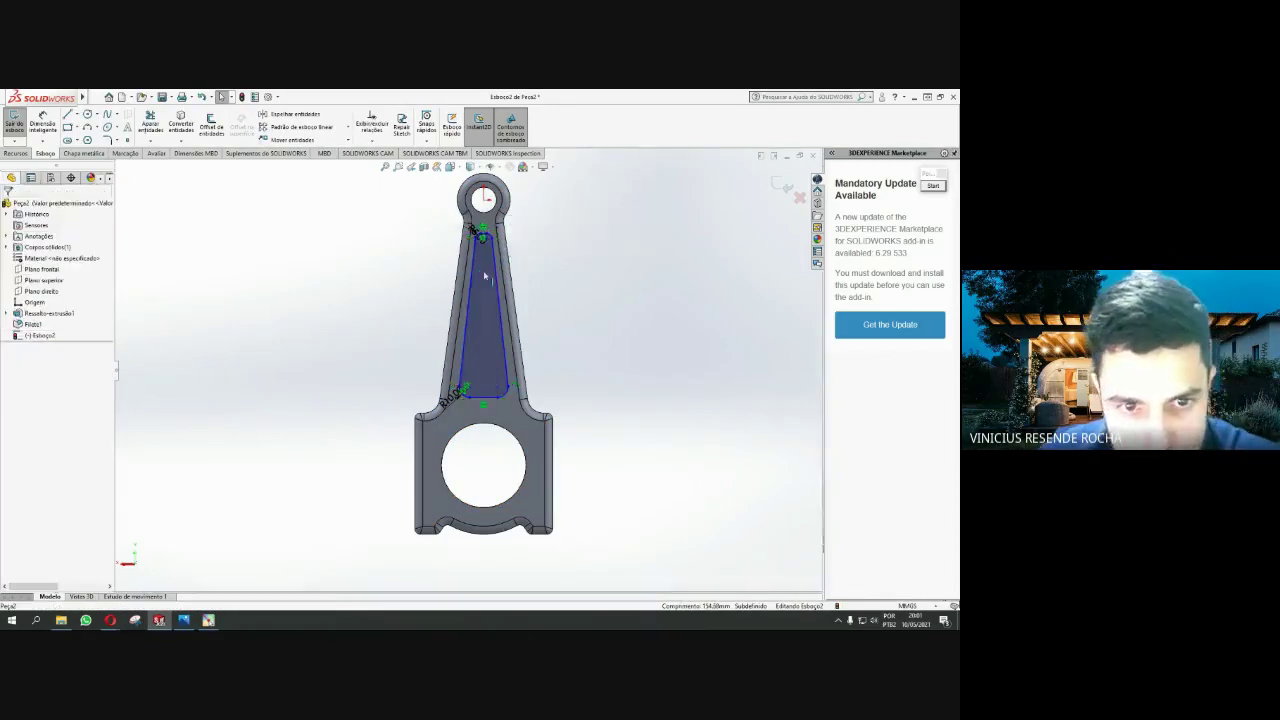
scroll(490, 280, "up", 2)
scroll(502, 291, "down", 2)
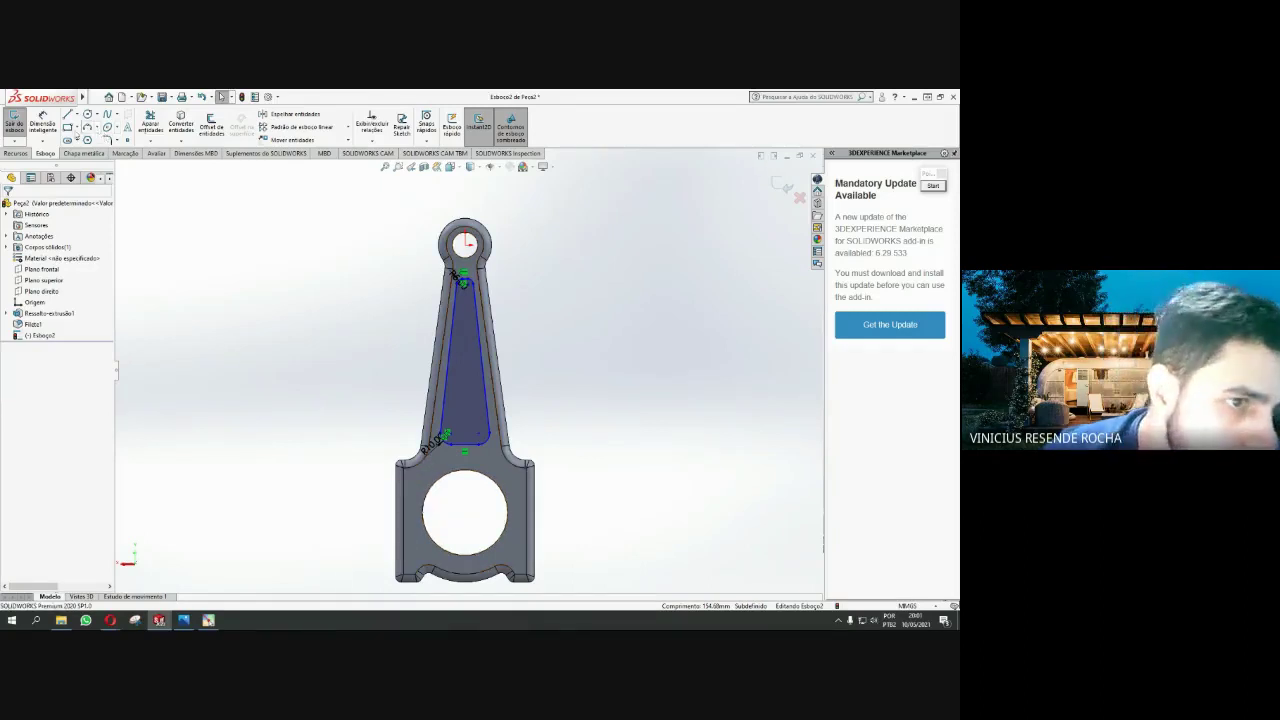
Draw a vertical straight slot left of the big-end bore using two end points and a width
left_click(77, 143)
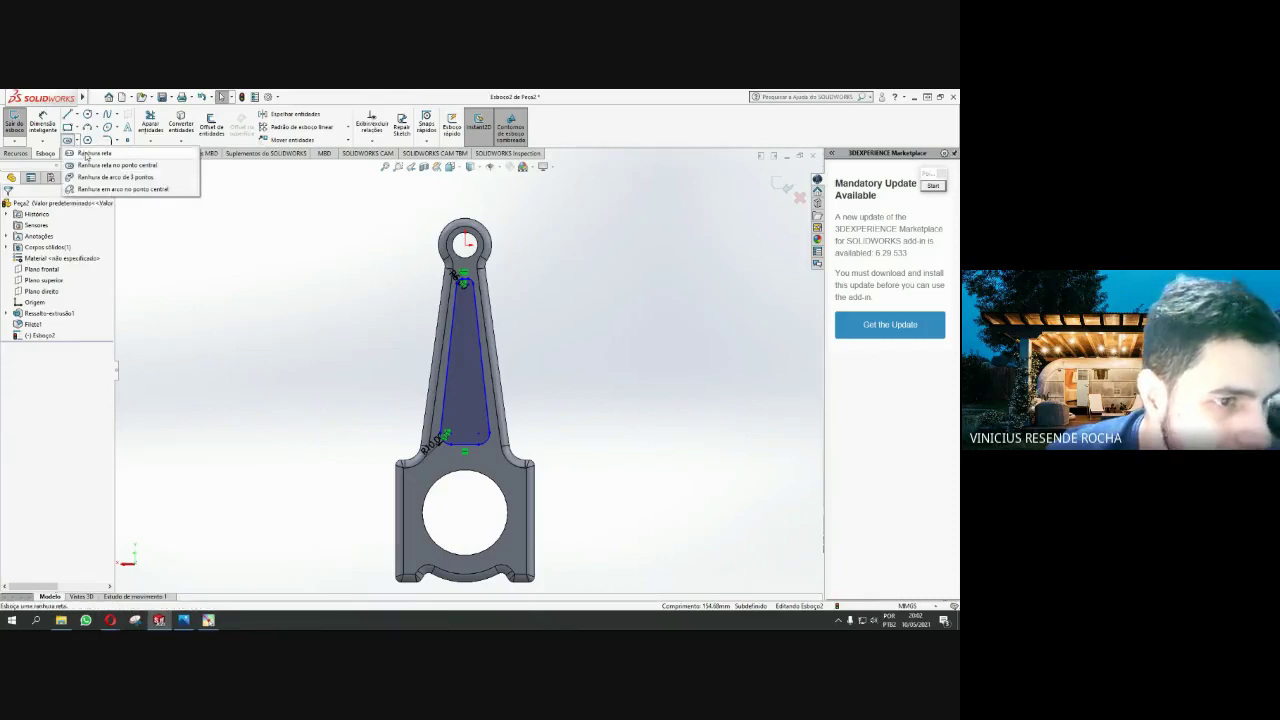
left_click(86, 155)
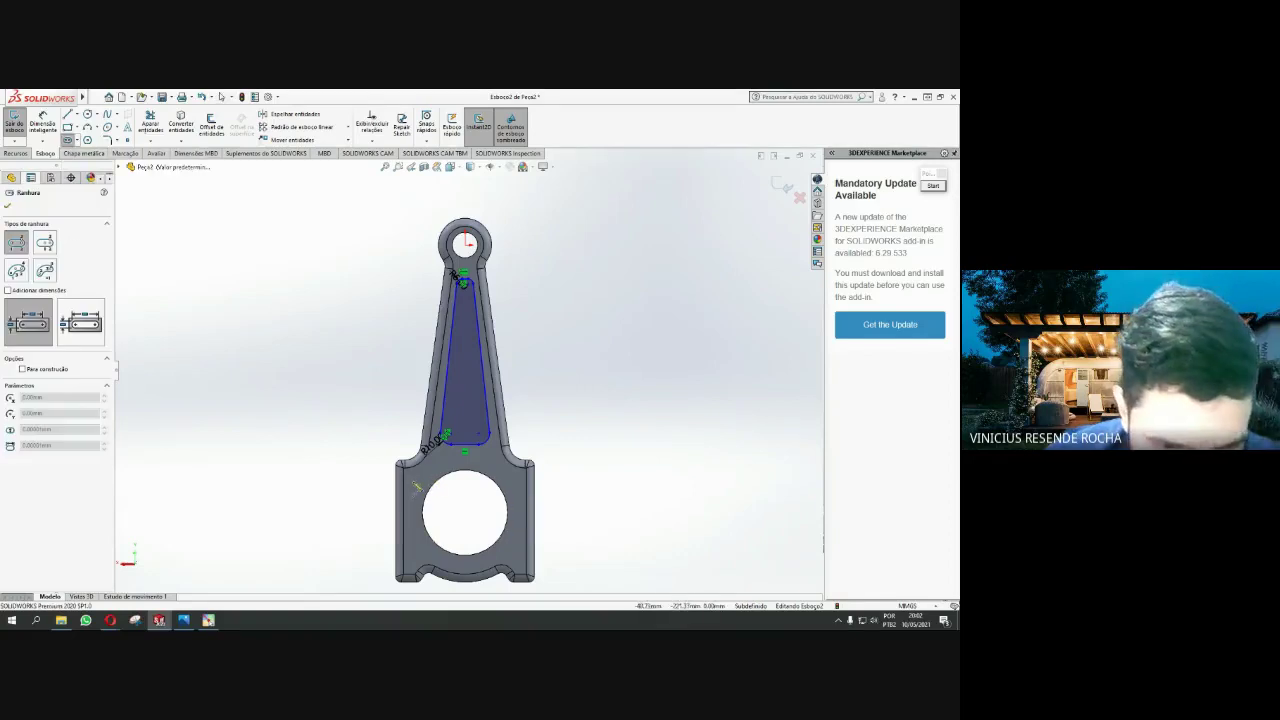
left_click(415, 488)
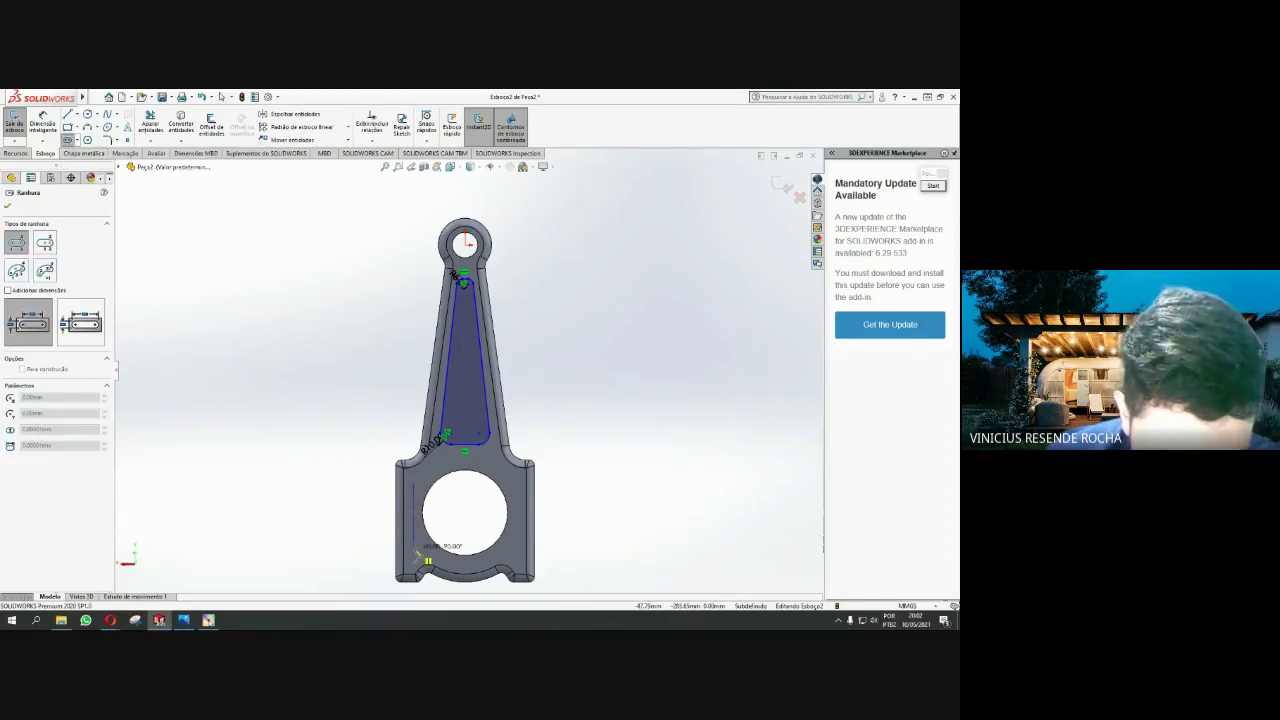
left_click(418, 554)
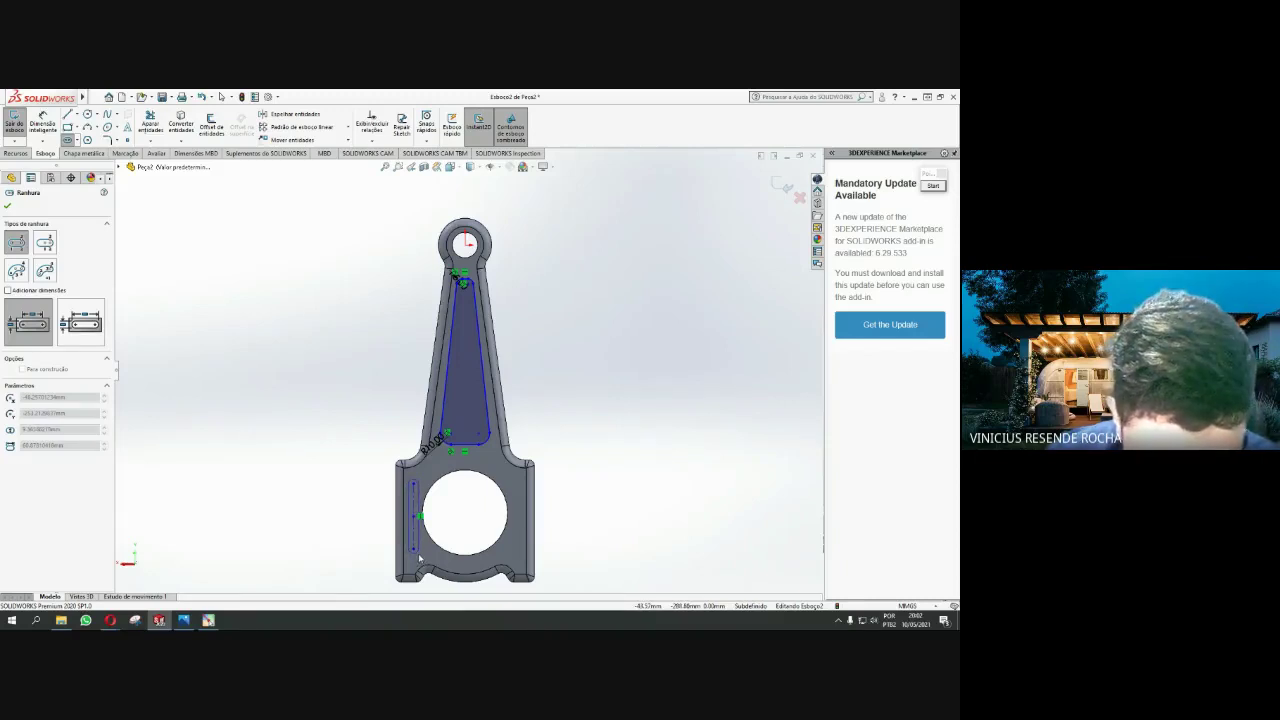
left_click(419, 558)
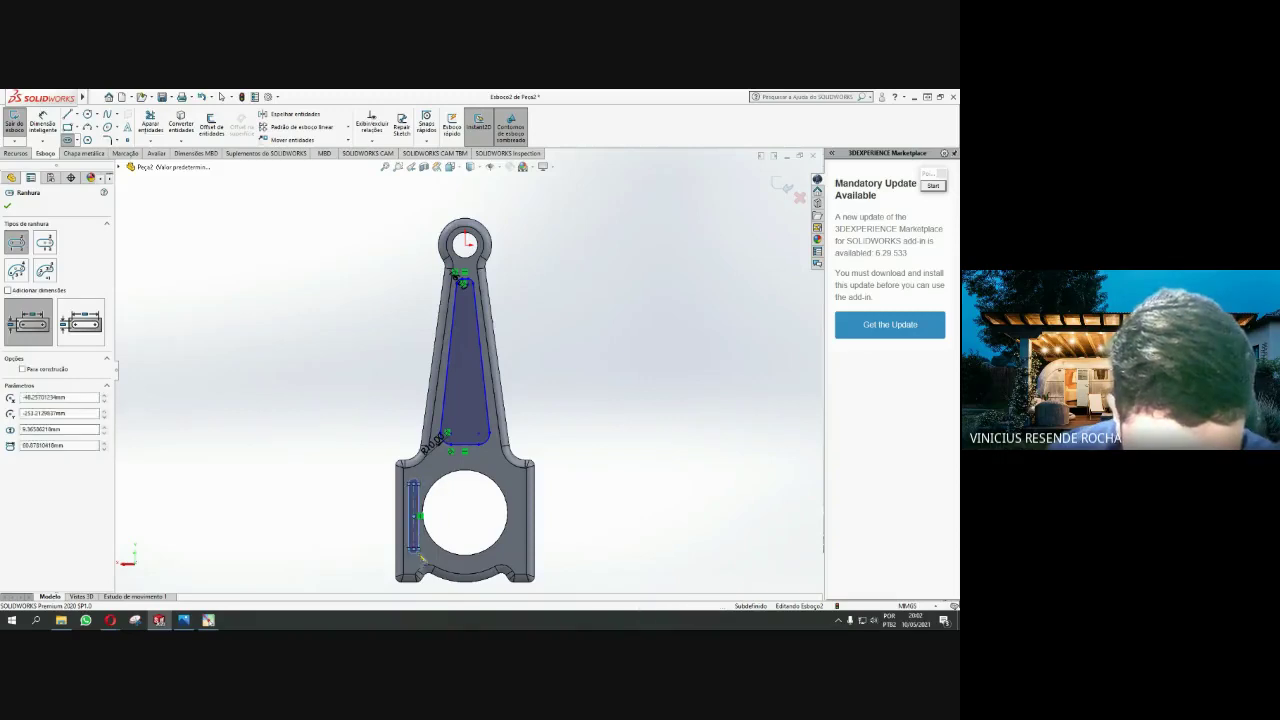
key("Escape")
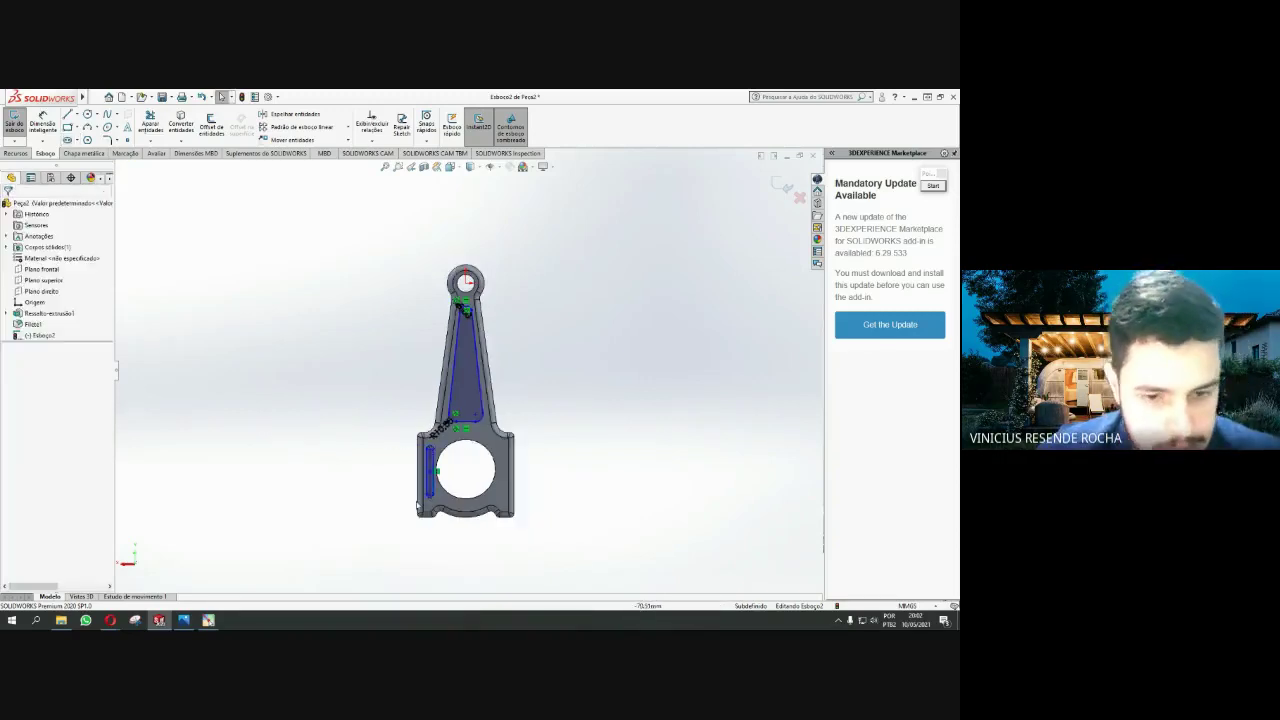
scroll(419, 497, "down", 2)
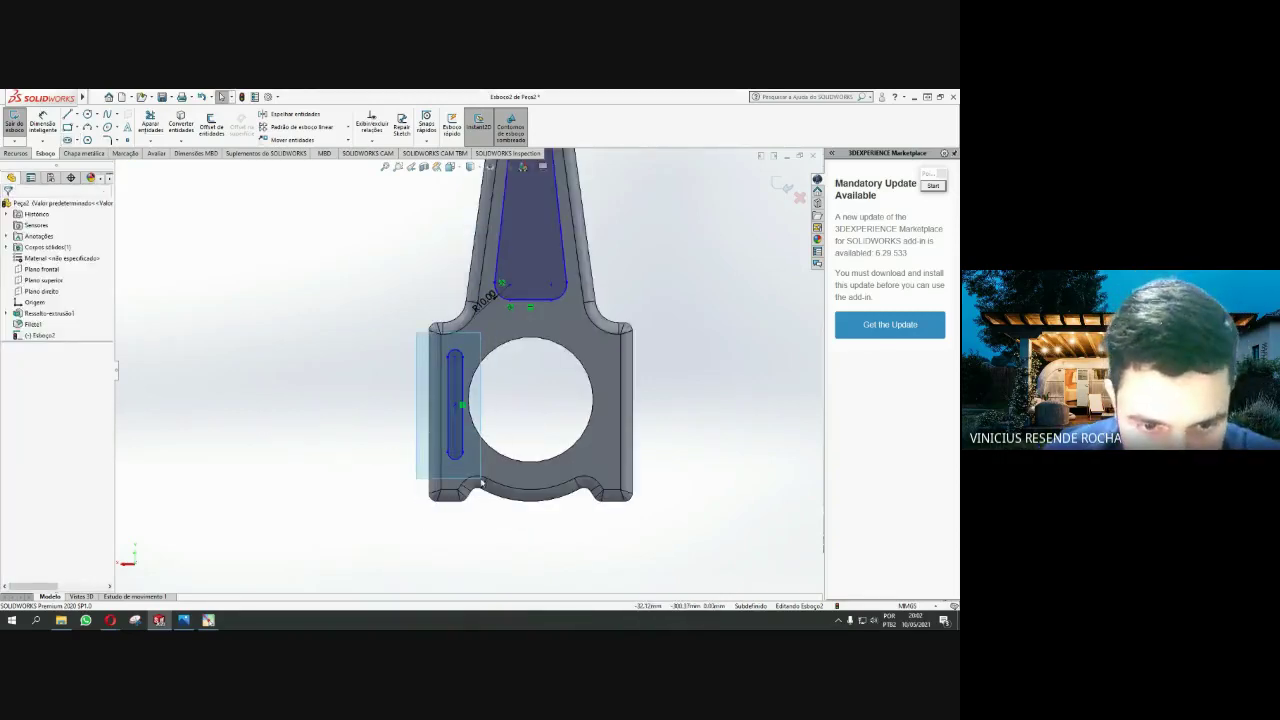
left_click_drag(420, 352, 484, 482)
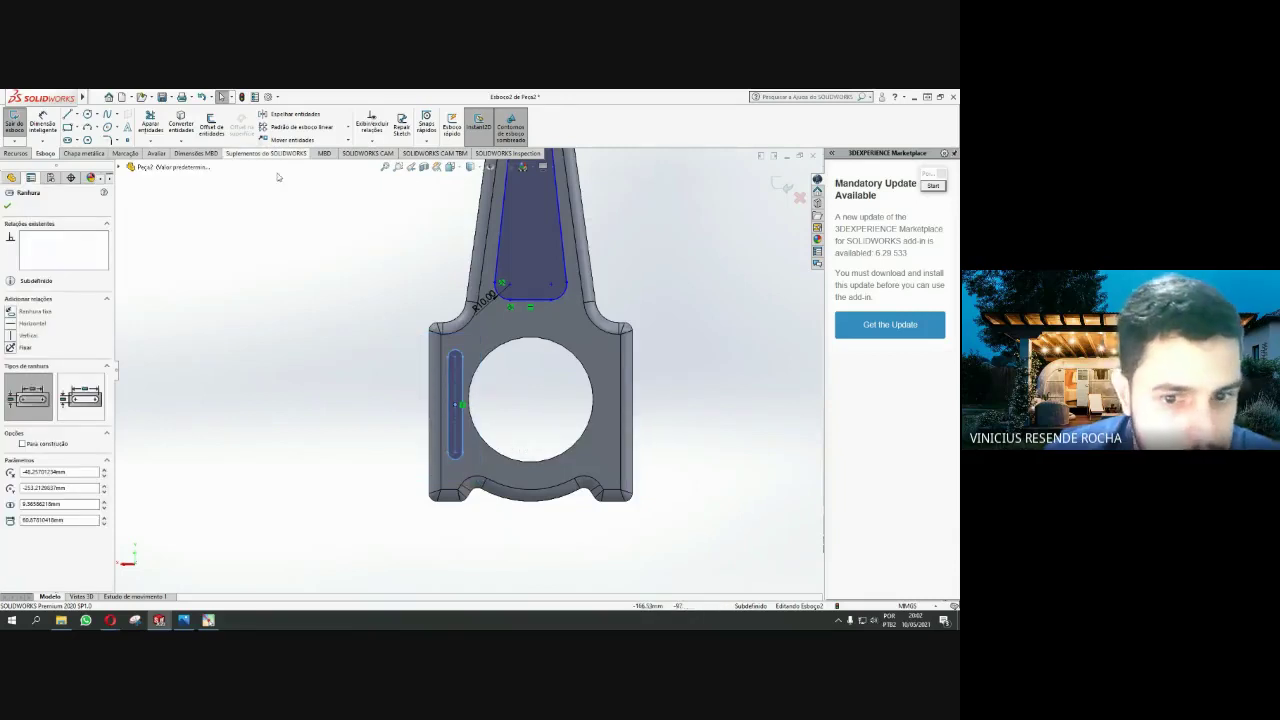
key("z")
key("Escape")
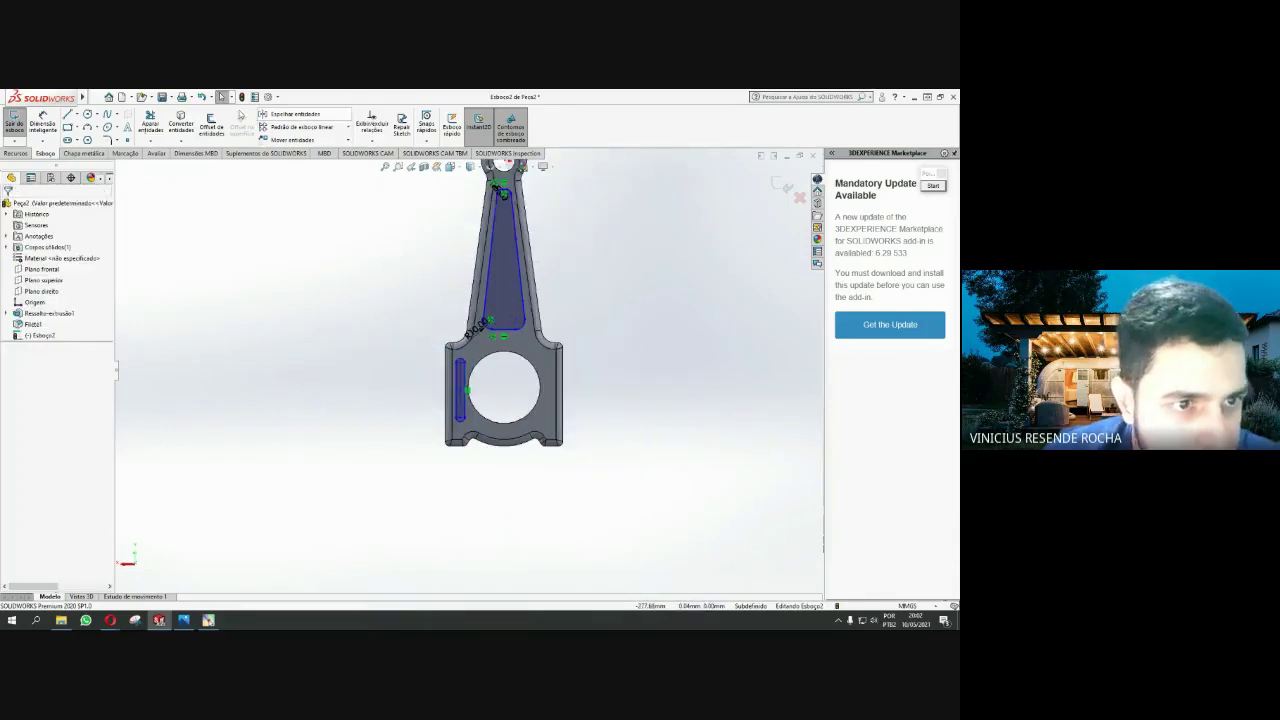
Mirror the left slot about a short vertical line at the bore centre to create the right slot
left_click(68, 115)
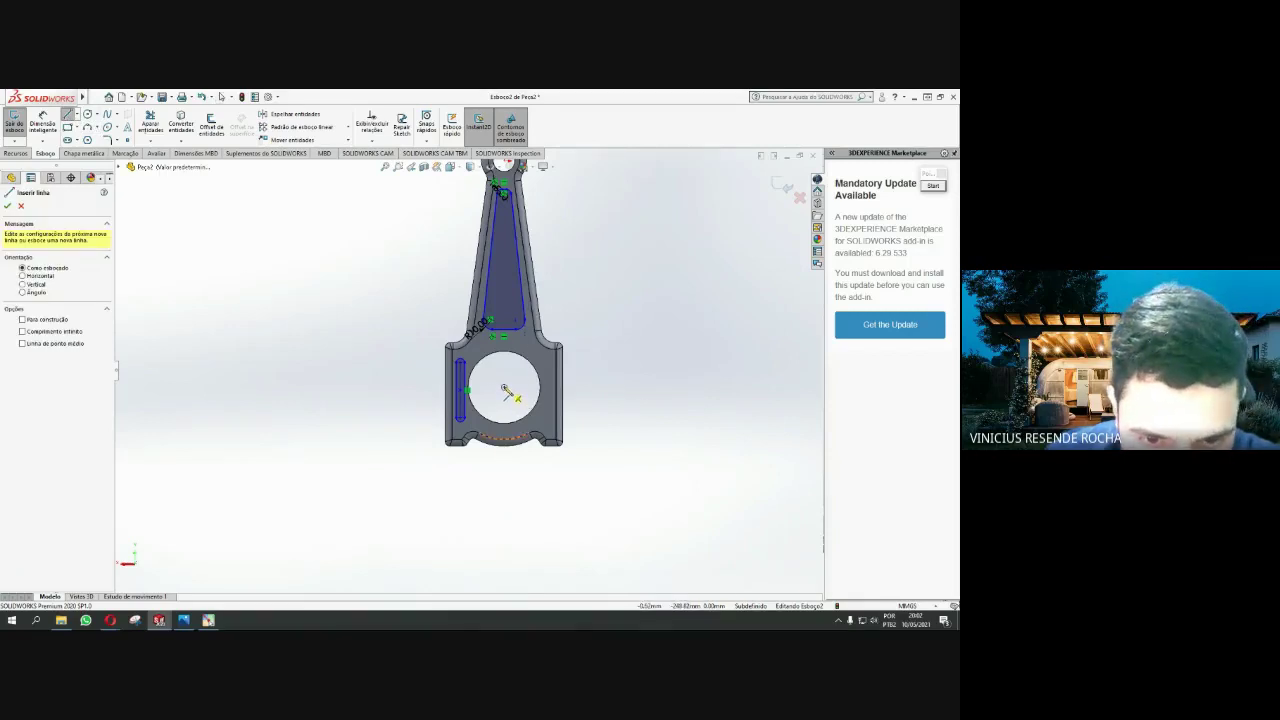
left_click_drag(503, 393, 503, 375)
key("Escape")
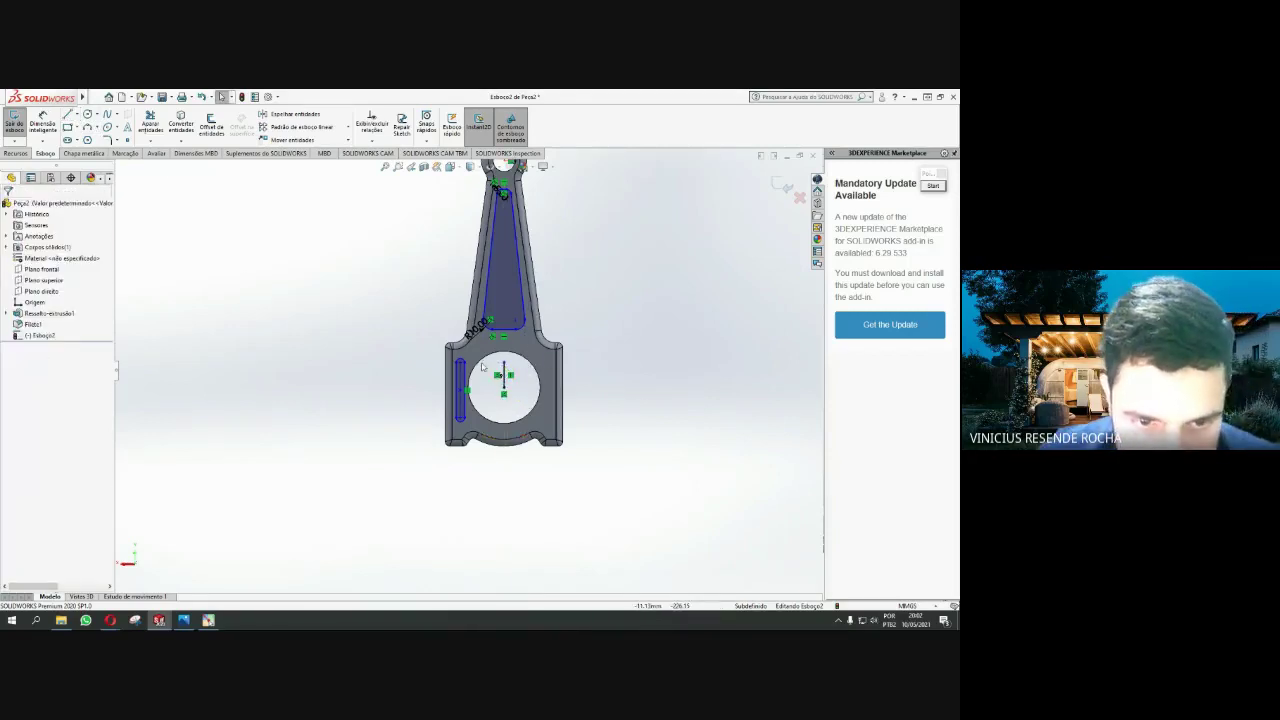
left_click(460, 390)
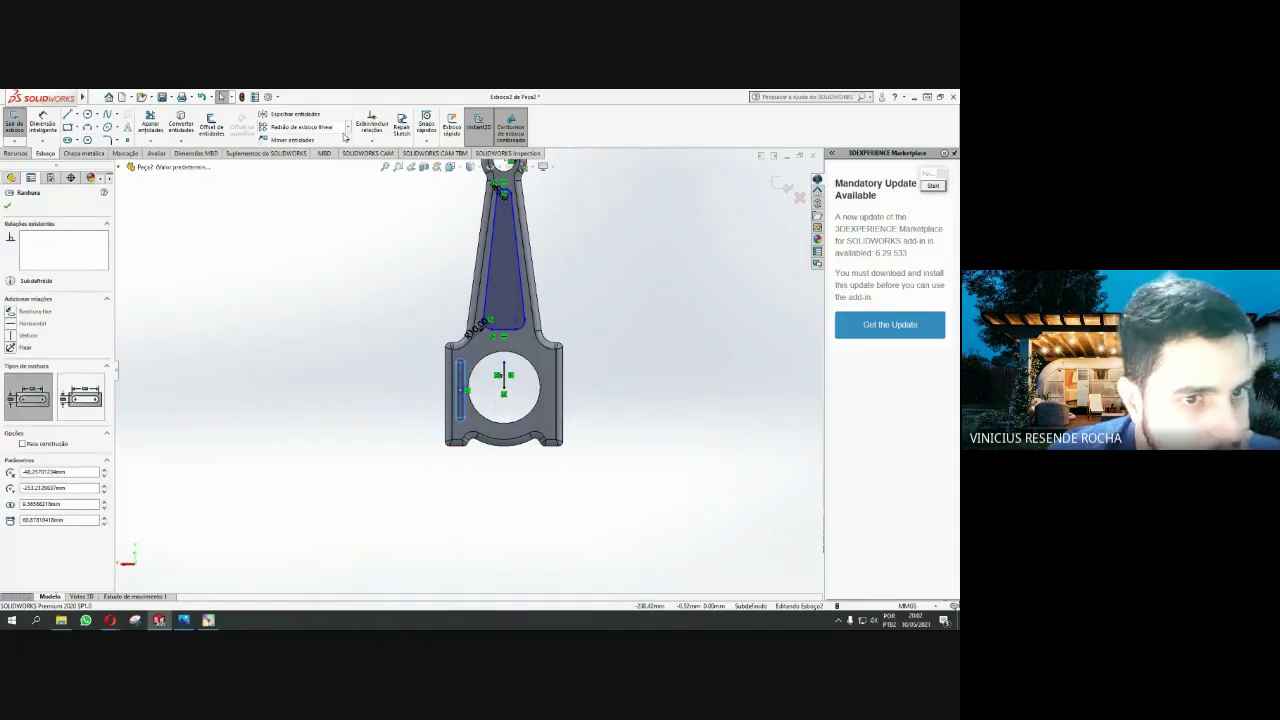
left_click(292, 114)
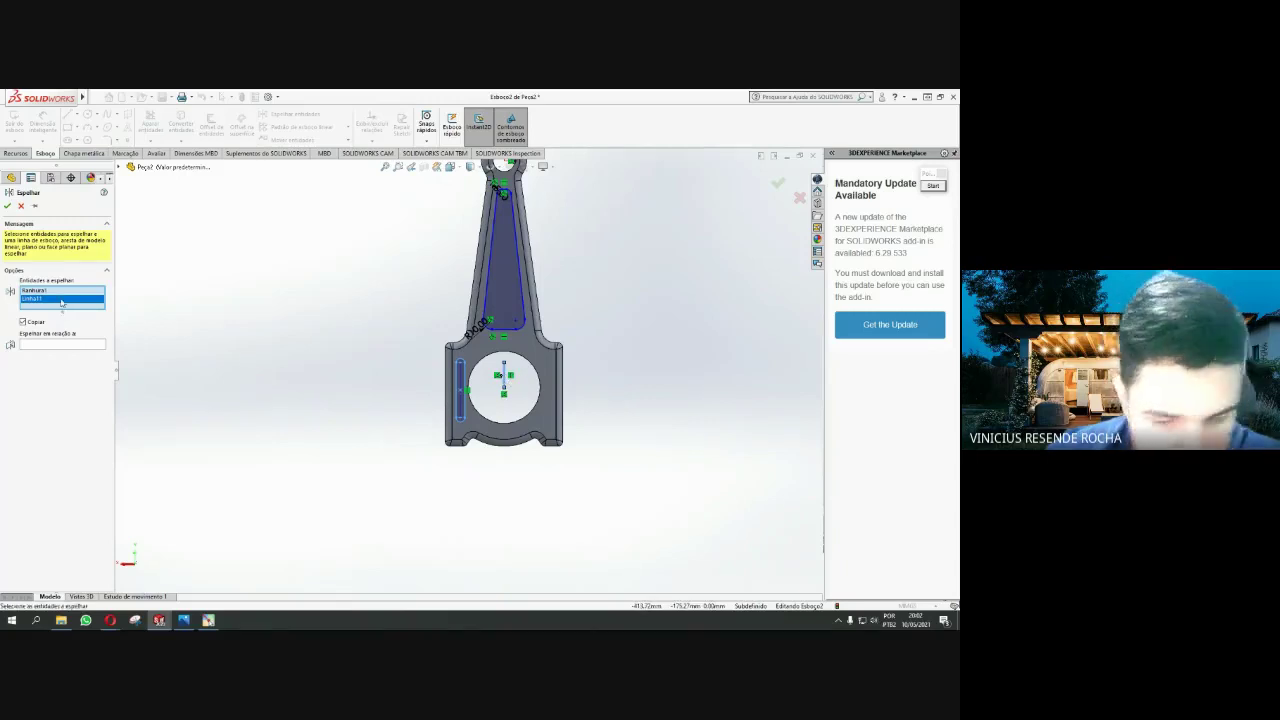
key("Delete")
left_click(60, 336)
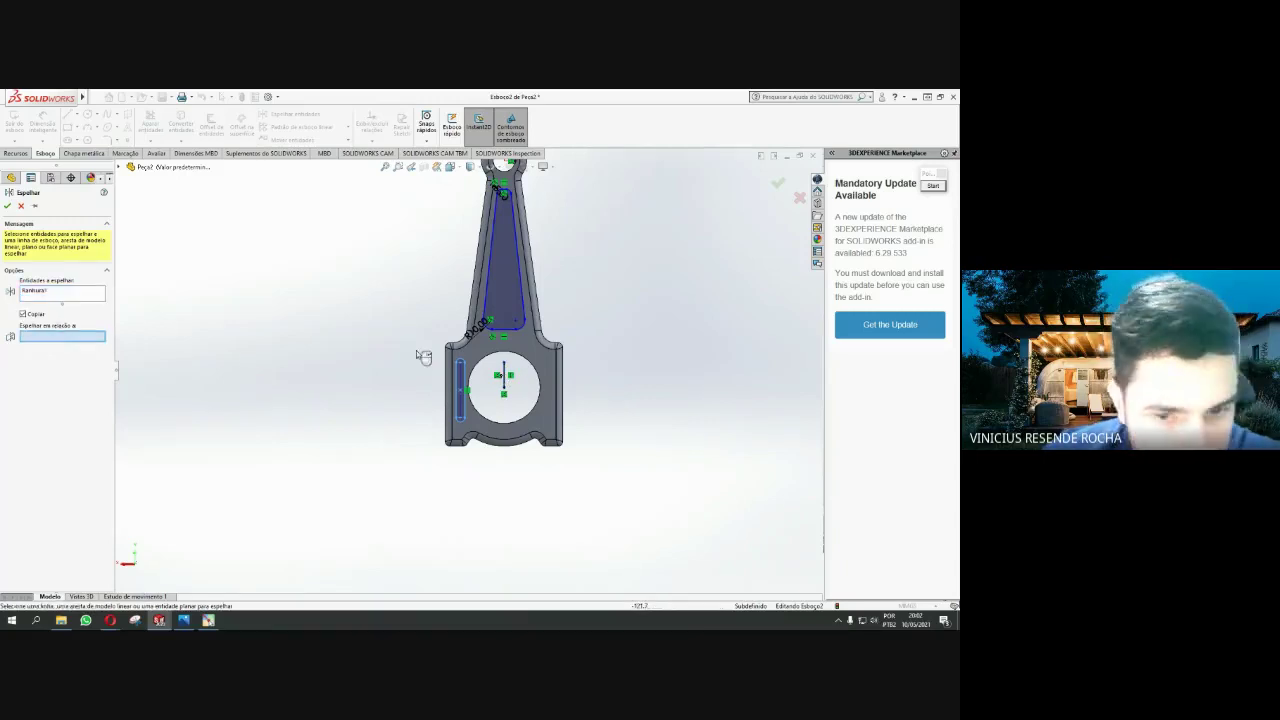
left_click(510, 378)
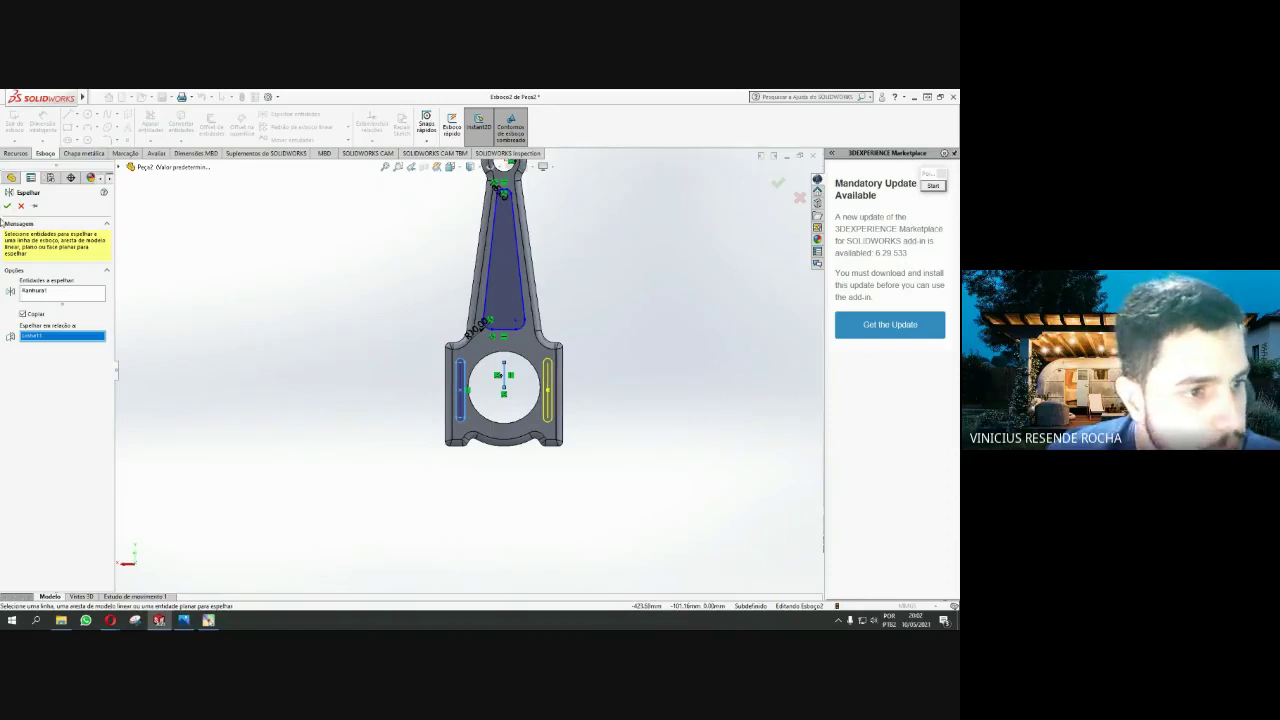
left_click(7, 205)
Check the slot types list, then exit the Esboço2 sketch
scroll(490, 345, "down", 3)
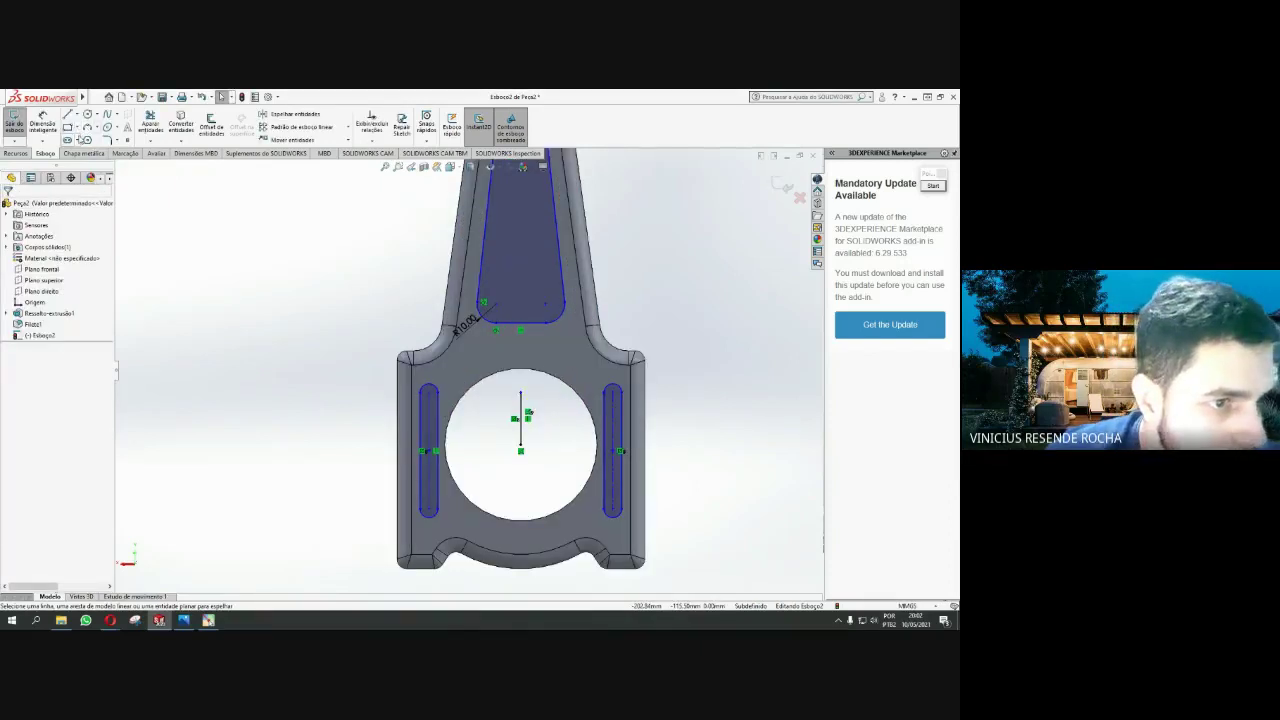
left_click(80, 140)
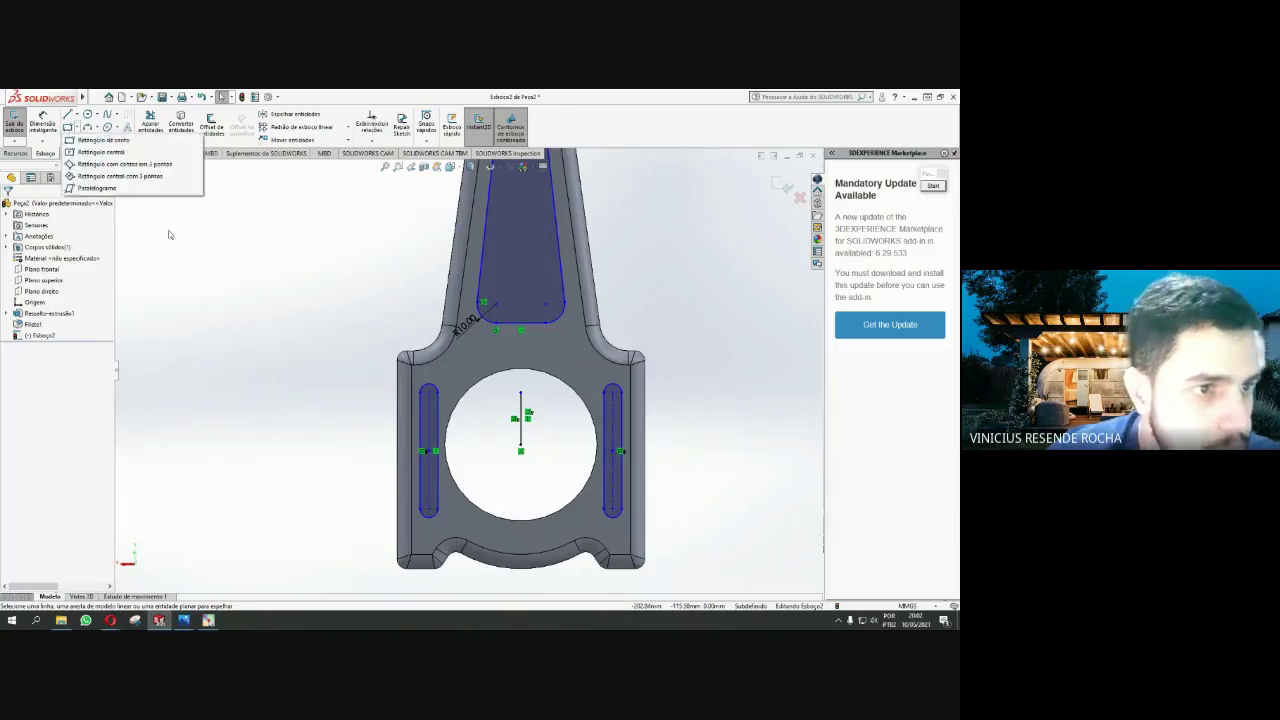
scroll(540, 330, "up", 3)
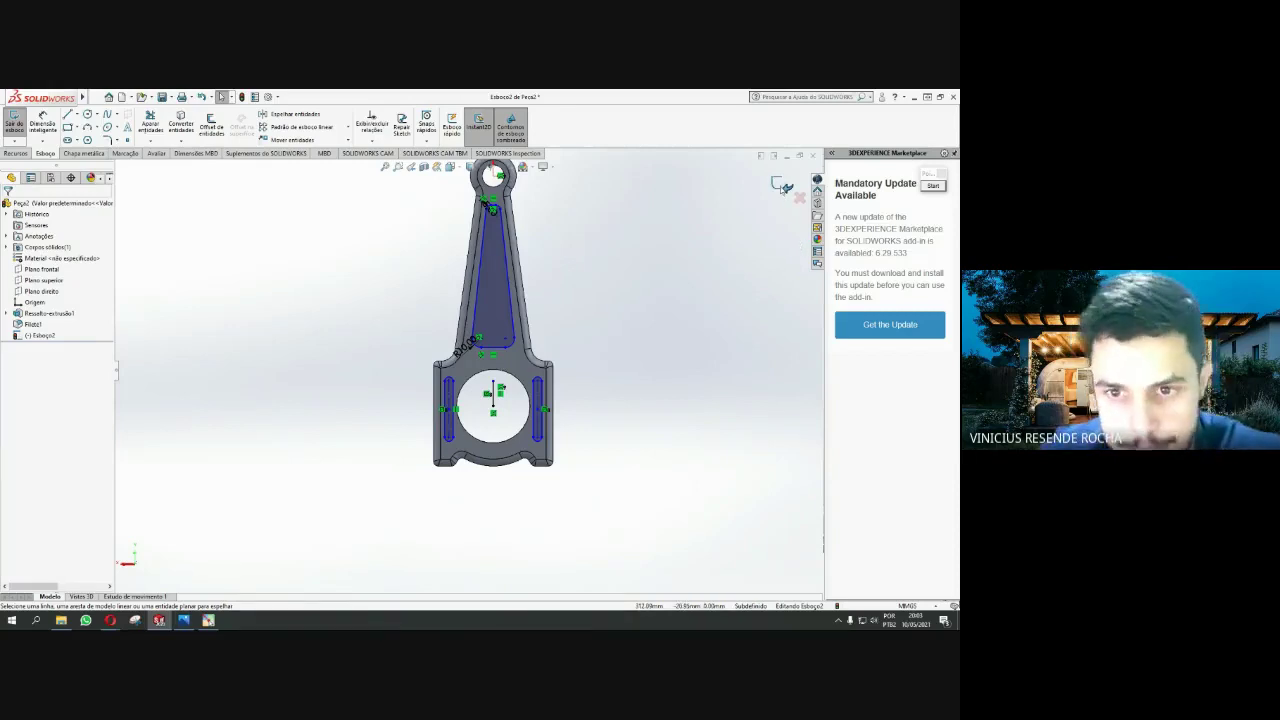
left_click(785, 188)
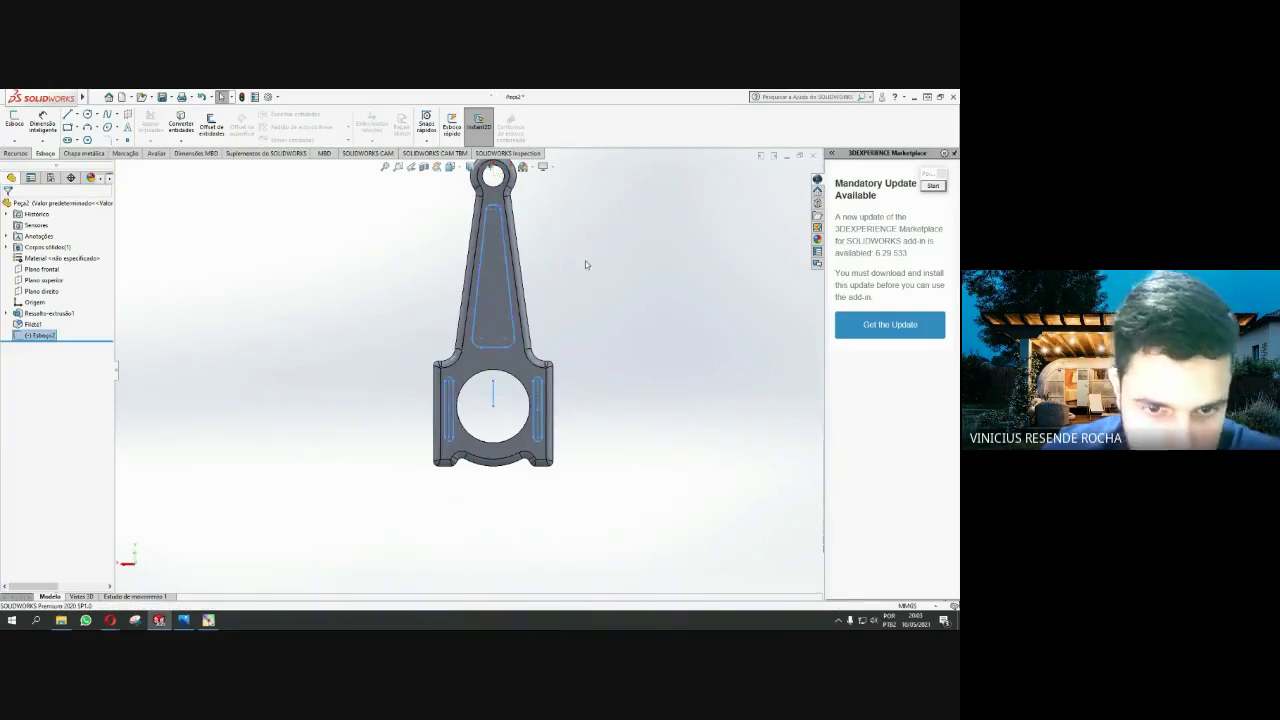
Reopen Esboço2 and inspect a sketch line inside the big-end bore
mouse_move(585, 261)
middle_mouse_down()
mouse_move(424, 491)
mouse_move(478, 444)
mouse_move(502, 386)
middle_mouse_up()
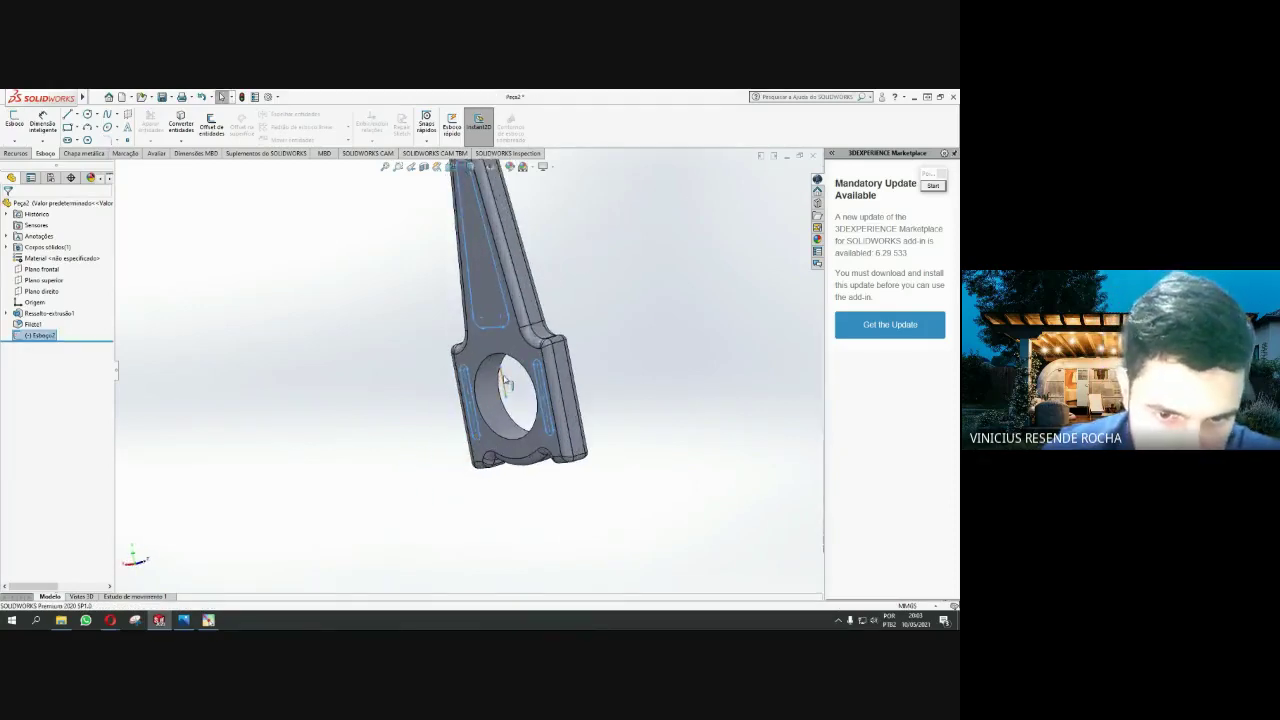
left_click(505, 383)
left_click(533, 331)
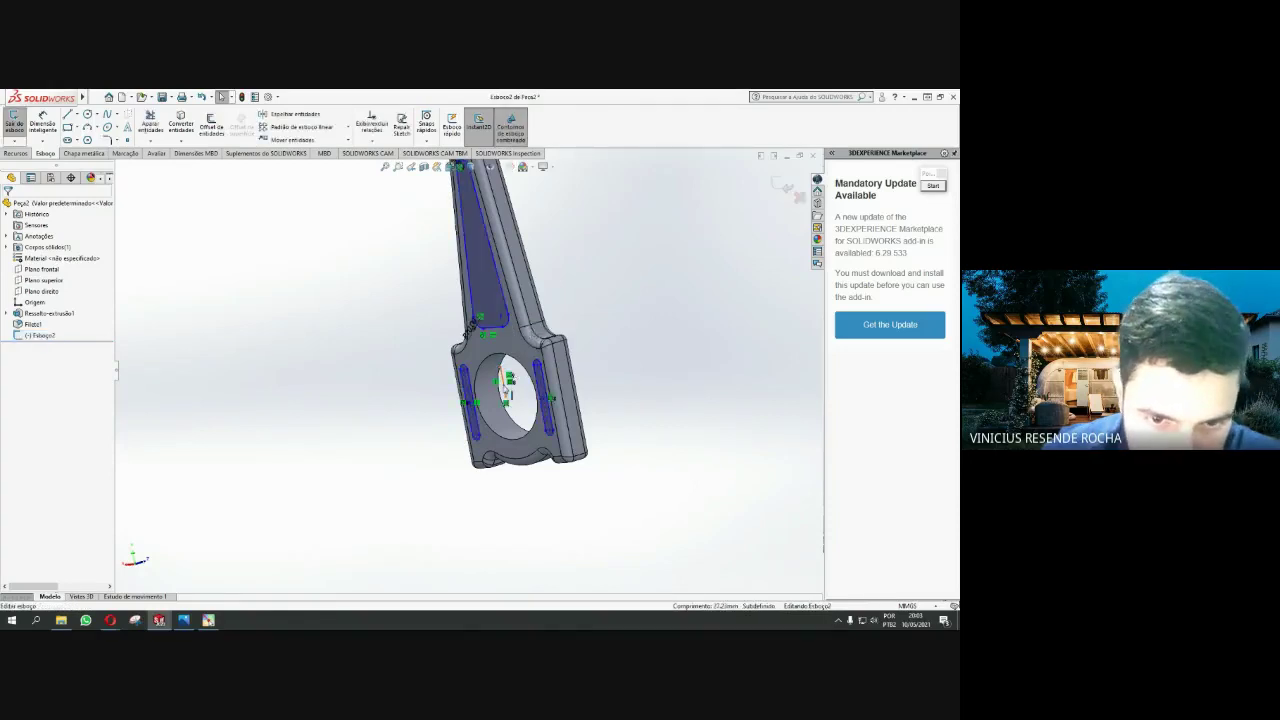
left_click(508, 380)
left_click(751, 204)
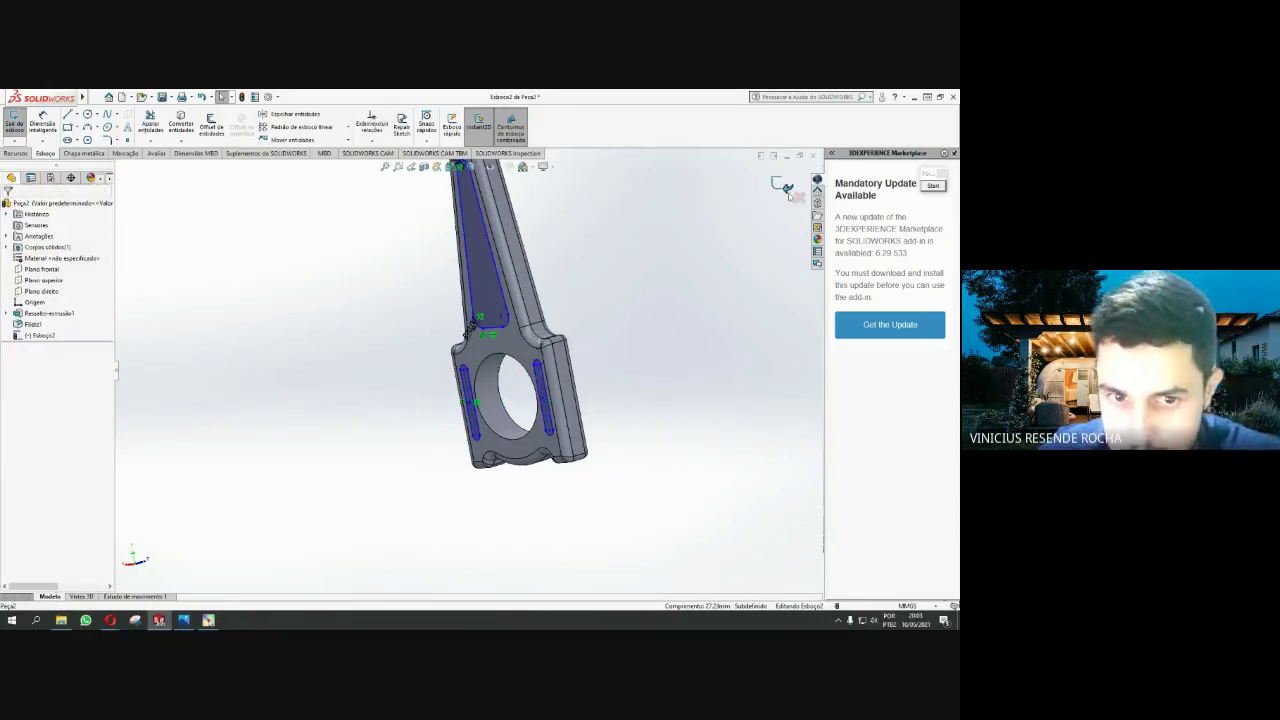
Exit Esboço2, select it in the tree, and bring up the Recursos (Features) tools
left_click(788, 189)
mouse_move(634, 280)
middle_mouse_down()
mouse_move(531, 261)
mouse_move(480, 275)
middle_mouse_up()
left_click(40, 335)
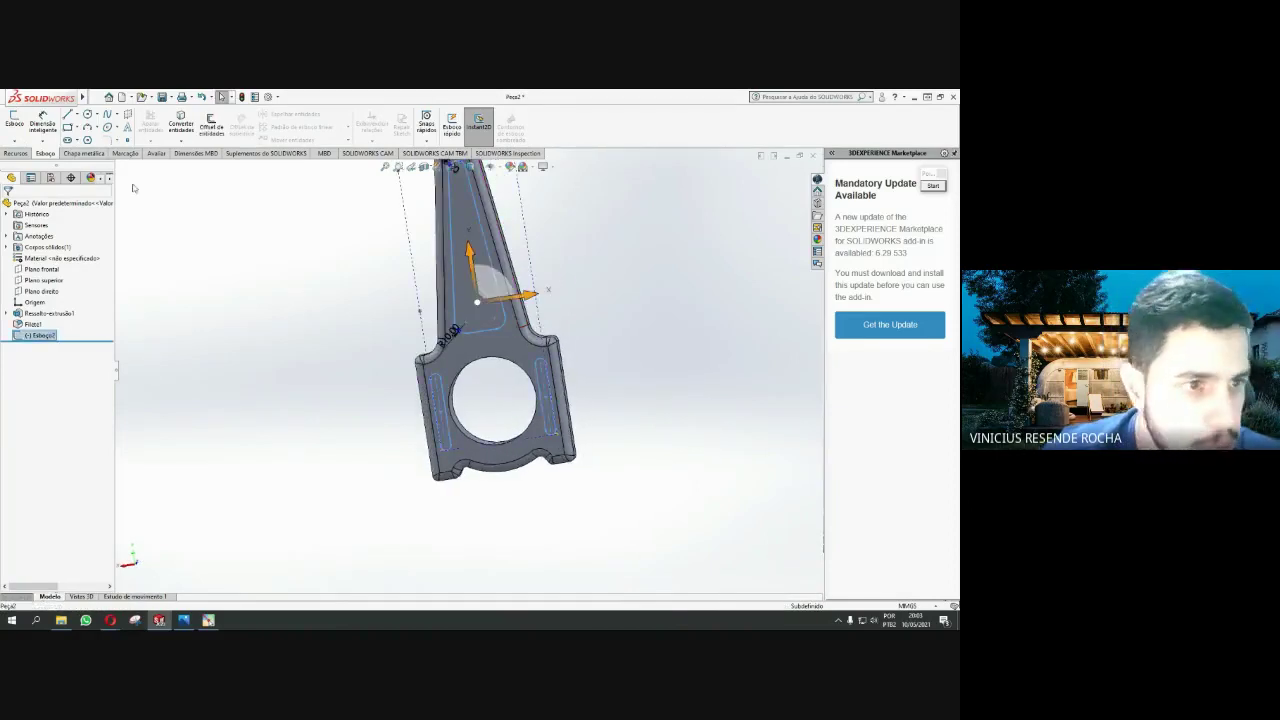
left_click(16, 155)
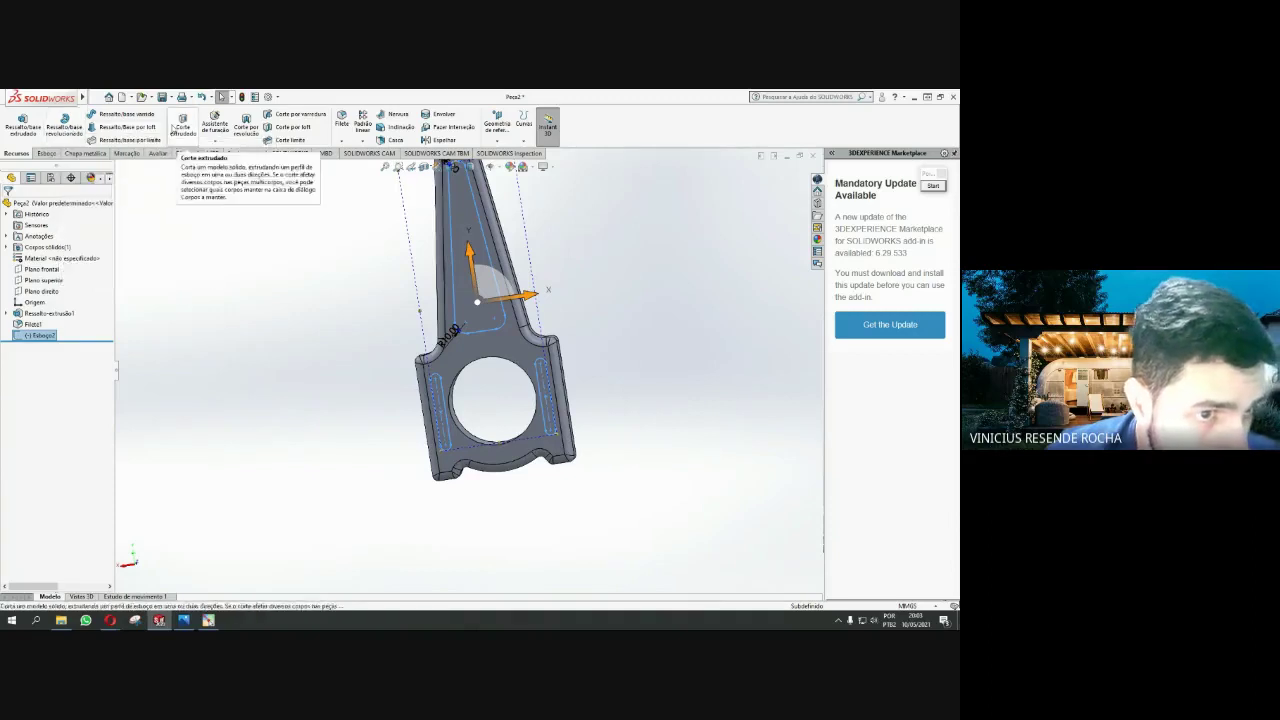
Extrude-cut Esboço2 Blind to 4.50 mm, corrected from 3.50, with drafted walls
left_click(182, 124)
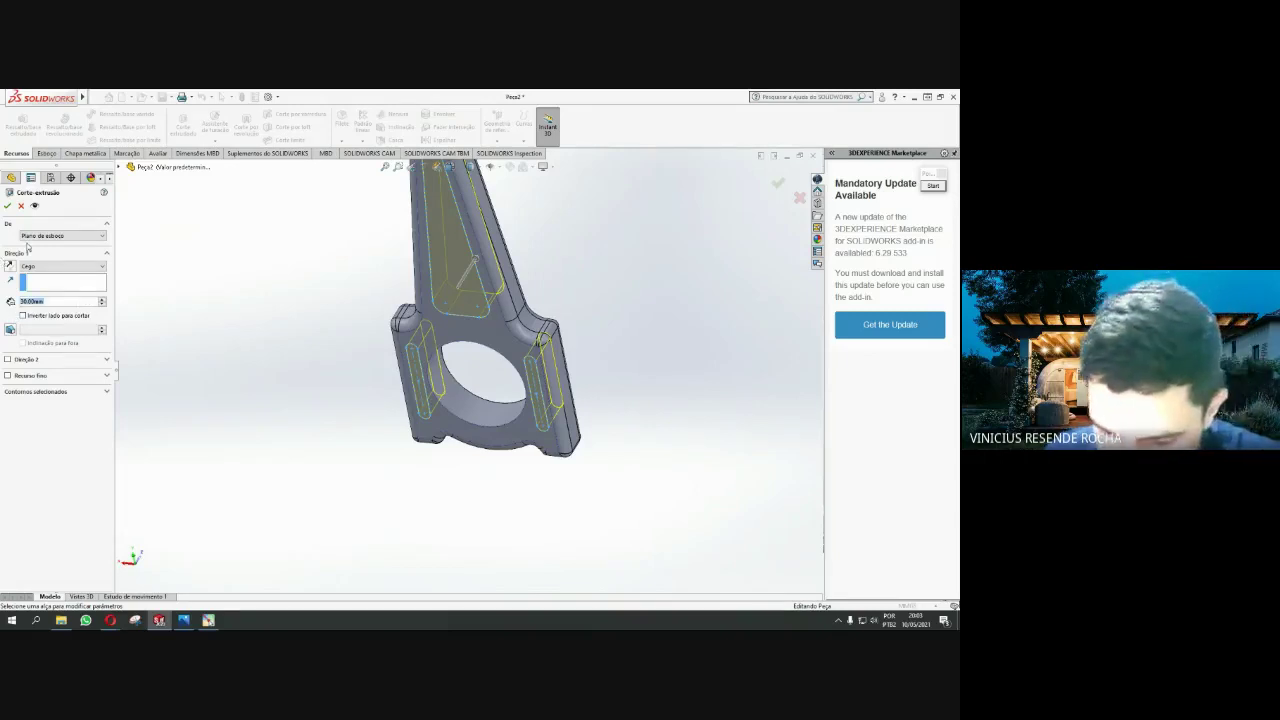
type("3.5")
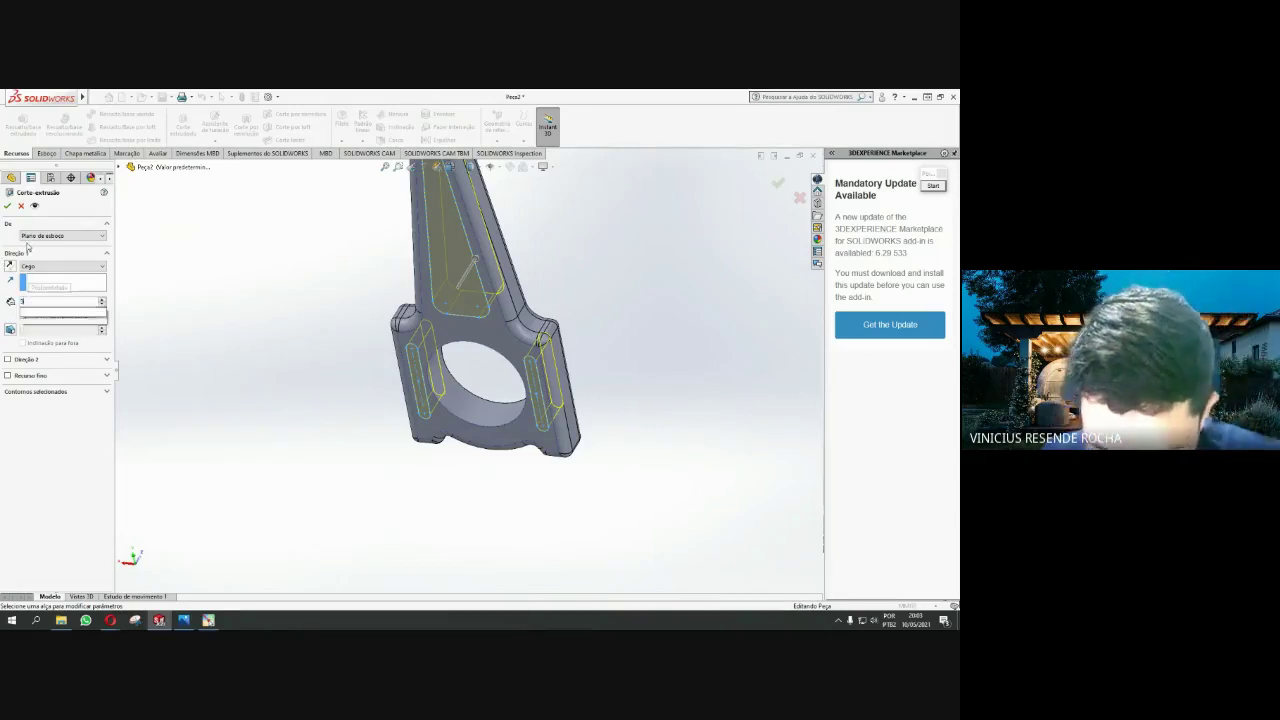
key("Tab")
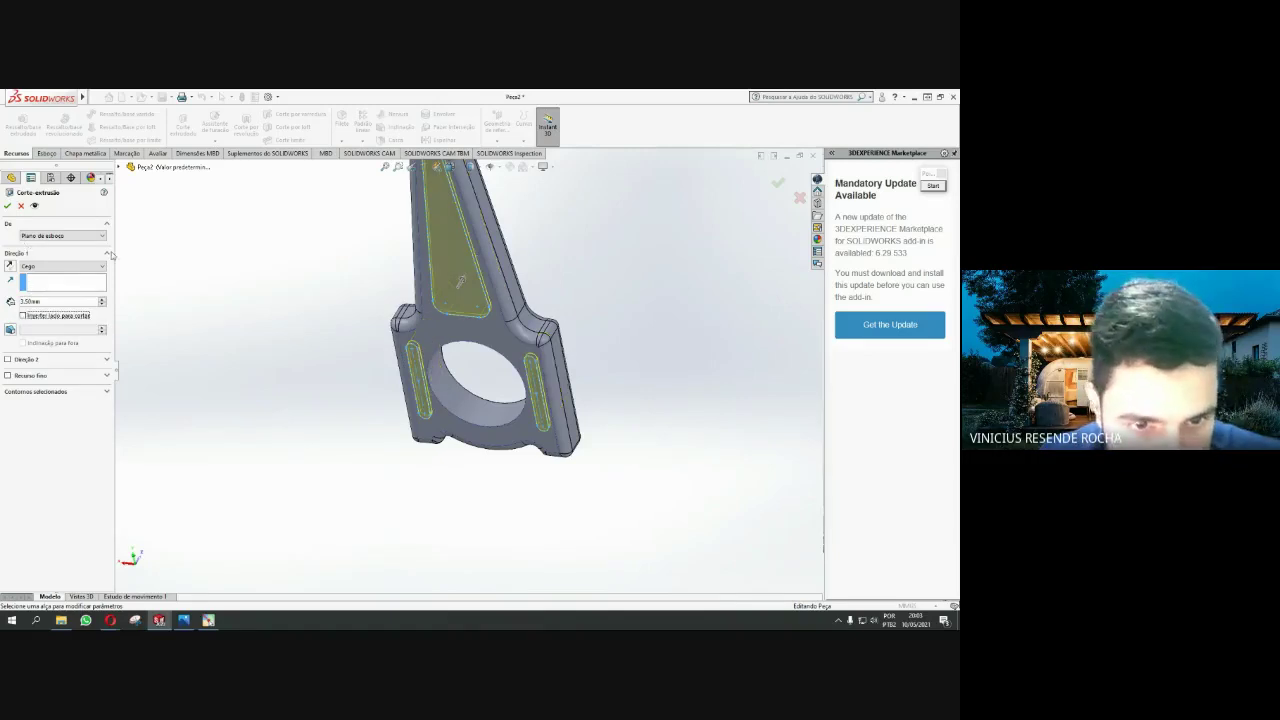
middle_click_drag(340, 255, 381, 258)
middle_click_drag(463, 283, 334, 219)
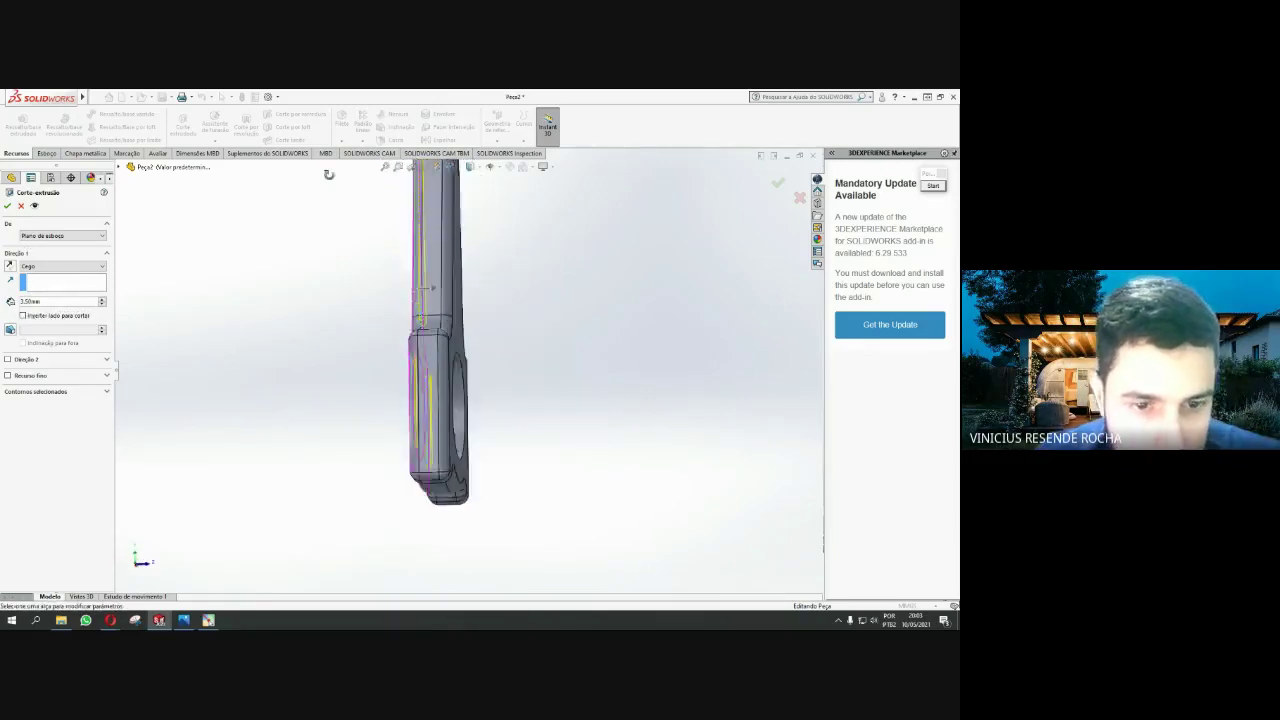
double_click(57, 301)
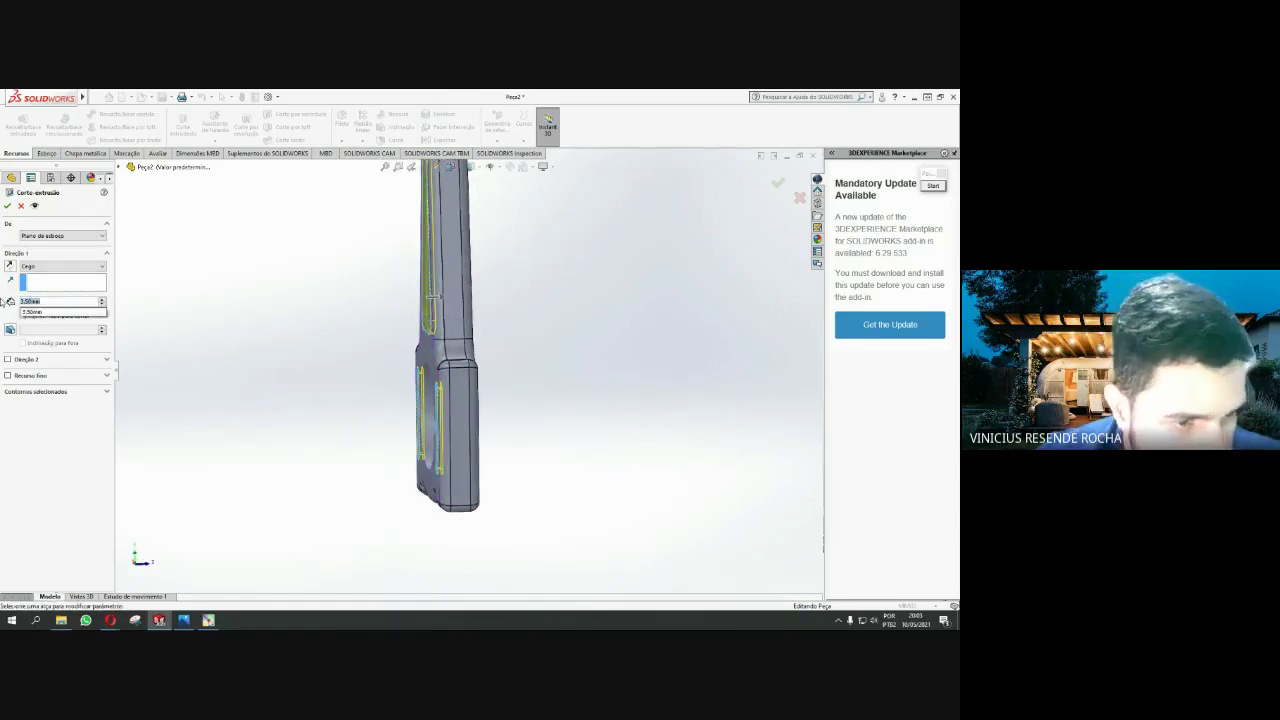
type("4.5")
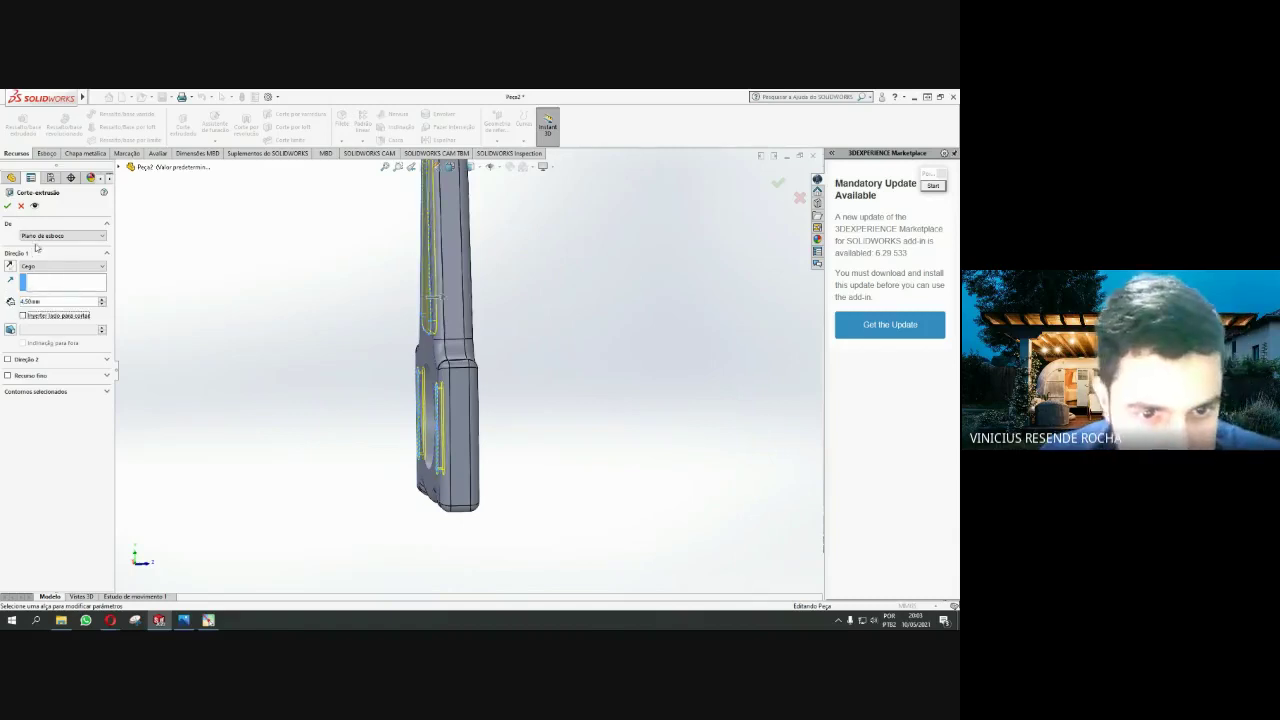
mouse_move(420, 297)
middle_mouse_down()
mouse_move(494, 294)
mouse_move(531, 323)
mouse_move(487, 302)
mouse_move(466, 246)
mouse_move(466, 277)
middle_mouse_up()
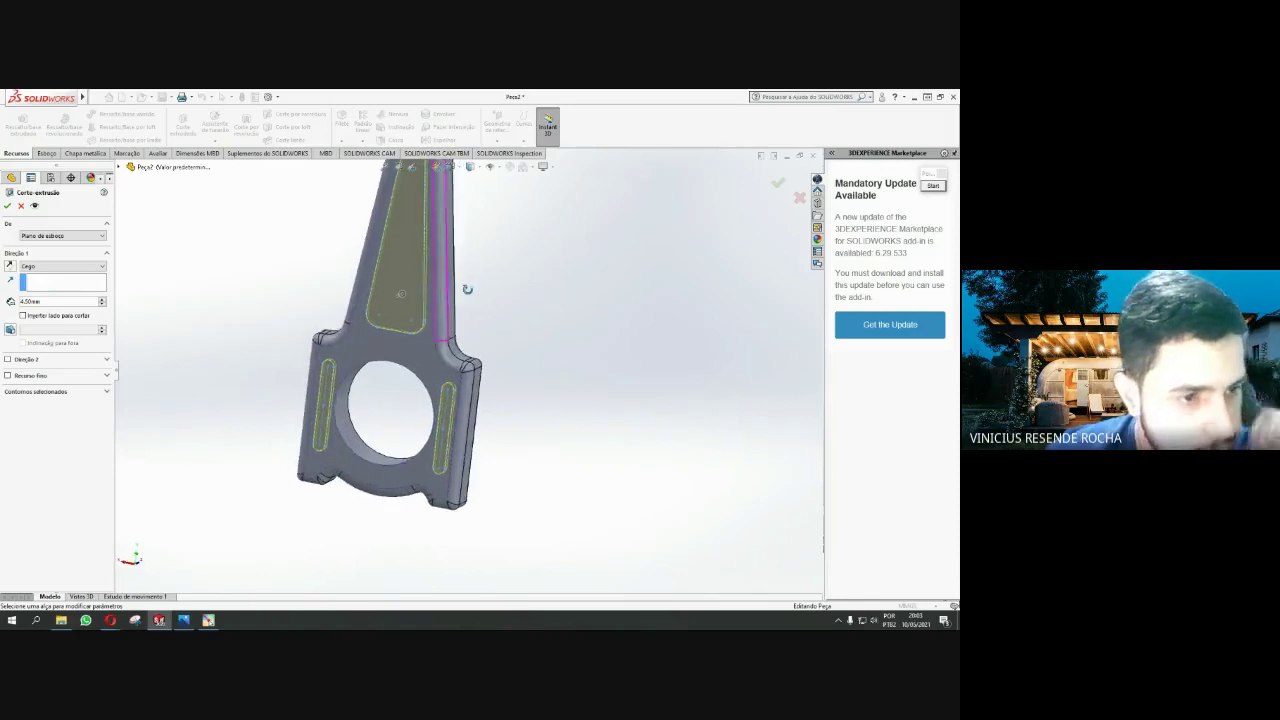
left_click(10, 330)
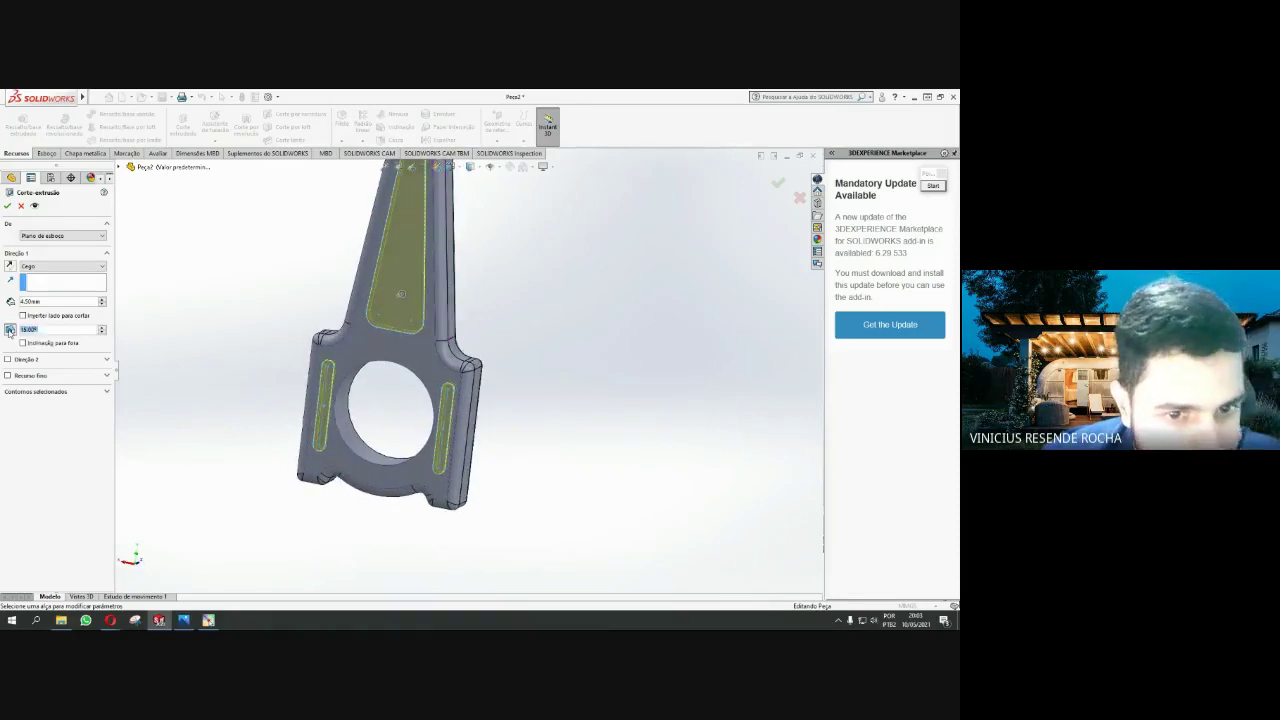
mouse_move(381, 299)
middle_mouse_down()
mouse_move(434, 323)
mouse_move(349, 250)
mouse_move(330, 262)
middle_mouse_up()
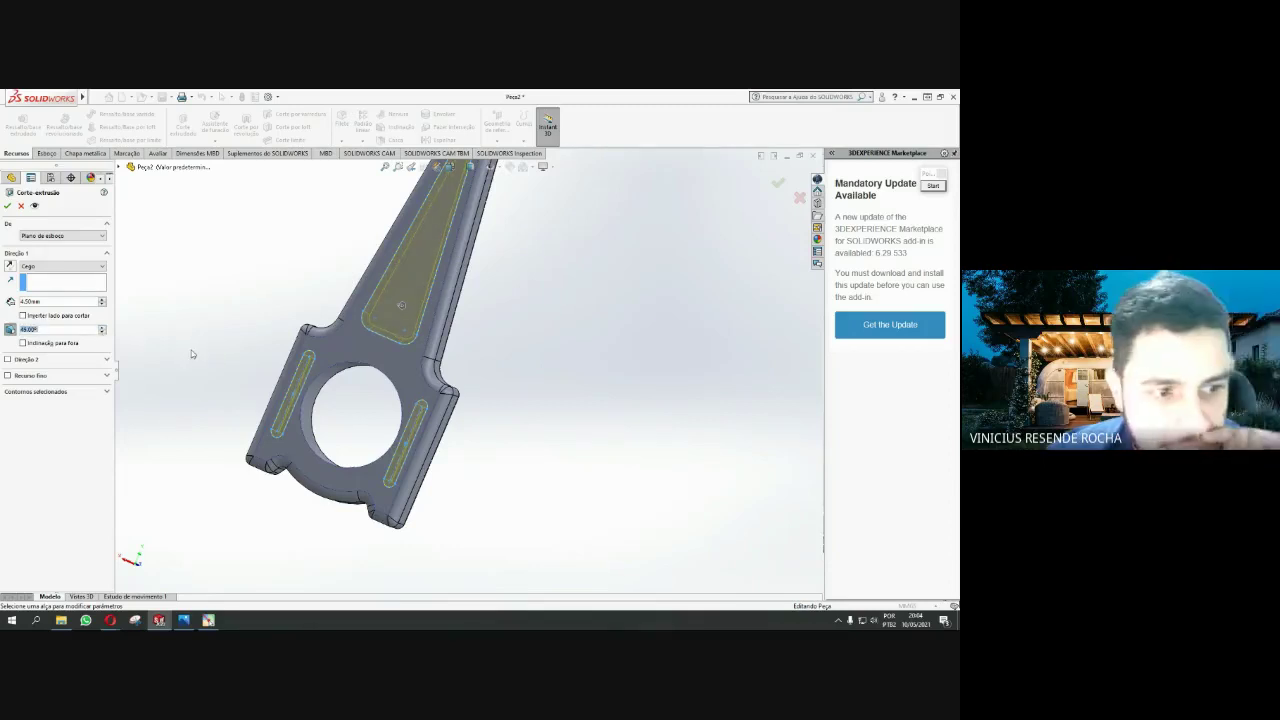
middle_click_drag(455, 338, 408, 378)
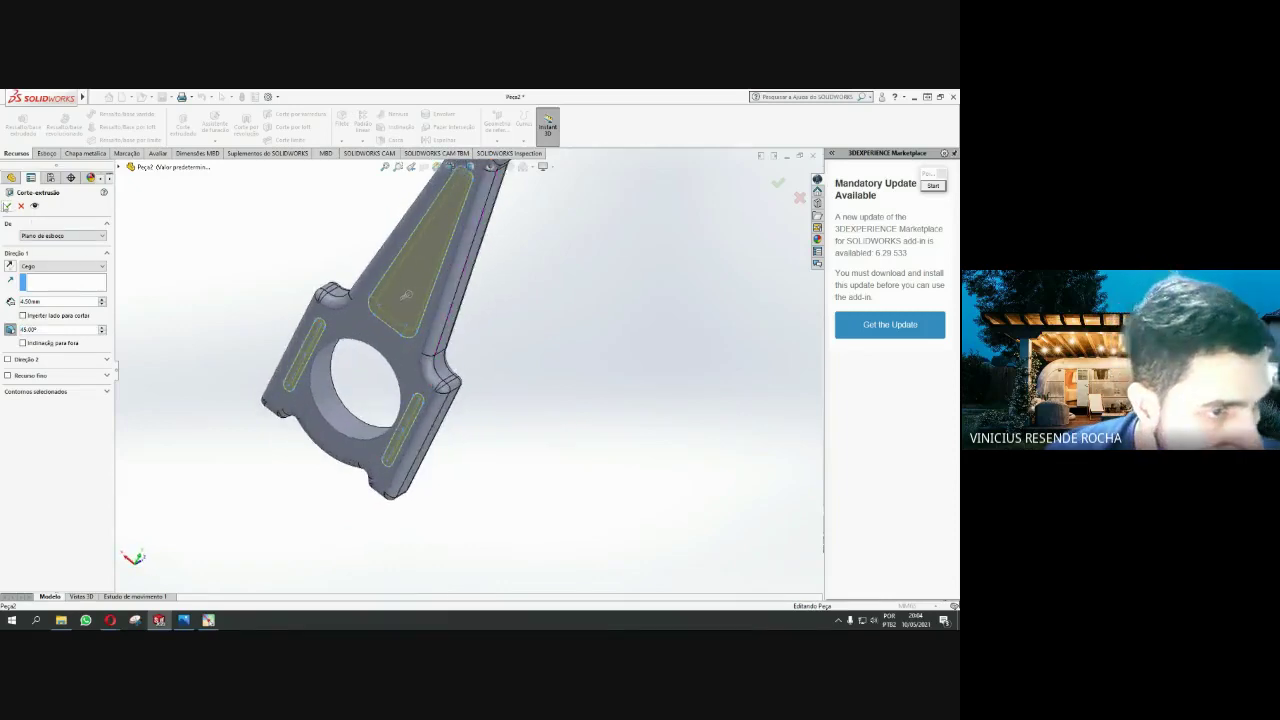
key("Return")
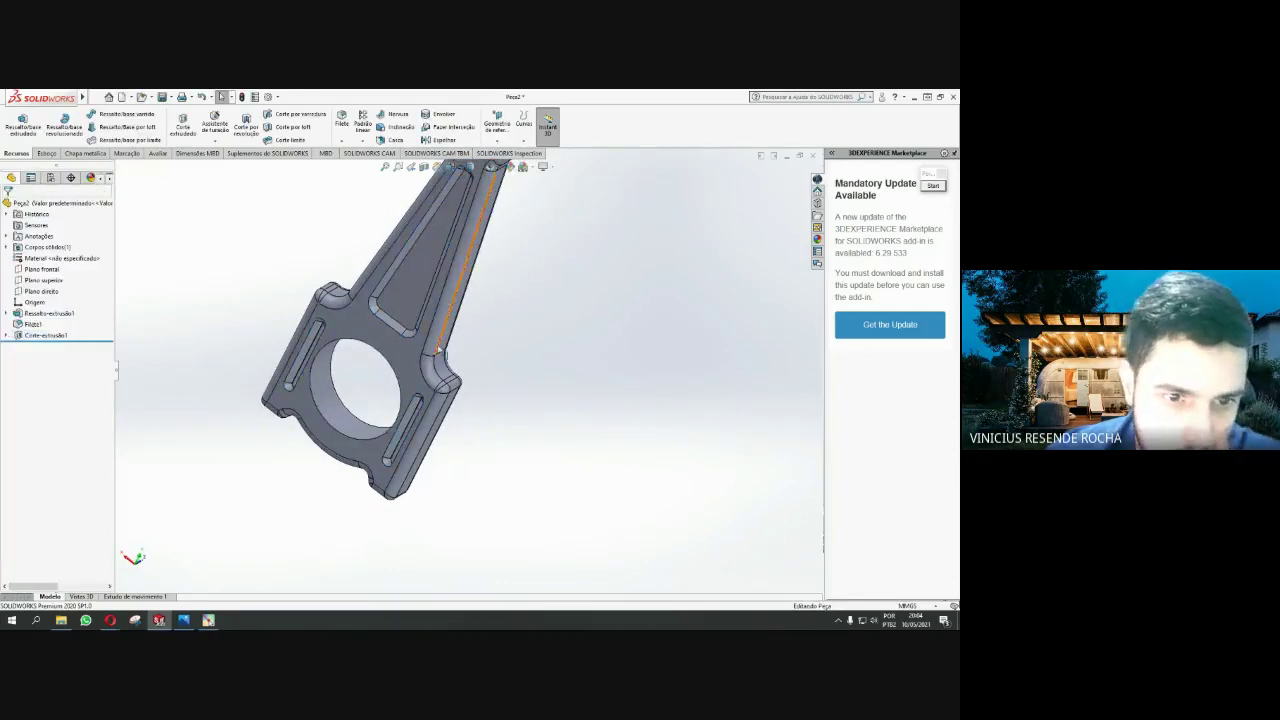
mouse_move(563, 315)
middle_mouse_down()
mouse_move(477, 281)
mouse_move(508, 251)
mouse_move(531, 289)
mouse_move(498, 304)
mouse_move(430, 290)
mouse_move(531, 340)
mouse_move(551, 372)
mouse_move(534, 386)
mouse_move(477, 359)
mouse_move(480, 400)
mouse_move(540, 371)
mouse_move(591, 374)
mouse_move(614, 403)
mouse_move(577, 409)
mouse_move(542, 318)
mouse_move(546, 394)
mouse_move(523, 380)
mouse_move(500, 320)
mouse_move(526, 325)
mouse_move(540, 382)
mouse_move(520, 360)
mouse_move(429, 457)
mouse_move(466, 506)
mouse_move(463, 355)
mouse_move(517, 357)
mouse_move(540, 389)
mouse_move(503, 366)
mouse_move(485, 385)
middle_mouse_up()
scroll(423, 289, "up", 3)
scroll(478, 381, "down", 3)
scroll(484, 389, "down", 4)
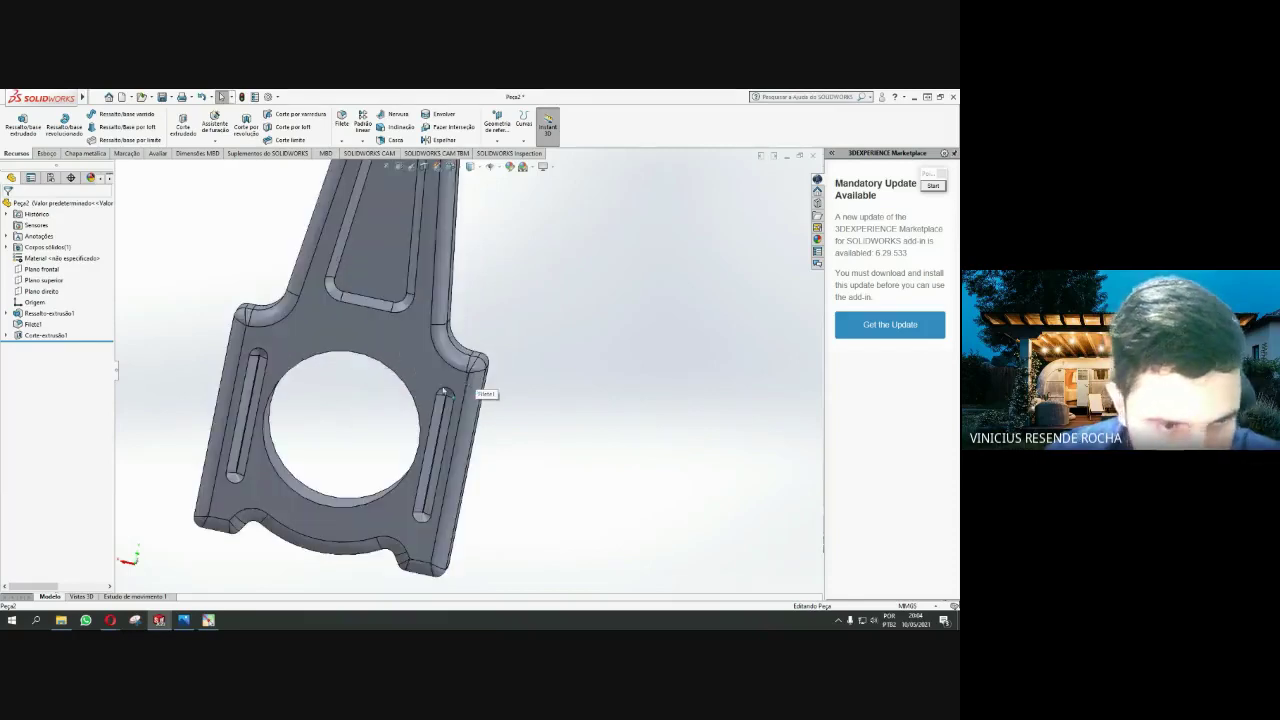
left_click(48, 335)
scroll(561, 362, "up", 4)
mouse_move(561, 364)
middle_mouse_down()
mouse_move(463, 334)
mouse_move(446, 359)
middle_mouse_up()
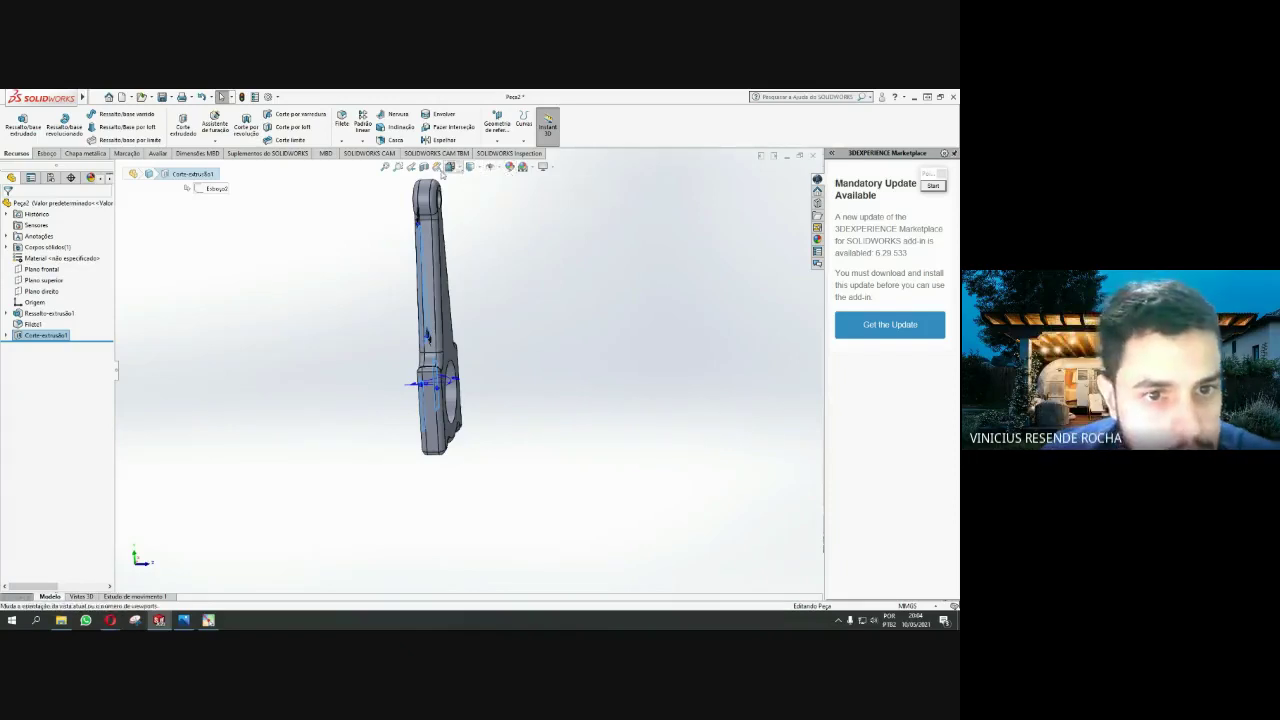
Mirror Corte-extrusão1 across Plano frontal to create Espelhar1
left_click(364, 142)
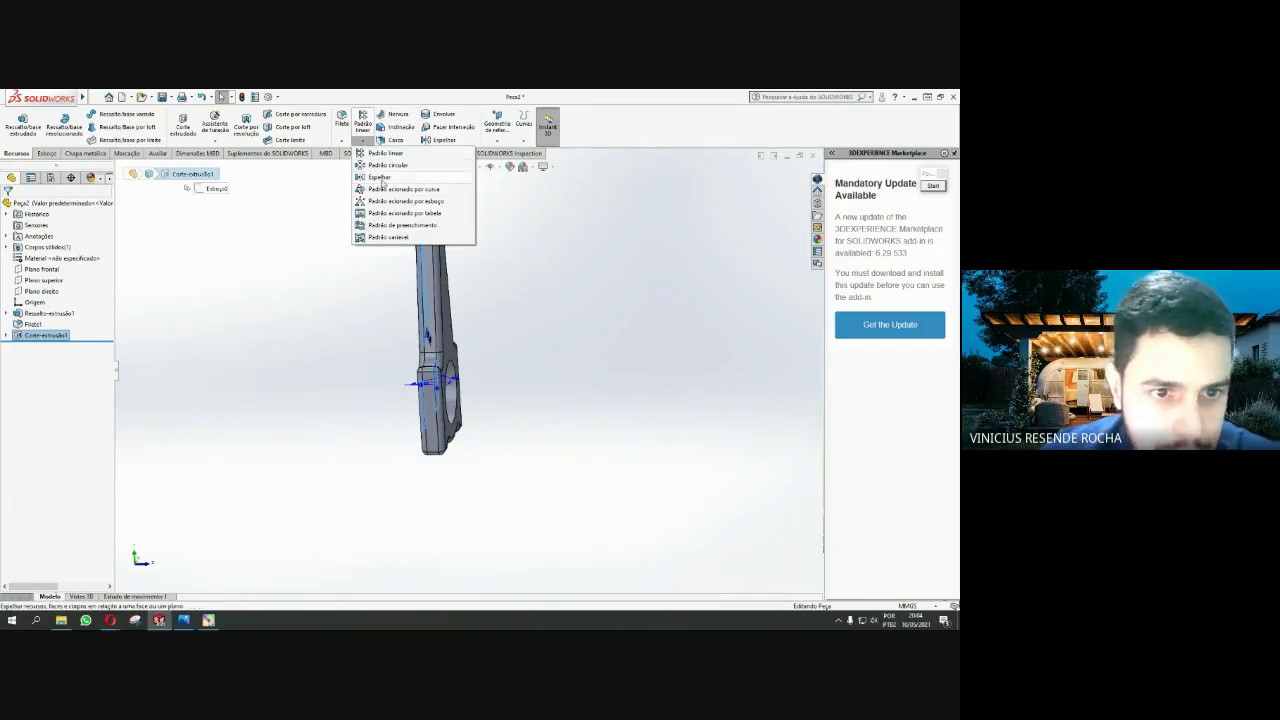
left_click(380, 177)
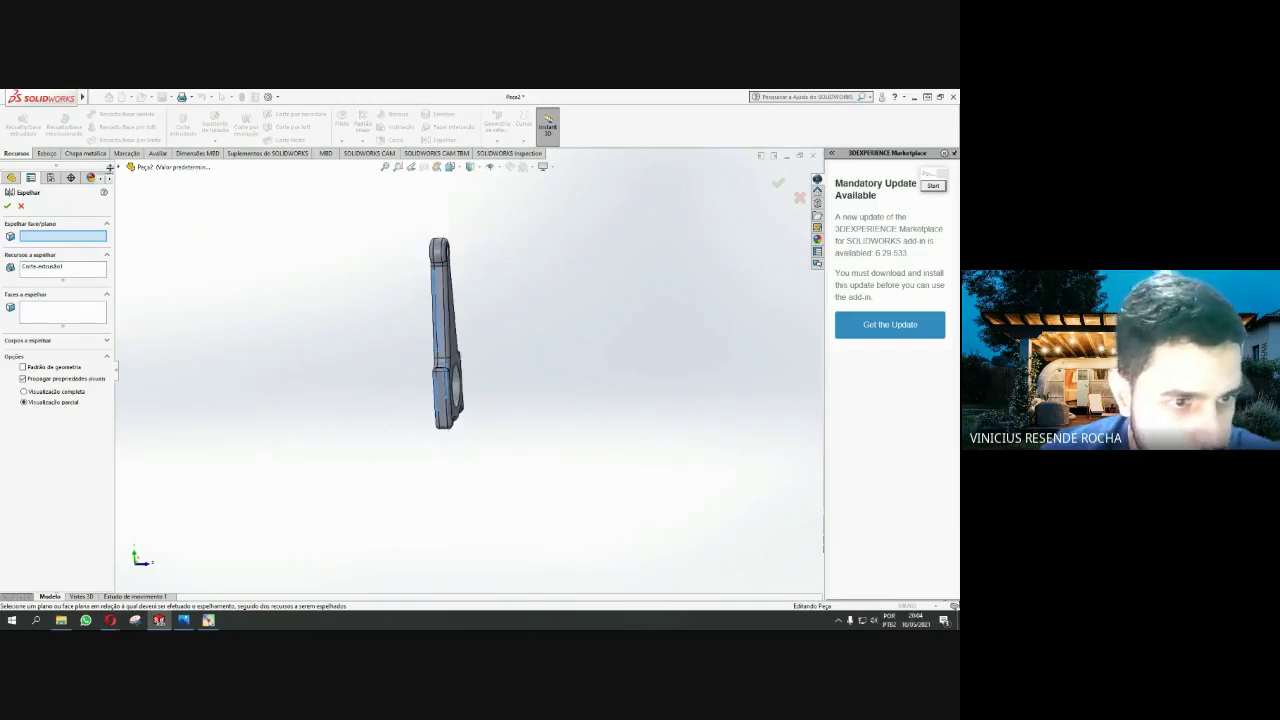
left_click(121, 167)
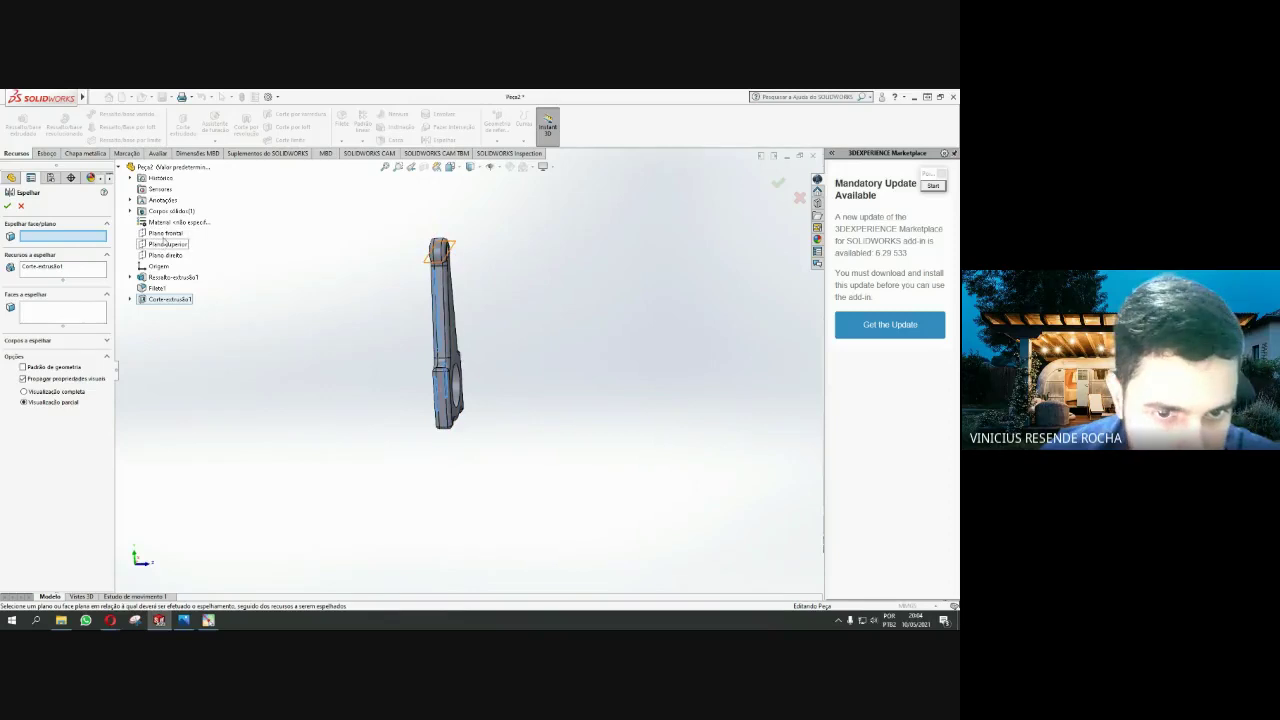
left_click(165, 232)
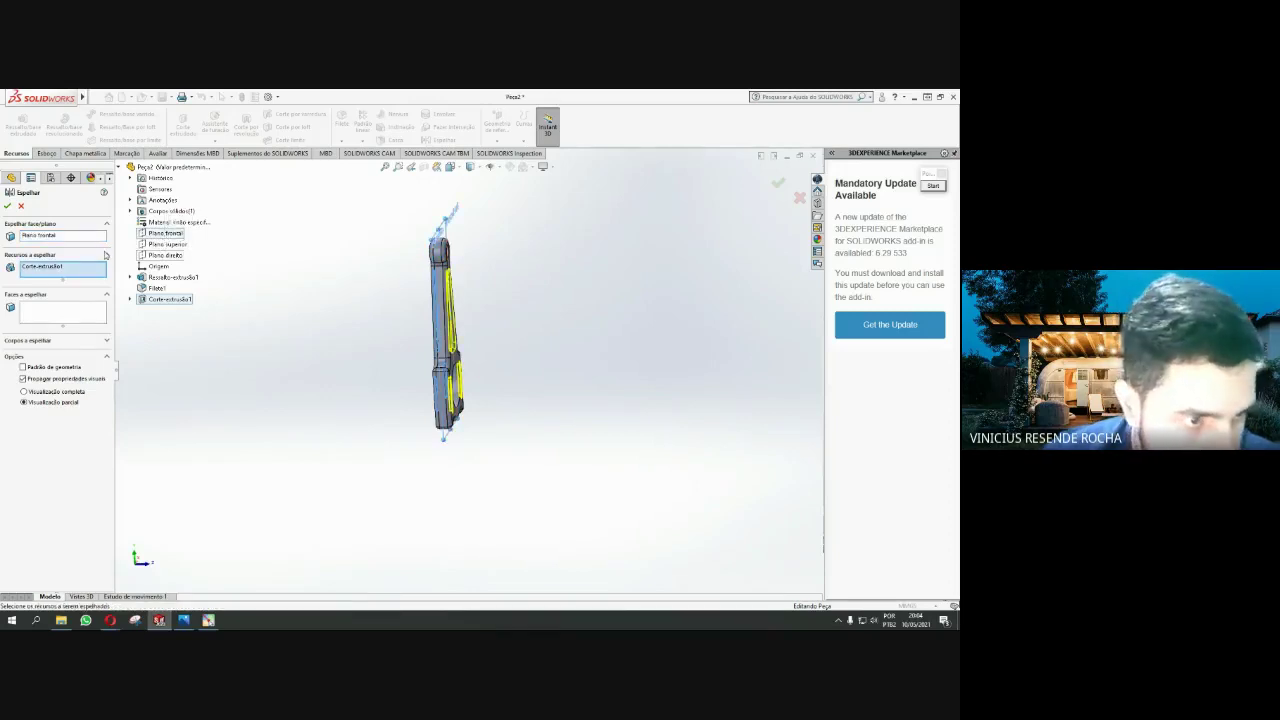
left_click(9, 206)
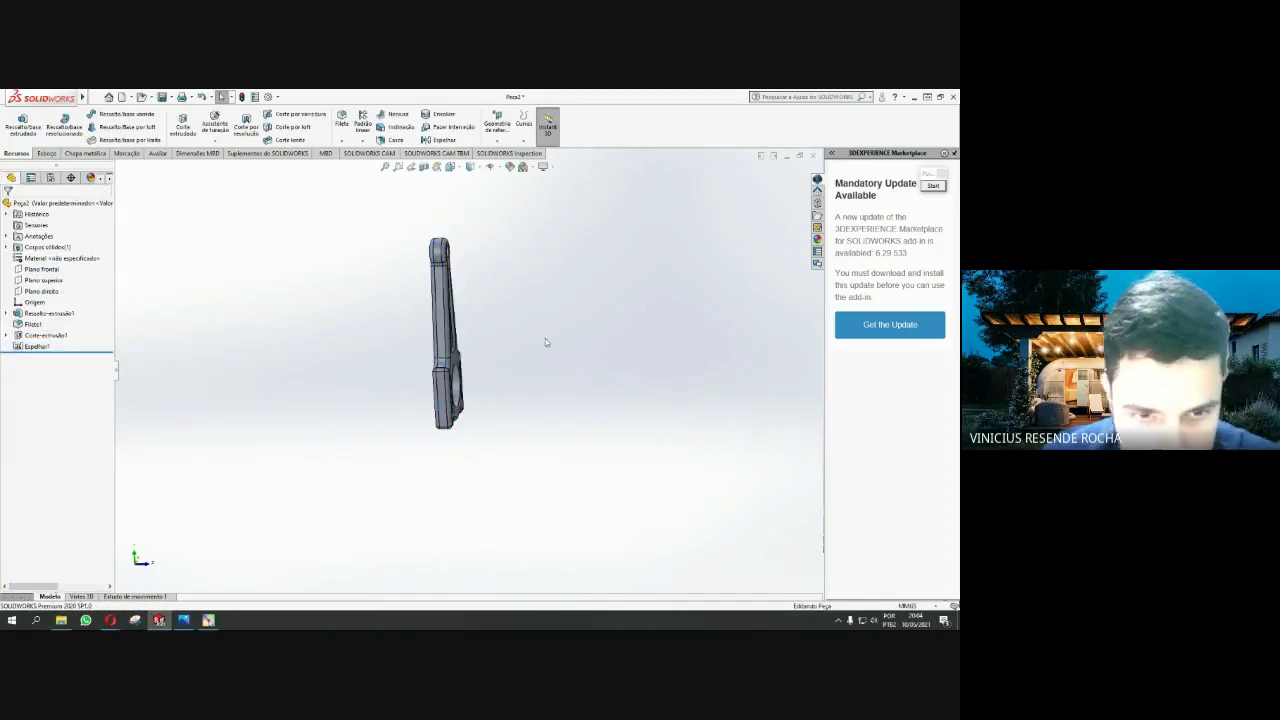
mouse_move(545, 342)
middle_mouse_down()
mouse_move(426, 386)
mouse_move(486, 380)
mouse_move(394, 409)
mouse_move(349, 323)
mouse_move(317, 306)
mouse_move(285, 333)
mouse_move(209, 286)
mouse_move(320, 309)
mouse_move(398, 212)
mouse_move(449, 514)
mouse_move(512, 340)
middle_mouse_up()
scroll(449, 514, "down", 5)
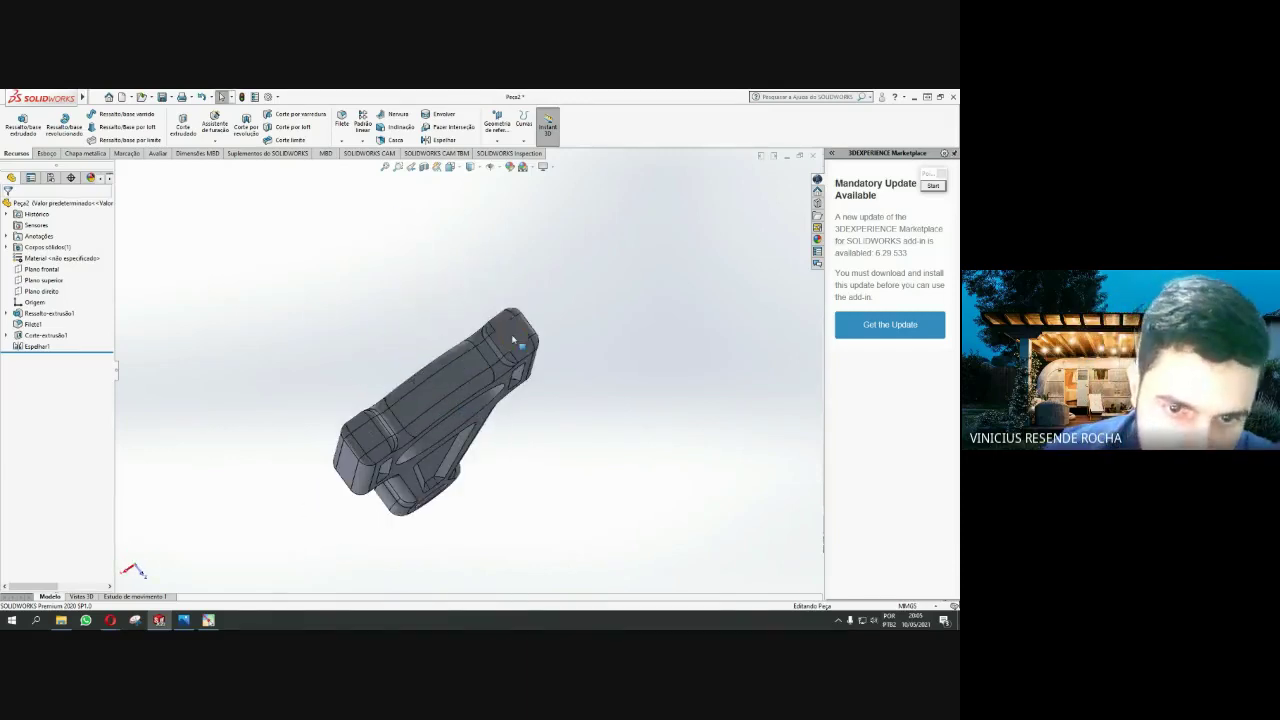
left_click(512, 340)
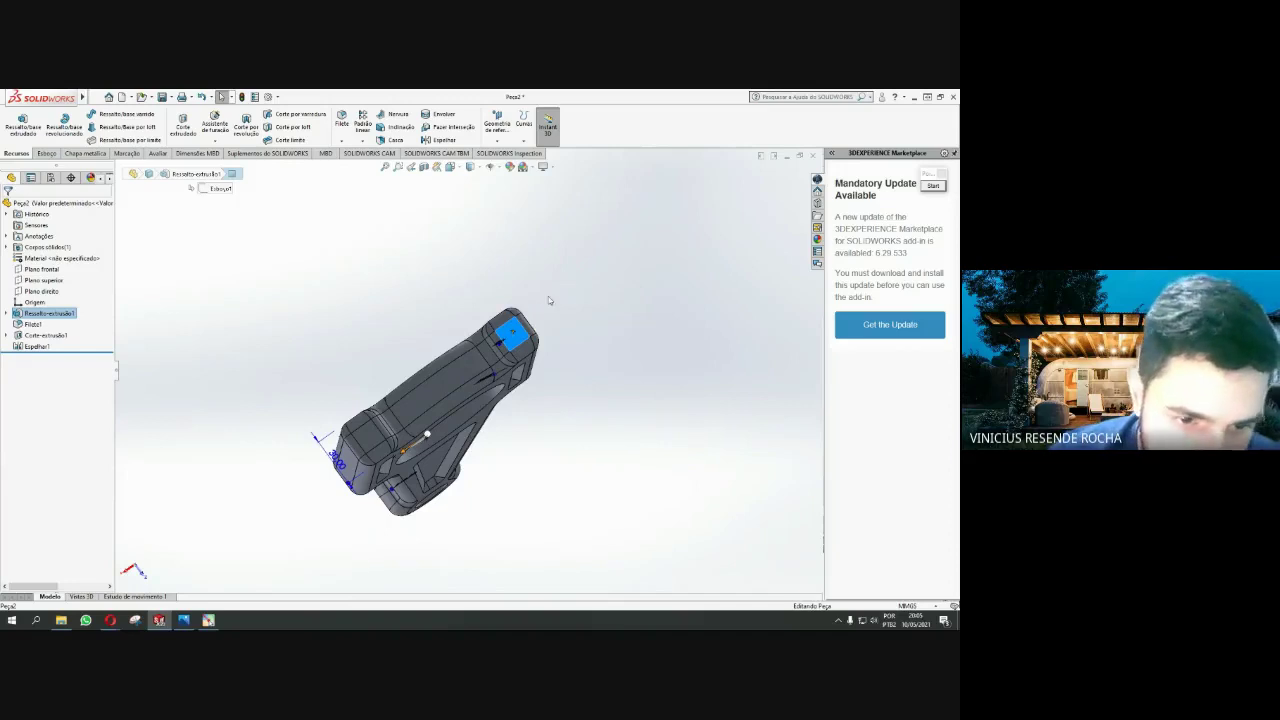
mouse_move(481, 390)
middle_mouse_down()
mouse_move(455, 400)
mouse_move(449, 262)
mouse_move(575, 522)
middle_mouse_up()
scroll(455, 400, "down", 3)
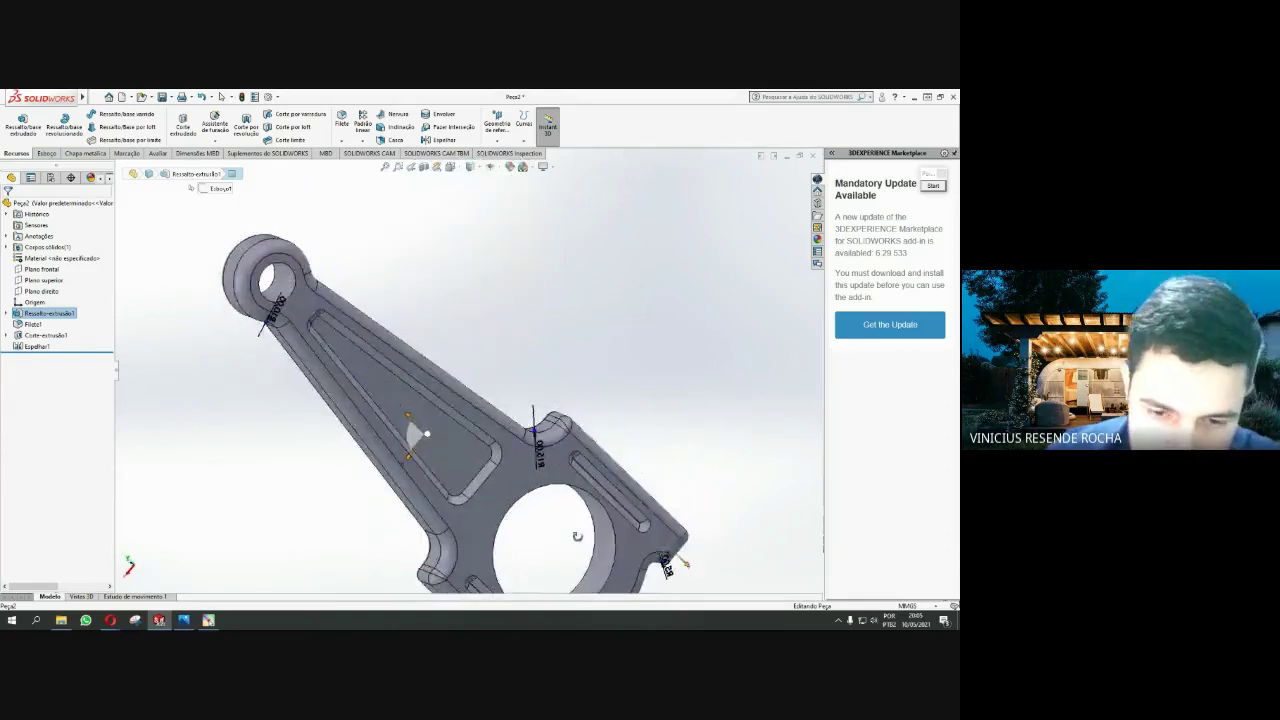
scroll(575, 522, "up", 3)
scroll(571, 514, "up", 2)
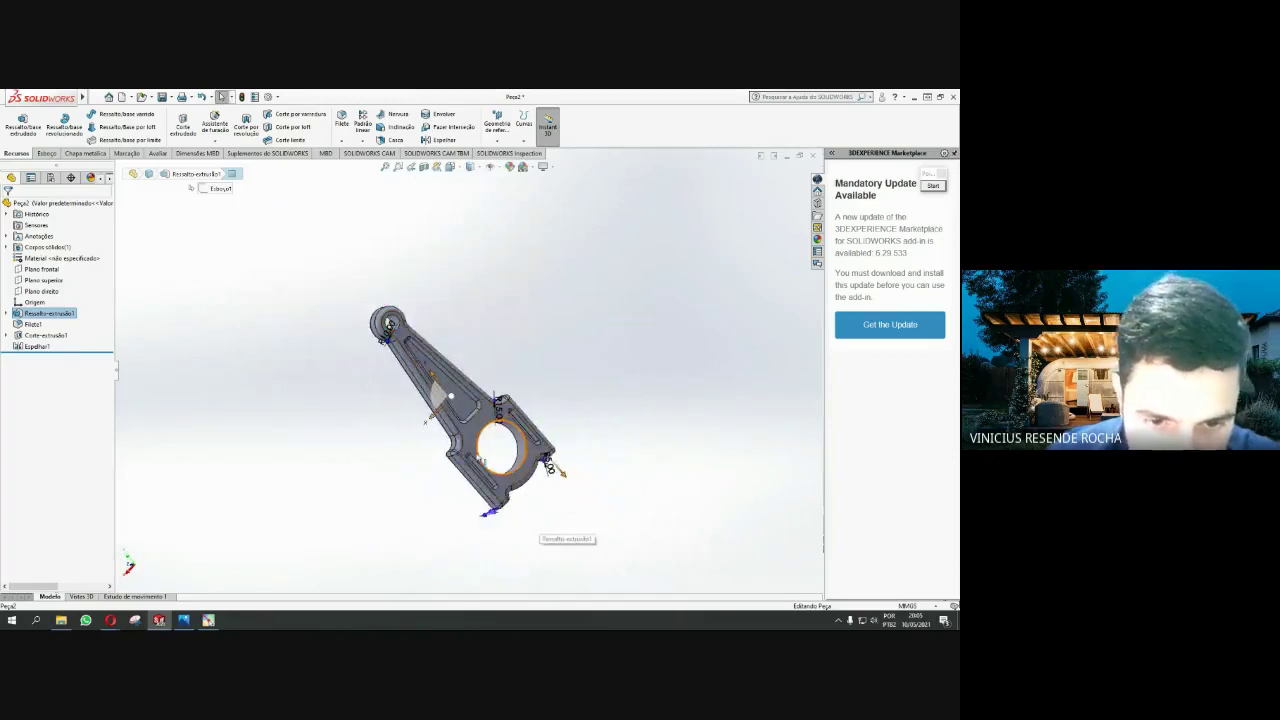
scroll(488, 458, "down", 2)
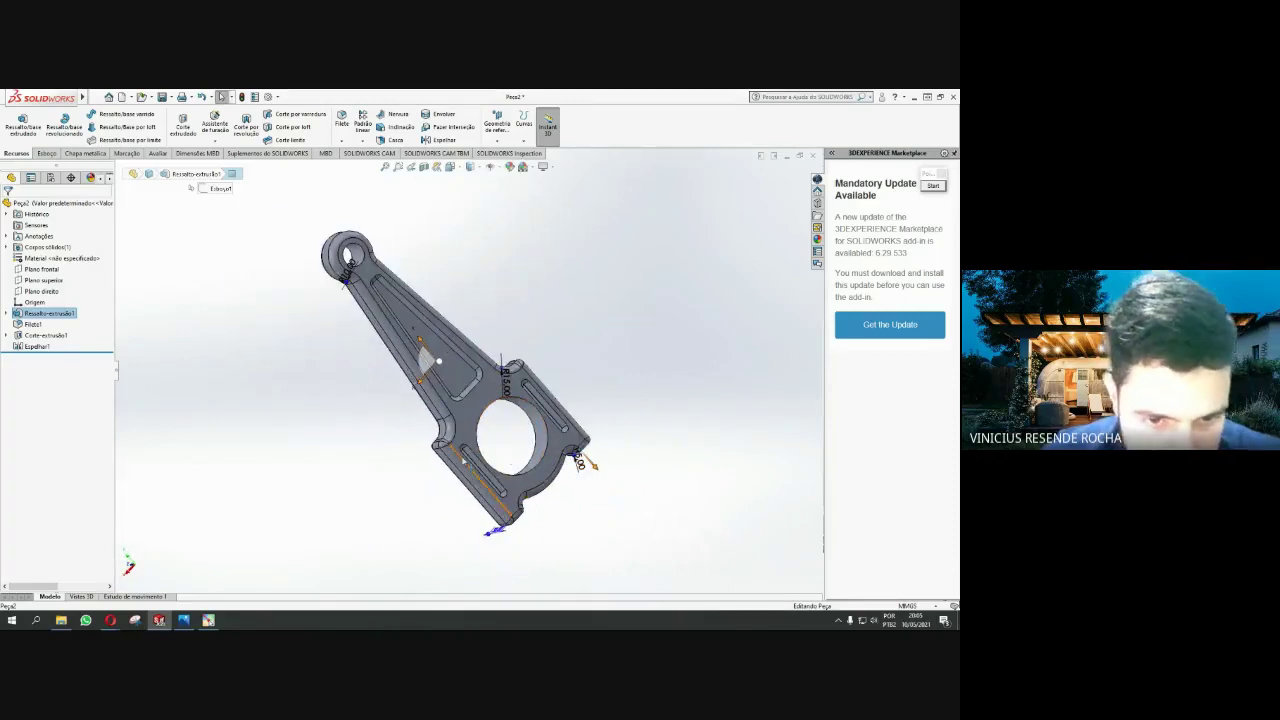
left_click(473, 427)
left_click(503, 383)
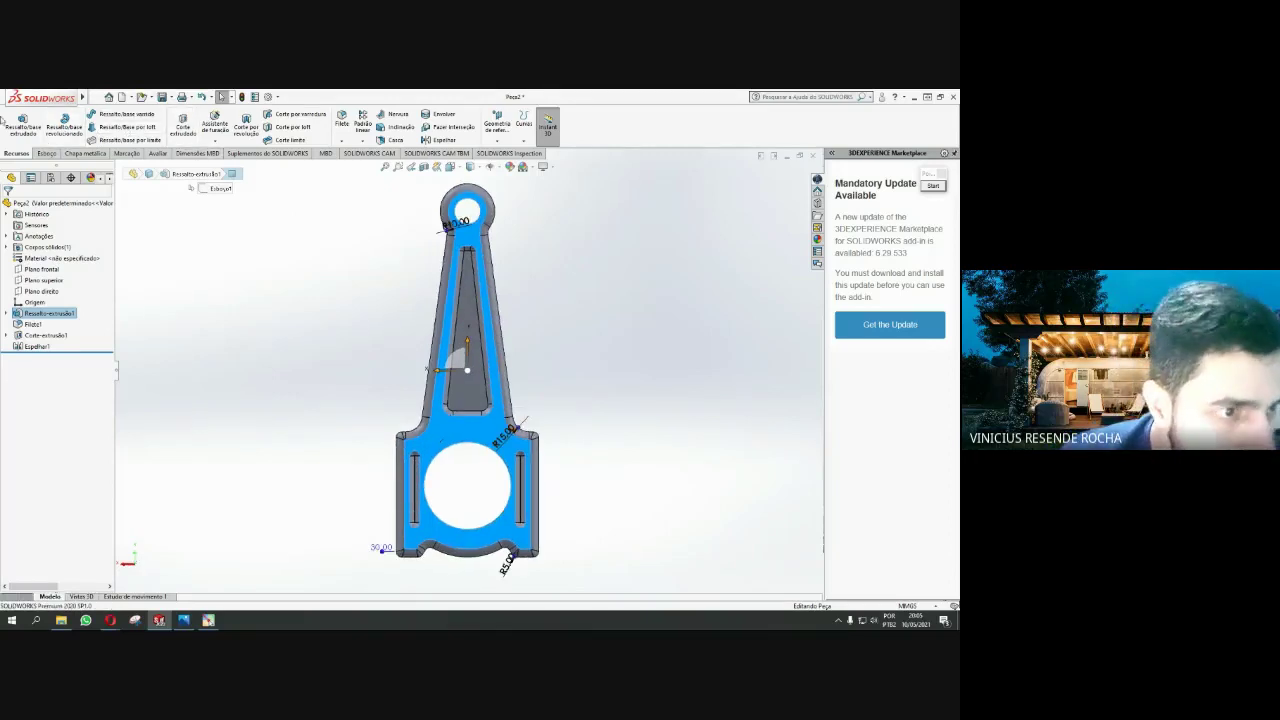
On the rod's front face, draw a midpoint line from the bore centre past the big end, then exit the sketch
left_click(46, 153)
left_click(16, 122)
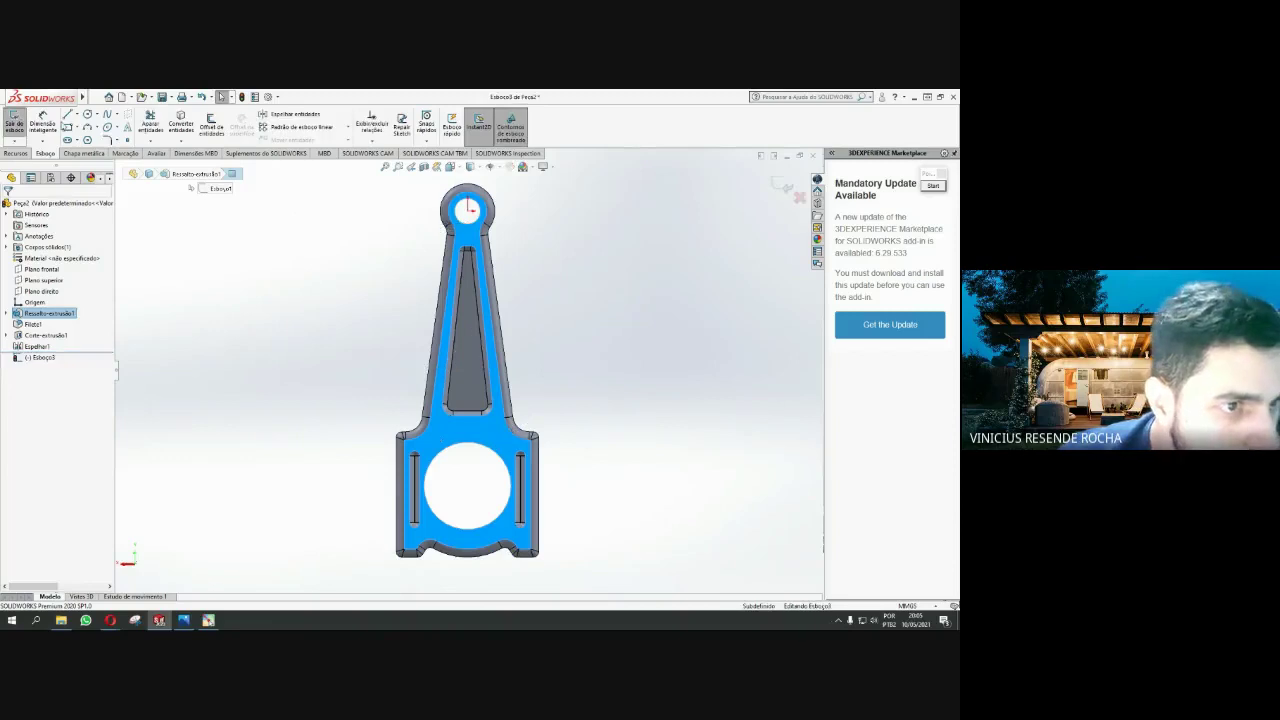
left_click(68, 115)
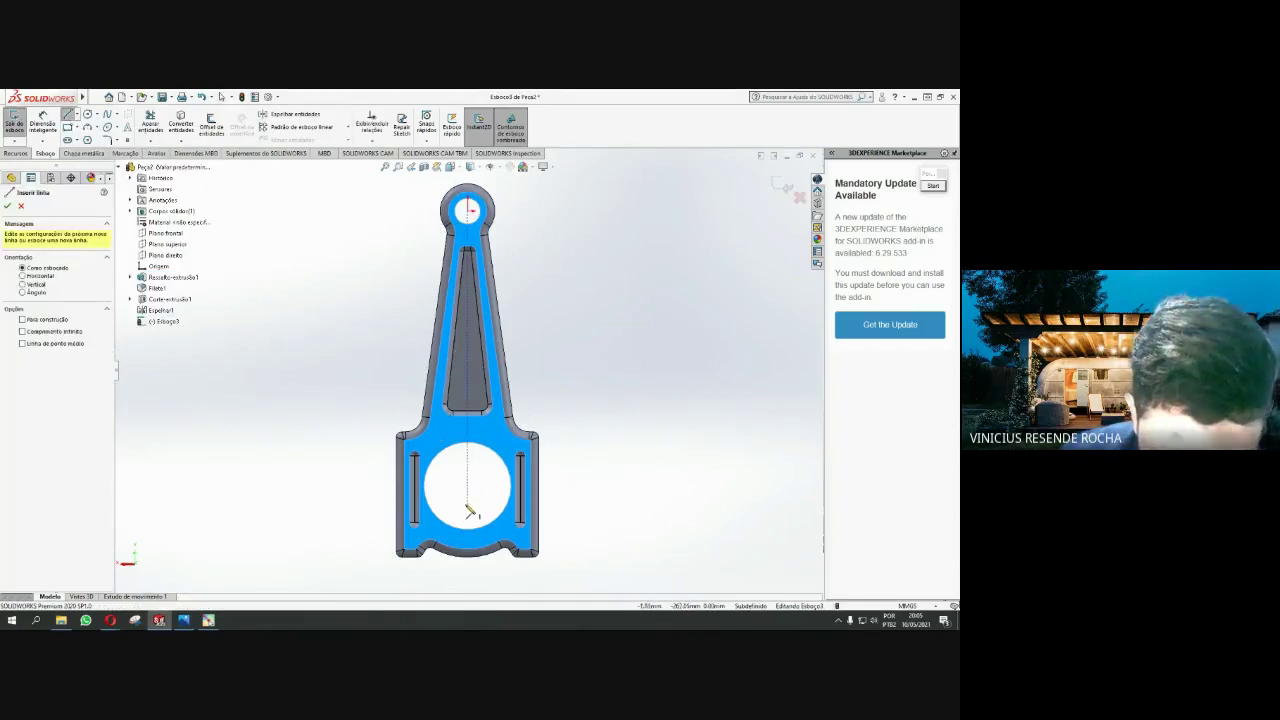
left_click(469, 511)
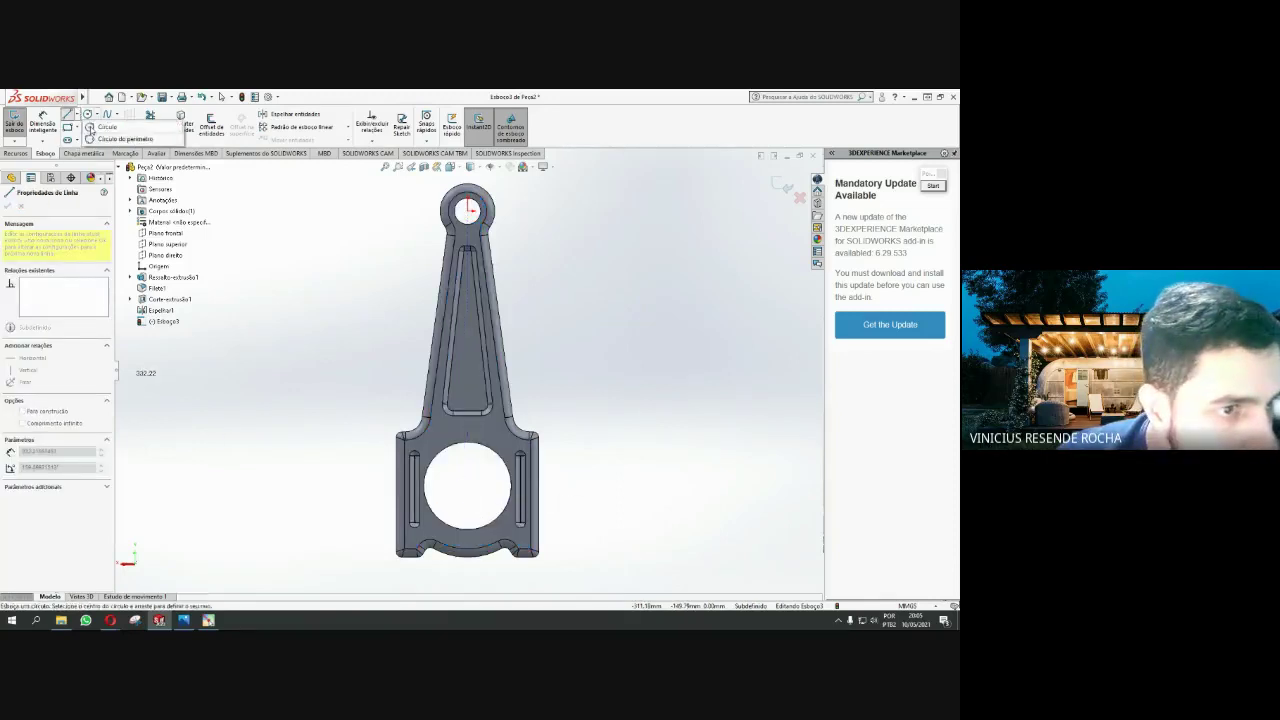
left_click(76, 115)
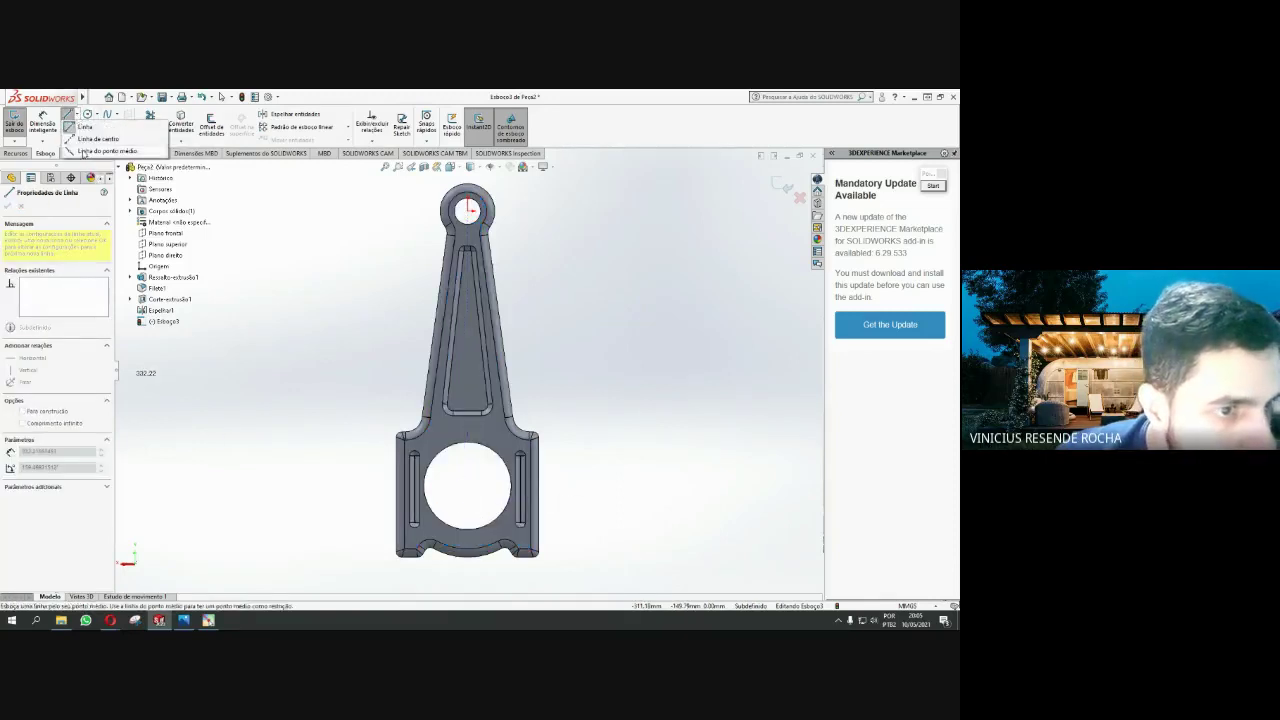
left_click(100, 151)
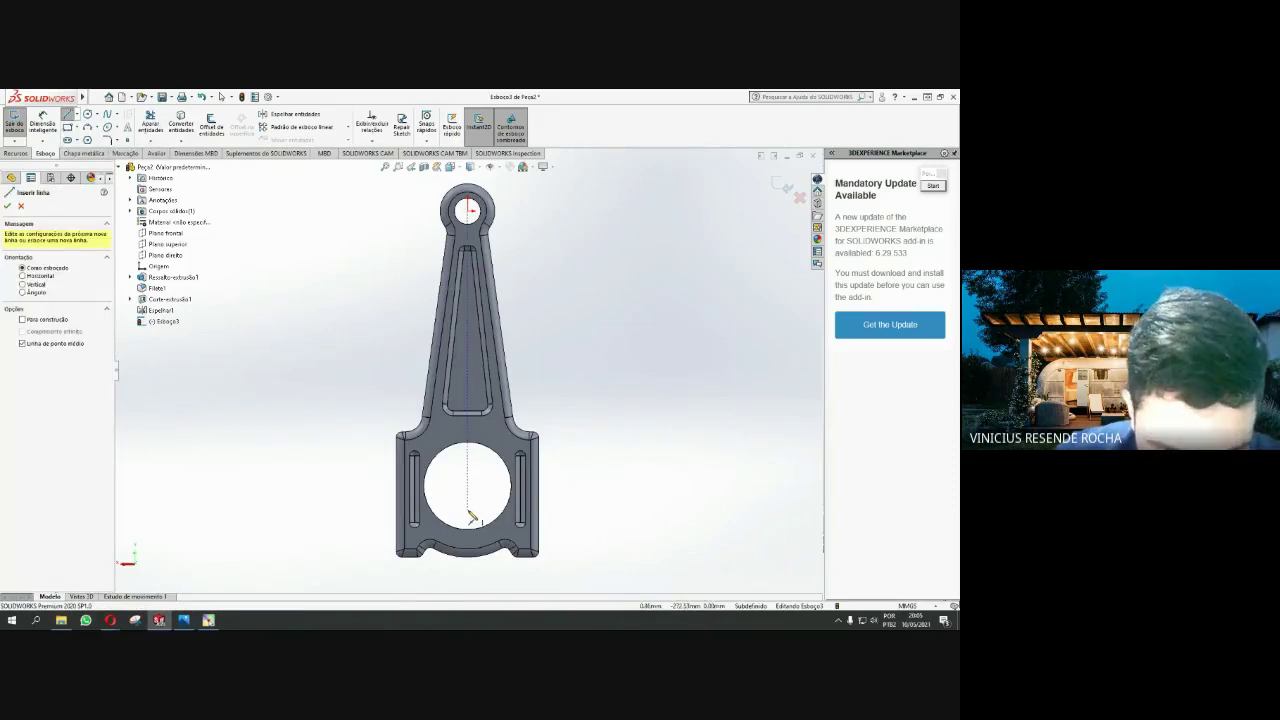
left_click(468, 512)
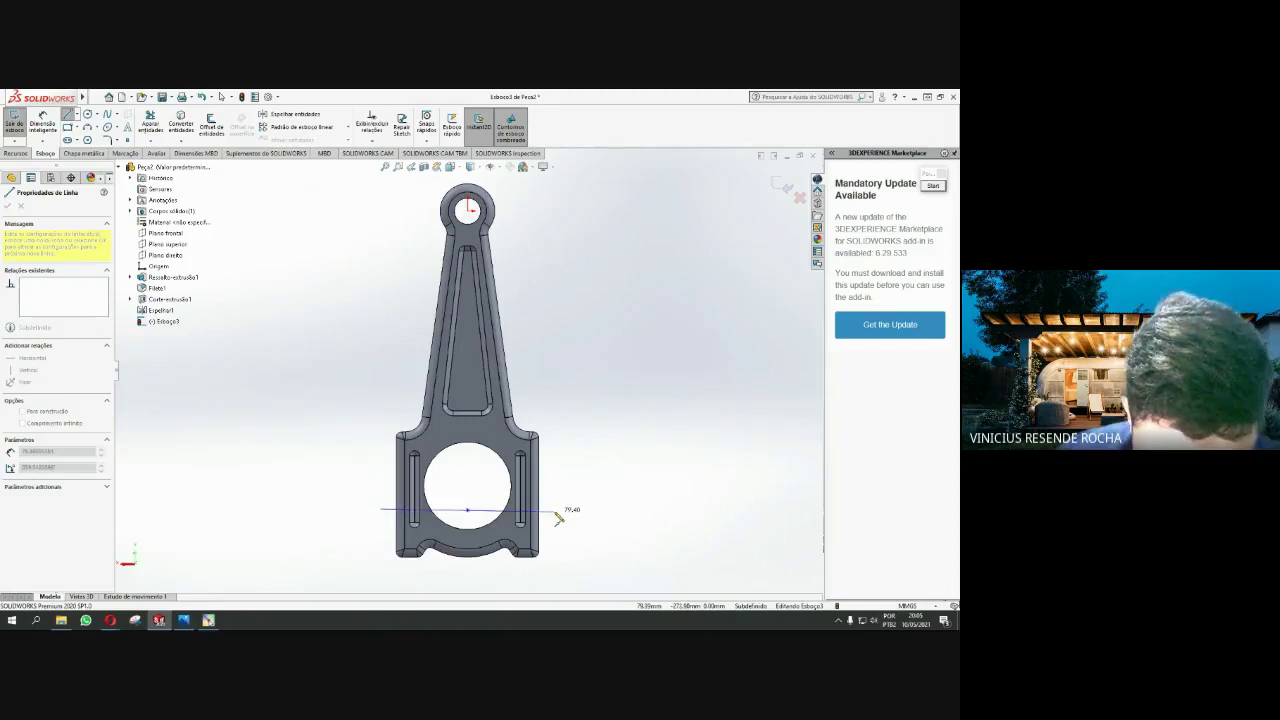
left_click(556, 510)
key("Escape")
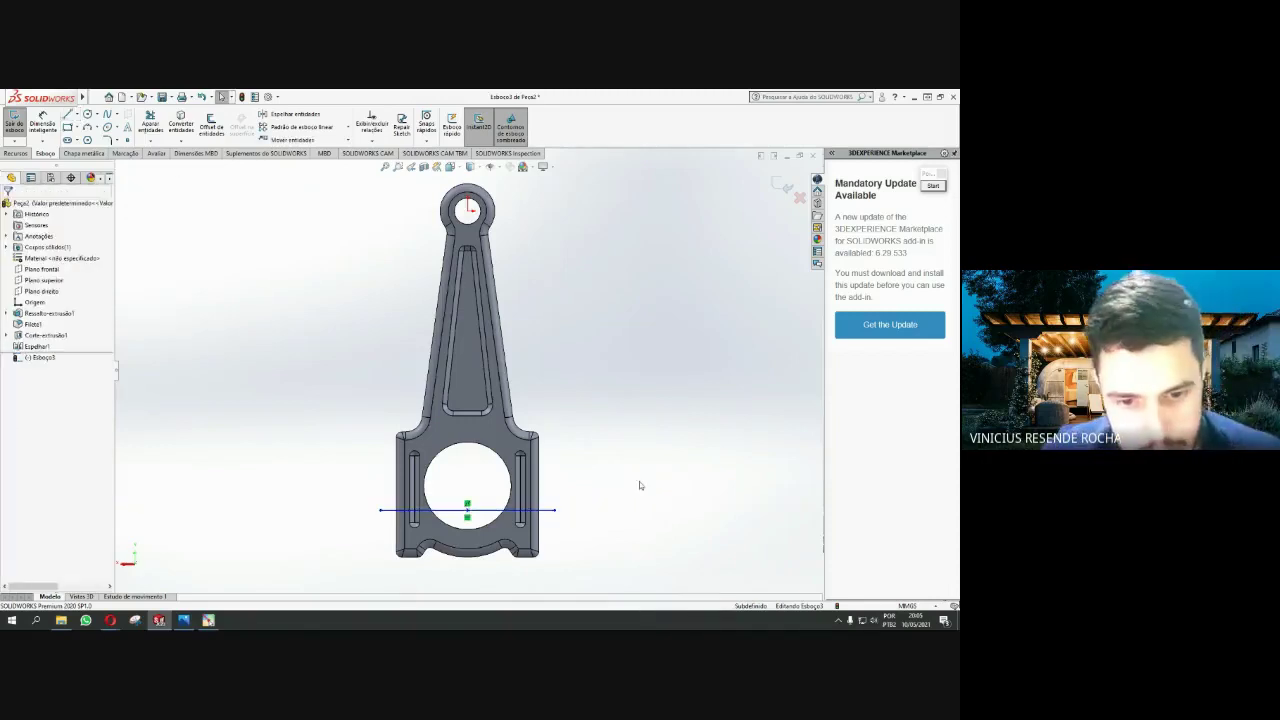
left_click(787, 190)
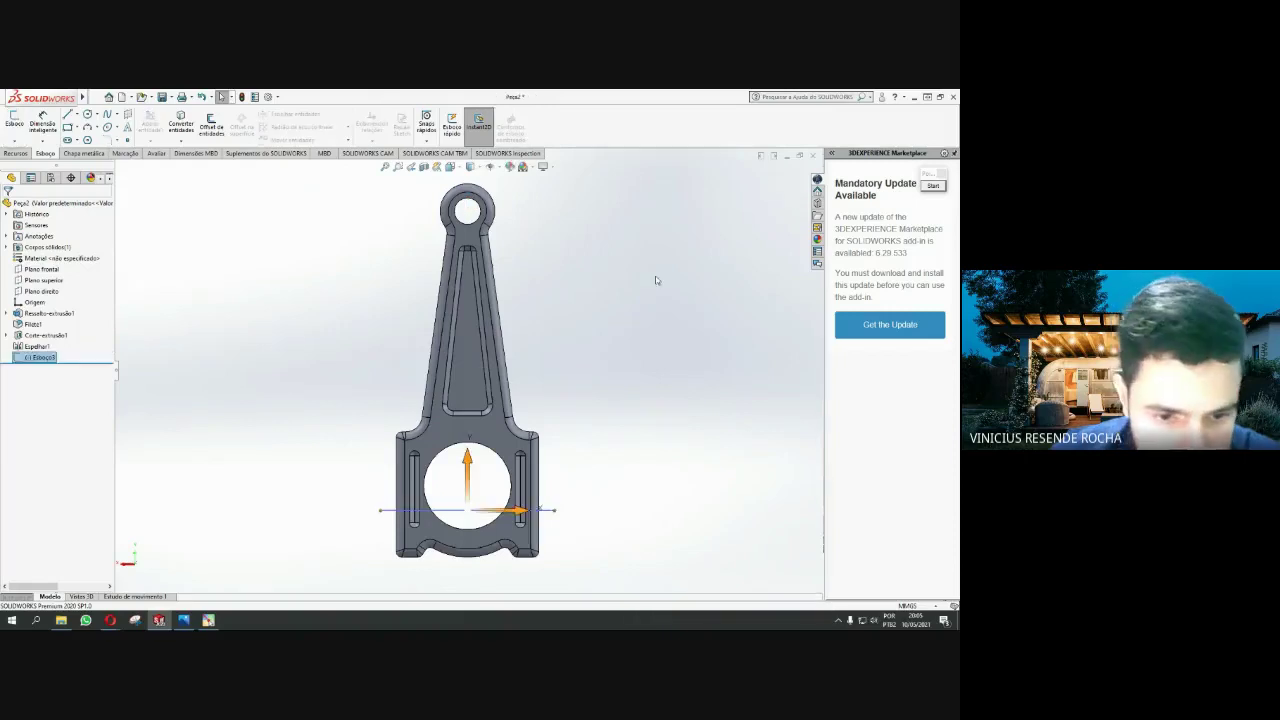
Start a thin-feature extruded cut from Esboço3 with 0.50 mm thickness
scroll(423, 508, "up", 2)
middle_click_drag(390, 433, 495, 510)
scroll(495, 510, "down", 4)
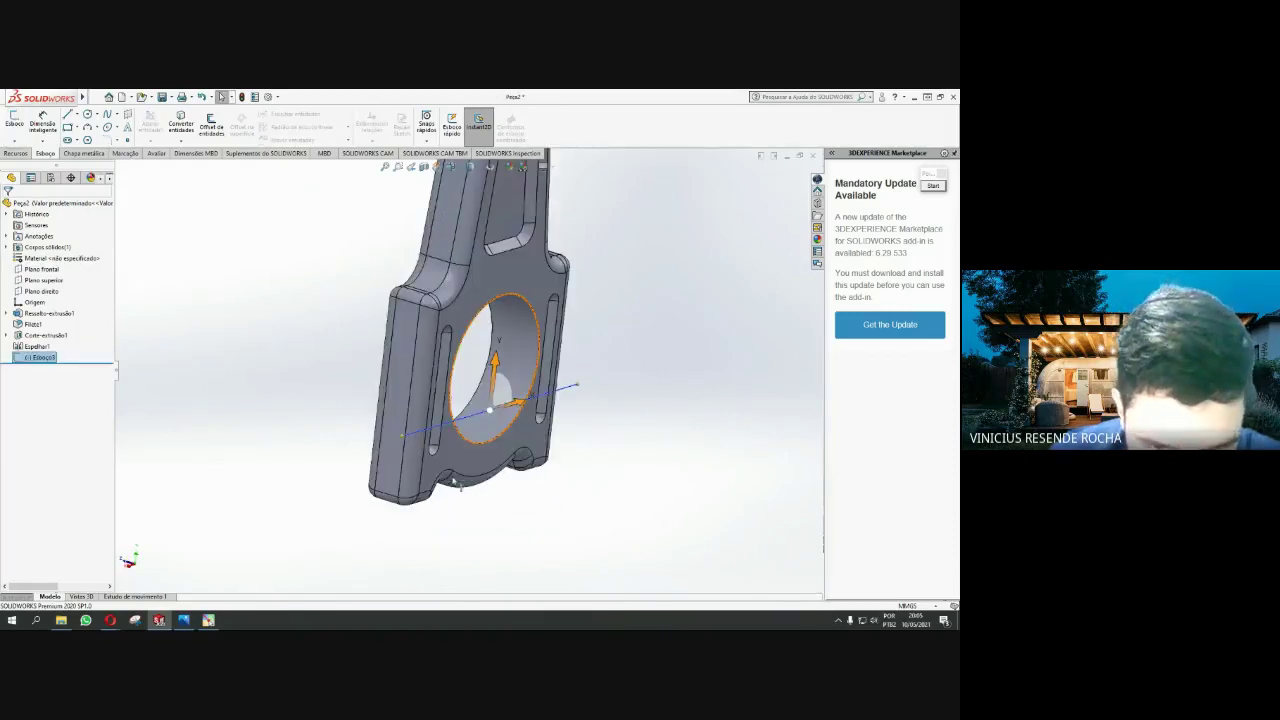
left_click(22, 153)
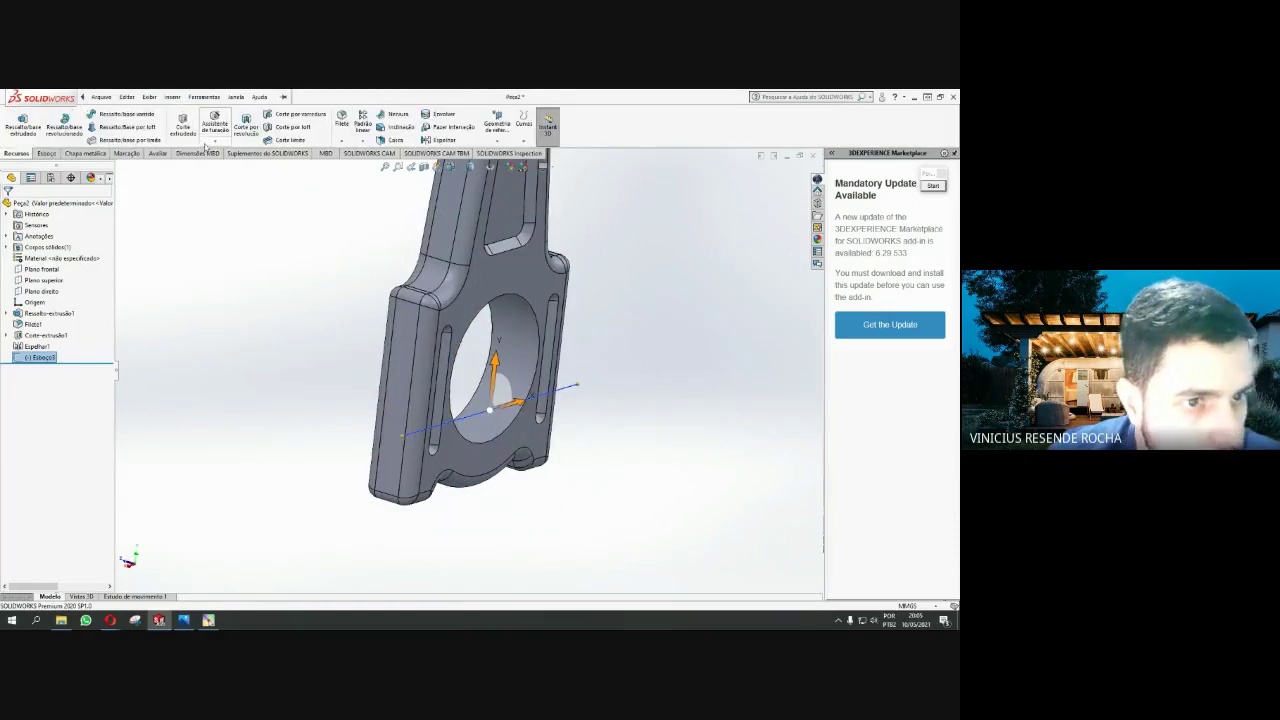
left_click(183, 130)
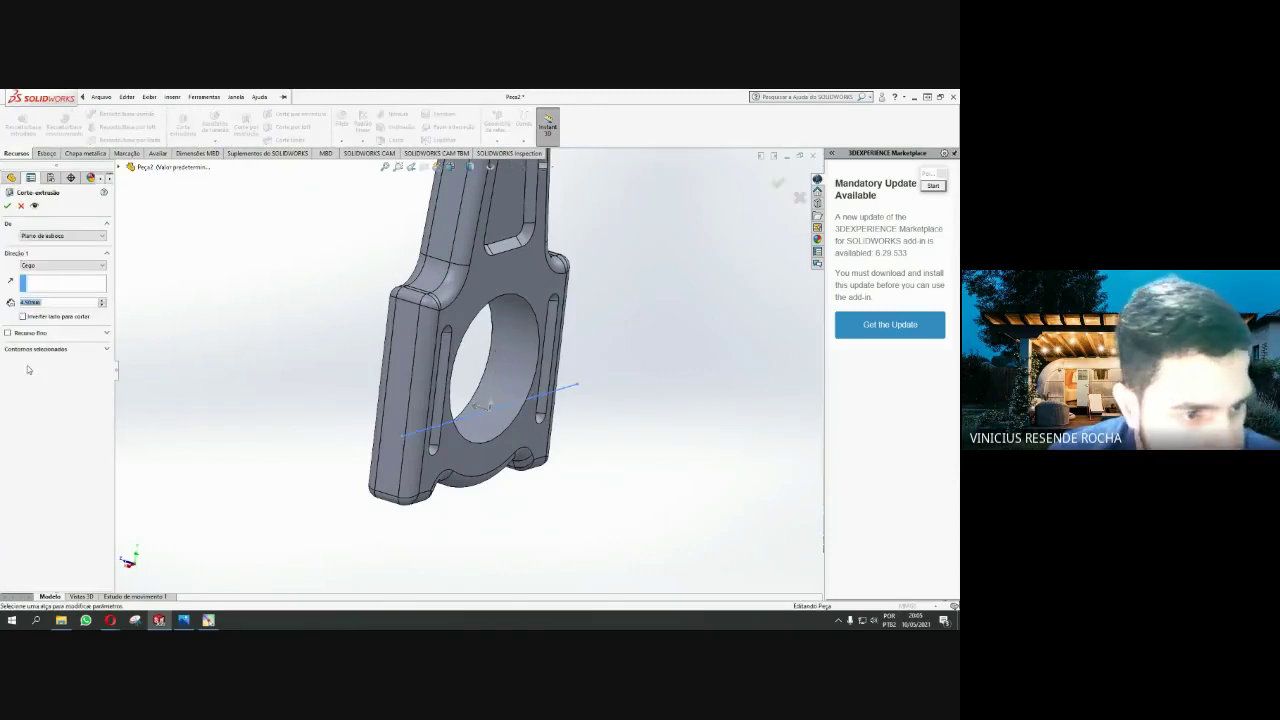
left_click(31, 334)
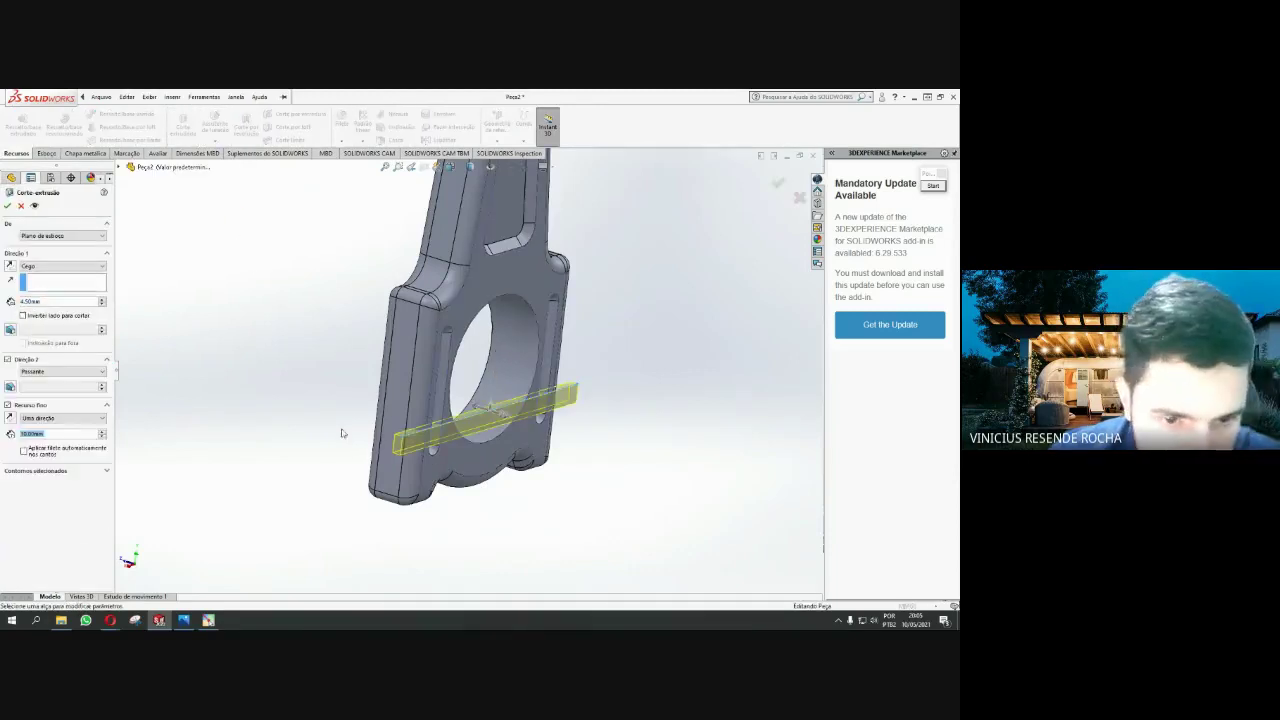
middle_click_drag(456, 410, 154, 353)
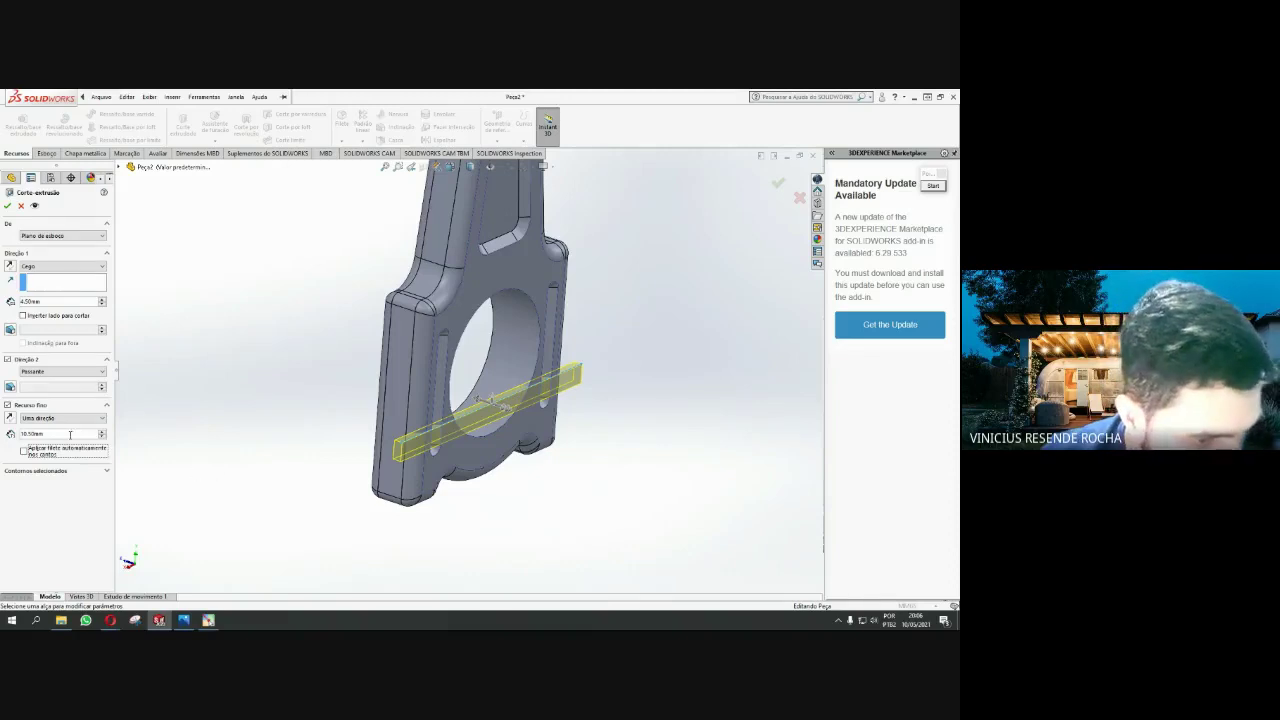
type("0.5")
key("Return")
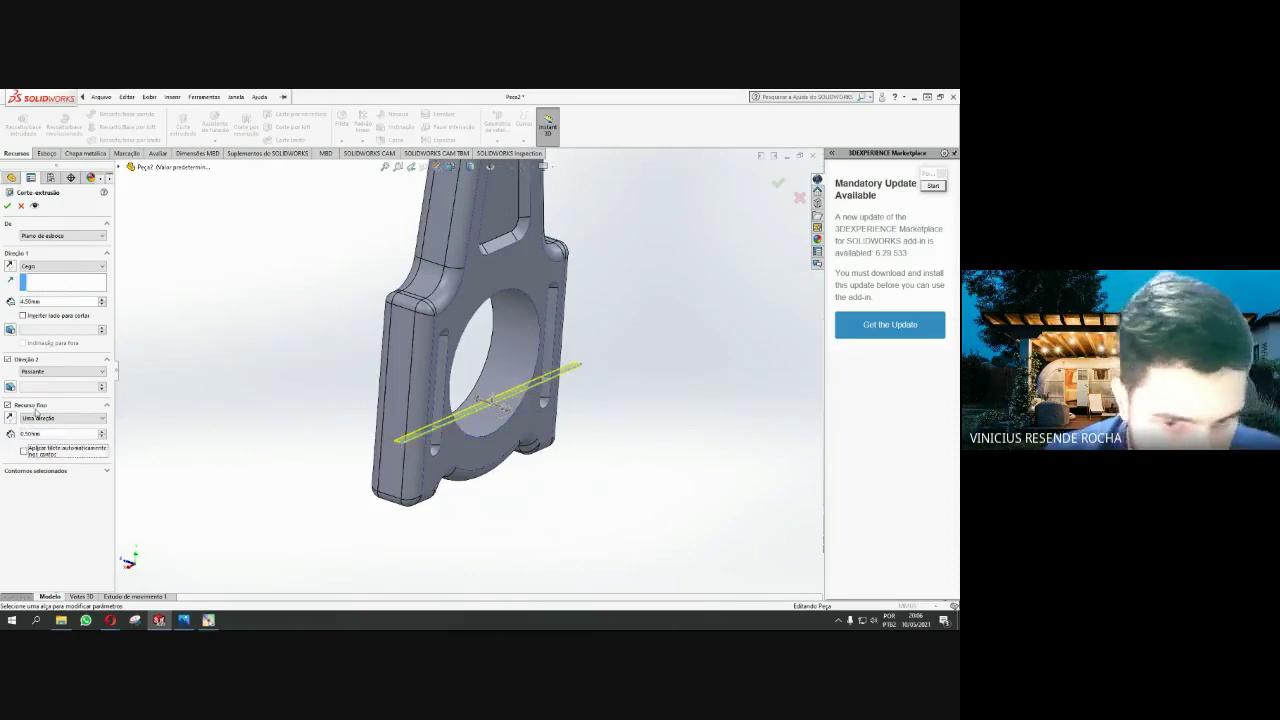
Set the thin cut to Through All - Both and accept it, keeping all bodies
key("ctrl+1")
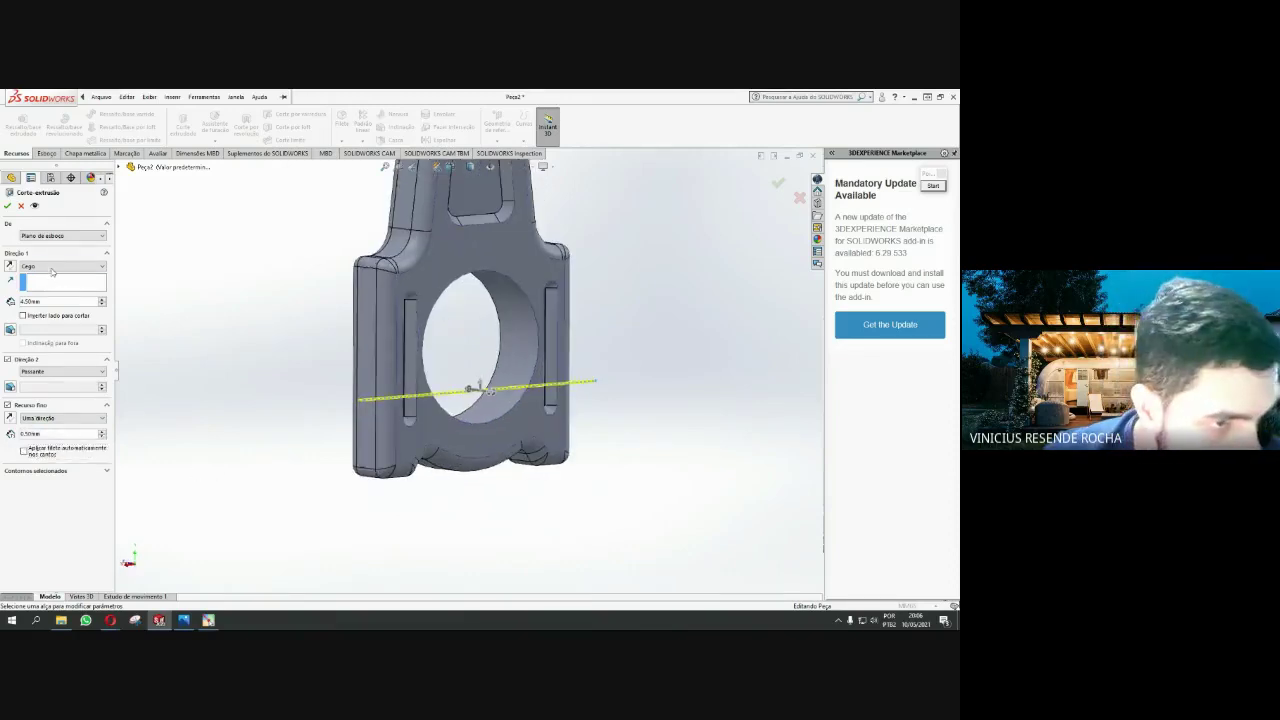
left_click(52, 268)
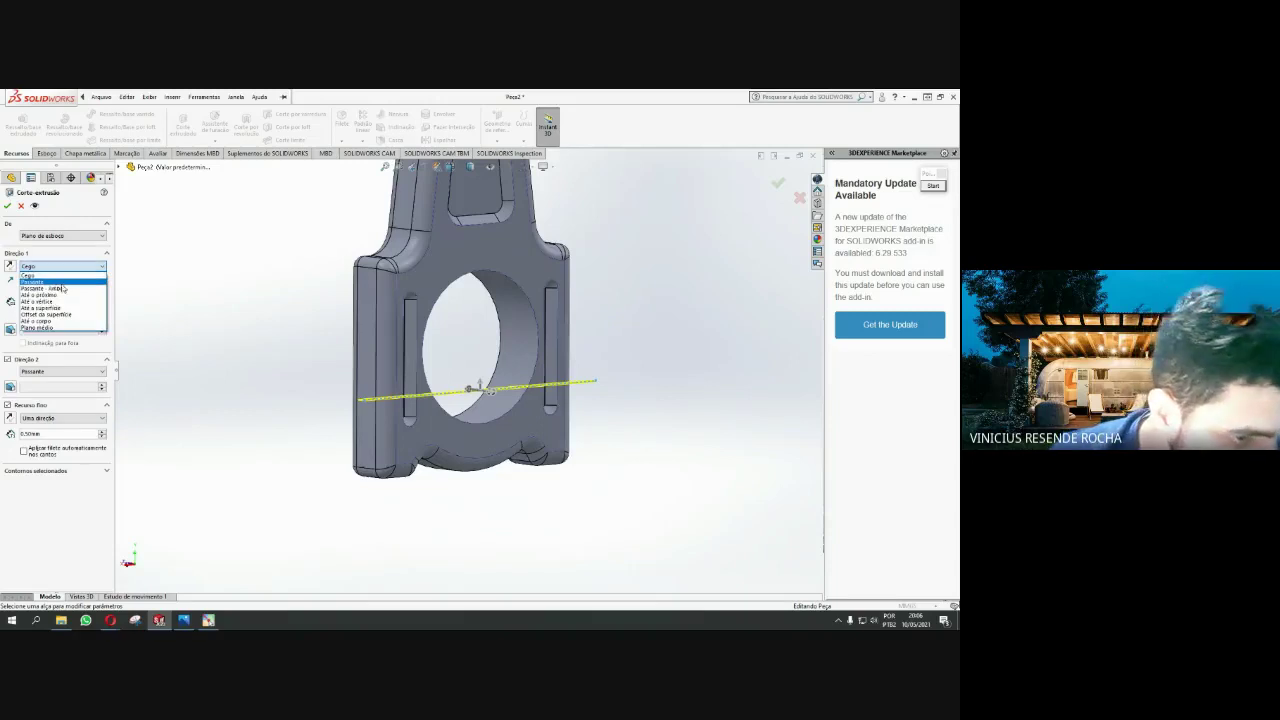
left_click(63, 289)
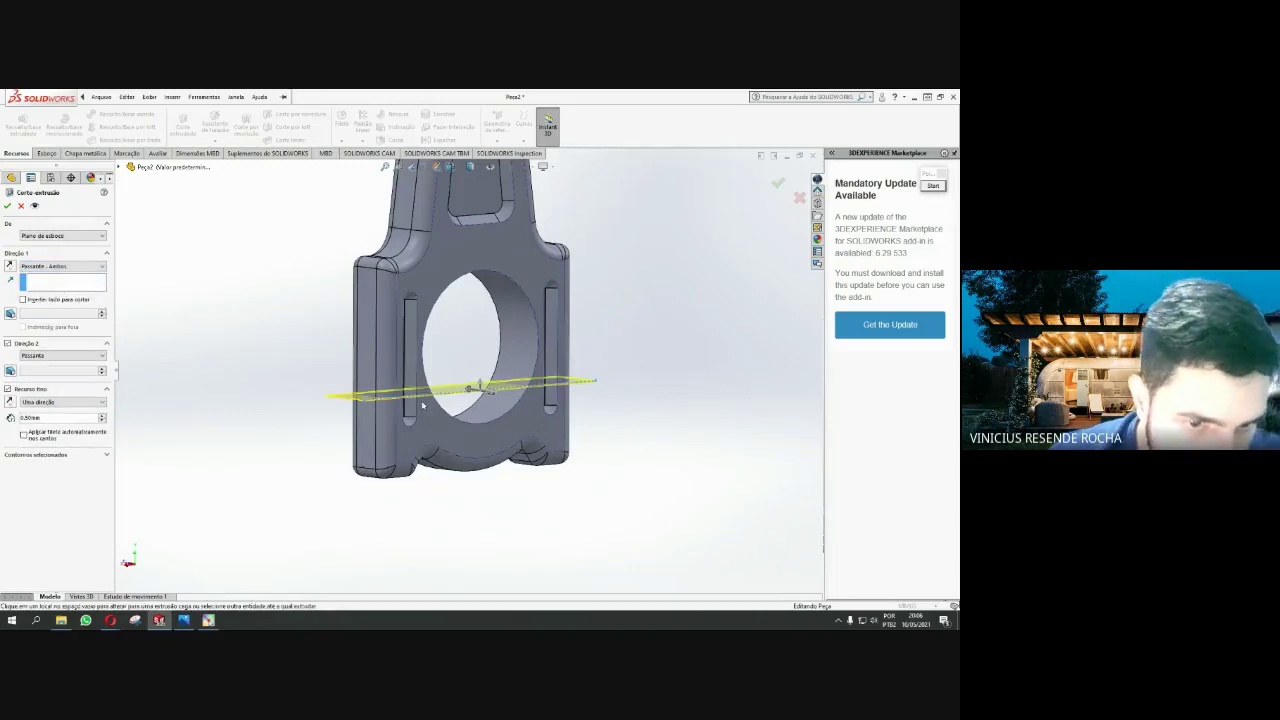
middle_click_drag(422, 405, 447, 412)
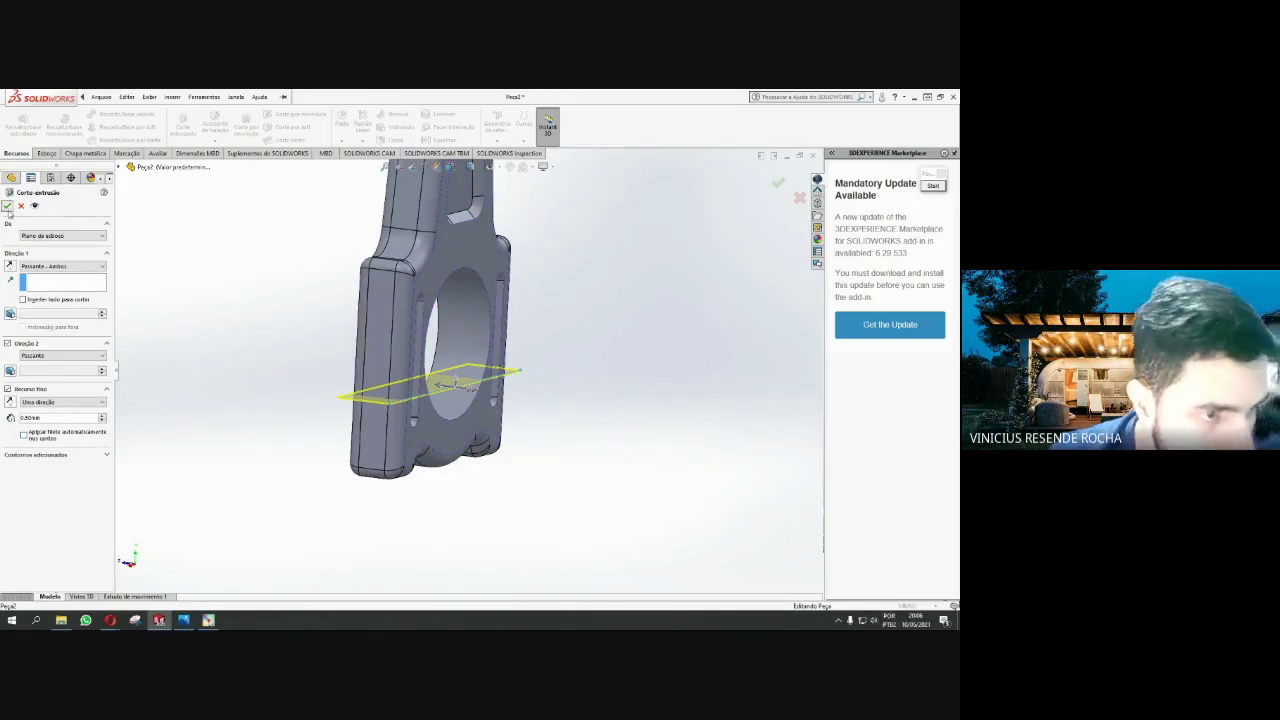
left_click(7, 205)
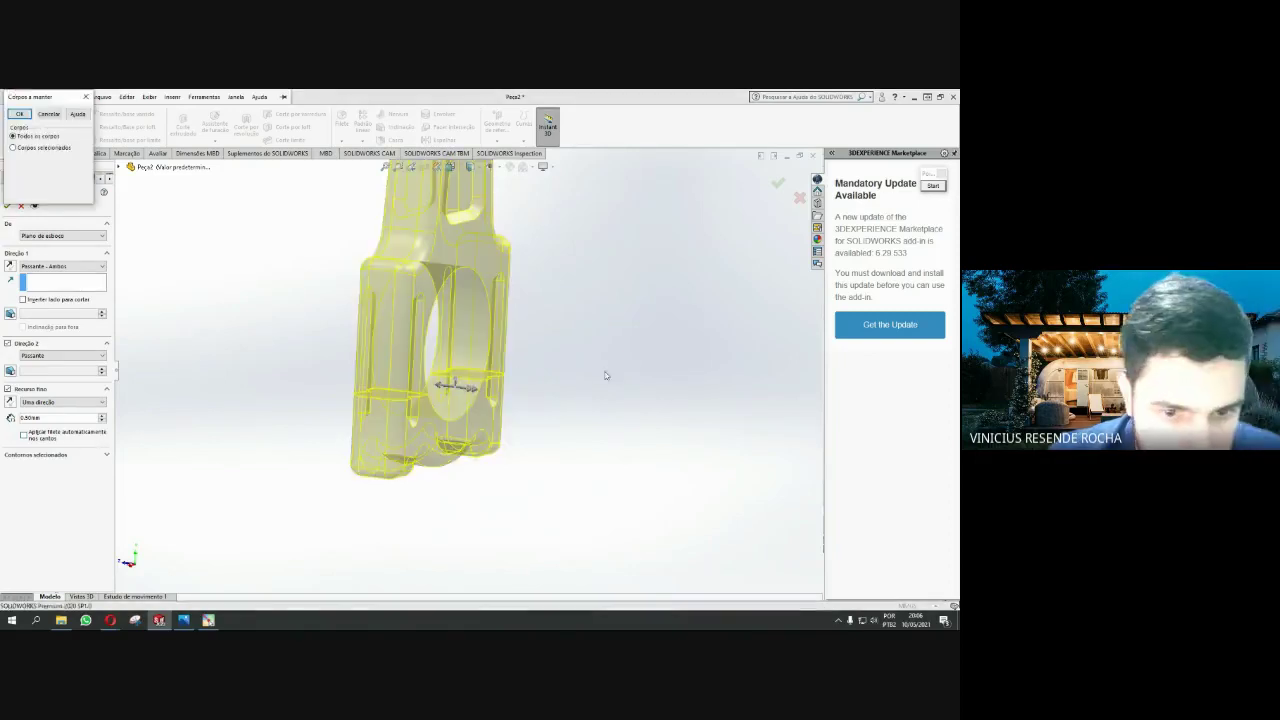
left_click(19, 113)
mouse_move(552, 319)
middle_mouse_down()
mouse_move(515, 402)
mouse_move(430, 430)
middle_mouse_up()
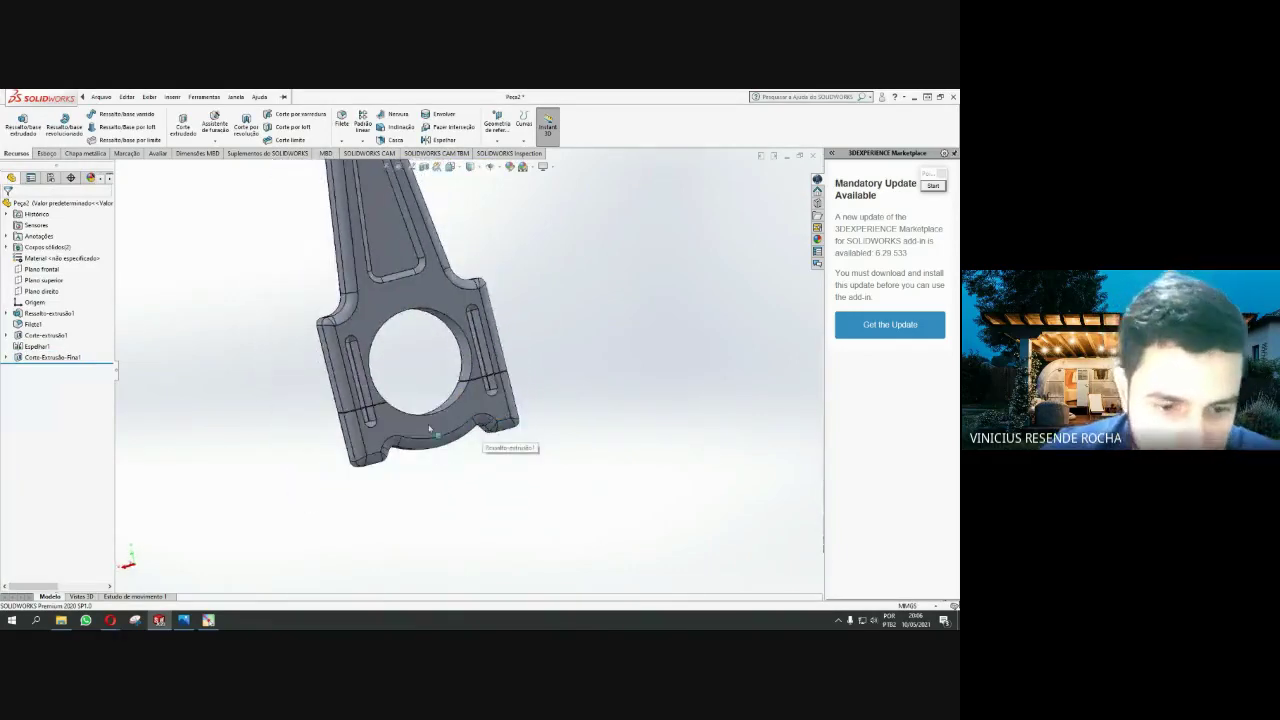
scroll(431, 425, "down", 1)
scroll(432, 410, "down", 2)
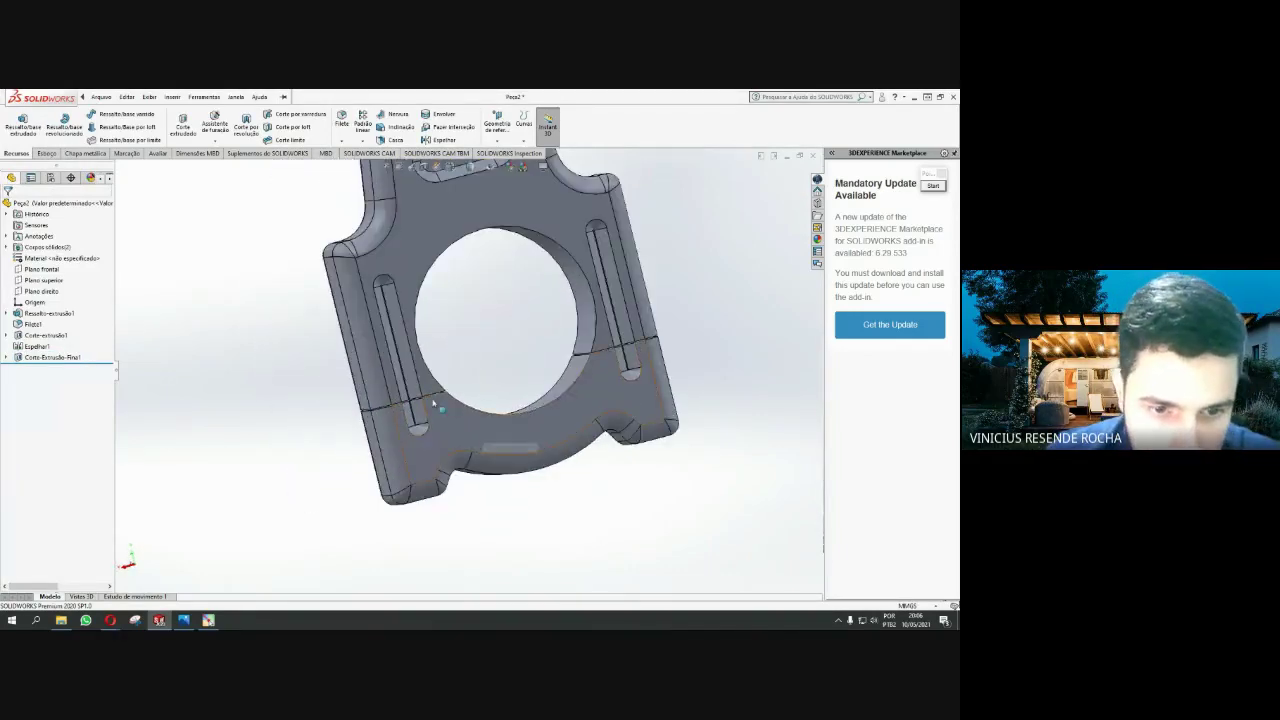
middle_click_drag(431, 408, 428, 390)
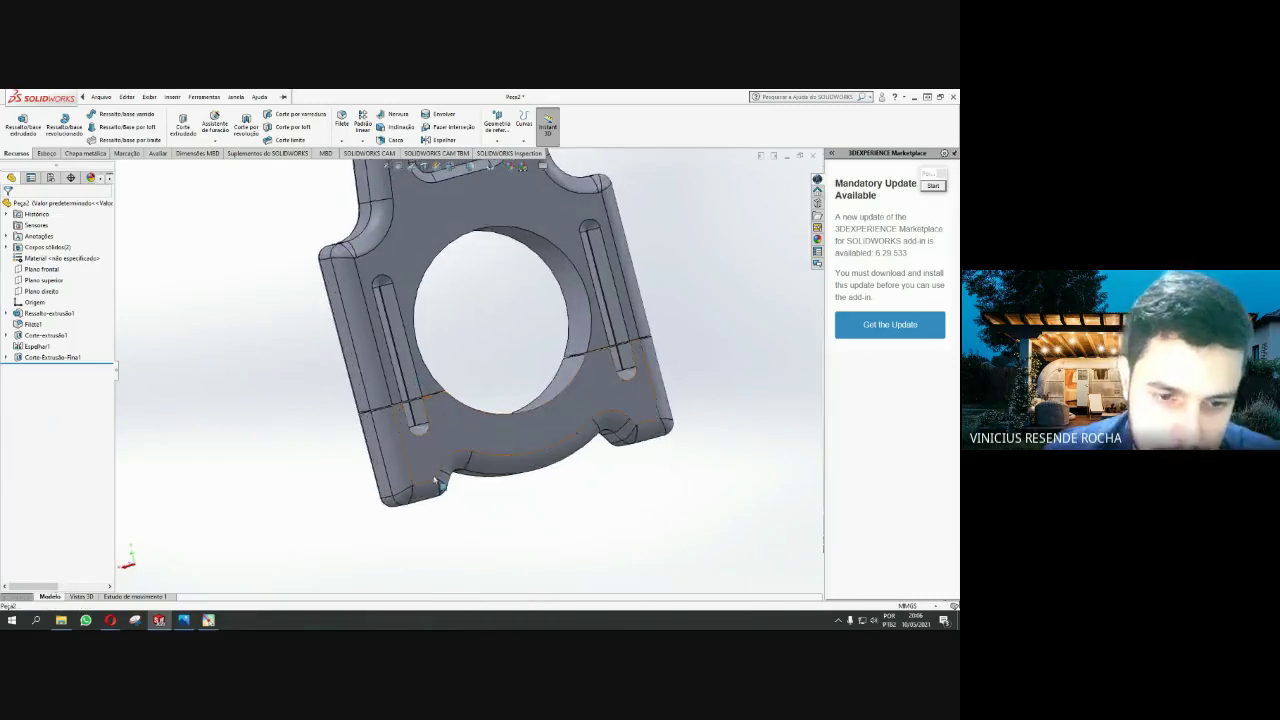
mouse_move(348, 272)
middle_mouse_down()
mouse_move(420, 518)
mouse_move(557, 529)
middle_mouse_up()
left_click(423, 492)
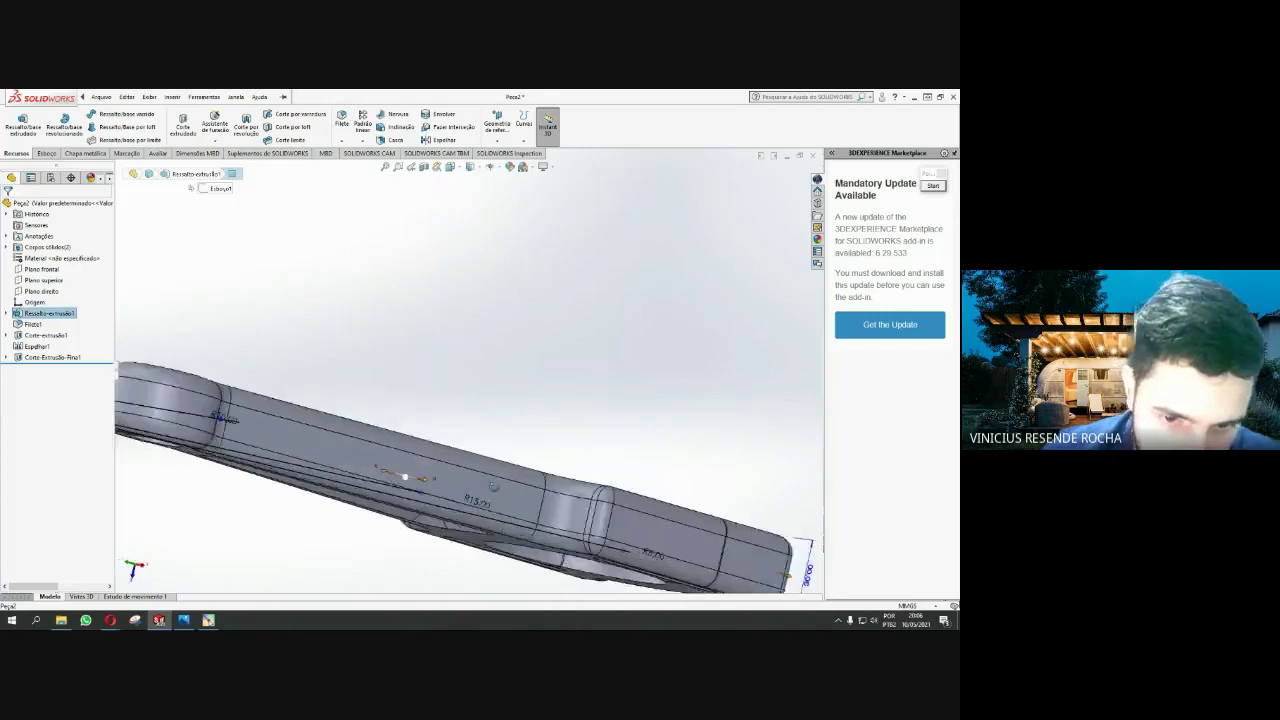
left_click(535, 498)
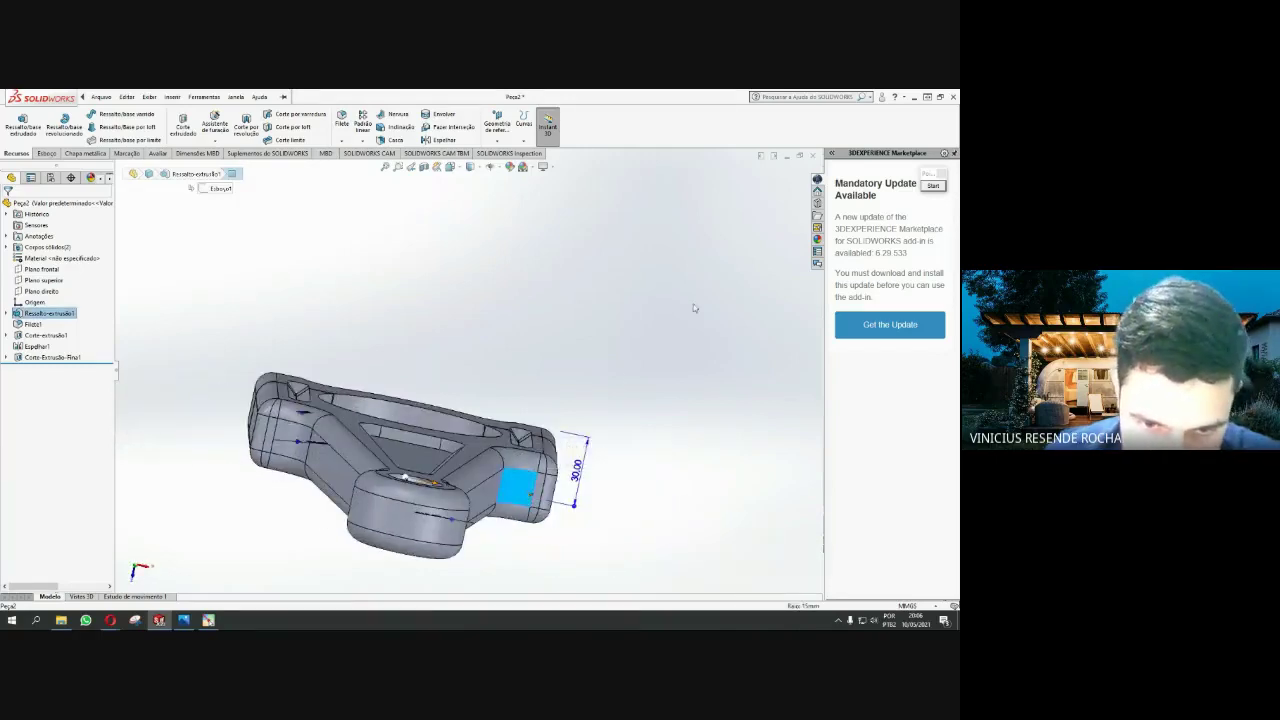
mouse_move(693, 304)
middle_mouse_down()
mouse_move(608, 377)
mouse_move(560, 465)
mouse_move(474, 551)
mouse_move(429, 551)
mouse_move(489, 537)
mouse_move(441, 419)
mouse_move(520, 430)
mouse_move(543, 386)
mouse_move(420, 452)
mouse_move(470, 440)
middle_mouse_up()
left_click(576, 412)
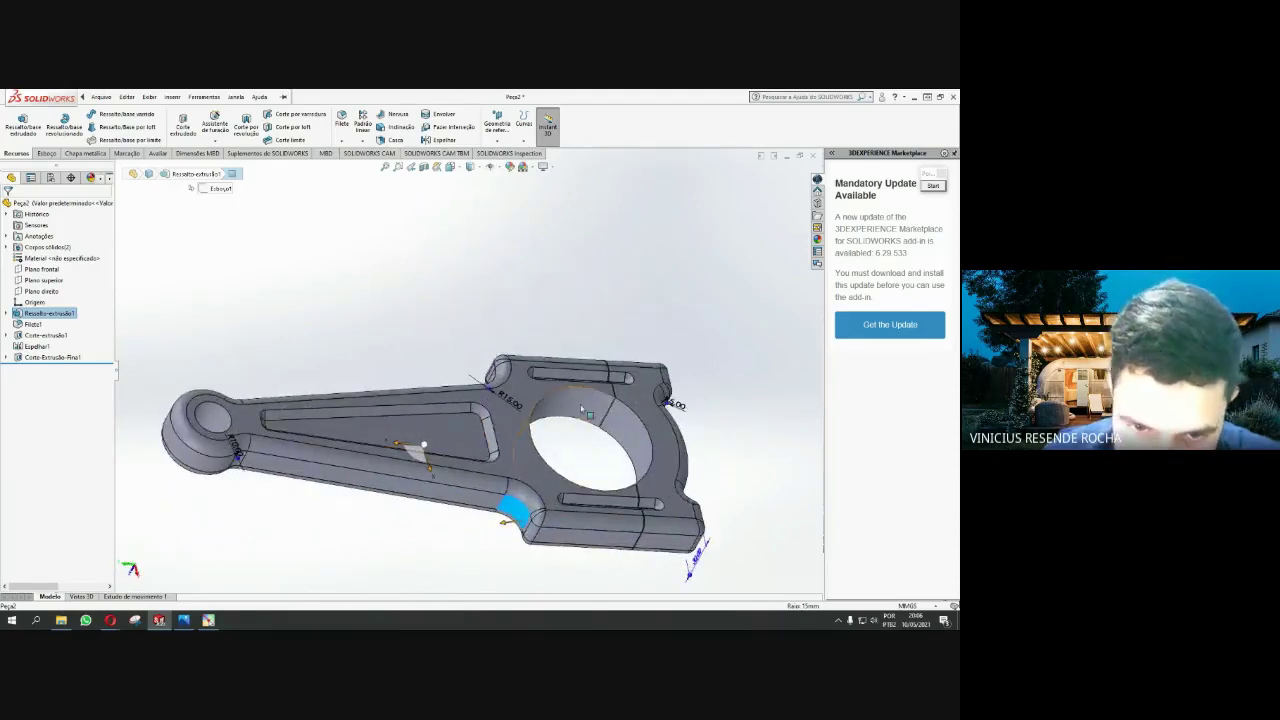
mouse_move(641, 433)
middle_mouse_down()
mouse_move(607, 461)
mouse_move(480, 437)
mouse_move(425, 455)
mouse_move(306, 329)
mouse_move(250, 450)
middle_mouse_up()
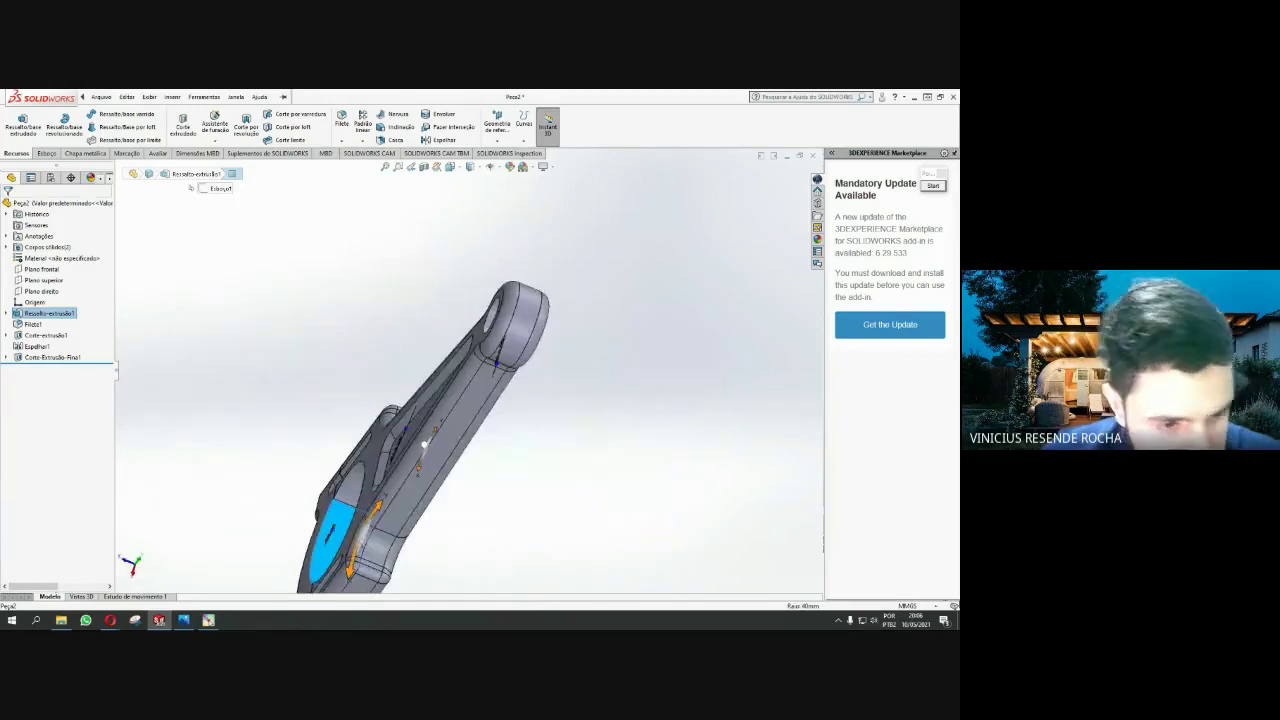
mouse_move(110, 620)
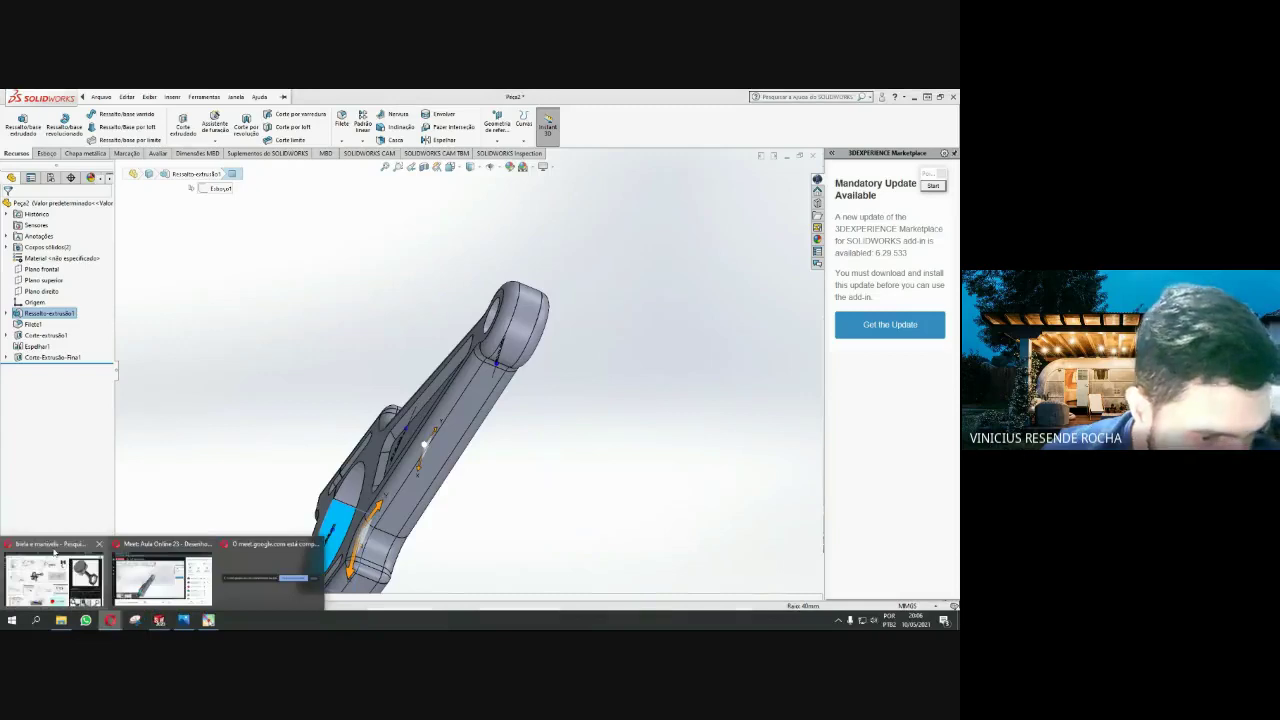
Return to the 'biela e manivela' image results and enlarge the CJ KIT BIELA PISTÃO photo
left_click(68, 594)
mouse_move(785, 289)
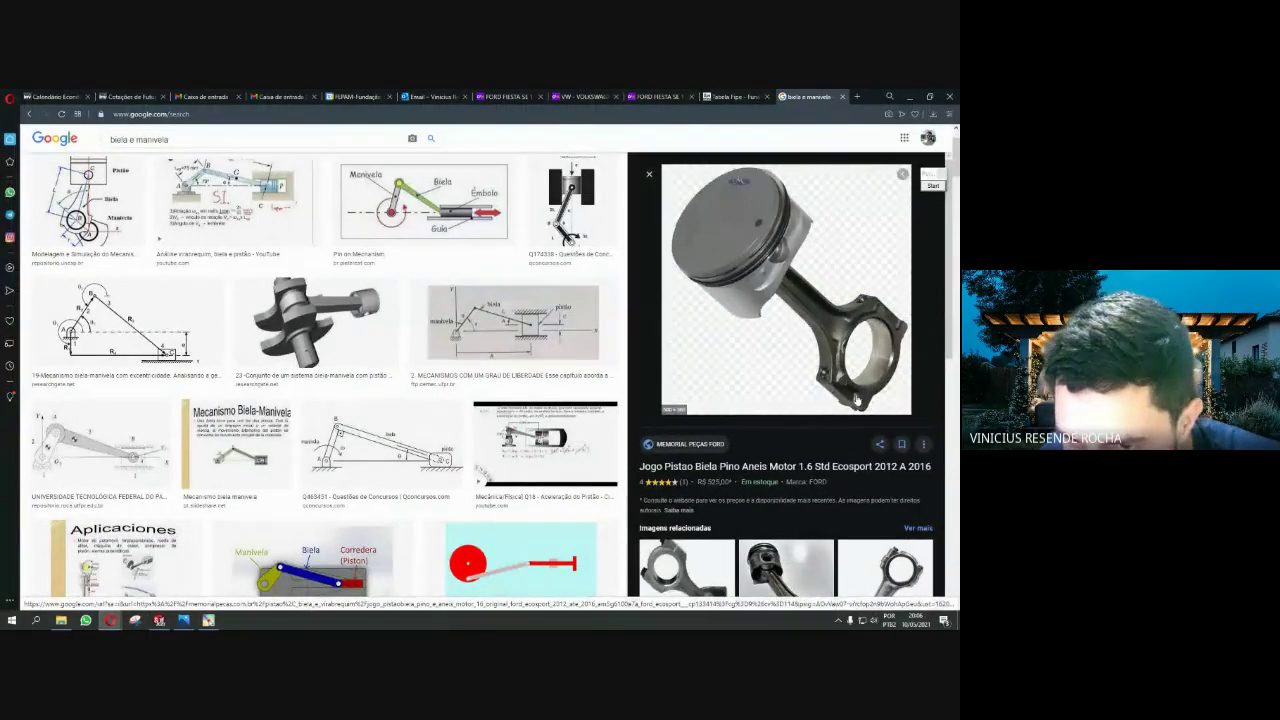
scroll(868, 362, "down", 2)
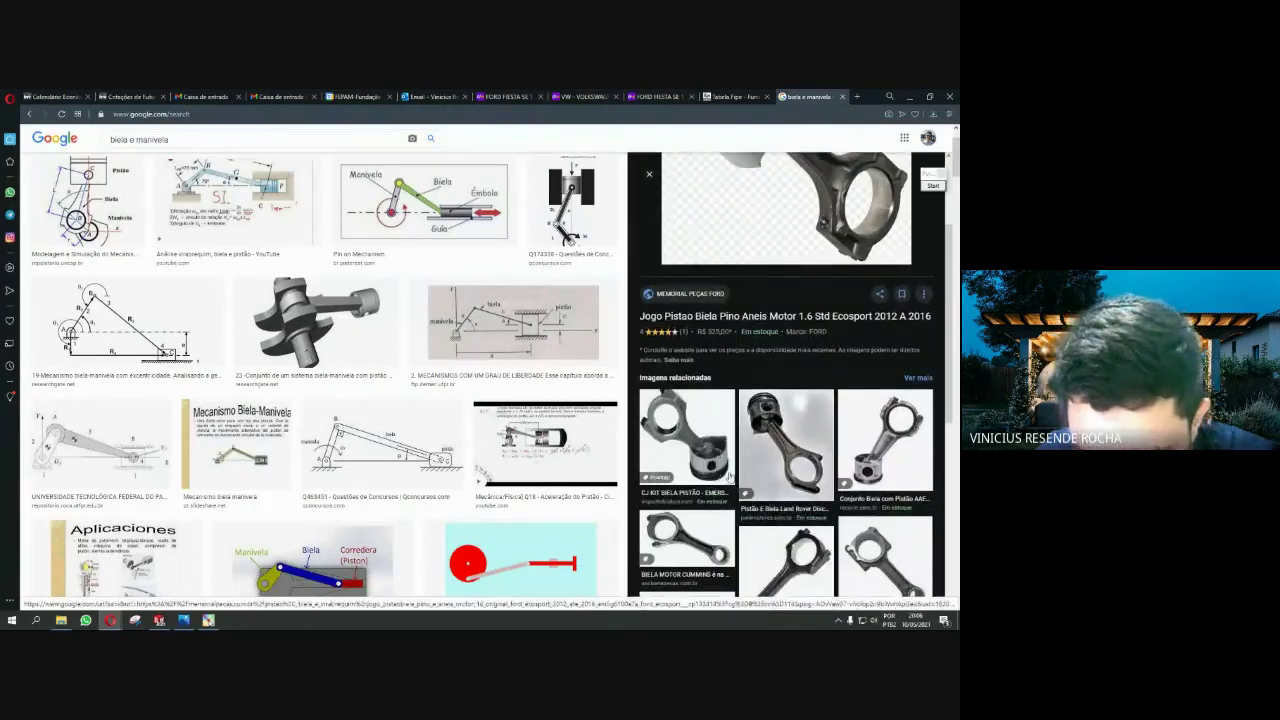
left_click(702, 432)
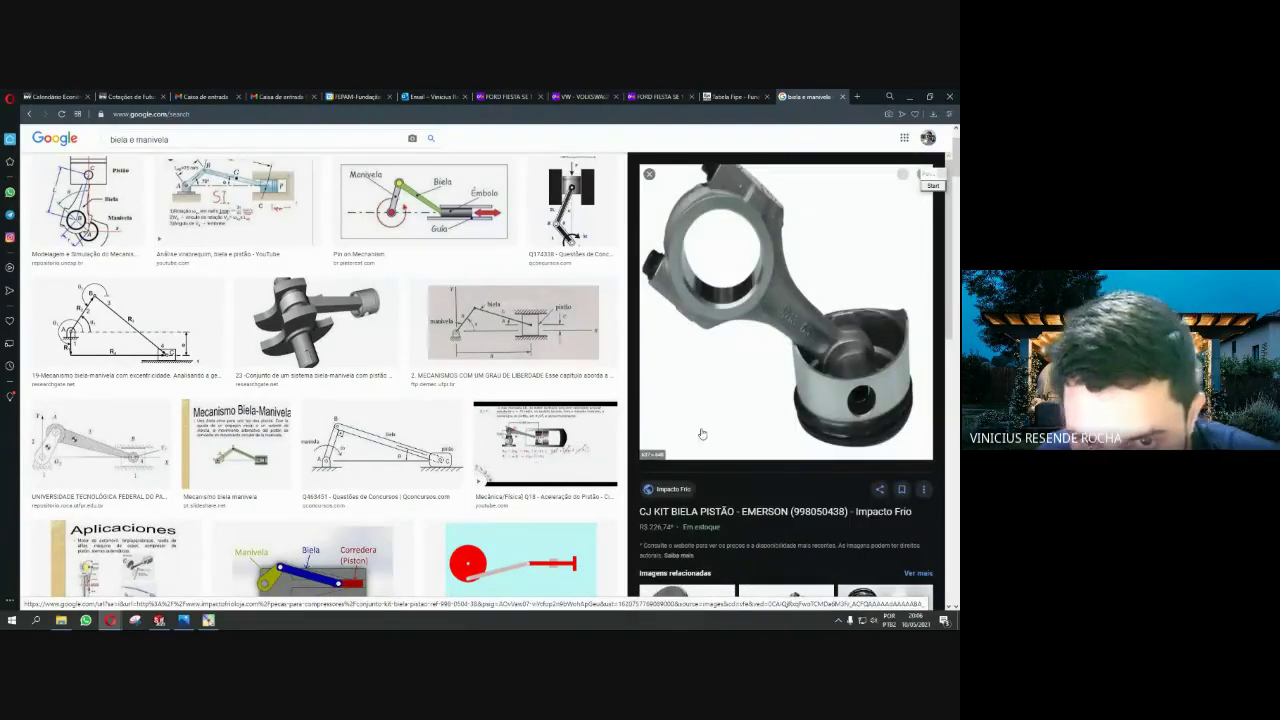
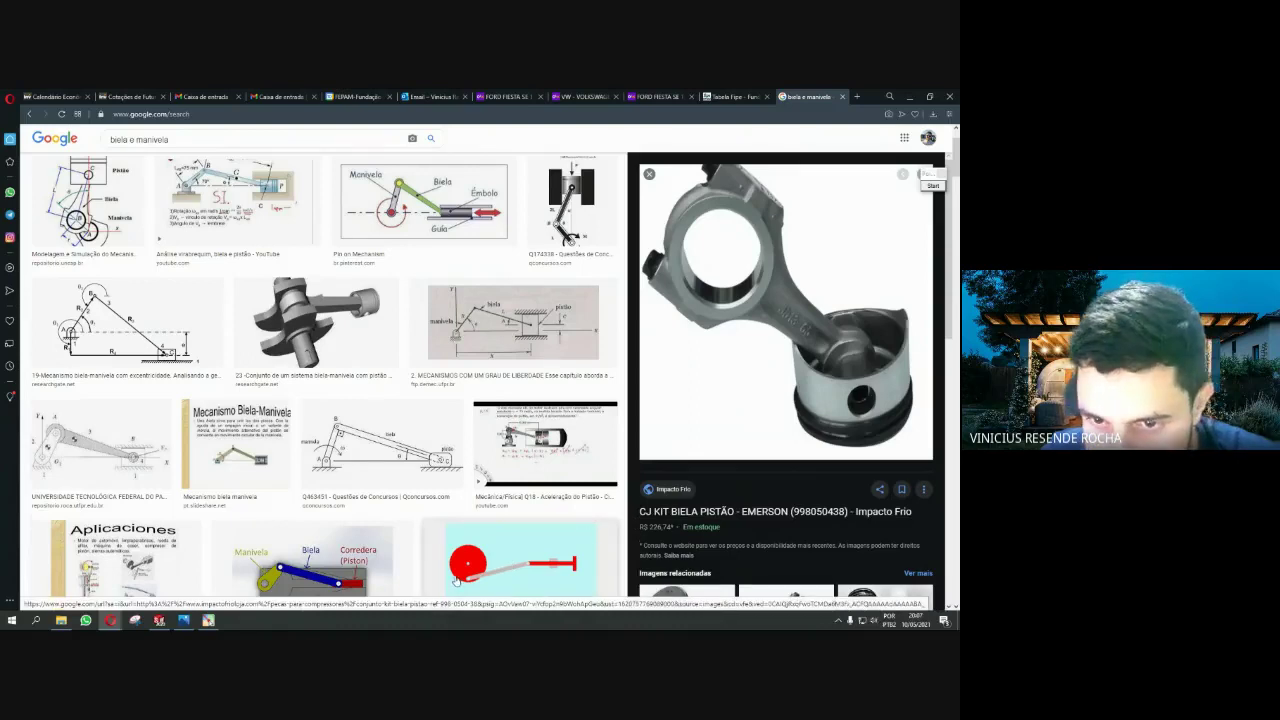
Switch from the 'biela e manivela' image results back to the SOLIDWORKS connecting-rod part
left_click(185, 621)
left_click(159, 621)
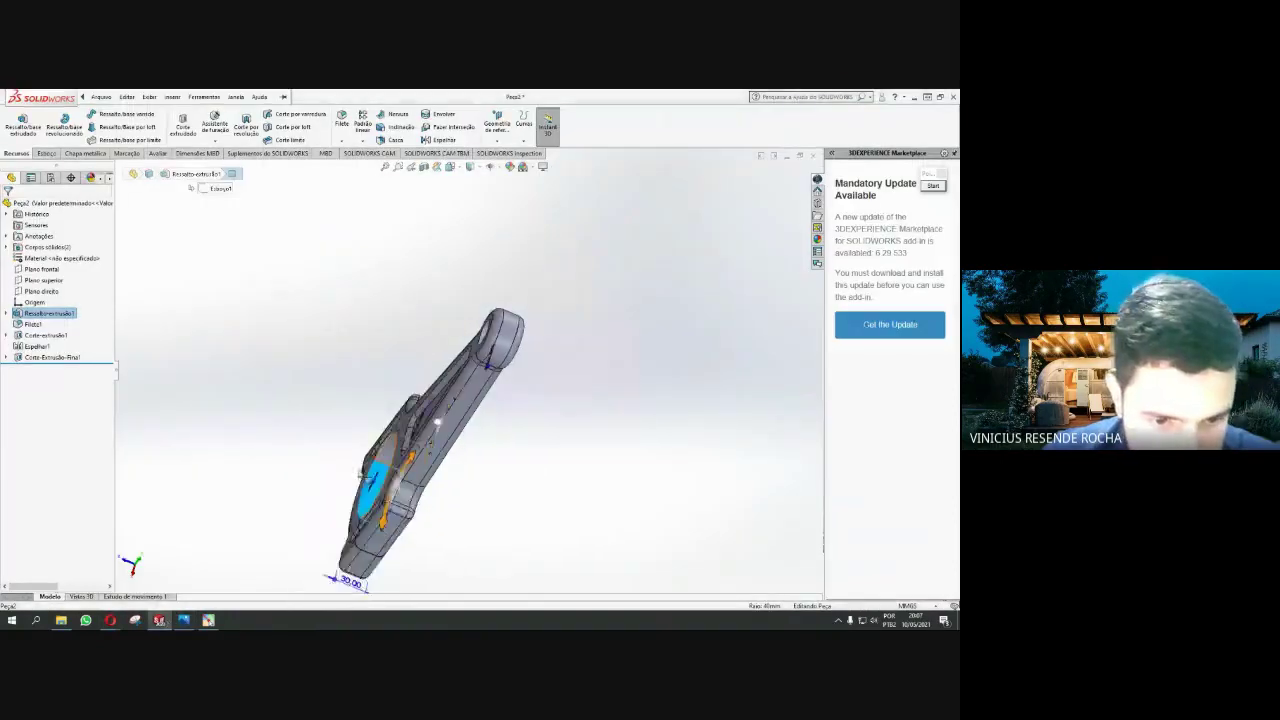
Delete the Corte-Extrusão-Final1 cut and its leftover Esboço3 sketch from the rod
mouse_move(362, 475)
middle_mouse_down()
mouse_move(530, 495)
mouse_move(566, 457)
middle_mouse_up()
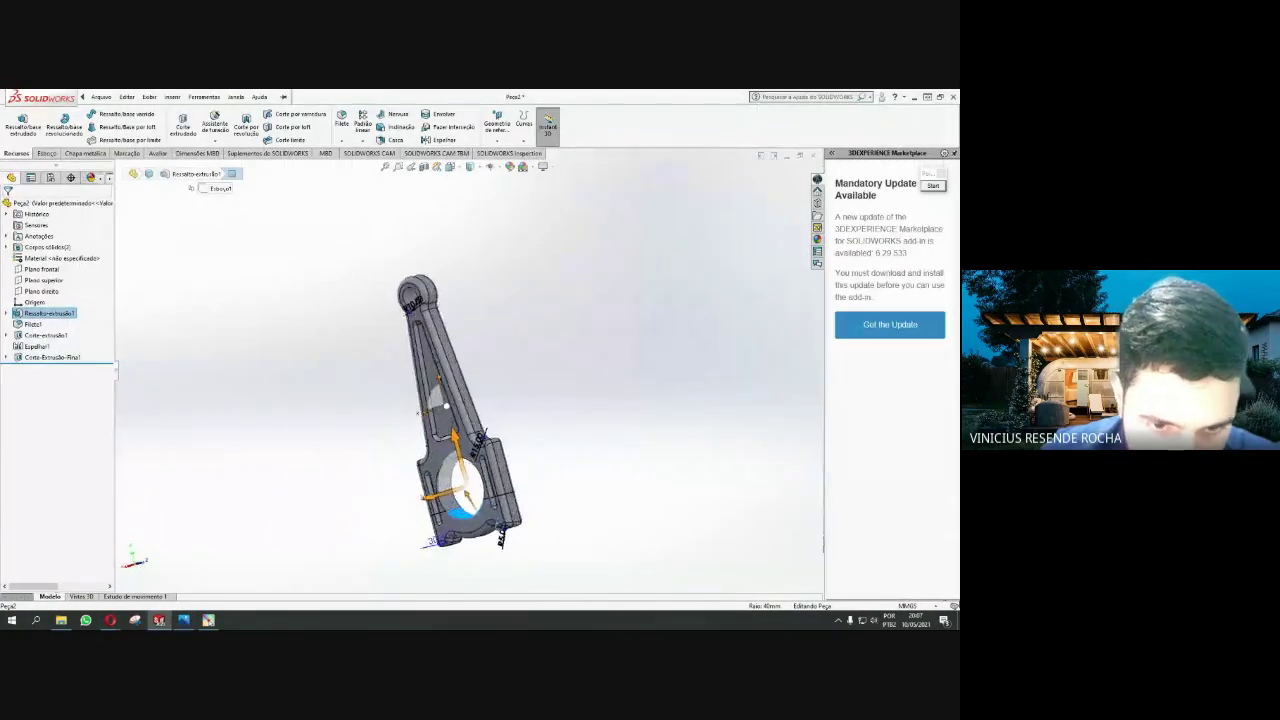
left_click(36, 358)
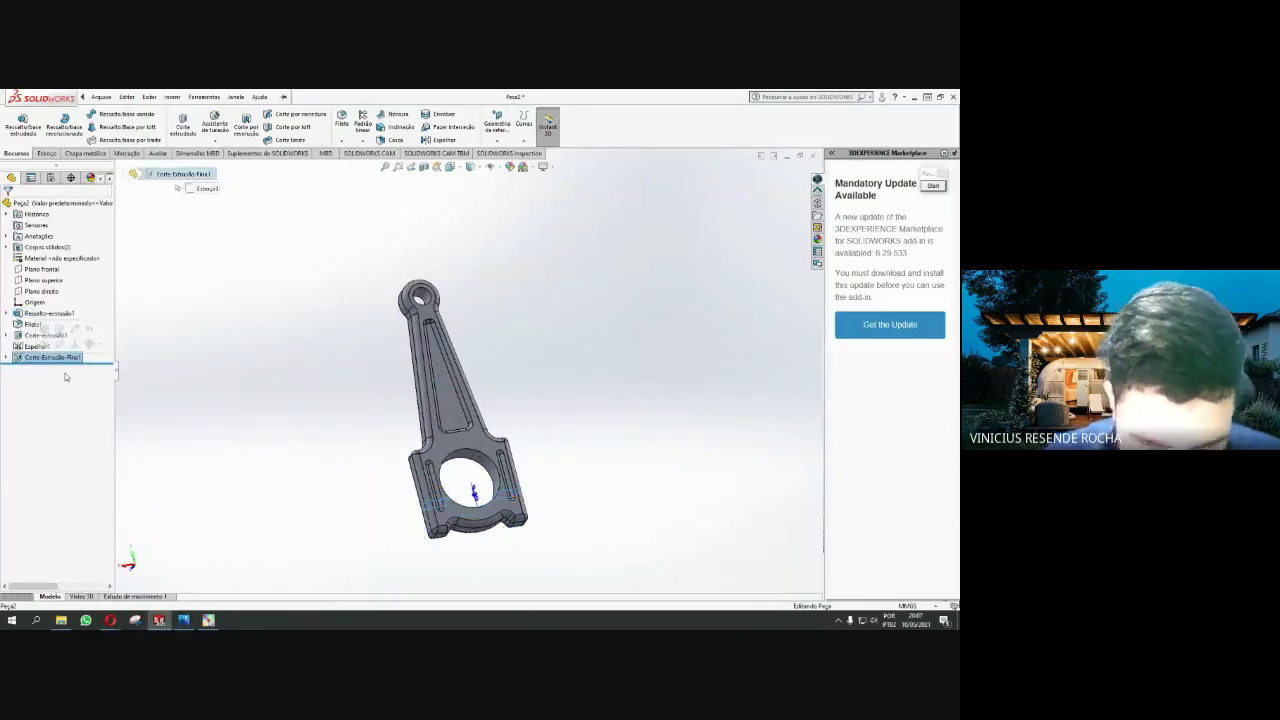
key("Delete")
key("Return")
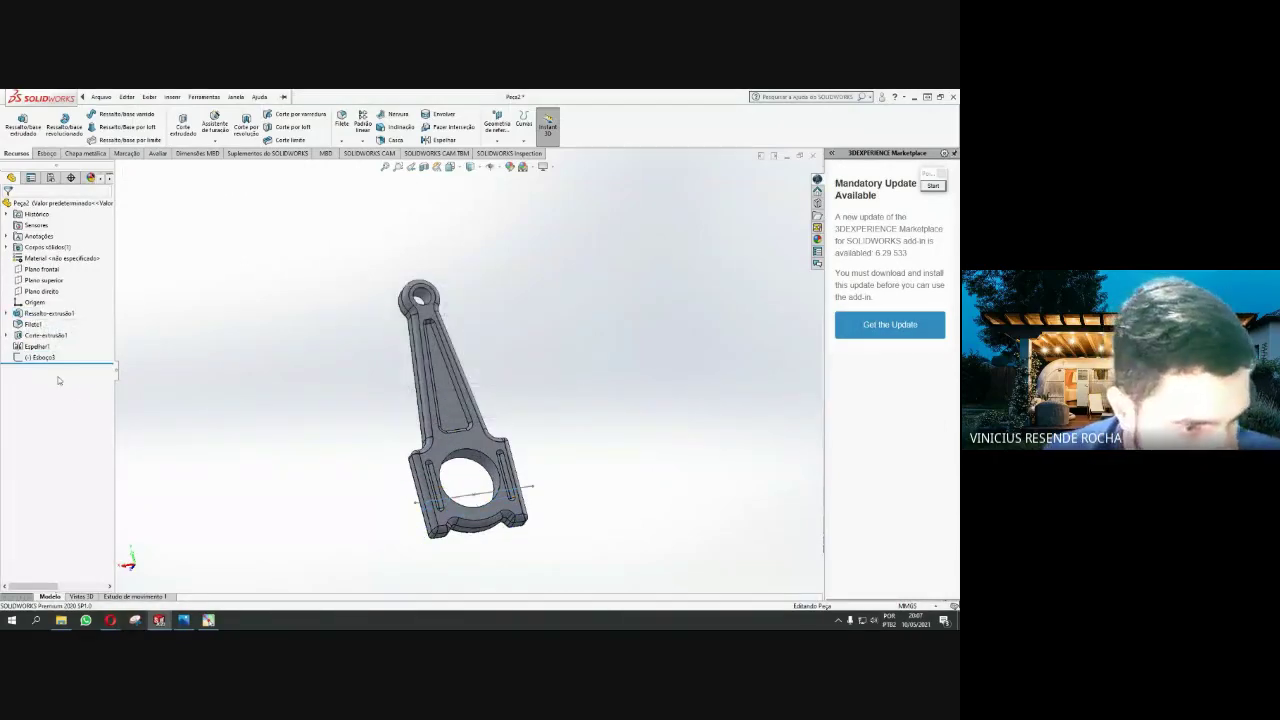
left_click(40, 358)
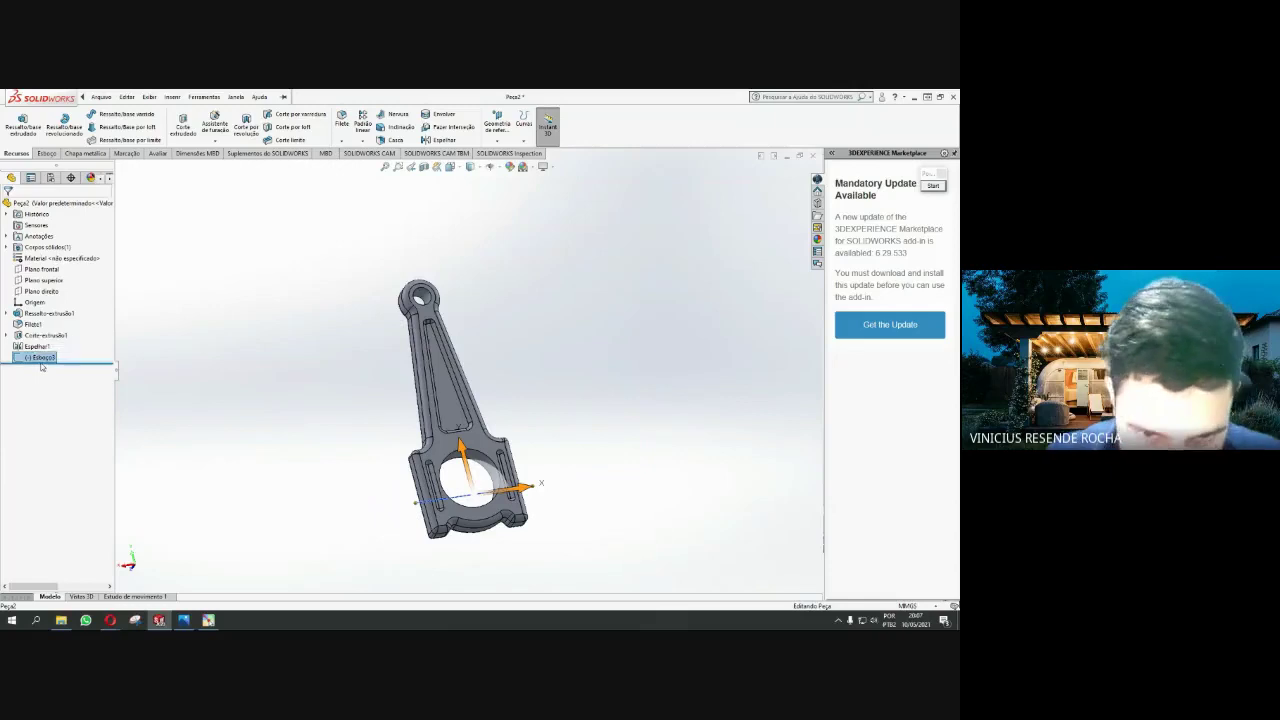
key("Delete")
key("Return")
Select the rod's small end face and set the view Normal To it
scroll(476, 396, "up", 2)
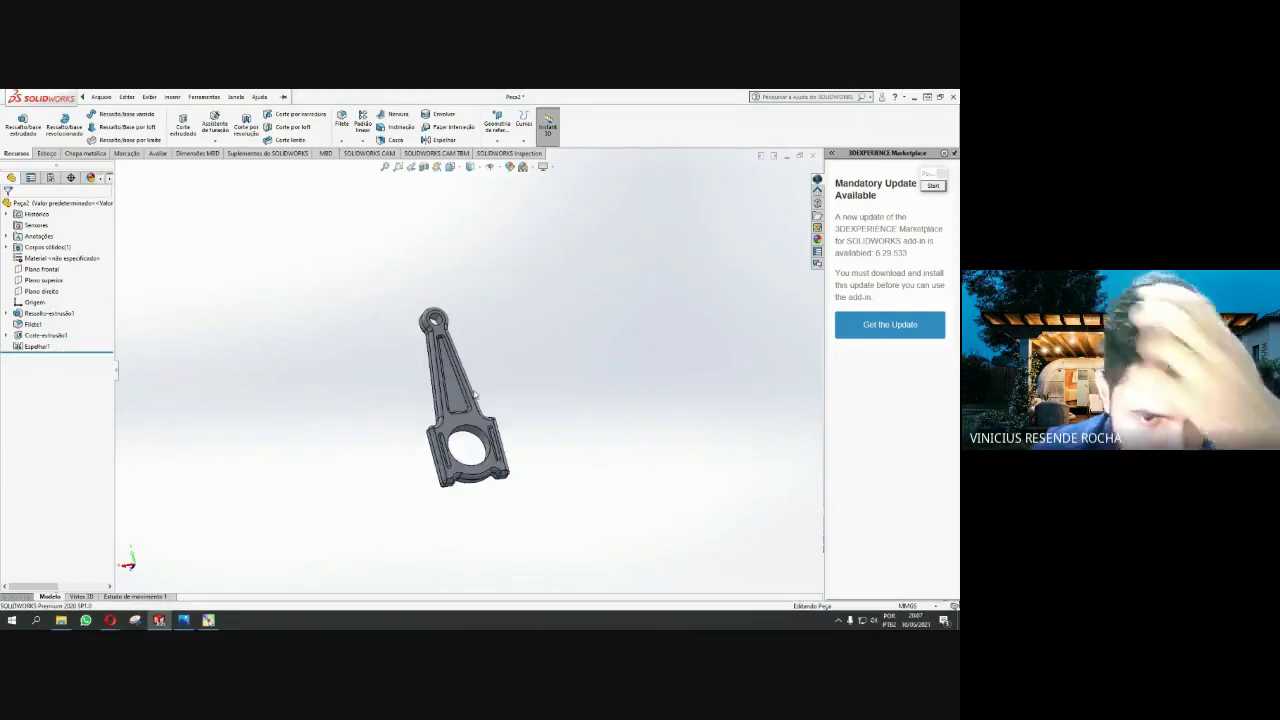
middle_click_drag(478, 440, 485, 337)
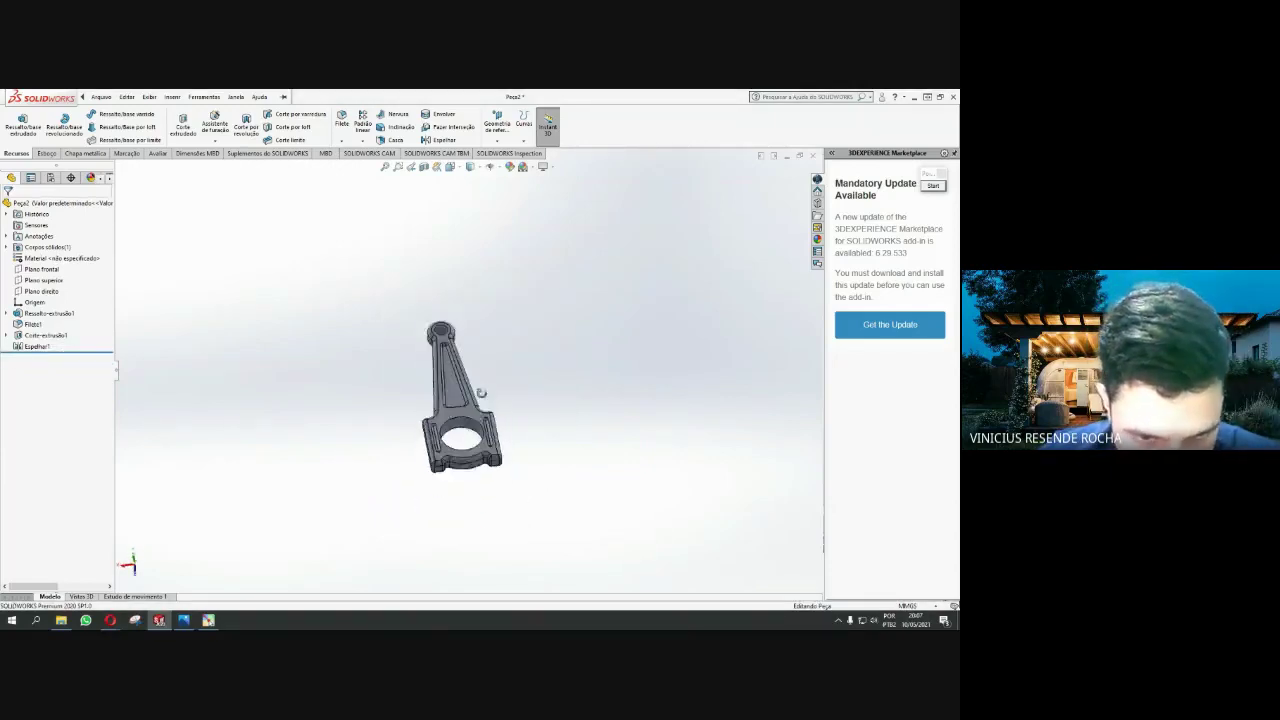
scroll(449, 434, "down", 3)
scroll(449, 434, "down", 1)
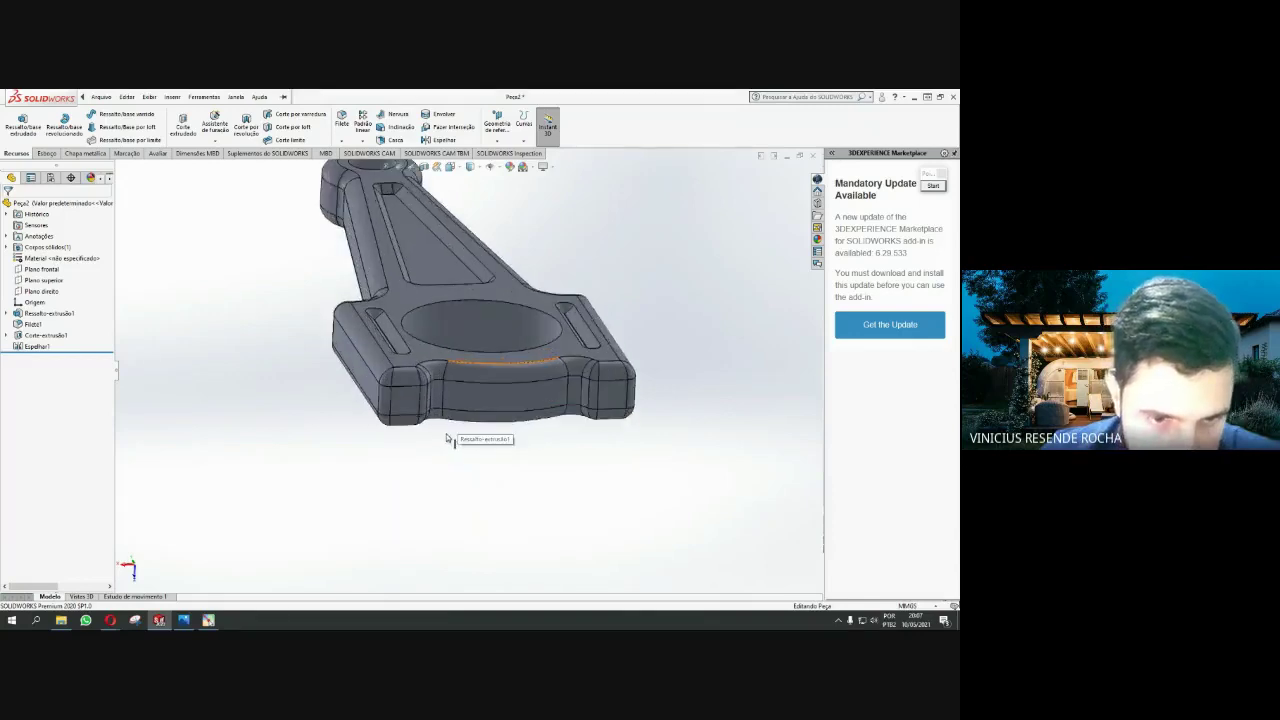
scroll(463, 390, "down", 2)
middle_click_drag(463, 390, 469, 294)
scroll(469, 294, "up", 3)
scroll(383, 353, "down", 3)
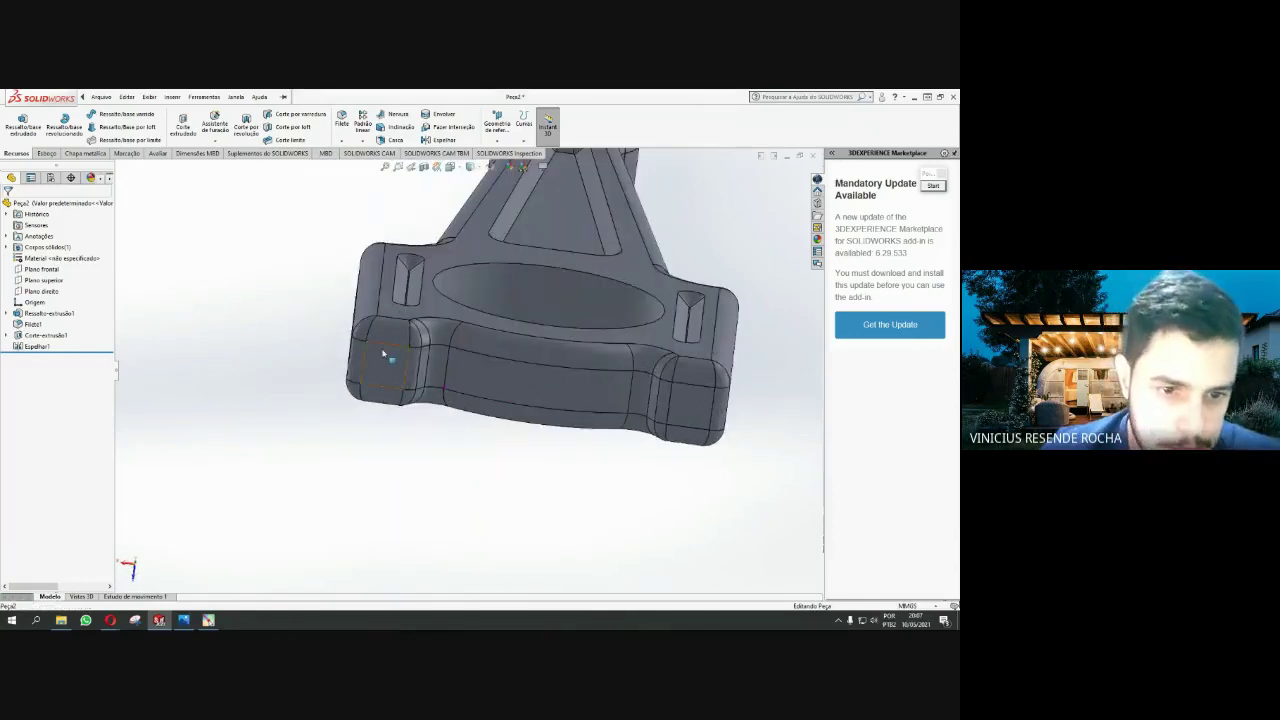
left_click(383, 358)
key("ctrl+8")
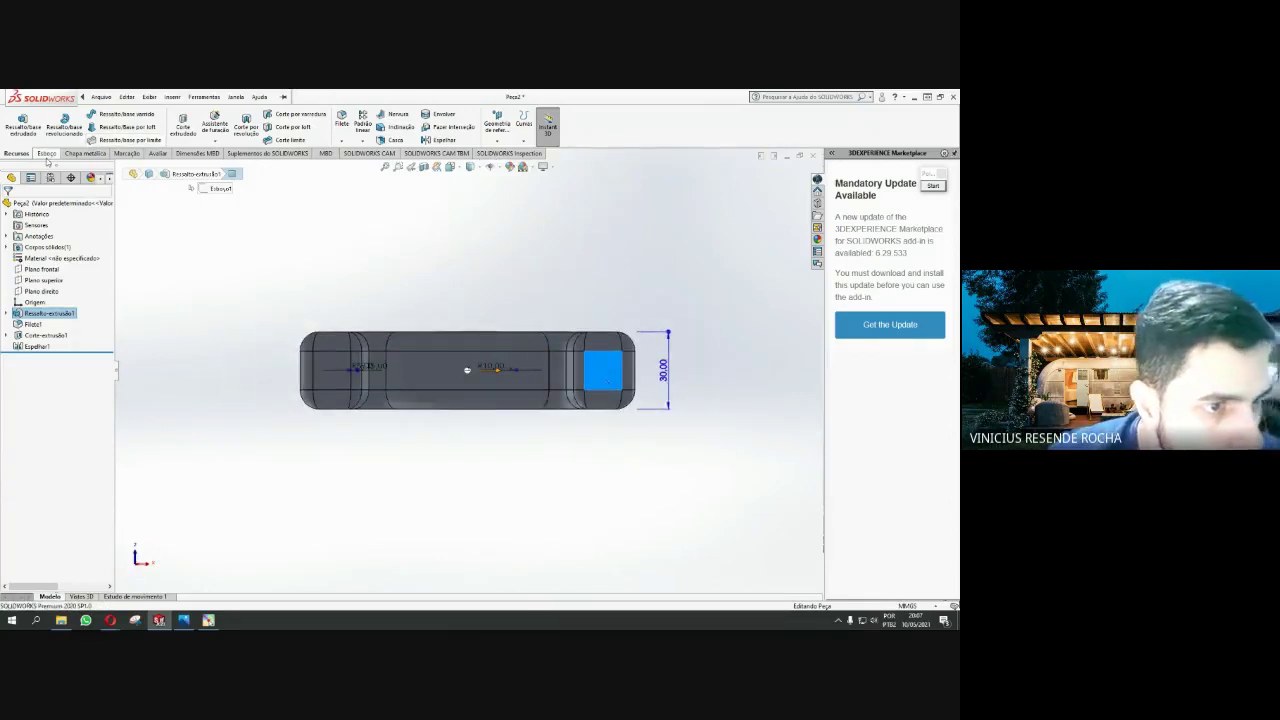
Draw a short horizontal line across the rod's small end face
left_click(46, 155)
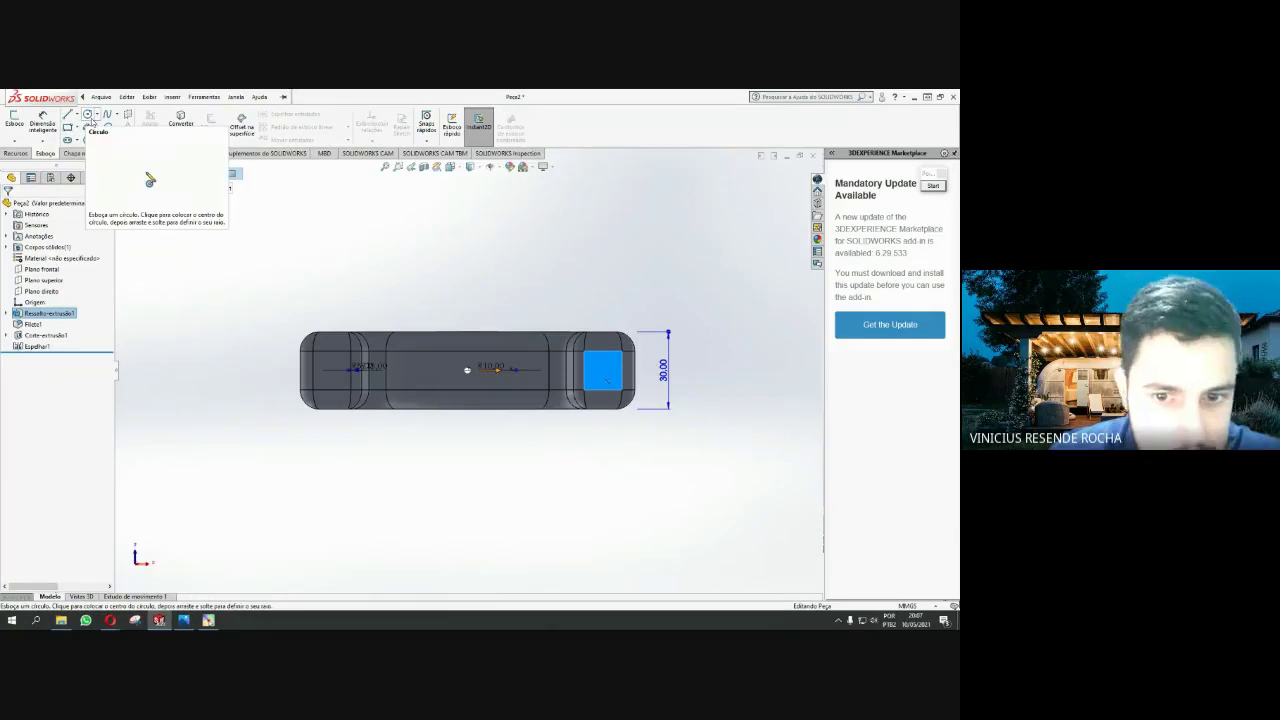
left_click(67, 115)
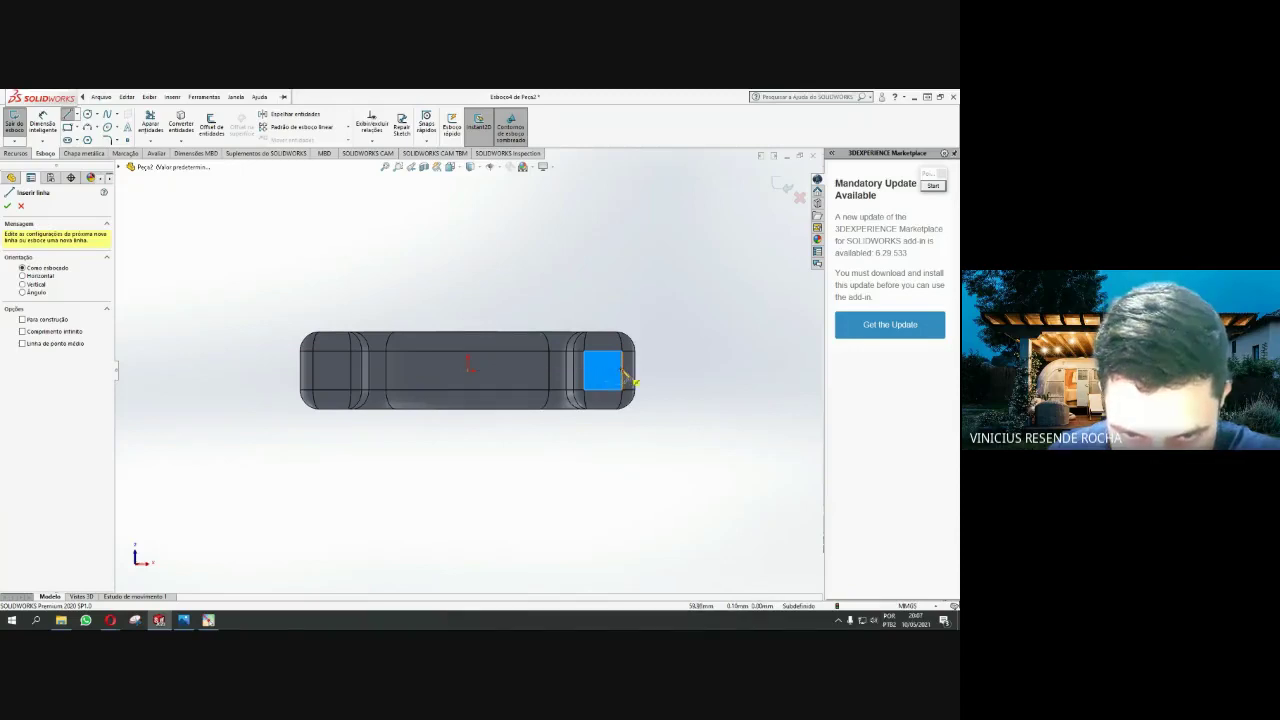
left_click_drag(626, 378, 588, 377)
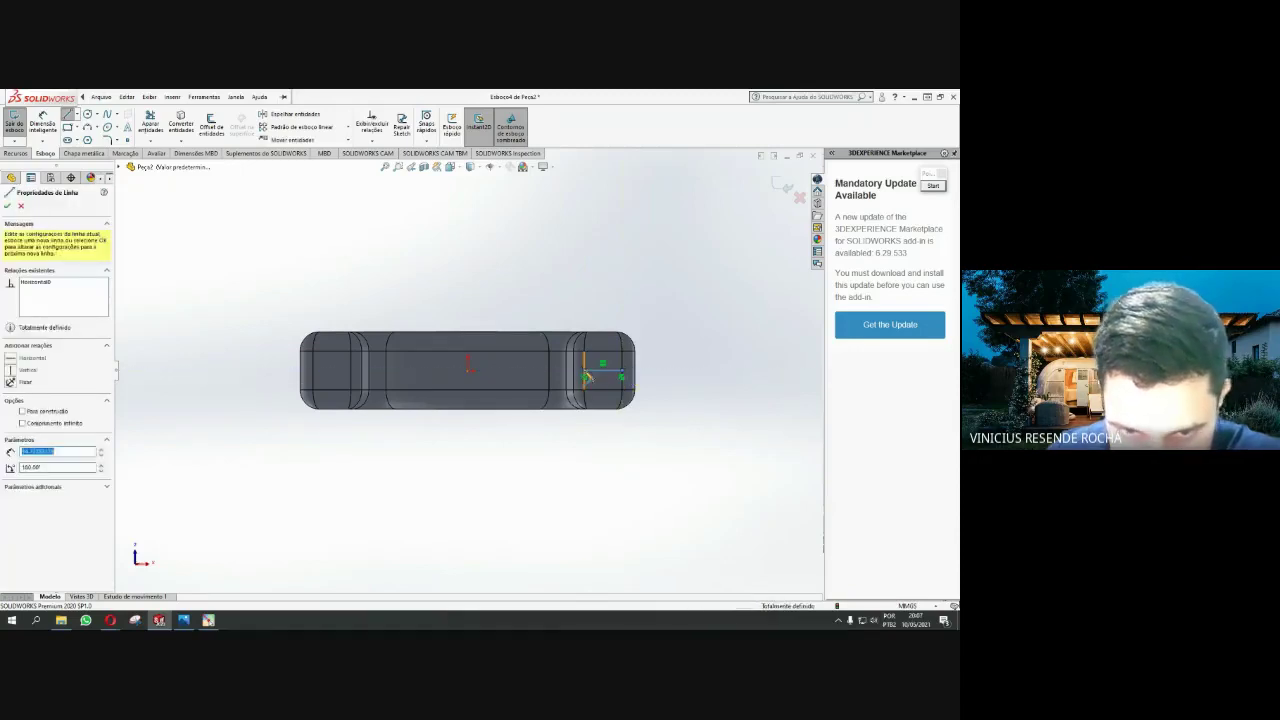
key("Escape")
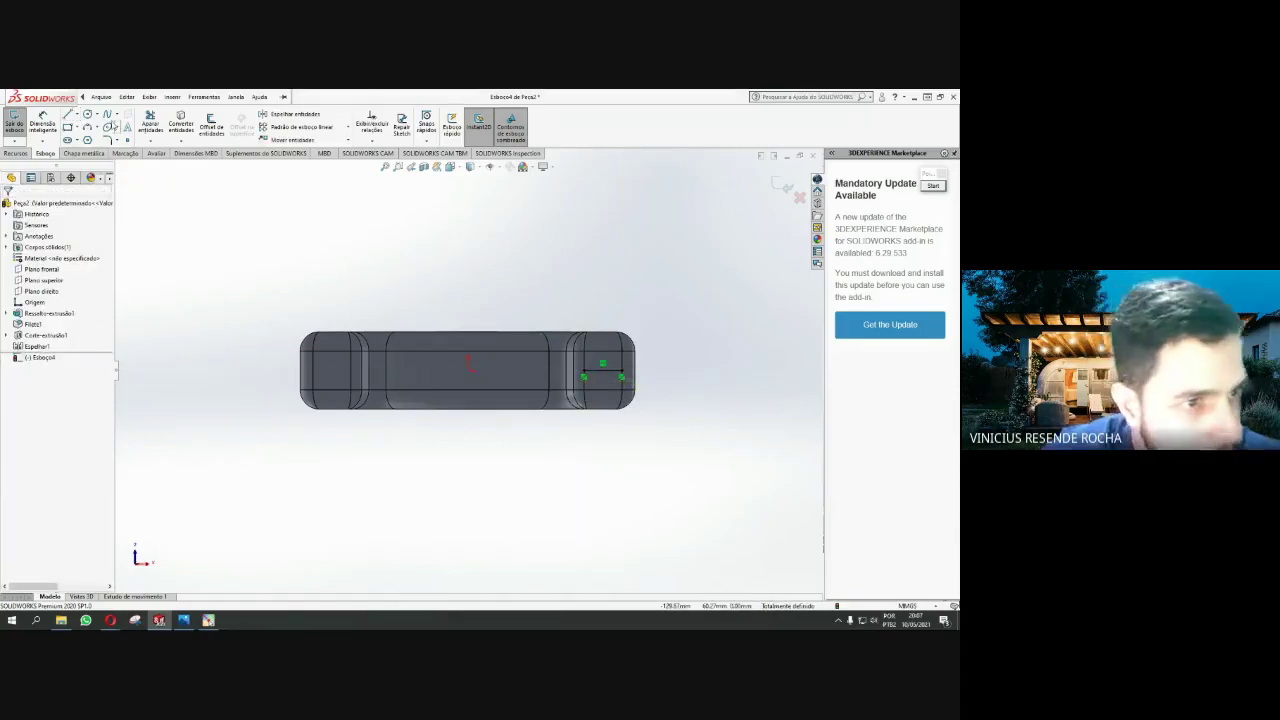
Draw a circle centred on the horizontal line
left_click(88, 114)
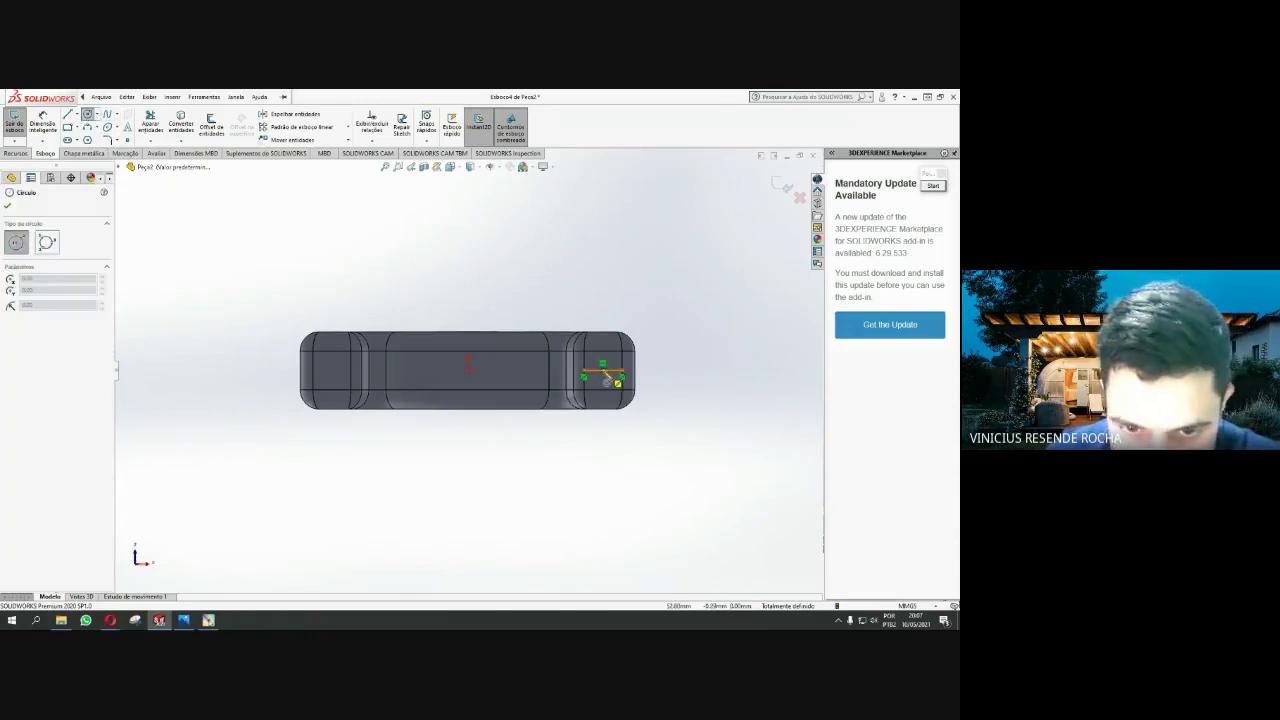
left_click(606, 373)
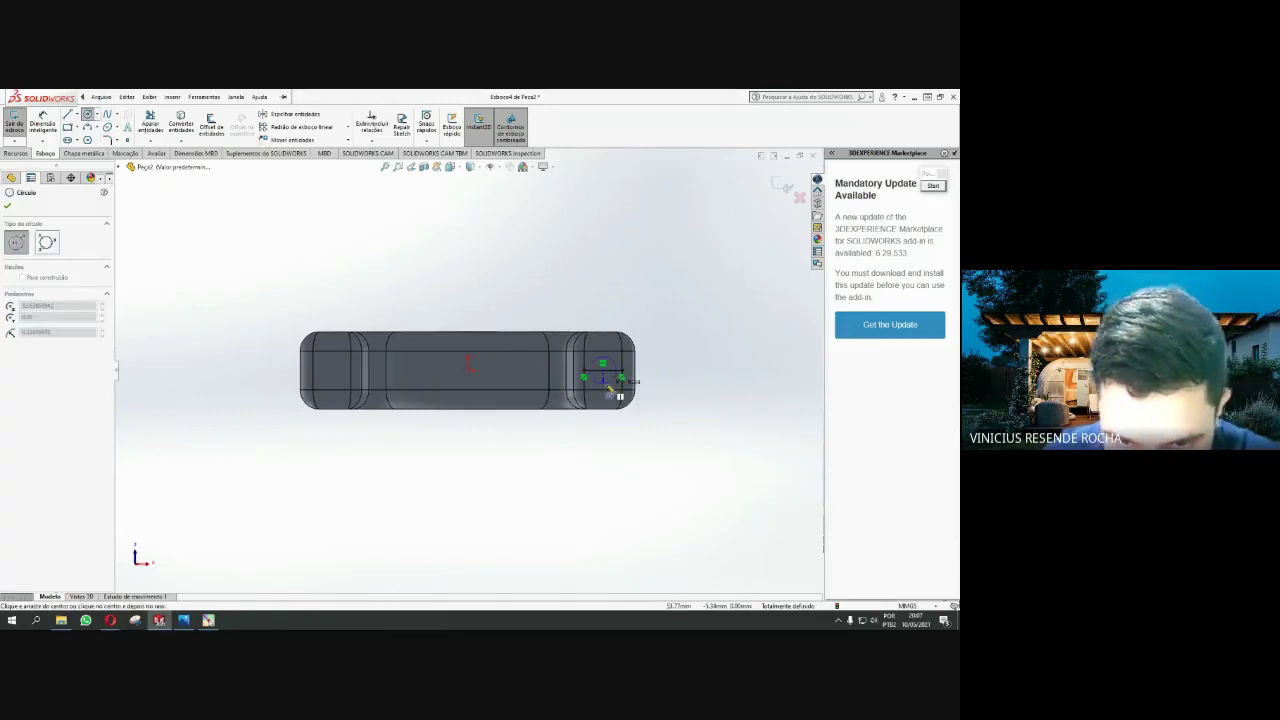
left_click(612, 388)
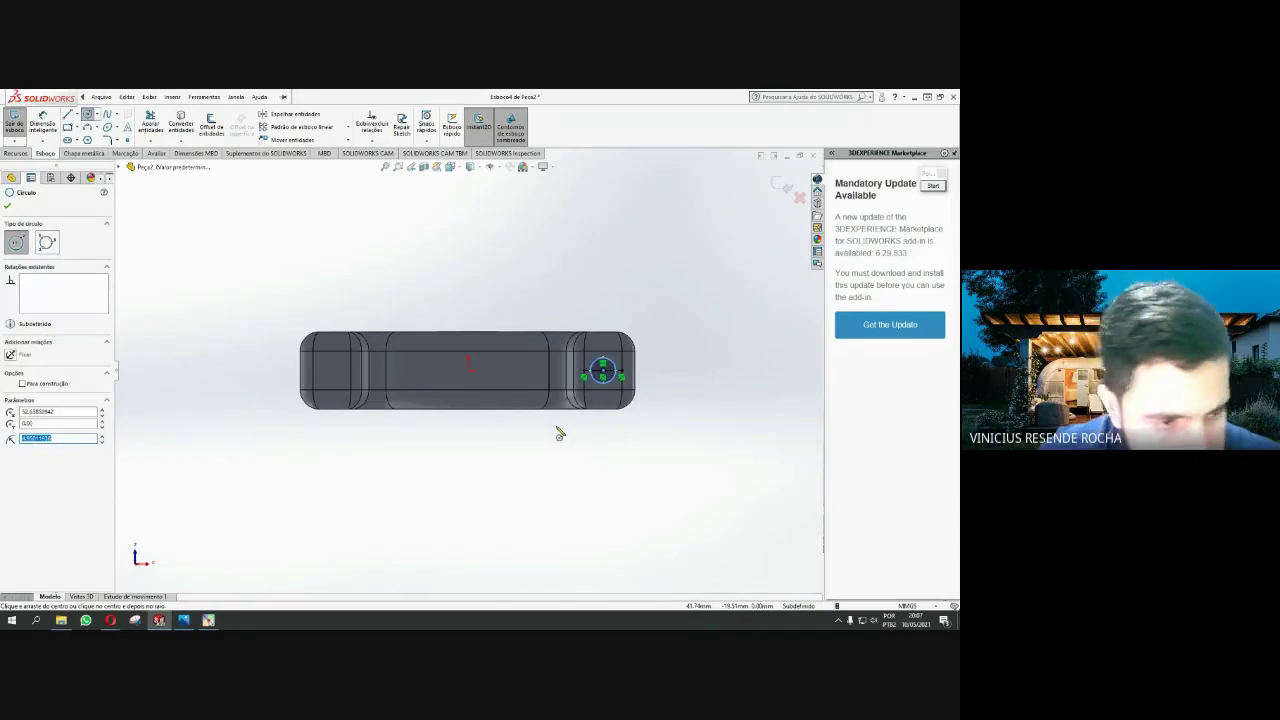
key("Escape")
Set the circle's radius to 8.00 and review the horizontal line's properties
left_click(620, 386)
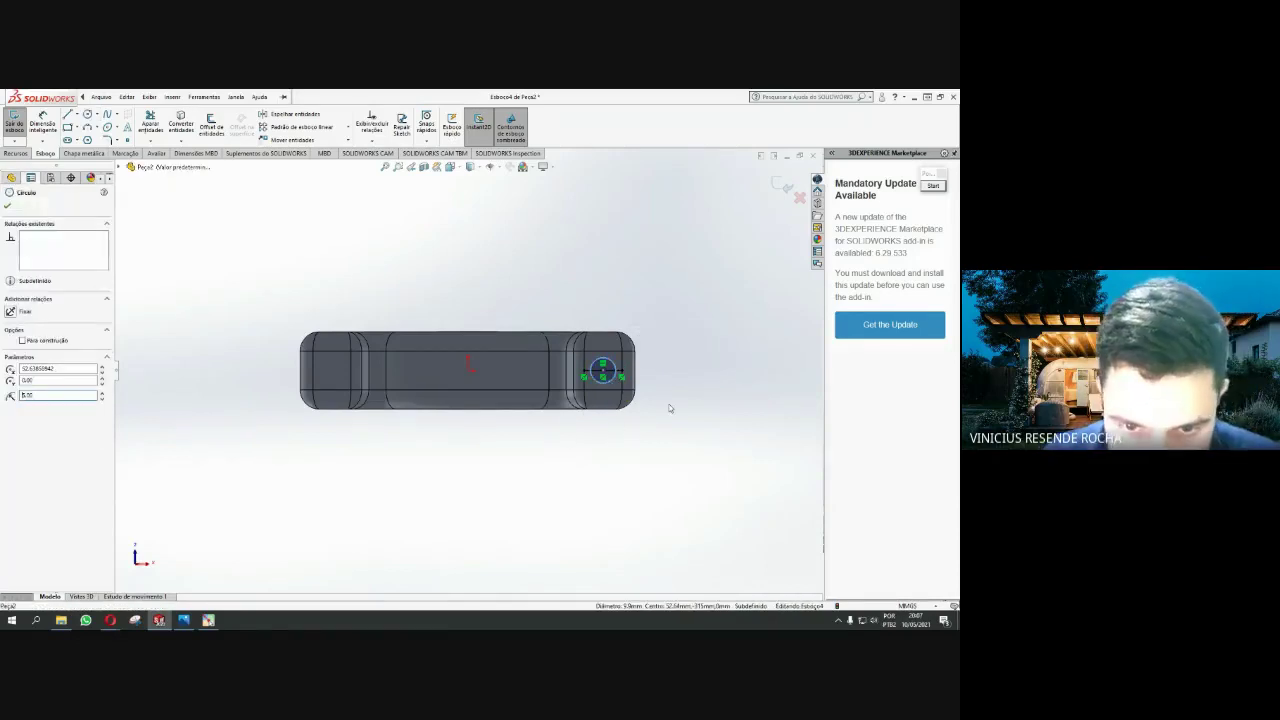
scroll(635, 370, "up", 2)
scroll(620, 385, "up", 3)
key("Escape")
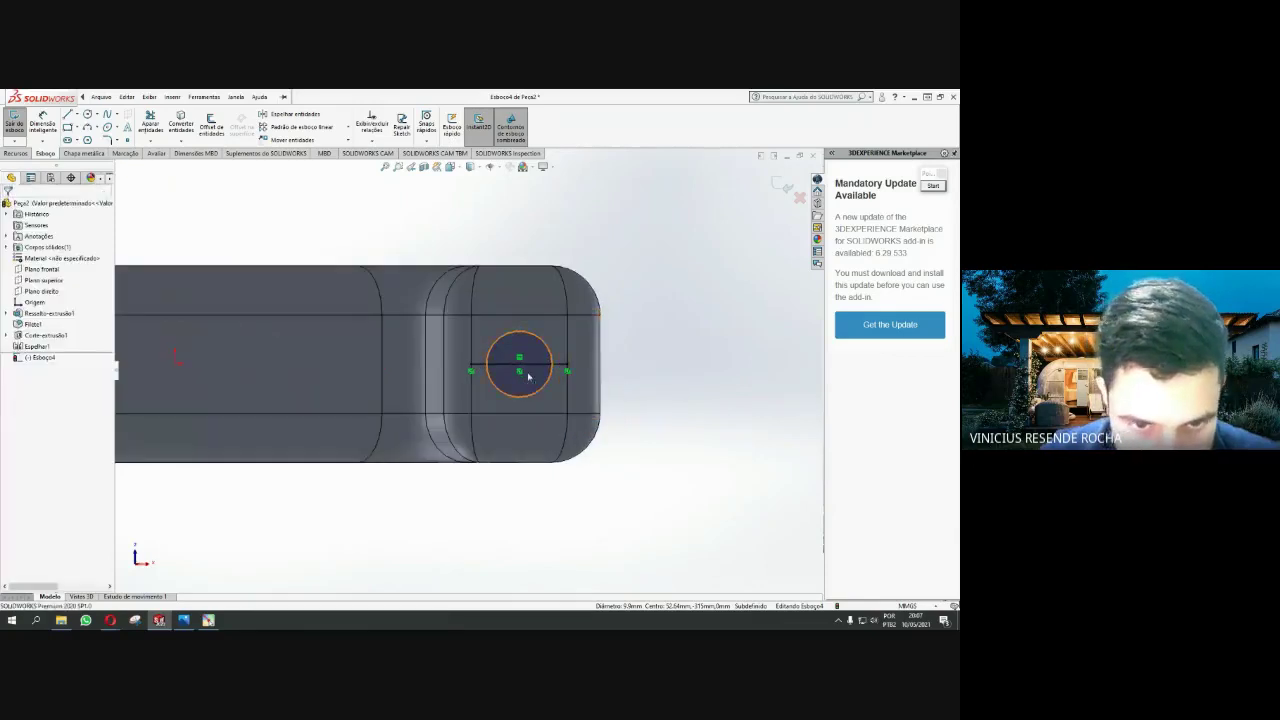
left_click(512, 396)
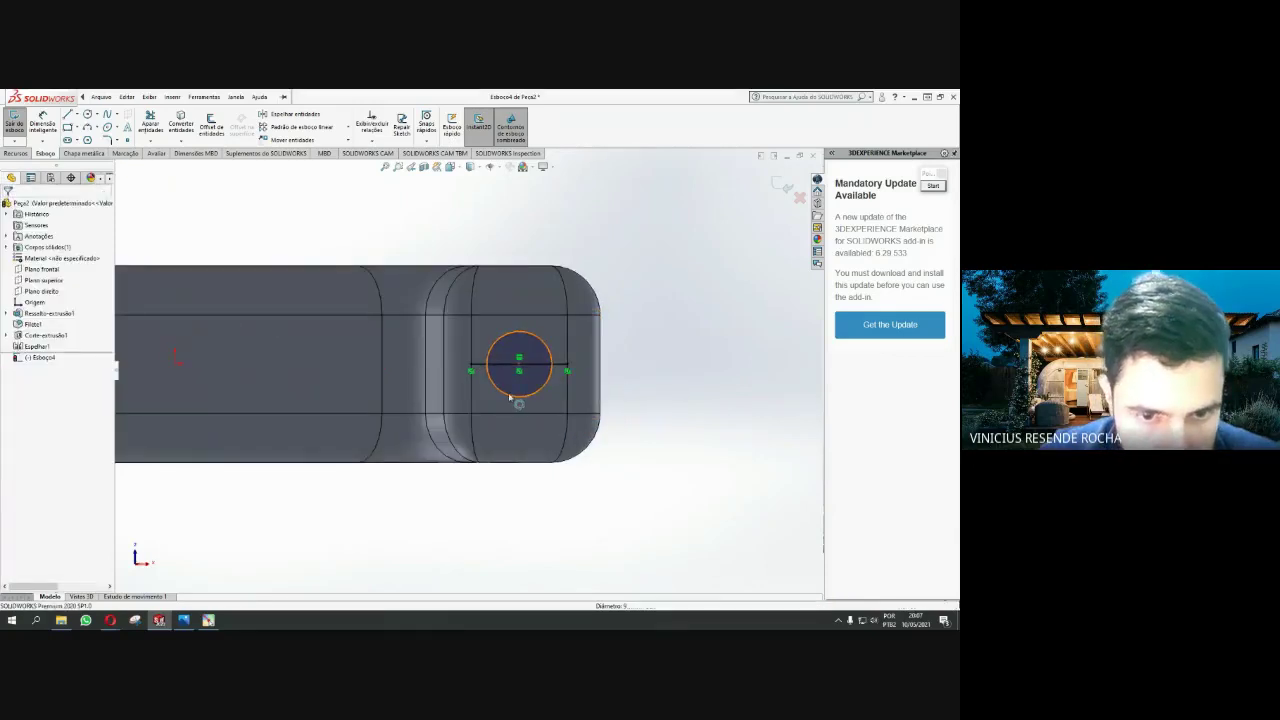
type("5")
key("Return")
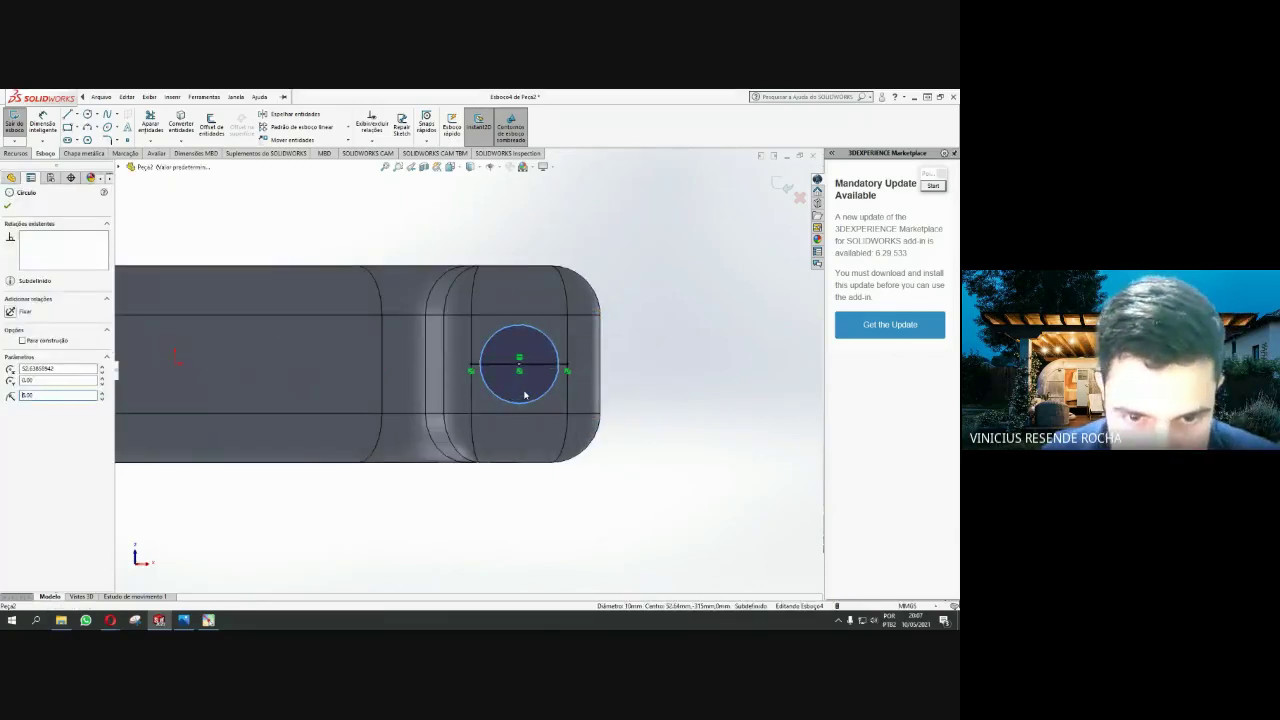
key("Escape")
left_click(500, 370)
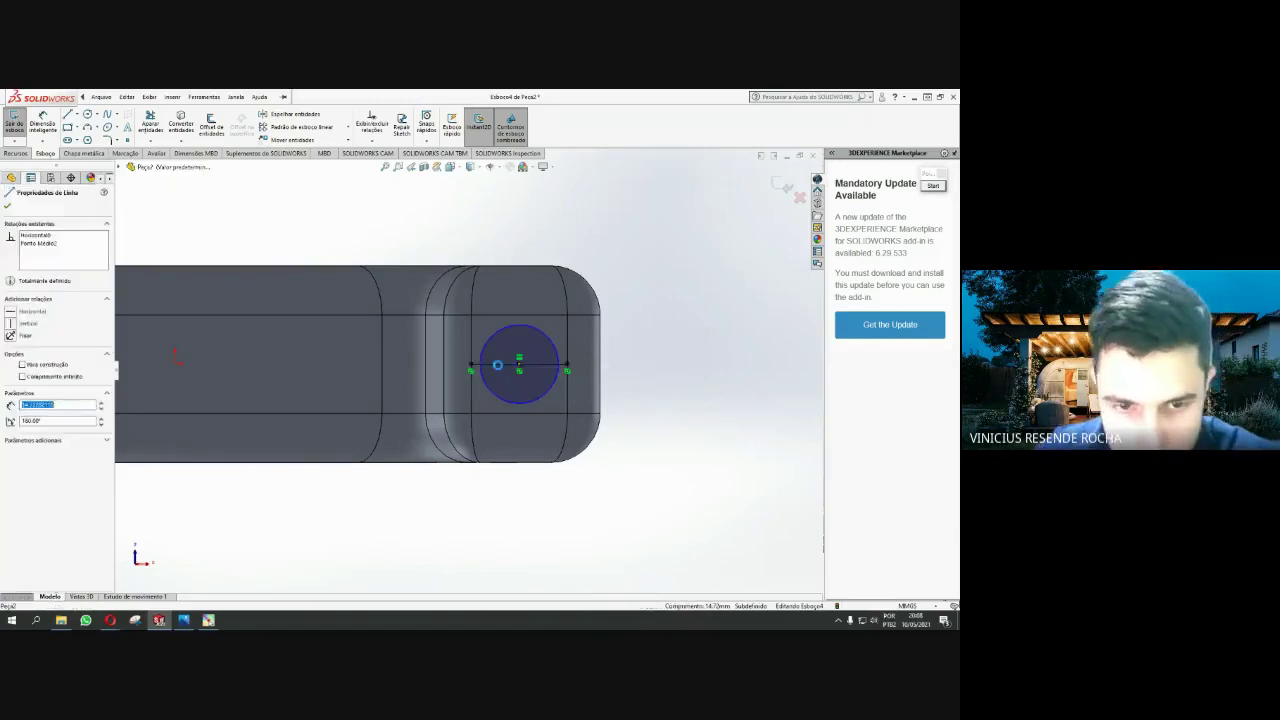
key("Escape")
scroll(503, 372, "up", 5)
Draw a short vertical centerline above the part
left_click_drag(452, 336, 503, 390)
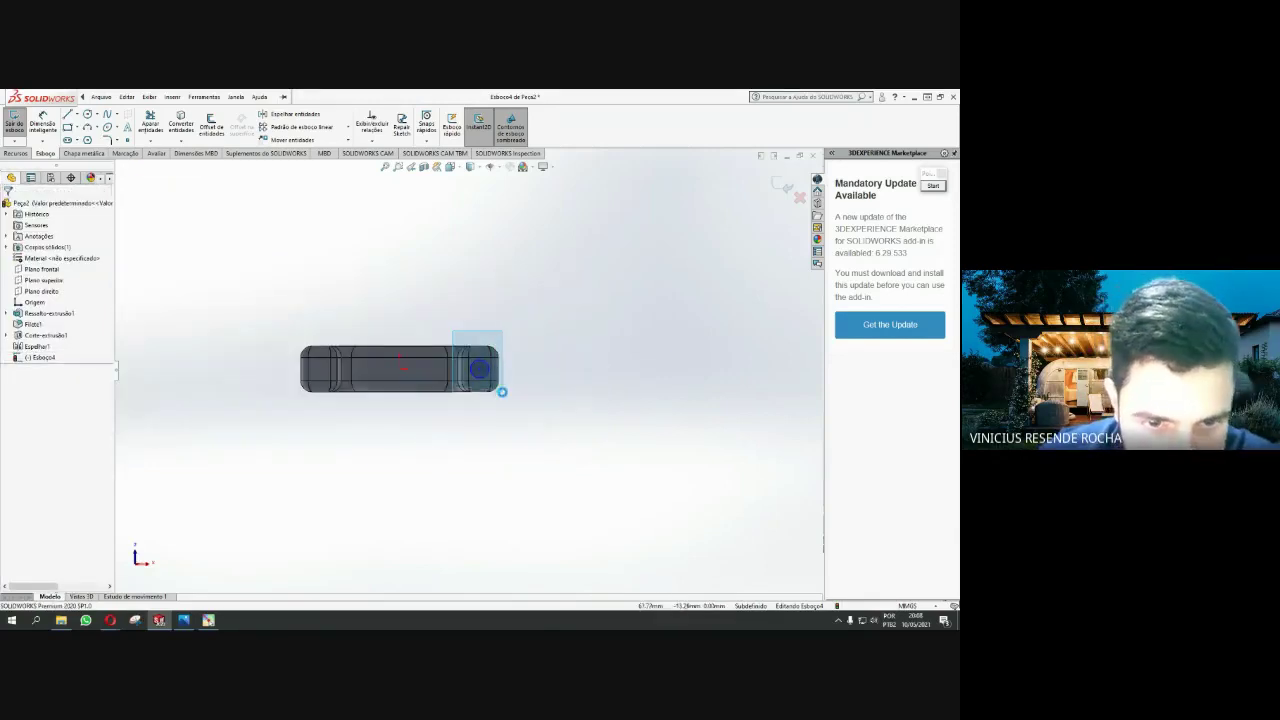
key("Escape")
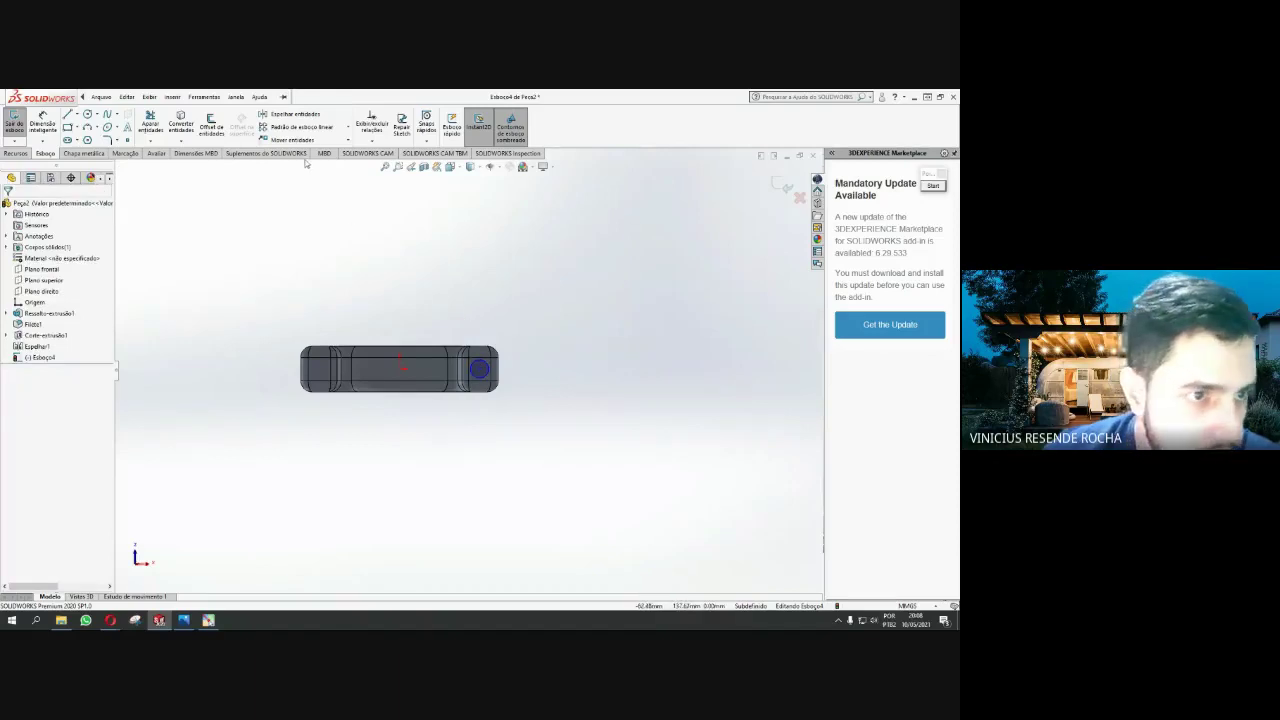
left_click(67, 115)
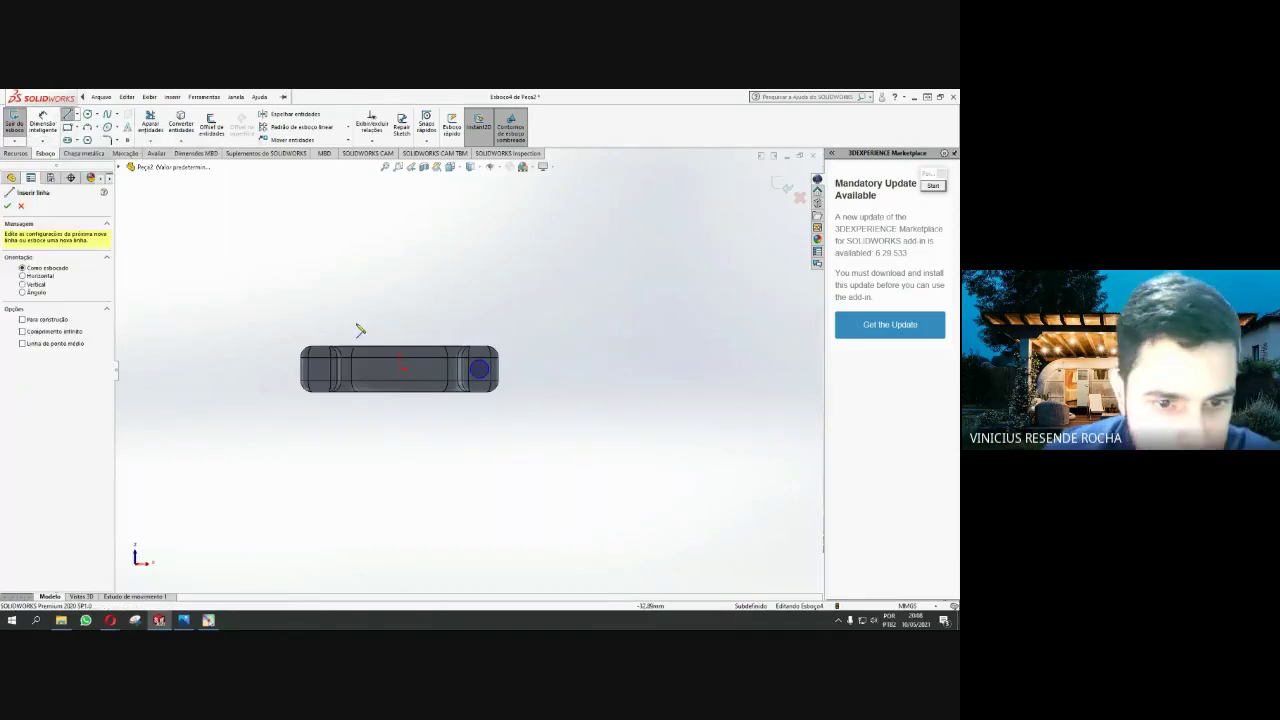
left_click(400, 334)
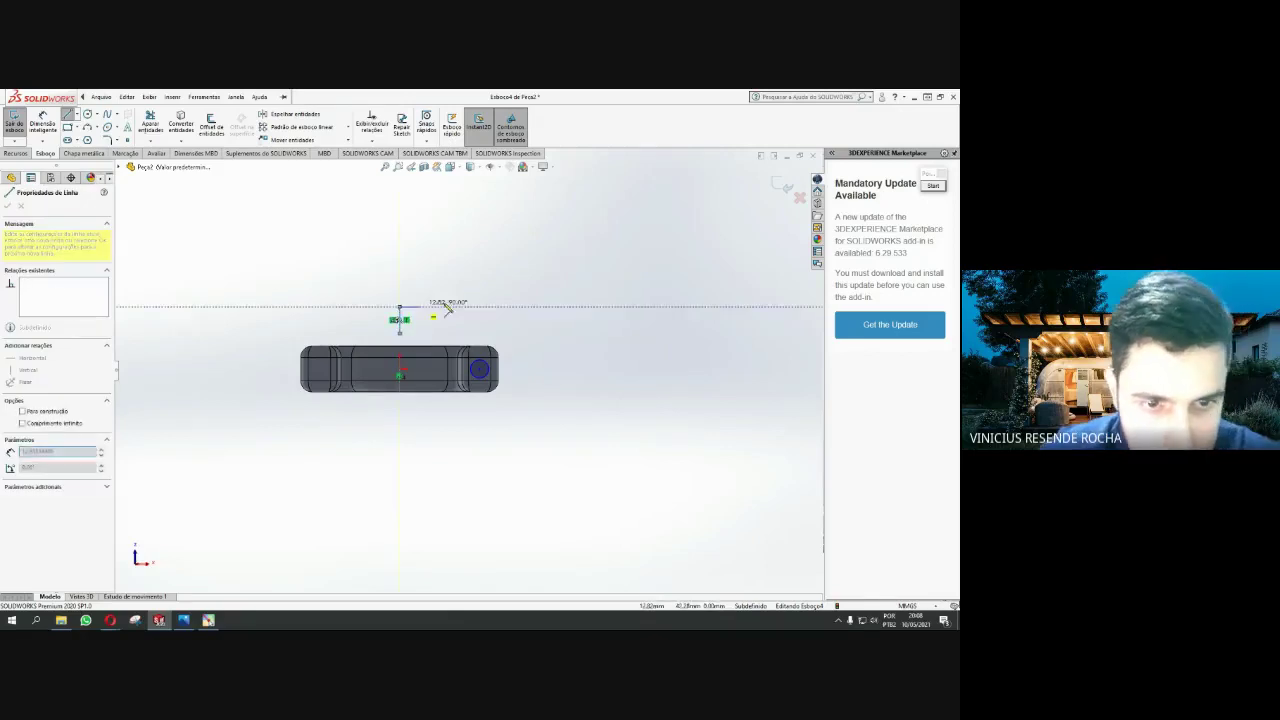
left_click(399, 307)
key("Escape")
Mirror the bolt-hole circle about the vertical centerline to the opposite end
left_click(489, 373)
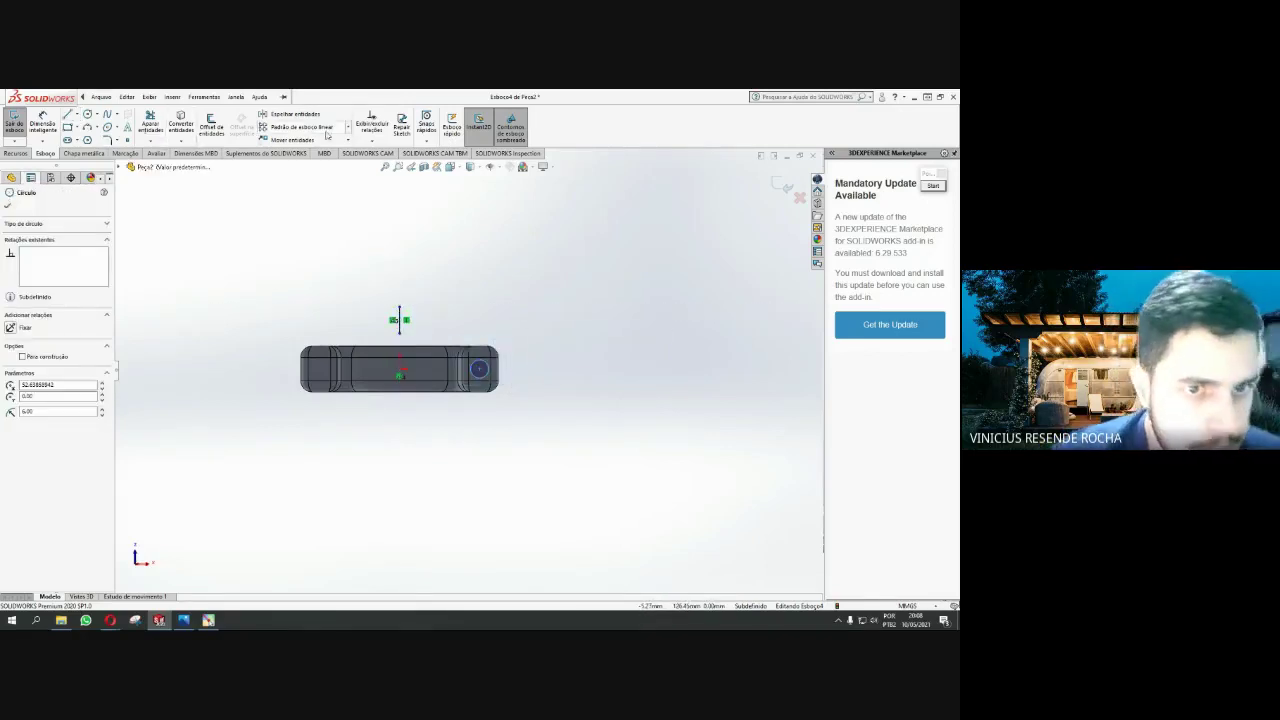
left_click(290, 114)
left_click(67, 338)
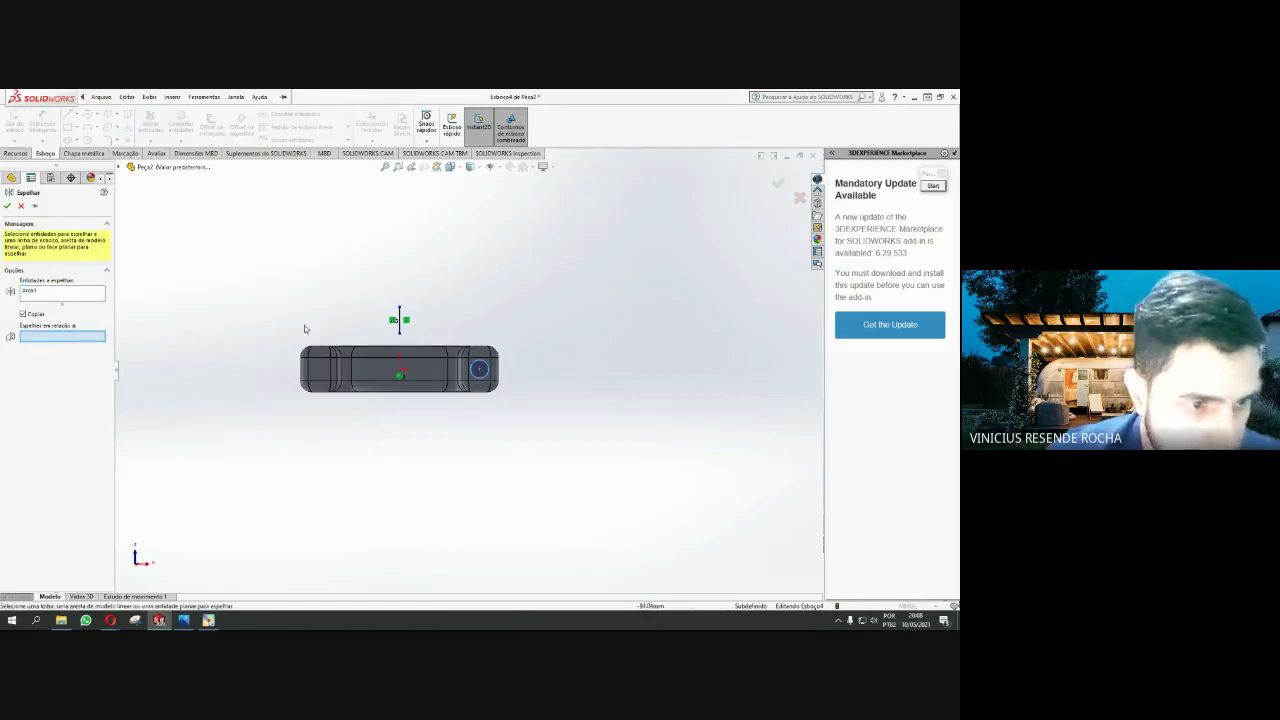
left_click(400, 320)
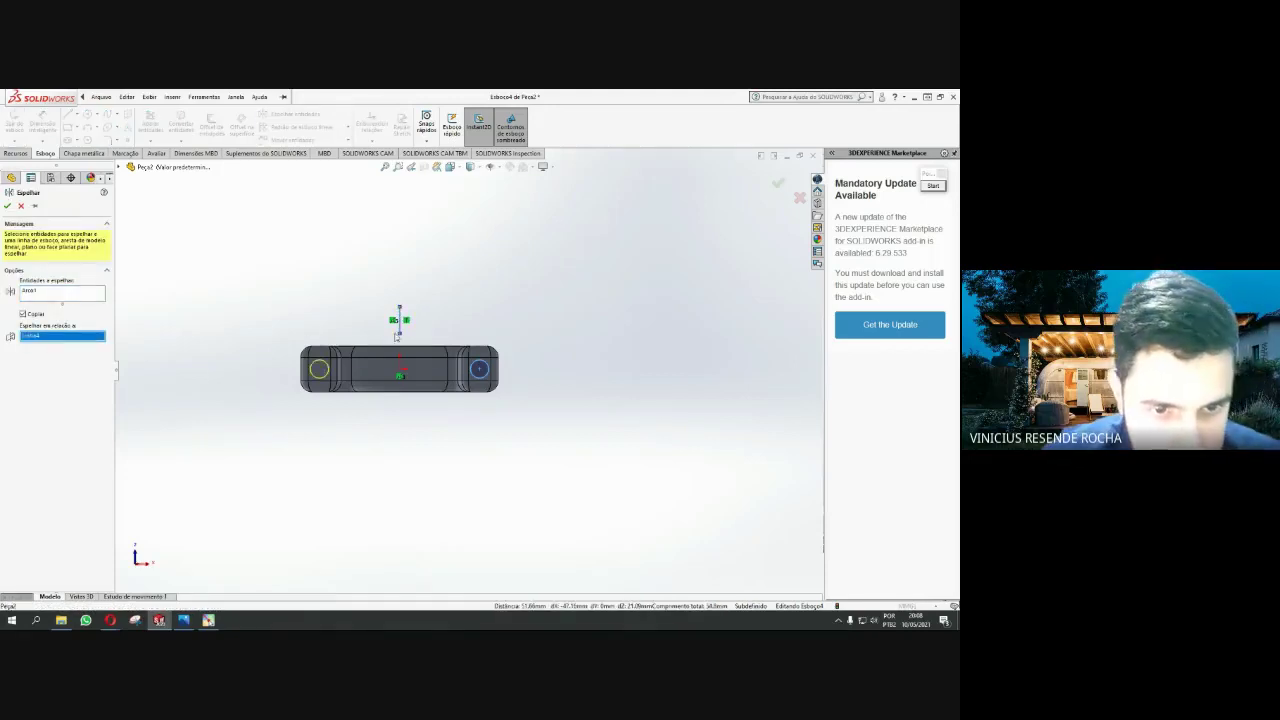
key("Return")
left_click(400, 326)
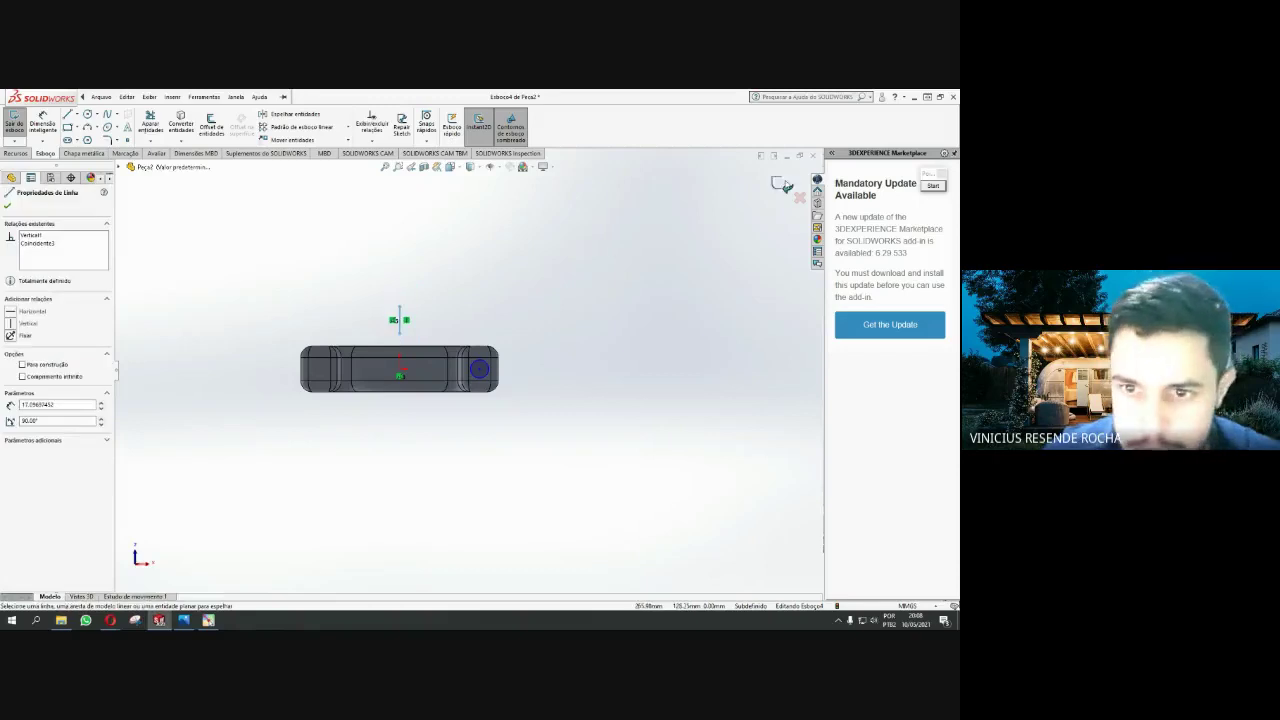
left_click(440, 318)
left_click(479, 369)
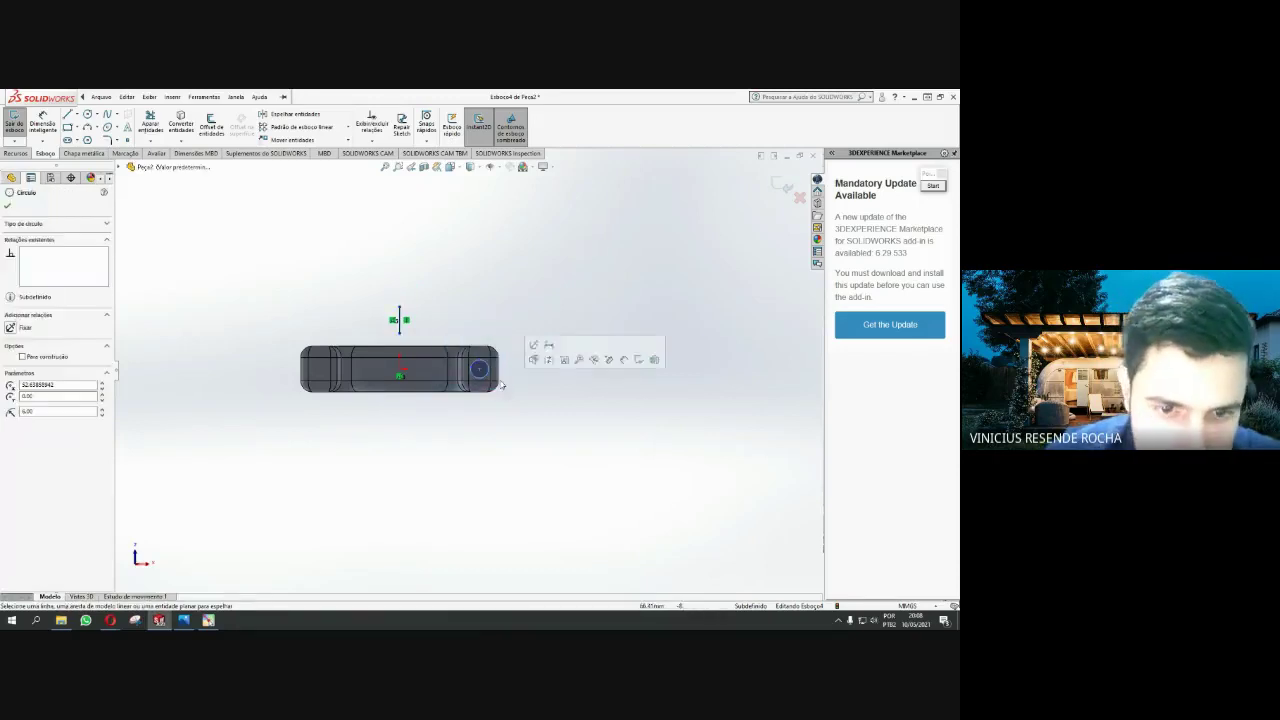
left_click(295, 114)
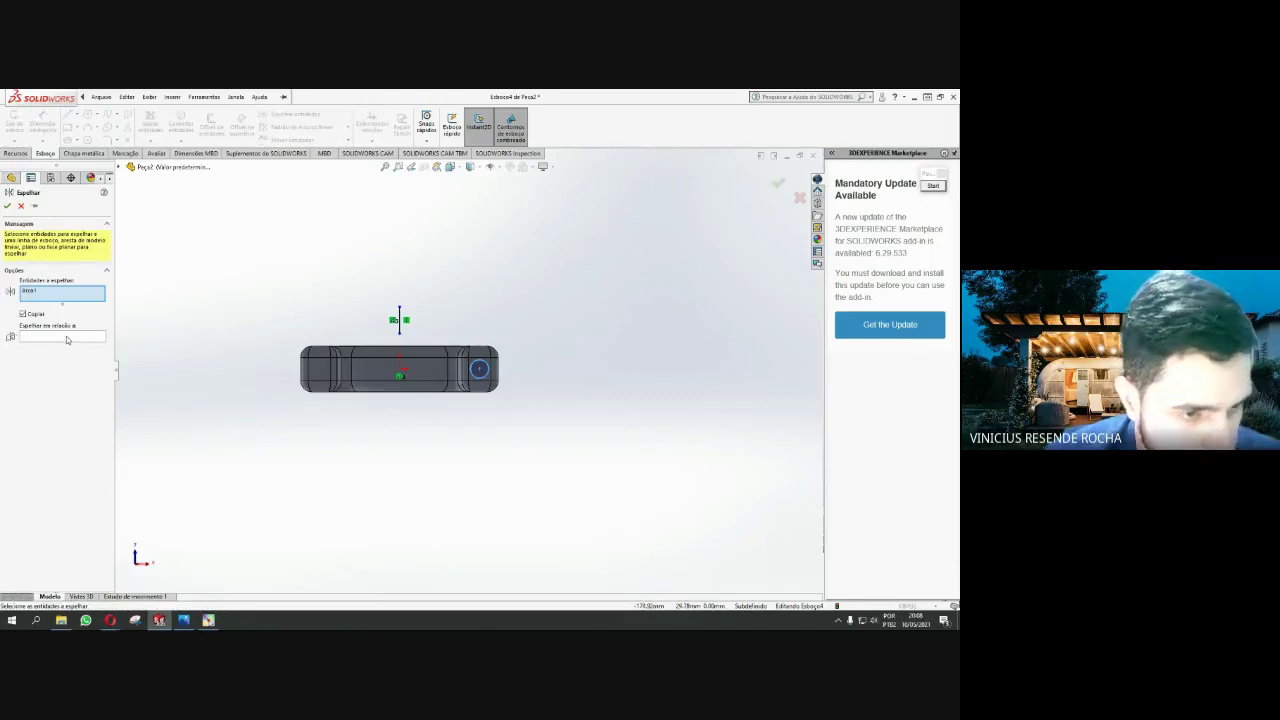
left_click(67, 337)
left_click(400, 320)
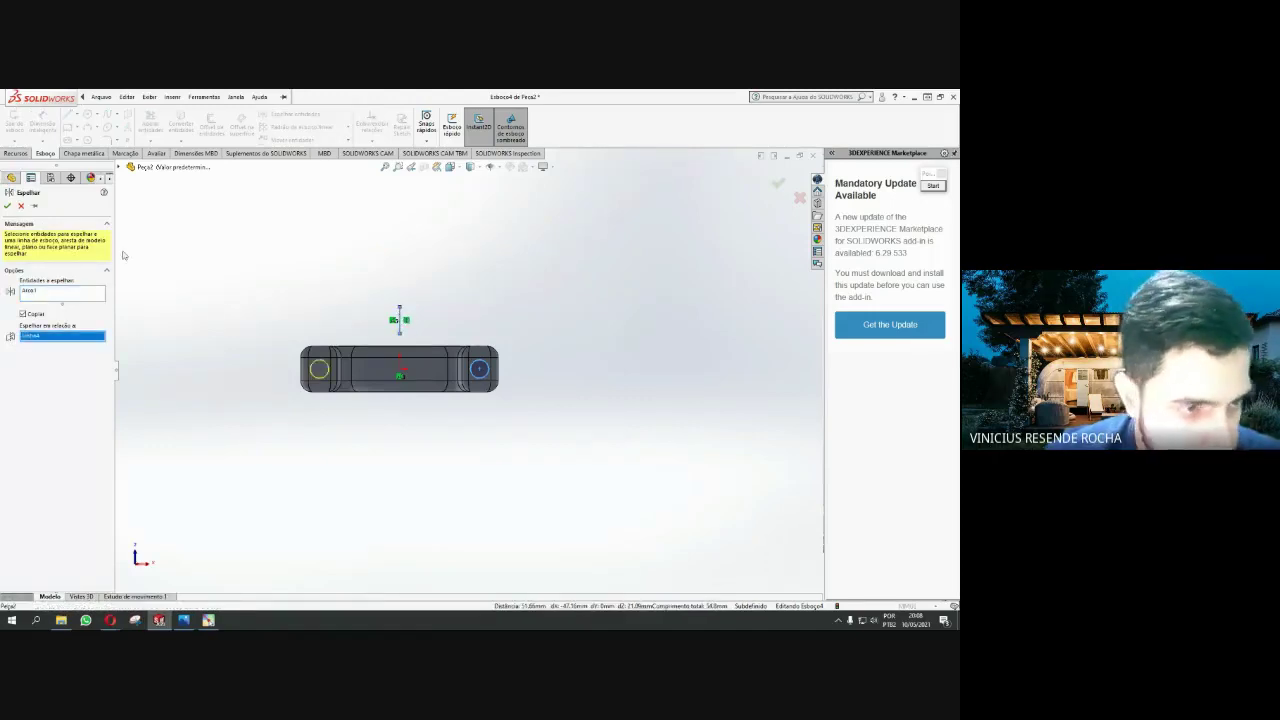
key("Return")
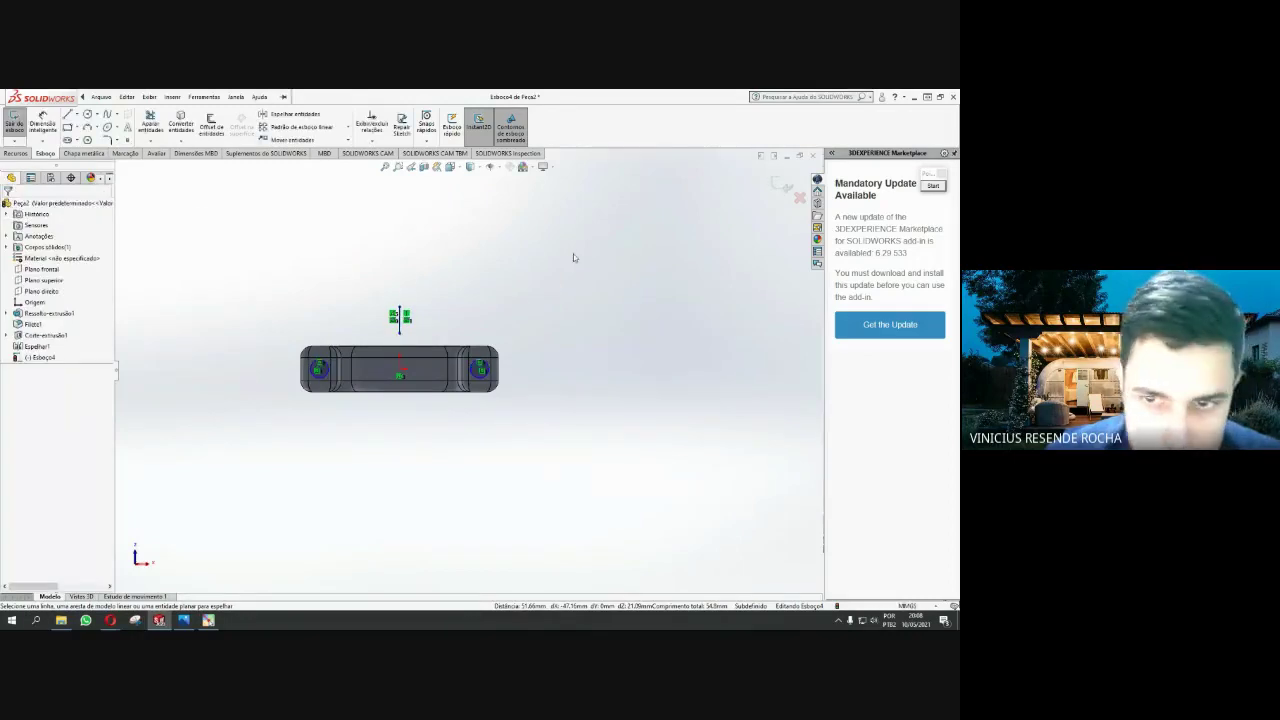
Delete the extra sketch items, exit Esboço4 and start an Extruded Cut
left_click_drag(350, 272, 422, 343)
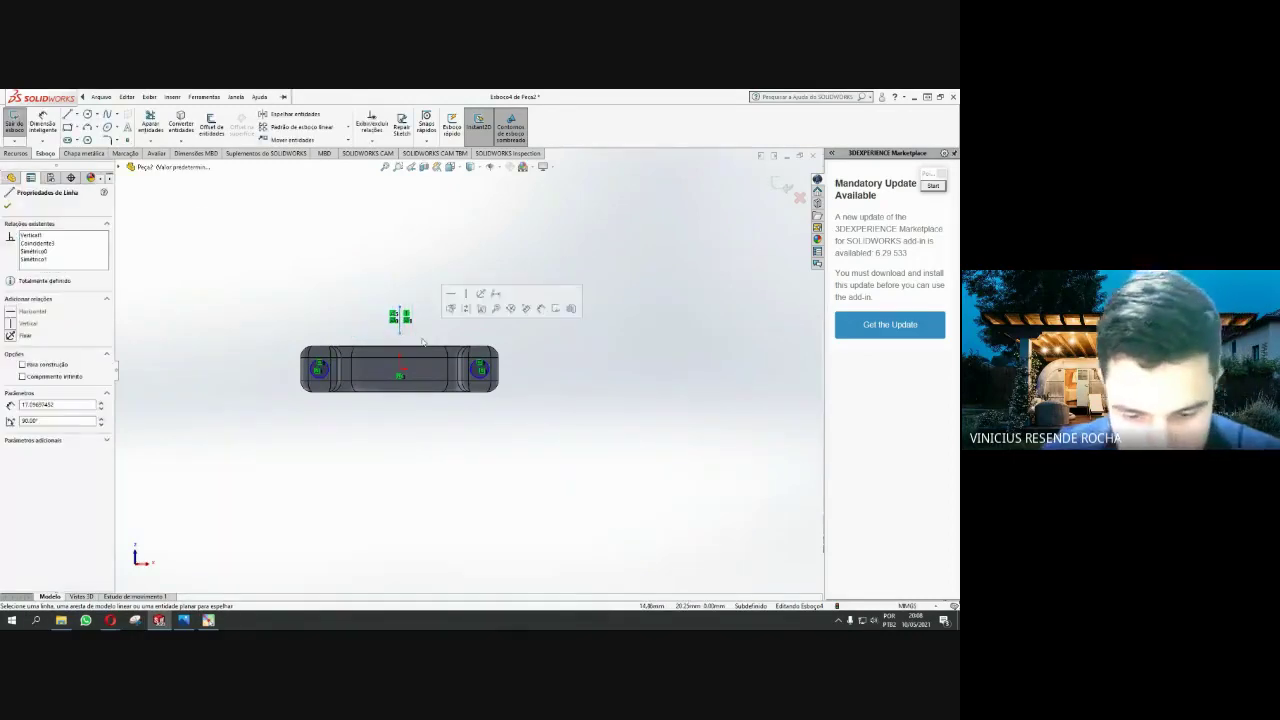
key("Delete")
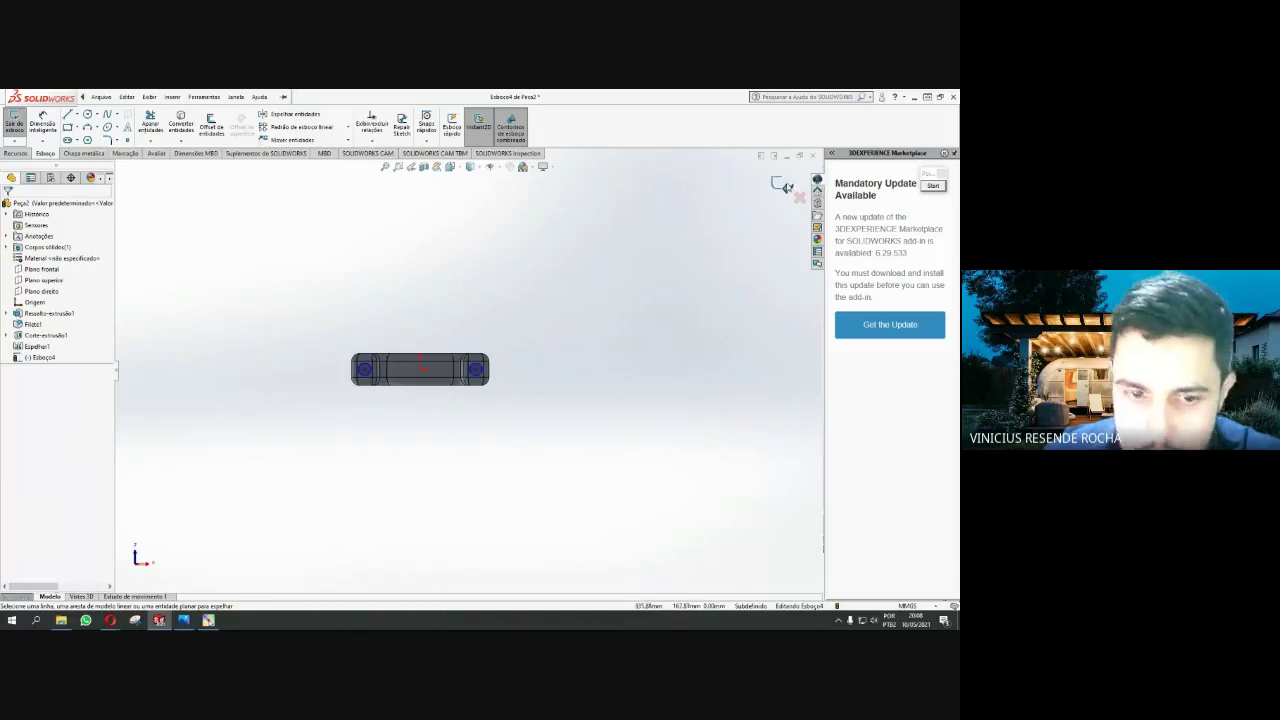
left_click(784, 185)
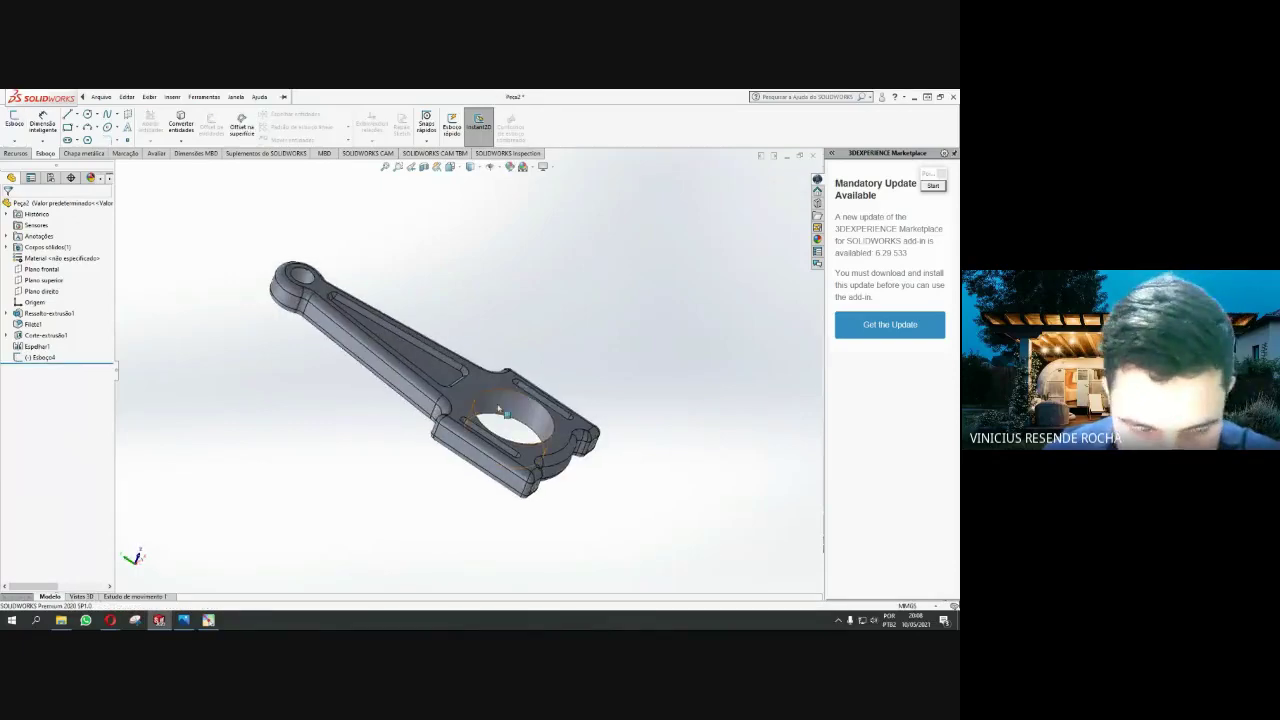
scroll(551, 509, "down", 2)
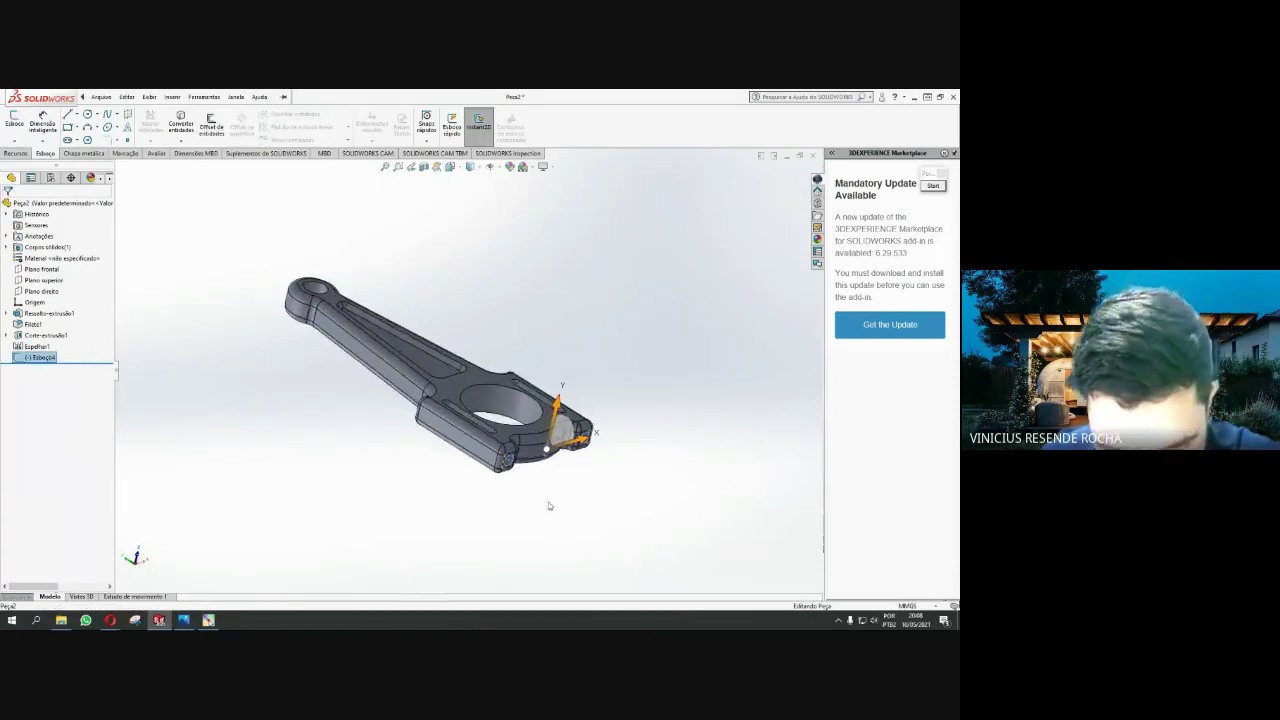
scroll(543, 491, "down", 3)
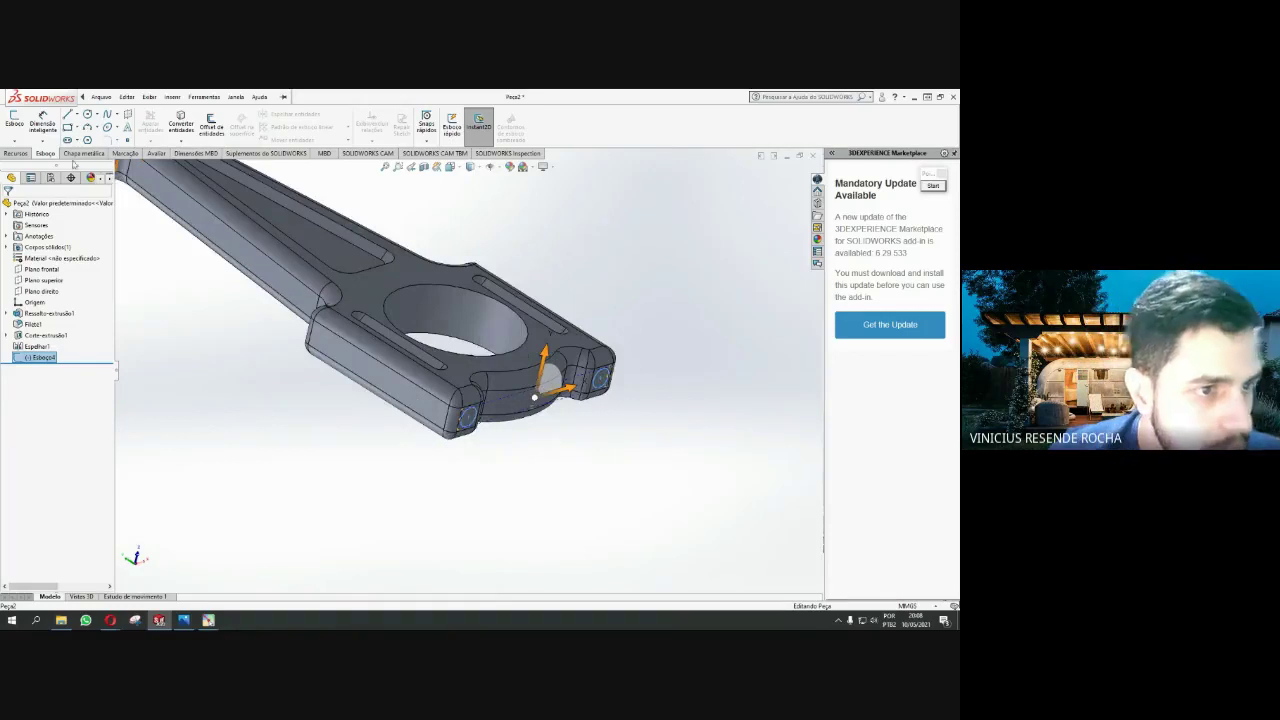
left_click(25, 156)
left_click(183, 125)
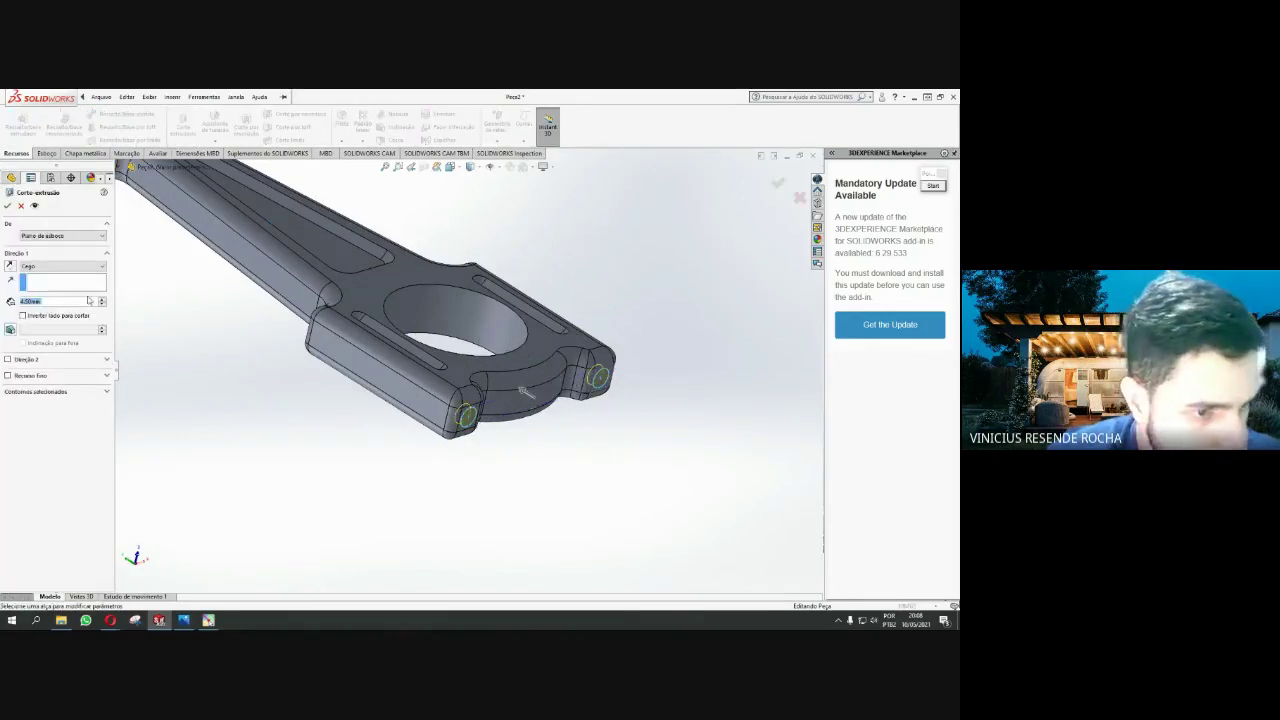
Set the cut's Direction 1 end condition to Through All and accept it
left_click(62, 300)
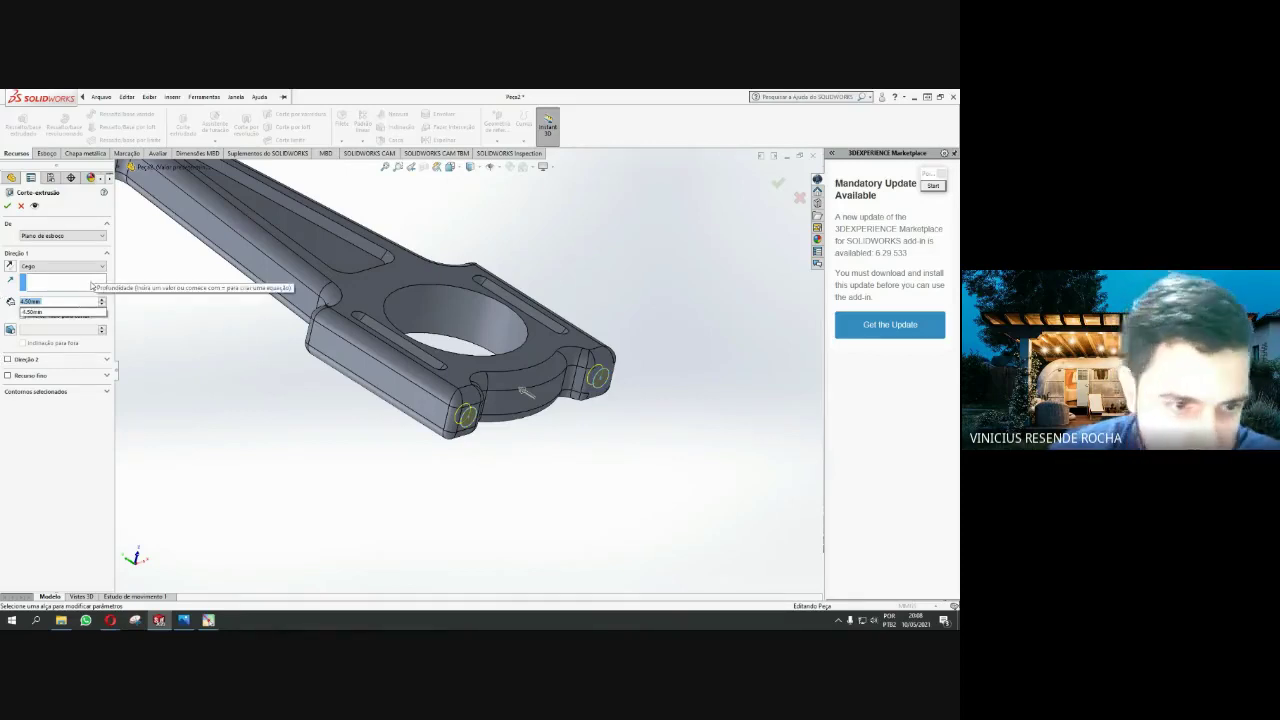
left_click(101, 268)
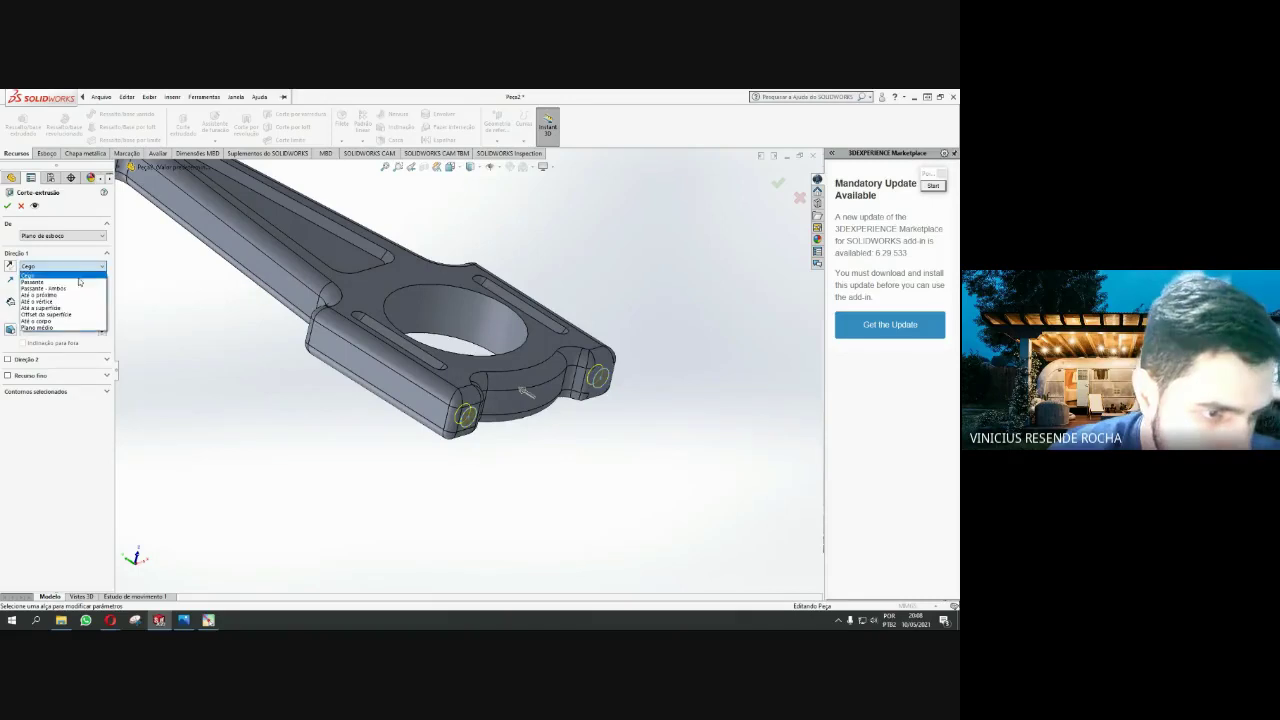
left_click(45, 282)
mouse_move(290, 310)
middle_mouse_down()
mouse_move(257, 310)
mouse_move(386, 437)
mouse_move(366, 400)
mouse_move(250, 325)
mouse_move(286, 366)
mouse_move(334, 369)
mouse_move(371, 418)
mouse_move(324, 388)
middle_mouse_up()
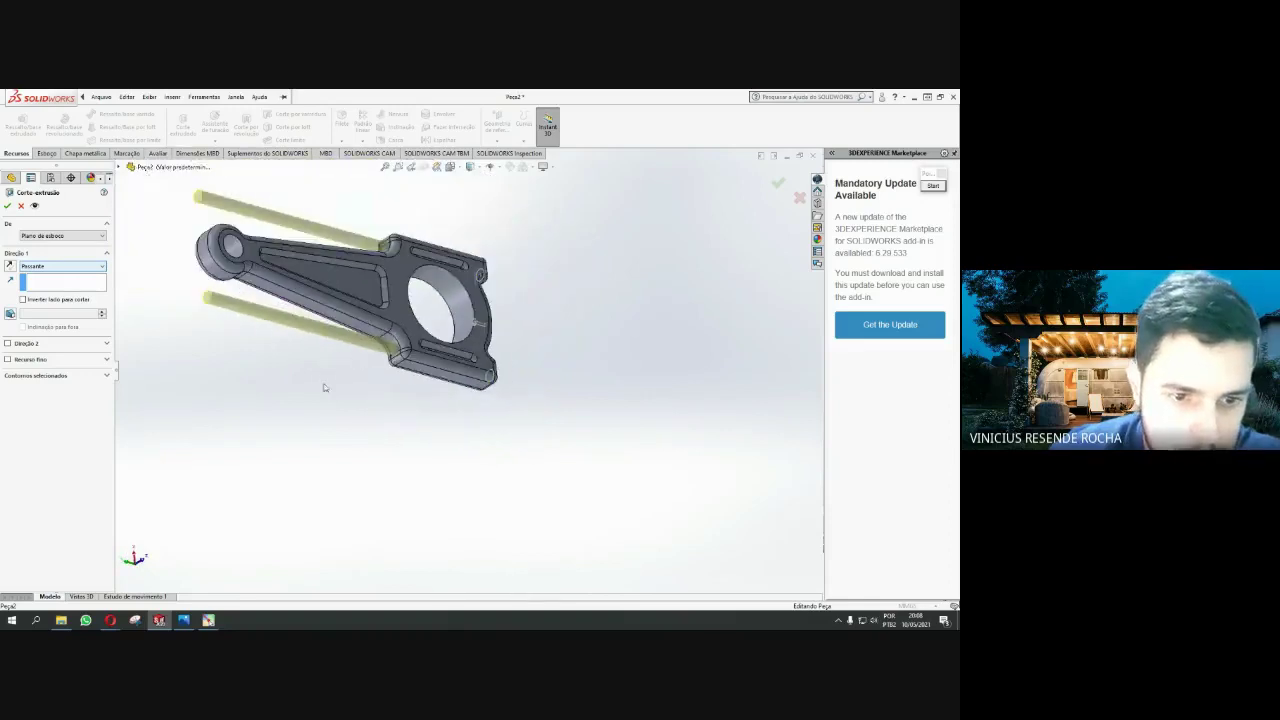
left_click(7, 205)
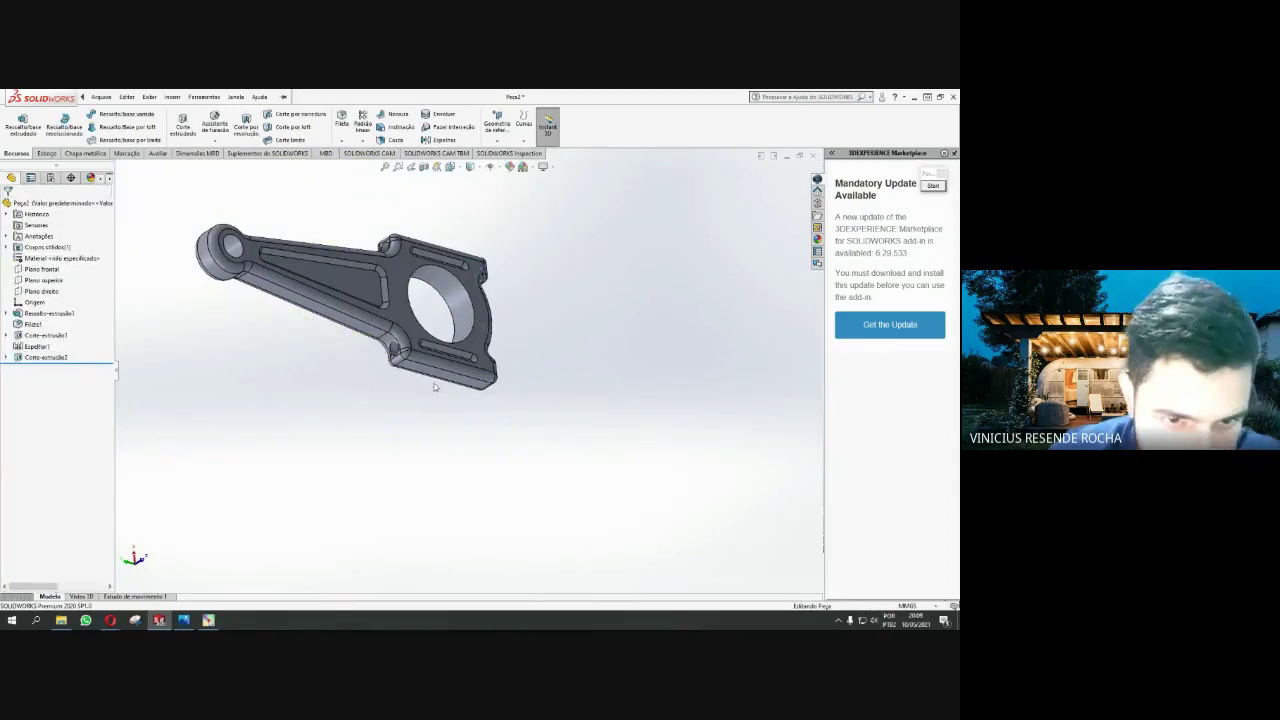
Orbit and zoom in on the big-end bolt hole, then open the Hole Wizard dropdown
mouse_move(503, 445)
middle_mouse_down()
mouse_move(366, 429)
mouse_move(367, 373)
mouse_move(380, 394)
middle_mouse_up()
scroll(380, 394, "down", 3)
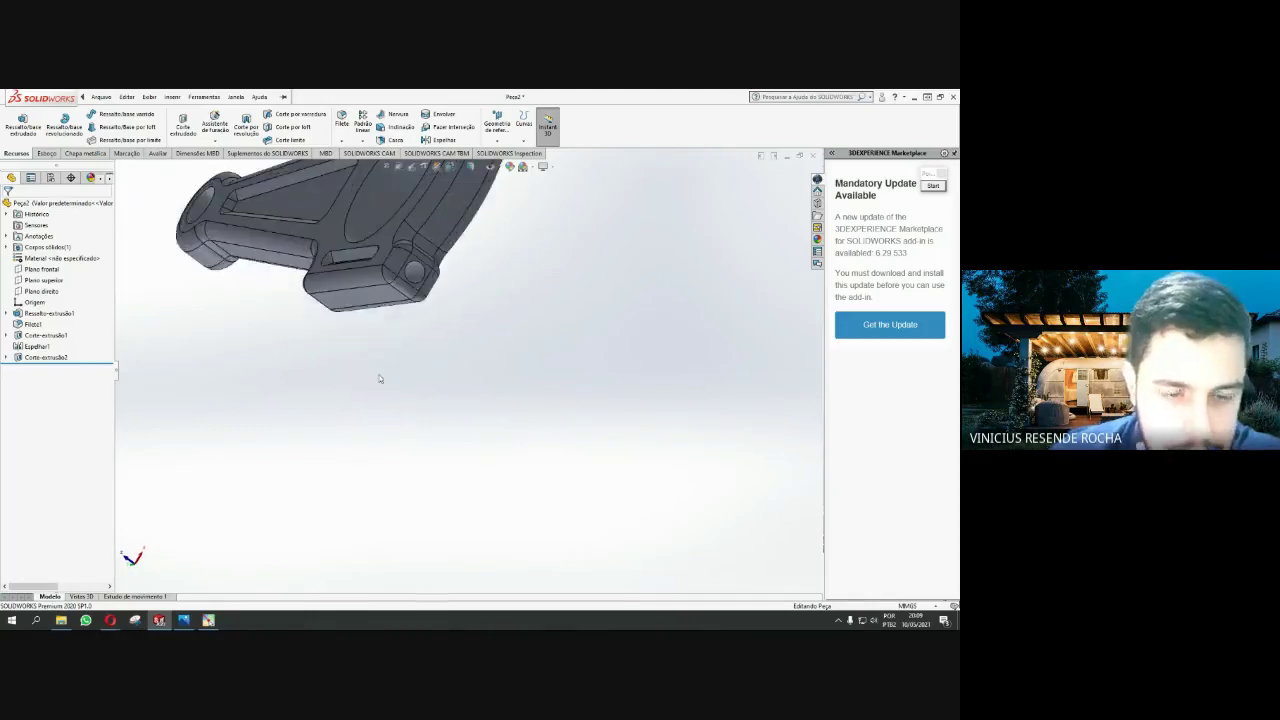
scroll(380, 374, "up", 3)
middle_click_drag(450, 300, 527, 402)
scroll(545, 410, "down", 3)
scroll(504, 412, "down", 3)
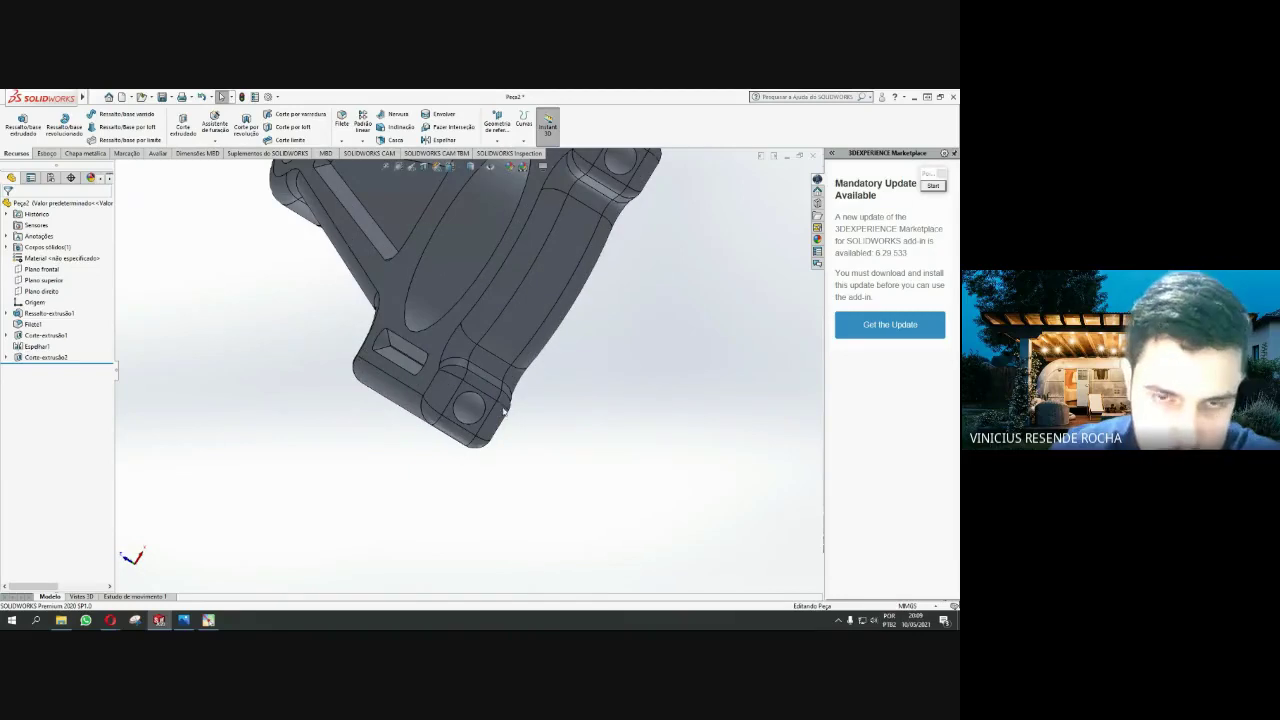
middle_click_drag(450, 370, 475, 430)
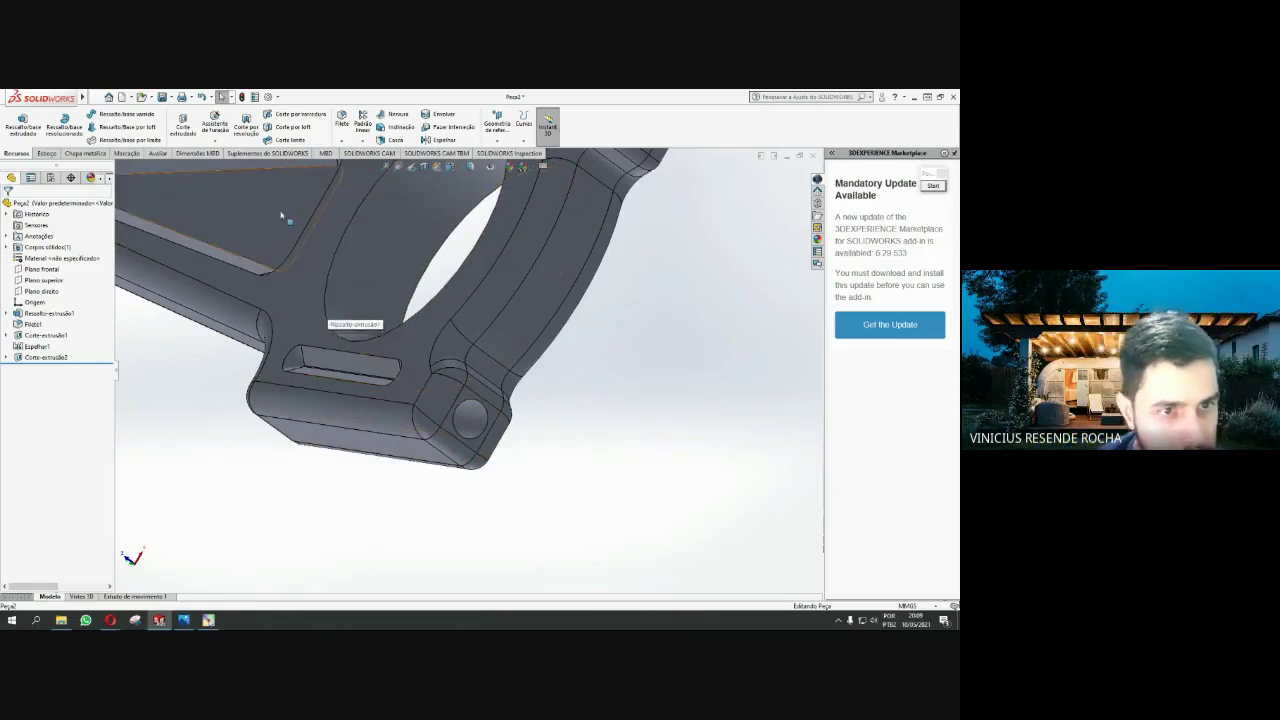
left_click(218, 142)
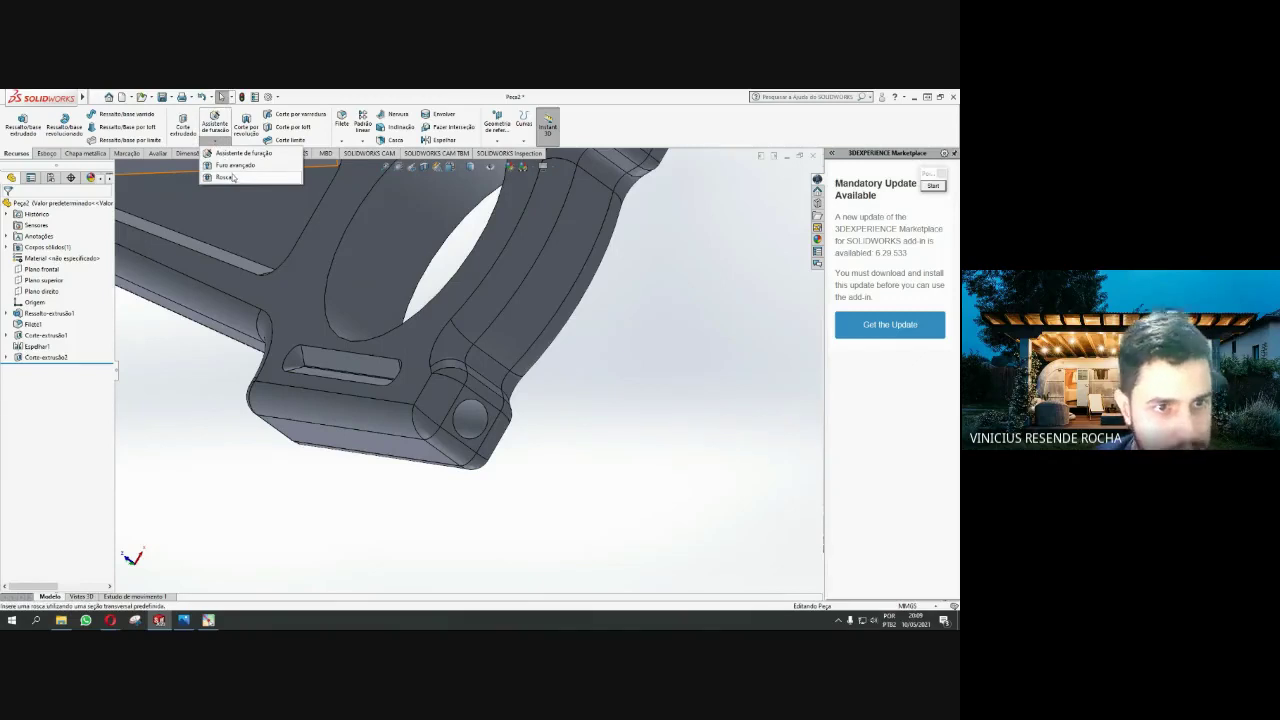
Choose Thread from the Hole Wizard dropdown and dismiss the thread-profile warning
left_click(648, 412)
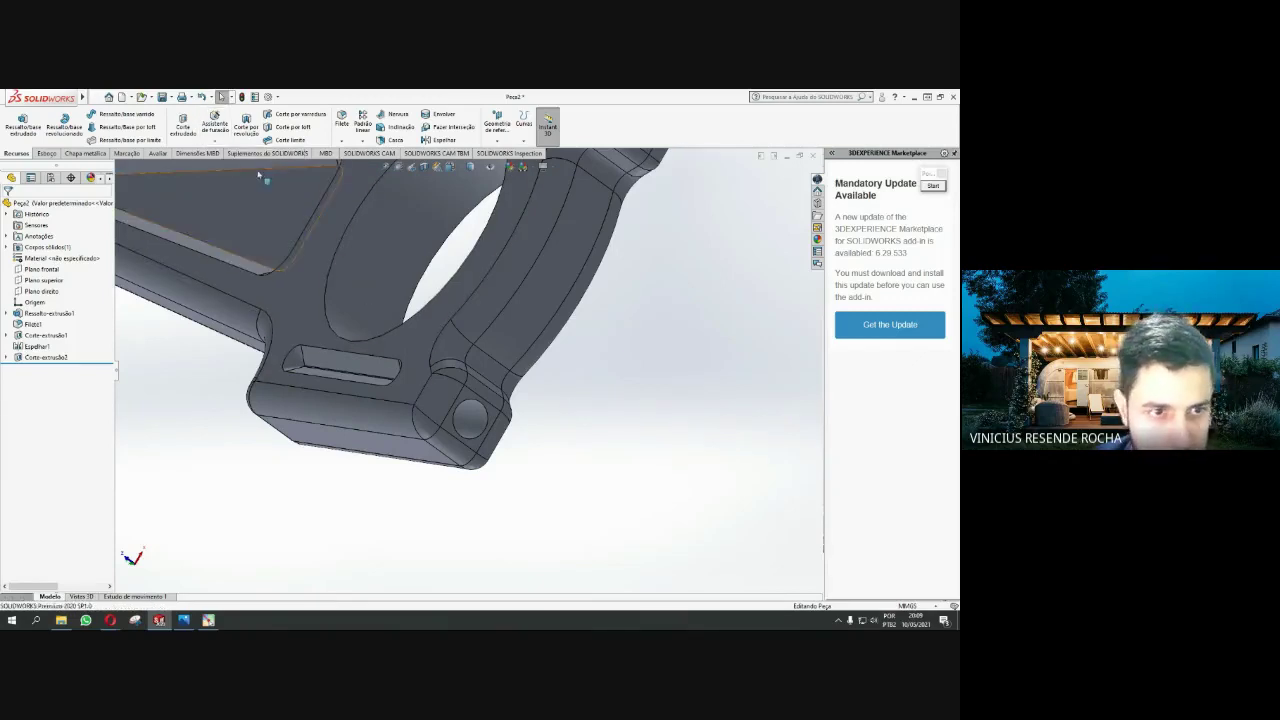
left_click(212, 146)
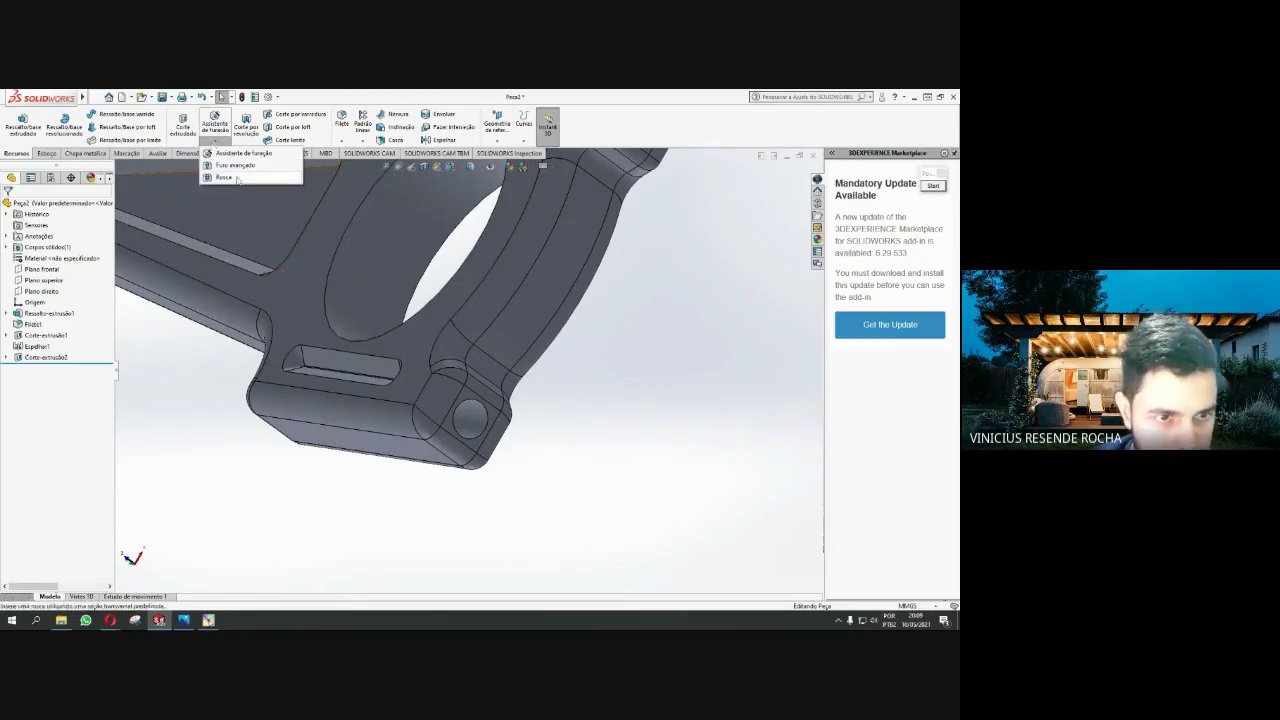
left_click(237, 180)
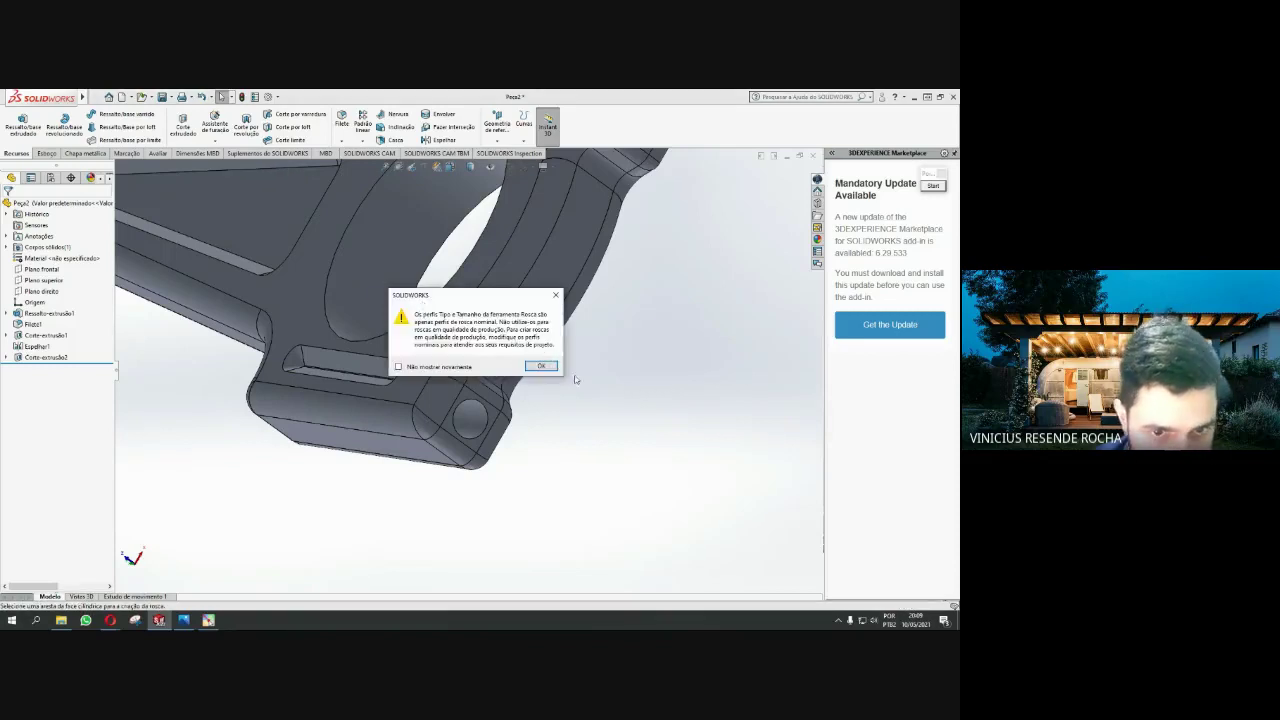
left_click(541, 366)
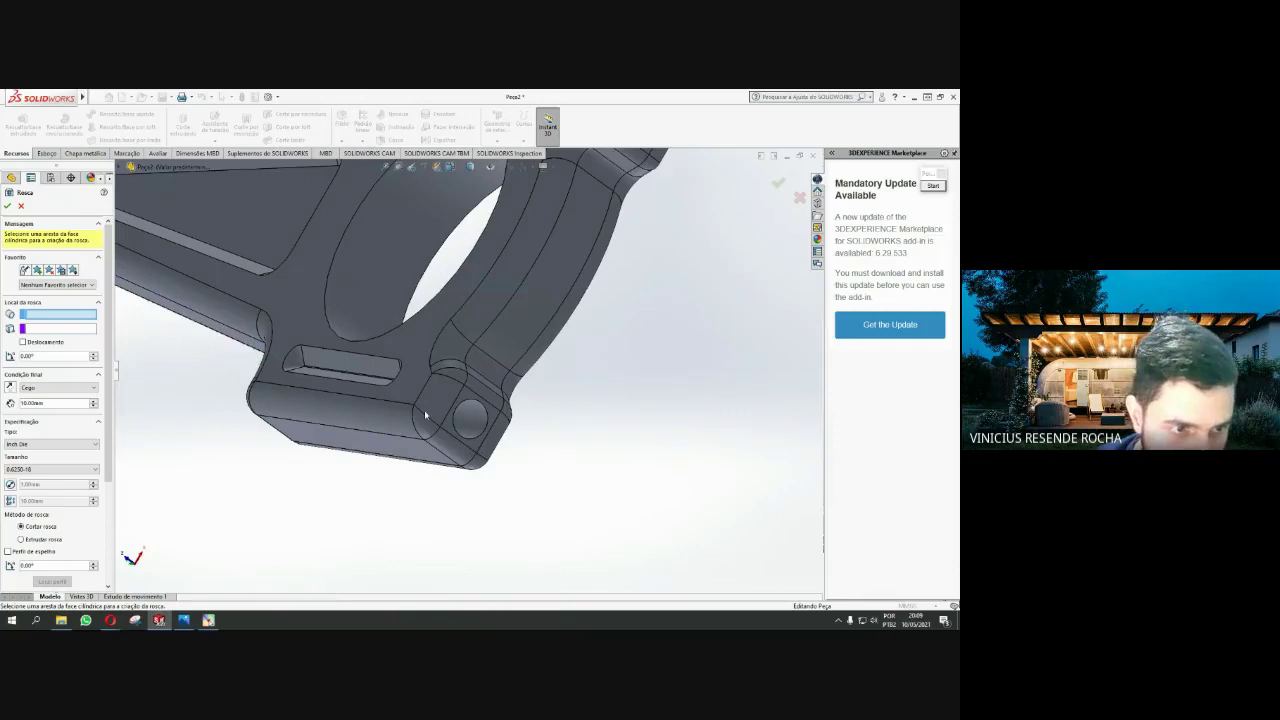
Pick the bolt hole edge as the thread's start and view the hole sideways
left_click(487, 418)
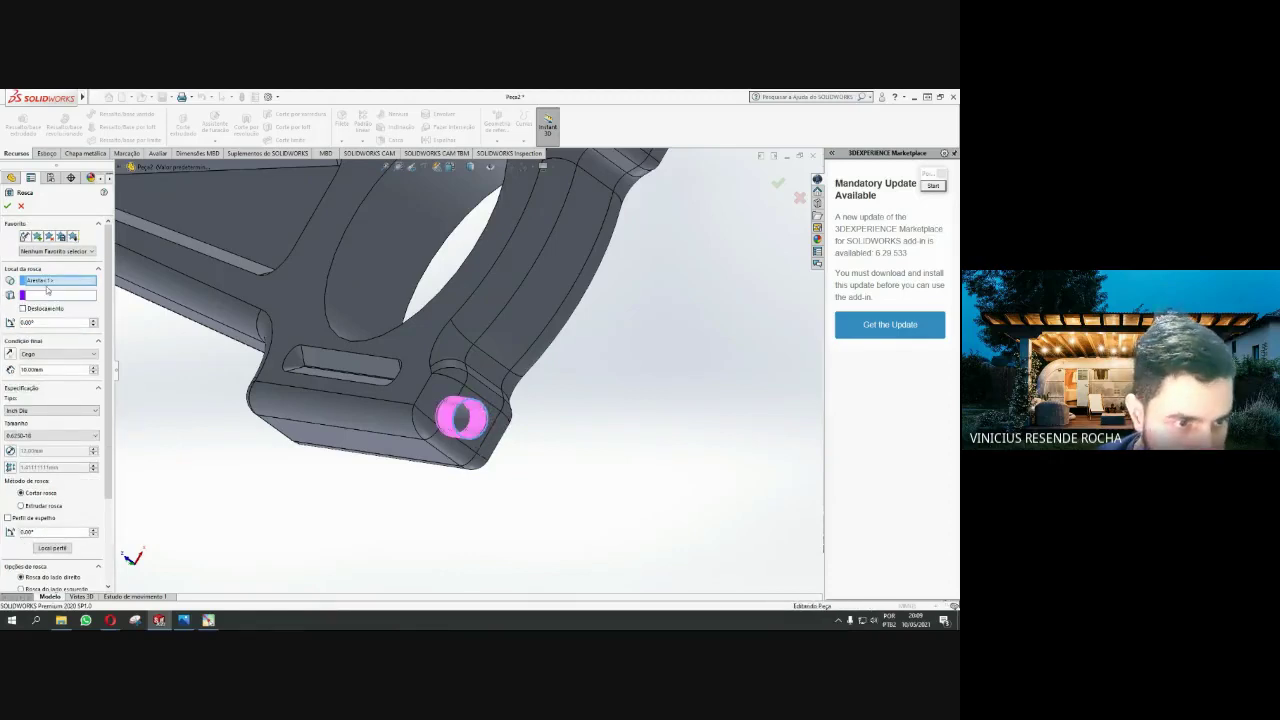
left_click(56, 296)
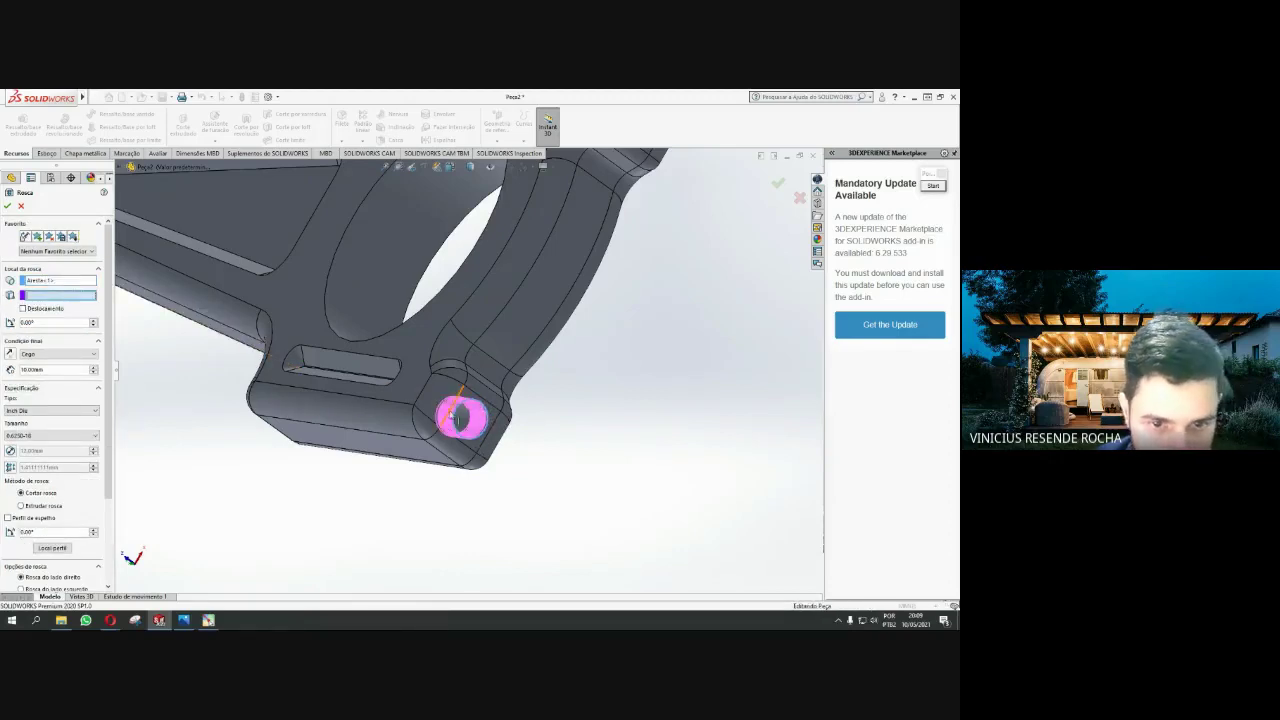
middle_click_drag(462, 420, 138, 398)
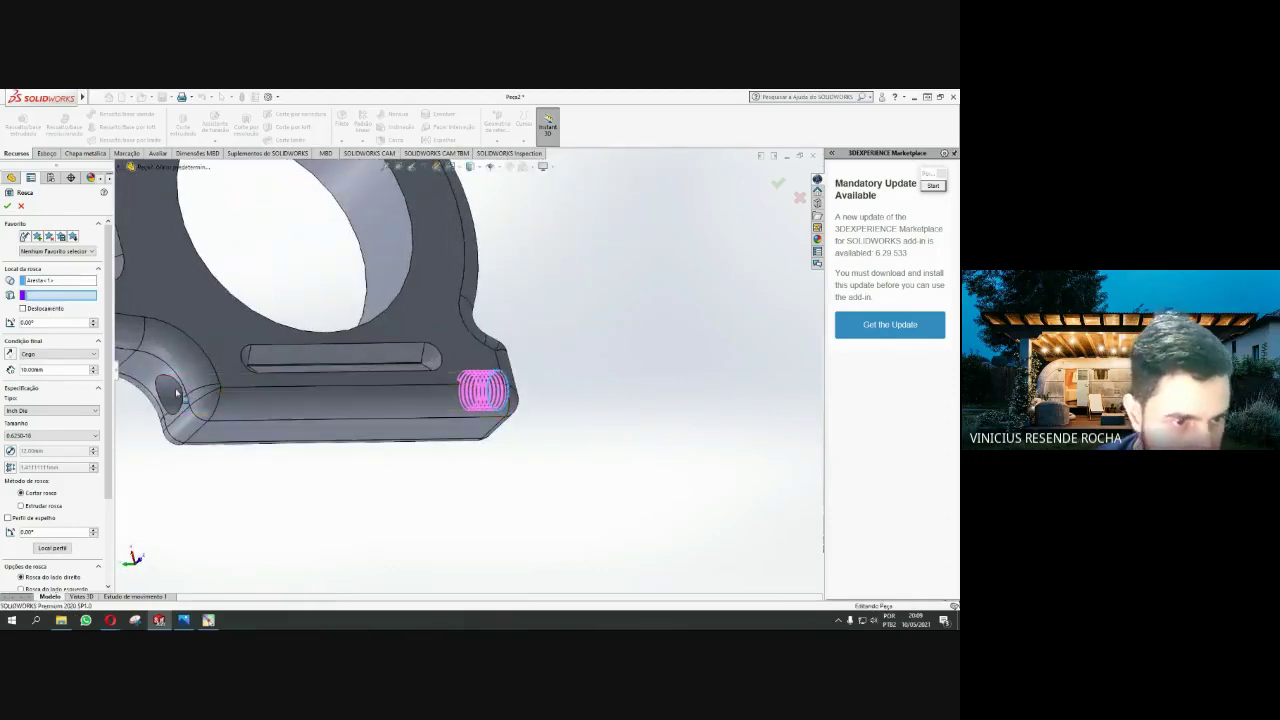
Keep the thread end condition Blind and raise its depth to about 60 mm
left_click(68, 356)
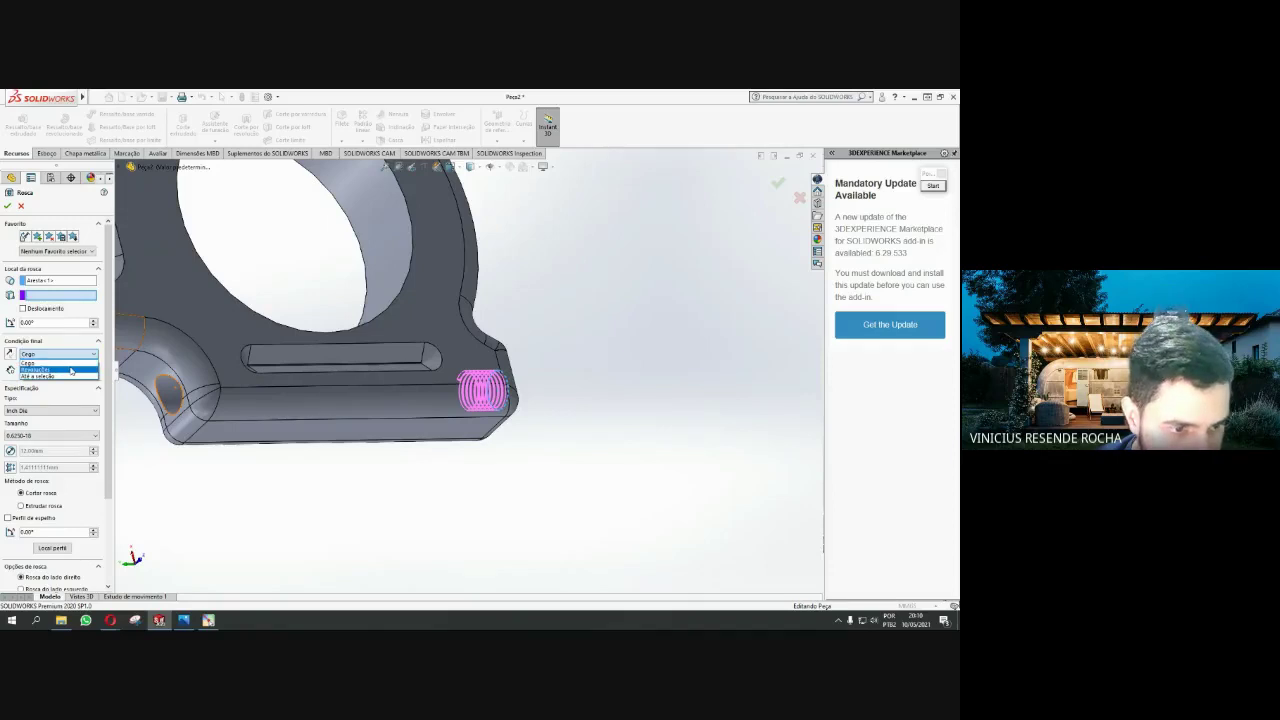
left_click(76, 358)
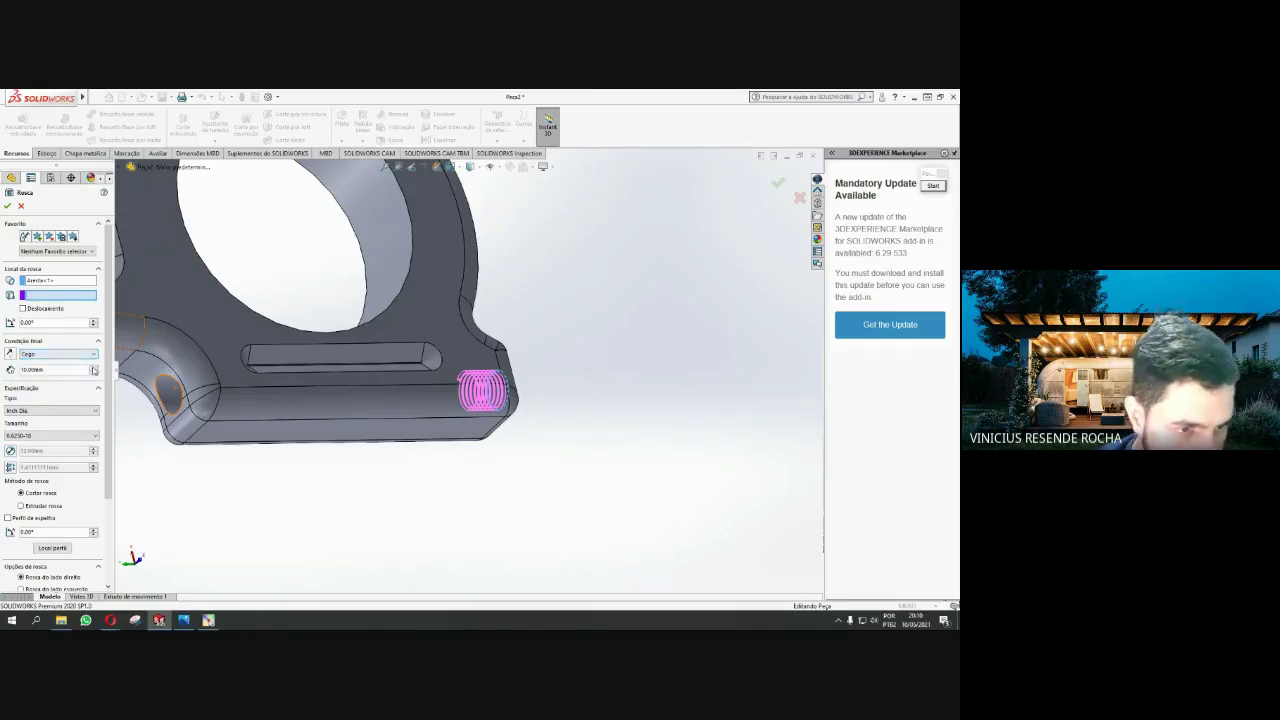
left_click(93, 366)
left_click(92, 366)
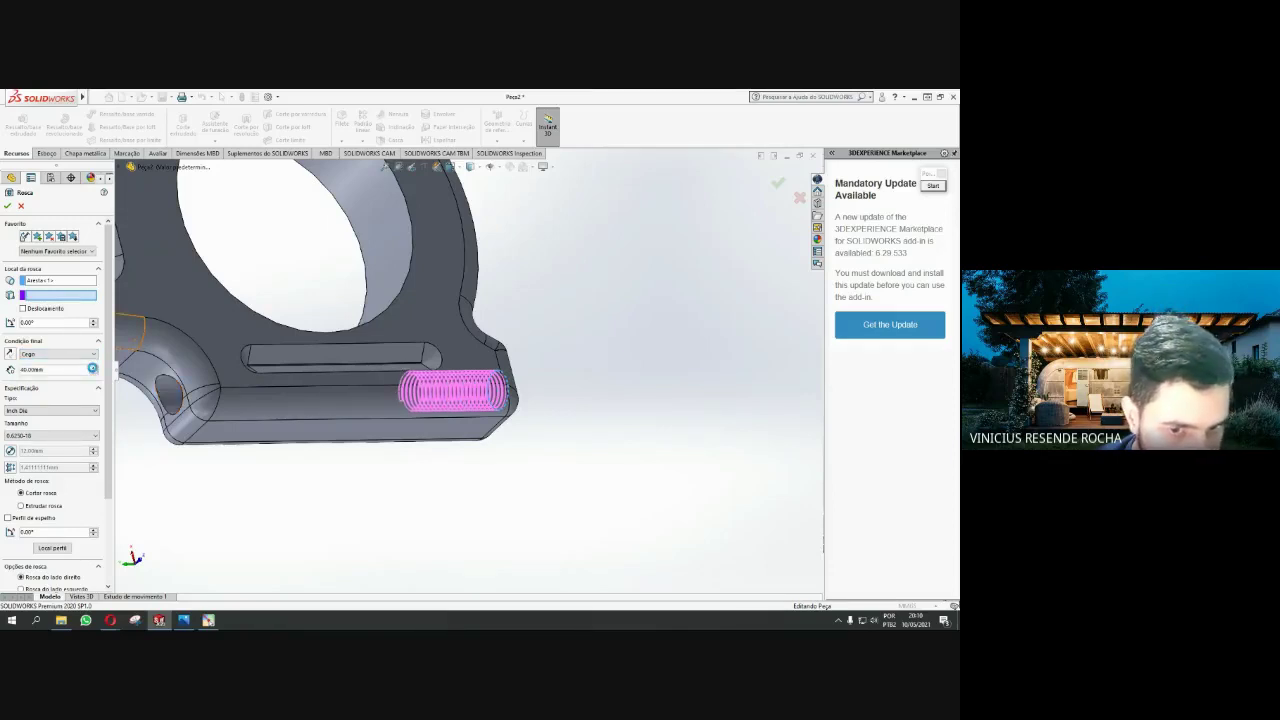
left_click(92, 366)
left_click(93, 366)
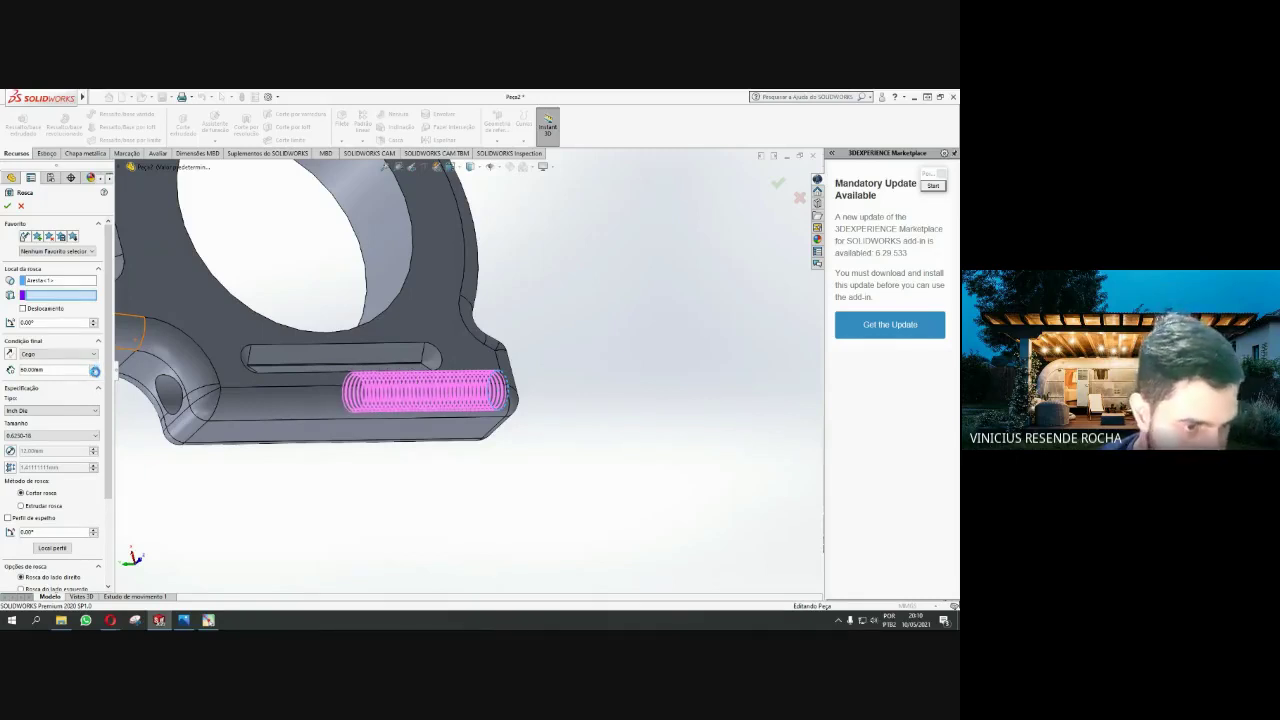
left_click(93, 366)
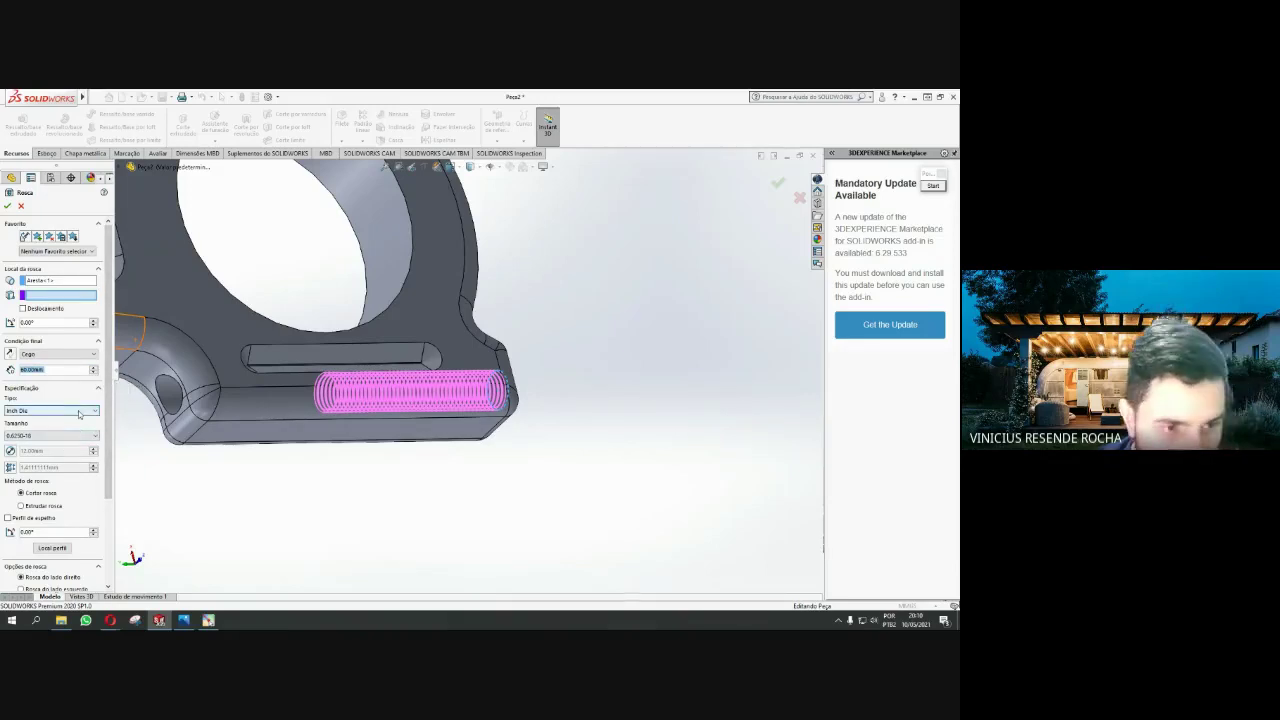
left_click(79, 411)
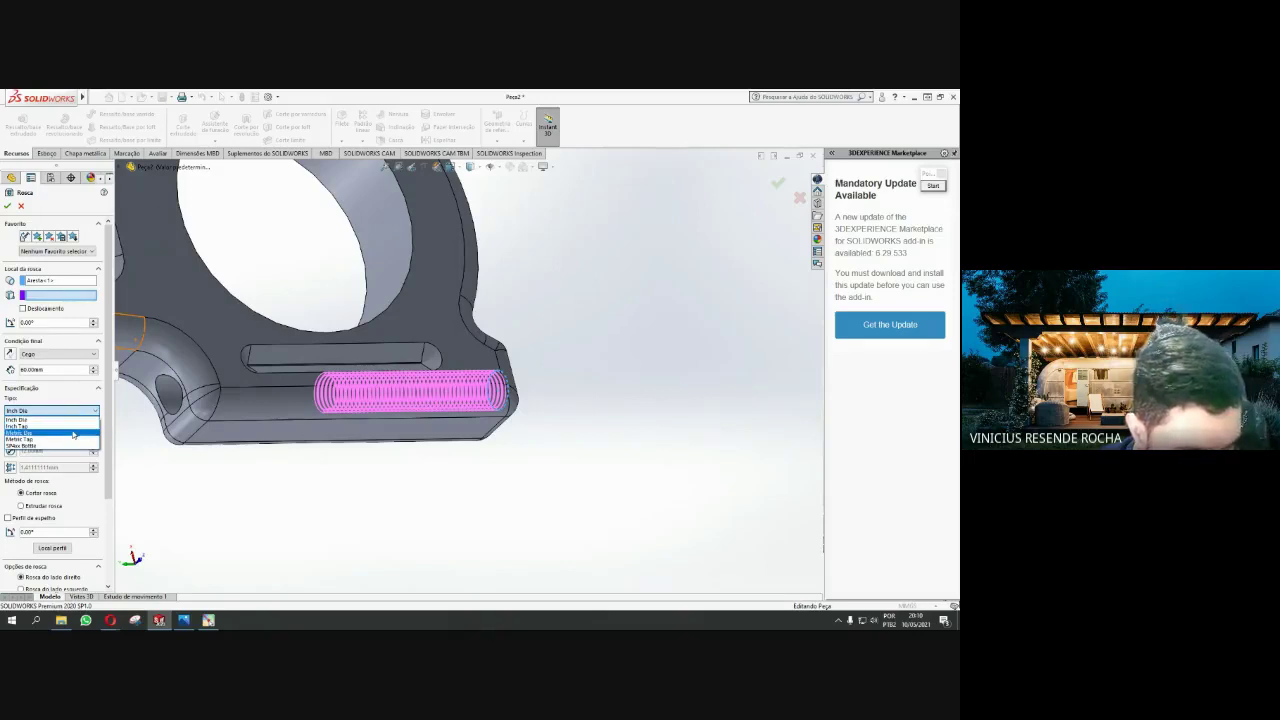
Set the thread type to Metric Die with size M12x1.25 (12.00mm, 1.25mm pitch)
left_click(72, 433)
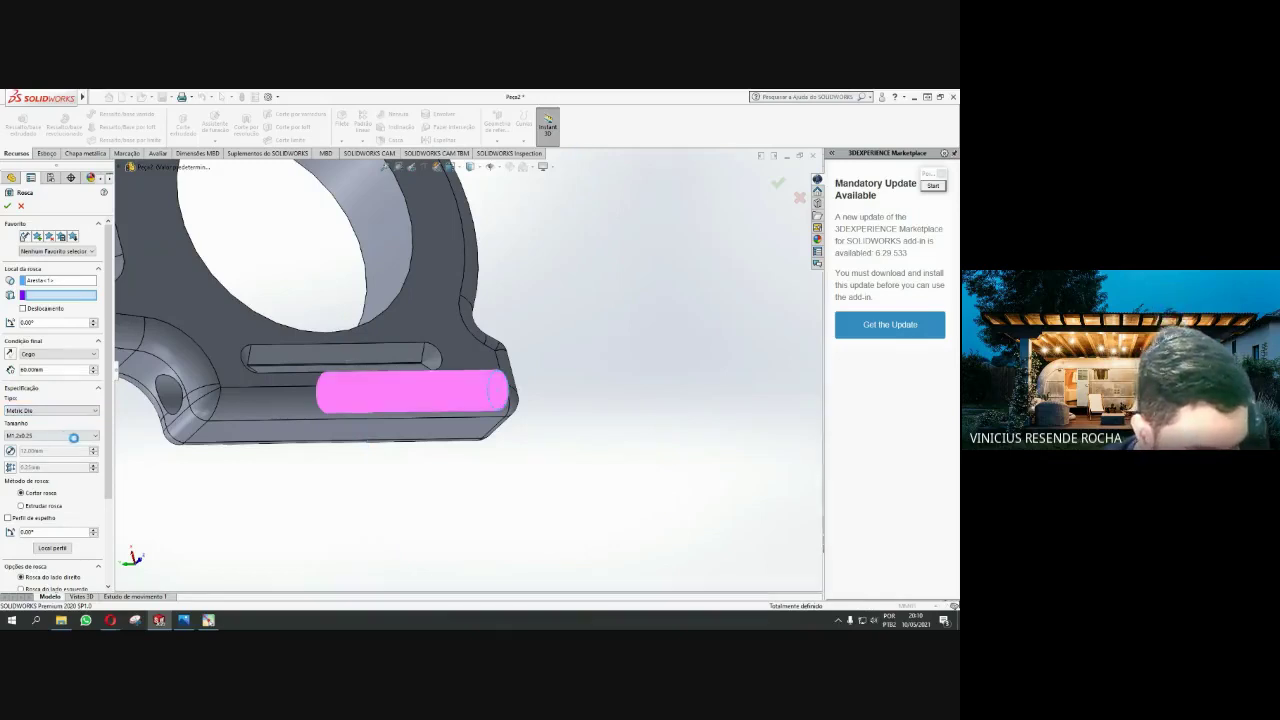
left_click(96, 437)
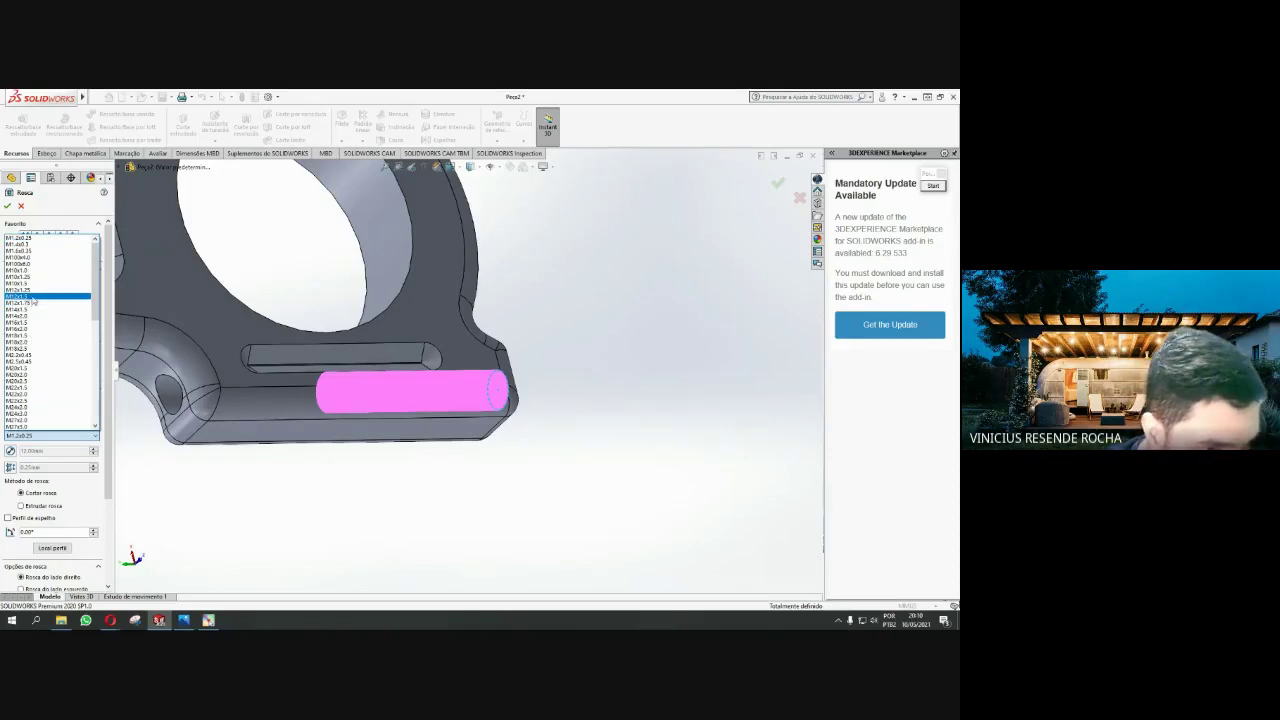
left_click(38, 292)
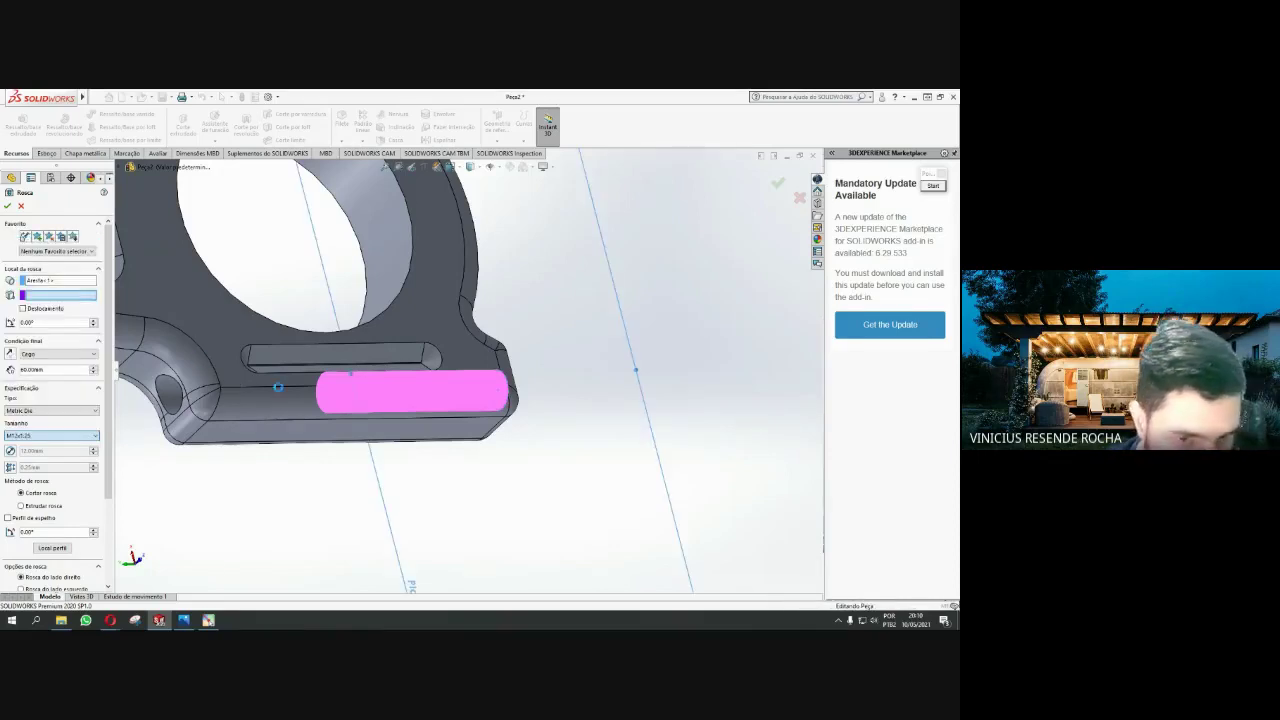
mouse_move(347, 392)
middle_mouse_down()
mouse_move(238, 392)
mouse_move(182, 428)
middle_mouse_up()
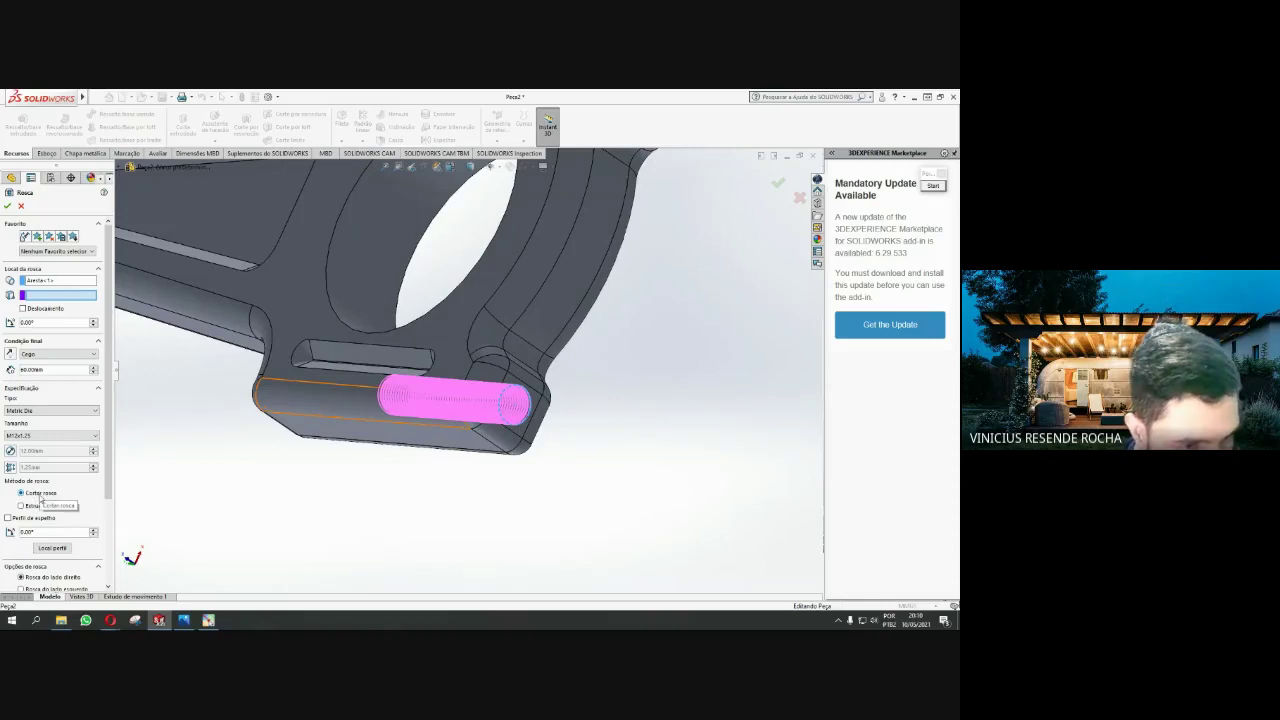
scroll(57, 519, "down", 2)
scroll(65, 532, "down", 1)
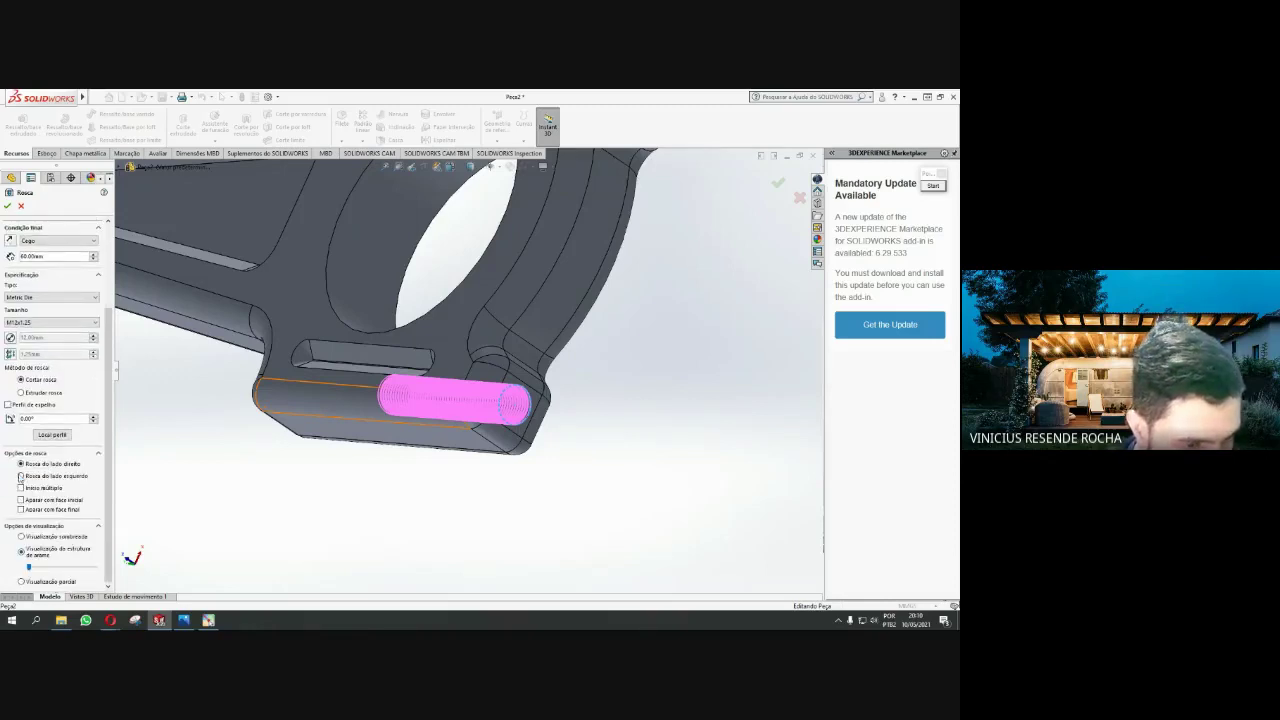
scroll(54, 456, "up", 2)
scroll(42, 442, "up", 1)
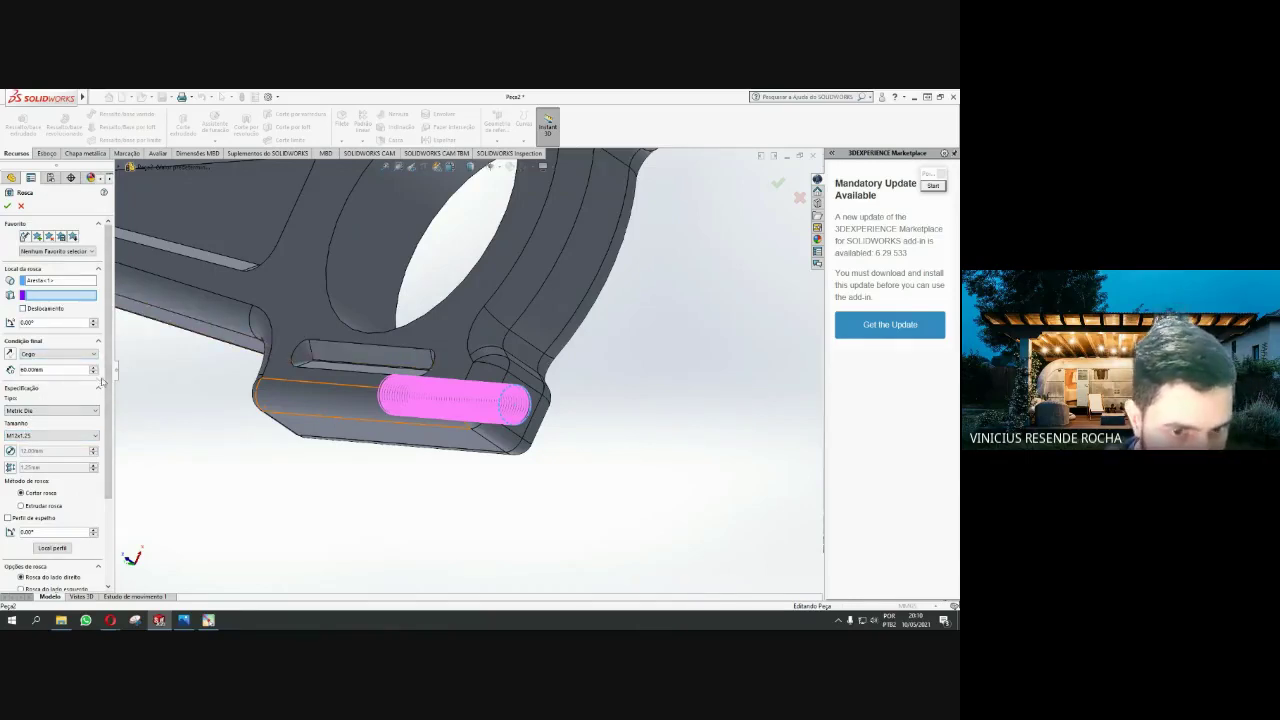
Enter 120 mm as the thread depth, bring it down to 110 mm and confirm
middle_click_drag(380, 330, 428, 358)
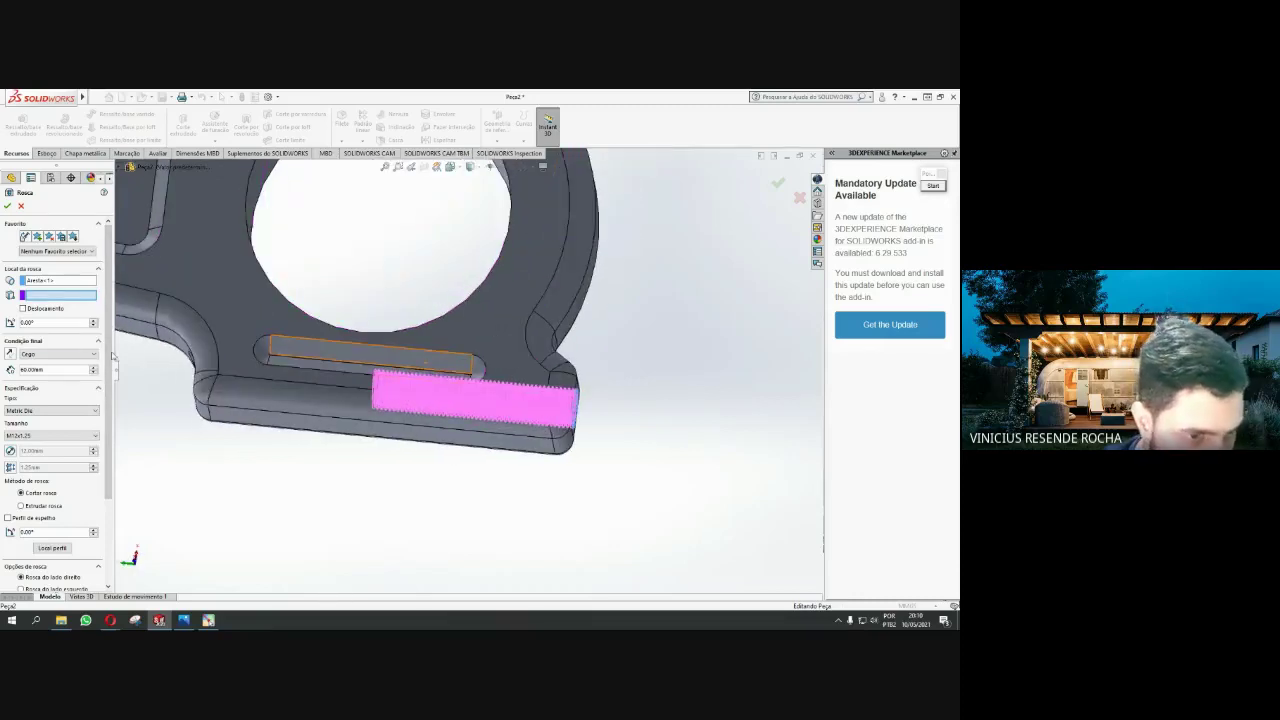
double_click(60, 369)
type("12")
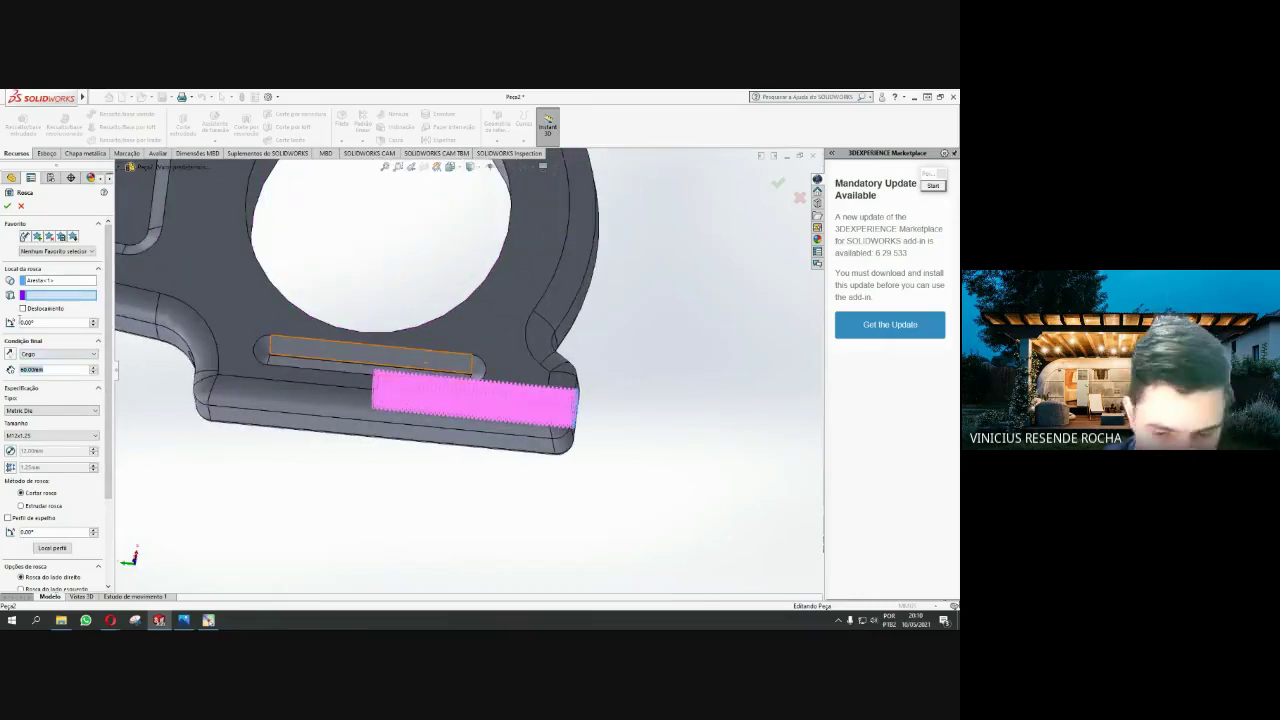
key("Return")
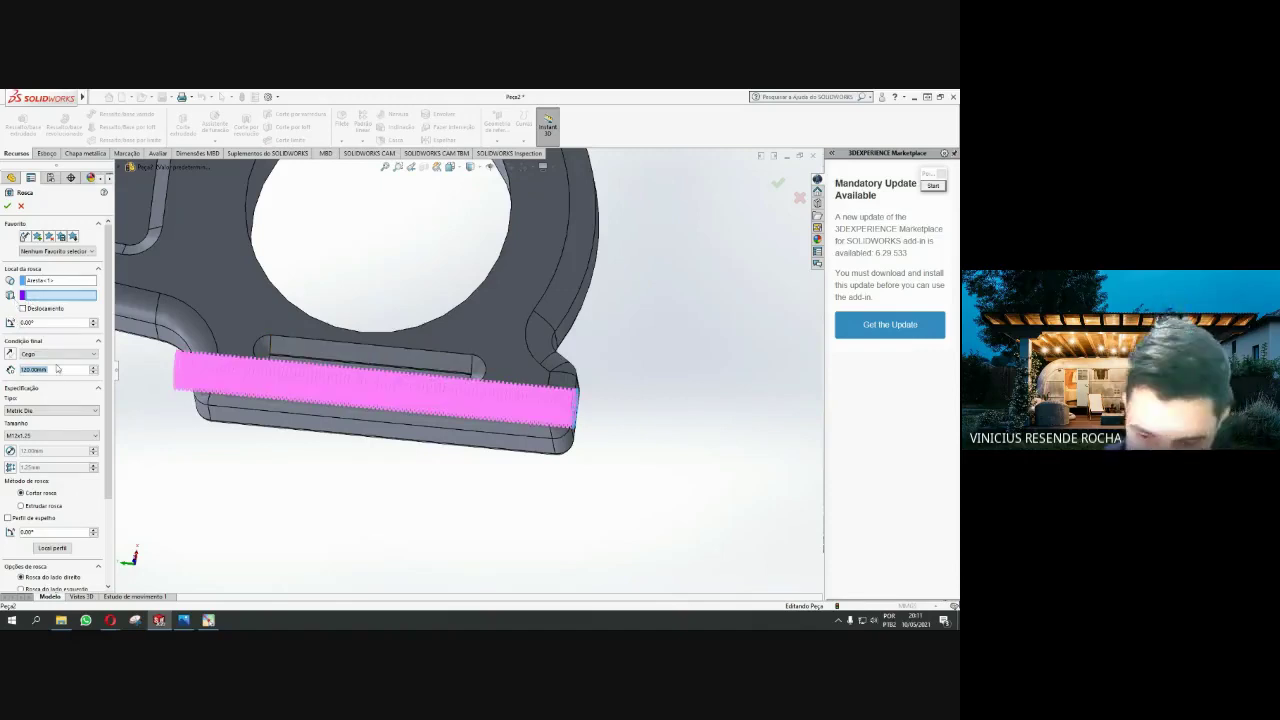
scroll(57, 369, "down", 1)
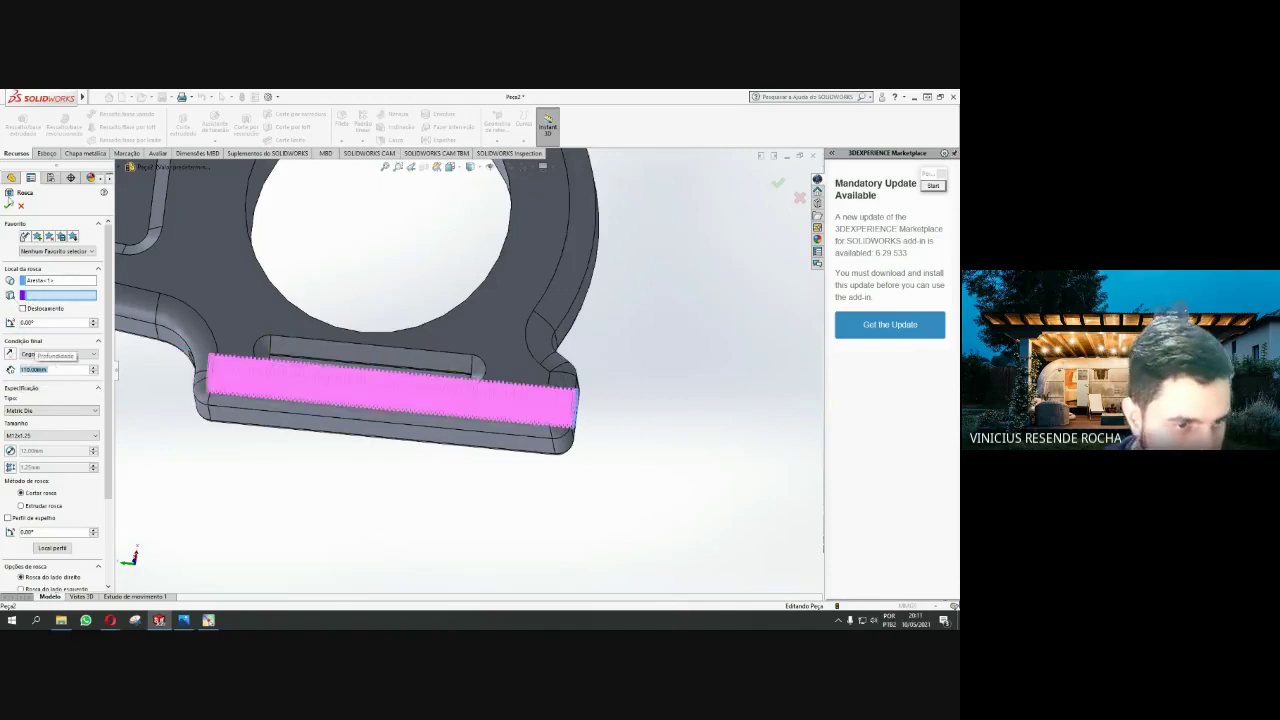
scroll(99, 466, "down", 3)
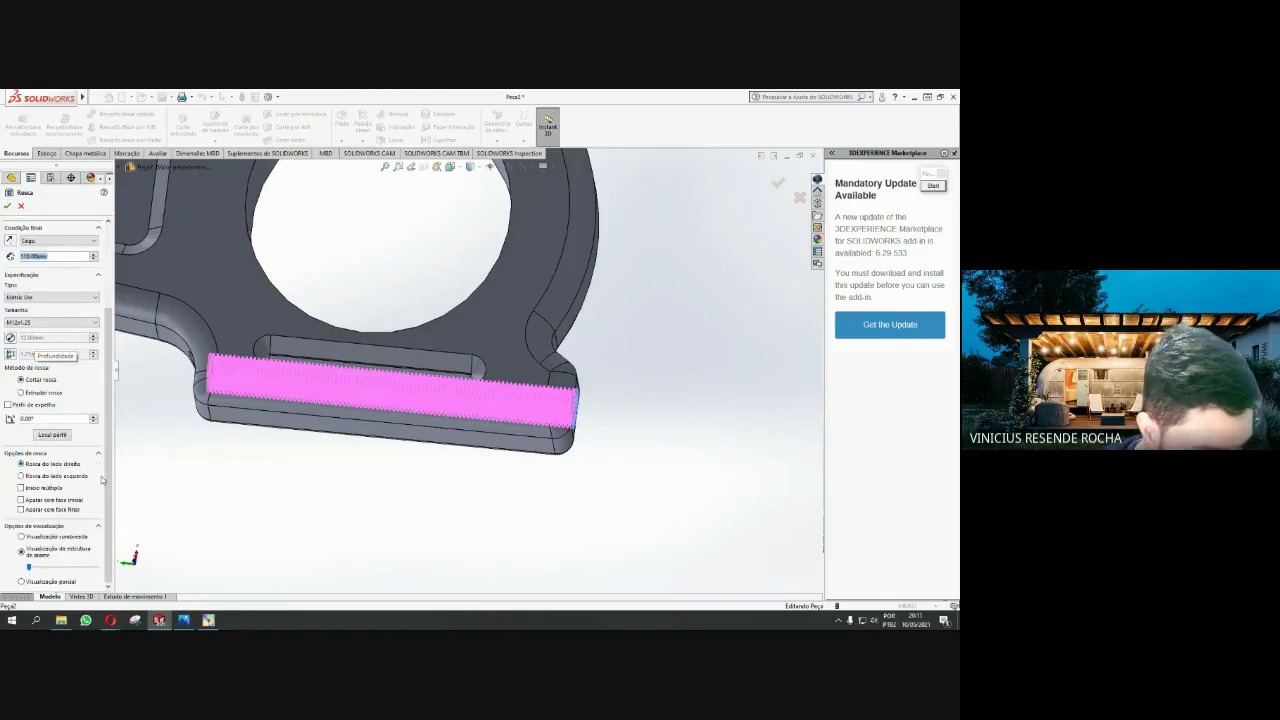
left_click(8, 404)
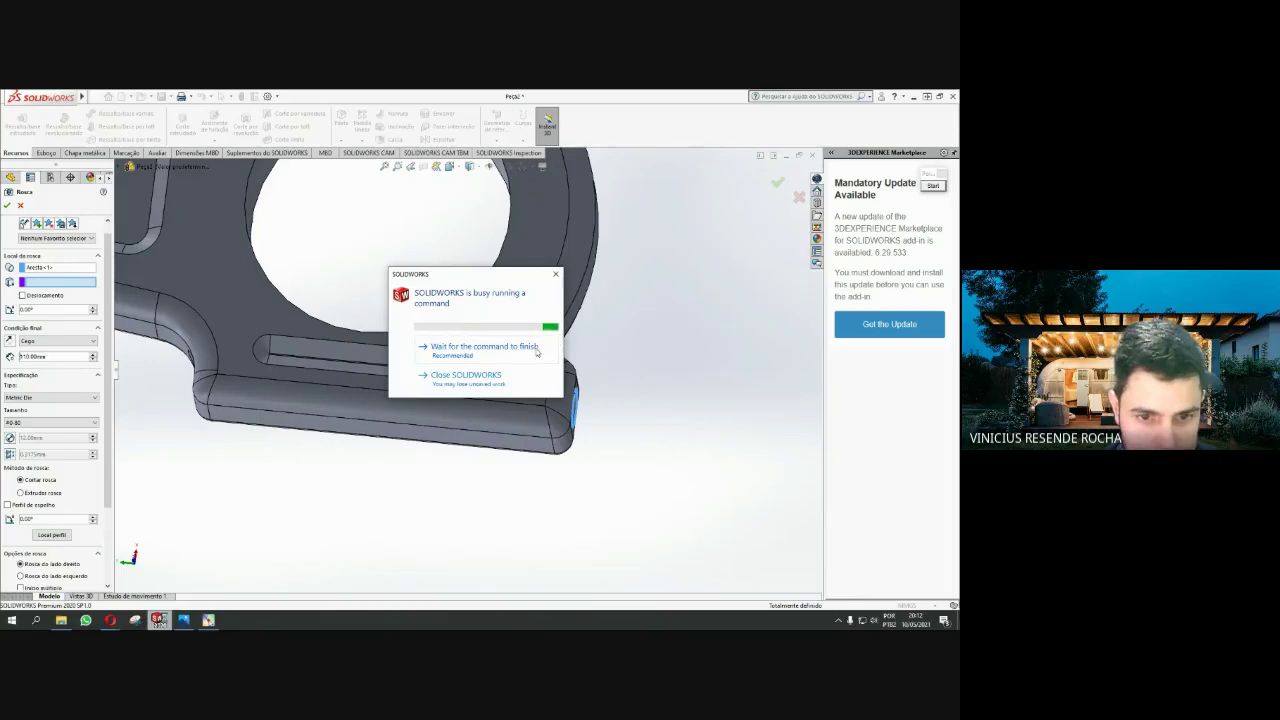
Wait for the stalled Rosca thread command to finish instead of ending SOLIDWORKS
left_click(536, 349)
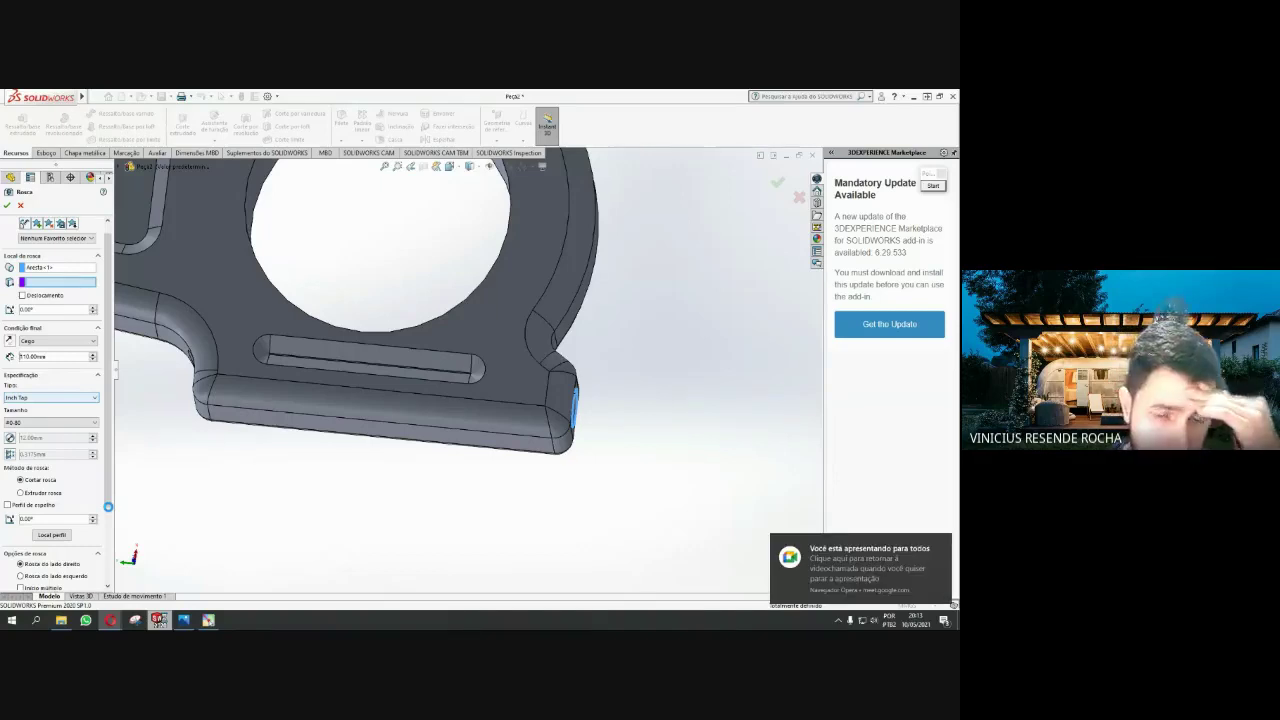
key("ctrl+shift+Escape")
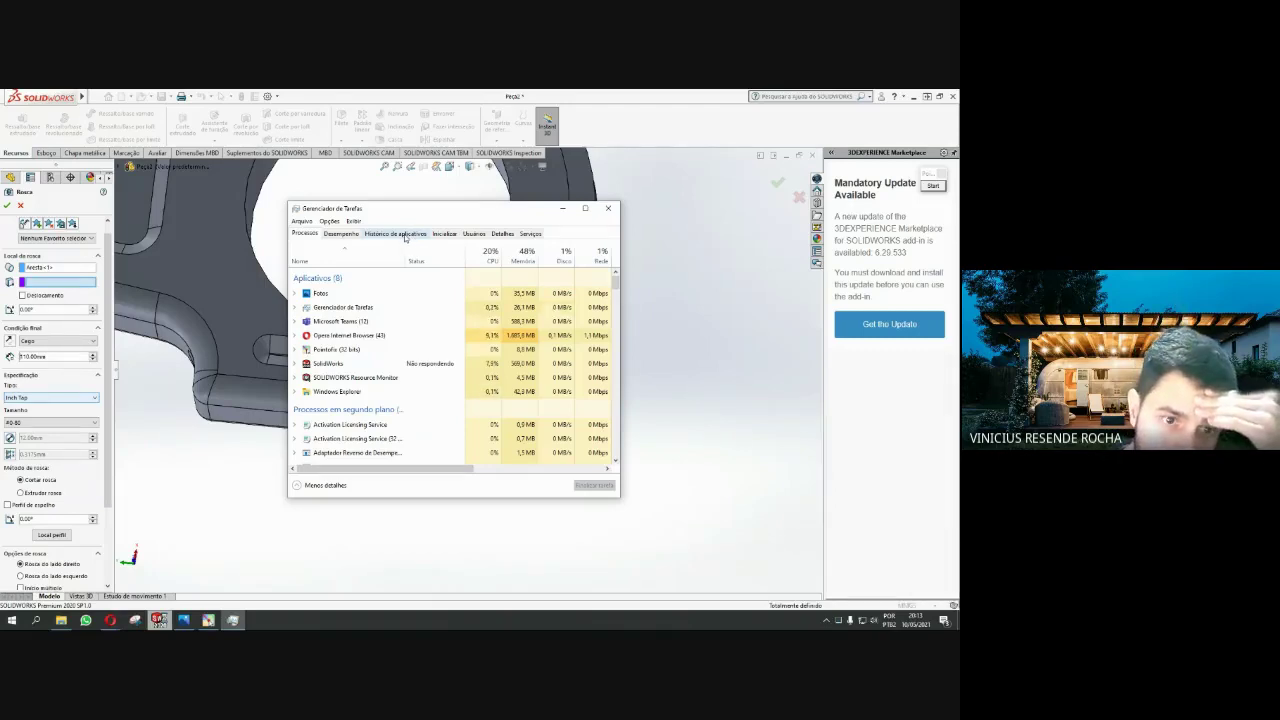
left_click(345, 236)
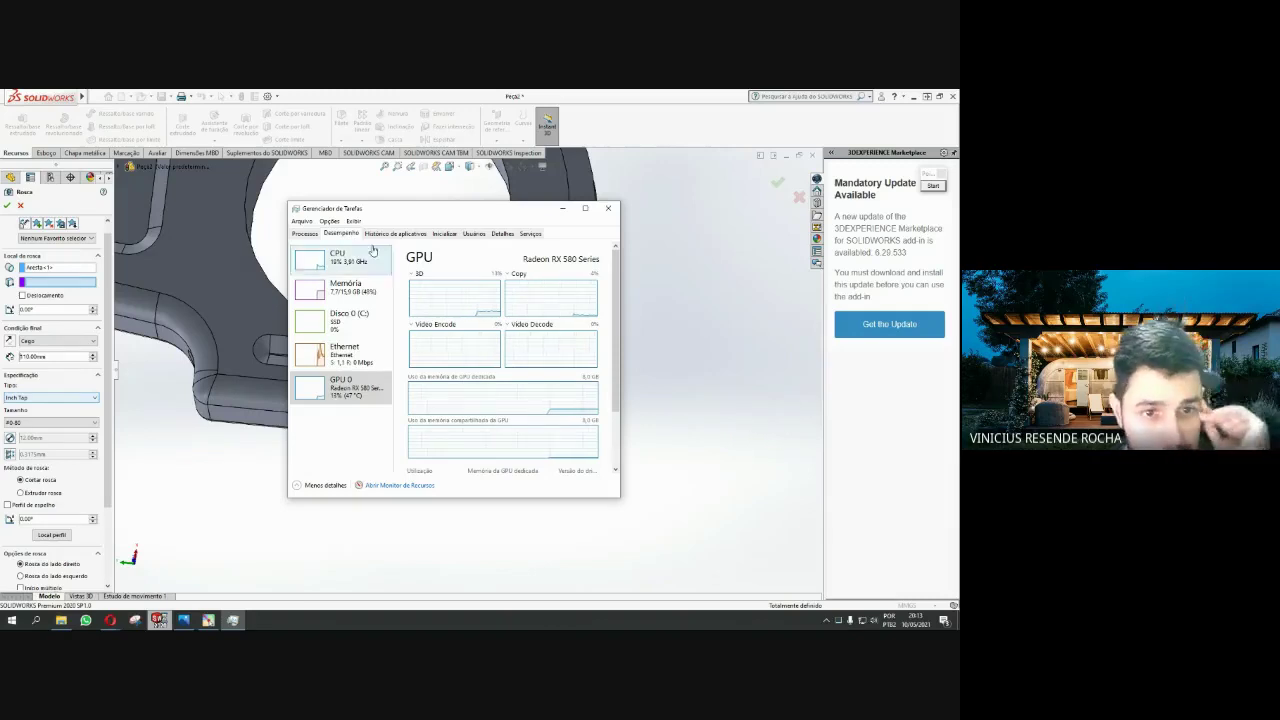
left_click(607, 208)
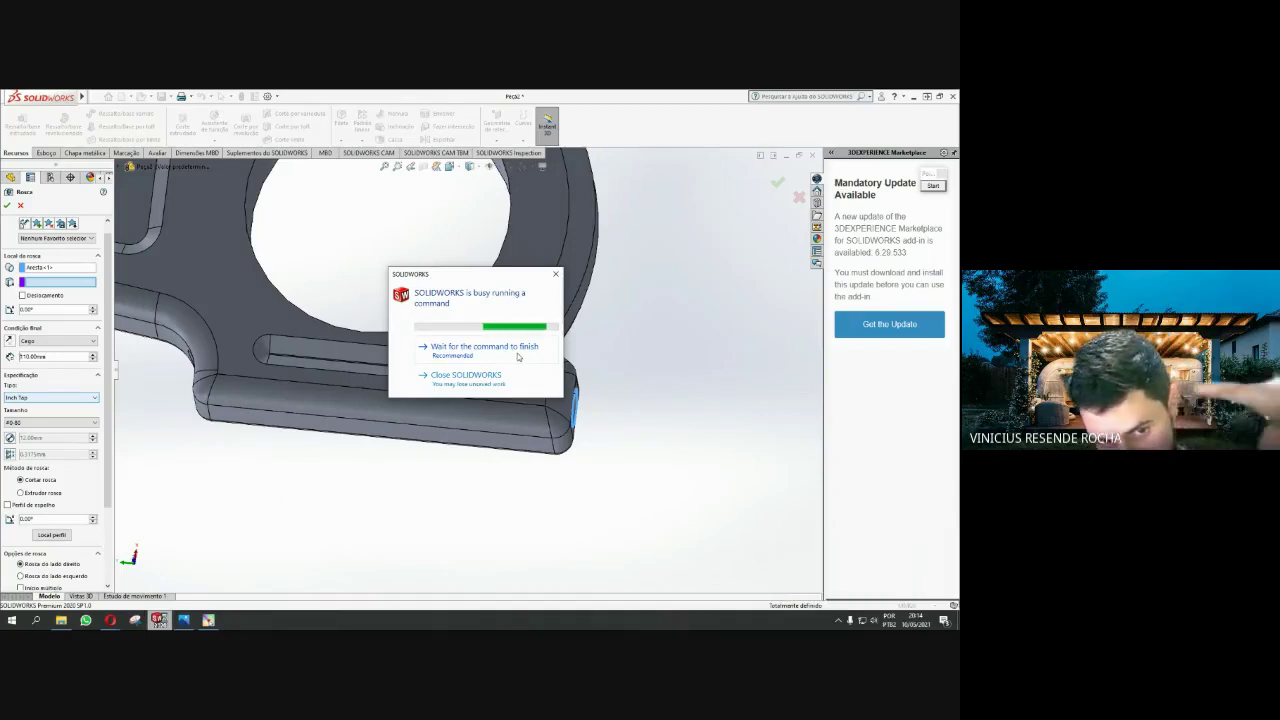
Wait again for the busy Rosca thread command so the 110 mm preview returns
left_click(495, 350)
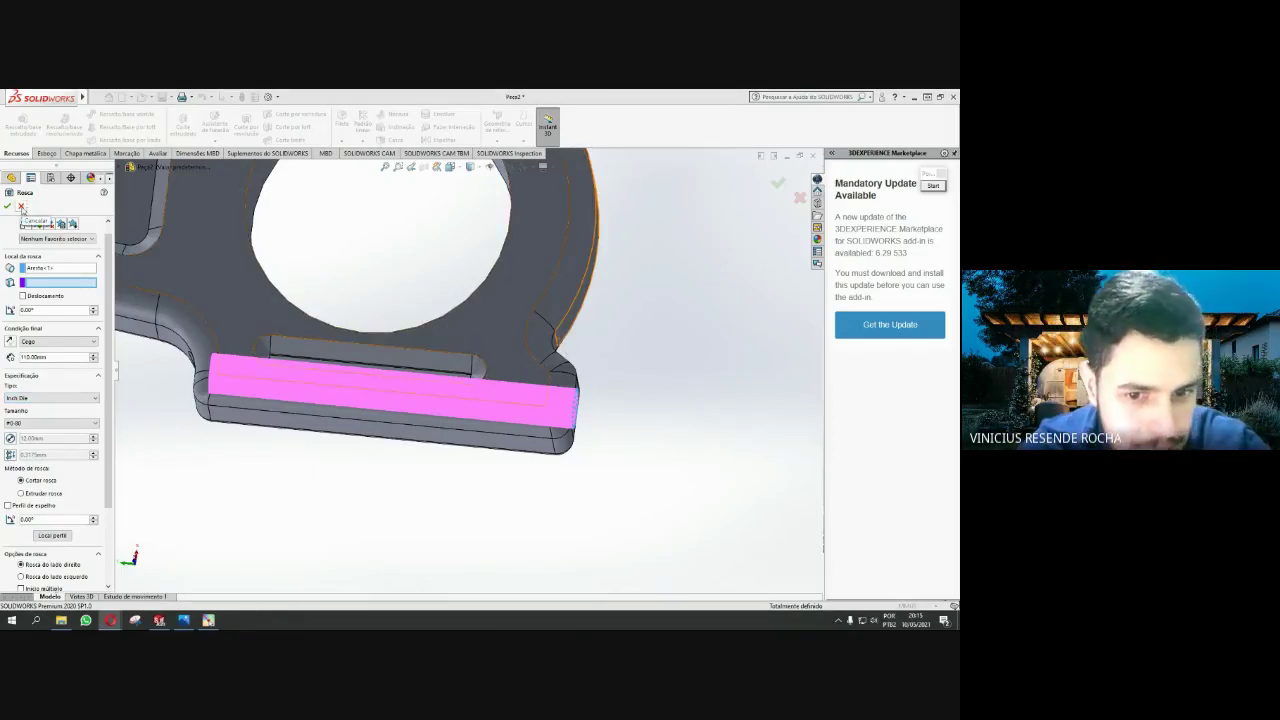
left_click(21, 206)
scroll(451, 366, "up", 3)
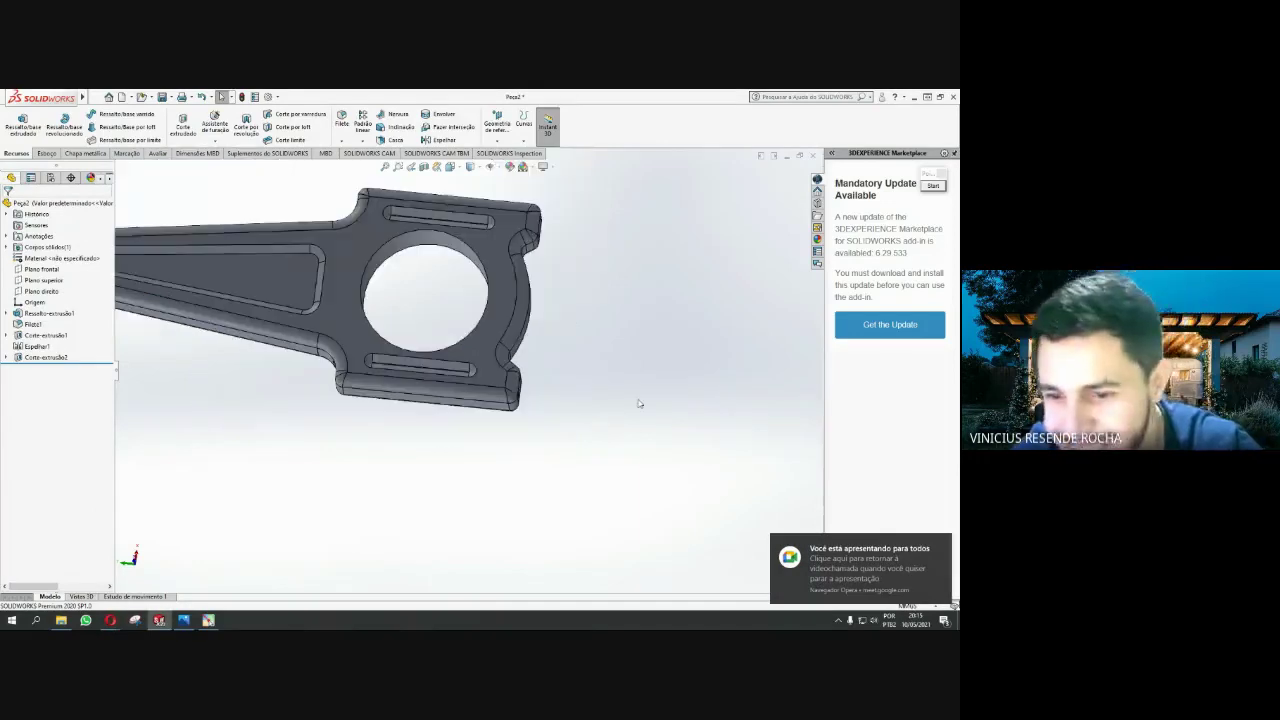
scroll(530, 315, "up", 2)
scroll(523, 320, "up", 2)
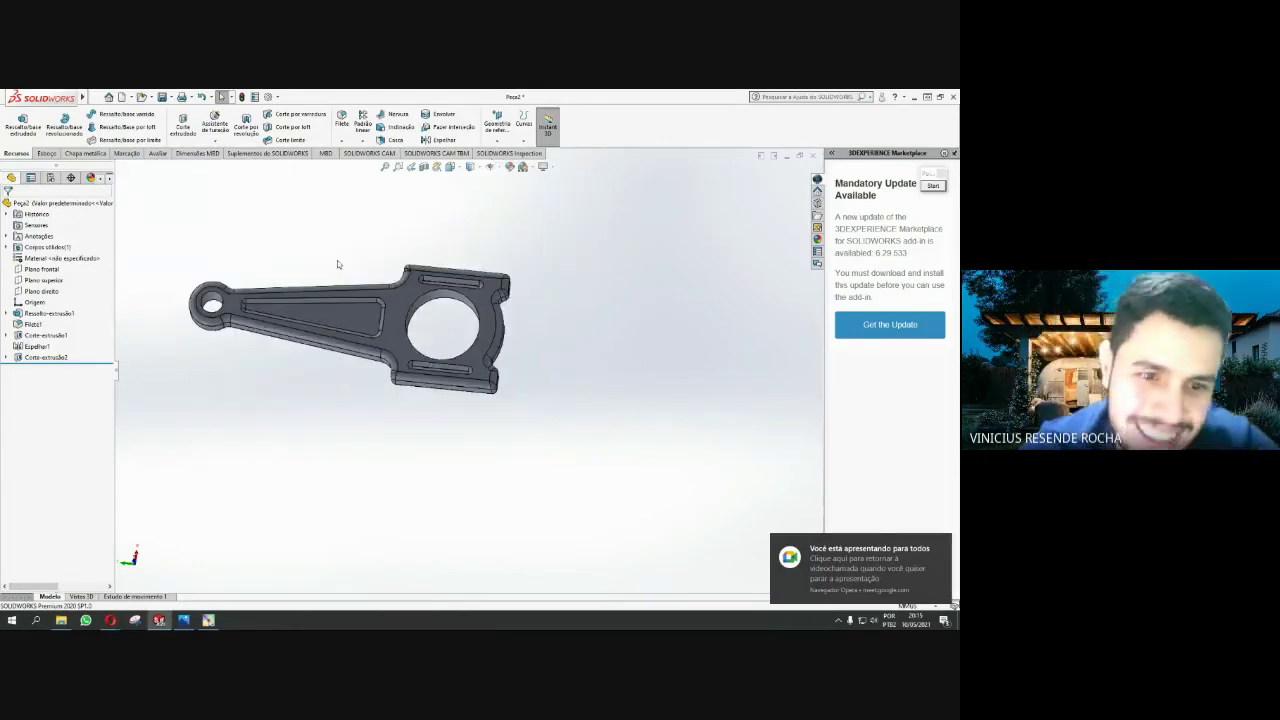
mouse_move(564, 386)
middle_mouse_down()
mouse_move(514, 380)
mouse_move(543, 394)
middle_mouse_up()
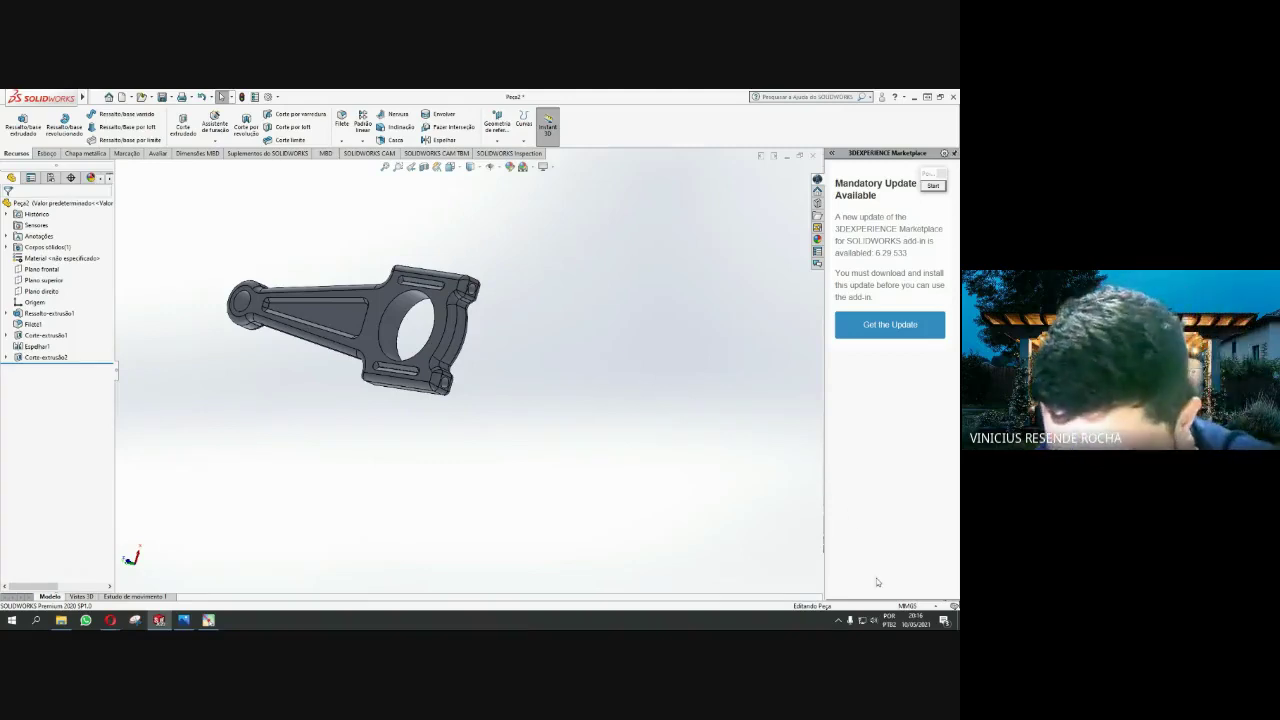
left_click(915, 620)
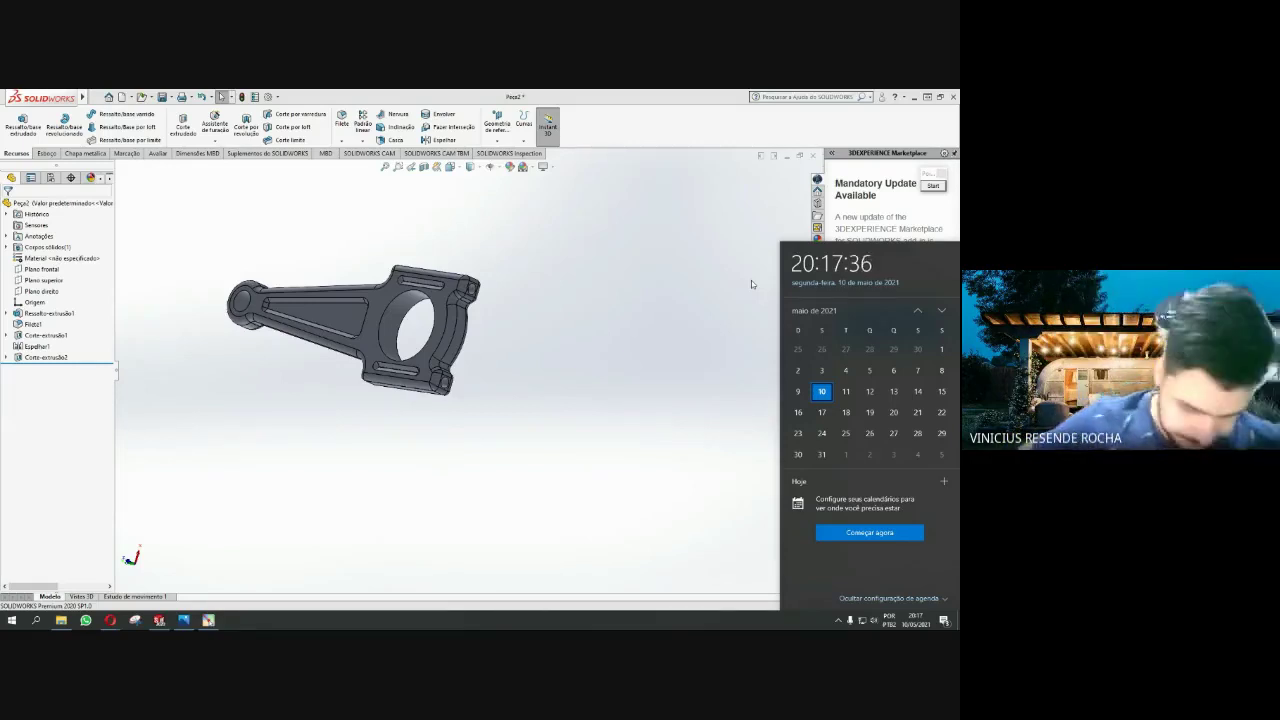
Save the connecting rod part as 'biela motor aulas', choosing Reconstruir e salvar o documento
left_click(528, 234)
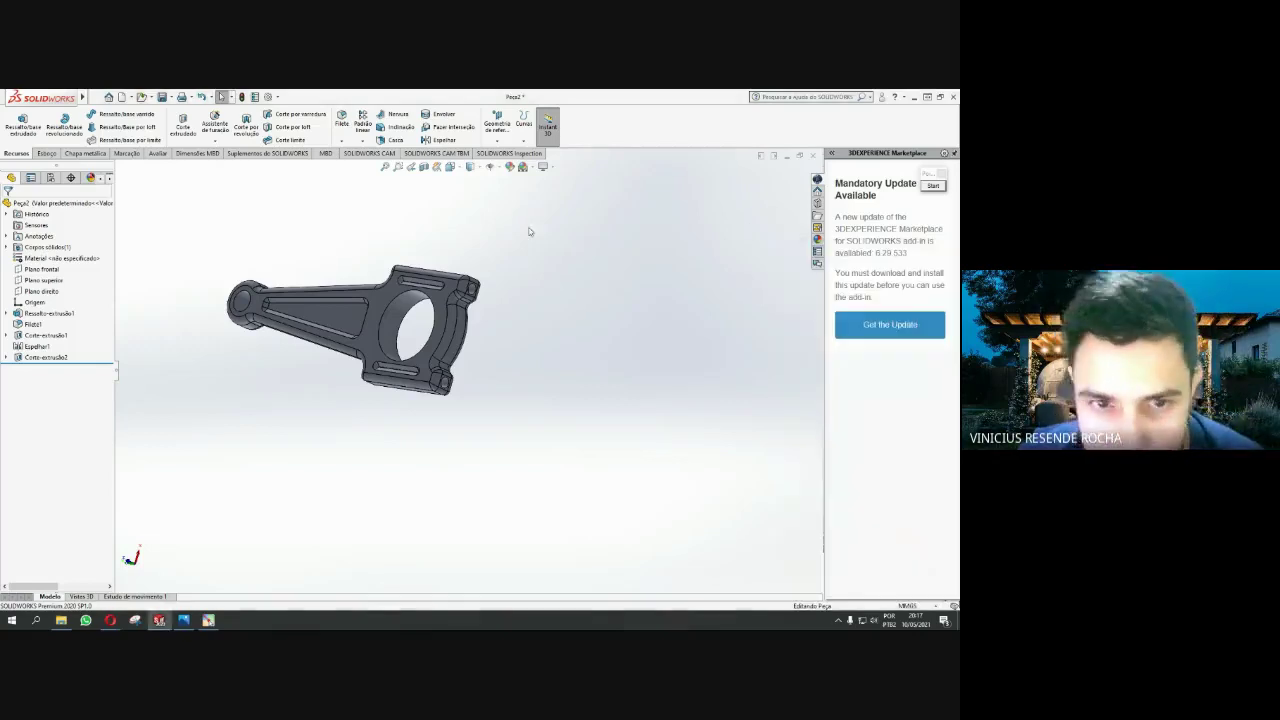
middle_click_drag(508, 247, 588, 269)
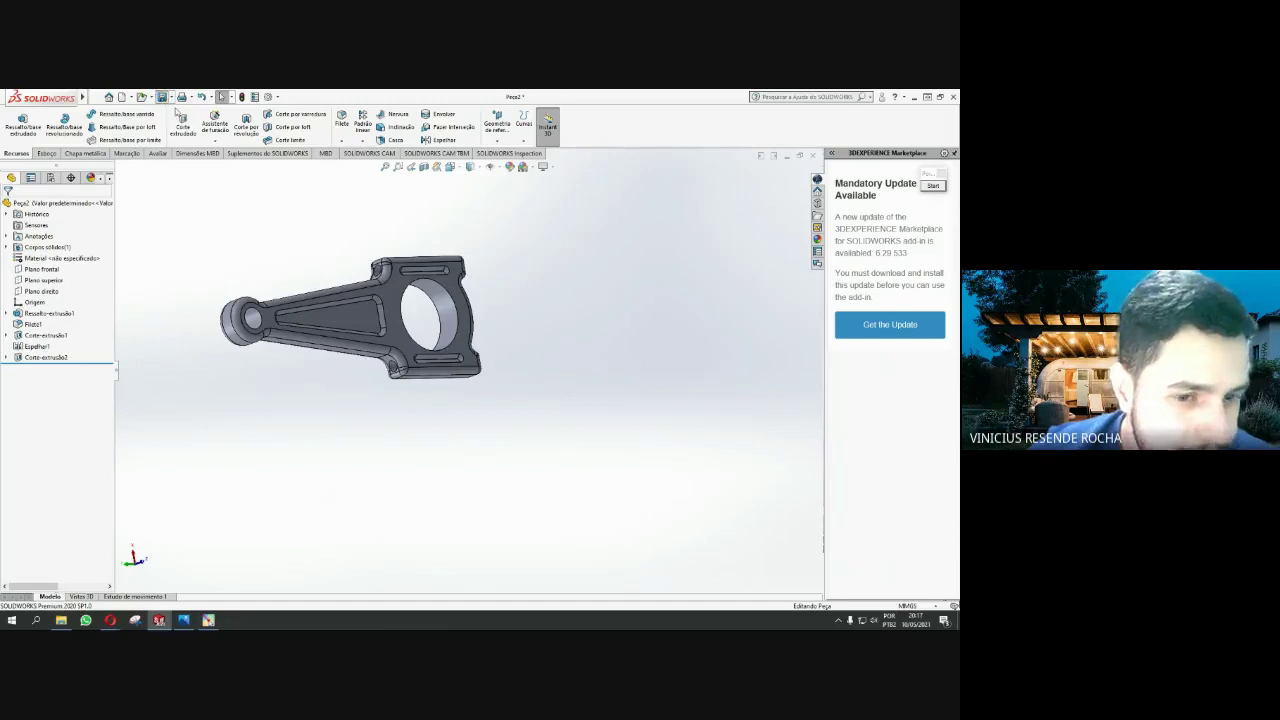
left_click(162, 97)
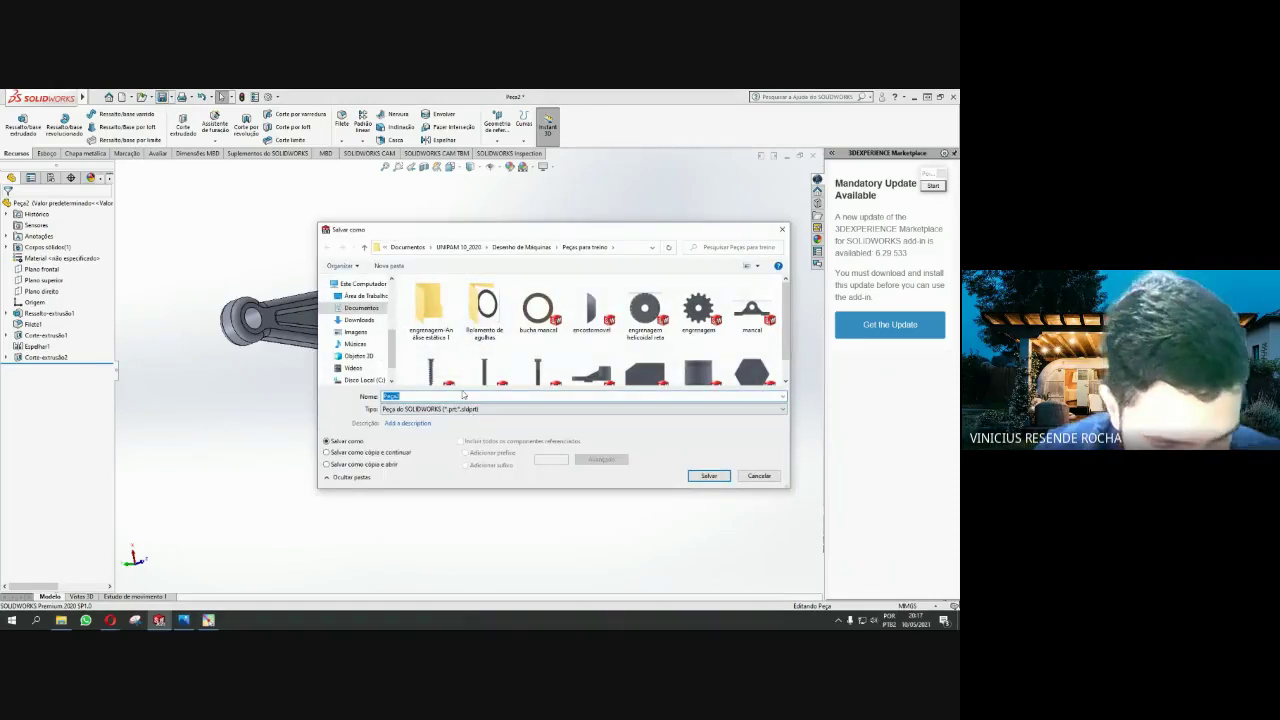
type("biela")
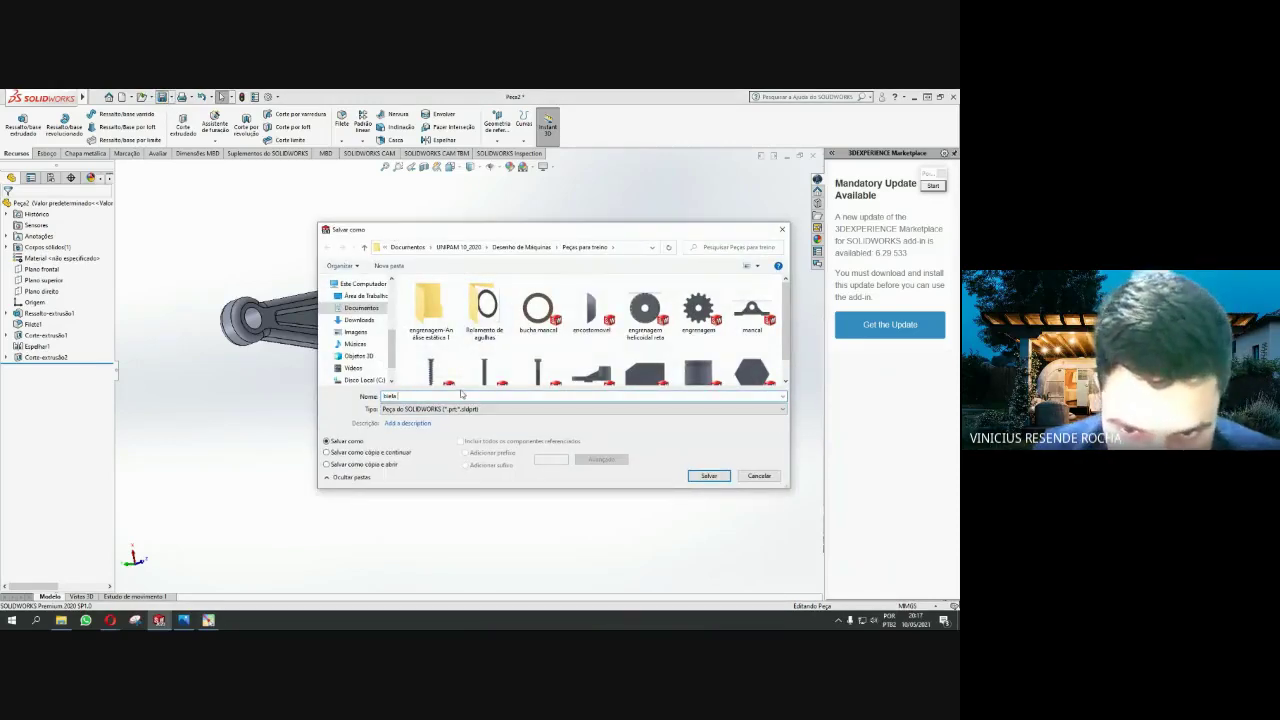
scroll(584, 372, "down", 1)
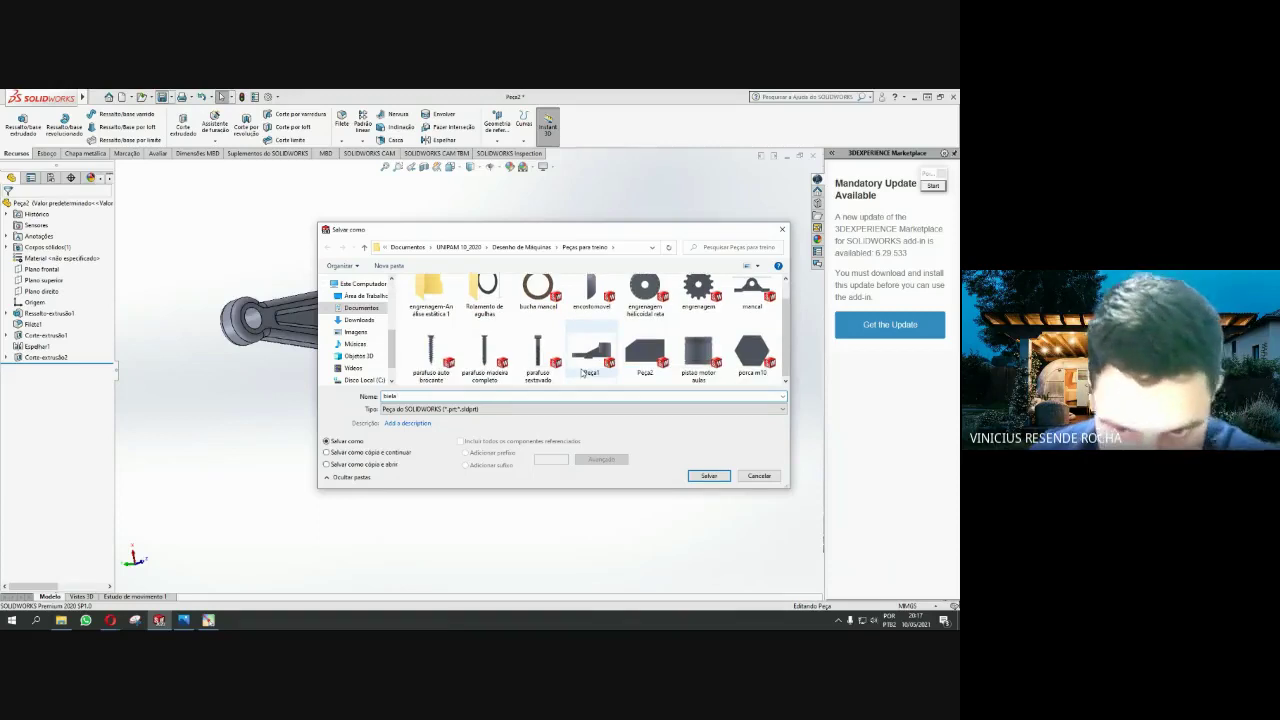
type(" motor aul")
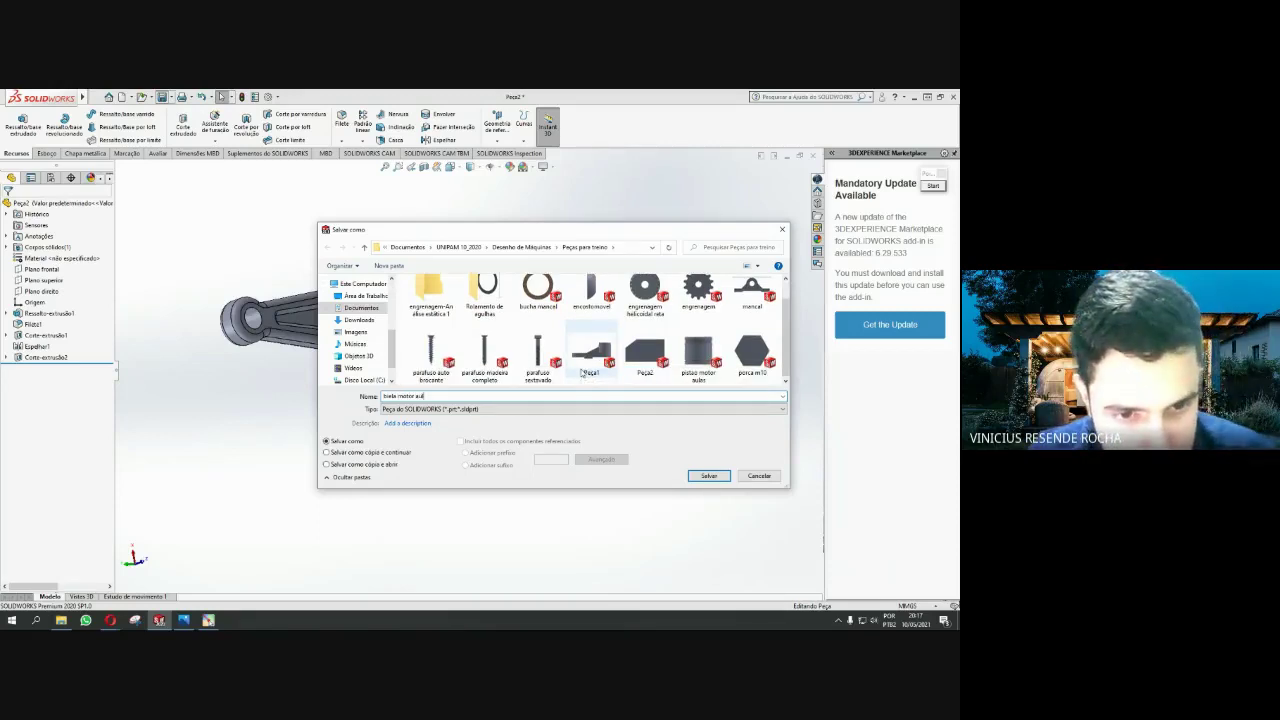
key("Return")
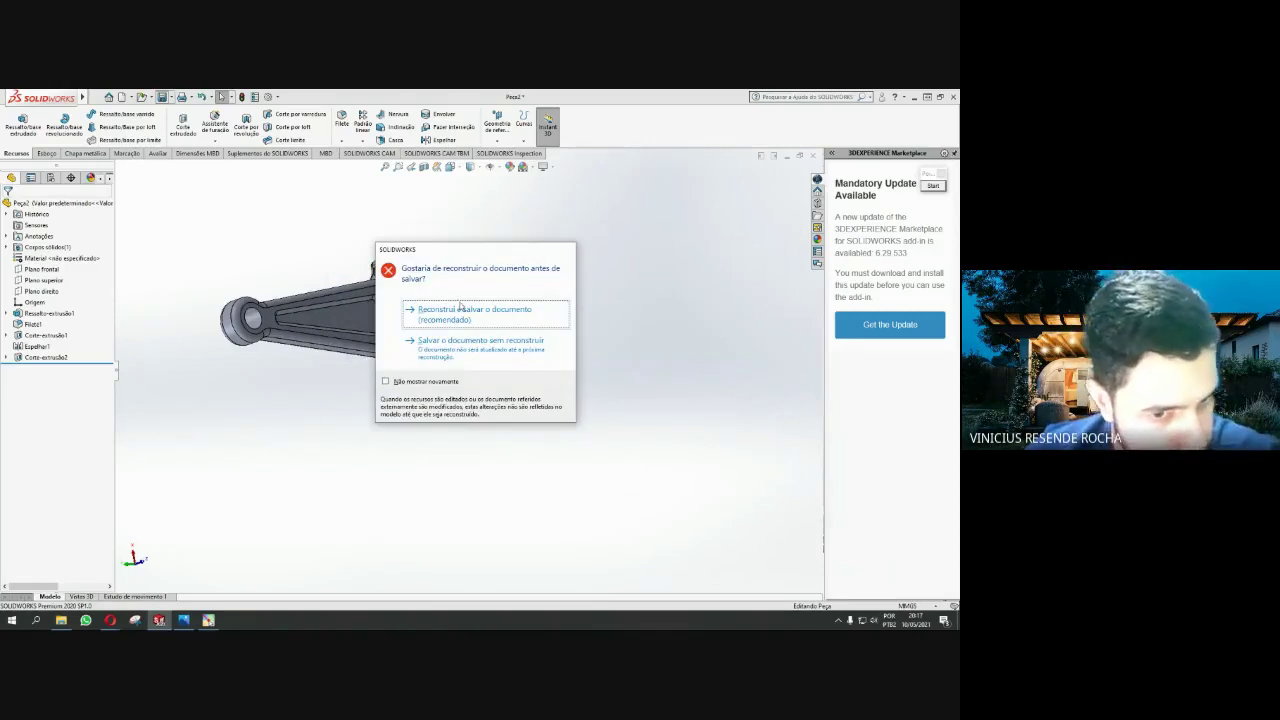
left_click(510, 317)
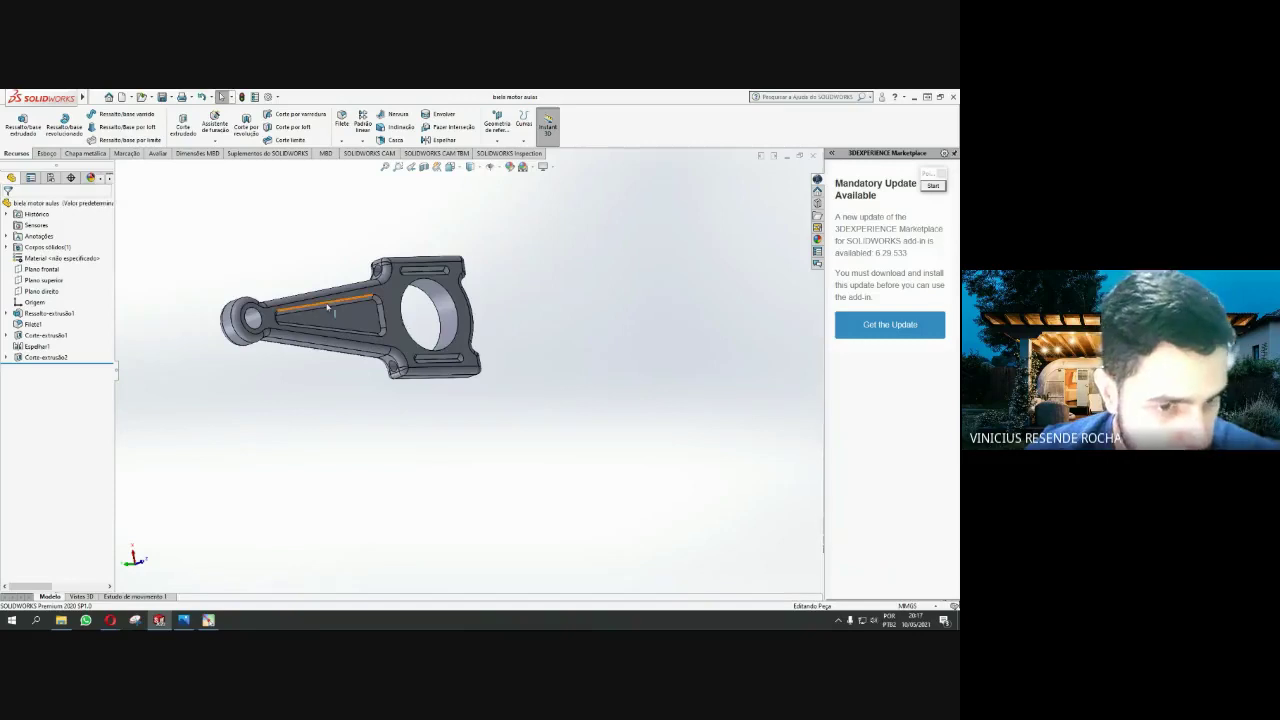
mouse_move(244, 368)
middle_mouse_down()
mouse_move(340, 234)
mouse_move(323, 194)
mouse_move(423, 420)
mouse_move(345, 407)
mouse_move(457, 331)
mouse_move(420, 420)
mouse_move(370, 481)
mouse_move(389, 231)
mouse_move(713, 193)
middle_mouse_up()
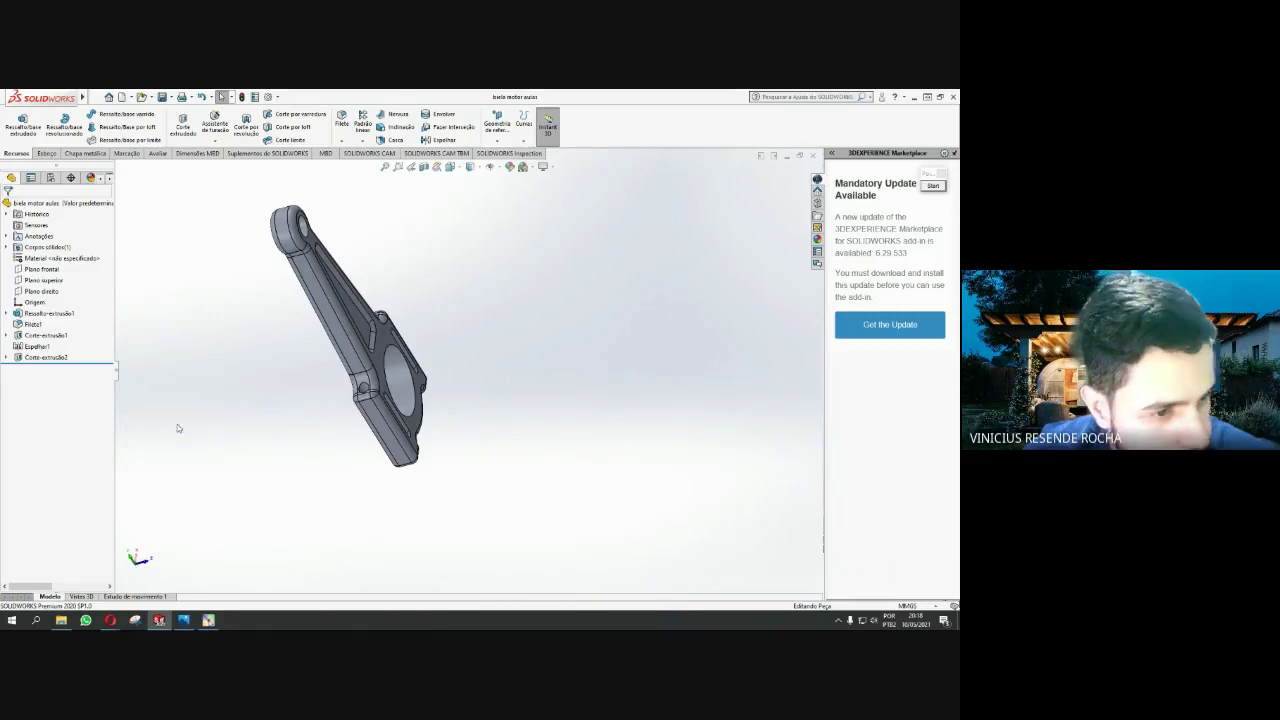
key("z")
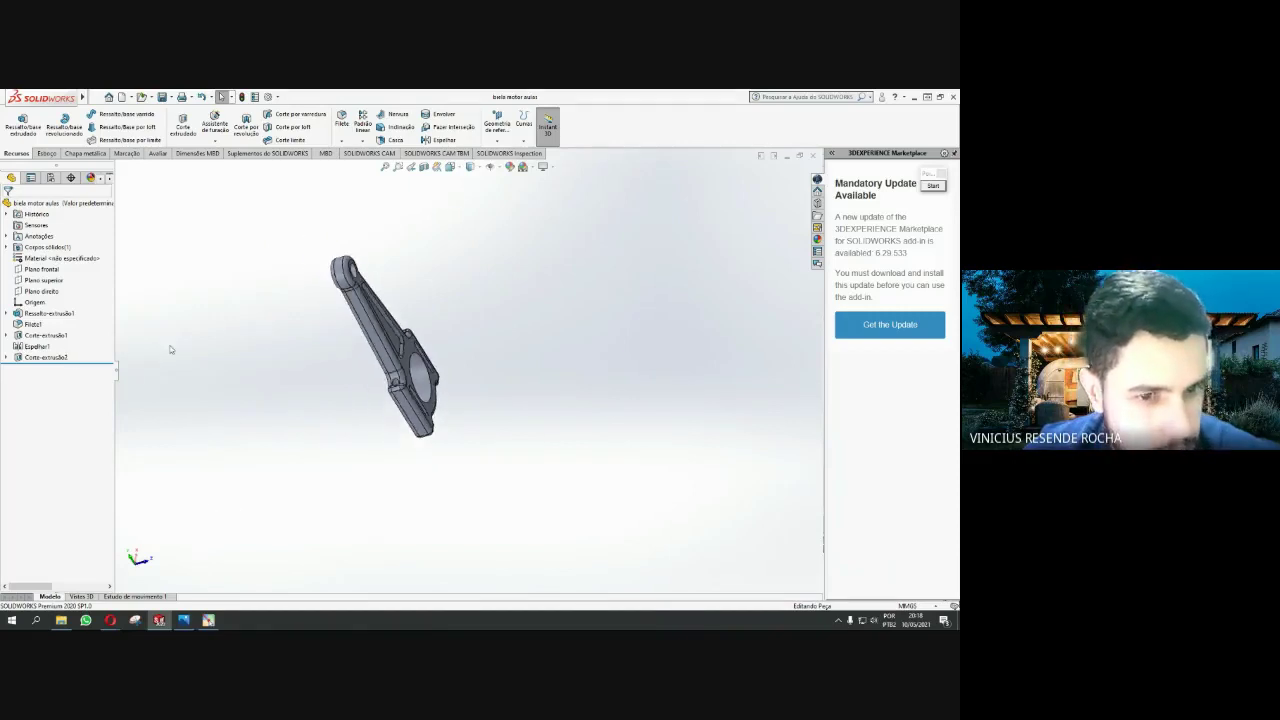
key("f")
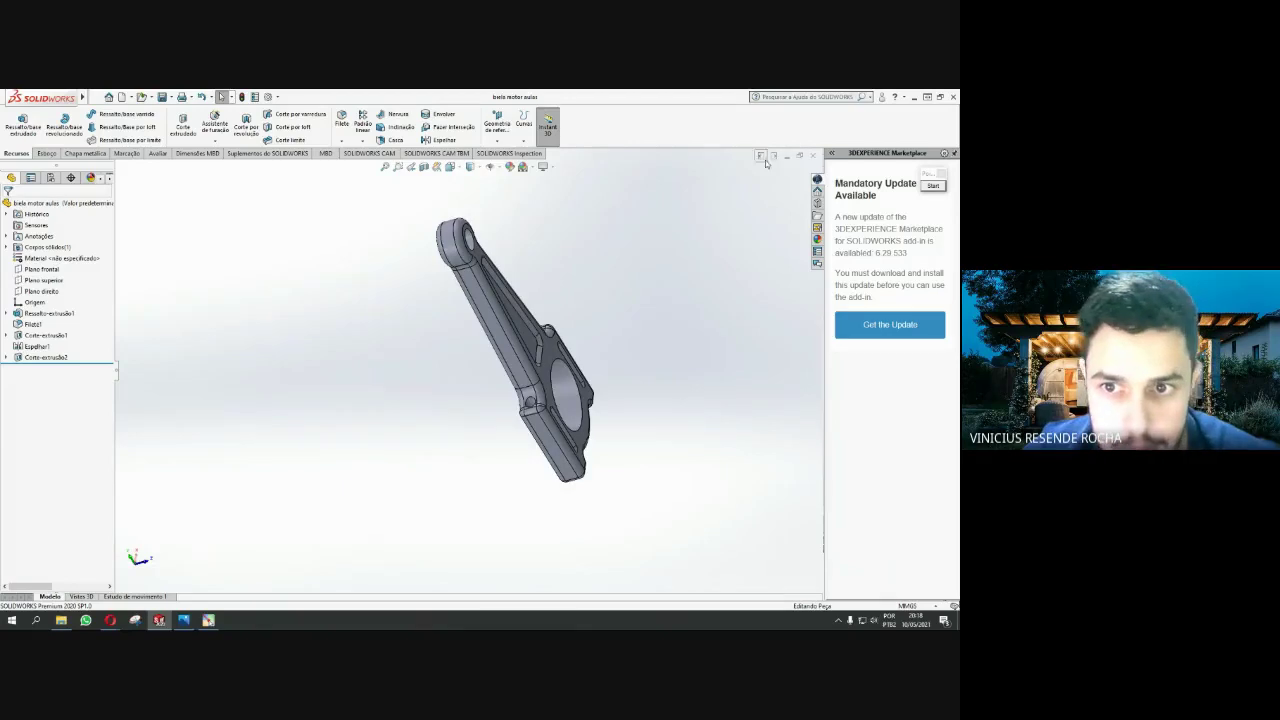
Close the connecting rod and create a new blank Peça document, Peça3
left_click(816, 158)
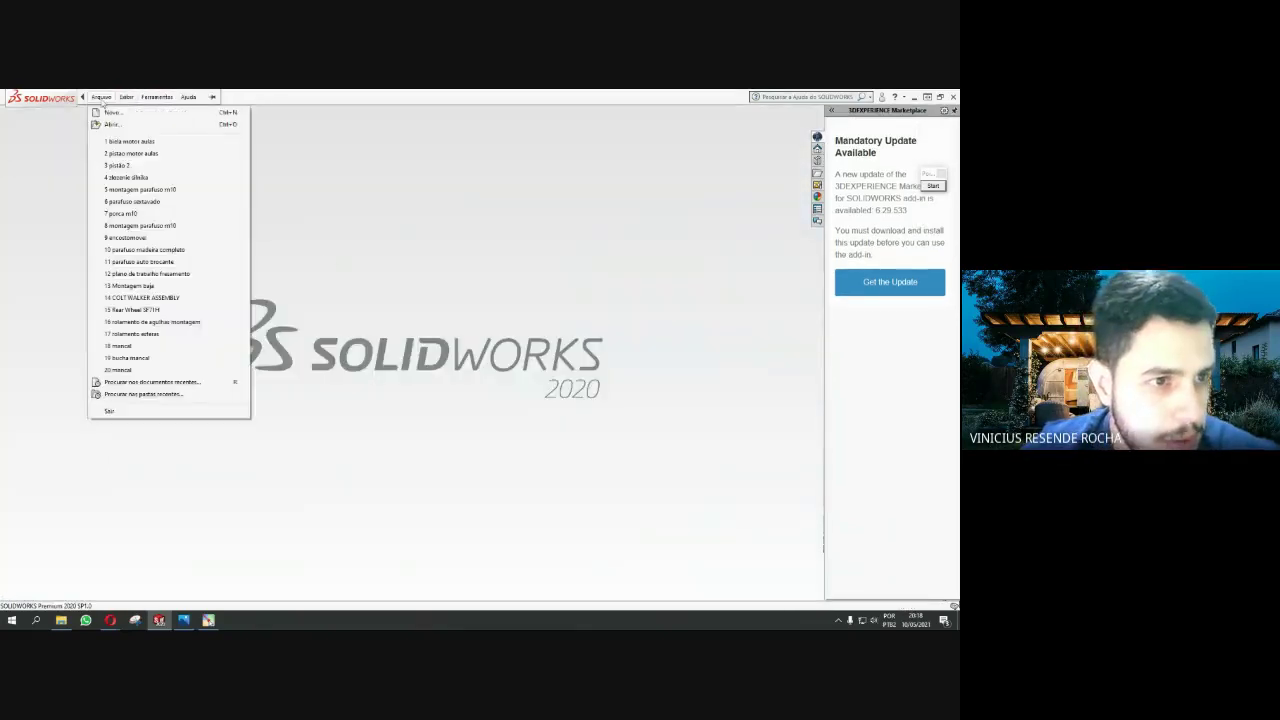
left_click(125, 97)
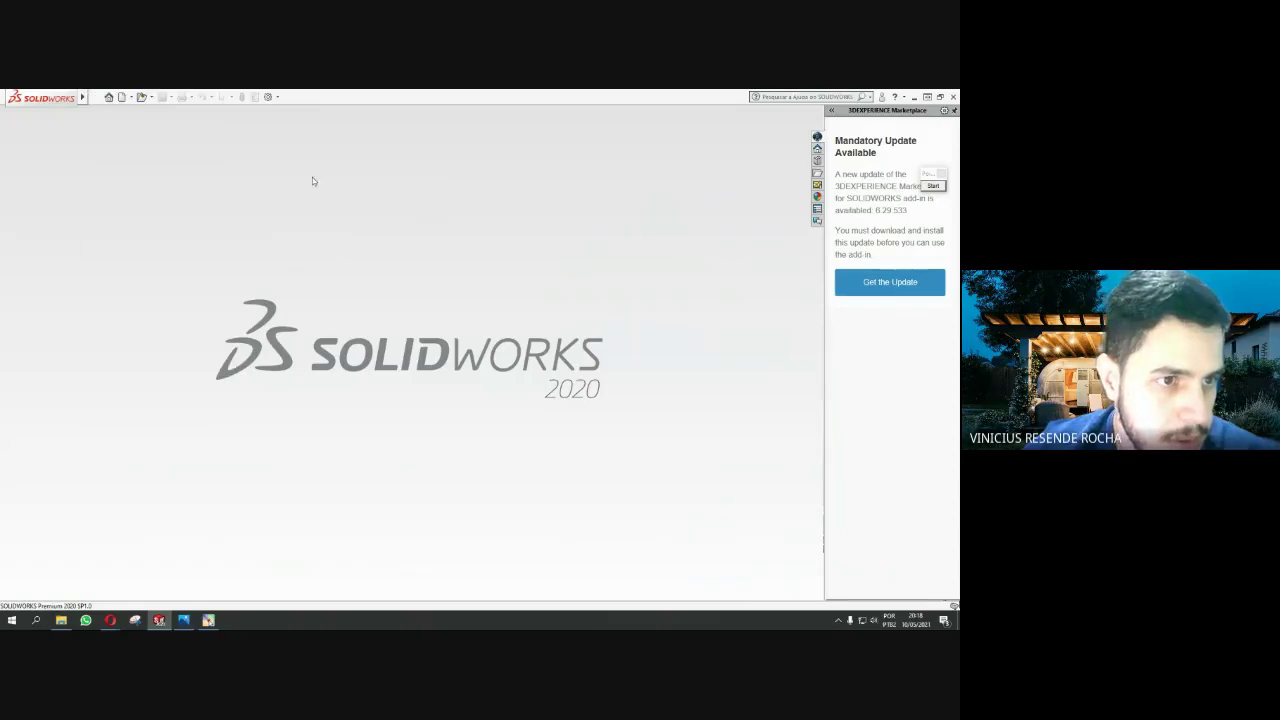
left_click(122, 97)
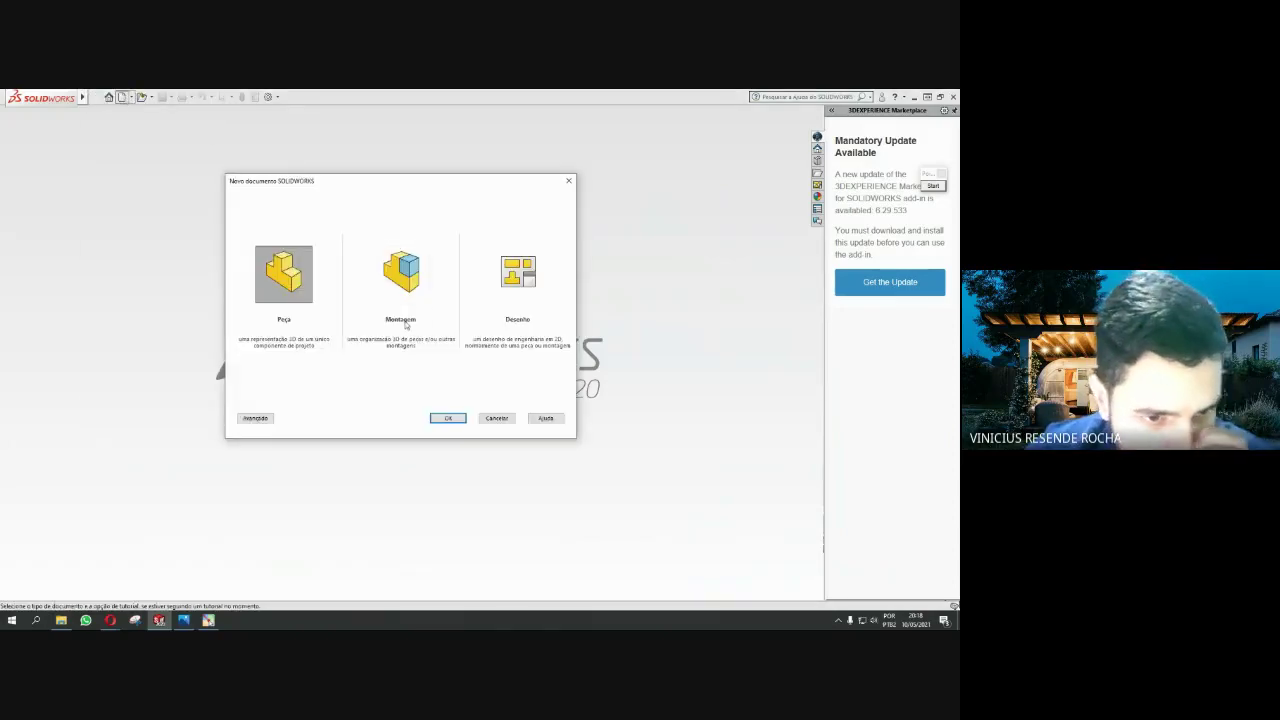
left_click(455, 418)
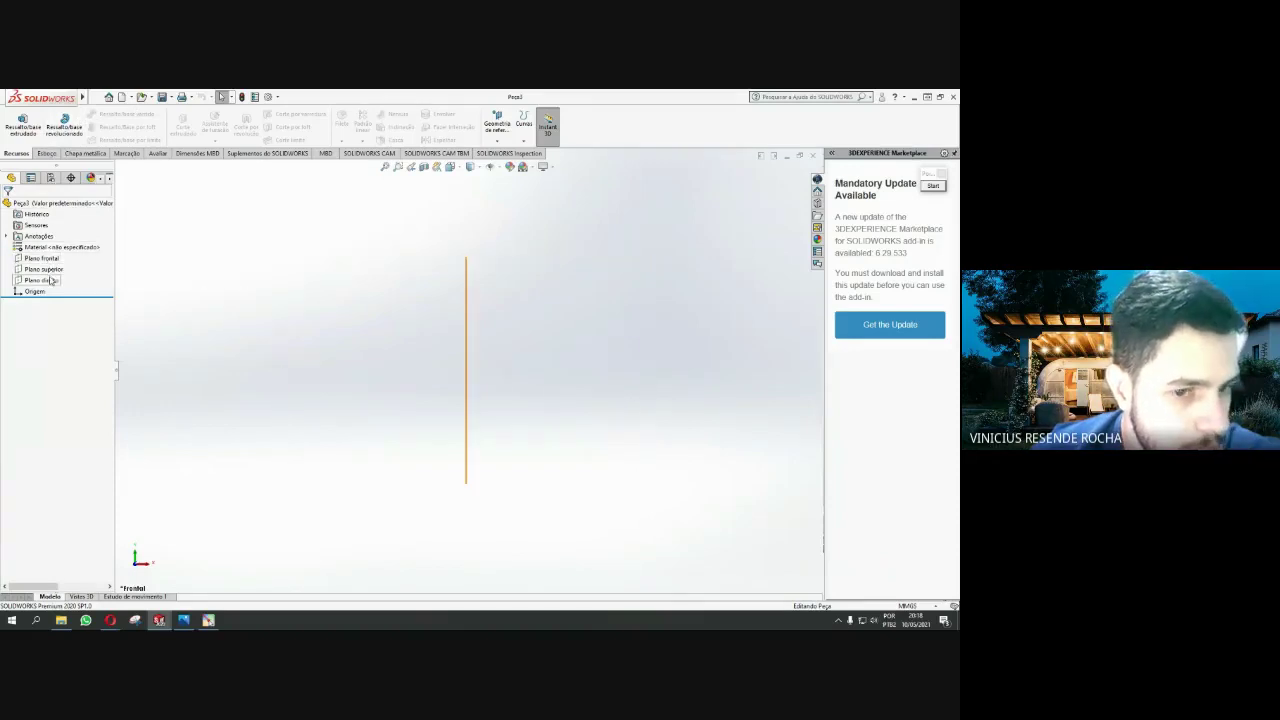
On Plano direito, sketch Esboço1 with a radius-12 circle centred on the origin
left_click(45, 280)
left_click(45, 155)
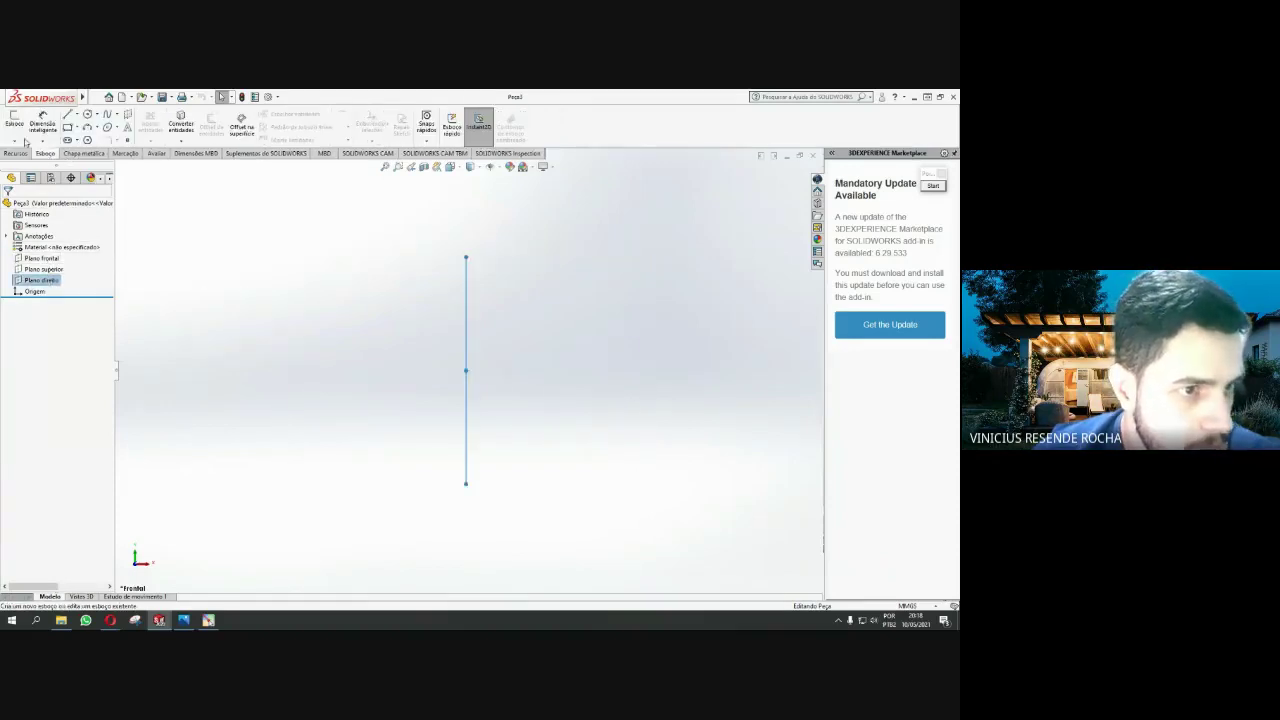
left_click(15, 122)
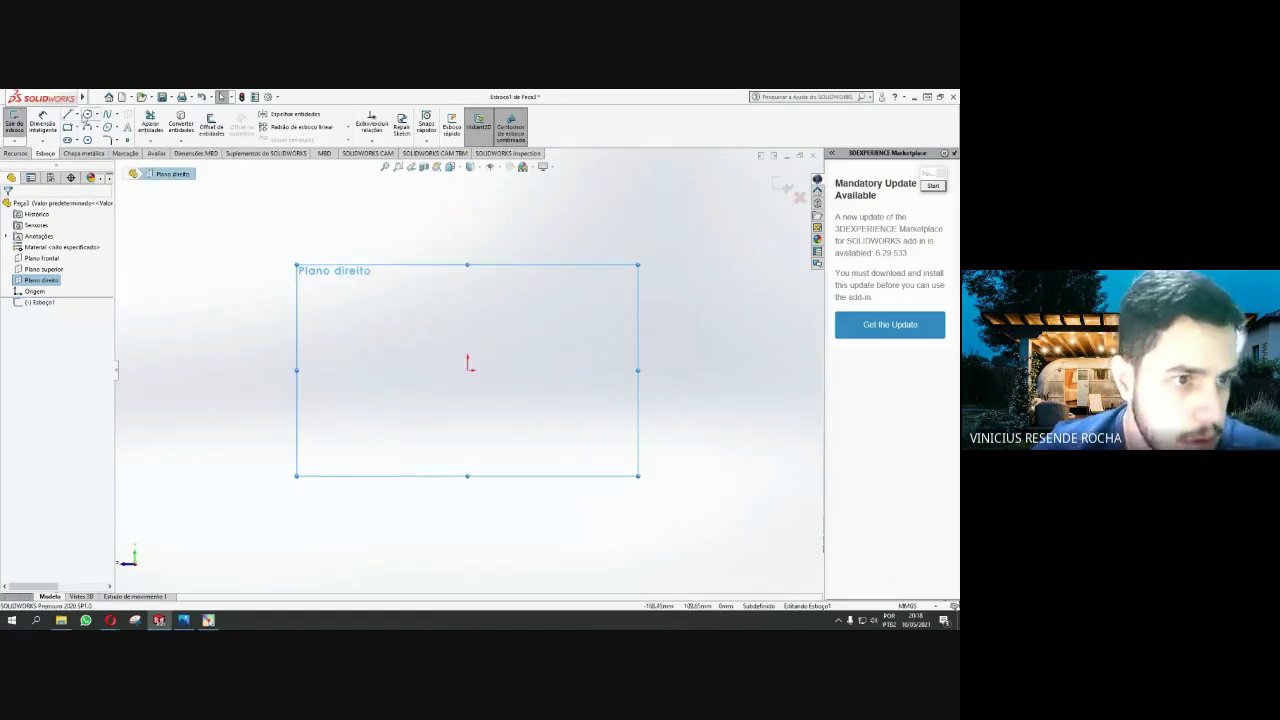
left_click(87, 115)
left_click(468, 370)
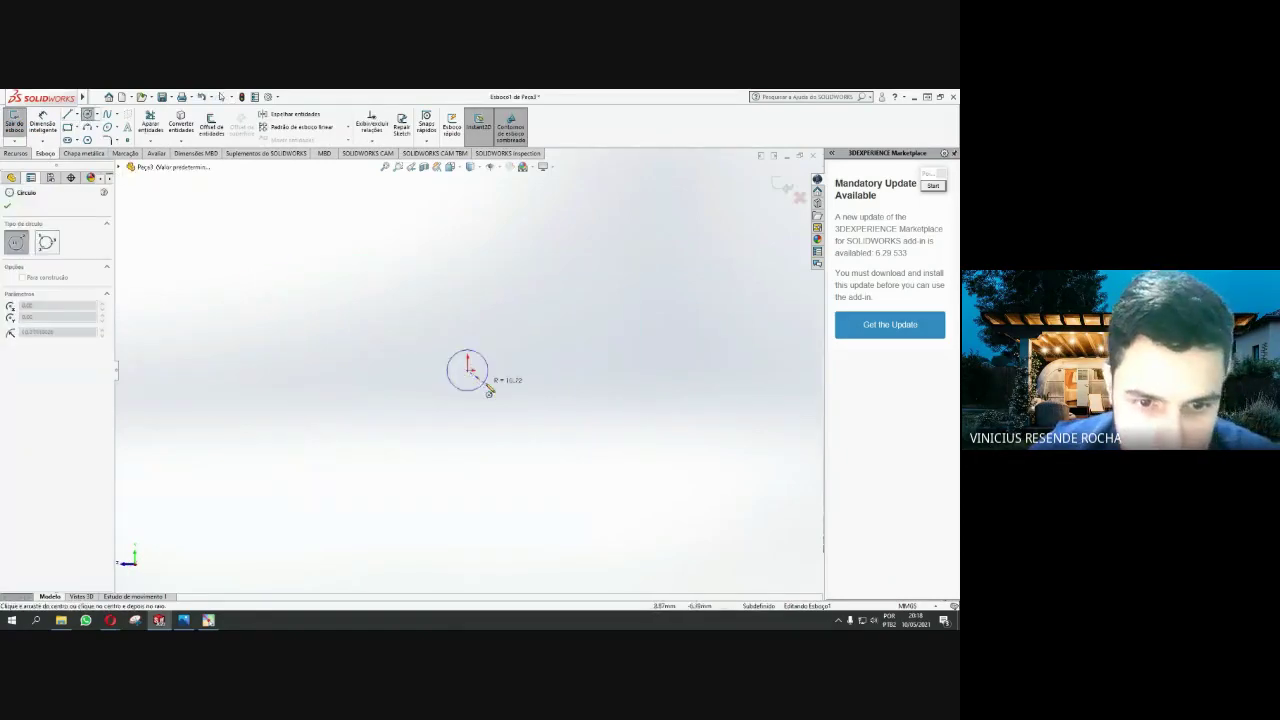
left_click(495, 394)
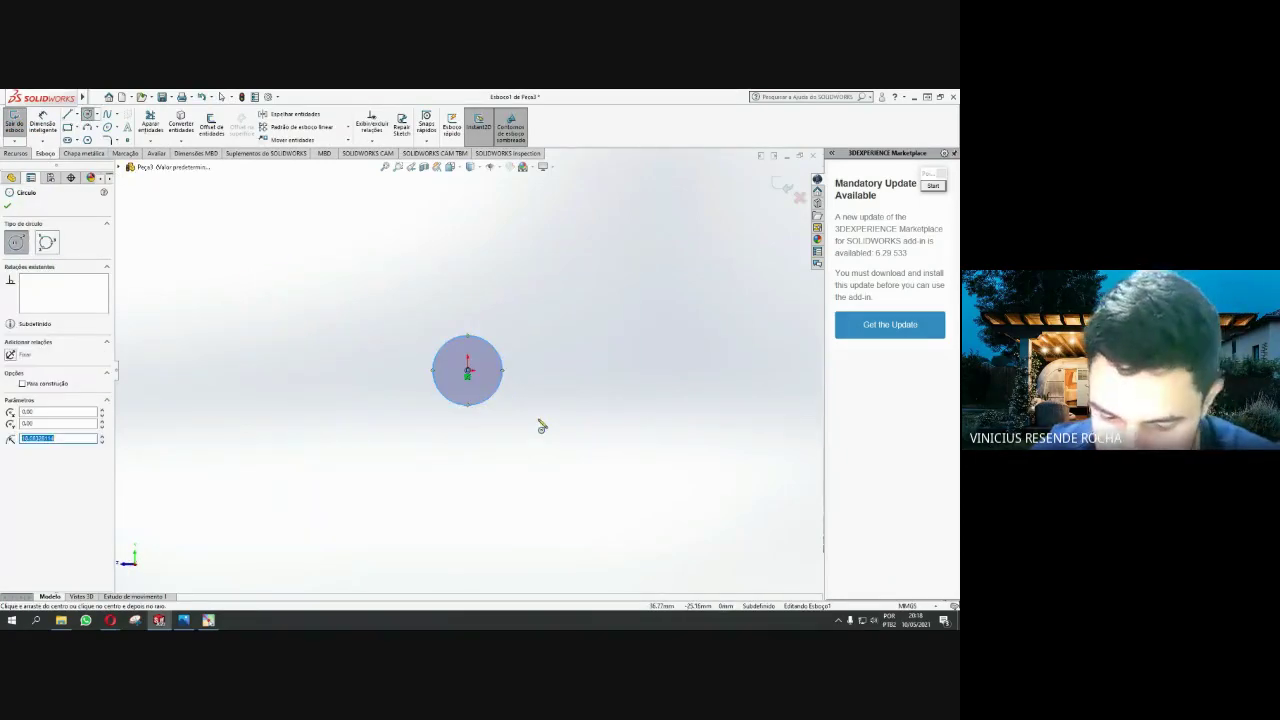
type("12")
key("Return")
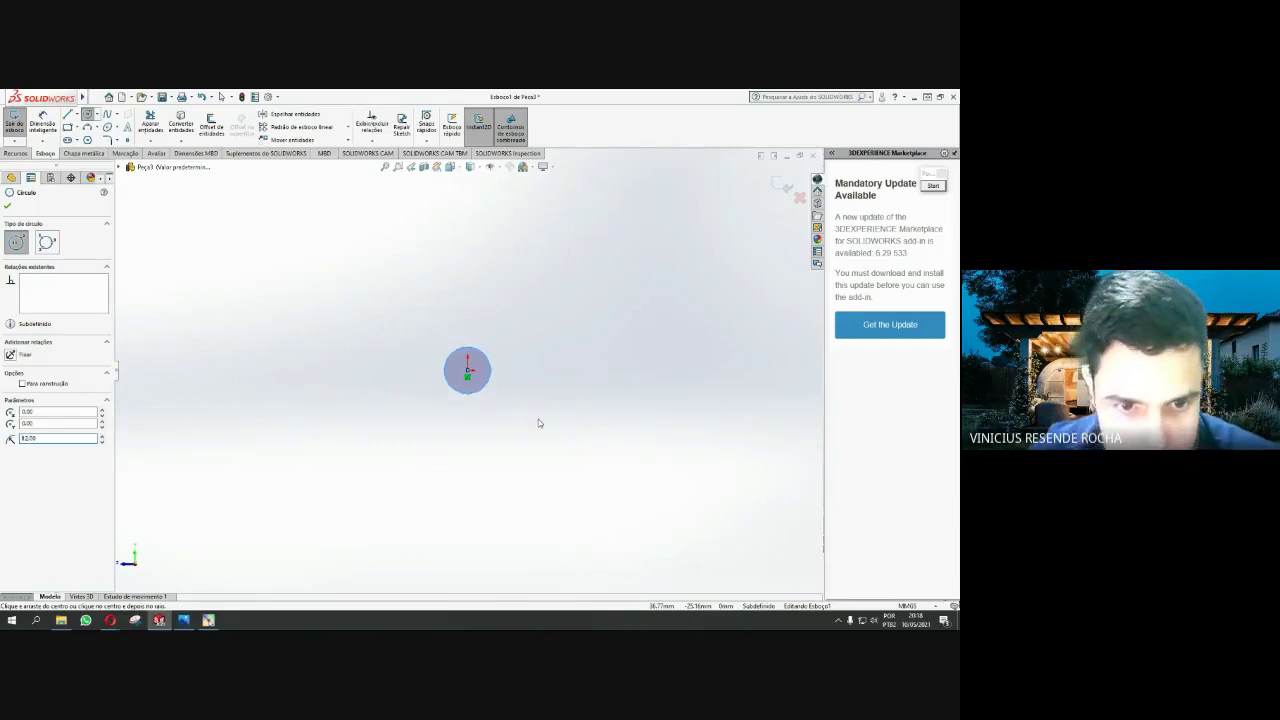
left_click(7, 206)
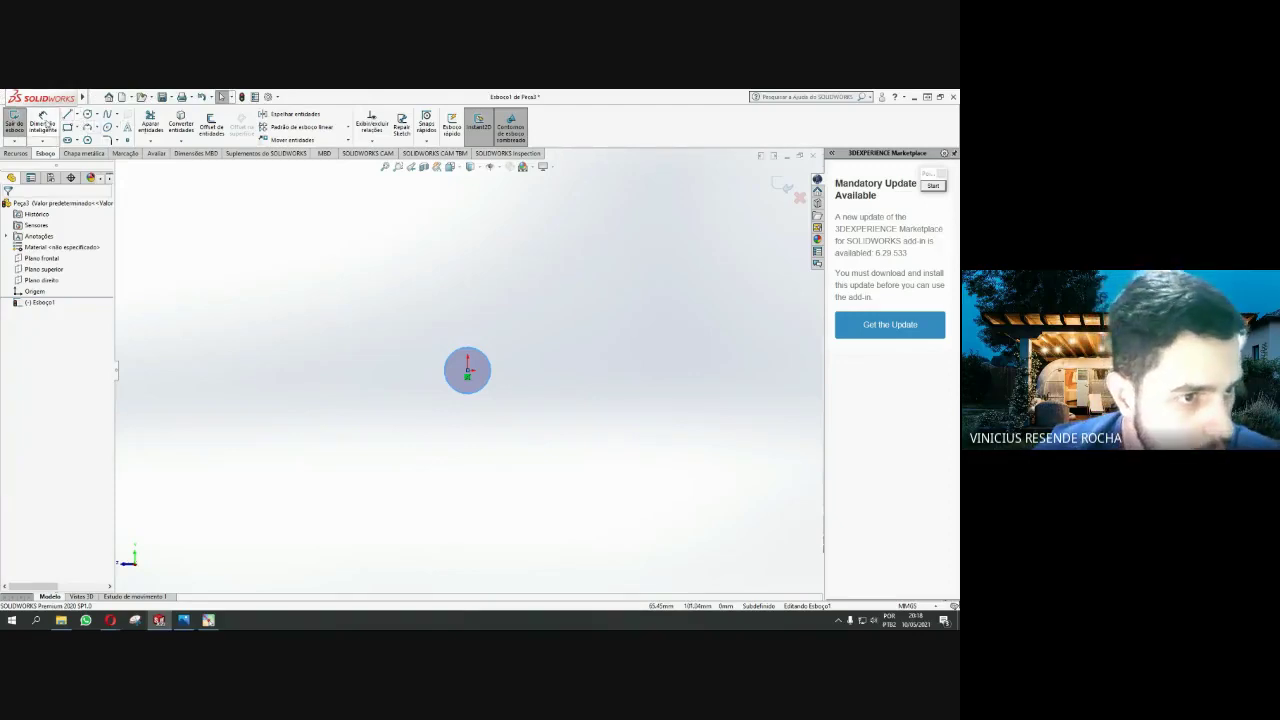
left_click(781, 190)
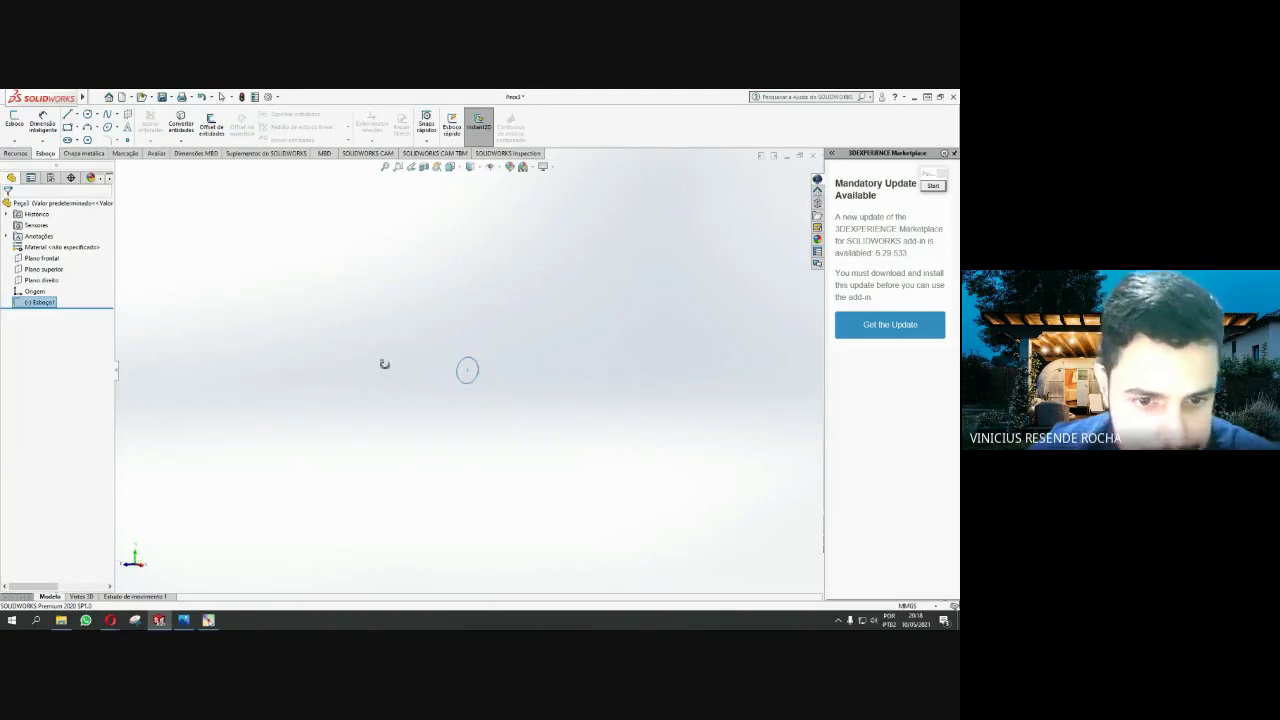
Extrude the circle sketch mid-plane to 60 mm, creating cylinder Ressalto-extrusão1
left_click(16, 153)
left_click(22, 124)
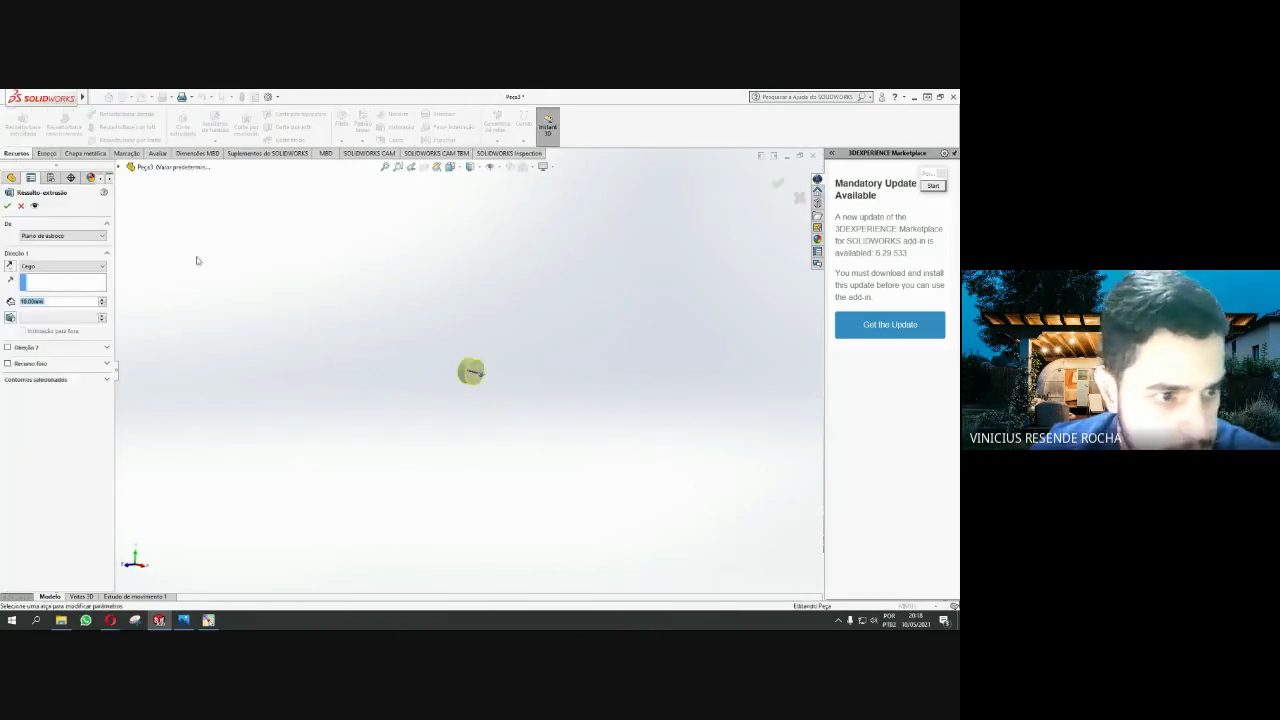
left_click(70, 266)
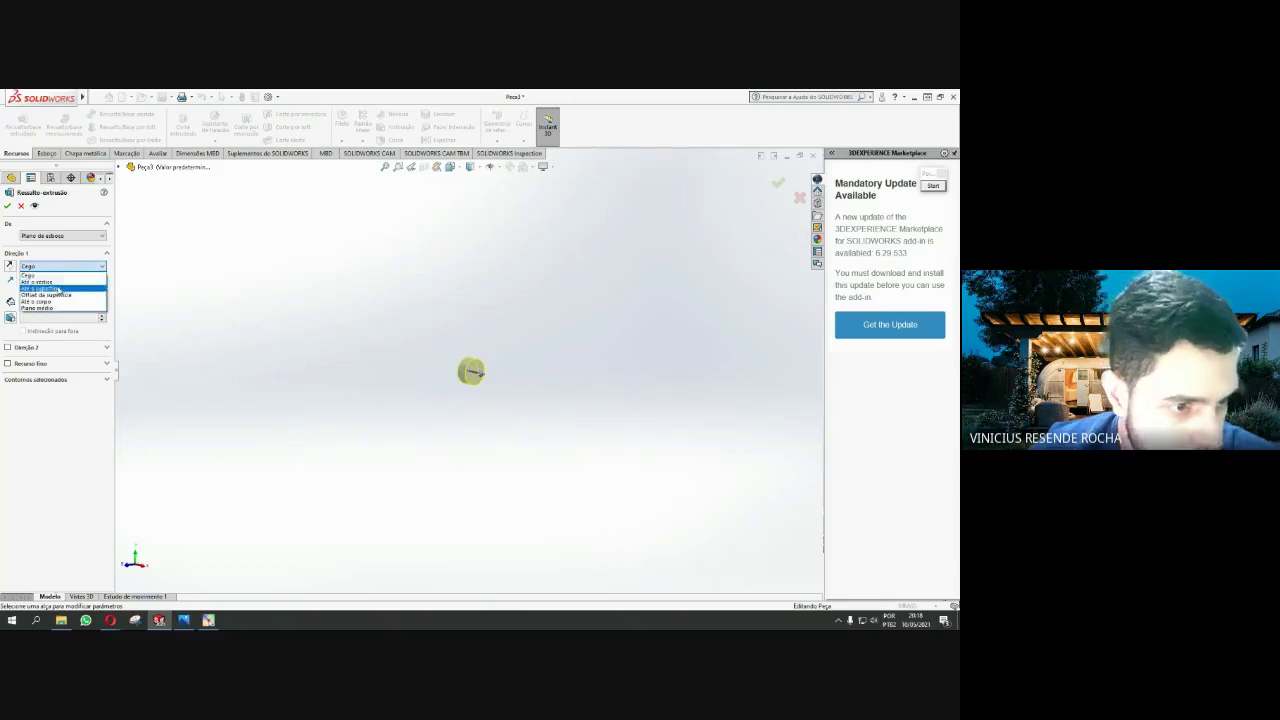
left_click(58, 309)
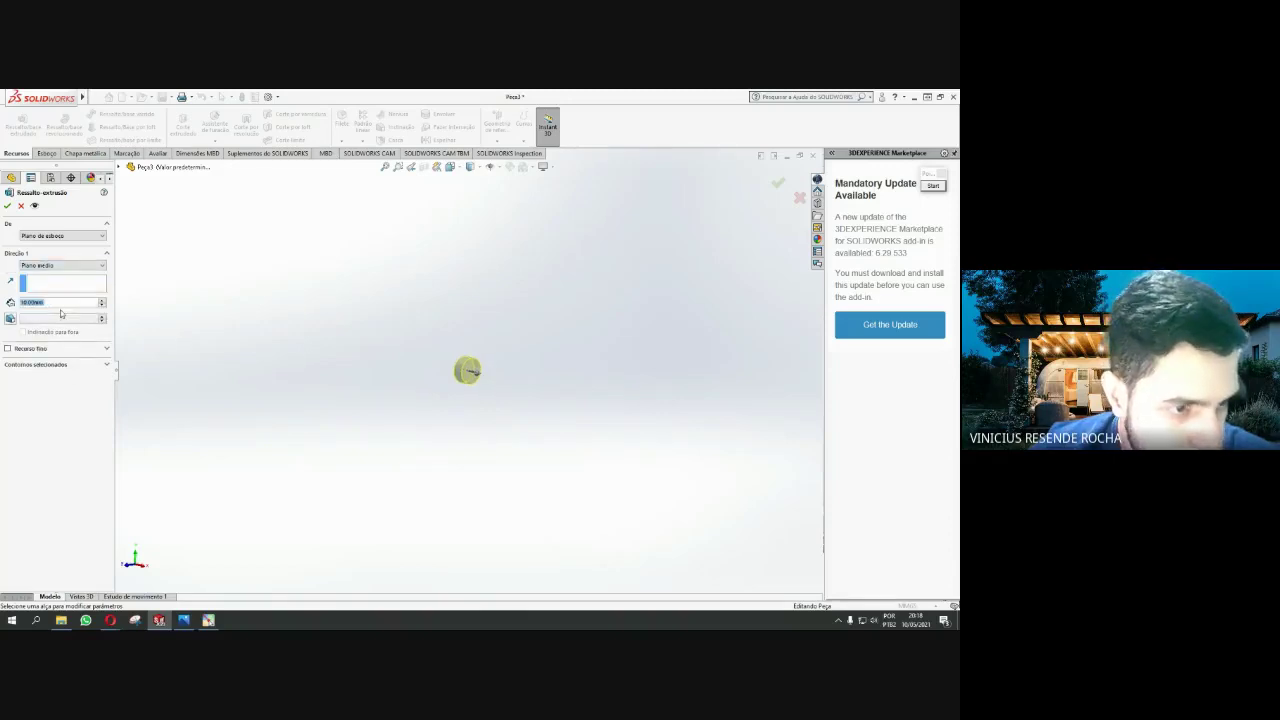
type("10")
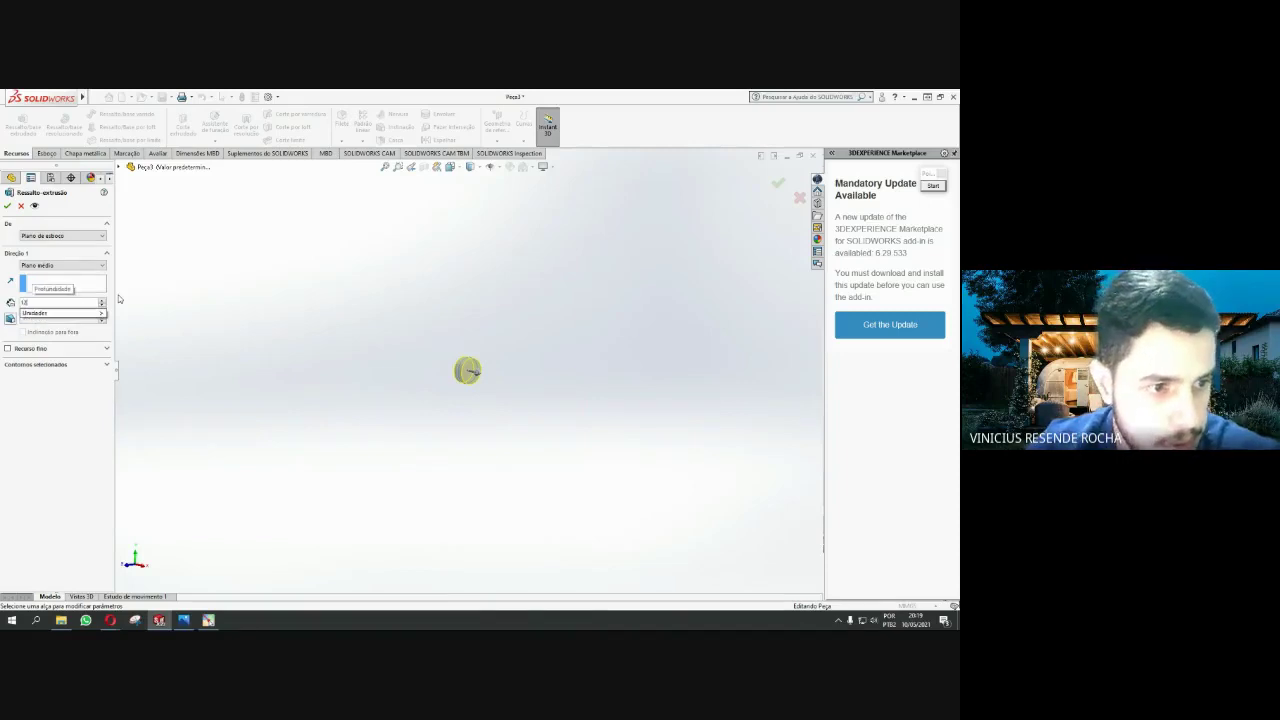
key("Return")
mouse_move(239, 309)
middle_mouse_down()
mouse_move(314, 331)
mouse_move(351, 375)
middle_mouse_up()
scroll(465, 362, "down", 2)
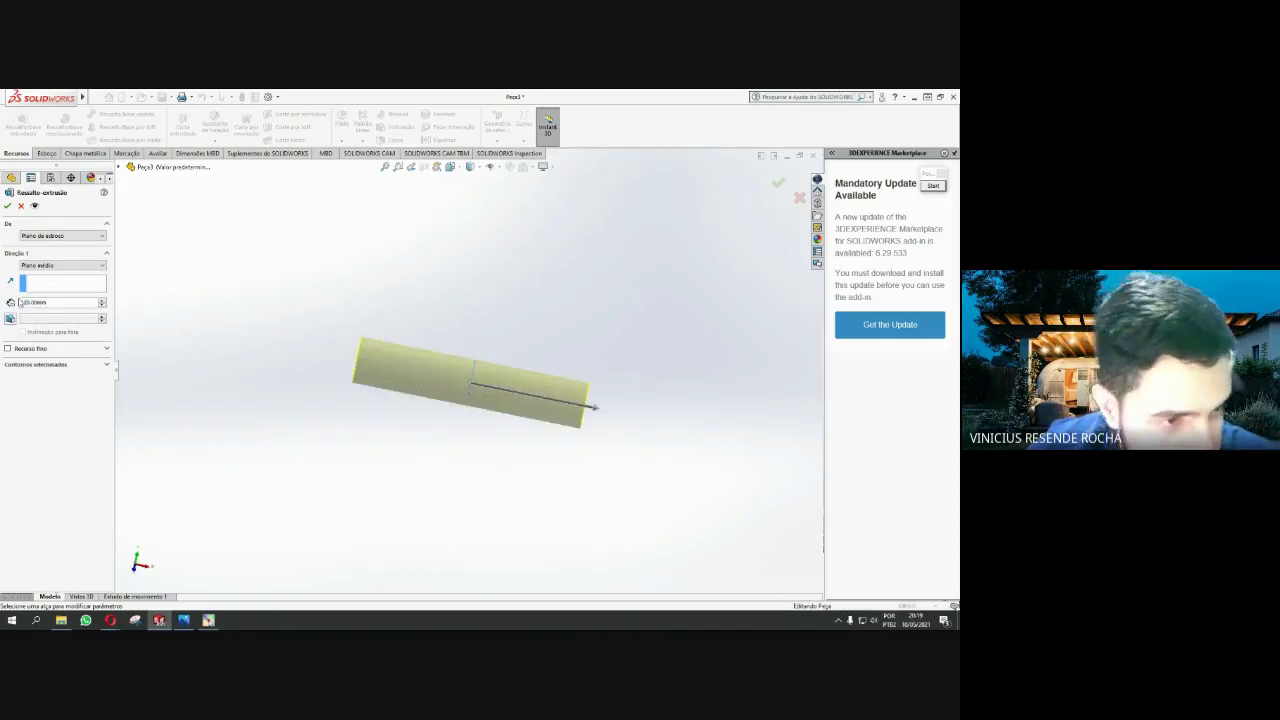
type("60")
key("Return")
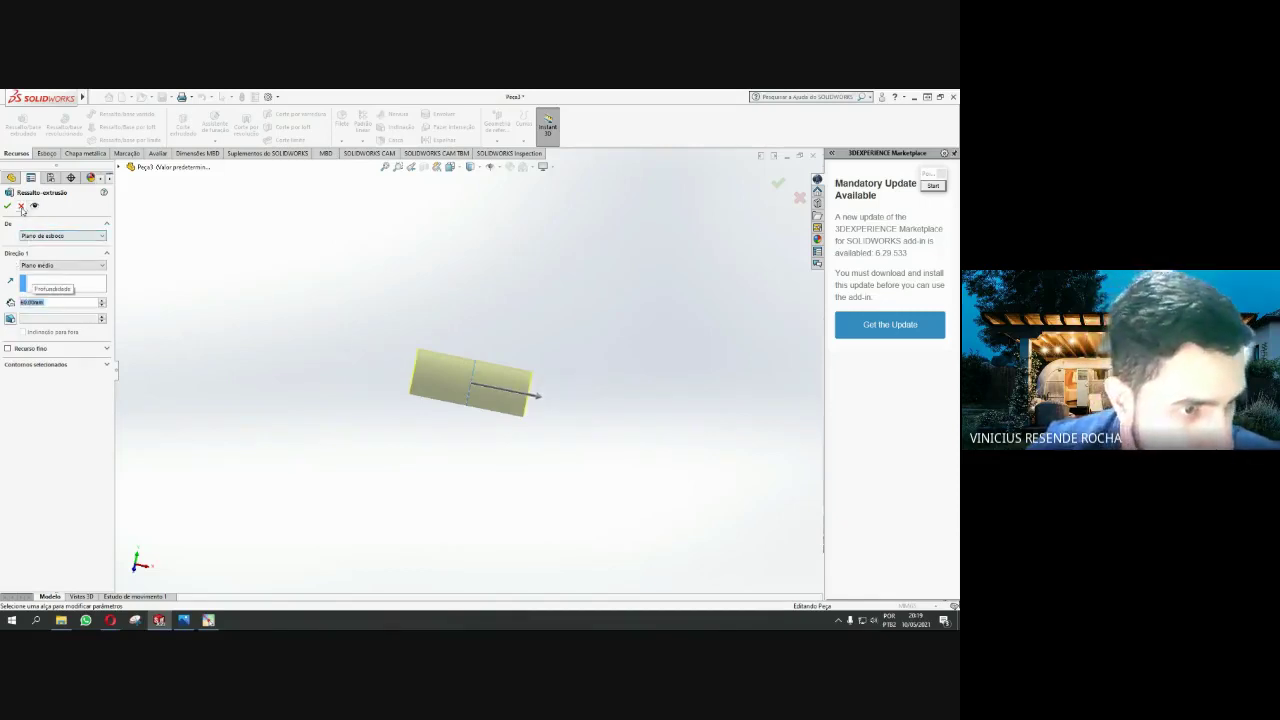
left_click(7, 206)
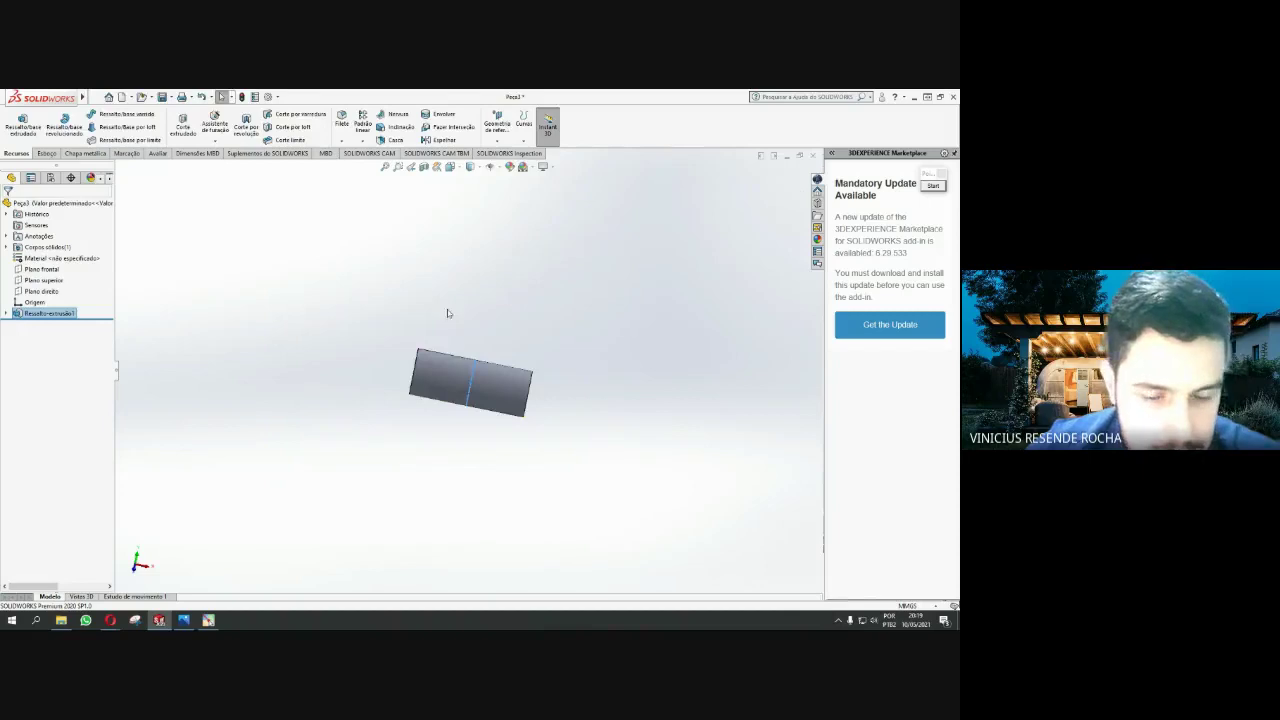
Fit the cylinder in view, look at it end-on, then orbit to an oblique side view
middle_click_drag(447, 313, 445, 324)
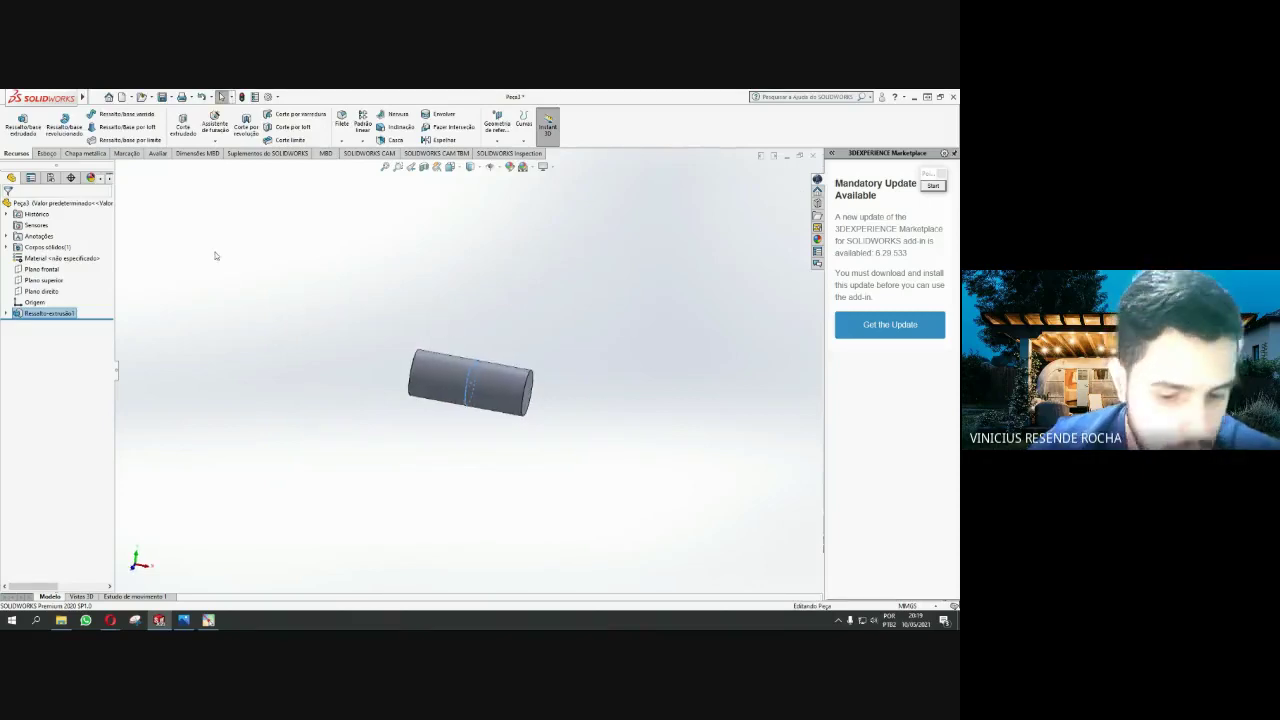
key("f")
key("ctrl+1")
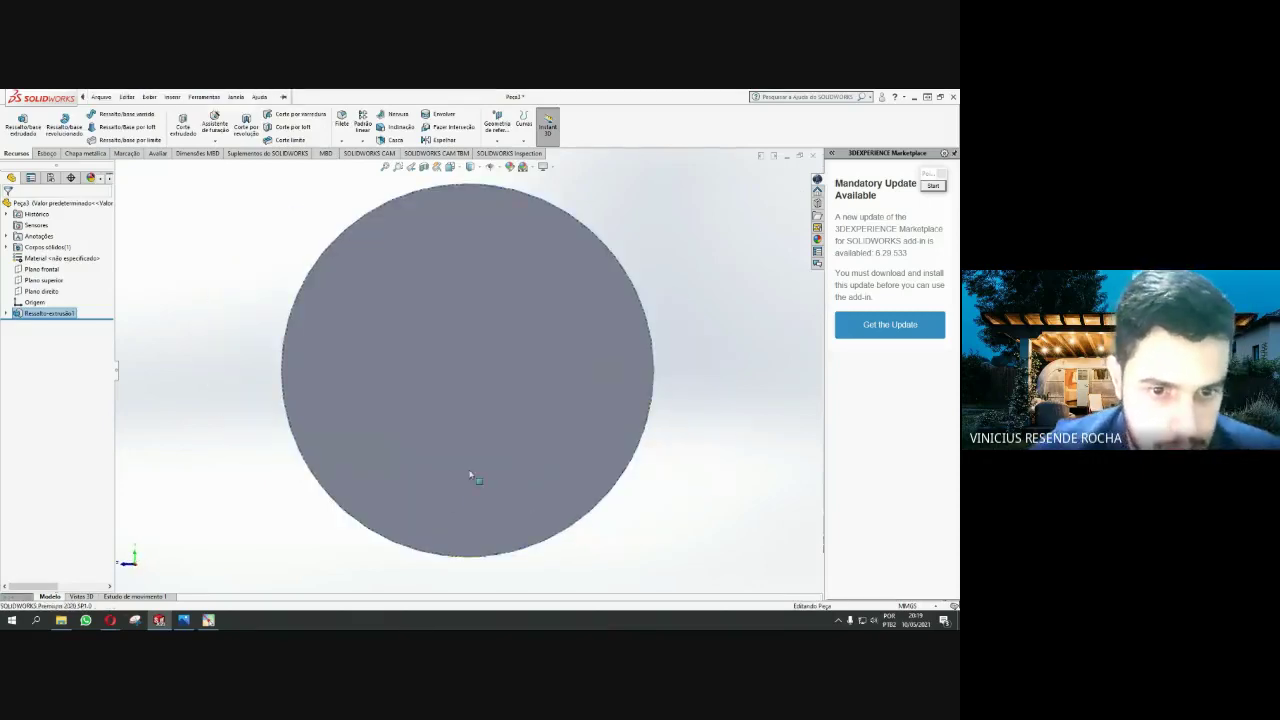
mouse_move(471, 471)
middle_mouse_down()
mouse_move(414, 471)
mouse_move(200, 326)
middle_mouse_up()
Start a line sketch normal to Plano superior, then cancel it and discard the sketch
key("f")
left_click(42, 280)
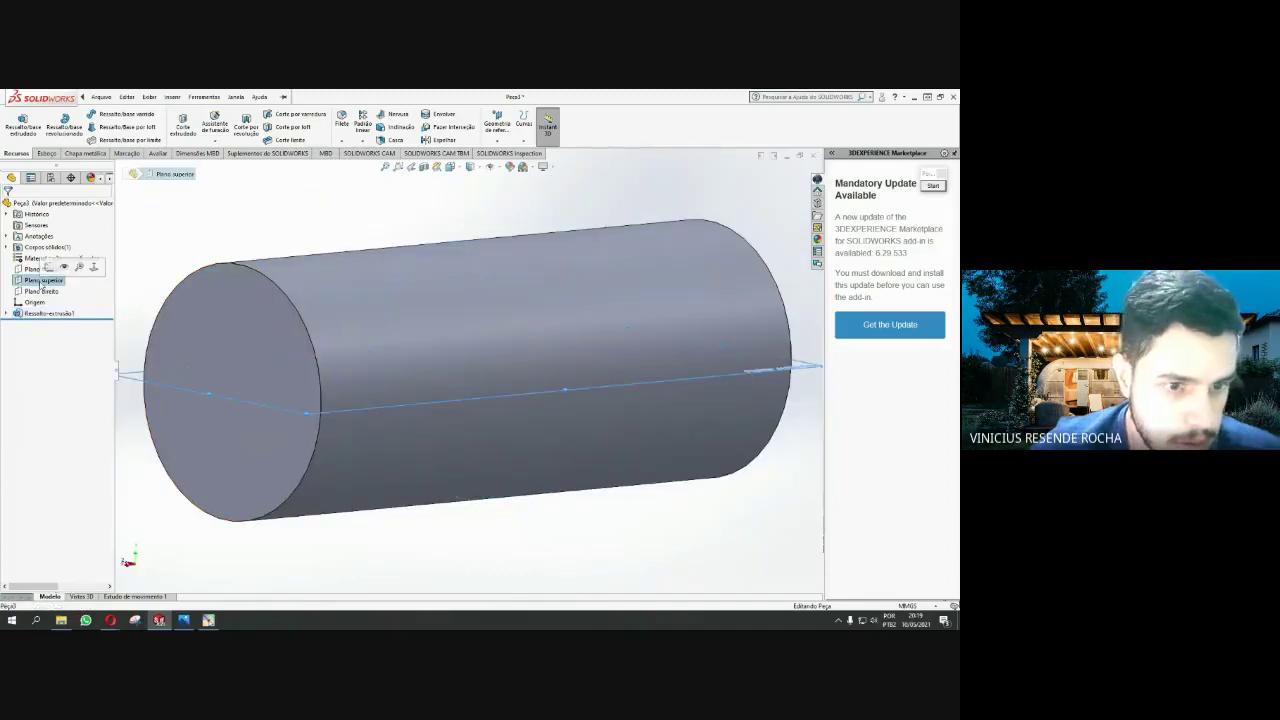
left_click(79, 267)
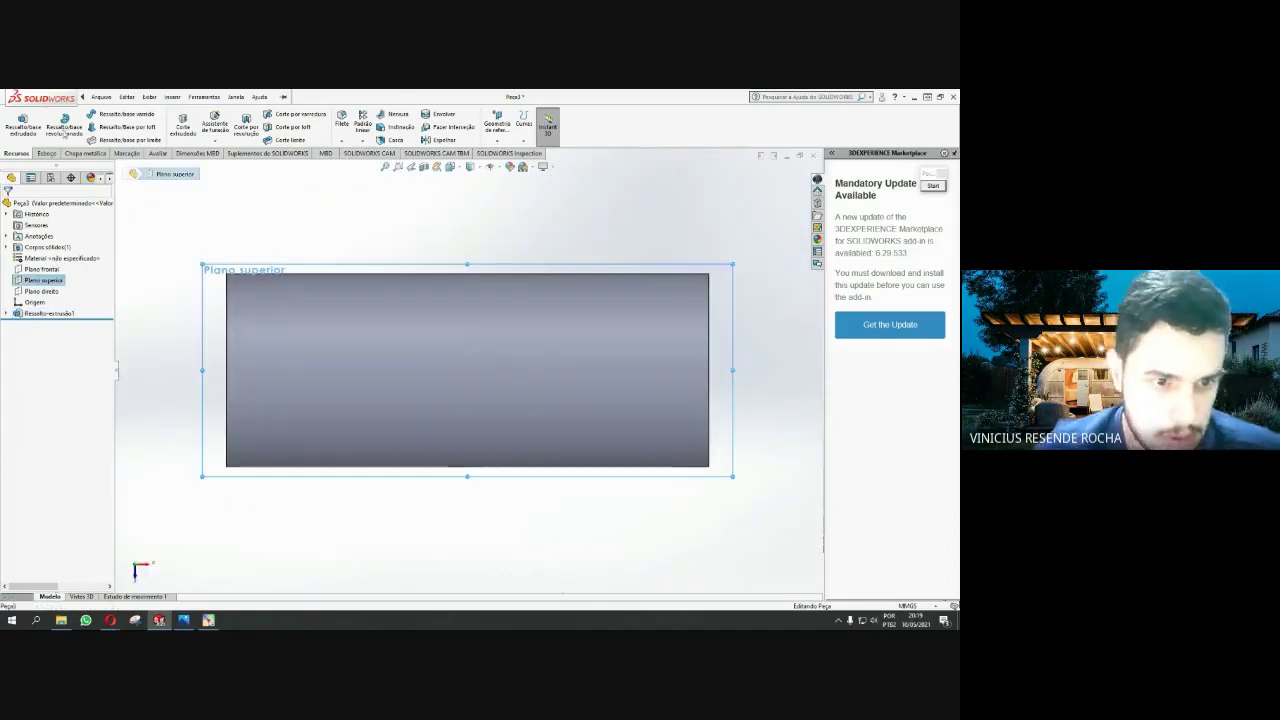
left_click(46, 153)
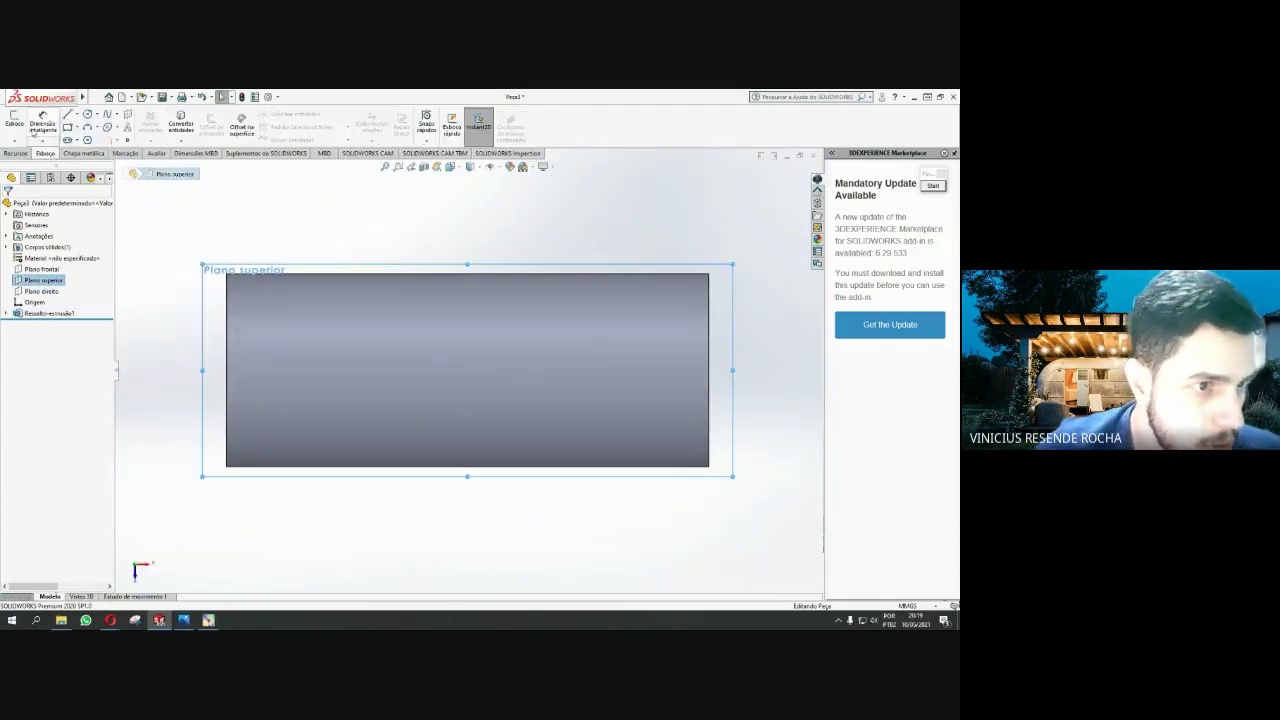
left_click(67, 114)
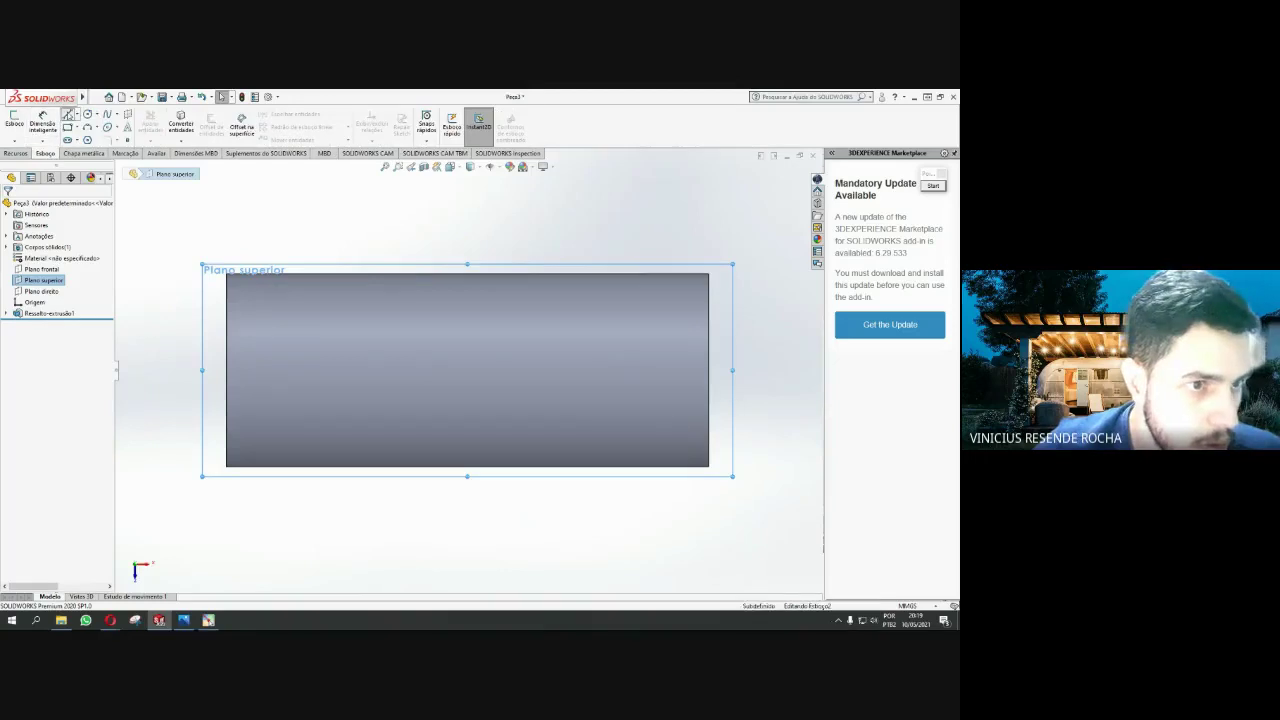
left_click(227, 371)
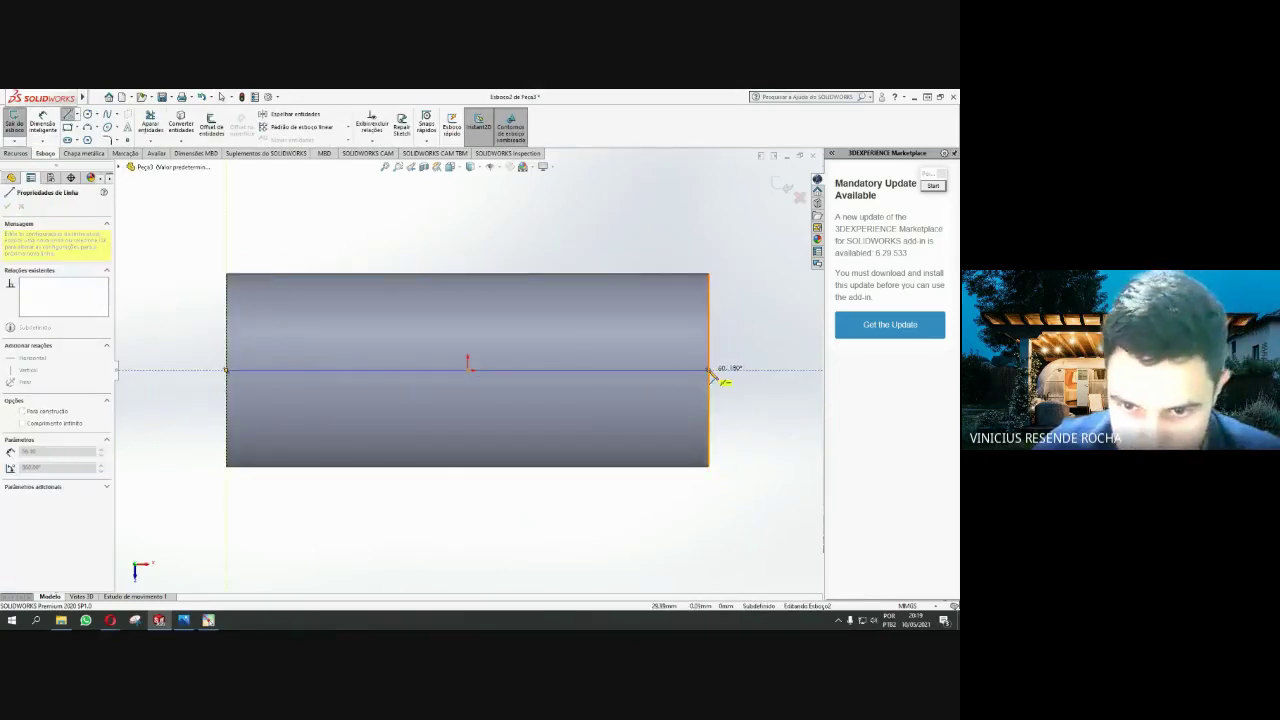
key("Escape")
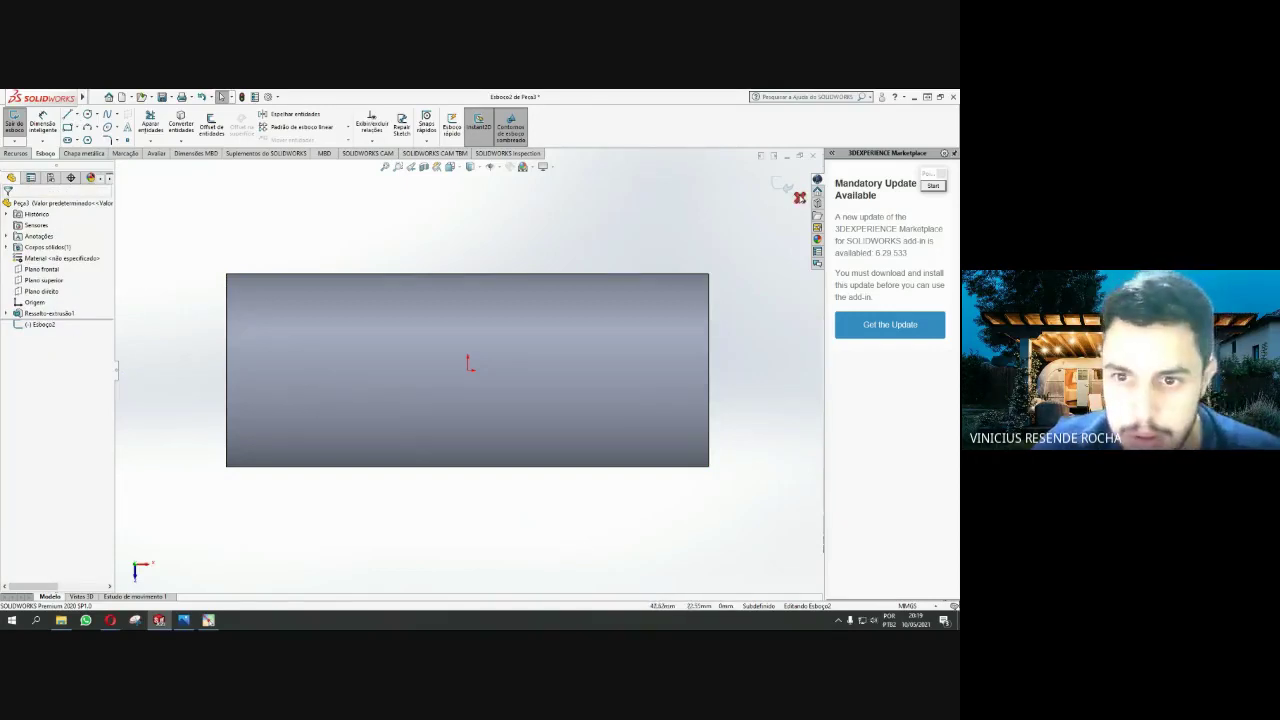
left_click(800, 197)
left_click(500, 362)
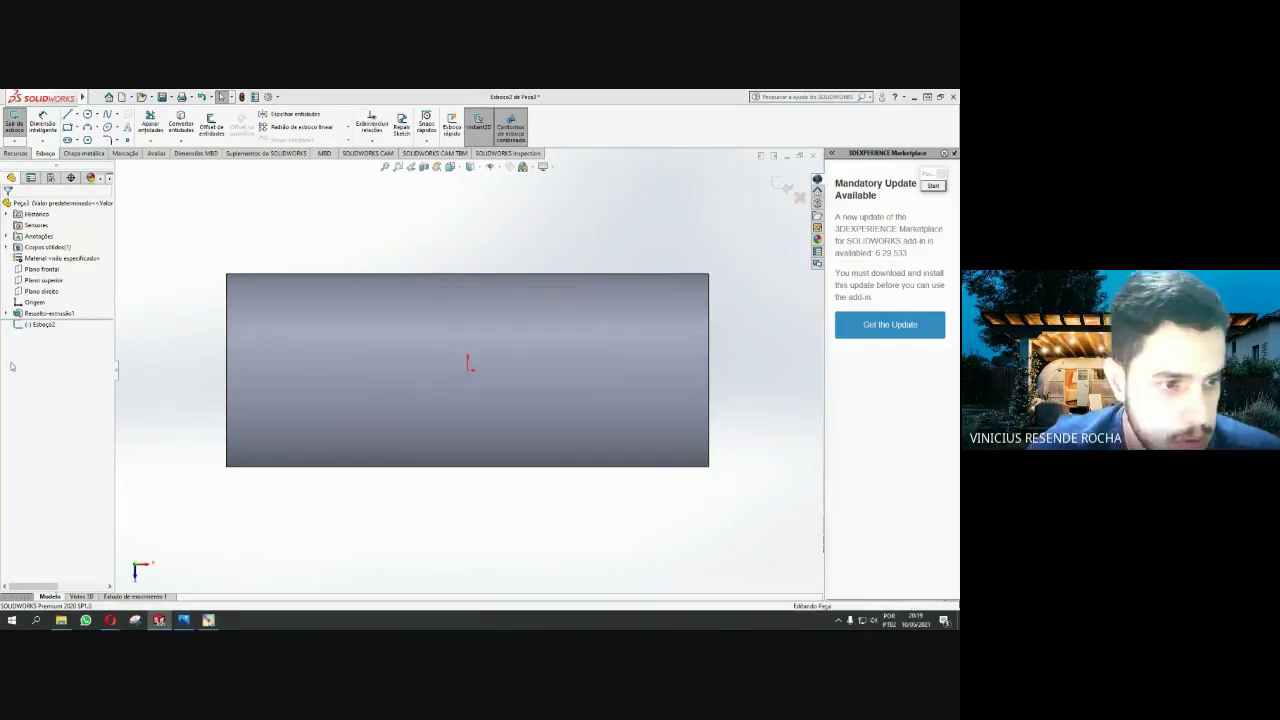
Edit Ressalto-extrusão1 to a 120 mm mid-plane depth and view the longer pin
left_click(45, 314)
left_click(6, 314)
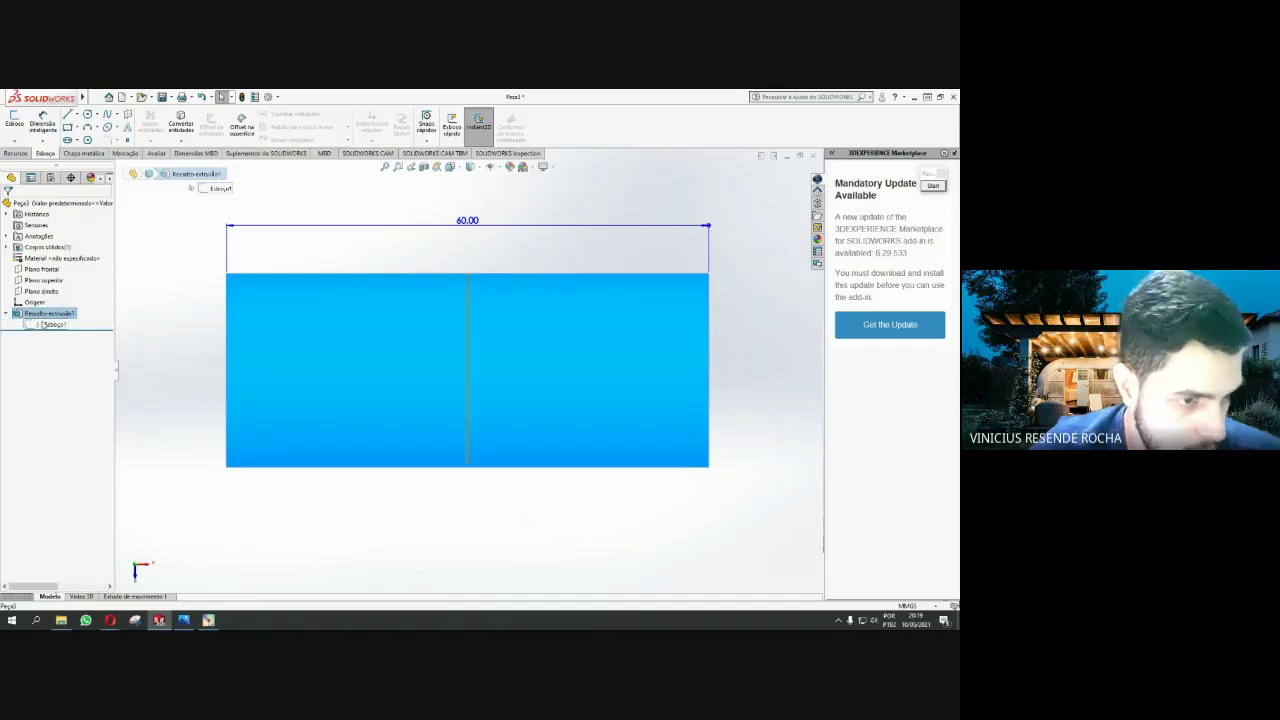
left_click(40, 291)
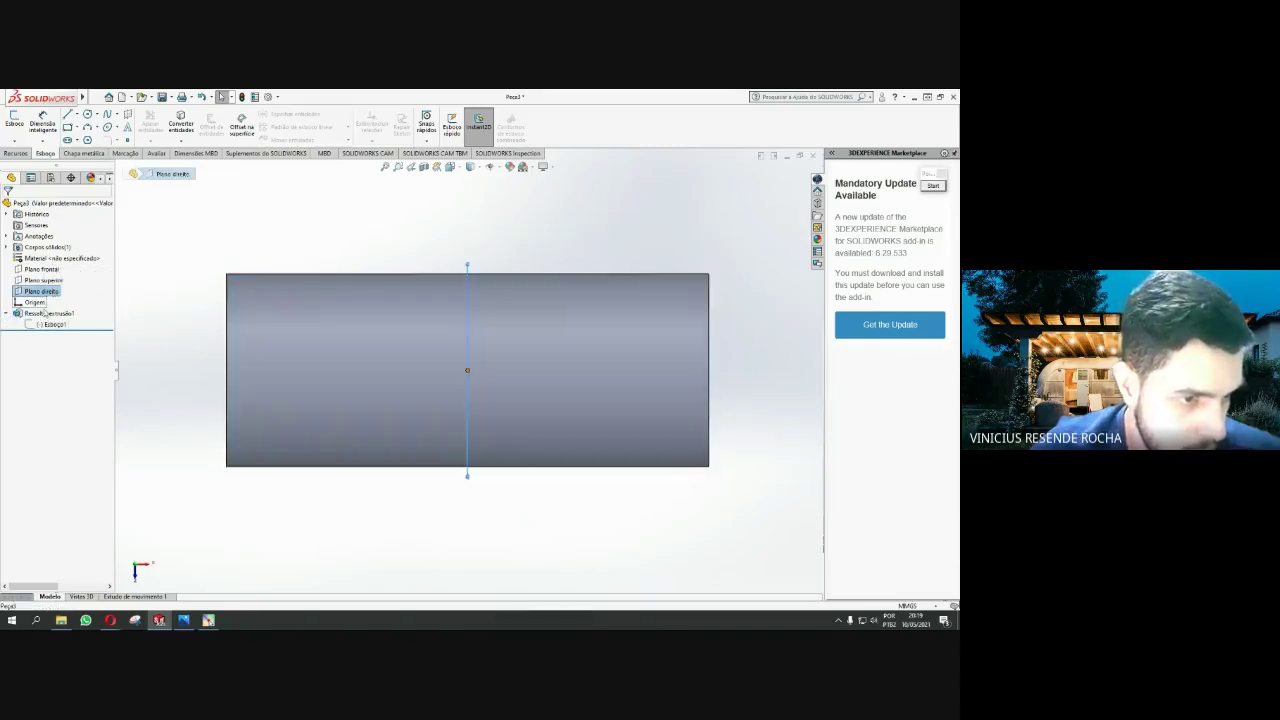
left_click(45, 313)
left_click(50, 283)
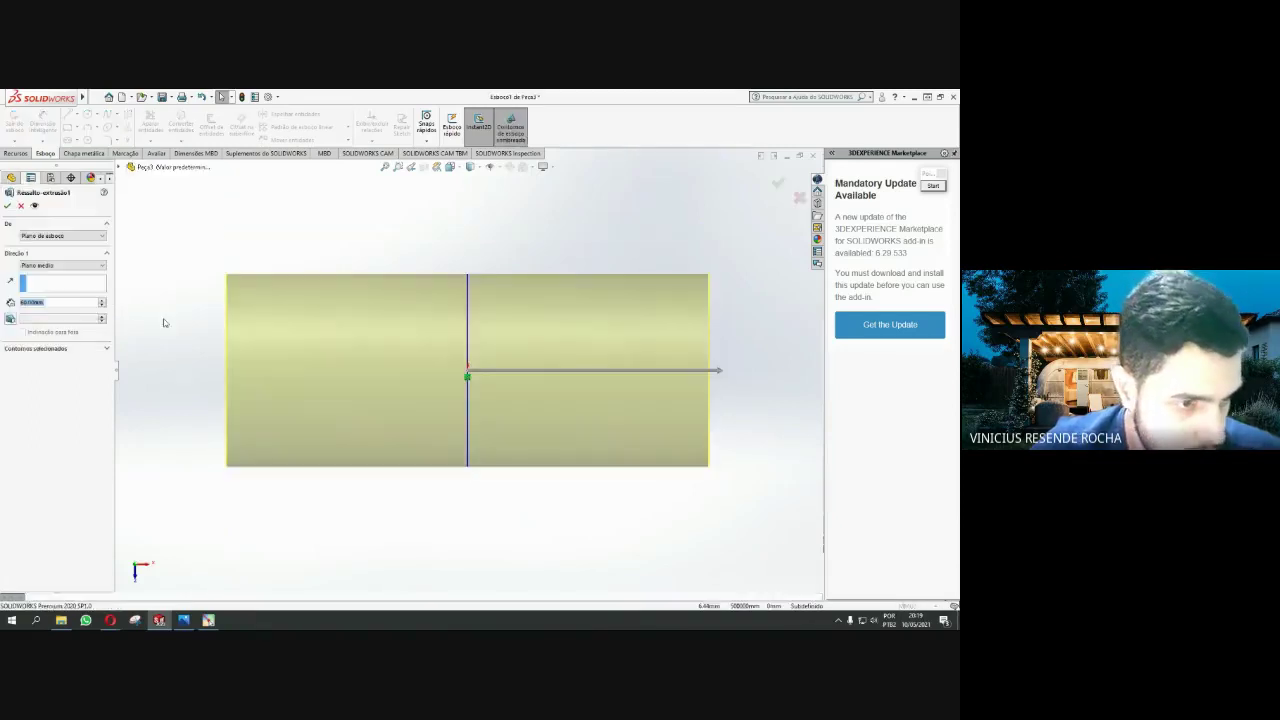
type("120")
key("Return")
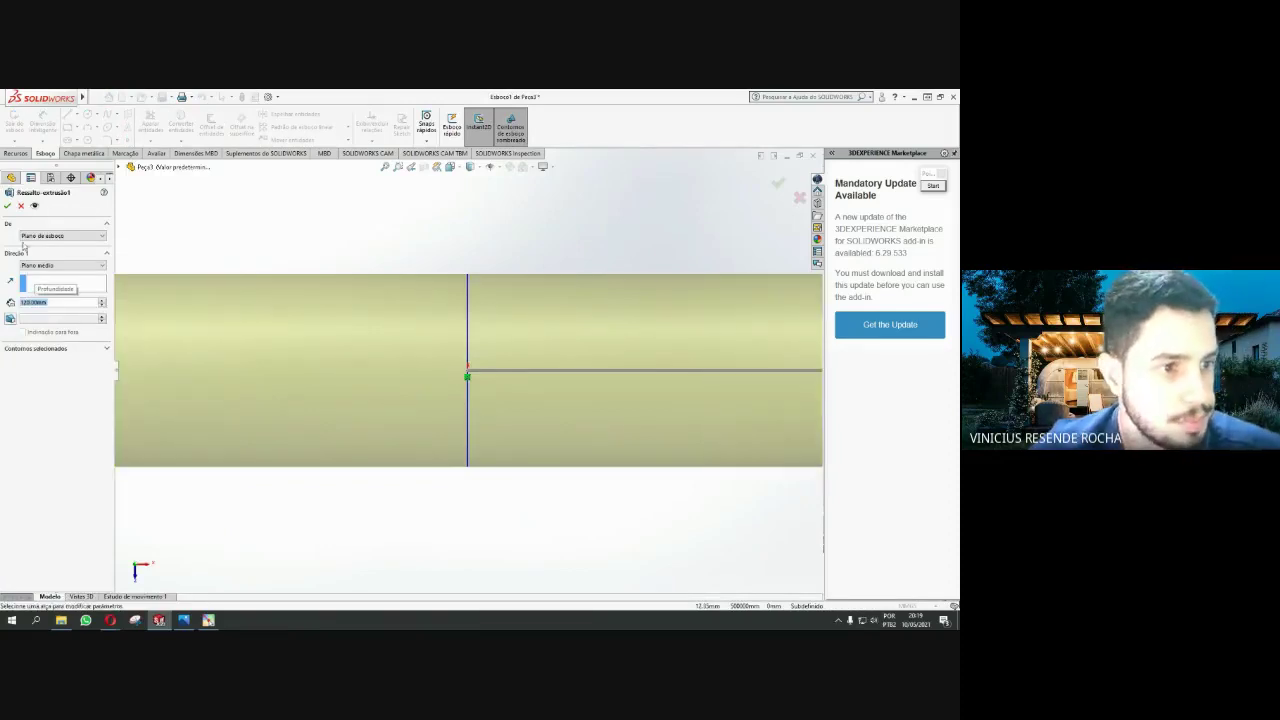
left_click(7, 205)
key("f")
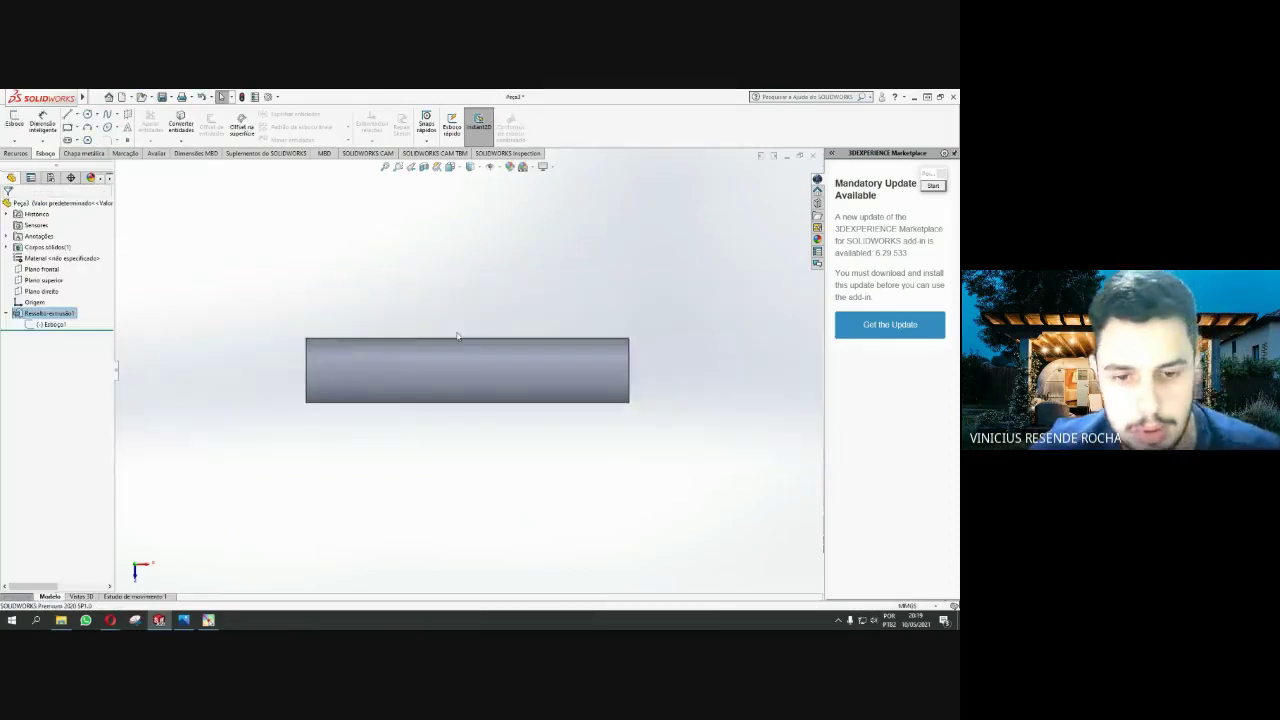
middle_click_drag(487, 321, 739, 262)
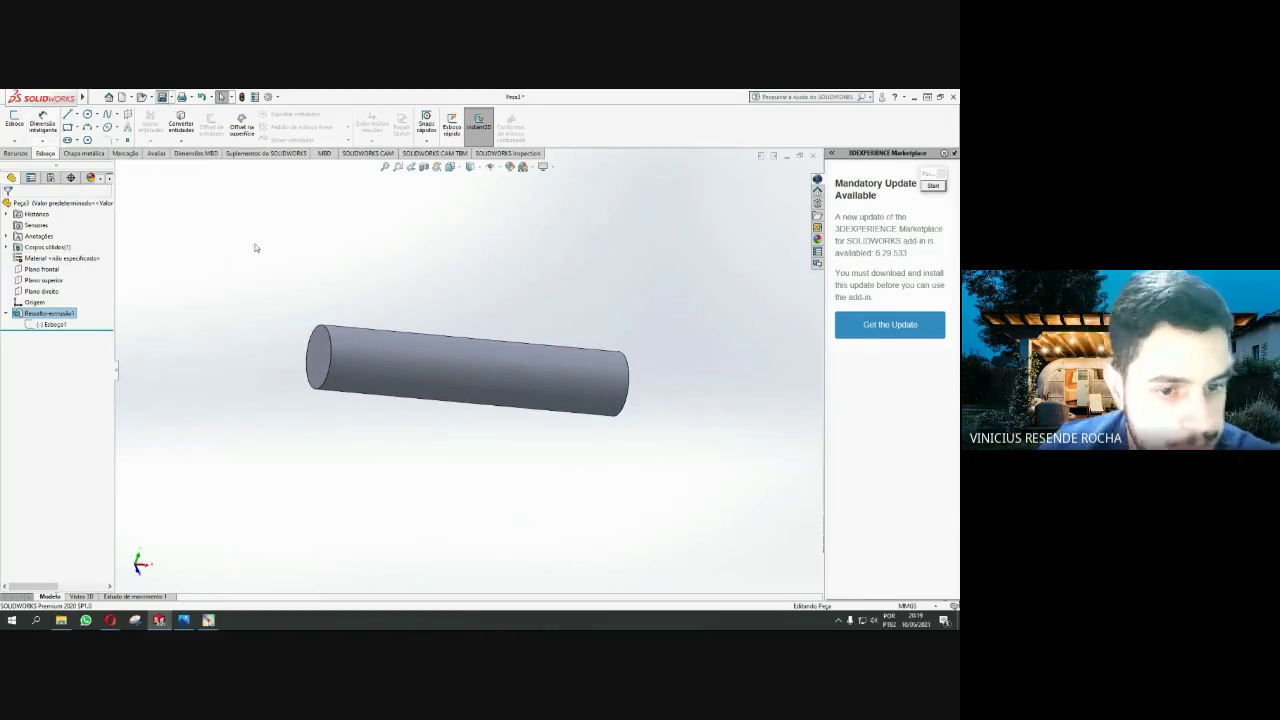
Save the pin as 'pino pistao motor aula' and close the document
type("pin")
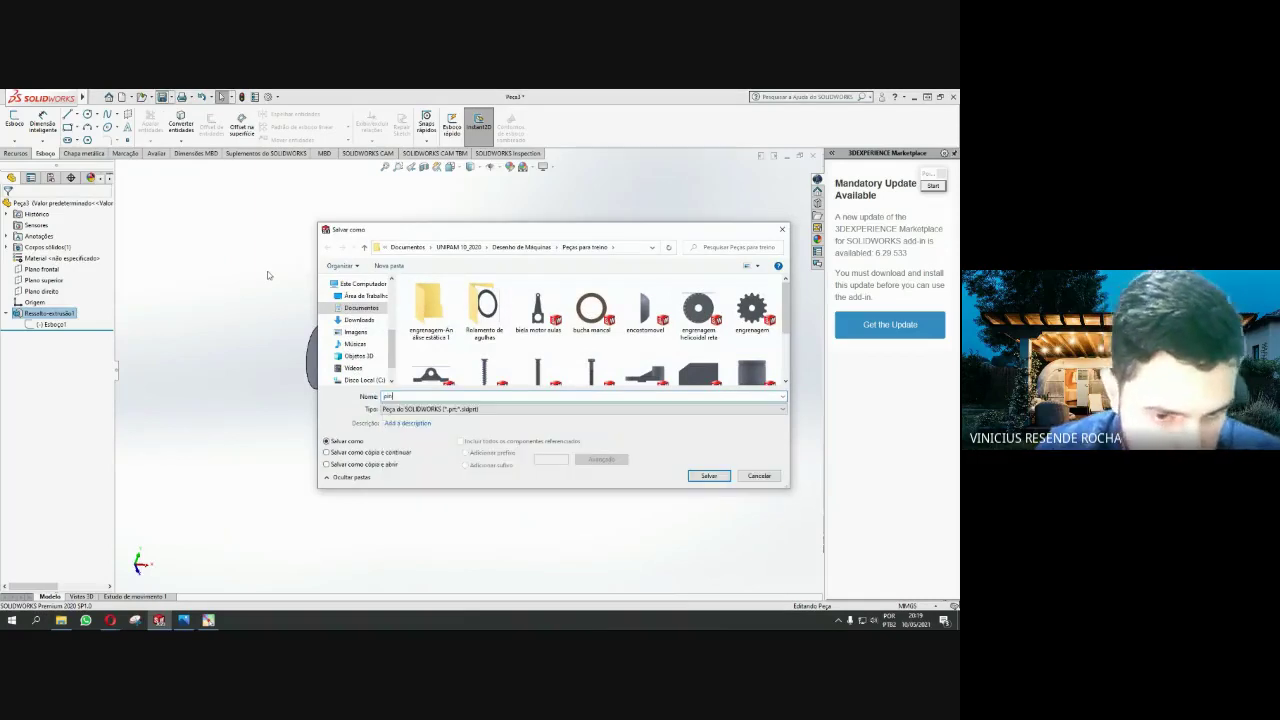
type("o.pist")
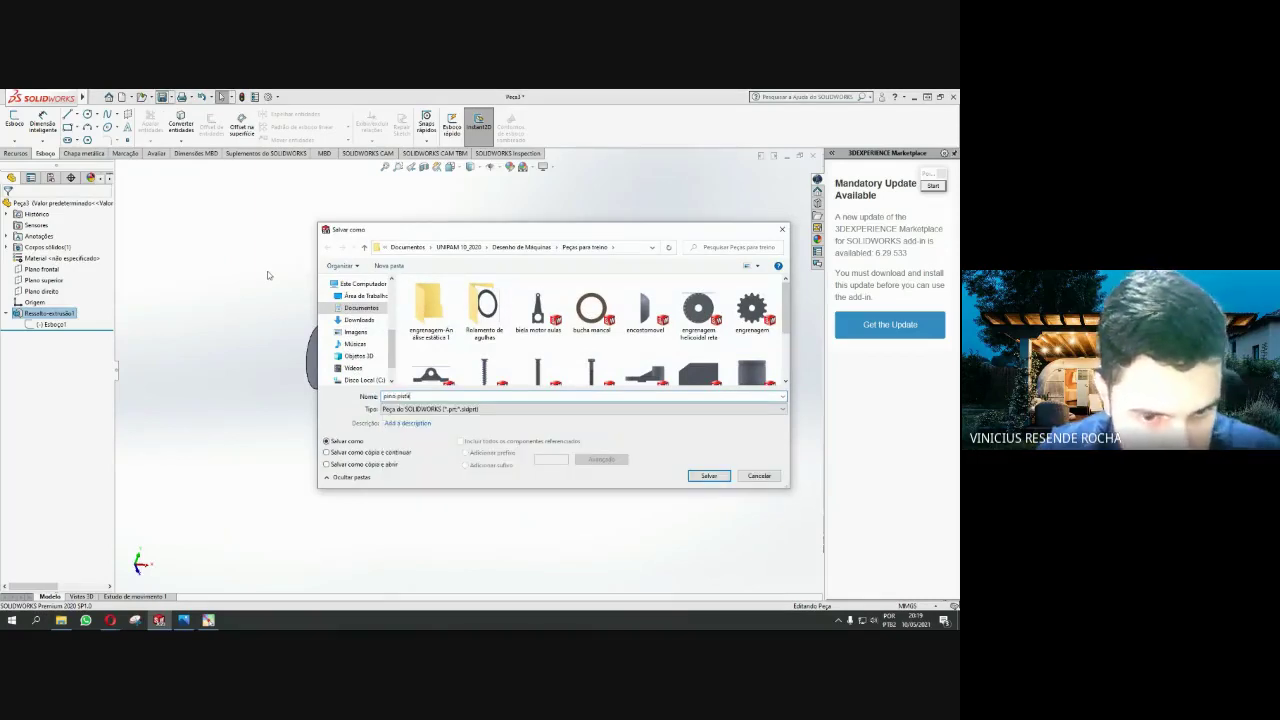
type("ao motor au")
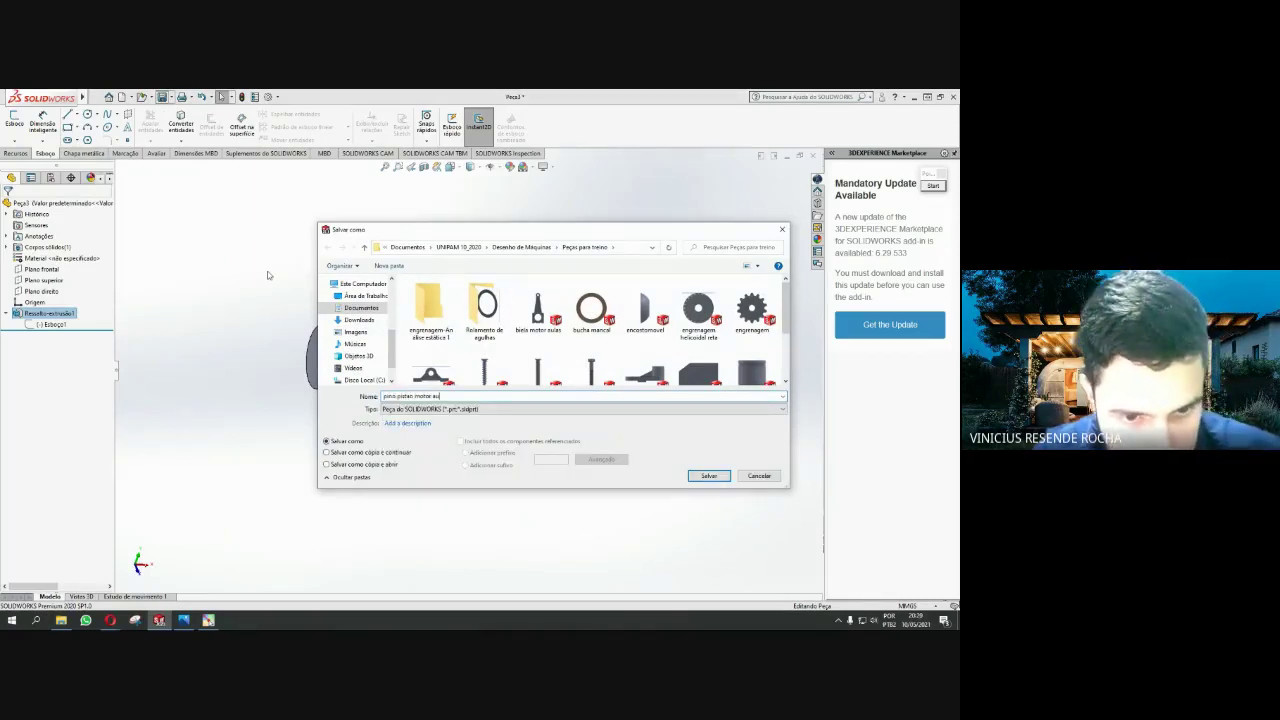
type("la")
key("Return")
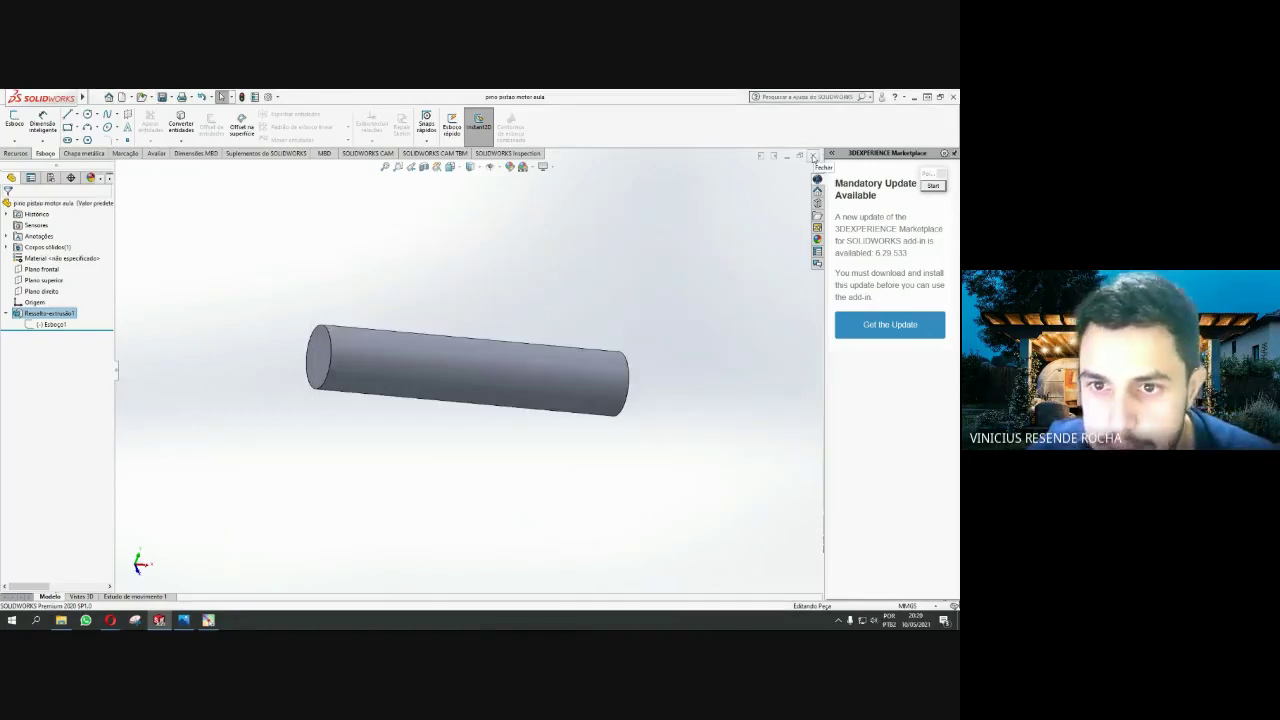
left_click(813, 157)
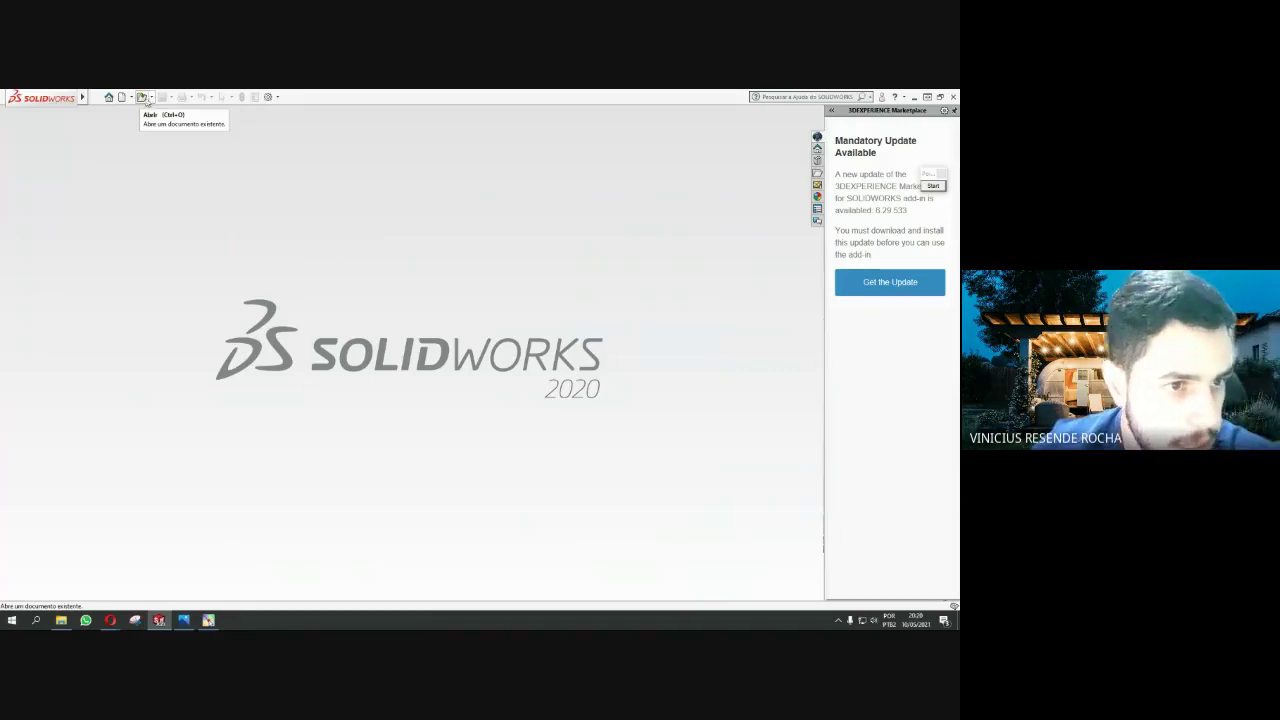
Create a new Montagem assembly and place 'pistao motor aulas' as its first component
left_click(131, 97)
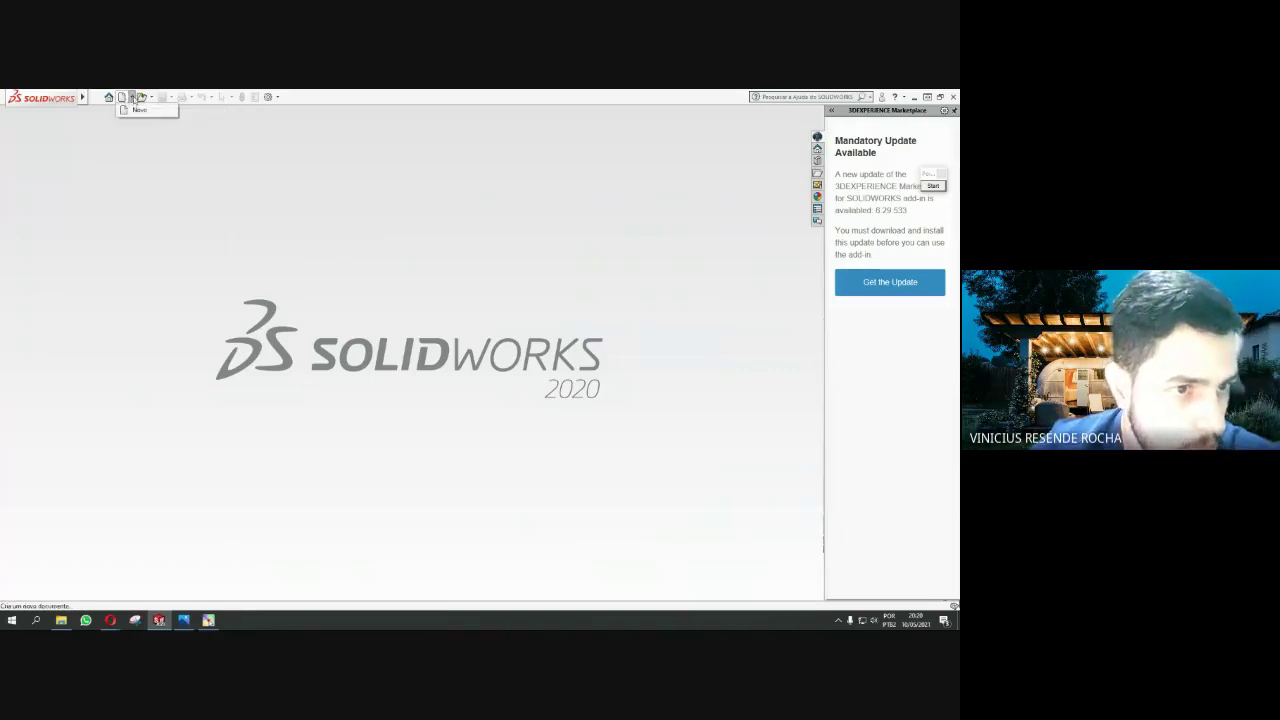
left_click(137, 110)
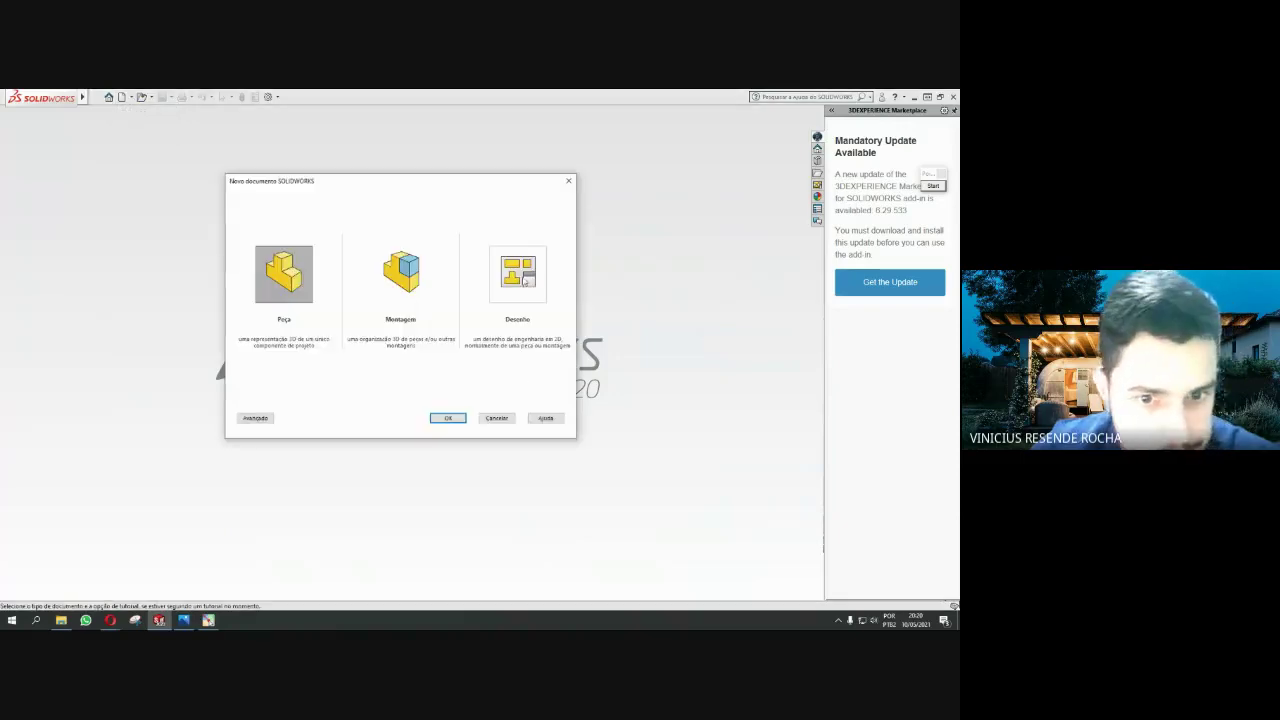
left_click(448, 418)
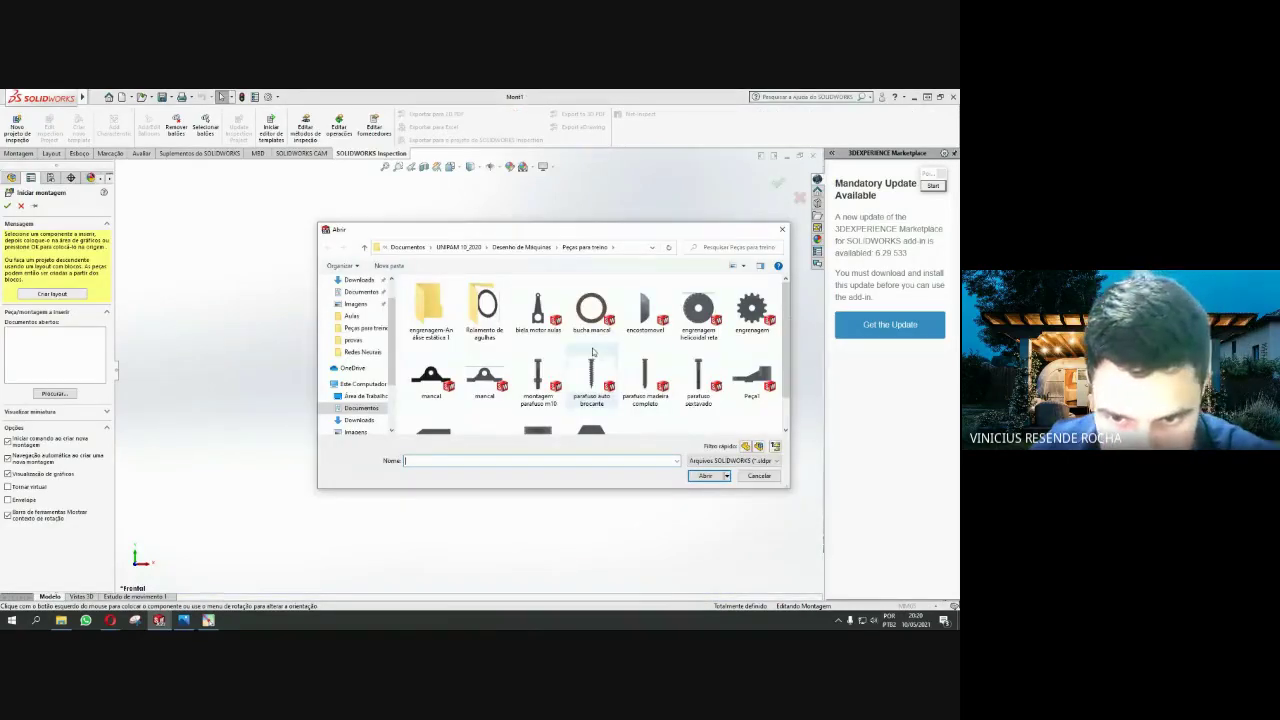
scroll(650, 380, "down", 2)
left_click(538, 370)
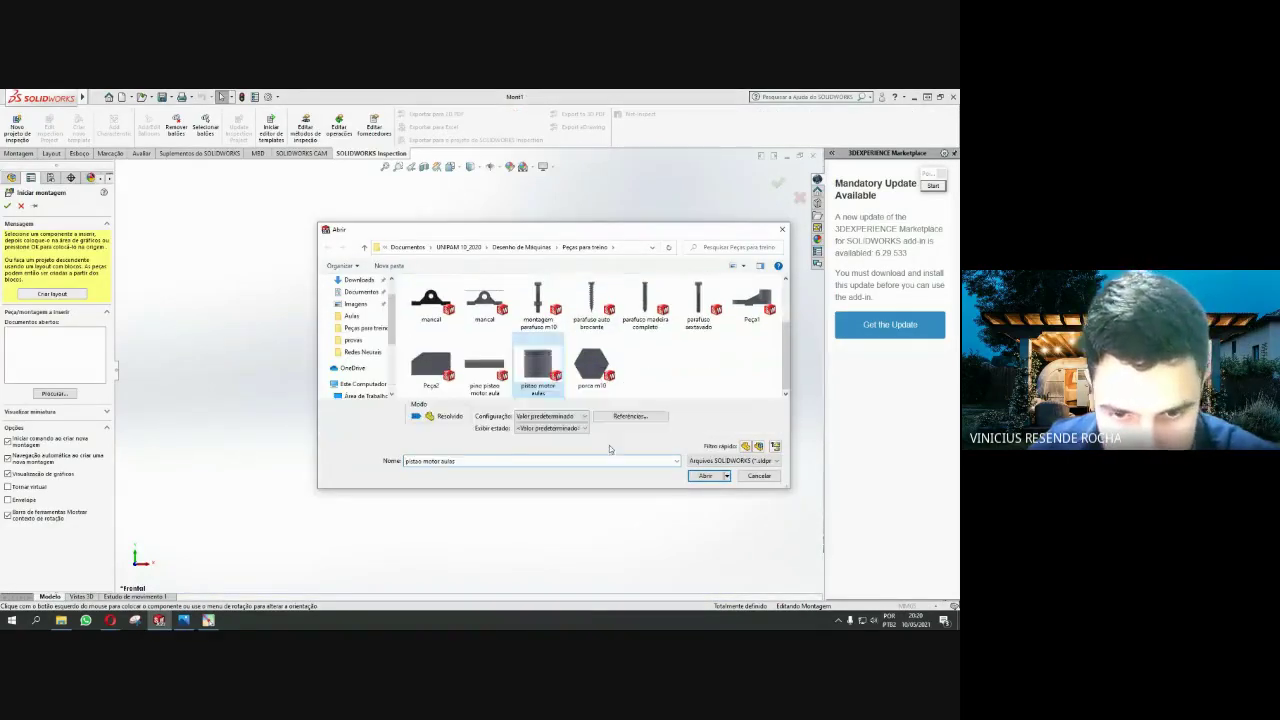
left_click(703, 476)
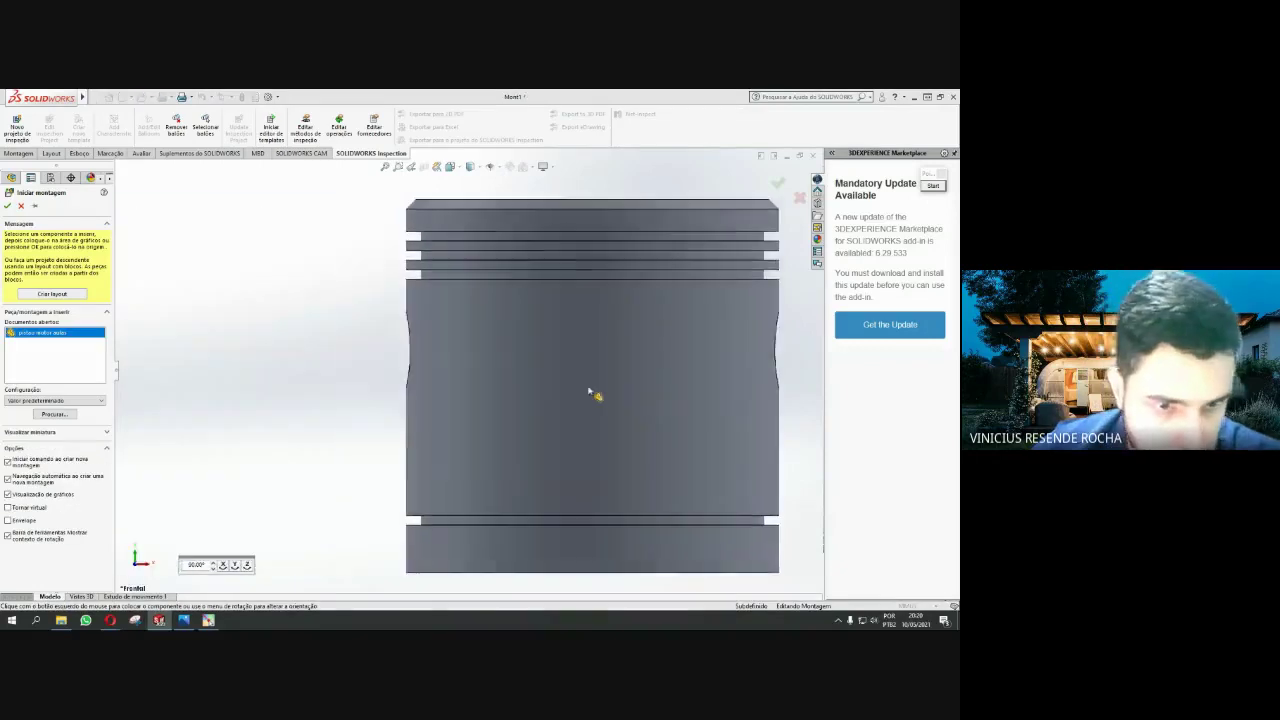
left_click(590, 393)
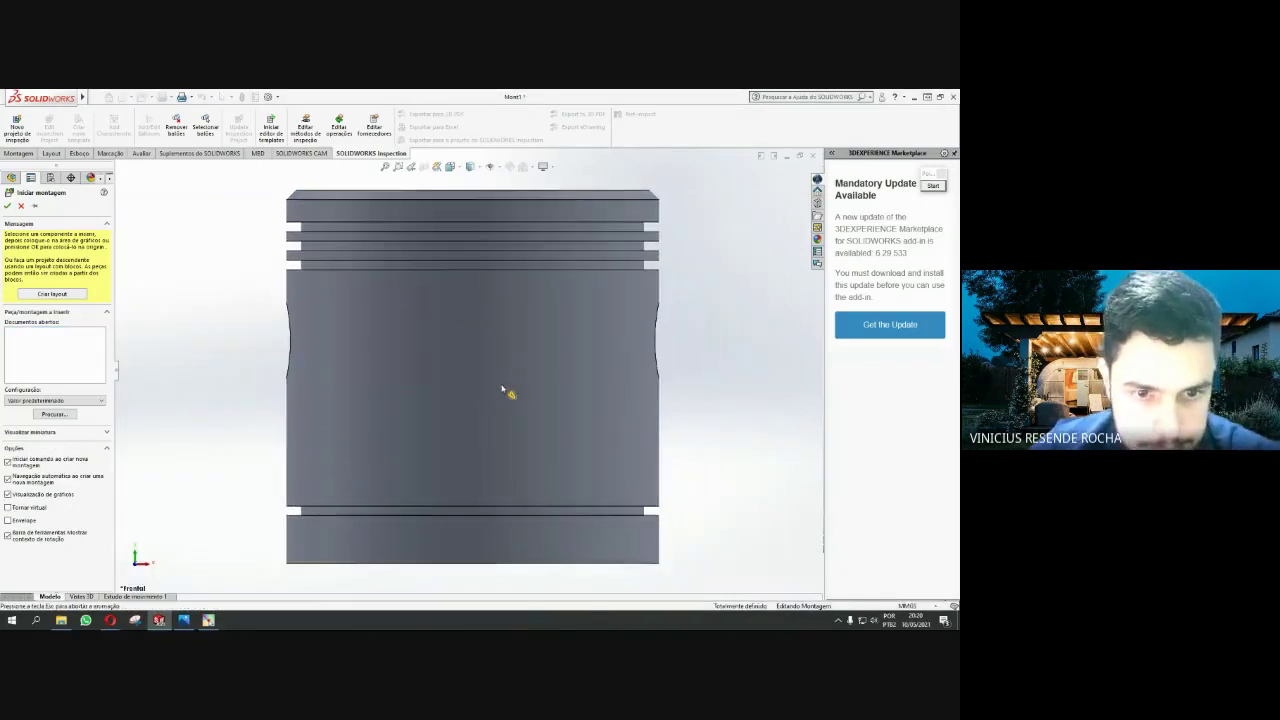
middle_click_drag(620, 357, 554, 390)
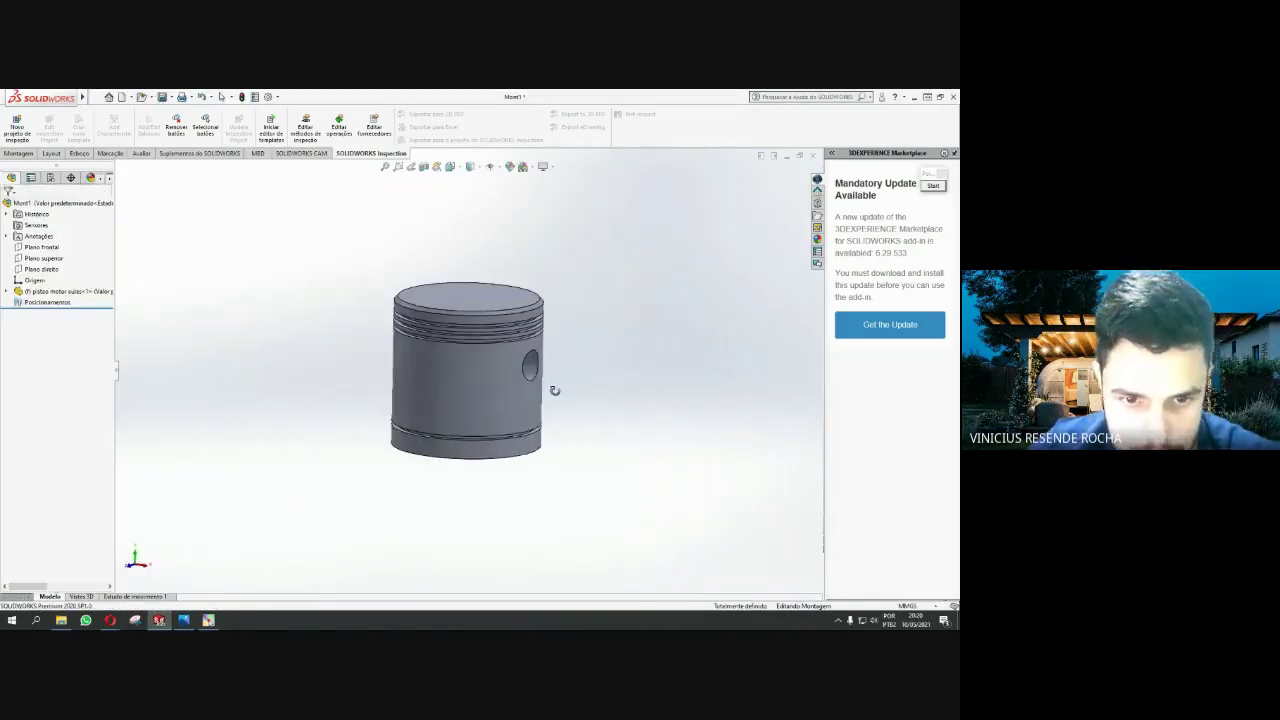
Choose the biela motor aulas connecting rod file through Inserir componentes
left_click(33, 153)
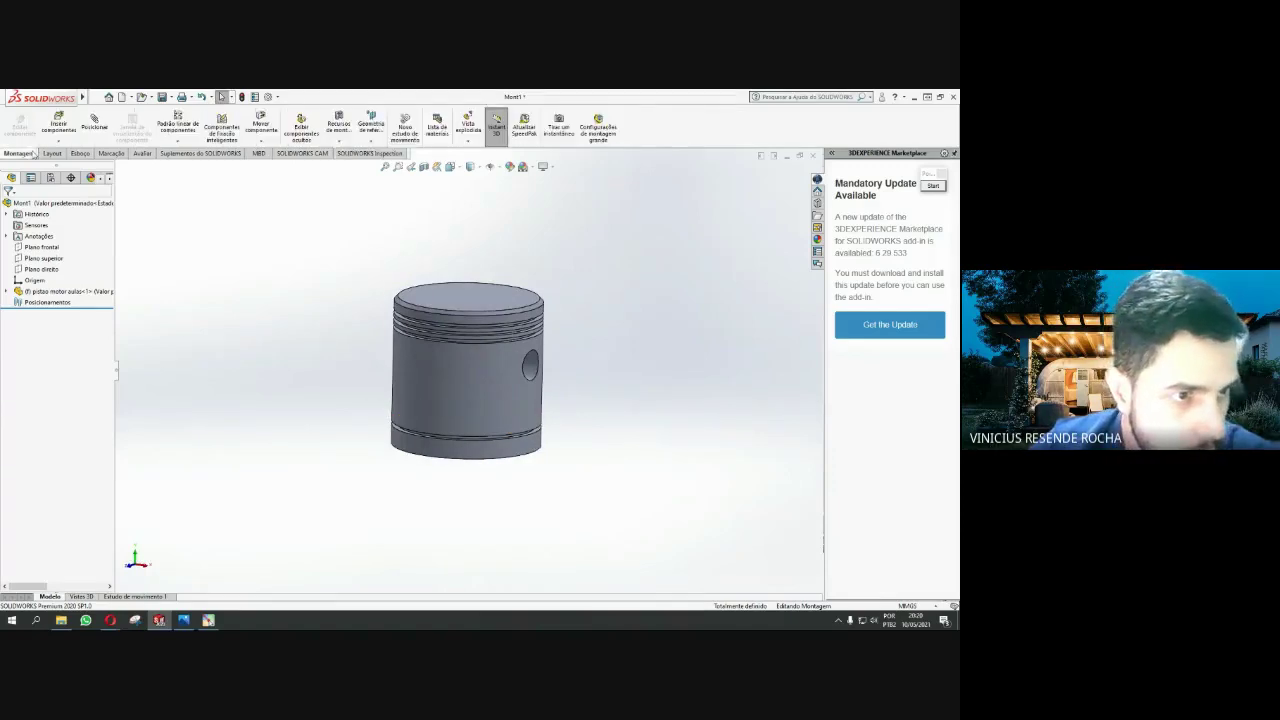
left_click(62, 134)
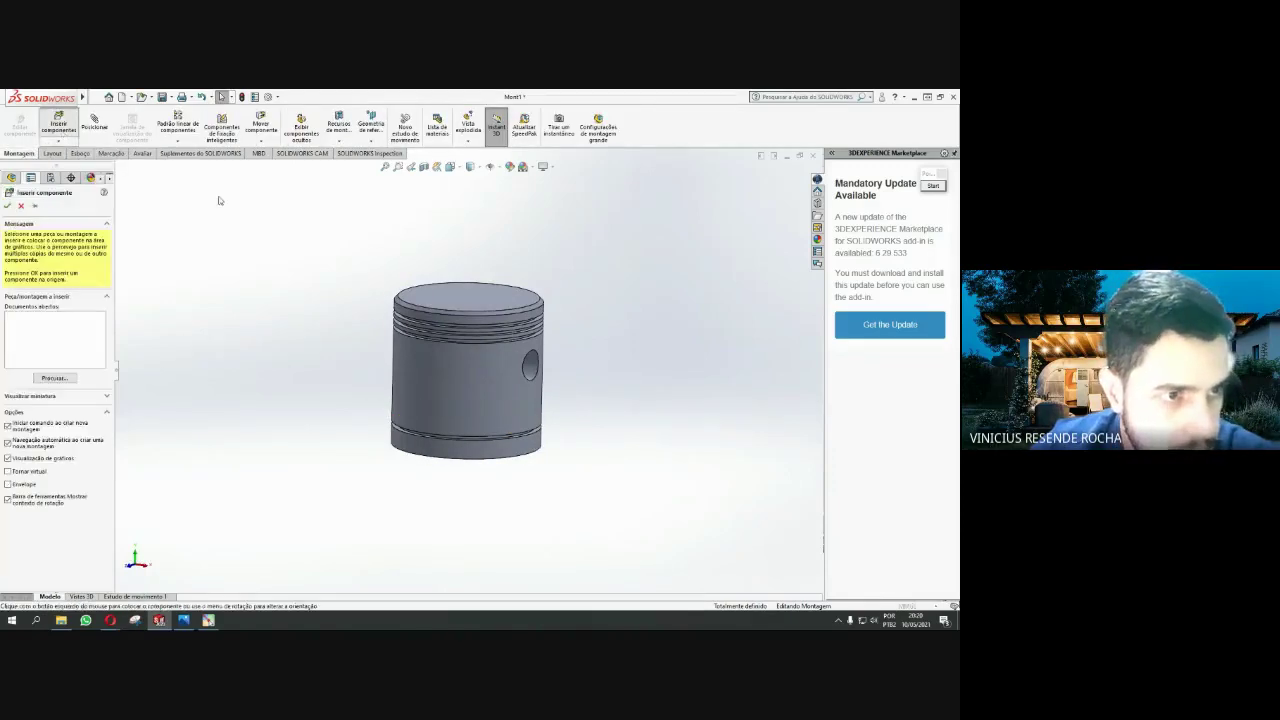
scroll(565, 380, "down", 2)
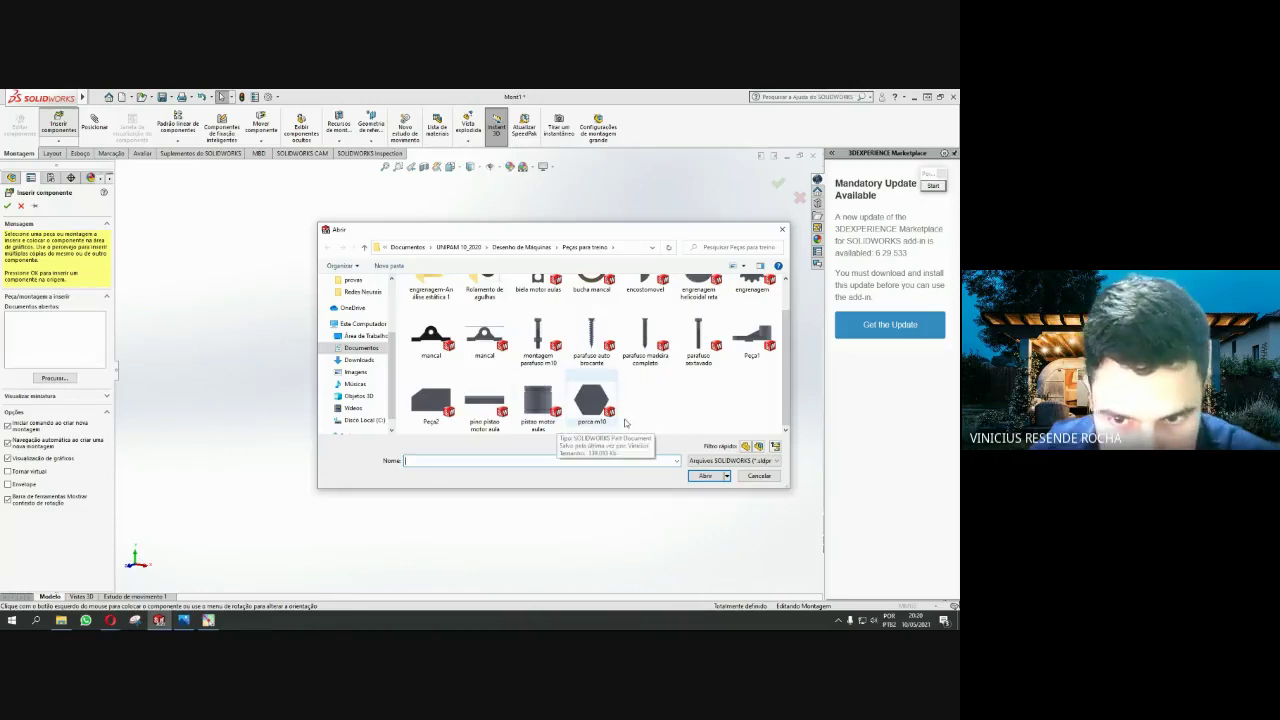
scroll(663, 376, "up", 2)
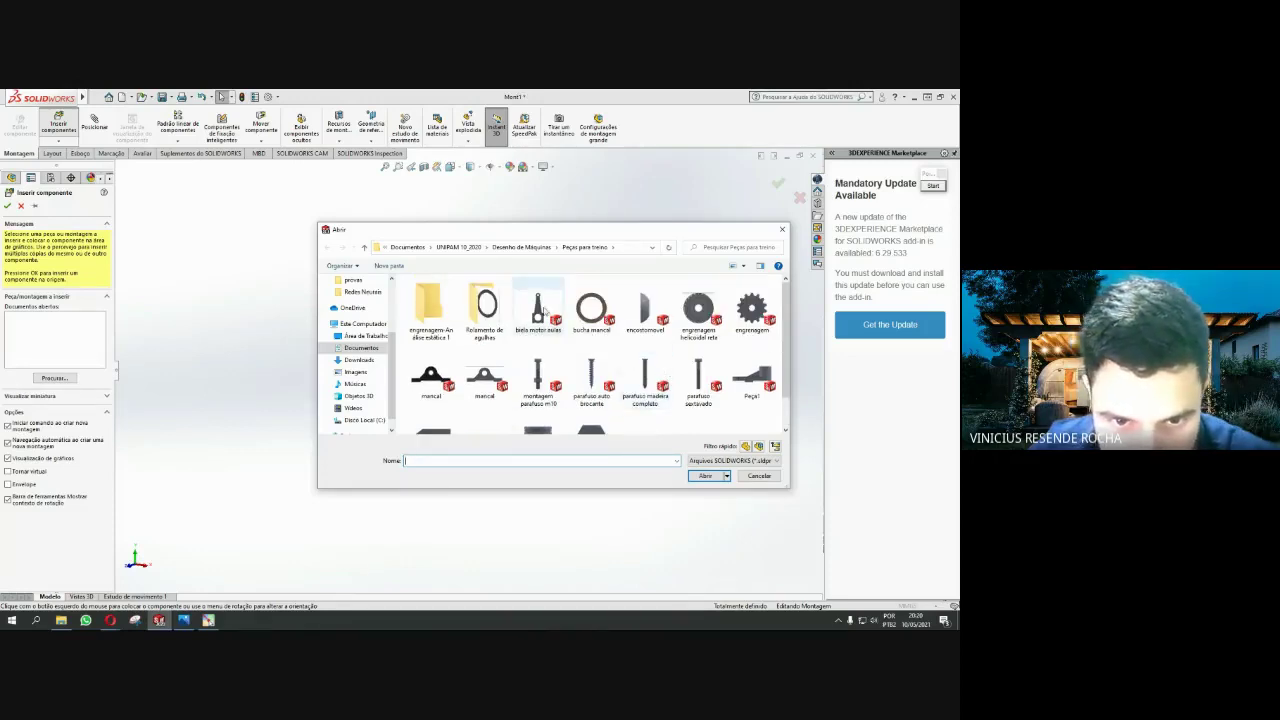
left_click(540, 308)
left_click(706, 477)
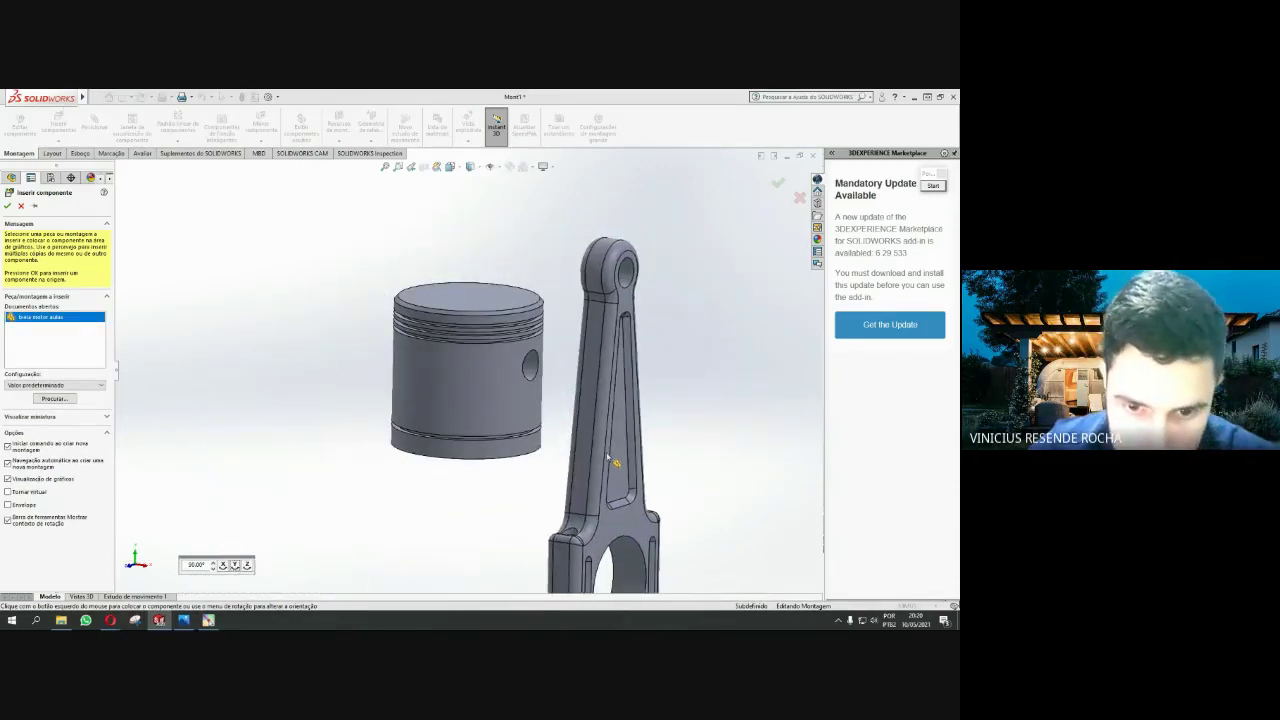
Drop the connecting rod beside the piston and orbit to view it from below
left_click(604, 470)
scroll(483, 449, "up", 3)
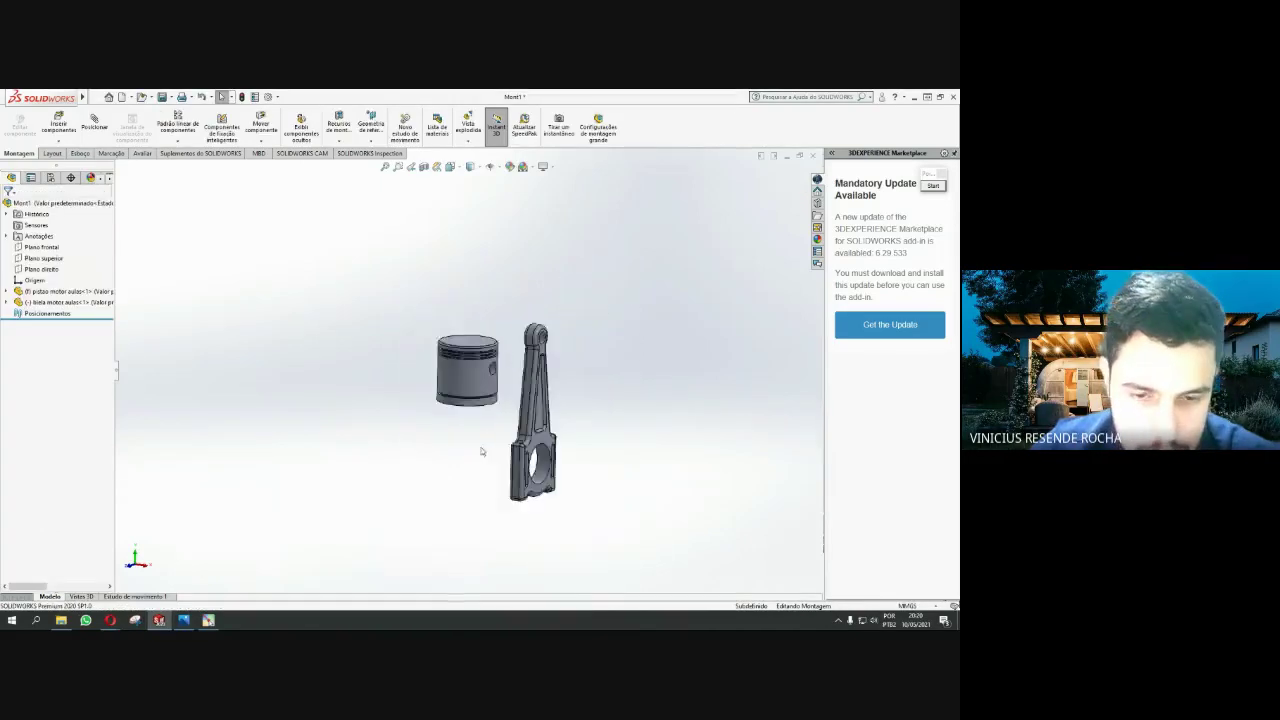
scroll(486, 446, "down", 3)
scroll(534, 249, "up", 3)
scroll(532, 249, "down", 3)
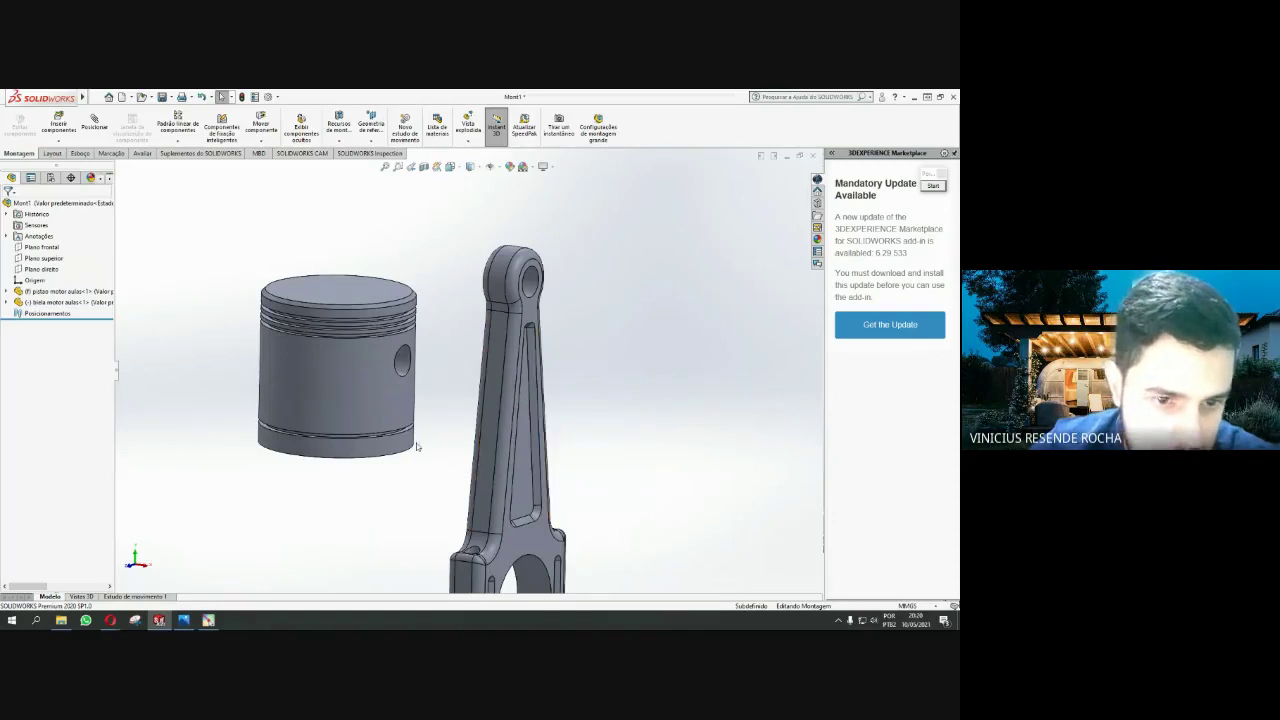
mouse_move(414, 425)
middle_mouse_down()
mouse_move(438, 307)
mouse_move(380, 362)
middle_mouse_up()
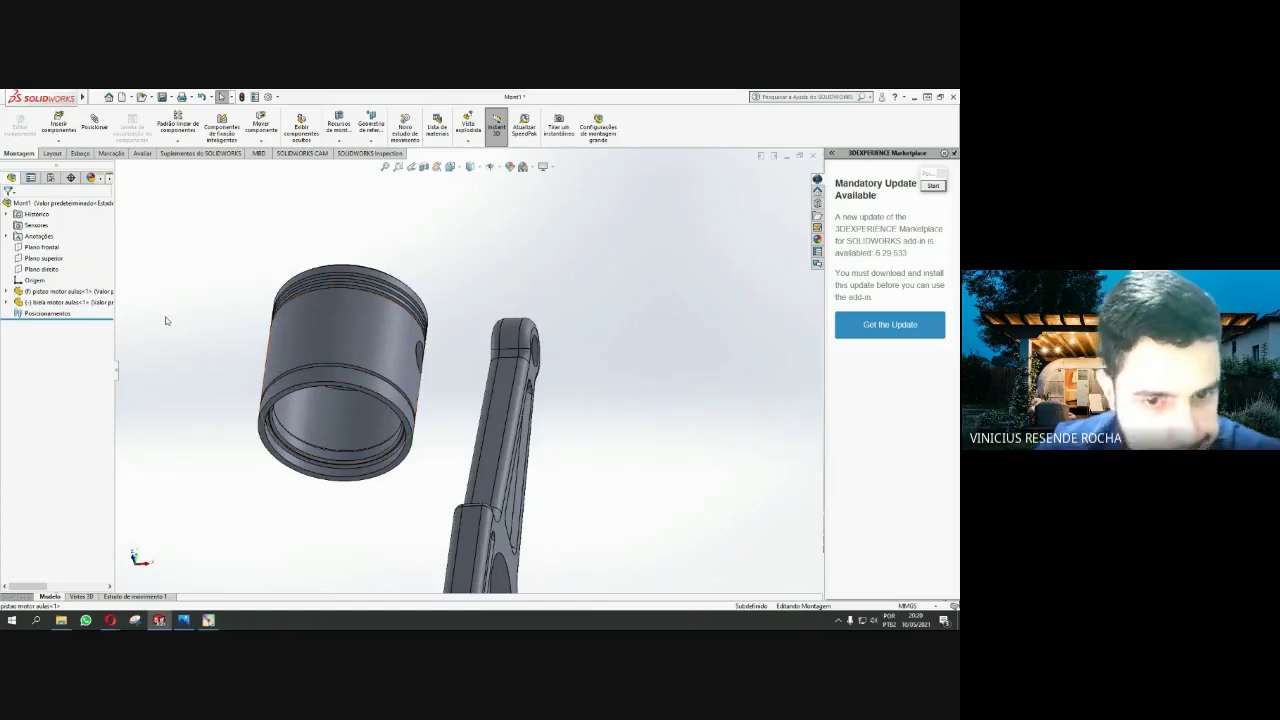
mouse_move(42, 97)
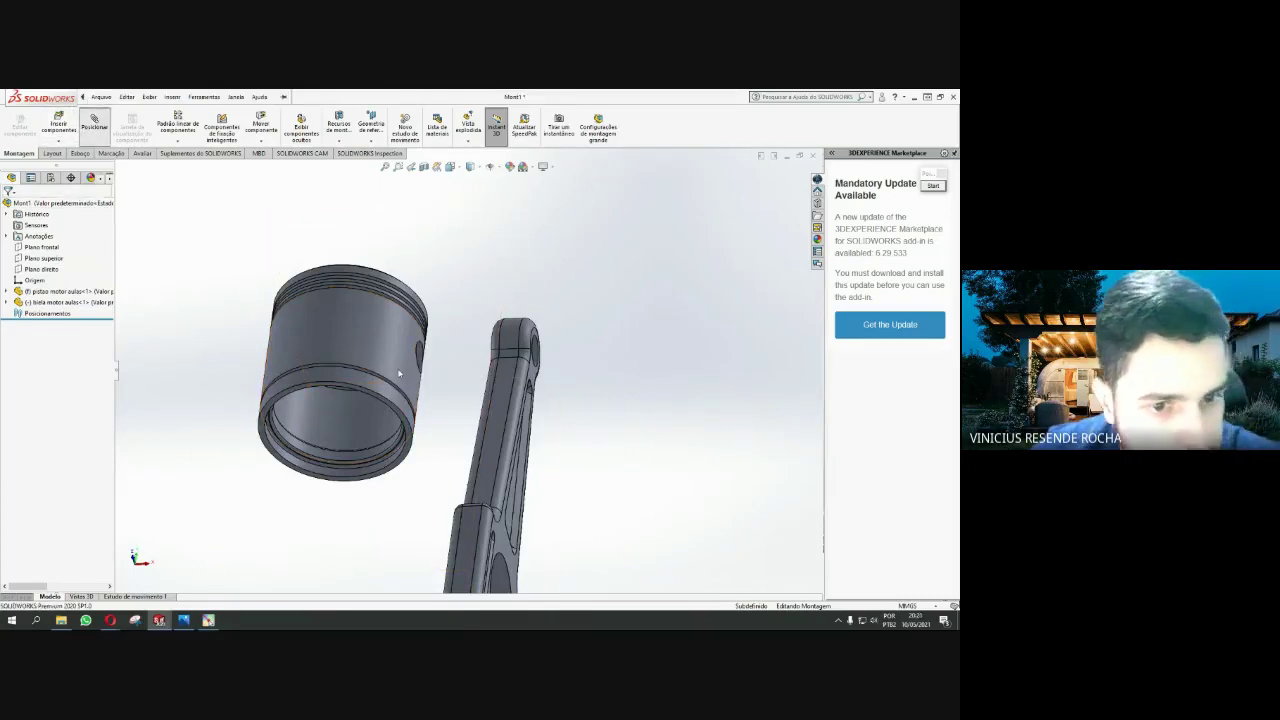
Mate the piston's pin-hole face concentric with the rod's eye face (Concêntrico1)
scroll(398, 373, "down", 2)
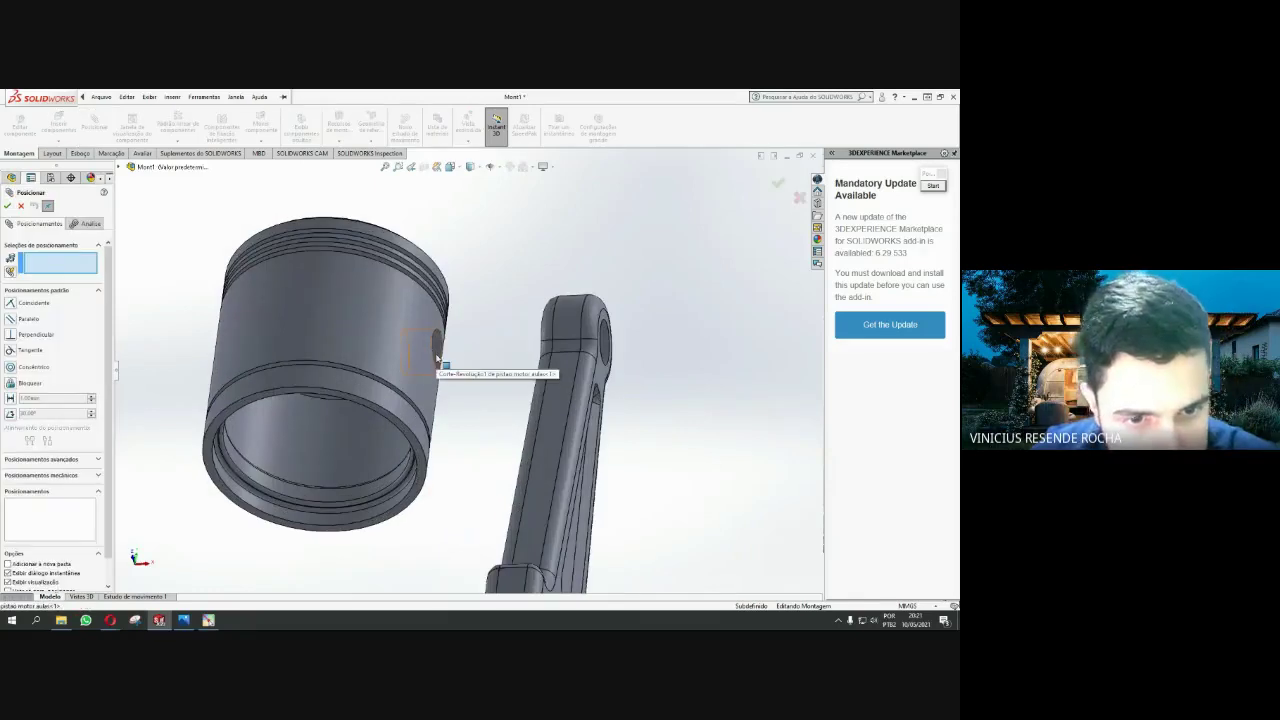
left_click(436, 358)
middle_click_drag(436, 358, 760, 353)
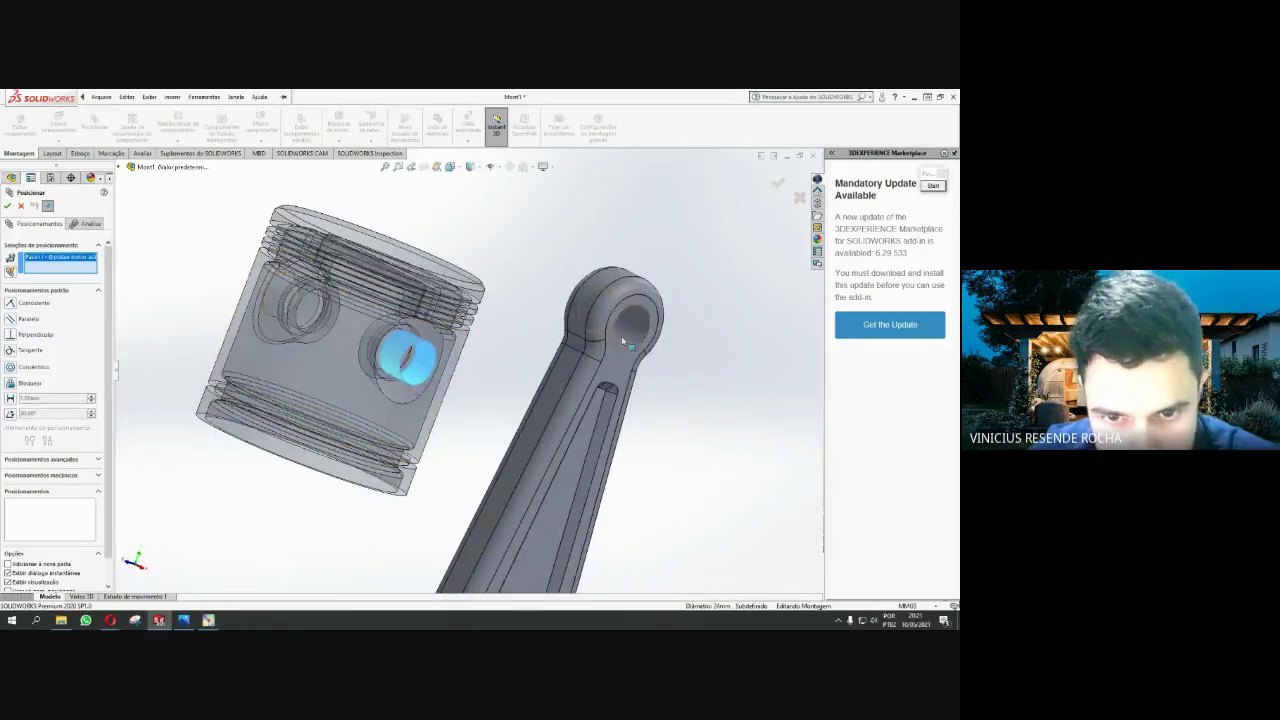
left_click(629, 333)
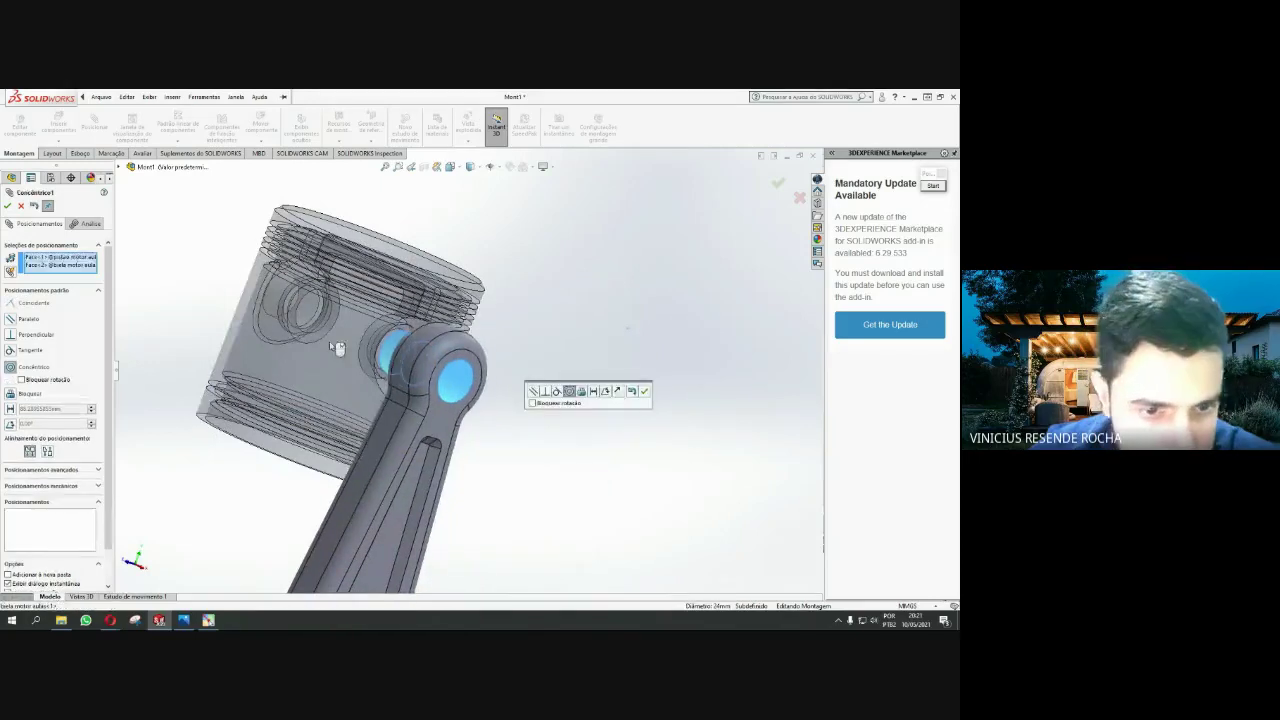
left_click(7, 205)
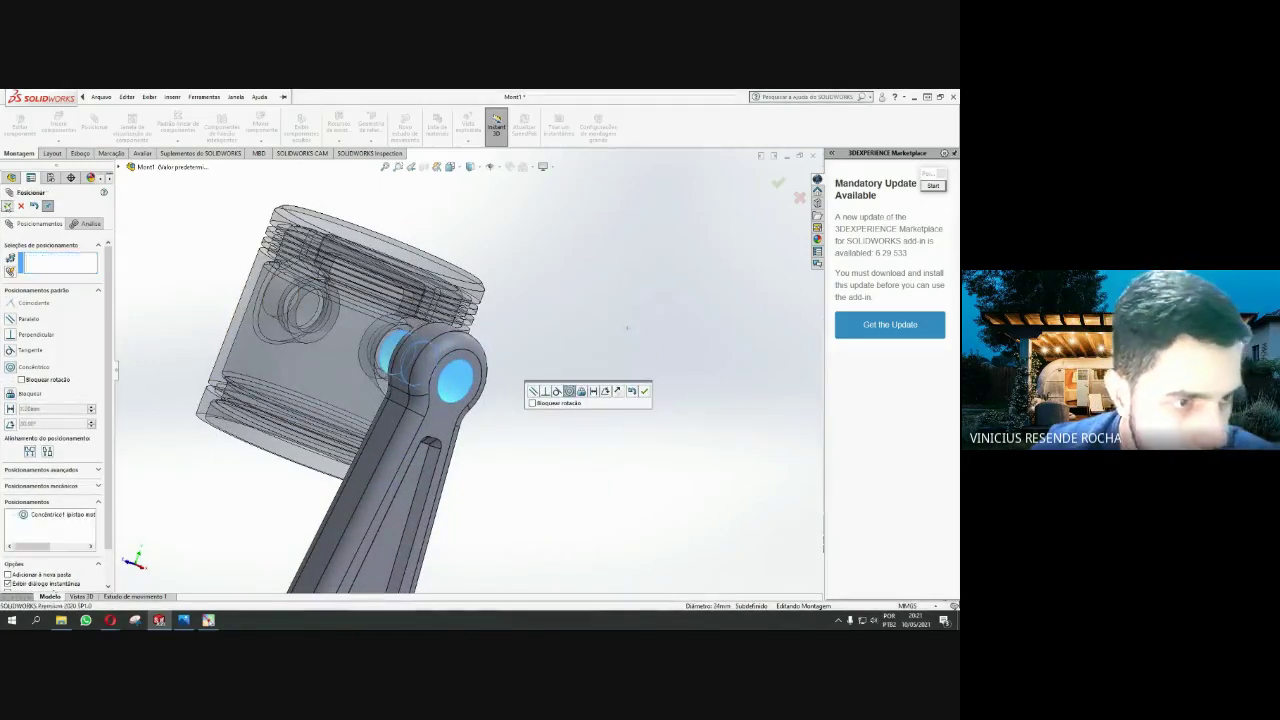
Select a rod side face and a piston face for the next positioning mate
scroll(413, 427, "up", 3)
mouse_move(413, 427)
middle_mouse_down()
mouse_move(467, 348)
mouse_move(470, 412)
mouse_move(375, 463)
mouse_move(255, 420)
middle_mouse_up()
left_click(468, 410)
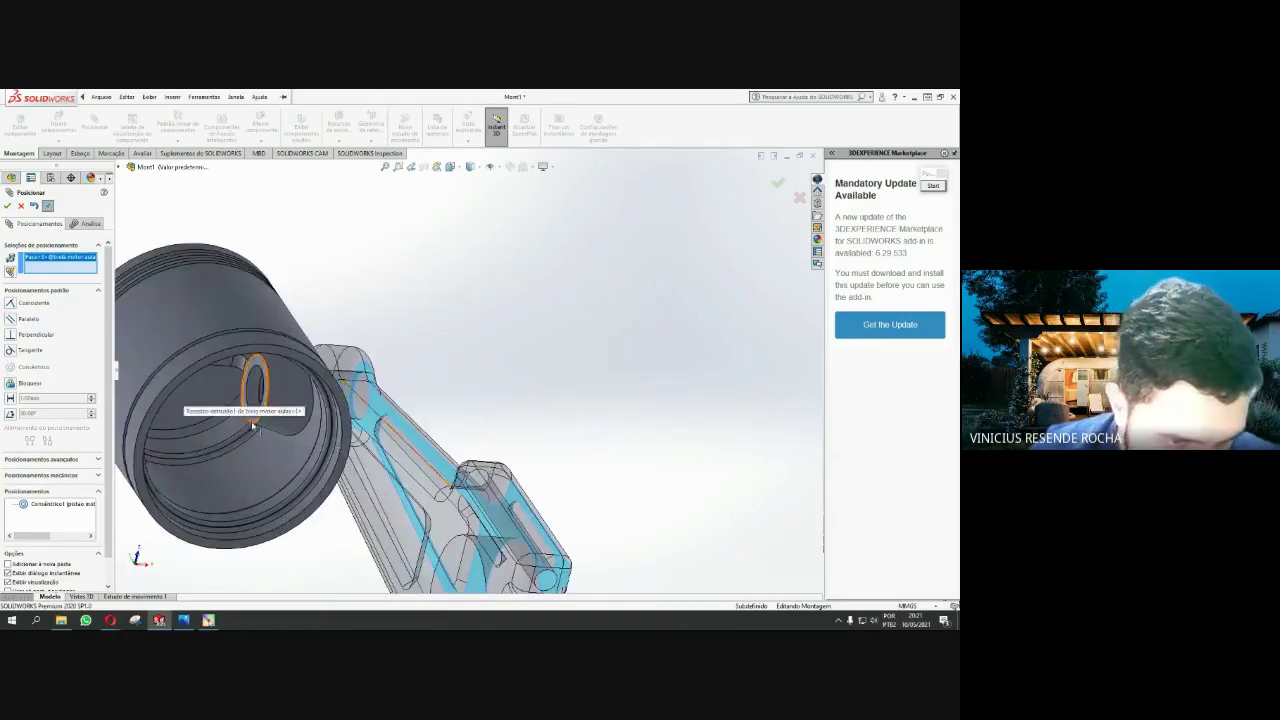
left_click(253, 420)
left_click(253, 418)
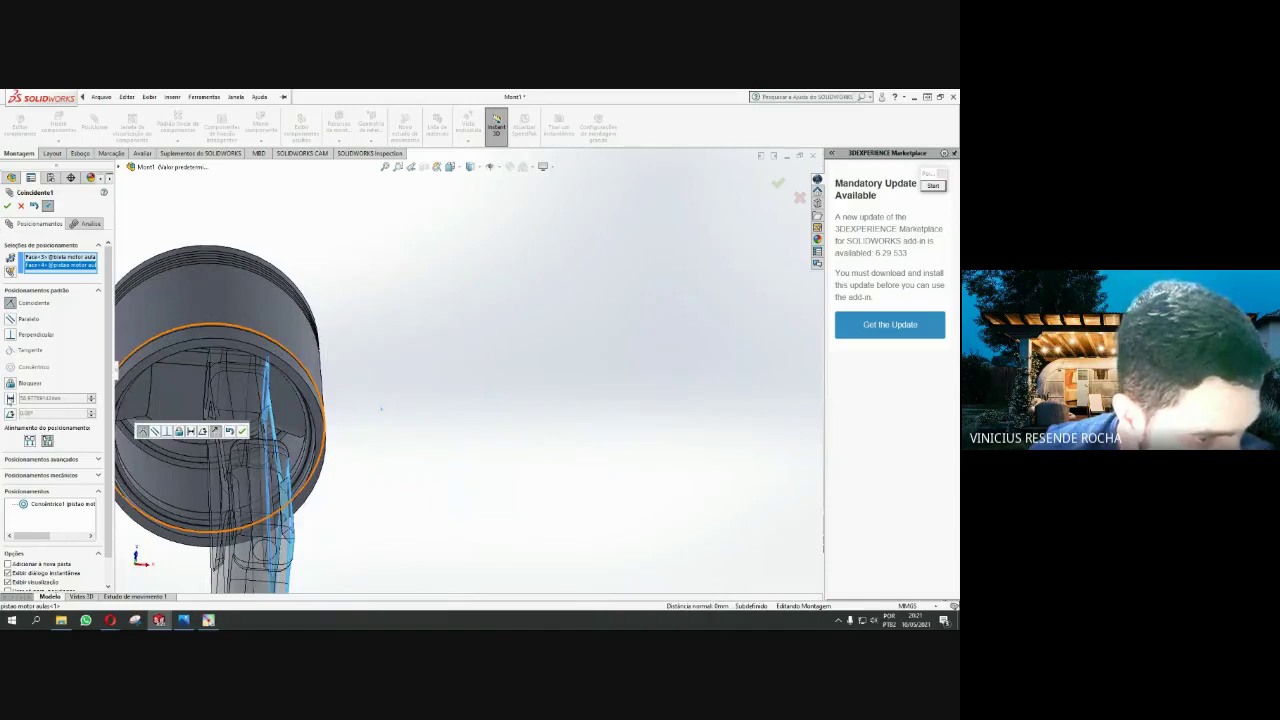
Make it a 15 mm Distância mate with Inverter dimensão unchecked, then close Posicionar
left_click(10, 398)
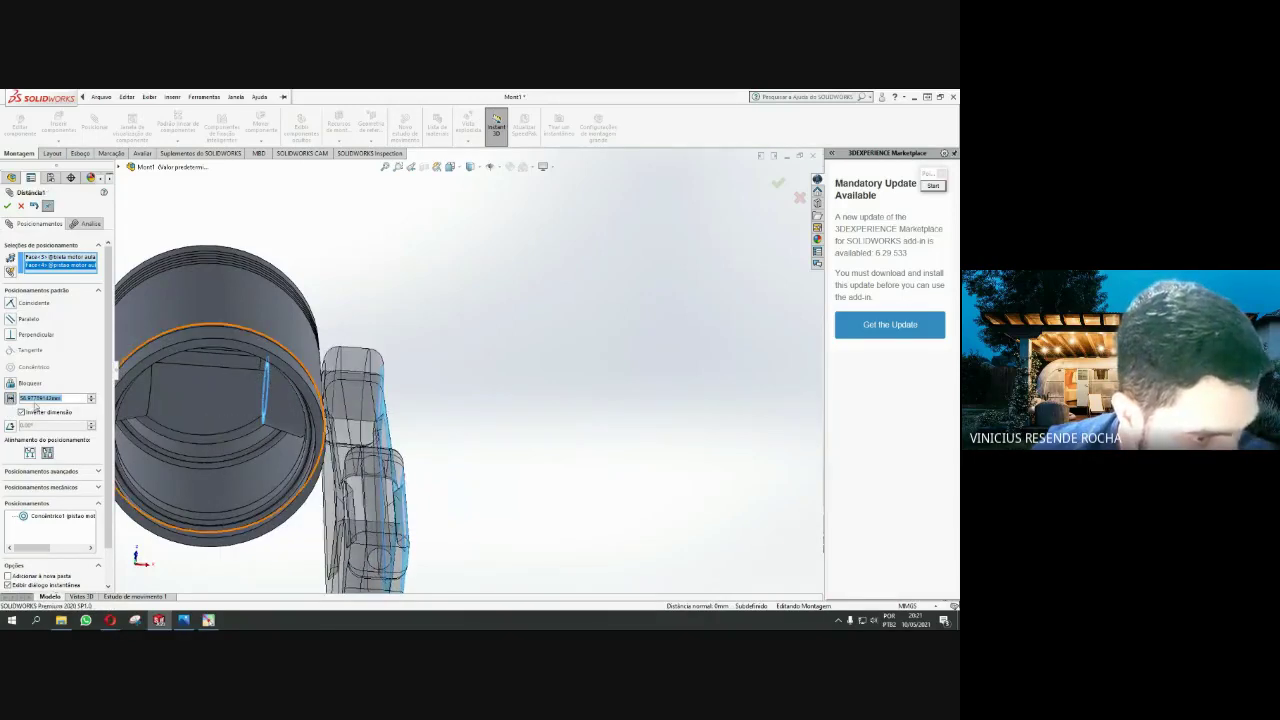
left_click(53, 413)
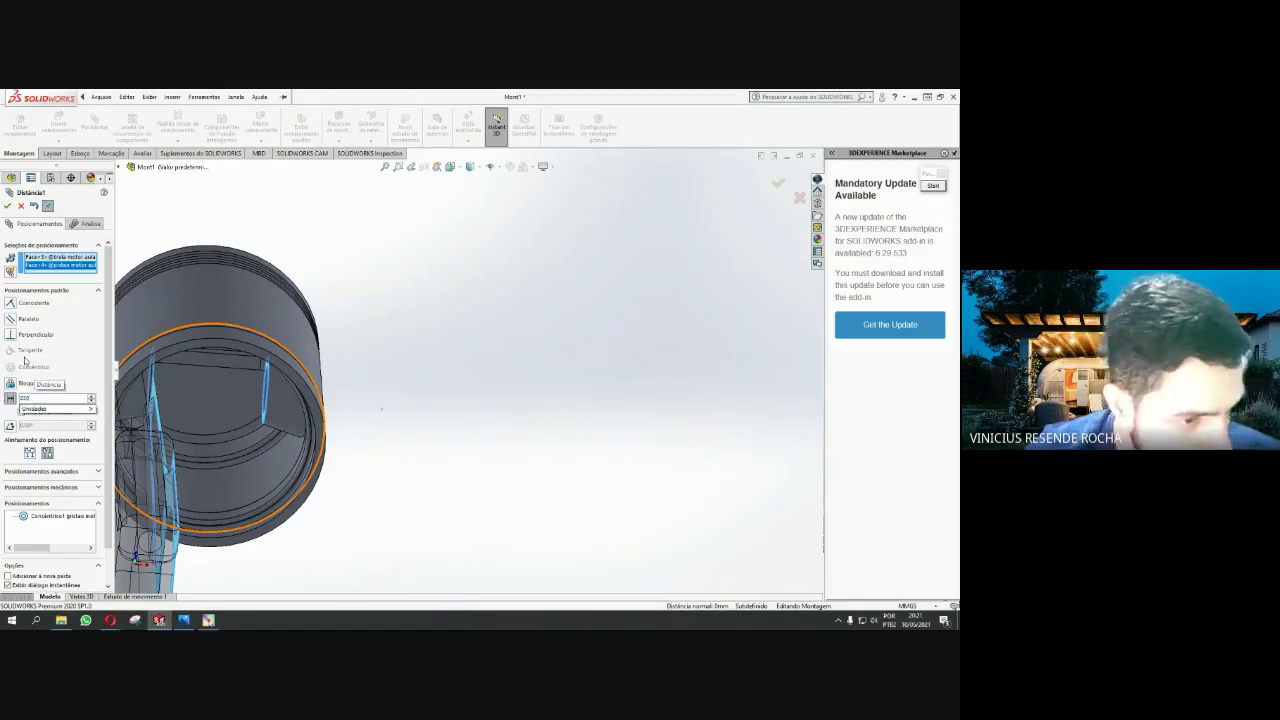
type("0")
key("Return")
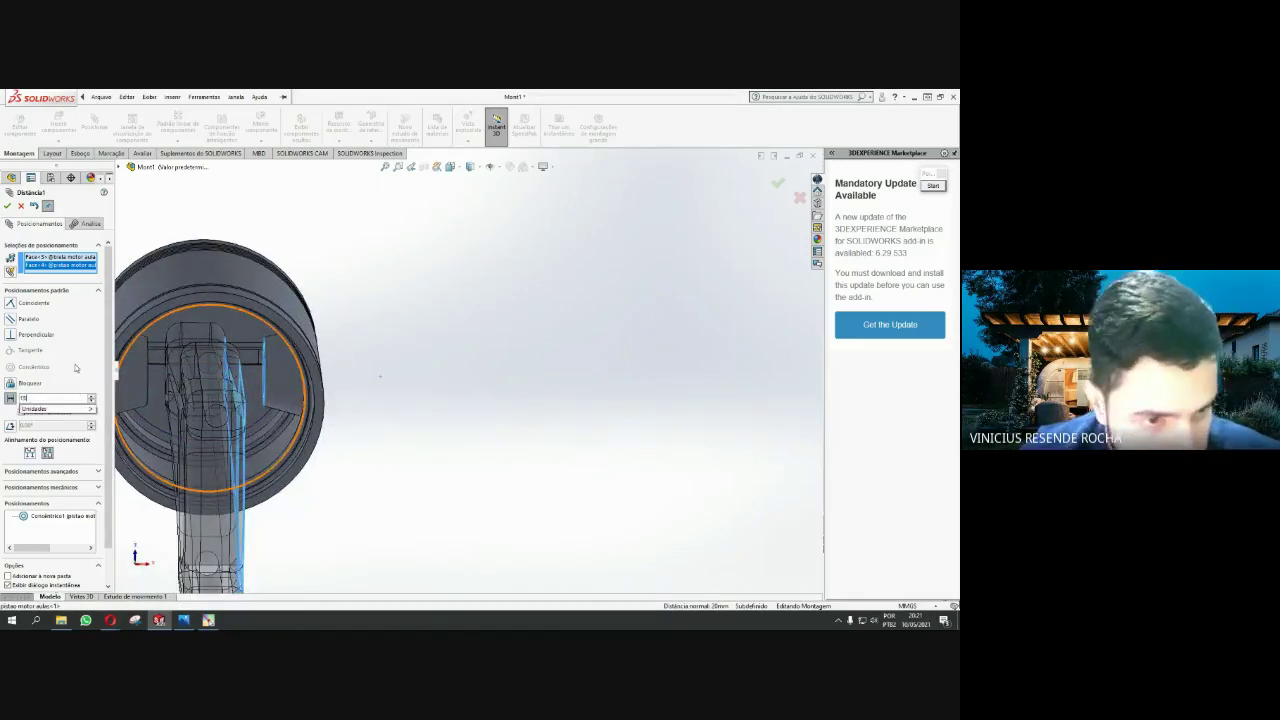
key("Return")
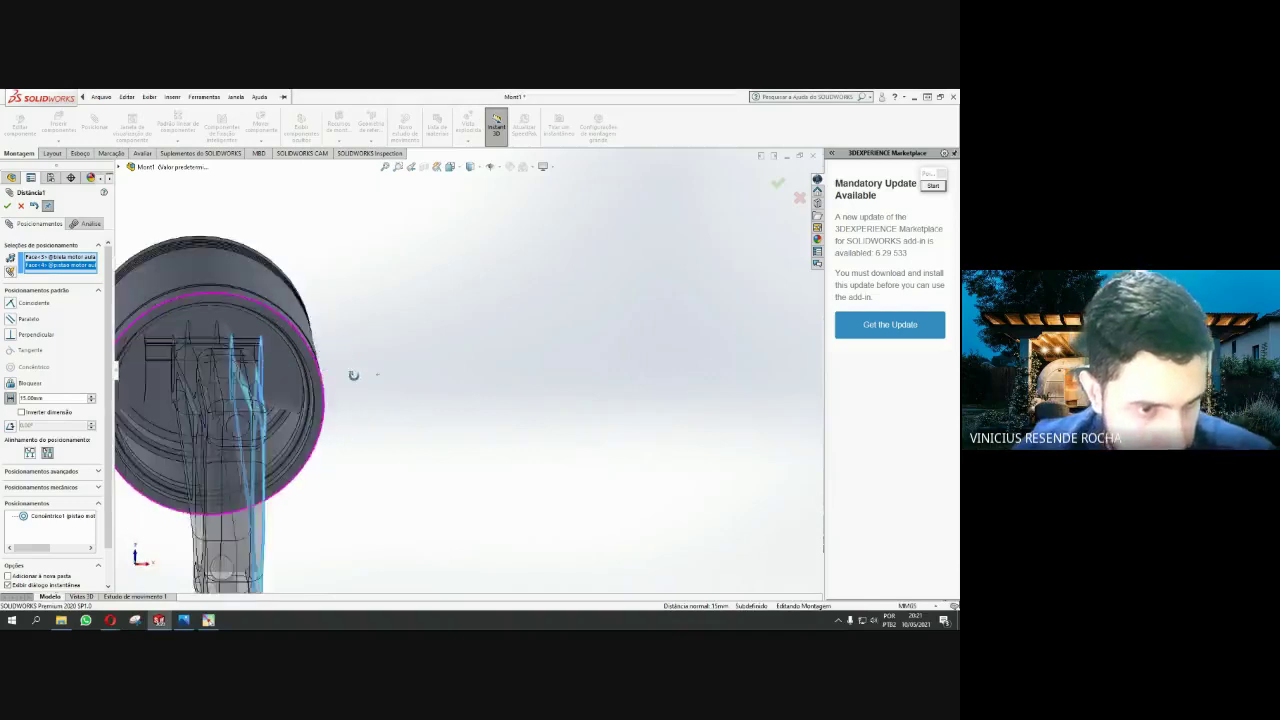
middle_click_drag(353, 375, 347, 445)
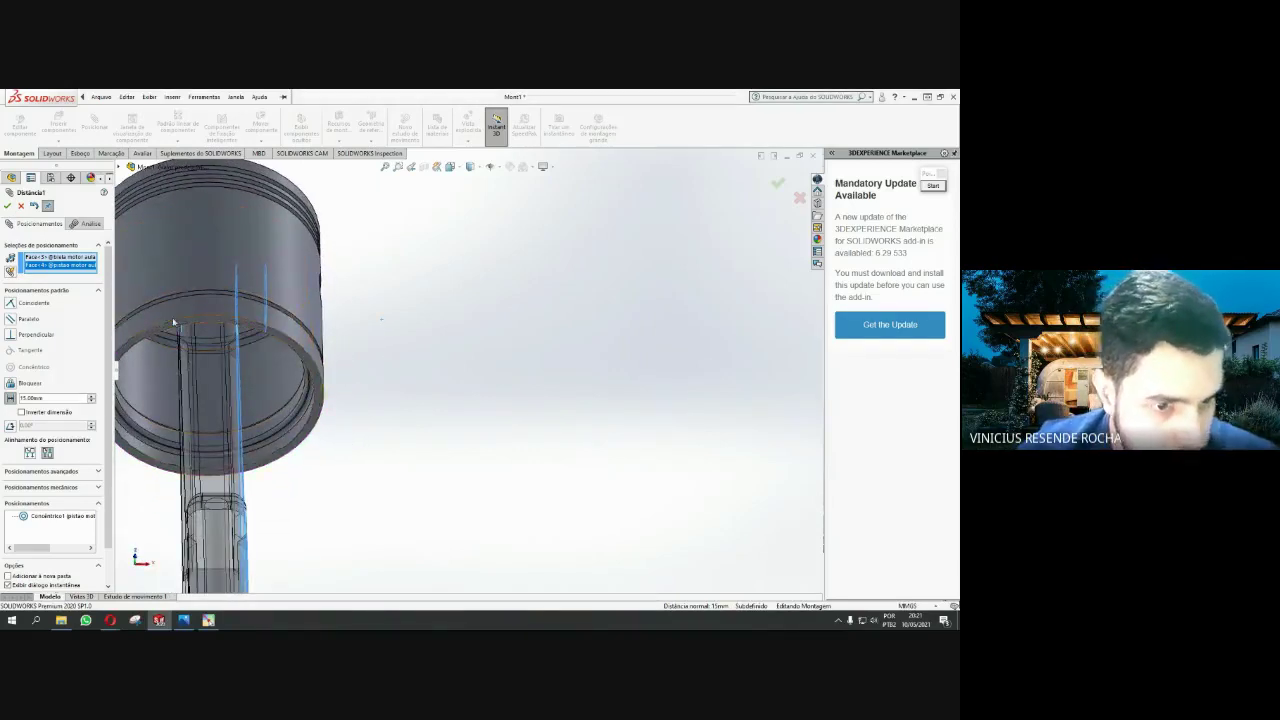
middle_click_drag(186, 223, 186, 266)
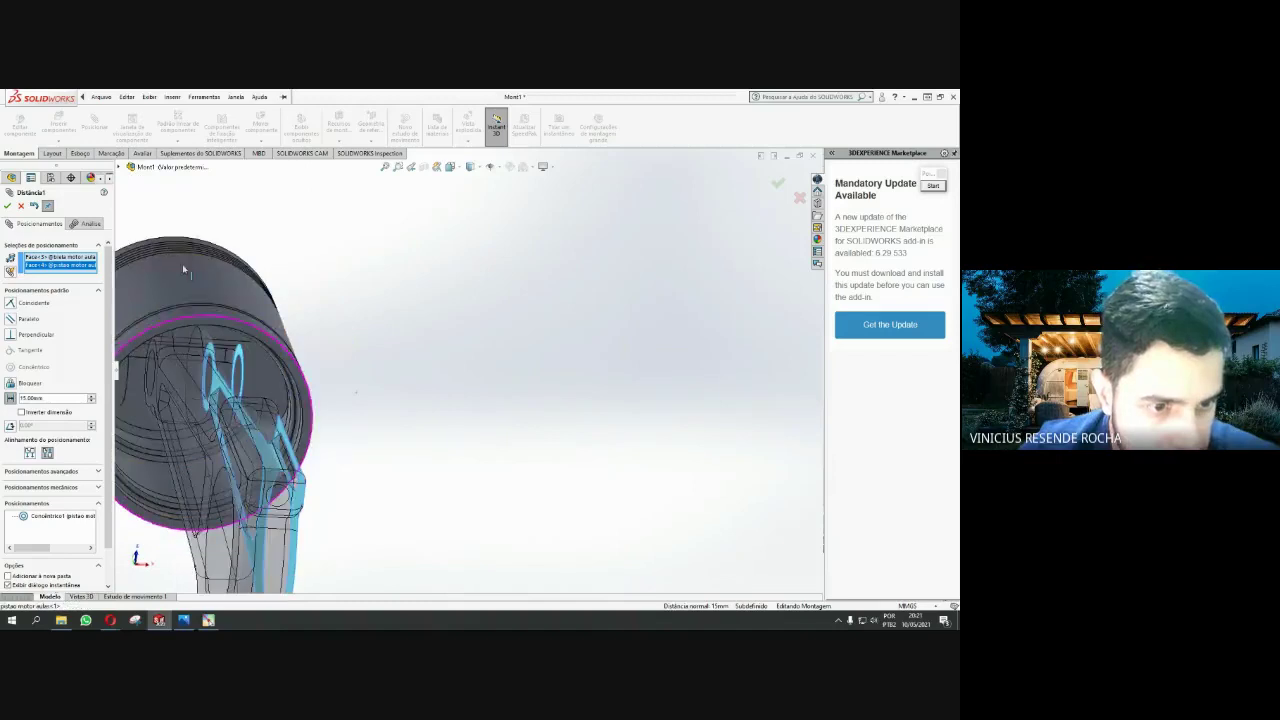
left_click(8, 206)
mouse_move(414, 300)
middle_mouse_down()
mouse_move(358, 376)
mouse_move(210, 330)
mouse_move(186, 357)
mouse_move(487, 373)
mouse_move(543, 486)
mouse_move(507, 355)
mouse_move(583, 509)
mouse_move(566, 560)
mouse_move(597, 580)
mouse_move(583, 552)
middle_mouse_up()
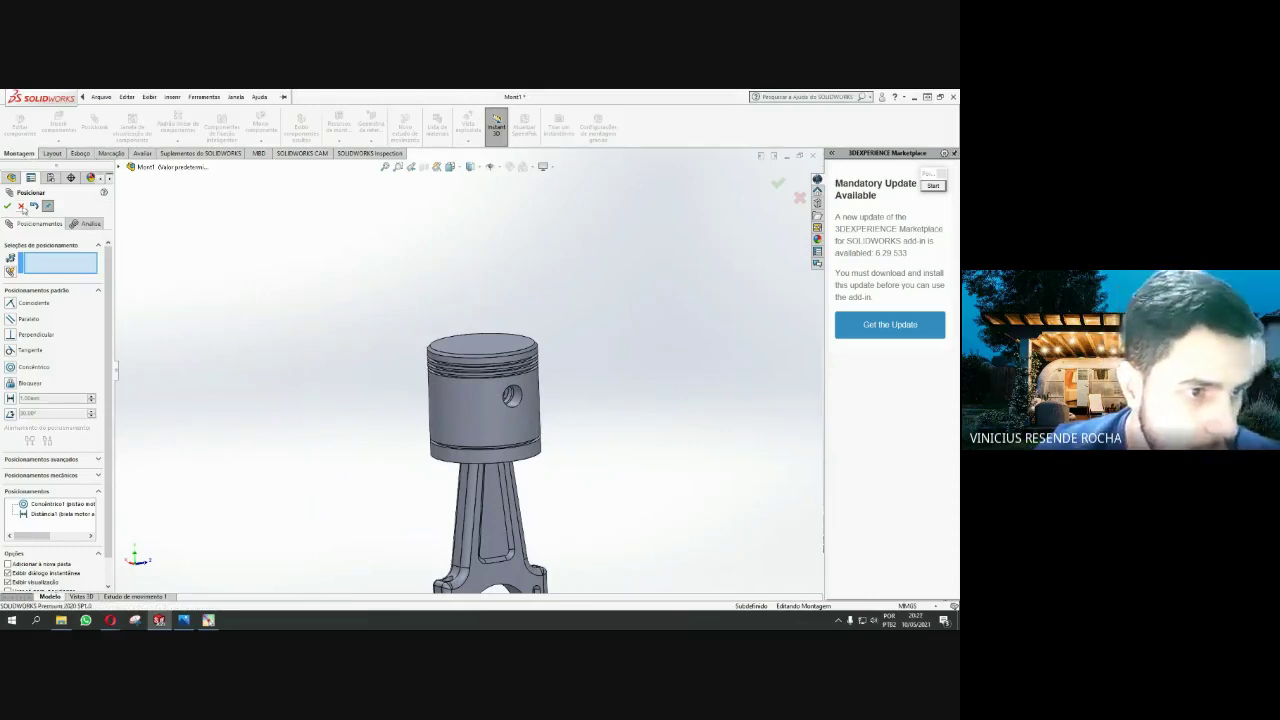
left_click(21, 206)
Insert pino pistao motor aula and place the pin as a floating component
left_click(64, 124)
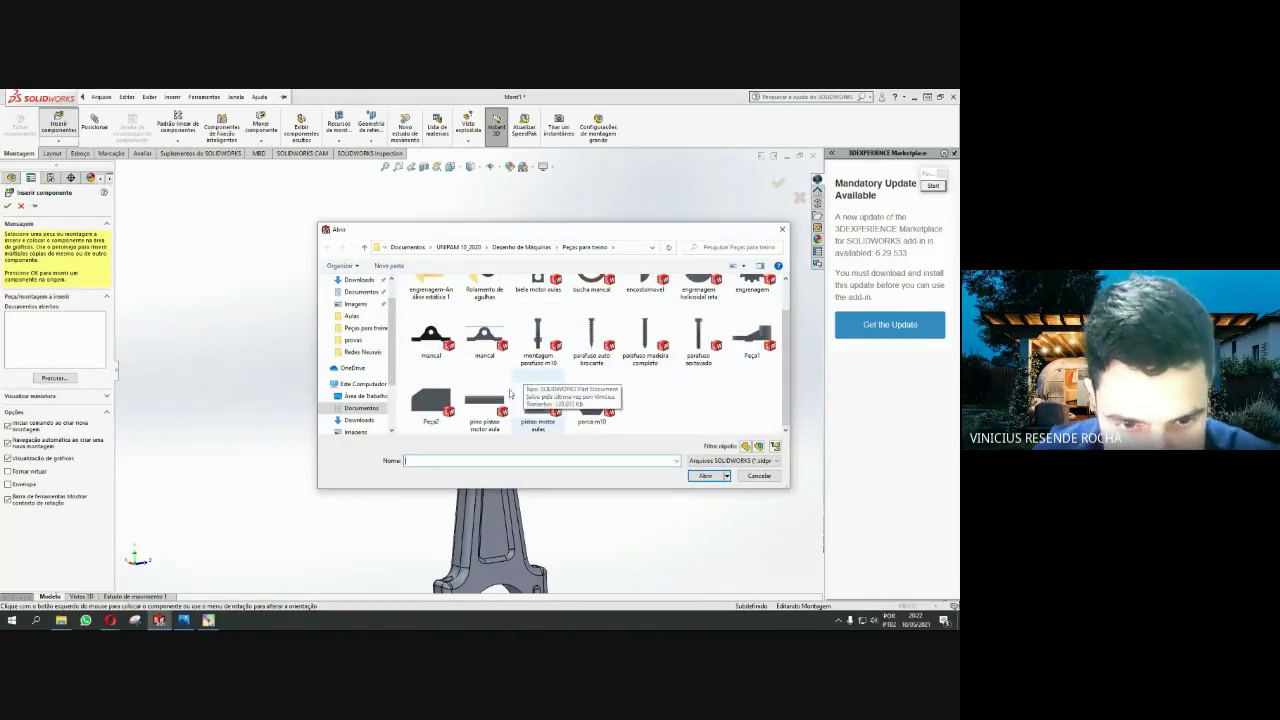
left_click(499, 398)
left_click(708, 476)
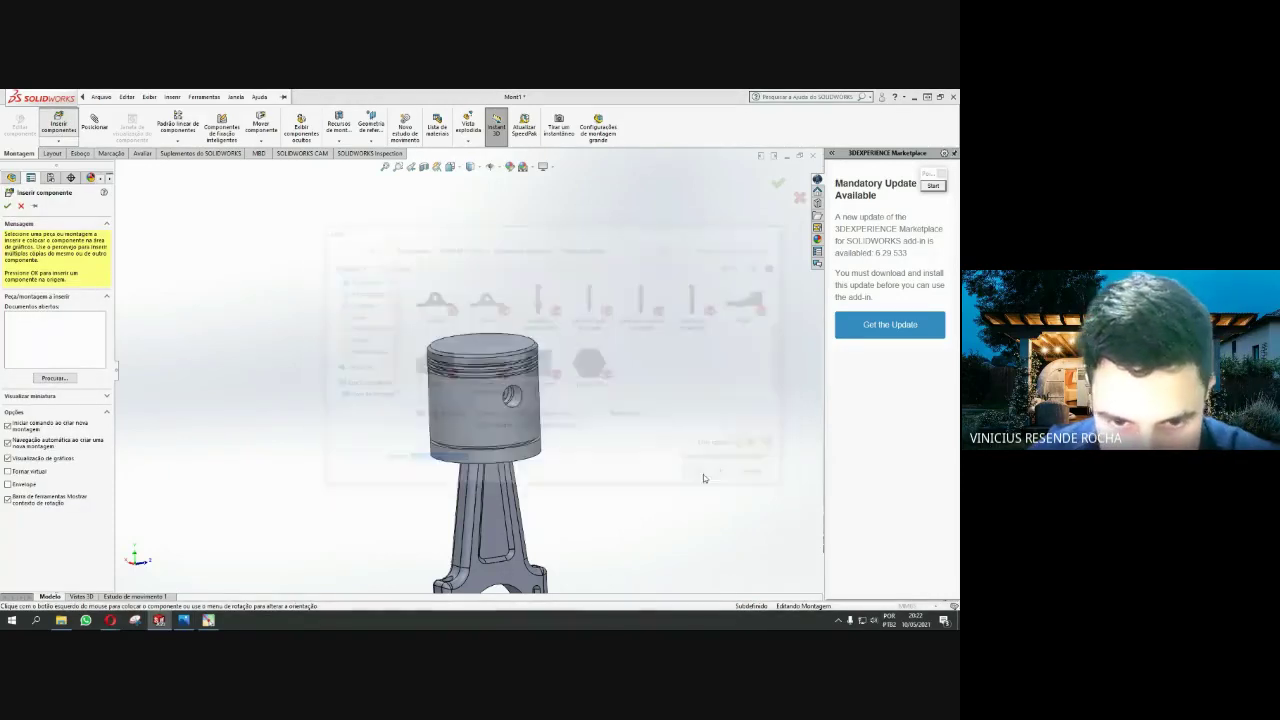
left_click(623, 458)
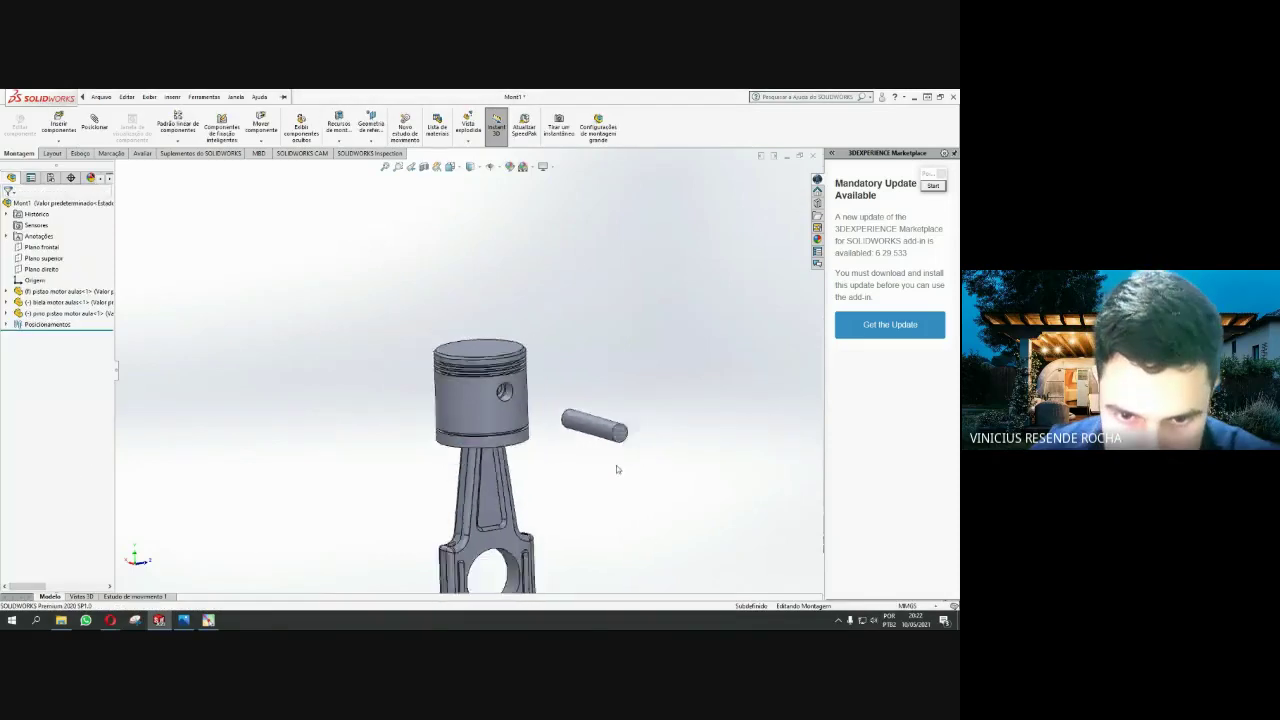
scroll(540, 440, "up", 2)
scroll(529, 450, "down", 5)
middle_click_drag(491, 298, 386, 262)
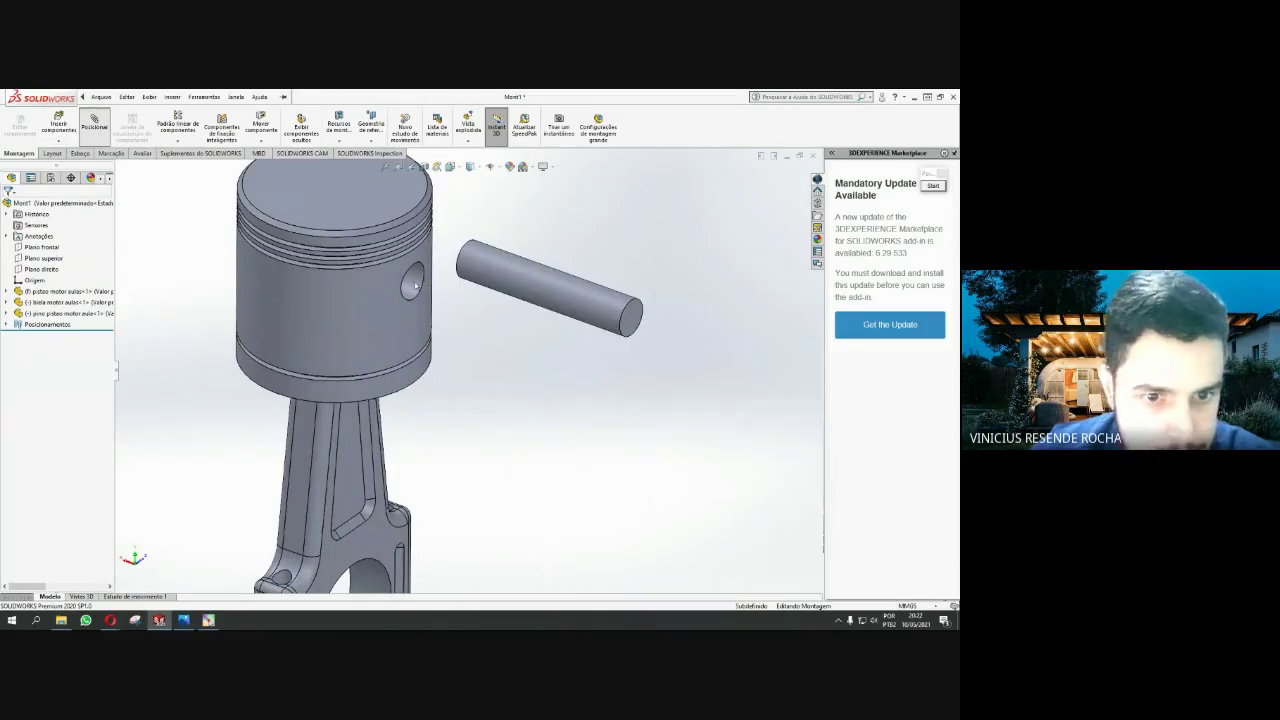
Make the pin's round face concentric with the piston's pin hole
left_click(418, 290)
left_click(515, 272)
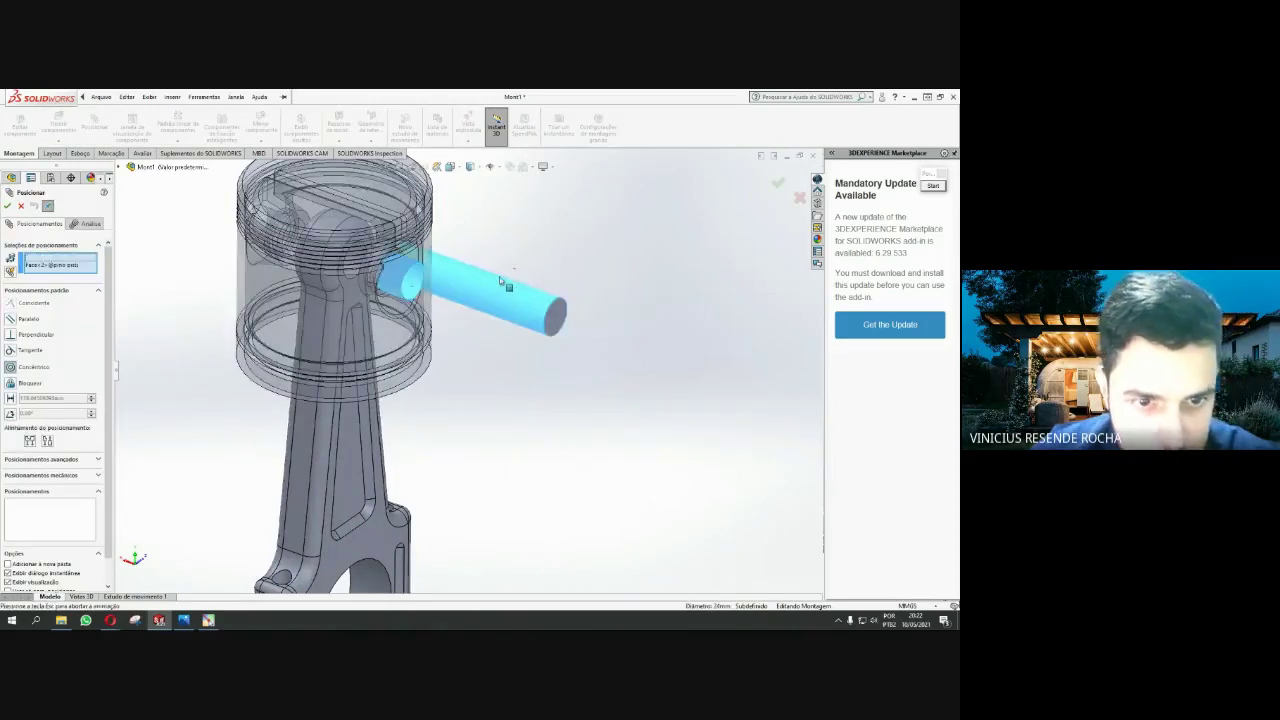
left_click(7, 205)
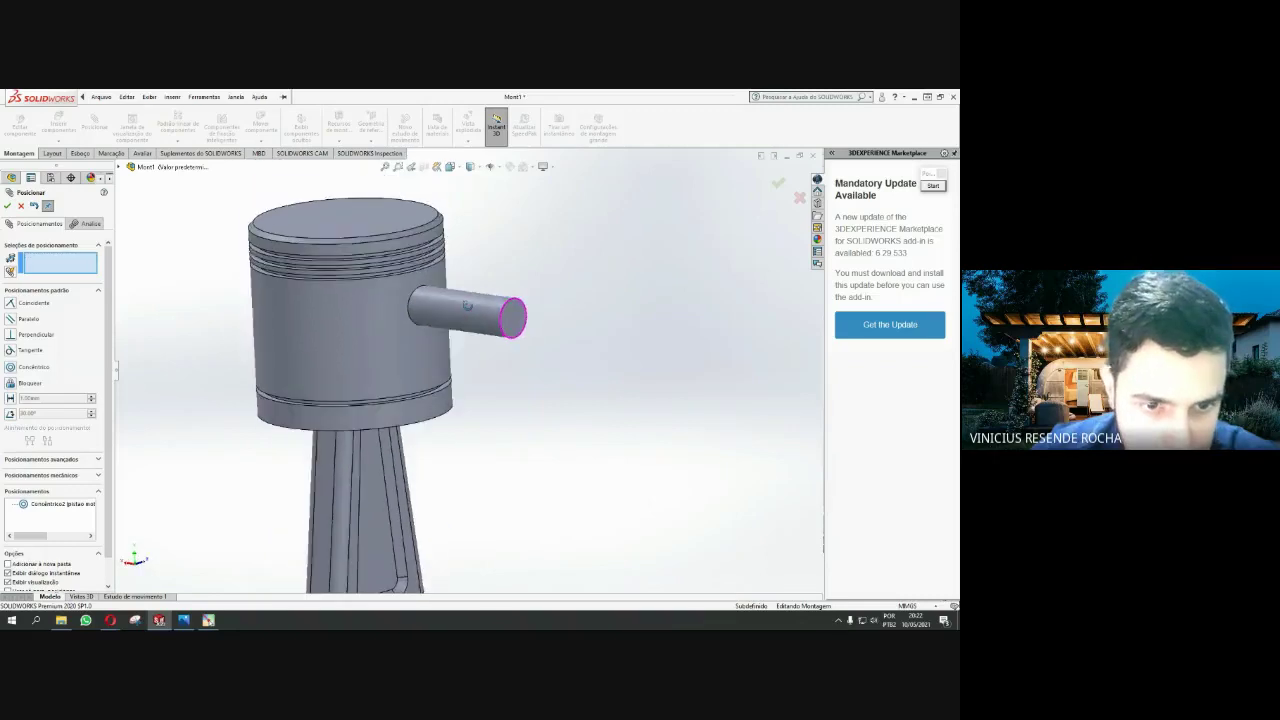
Offset the pin's end face 1 mm from the piston's outer surface, Flip dimension unchecked
mouse_move(477, 350)
middle_mouse_down()
mouse_move(447, 333)
mouse_move(484, 310)
middle_mouse_up()
left_click(484, 310)
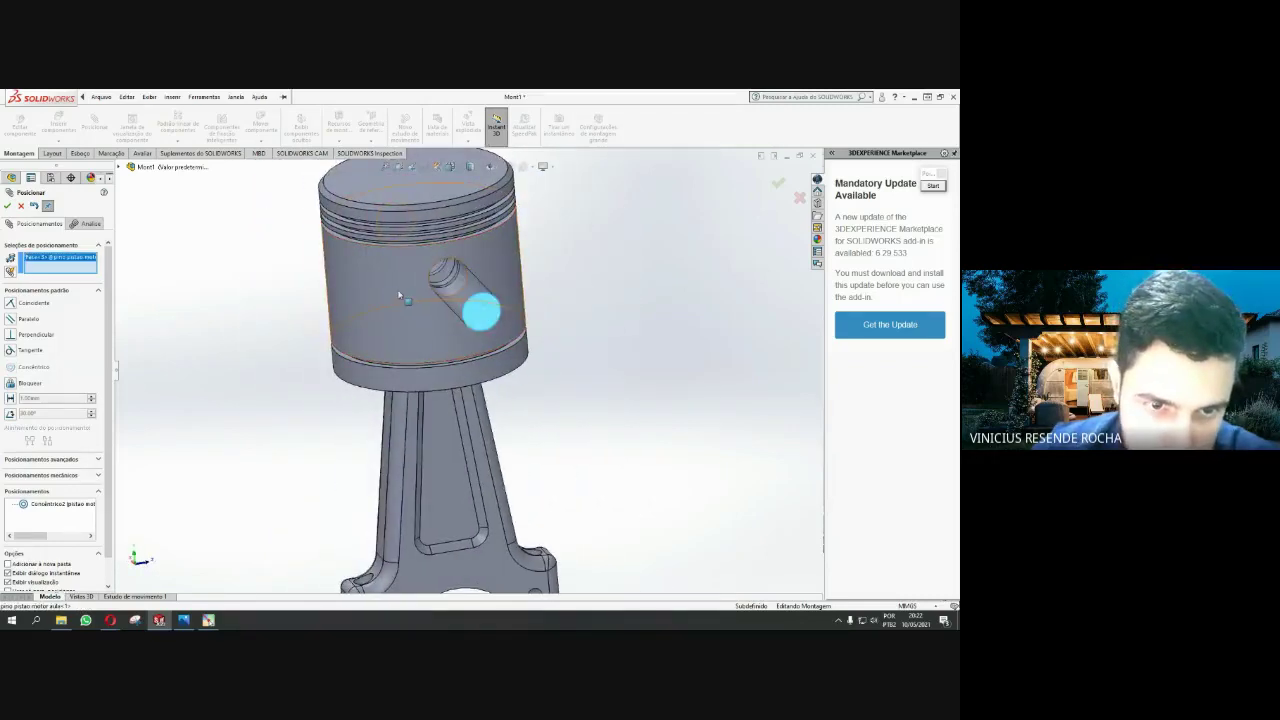
left_click(441, 300)
middle_click_drag(441, 303, 509, 340)
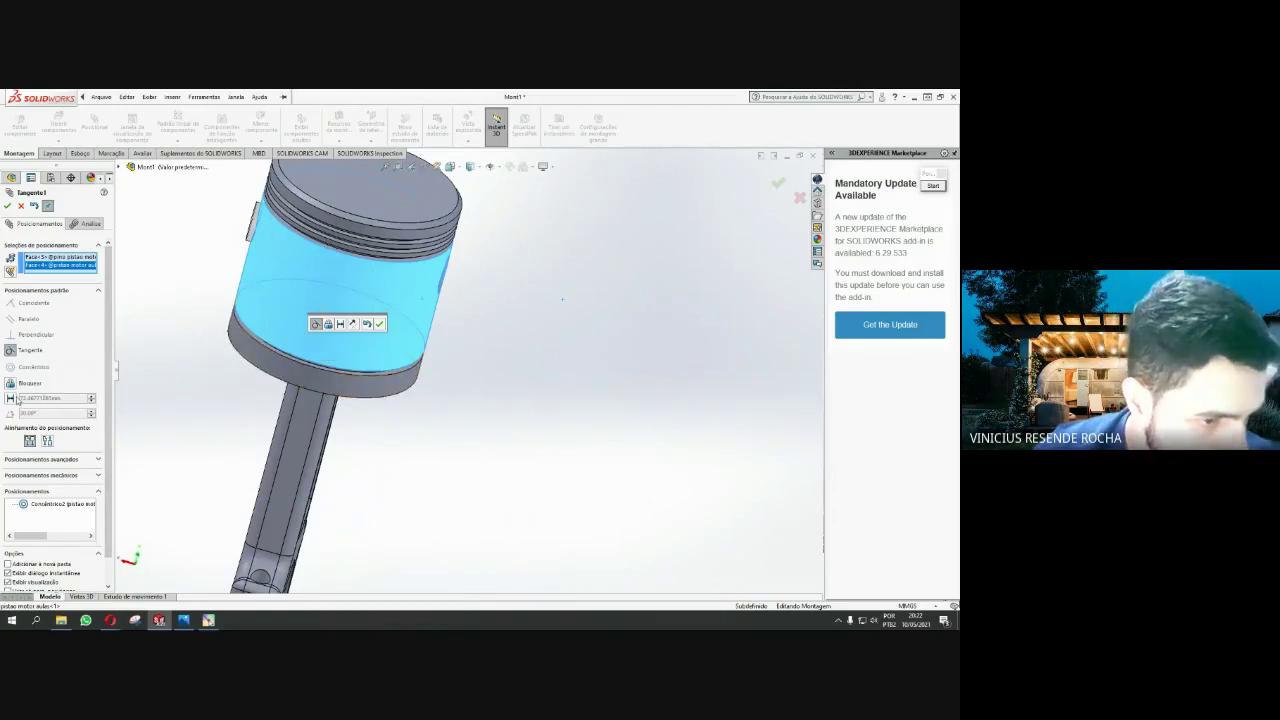
left_click(72, 398)
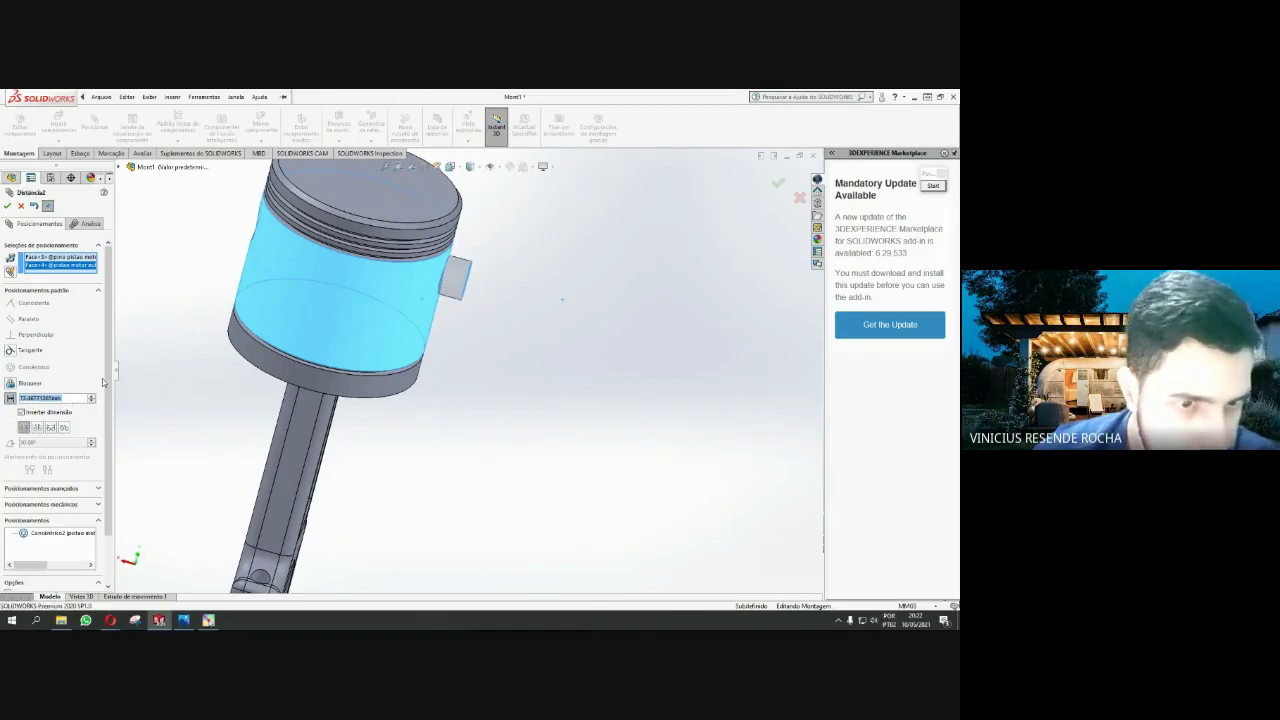
mouse_move(334, 340)
middle_mouse_down()
mouse_move(514, 210)
mouse_move(178, 385)
middle_mouse_up()
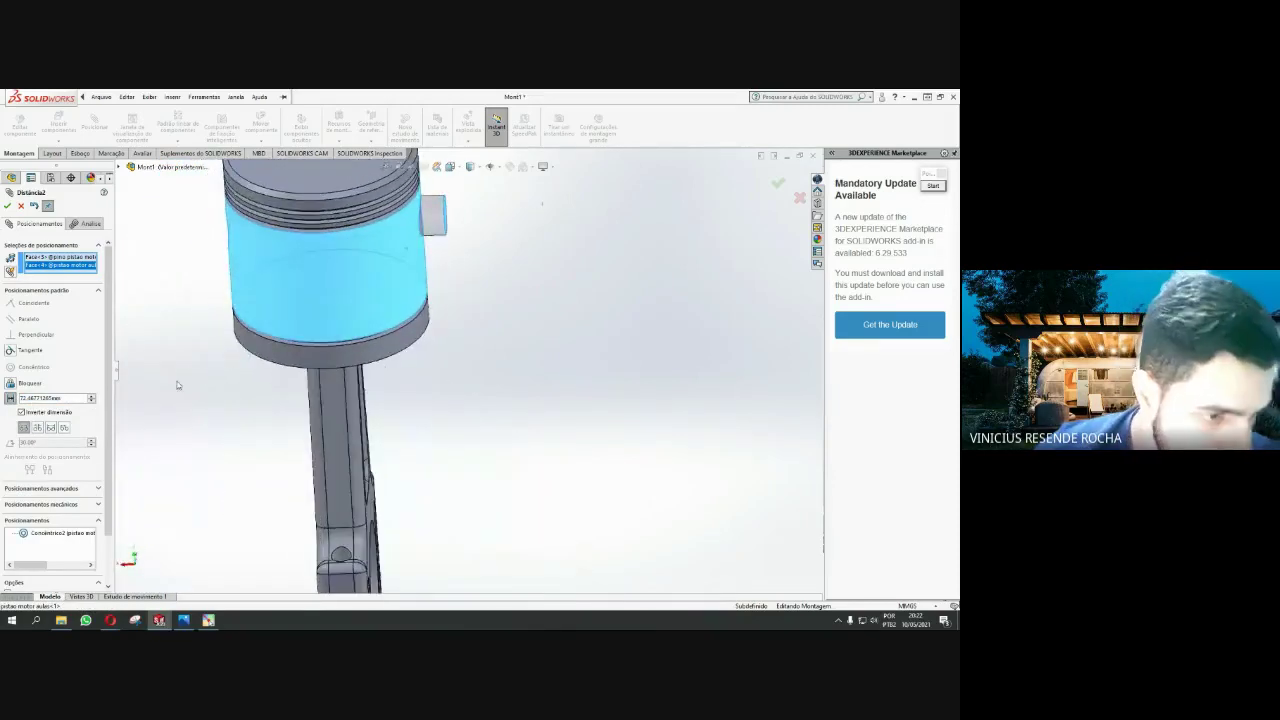
left_click(46, 412)
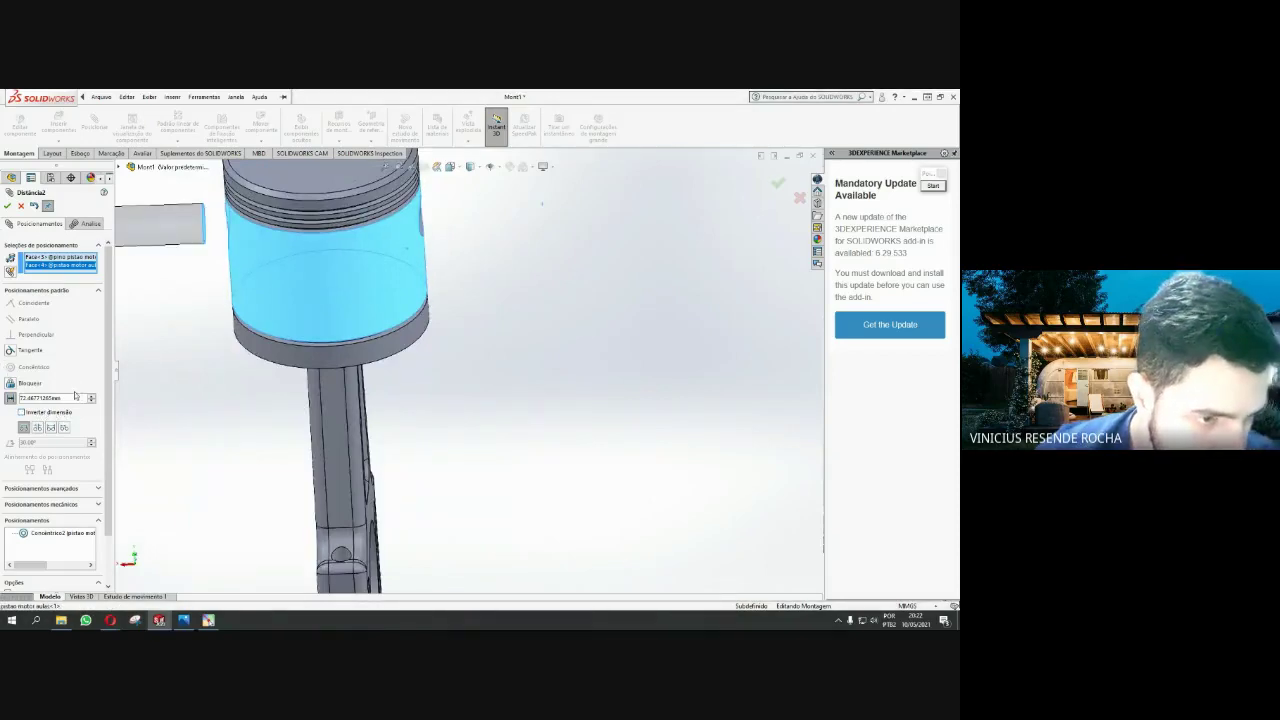
type("1")
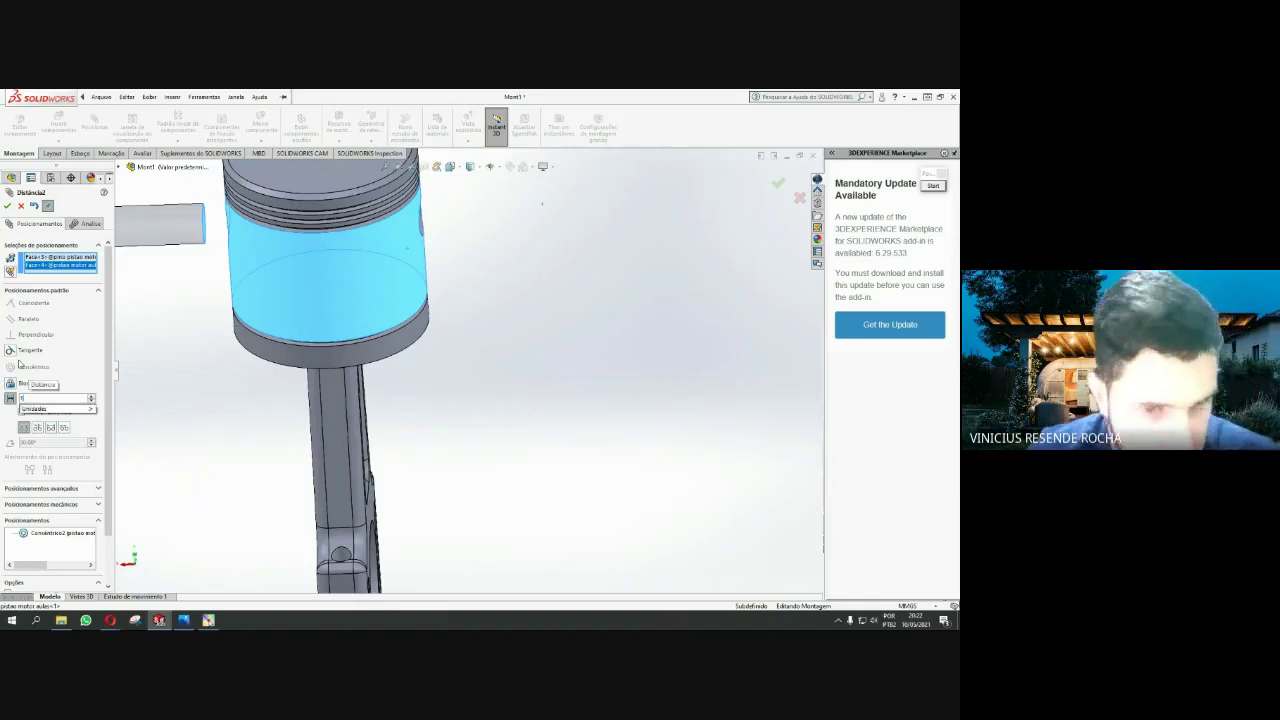
key("Return")
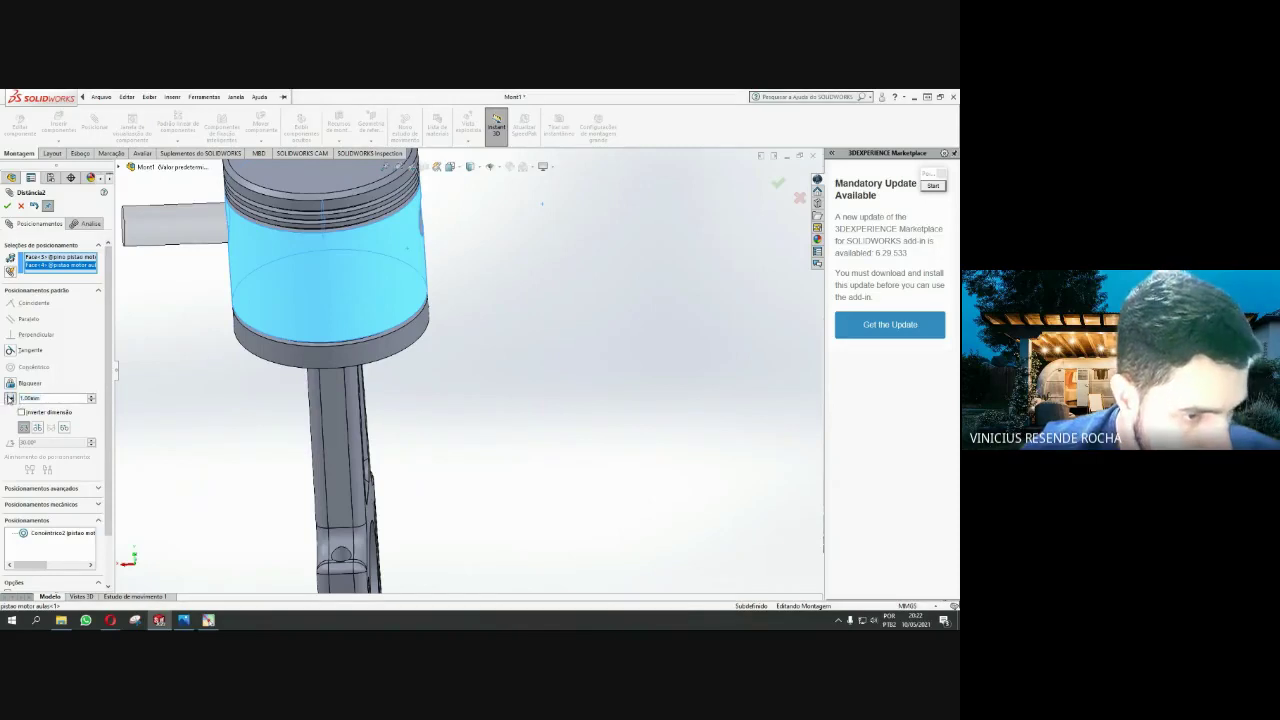
left_click(26, 206)
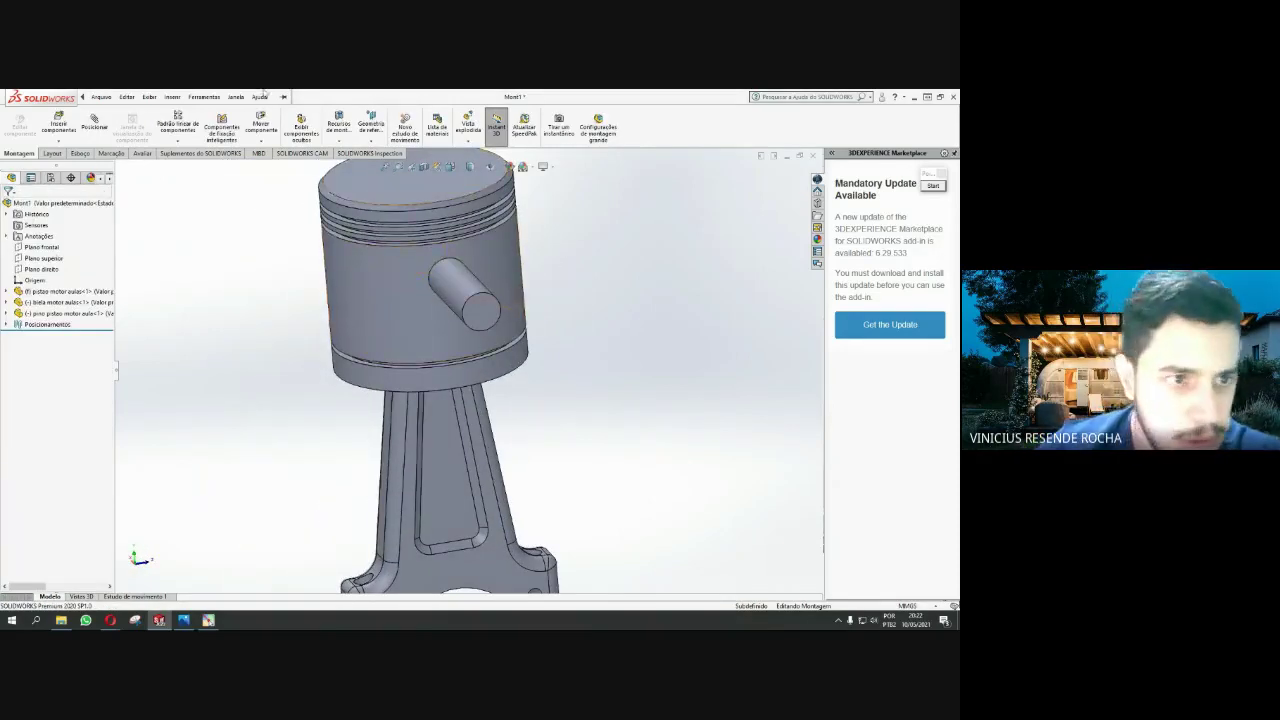
Mate the pin's end face tangent to the piston's outer cylindrical face (Tangente1)
left_click(204, 97)
left_click(94, 124)
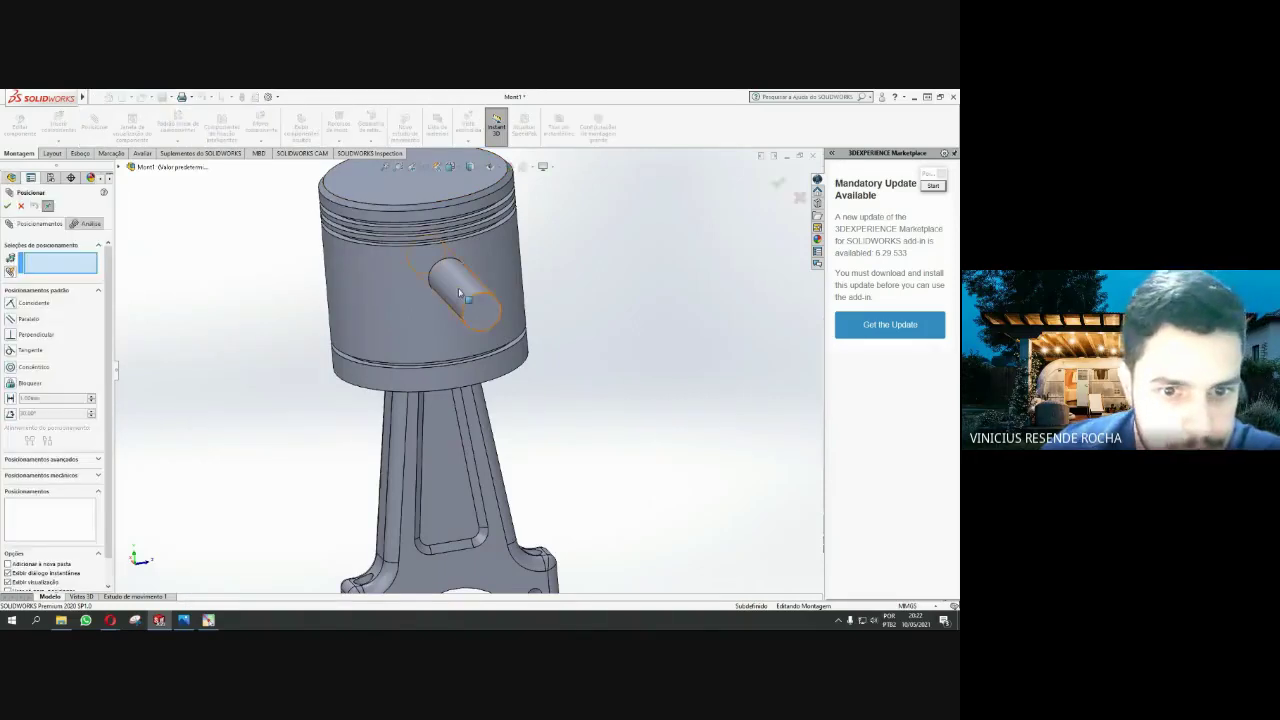
left_click(455, 290)
left_click(473, 330)
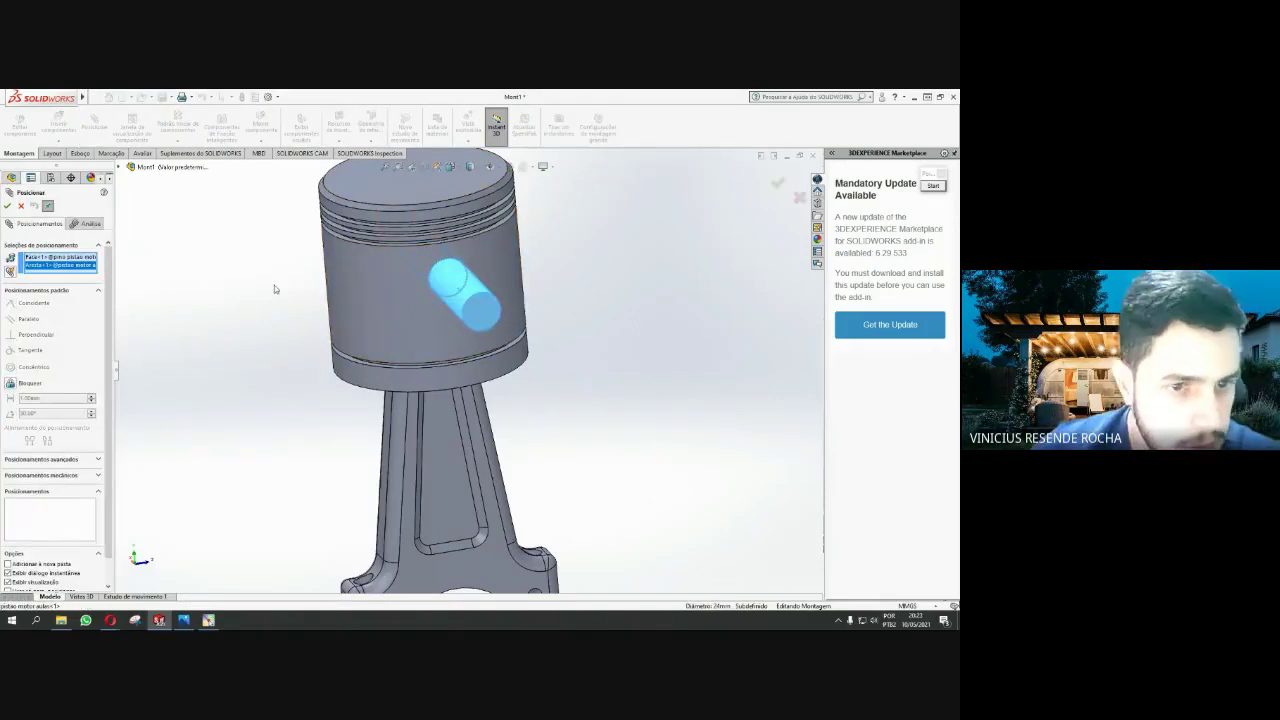
key("Escape")
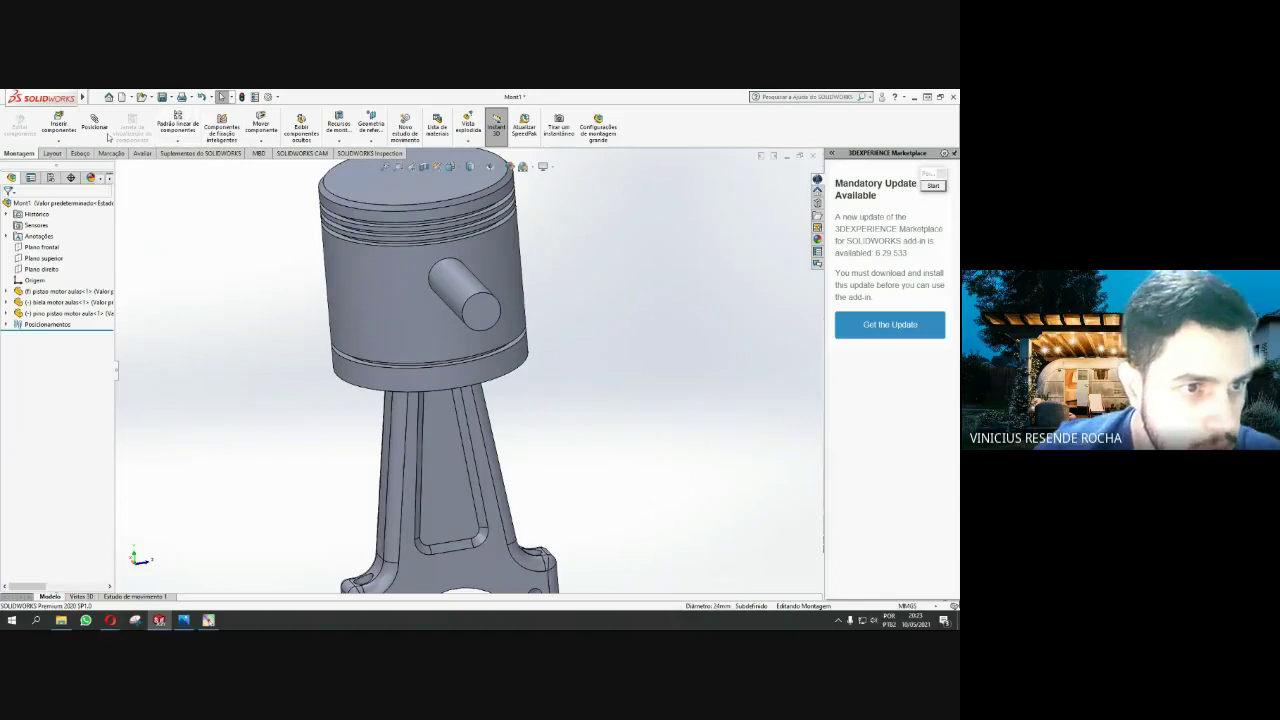
left_click(104, 132)
left_click(481, 315)
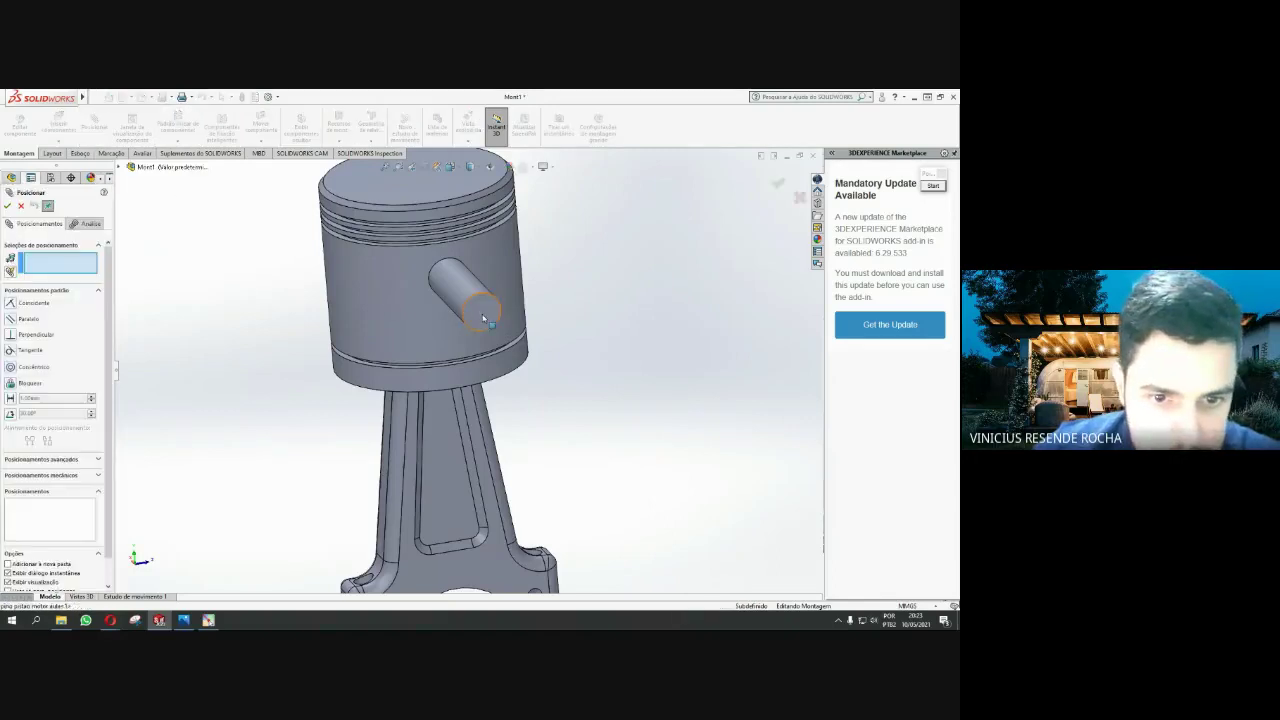
left_click(401, 303)
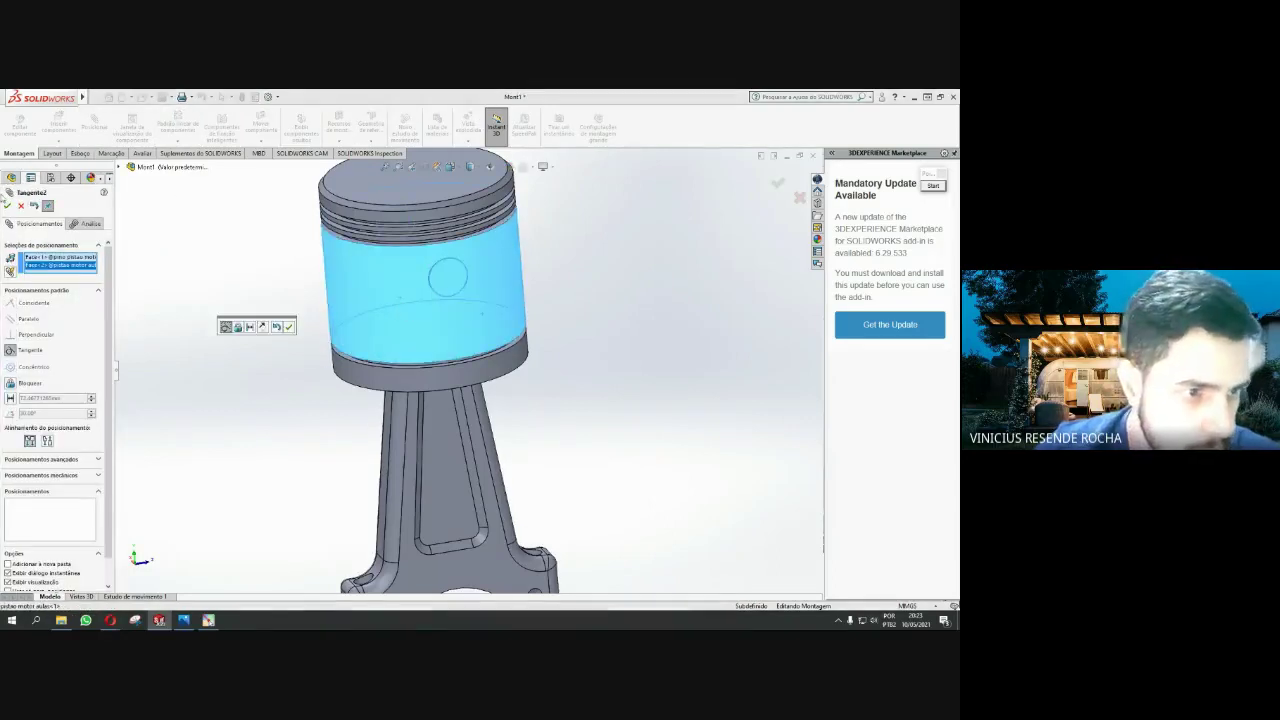
left_click(289, 327)
scroll(537, 371, "up", 5)
mouse_move(537, 371)
middle_mouse_down()
mouse_move(546, 414)
mouse_move(426, 446)
mouse_move(529, 257)
middle_mouse_up()
mouse_move(451, 470)
middle_mouse_down()
mouse_move(422, 506)
mouse_move(386, 343)
mouse_move(294, 377)
mouse_move(478, 348)
mouse_move(539, 362)
mouse_move(456, 397)
middle_mouse_up()
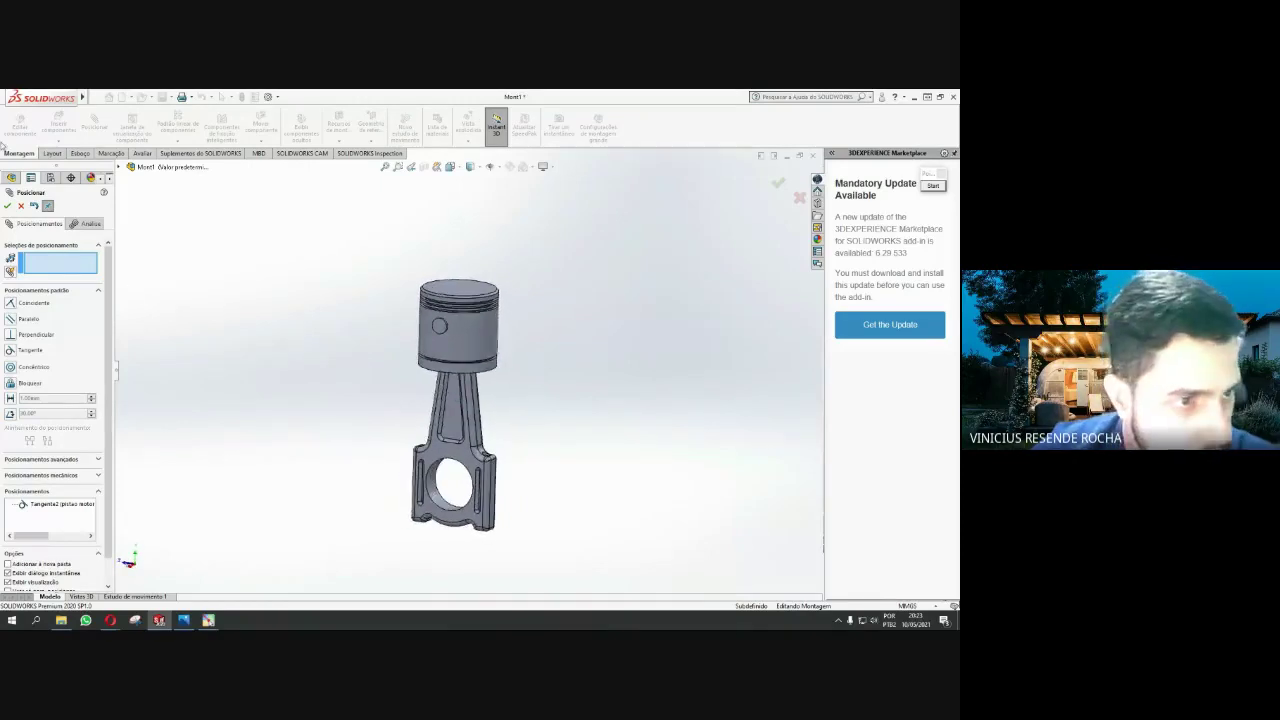
Close the mate settings and save the assembly as montagem pistao motor aula
left_click(20, 206)
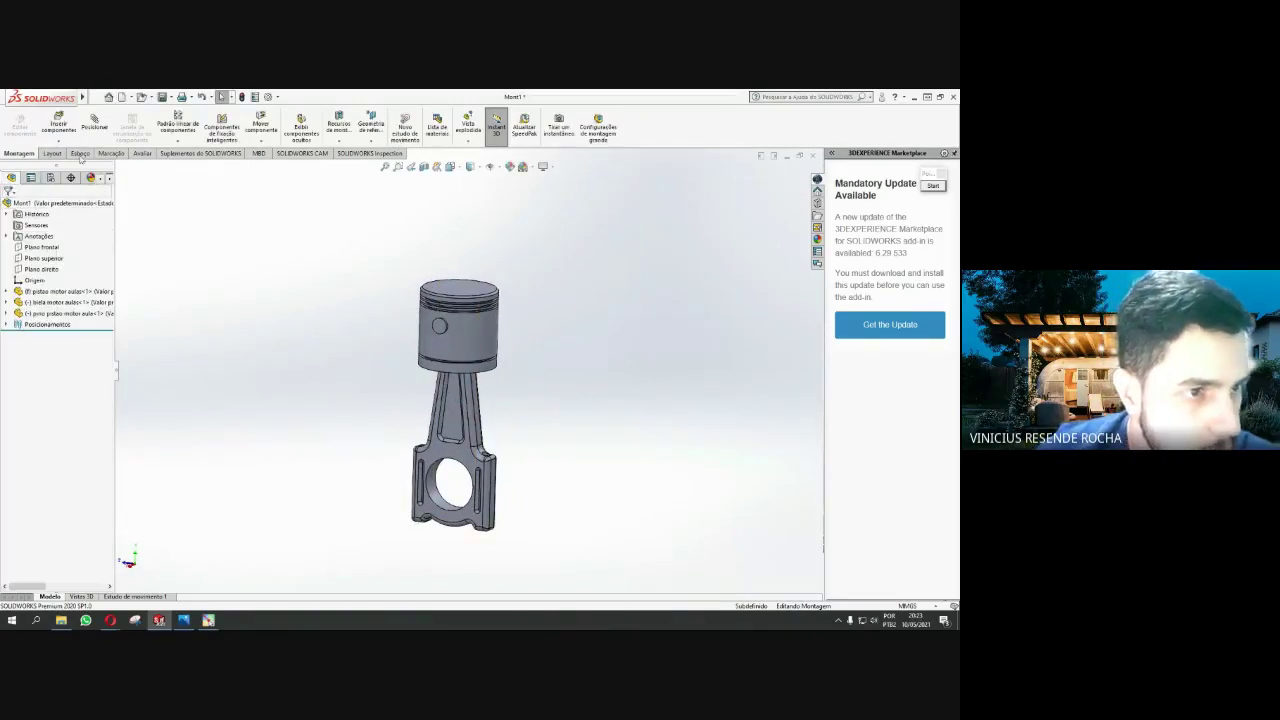
left_click(162, 97)
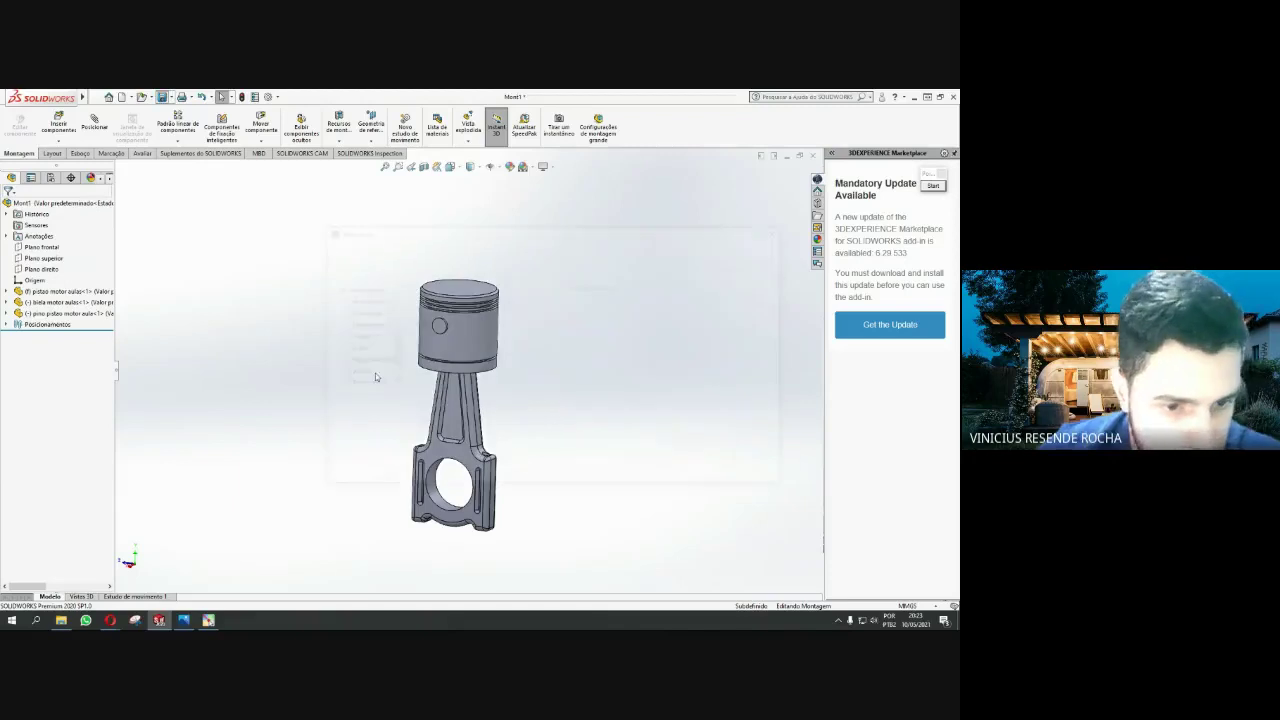
type("monta")
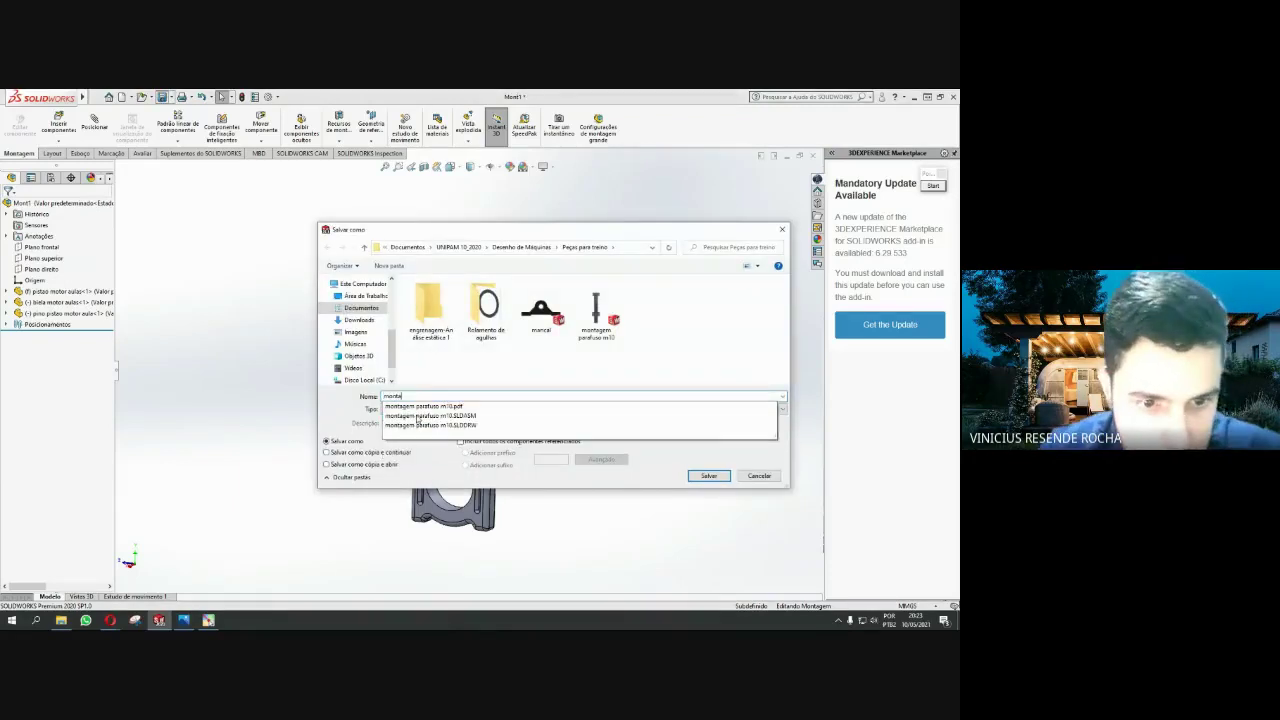
type("gem pistao motor au")
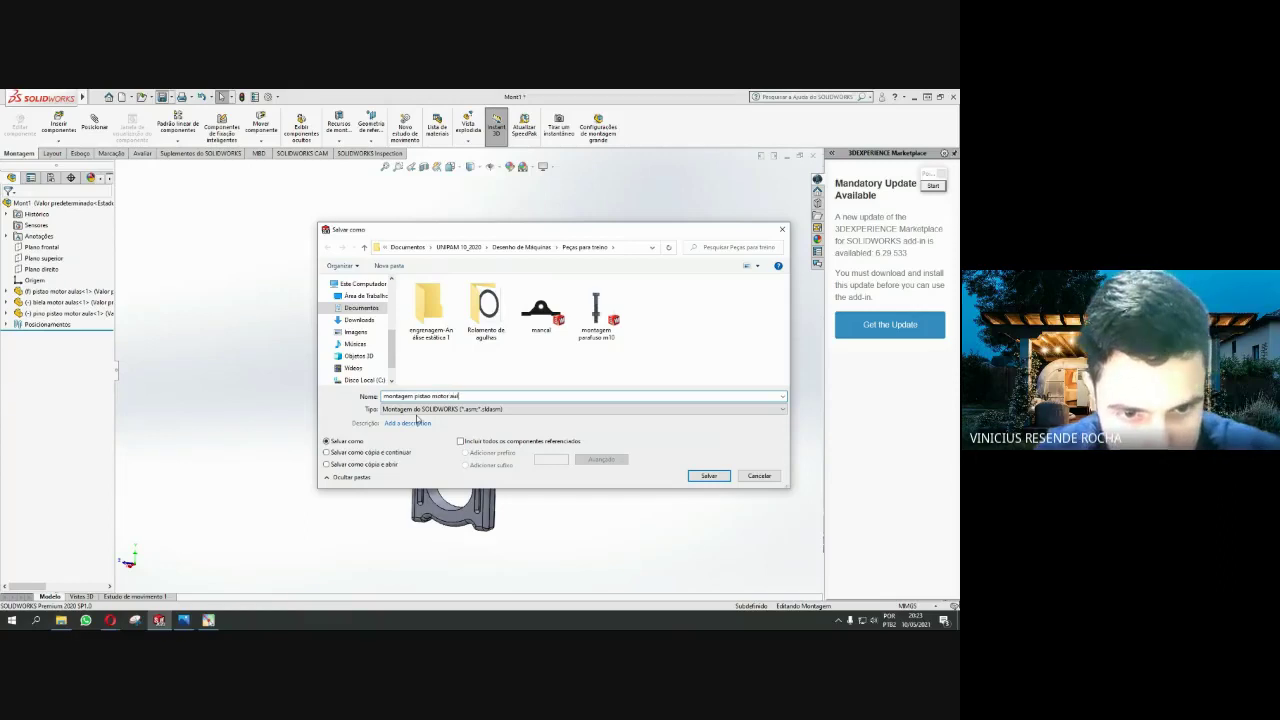
key("Return")
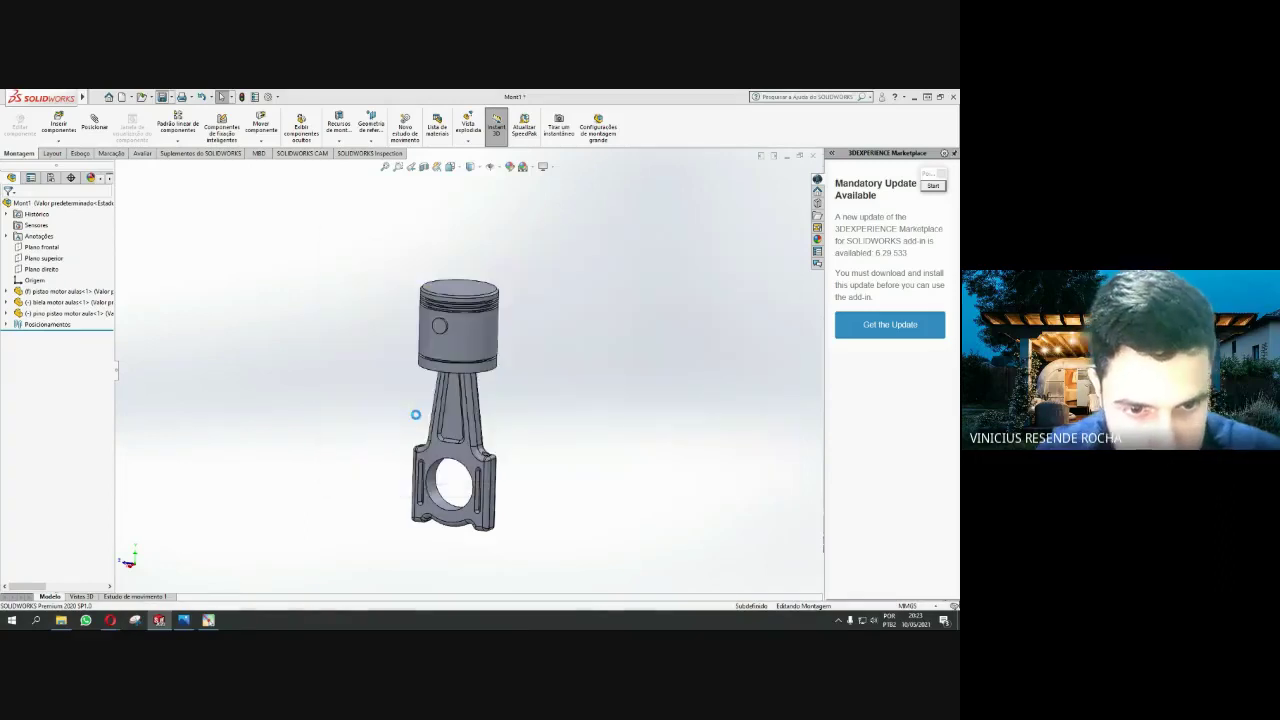
mouse_move(563, 397)
middle_mouse_down()
mouse_move(414, 394)
mouse_move(511, 291)
middle_mouse_up()
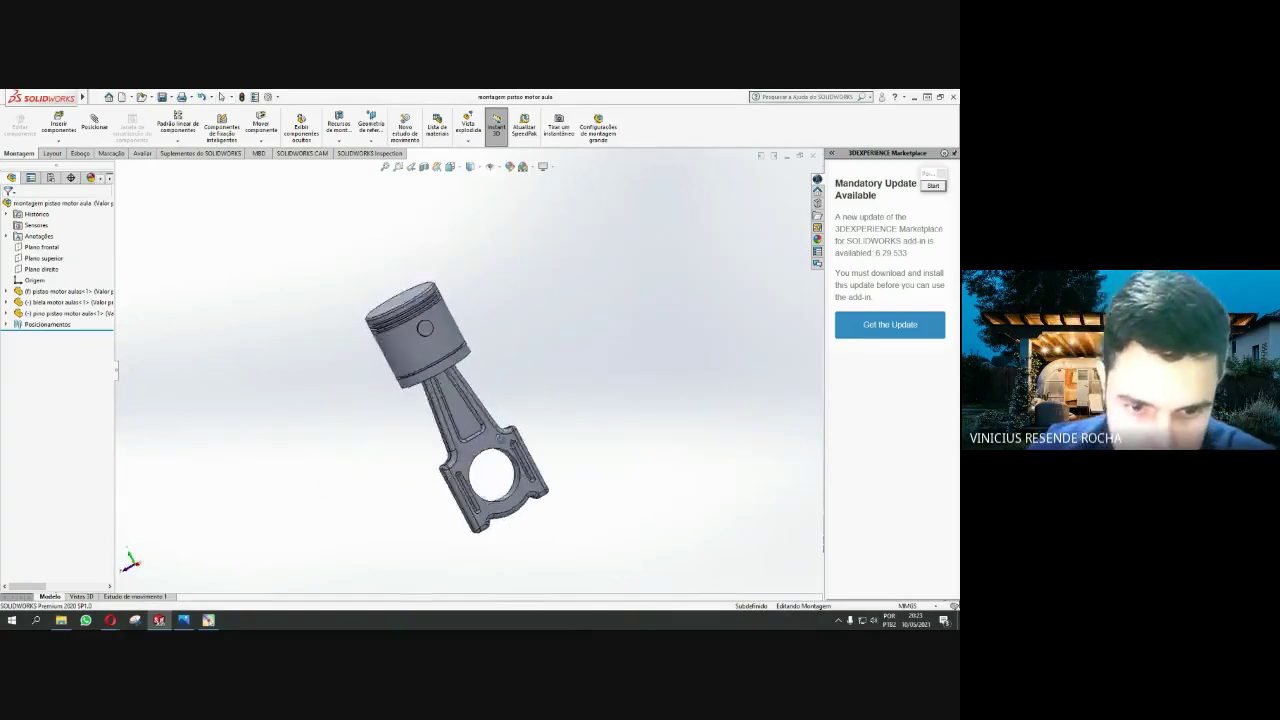
mouse_move(423, 509)
middle_mouse_down()
mouse_move(631, 357)
mouse_move(666, 312)
middle_mouse_up()
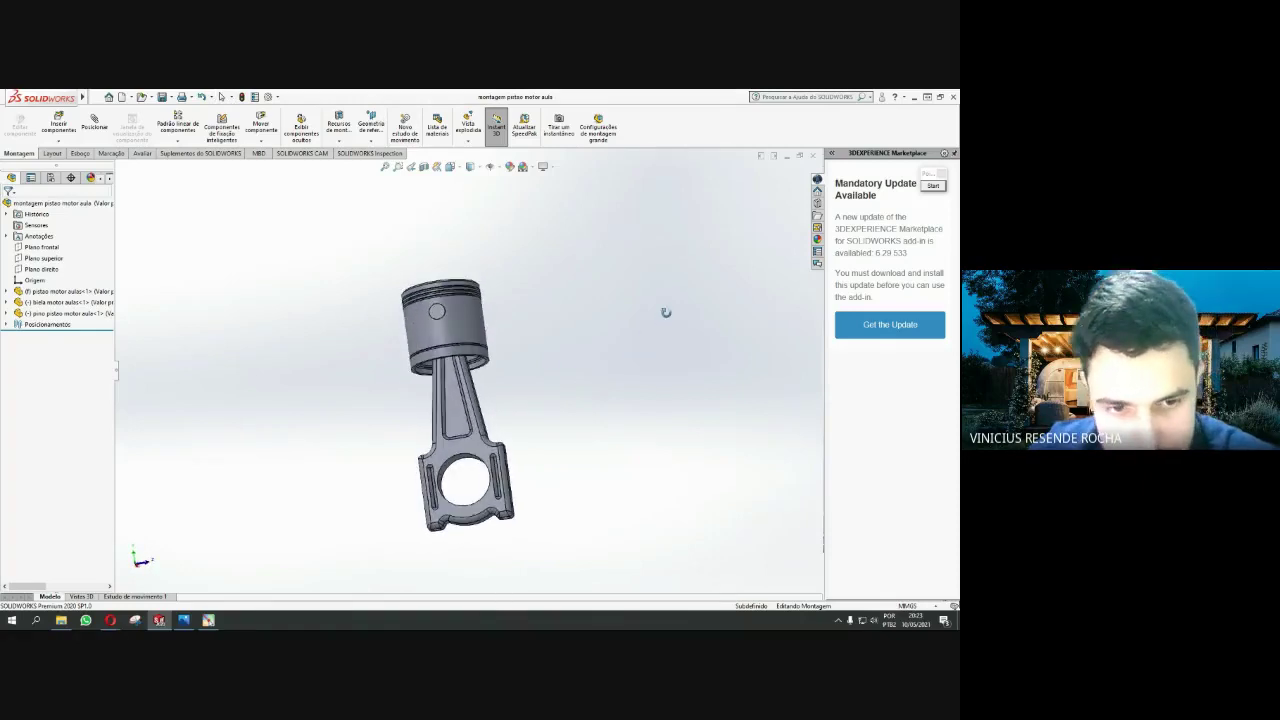
mouse_move(437, 403)
middle_mouse_down()
mouse_move(503, 377)
mouse_move(646, 354)
mouse_move(678, 294)
mouse_move(622, 297)
middle_mouse_up()
middle_click_drag(351, 443, 470, 380)
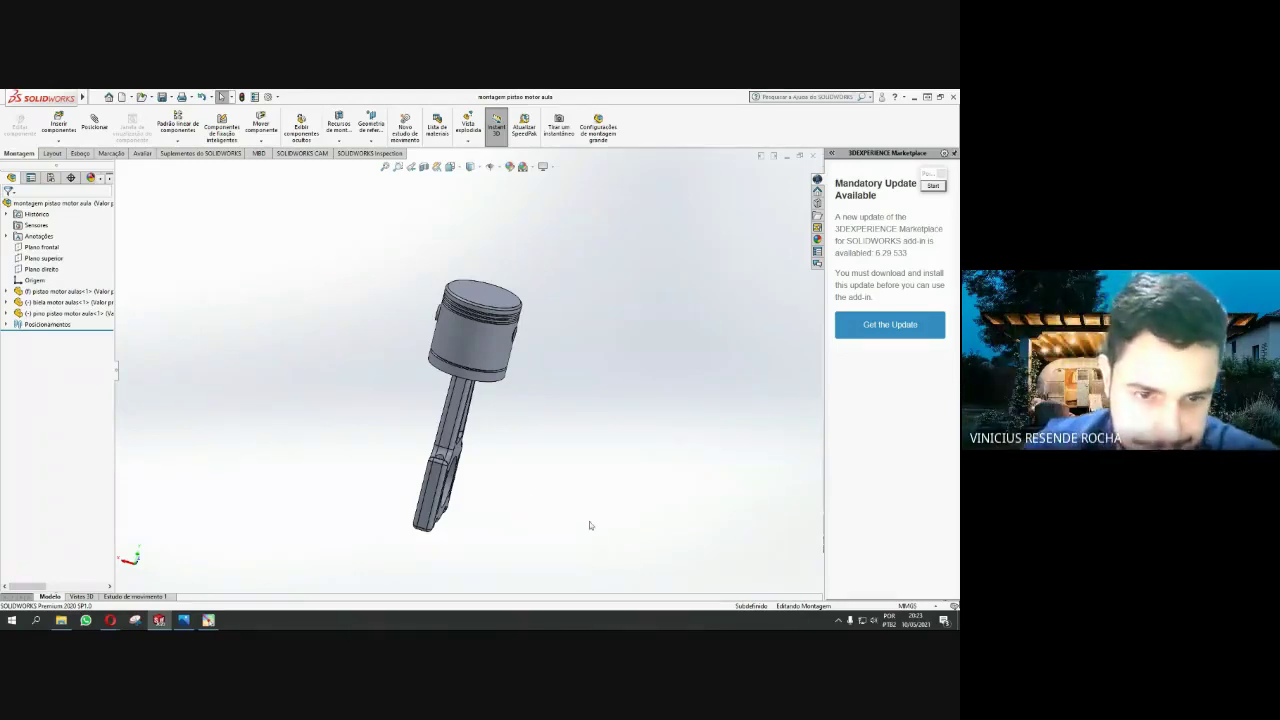
mouse_move(589, 521)
middle_mouse_down()
mouse_move(494, 288)
mouse_move(488, 468)
middle_mouse_up()
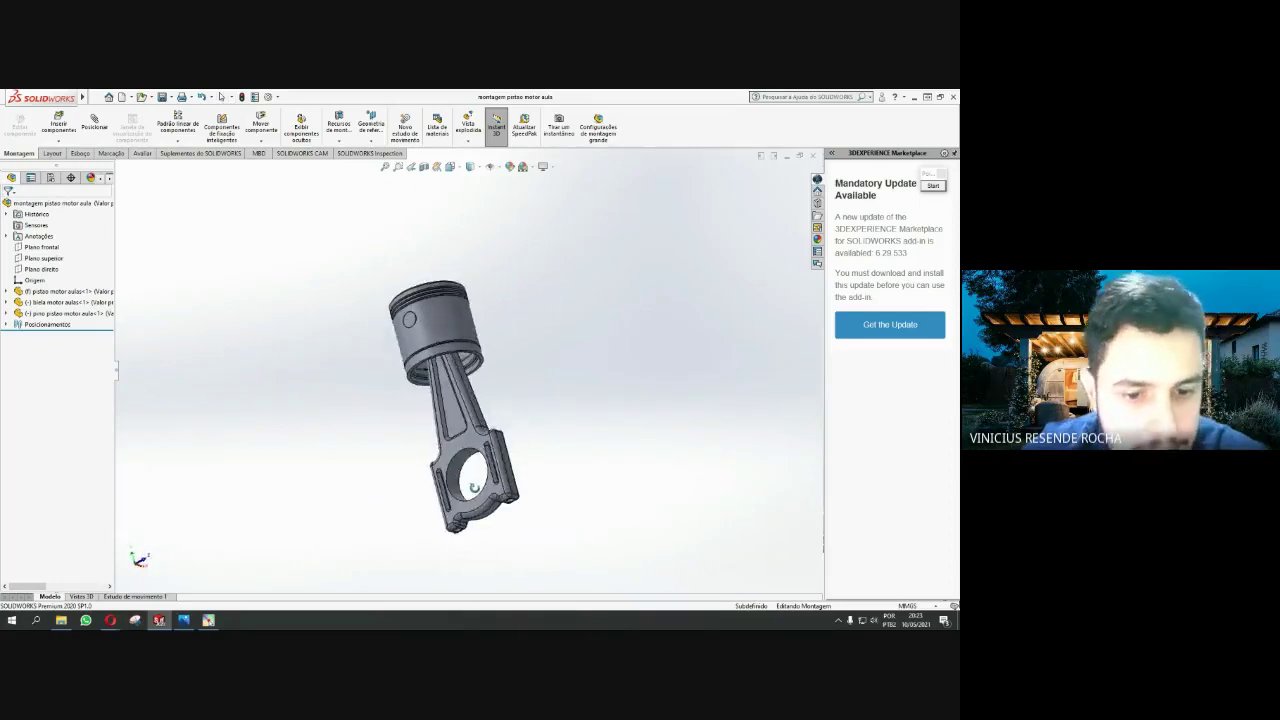
middle_click_drag(488, 468, 670, 349)
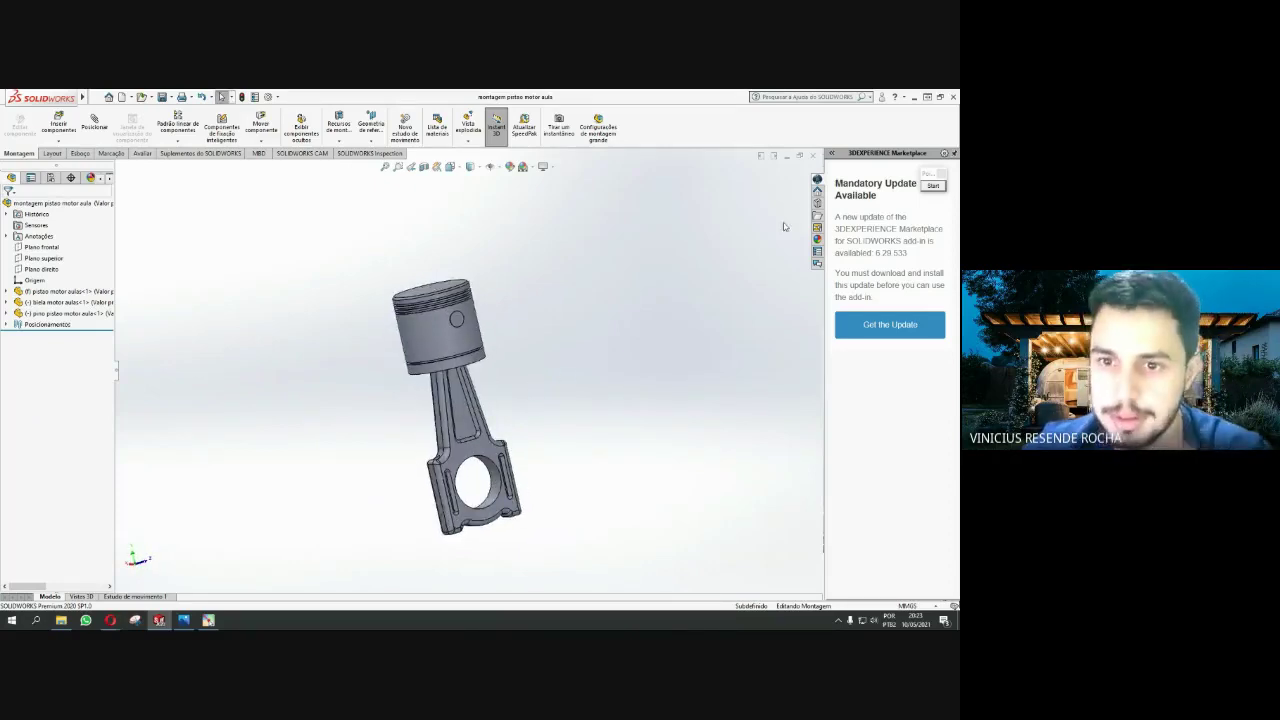